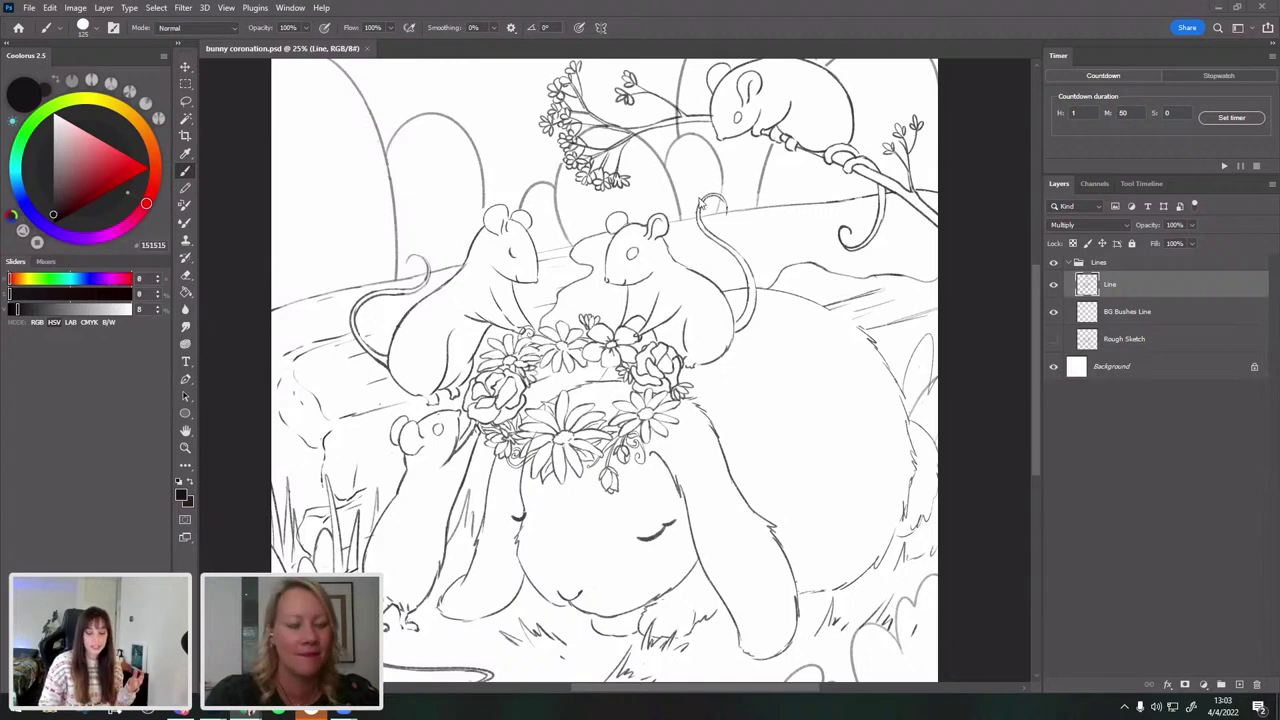
Switch to the browser and examine the FolktaleWeek 2021 illustrations on Behance, from the mushroom house through to the hot-air balloons.
key(alt+Tab)
drag(665, 28, 651, 10)
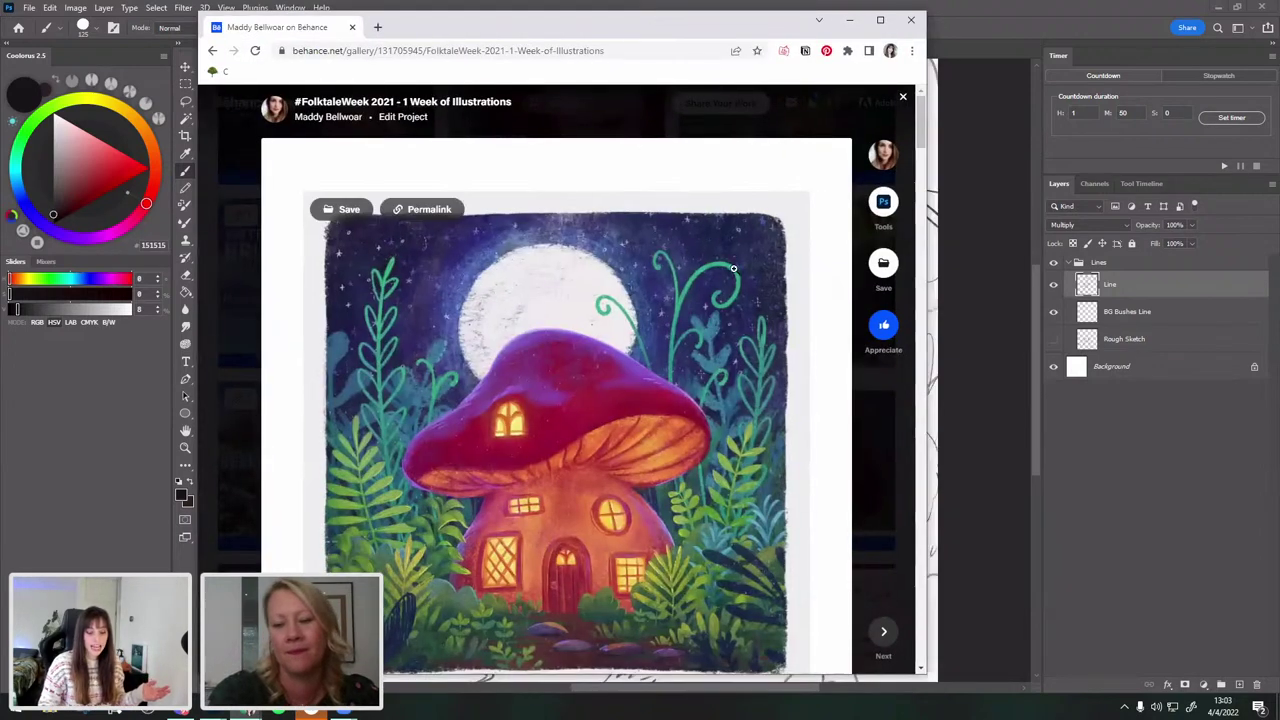
scroll(734, 272, down, 1)
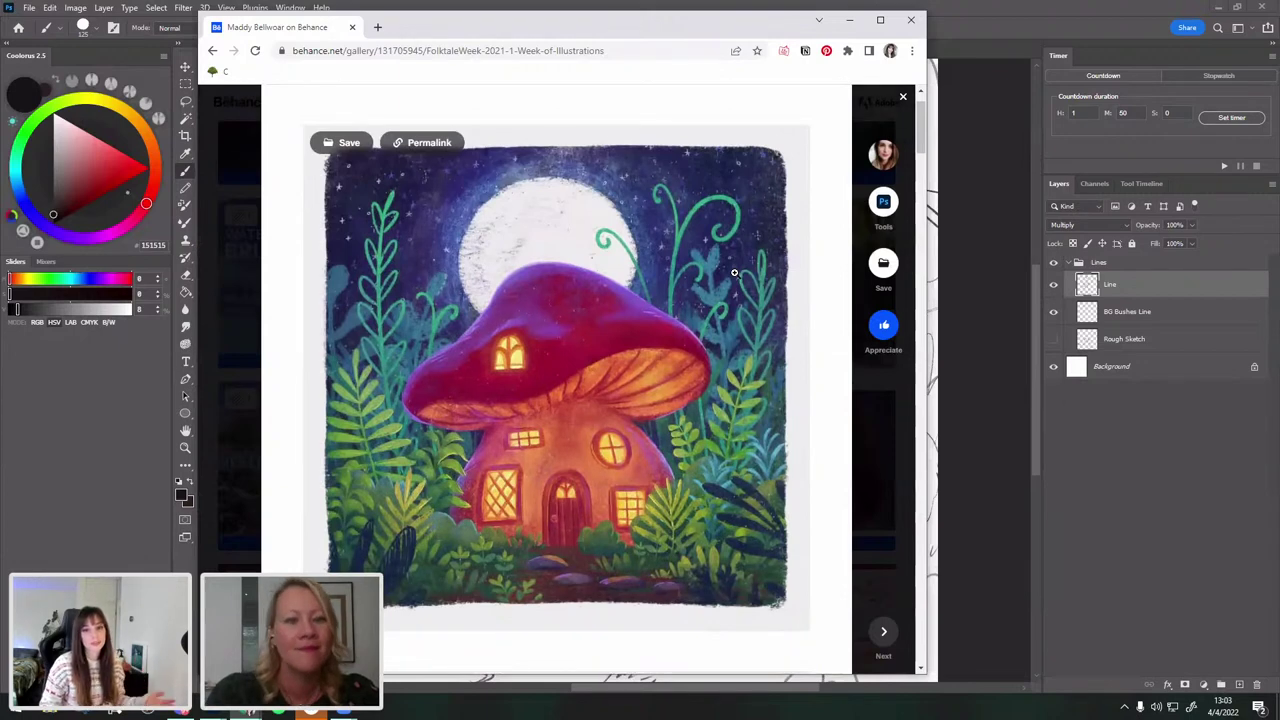
scroll(734, 272, down, 3)
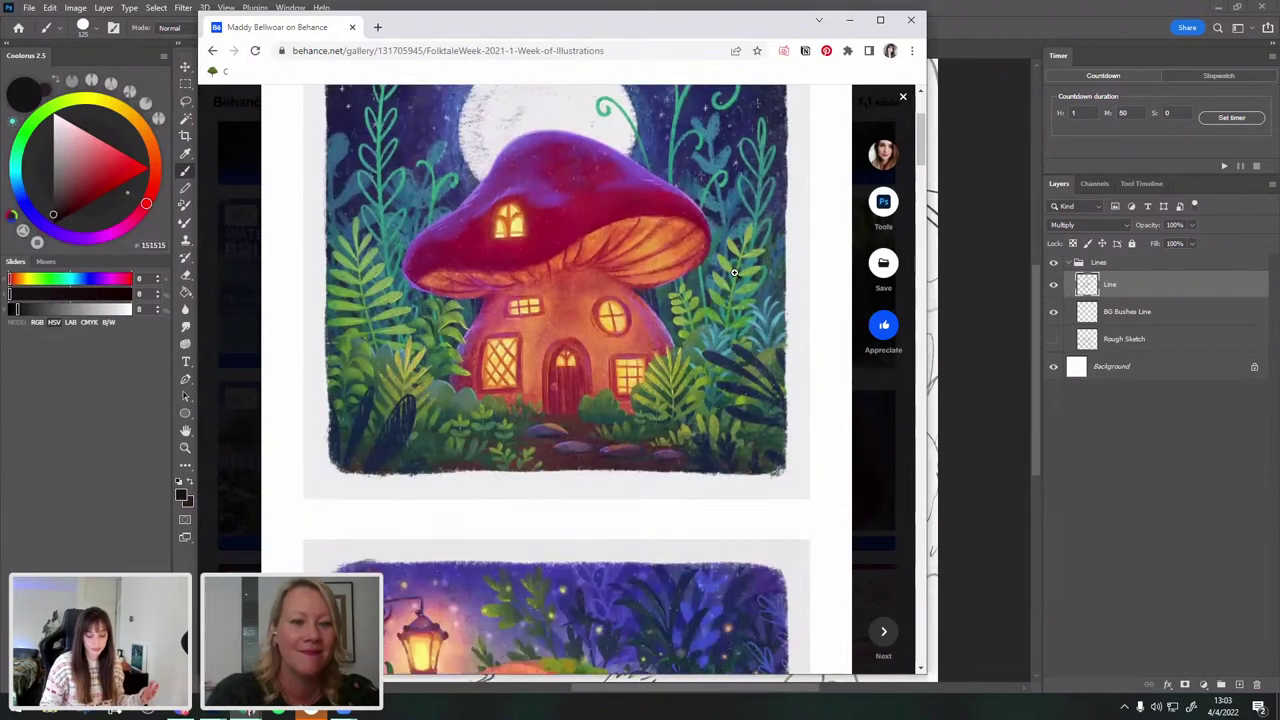
scroll(734, 272, down, 4)
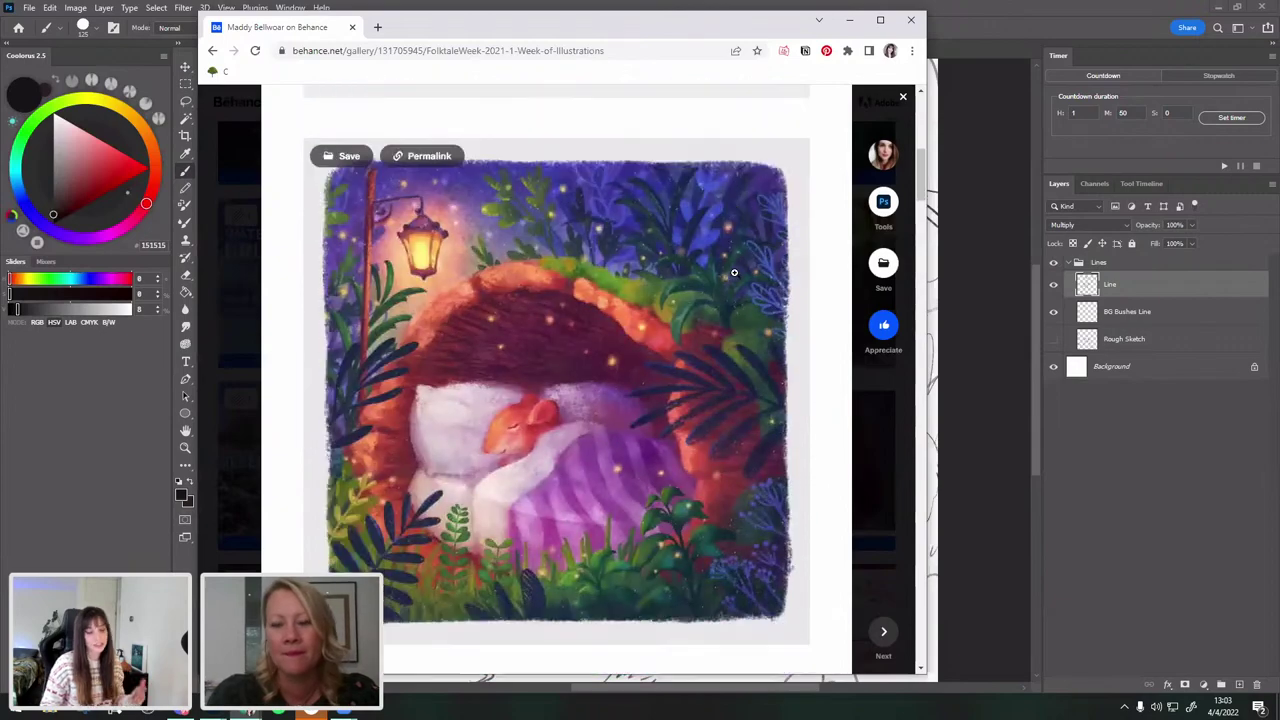
scroll(734, 272, down, 1)
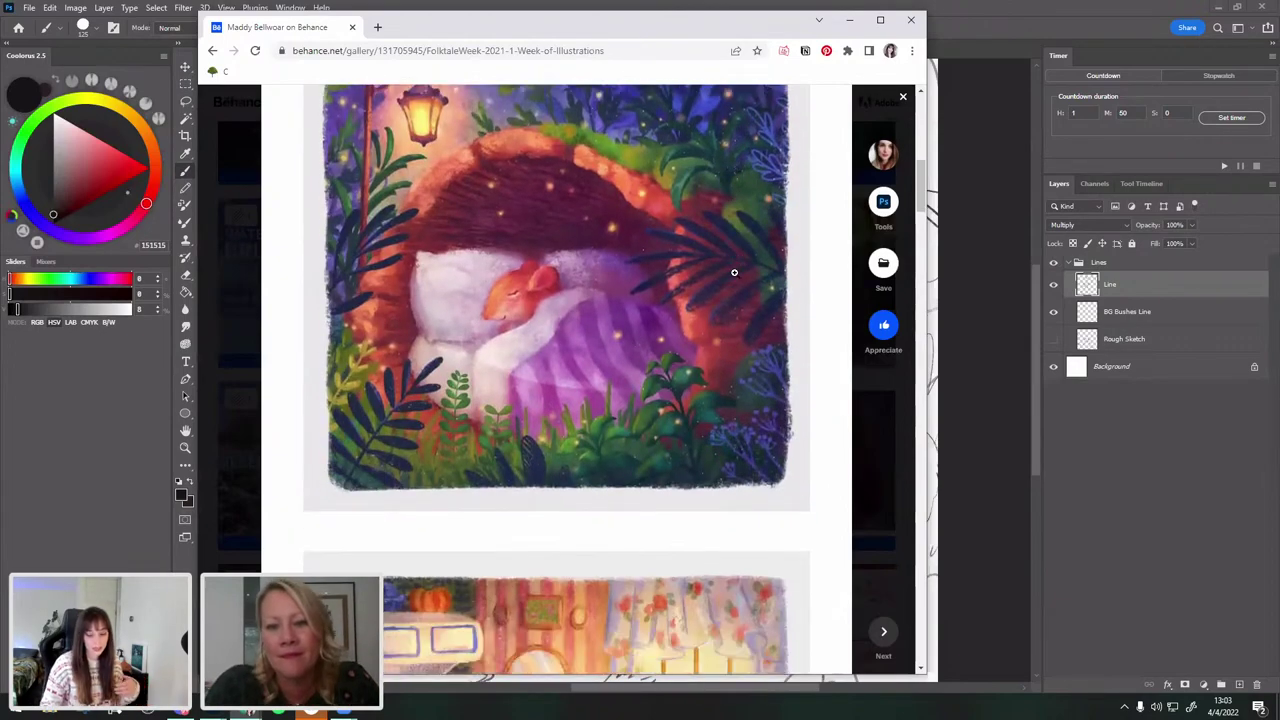
scroll(734, 272, down, 5)
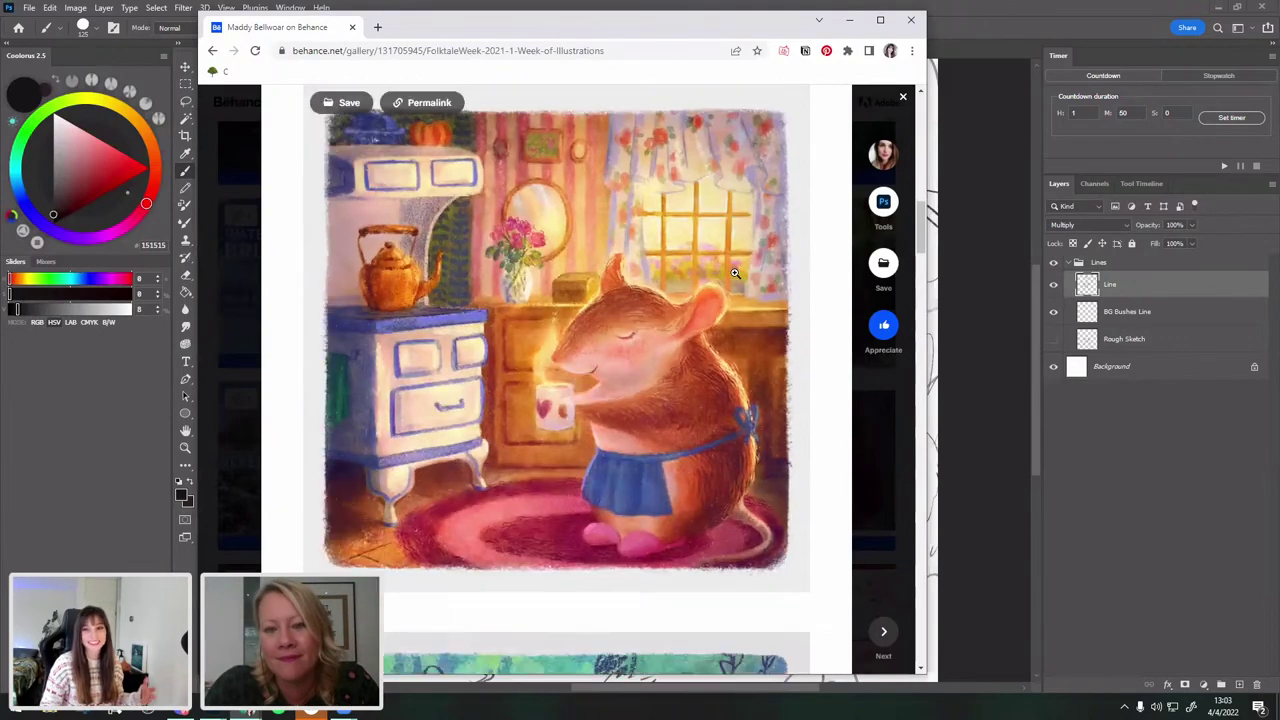
scroll(734, 272, down, 3)
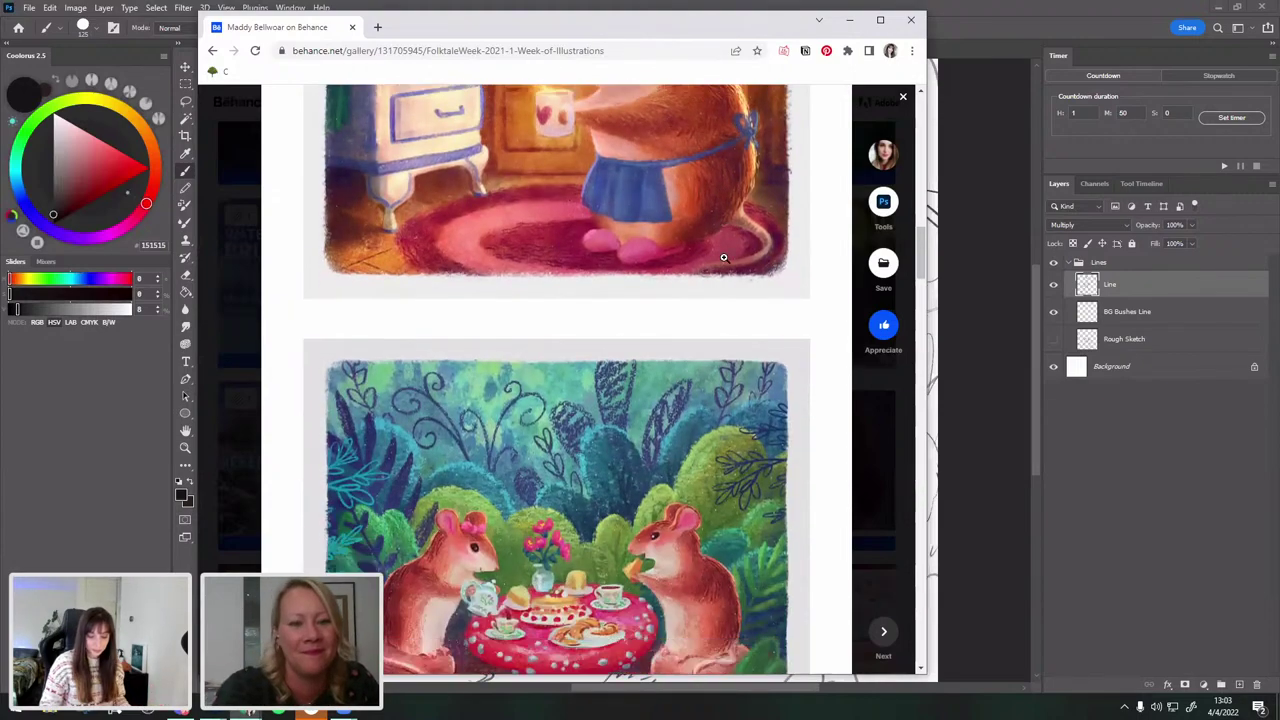
scroll(724, 258, down, 2)
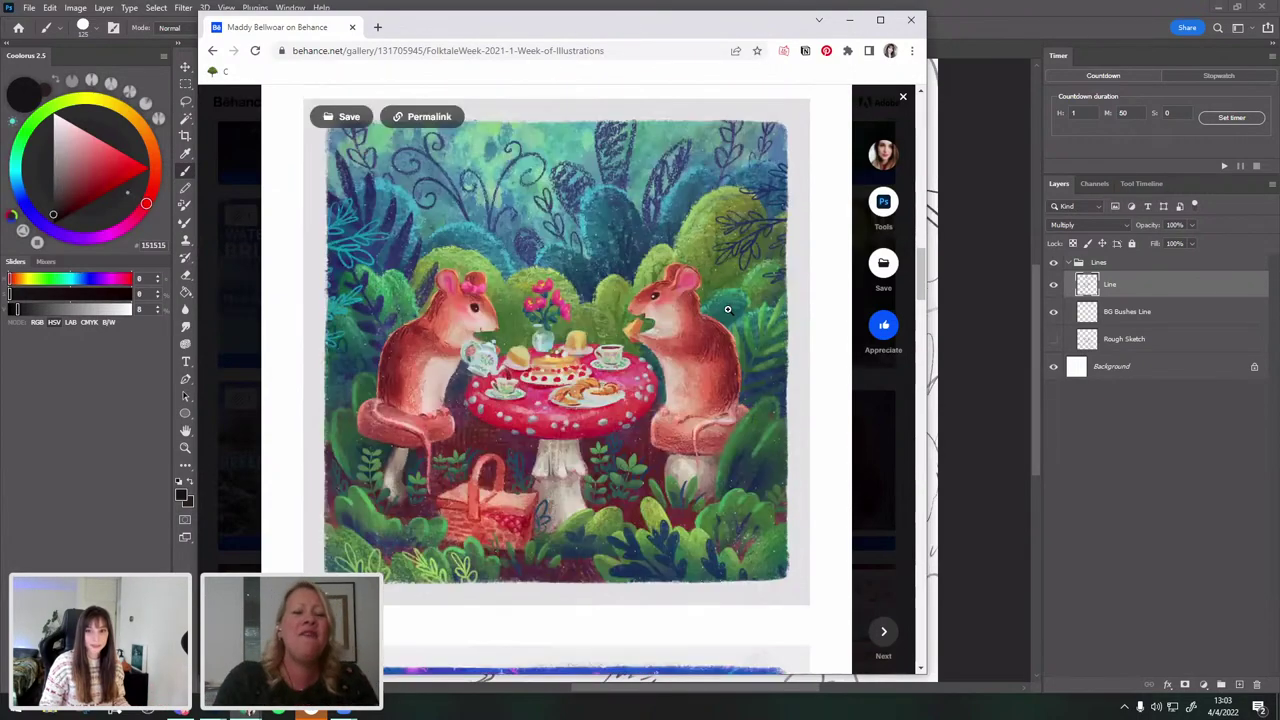
scroll(704, 313, down, 2)
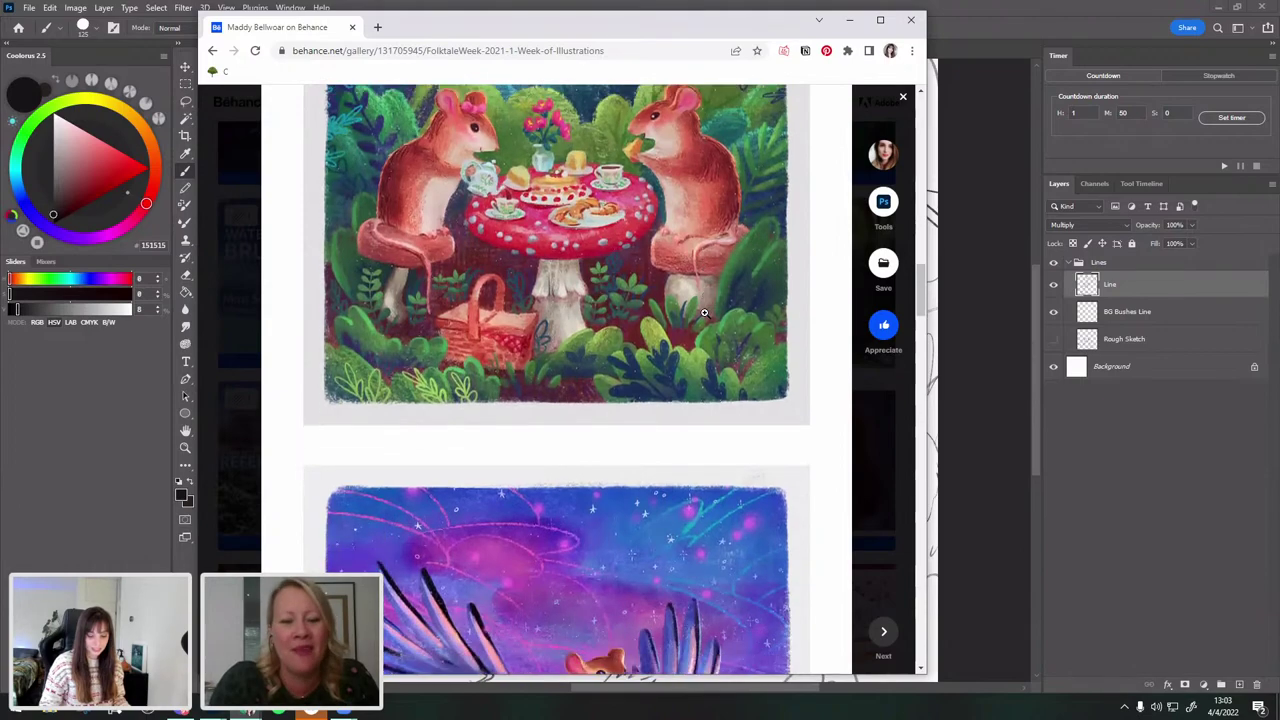
scroll(704, 313, down, 3)
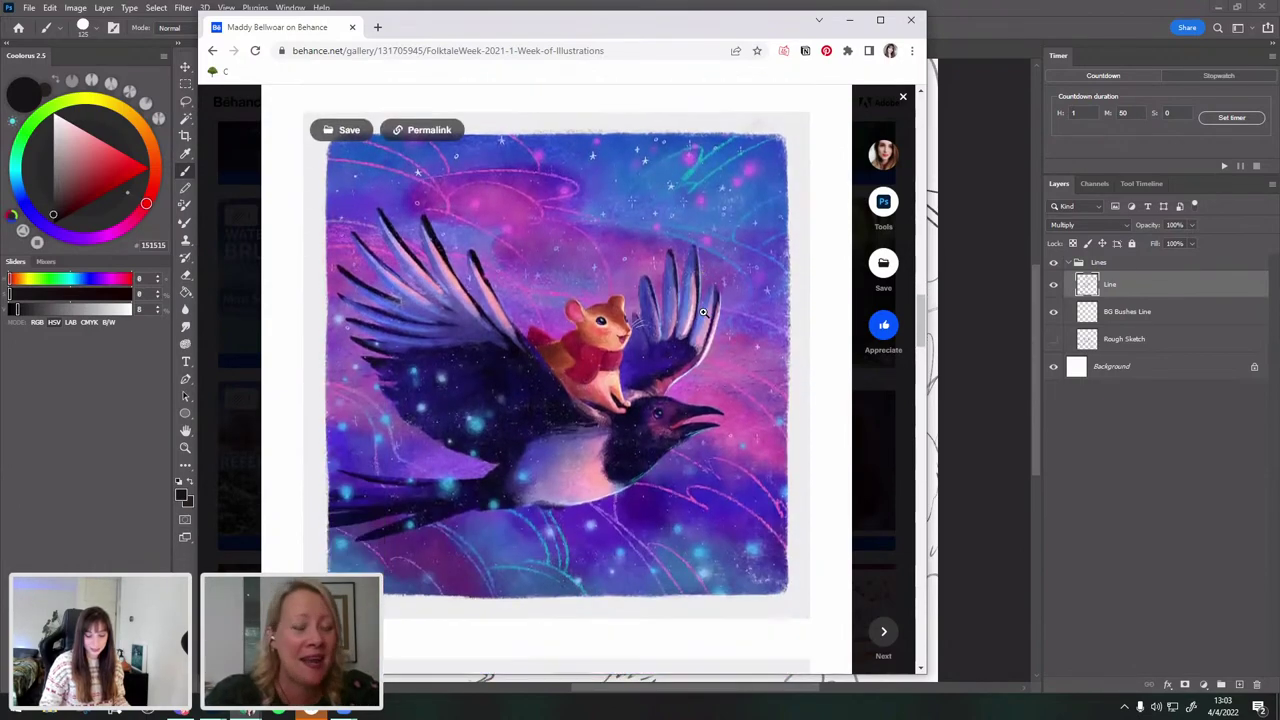
scroll(704, 313, down, 3)
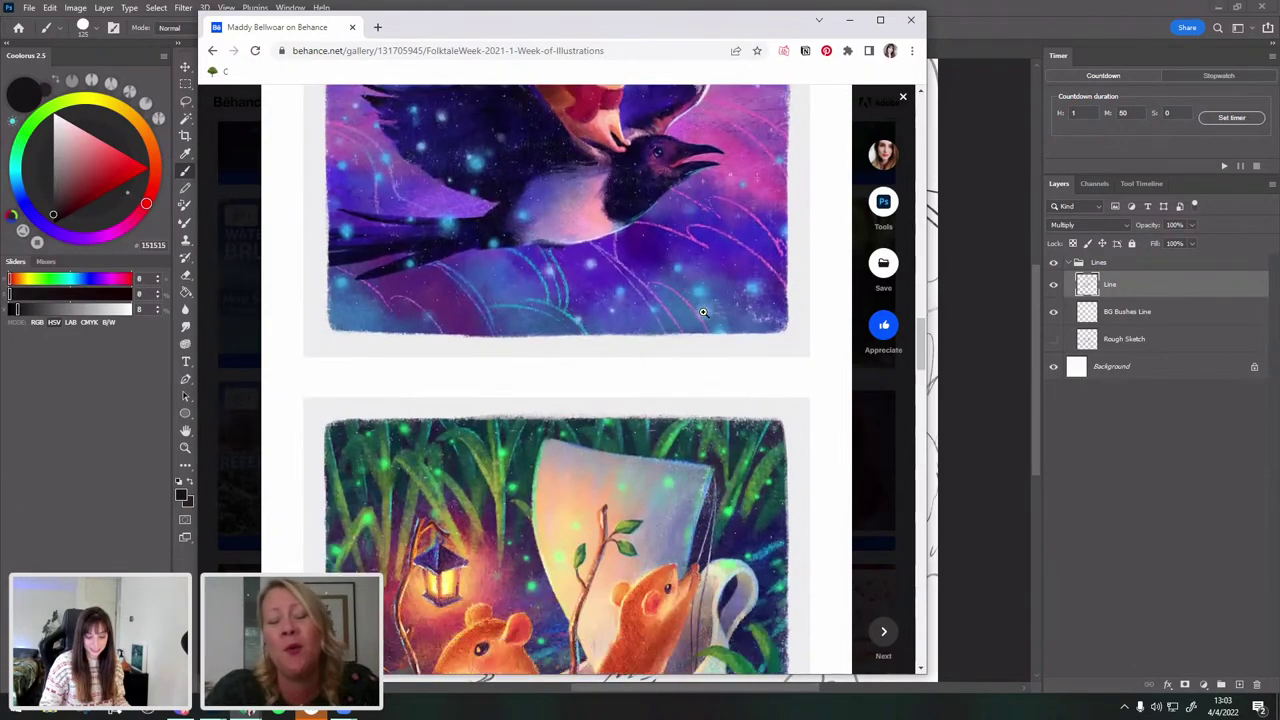
scroll(704, 313, down, 3)
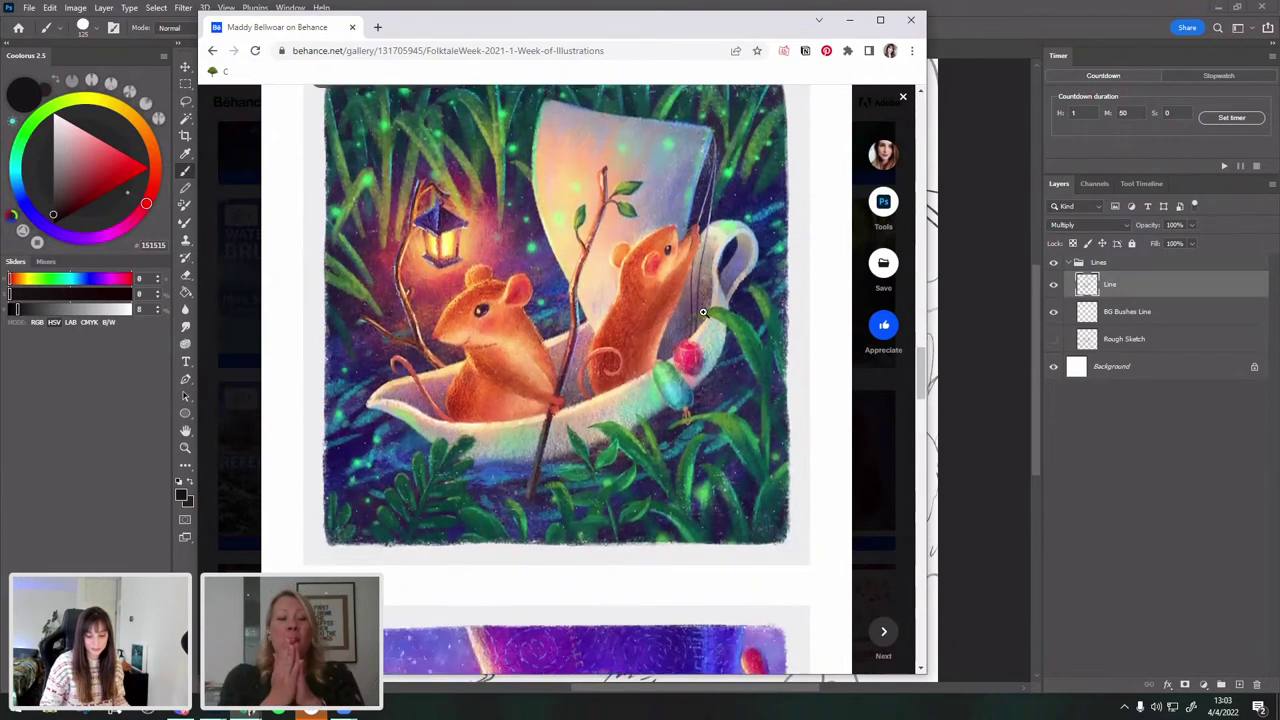
scroll(703, 313, up, 1)
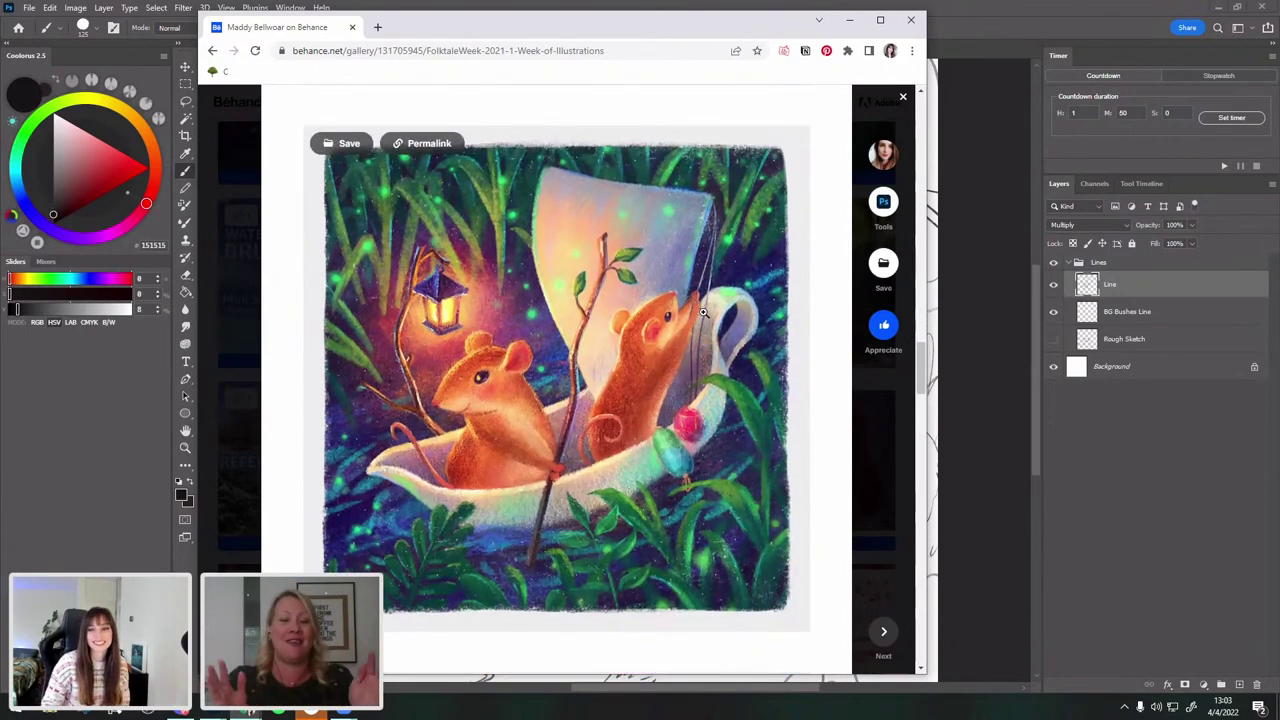
scroll(704, 313, down, 3)
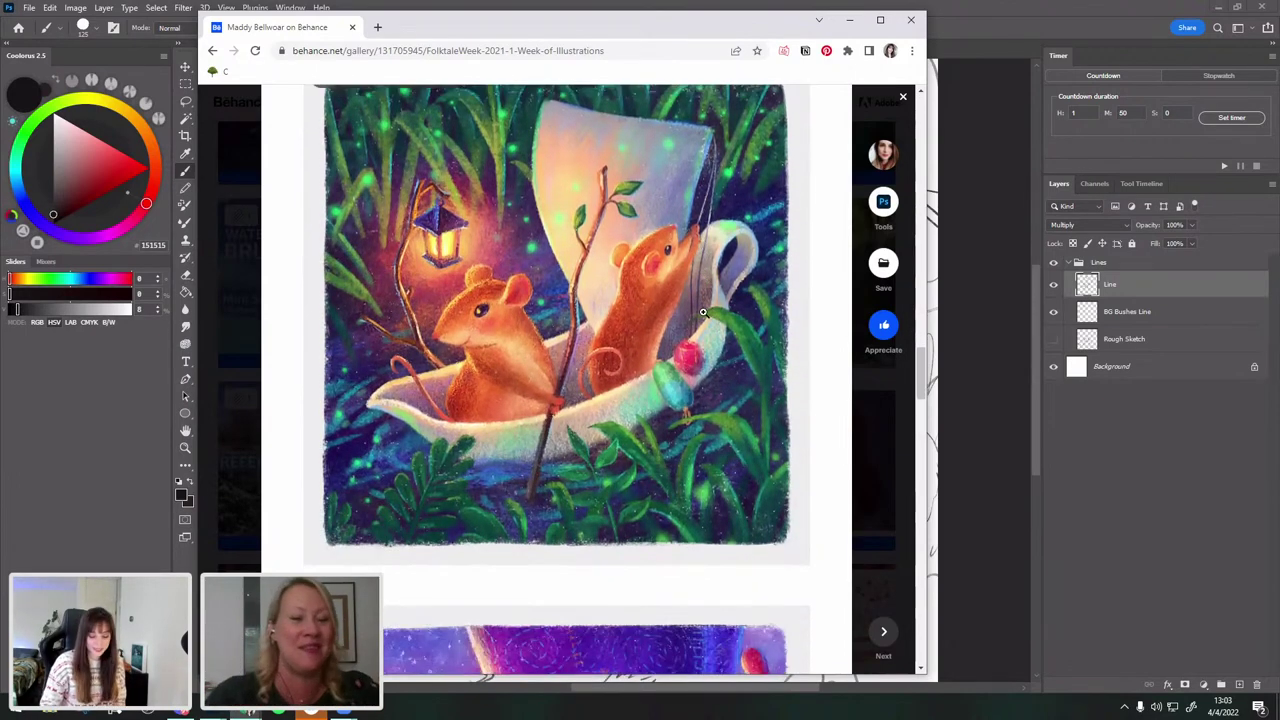
scroll(704, 313, down, 3)
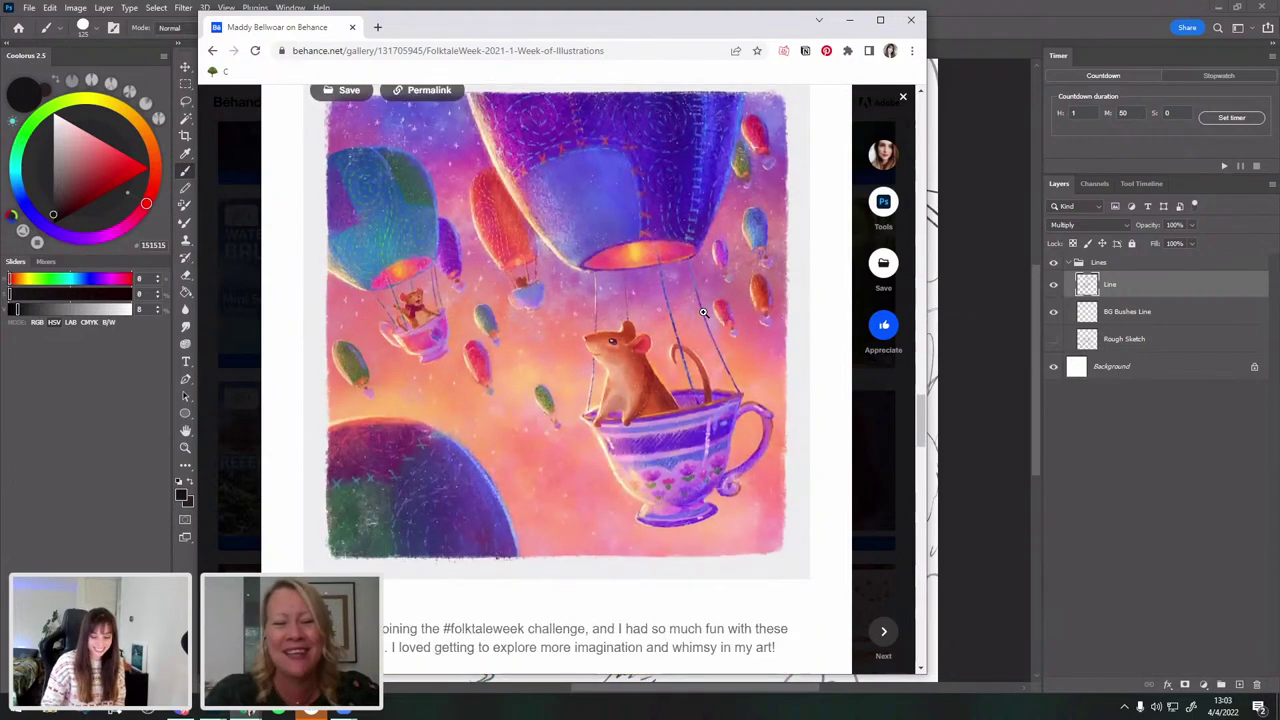
Review the Behance illustrations in reverse order, from the hot-air balloons back to the mushroom house.
scroll(704, 313, up, 1)
scroll(703, 313, up, 4)
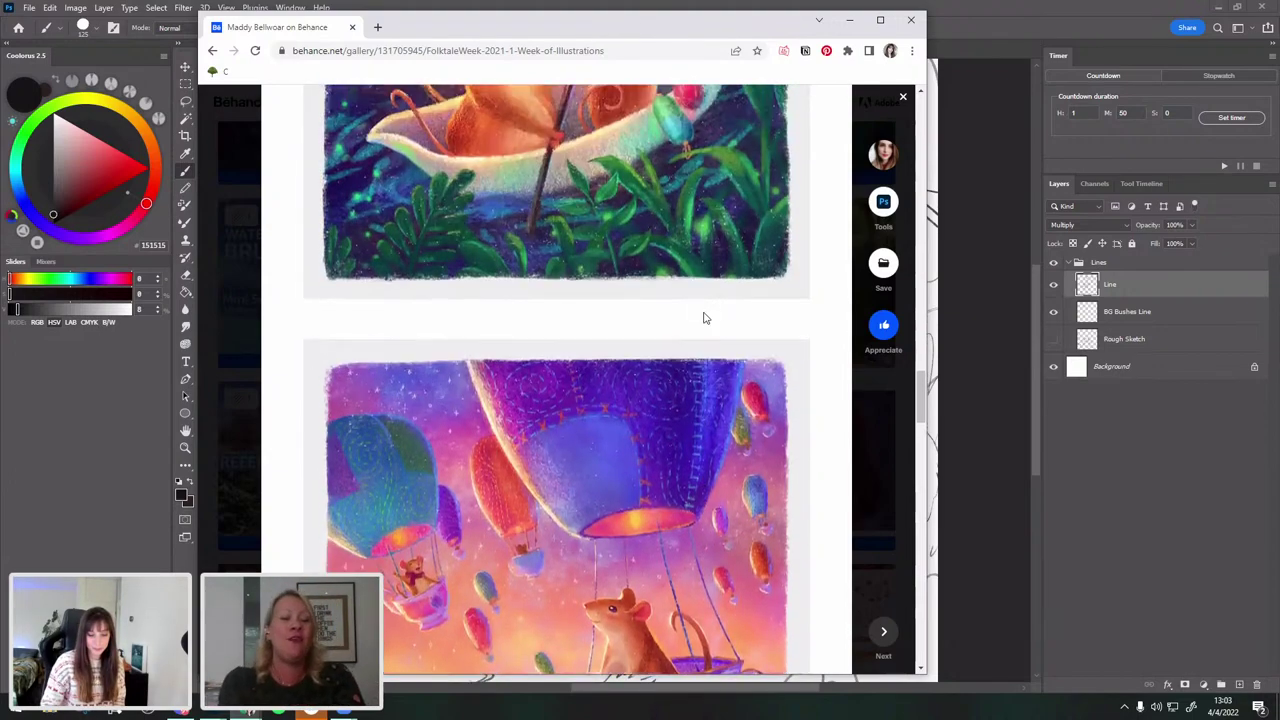
scroll(703, 316, up, 3)
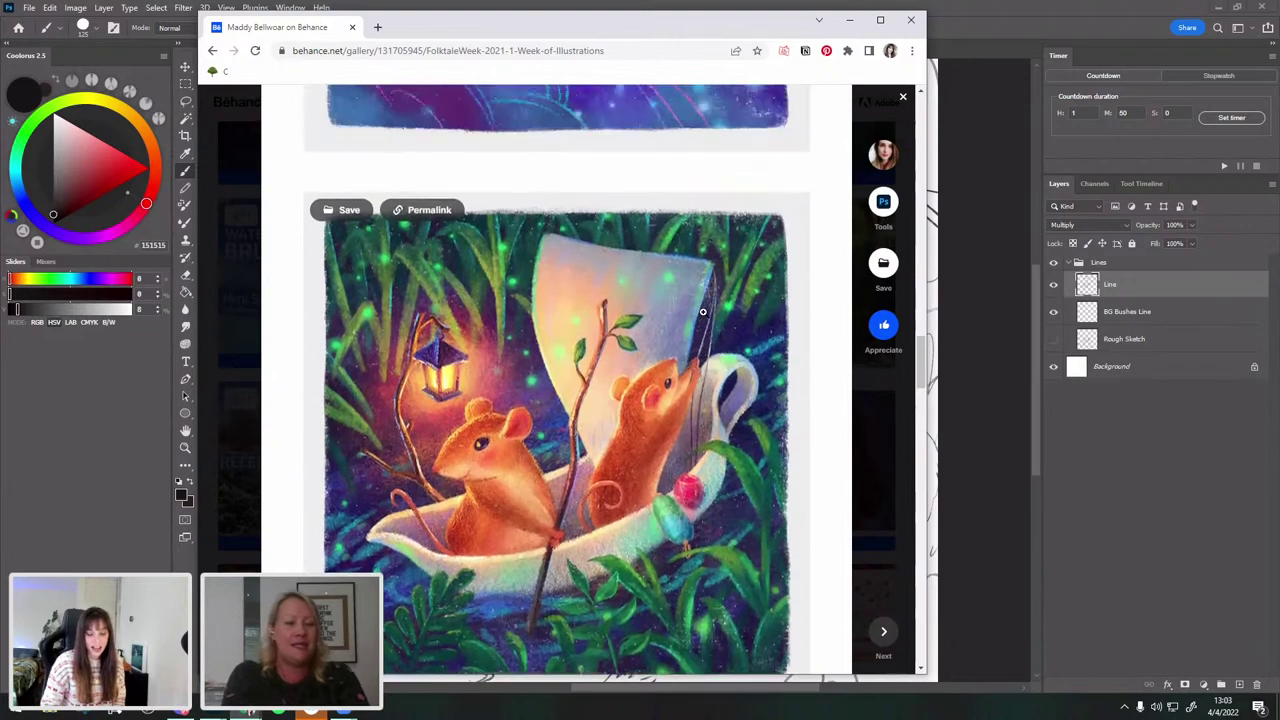
scroll(703, 313, up, 7)
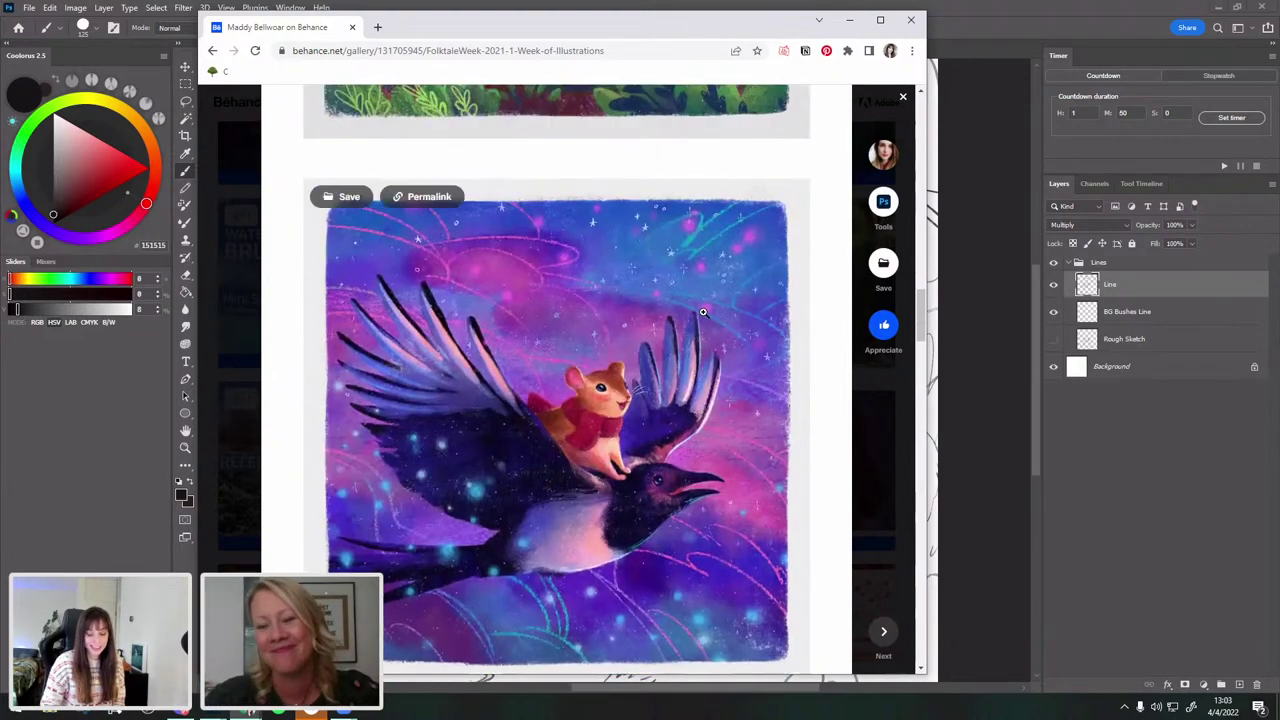
scroll(703, 313, up, 4)
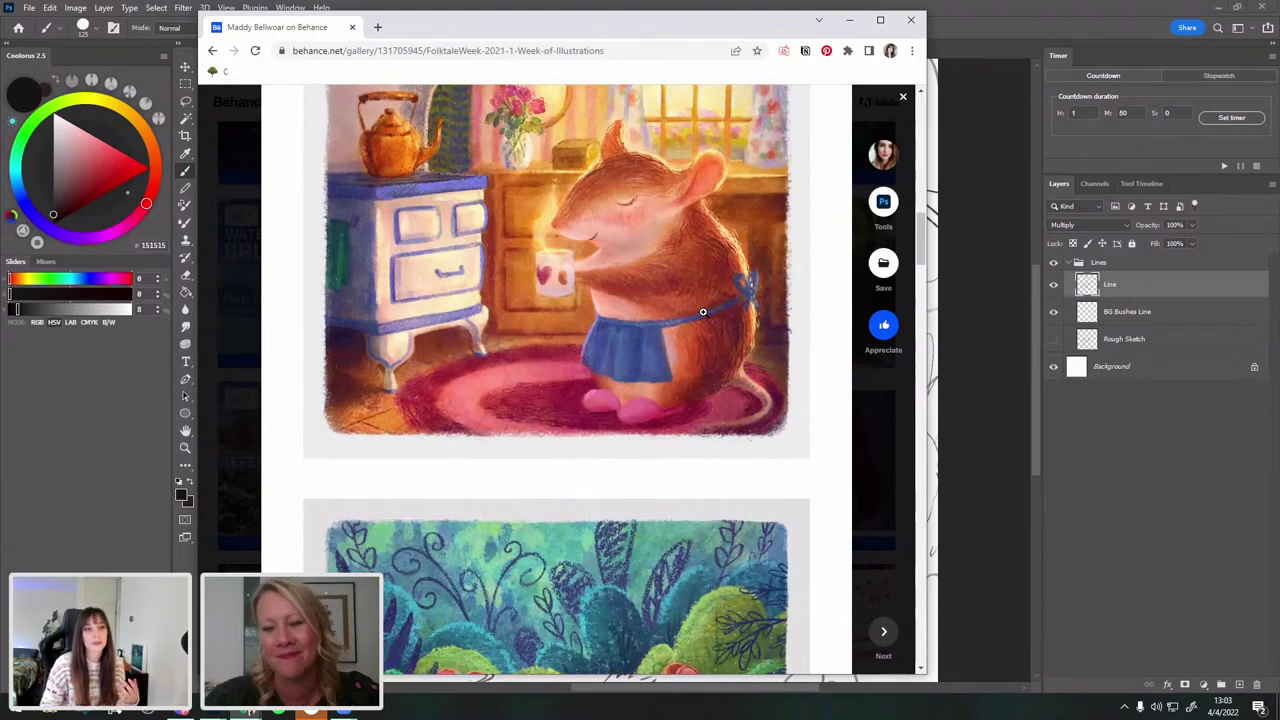
scroll(703, 313, up, 6)
scroll(703, 318, up, 6)
scroll(737, 279, down, 1)
scroll(737, 279, up, 2)
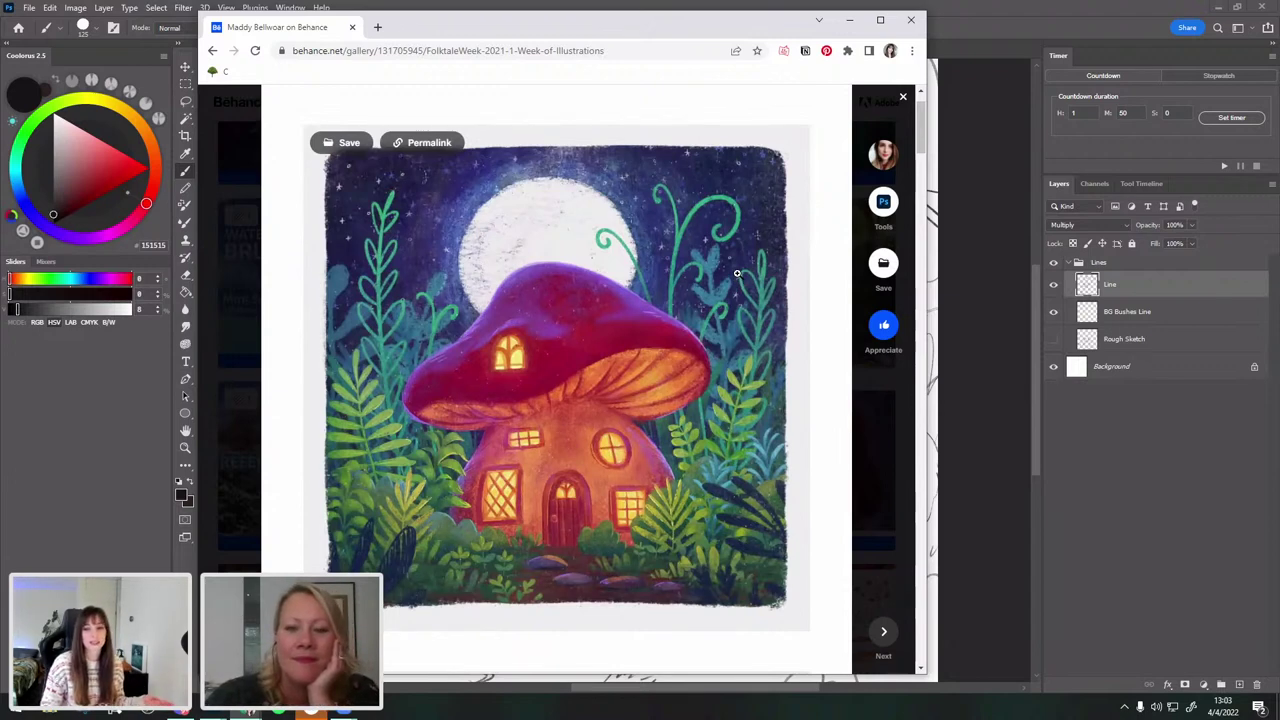
Look again at the mushroom house, sleeping mouse and kitchen illustrations, and minimize the browser to return to Photoshop.
scroll(737, 273, down, 4)
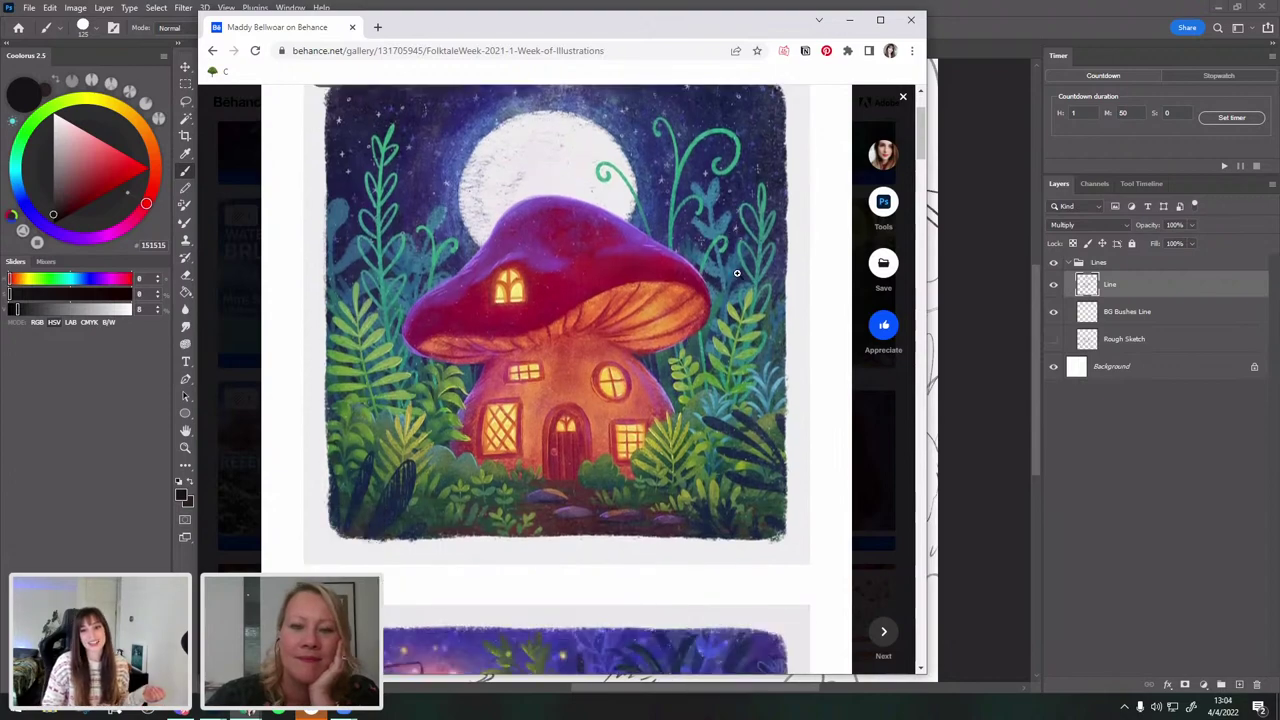
scroll(735, 272, down, 5)
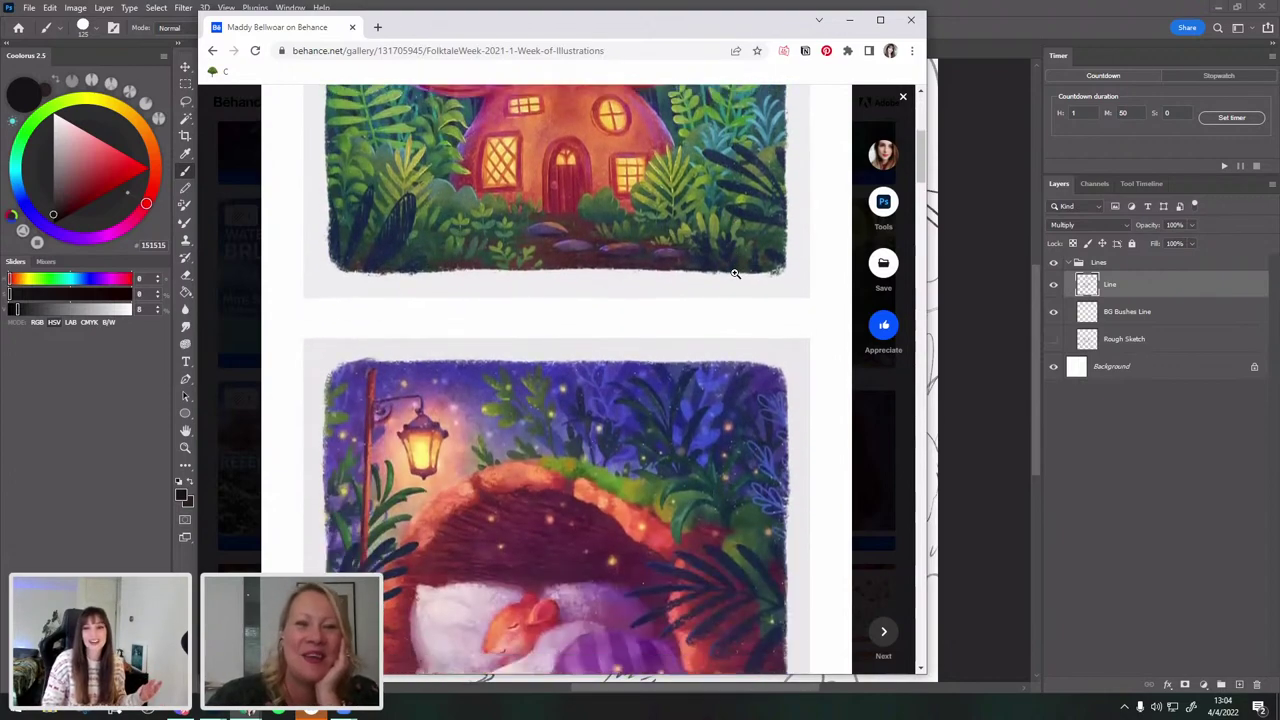
scroll(735, 275, down, 5)
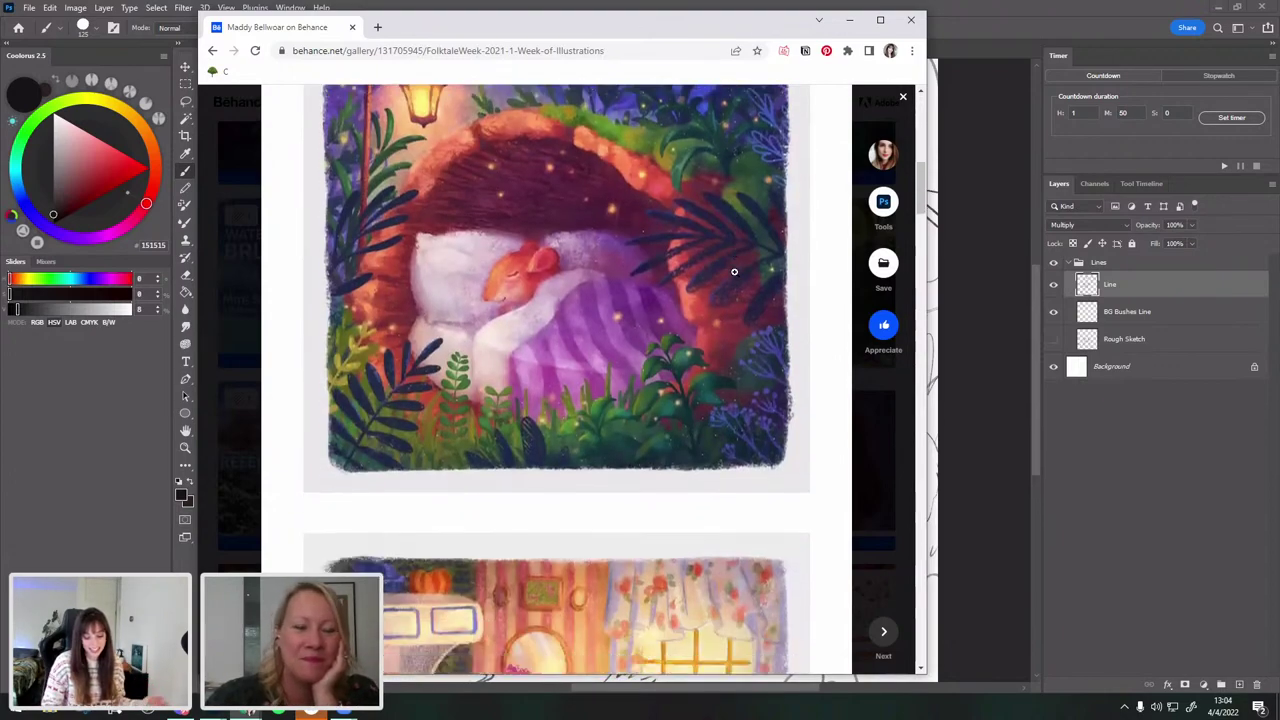
scroll(735, 278, down, 3)
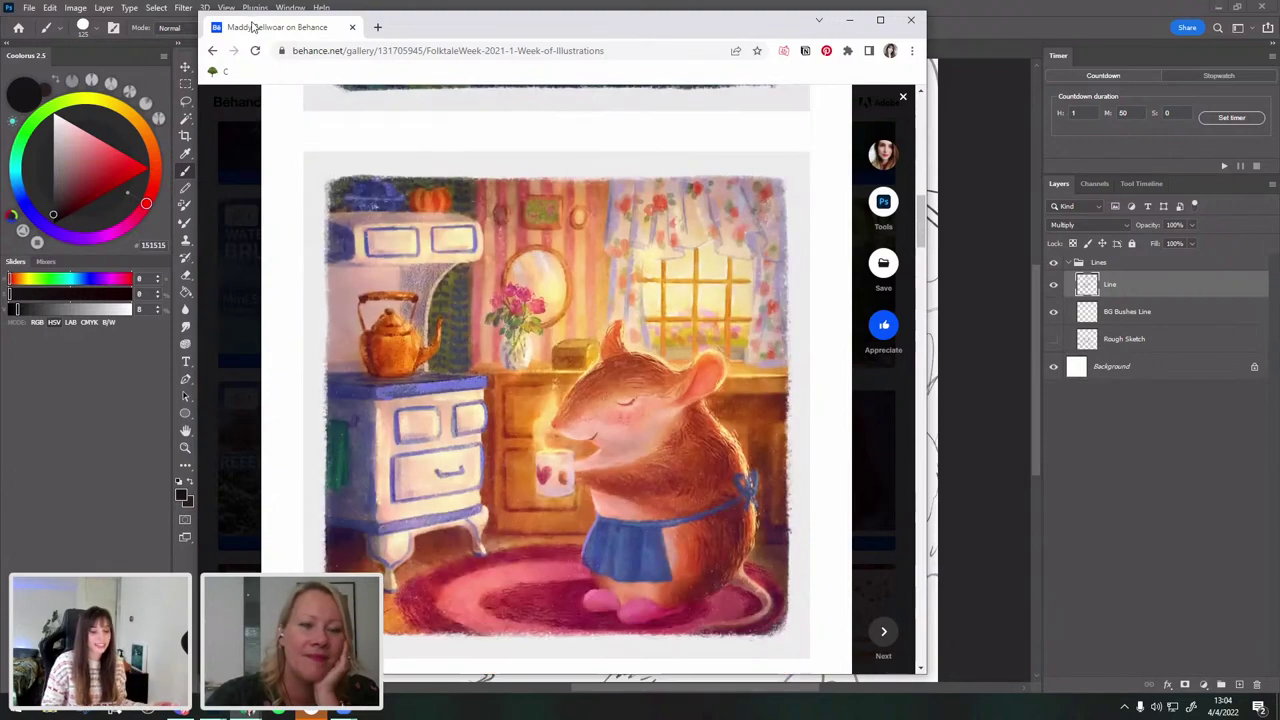
drag(251, 24, 258, 29)
click(856, 26)
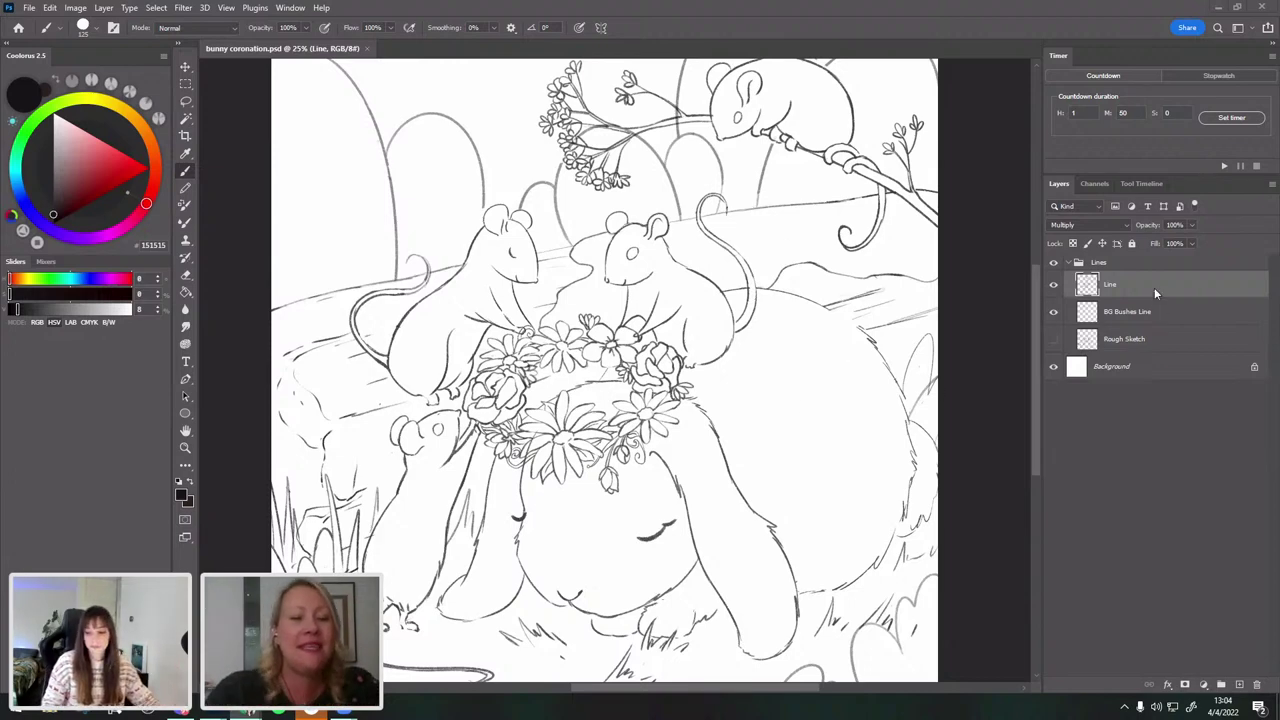
Add a layer directly above Background and fill it with the mottled purple pattern from the Childrens Illustration texture set using the Paint Bucket.
click(1147, 368)
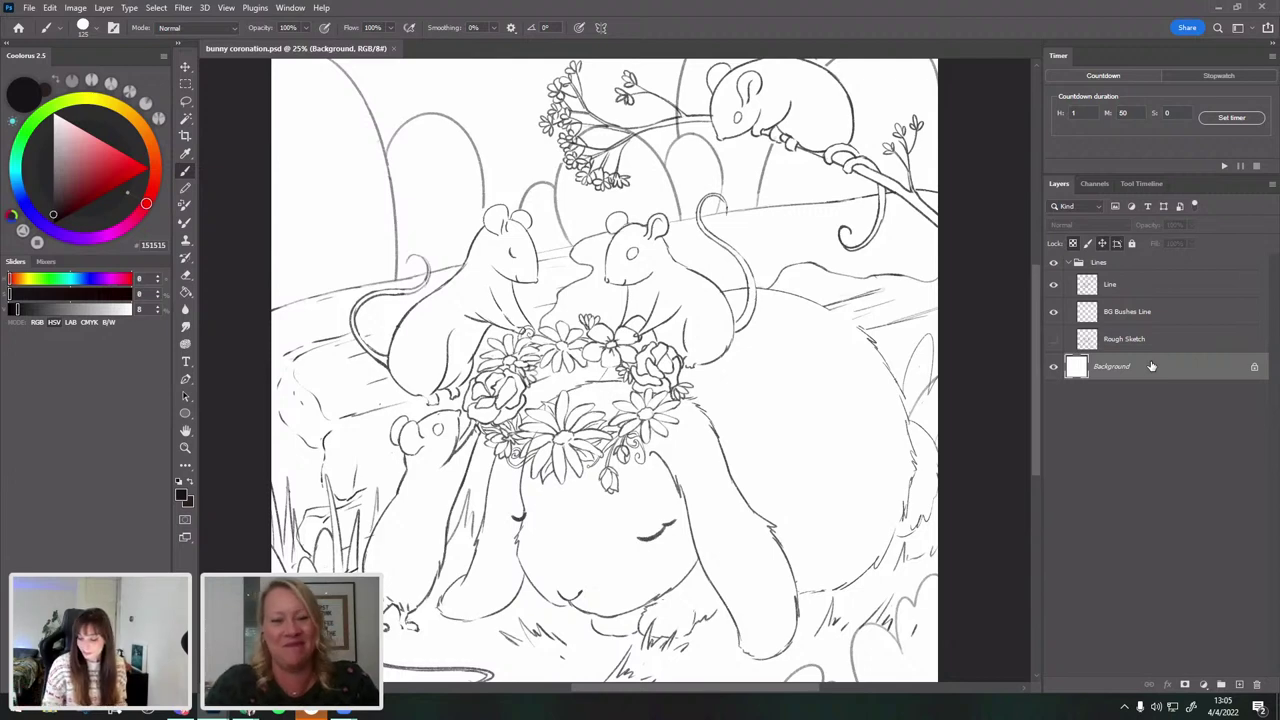
click(1238, 684)
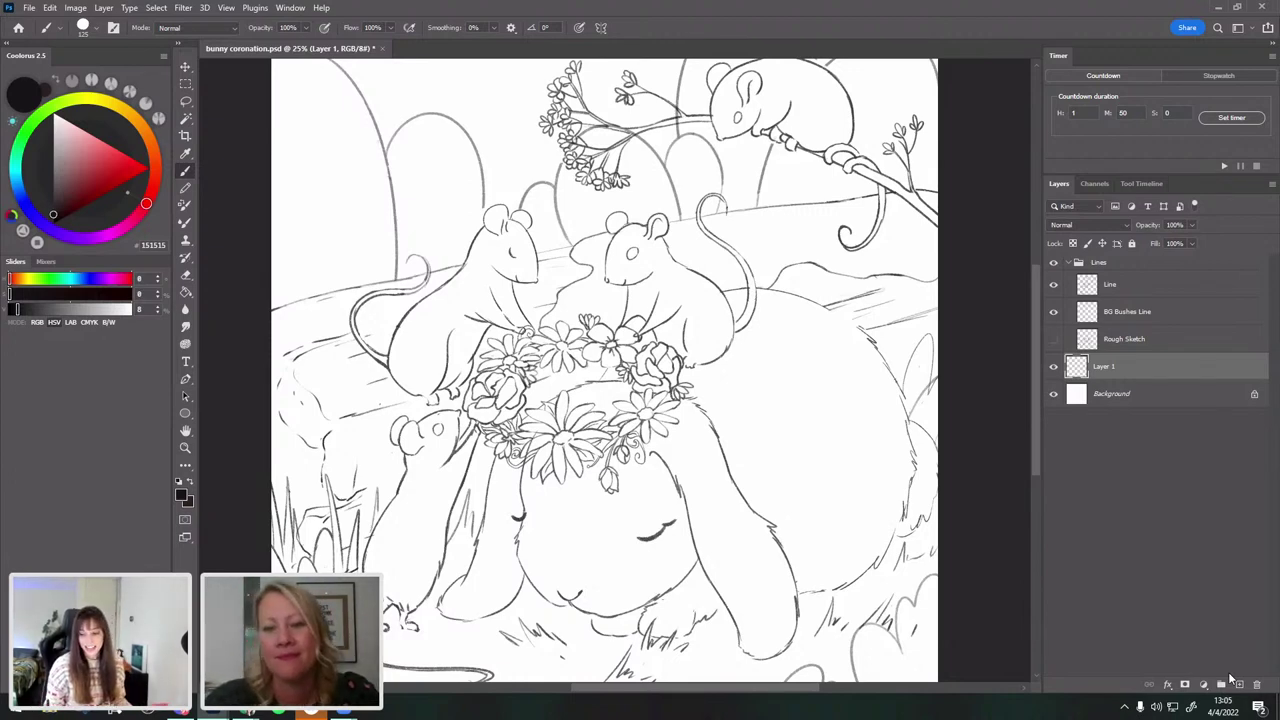
click(186, 68)
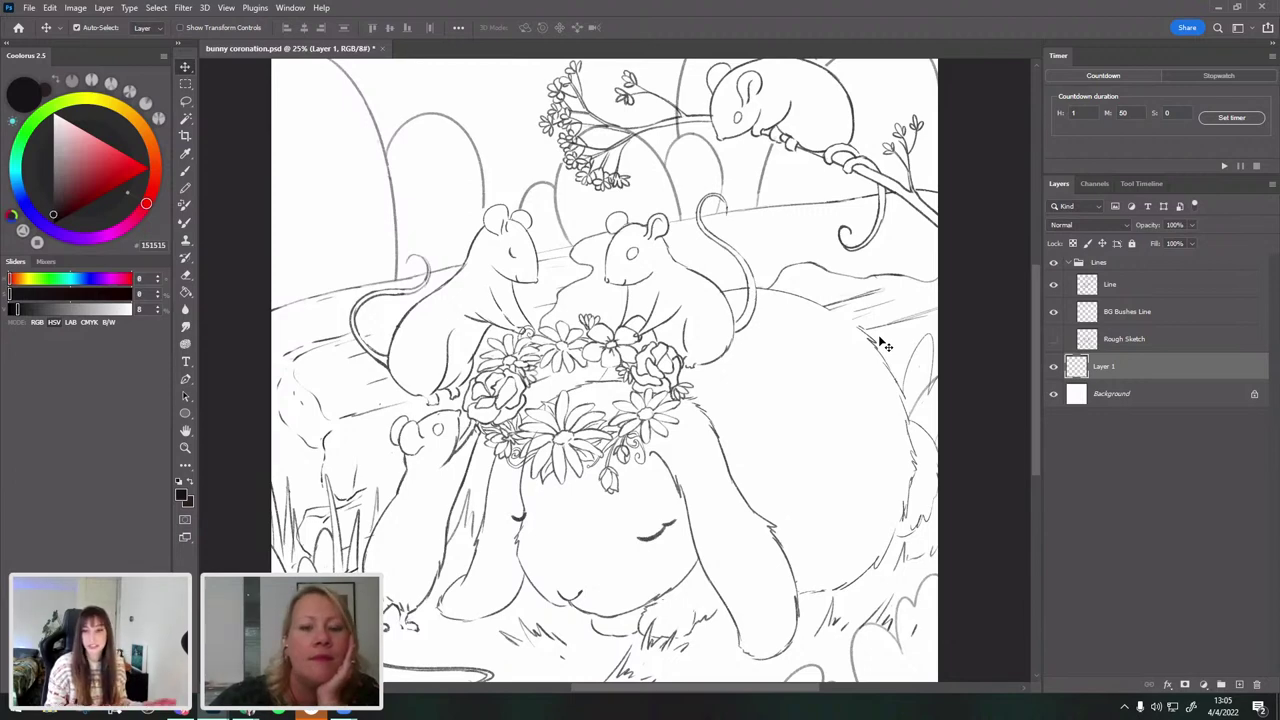
click(186, 292)
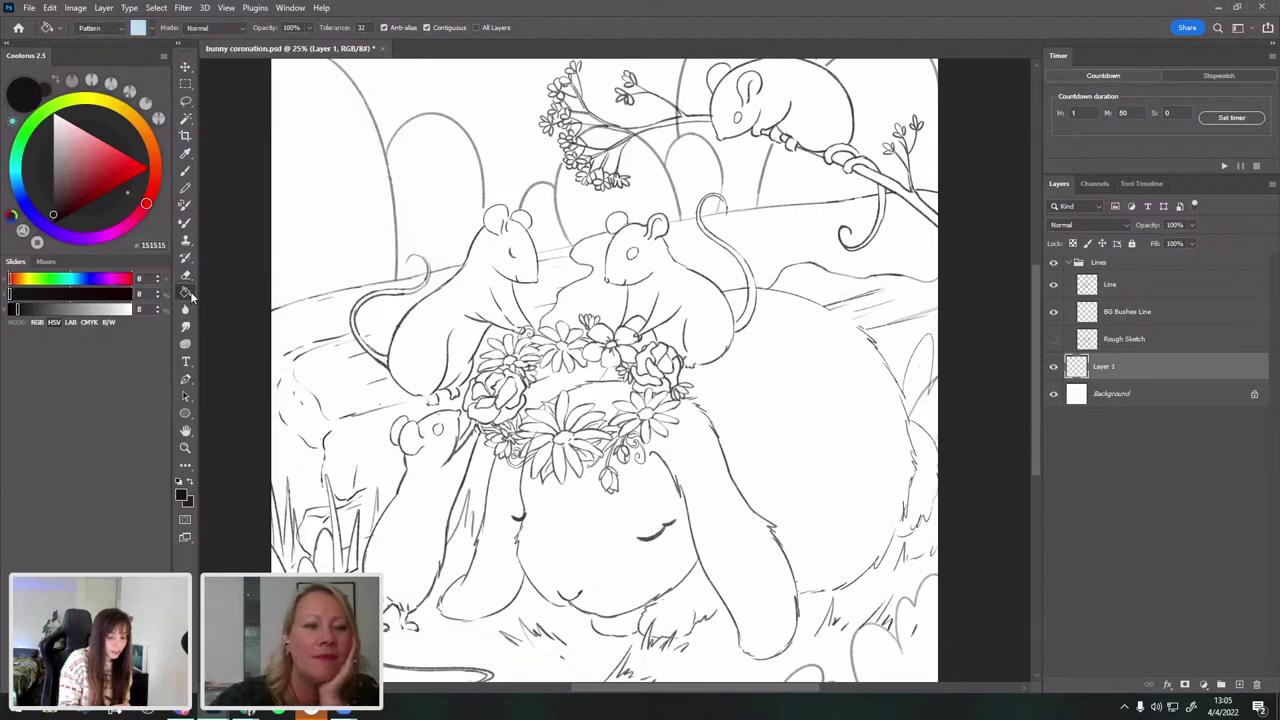
click(118, 28)
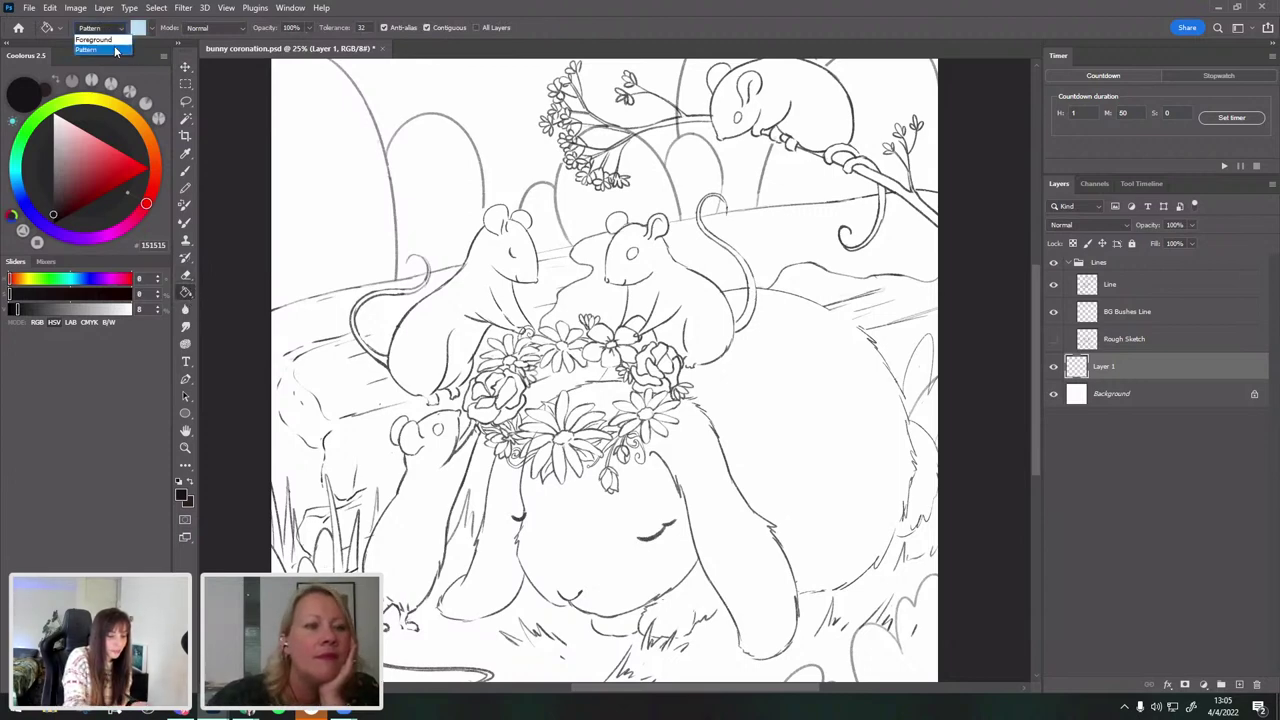
click(113, 50)
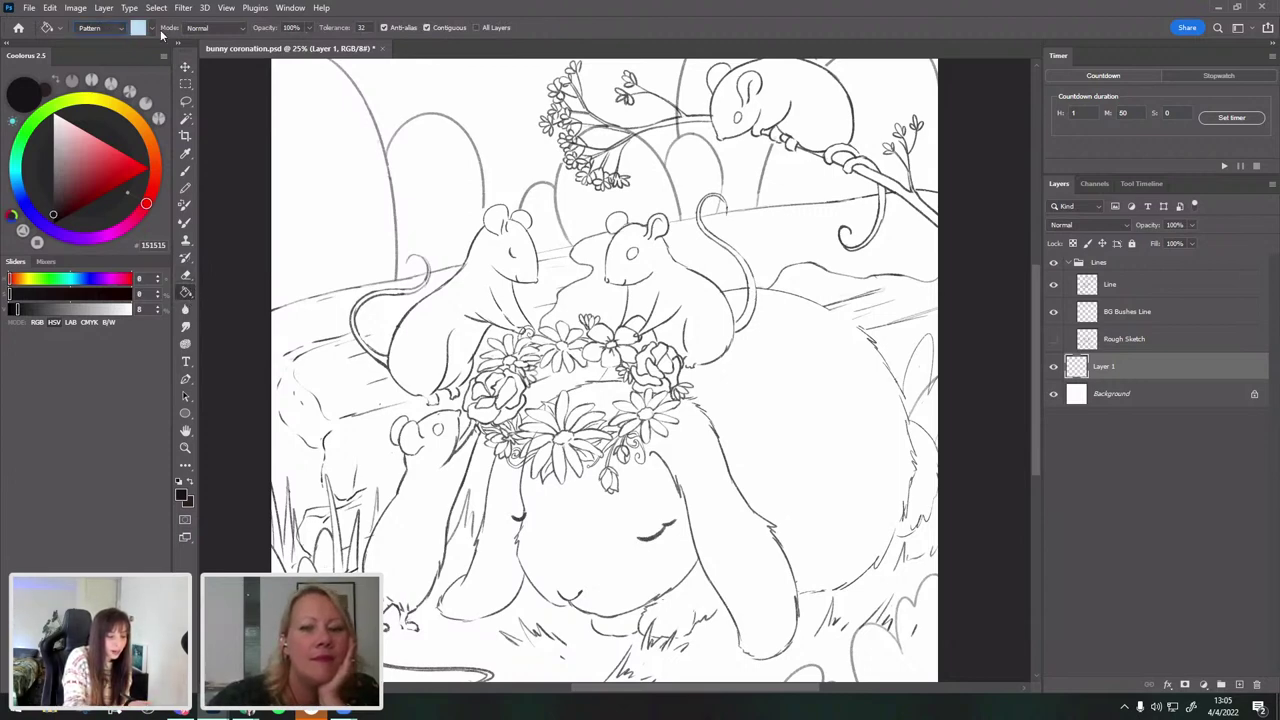
click(152, 30)
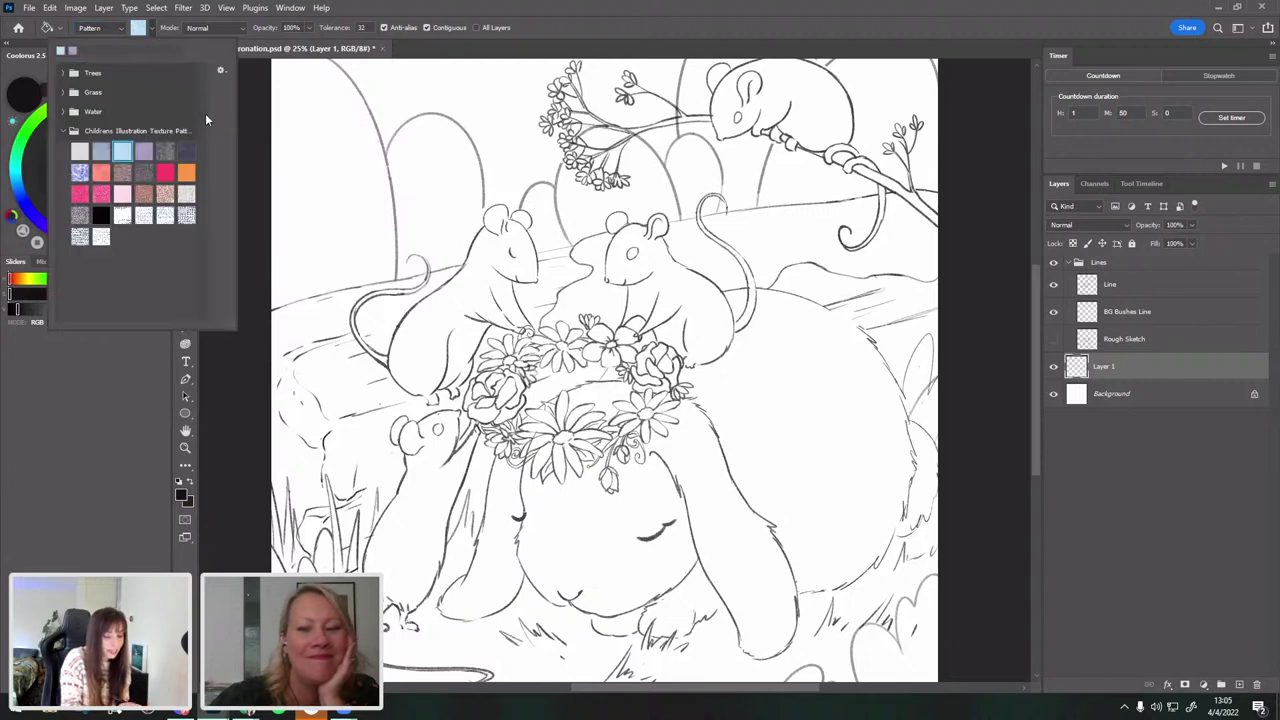
click(143, 150)
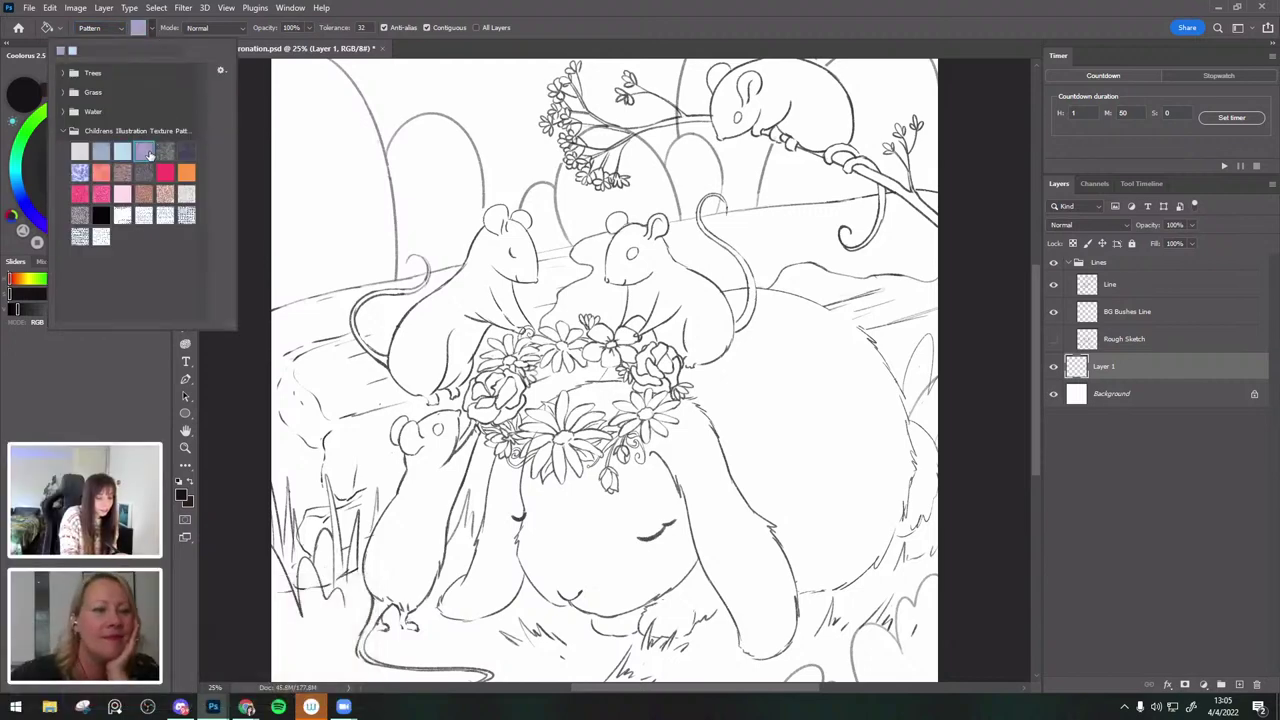
click(632, 303)
click(632, 303)
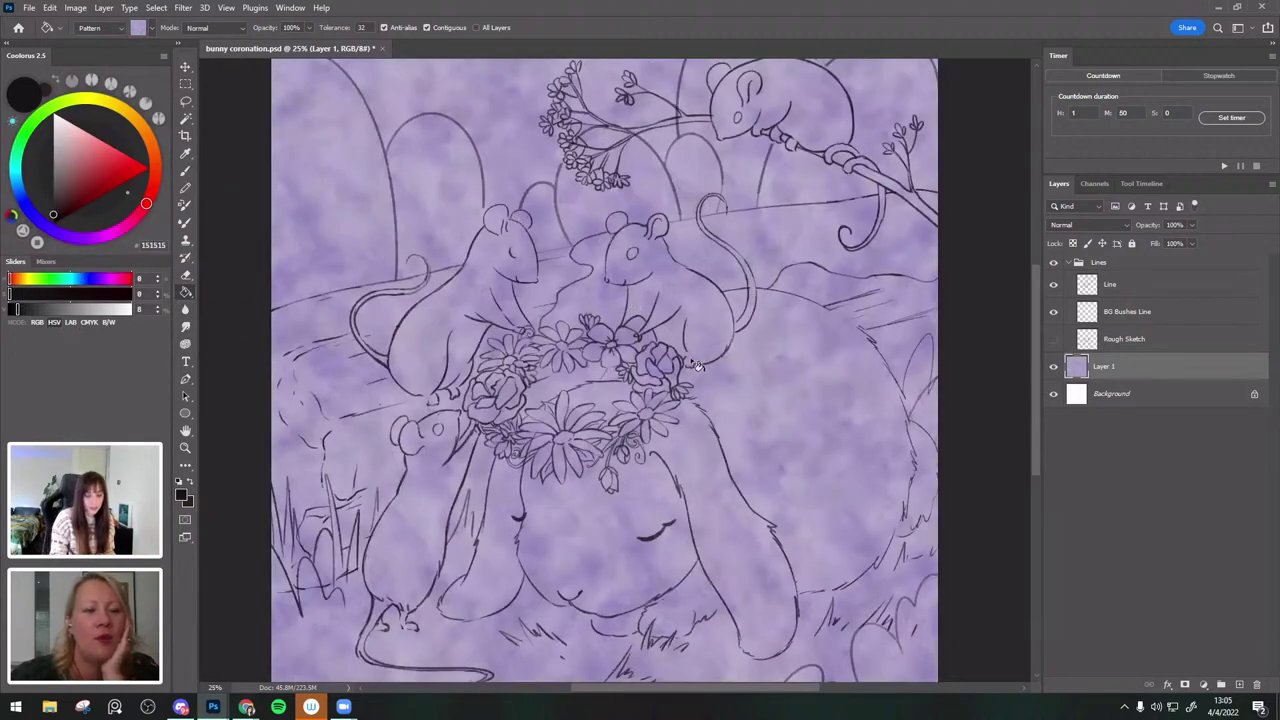
Recolour the purple texture layer to green with Hue/Saturation, using Hue -155, Saturation +31 and Lightness -21.
click(82, 9)
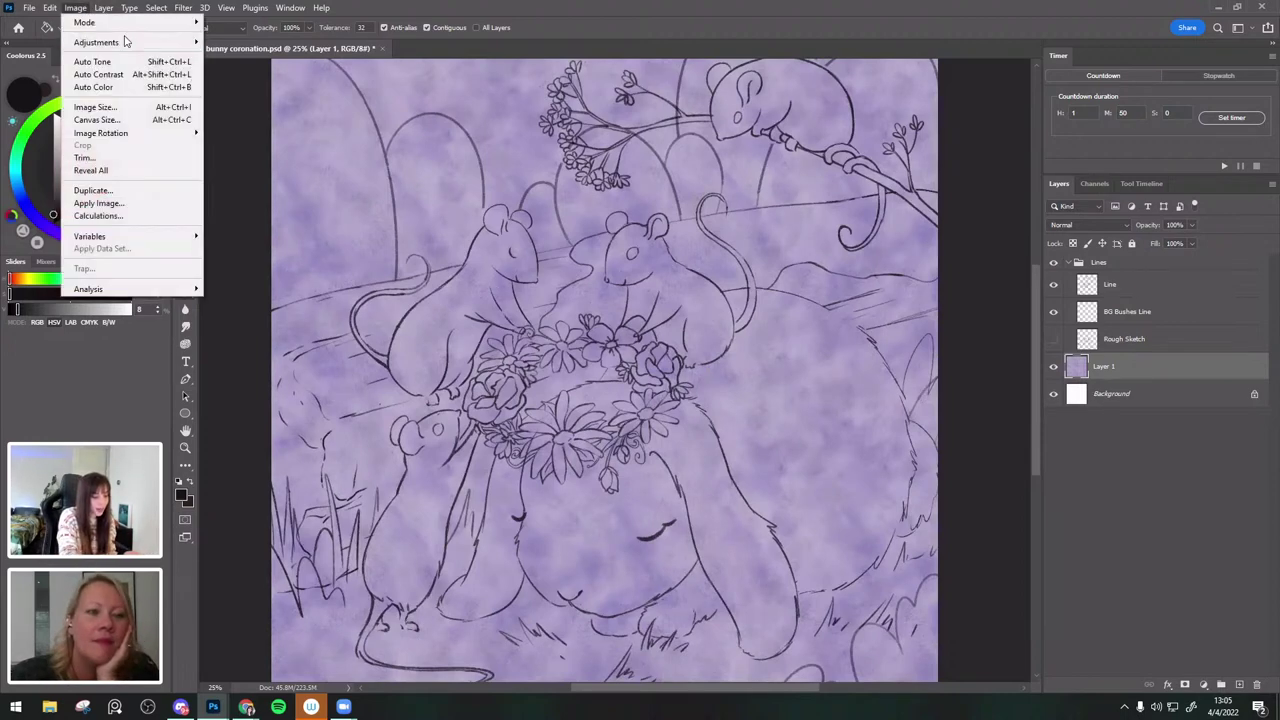
mouse_move(146, 42)
click(296, 119)
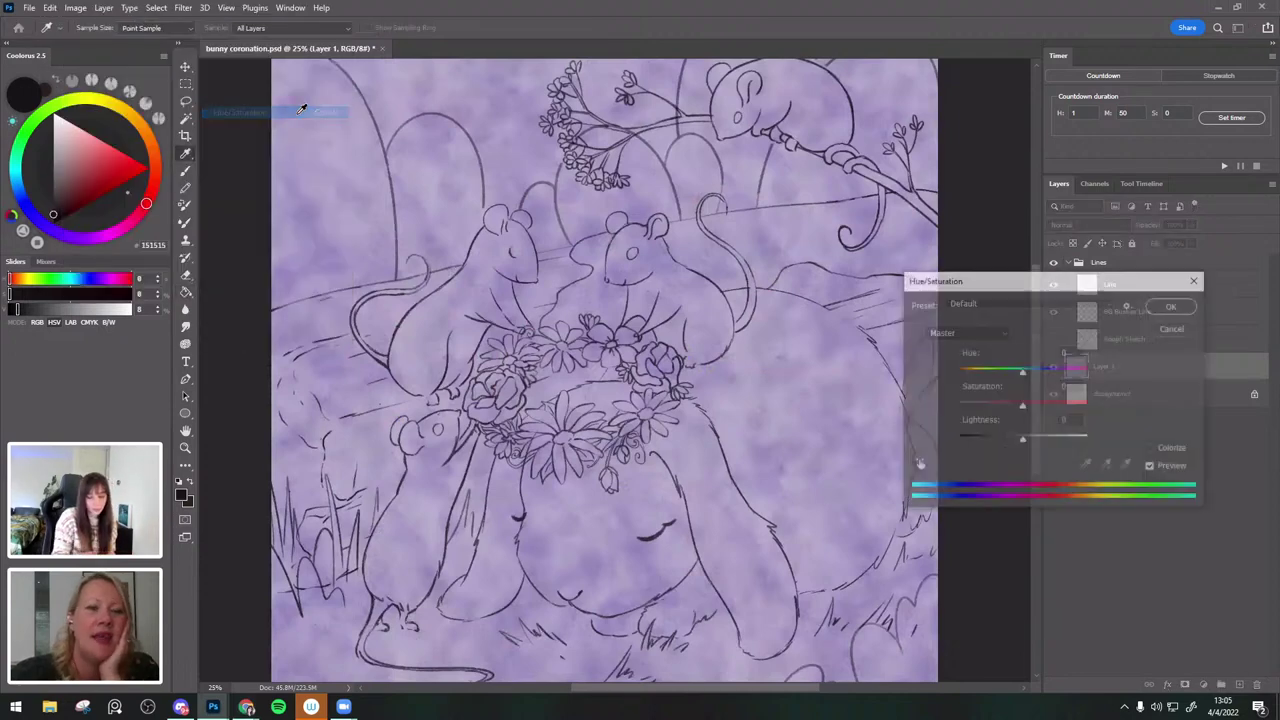
drag(1024, 372, 990, 372)
drag(1022, 444, 961, 373)
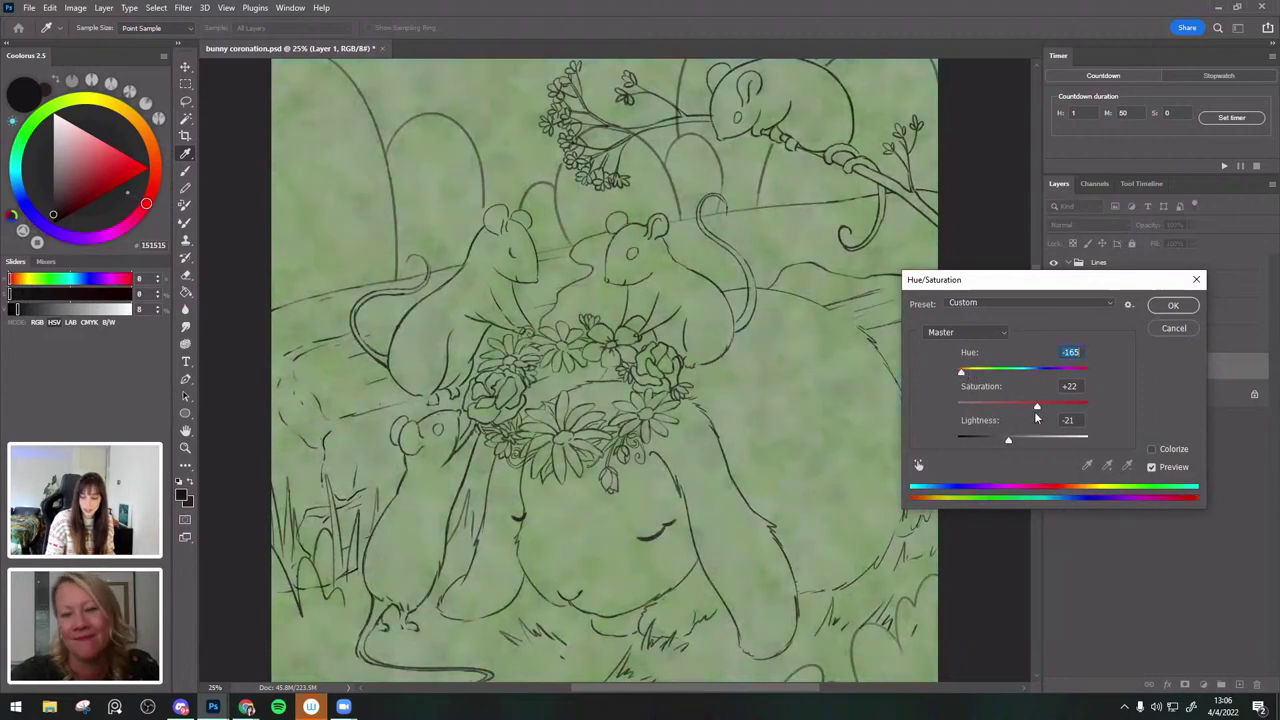
click(1038, 407)
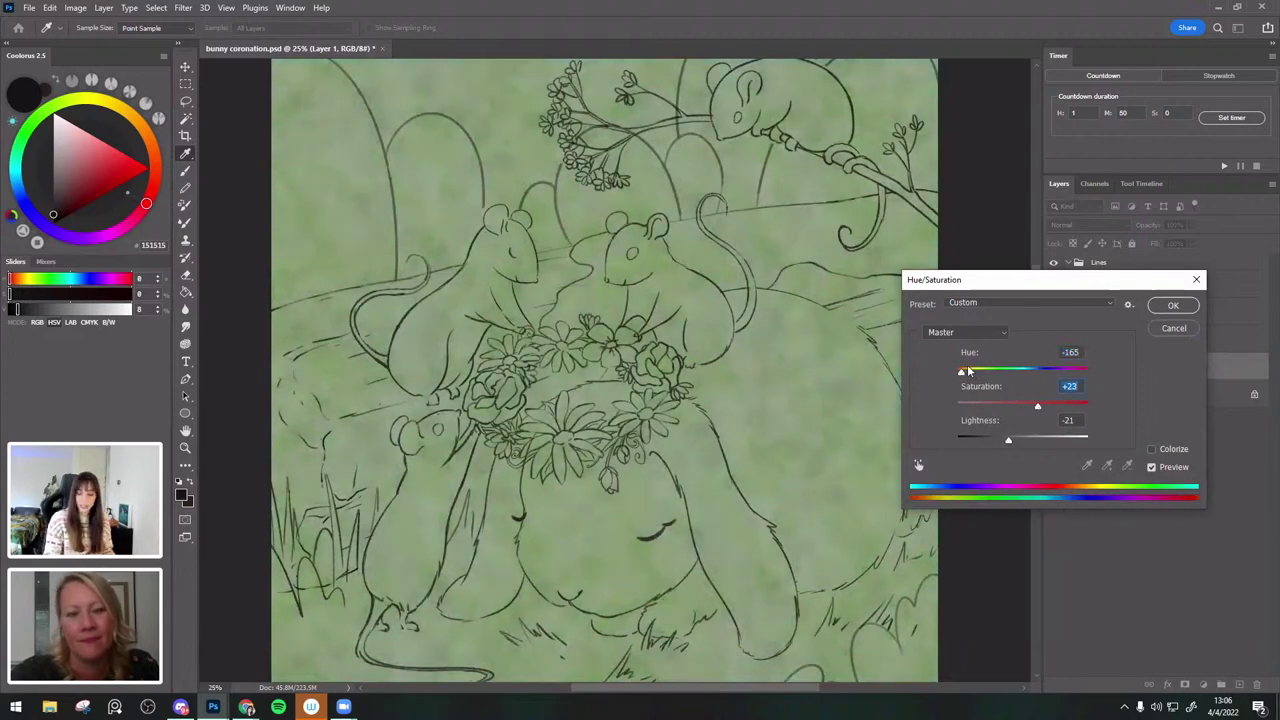
mouse_move(965, 374)
mouse_down()
mouse_move(955, 377)
mouse_move(967, 374)
mouse_up()
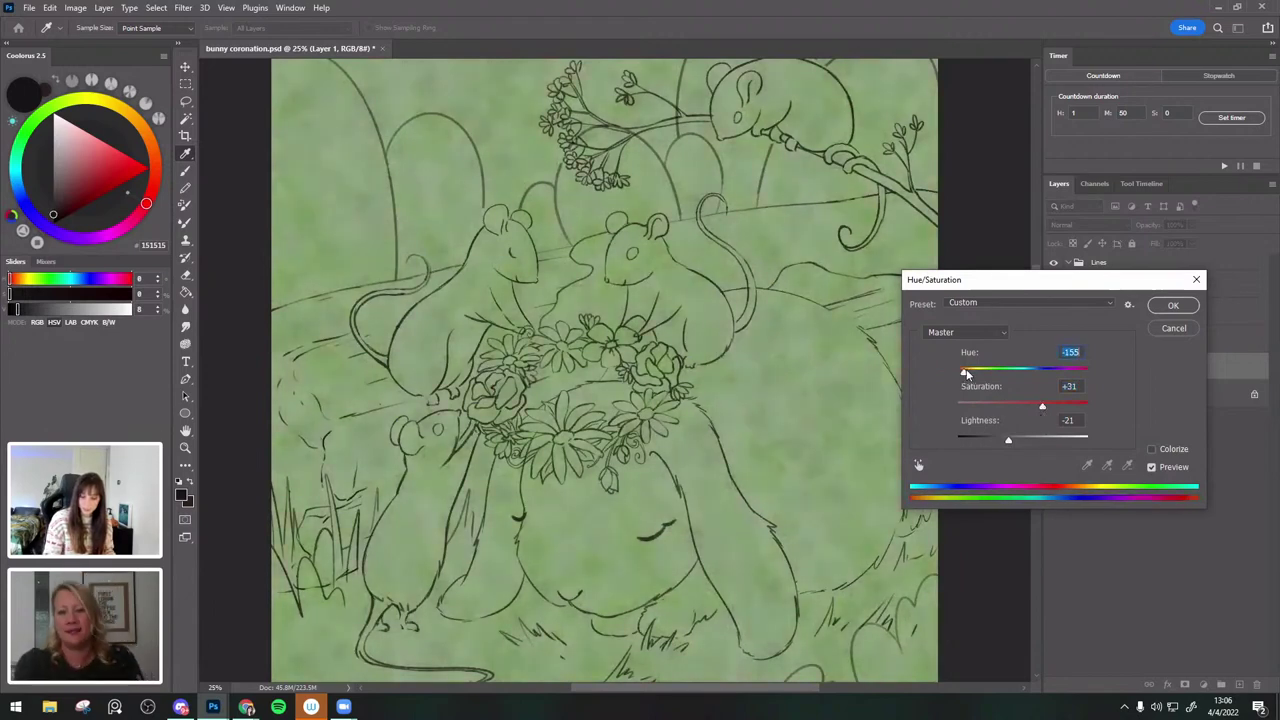
click(1162, 308)
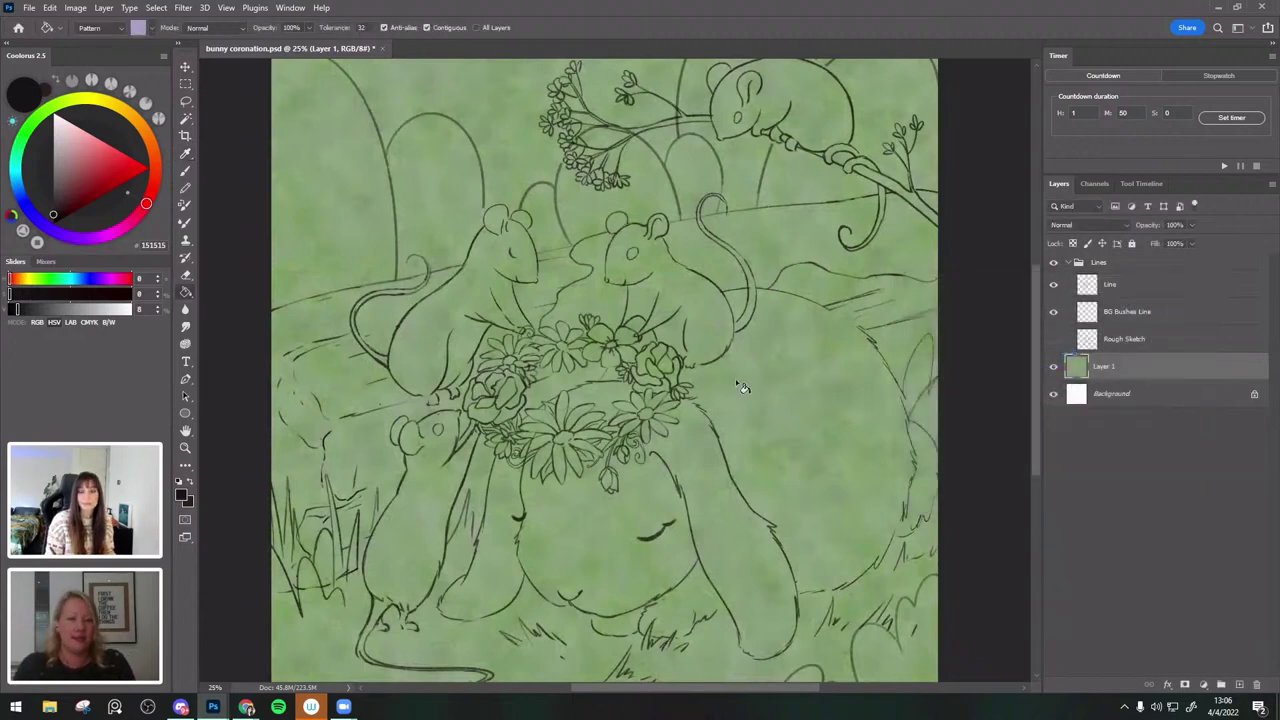
Merge the green texture layer into Background and add a new empty layer directly above it.
drag(704, 322, 724, 294)
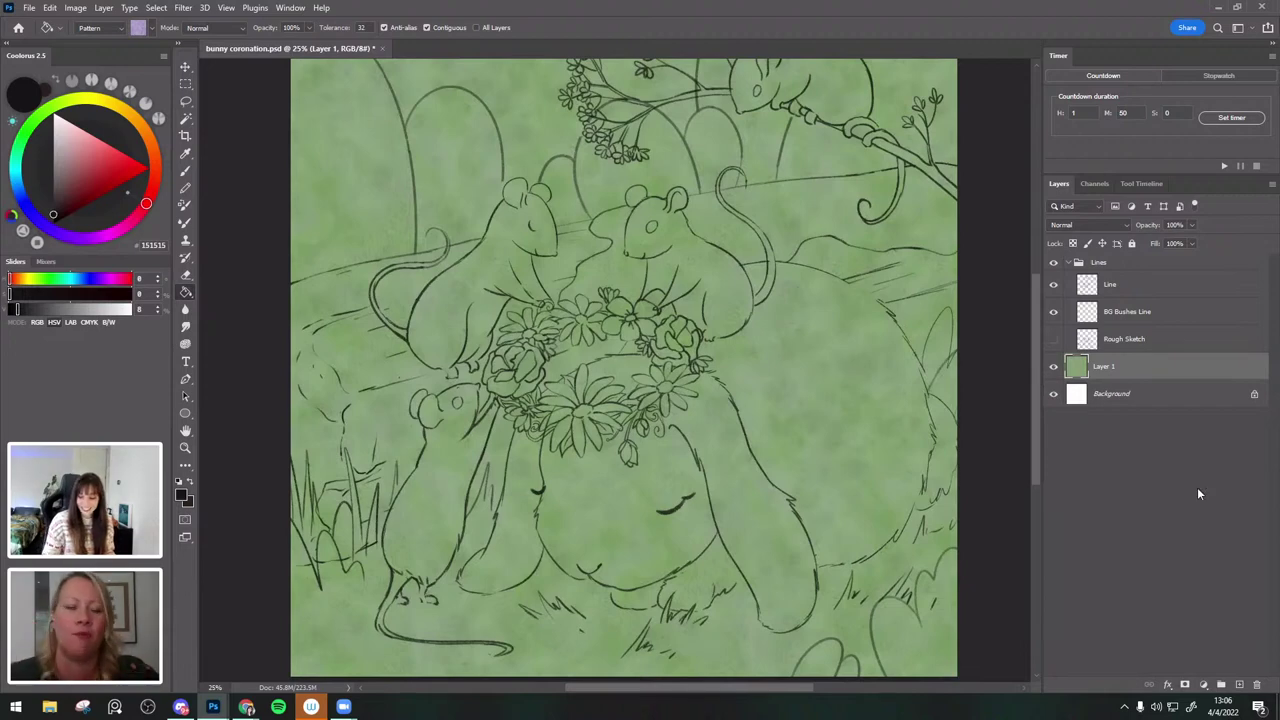
right_click(1088, 390)
click(1028, 523)
click(1238, 686)
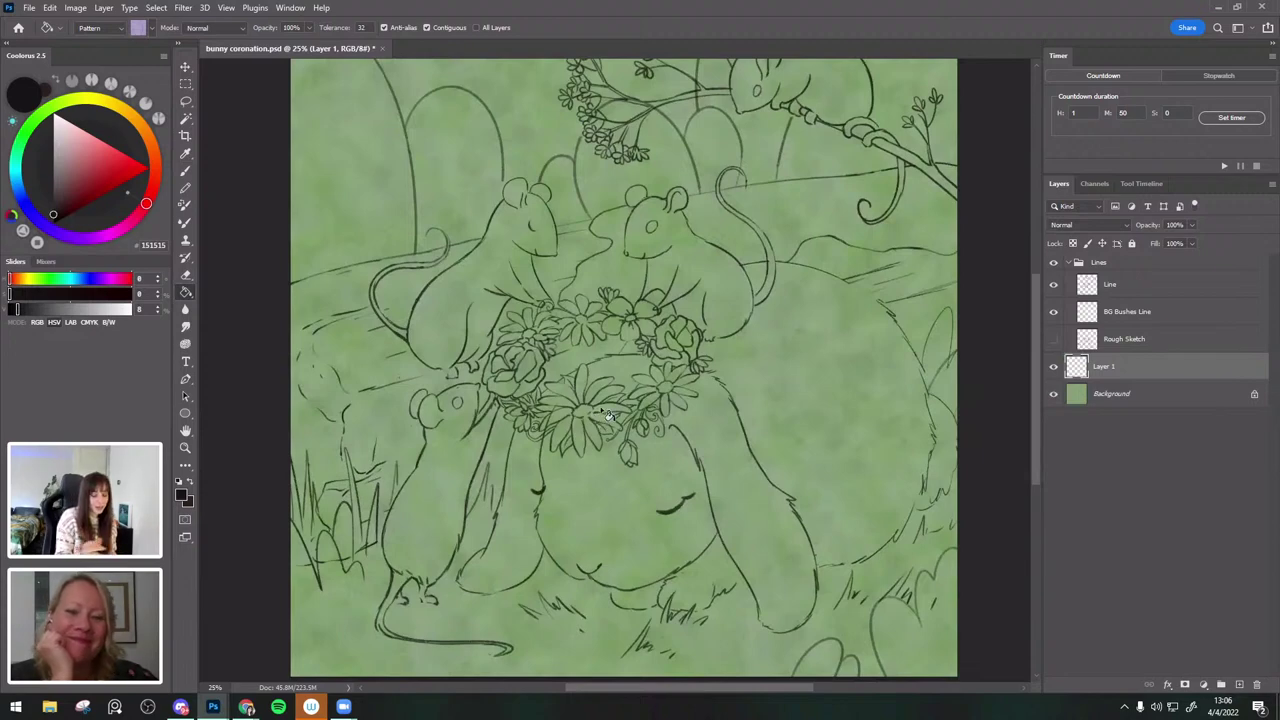
Choose the 400 px Watercolor - Organic Texture brush from the Wet Media set for painting on the empty layer.
click(188, 168)
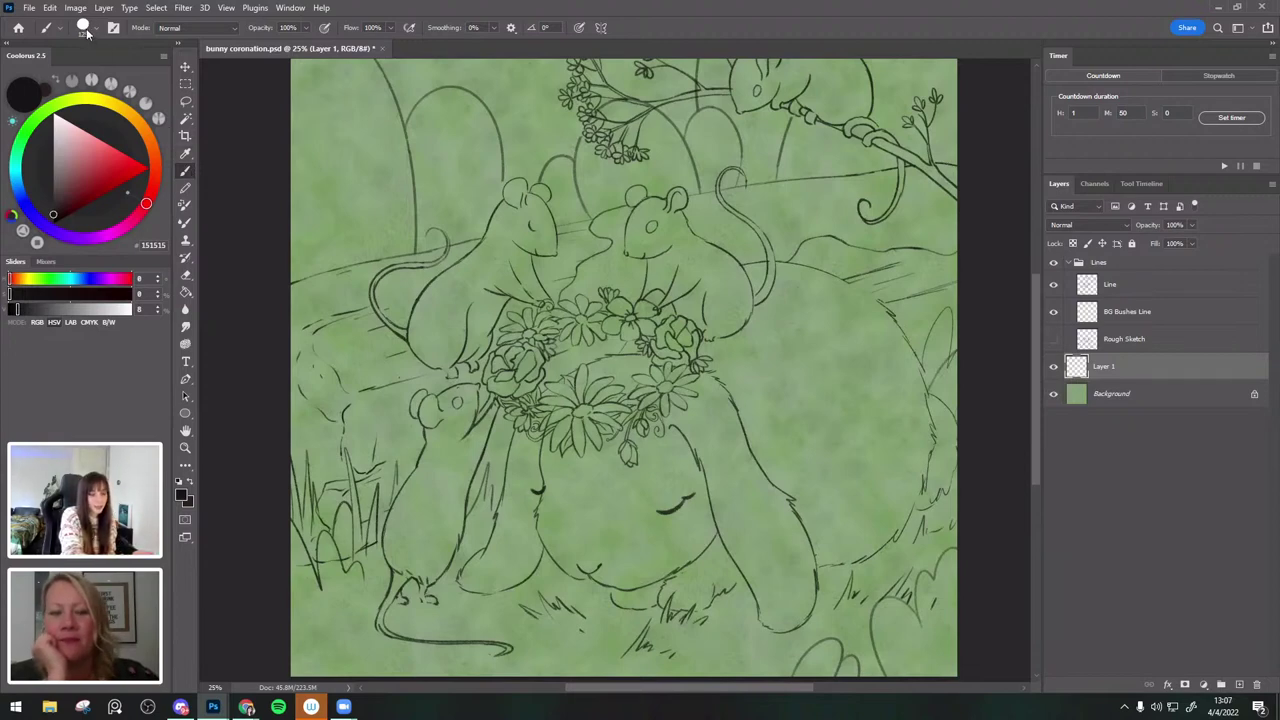
click(85, 28)
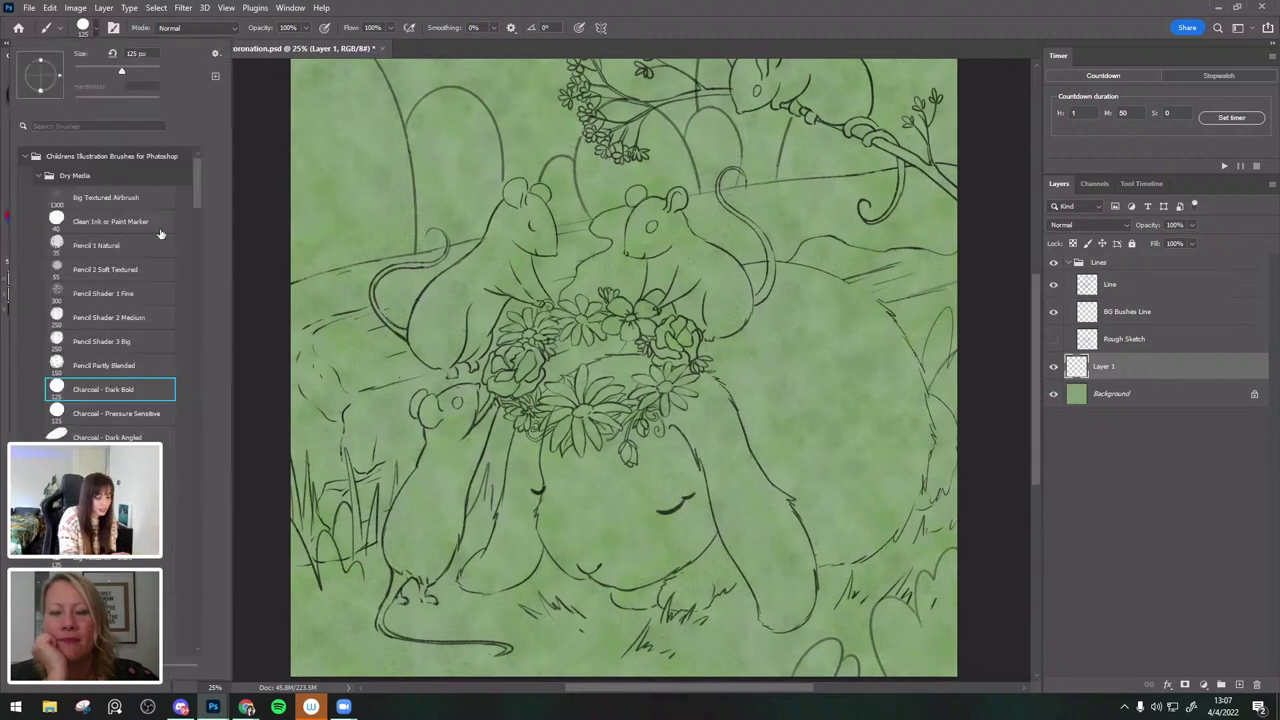
scroll(197, 191, down, 3)
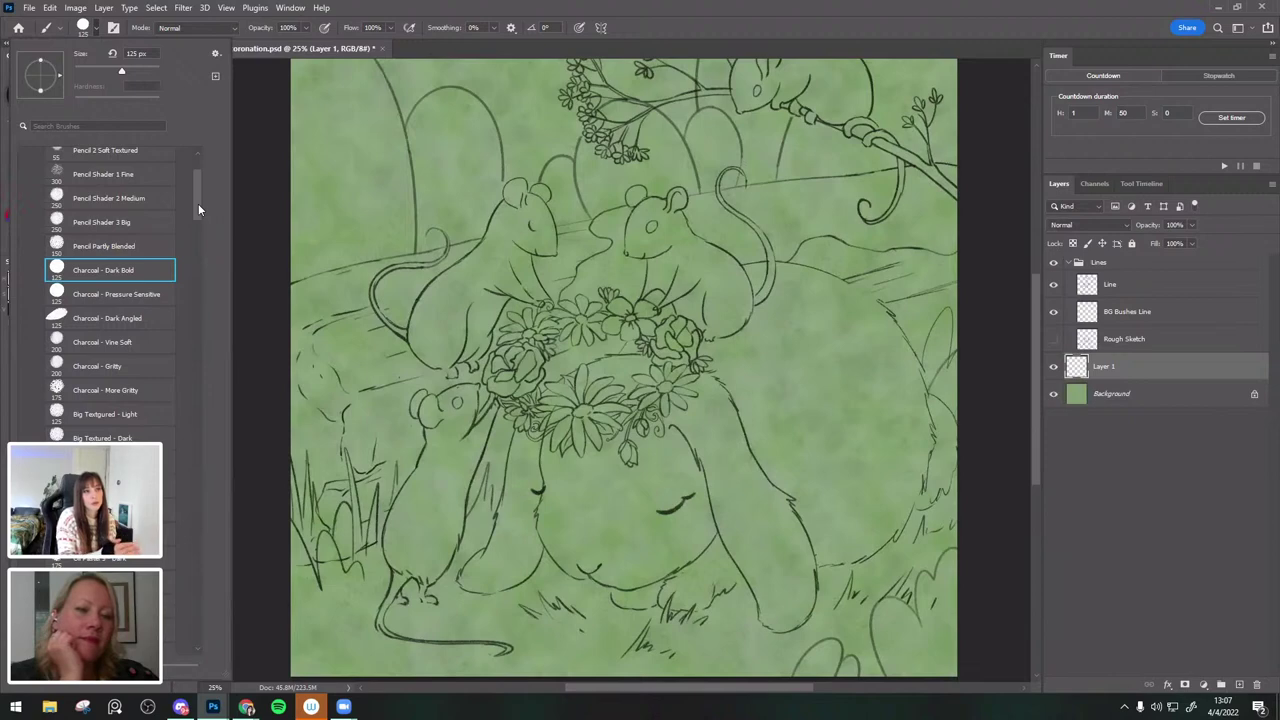
scroll(197, 190, up, 3)
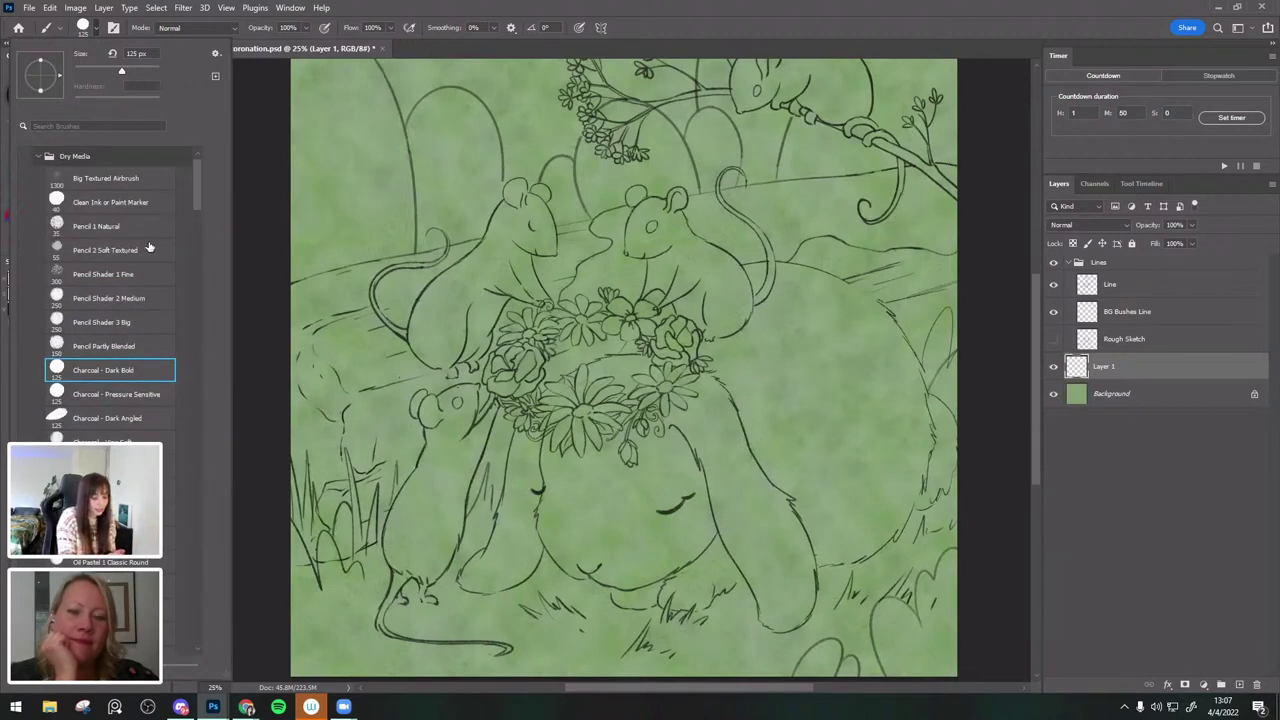
click(40, 157)
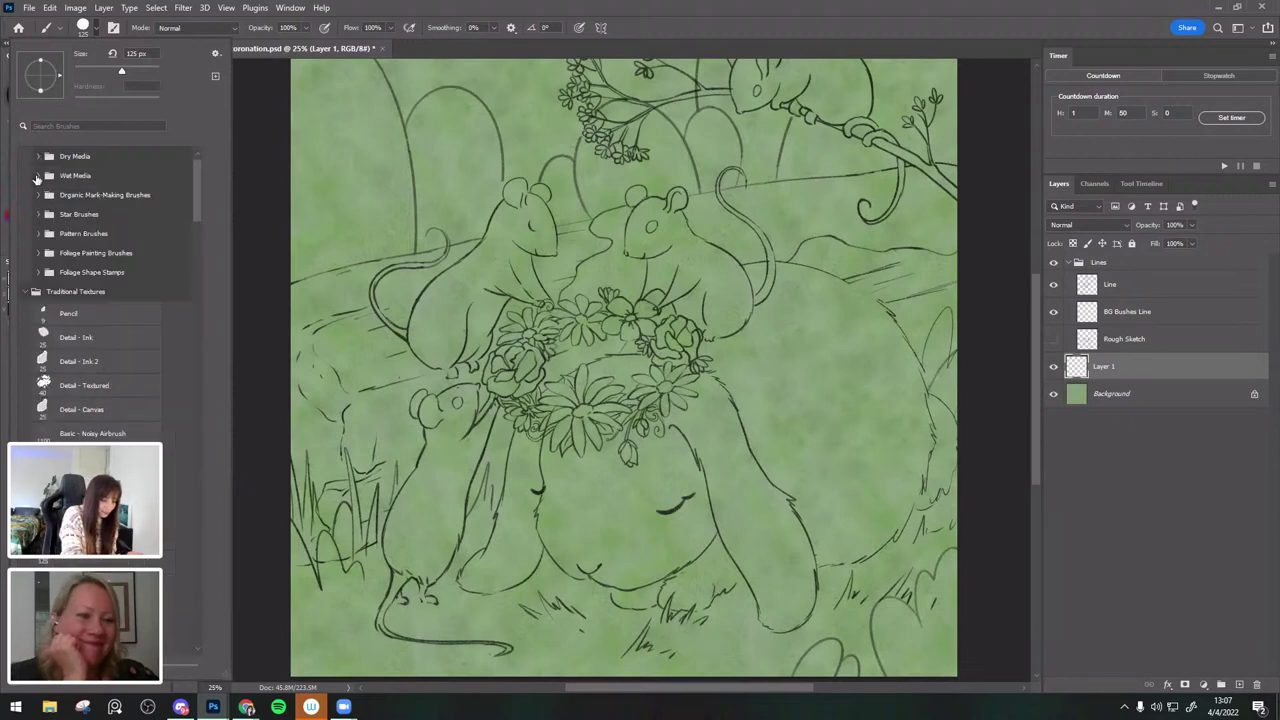
click(39, 176)
drag(199, 189, 199, 198)
scroll(199, 200, down, 1)
scroll(198, 188, up, 5)
click(141, 309)
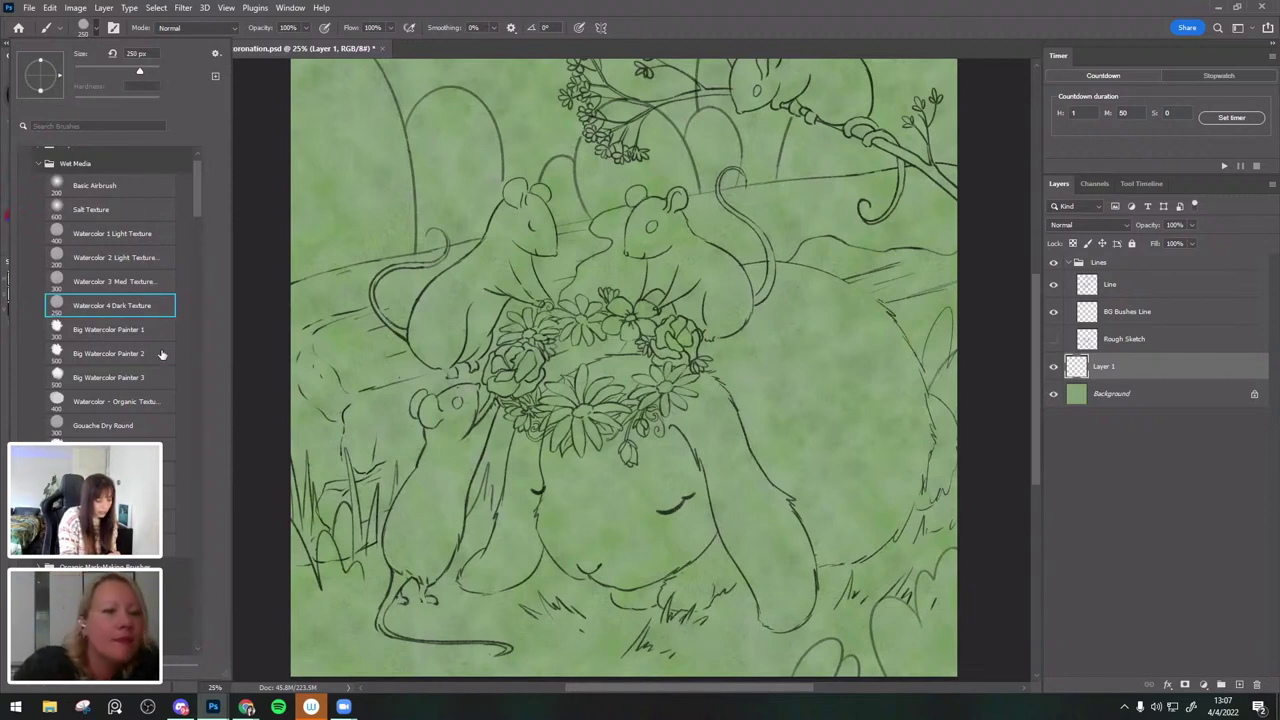
click(148, 402)
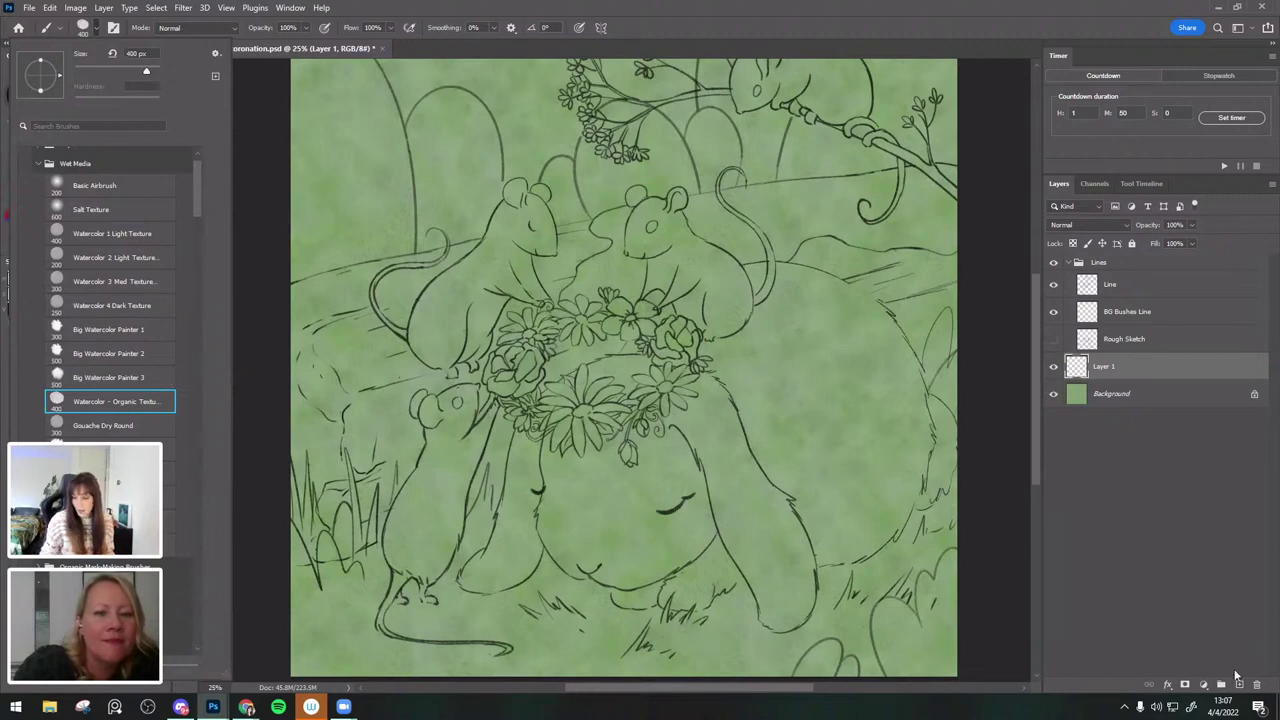
click(1102, 366)
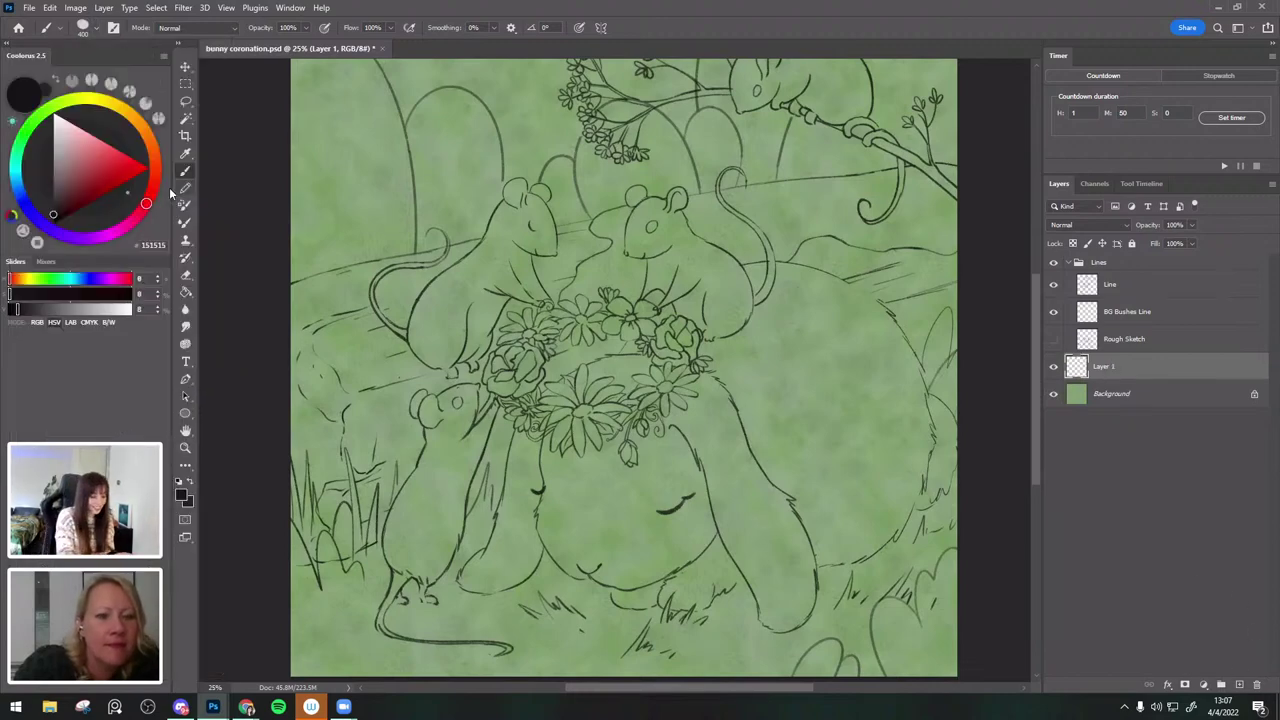
Enlarge the brush to 700 px, try a dark teal-green stroke between the upper mice, and undo it.
click(17, 153)
click(63, 208)
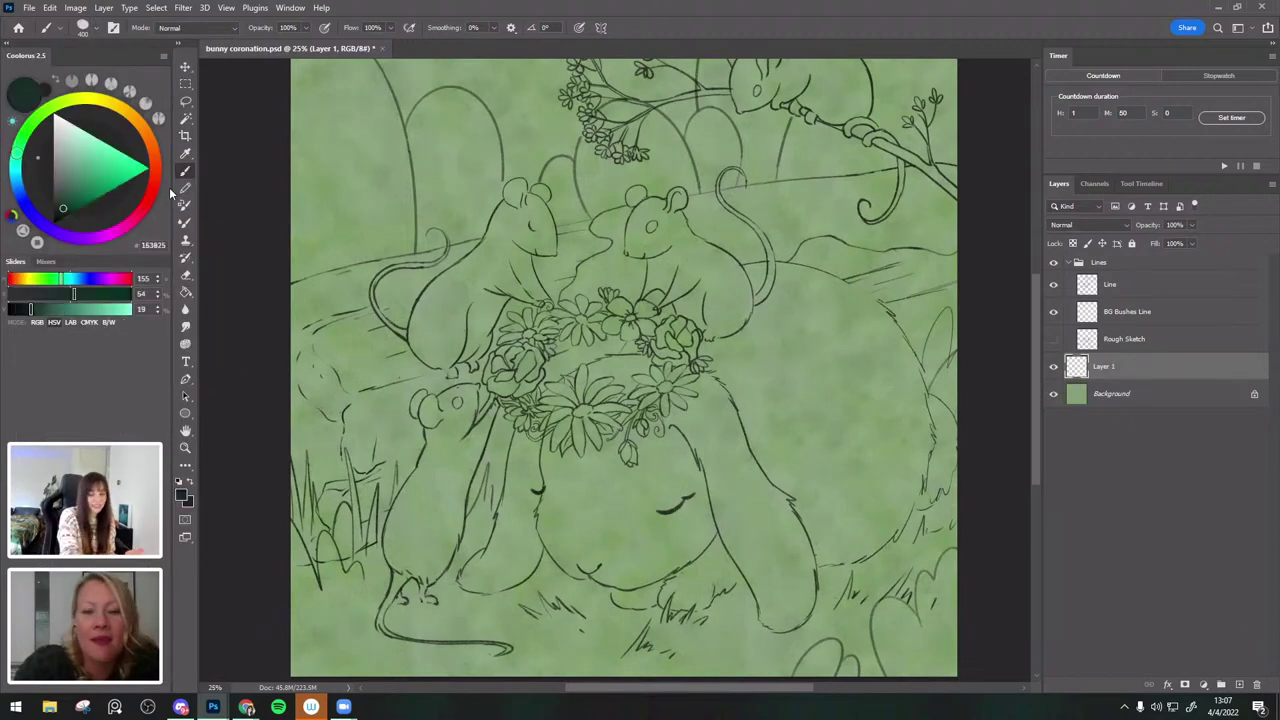
key(bracketright)
key(bracketright)
key(bracketright)
drag(518, 262, 581, 266)
key(ctrl+z)
Try a dark green stroke across the upper mice and wreath, undo it, and set a brighter green of HSV 118, 73, 33.
click(26, 130)
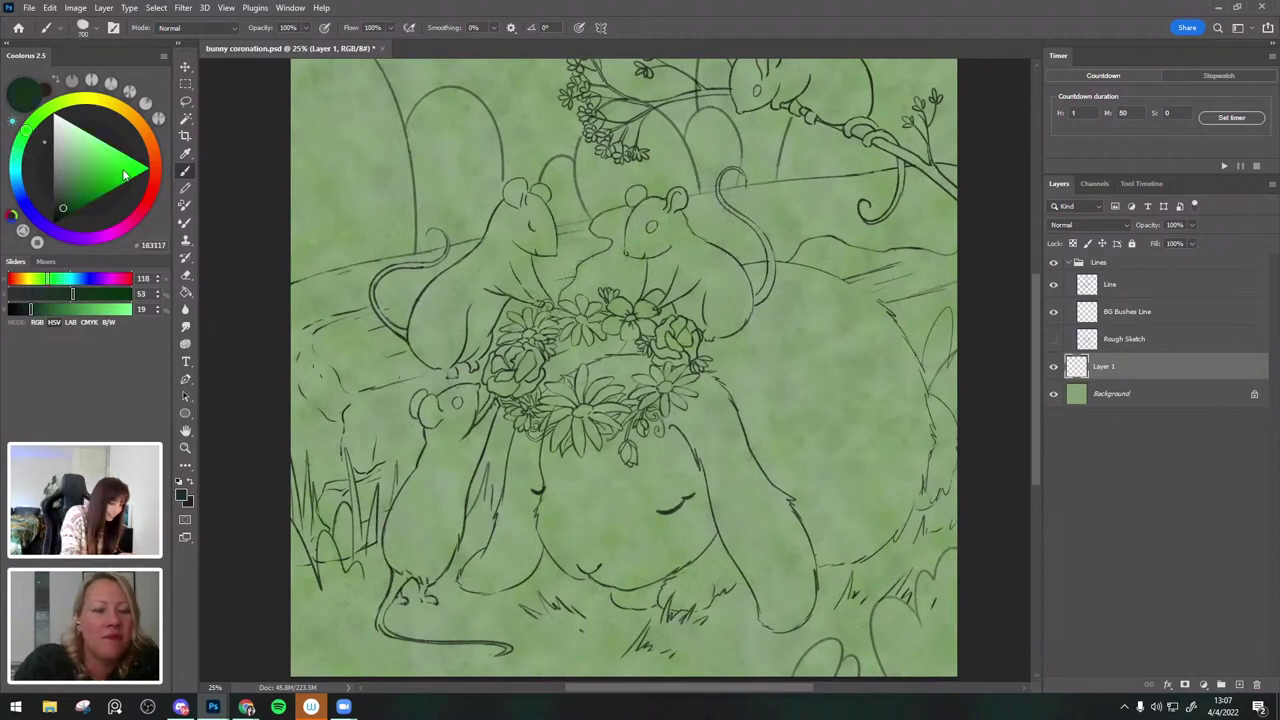
click(70, 202)
mouse_move(400, 195)
mouse_down()
mouse_move(482, 240)
mouse_move(767, 236)
mouse_move(648, 200)
mouse_up()
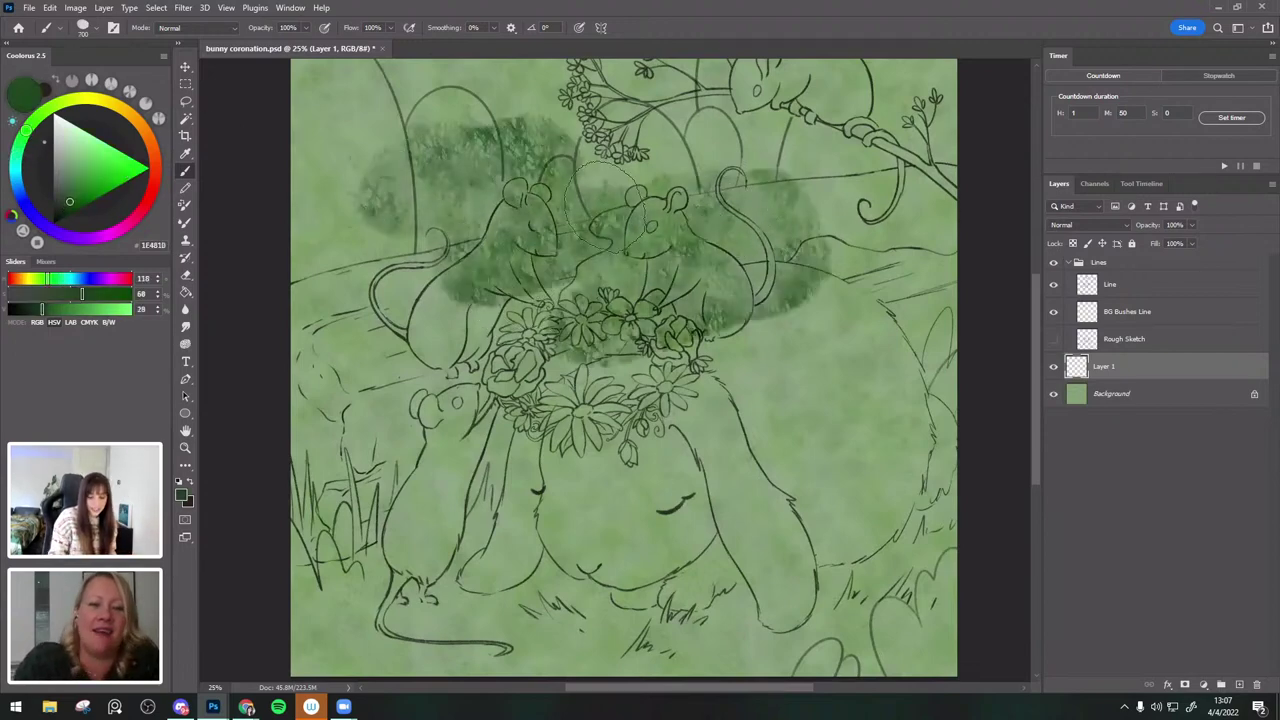
key(ctrl+z)
click(76, 200)
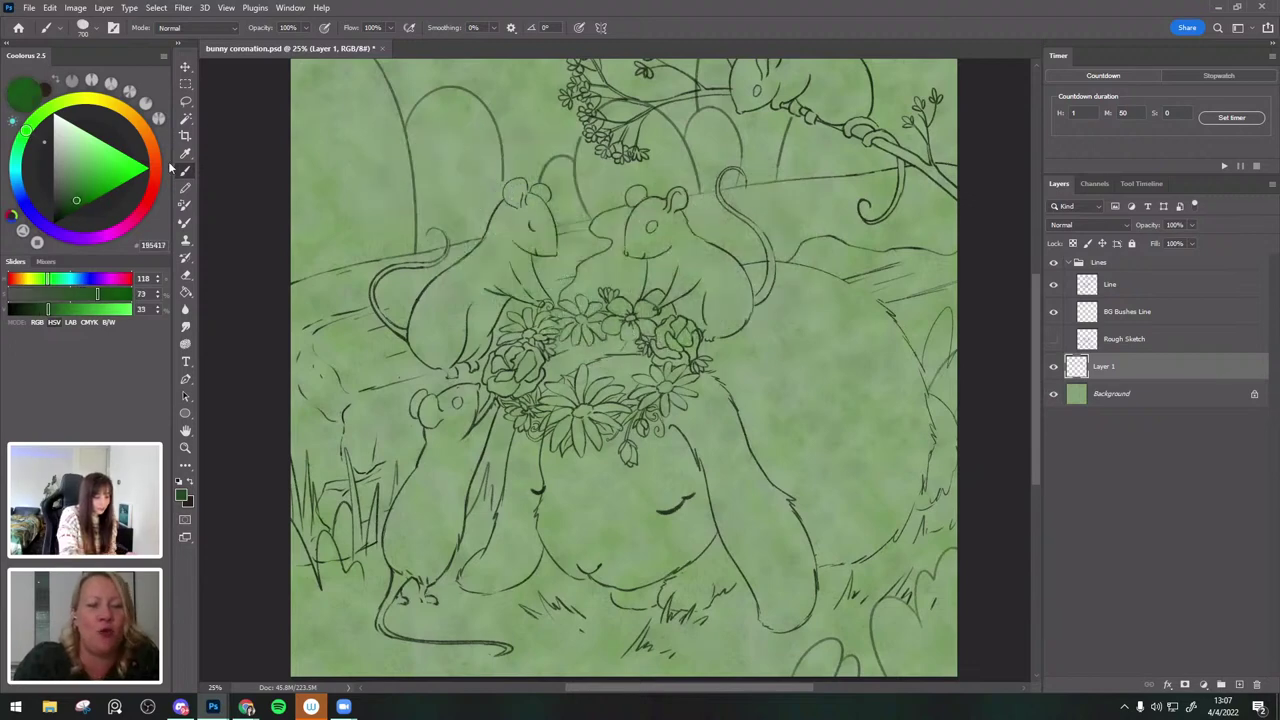
Try a green stroke on the background bushes, undo it, and enlarge the brush to 800 px.
key(ctrl+minus)
mouse_move(623, 260)
mouse_down()
mouse_move(586, 291)
mouse_move(485, 260)
mouse_up()
key(bracketright)
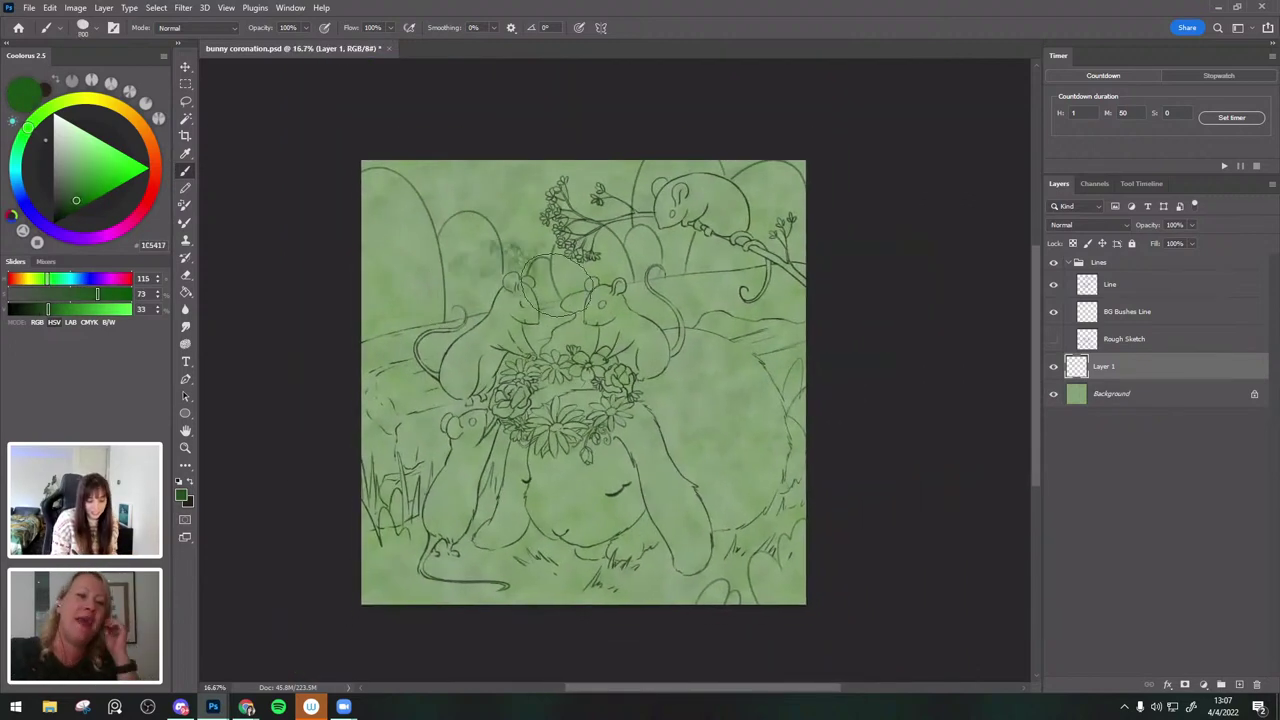
key(ctrl+plus)
key(ctrl+z)
Paint dark green watercolour texture across the background bushes behind the mice.
mouse_move(455, 195)
mouse_down()
mouse_move(354, 115)
mouse_move(286, 145)
mouse_up()
drag(606, 200, 555, 218)
drag(915, 180, 745, 192)
Paint dark green watercolour texture over the foreground grass, from the reeds beside the lower mouse across to the bushes beside the rabbit.
drag(797, 272, 856, 146)
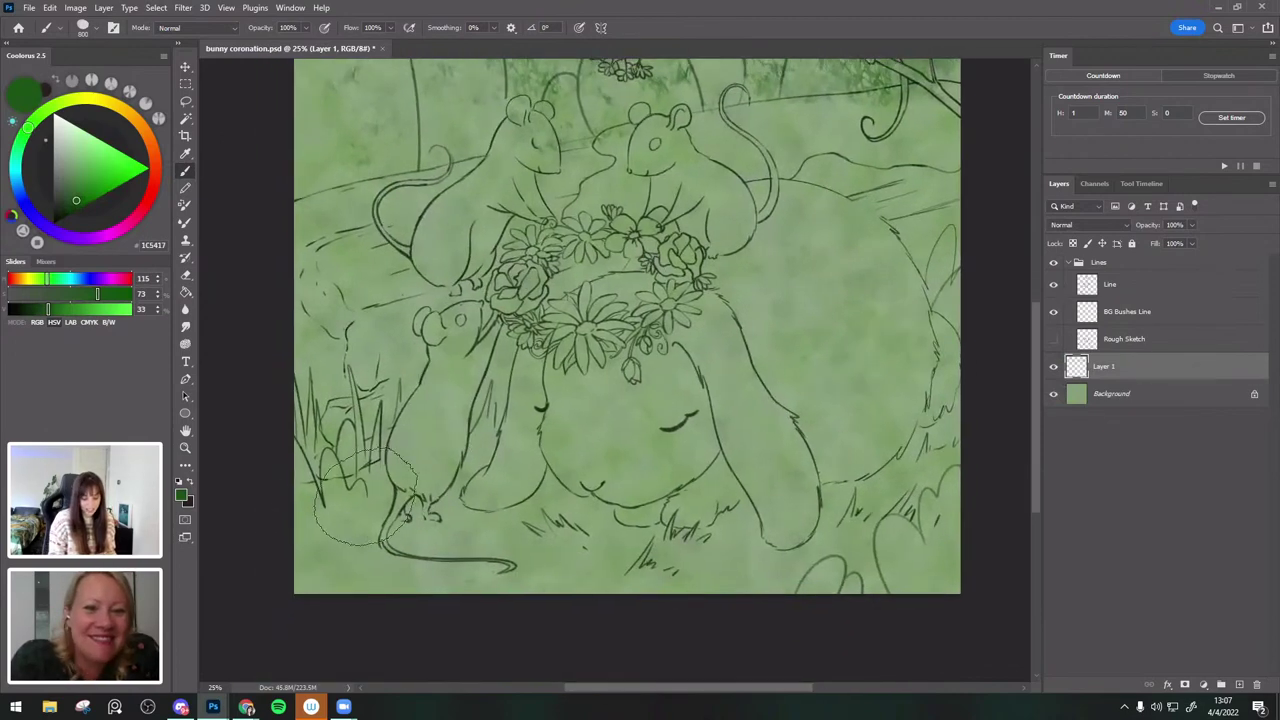
drag(345, 515, 344, 480)
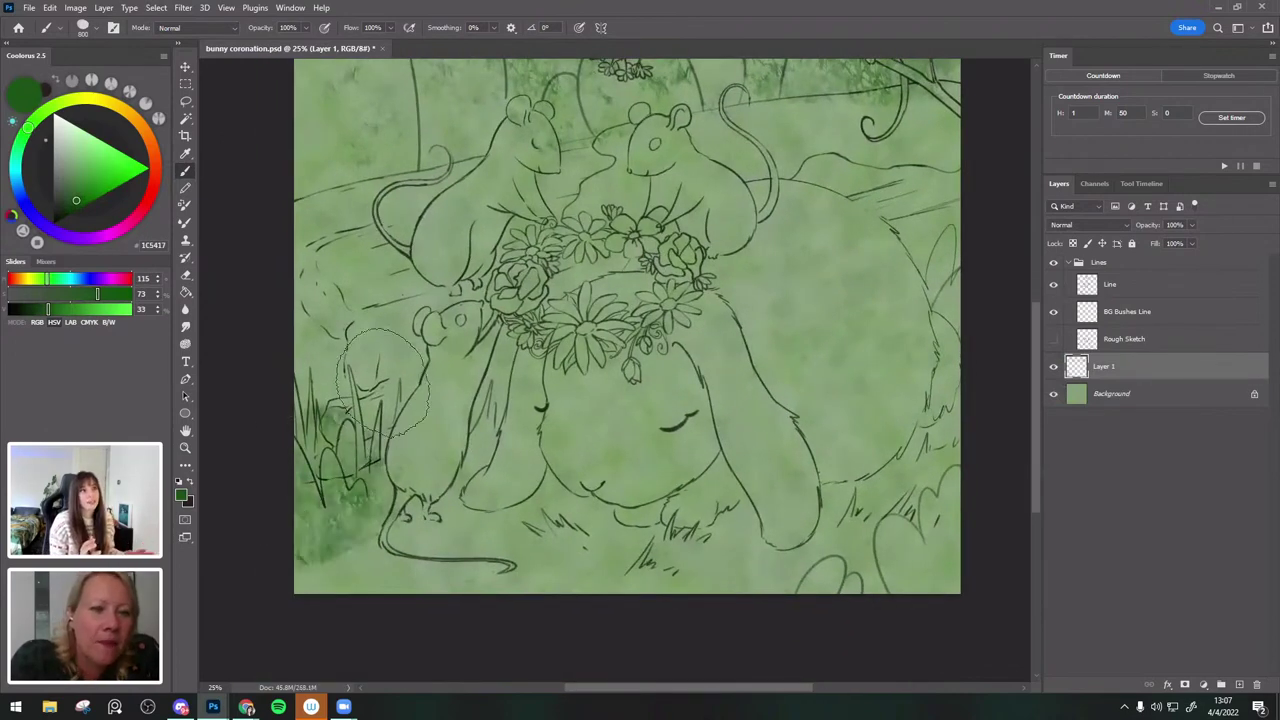
drag(355, 562, 496, 572)
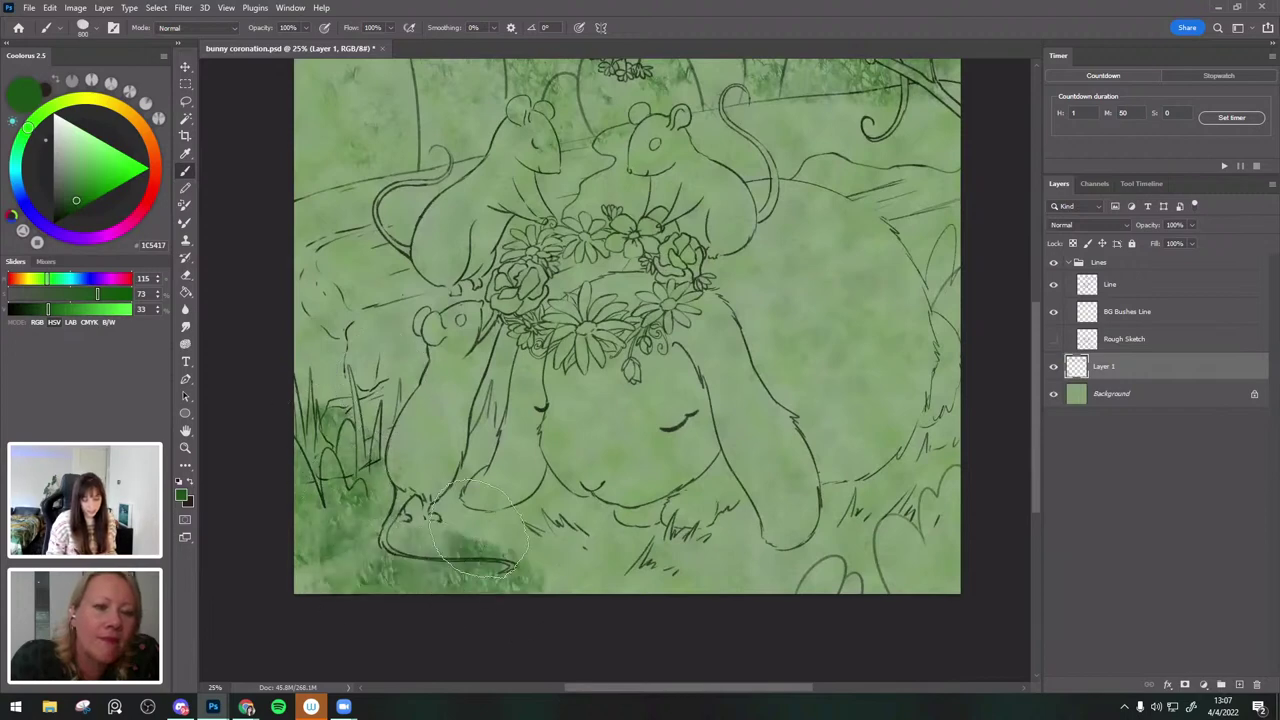
drag(490, 522, 498, 545)
mouse_move(560, 515)
mouse_down()
mouse_move(585, 565)
mouse_move(674, 530)
mouse_up()
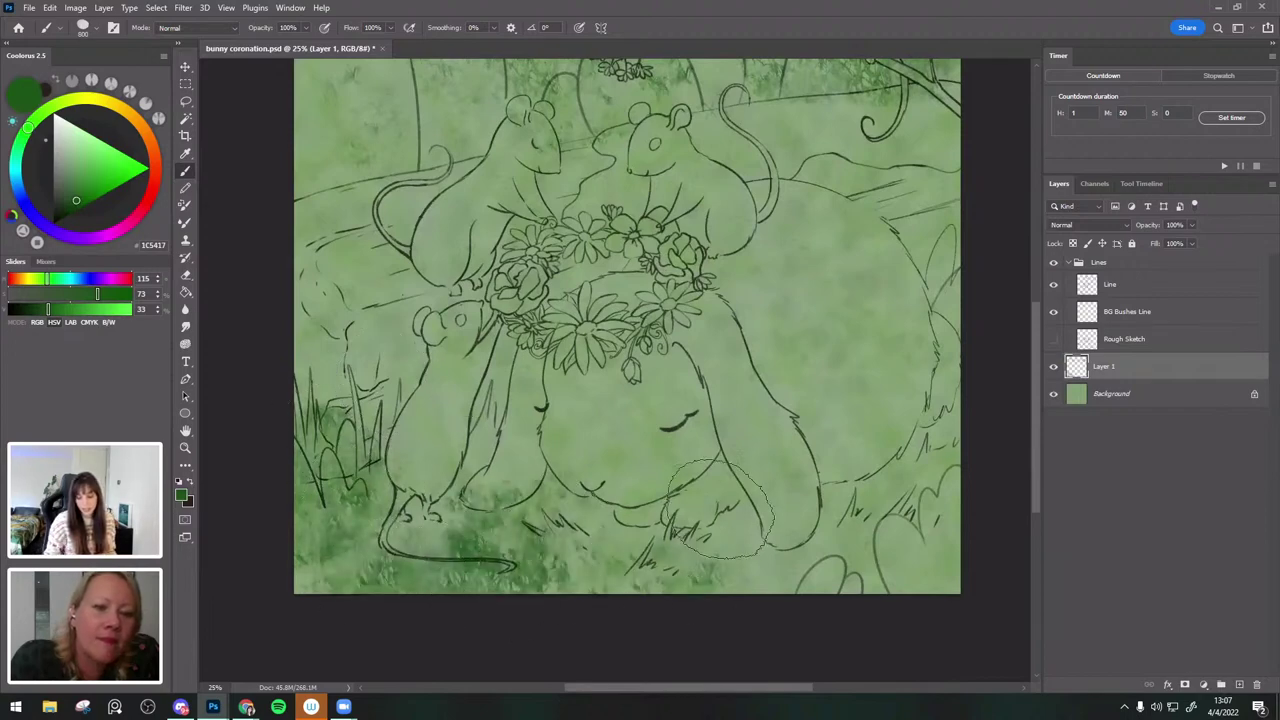
drag(823, 471, 733, 499)
mouse_move(876, 411)
mouse_down()
mouse_move(786, 582)
mouse_move(786, 617)
mouse_move(640, 605)
mouse_up()
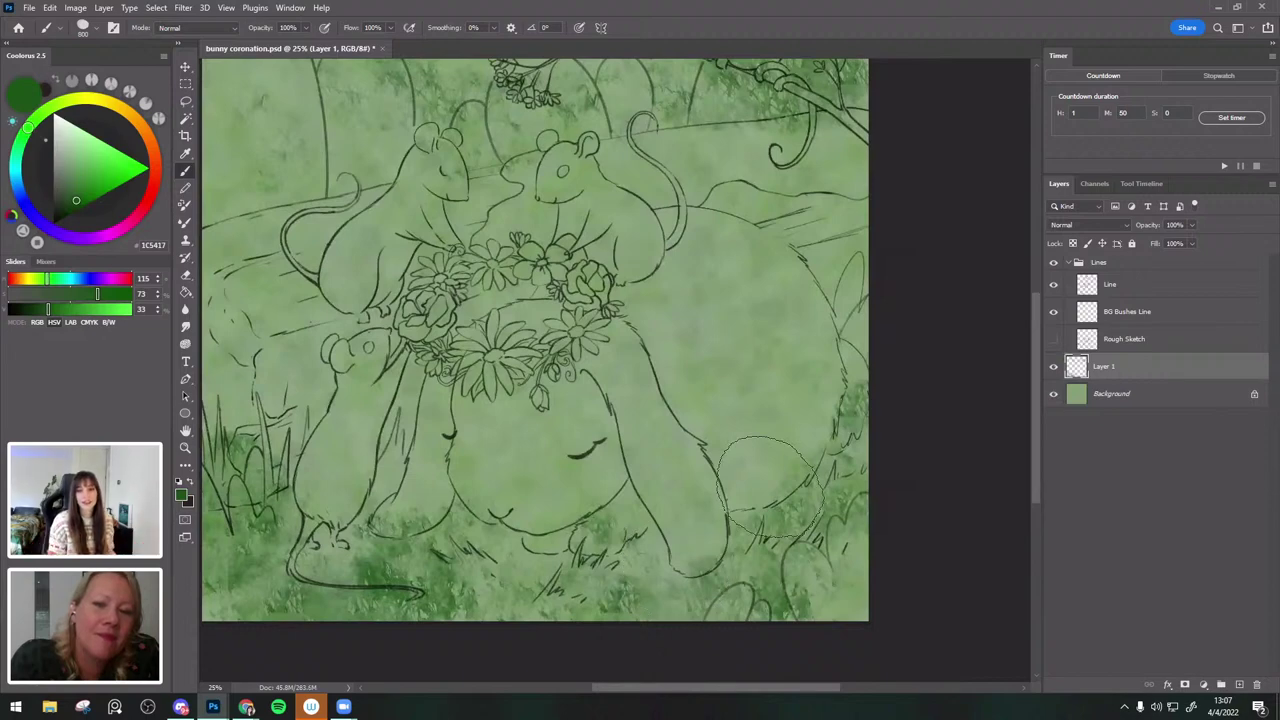
Build up the dark green foliage texture on the upper background bushes, including those behind the mouse on the branch.
drag(806, 357, 899, 394)
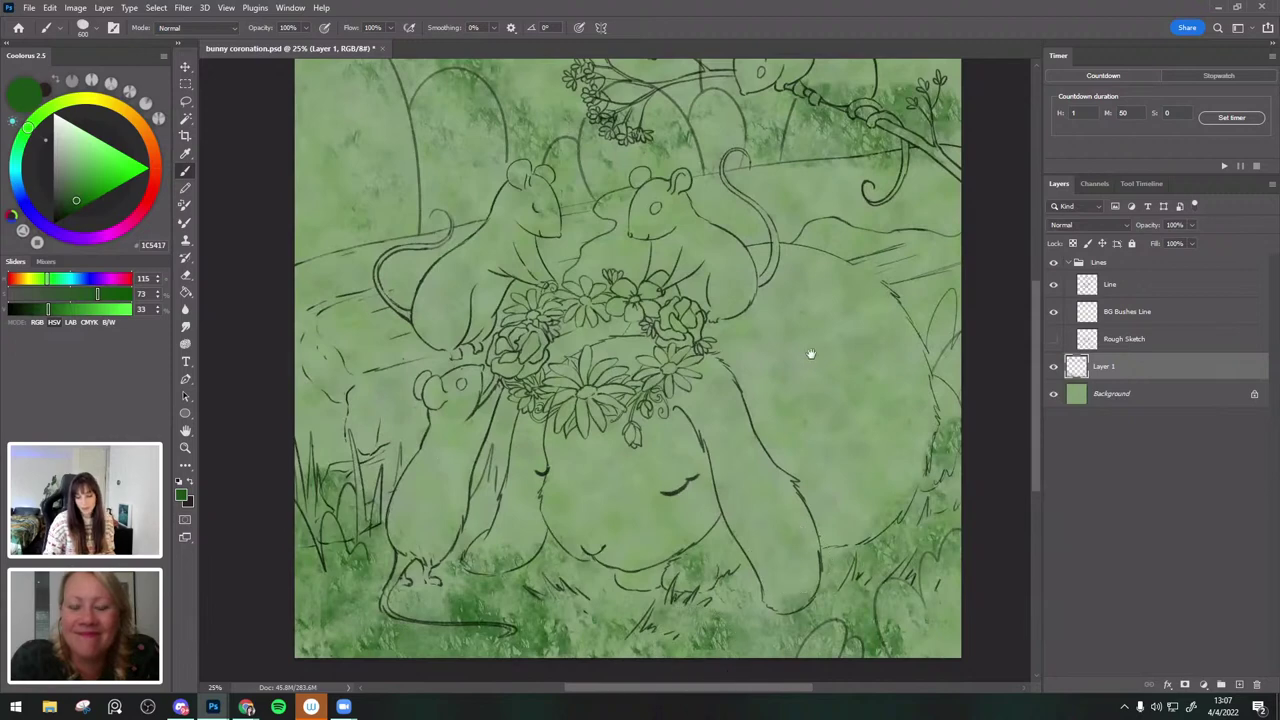
drag(816, 359, 806, 425)
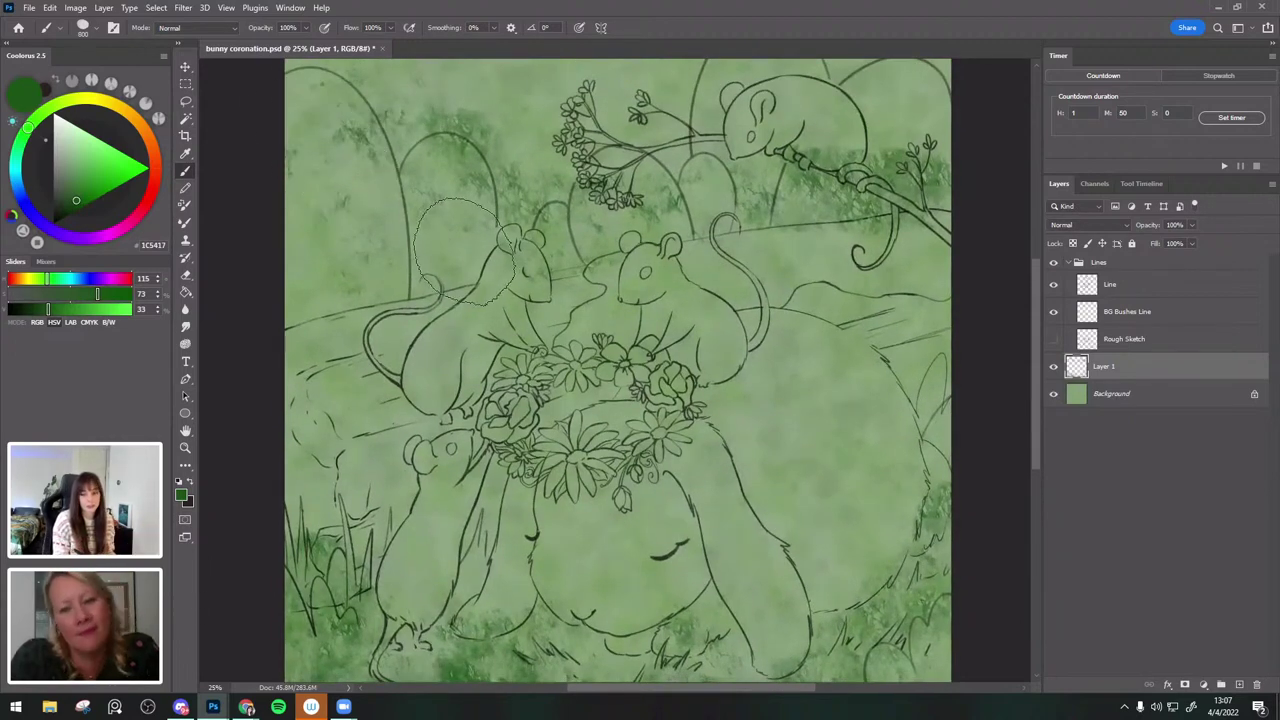
drag(810, 190, 785, 255)
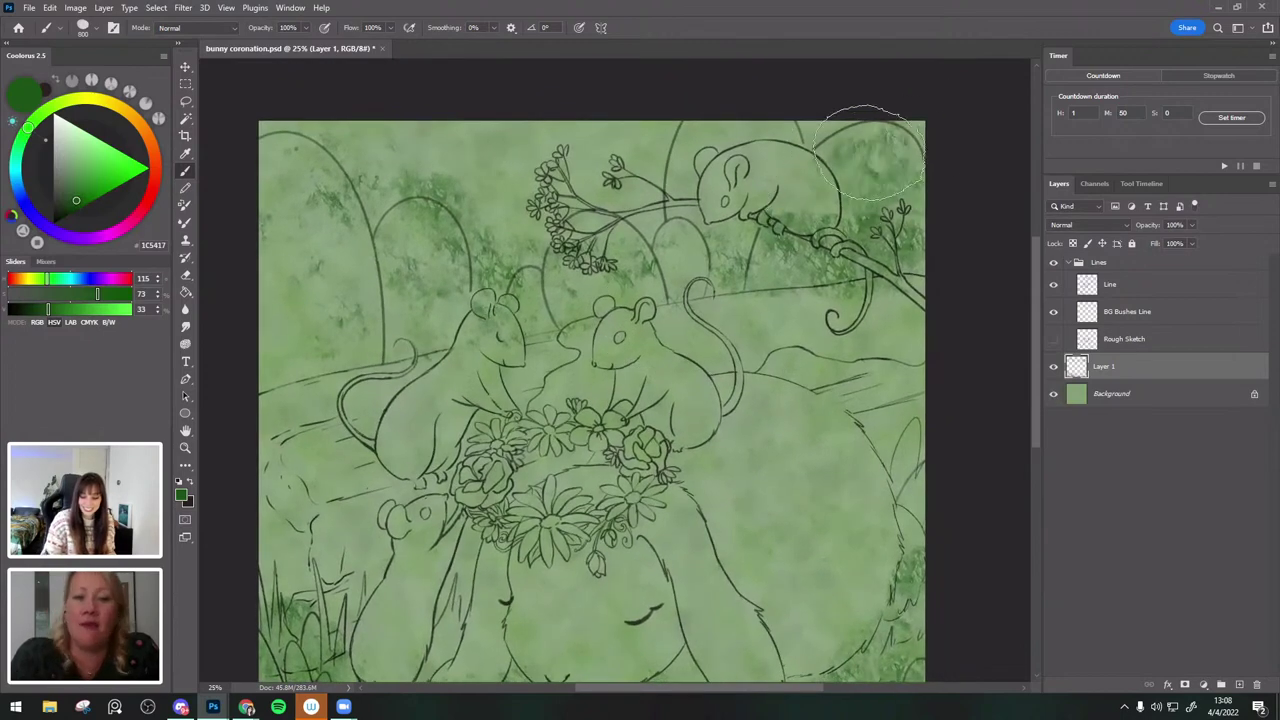
drag(828, 320, 850, 208)
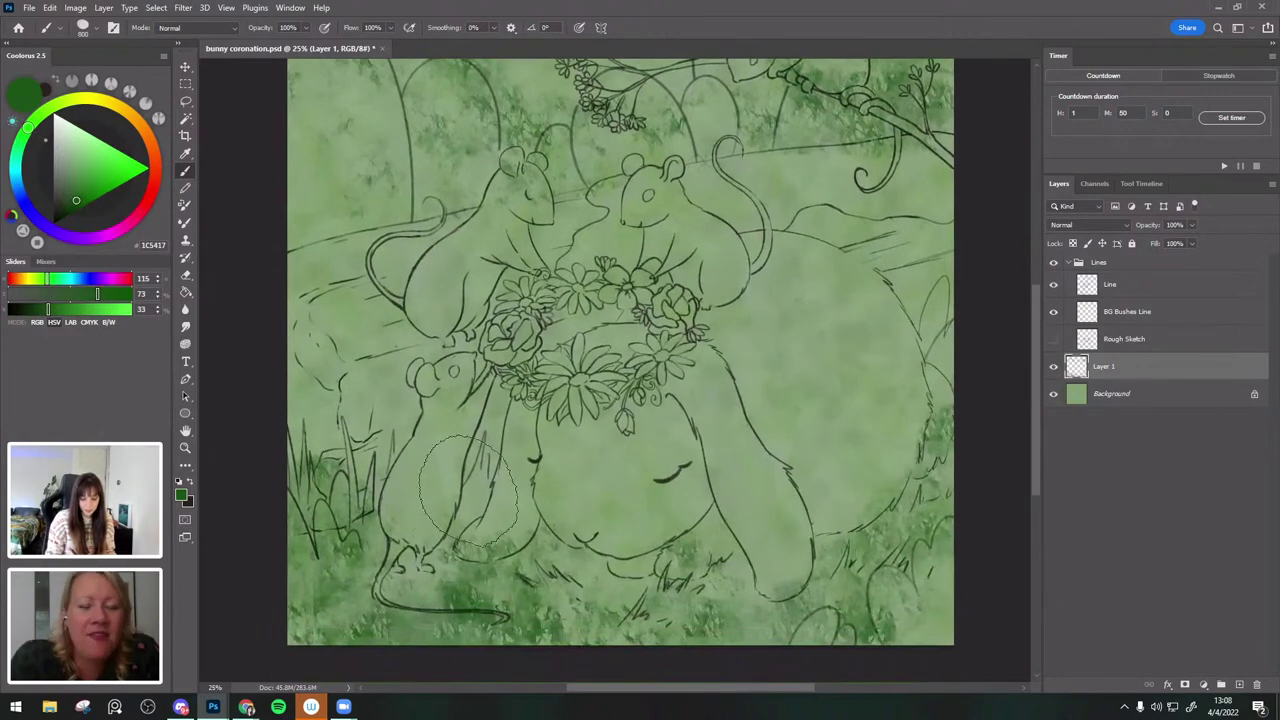
drag(779, 512, 769, 548)
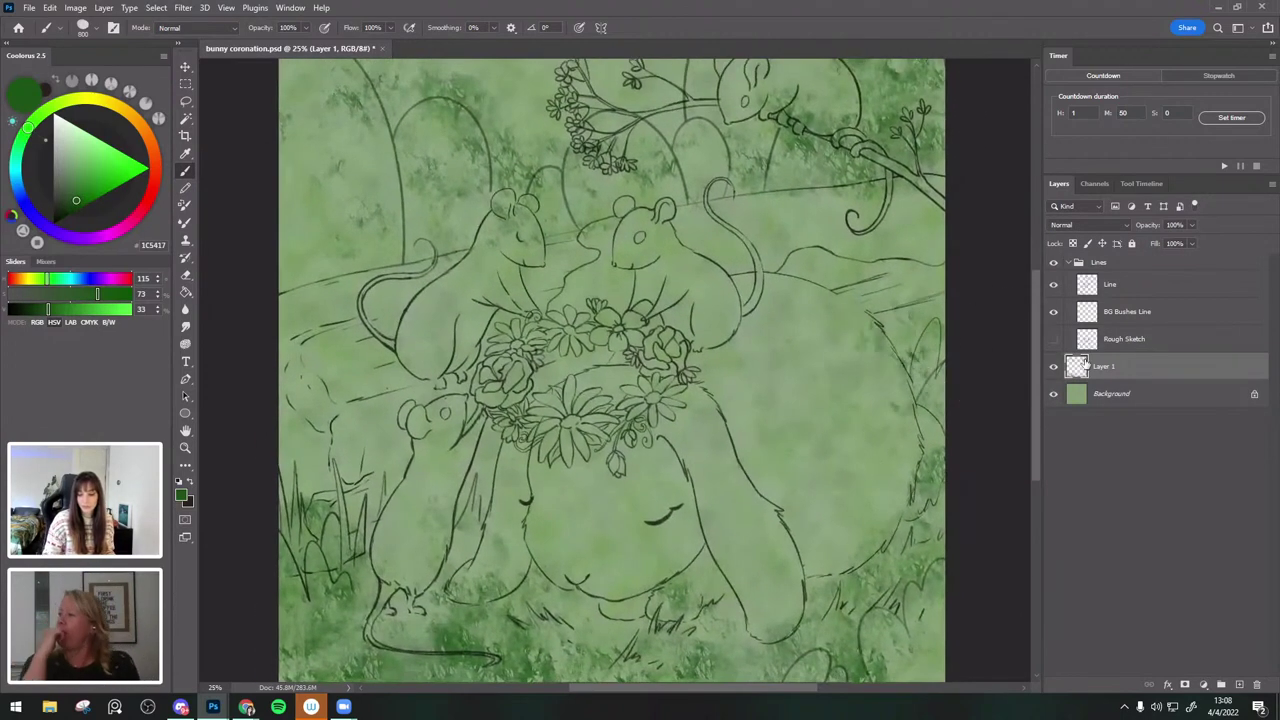
drag(680, 287, 670, 276)
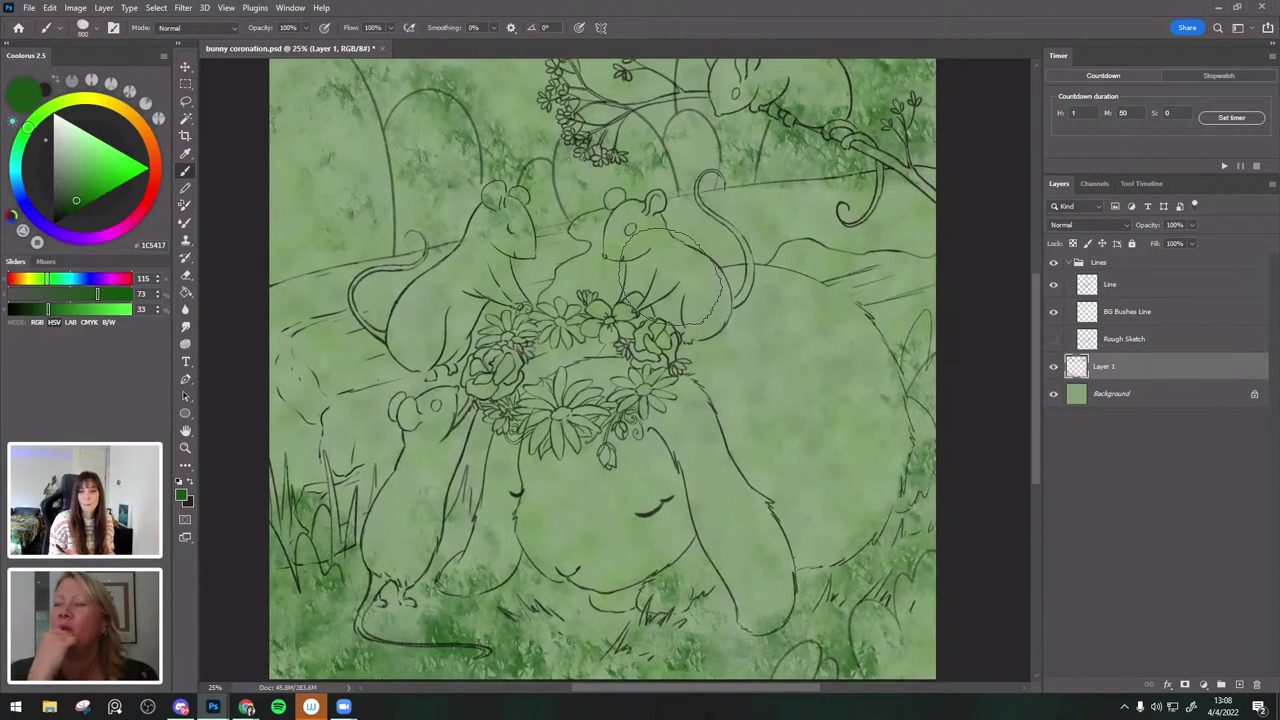
mouse_move(796, 298)
mouse_down()
mouse_move(788, 332)
mouse_move(806, 306)
mouse_up()
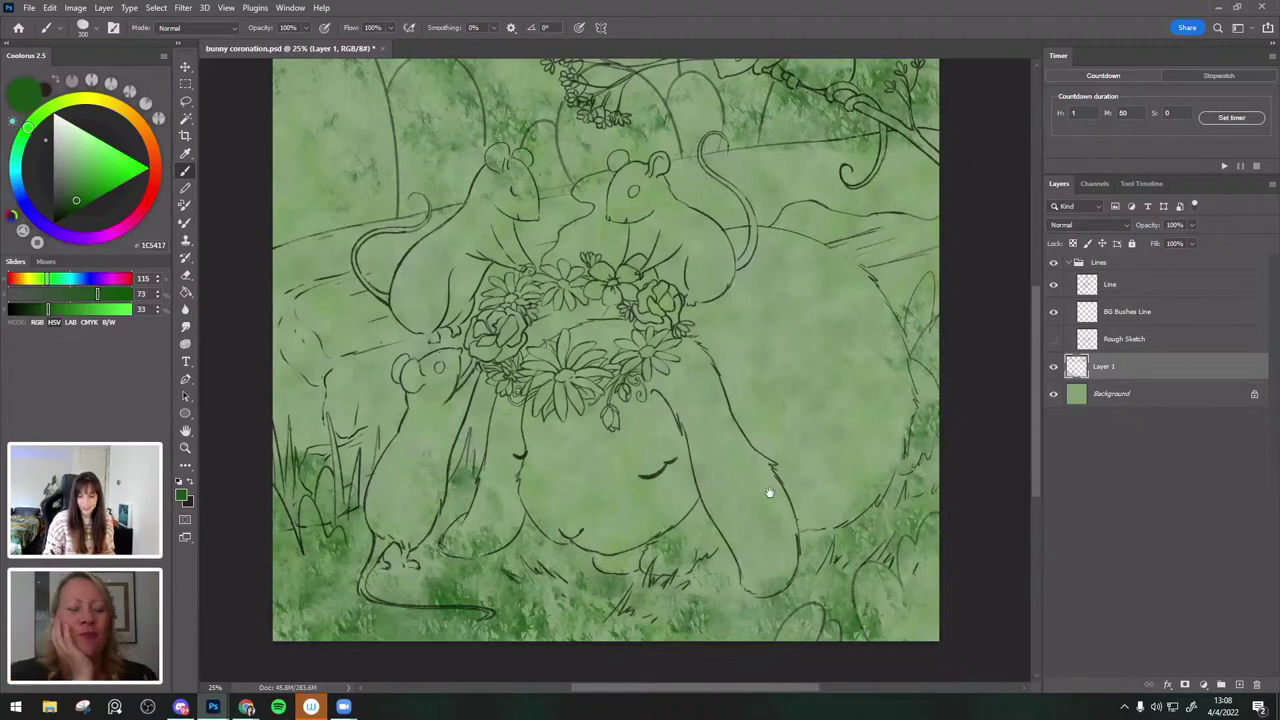
Try a smaller green stroke on the bushes above the upper mice, undo it, and set the brush to 600 px.
scroll(810, 465, up, 2)
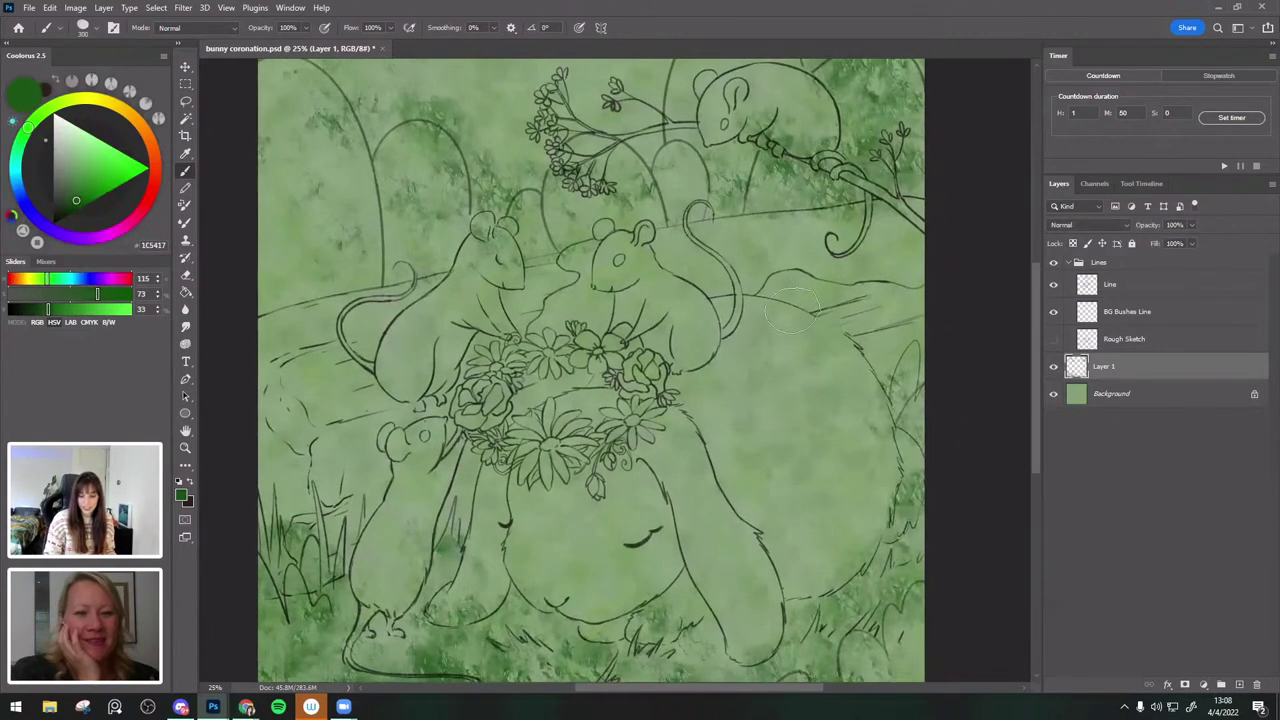
drag(484, 188, 527, 121)
key(ctrl+z)
key(bracketright)
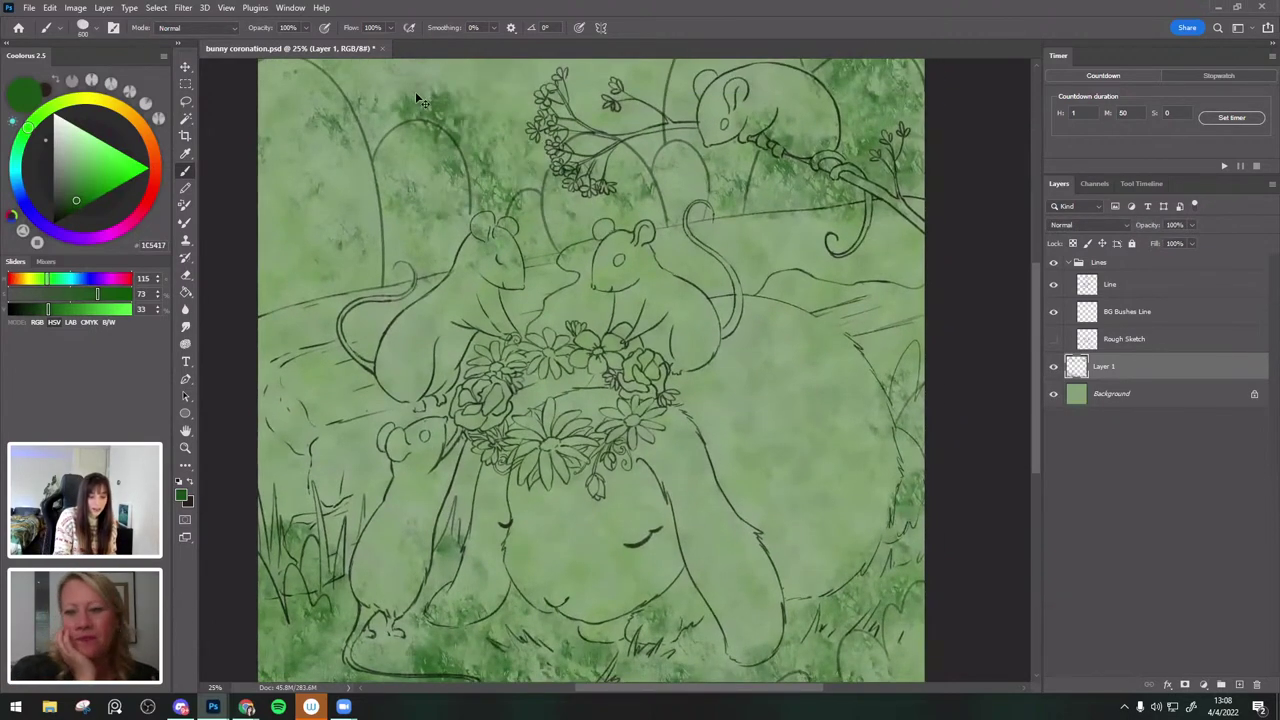
Merge the foliage layer down into the Background and add a new empty layer above it.
key(ctrl+minus)
key(ctrl+plus)
scroll(780, 330, down, 2)
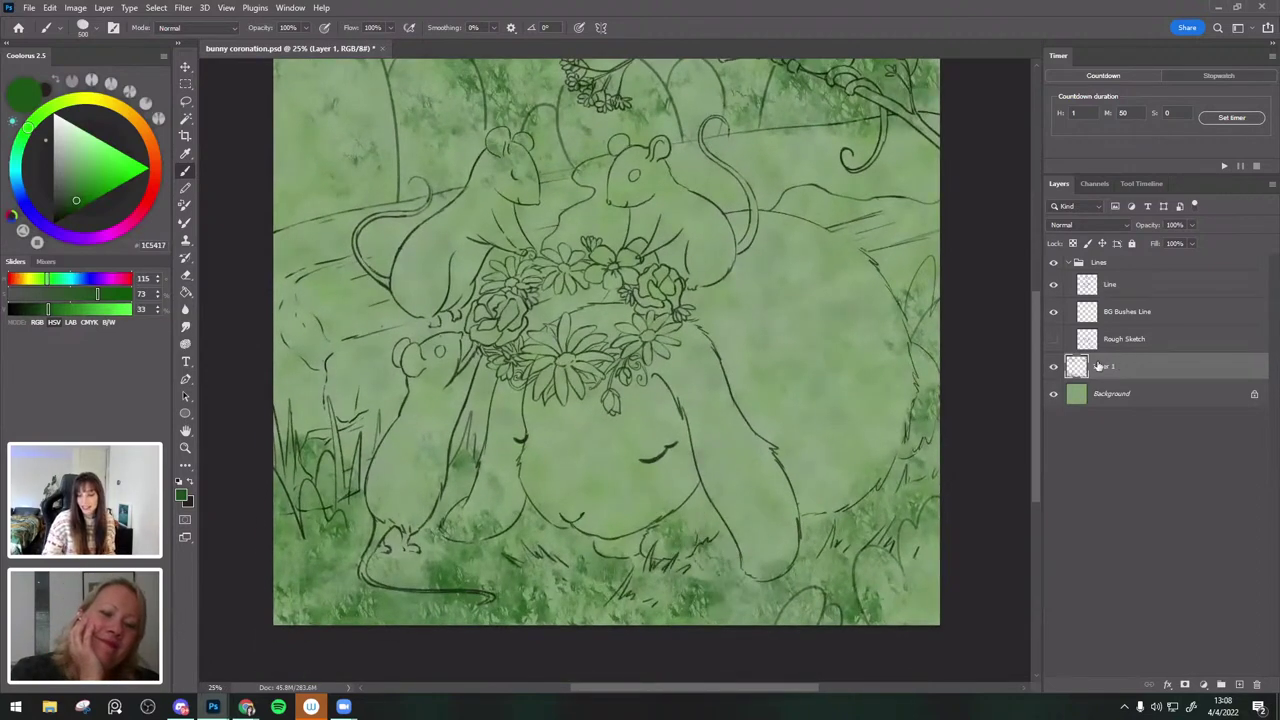
right_click(1130, 366)
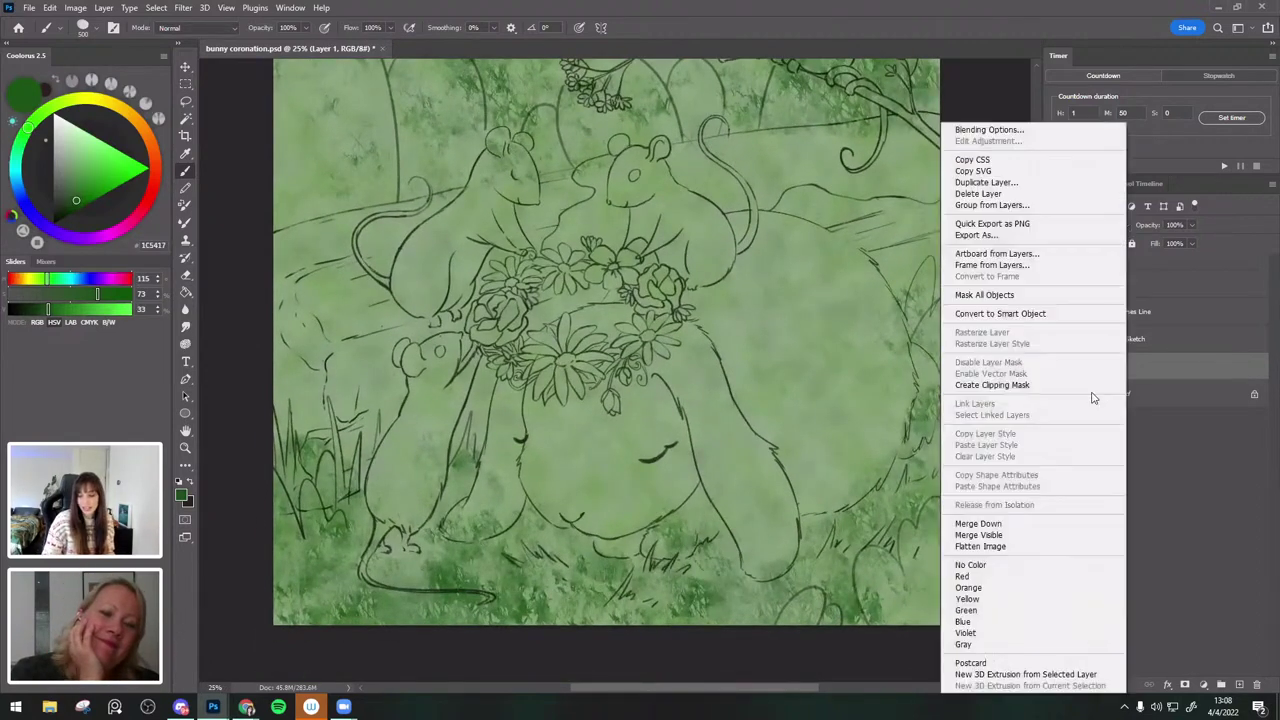
click(1005, 524)
drag(768, 262, 758, 340)
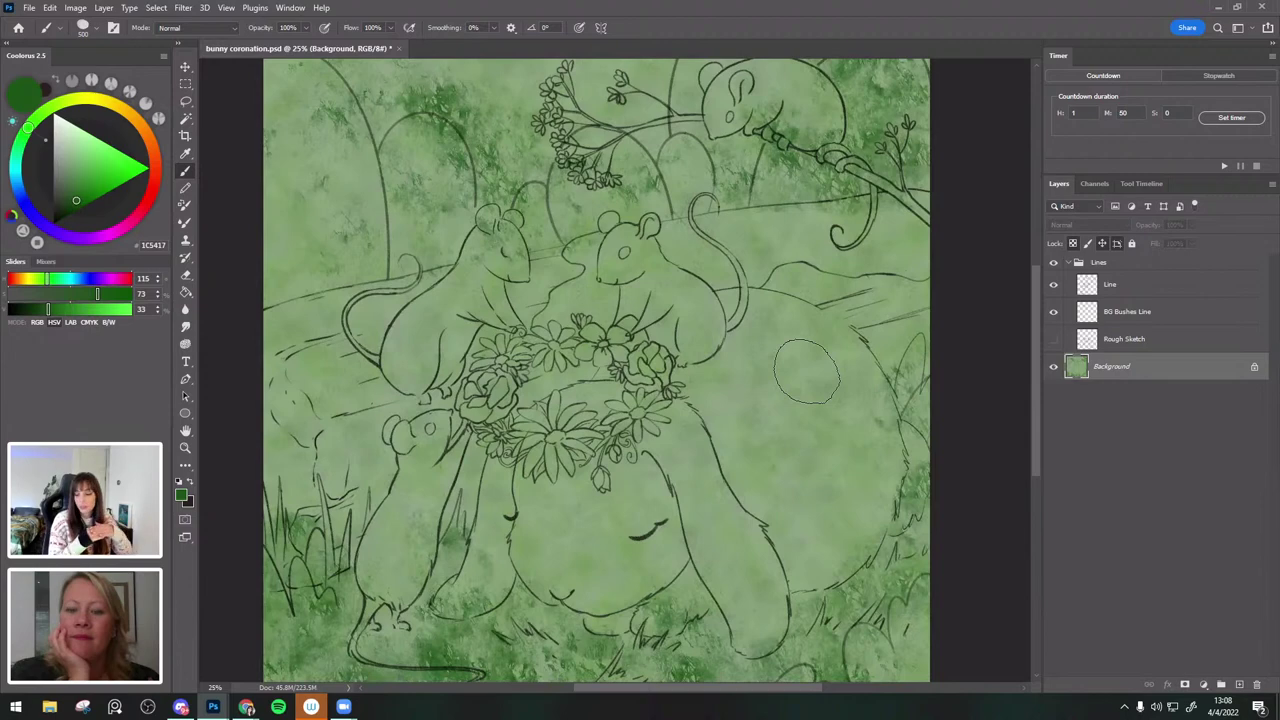
click(1239, 684)
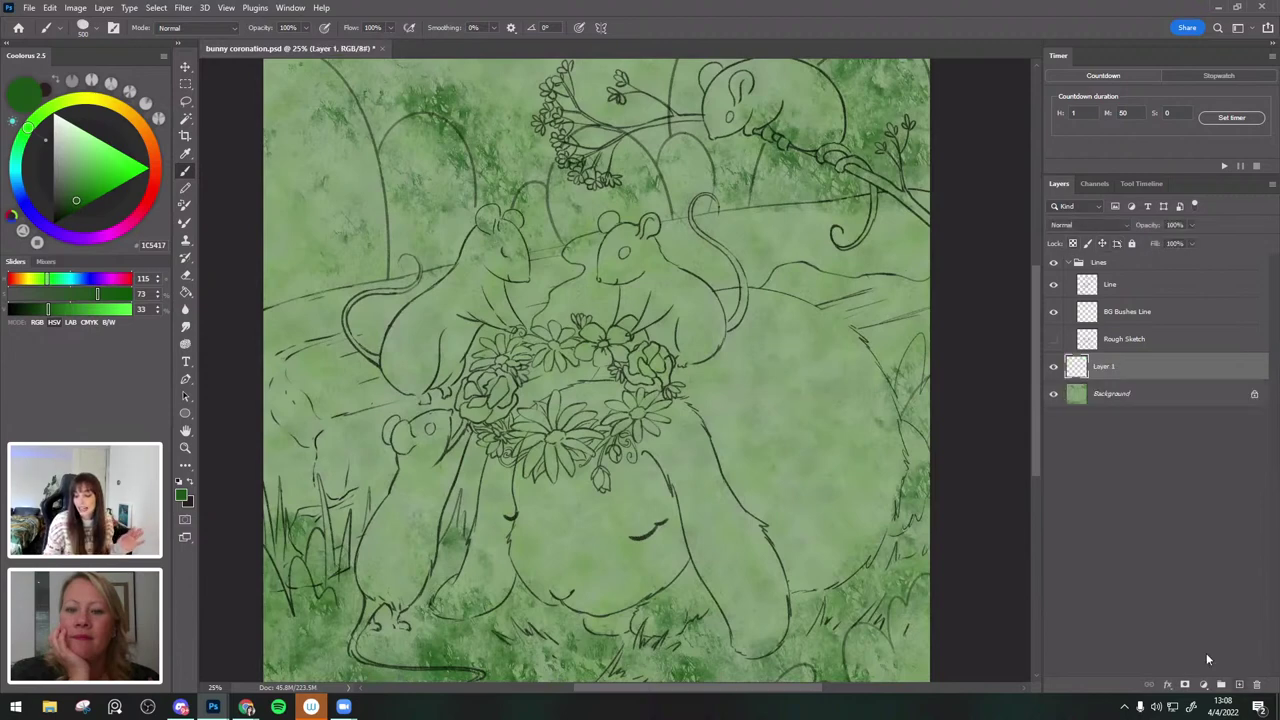
Choose the Charcoal - Dark Bold brush from the Dry Media set of the children's illustration brushes.
click(86, 32)
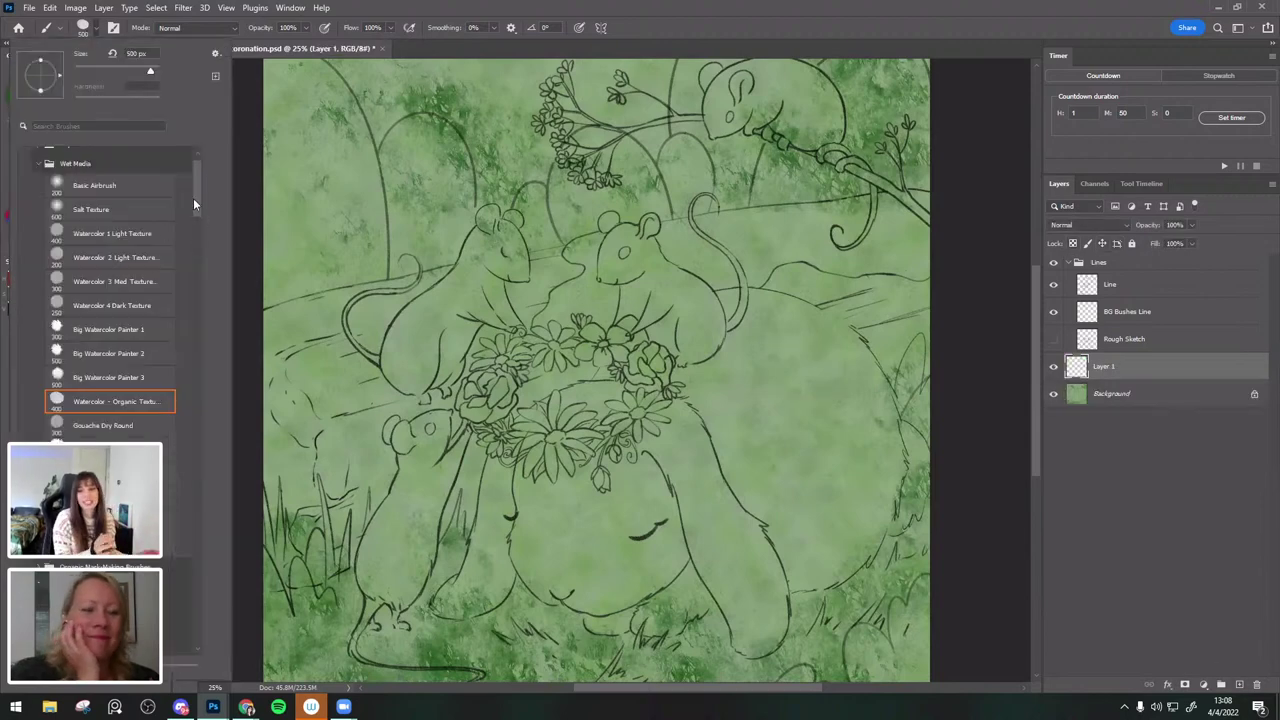
scroll(196, 210, down, 3)
scroll(198, 202, up, 5)
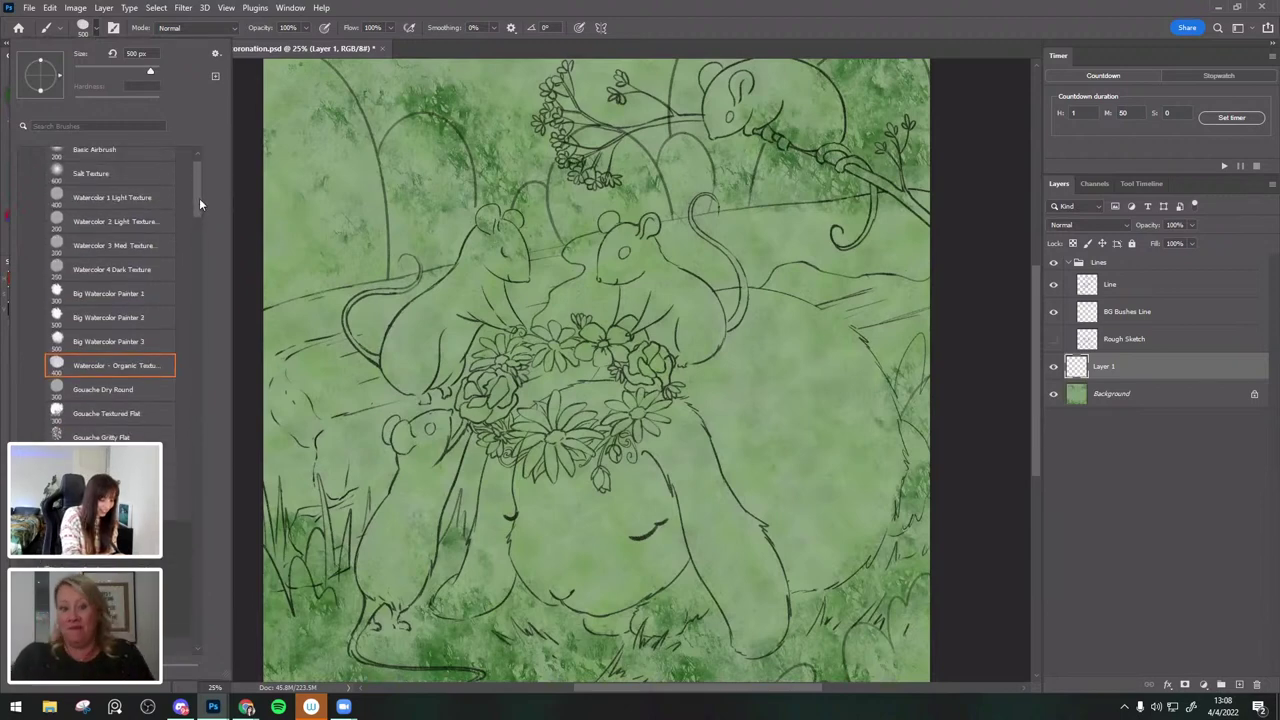
click(47, 176)
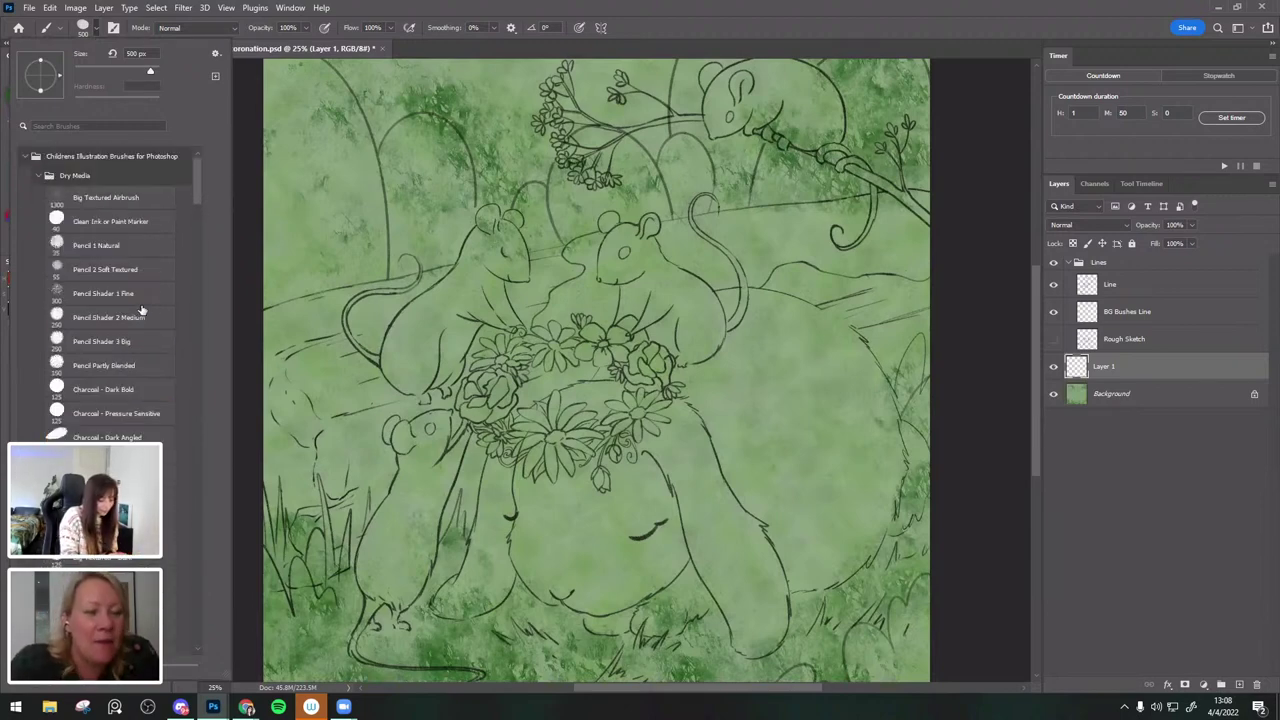
click(134, 390)
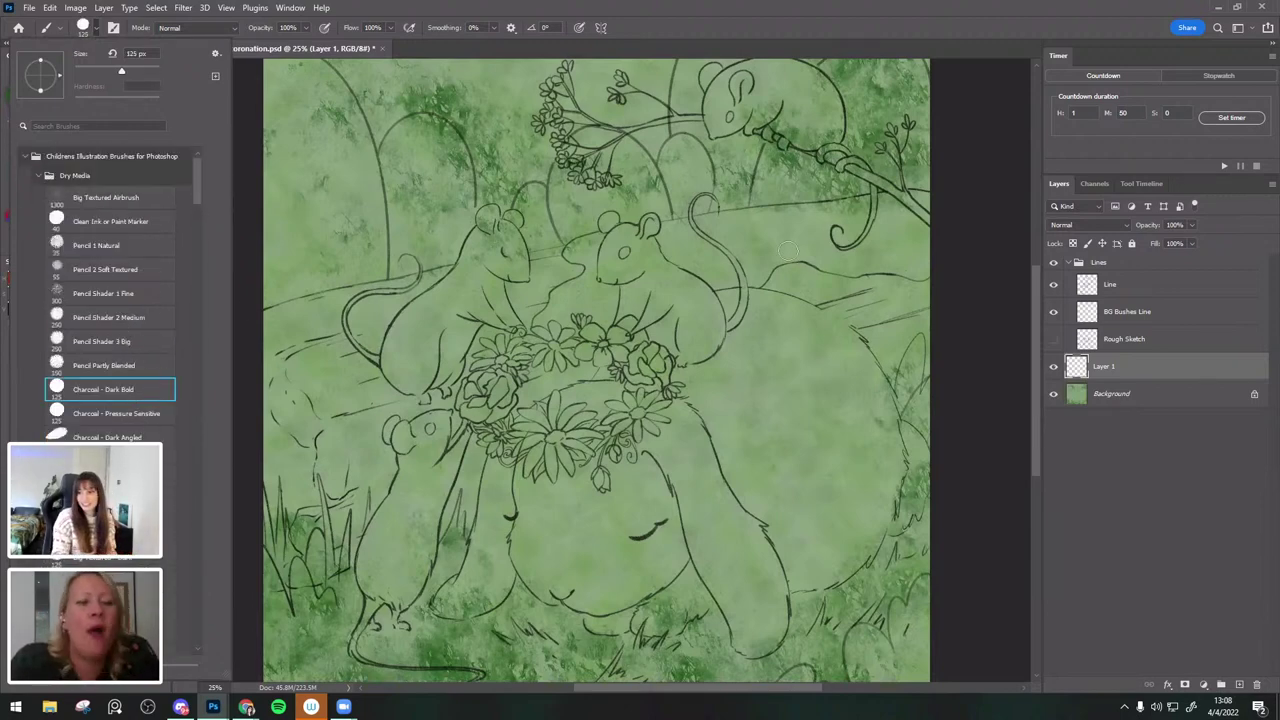
click(972, 256)
Try a dark green charcoal stroke on the rabbit, undo it, and mix a greyish beige (#B2ACA1) from a sampled background colour.
drag(675, 250, 673, 262)
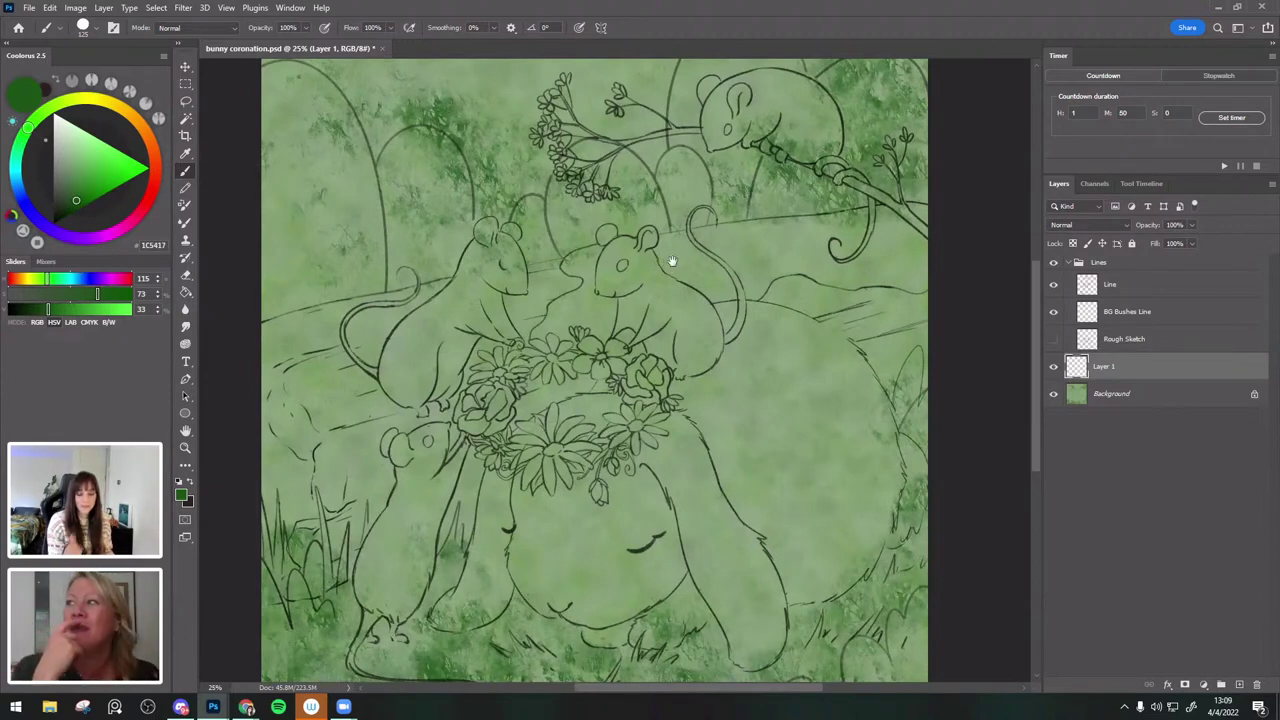
drag(695, 388, 787, 350)
key(ctrl+z)
drag(805, 306, 821, 260)
alt+click(796, 298)
drag(83, 98, 94, 98)
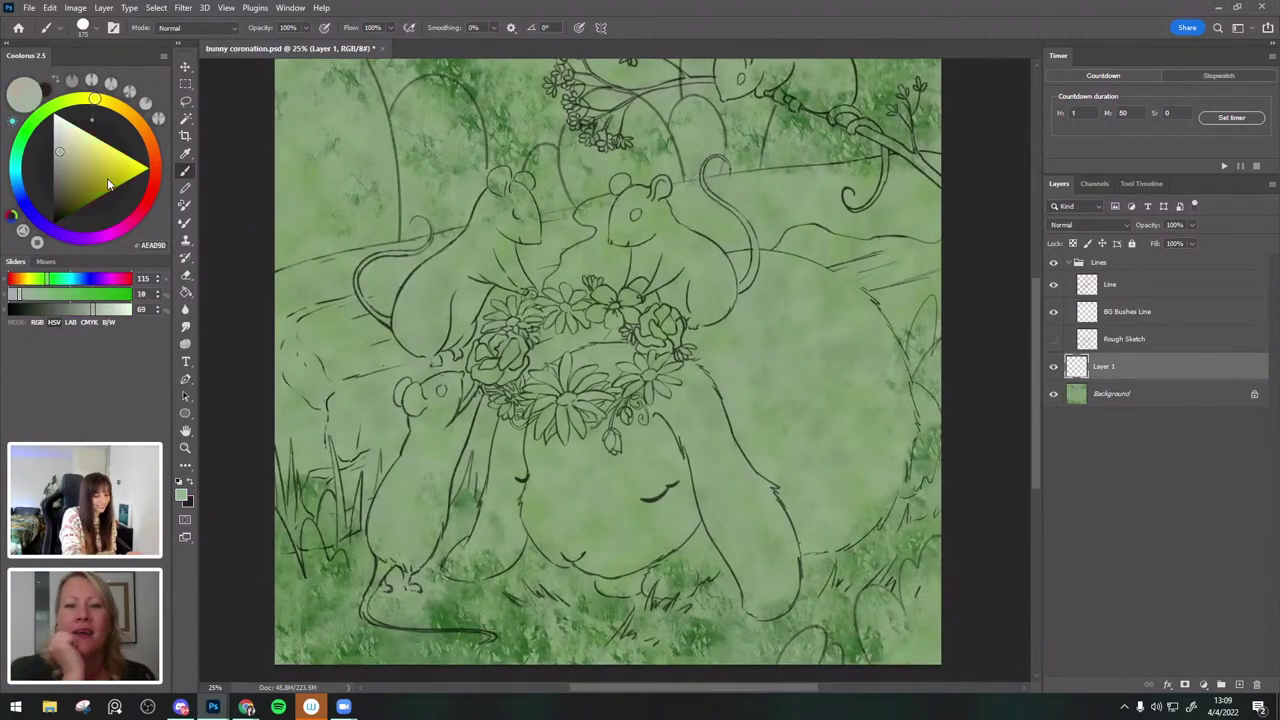
click(131, 114)
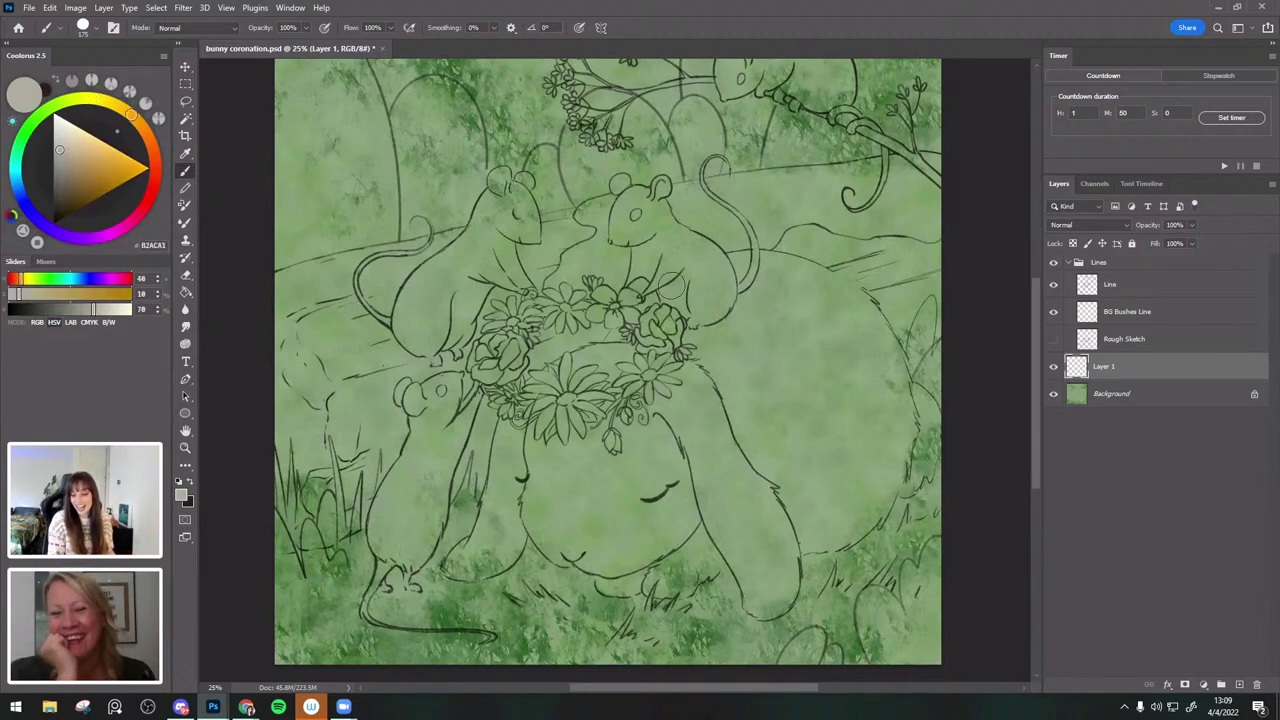
Try a broad beige stroke with an enlarged brush over the rabbit's back on Layer 1, and undo it.
click(1087, 288)
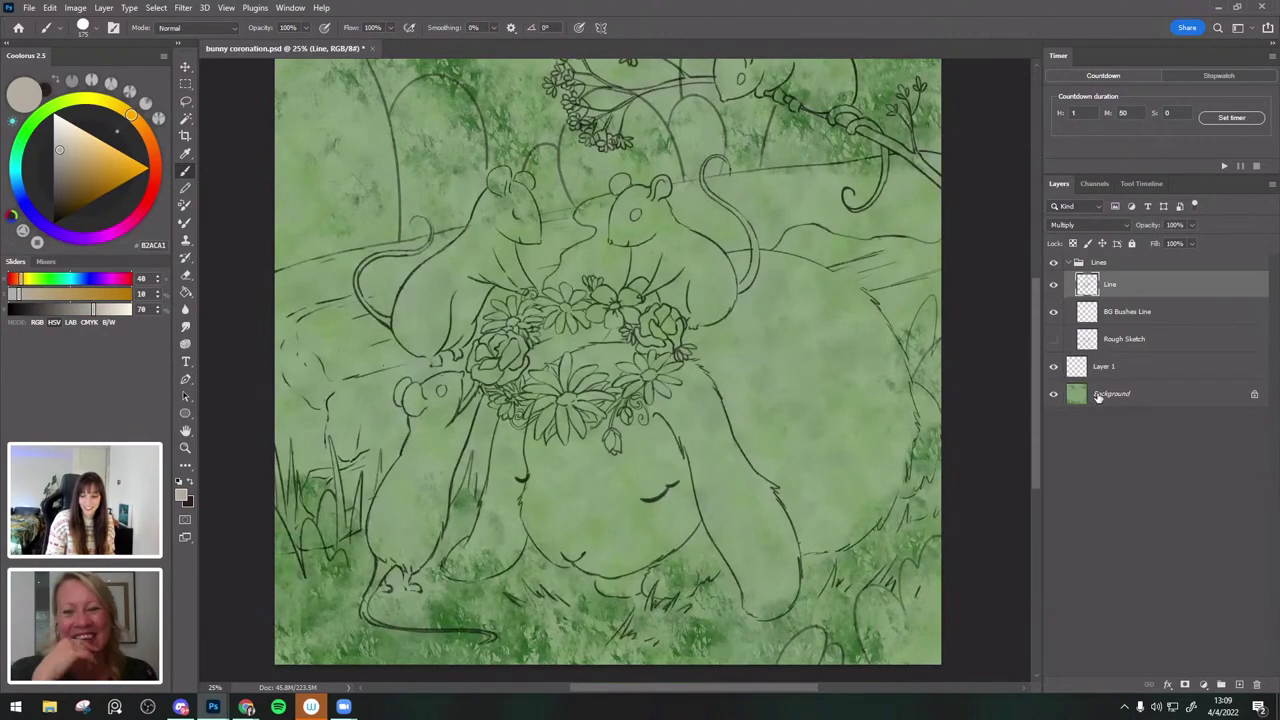
click(1118, 365)
key(bracketright)
key(bracketright)
mouse_move(697, 349)
mouse_down()
mouse_move(782, 314)
mouse_move(727, 280)
mouse_move(762, 282)
mouse_up()
key(ctrl+z)
click(64, 135)
key(ctrl+z)
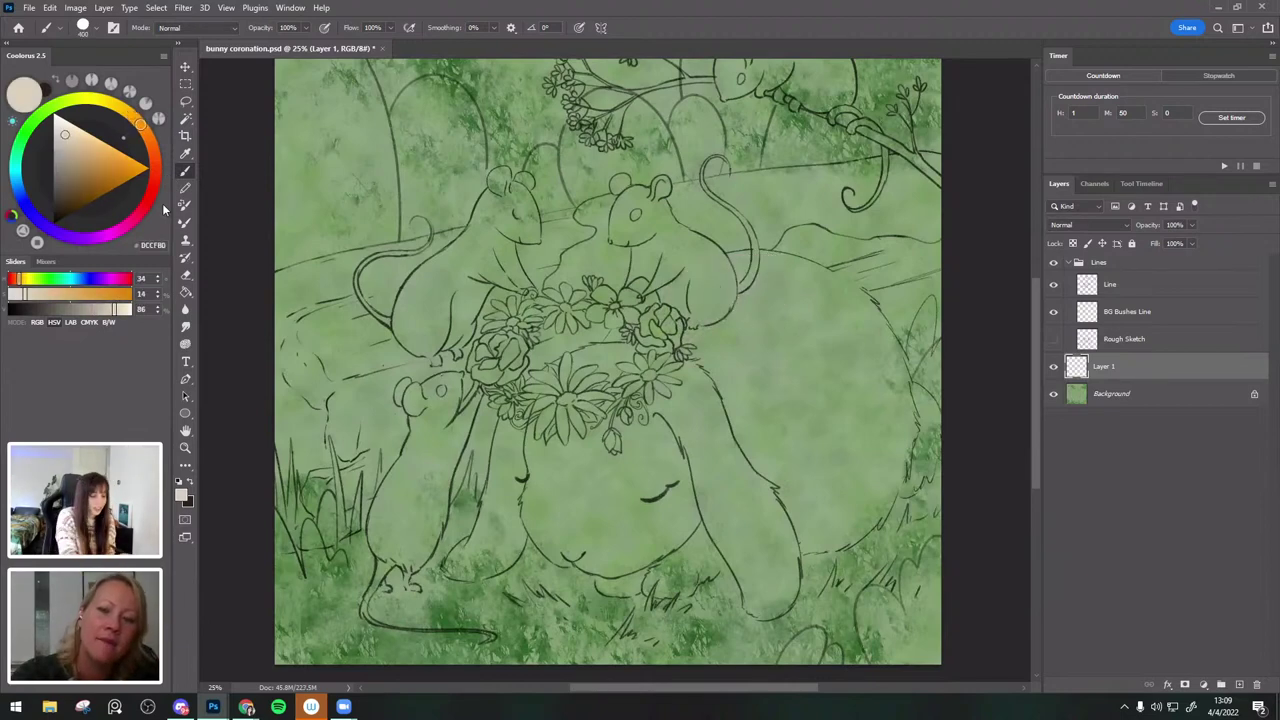
Paint the rabbit's back, the top of its head and its ear beside the lower mouse in warm beige (#CCBCAB).
click(65, 142)
mouse_move(780, 285)
mouse_down()
mouse_move(645, 339)
mouse_move(741, 282)
mouse_move(840, 351)
mouse_move(727, 333)
mouse_move(815, 374)
mouse_move(790, 428)
mouse_move(912, 352)
mouse_move(757, 267)
mouse_move(852, 300)
mouse_move(905, 428)
mouse_move(868, 357)
mouse_move(880, 430)
mouse_move(878, 352)
mouse_move(890, 472)
mouse_move(874, 435)
mouse_move(880, 357)
mouse_up()
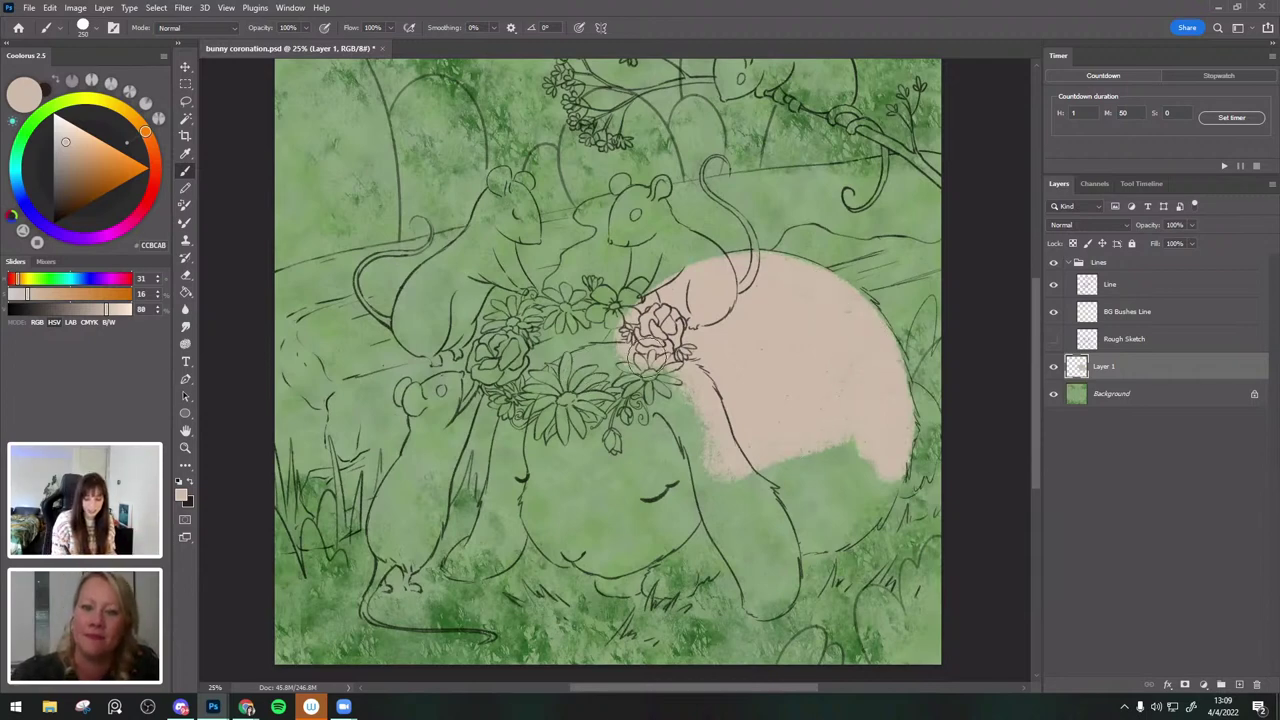
drag(658, 366, 545, 405)
mouse_move(452, 562)
mouse_down()
mouse_move(496, 537)
mouse_move(505, 445)
mouse_up()
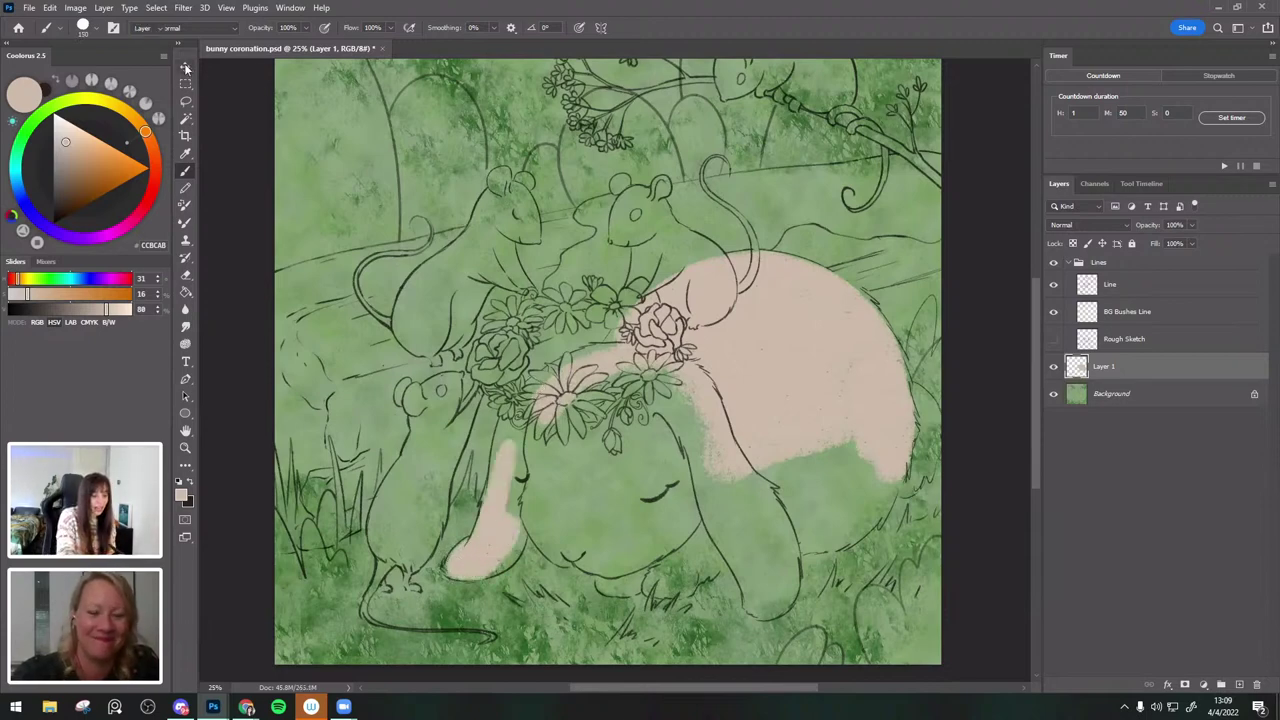
Examine the Move tool's Auto-Select option set to Layer, and try selecting Layer 1 and BG Bushes Line.
click(185, 67)
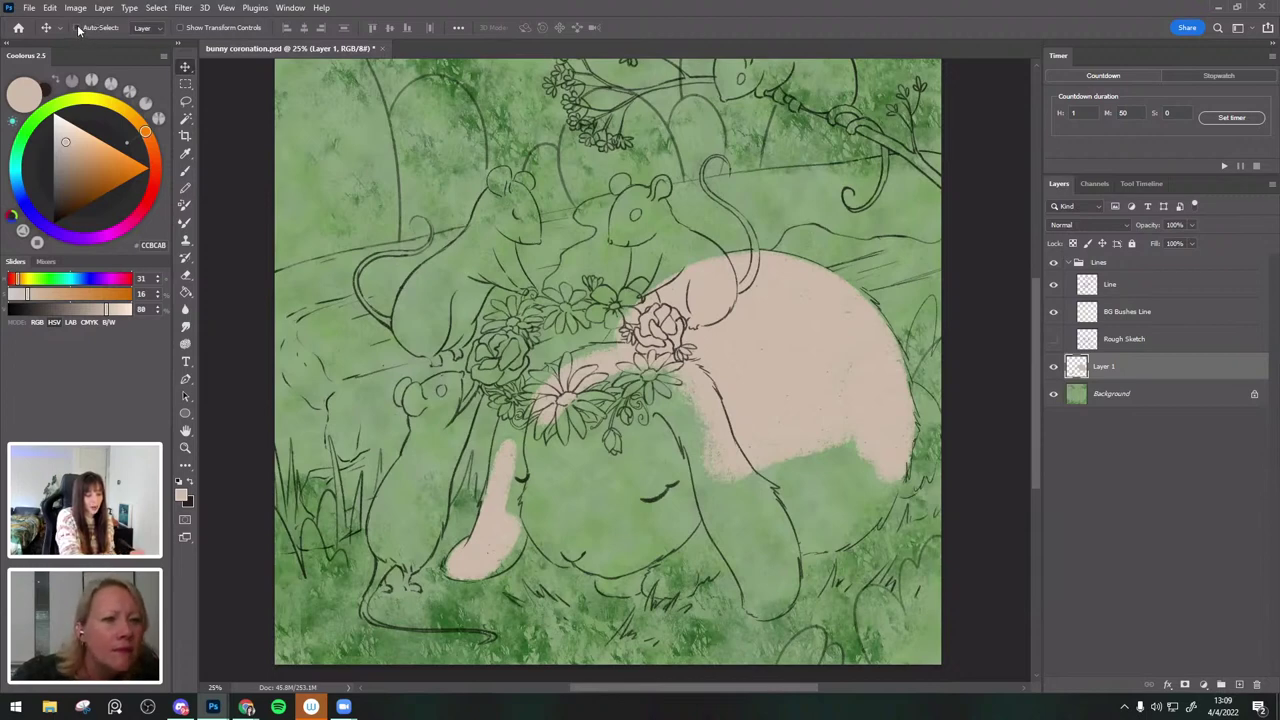
click(143, 29)
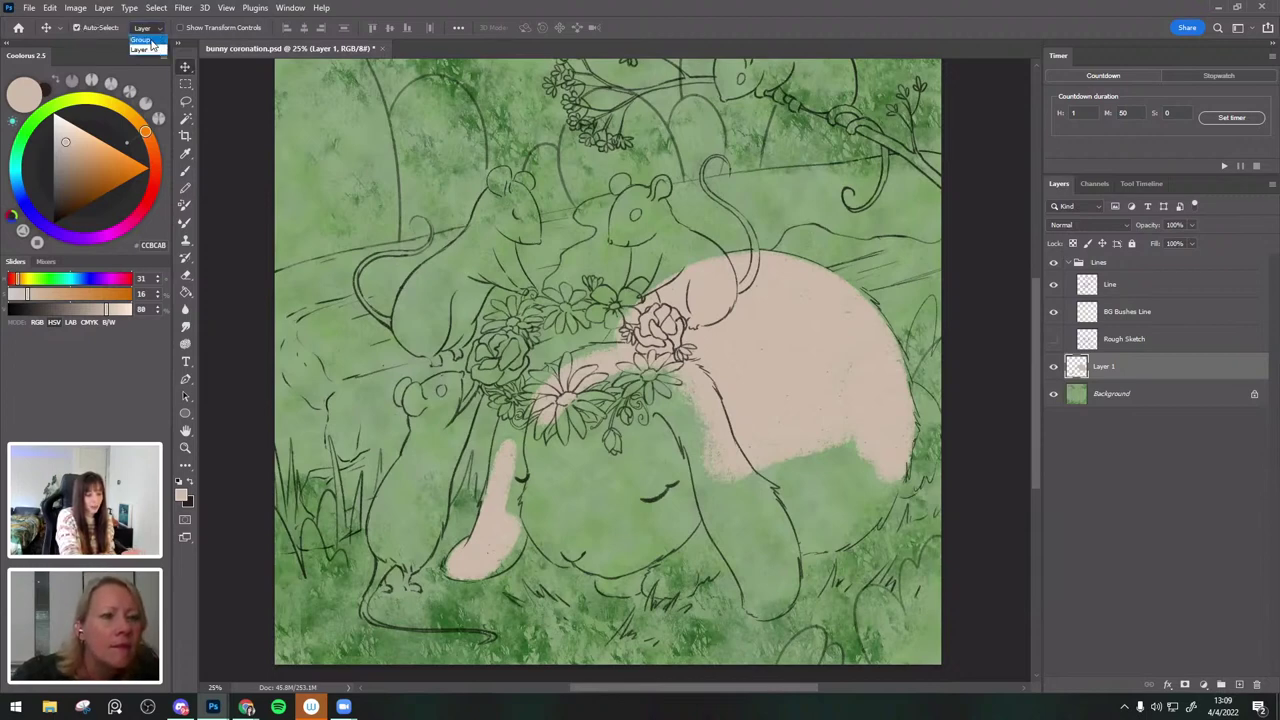
click(146, 48)
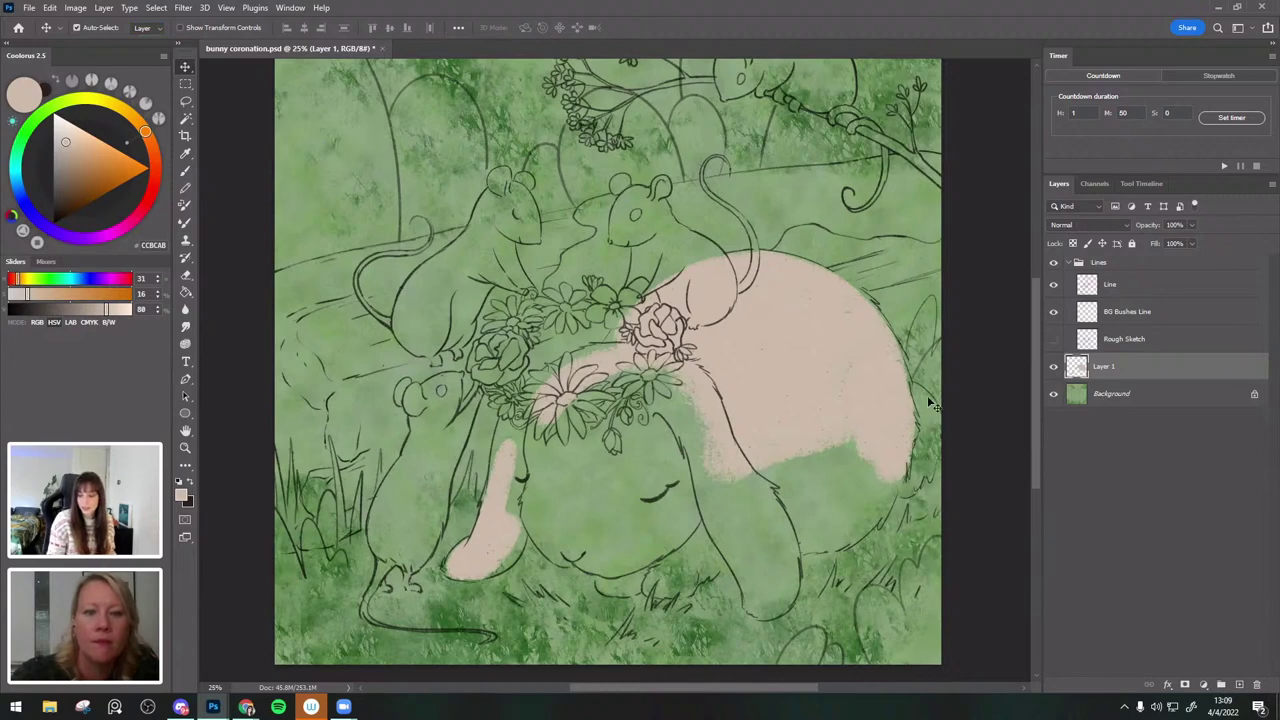
click(1122, 416)
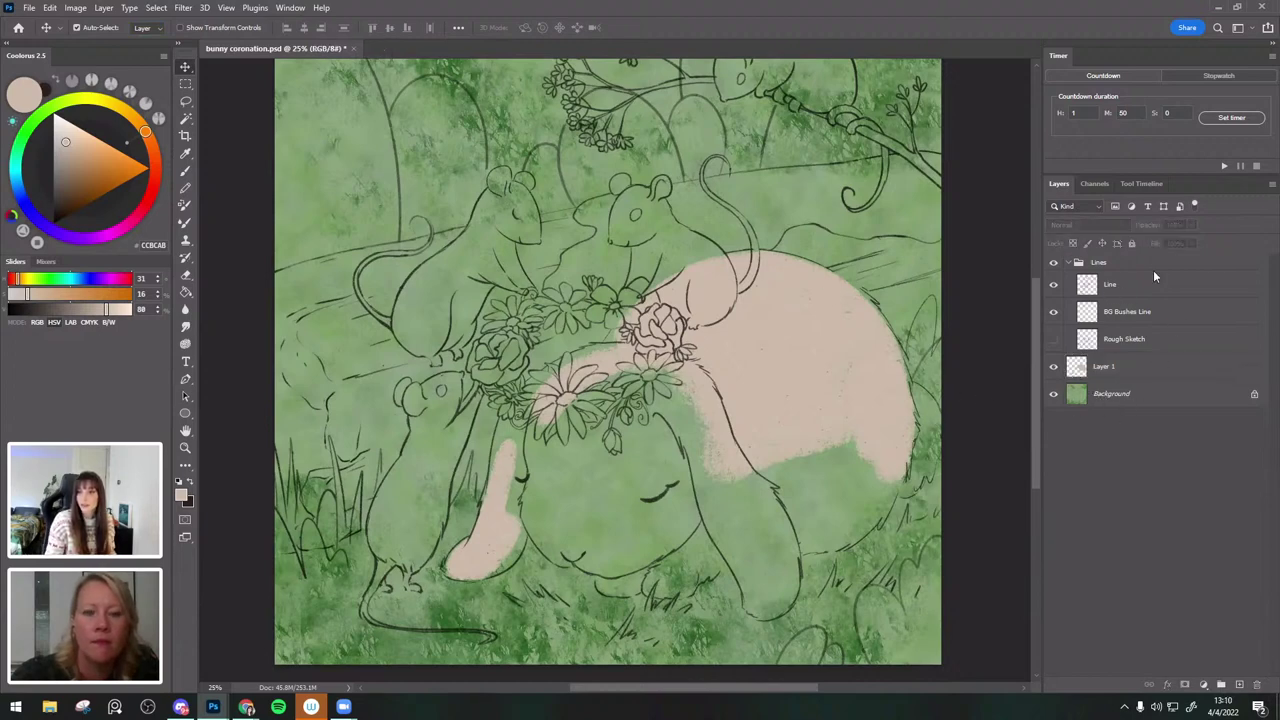
click(1103, 366)
drag(823, 320, 868, 330)
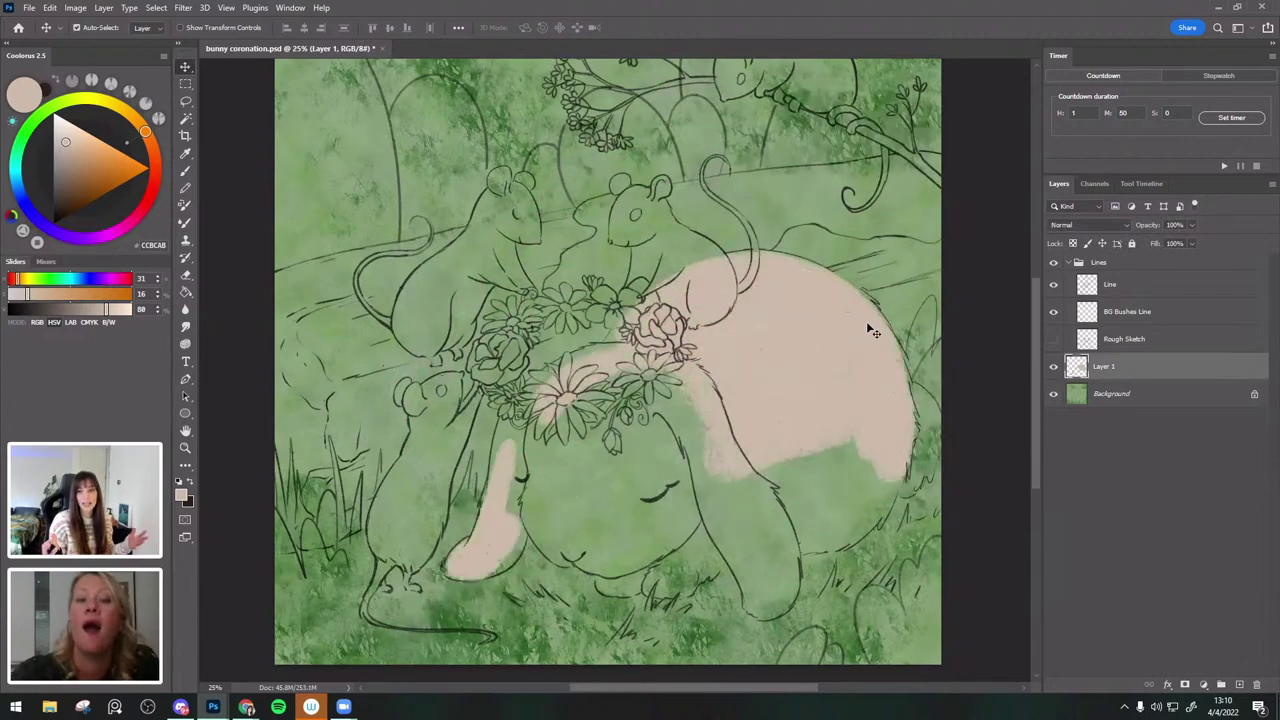
click(1122, 313)
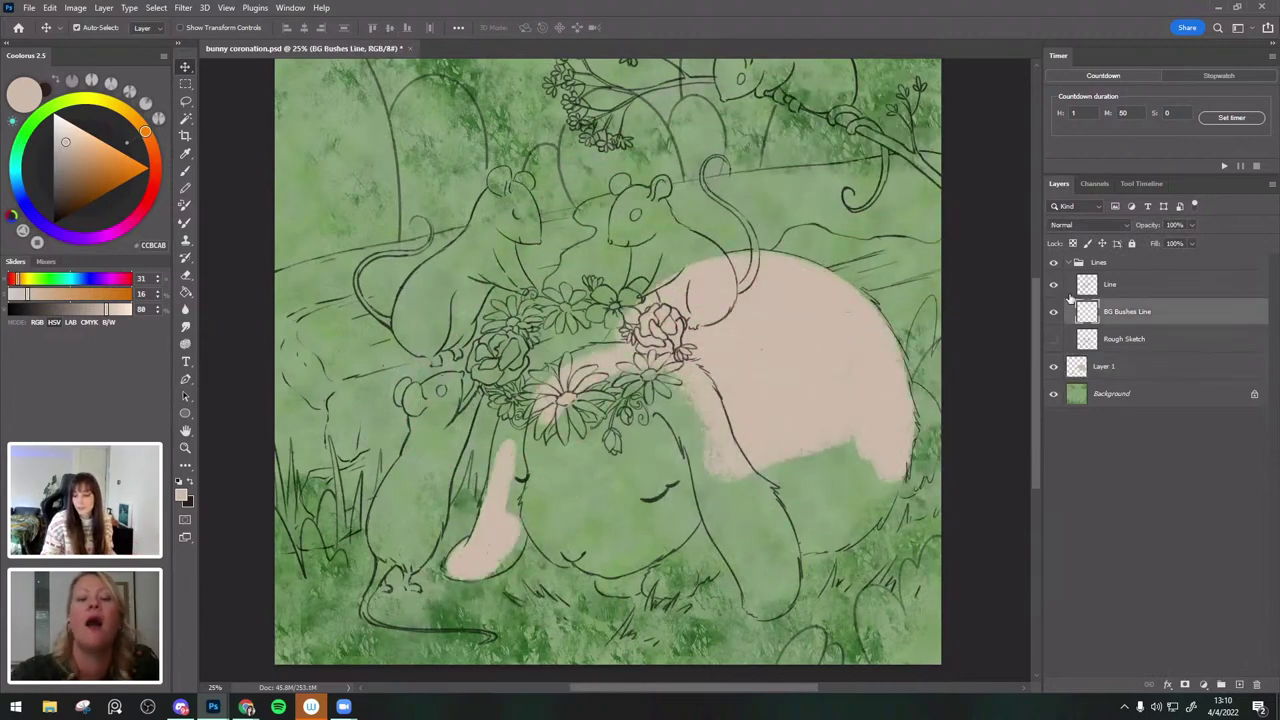
click(770, 186)
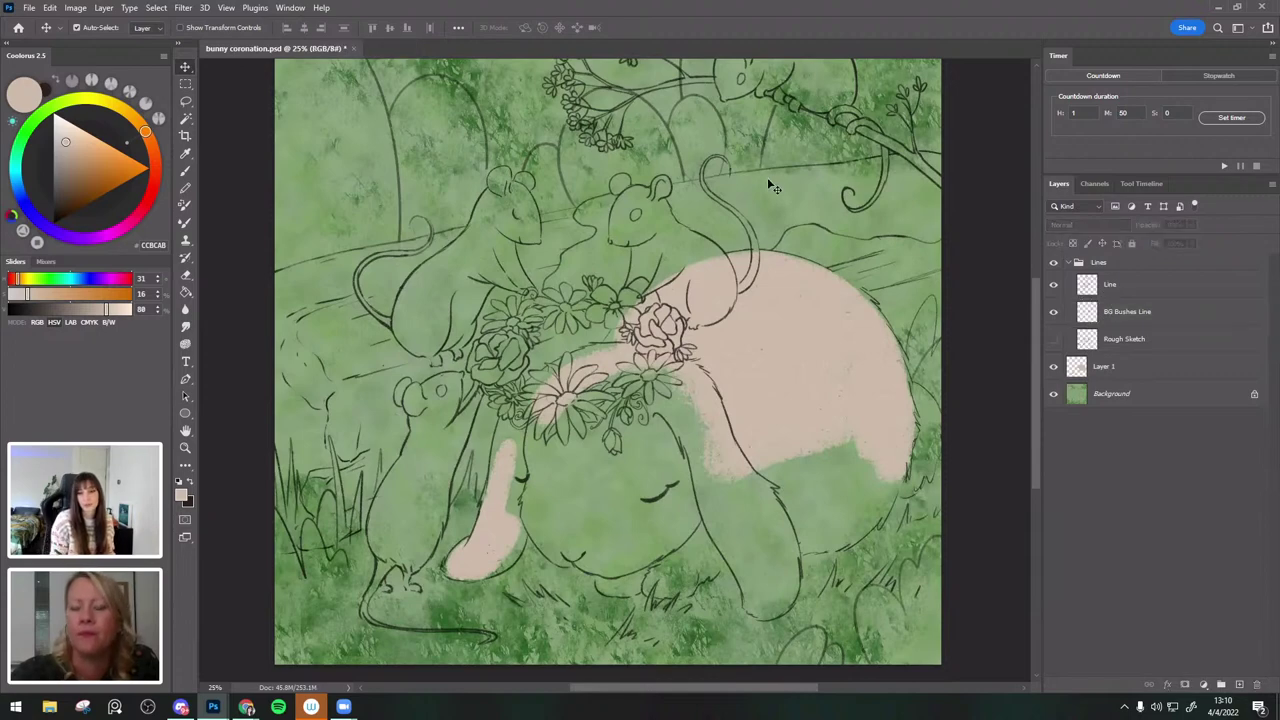
Continue the beige brushwork on Layer 1 over the rabbit's lower body, the ear tip beside the lower mouse and the cheek.
click(185, 171)
click(1106, 374)
mouse_move(784, 464)
mouse_down()
mouse_move(761, 508)
mouse_move(772, 438)
mouse_move(729, 422)
mouse_move(599, 462)
mouse_move(667, 287)
mouse_move(622, 352)
mouse_move(601, 351)
mouse_move(513, 443)
mouse_move(501, 463)
mouse_move(525, 515)
mouse_up()
key(e)
key(b)
drag(465, 552, 454, 570)
drag(526, 530, 502, 566)
mouse_move(532, 515)
mouse_down()
mouse_move(536, 464)
mouse_move(559, 558)
mouse_up()
Fill the rabbit's forehead and face below the flower crown with beige using a larger brush.
key(bracketright)
key(bracketright)
key(bracketright)
key(bracketright)
mouse_move(545, 432)
mouse_down()
mouse_move(547, 542)
mouse_move(610, 515)
mouse_move(571, 409)
mouse_move(649, 405)
mouse_up()
mouse_move(612, 443)
mouse_down()
mouse_move(613, 530)
mouse_move(573, 550)
mouse_move(557, 490)
mouse_up()
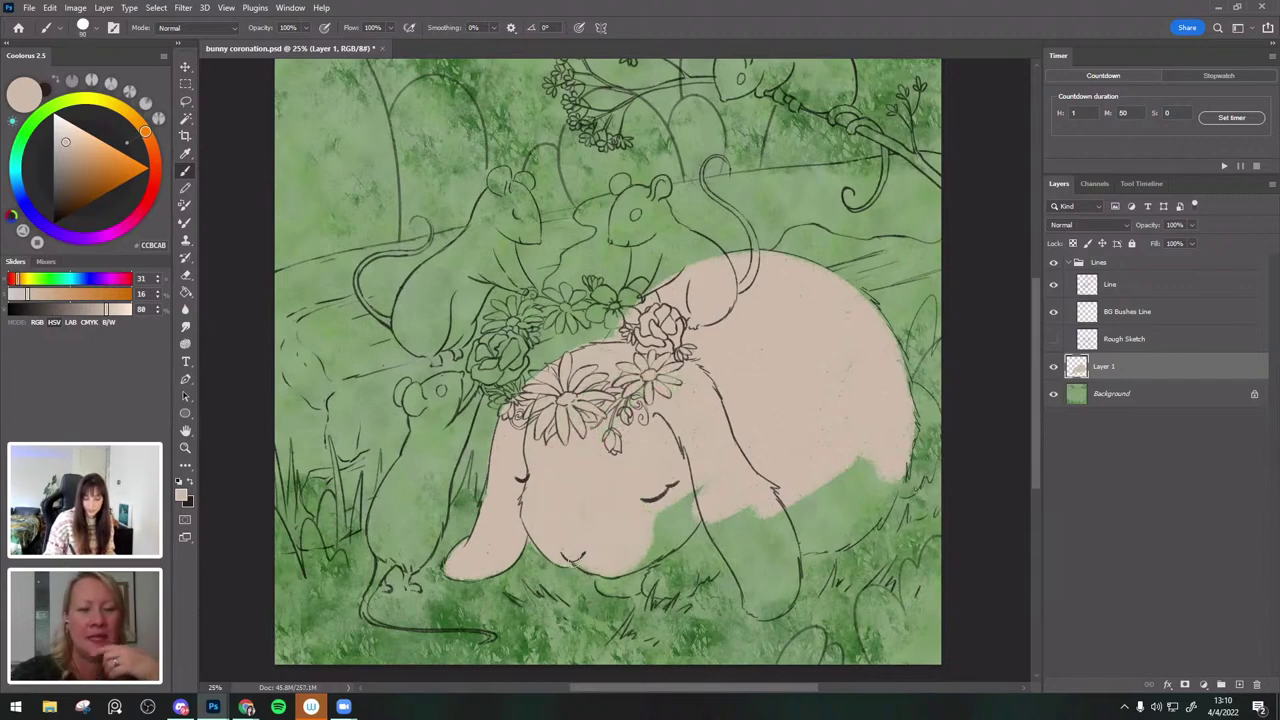
Show the Rough Sketch layer, hide the Line and BG Bushes Line layers, and set the sketch's fill to 72%.
mouse_move(737, 391)
mouse_down()
mouse_move(709, 413)
mouse_move(719, 394)
mouse_up()
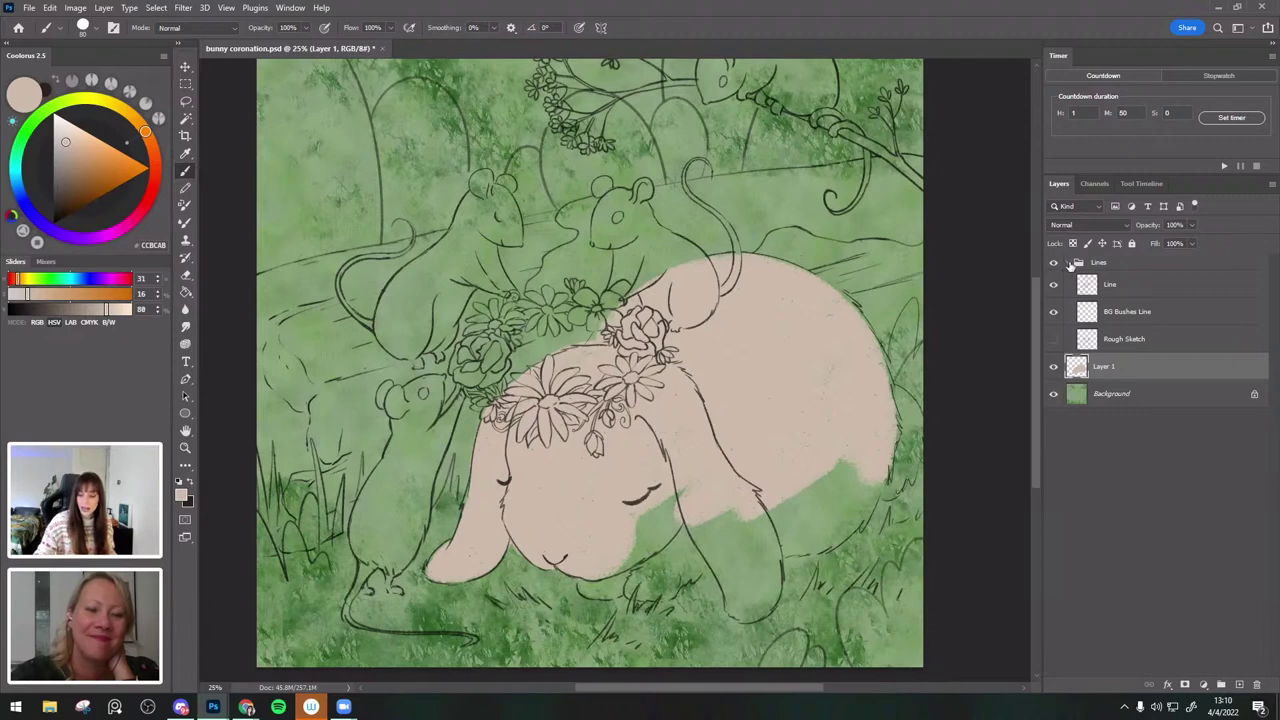
click(1053, 339)
click(1053, 312)
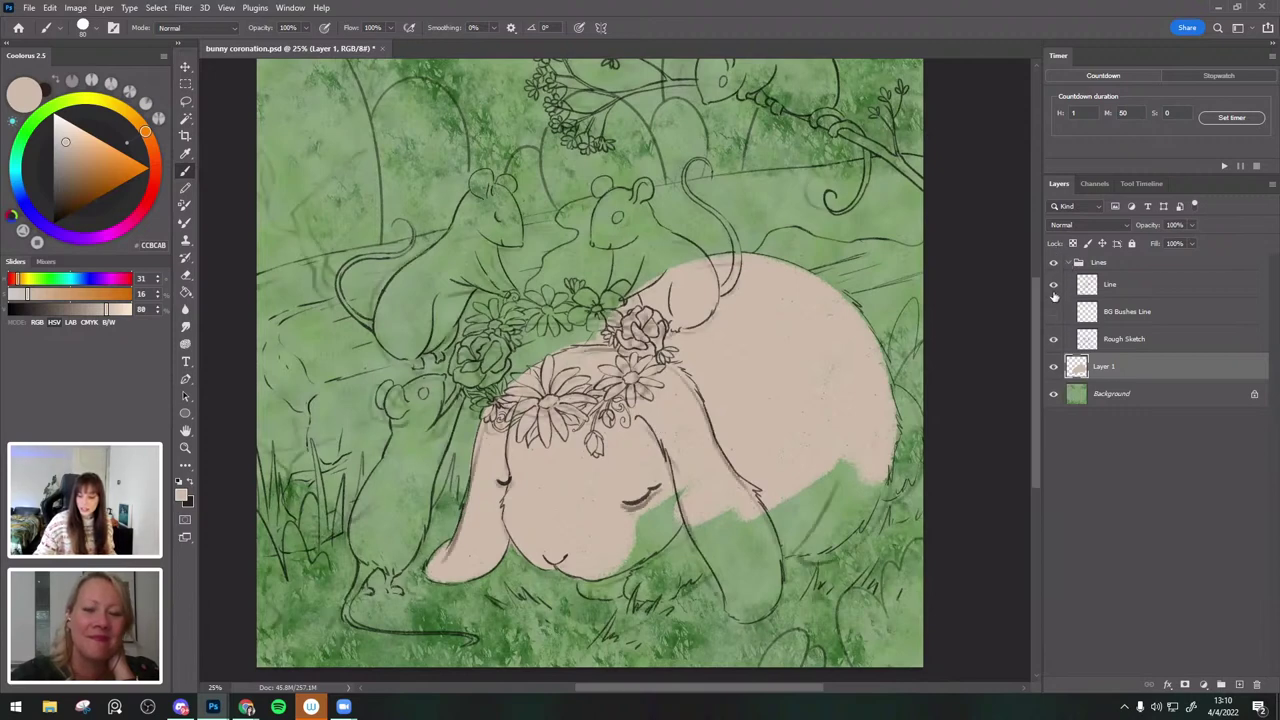
click(1056, 285)
click(1125, 340)
click(1192, 243)
drag(1195, 242, 1242, 245)
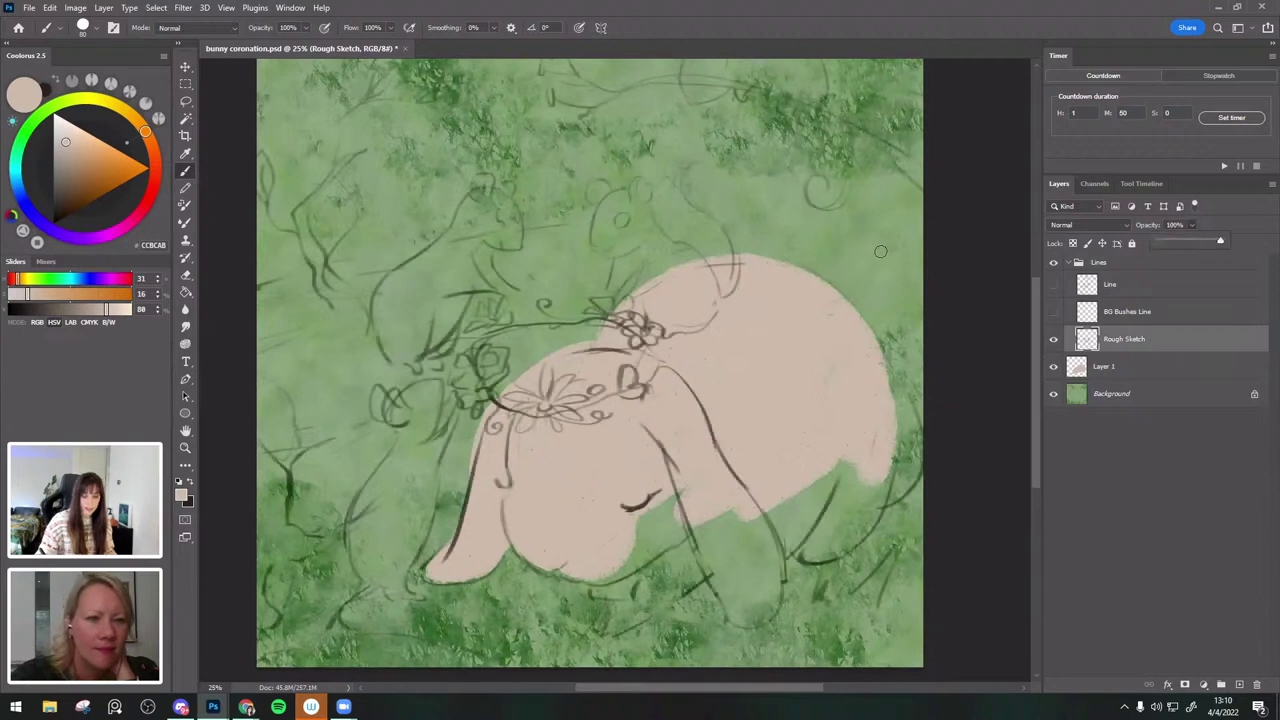
click(881, 252)
drag(884, 252, 900, 276)
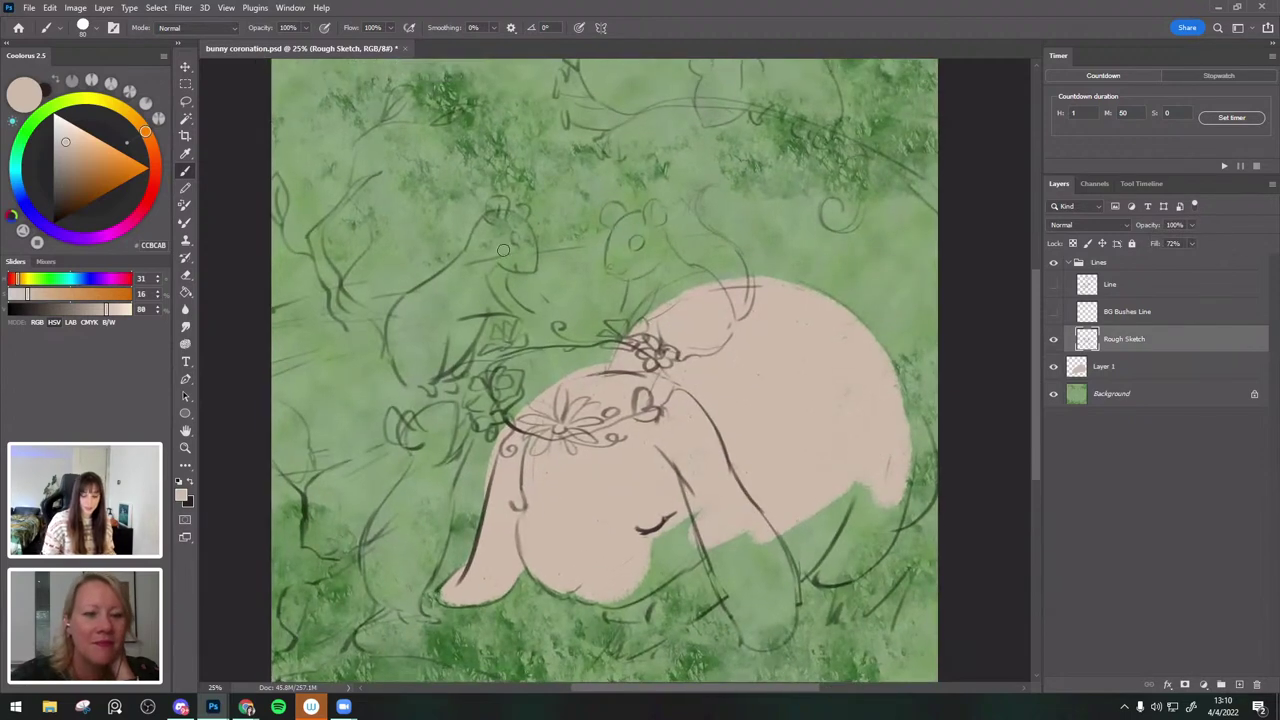
Show the BG Bushes Line and Line layers again and hide the Rough Sketch layer.
click(1053, 311)
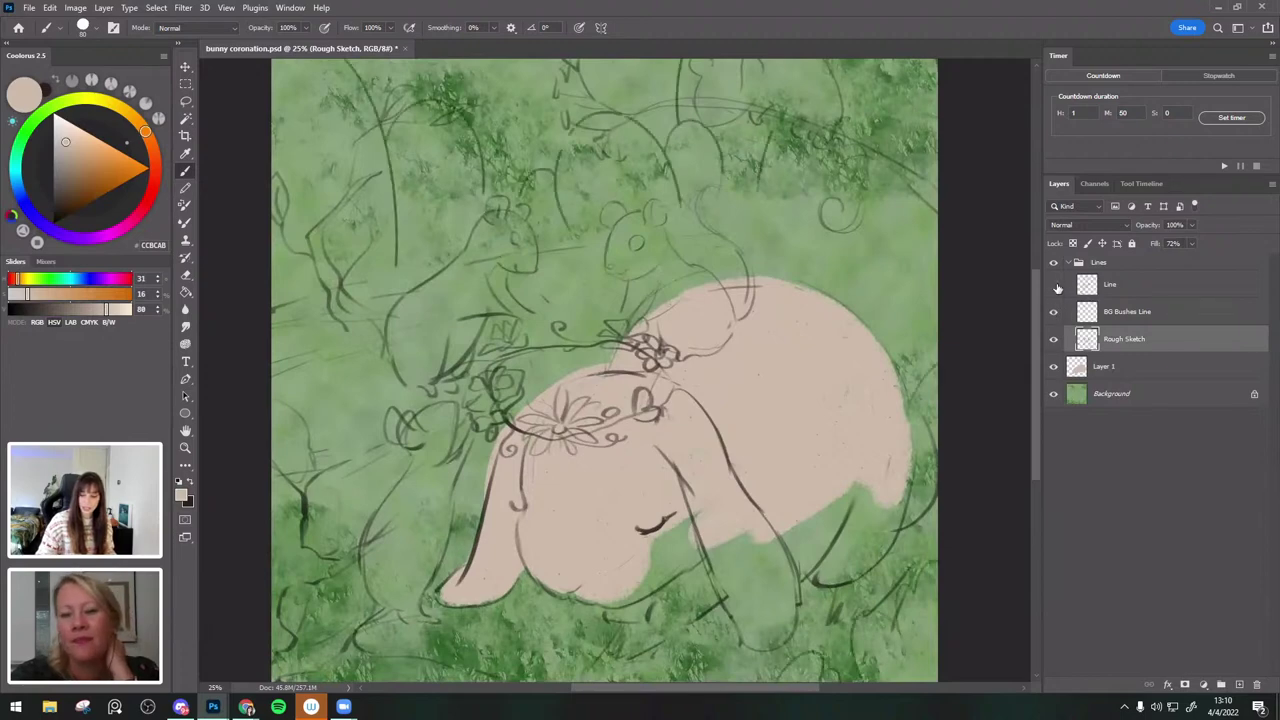
click(1053, 284)
click(1055, 340)
mouse_move(732, 292)
mouse_down()
mouse_move(667, 359)
mouse_move(728, 310)
mouse_move(713, 282)
mouse_up()
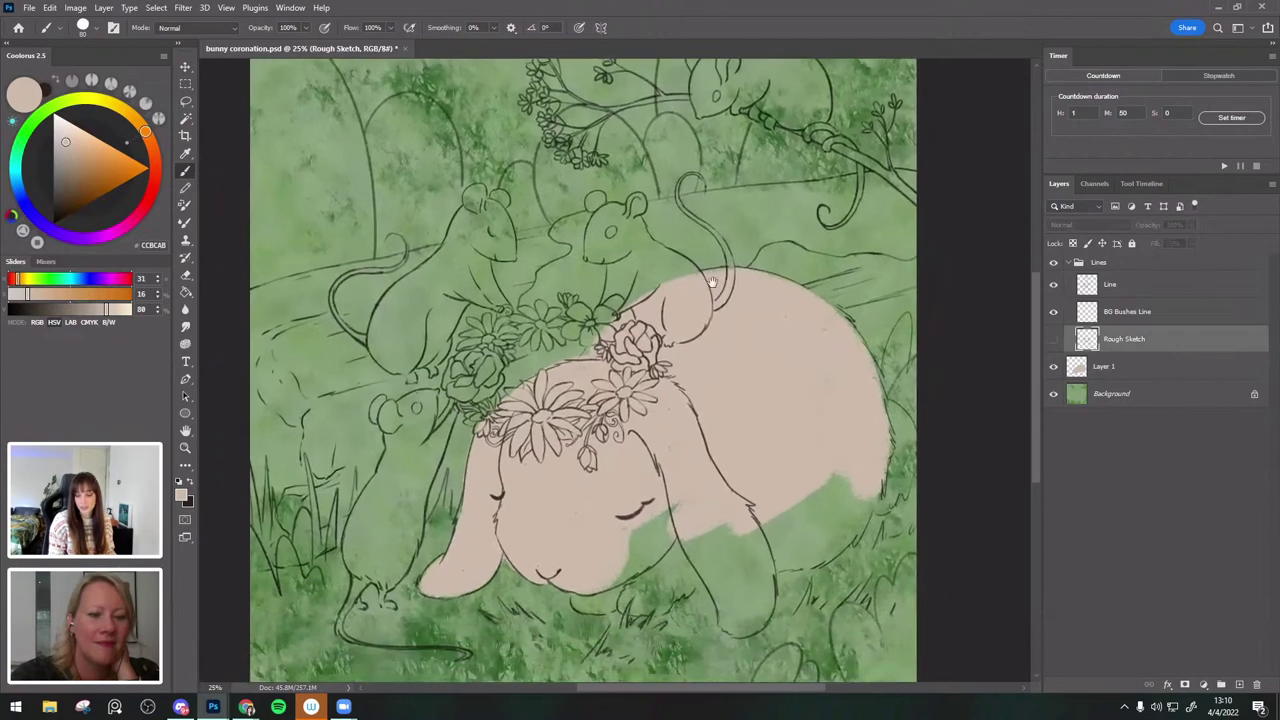
Lower the opacity of the Lines group to soften the line art.
click(1148, 290)
click(1150, 262)
drag(1191, 228, 1175, 243)
Paint the rest of the rabbit beige on Layer 1 with a 150 px brush: chin, paws, front ear, lower body and tail.
click(1115, 366)
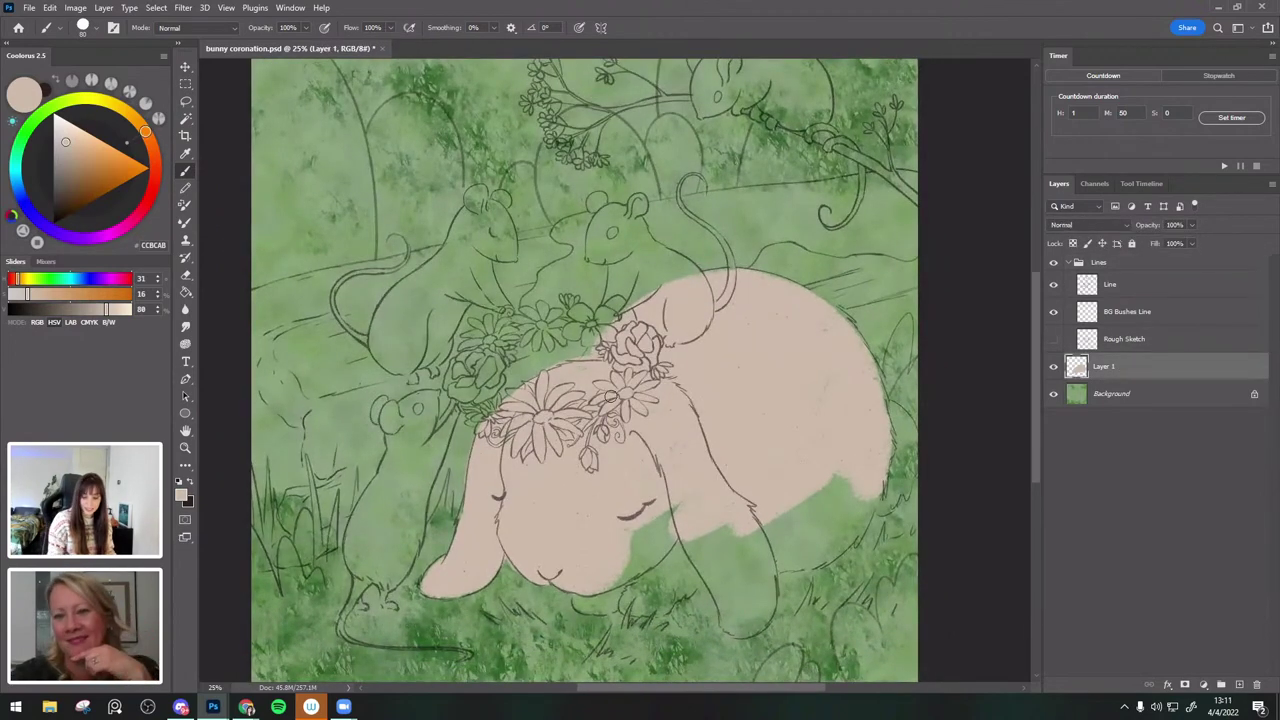
key(bracketright)
key(bracketright)
mouse_move(624, 546)
mouse_down()
mouse_move(674, 510)
mouse_move(649, 552)
mouse_move(580, 600)
mouse_move(611, 607)
mouse_move(659, 555)
mouse_move(647, 604)
mouse_move(685, 575)
mouse_move(612, 599)
mouse_move(684, 556)
mouse_move(661, 596)
mouse_move(631, 603)
mouse_move(692, 568)
mouse_move(690, 540)
mouse_move(678, 581)
mouse_move(687, 563)
mouse_move(712, 573)
mouse_move(733, 615)
mouse_move(715, 535)
mouse_move(732, 531)
mouse_move(760, 566)
mouse_move(722, 523)
mouse_move(754, 599)
mouse_move(748, 630)
mouse_move(761, 571)
mouse_move(730, 534)
mouse_move(795, 512)
mouse_move(733, 534)
mouse_move(780, 561)
mouse_move(832, 504)
mouse_move(761, 538)
mouse_move(841, 517)
mouse_move(862, 485)
mouse_move(780, 566)
mouse_move(867, 468)
mouse_up()
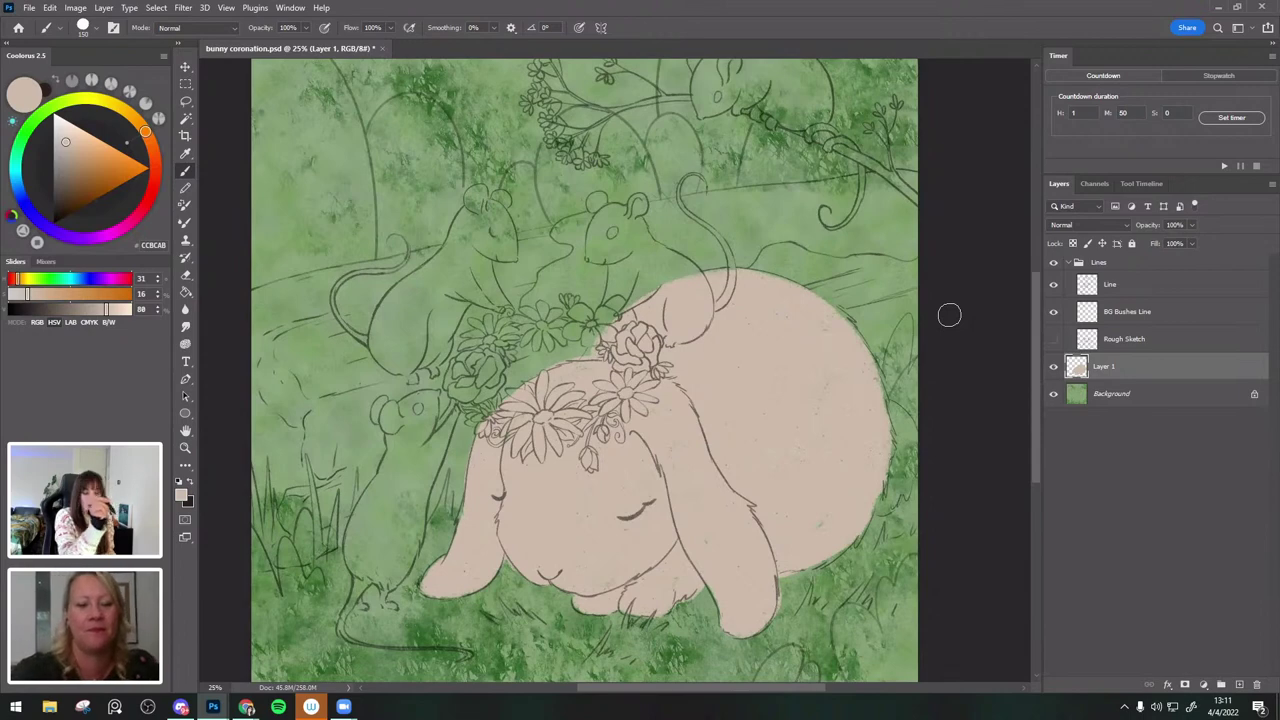
mouse_move(852, 330)
mouse_down()
mouse_move(875, 485)
mouse_move(891, 424)
mouse_move(893, 458)
mouse_up()
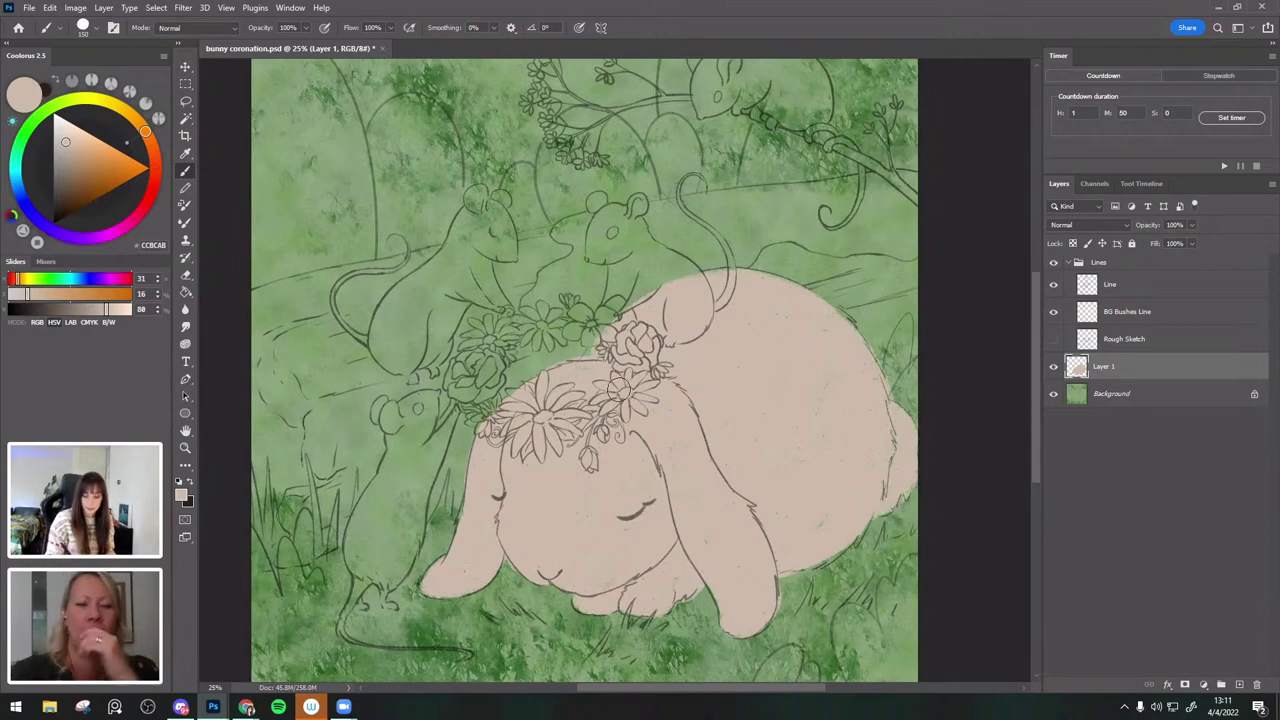
Add a new layer above the rabbit's colour and paint the left crown-holding mouse's head, body and arm reddish brown (#A65733).
click(1240, 685)
click(155, 159)
click(97, 176)
drag(462, 241, 427, 294)
key(ctrl+z)
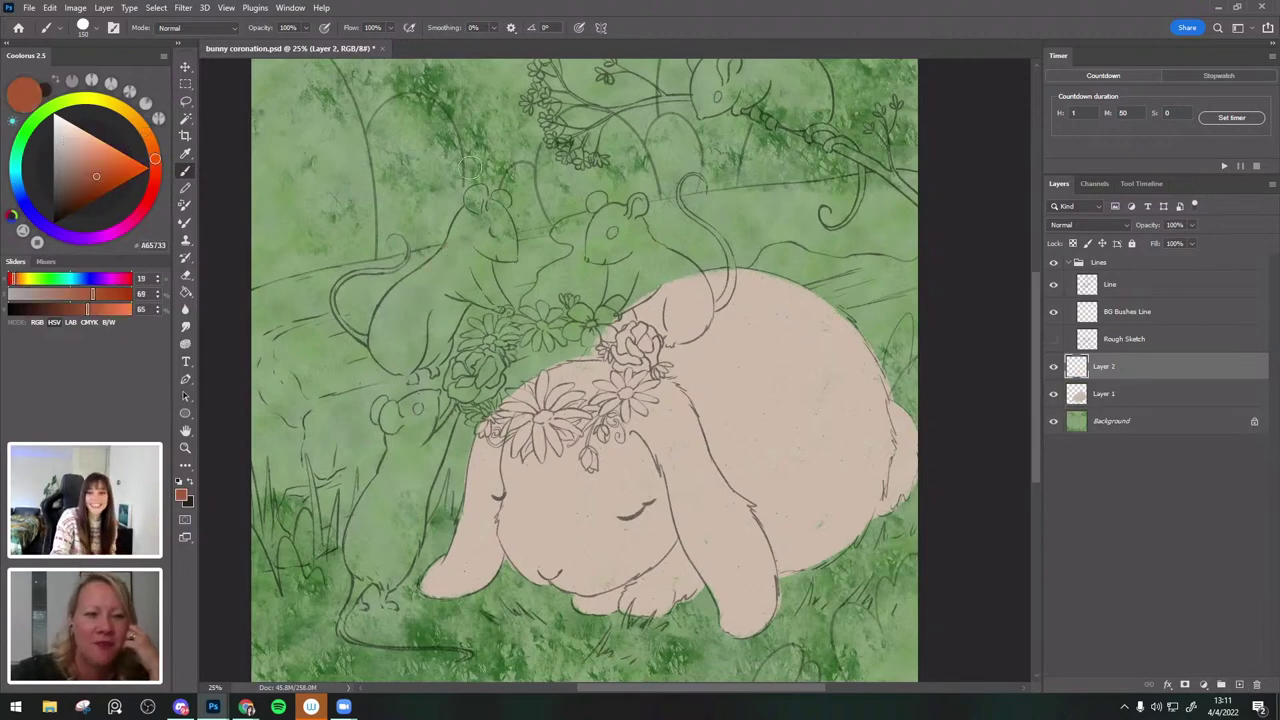
mouse_move(475, 207)
mouse_down()
mouse_move(480, 245)
mouse_move(478, 233)
mouse_move(512, 256)
mouse_move(504, 211)
mouse_move(513, 258)
mouse_move(490, 208)
mouse_move(483, 240)
mouse_move(496, 254)
mouse_move(448, 245)
mouse_move(425, 271)
mouse_move(450, 243)
mouse_move(388, 304)
mouse_move(376, 333)
mouse_move(391, 368)
mouse_move(413, 367)
mouse_move(394, 343)
mouse_move(404, 298)
mouse_move(385, 350)
mouse_move(389, 309)
mouse_move(434, 273)
mouse_move(399, 350)
mouse_move(441, 332)
mouse_move(457, 247)
mouse_move(482, 225)
mouse_up()
key(ctrl+z)
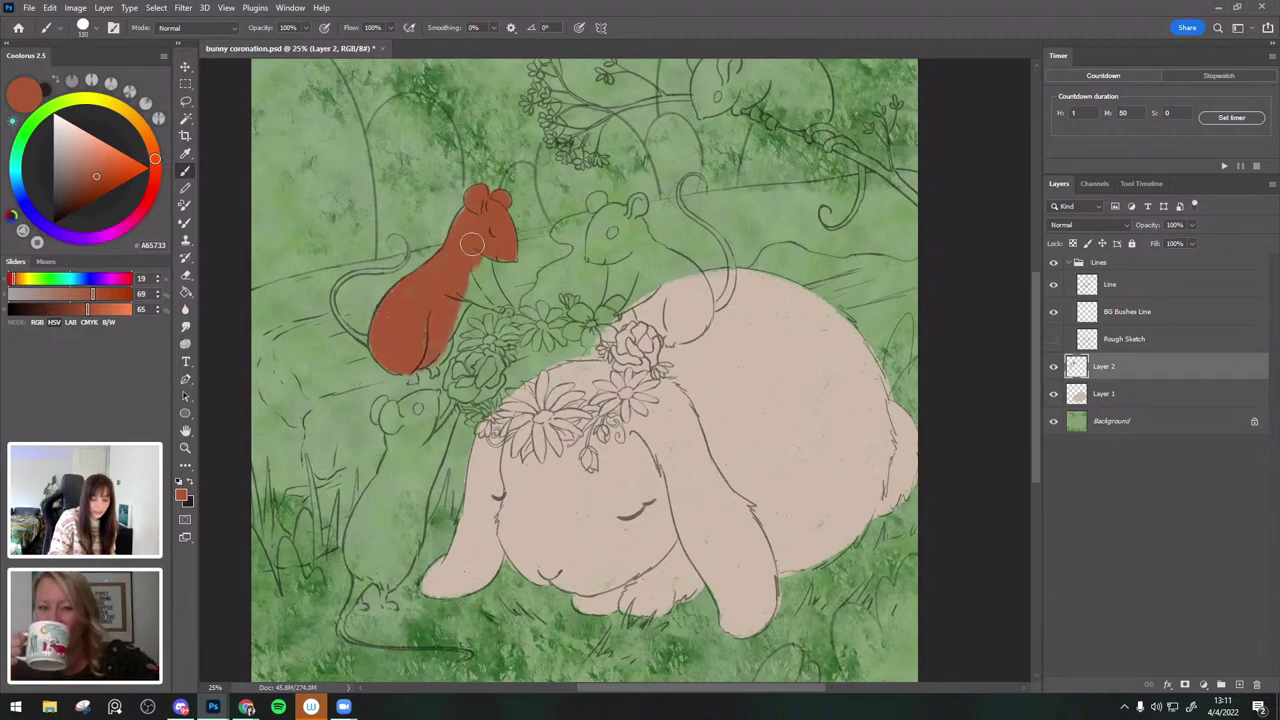
mouse_move(476, 294)
mouse_down()
mouse_move(499, 306)
mouse_move(482, 276)
mouse_move(465, 295)
mouse_move(482, 243)
mouse_move(466, 305)
mouse_move(420, 361)
mouse_move(434, 328)
mouse_up()
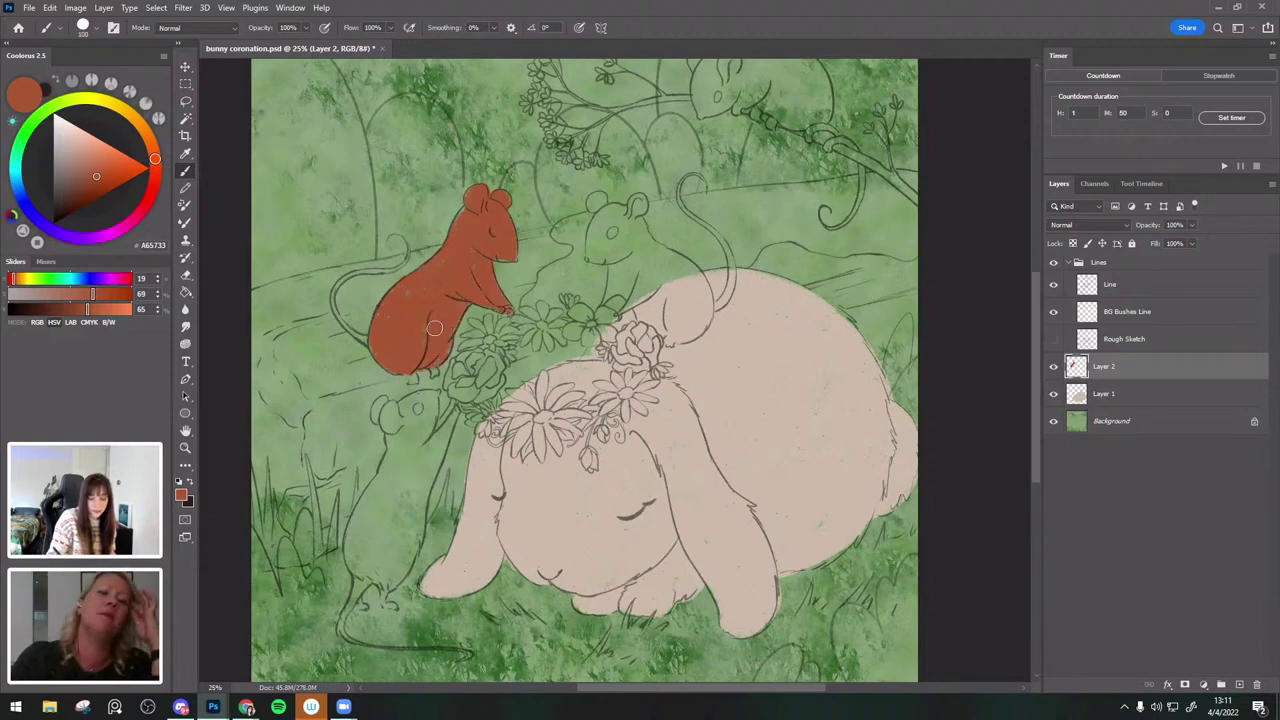
Paint the right crown-holding mouse's head, body and tail and the left mouse's tail reddish brown (#A65733) on Layer 2.
drag(613, 208, 598, 254)
key(ctrl+z)
mouse_move(606, 209)
mouse_down()
mouse_move(596, 260)
mouse_move(620, 213)
mouse_move(608, 257)
mouse_move(608, 214)
mouse_move(591, 201)
mouse_move(623, 190)
mouse_move(650, 224)
mouse_up()
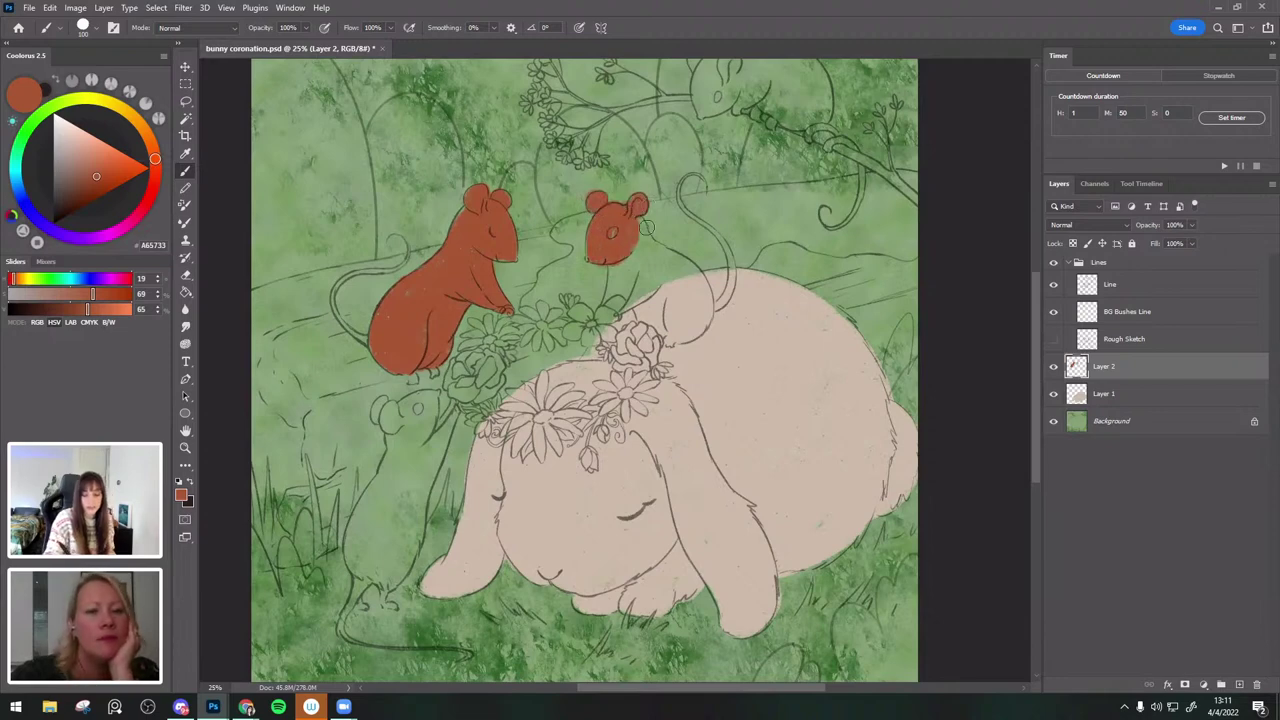
mouse_move(604, 300)
mouse_down()
mouse_move(622, 262)
mouse_move(622, 288)
mouse_move(639, 216)
mouse_move(662, 272)
mouse_move(652, 312)
mouse_move(634, 312)
mouse_up()
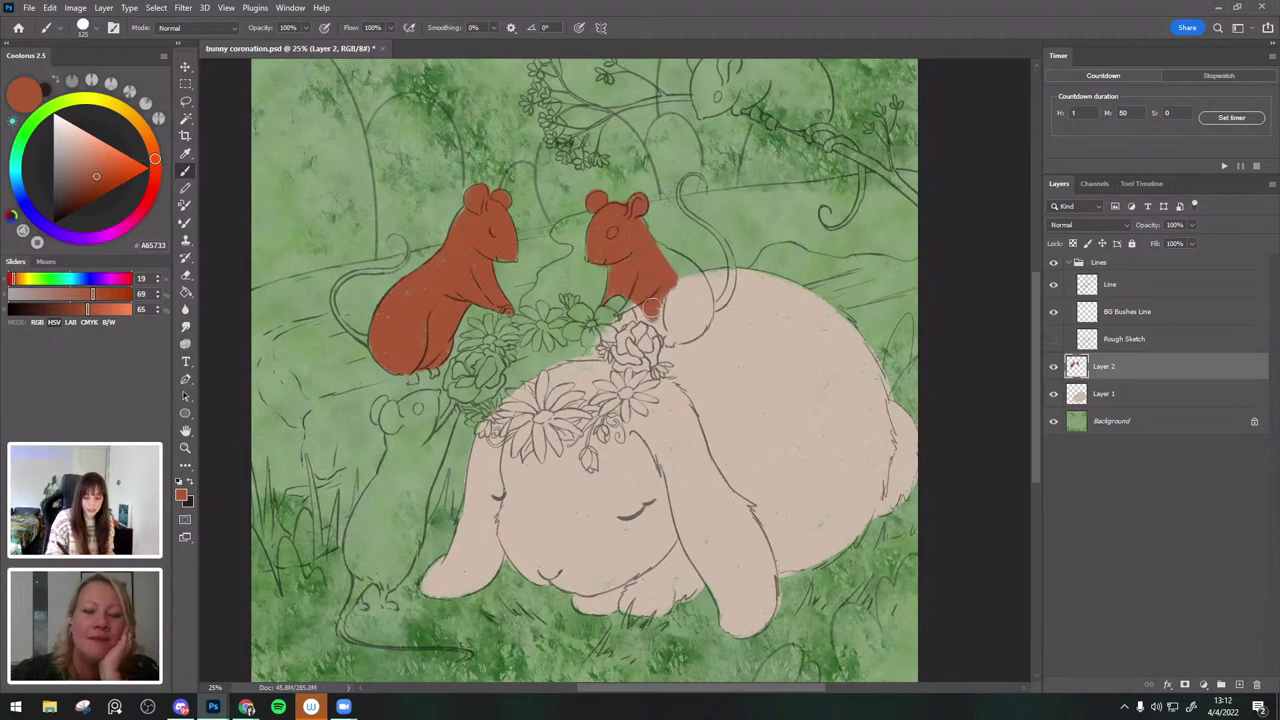
mouse_move(652, 313)
mouse_down()
mouse_move(687, 333)
mouse_move(675, 310)
mouse_move(669, 336)
mouse_move(696, 283)
mouse_move(656, 246)
mouse_move(693, 323)
mouse_up()
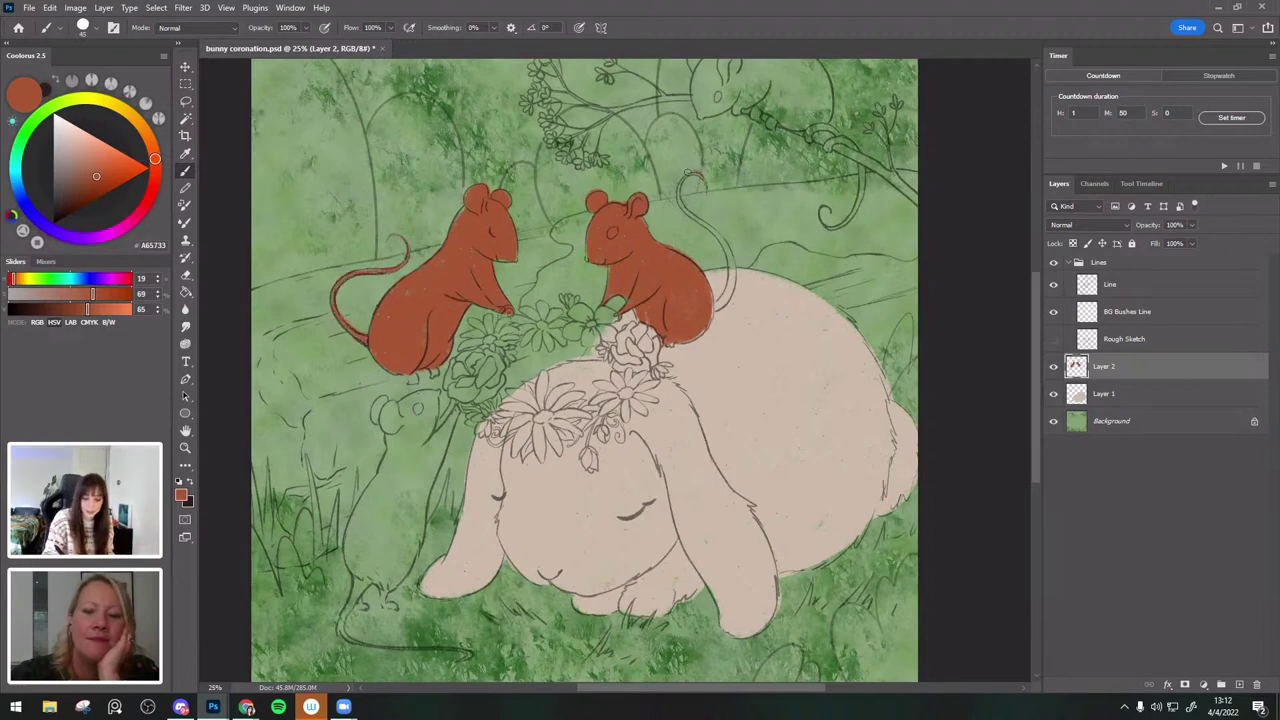
mouse_move(690, 208)
mouse_down()
mouse_move(718, 250)
mouse_move(721, 300)
mouse_up()
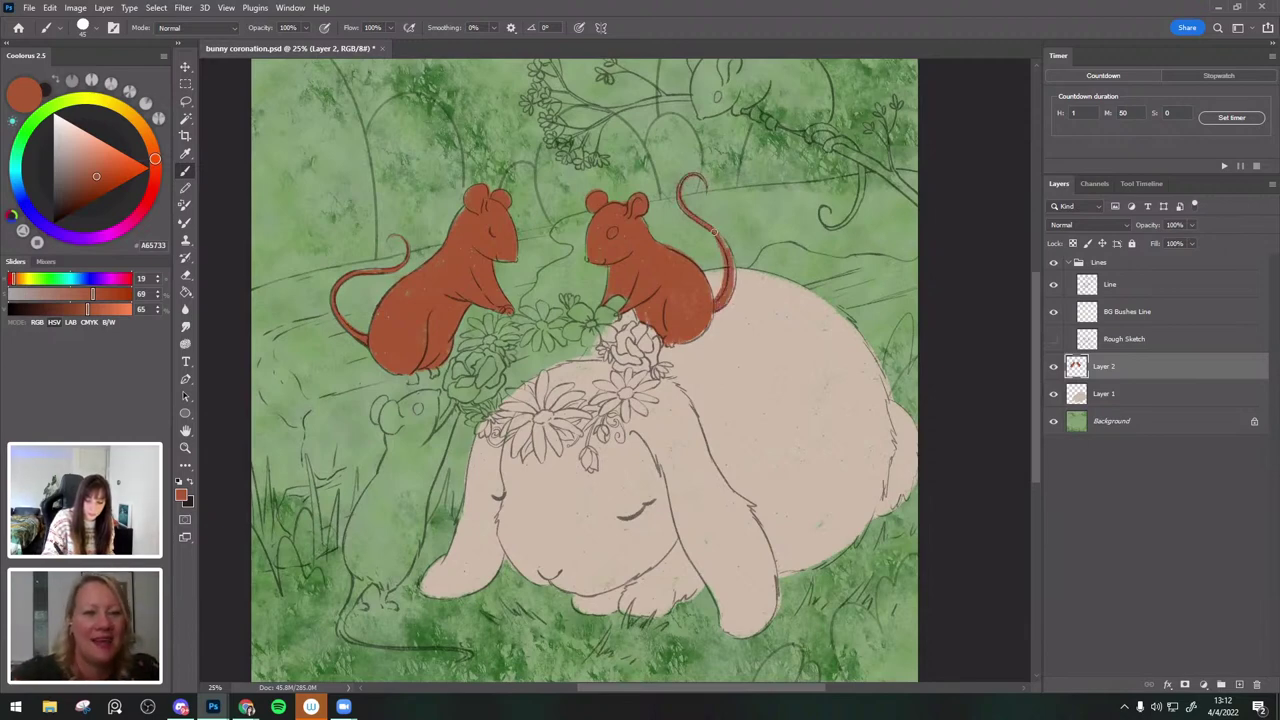
Paint the mouse on the branch in the same reddish brown, covering its head, body, paws and curled tail.
scroll(686, 443, up, 3)
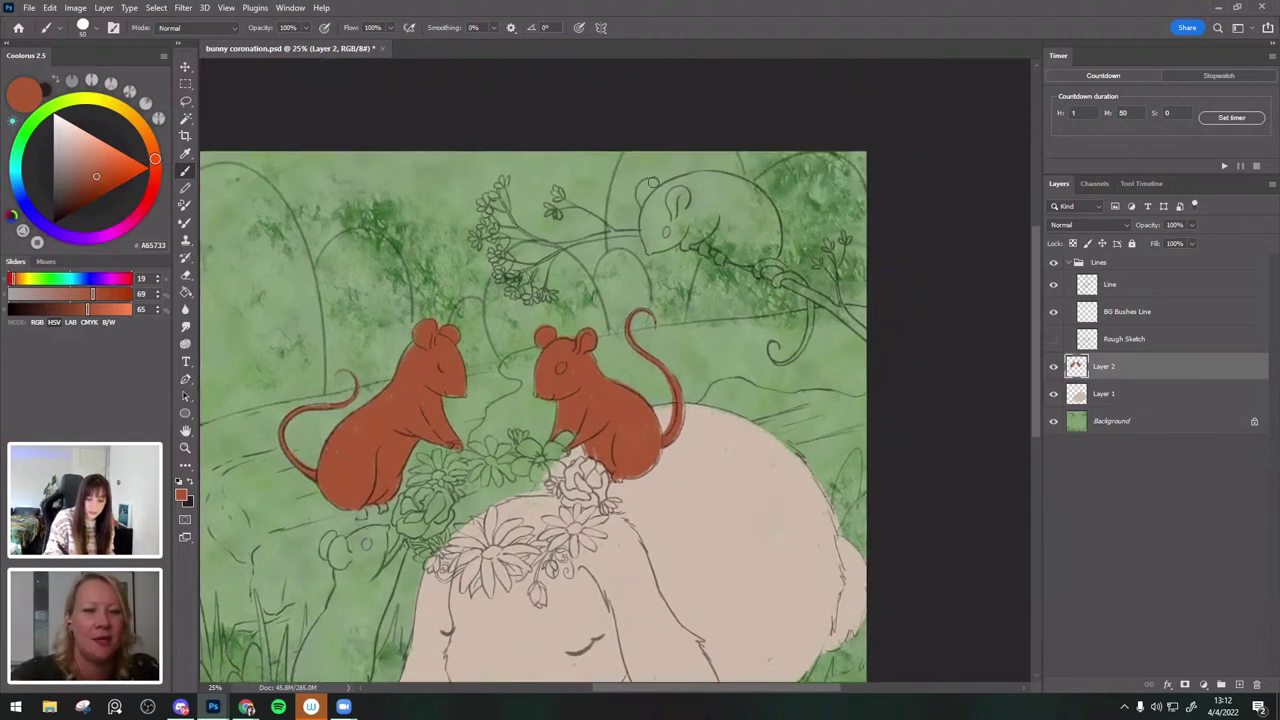
mouse_move(641, 188)
mouse_down()
mouse_move(651, 248)
mouse_move(692, 216)
mouse_move(653, 242)
mouse_move(662, 197)
mouse_move(674, 197)
mouse_move(655, 205)
mouse_move(723, 180)
mouse_move(678, 195)
mouse_move(700, 198)
mouse_move(670, 239)
mouse_move(692, 228)
mouse_move(686, 243)
mouse_move(763, 163)
mouse_up()
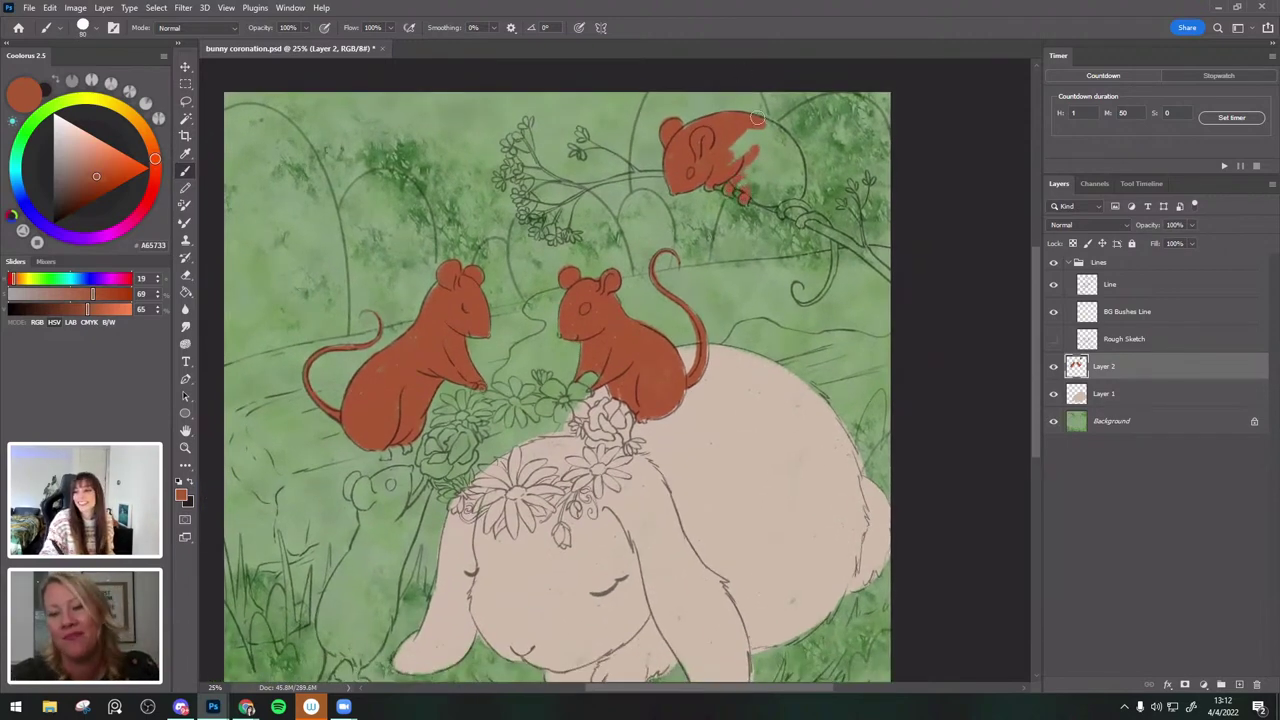
mouse_move(744, 172)
mouse_down()
mouse_move(761, 197)
mouse_move(783, 193)
mouse_move(772, 162)
mouse_move(745, 165)
mouse_move(795, 168)
mouse_up()
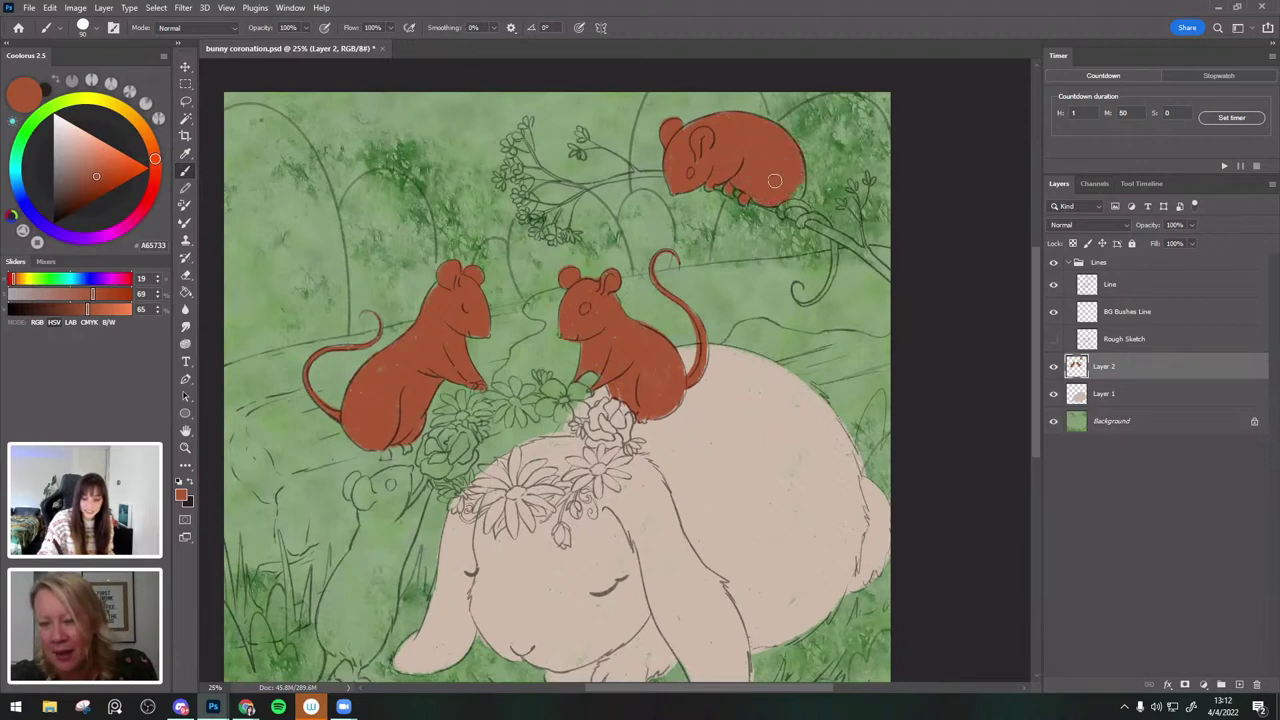
scroll(830, 170, down, 2)
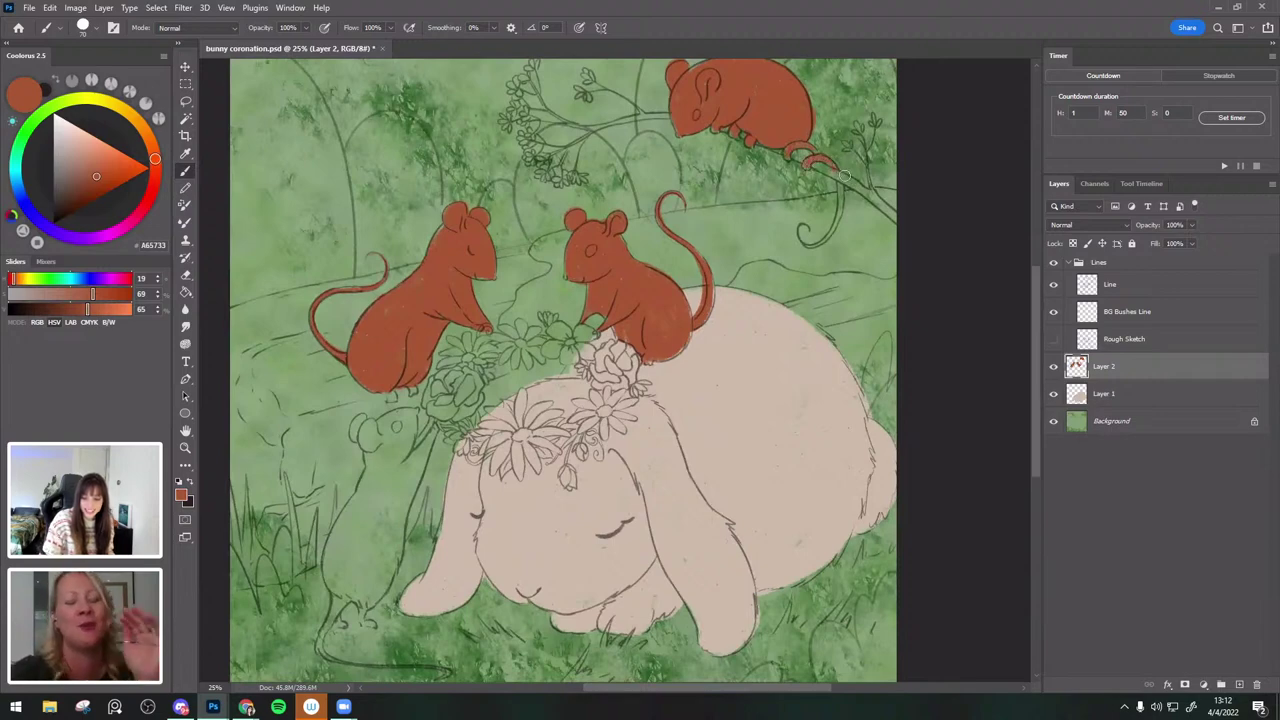
scroll(828, 178, down, 1)
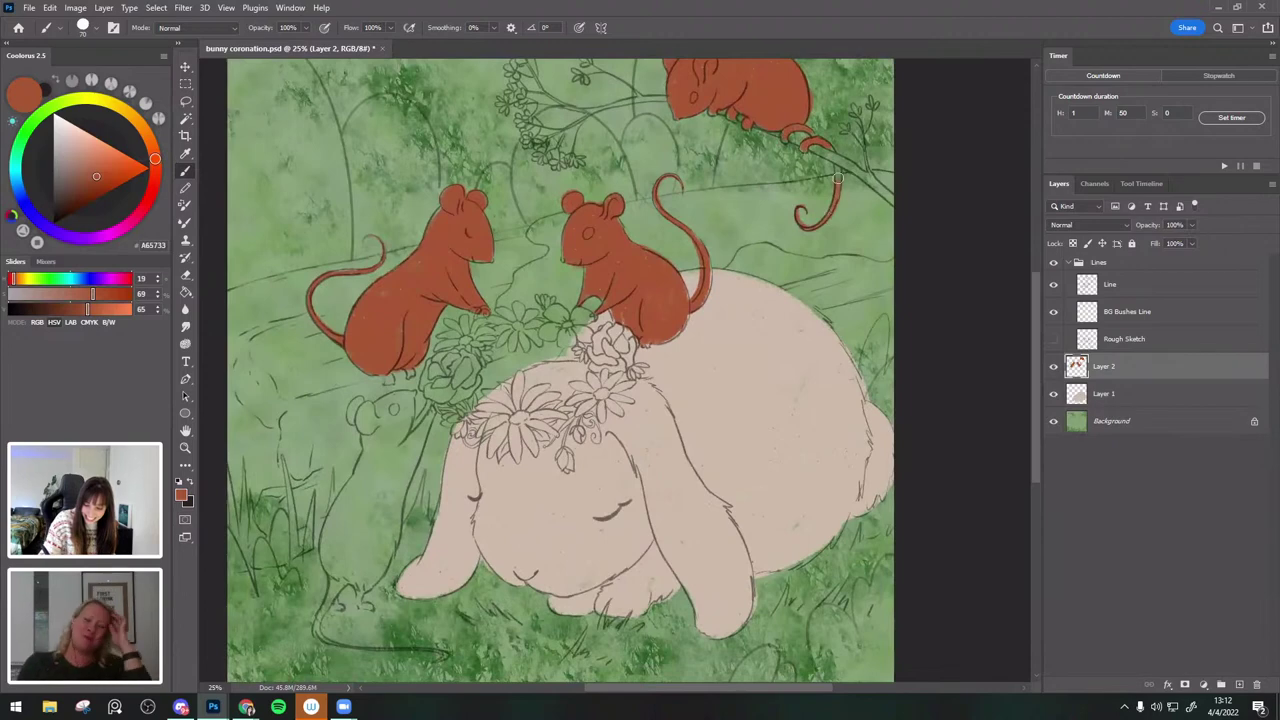
Paint the head, raised arm and back of the standing mouse below the crown in the same reddish brown.
scroll(876, 197, down, 3)
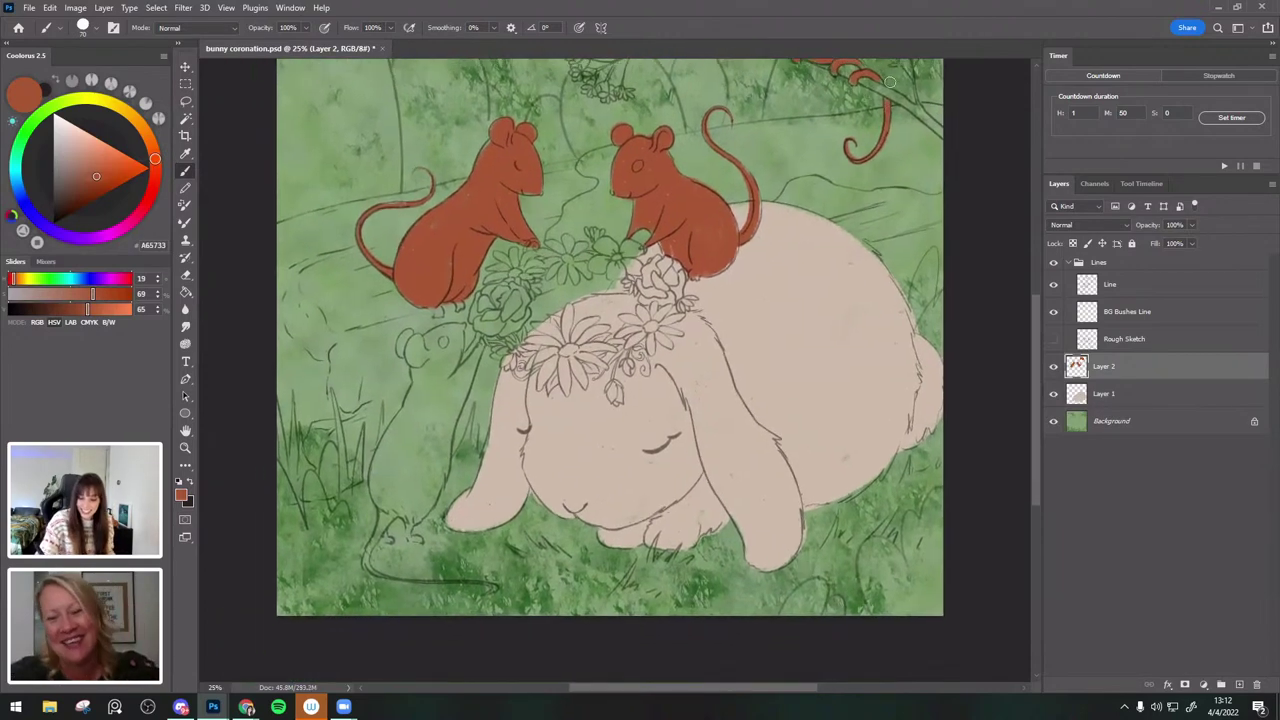
scroll(893, 135, up, 2)
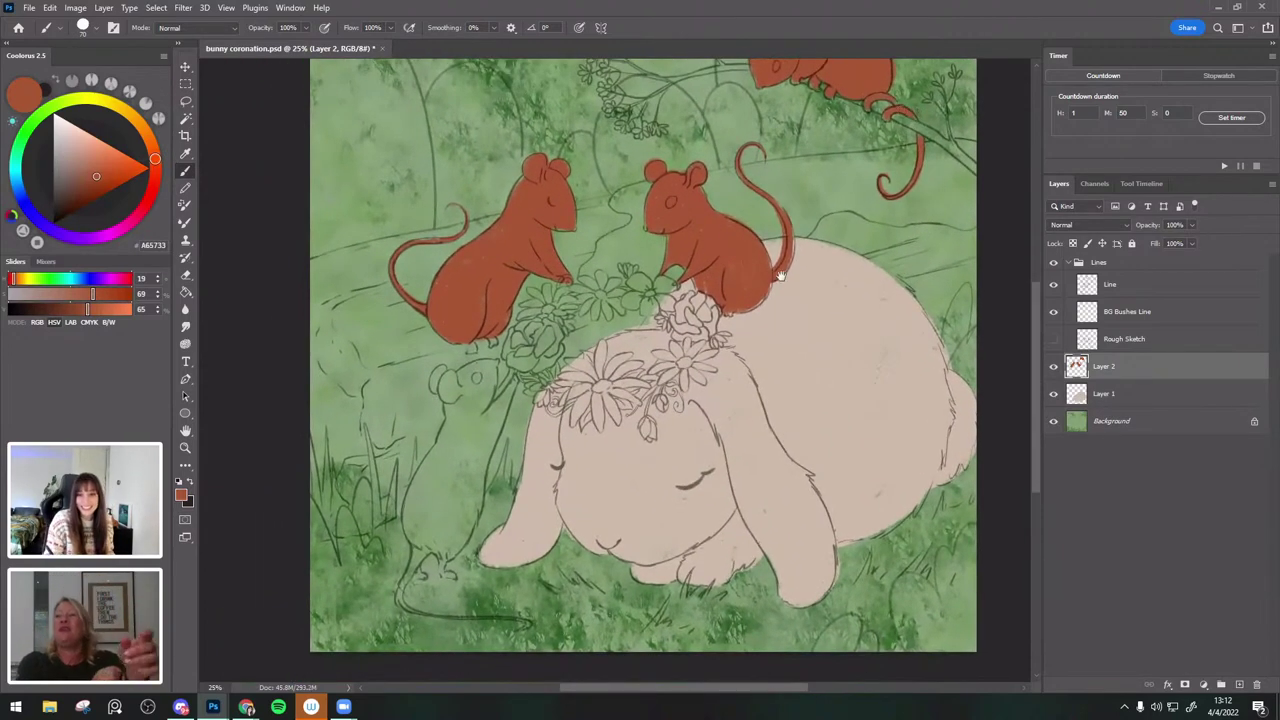
scroll(787, 272, down, 1)
mouse_move(443, 367)
mouse_down()
mouse_move(460, 387)
mouse_move(467, 372)
mouse_move(443, 380)
mouse_move(485, 402)
mouse_move(495, 358)
mouse_move(493, 398)
mouse_move(525, 280)
mouse_up()
key(ctrl+z)
mouse_move(480, 318)
mouse_down()
mouse_move(440, 432)
mouse_move(458, 466)
mouse_move(466, 401)
mouse_move(510, 312)
mouse_move(481, 354)
mouse_up()
drag(550, 288, 535, 330)
key(bracketleft)
key(bracketleft)
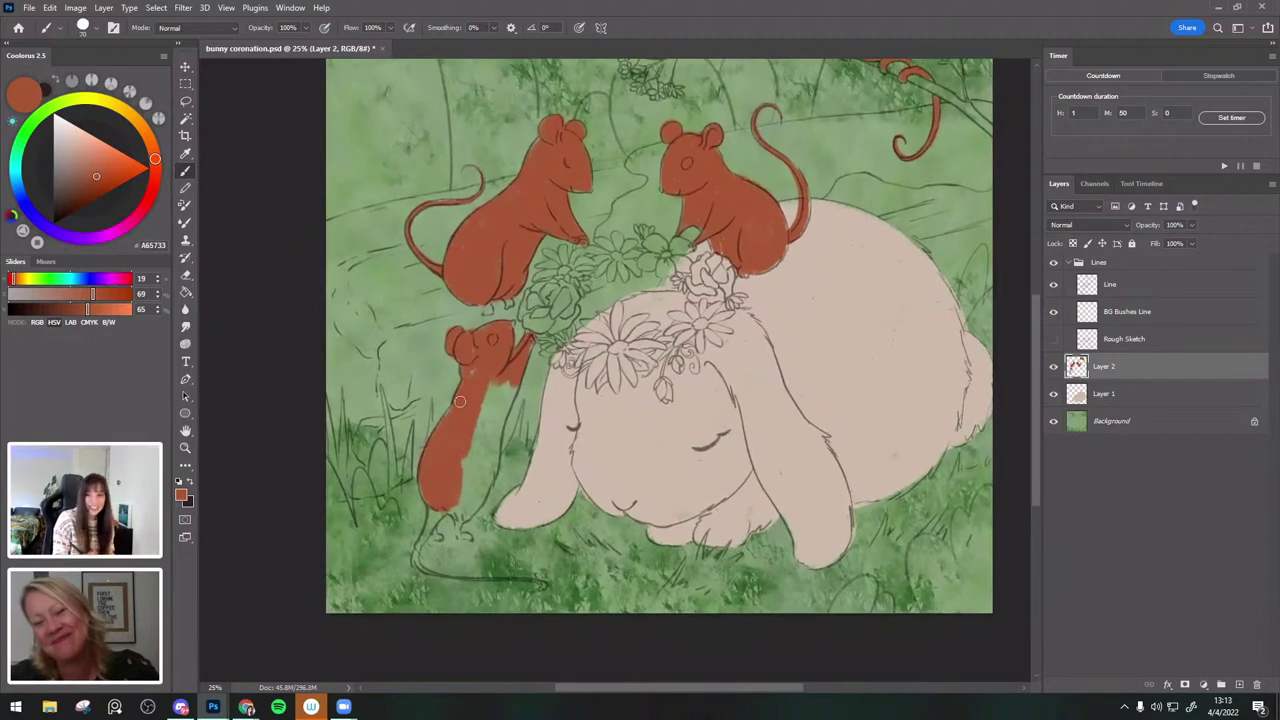
Fill in the standing mouse's chest and belly and paint its feet and long tail reddish brown.
mouse_move(507, 370)
mouse_down()
mouse_move(488, 398)
mouse_move(470, 375)
mouse_move(511, 377)
mouse_move(538, 341)
mouse_move(482, 412)
mouse_up()
key(bracketright)
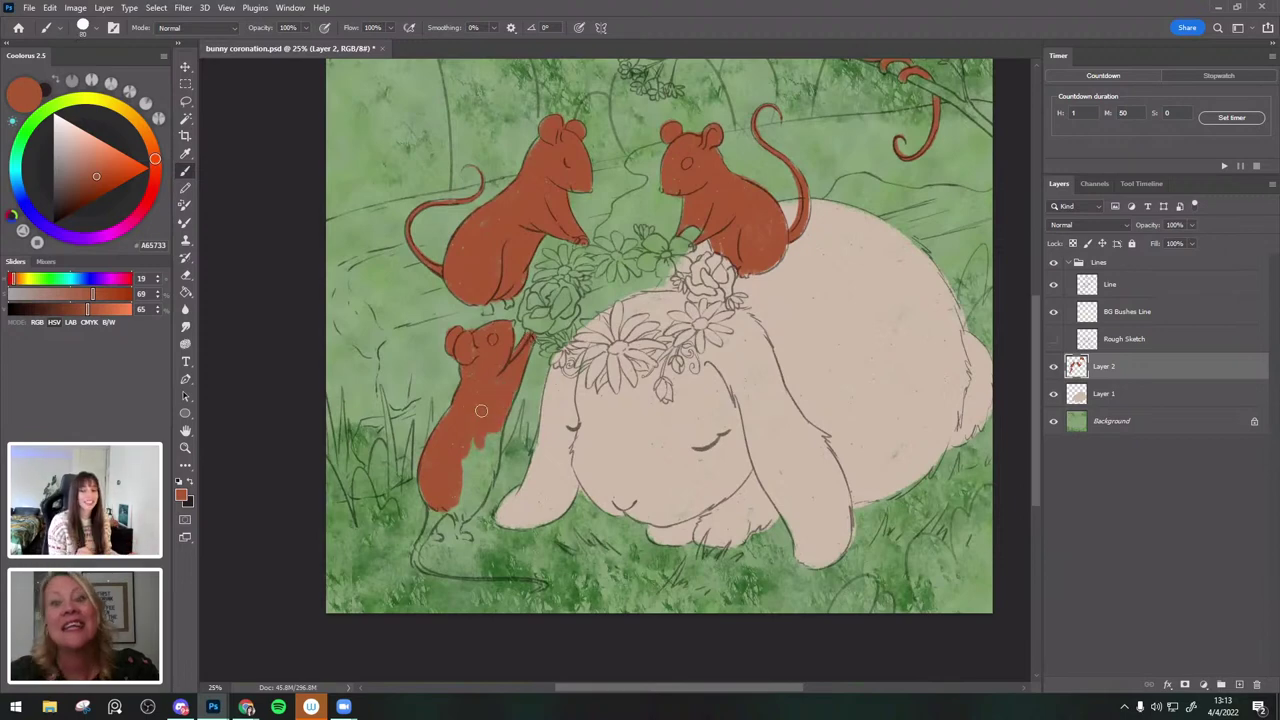
mouse_move(499, 430)
mouse_down()
mouse_move(468, 515)
mouse_move(475, 428)
mouse_move(498, 431)
mouse_up()
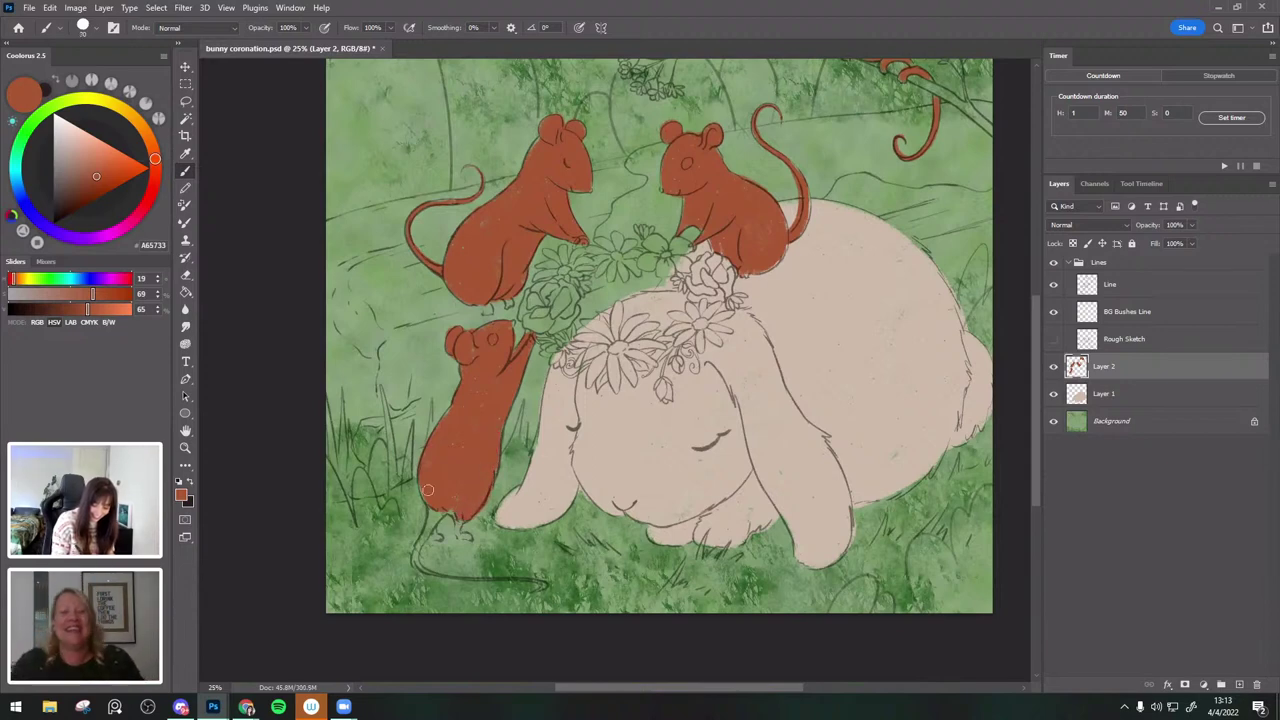
drag(415, 558, 446, 503)
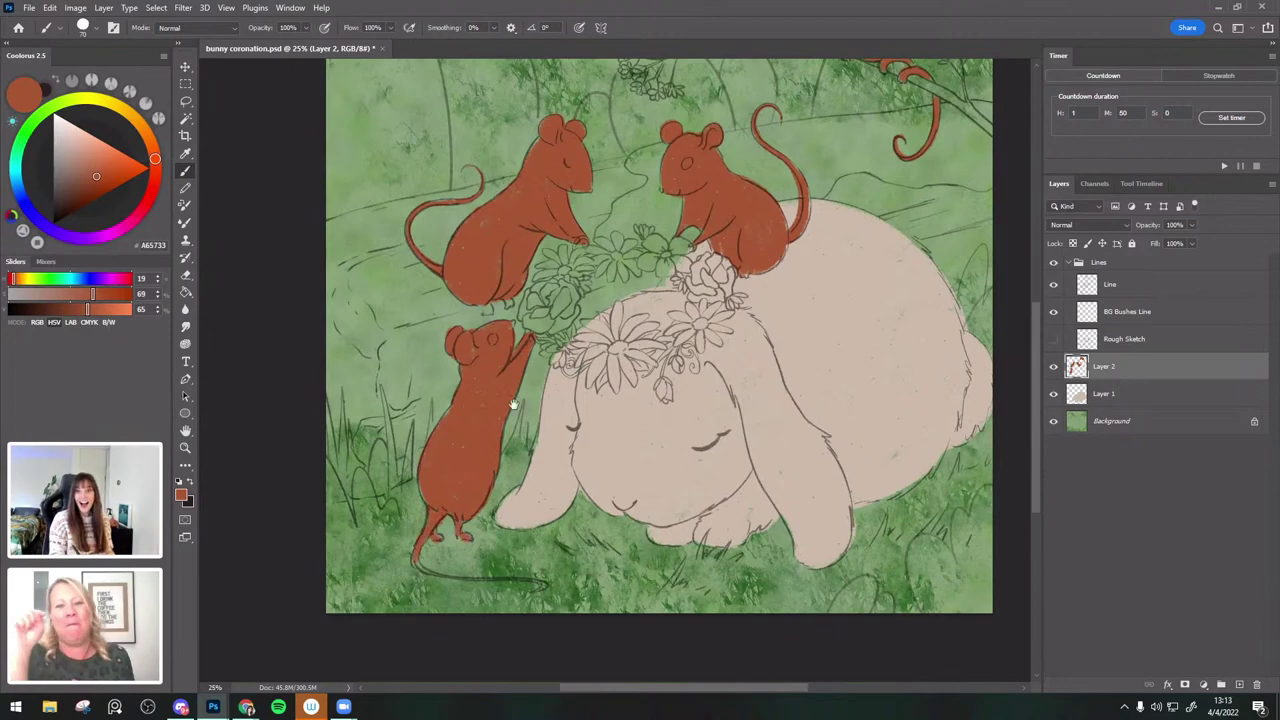
drag(564, 521, 547, 509)
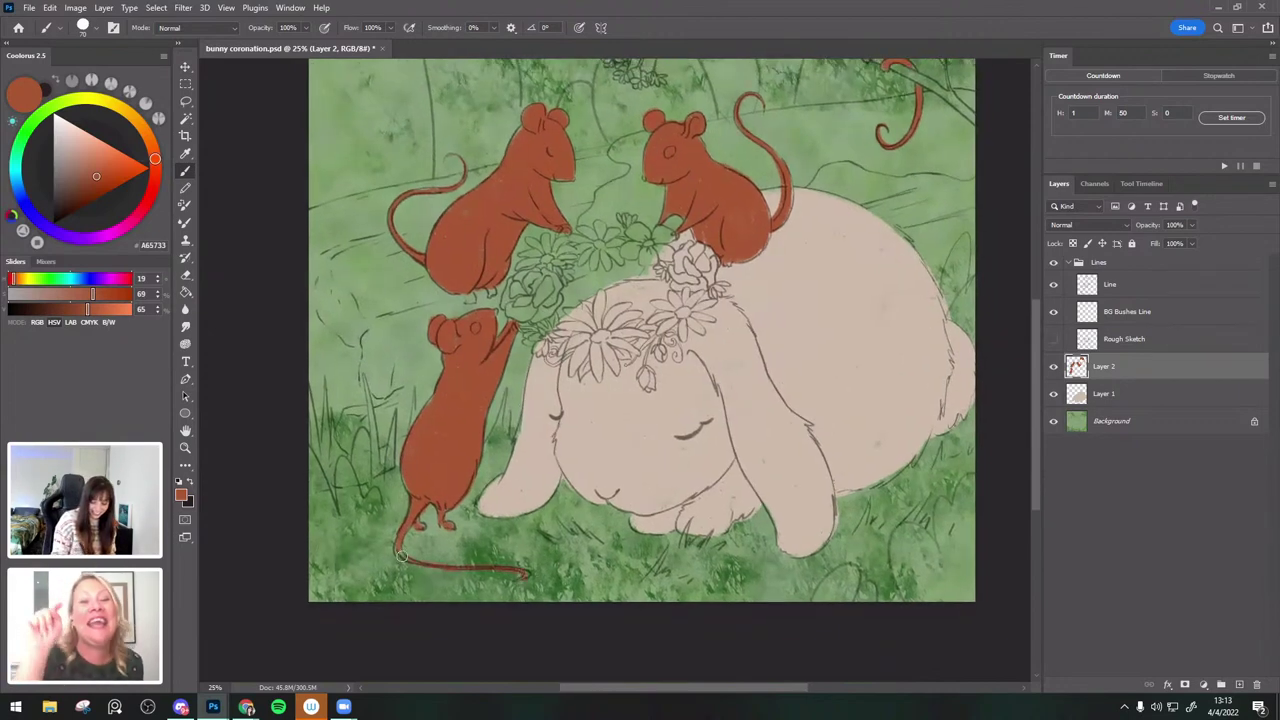
Clean up the edges of the right crown-holding mouse's tail with a small eraser and return to the brush.
drag(644, 556, 582, 692)
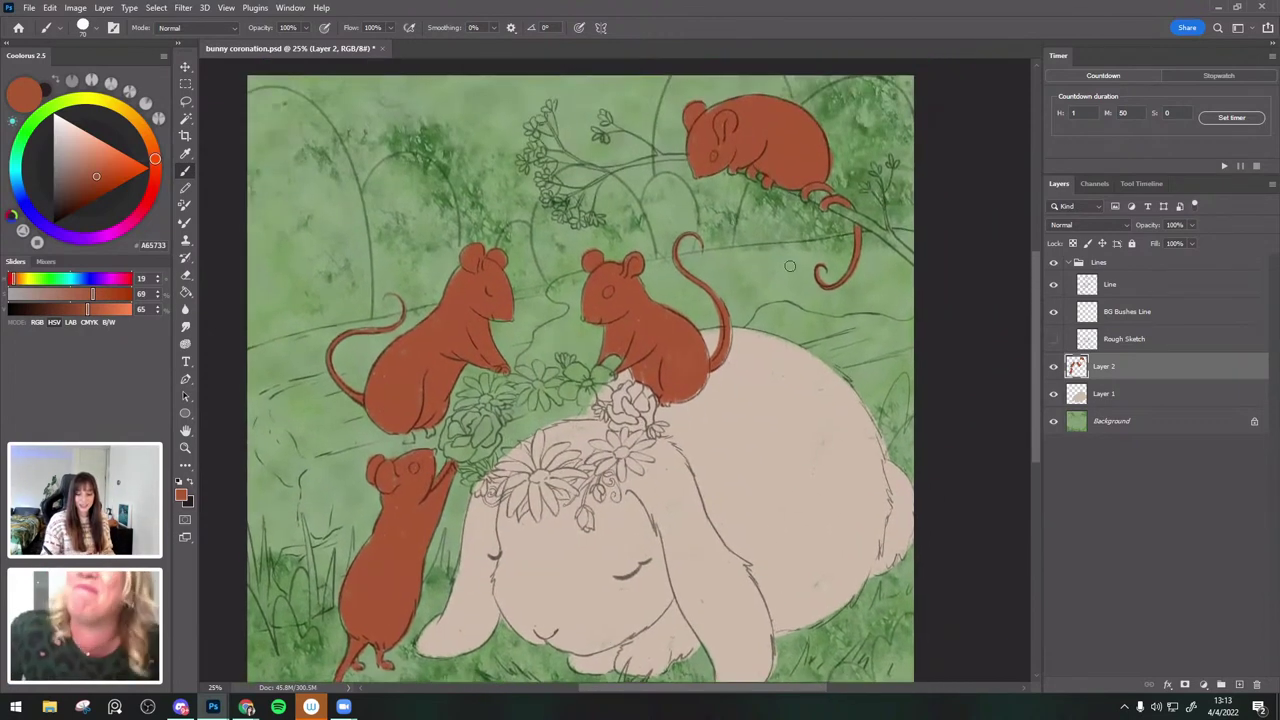
key(e)
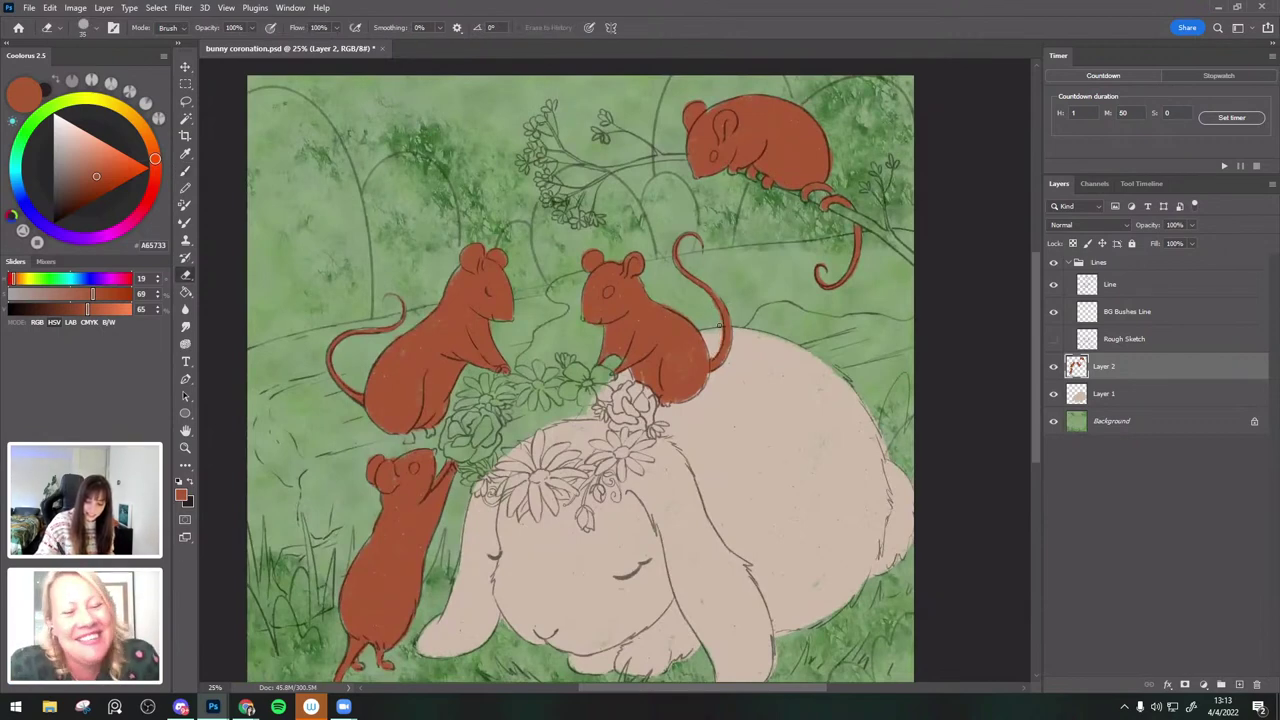
key(b)
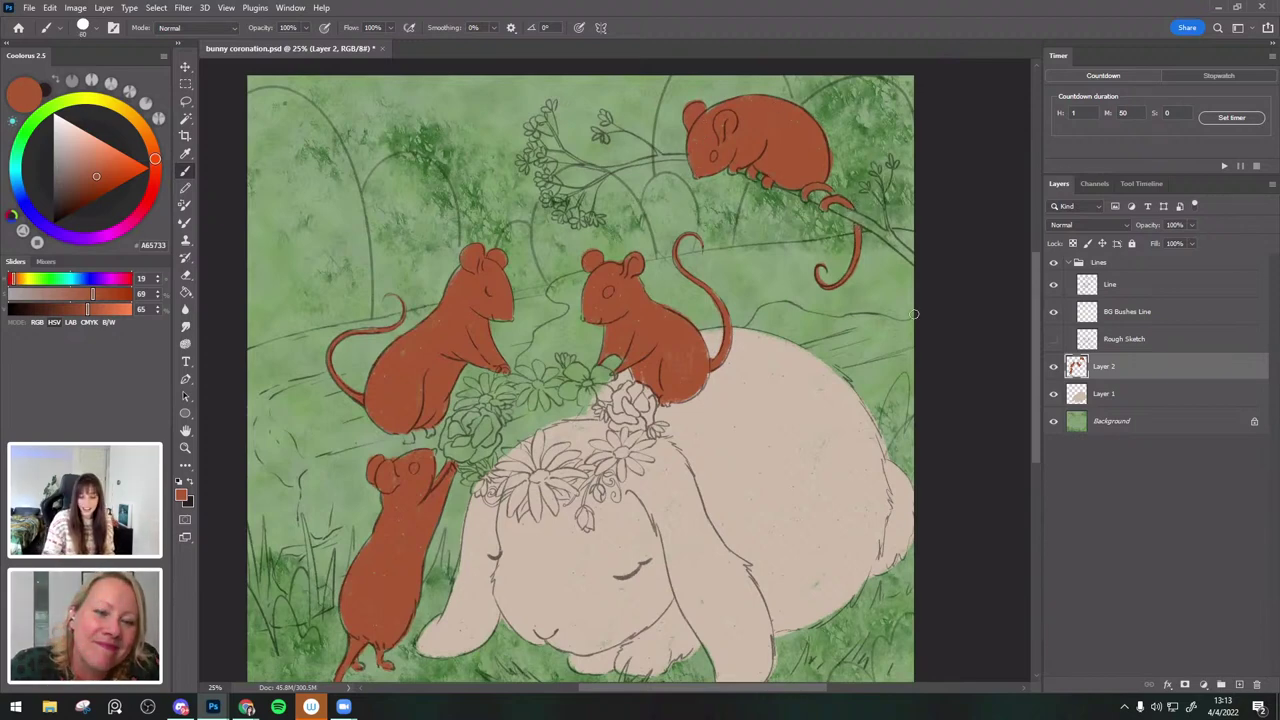
key(ctrl+minus)
key(ctrl+plus)
click(185, 103)
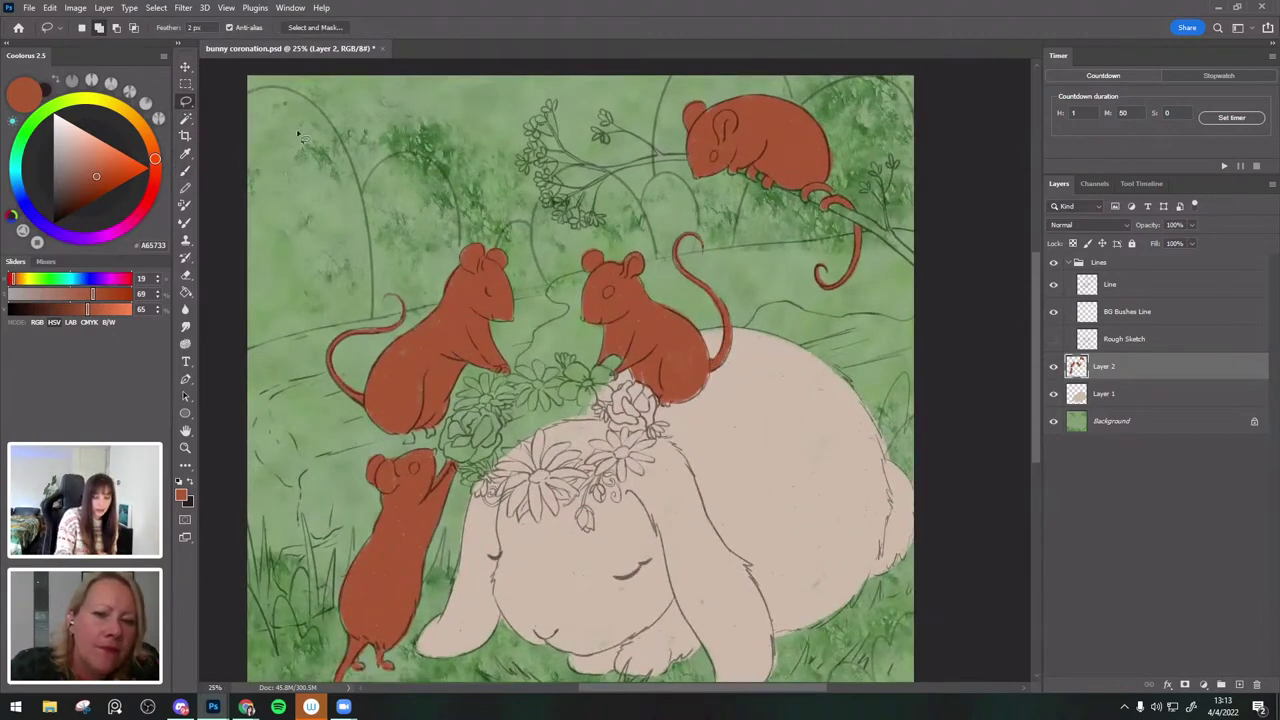
click(184, 171)
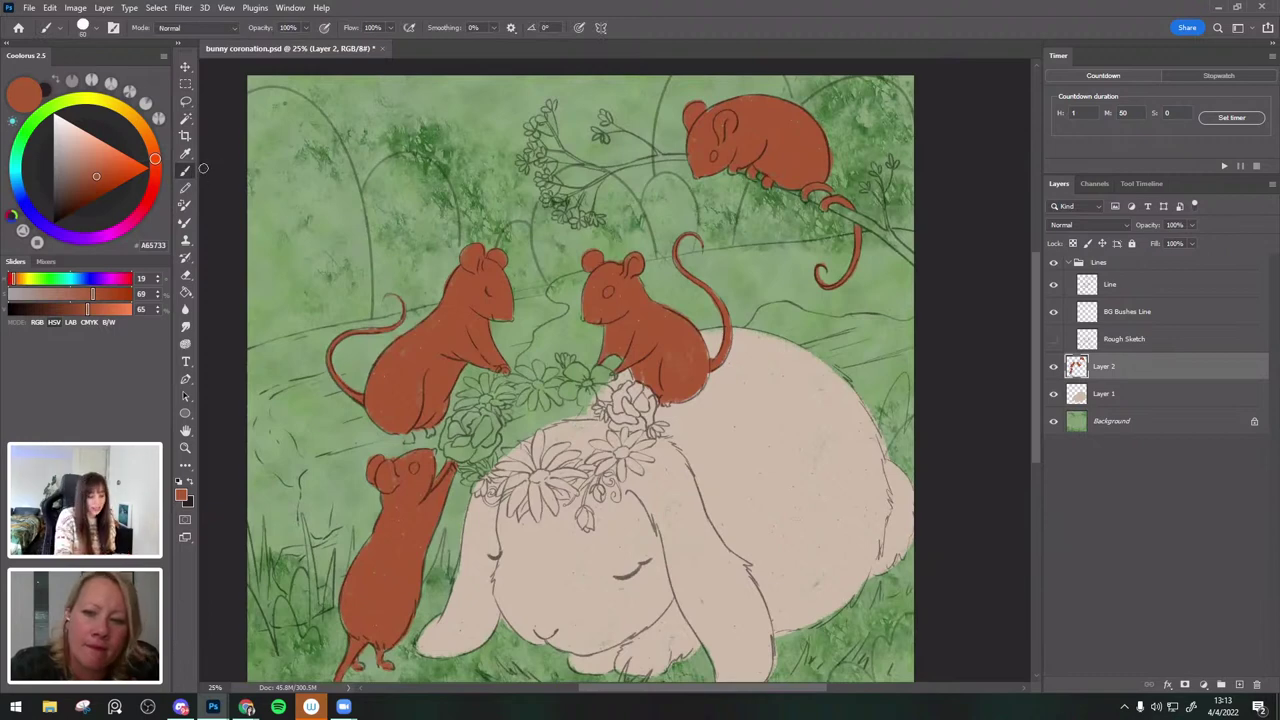
key(r)
click(185, 171)
mouse_move(345, 180)
mouse_down()
mouse_move(300, 280)
mouse_move(425, 210)
mouse_up()
key(ctrl+plus)
drag(302, 226, 498, 160)
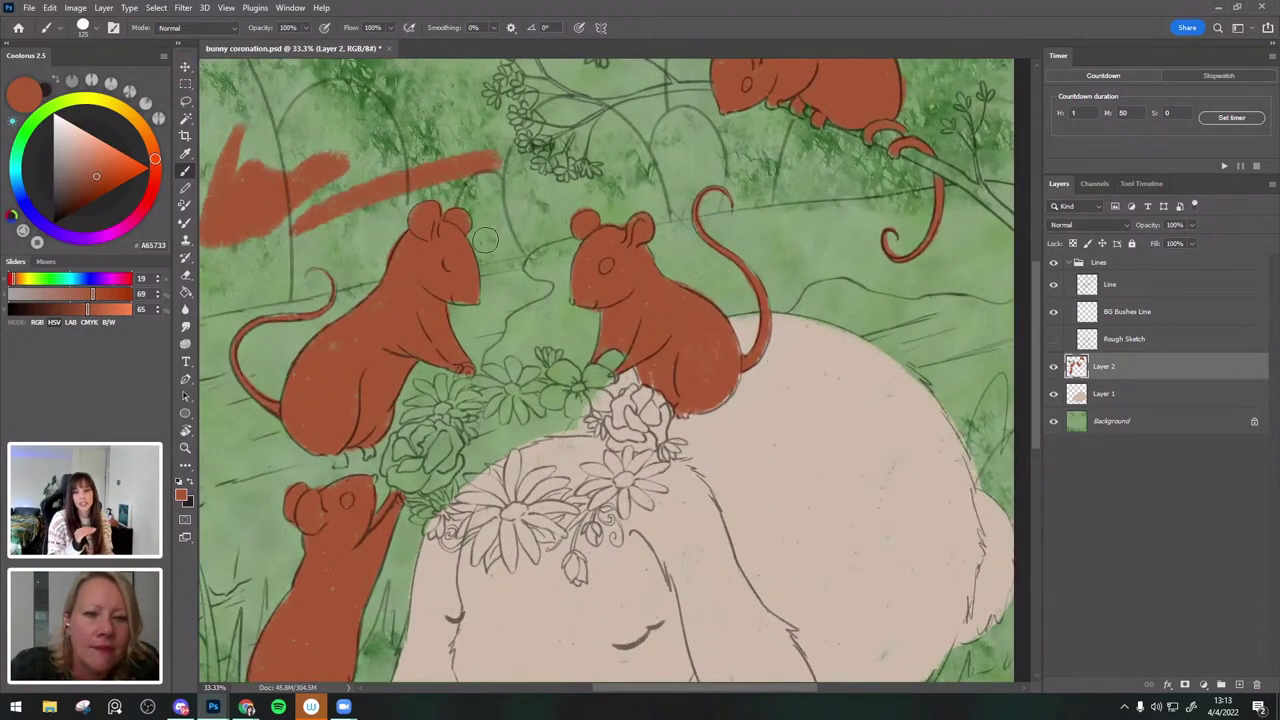
key(ctrl+z)
key(ctrl+z)
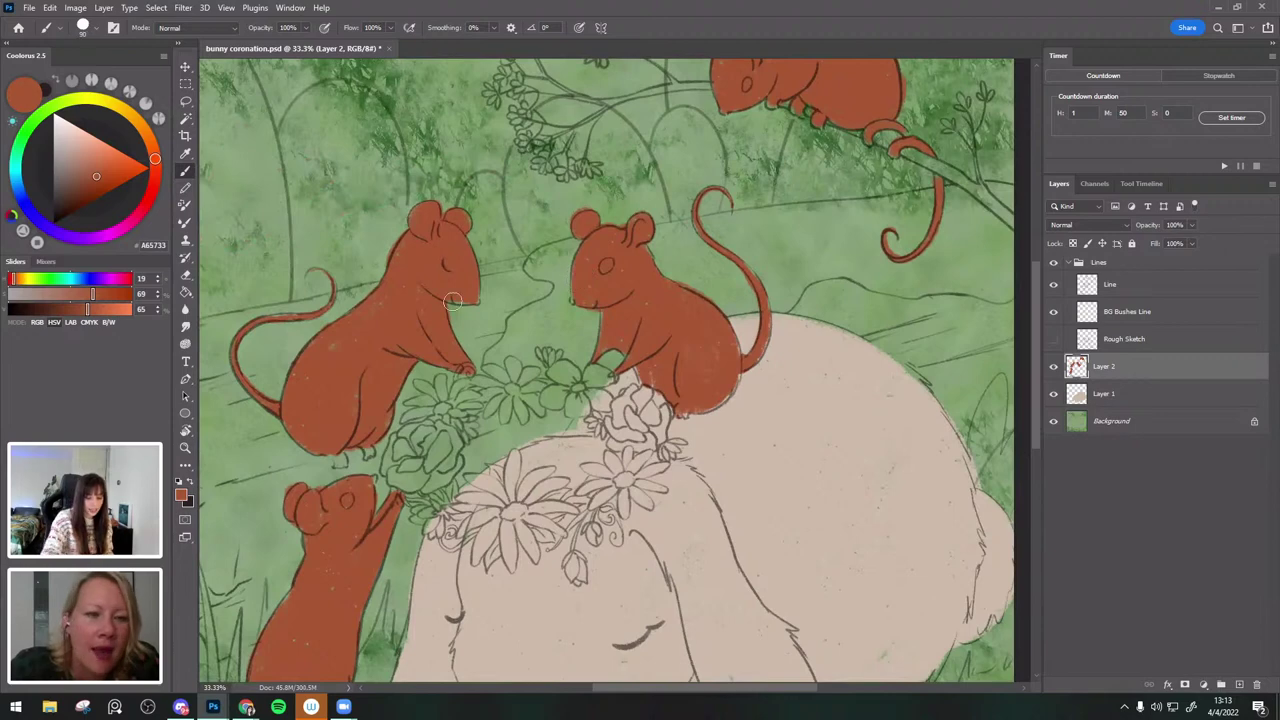
Select the rabbit's colour layer, Layer 1, and lock its transparent pixels.
key(ctrl+minus)
drag(825, 366, 842, 295)
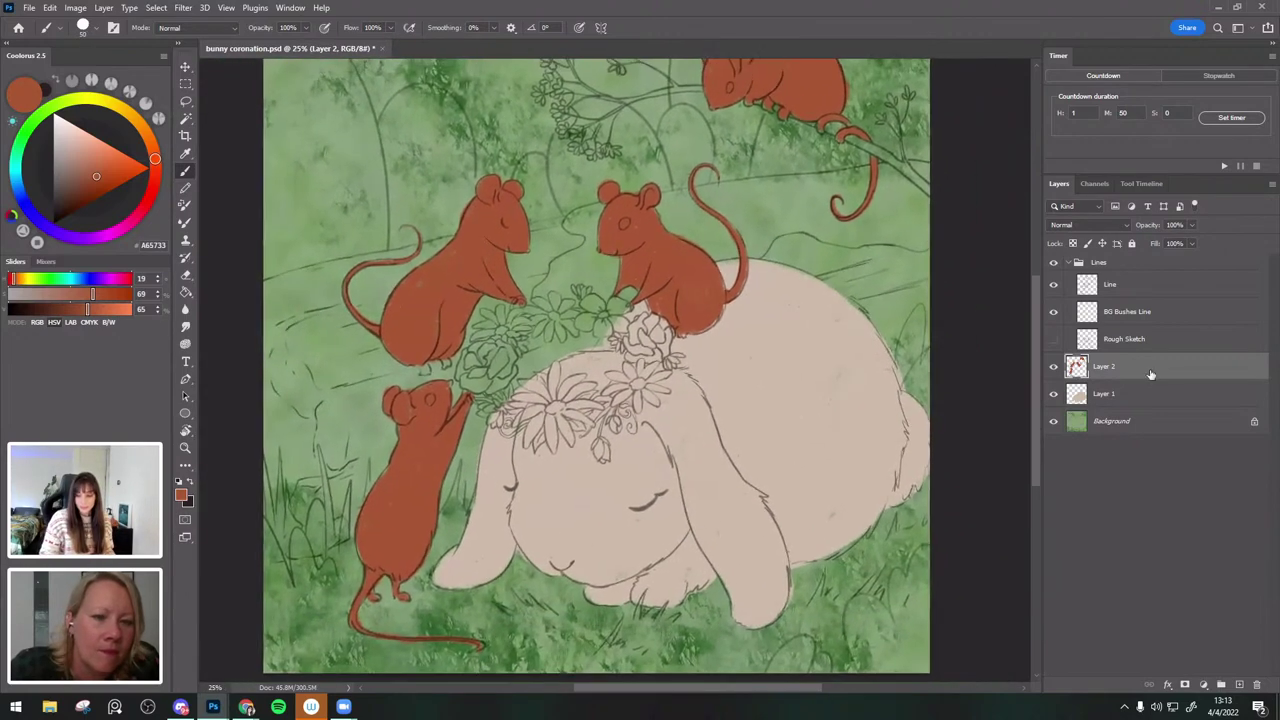
key(ctrl+minus)
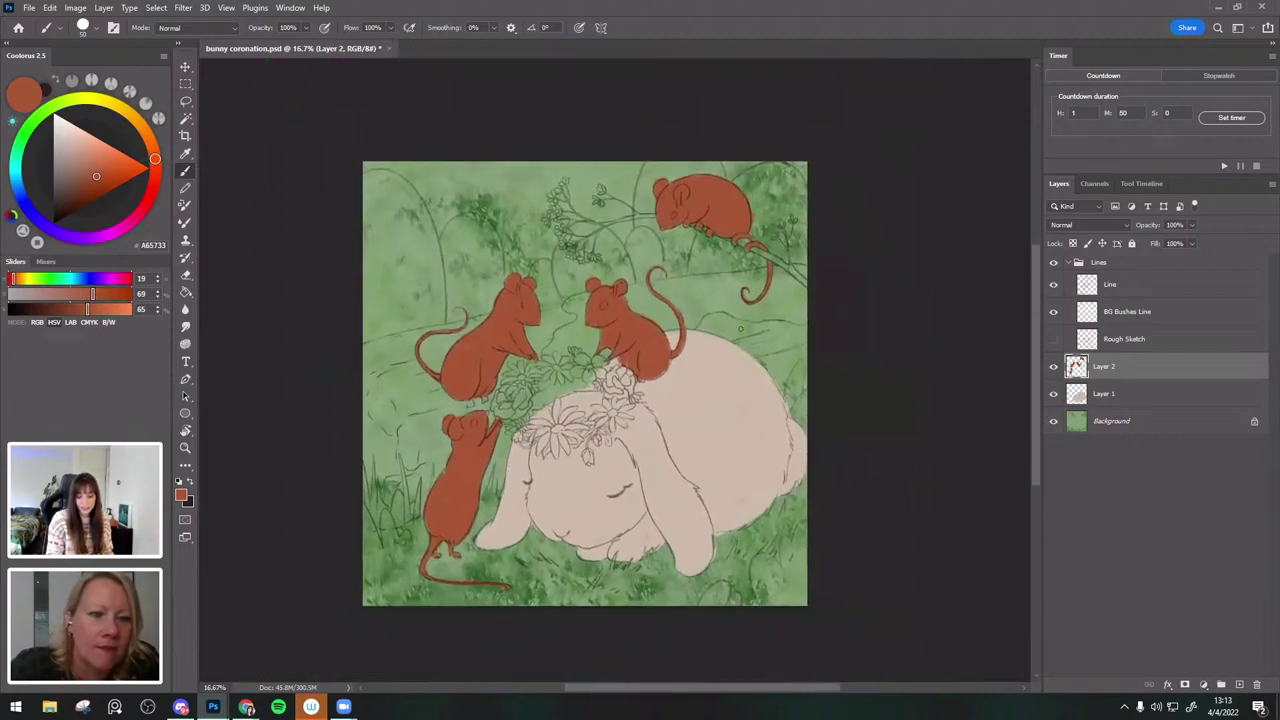
click(1120, 396)
key(ctrl+plus)
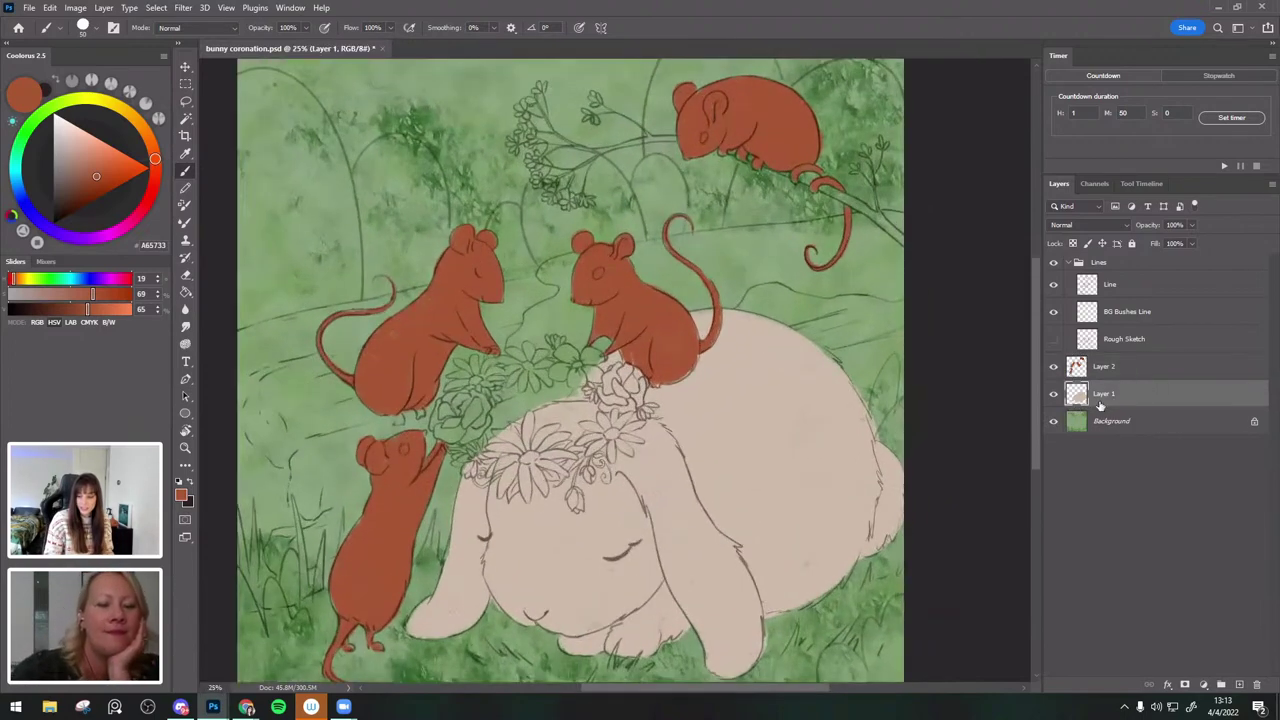
click(1054, 395)
click(1054, 395)
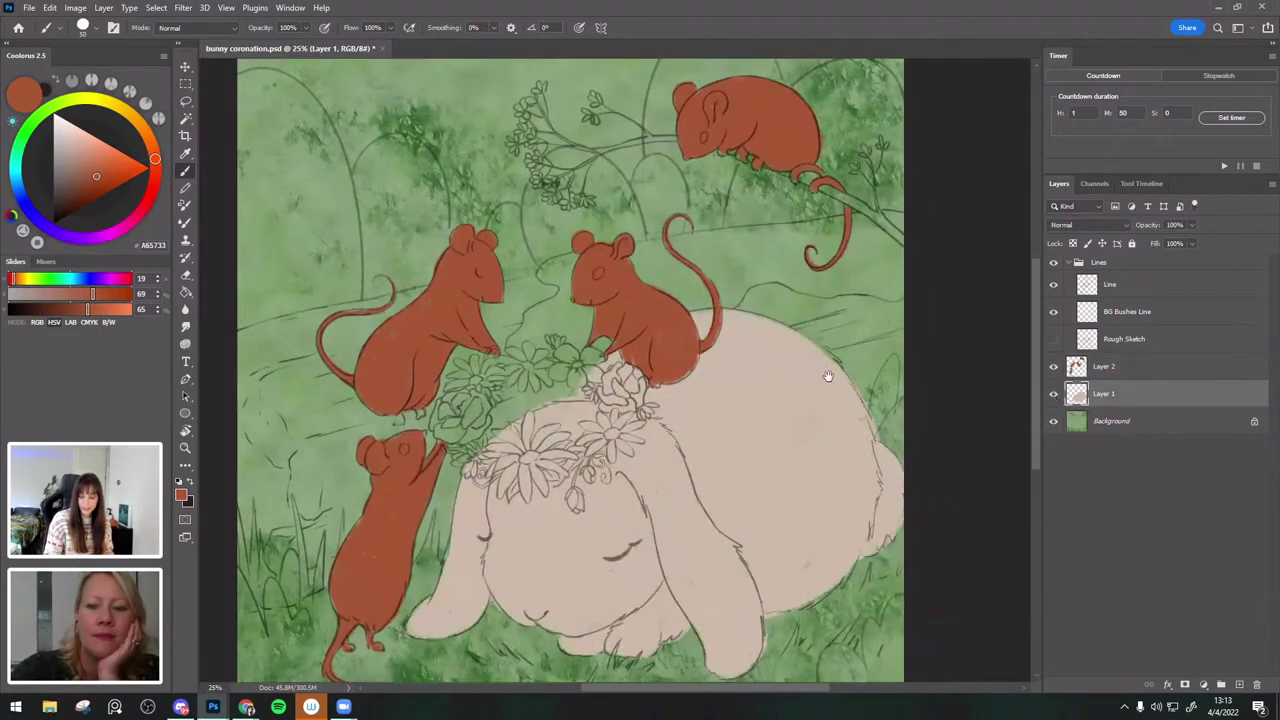
drag(841, 354, 817, 311)
click(1073, 243)
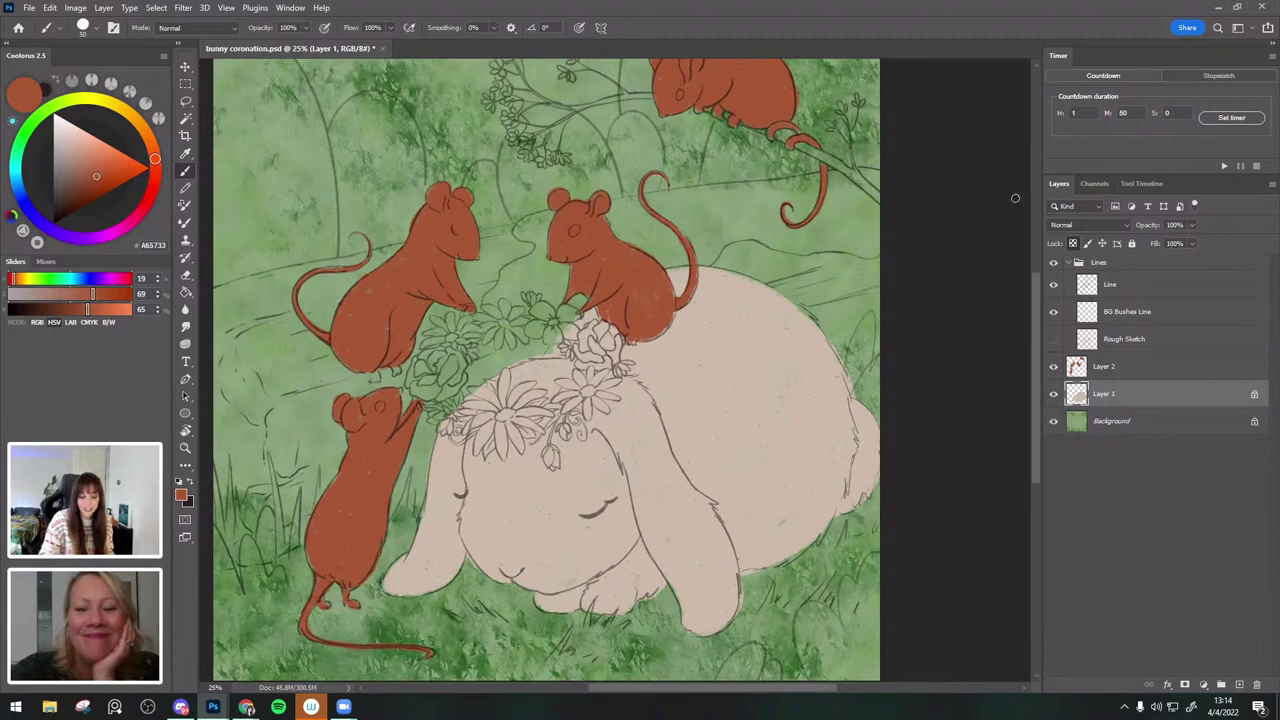
click(110, 178)
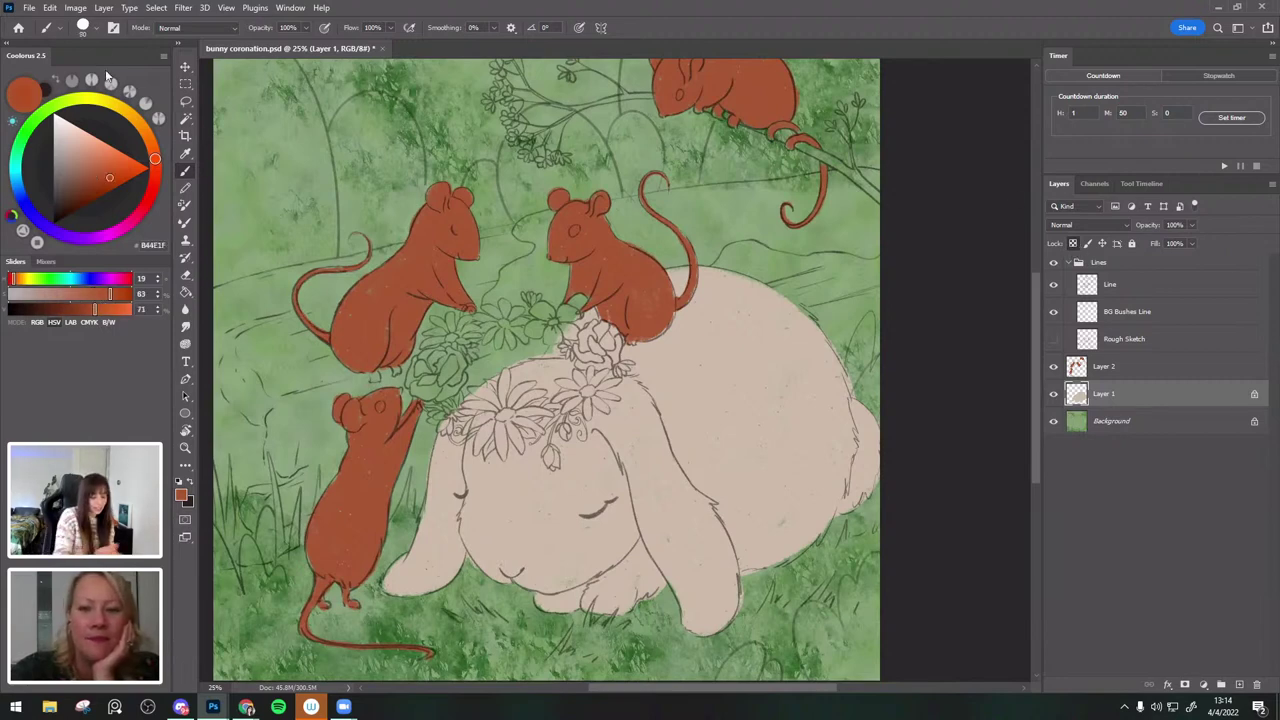
mouse_move(544, 594)
mouse_down()
mouse_move(750, 295)
mouse_move(750, 600)
mouse_move(560, 600)
mouse_move(690, 320)
mouse_up()
key(ctrl+z)
mouse_move(790, 303)
mouse_down()
mouse_move(910, 377)
mouse_move(909, 473)
mouse_up()
key(ctrl+z)
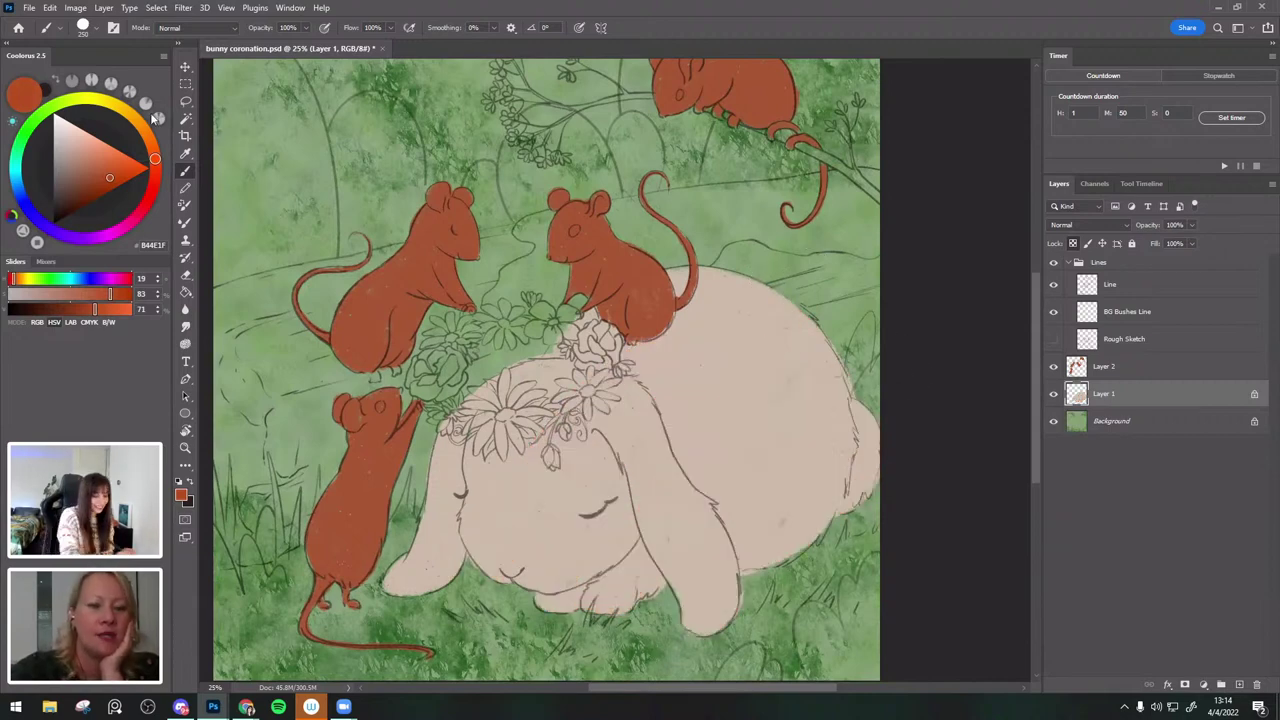
Choose the Pastel Texture Shader brush for shading the rabbit.
click(83, 32)
drag(194, 187, 195, 219)
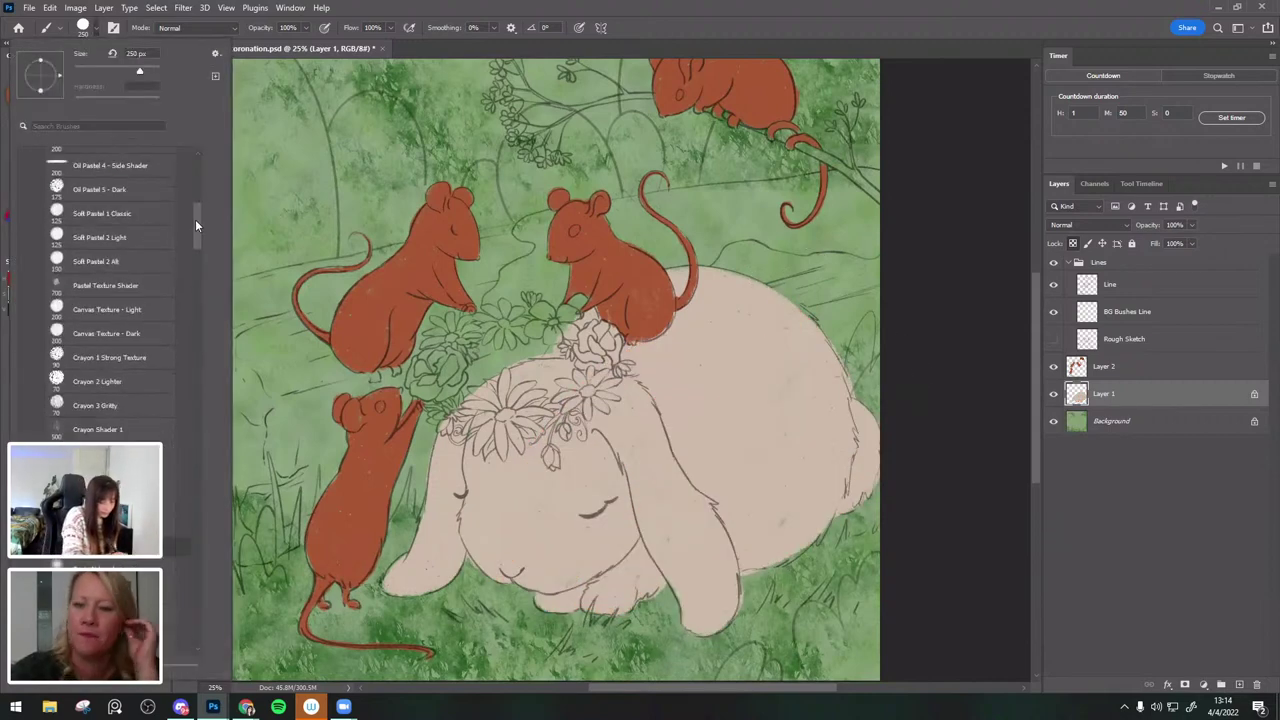
double_click(147, 287)
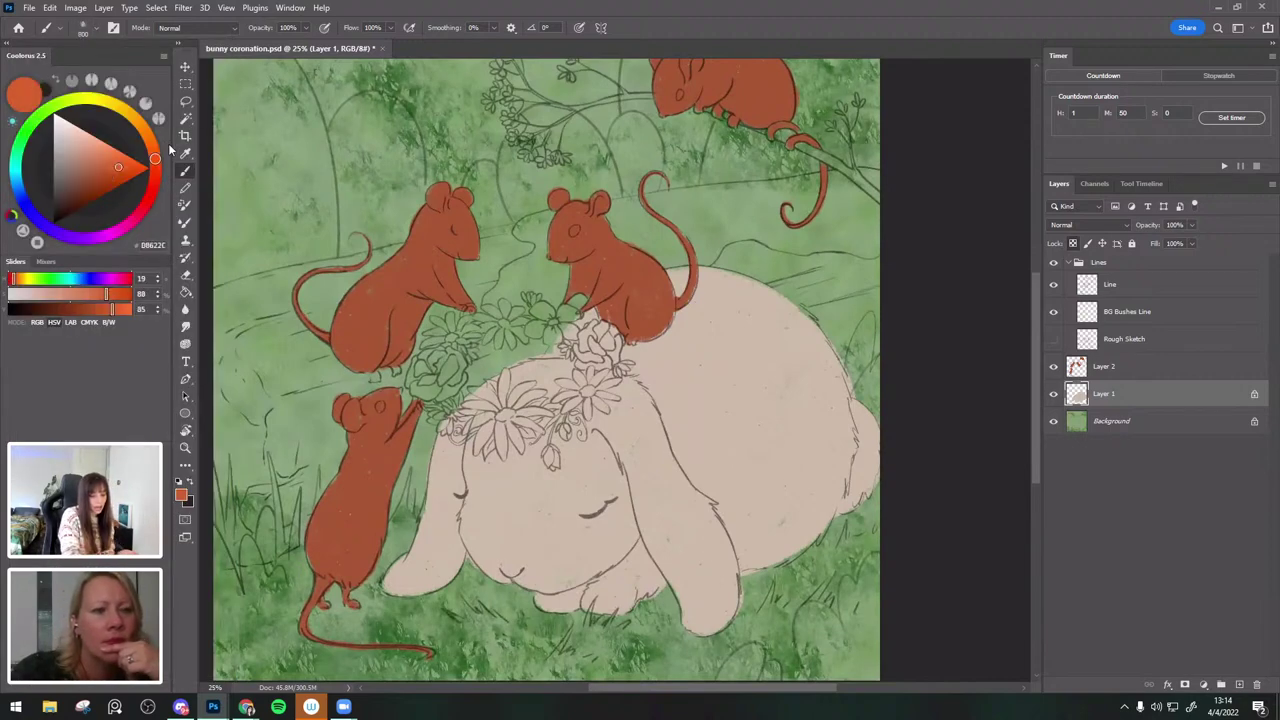
key(bracketright)
mouse_move(728, 274)
mouse_down()
mouse_move(847, 375)
mouse_move(828, 280)
mouse_up()
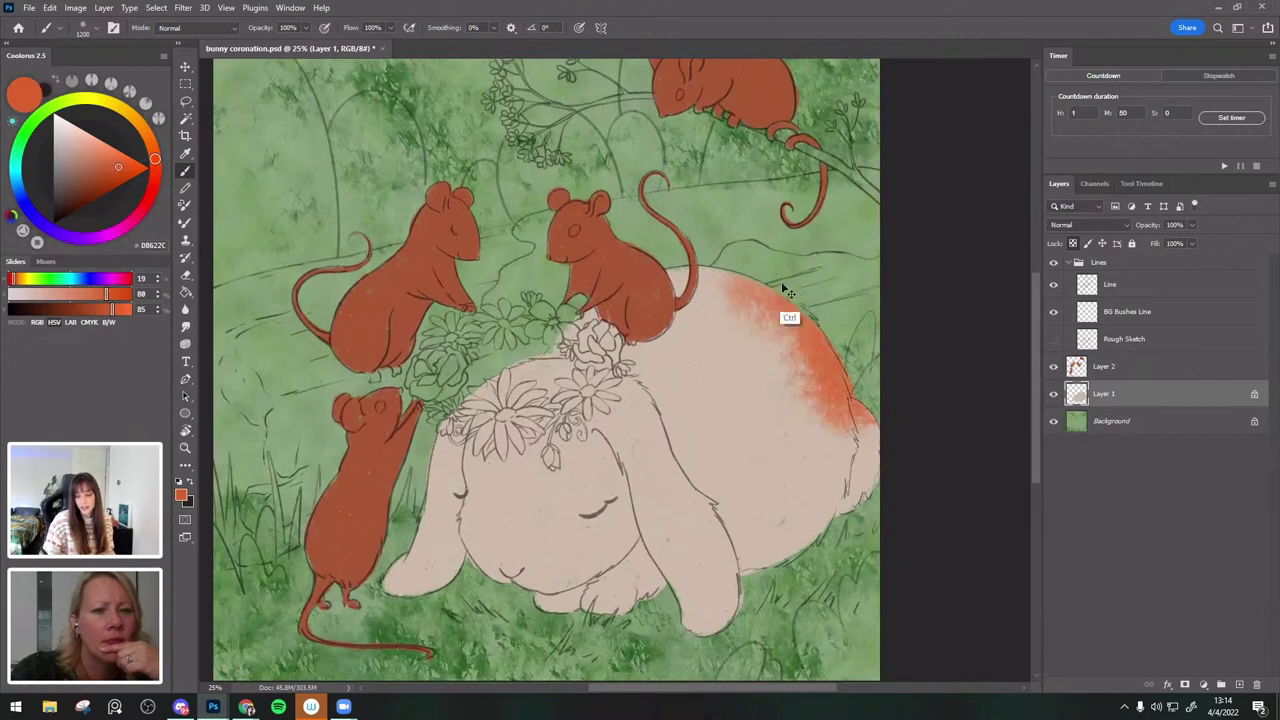
key(ctrl+z)
mouse_move(735, 275)
mouse_down()
mouse_move(780, 285)
mouse_move(850, 360)
mouse_move(860, 440)
mouse_up()
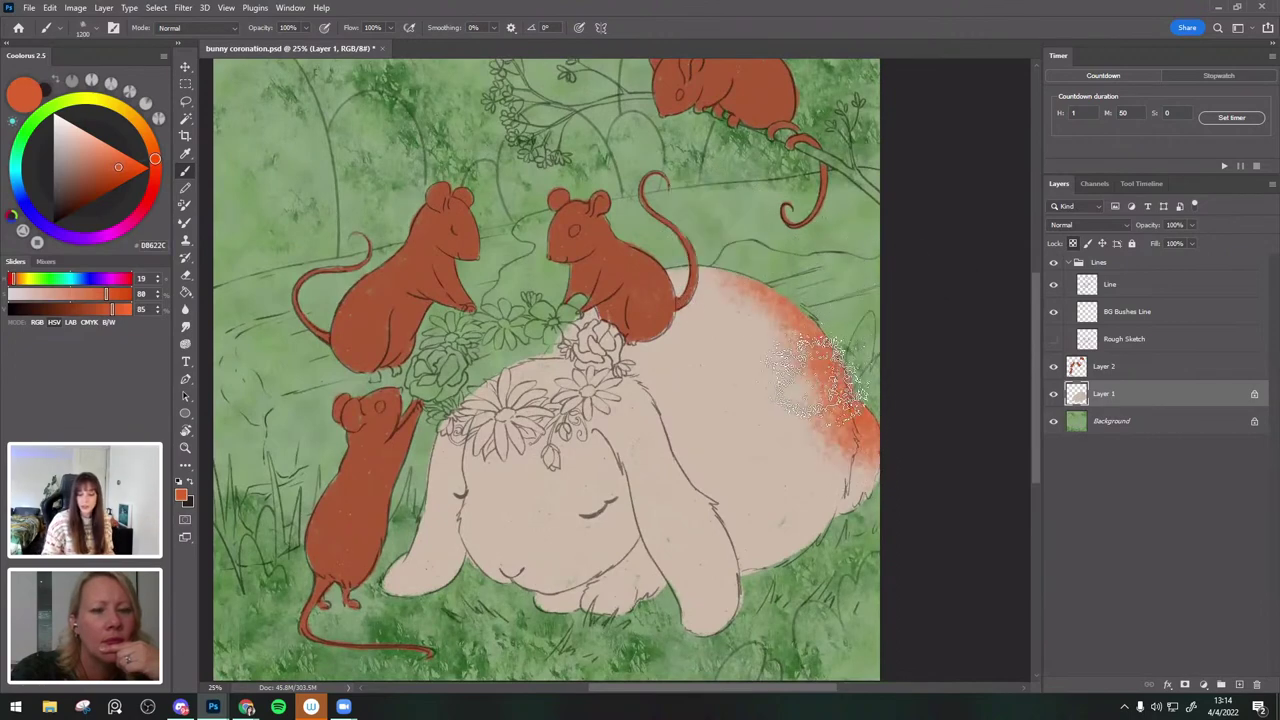
drag(845, 308, 838, 383)
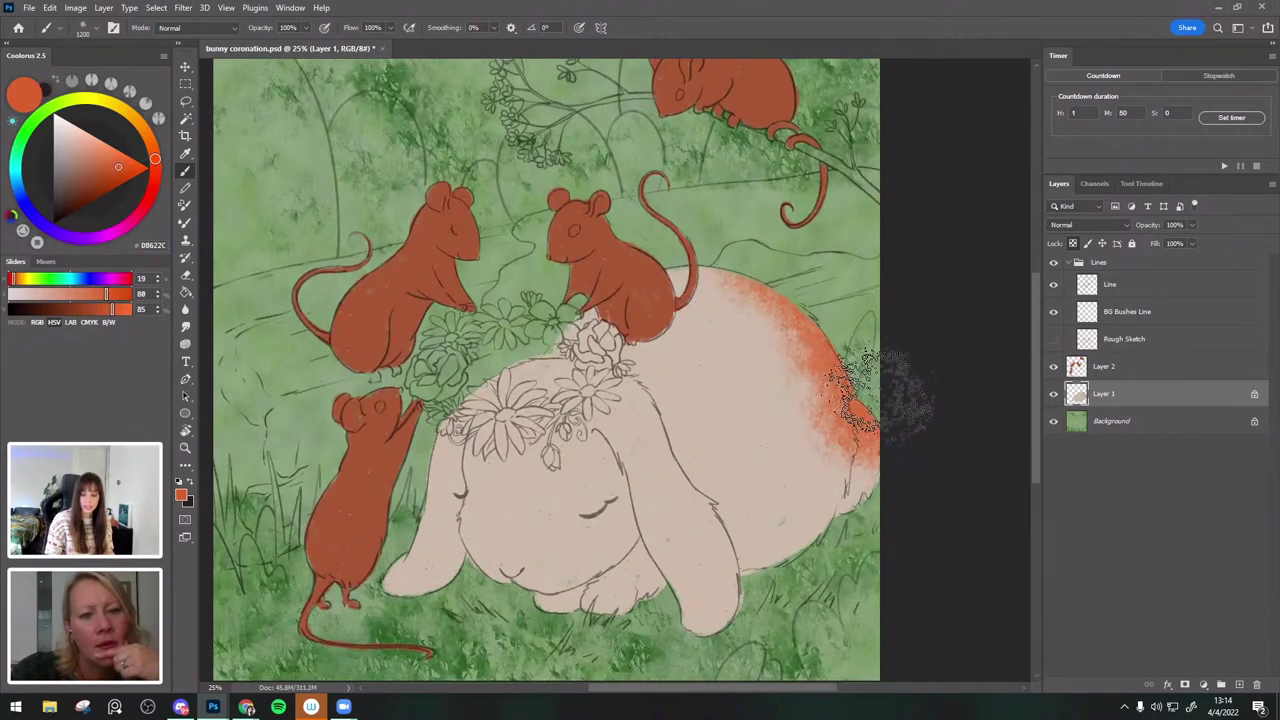
mouse_move(806, 326)
mouse_down()
mouse_move(830, 401)
mouse_move(858, 416)
mouse_up()
key(ctrl+z)
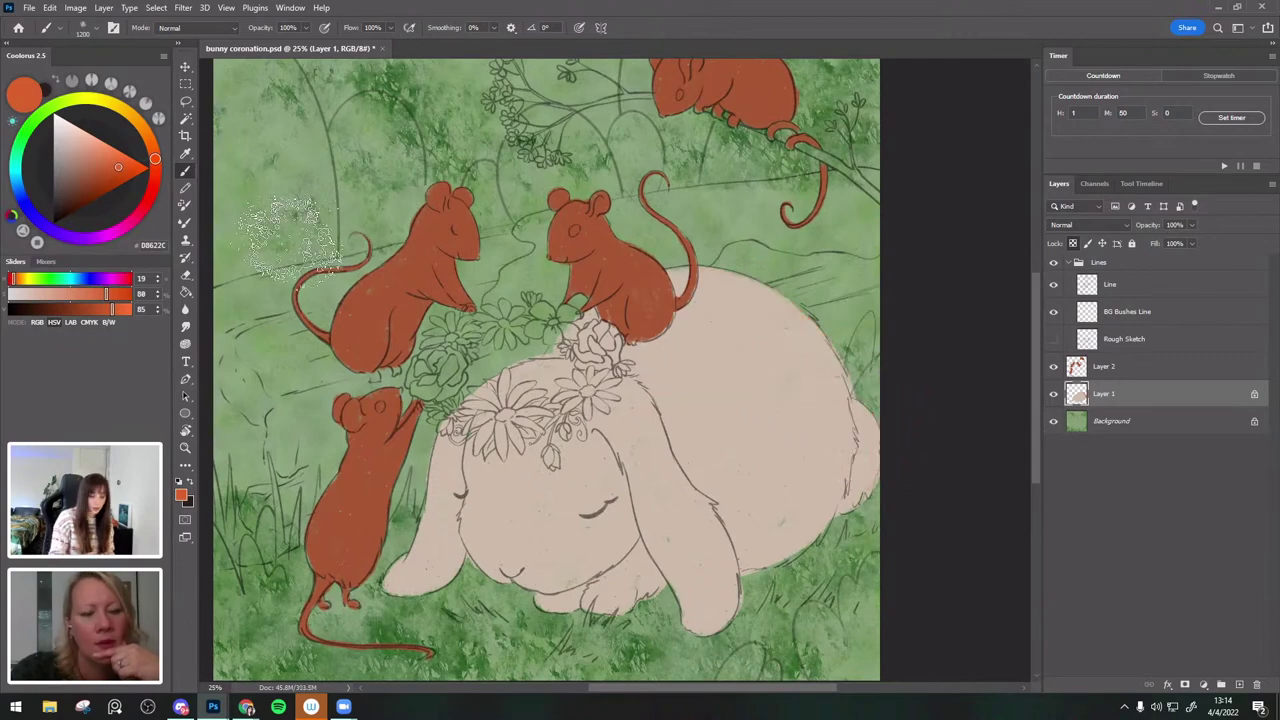
Shade the rabbit's body with large, soft strokes of a warmer, darker beige based on its fur colour.
alt+click(737, 385)
drag(148, 136, 150, 140)
click(76, 154)
drag(690, 470, 740, 450)
key(bracketright)
key(bracketright)
mouse_move(815, 522)
mouse_down()
mouse_move(768, 443)
mouse_move(813, 313)
mouse_move(773, 293)
mouse_move(878, 458)
mouse_move(703, 528)
mouse_move(648, 513)
mouse_move(558, 583)
mouse_move(613, 558)
mouse_move(653, 503)
mouse_move(588, 423)
mouse_move(413, 533)
mouse_move(472, 384)
mouse_up()
key(bracketright)
alt+click(691, 396)
mouse_move(732, 463)
mouse_down()
mouse_move(799, 344)
mouse_move(725, 509)
mouse_move(697, 409)
mouse_move(837, 434)
mouse_move(764, 358)
mouse_up()
alt+click(748, 410)
mouse_move(734, 459)
mouse_down()
mouse_move(780, 437)
mouse_move(766, 326)
mouse_up()
Paint soft pink blush on both of the rabbit's cheeks with a smaller brush.
alt+click(512, 500)
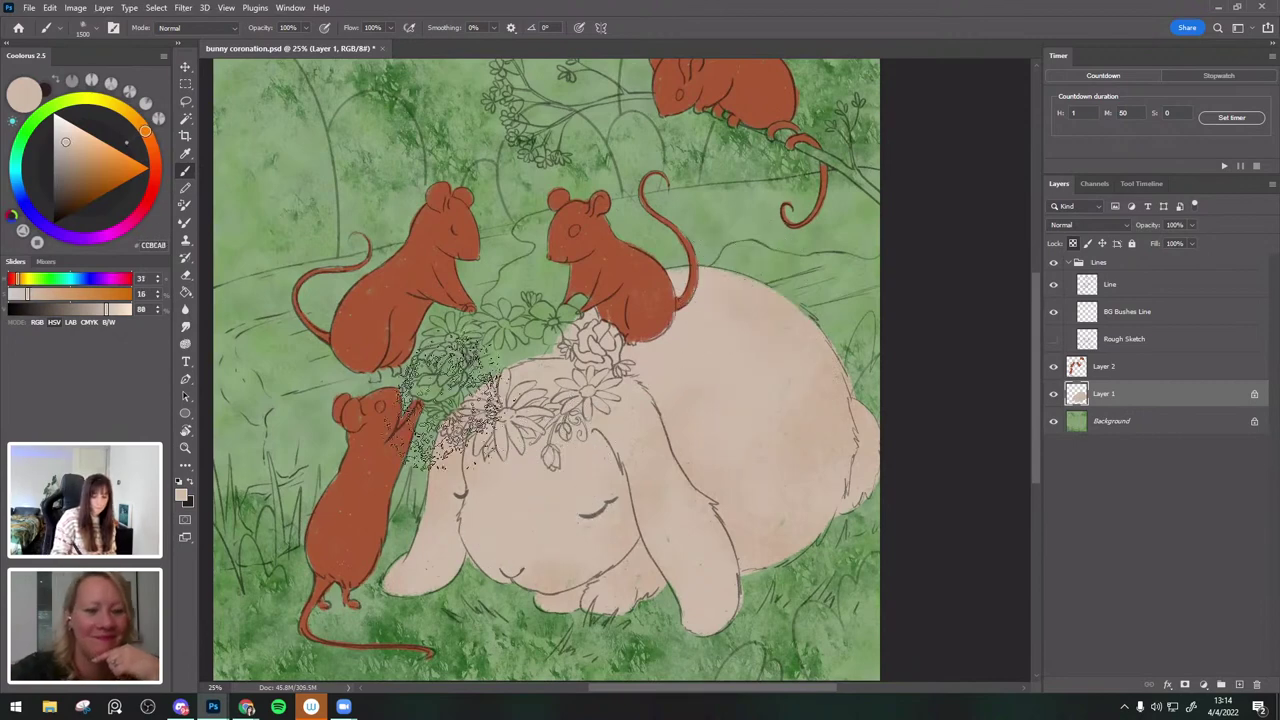
click(84, 141)
click(81, 147)
key(bracketleft)
key(bracketleft)
key(bracketleft)
key(bracketleft)
key(bracketleft)
mouse_move(568, 540)
mouse_down()
mouse_move(606, 532)
mouse_move(480, 515)
mouse_move(507, 556)
mouse_up()
key(ctrl+z)
key(bracketleft)
key(bracketleft)
key(bracketleft)
key(bracketright)
alt+click(497, 549)
alt+click(465, 519)
drag(616, 545, 592, 535)
alt+click(612, 504)
alt+click(590, 546)
Add stronger pink to the rabbit's ear tips, rump and the top of its head near the flowers.
click(87, 147)
key(bracketright)
mouse_move(717, 565)
mouse_down()
mouse_move(684, 660)
mouse_move(720, 640)
mouse_up()
key(bracketright)
key(bracketright)
key(bracketright)
key(bracketright)
key(bracketright)
drag(845, 385, 828, 500)
drag(400, 598, 409, 600)
drag(443, 473, 525, 352)
key(bracketleft)
key(bracketleft)
drag(842, 400, 818, 534)
alt+click(726, 333)
click(60, 130)
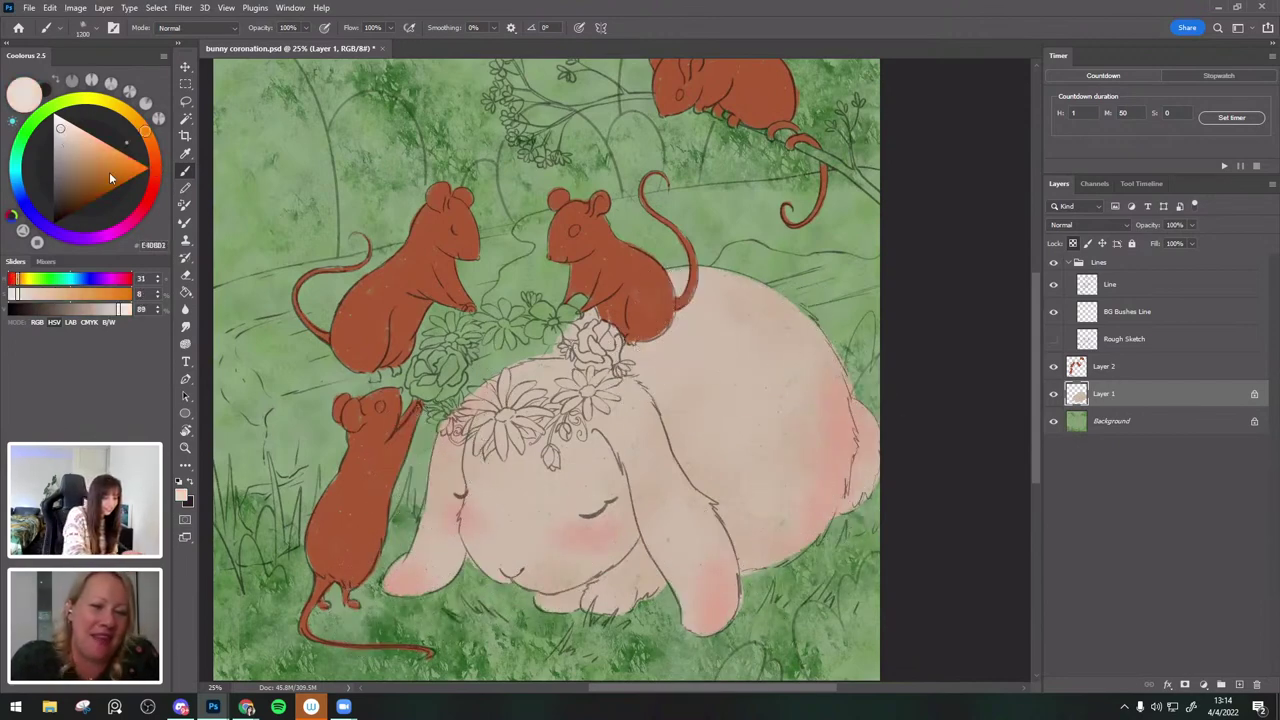
click(15, 171)
key(bracketright)
key(bracketright)
key(bracketright)
key(bracketleft)
click(66, 136)
drag(592, 332, 609, 362)
key(ctrl+z)
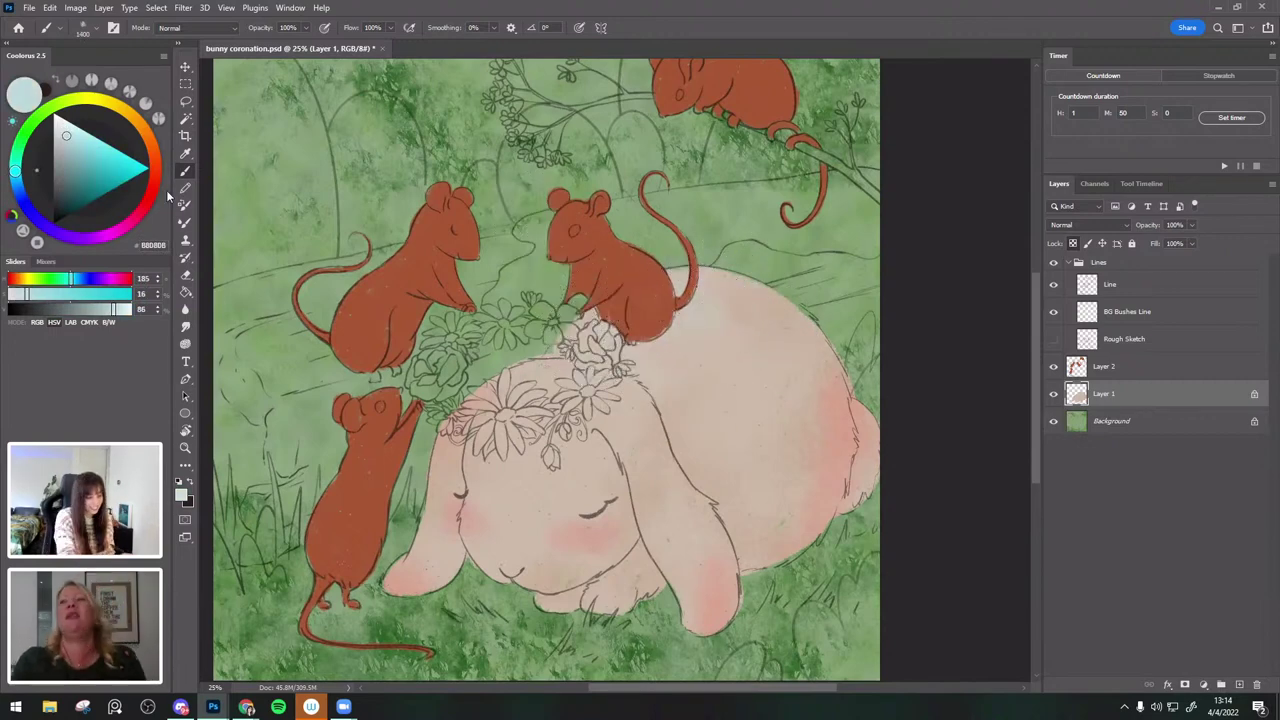
Brighten the rabbit's upper back with a lighter off-white highlight and blend it using sampled fur tones.
alt+click(711, 340)
click(59, 125)
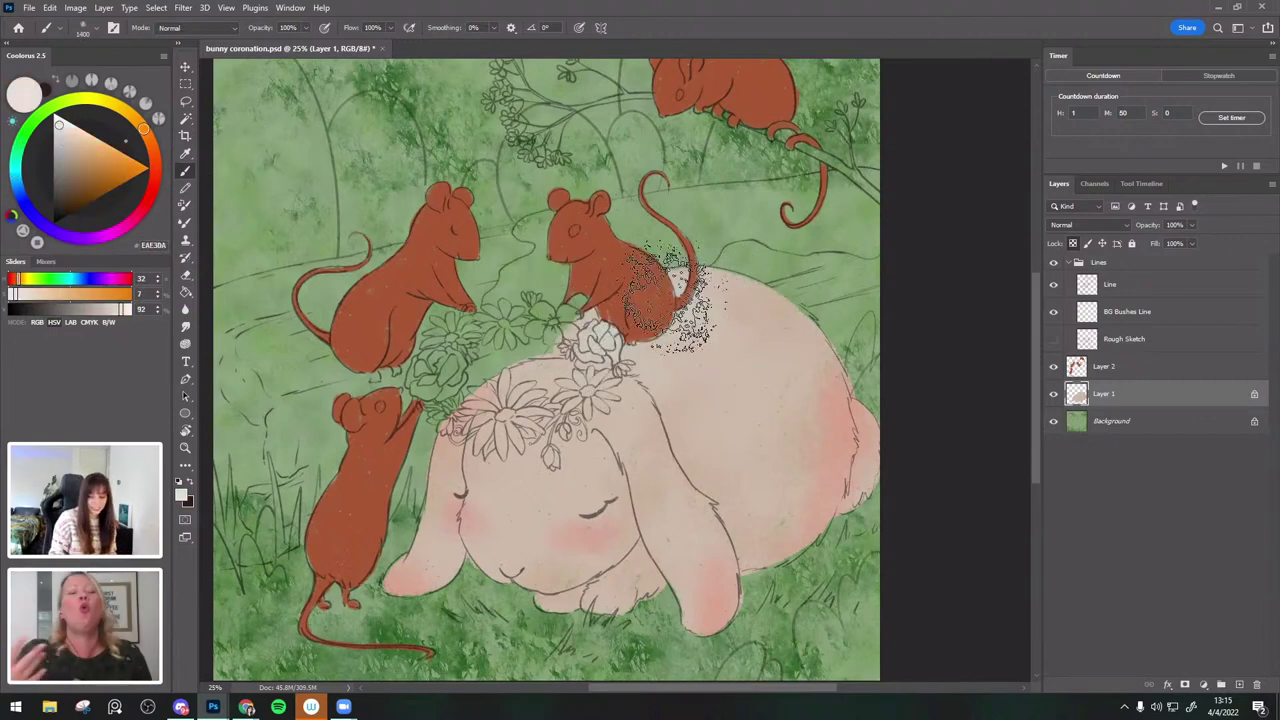
drag(650, 336, 674, 350)
alt+click(711, 303)
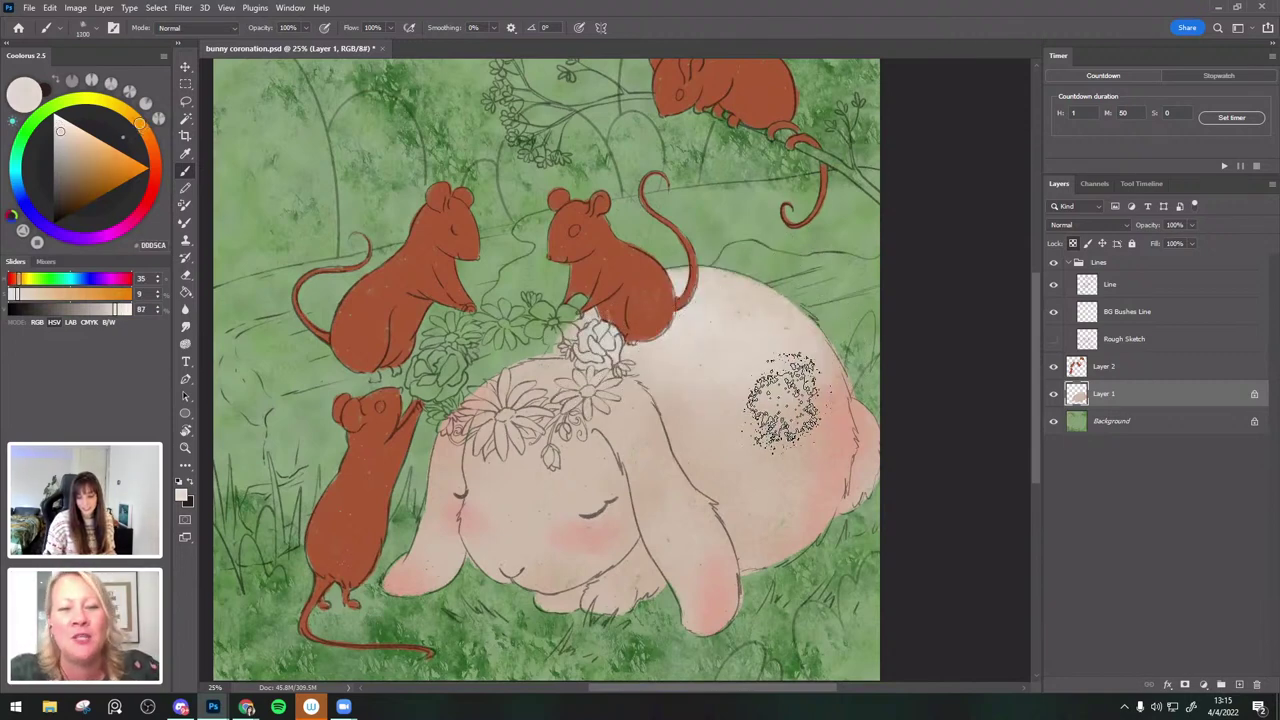
alt+click(735, 390)
drag(720, 397, 747, 327)
Add light highlights to the top of the rabbit's head and ear with a smaller brush, using sampled back tones.
key([)
key([)
key([)
key([)
alt+click(730, 309)
key([)
drag(614, 397, 620, 409)
alt+click(711, 308)
drag(570, 376, 580, 405)
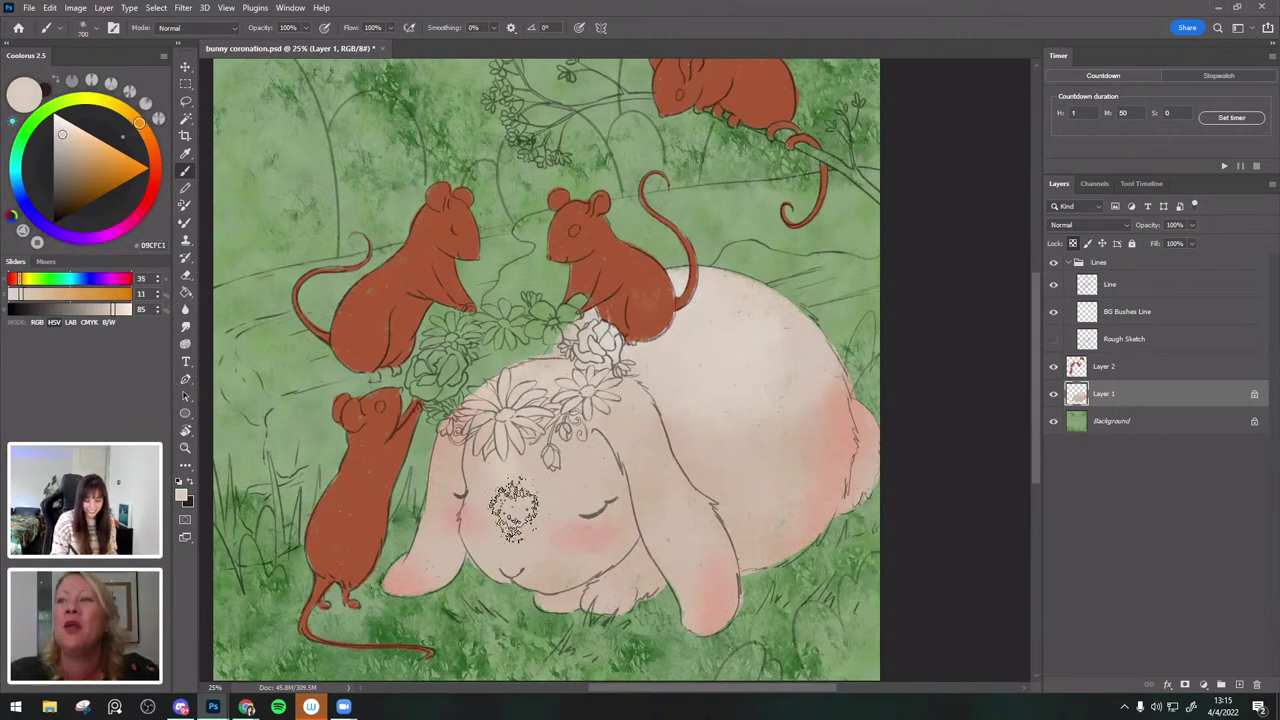
Highlight the rabbit's muzzle, hanging ear and front paws with off-white, varying the brush size.
key([)
key([)
key([)
key([)
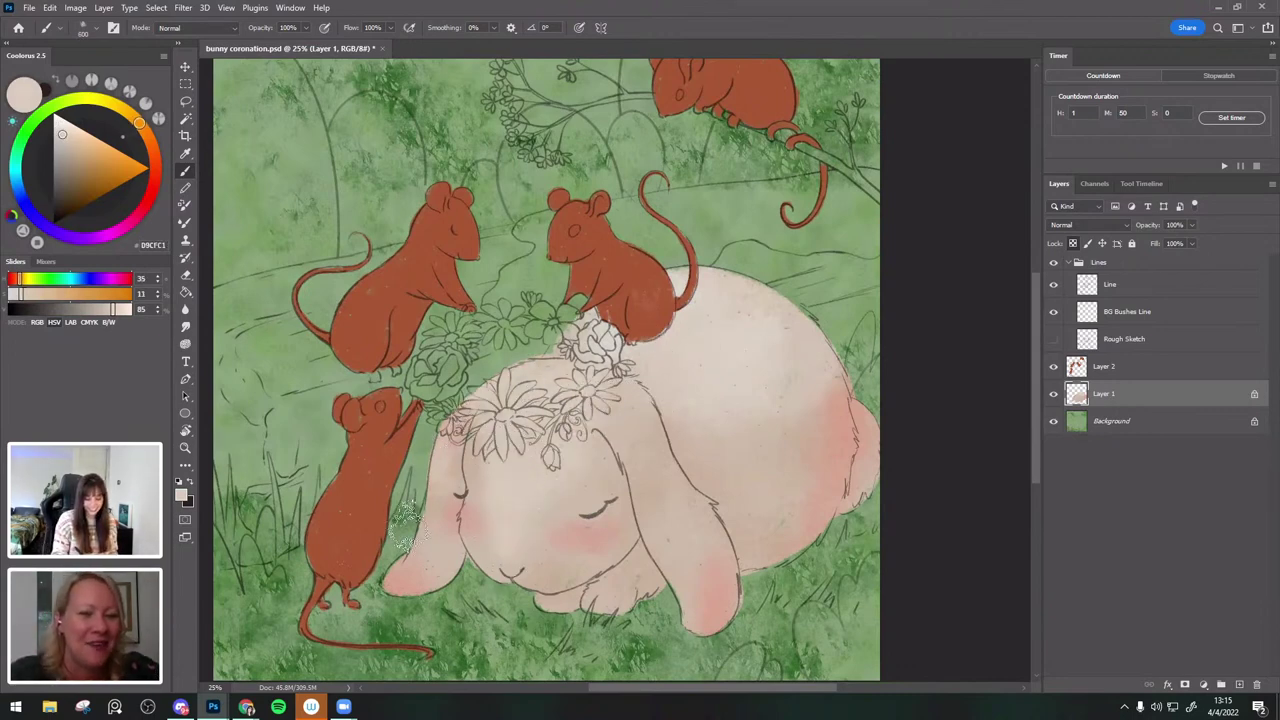
key(bracketright)
key(bracketright)
key(bracketright)
key(bracketright)
key(bracketright)
key(bracketright)
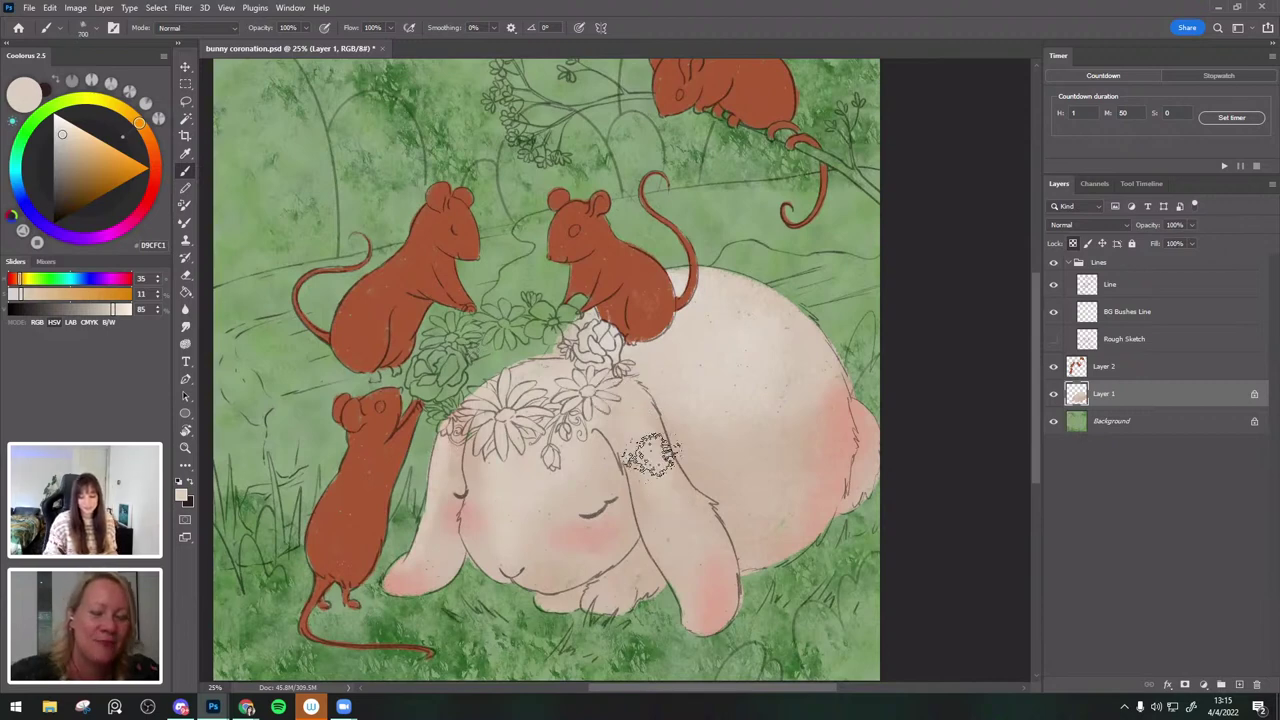
key(bracketleft)
key(bracketleft)
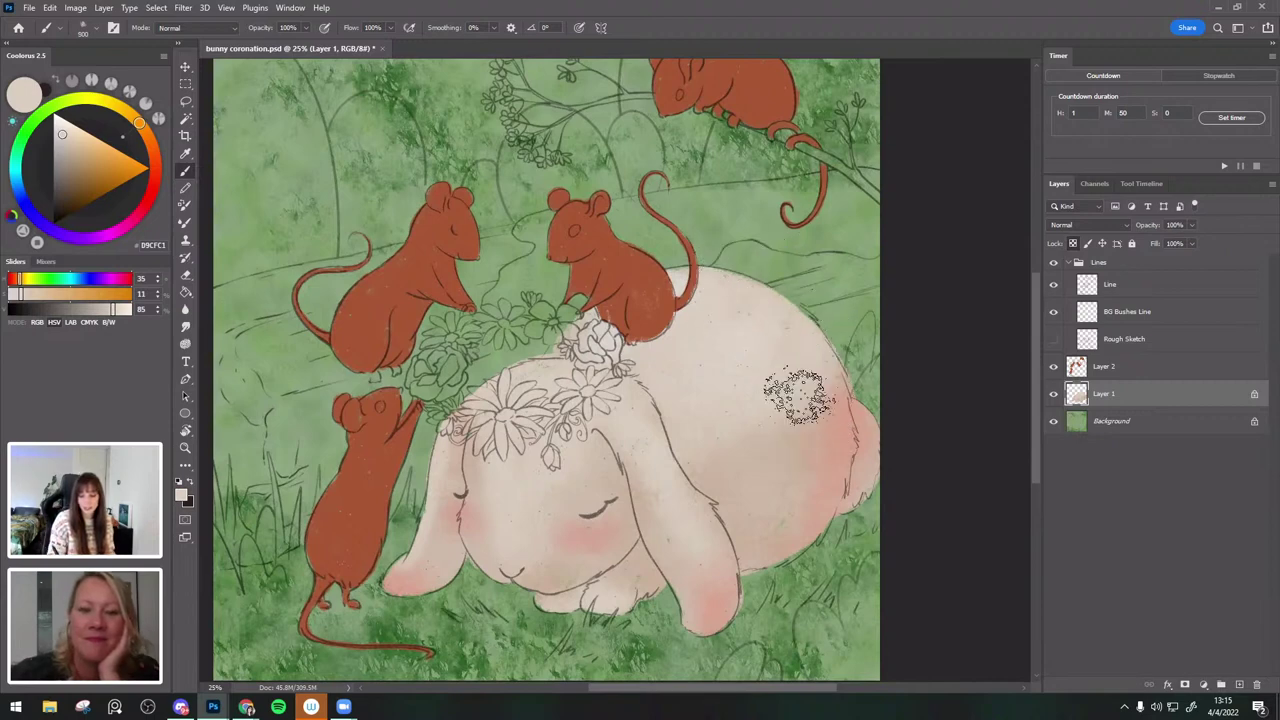
alt+click(684, 349)
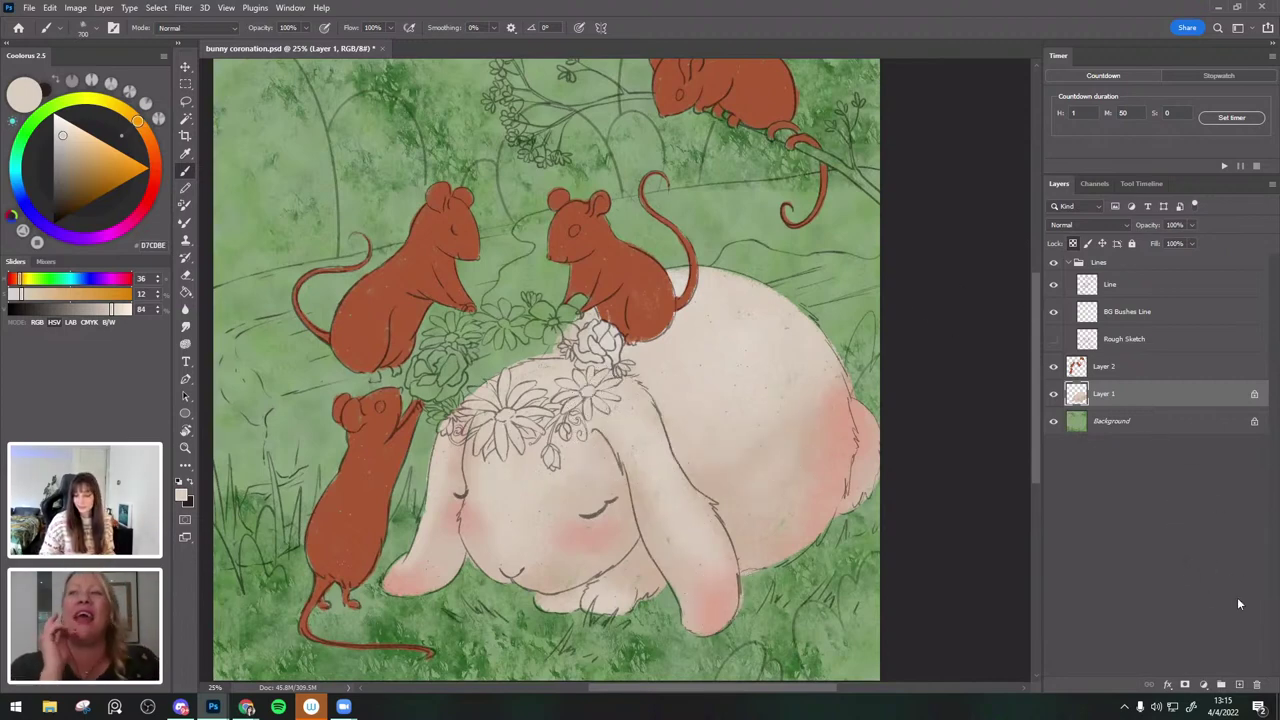
Create a new layer above Layer 1 and paint the rabbit's nose pink with a small brush.
click(1239, 686)
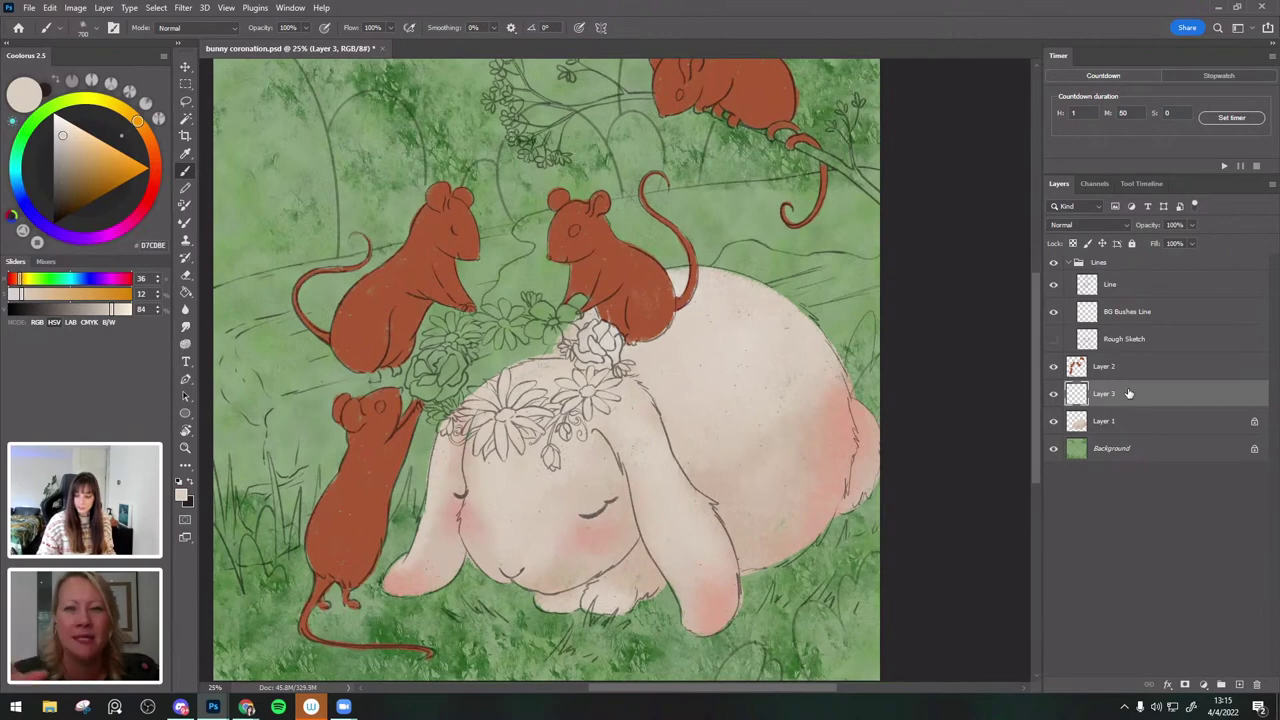
click(88, 29)
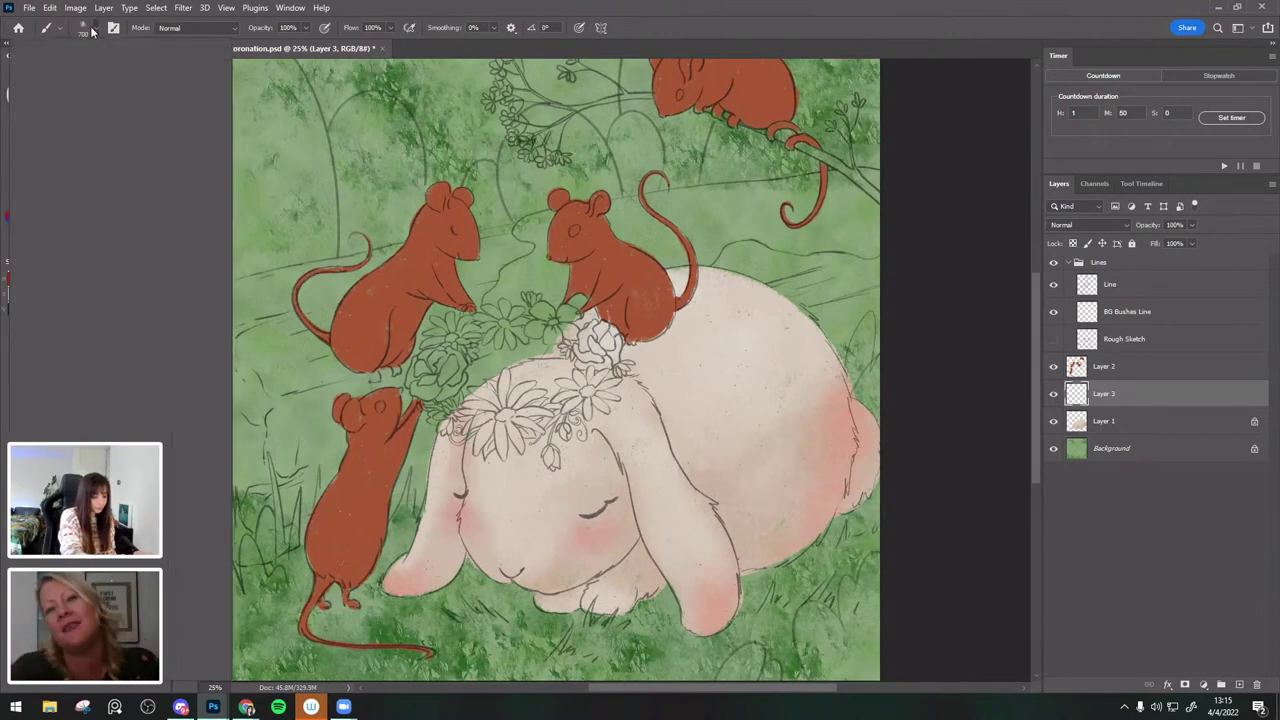
alt+click(514, 490)
click(64, 127)
alt+click(594, 543)
key([)
key(bracketleft)
key(bracketleft)
key(bracketleft)
key(bracketleft)
key(bracketleft)
key(bracketleft)
key(bracketleft)
key(bracketleft)
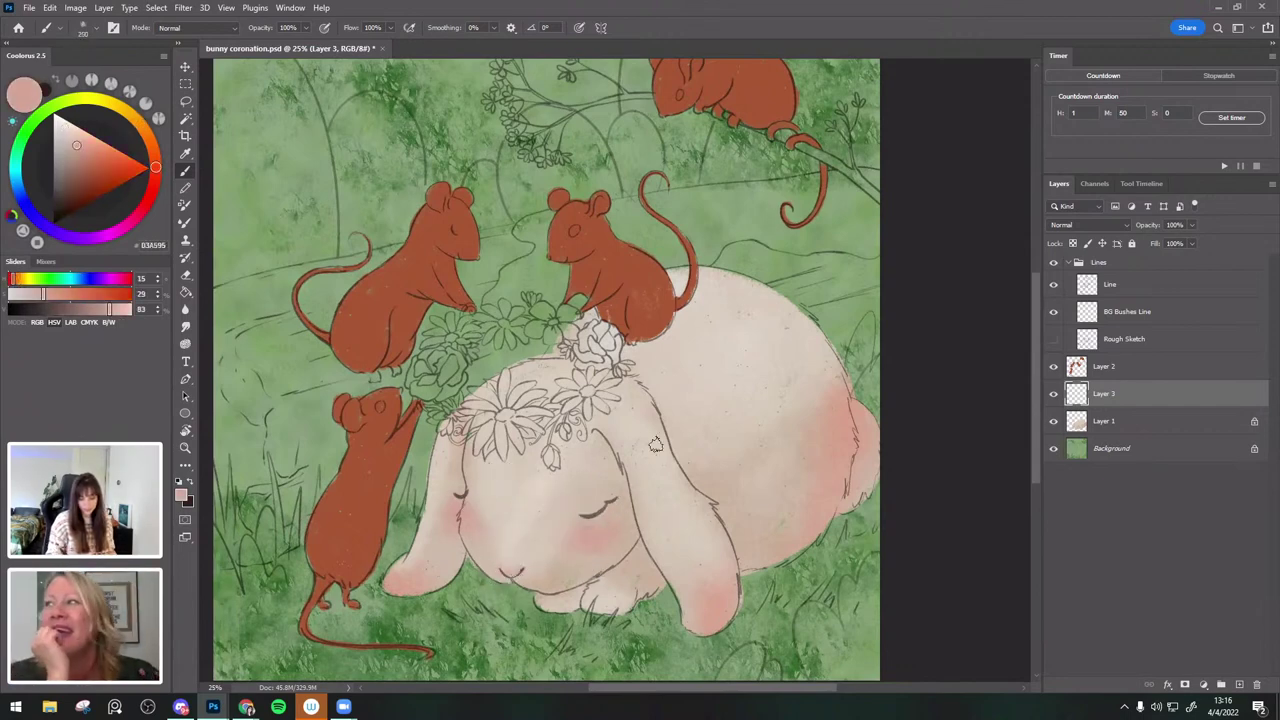
Blend sampled beige fur tones over the rabbit's face on Layer 3 with a brush enlarged to 700 px.
alt+click(608, 590)
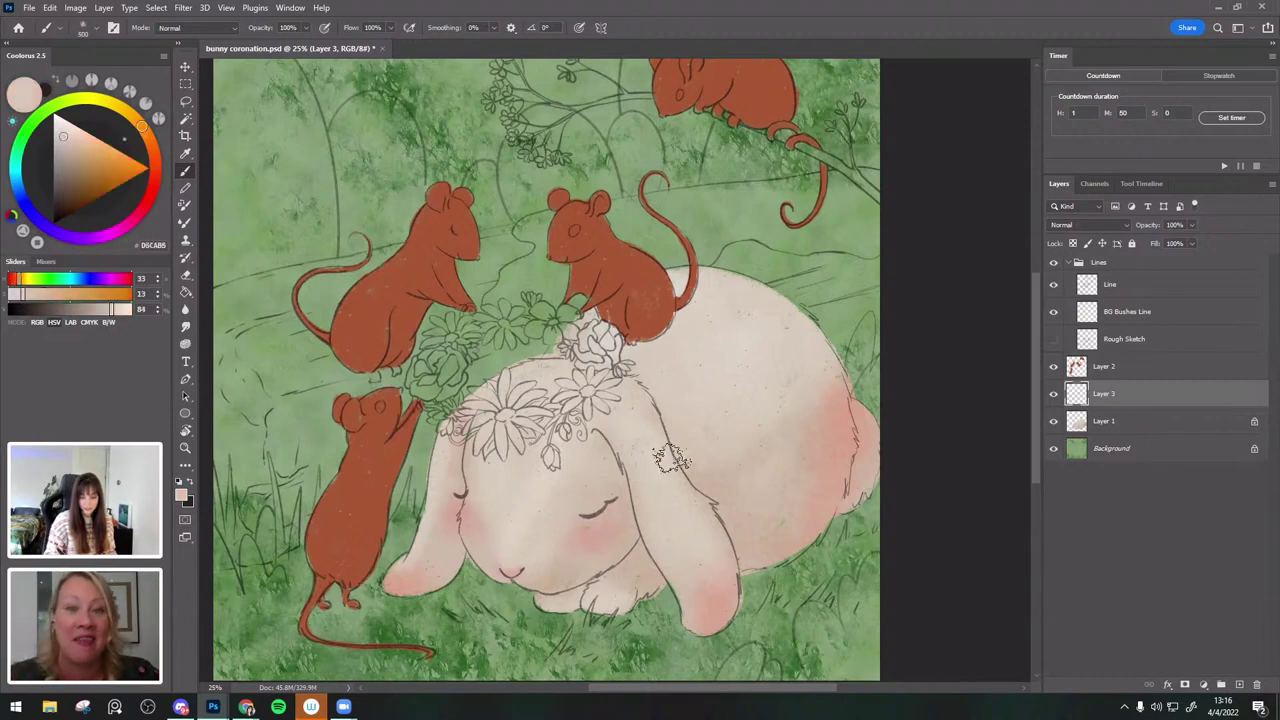
key(bracketright)
alt+click(493, 464)
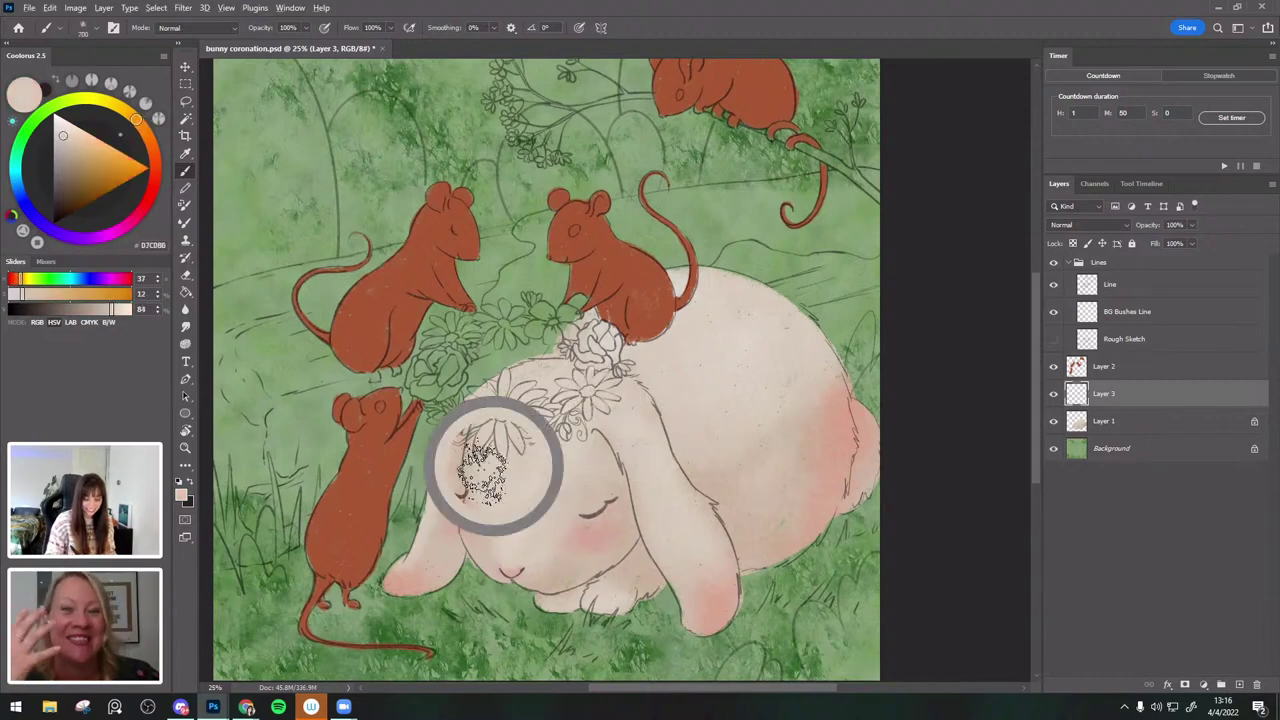
click(96, 28)
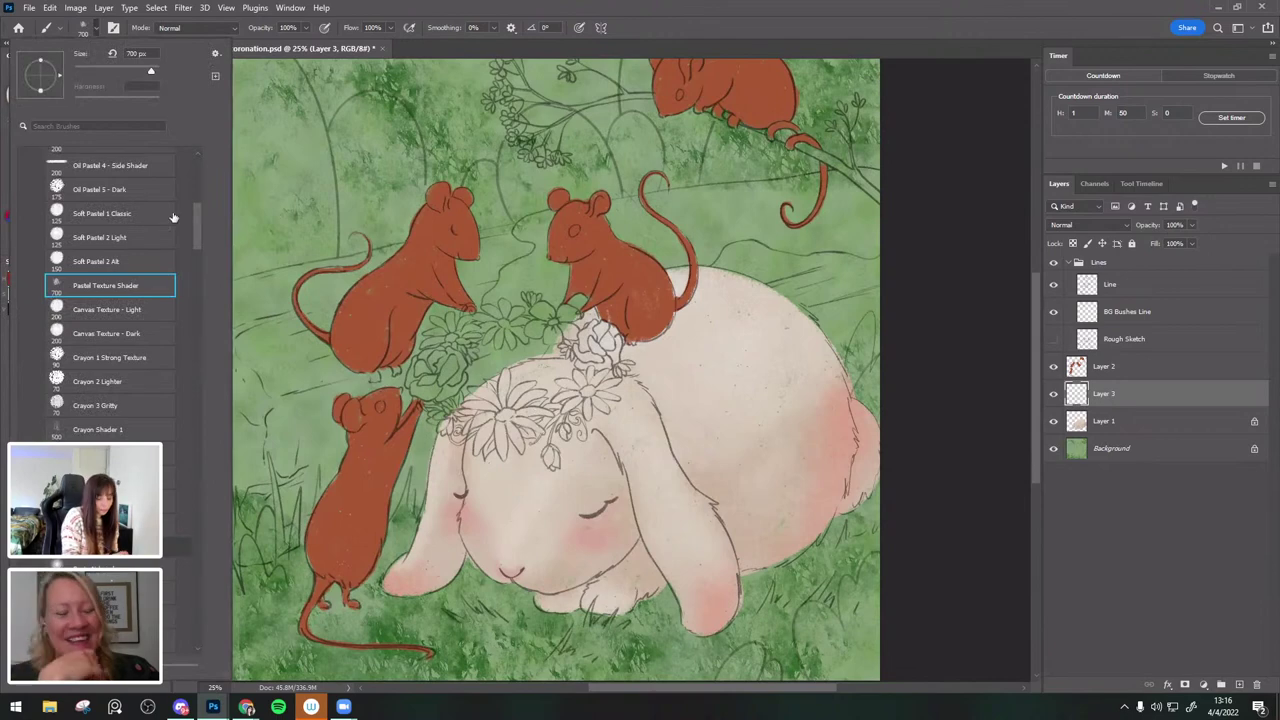
key(F5)
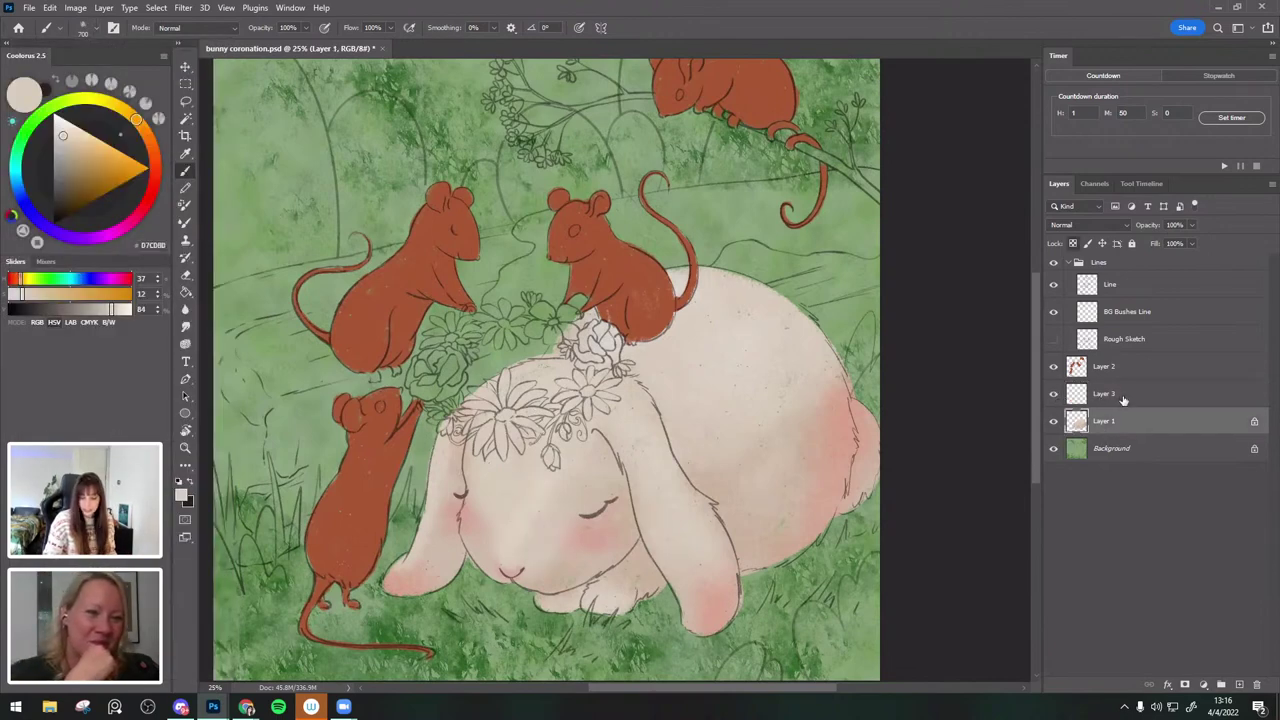
Merge Layer 3 down into Layer 1 and check the rabbit by toggling the layer's visibility.
right_click(1122, 400)
click(1022, 523)
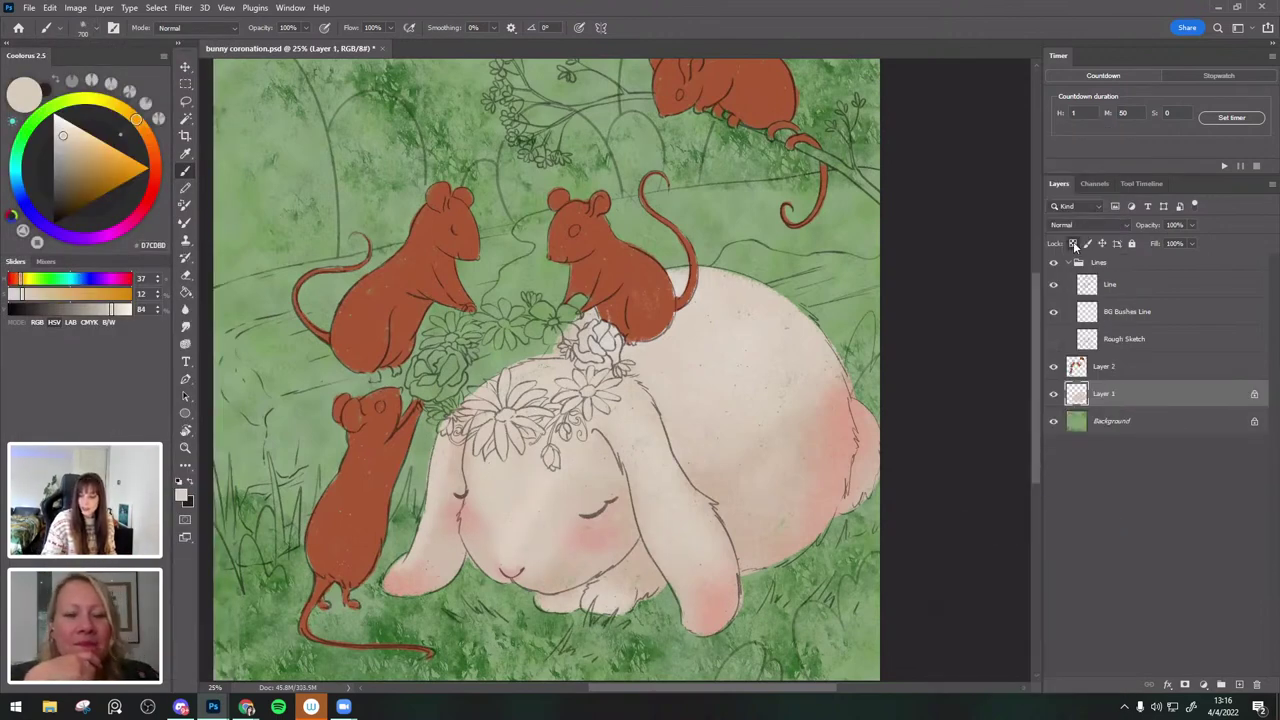
click(1053, 394)
click(1053, 394)
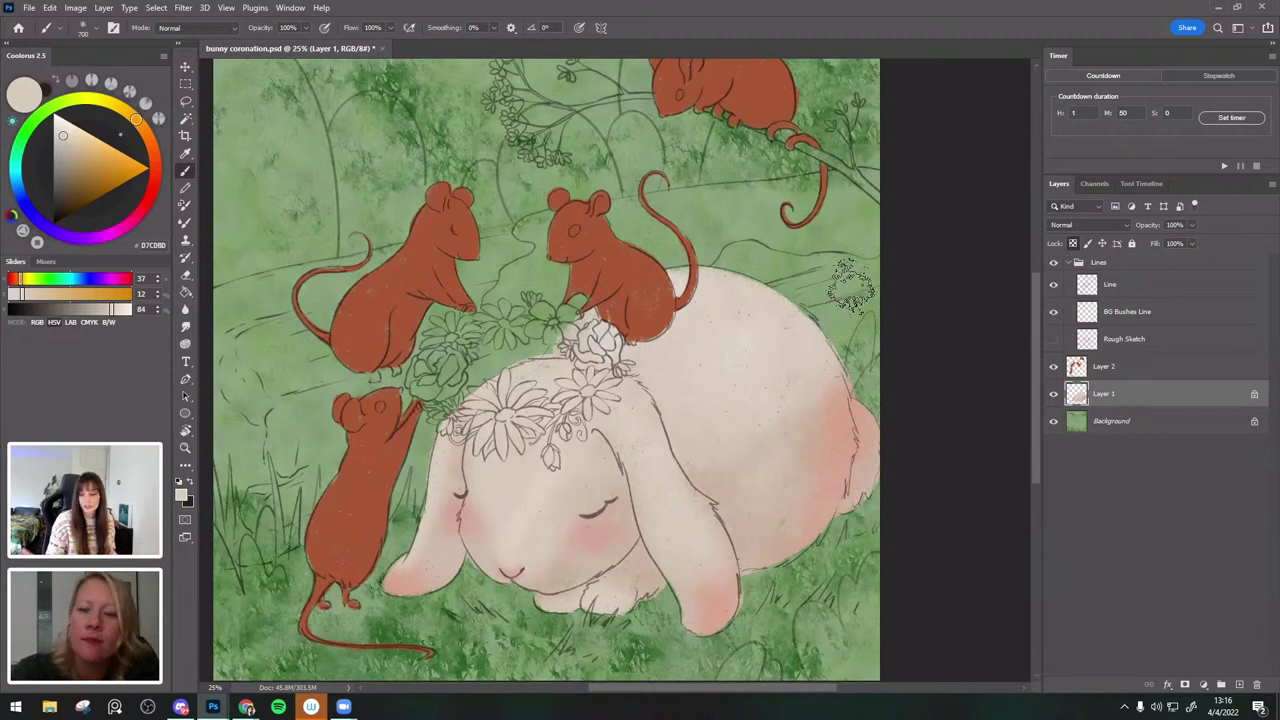
Add a new layer above Layer 1 and clip it to the rabbit's colour layer.
click(1239, 685)
right_click(1135, 397)
click(1104, 391)
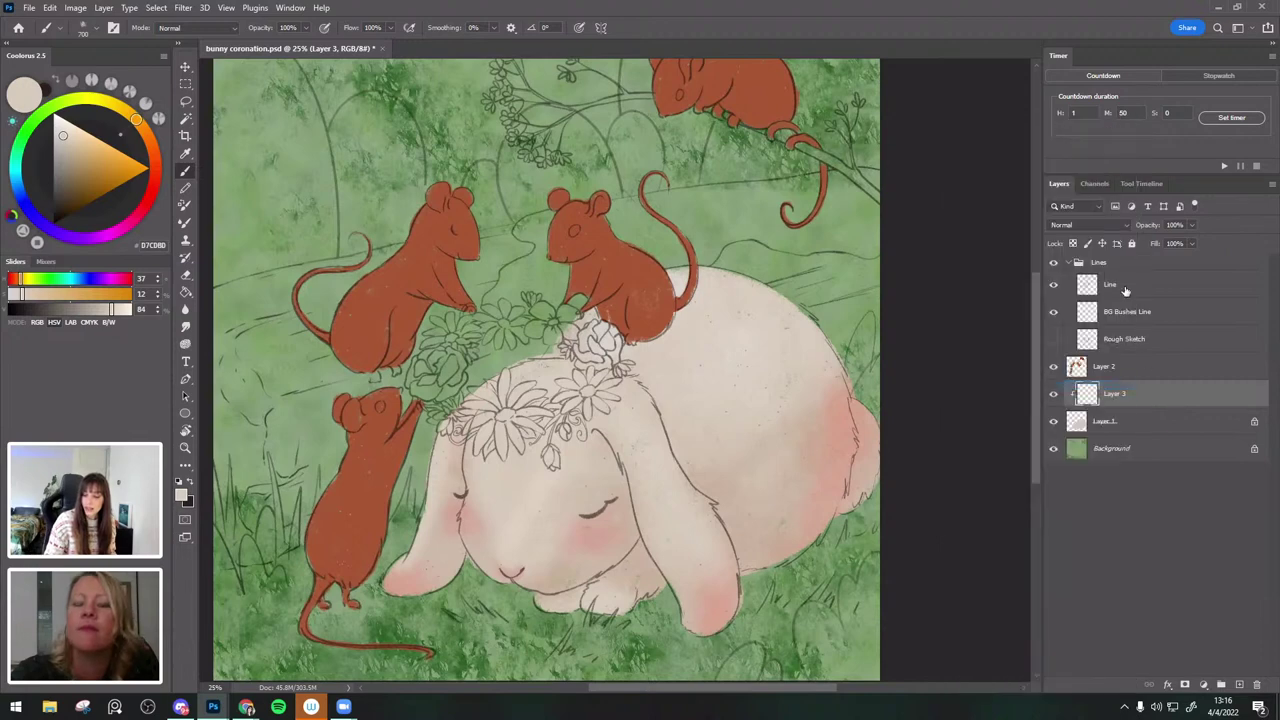
Switch to a different shading brush from the Childrens Illustration Brushes set and sample the rabbit's fur colour.
click(88, 28)
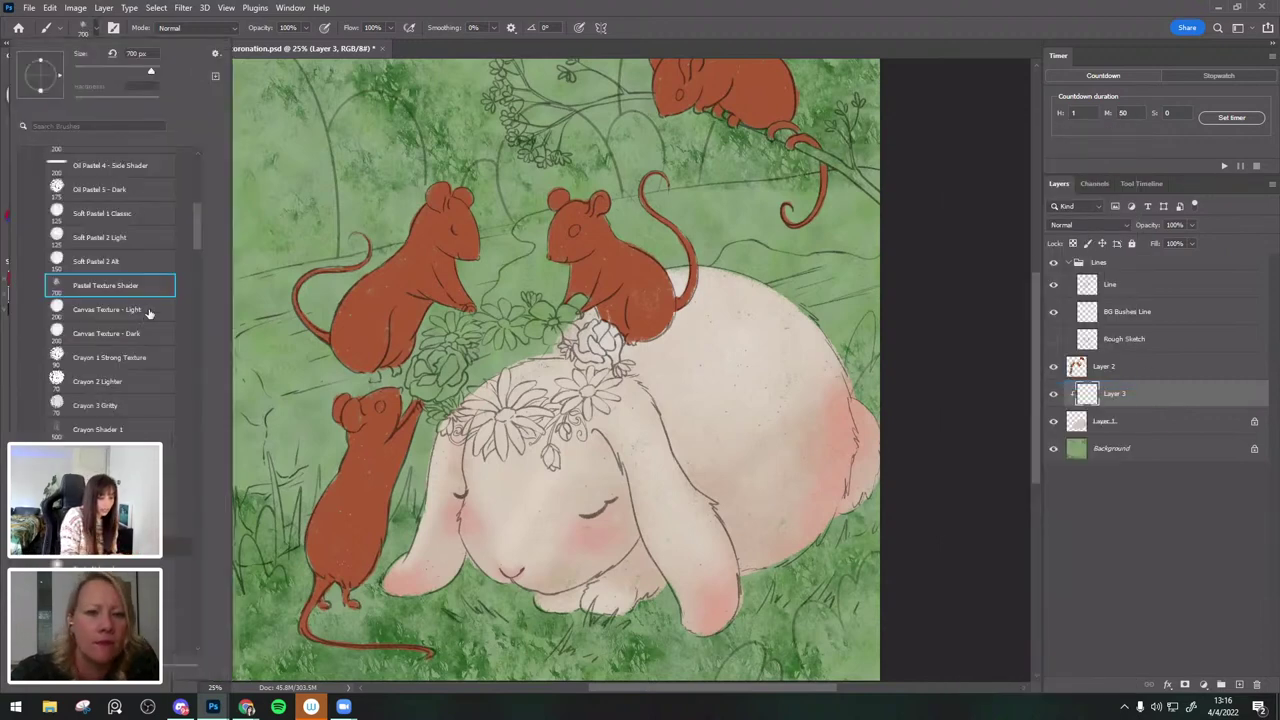
drag(195, 212, 198, 178)
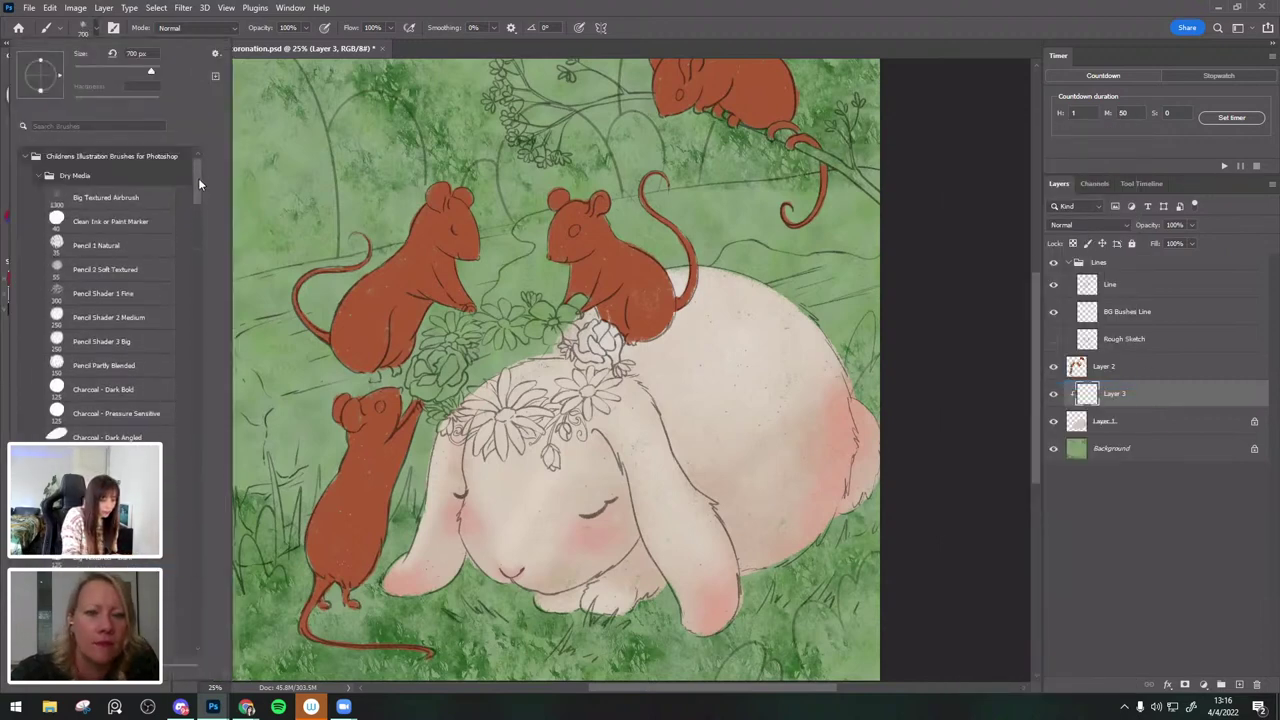
click(50, 176)
click(146, 265)
click(700, 488)
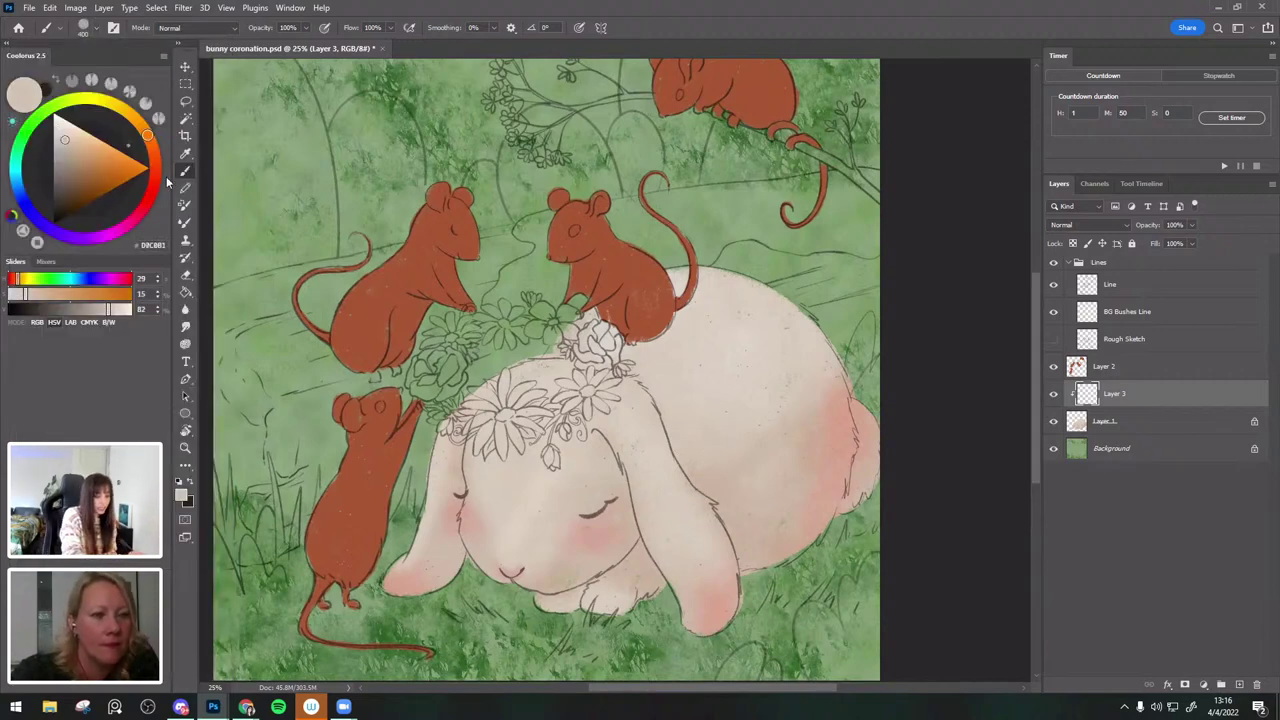
Paint muted blue (#55768A) shadows beside the rabbit's face under its right-hand ear and along its left-hand ear.
click(16, 176)
click(74, 144)
click(16, 182)
click(64, 155)
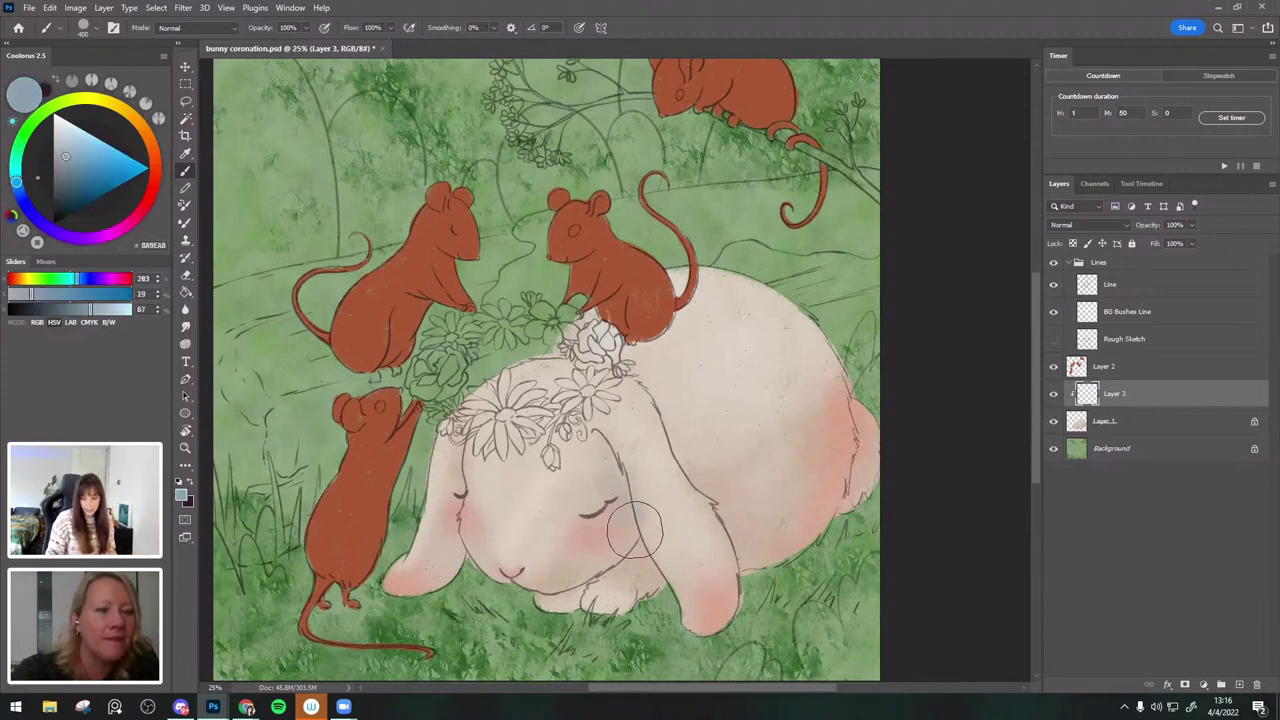
click(67, 166)
click(64, 168)
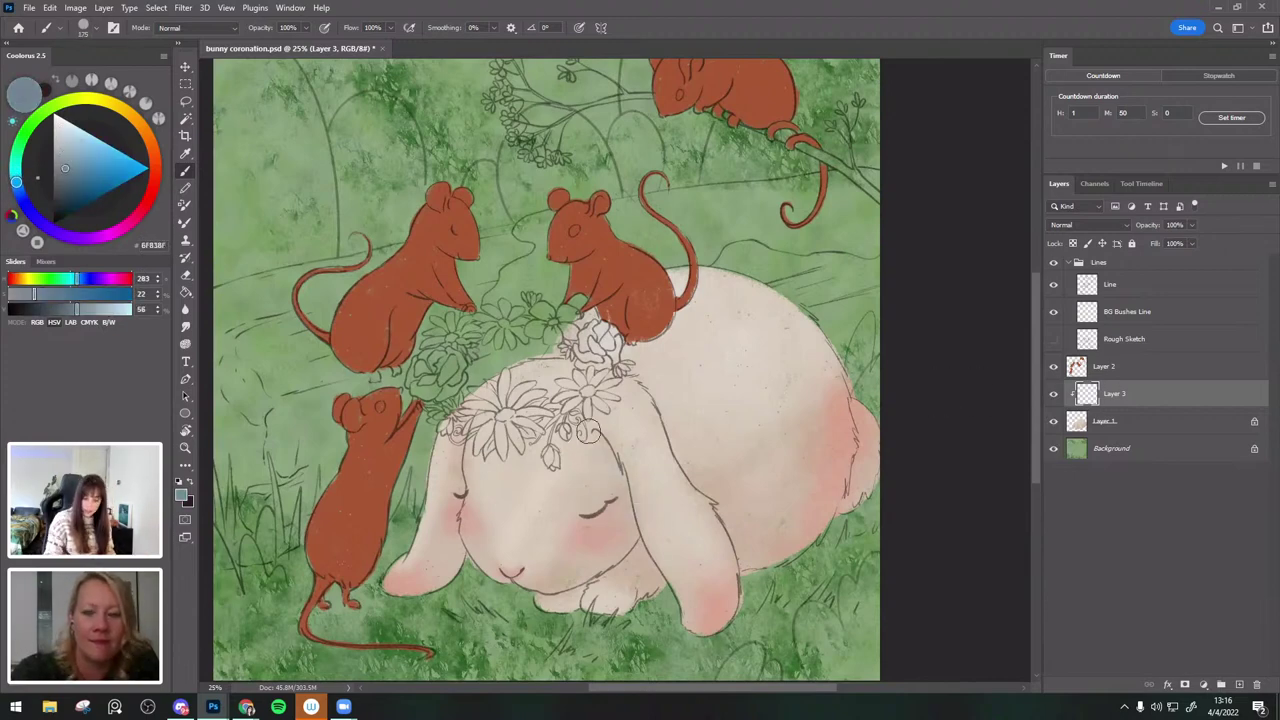
click(73, 175)
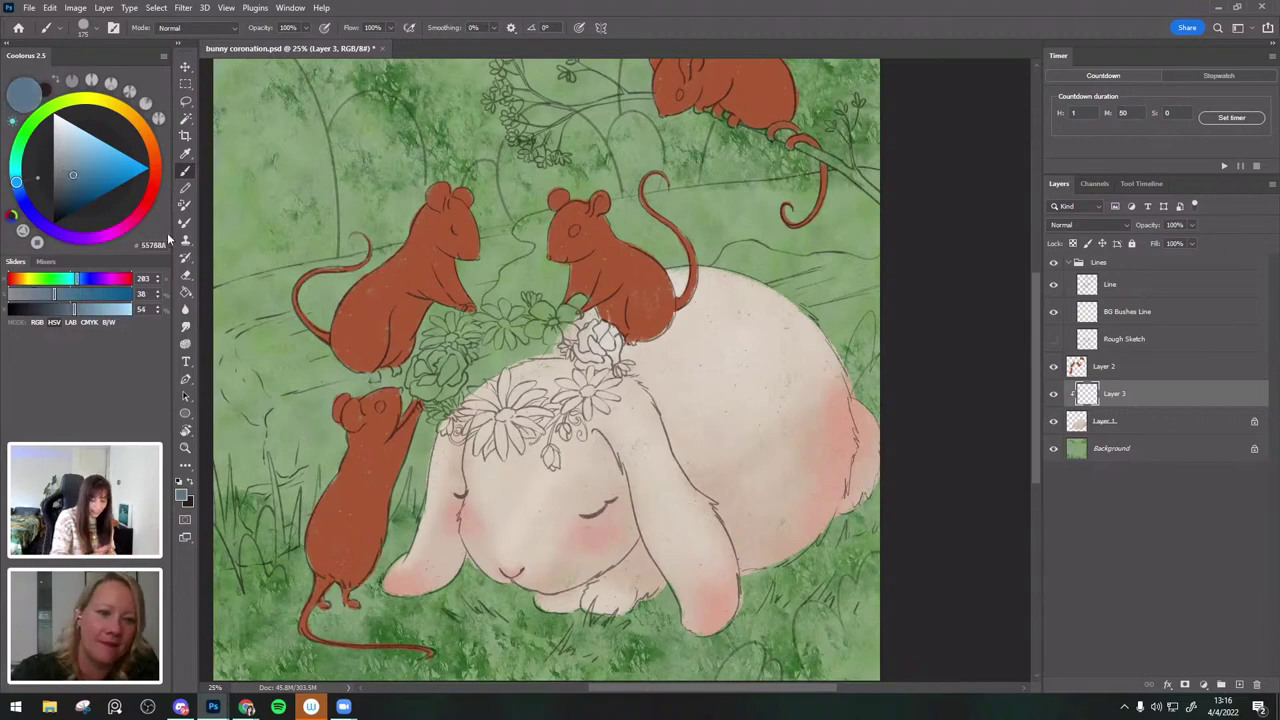
mouse_move(600, 440)
mouse_down()
mouse_move(660, 593)
mouse_move(626, 564)
mouse_move(556, 591)
mouse_move(622, 551)
mouse_up()
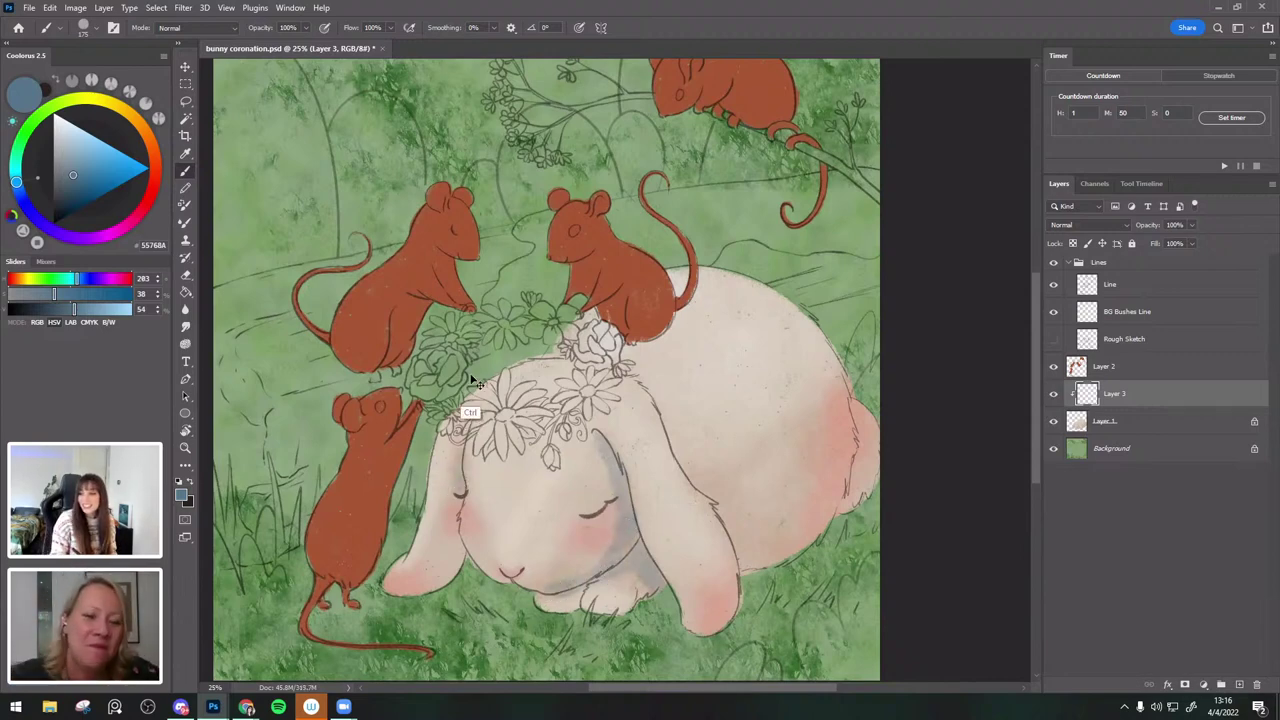
drag(456, 482, 455, 557)
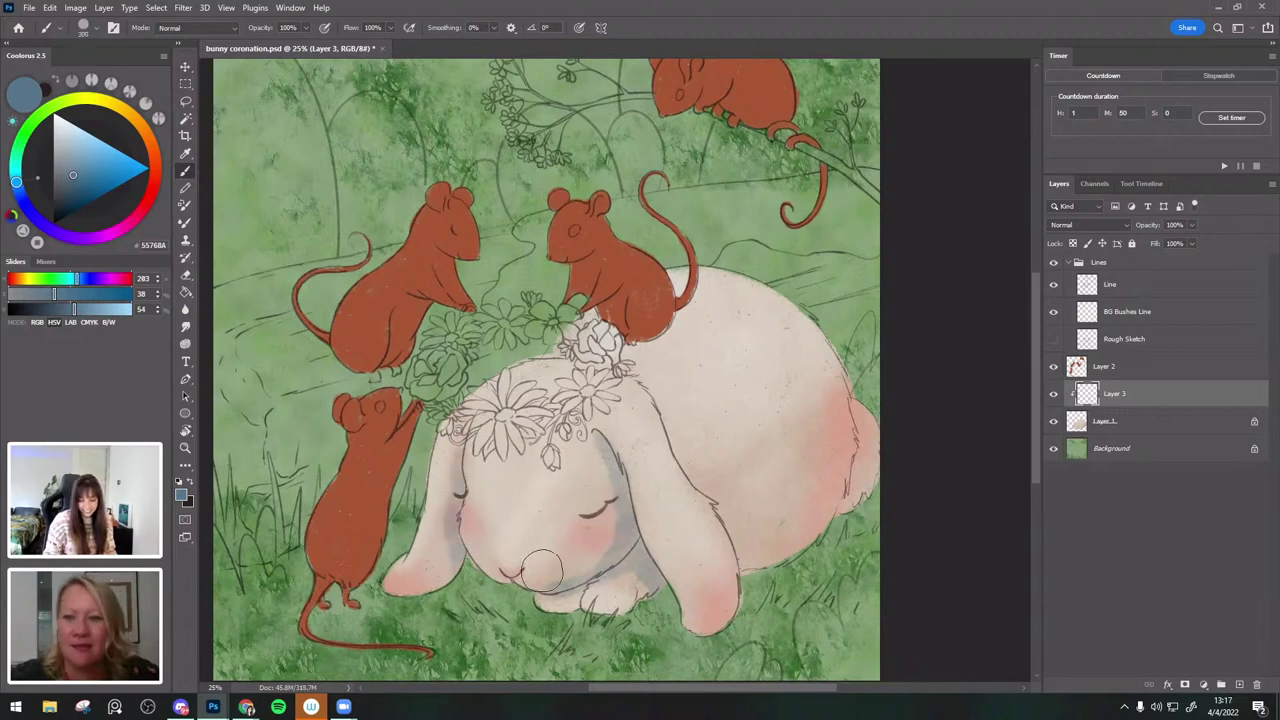
Brush blue (#55768A) shadow along the lower edge of the rabbit's rump and check the shading layer by toggling its visibility.
key(bracketright)
key(bracketright)
key(bracketright)
key(bracketright)
drag(817, 545, 816, 492)
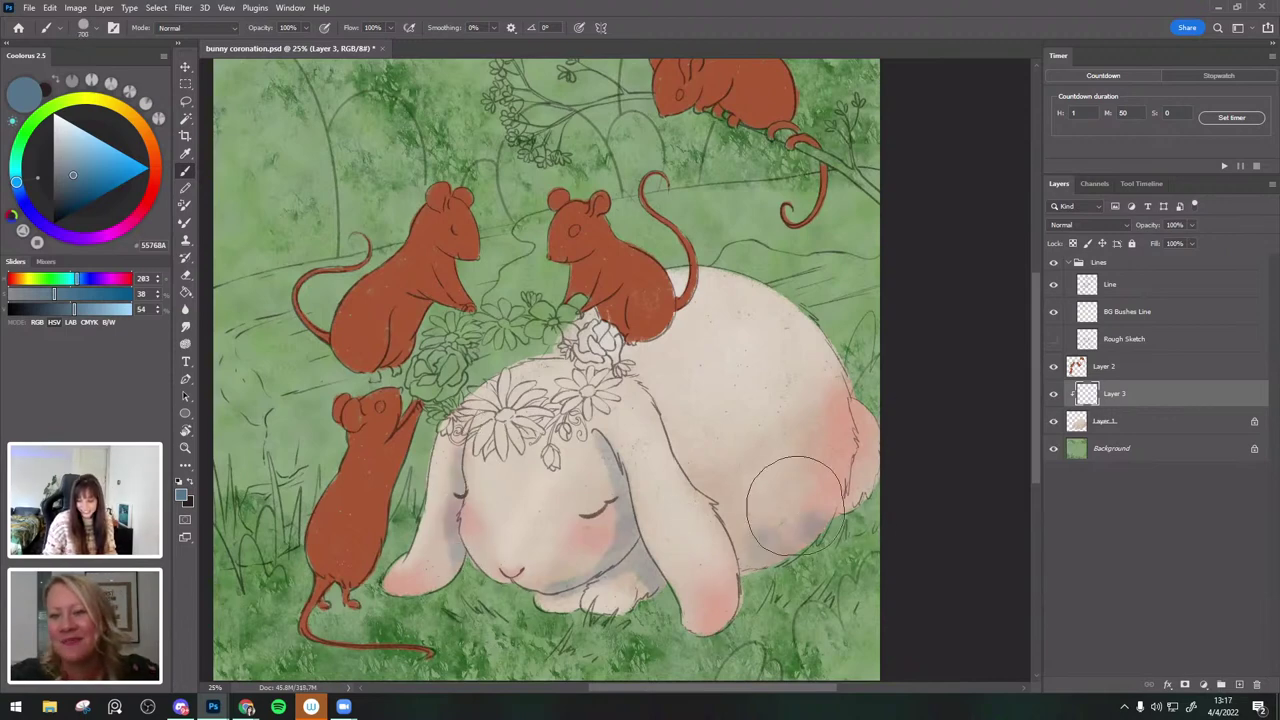
key(ctrl+z)
key(bracketright)
drag(766, 542, 826, 502)
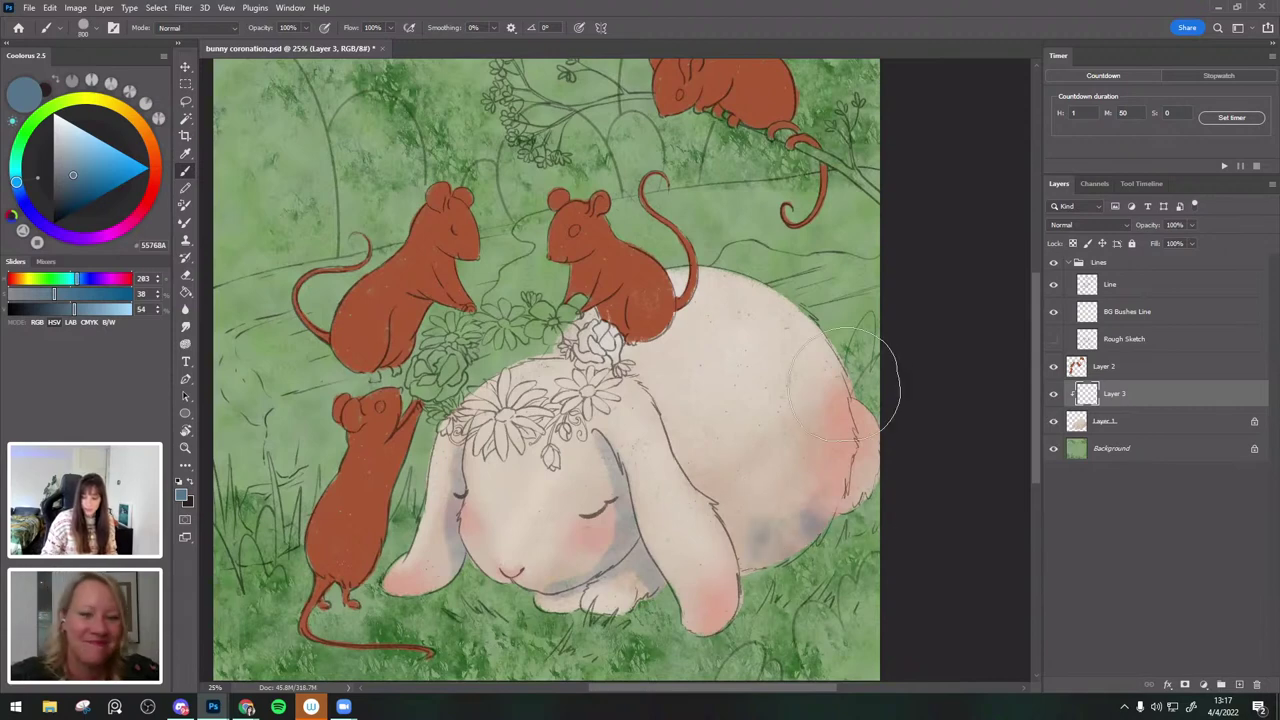
click(1053, 396)
click(1053, 396)
Adjust the shadow layer's Hue/Saturation to hue +9 and saturation +30, and compare by toggling its visibility.
click(74, 9)
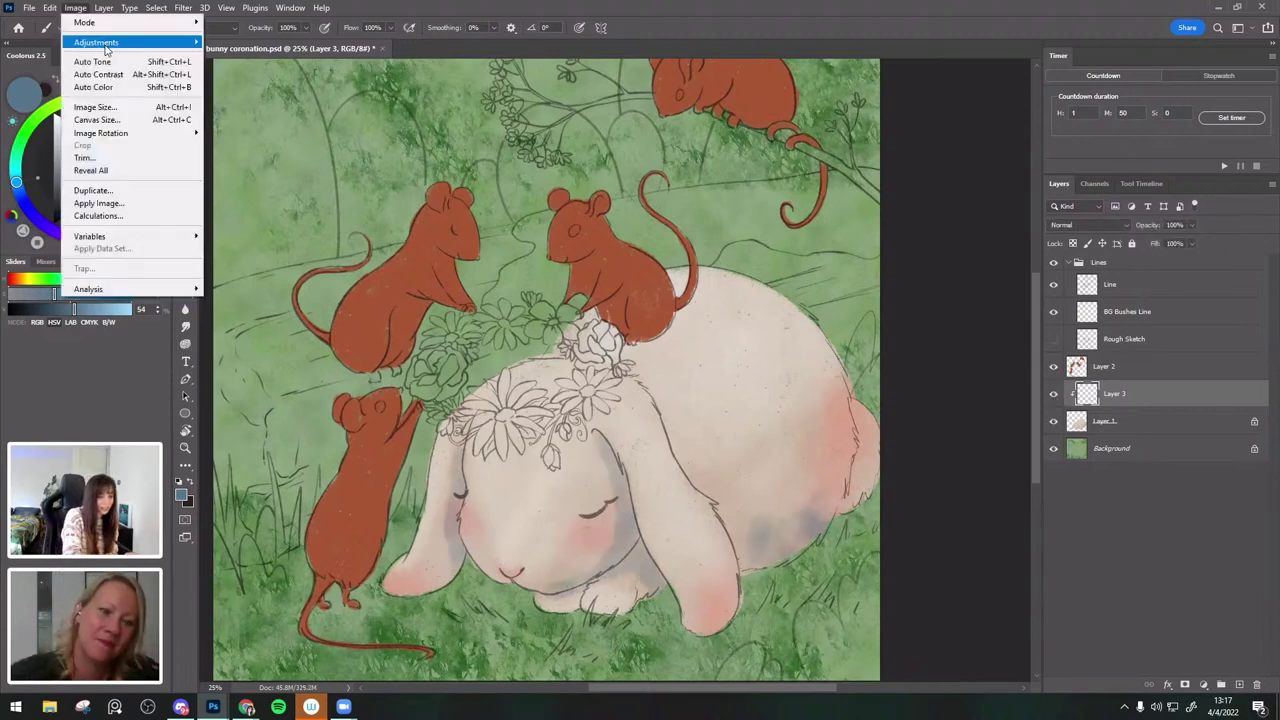
mouse_move(107, 45)
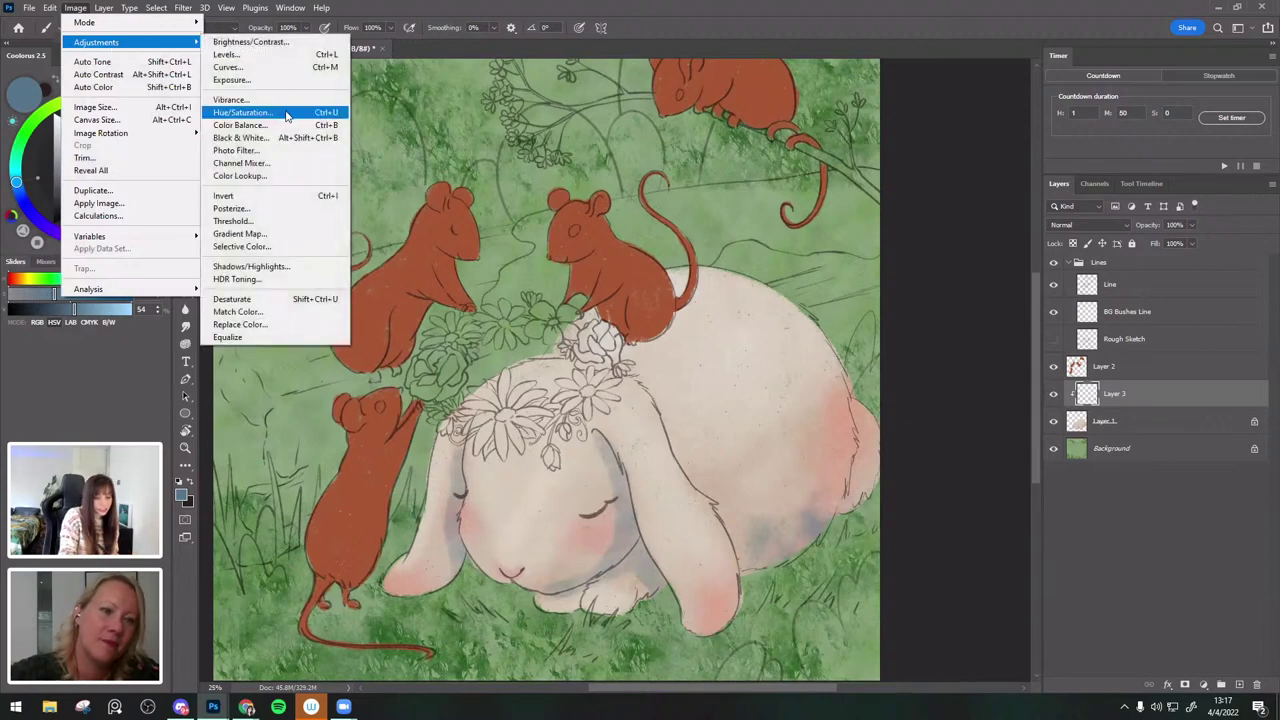
click(243, 112)
mouse_move(1022, 371)
mouse_down()
mouse_move(1043, 374)
mouse_move(1008, 373)
mouse_move(1040, 372)
mouse_move(1028, 372)
mouse_up()
click(1025, 406)
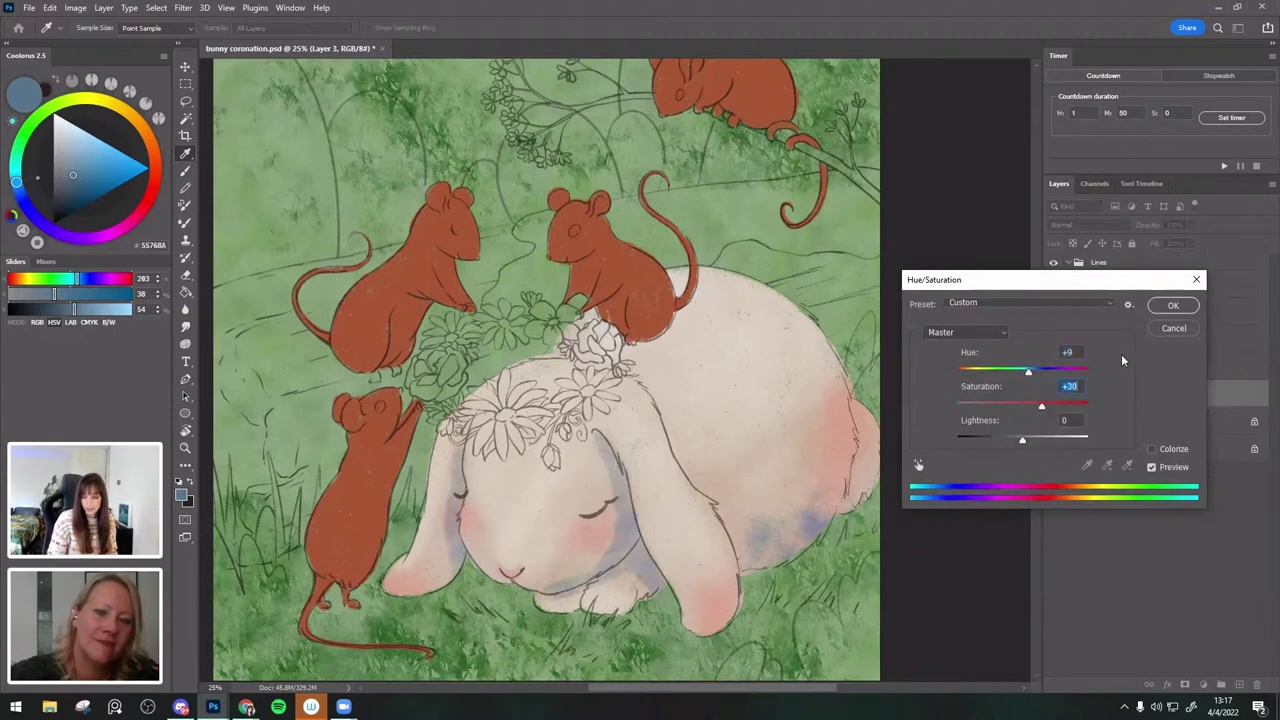
click(1173, 305)
click(1053, 394)
click(1053, 394)
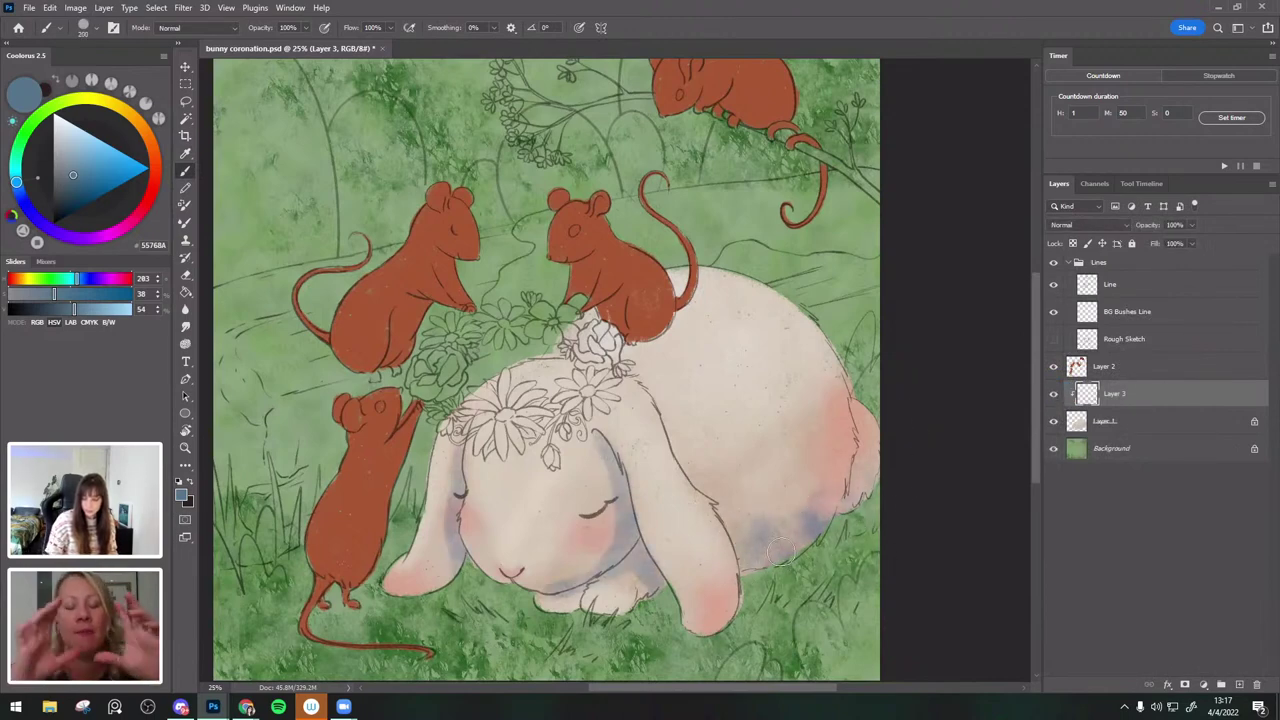
Undo the last change and switch to the Charcoal - Dark Bold brush from the Dry Media set.
key(ctrl+z)
key([)
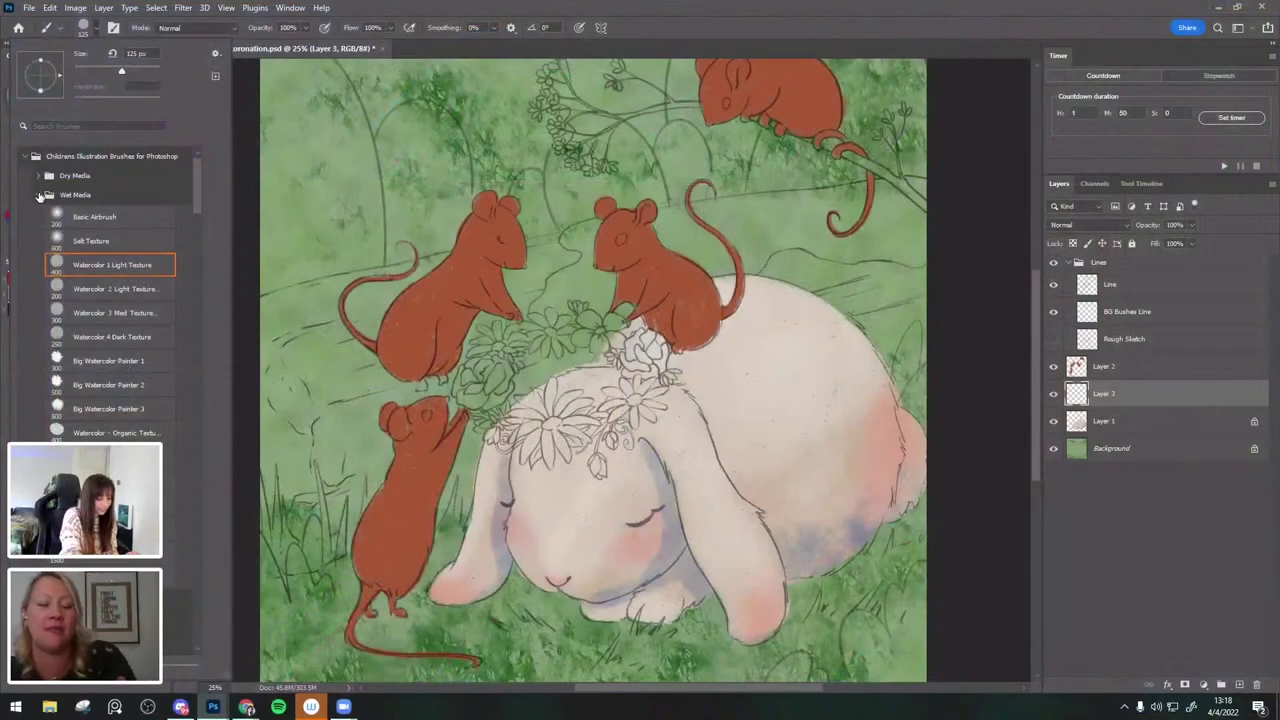
click(40, 195)
click(38, 176)
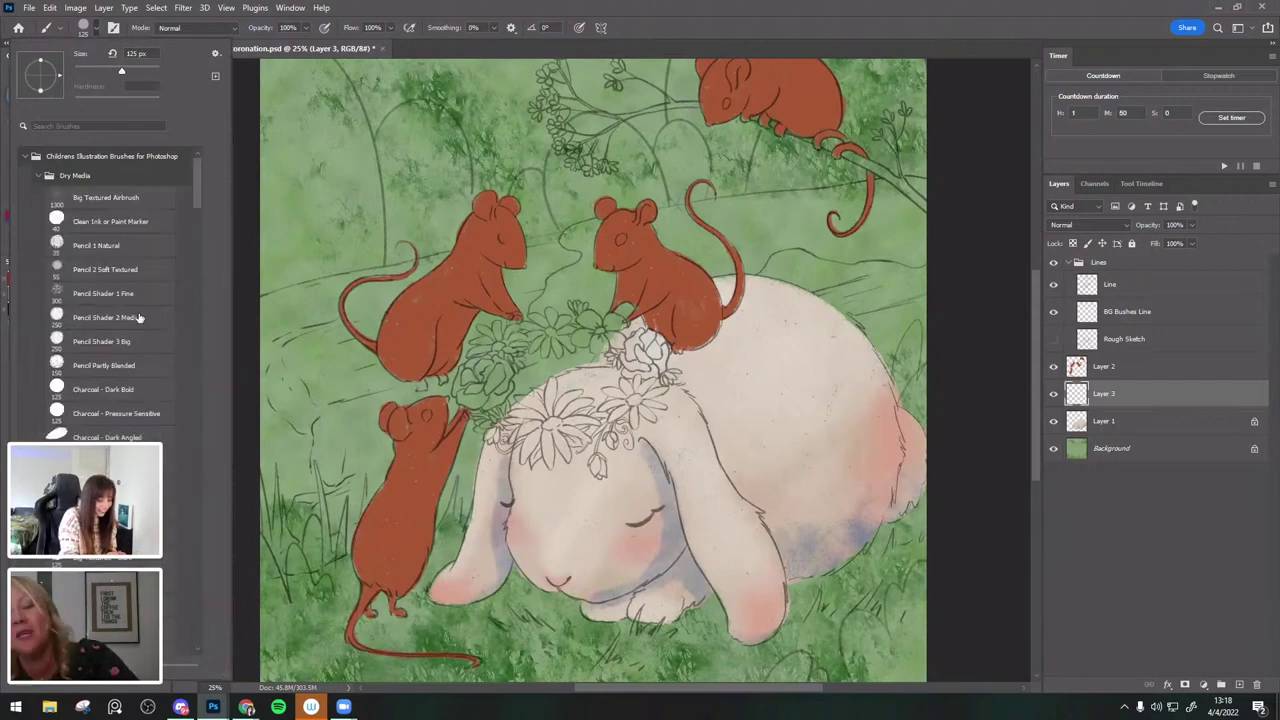
click(138, 388)
click(970, 325)
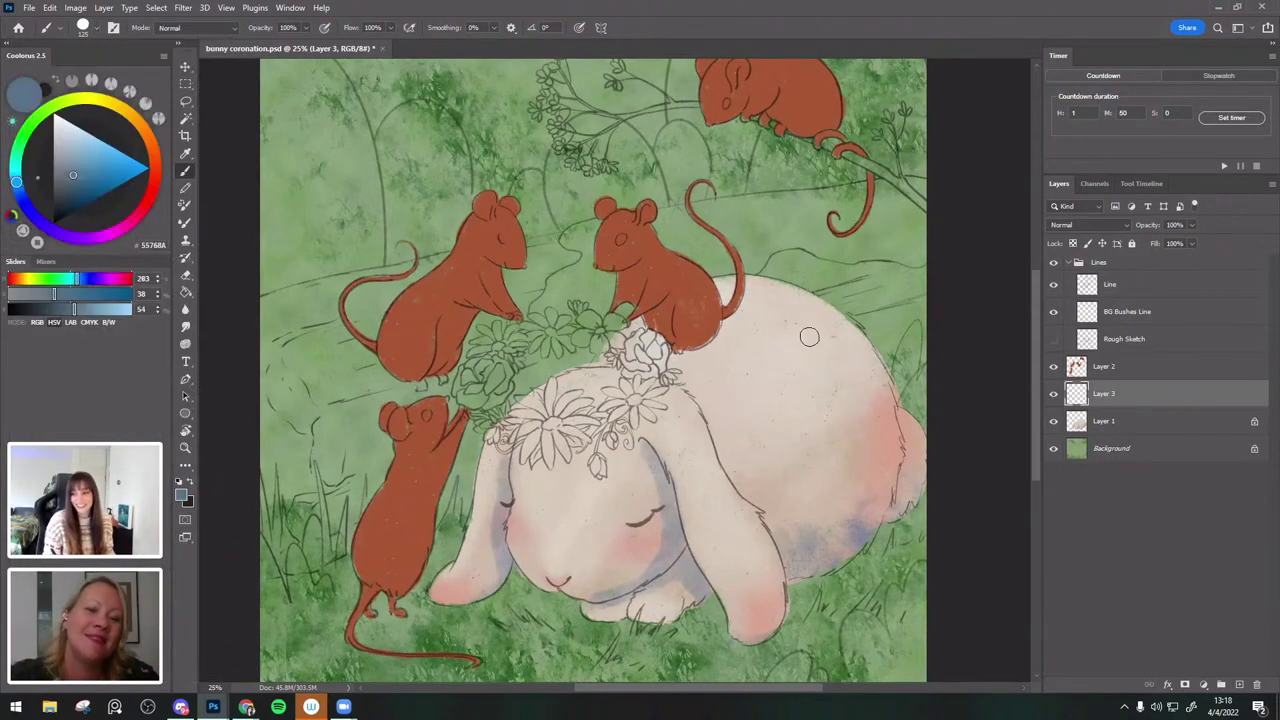
Mix a muted dark brown (#524741) and enlarge the brush to 500 px, undoing a test stroke over the rabbit's back.
mouse_move(784, 248)
mouse_down()
mouse_move(803, 211)
mouse_move(797, 220)
mouse_up()
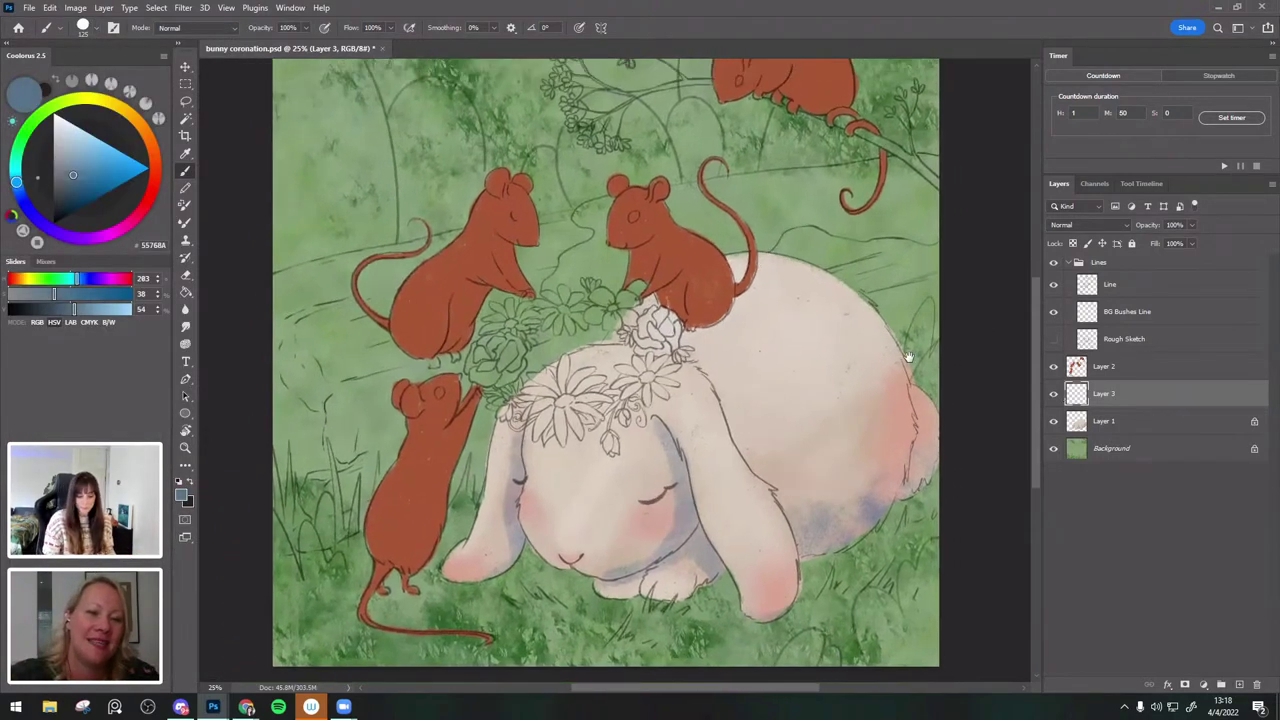
drag(913, 330, 908, 352)
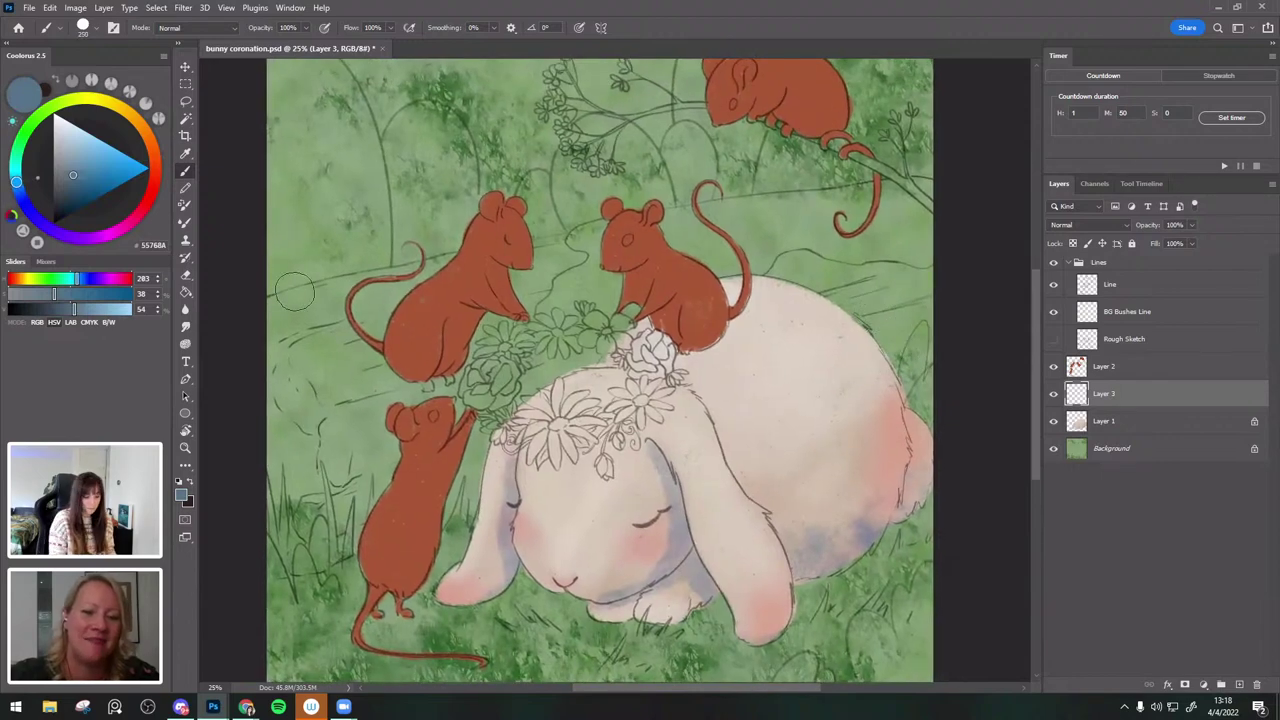
click(153, 153)
drag(68, 192, 65, 193)
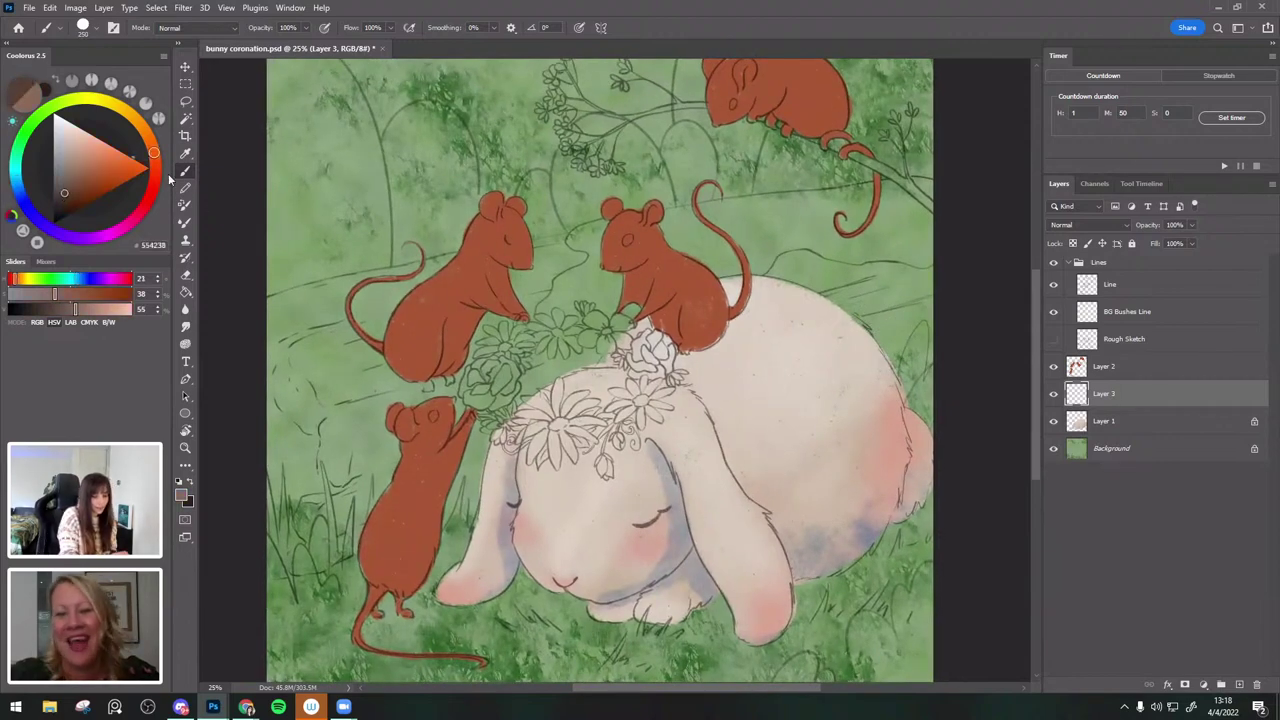
key(bracketright)
key(bracketright)
mouse_move(795, 306)
mouse_down()
mouse_move(960, 280)
mouse_move(682, 340)
mouse_up()
key(ctrl+z)
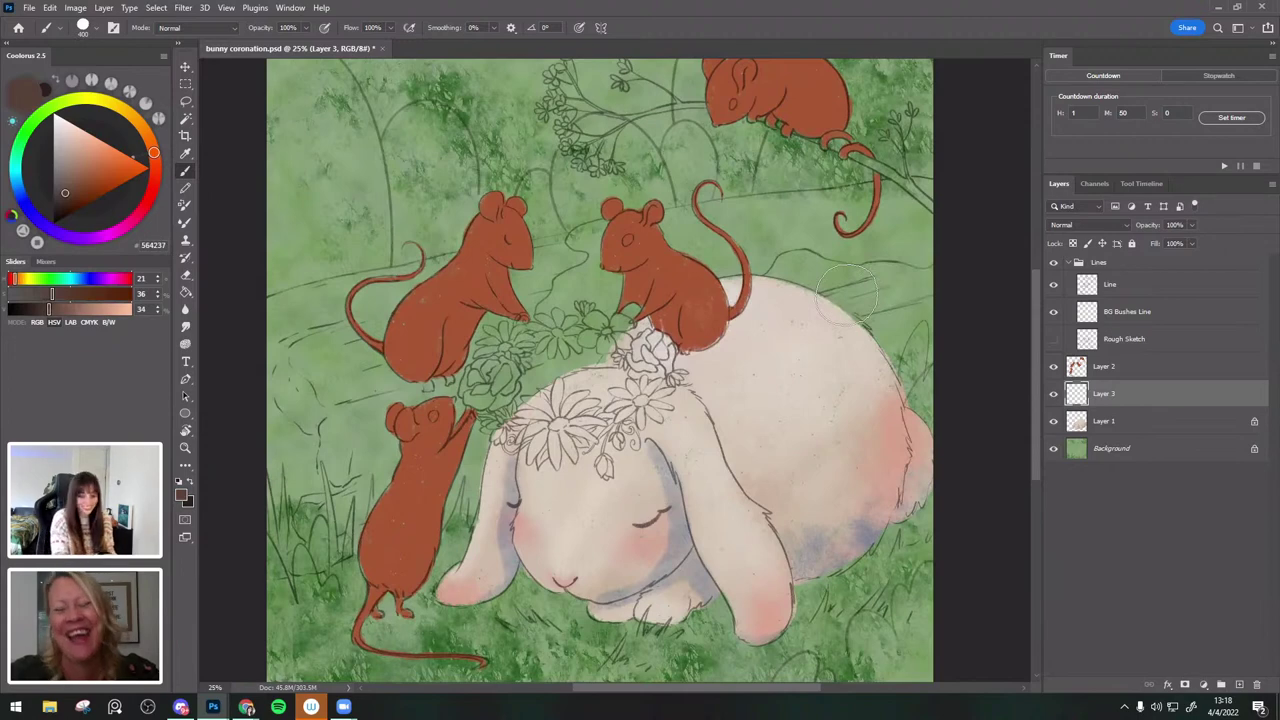
click(62, 186)
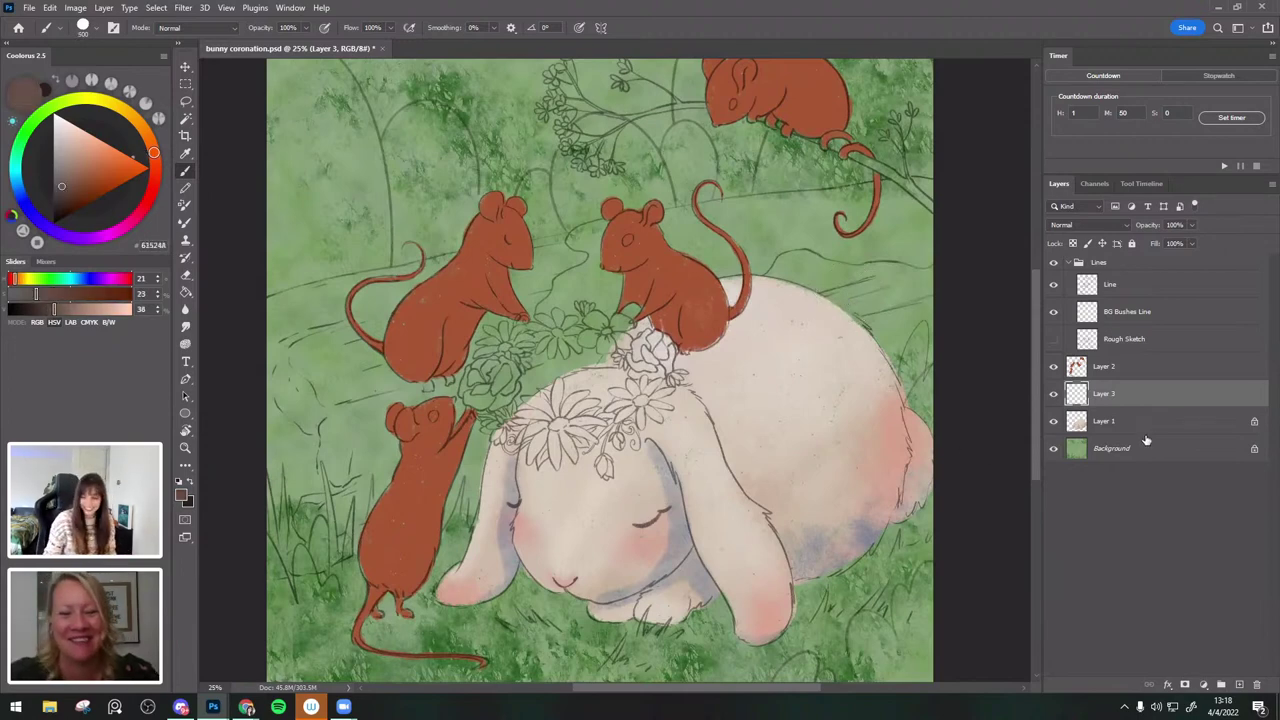
drag(853, 318, 860, 326)
click(60, 191)
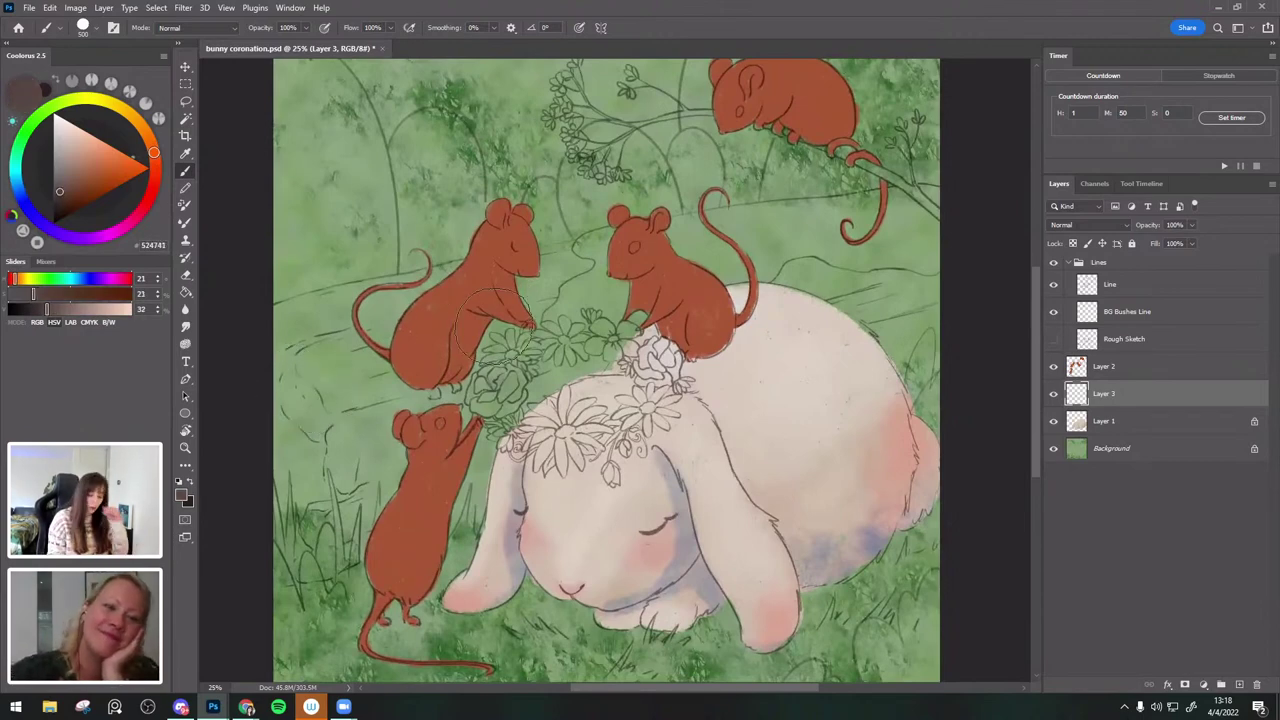
Paint the fallen log behind the mice in dark brown (#4A3C33), from the left canvas edge to above the rabbit's back.
mouse_move(433, 350)
mouse_down()
mouse_move(341, 347)
mouse_move(412, 300)
mouse_up()
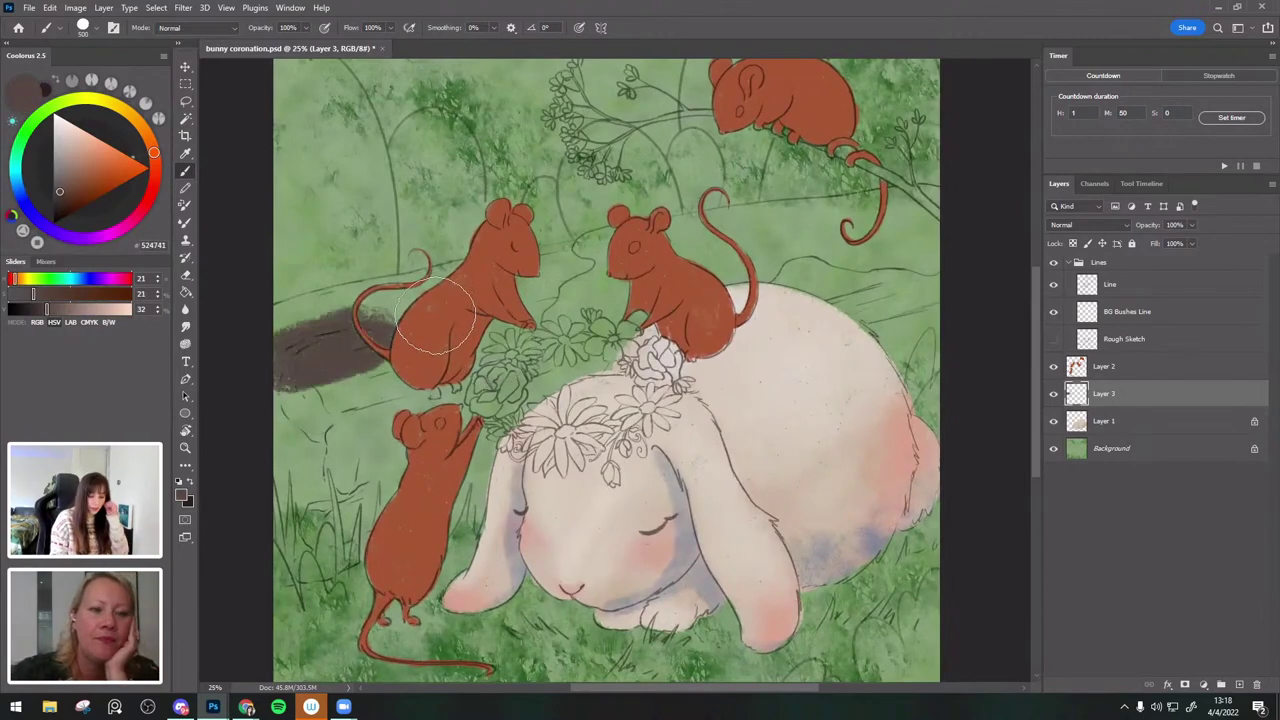
click(62, 196)
mouse_move(340, 362)
mouse_down()
mouse_move(388, 367)
mouse_move(311, 360)
mouse_move(427, 318)
mouse_move(280, 334)
mouse_move(616, 266)
mouse_move(417, 338)
mouse_move(840, 268)
mouse_up()
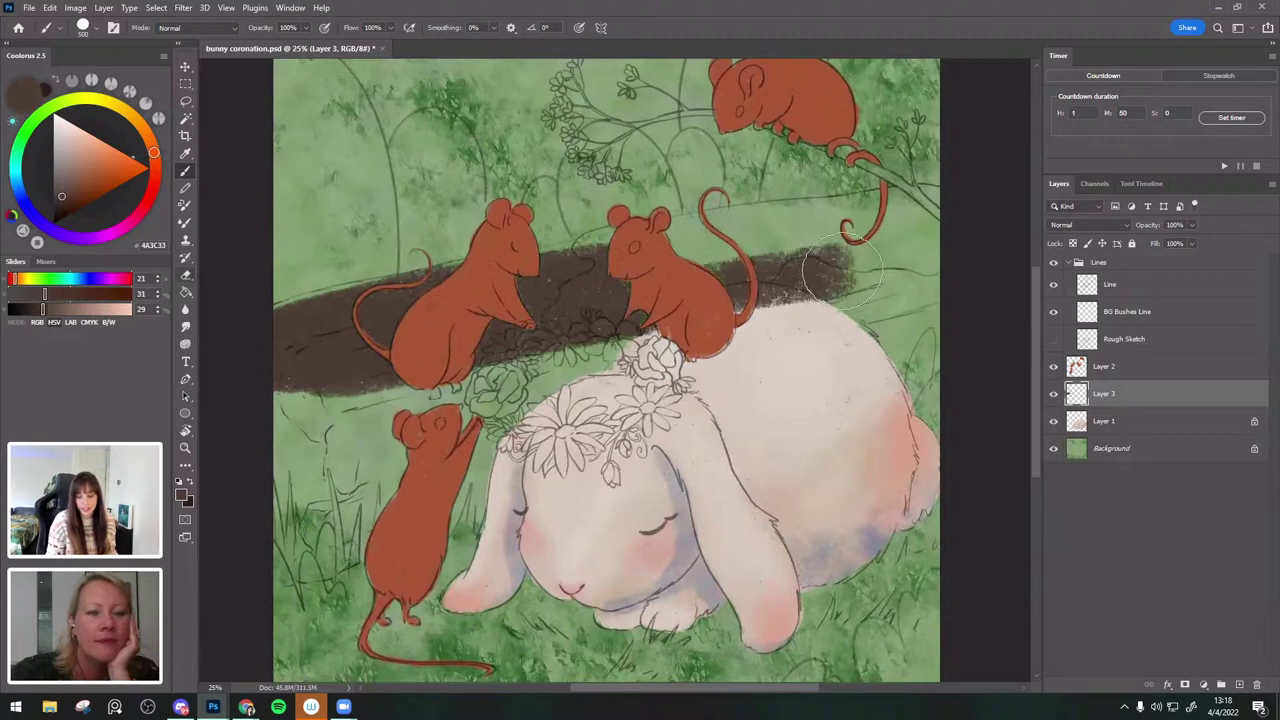
Move the log's layer below the rabbit's layer and fill the rest of the log out to both canvas edges.
drag(1120, 400, 1120, 441)
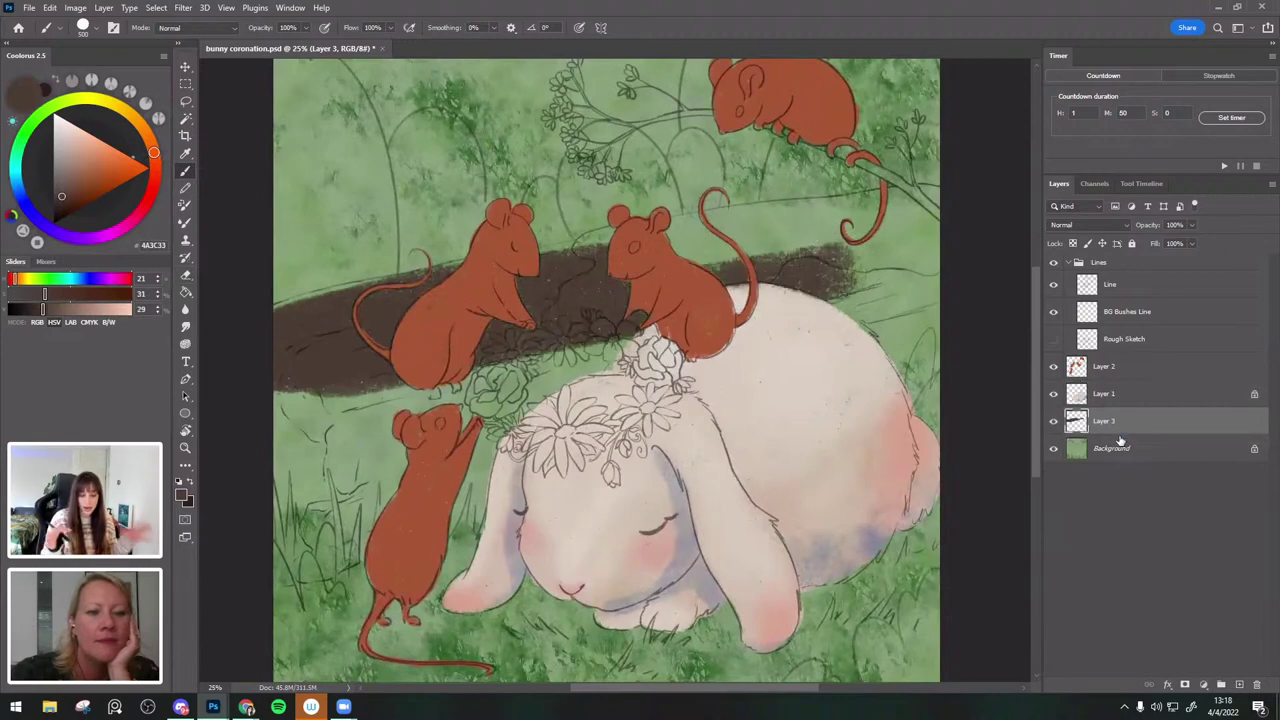
mouse_move(935, 270)
mouse_down()
mouse_move(840, 293)
mouse_move(868, 310)
mouse_move(844, 364)
mouse_up()
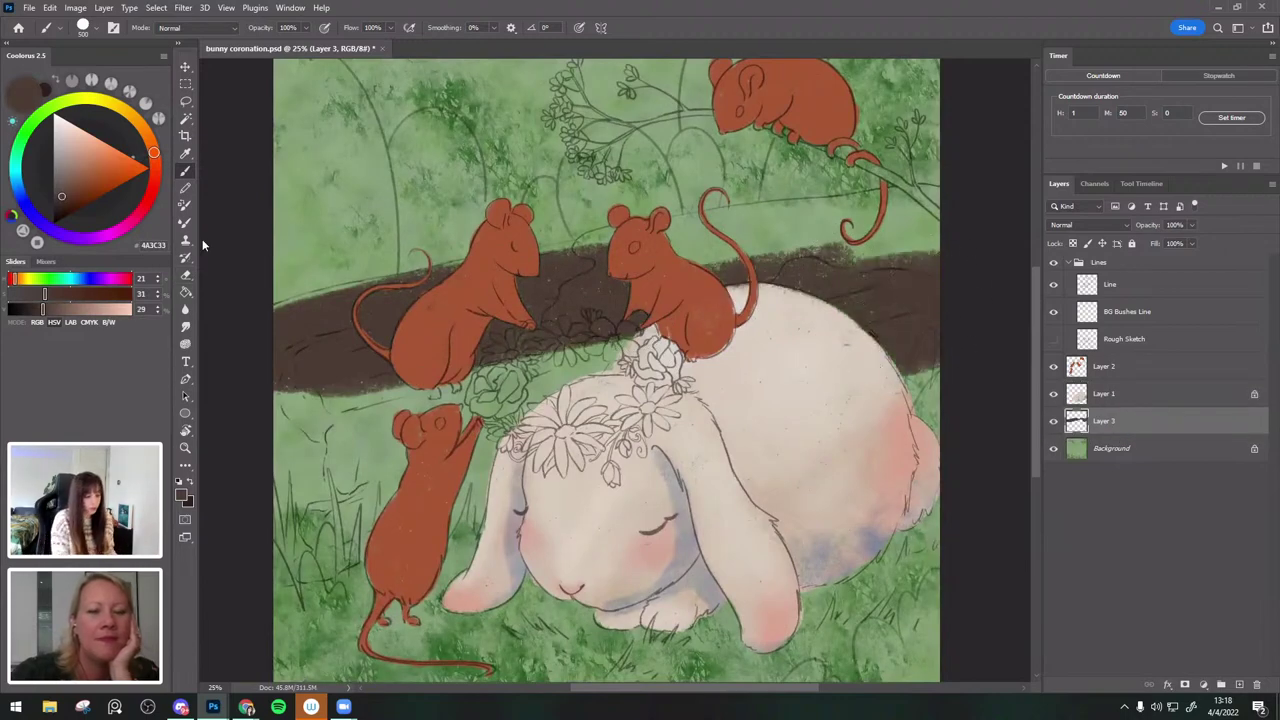
mouse_move(480, 386)
mouse_down()
mouse_move(410, 382)
mouse_move(512, 420)
mouse_up()
mouse_move(505, 490)
mouse_down()
mouse_move(390, 500)
mouse_move(294, 466)
mouse_up()
mouse_move(309, 313)
mouse_down()
mouse_move(418, 285)
mouse_move(242, 330)
mouse_up()
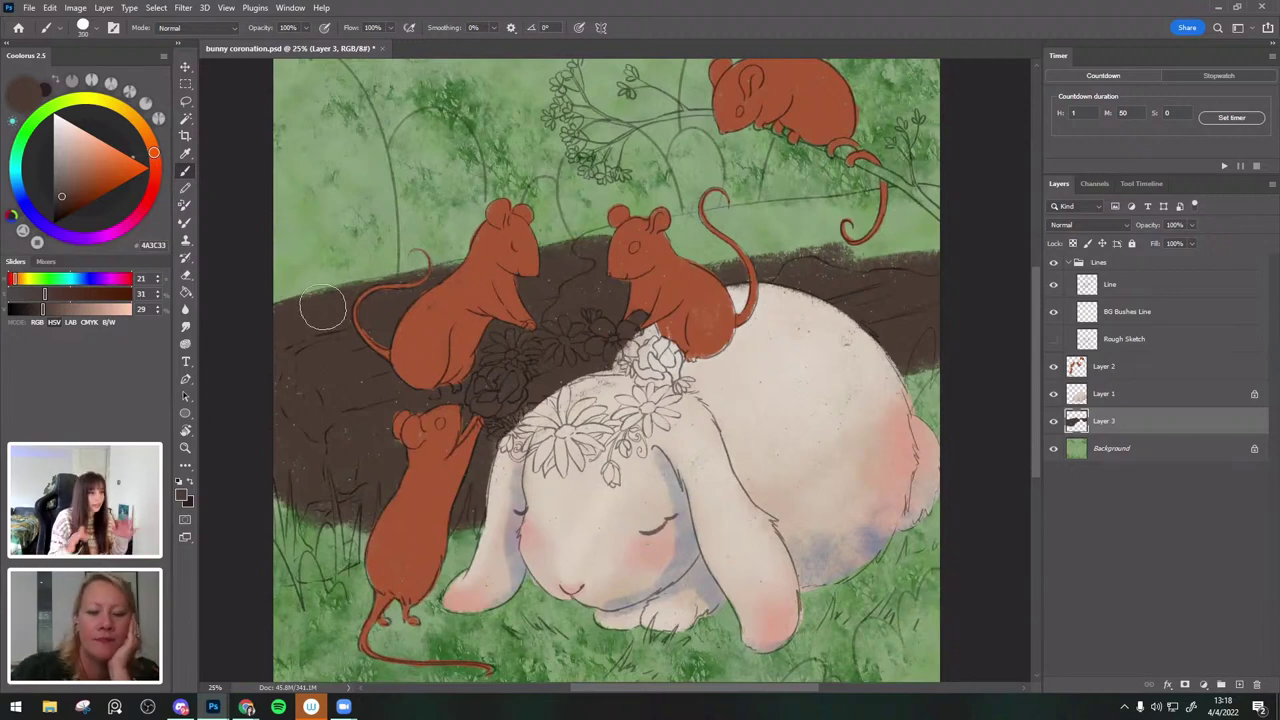
drag(852, 270, 960, 262)
Enlarge the brush to 600 px and add a new layer directly above the log's layer.
key(])
key(])
key(])
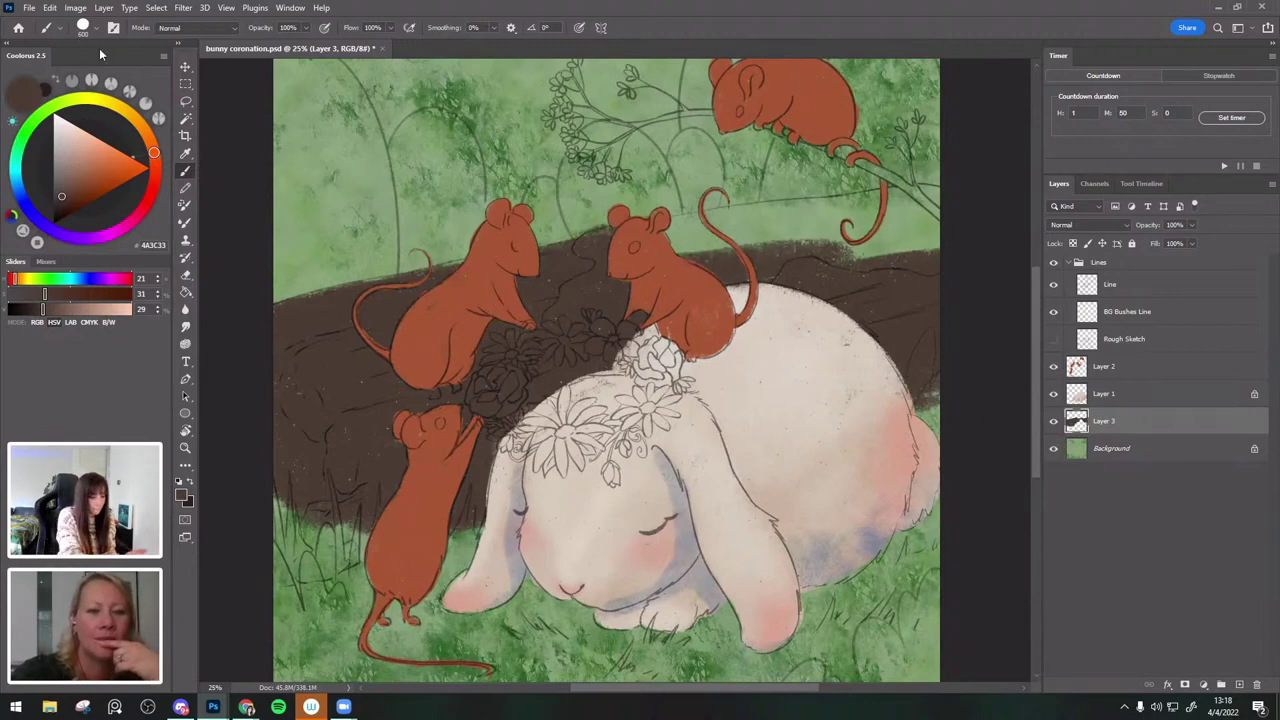
click(1240, 685)
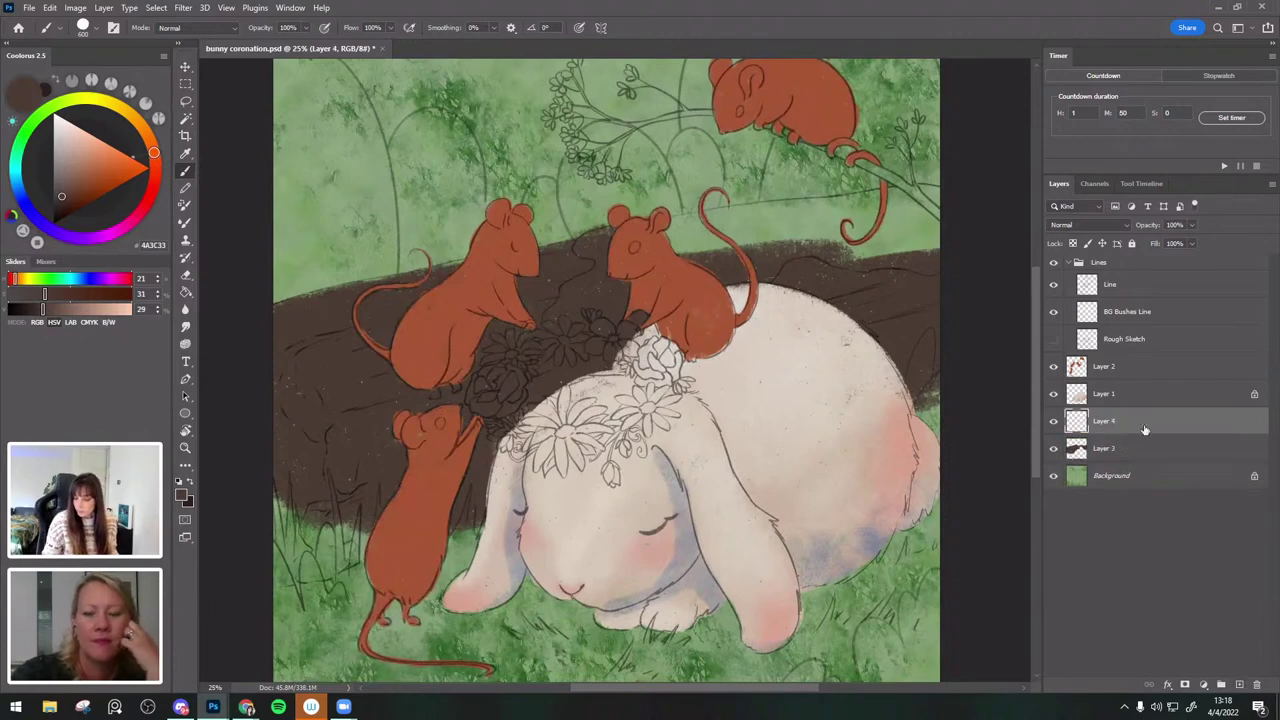
right_click(1138, 422)
click(1170, 416)
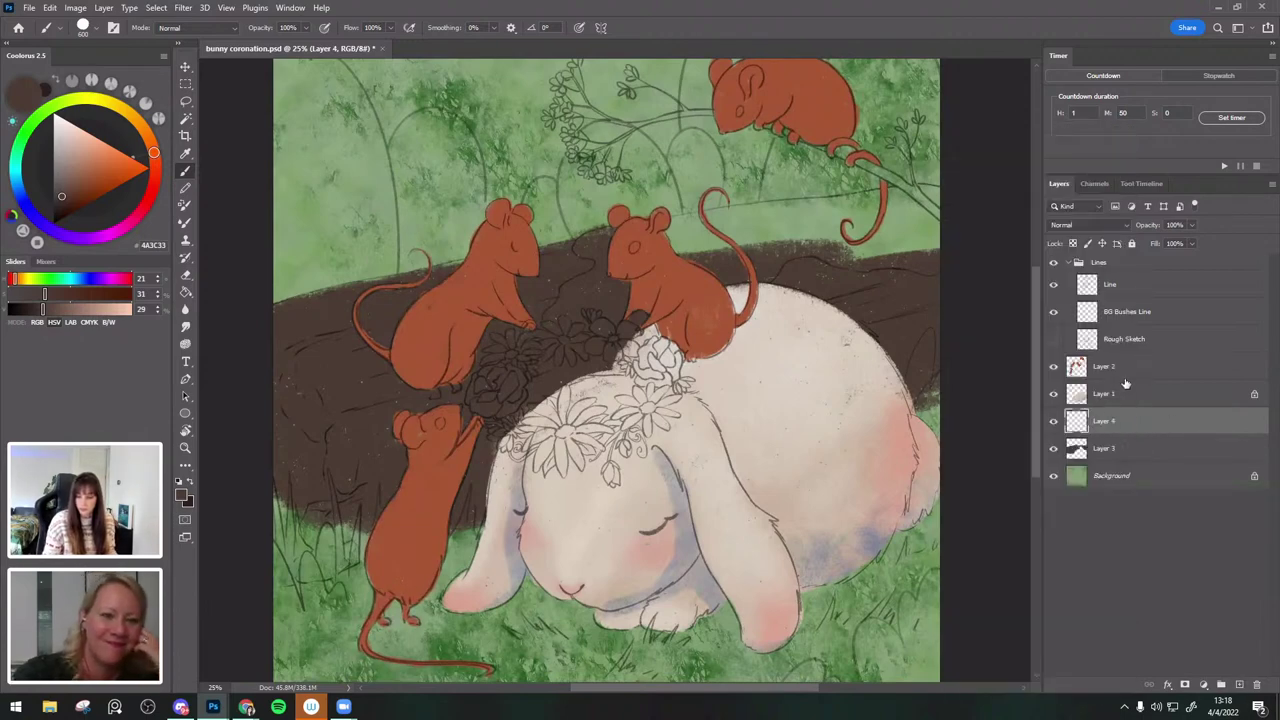
Sample the background green, mix a darker shade (#506C3C) and try a stroke above the log with a smaller brush.
alt+click(917, 243)
click(71, 187)
key(bracketleft)
key(bracketleft)
key(bracketleft)
key(bracketleft)
drag(784, 238, 846, 226)
key(ctrl+z)
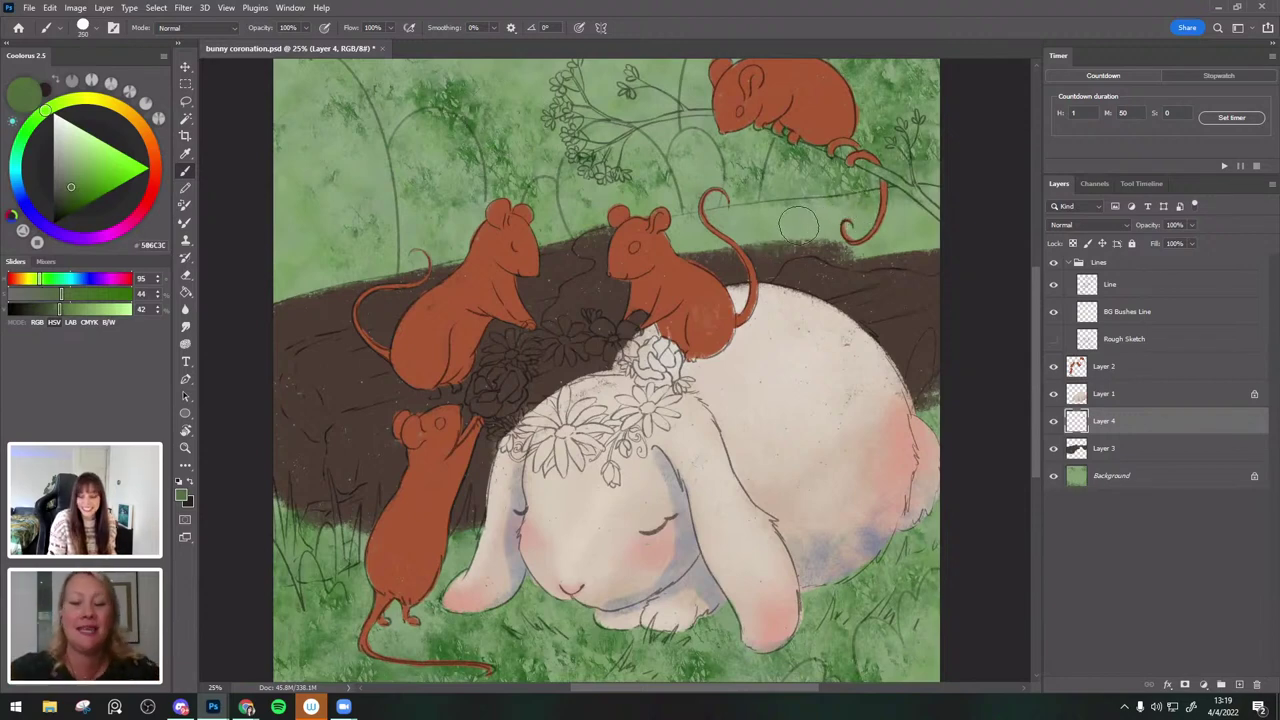
Block in the edges of the green patch along the log's upper side in dark green (#375621).
click(72, 197)
mouse_move(930, 212)
mouse_down()
mouse_move(822, 224)
mouse_move(928, 238)
mouse_move(925, 214)
mouse_up()
mouse_move(800, 222)
mouse_down()
mouse_move(595, 245)
mouse_move(554, 316)
mouse_move(566, 303)
mouse_up()
key(])
key(])
key(])
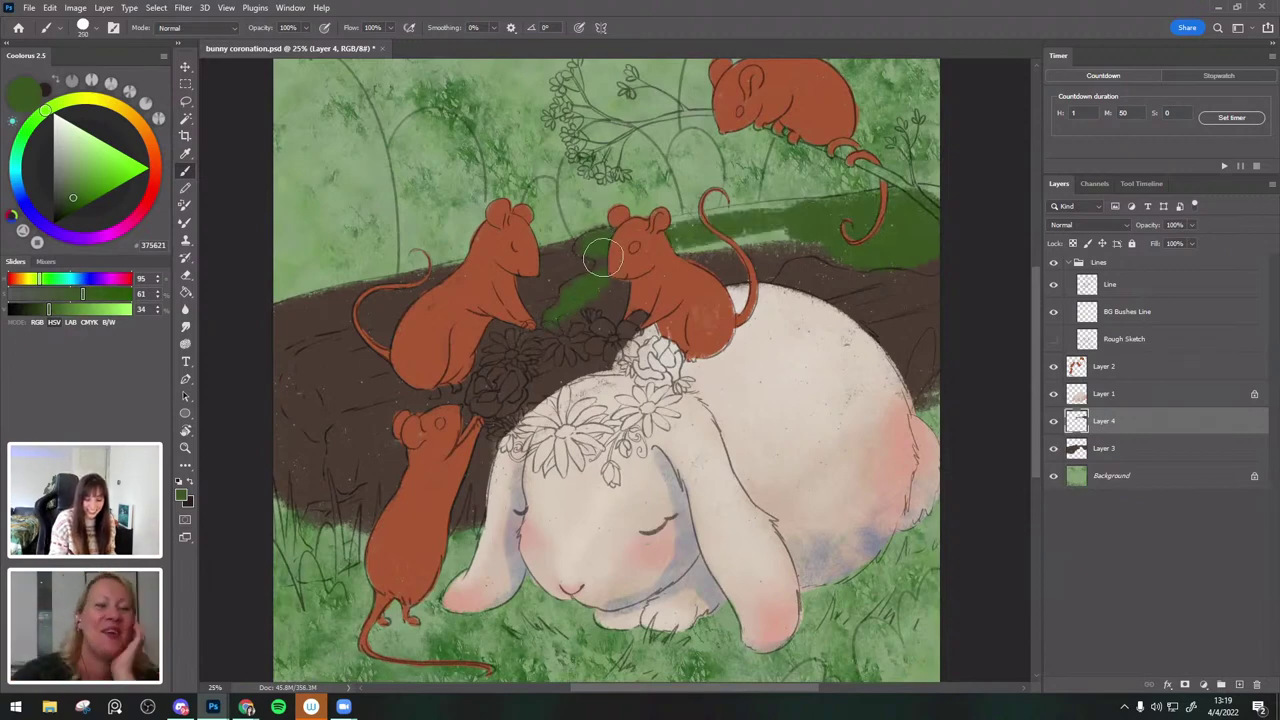
Fill the remaining gaps of the dark green patch around the right-hand mouse and out to the canvas edge.
mouse_move(637, 283)
mouse_down()
mouse_move(577, 305)
mouse_move(753, 277)
mouse_move(788, 235)
mouse_move(641, 268)
mouse_move(898, 197)
mouse_move(653, 222)
mouse_up()
key(])
key(])
key(])
key([)
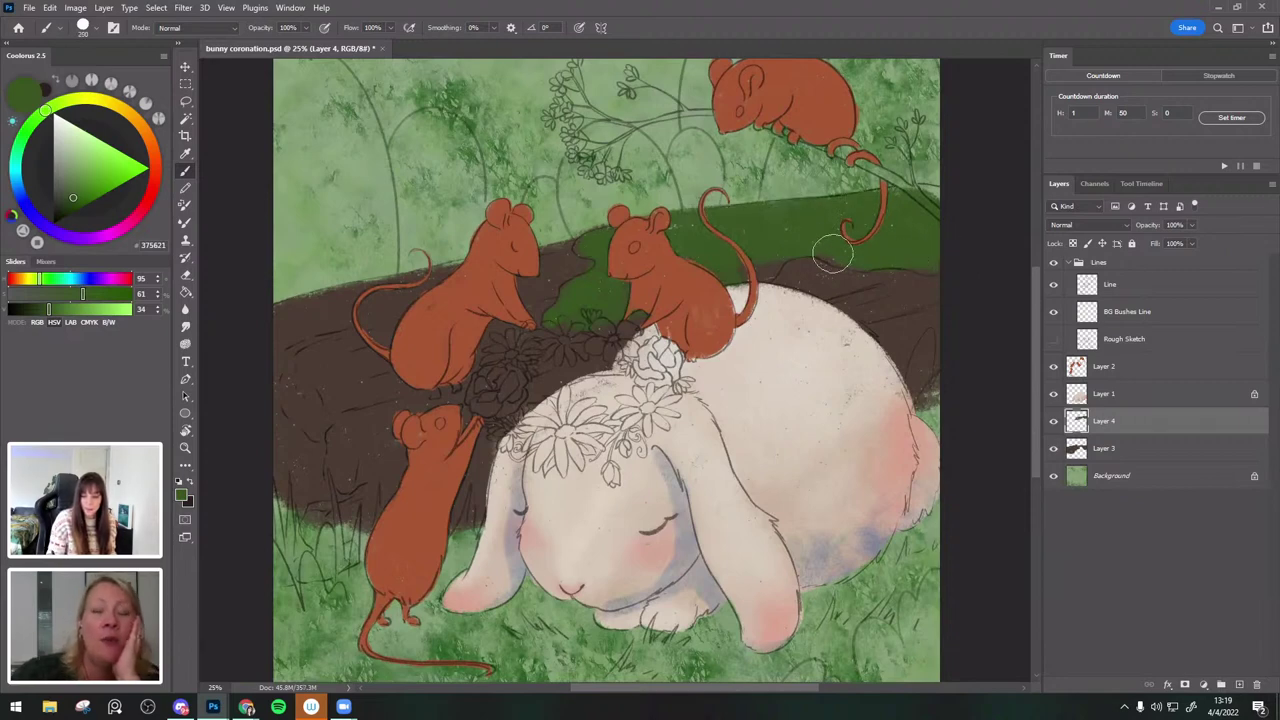
drag(949, 203, 880, 208)
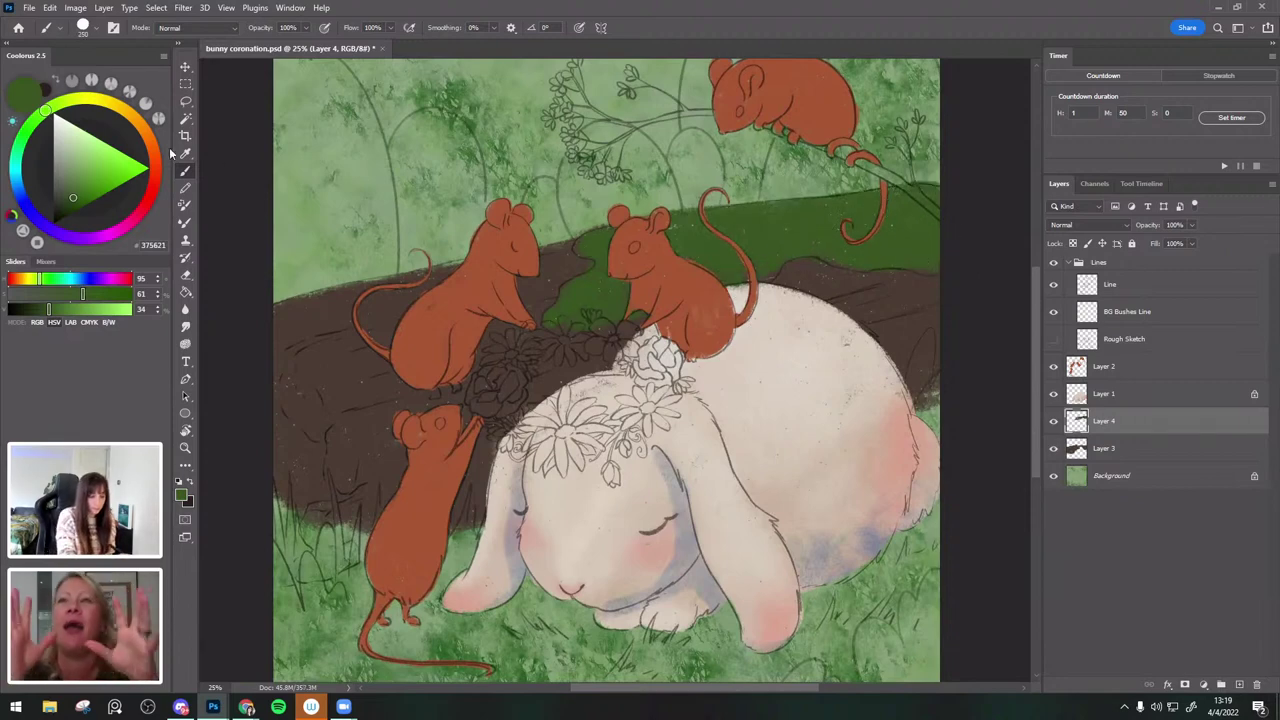
Brush a lighter yellowish green (#4A661C) over the green patch with an enlarged brush, undoing unwanted strokes.
click(81, 195)
click(58, 103)
key(])
key(])
key(])
drag(727, 217, 863, 211)
key(ctrl+z)
key(])
drag(670, 232, 867, 205)
key(ctrl+z)
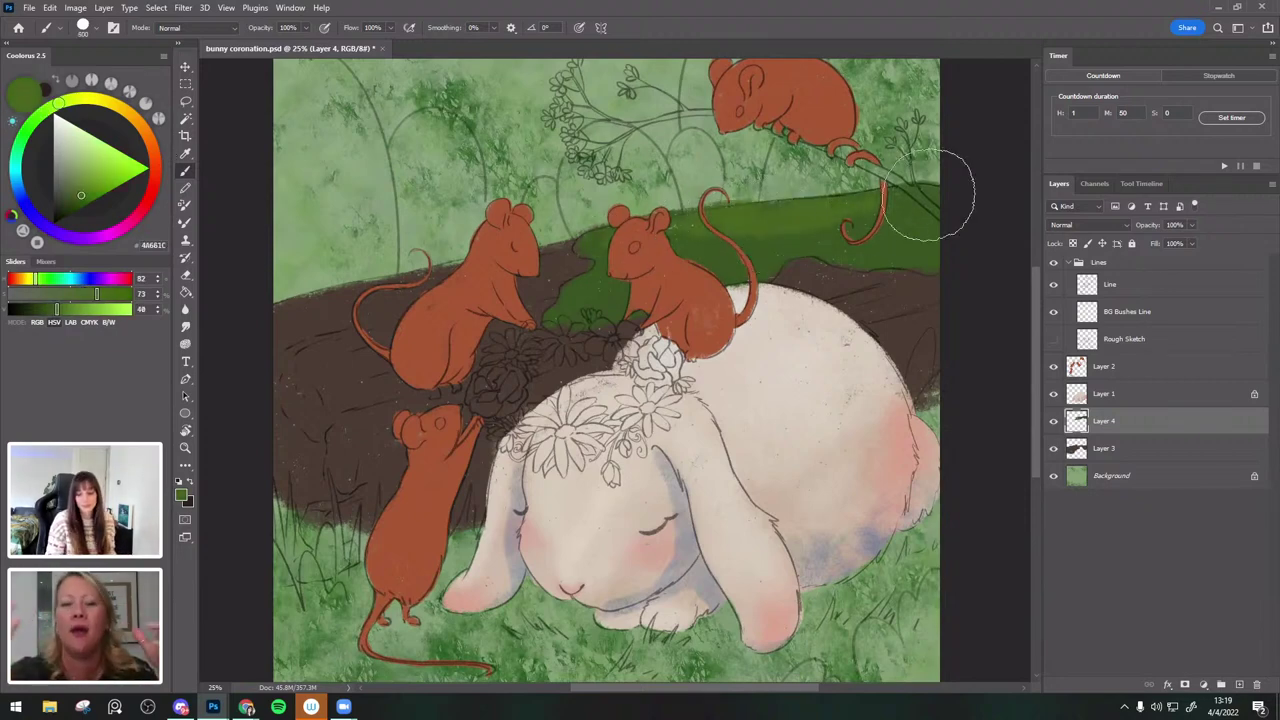
Select the log's layer, sample its dark brown and switch to the Pencil Partly Blended brush at a larger size.
click(1101, 450)
alt+click(338, 368)
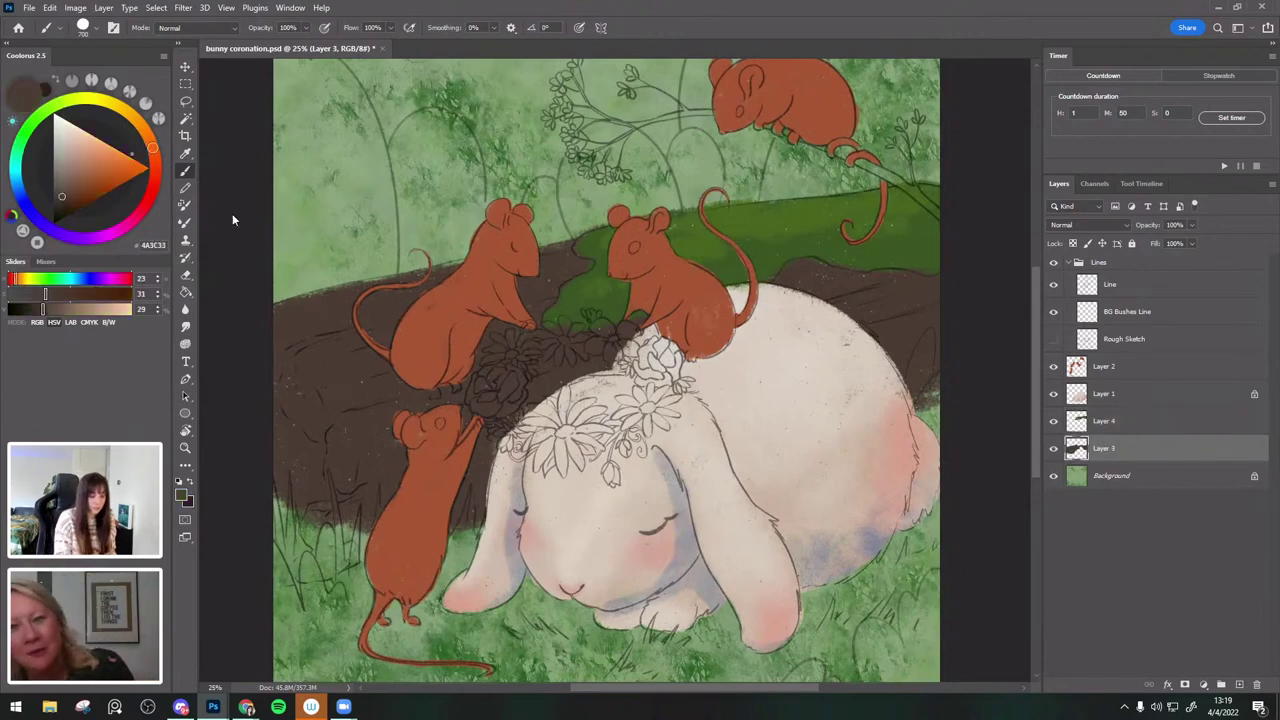
click(85, 28)
double_click(130, 366)
key(])
key(])
key(])
key(])
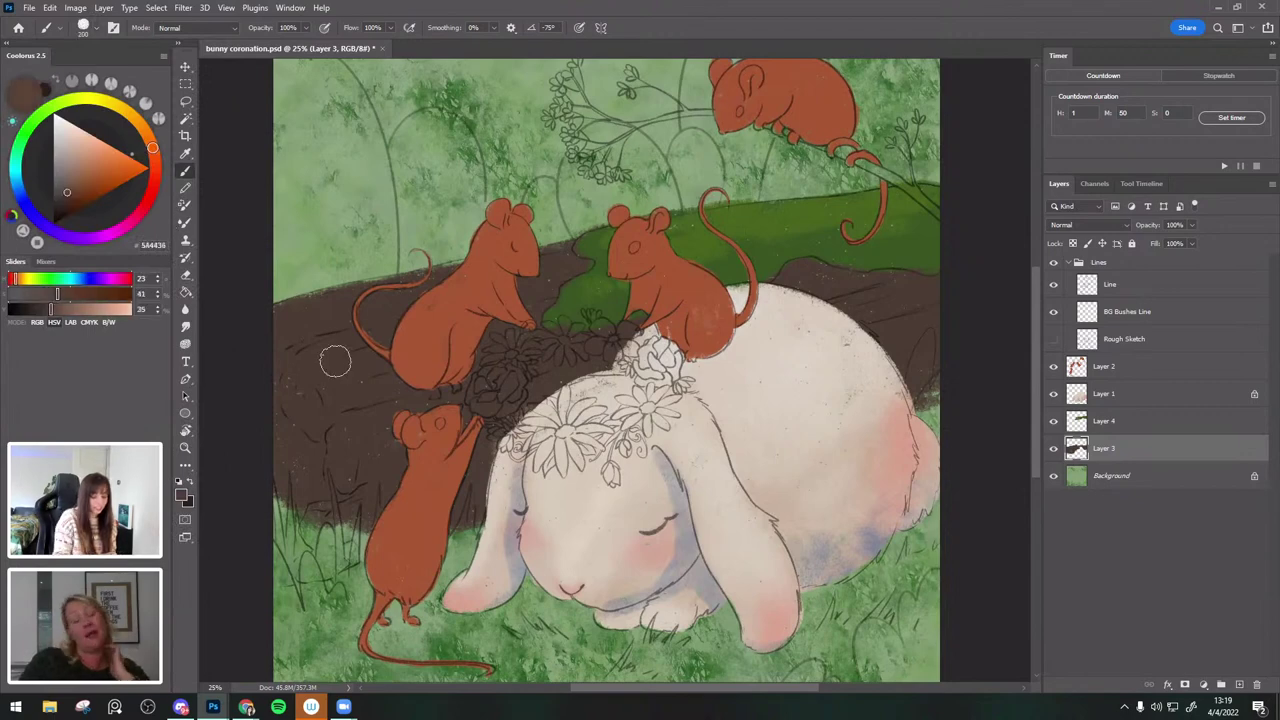
Switch to the Oil Pastel 4 - Side Shader brush from the Dry Media set.
click(85, 28)
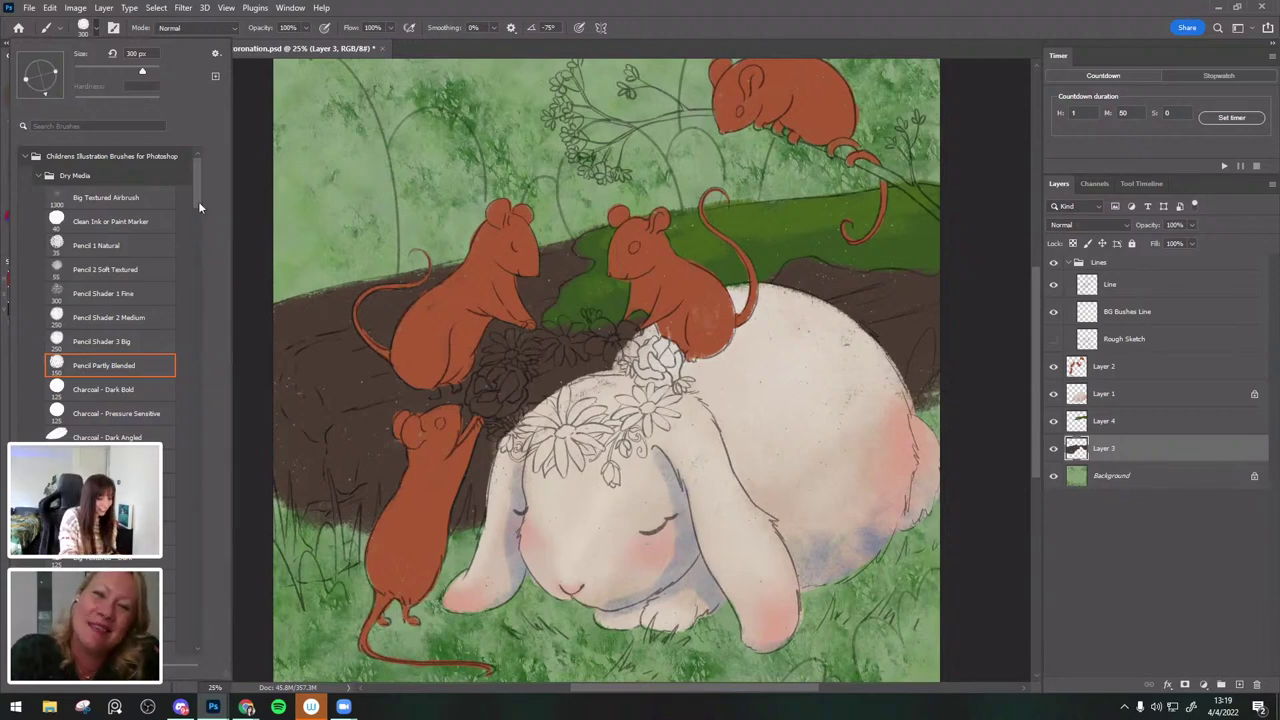
scroll(152, 330, down, 5)
click(132, 396)
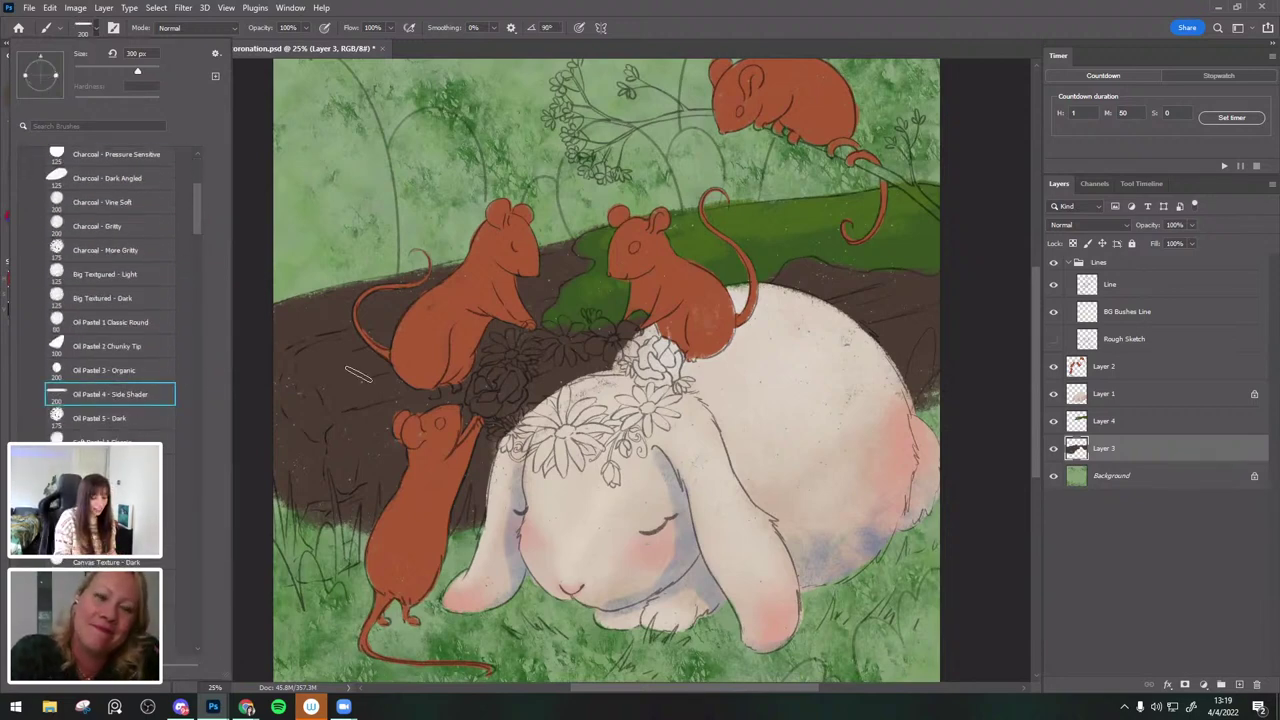
click(357, 402)
Brush lighter brown bark texture onto the log beside the upper left mouse, undoing unwanted strokes and adjusting the brush size.
click(72, 188)
key(bracketright)
key(bracketright)
key(bracketright)
mouse_move(331, 371)
mouse_down()
mouse_move(395, 354)
mouse_move(307, 369)
mouse_move(450, 342)
mouse_up()
key(ctrl+z)
key(ctrl+z)
key(bracketleft)
drag(304, 371, 430, 338)
key(ctrl+z)
alt+click(341, 369)
key(bracketright)
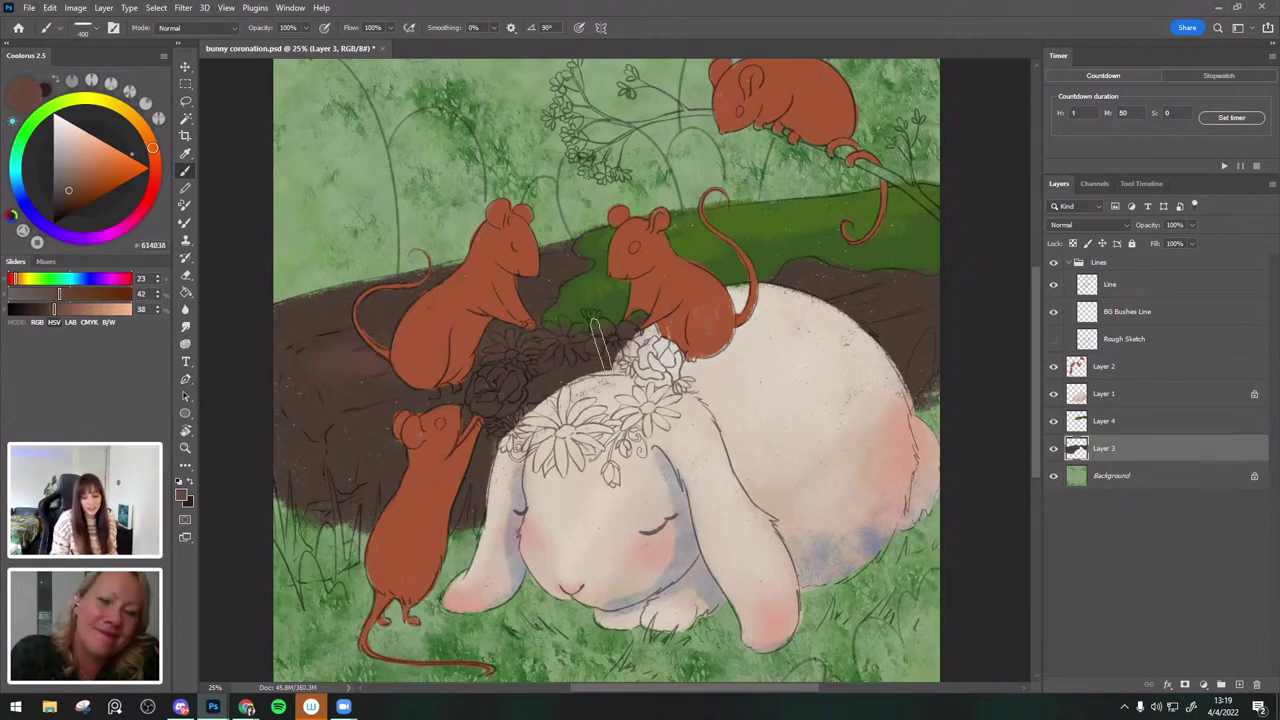
Sample dark and lighter browns from the log and adjust the brush size for the bark texture.
key(bracketleft)
alt+click(909, 363)
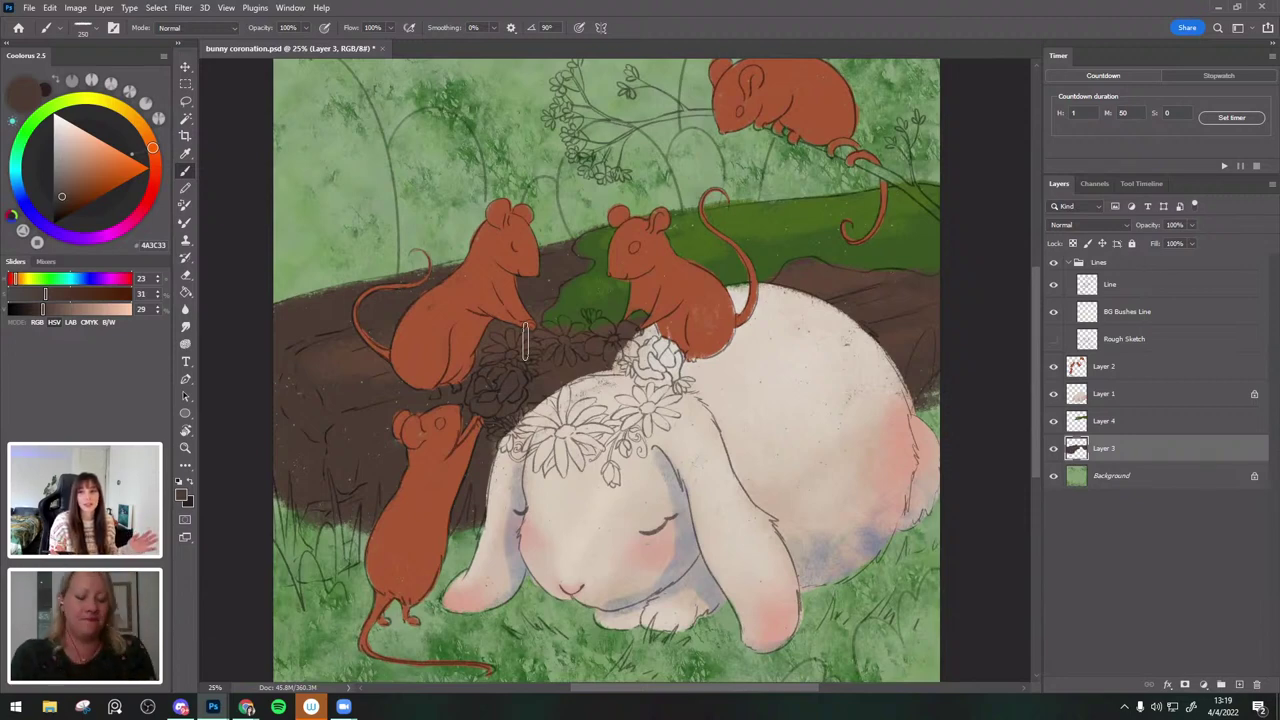
alt+click(368, 358)
key(])
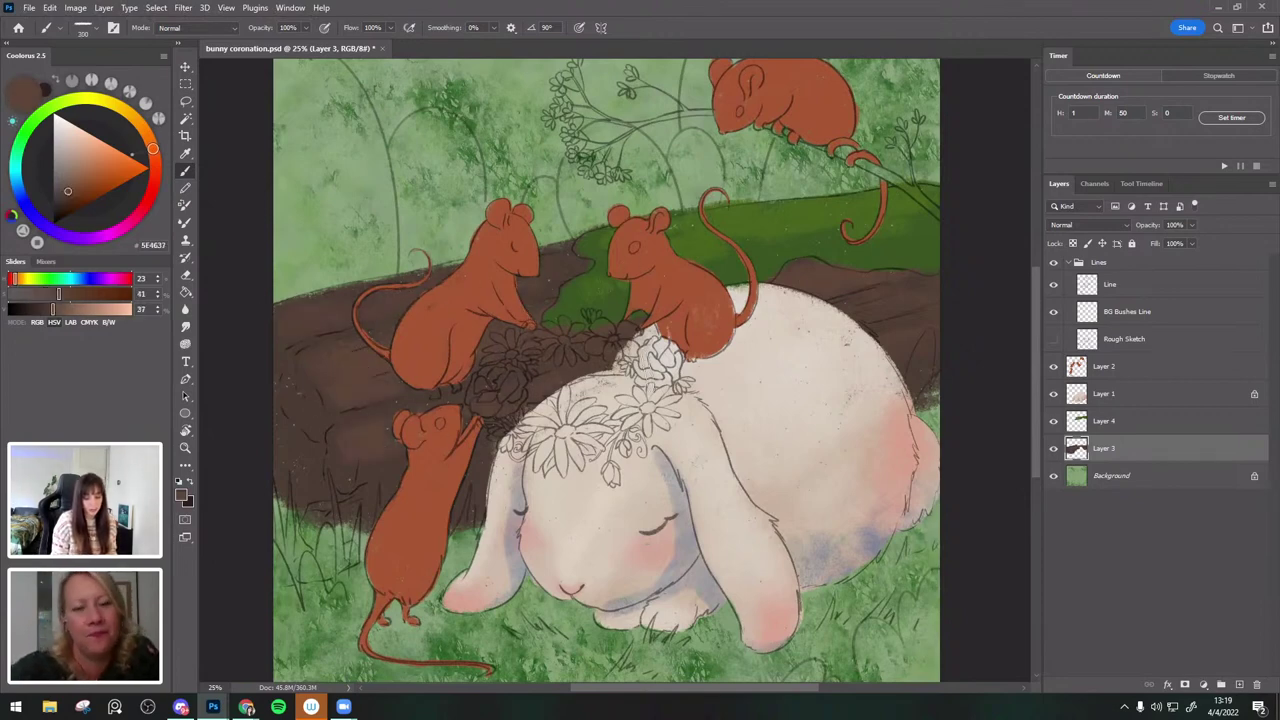
key(bracketright)
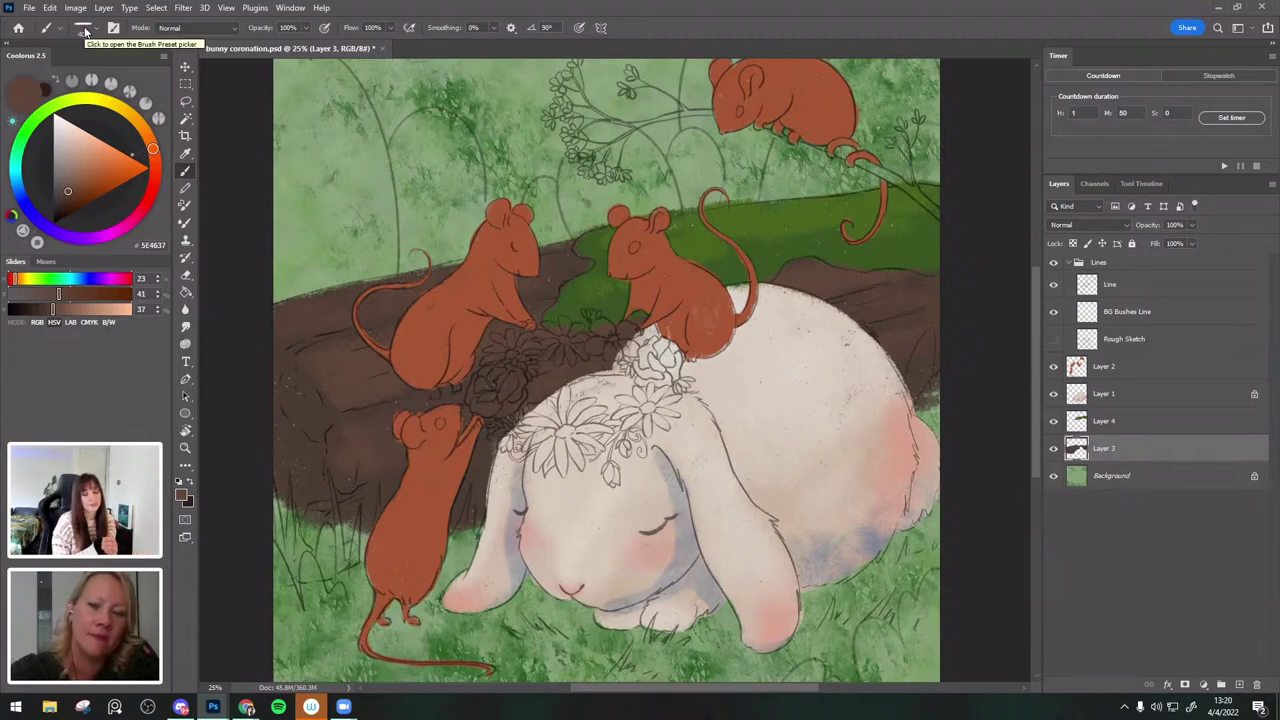
Switch to the Charcoal - Dark Bold brush, enlarge it and choose the lighter brown #7C5842, undoing an unwanted stroke.
click(83, 30)
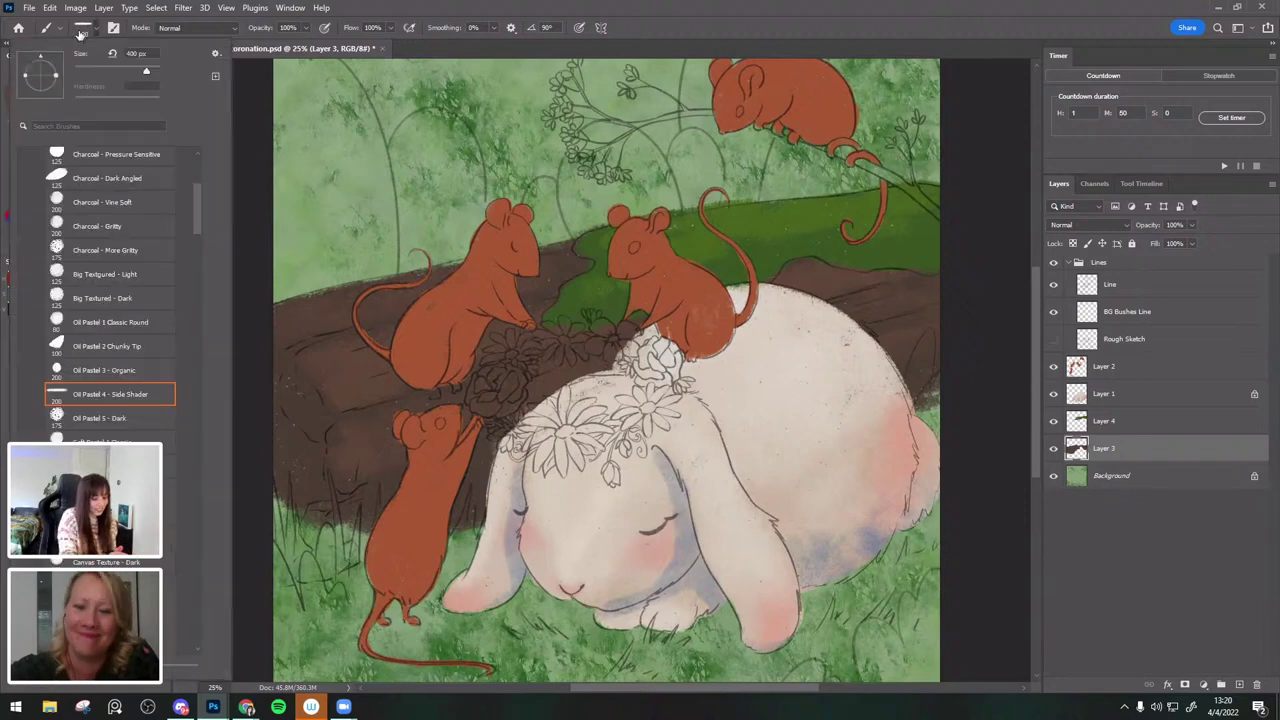
scroll(195, 200, up, 5)
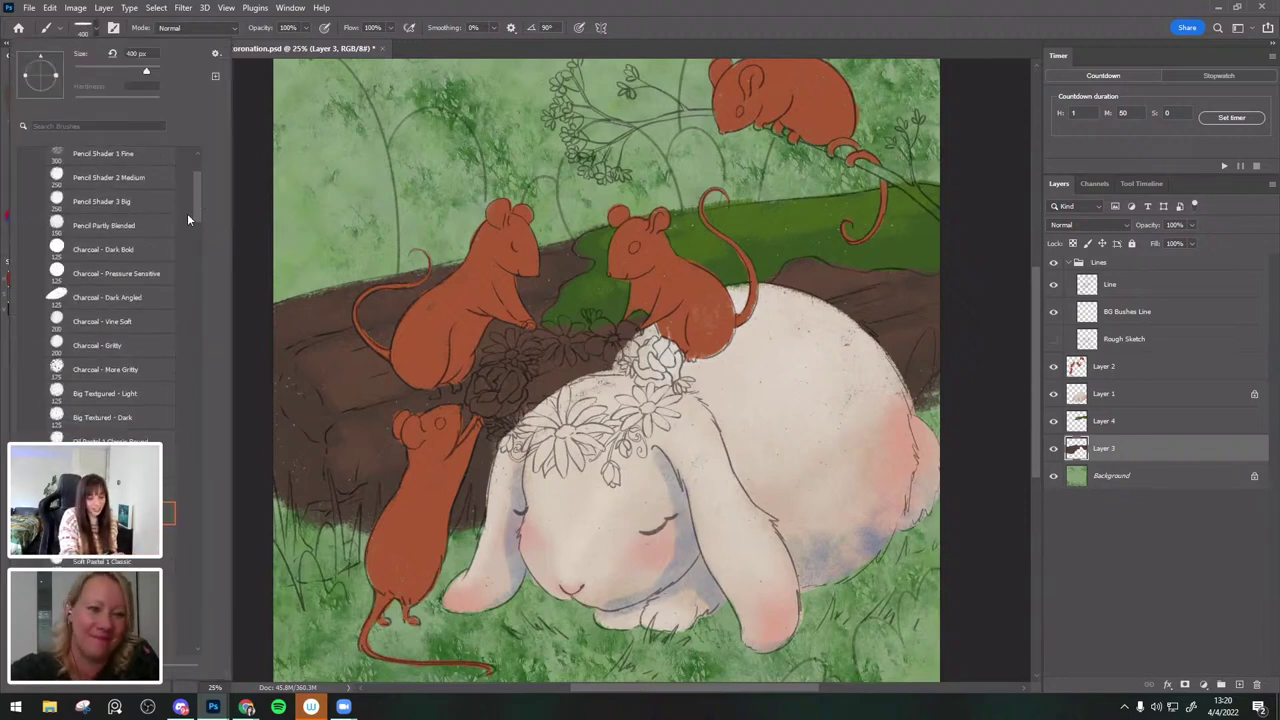
click(160, 240)
click(349, 372)
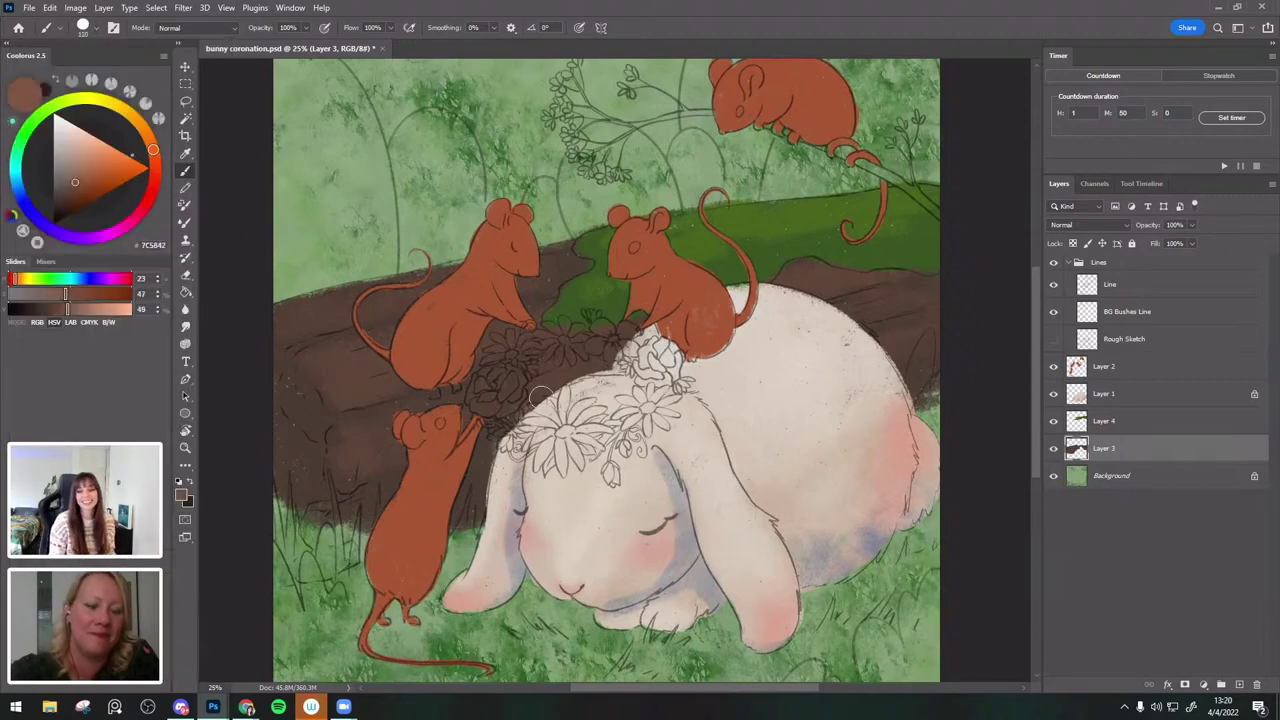
drag(531, 400, 556, 368)
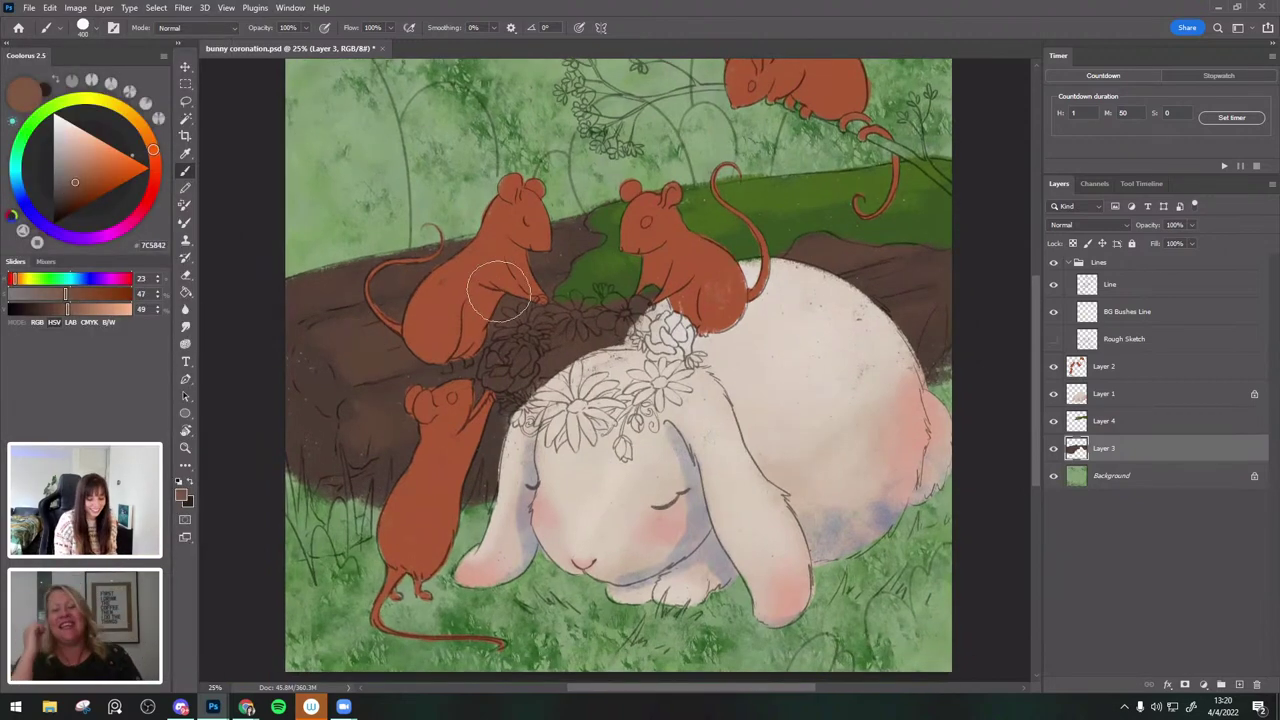
key(ctrl+z)
Brush lighter brown highlights onto the log's bark ridges beside the two left mice and below the dark flowers, adjusting the brush size.
key(])
alt+click(361, 328)
mouse_move(406, 318)
mouse_down()
mouse_move(361, 327)
mouse_move(383, 333)
mouse_move(352, 402)
mouse_move(402, 407)
mouse_up()
key([)
key([)
key([)
key([)
drag(488, 370, 606, 356)
Brush the brown #775548 onto the log behind the rabbit's back and along its upper edge, undoing an unwanted stroke.
key(])
drag(858, 296, 970, 271)
key(])
key(])
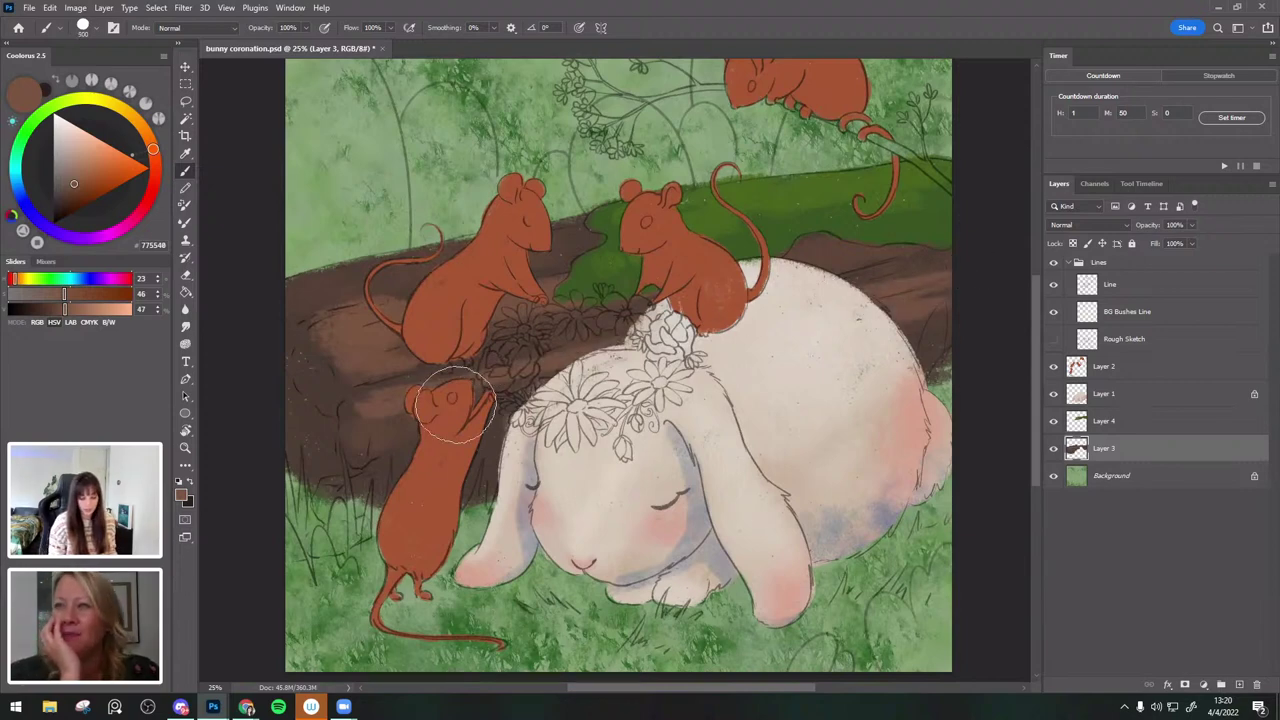
key([)
key(])
mouse_move(296, 288)
mouse_down()
mouse_move(446, 261)
mouse_move(403, 270)
mouse_up()
key(ctrl+z)
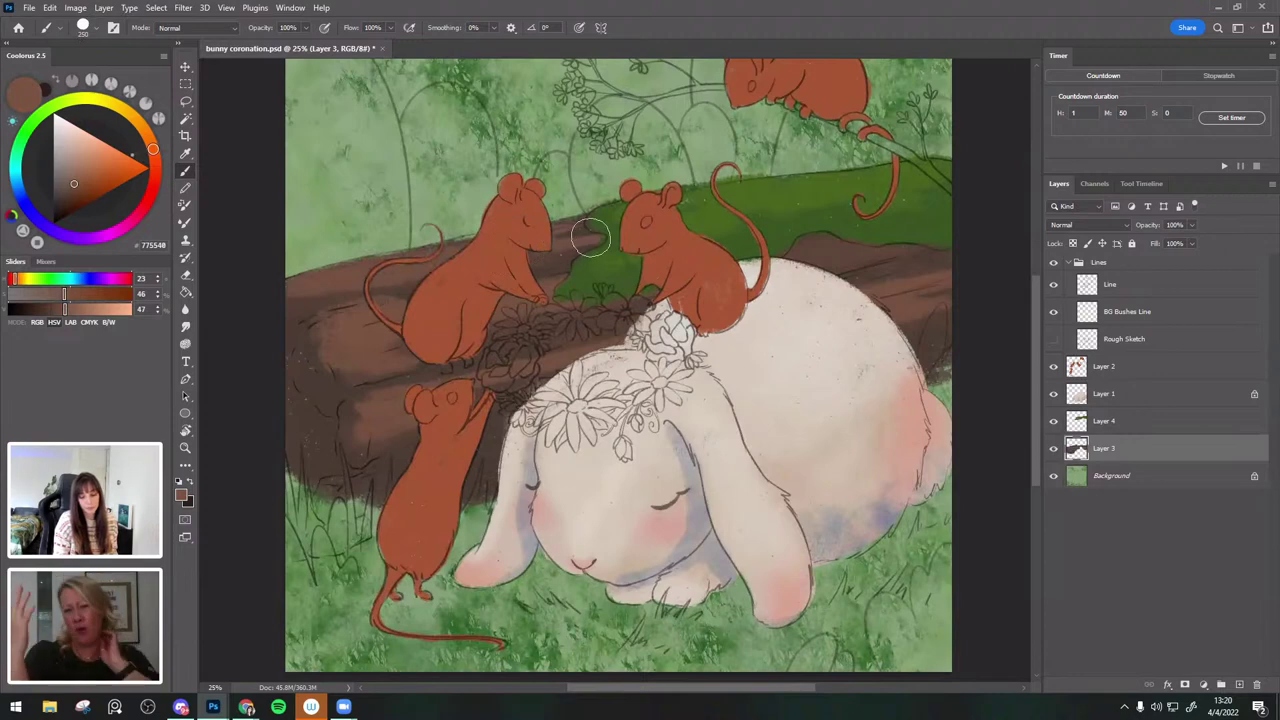
Switch to the Charcoal - Pressure Sensitive brush.
click(83, 27)
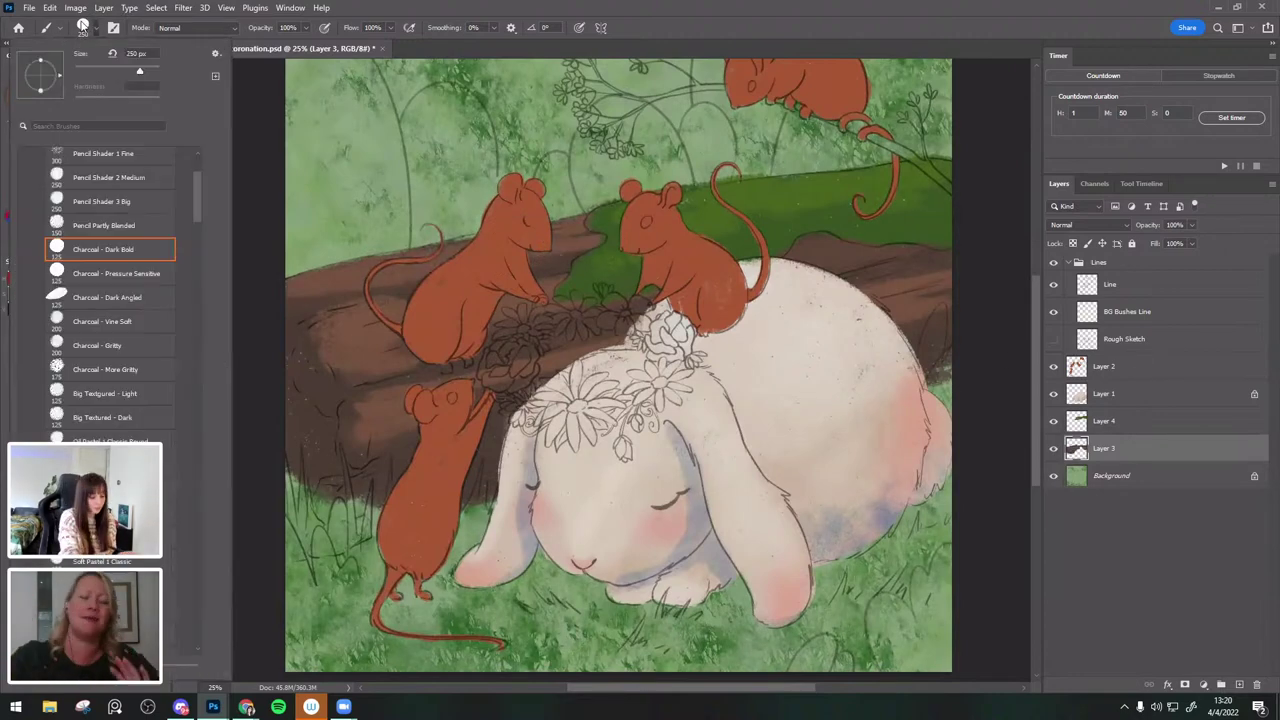
click(147, 273)
click(566, 288)
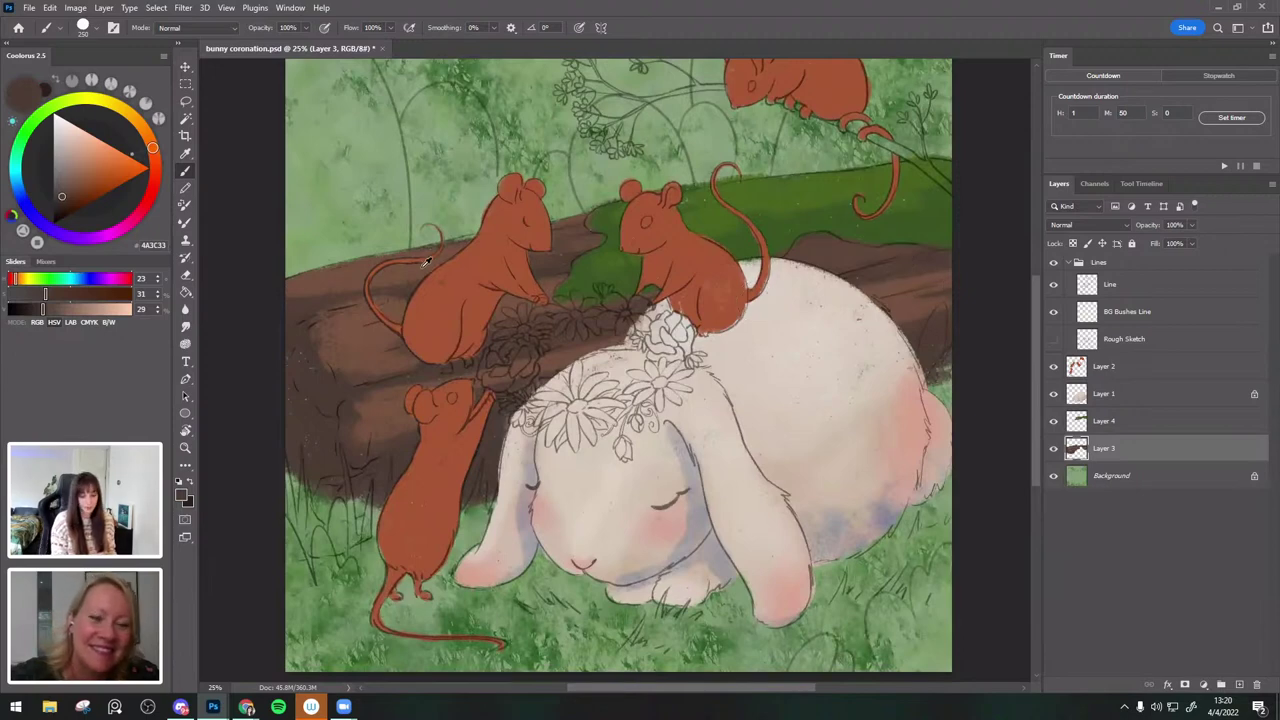
Blend the light and dark bark areas around the two left mice with intermediate browns sampled from the log.
alt+click(506, 258)
alt+click(319, 297)
alt+click(349, 298)
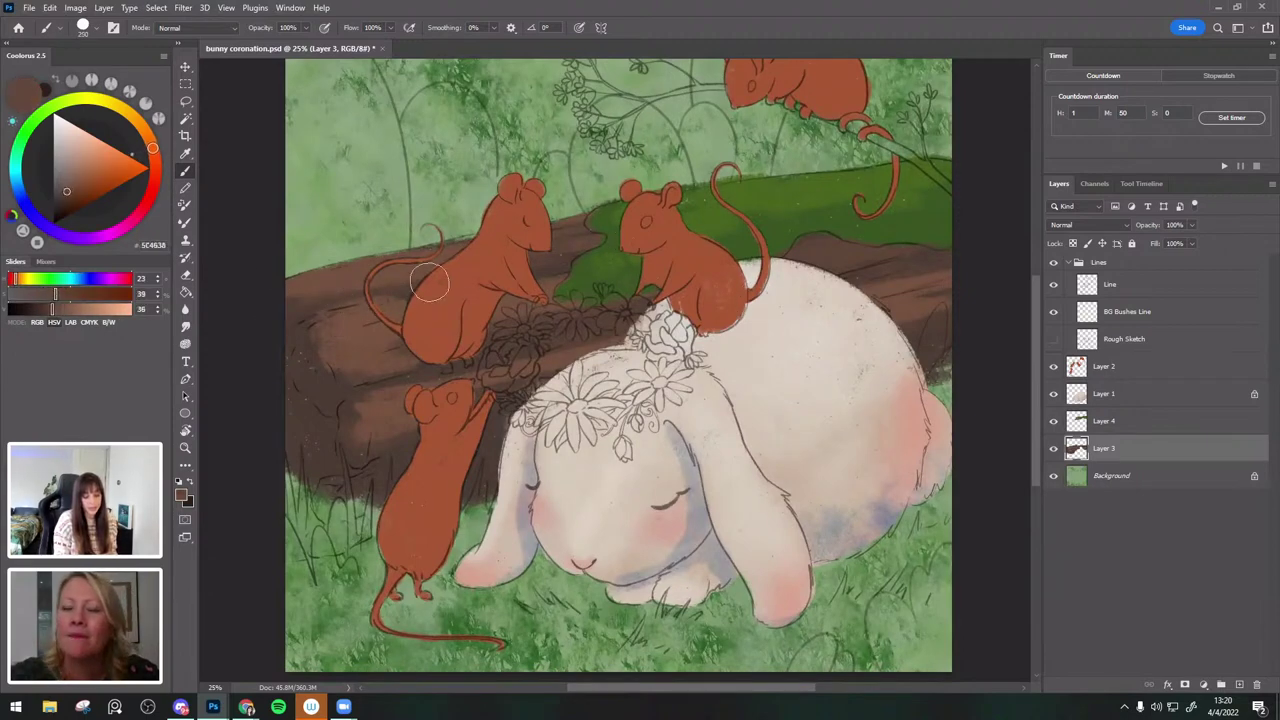
alt+click(336, 297)
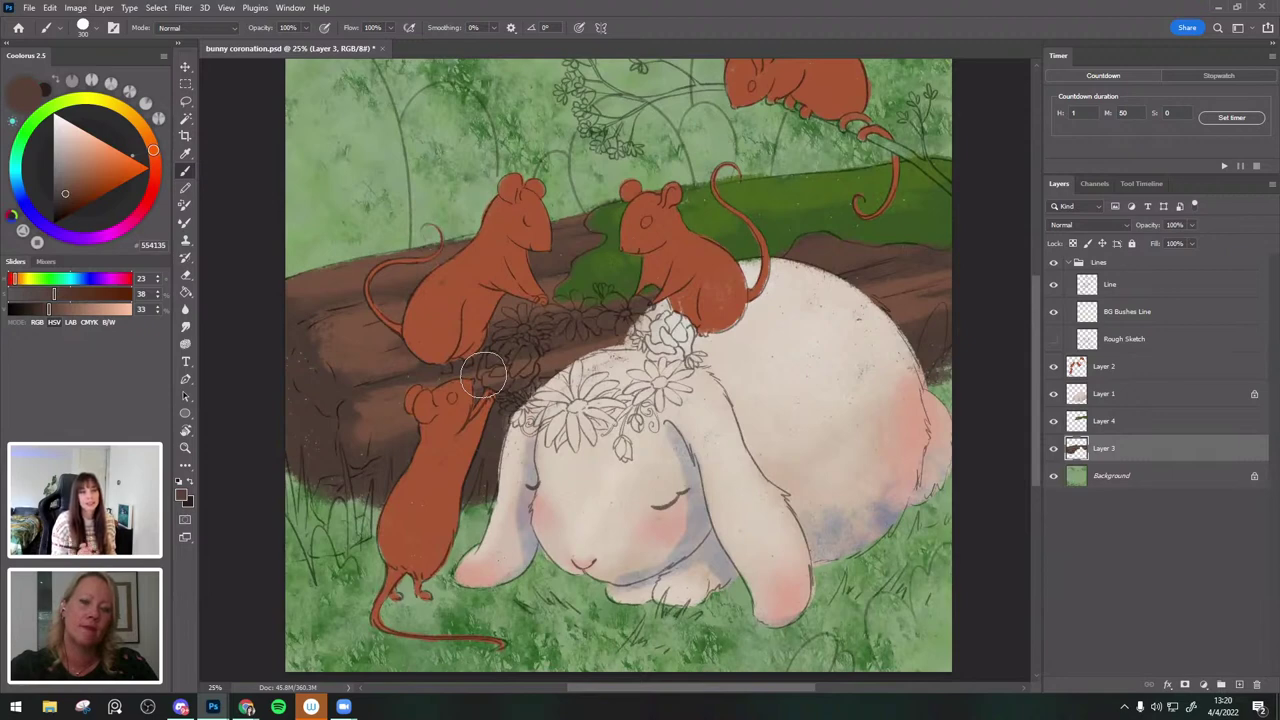
alt+click(354, 364)
alt+click(342, 382)
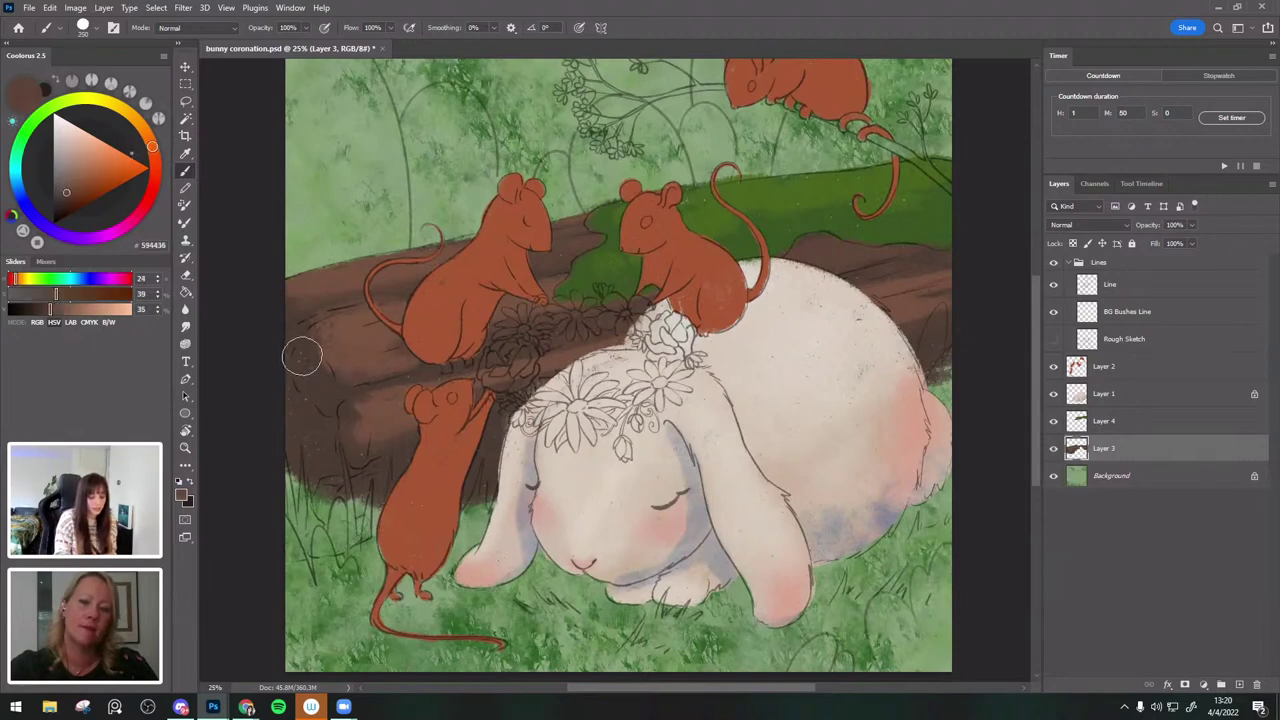
alt+click(352, 400)
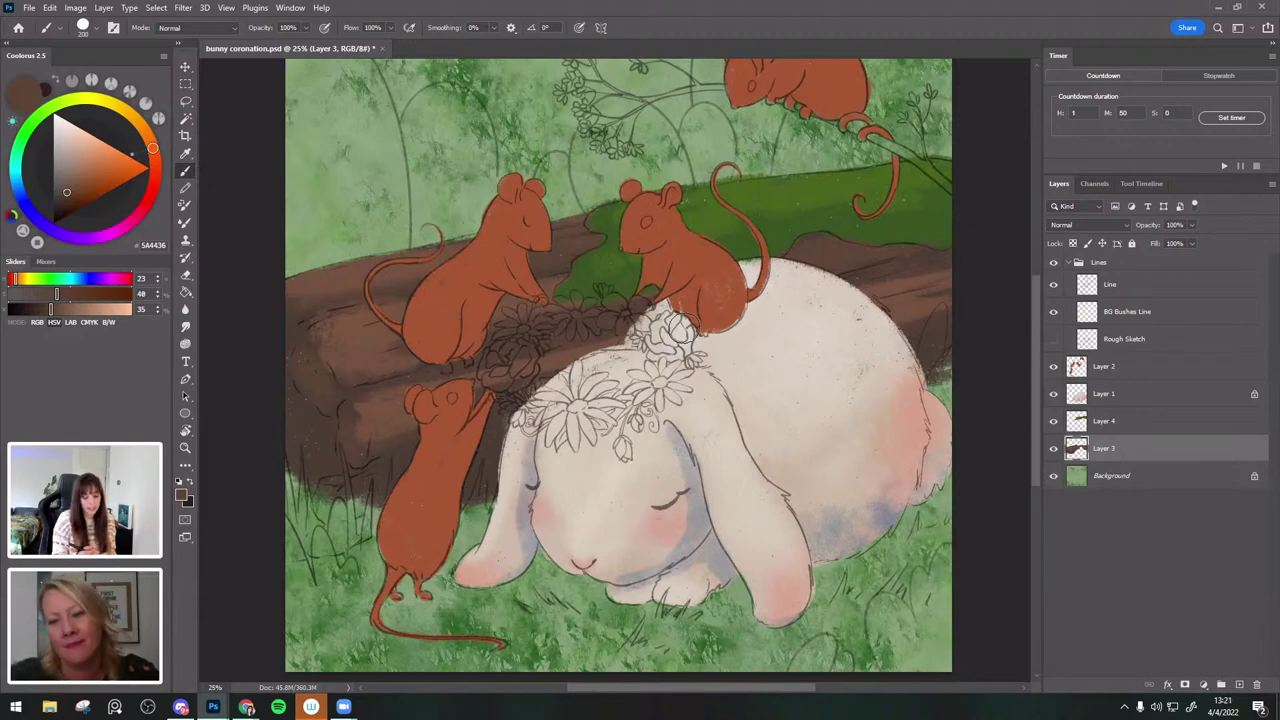
Shade the log's cut end, grooves and underside with the dark brown #35271E, undoing an unwanted stroke.
click(62, 206)
key(])
drag(293, 374, 292, 402)
key(ctrl+z)
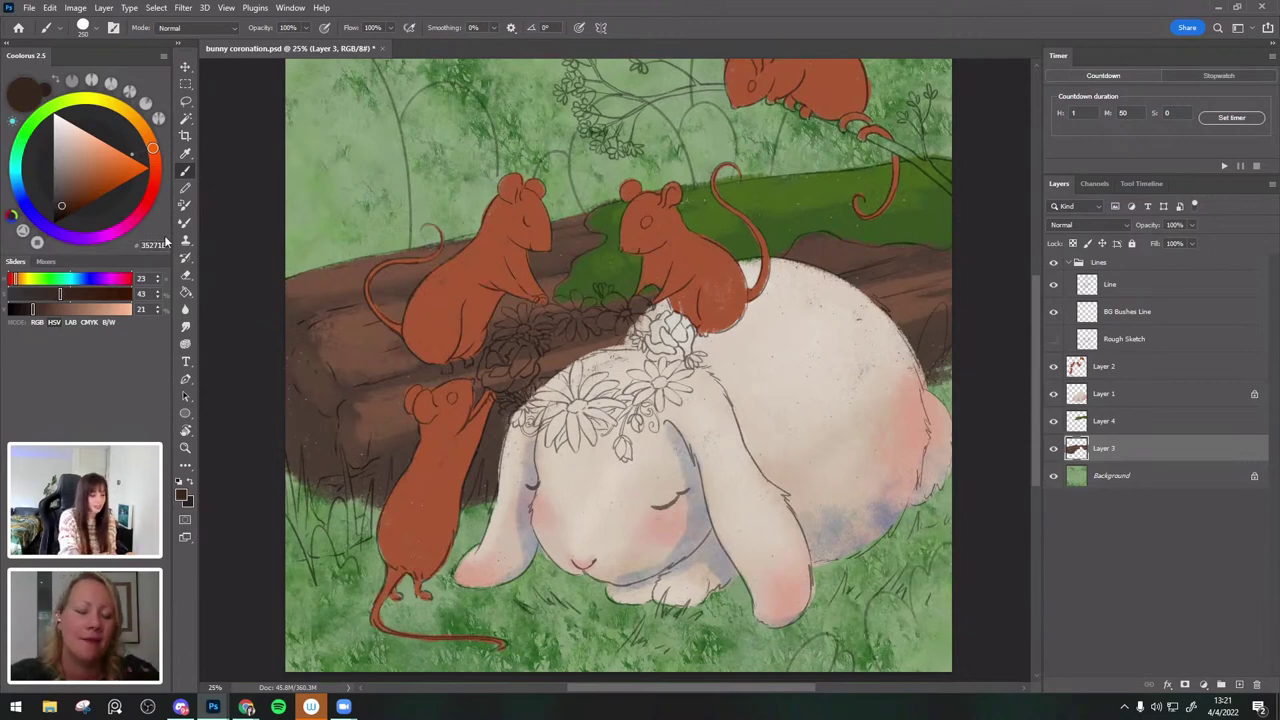
mouse_move(282, 348)
mouse_down()
mouse_move(315, 424)
mouse_move(304, 421)
mouse_move(280, 389)
mouse_move(317, 433)
mouse_move(379, 442)
mouse_move(344, 471)
mouse_move(382, 464)
mouse_up()
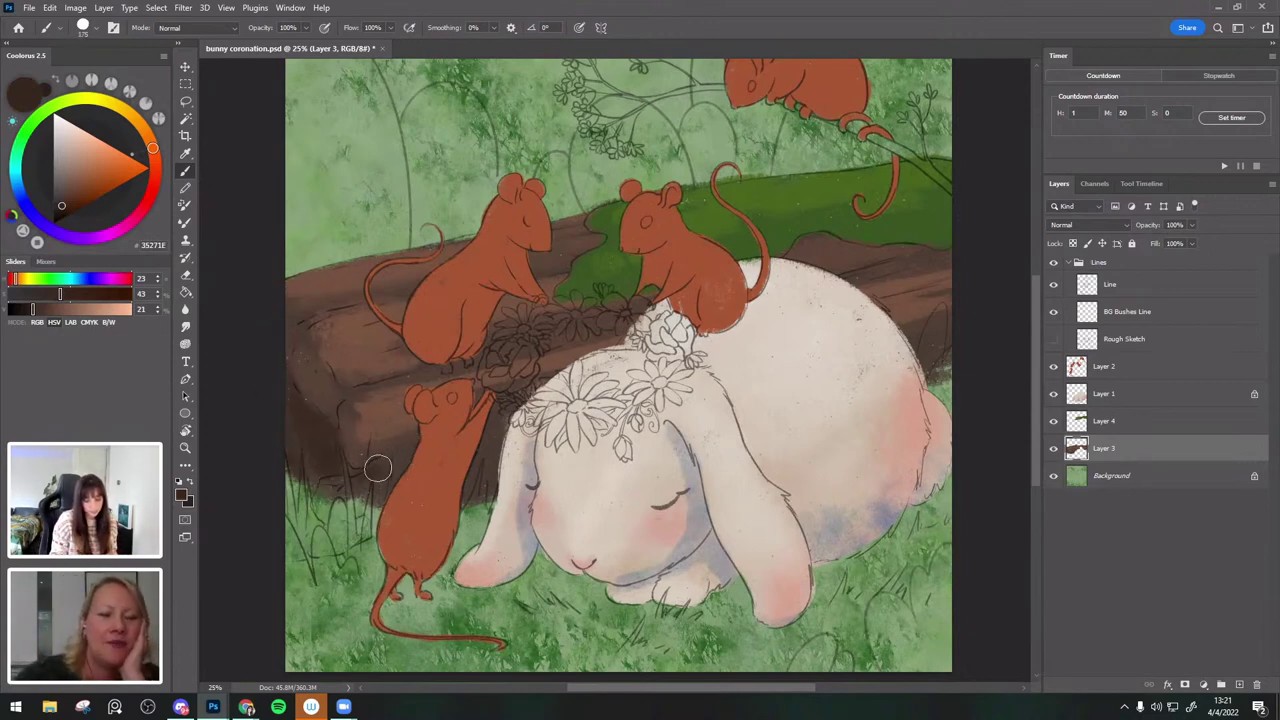
mouse_move(335, 413)
mouse_down()
mouse_move(408, 380)
mouse_move(311, 323)
mouse_move(800, 310)
mouse_move(899, 266)
mouse_move(889, 303)
mouse_up()
mouse_move(549, 444)
mouse_down()
mouse_move(456, 496)
mouse_move(323, 498)
mouse_up()
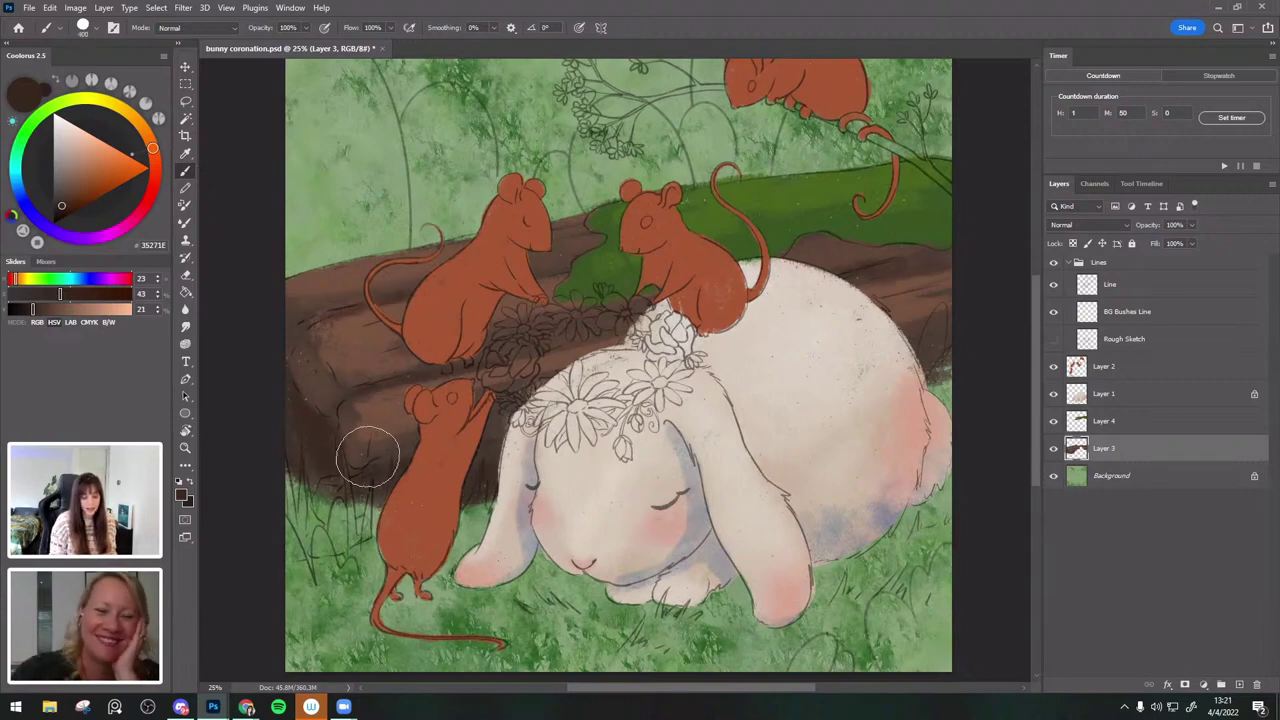
Refine the log's shadows with sampled browns, toggle Layer 3's visibility to check it, and keep the Charcoal - Pressure Sensitive brush.
alt+click(306, 423)
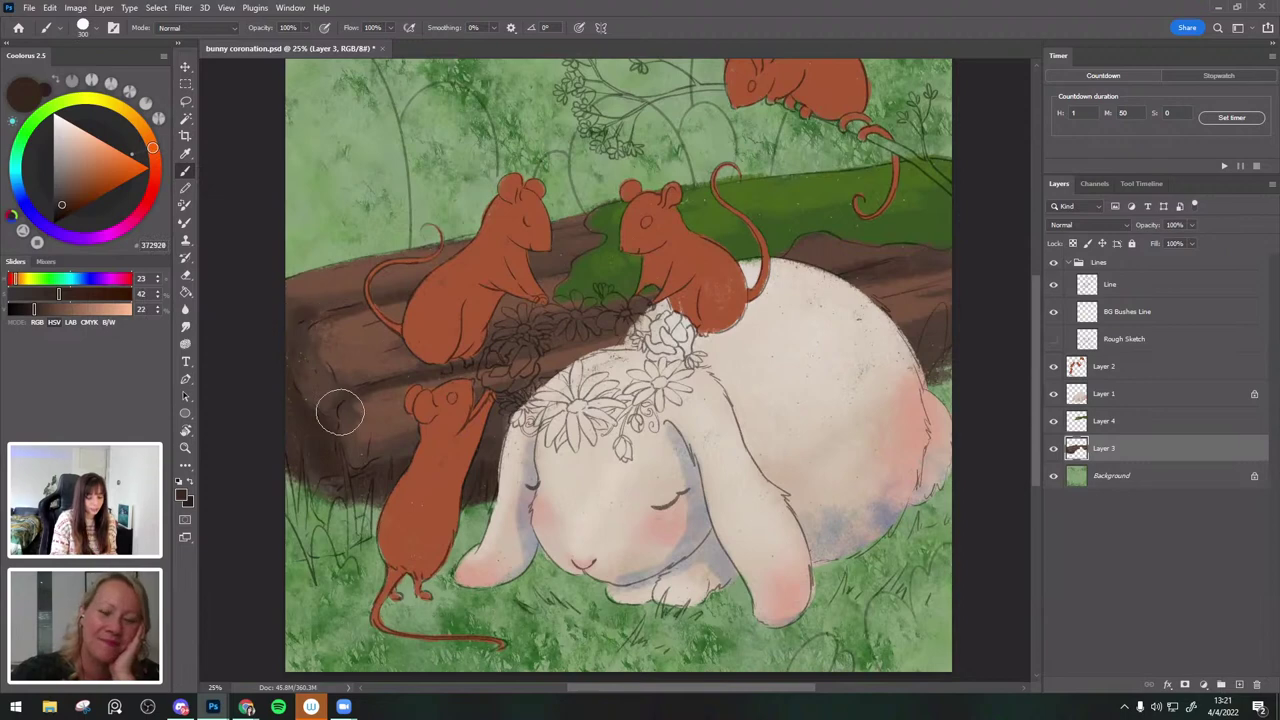
mouse_move(383, 428)
mouse_down()
mouse_move(374, 417)
mouse_move(377, 430)
mouse_up()
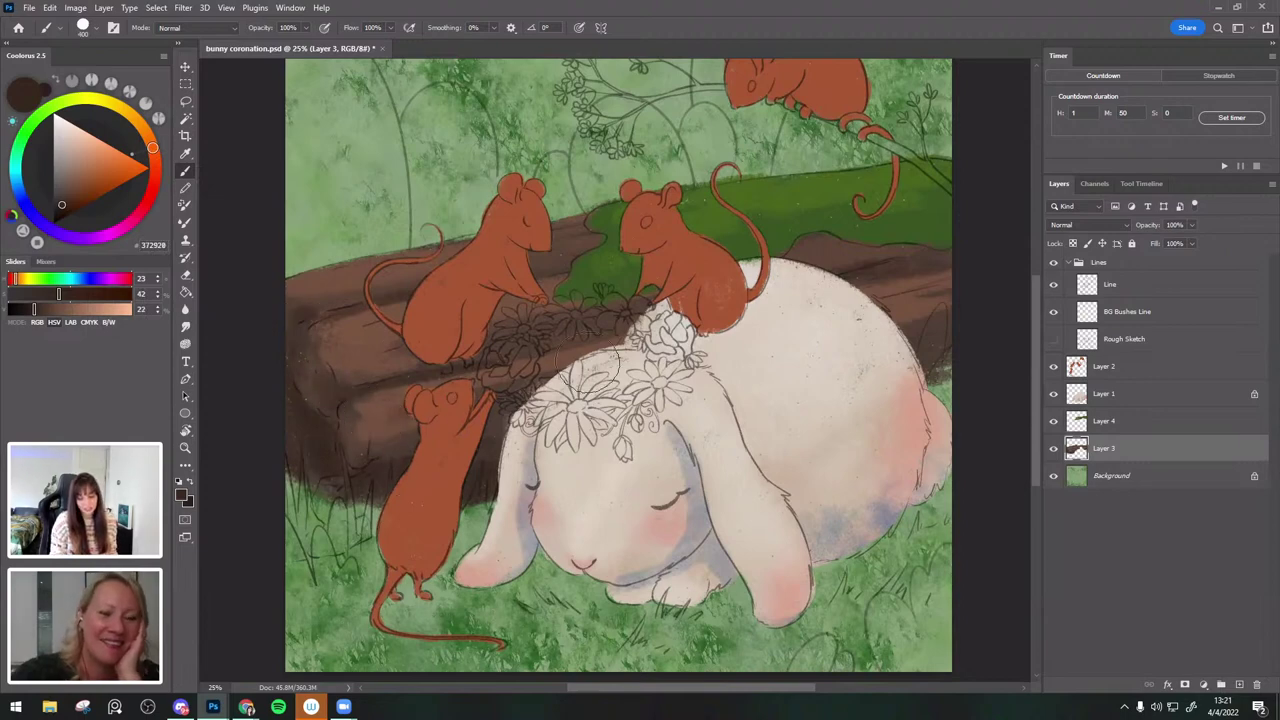
alt+click(578, 351)
click(1053, 449)
click(1052, 450)
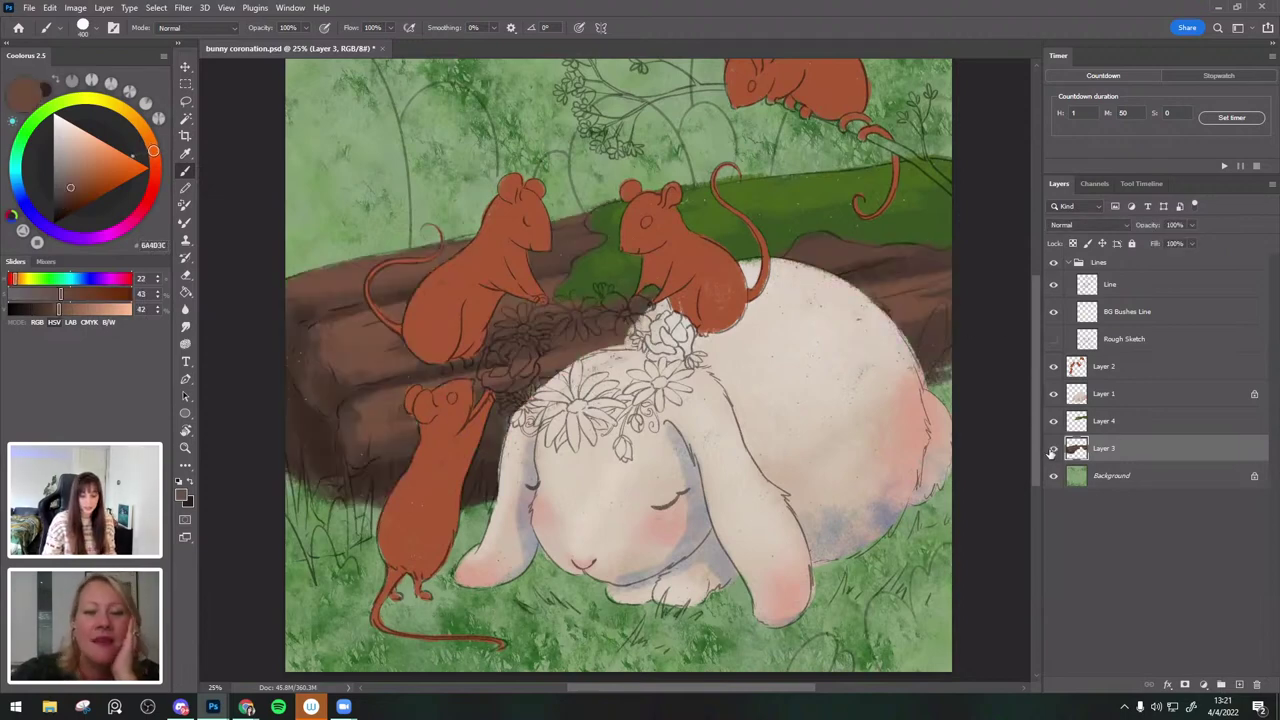
click(83, 30)
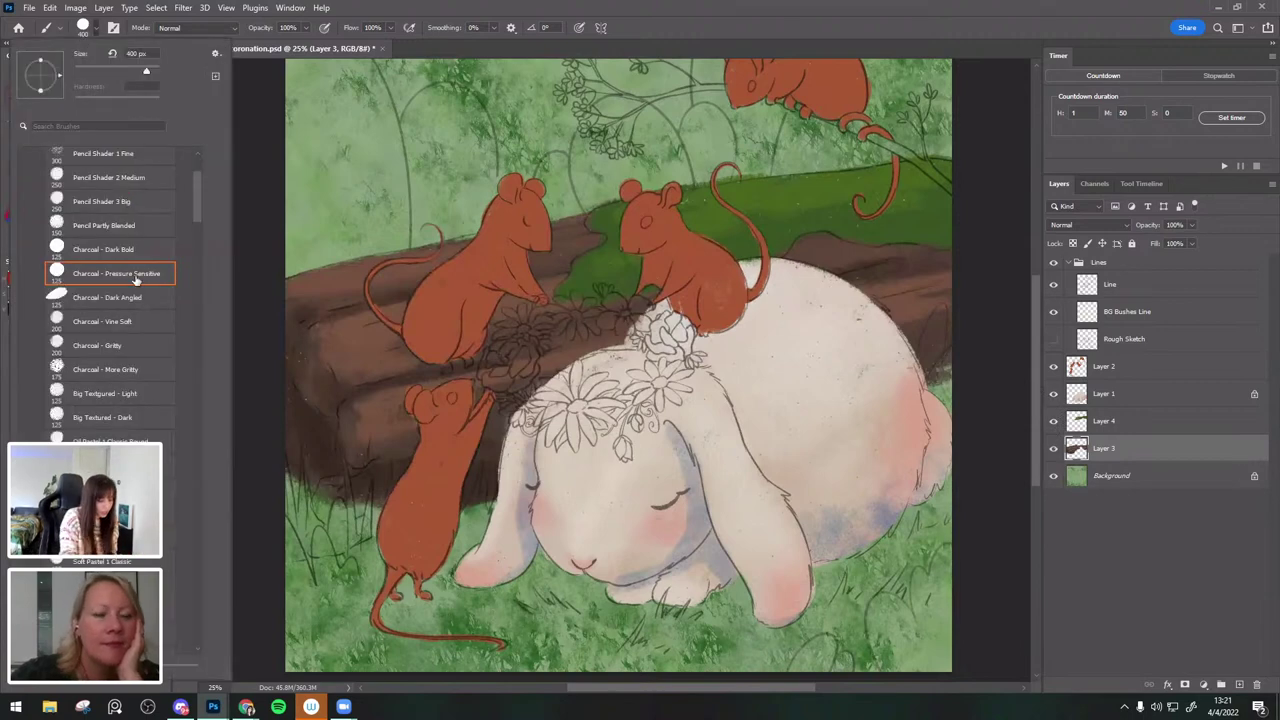
click(329, 409)
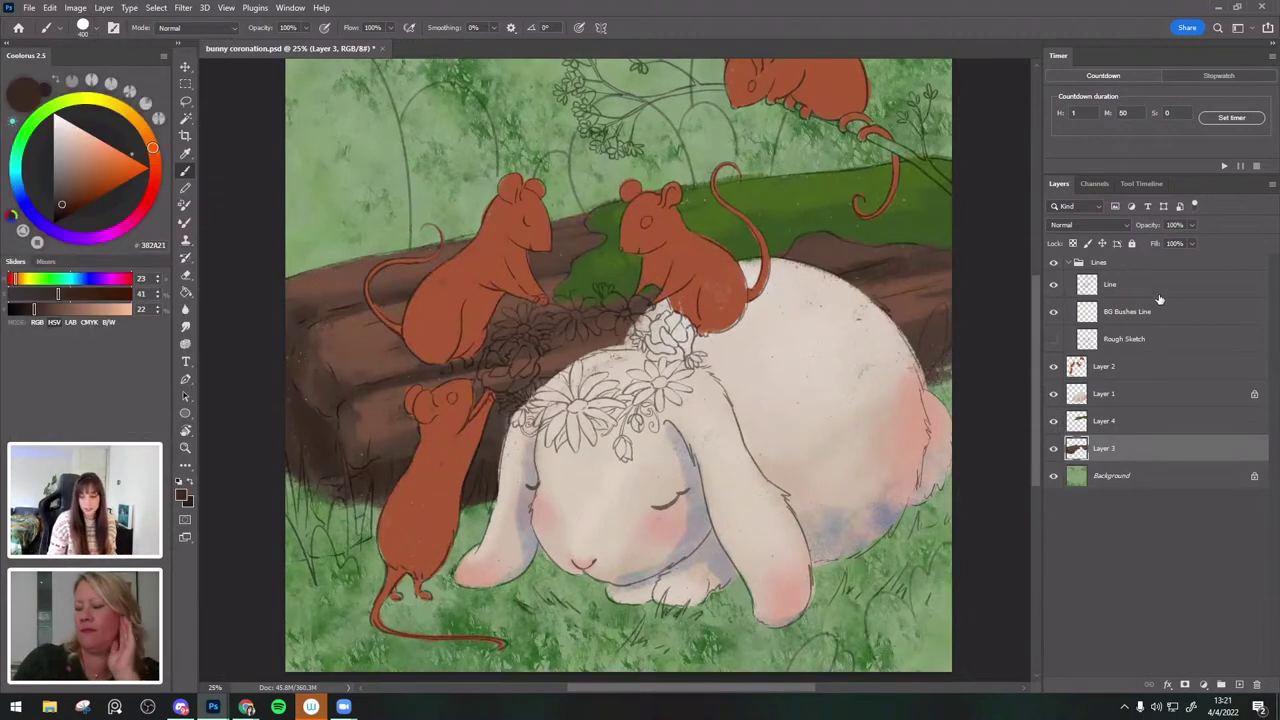
Select Layer 4, sample its green and shade the growth on the log with darker green tones, adjusting the brush size.
click(1103, 420)
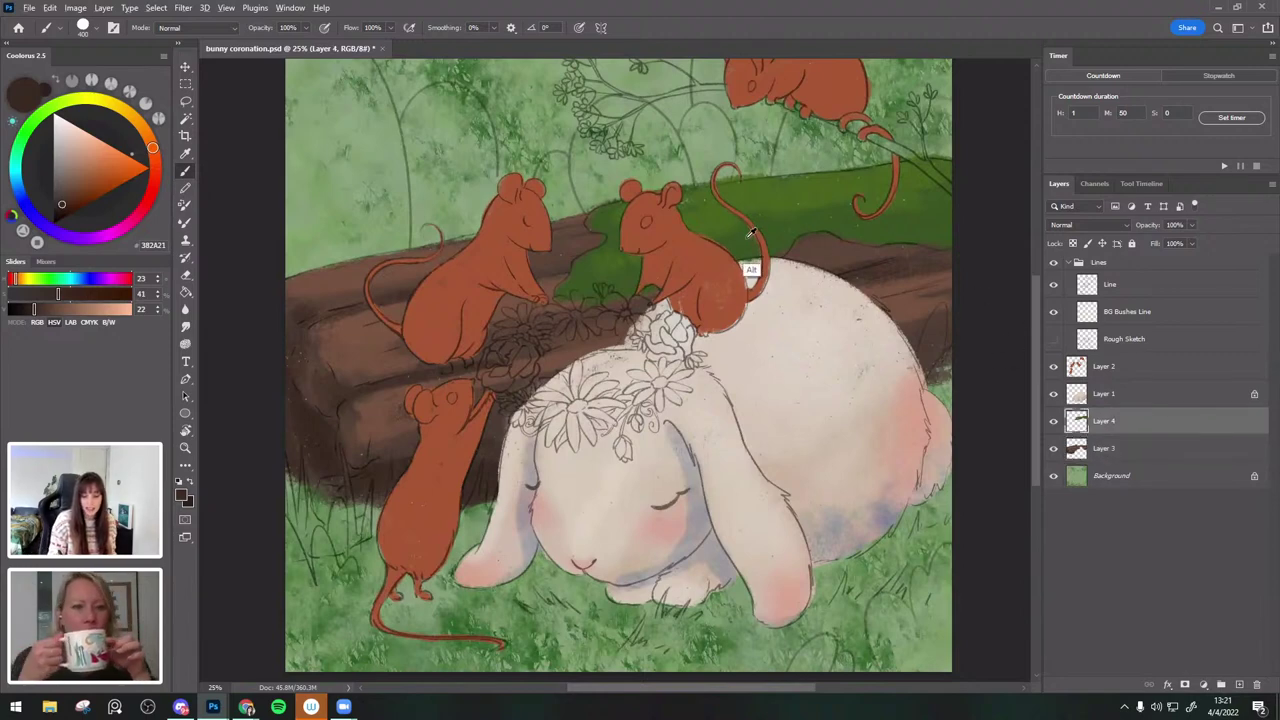
alt+click(752, 250)
click(141, 147)
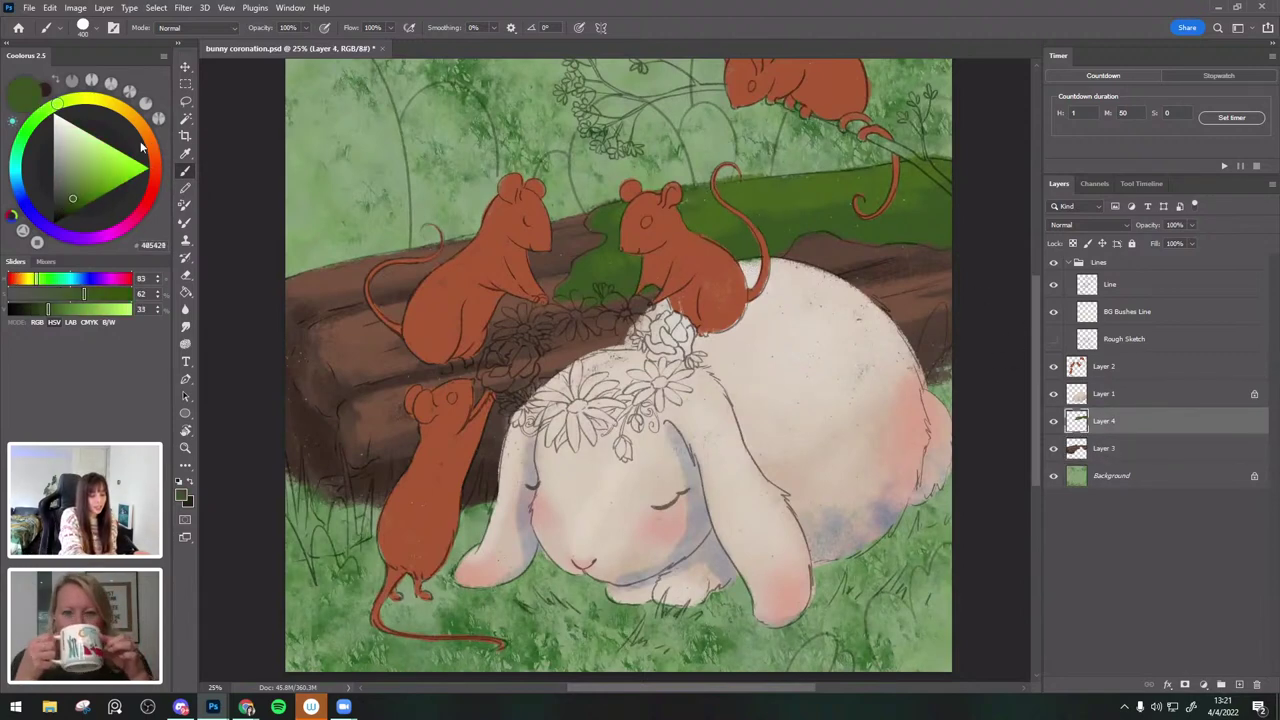
key(bracketleft)
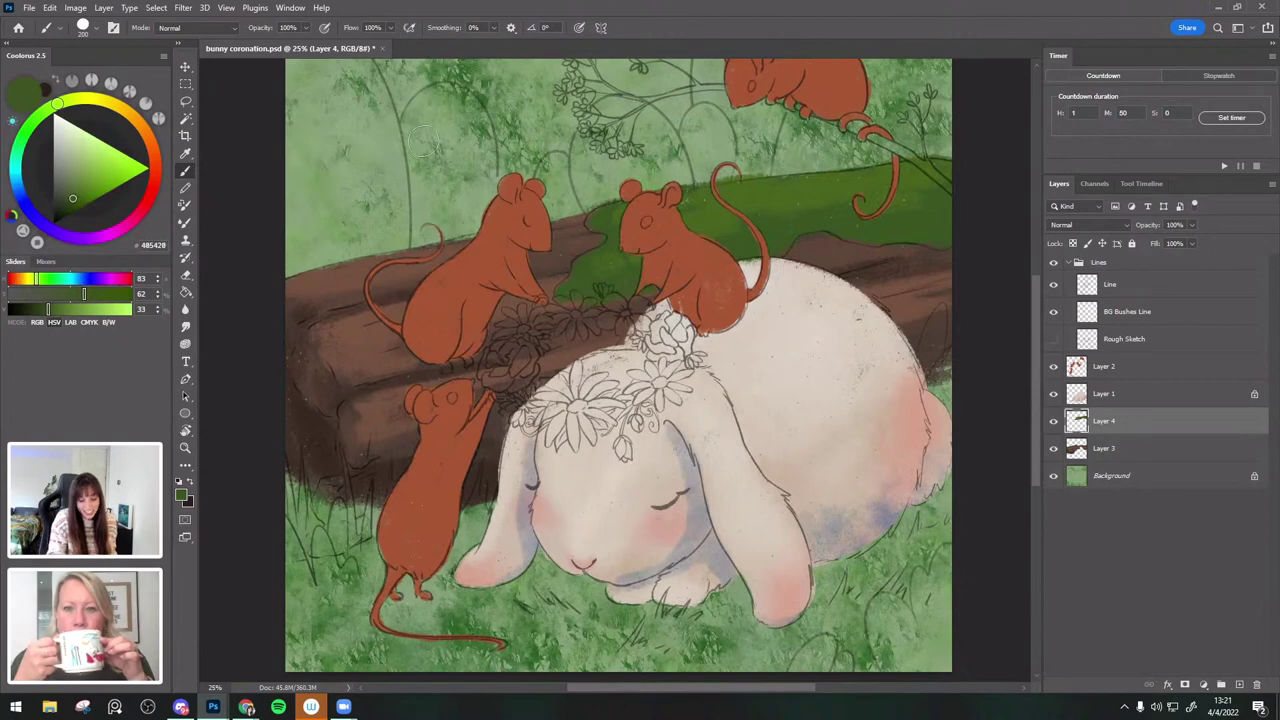
click(62, 204)
key(bracketleft)
key(bracketleft)
key(bracketleft)
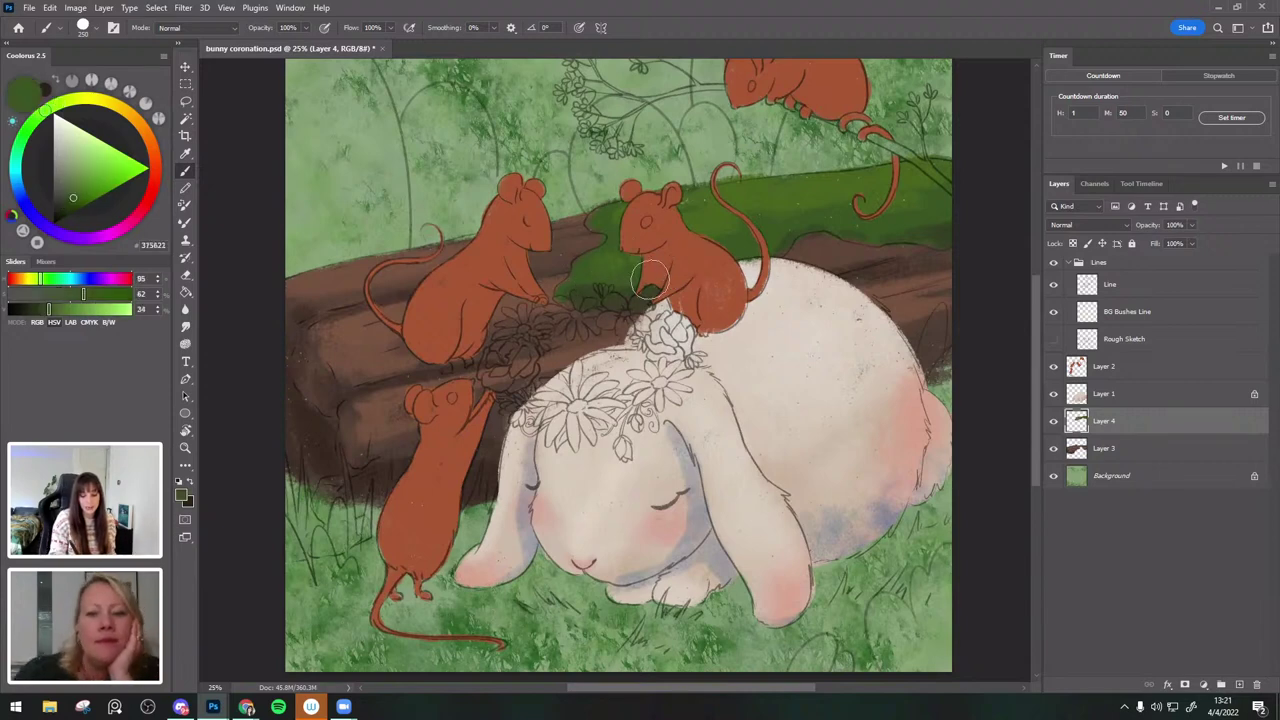
mouse_move(794, 366)
mouse_down()
mouse_move(778, 447)
mouse_move(803, 317)
mouse_move(797, 331)
mouse_up()
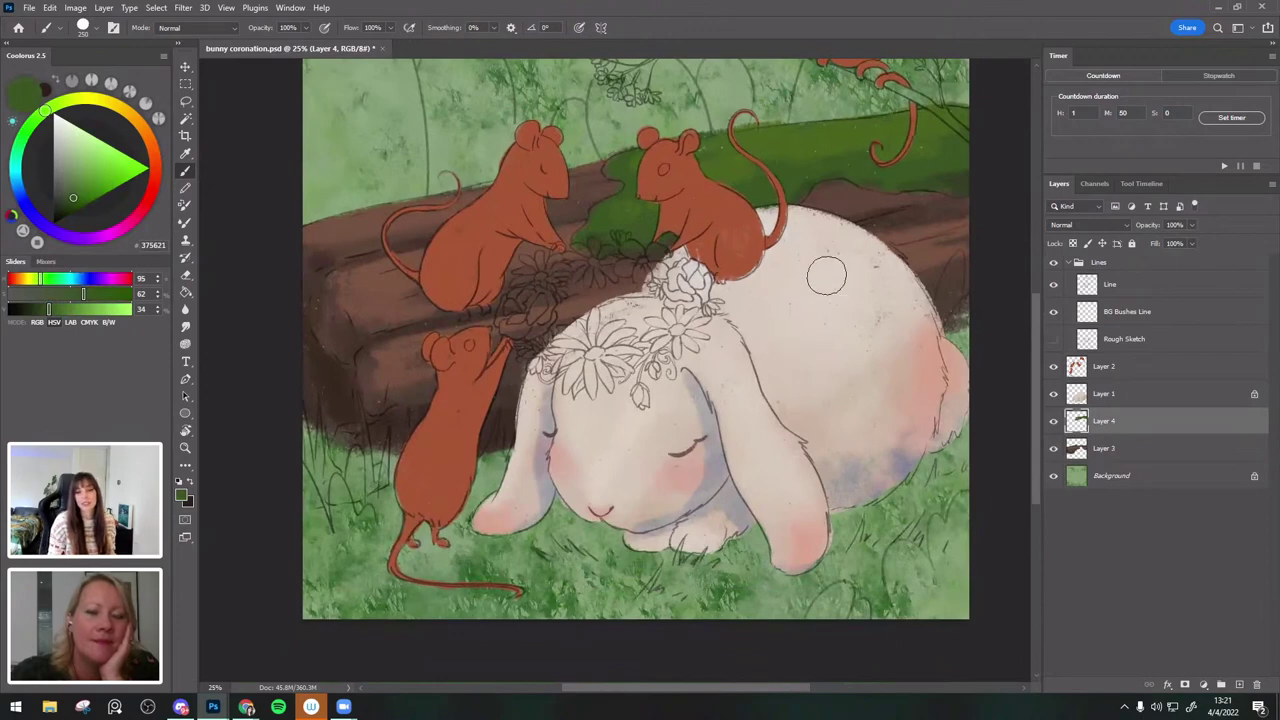
drag(790, 375, 766, 429)
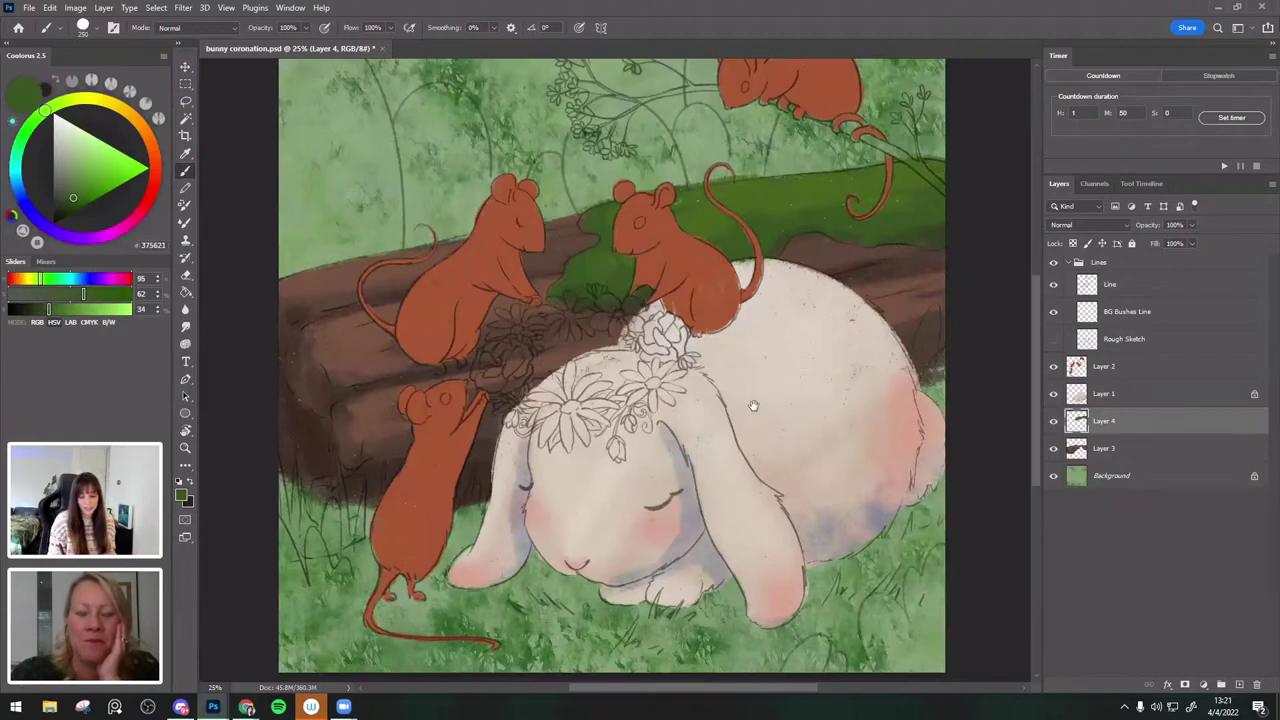
drag(753, 405, 743, 435)
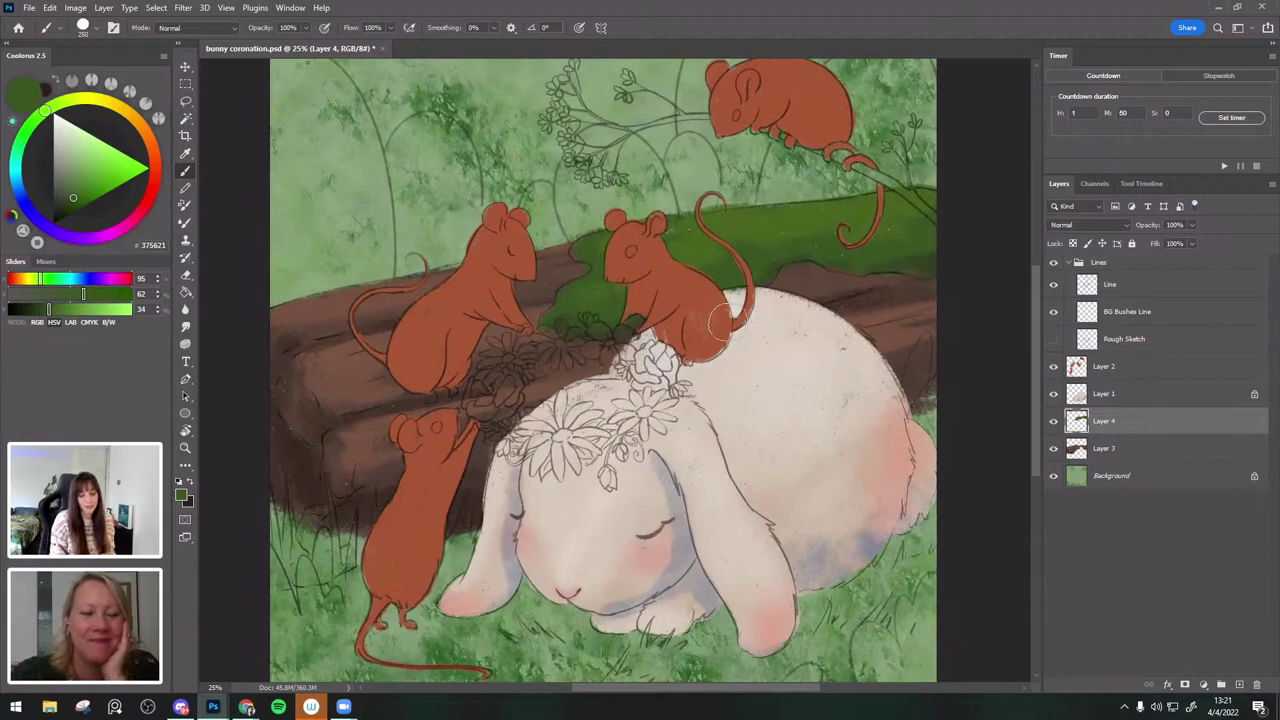
drag(904, 314, 885, 328)
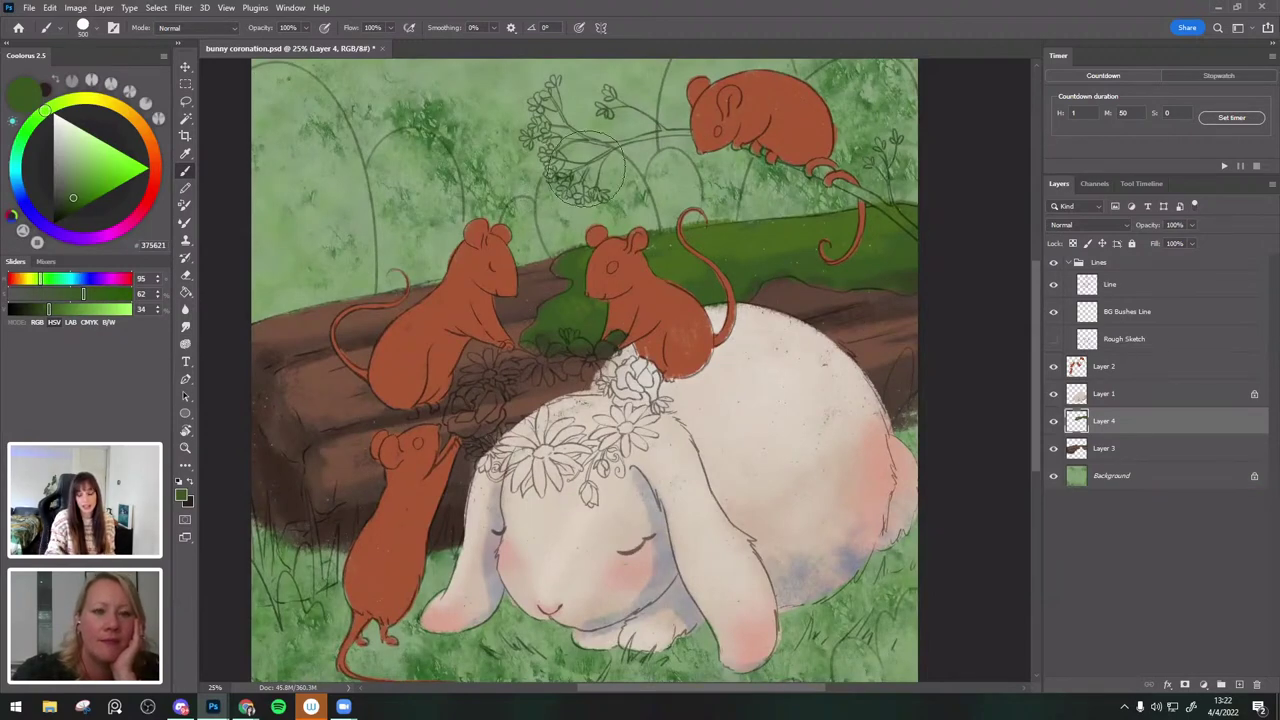
scroll(800, 330, down, 2)
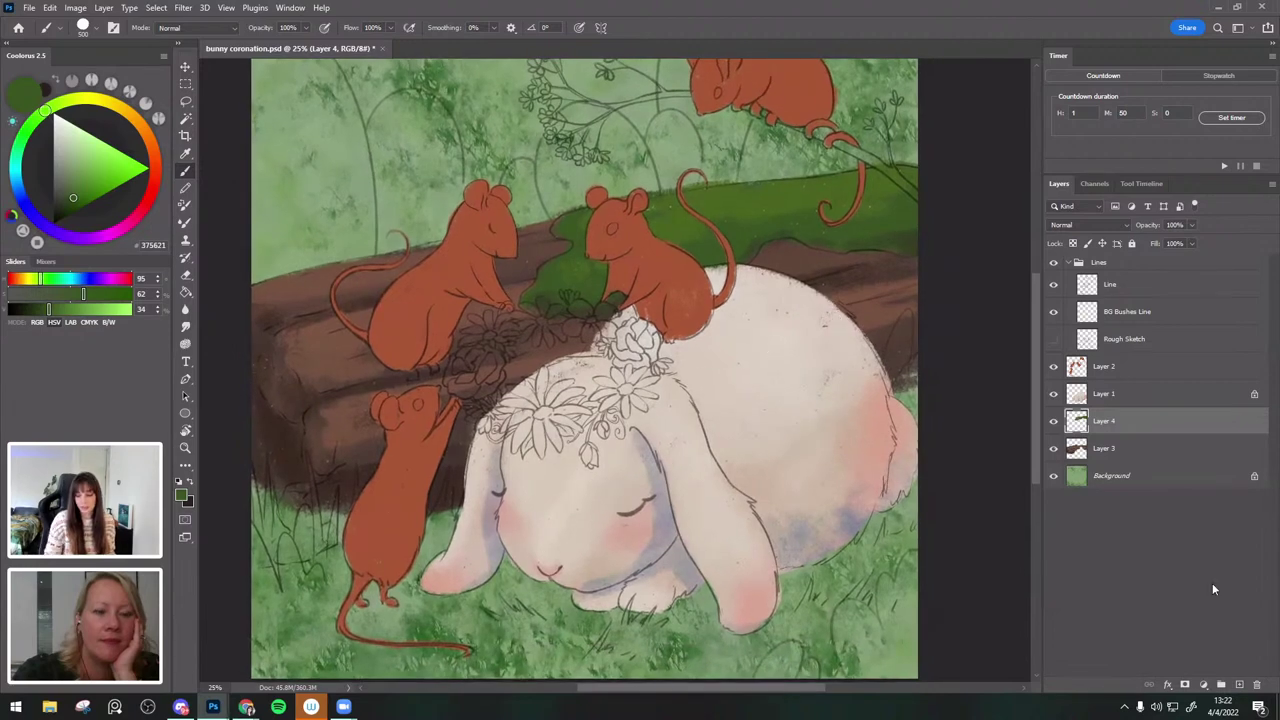
Add a new layer directly above Layer 3, sample the background green and choose a darker shade of it.
click(1128, 452)
click(1240, 685)
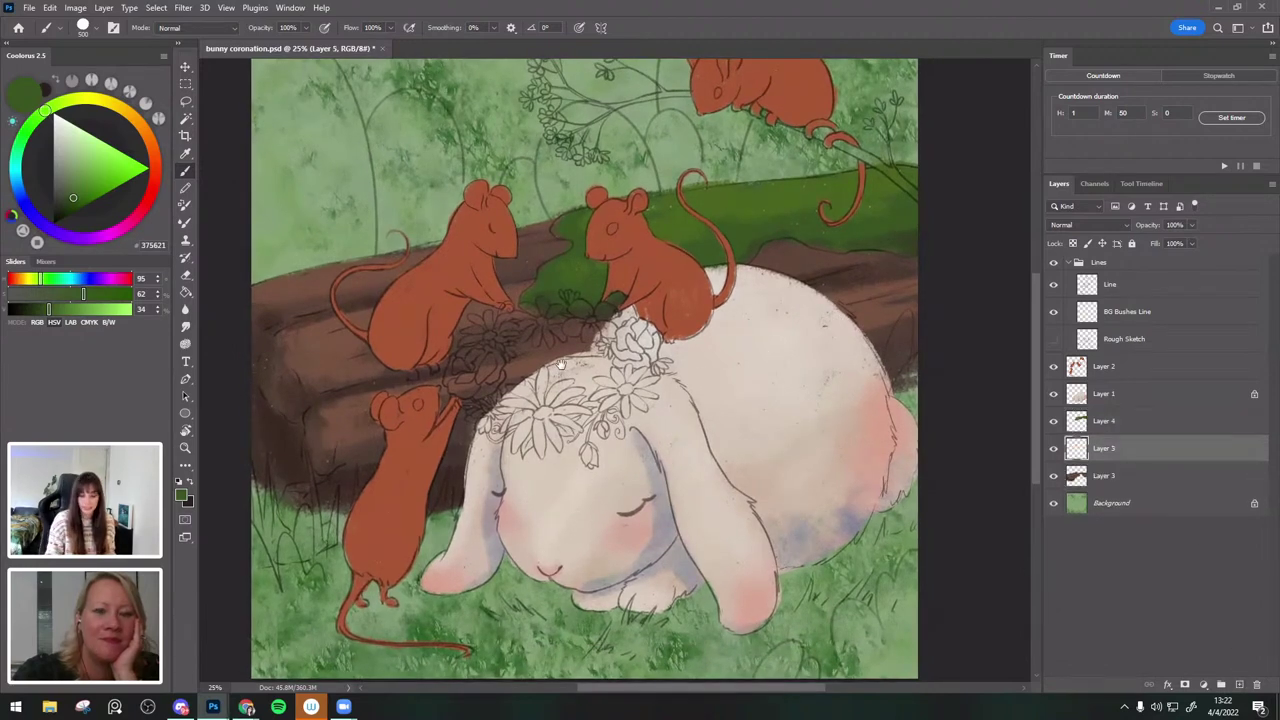
drag(570, 351, 612, 405)
alt+click(482, 130)
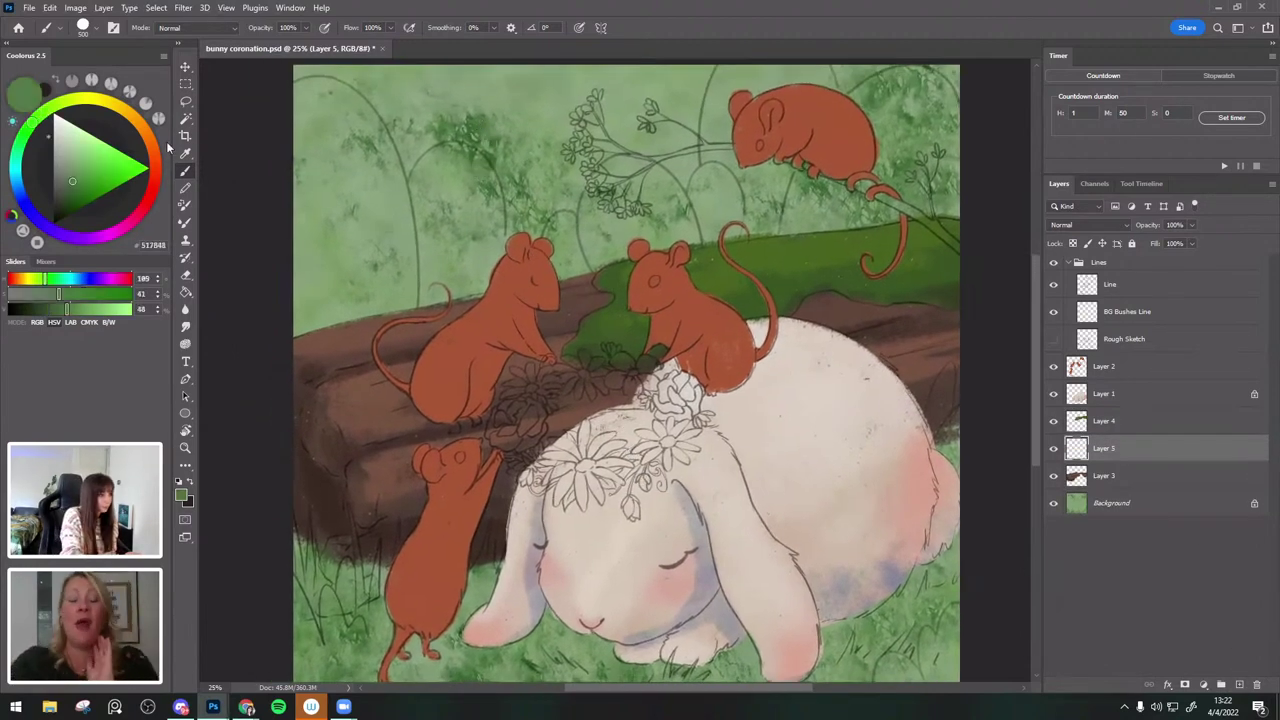
click(72, 191)
drag(281, 129, 302, 110)
key(ctrl+z)
drag(291, 328, 279, 197)
drag(416, 284, 418, 298)
key([)
key([)
mouse_move(310, 136)
mouse_down()
mouse_move(354, 183)
mouse_move(377, 323)
mouse_move(343, 349)
mouse_up()
key(ctrl+z)
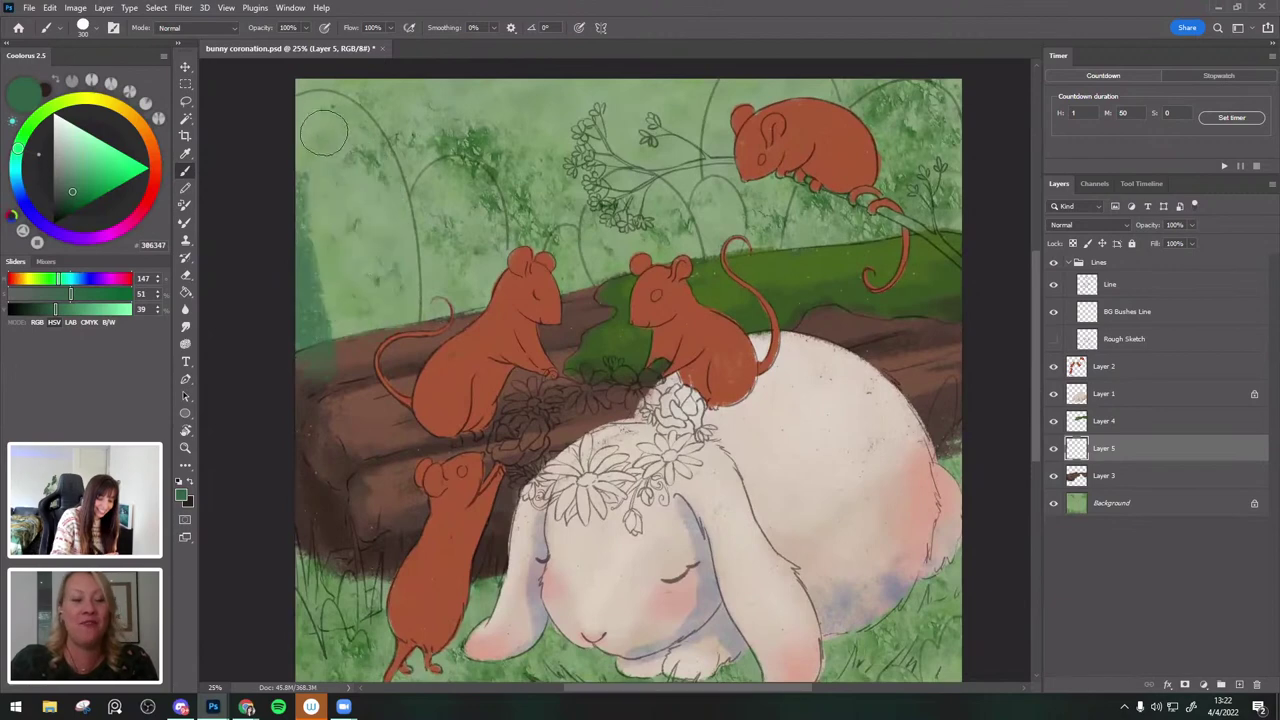
key(ctrl+z)
Move Layer 5 below Layer 3 and switch to the Charcoal - Dark Bold brush.
drag(1125, 459, 1103, 483)
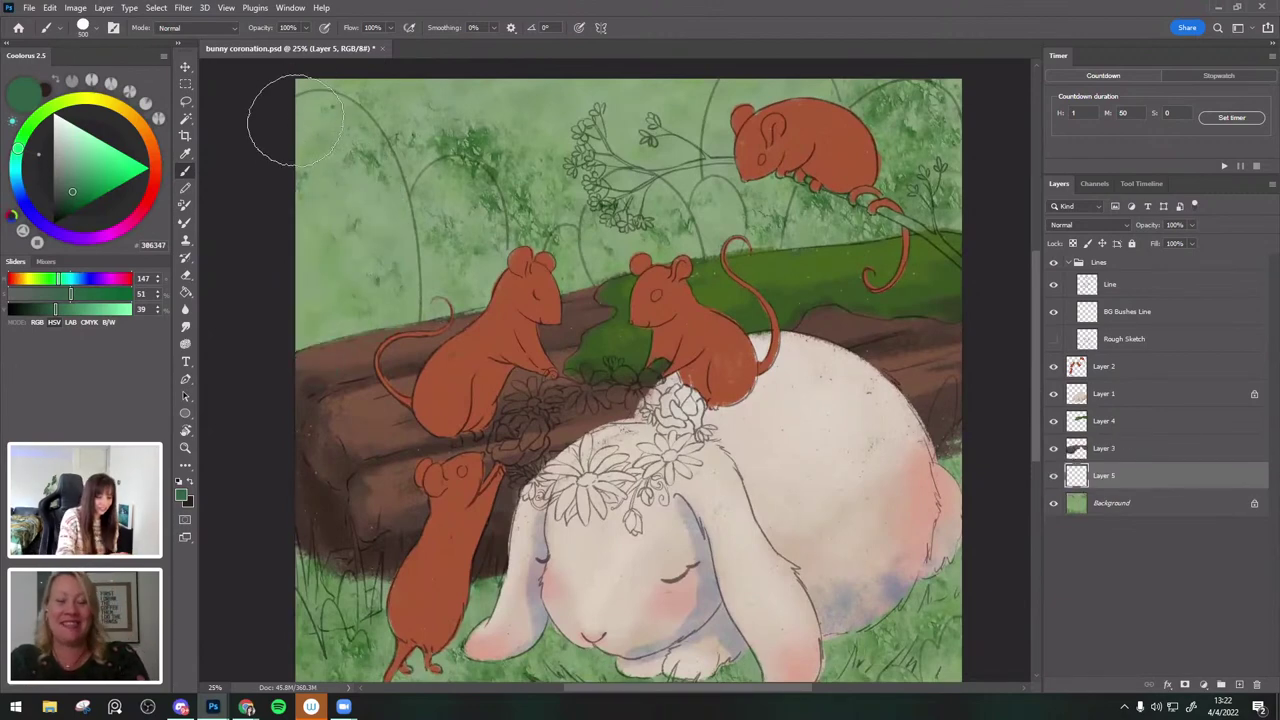
mouse_move(300, 108)
mouse_down()
mouse_move(383, 185)
mouse_move(399, 300)
mouse_move(363, 175)
mouse_move(378, 343)
mouse_move(266, 271)
mouse_up()
key(ctrl+z)
click(83, 28)
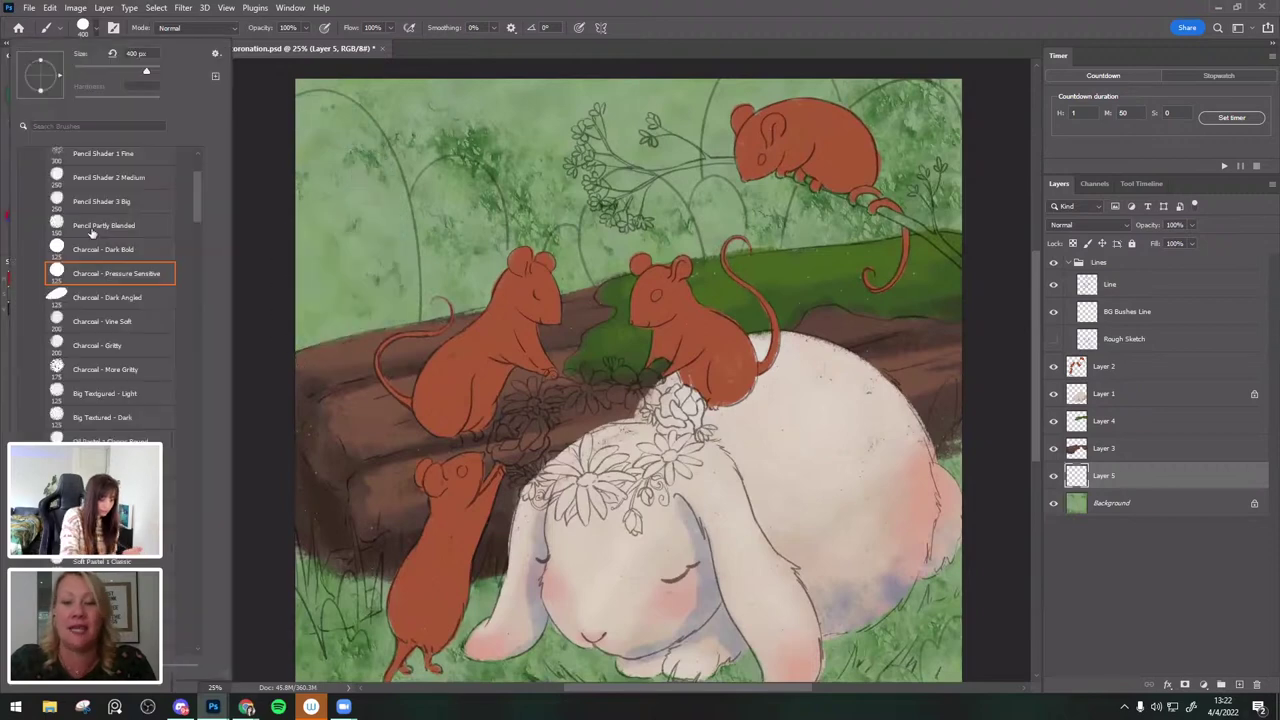
click(124, 250)
Fill the large and small rounded bushes behind the two mice on the log with the blue-green #306347.
click(299, 113)
mouse_move(285, 121)
mouse_down()
mouse_move(340, 119)
mouse_move(380, 166)
mouse_move(400, 285)
mouse_move(333, 152)
mouse_move(359, 328)
mouse_move(305, 145)
mouse_move(333, 362)
mouse_move(285, 206)
mouse_move(418, 270)
mouse_up()
mouse_move(422, 322)
mouse_down()
mouse_move(426, 188)
mouse_move(455, 172)
mouse_move(495, 228)
mouse_move(487, 310)
mouse_move(456, 181)
mouse_move(464, 306)
mouse_move(442, 211)
mouse_move(450, 322)
mouse_move(438, 258)
mouse_up()
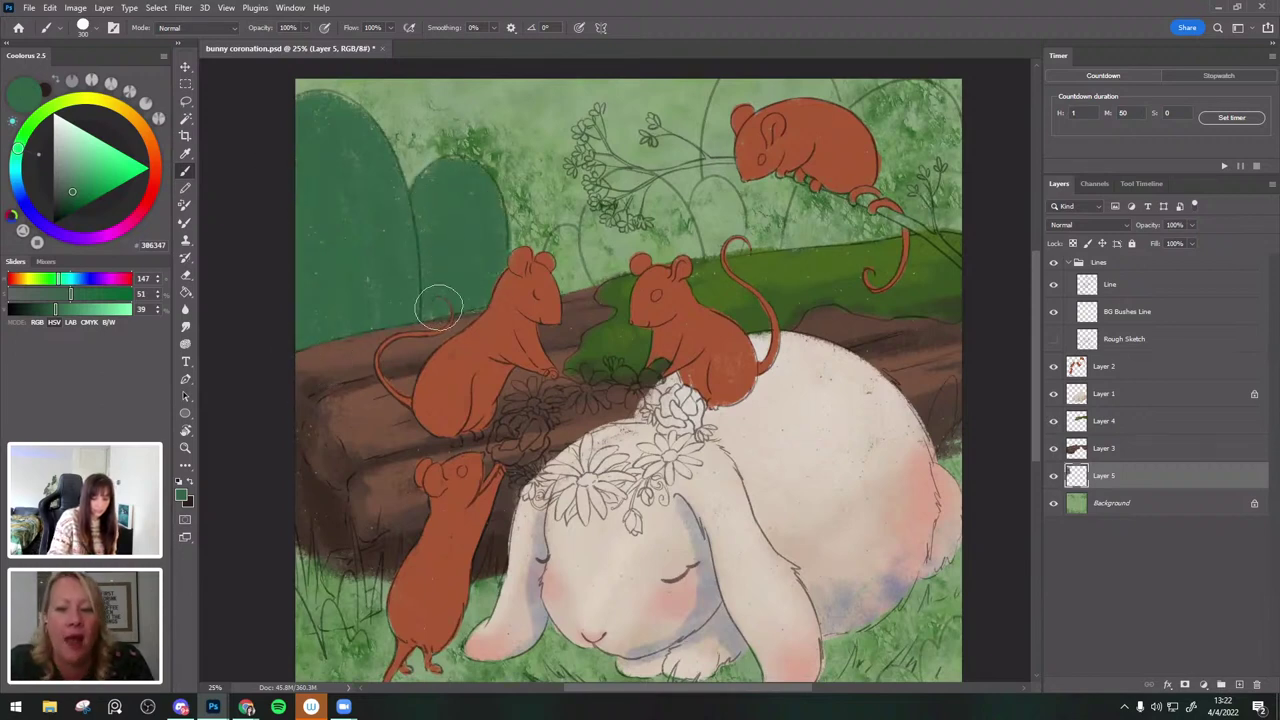
drag(642, 394, 618, 384)
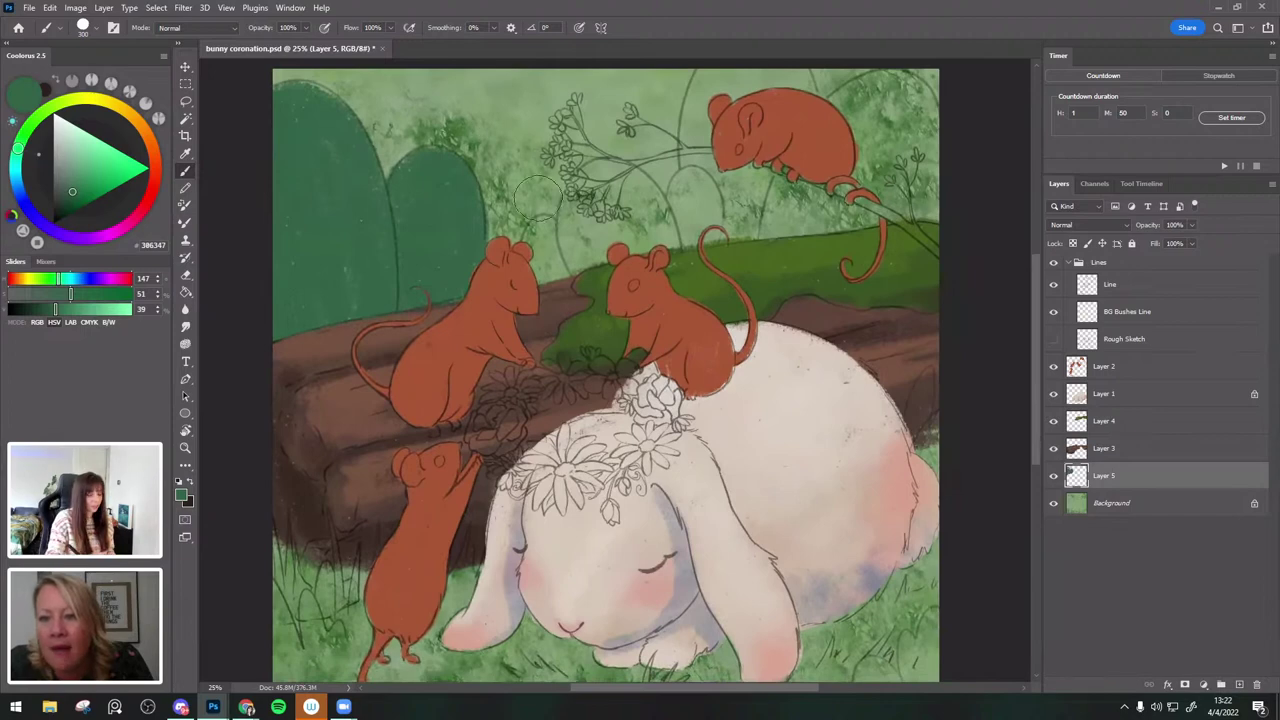
mouse_move(541, 296)
mouse_down()
mouse_move(539, 232)
mouse_move(556, 293)
mouse_move(584, 277)
mouse_move(576, 205)
mouse_move(615, 172)
mouse_up()
mouse_move(660, 245)
mouse_down()
mouse_move(630, 262)
mouse_move(682, 226)
mouse_move(686, 190)
mouse_move(712, 238)
mouse_move(691, 208)
mouse_up()
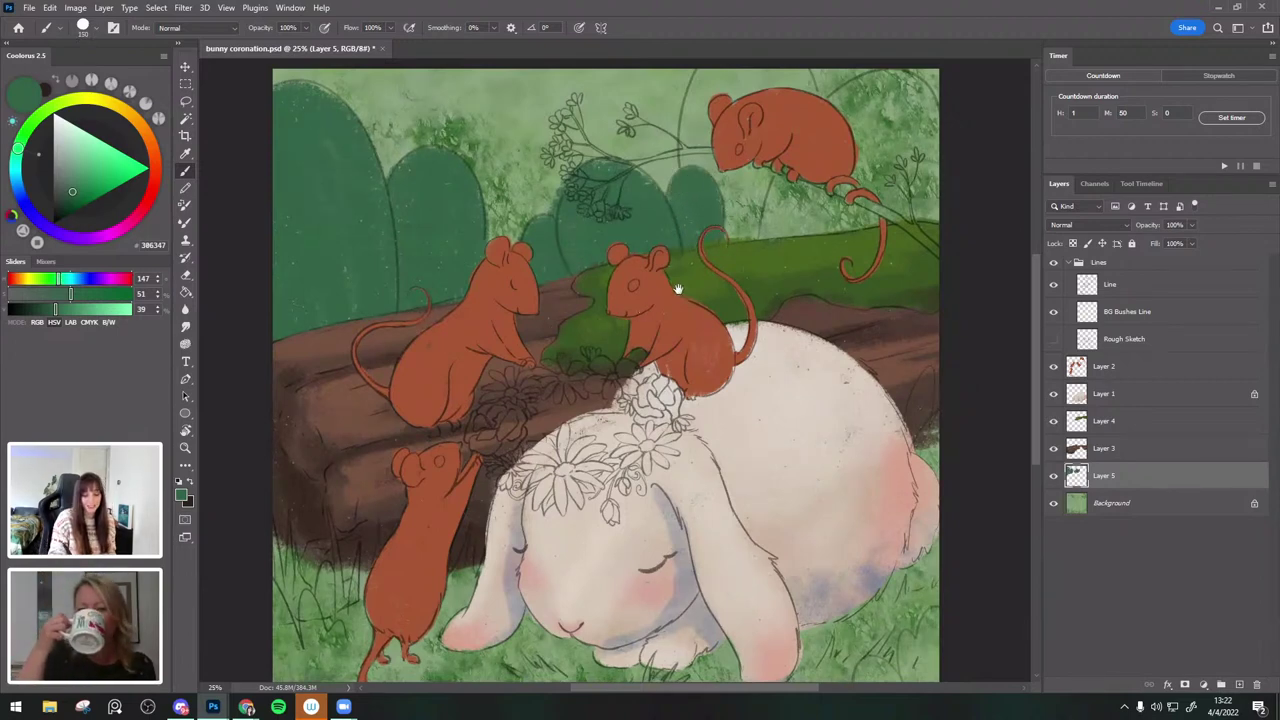
drag(643, 312, 668, 316)
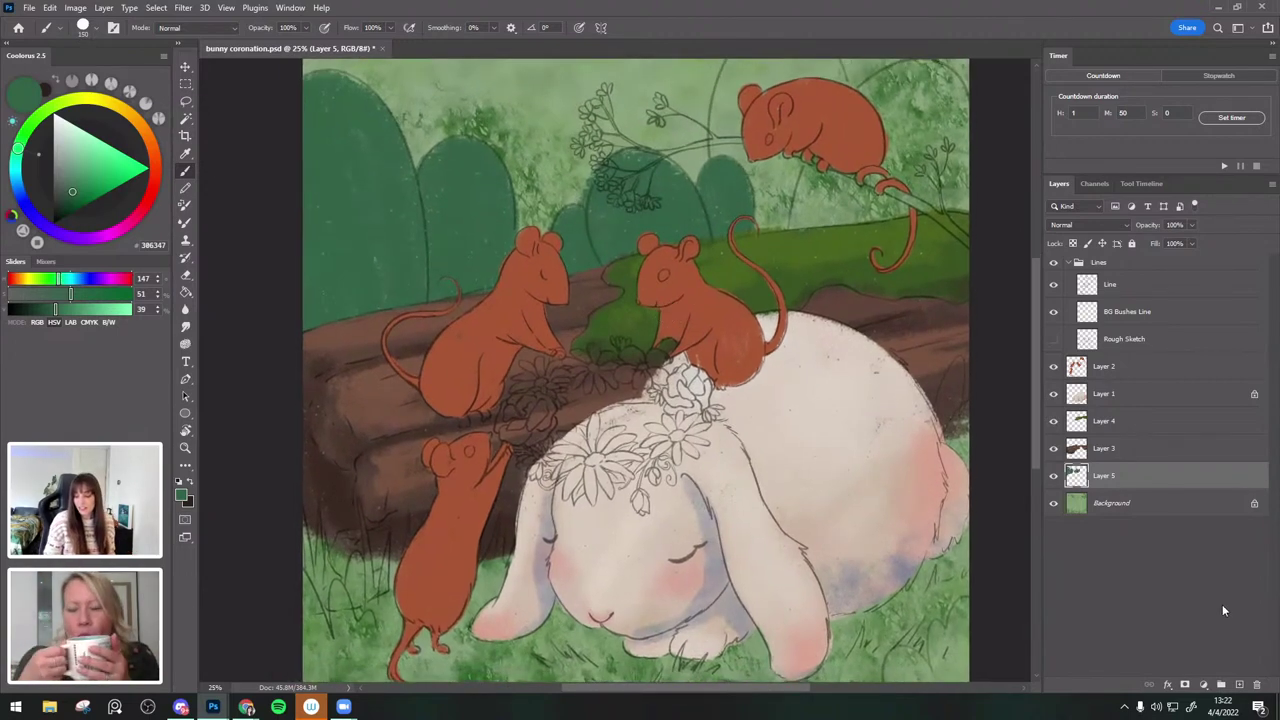
Add a new layer directly above the Background and paint the bushes behind the top mouse with a lightened green sampled from the growth.
click(1154, 511)
click(1239, 684)
drag(886, 463, 872, 505)
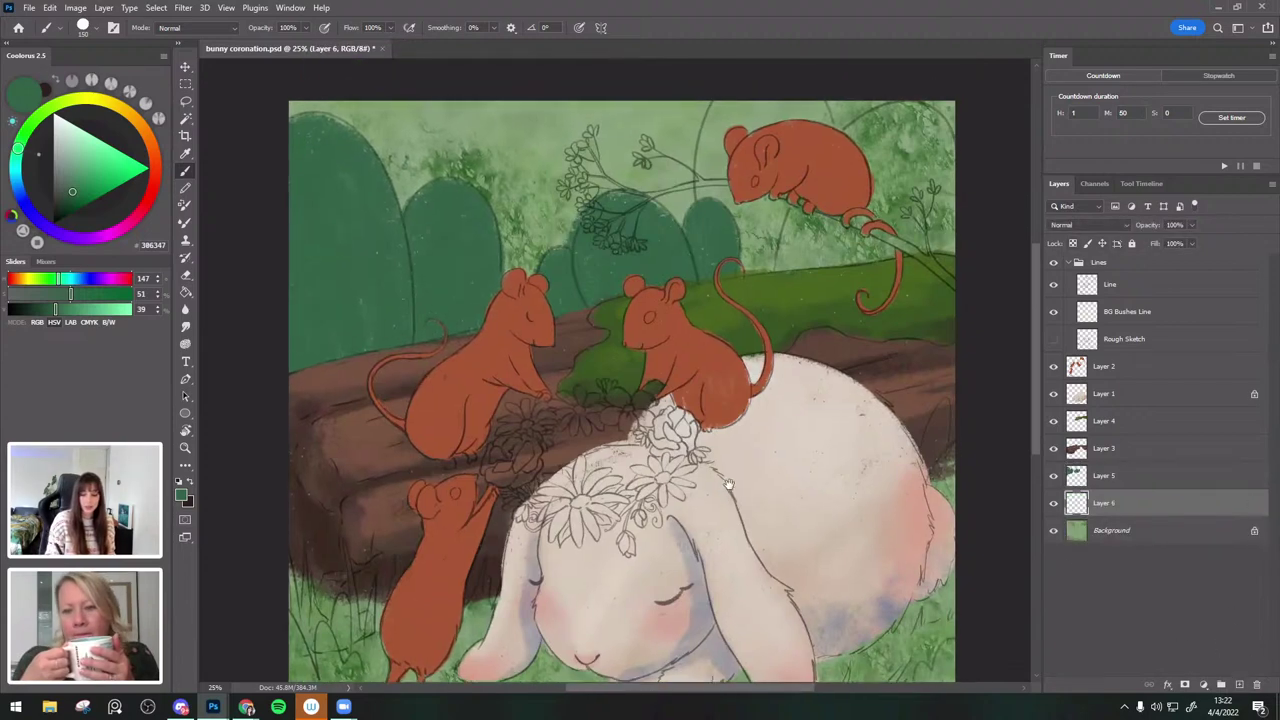
alt+click(792, 272)
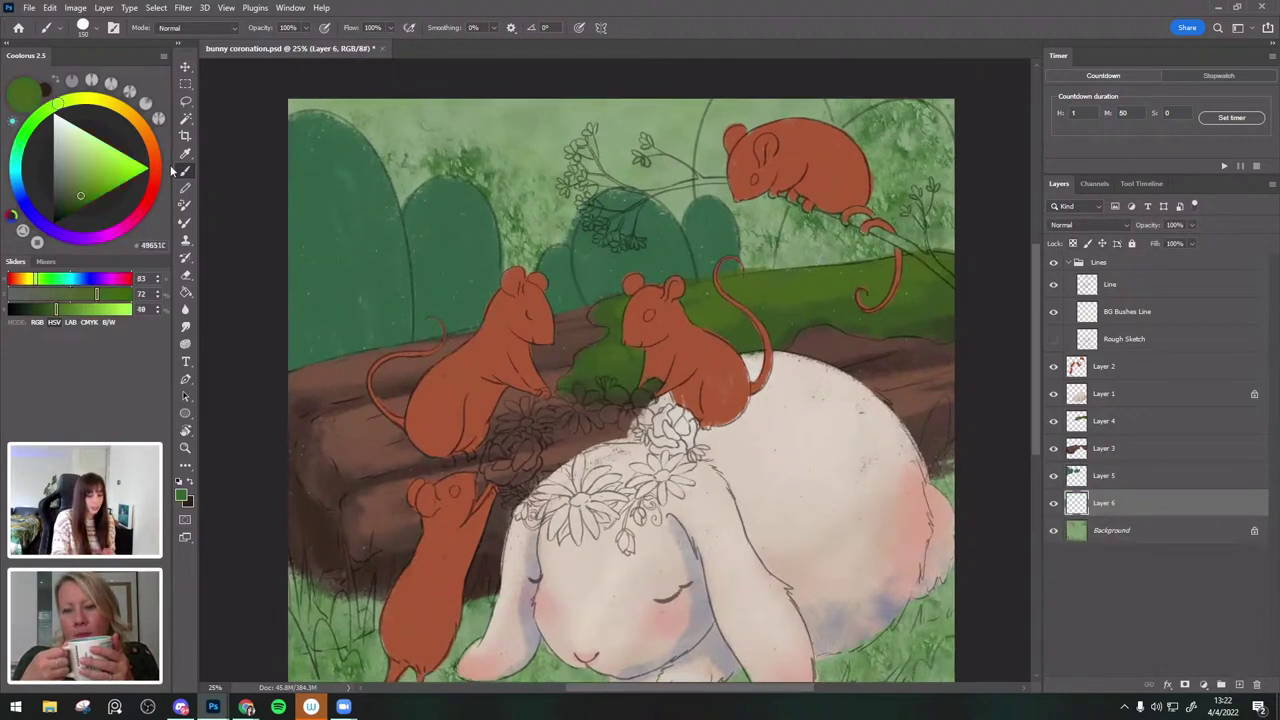
click(85, 187)
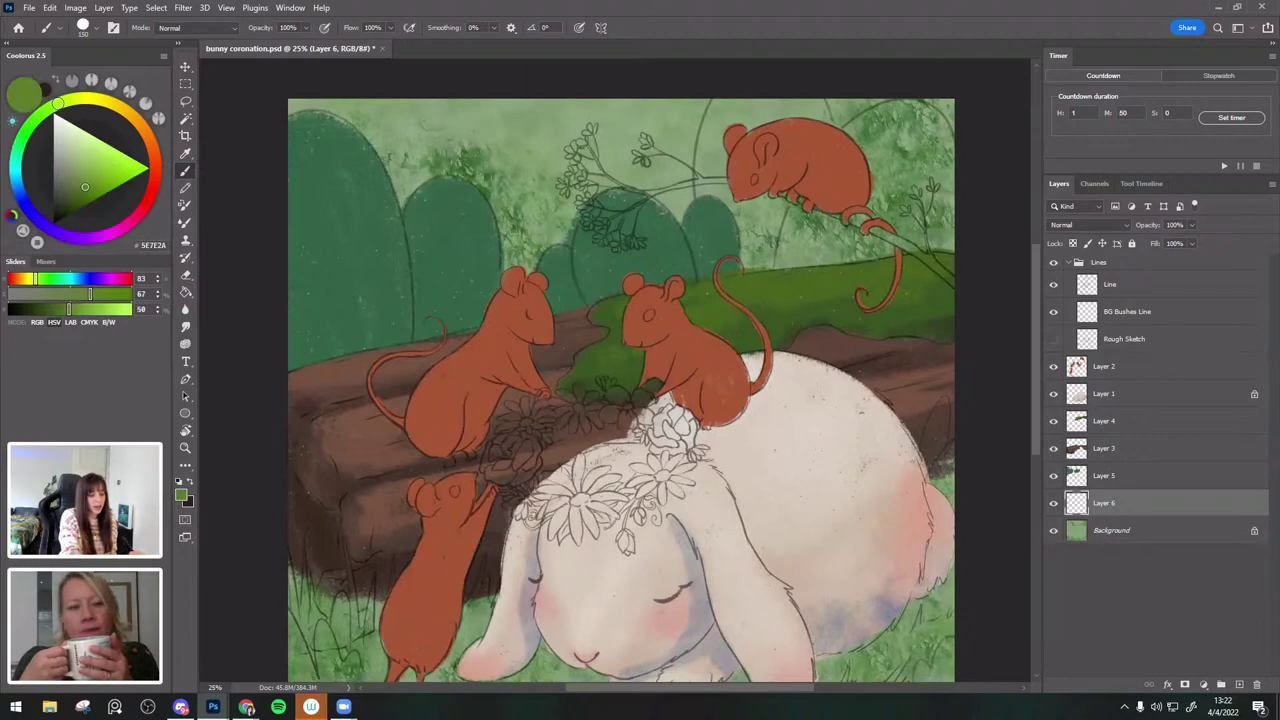
mouse_move(735, 108)
mouse_down()
mouse_move(725, 216)
mouse_move(730, 103)
mouse_move(713, 176)
mouse_move(751, 104)
mouse_move(767, 210)
mouse_move(801, 131)
mouse_move(808, 172)
mouse_move(808, 114)
mouse_move(812, 290)
mouse_move(875, 124)
mouse_move(910, 145)
mouse_move(902, 235)
mouse_move(865, 272)
mouse_move(915, 195)
mouse_move(907, 130)
mouse_move(922, 257)
mouse_move(952, 175)
mouse_move(935, 135)
mouse_up()
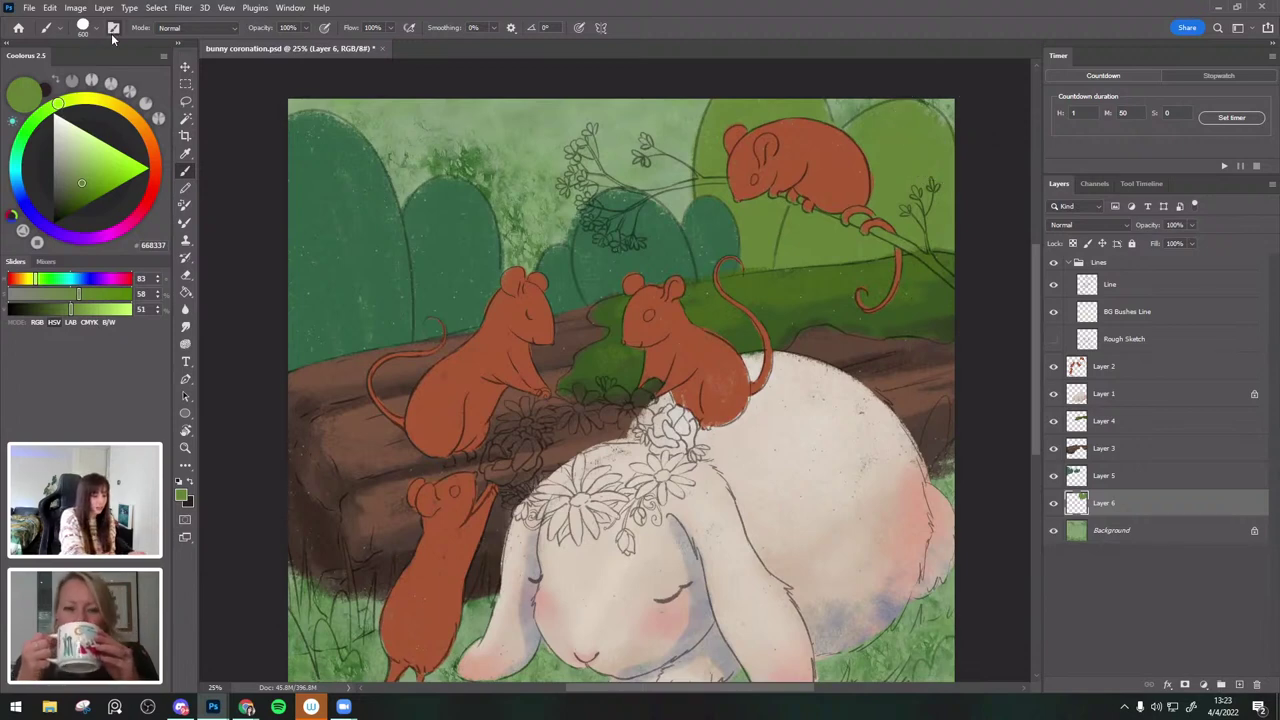
Open the brush settings at Brush Tip Shape and reduce the brush size to 300 px.
click(113, 27)
click(60, 429)
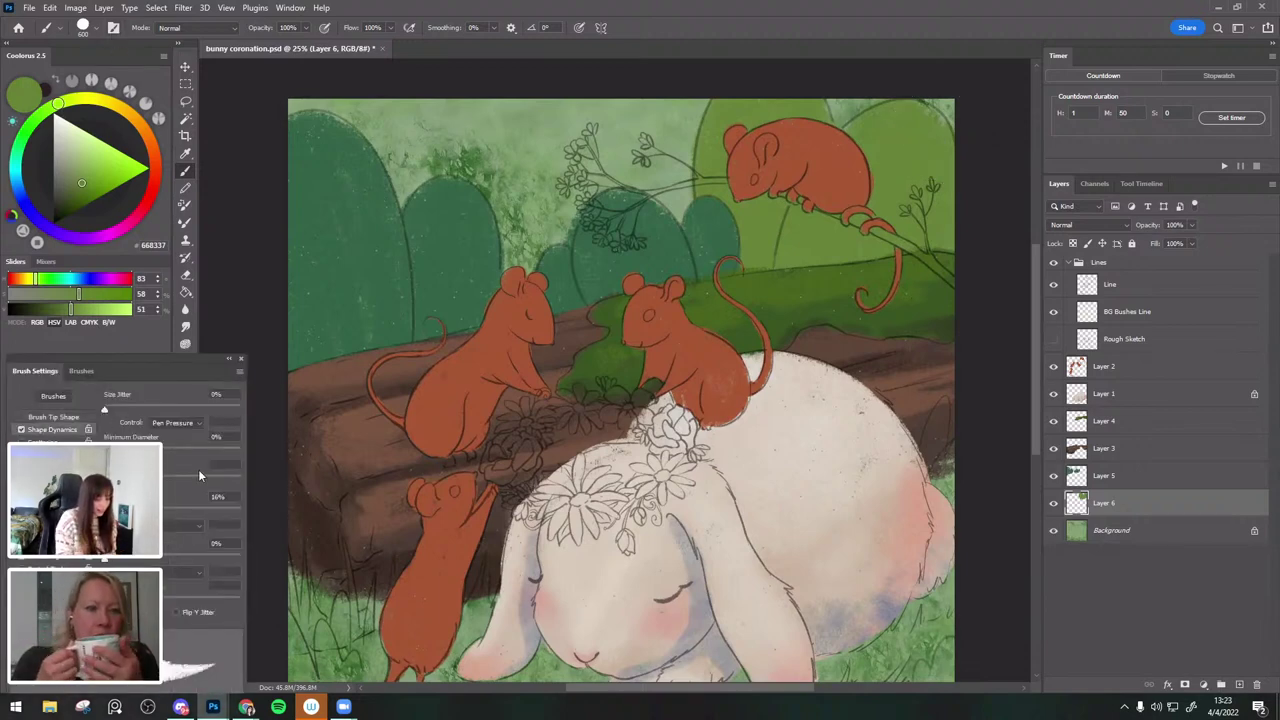
click(55, 416)
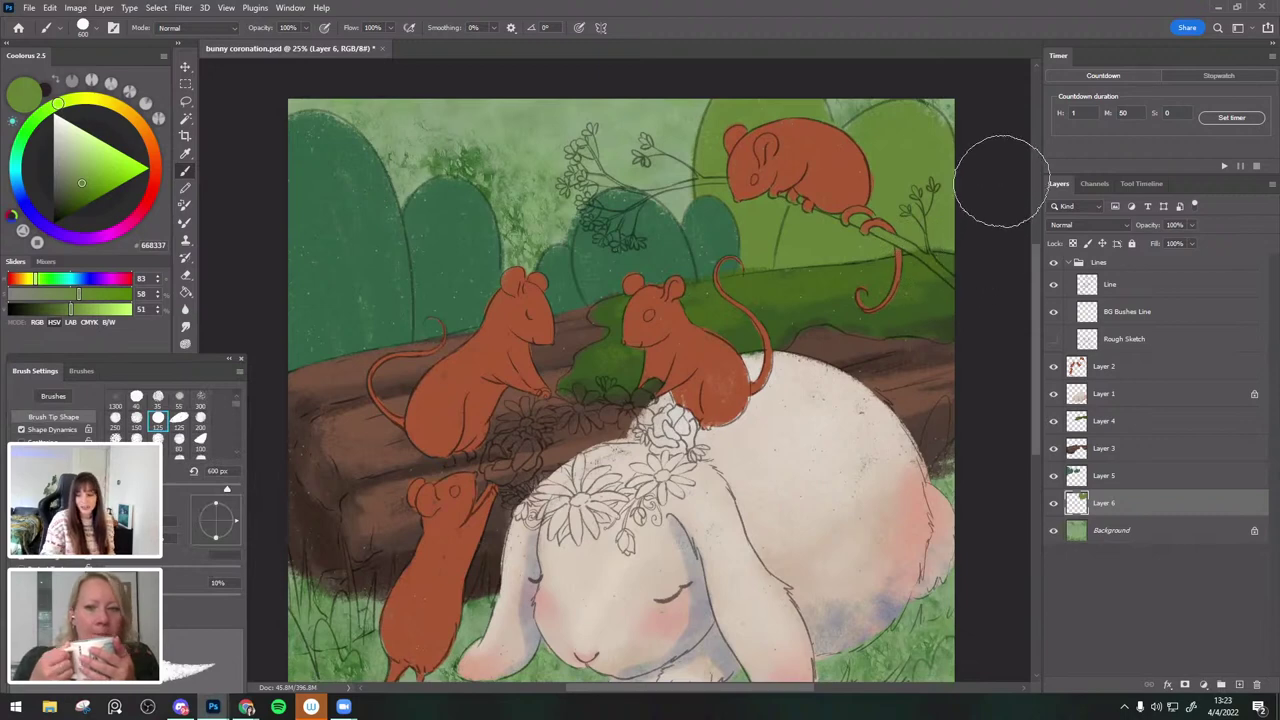
key(bracketleft)
key(bracketleft)
key(bracketleft)
key(bracketleft)
key(bracketleft)
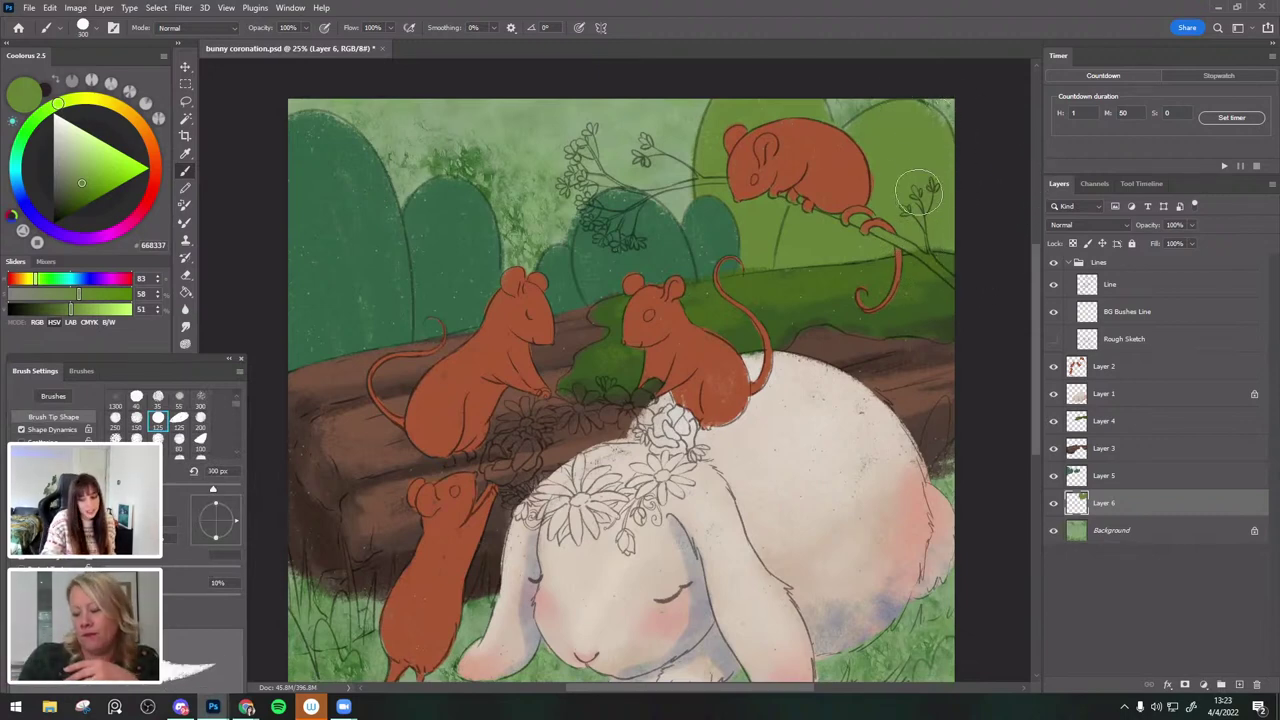
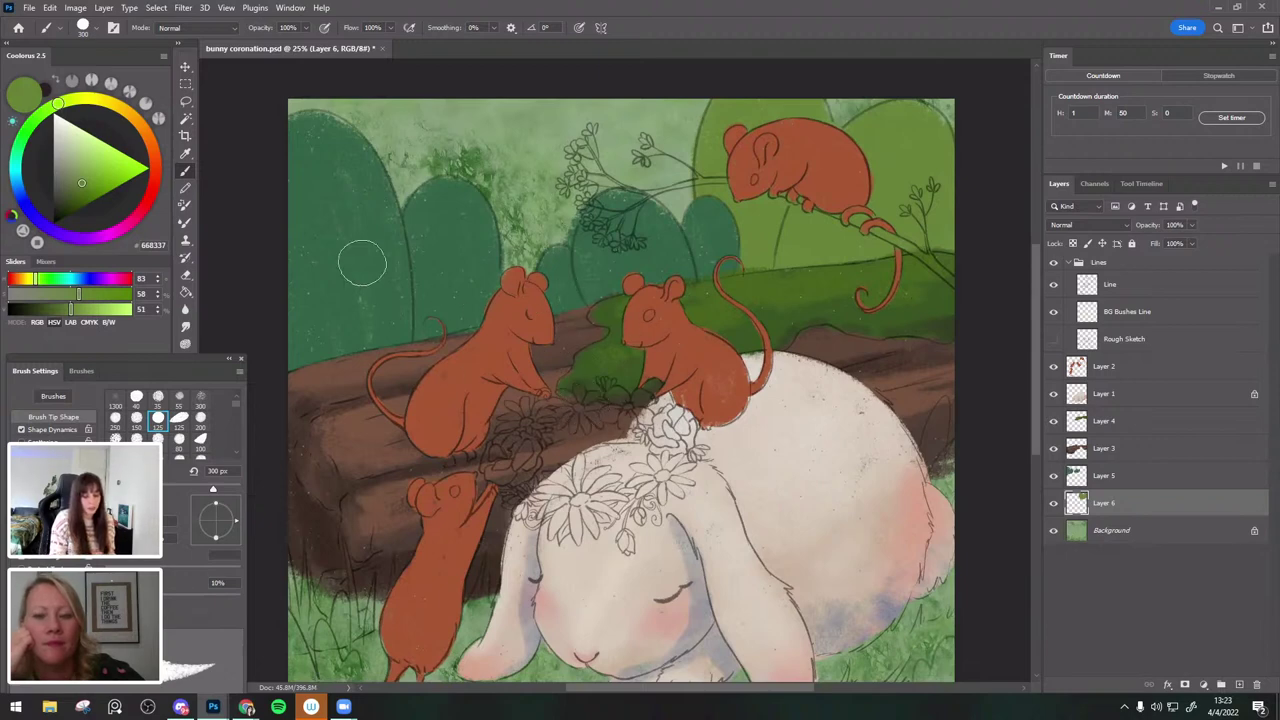
Select Layer 5, sample the blue-green of the bushes, choose the darker #234632 and enlarge the brush to 1000 px.
click(1088, 474)
alt+click(383, 251)
click(67, 202)
key(bracketright)
key(bracketright)
key(bracketright)
key(bracketright)
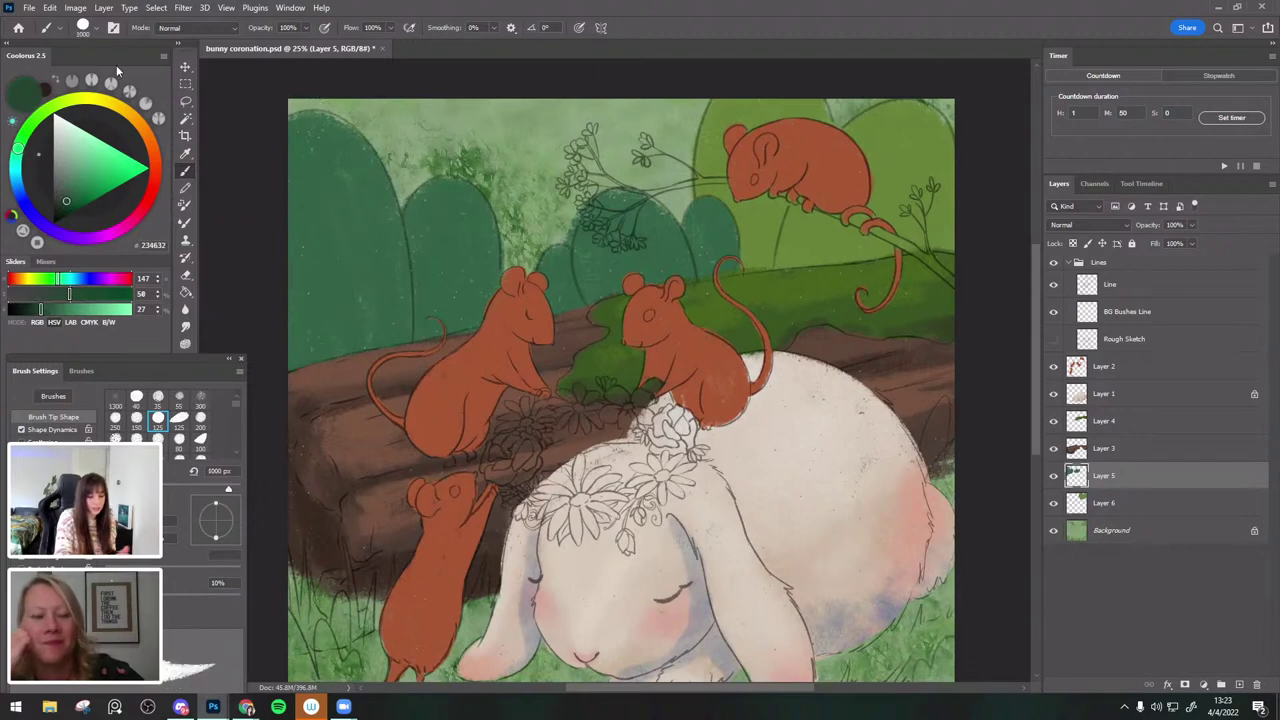
Switch to a flat textured brush angled at 90° and shade the blue-green bushes with the dark green.
click(86, 32)
drag(198, 196, 197, 212)
double_click(110, 333)
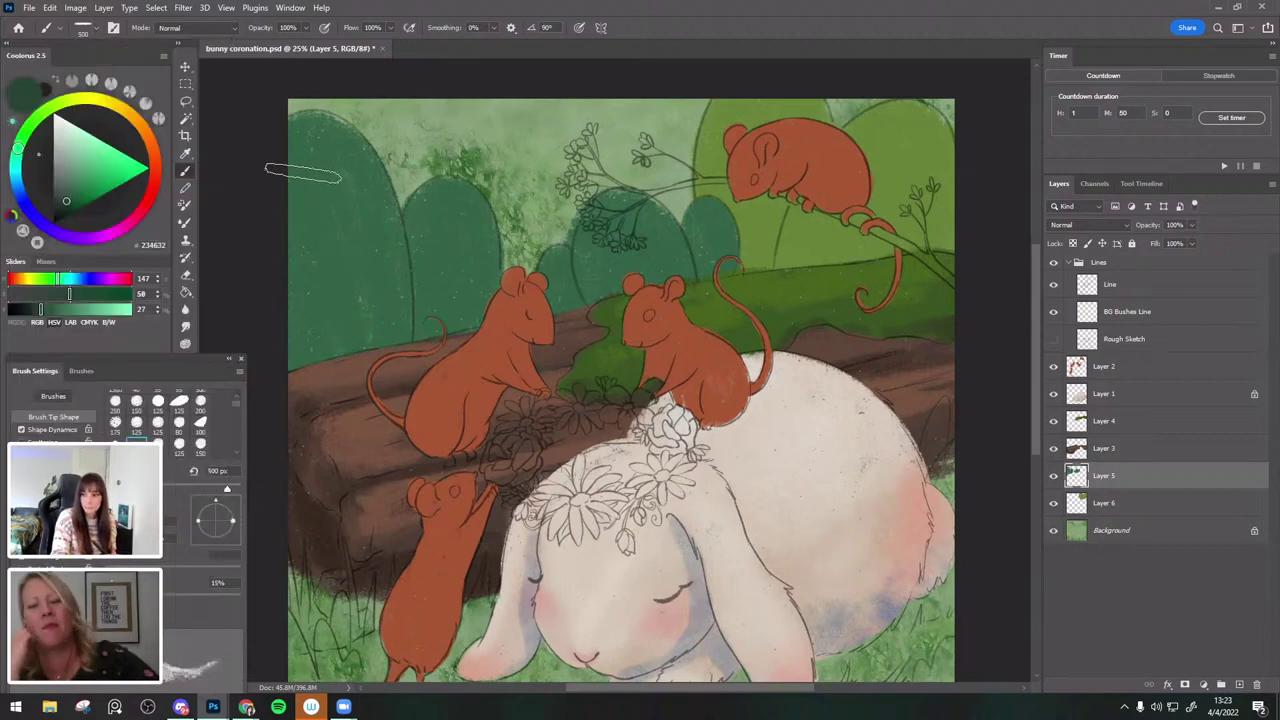
key(bracketright)
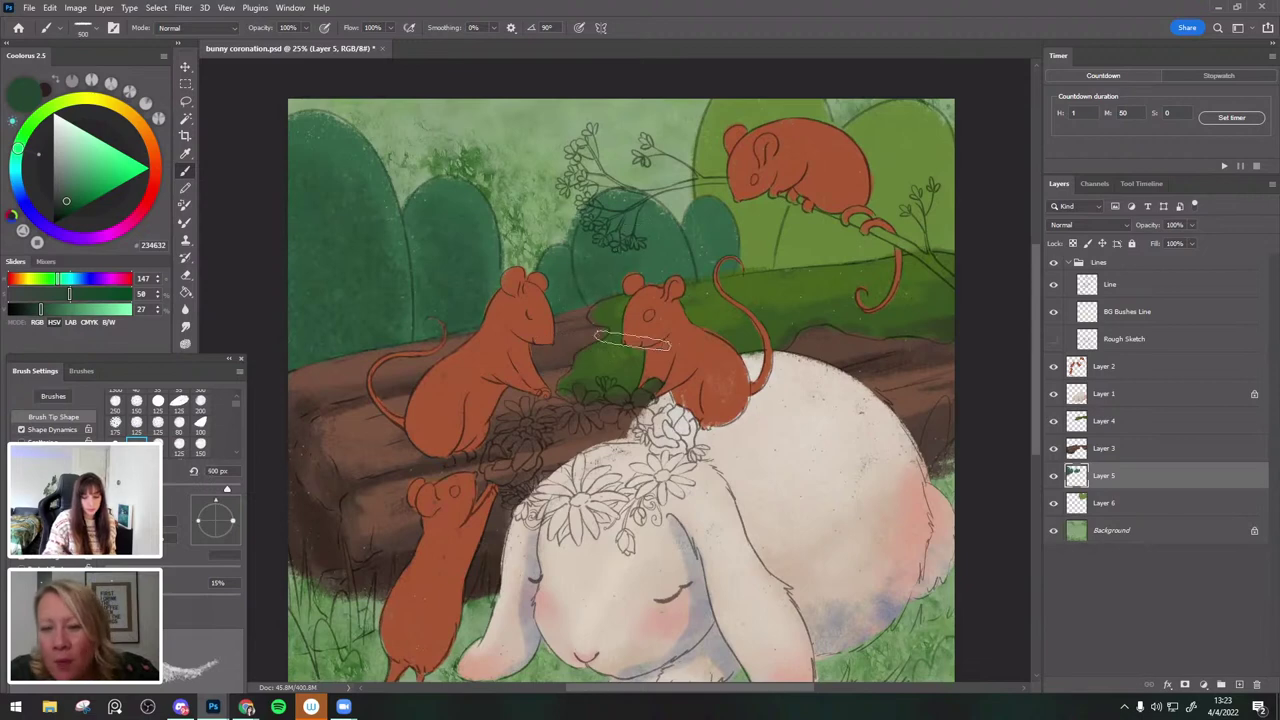
key(bracketleft)
key(bracketleft)
key(bracketleft)
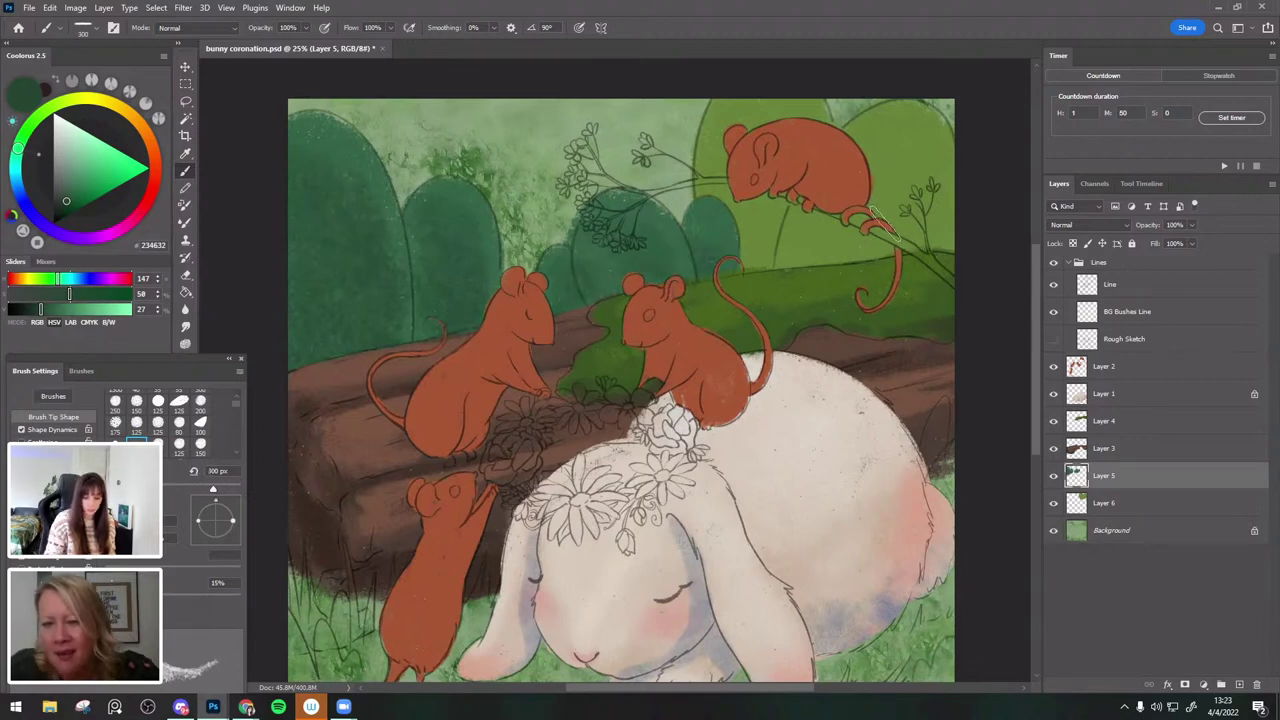
Sample a dark olive green and add textured shading to the yellow-green bushes behind the top mouse, adjusting the brush size.
alt+click(765, 230)
key(bracketright)
key(bracketright)
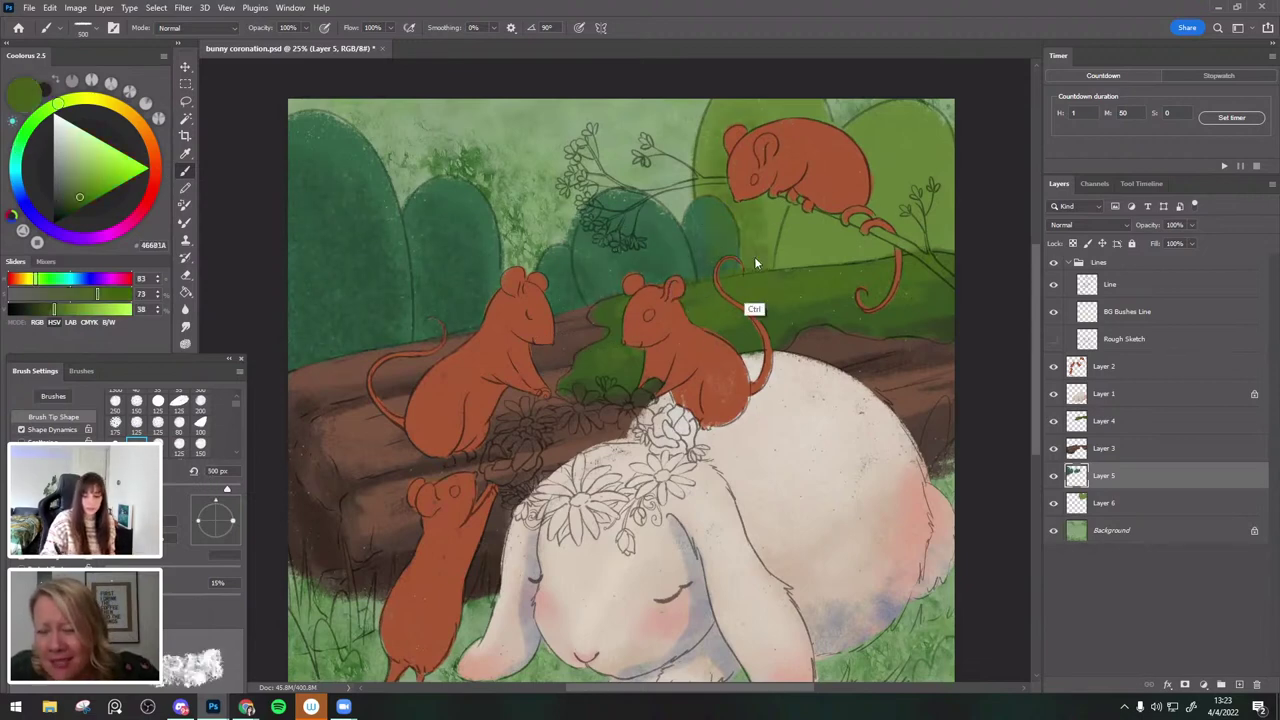
key(bracketright)
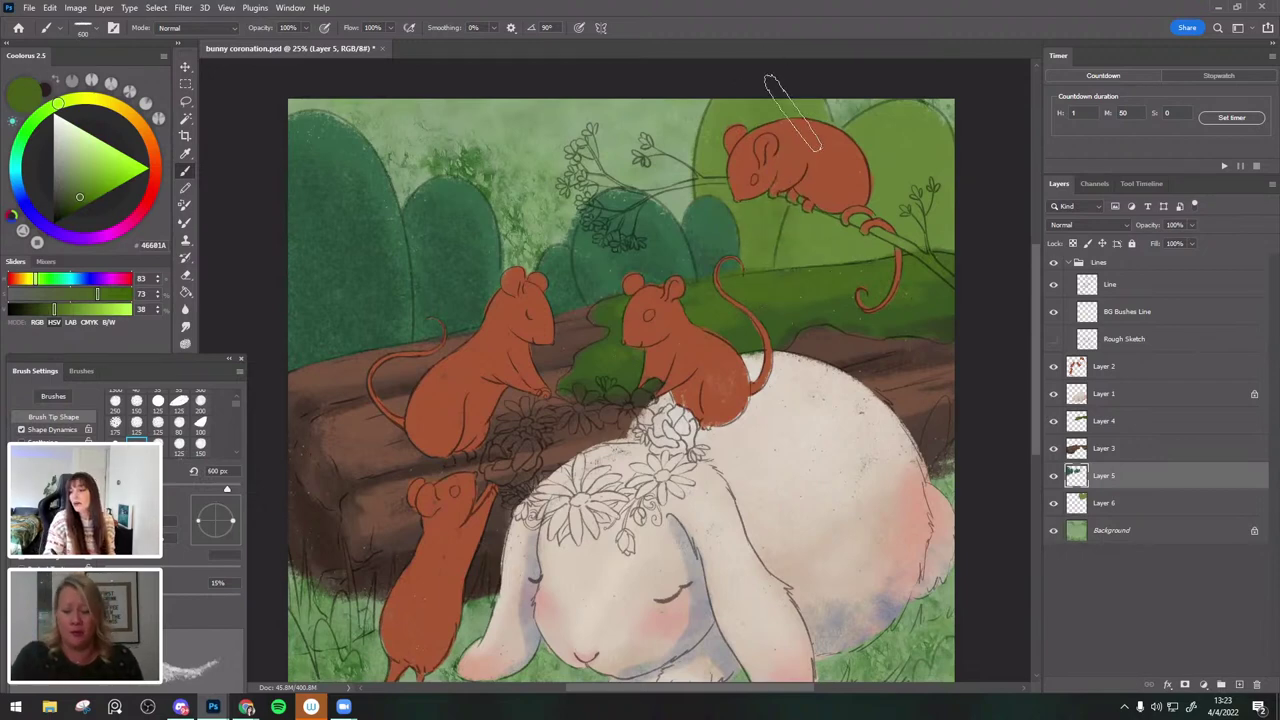
key(bracketright)
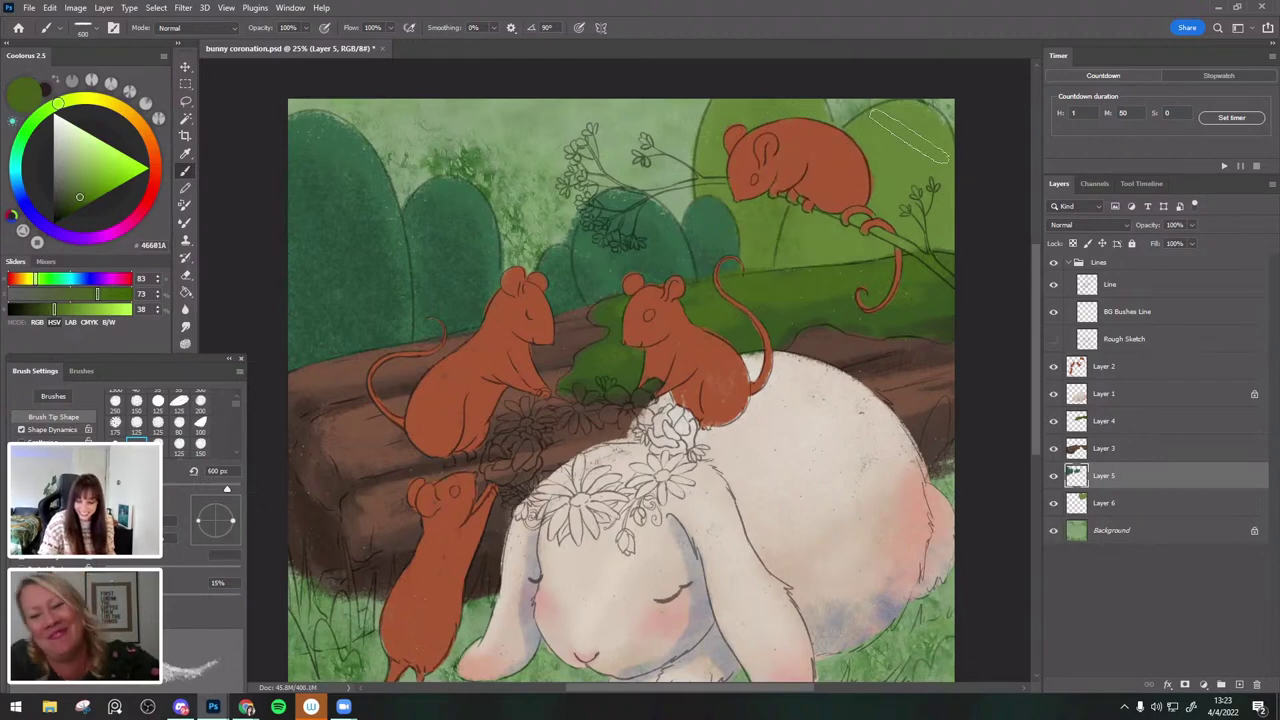
key(bracketleft)
key(bracketleft)
key(bracketleft)
mouse_move(494, 342)
mouse_down()
mouse_move(488, 283)
mouse_move(499, 343)
mouse_up()
Highlight the edges of the blue-green bushes with the lighter green #2A8453 at 150 to 200 px and sample the highlight colour.
click(18, 149)
click(87, 186)
key(bracketleft)
key(bracketleft)
key(bracketleft)
key(bracketleft)
key(bracketleft)
key(bracketleft)
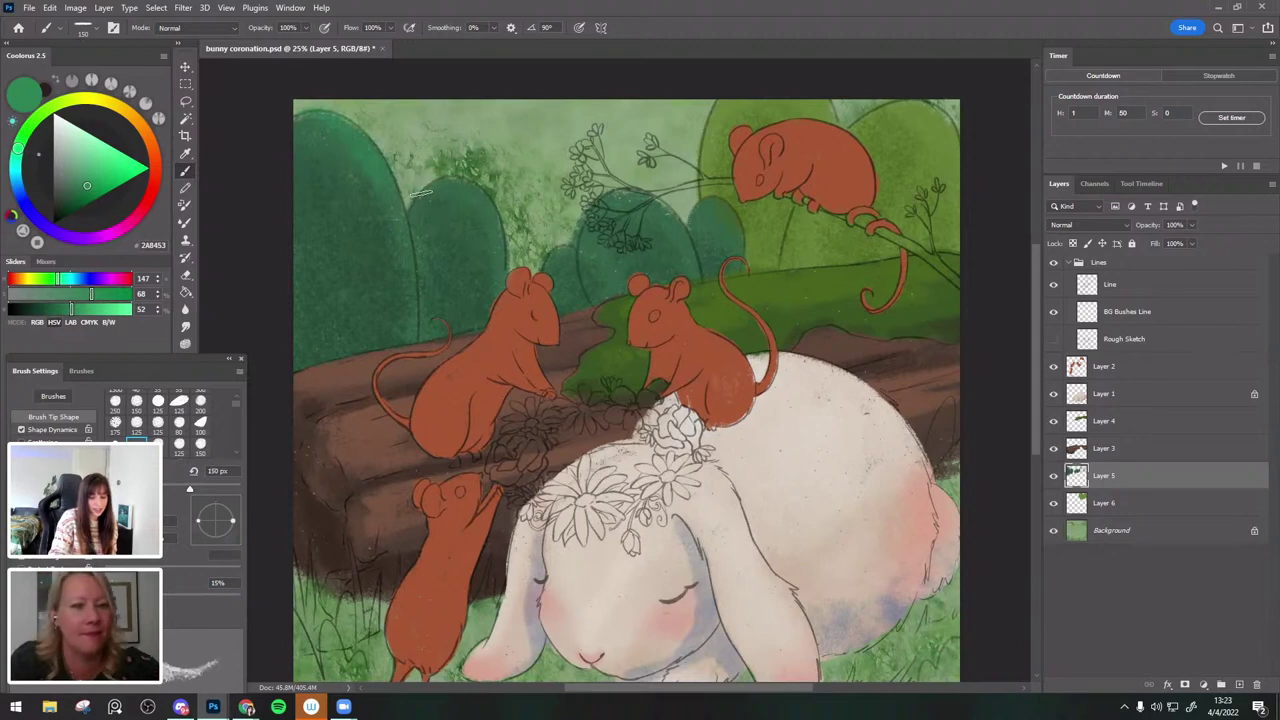
key(bracketright)
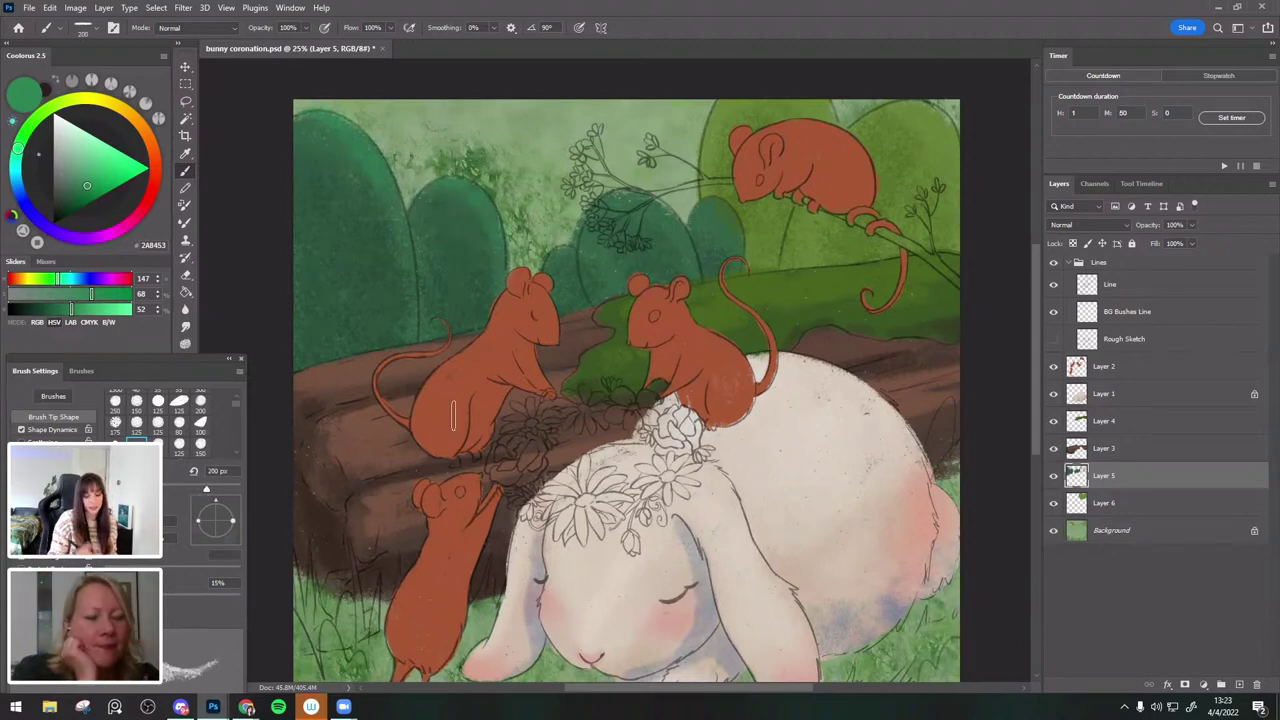
key(bracketright)
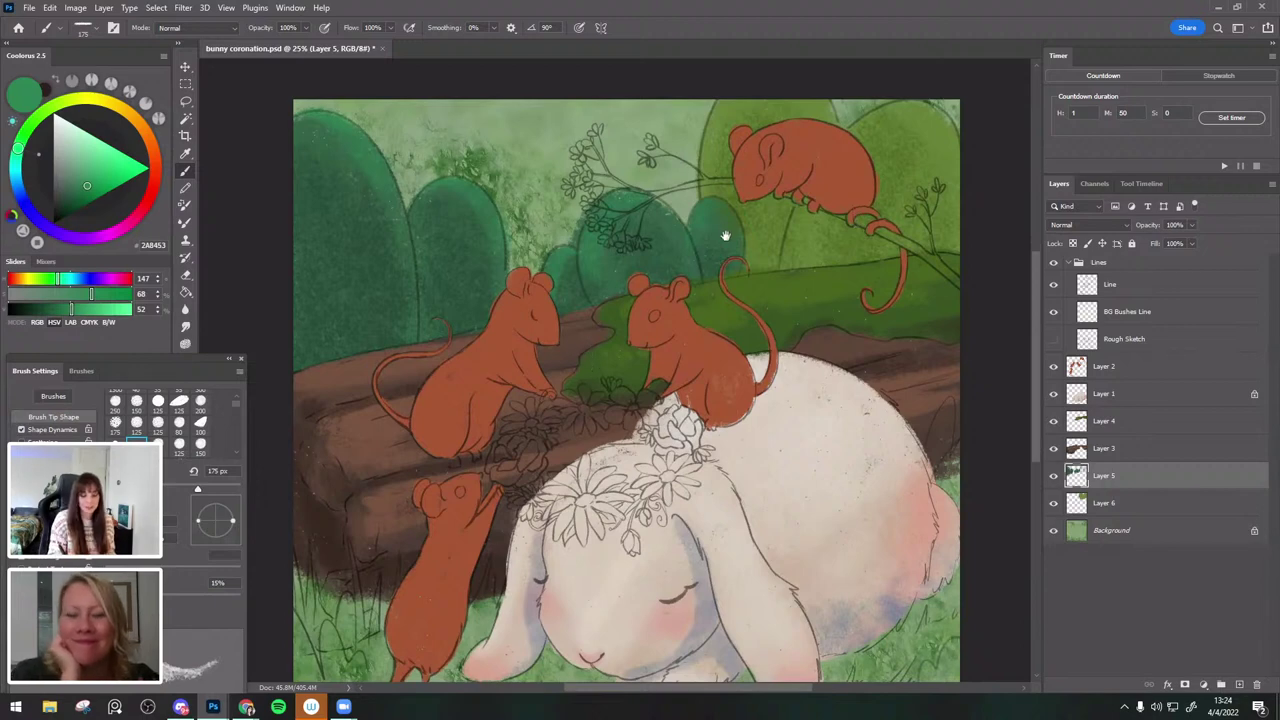
drag(726, 236, 730, 221)
alt+click(360, 125)
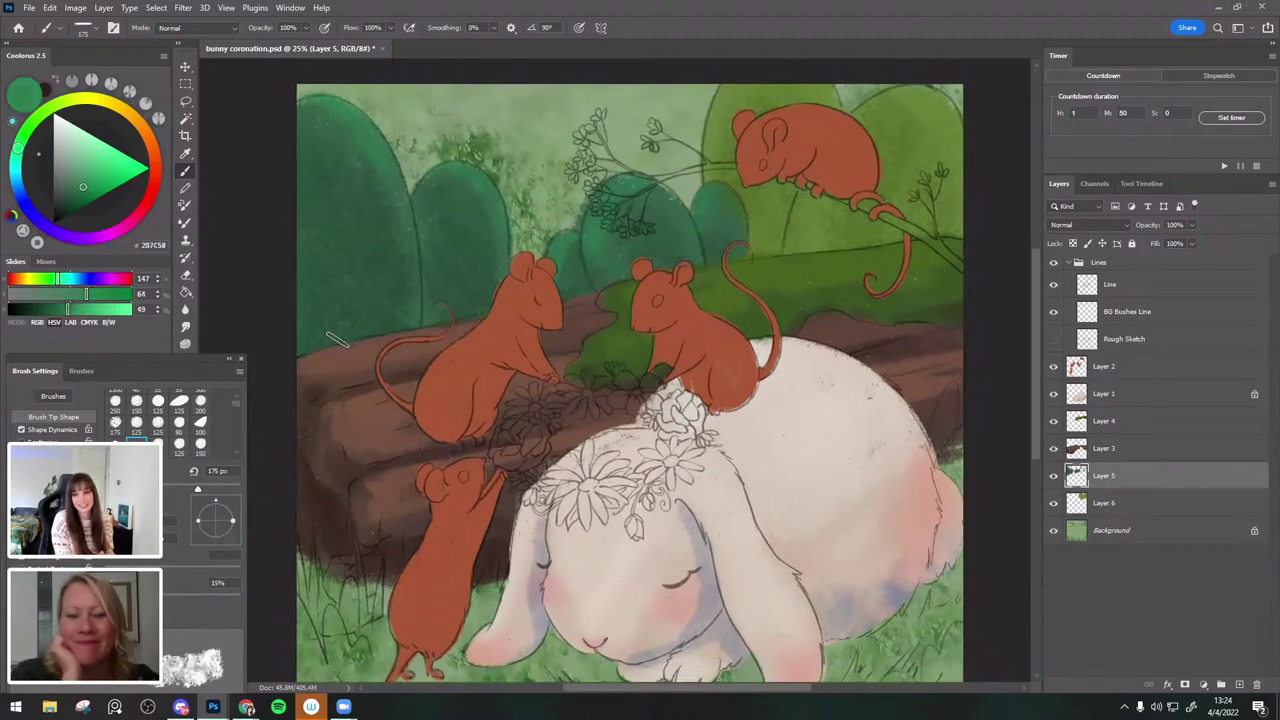
click(82, 34)
drag(203, 208, 197, 152)
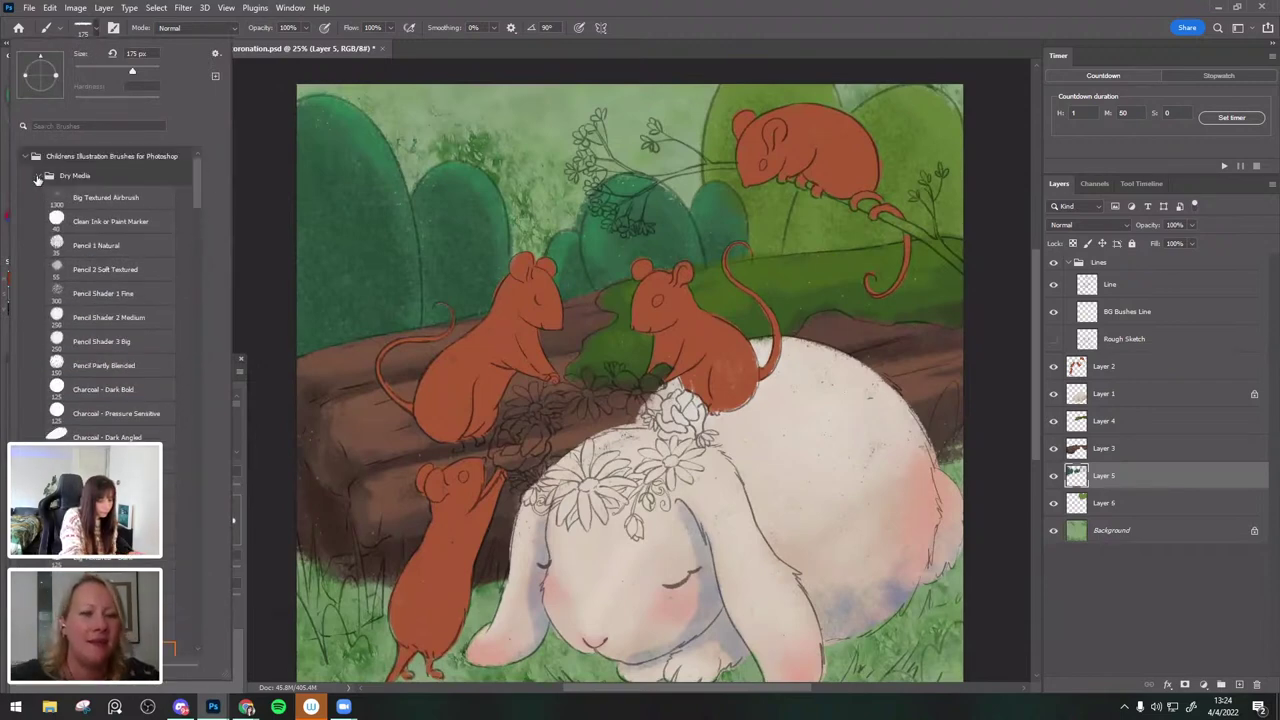
click(128, 214)
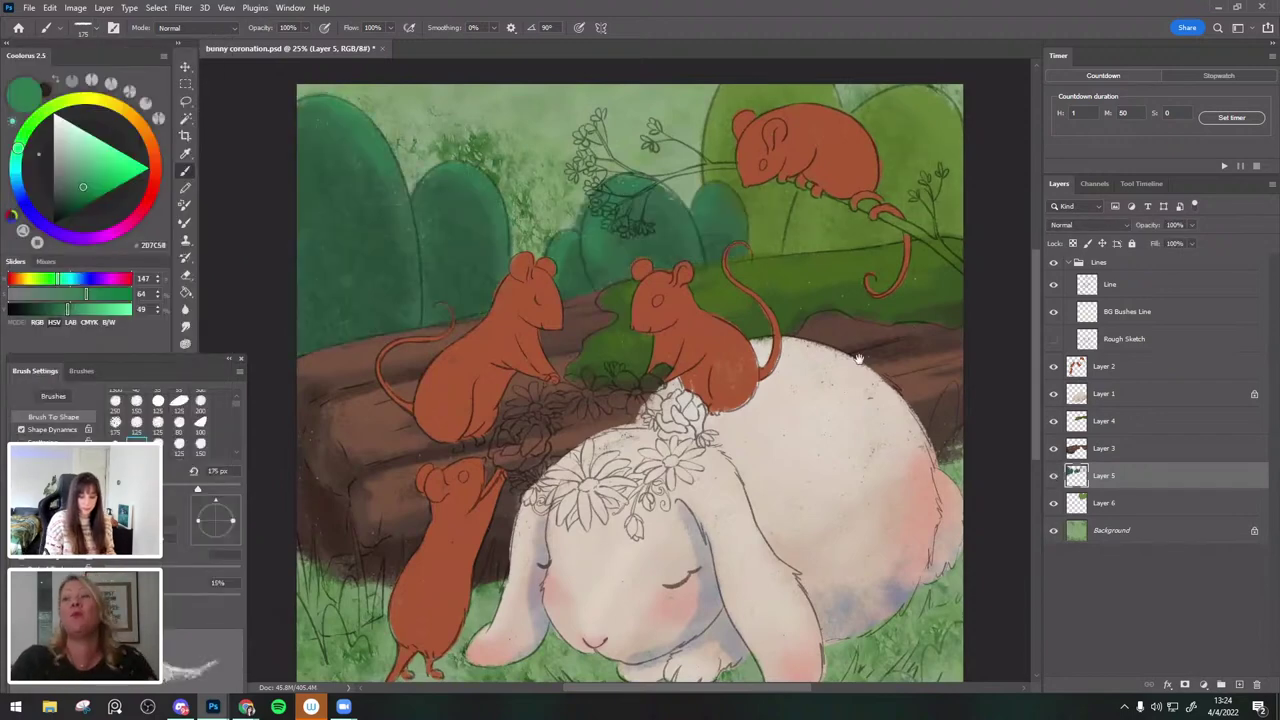
Add a new layer between Layer 6 and the Background.
scroll(865, 368, down, 2)
drag(792, 318, 759, 318)
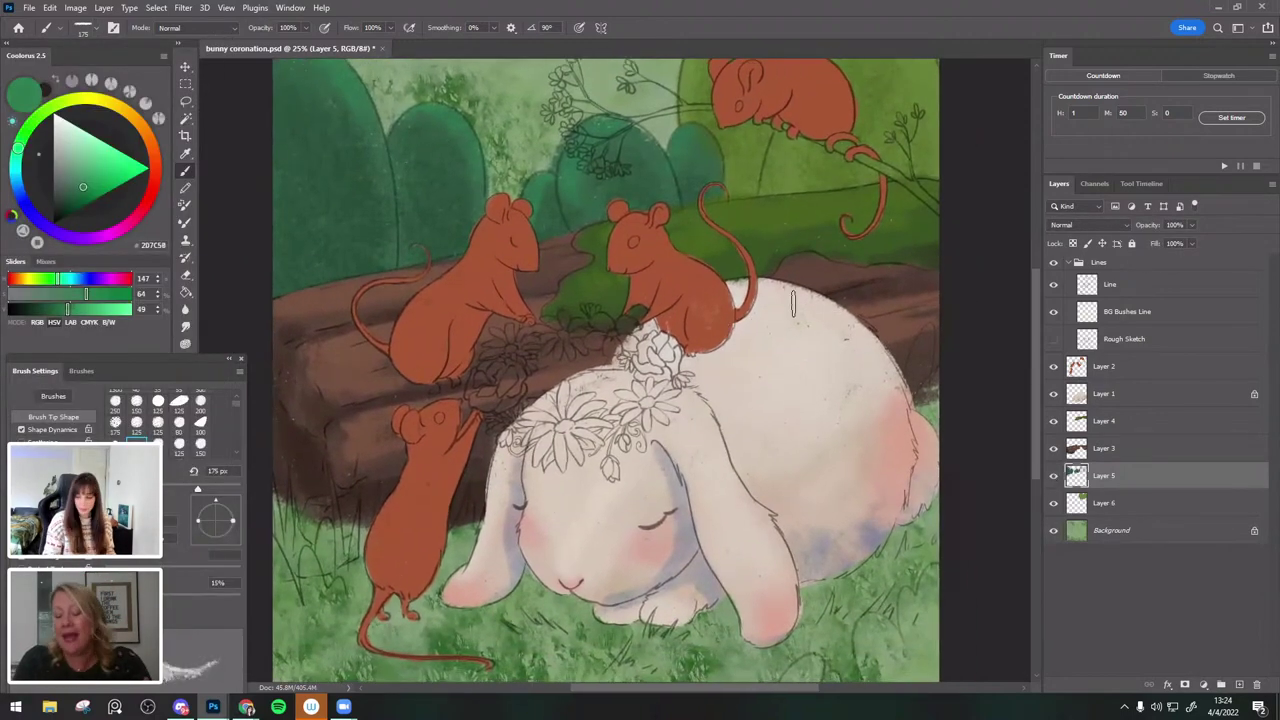
click(1107, 508)
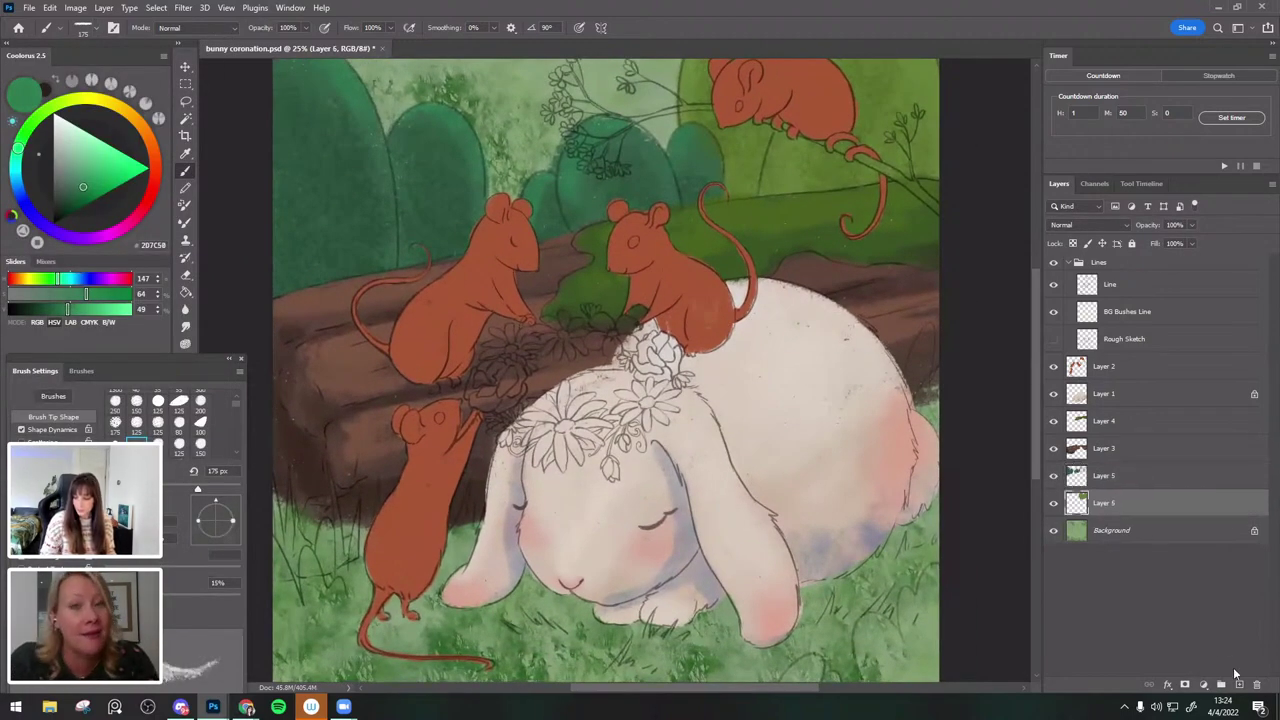
click(1134, 540)
key(ctrl+shift+alt+n)
scroll(600, 340, down, 1)
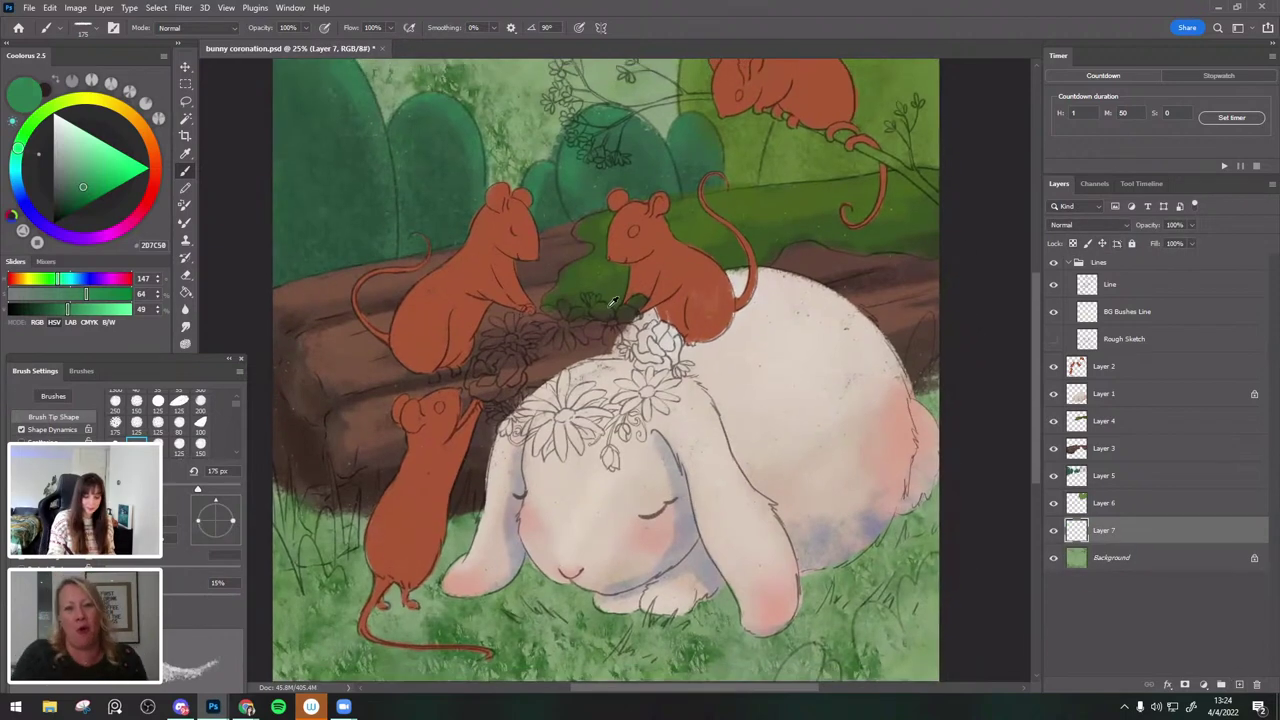
Sample the dark green #334122 and paint shadows in the grass beneath the log on Layer 7, enlarging the brush to 500 px.
alt+click(573, 303)
drag(307, 520, 322, 512)
key(ctrl+minus)
mouse_move(464, 496)
mouse_down()
mouse_move(456, 528)
mouse_move(418, 492)
mouse_up()
key(bracketright)
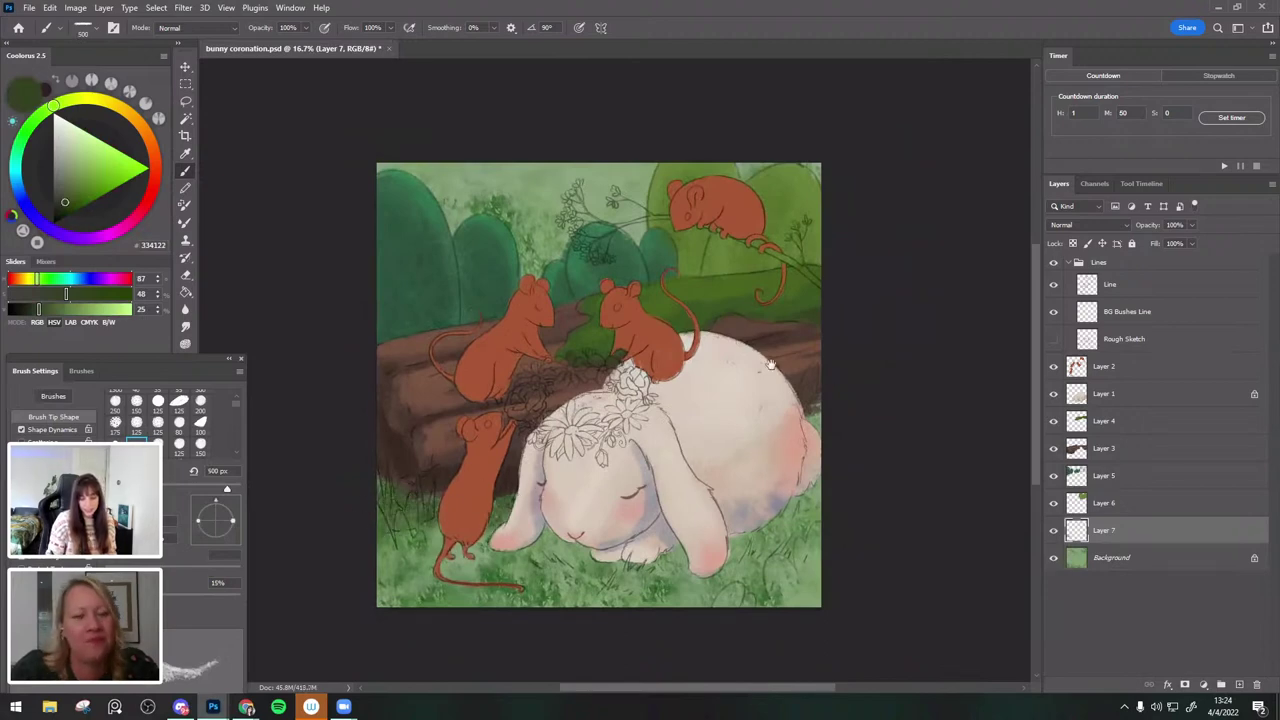
drag(831, 377, 775, 377)
Sample the green #375621 and shade the grass around the log and rabbit, reducing the brush from 500 to 300 px.
alt+click(532, 343)
key(bracketright)
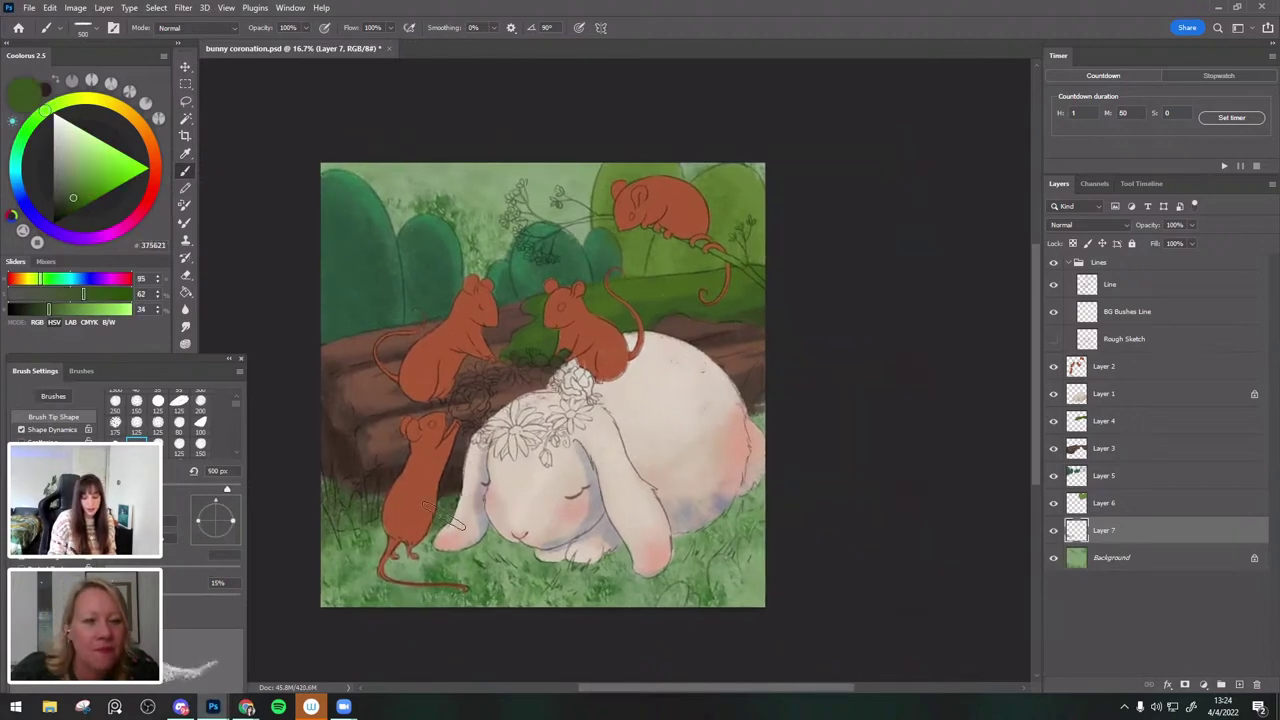
drag(689, 393, 692, 364)
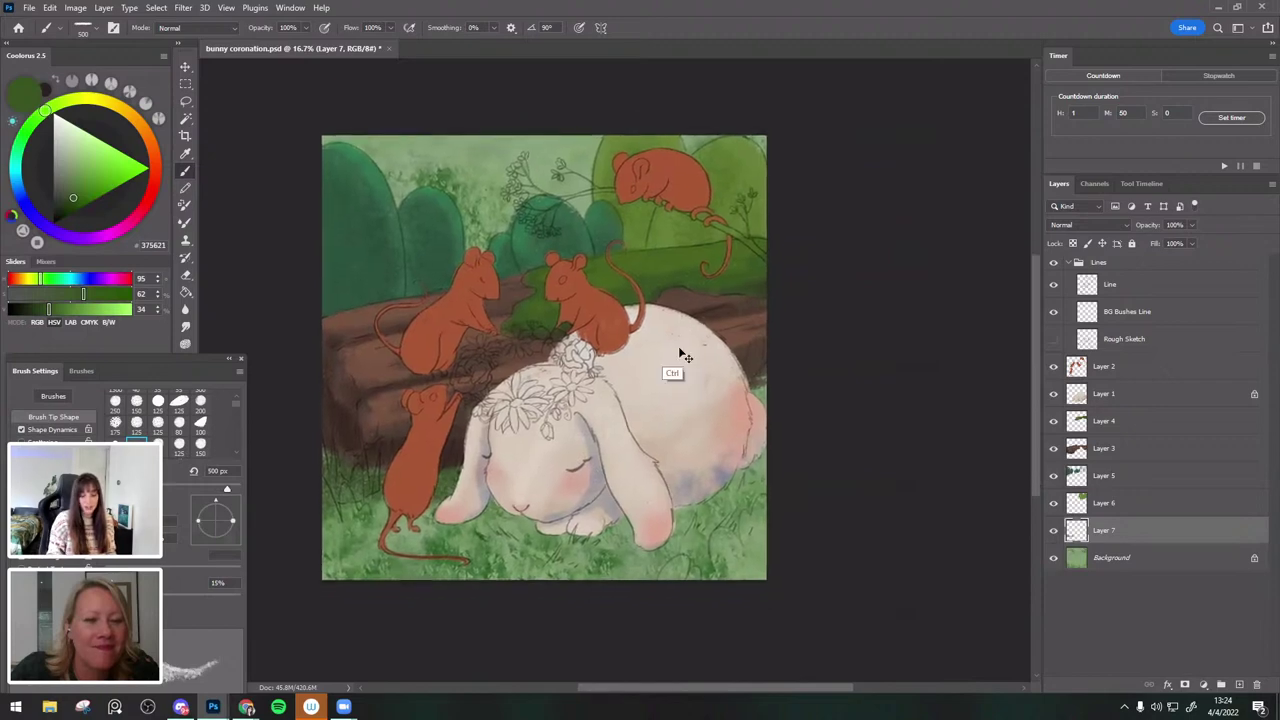
key(ctrl+plus)
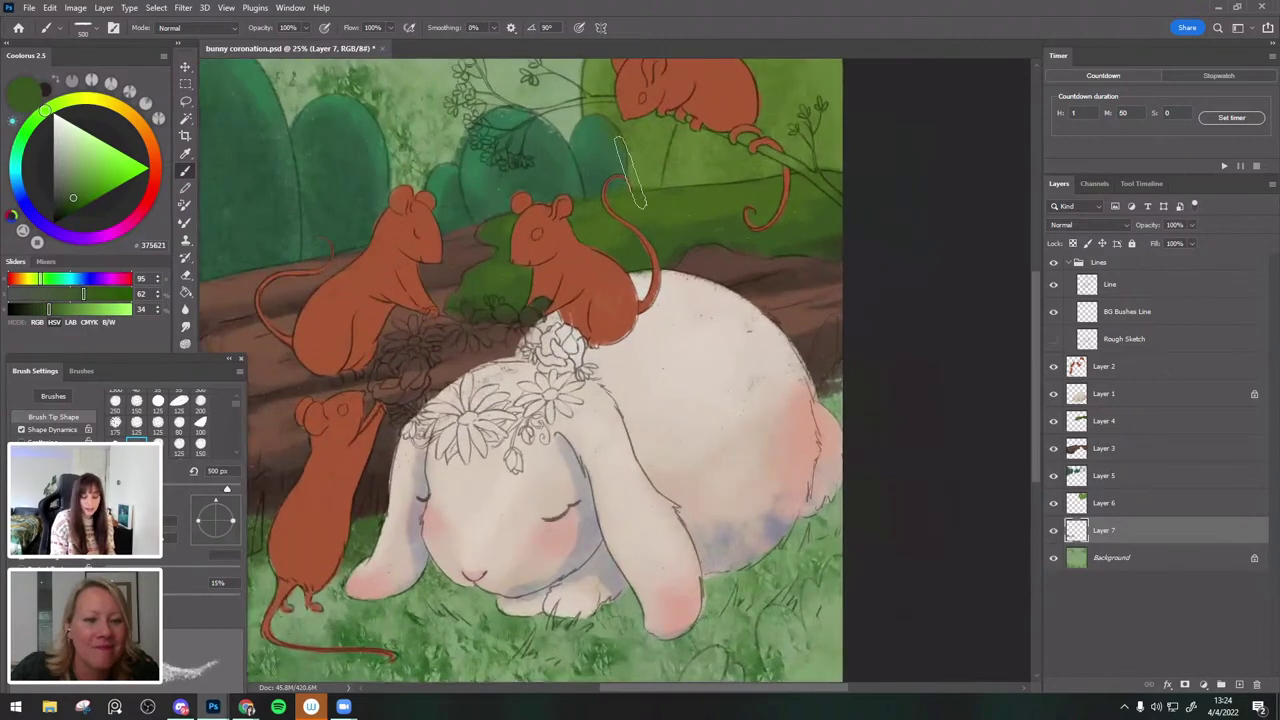
drag(705, 276, 762, 204)
key(bracketleft)
drag(656, 465, 672, 566)
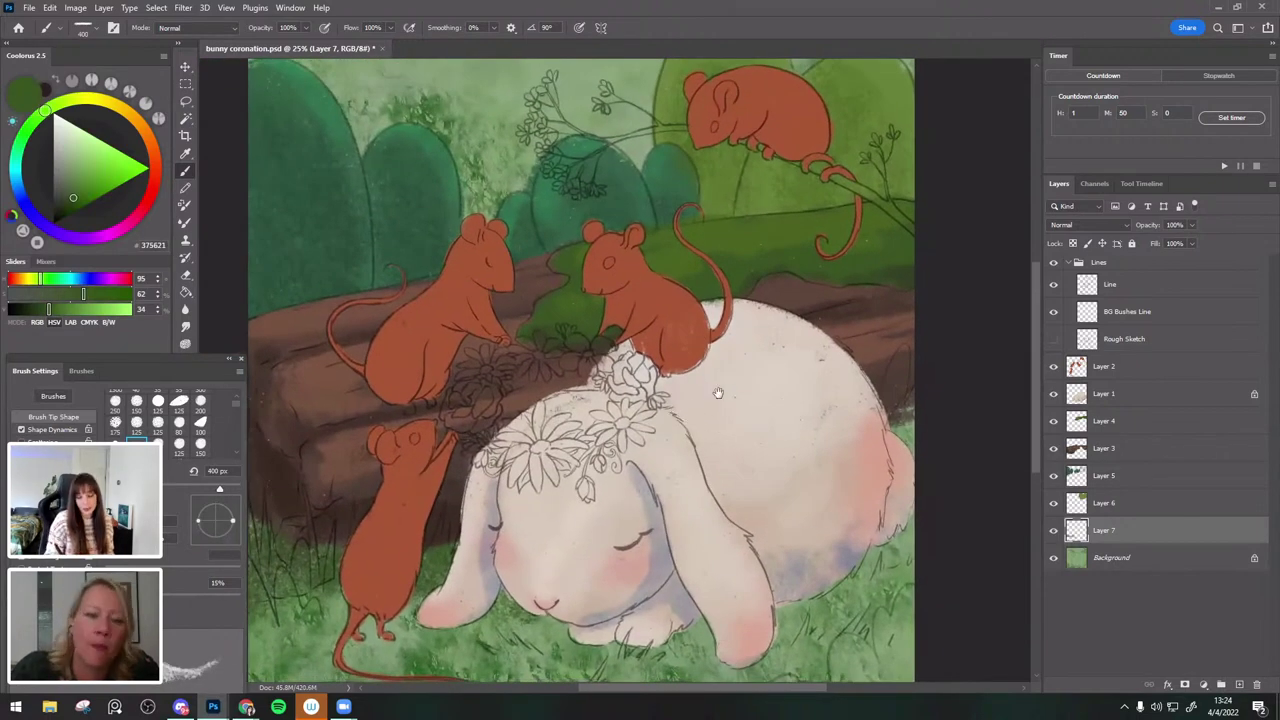
drag(714, 398, 725, 396)
drag(764, 326, 741, 276)
key(bracketleft)
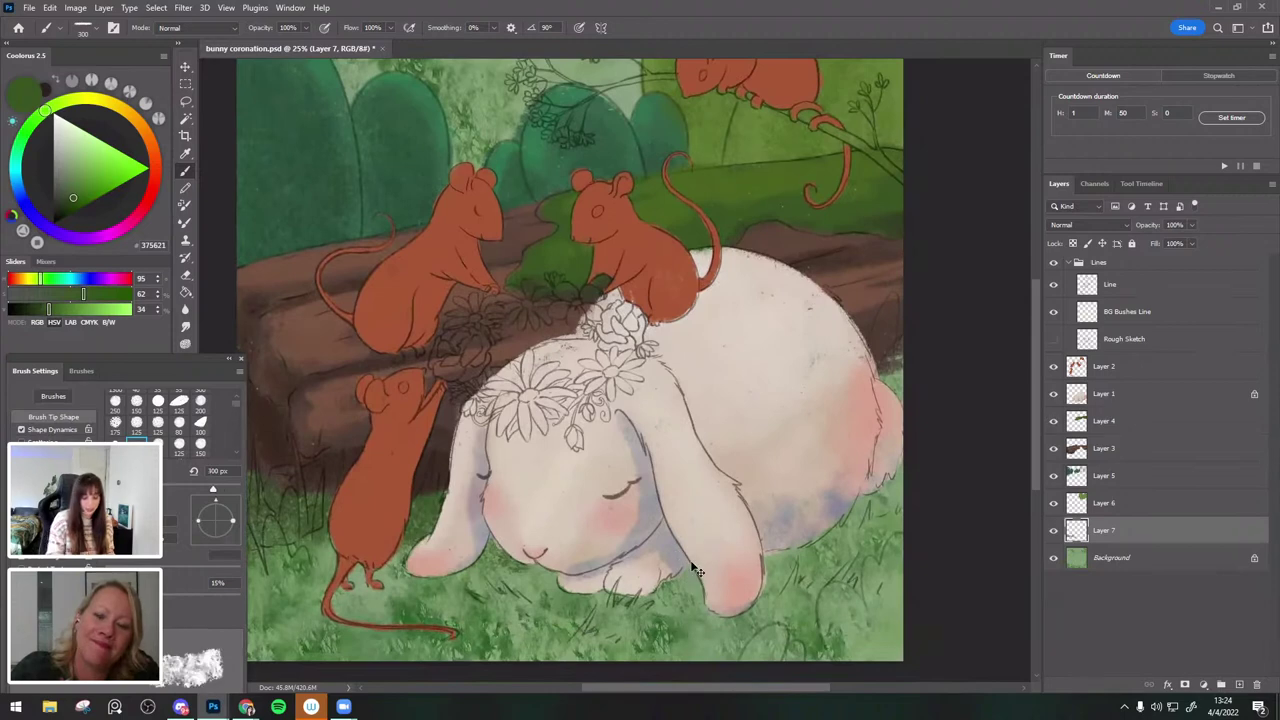
Deepen the grass shadows under the rabbit's chin and beside the log with #4D6C3A and #203113 at 400 to 500 px.
click(75, 190)
key(bracketright)
mouse_move(684, 578)
mouse_down()
mouse_move(534, 575)
mouse_move(558, 603)
mouse_up()
alt+click(515, 590)
key(bracketright)
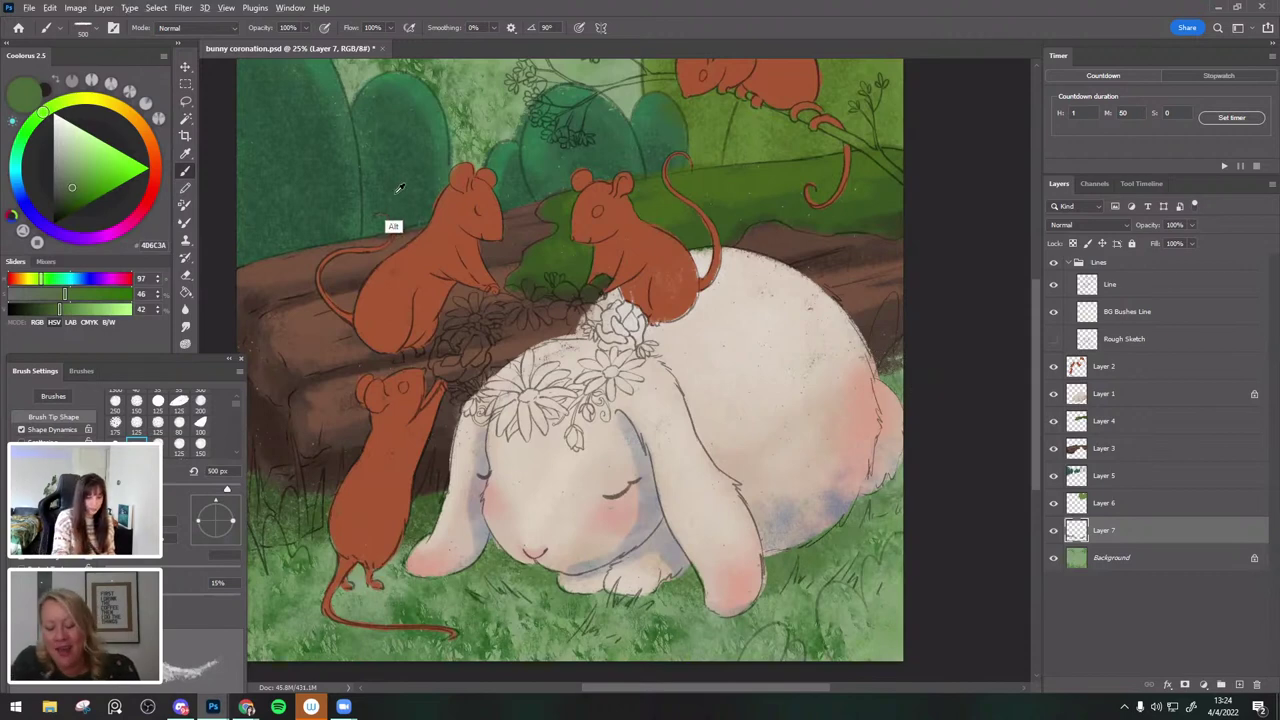
alt+click(298, 500)
click(64, 209)
key(bracketleft)
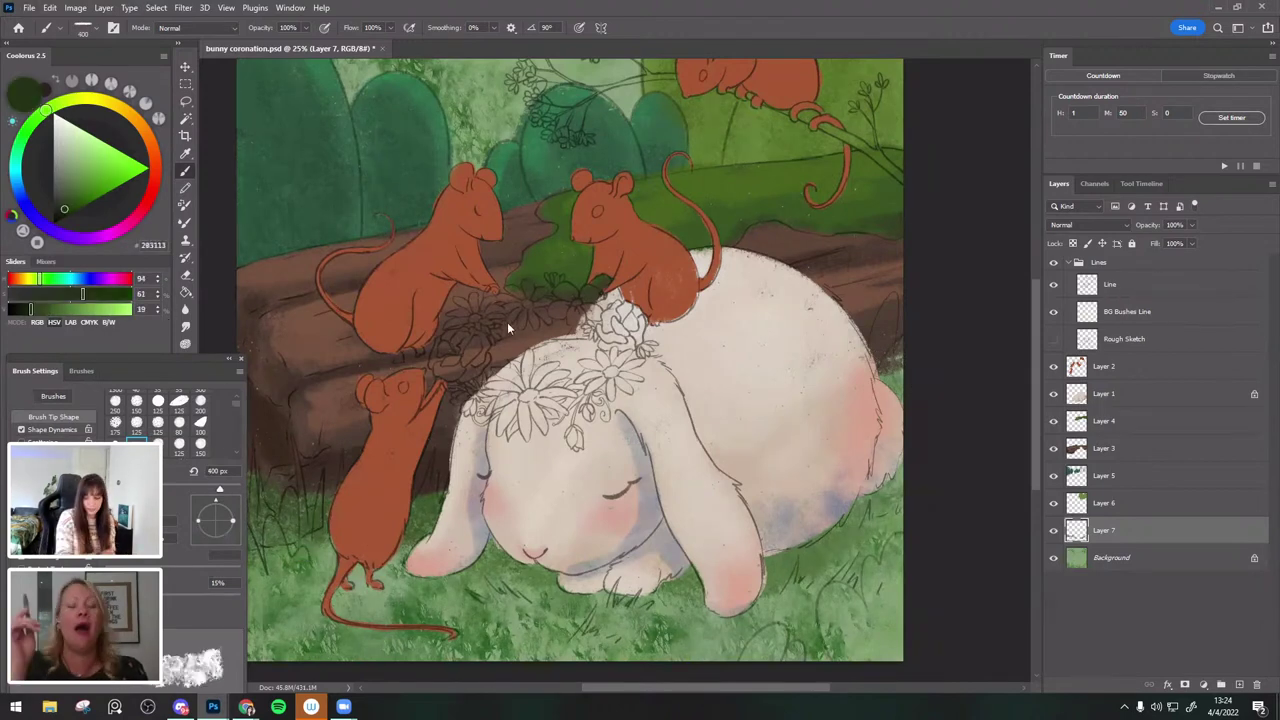
key(bracketright)
drag(922, 461, 976, 465)
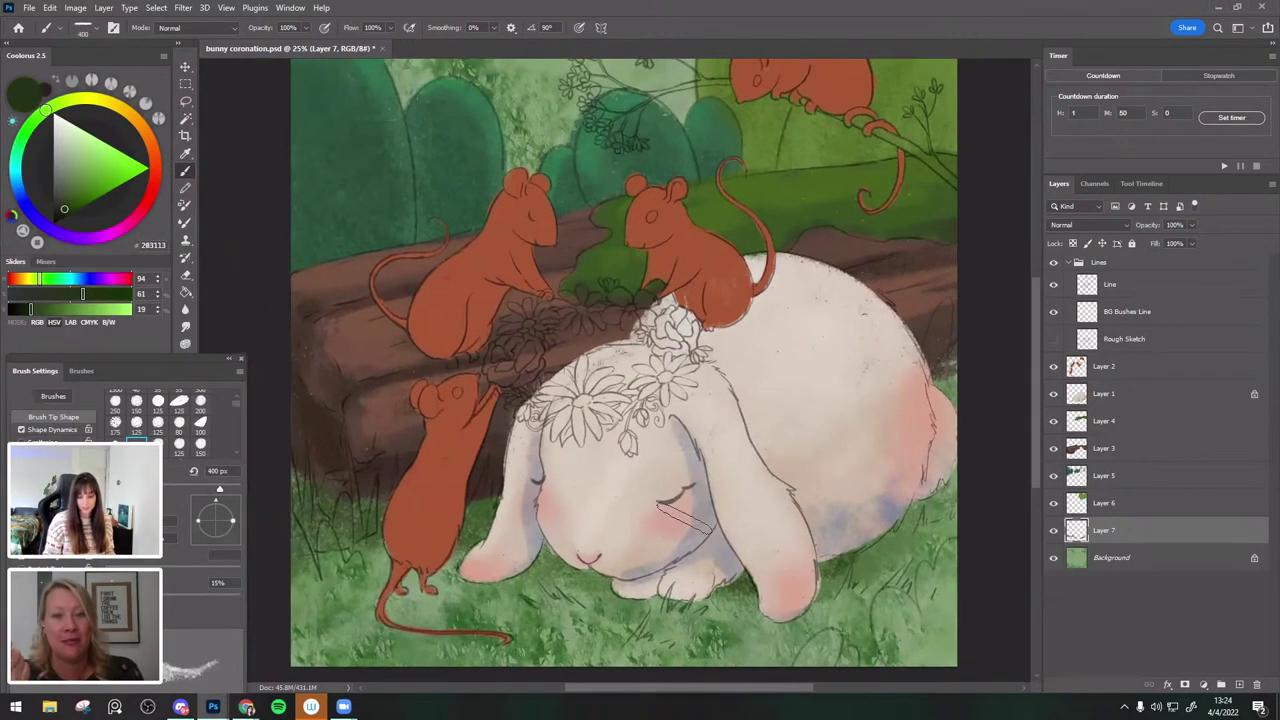
Merge Layer 7 into the Background and soften the texture between the bushes with the light green #86A379.
right_click(1136, 530)
click(1030, 527)
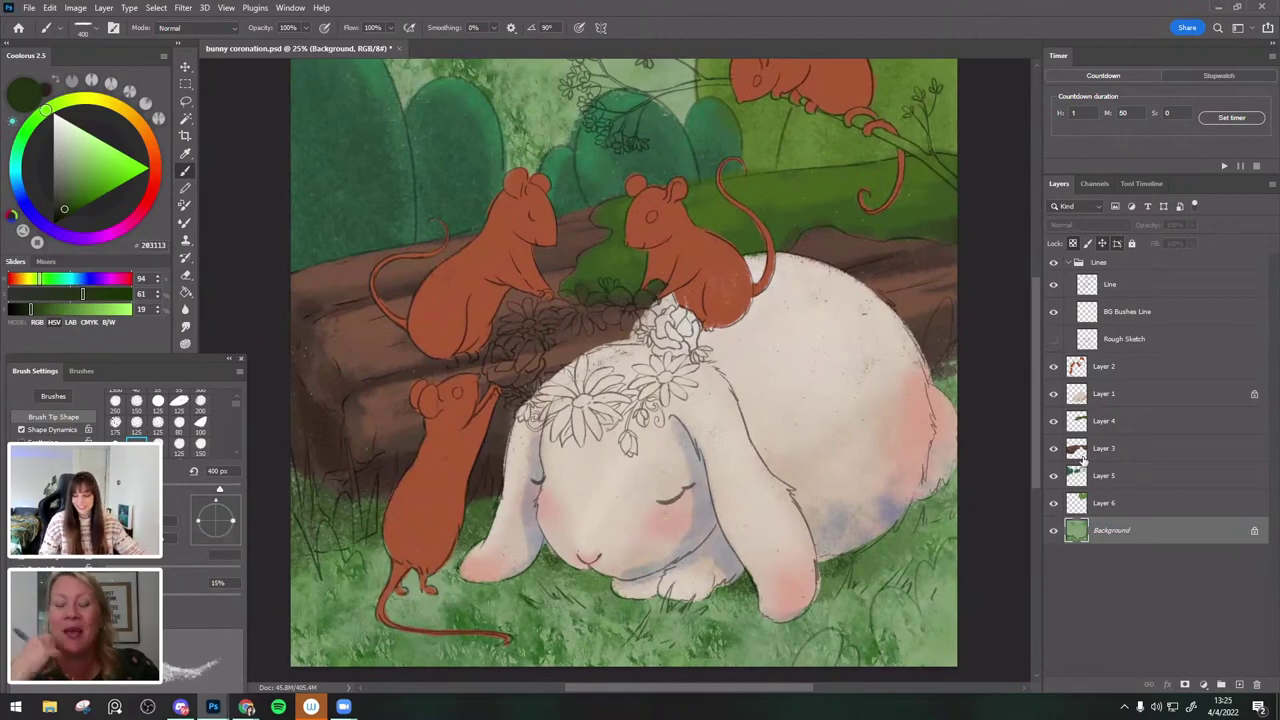
scroll(757, 371, down, 3)
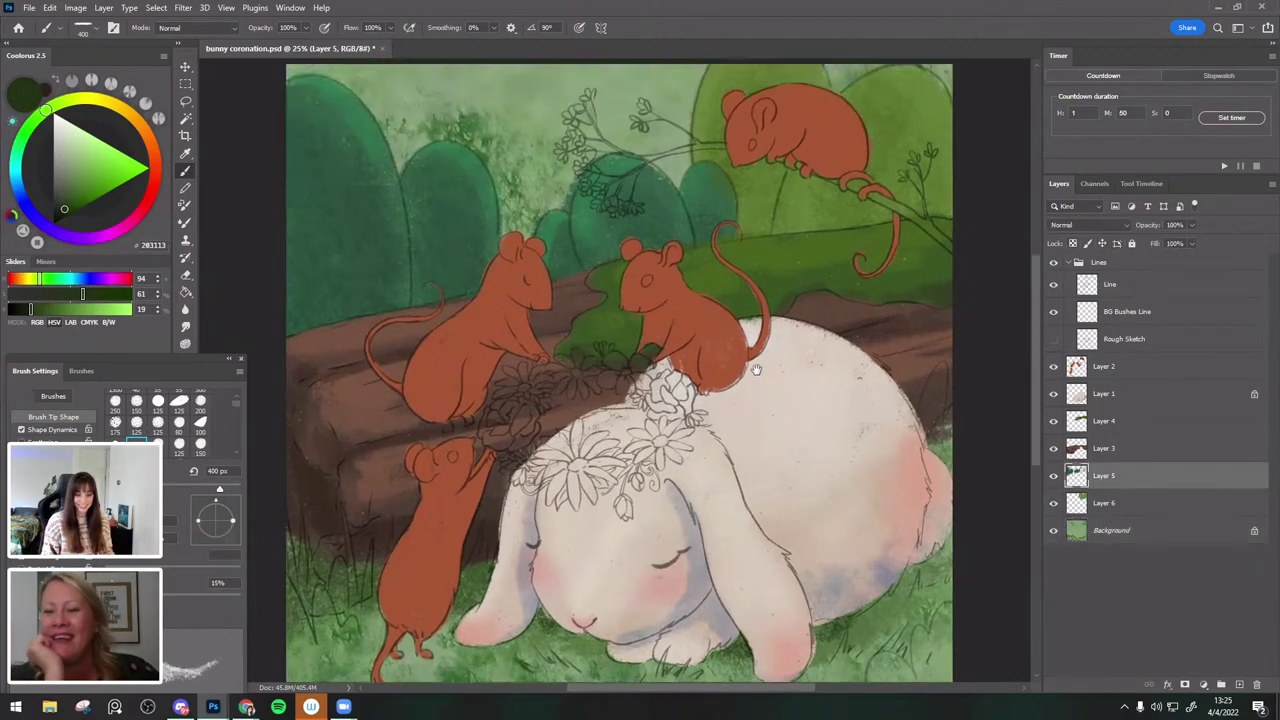
alt+click(529, 201)
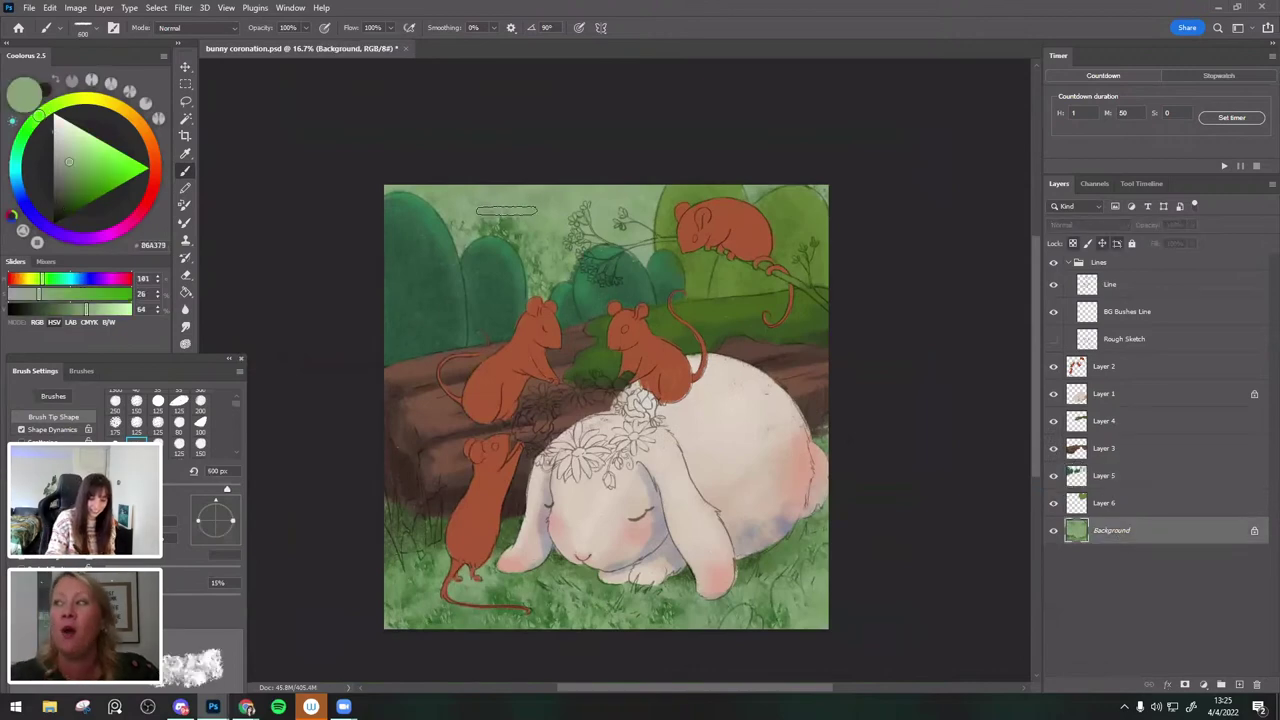
scroll(894, 290, up, 3)
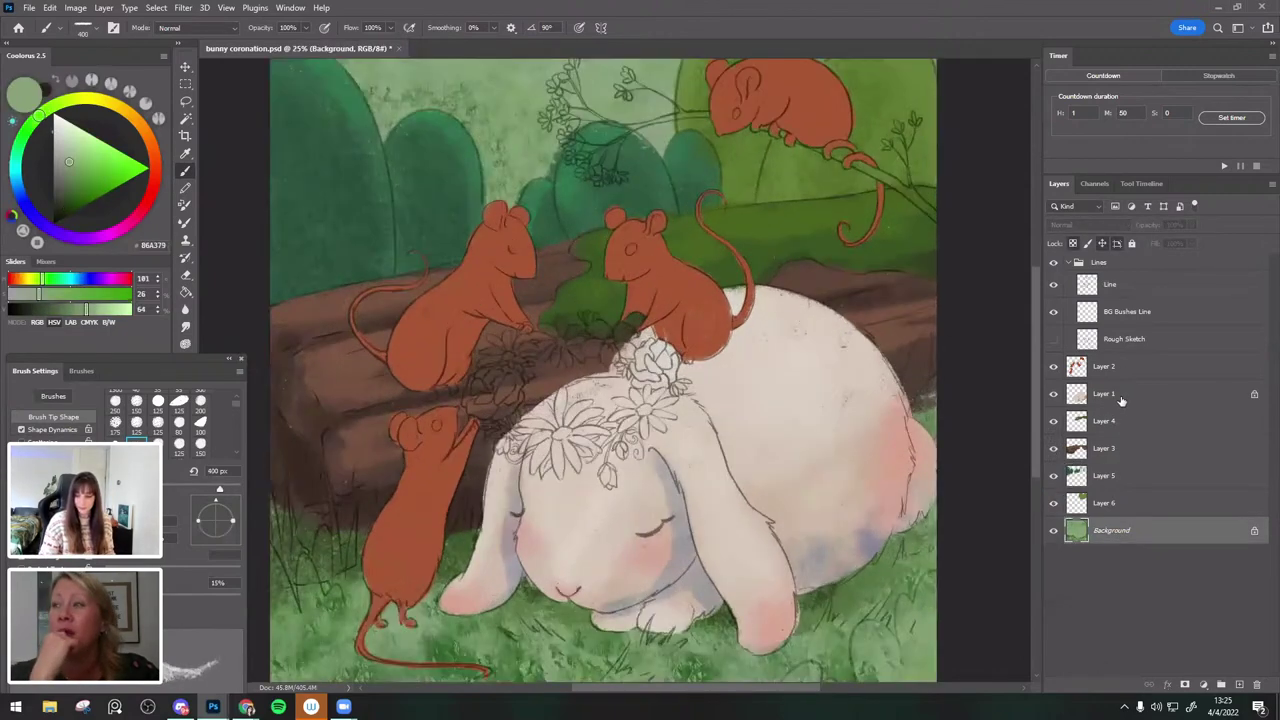
Make the mice's Layer 2 active and switch to the Salt Texture brush from the Wet Media set.
click(1104, 366)
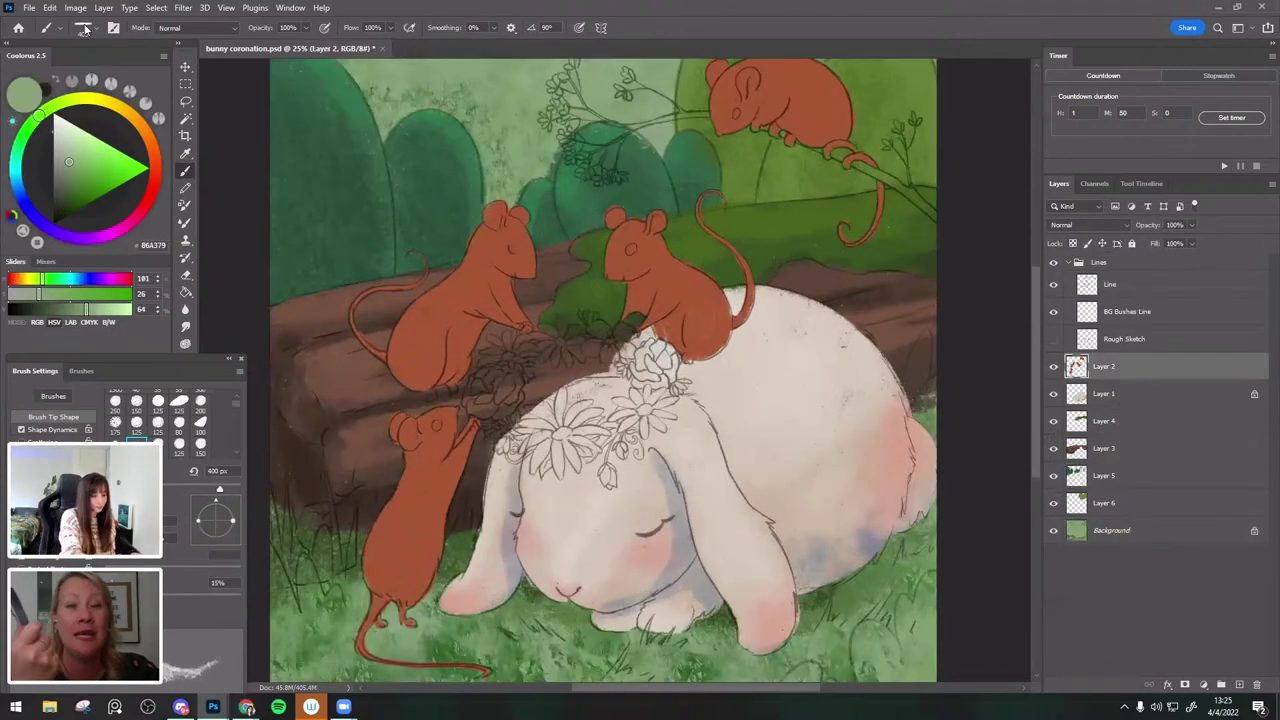
click(85, 29)
click(37, 175)
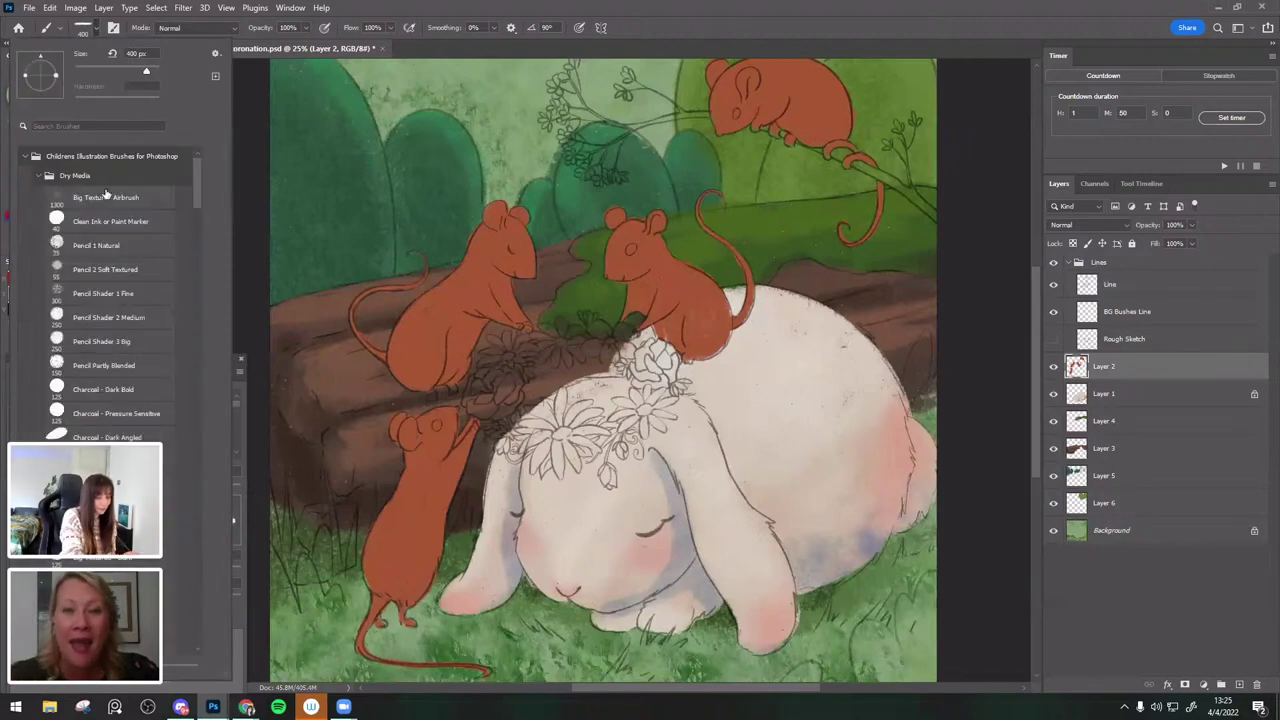
click(36, 177)
click(38, 195)
click(133, 243)
drag(908, 406, 912, 395)
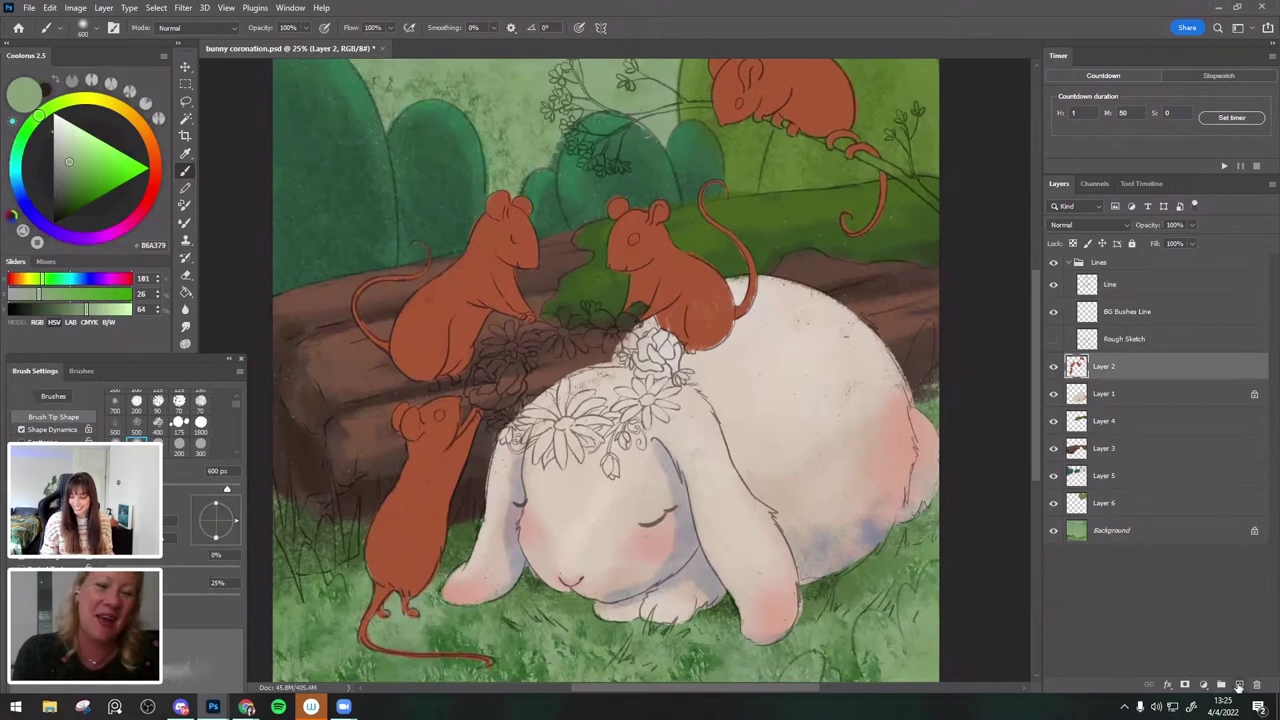
Lock Layer 2's transparent pixels and paint soft bellies on all four mice with the rabbit's pink #D2A797.
alt+click(663, 547)
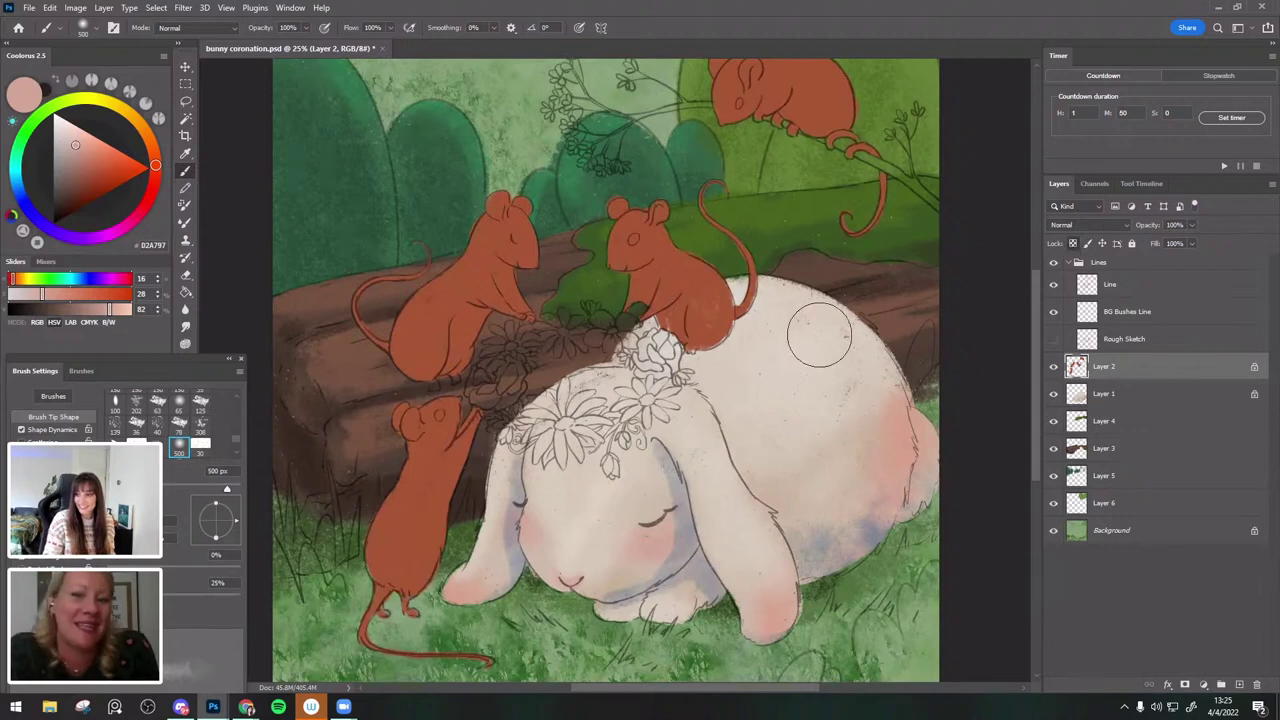
mouse_move(517, 290)
mouse_down()
mouse_move(455, 345)
mouse_move(475, 320)
mouse_move(455, 360)
mouse_move(508, 302)
mouse_up()
key(bracketleft)
drag(658, 310, 640, 296)
key(bracketleft)
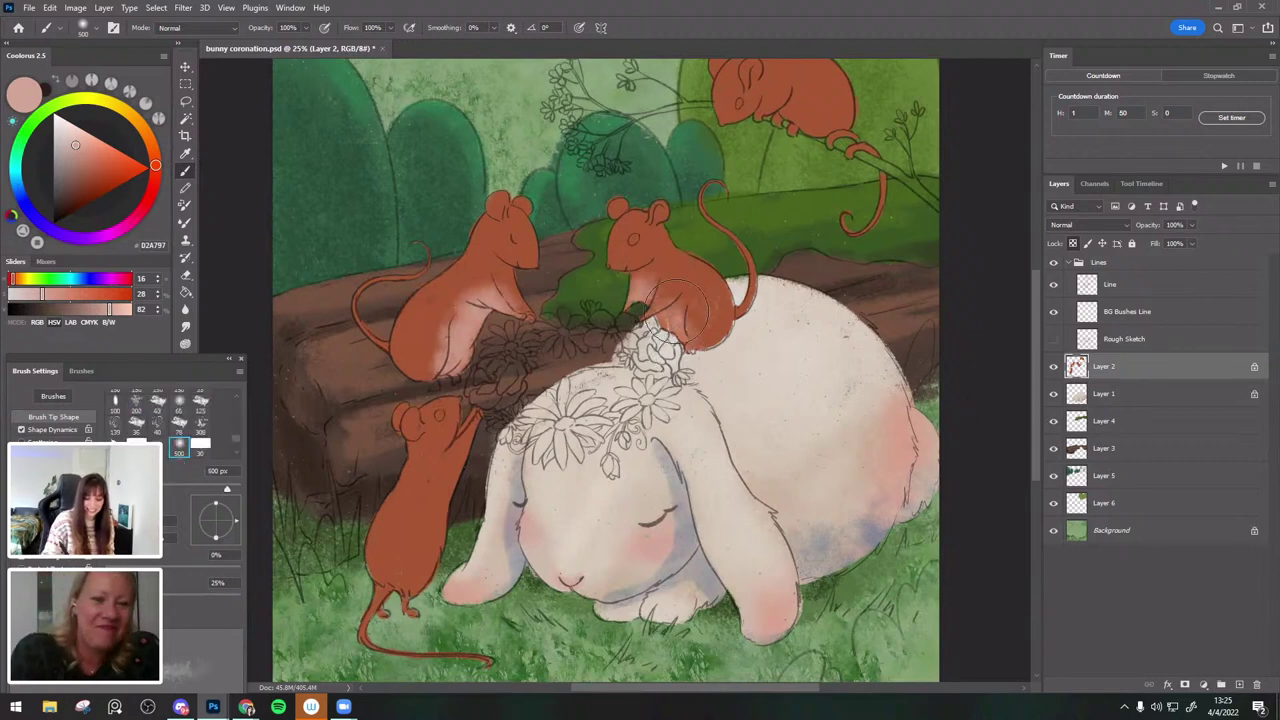
drag(446, 520, 466, 452)
key(bracketright)
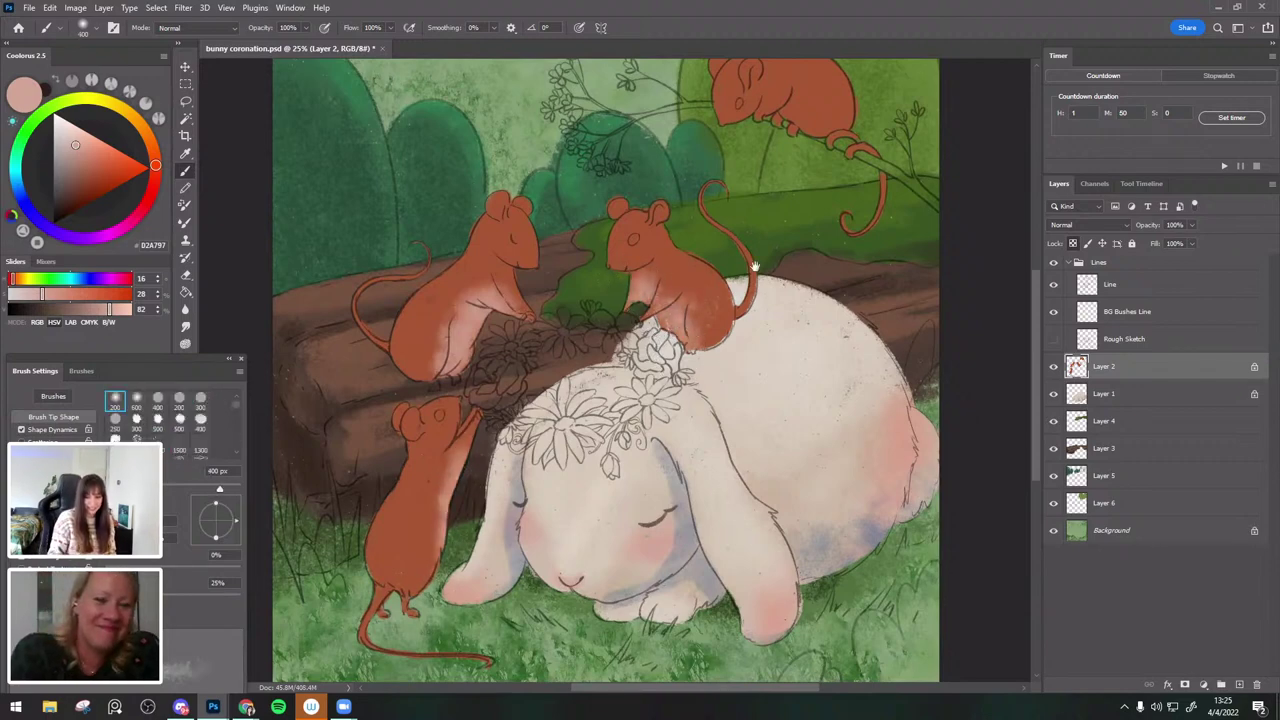
drag(737, 260, 702, 325)
drag(722, 178, 789, 214)
Lighten the lower mice's muzzles, chests and arms with the same pink at 300 to 400 px.
key(bracketleft)
key(bracketleft)
key(bracketright)
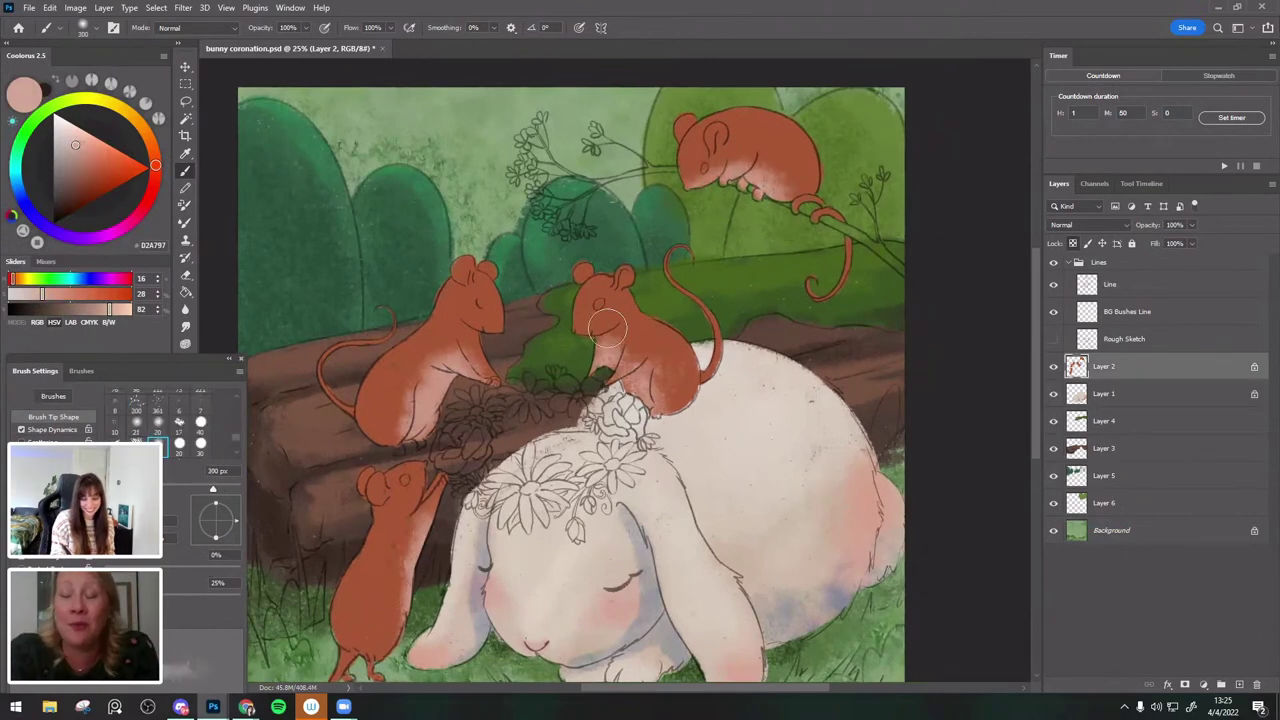
drag(615, 332, 593, 340)
drag(471, 337, 488, 340)
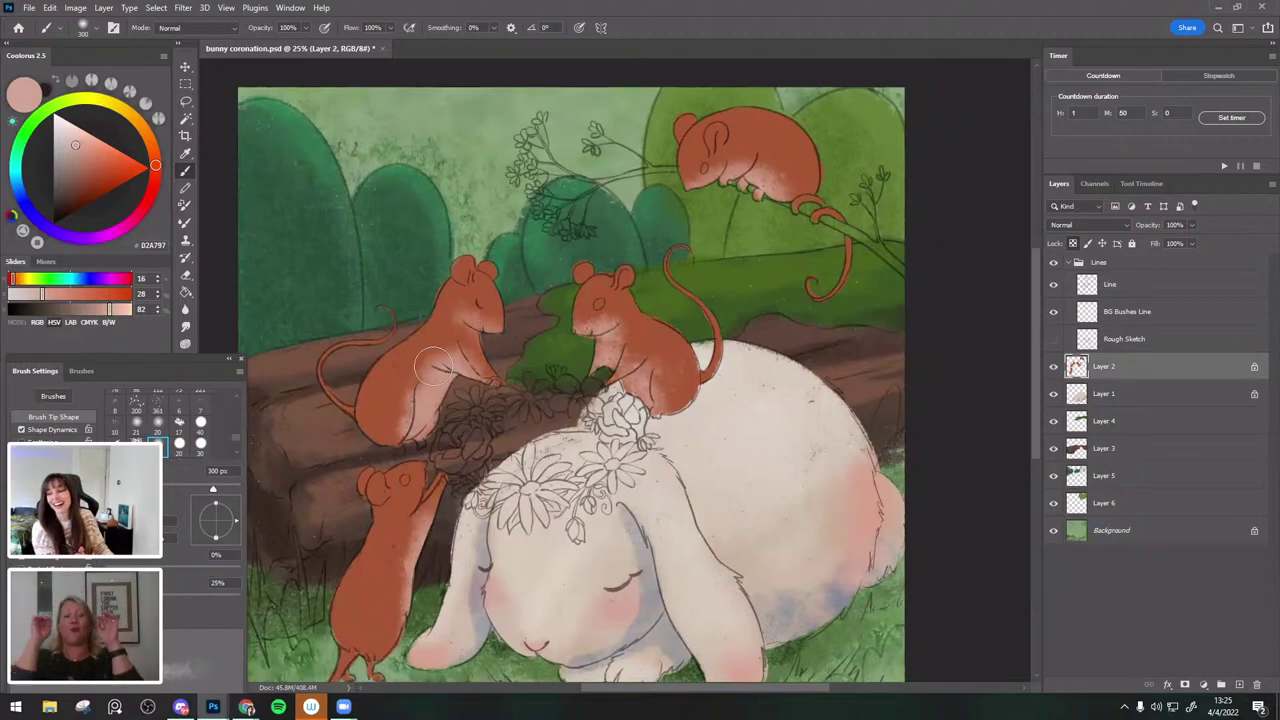
key(bracketright)
key(bracketright)
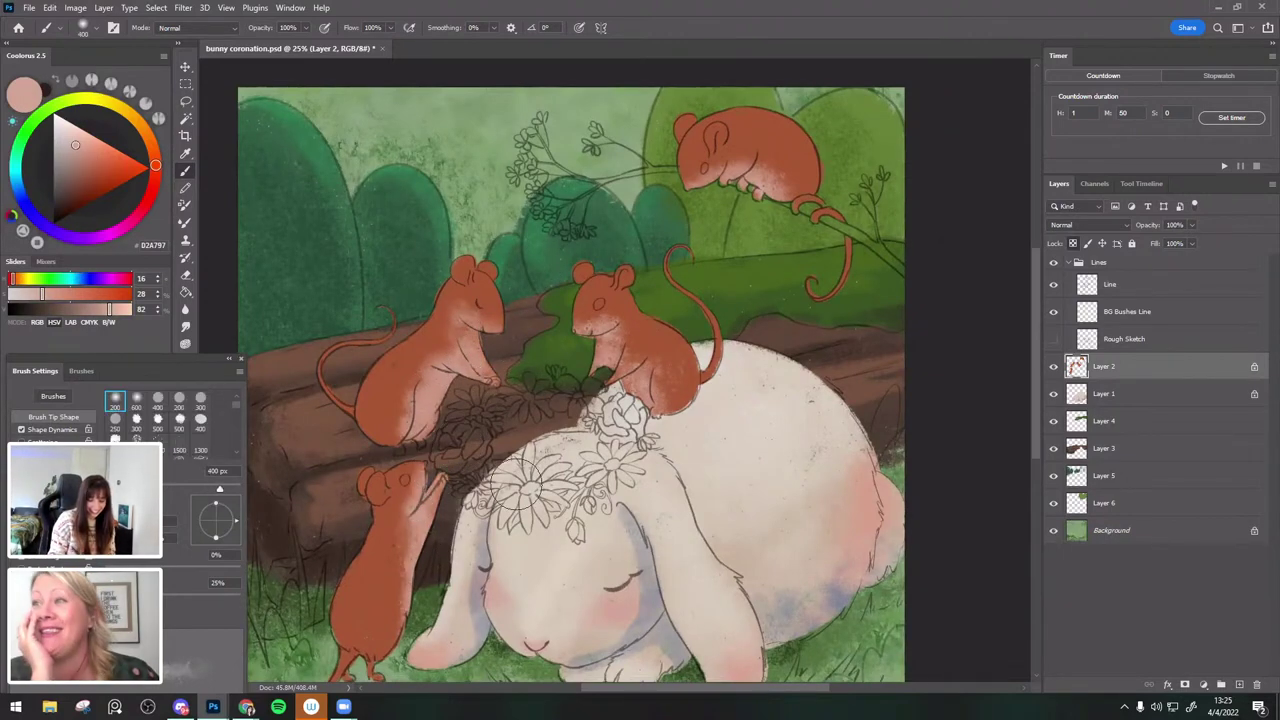
drag(620, 404, 634, 373)
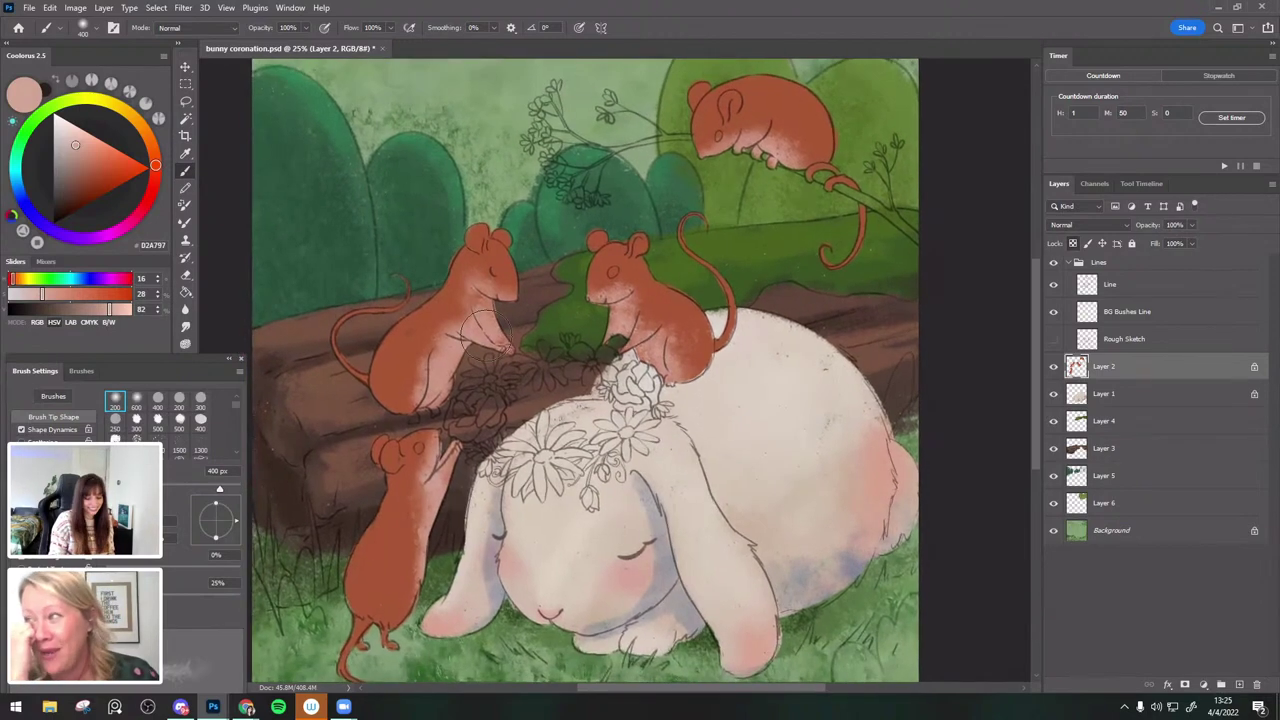
Try to shade the back of the left mouse on the log with the dark browns #533527 and #58322C.
alt+click(437, 340)
key(bracketright)
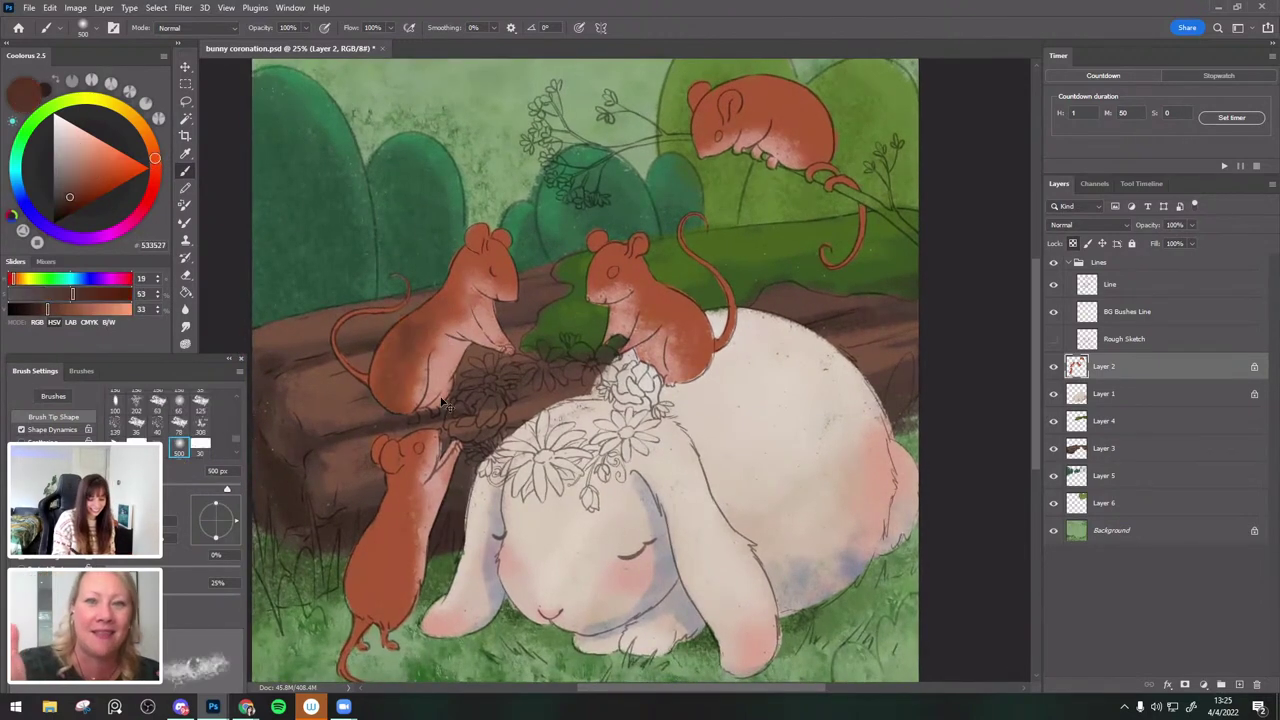
key(ctrl+z)
click(154, 184)
key(bracketleft)
key(bracketleft)
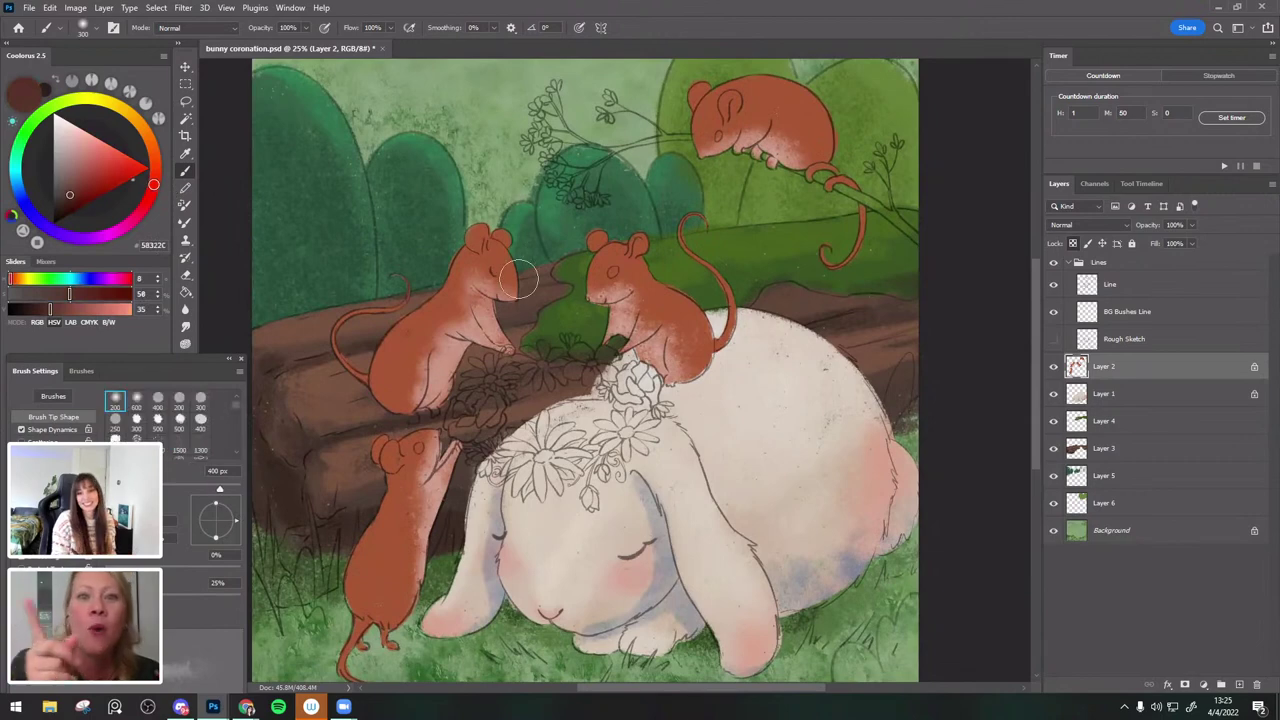
drag(432, 303, 390, 405)
key(ctrl+z)
key(bracketright)
drag(408, 350, 386, 420)
key(ctrl+z)
Pick the dark red #73261A and shade the back of the left mouse on the log.
click(87, 193)
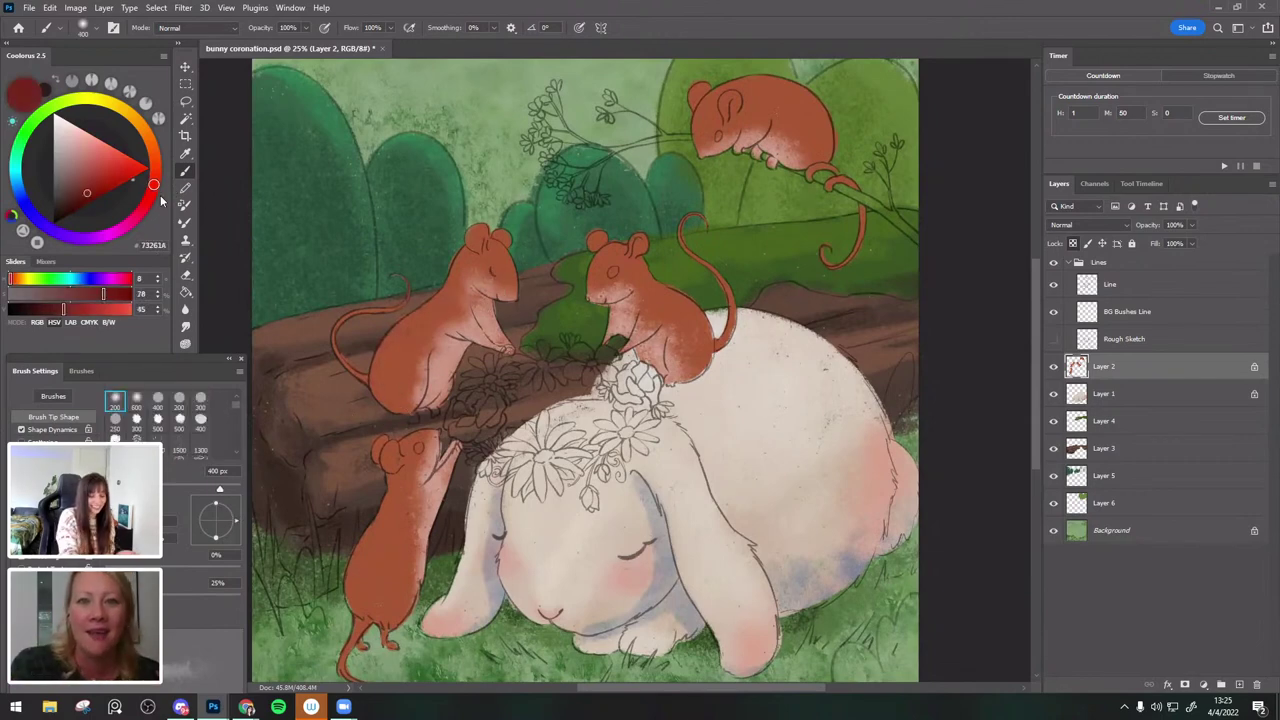
drag(559, 319, 561, 309)
drag(393, 317, 430, 300)
key(ctrl+z)
key(bracketright)
key(bracketleft)
key(ctrl+z)
Shade the backs of the standing mouse, the right mouse and the top mouse with the dark red, adjusting the brush size.
mouse_move(362, 540)
mouse_down()
mouse_move(354, 598)
mouse_move(395, 495)
mouse_up()
key(bracketright)
key(bracketleft)
drag(677, 284, 707, 345)
key(ctrl+z)
key(bracketleft)
key(bracketleft)
key(bracketright)
key(bracketright)
key(bracketright)
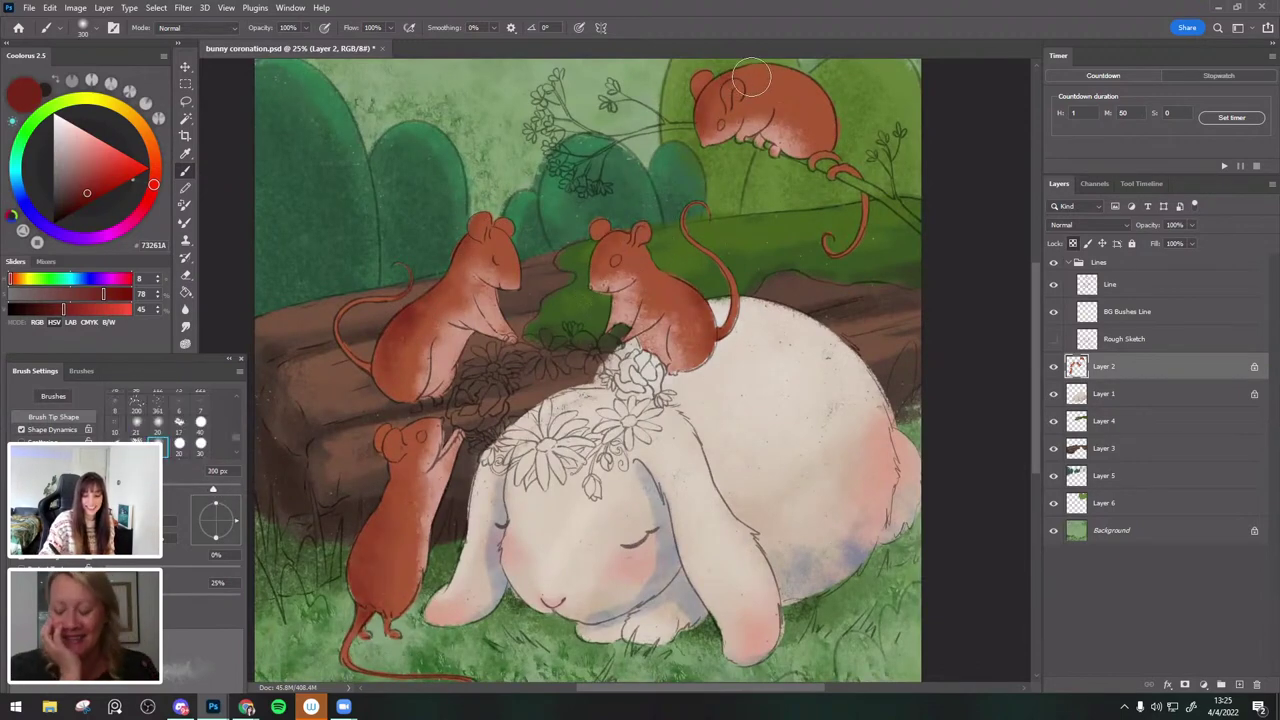
drag(732, 78, 820, 122)
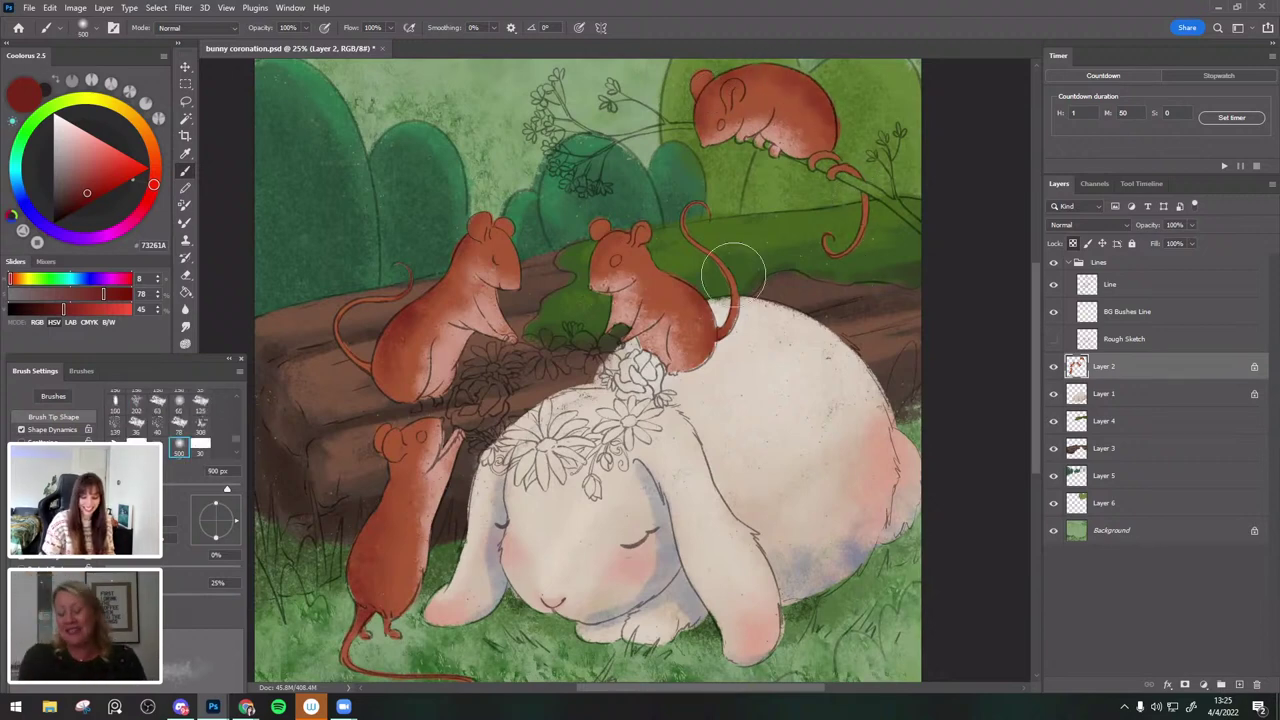
Pick the salmon pink #EA7063 and colour the mice's tails with a brush of about 250 px.
alt+click(366, 288)
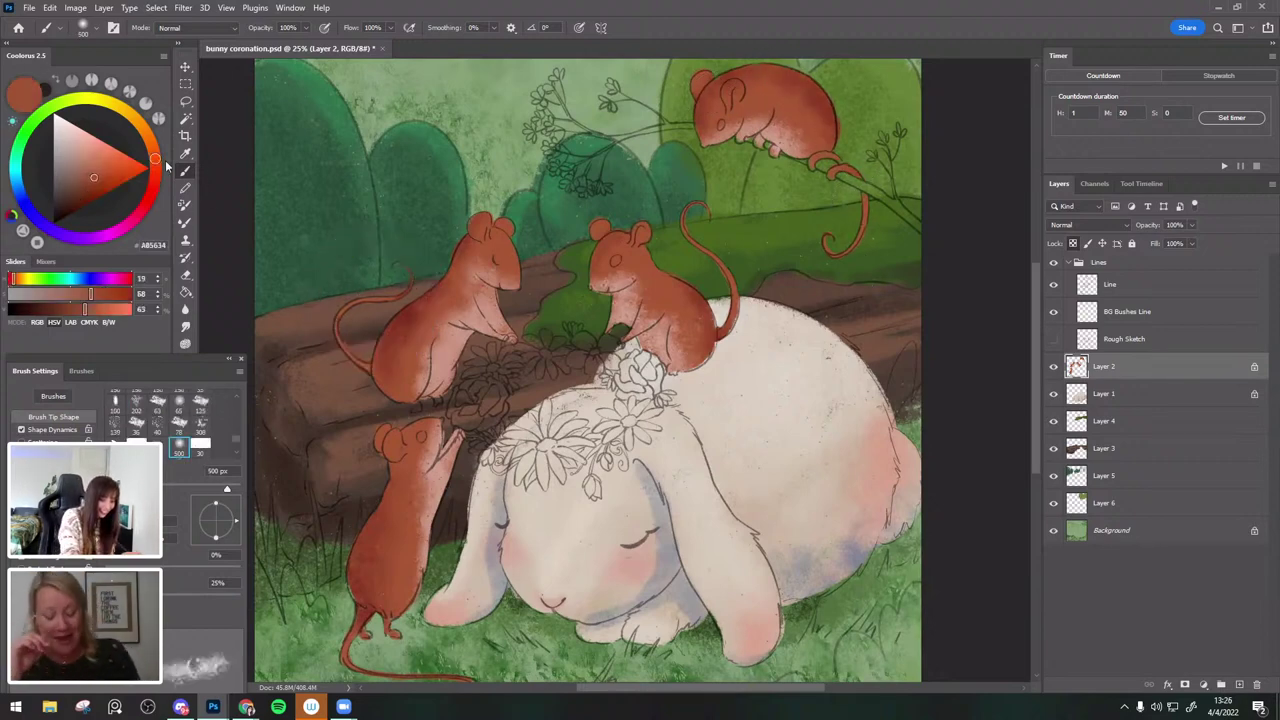
click(104, 151)
key(bracketleft)
key(bracketleft)
key(bracketleft)
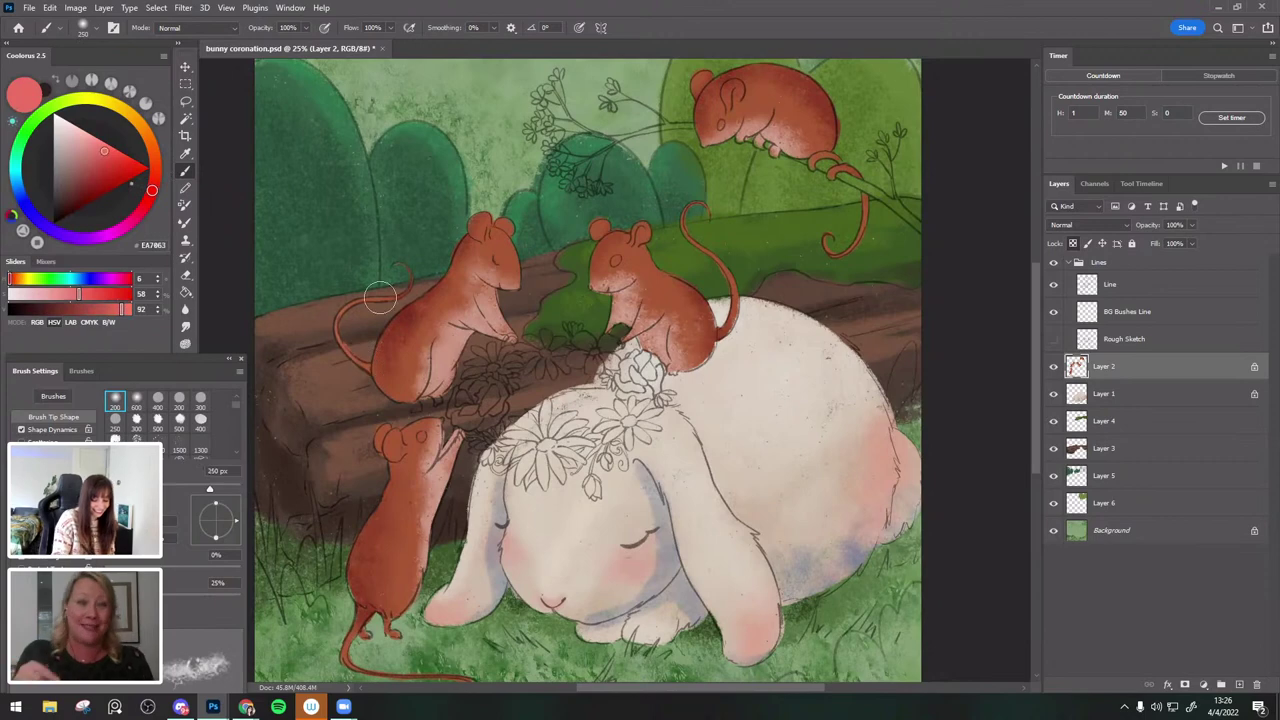
drag(544, 520, 576, 531)
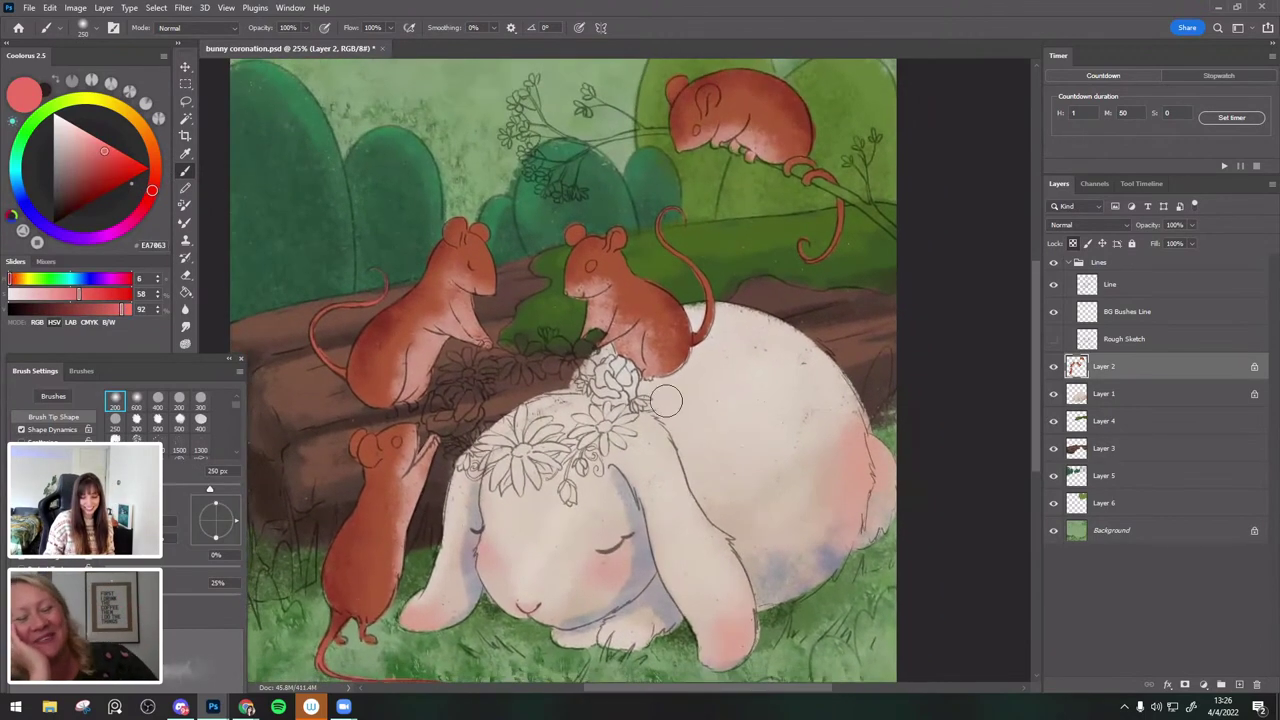
key(period)
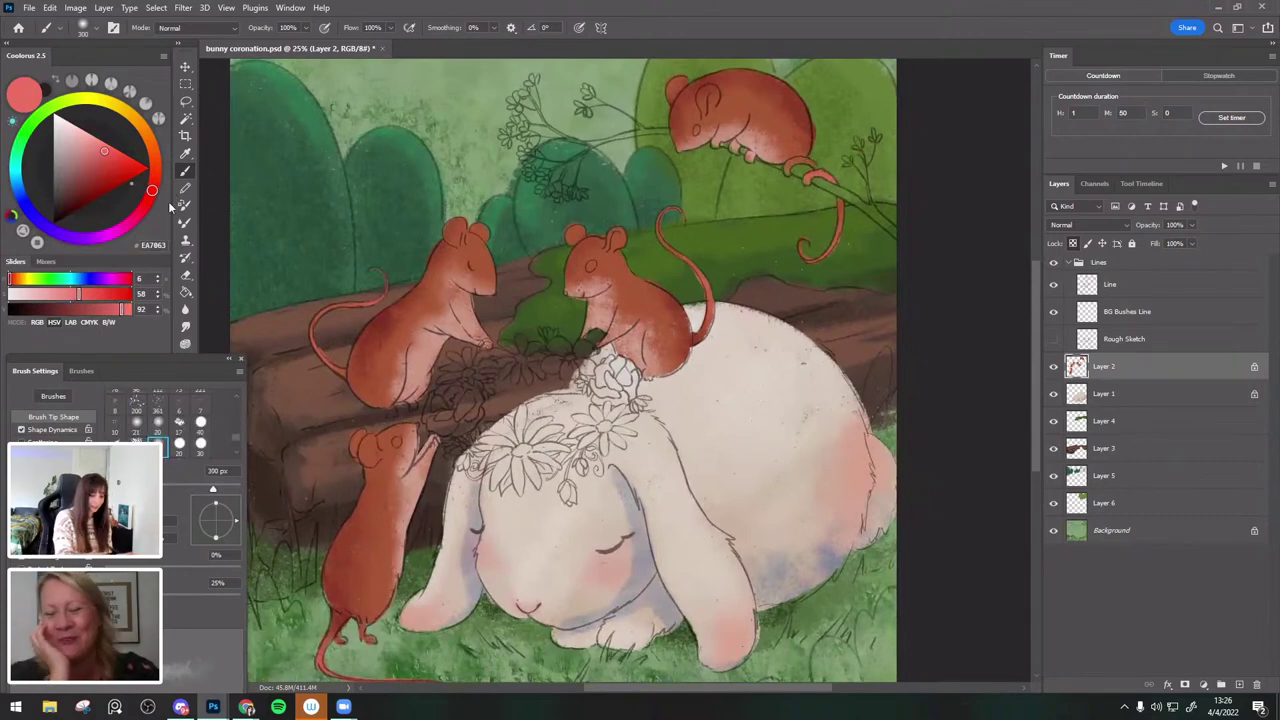
Sample the left mouse's fur, shift the colour to a warm red and set up a 200 px airbrush.
alt+click(450, 295)
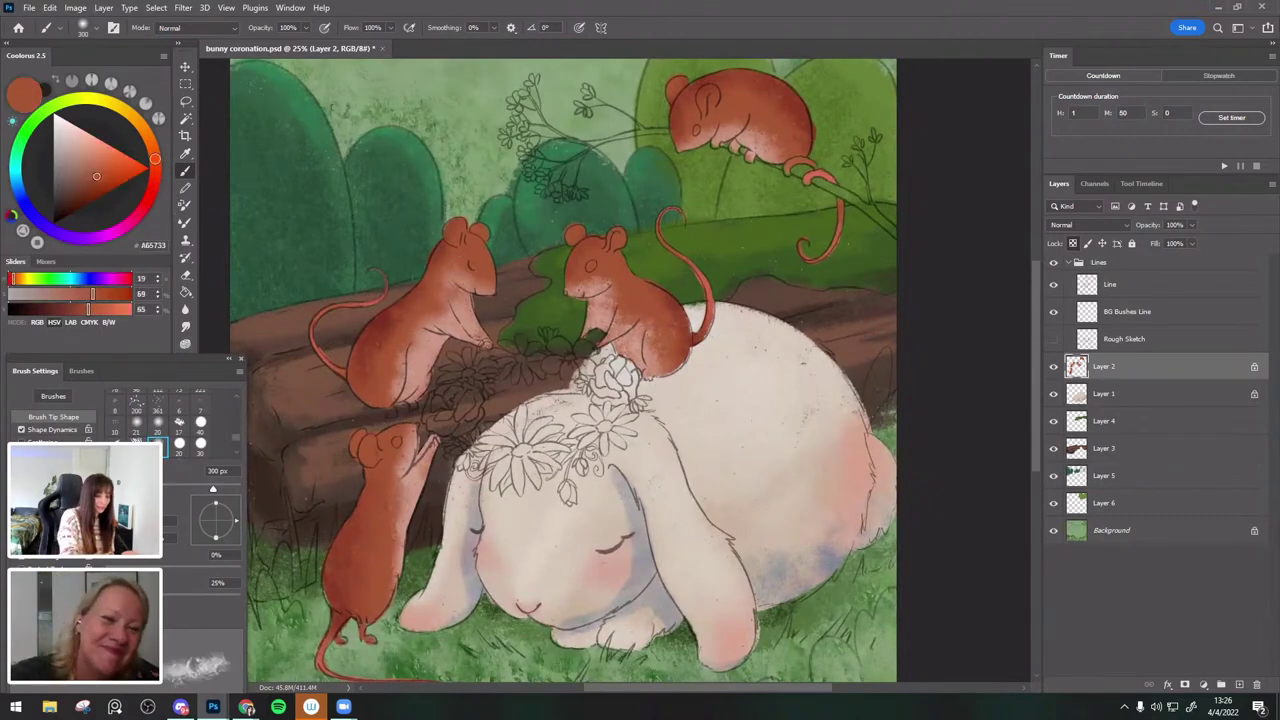
click(165, 182)
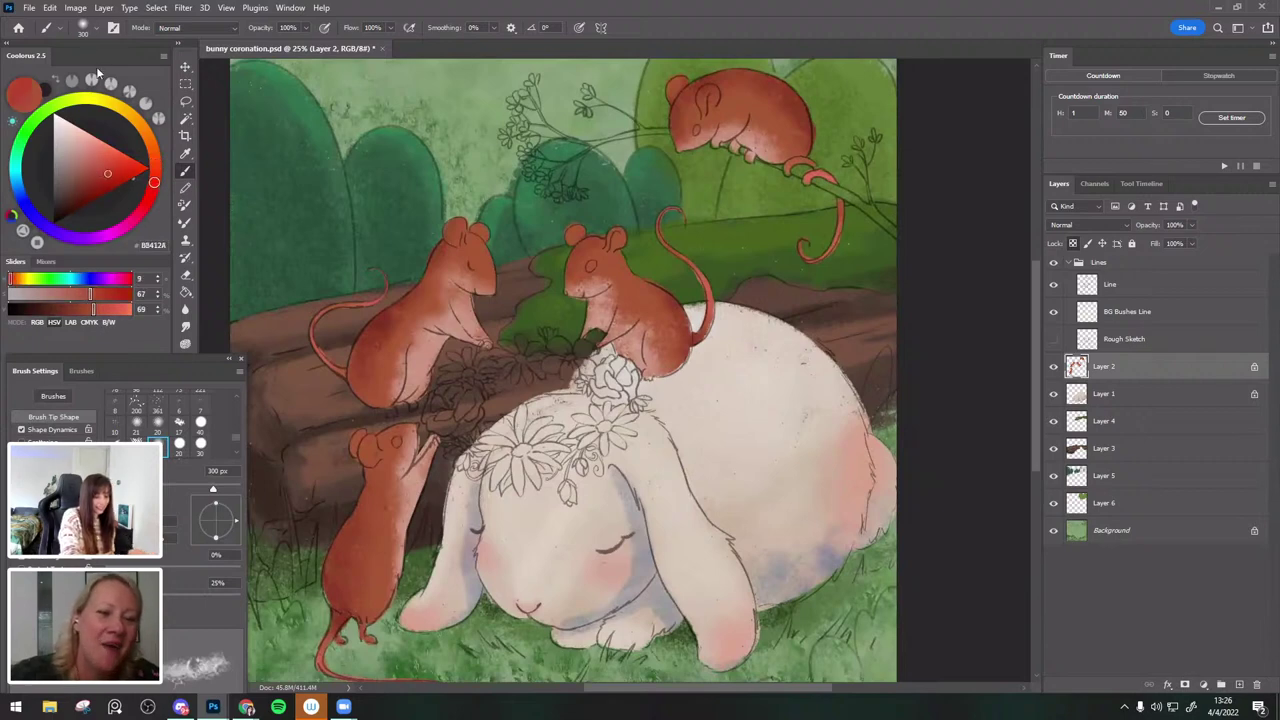
key(bracketleft)
key(bracketleft)
click(85, 30)
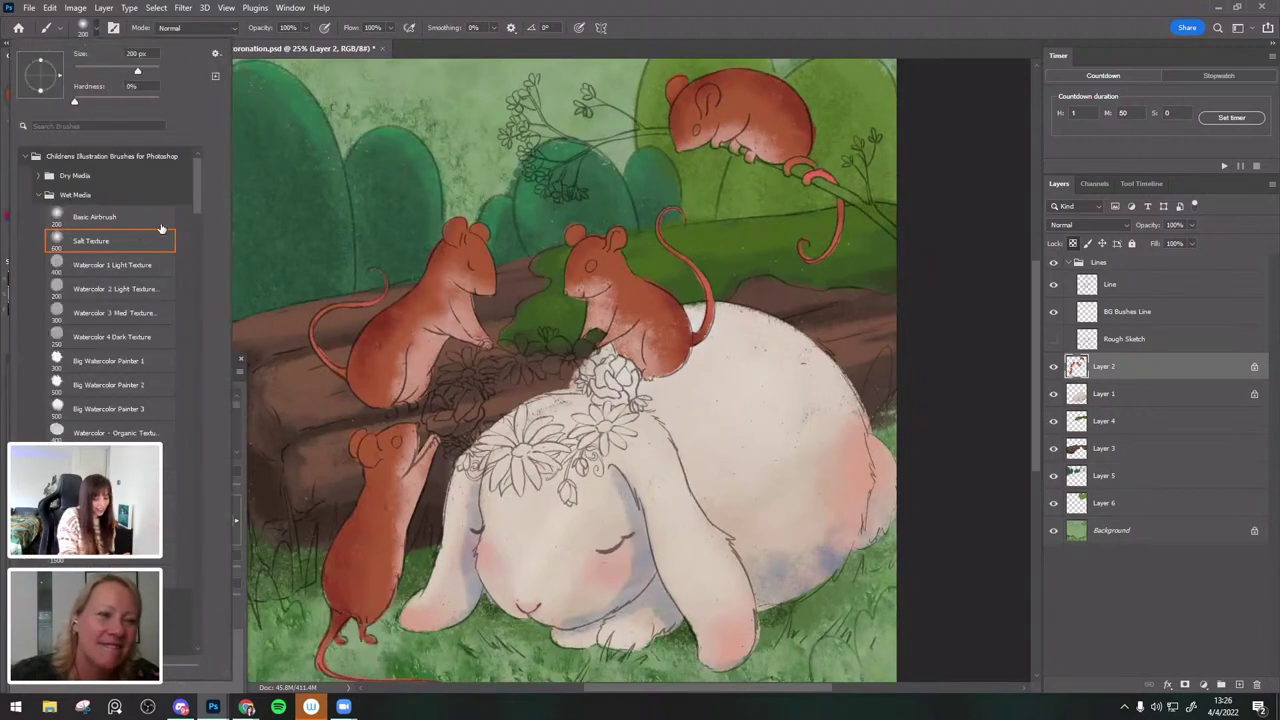
Add a new layer above Layer 2 and test broad airbrush strokes across the background in red and white, undoing them.
click(1238, 686)
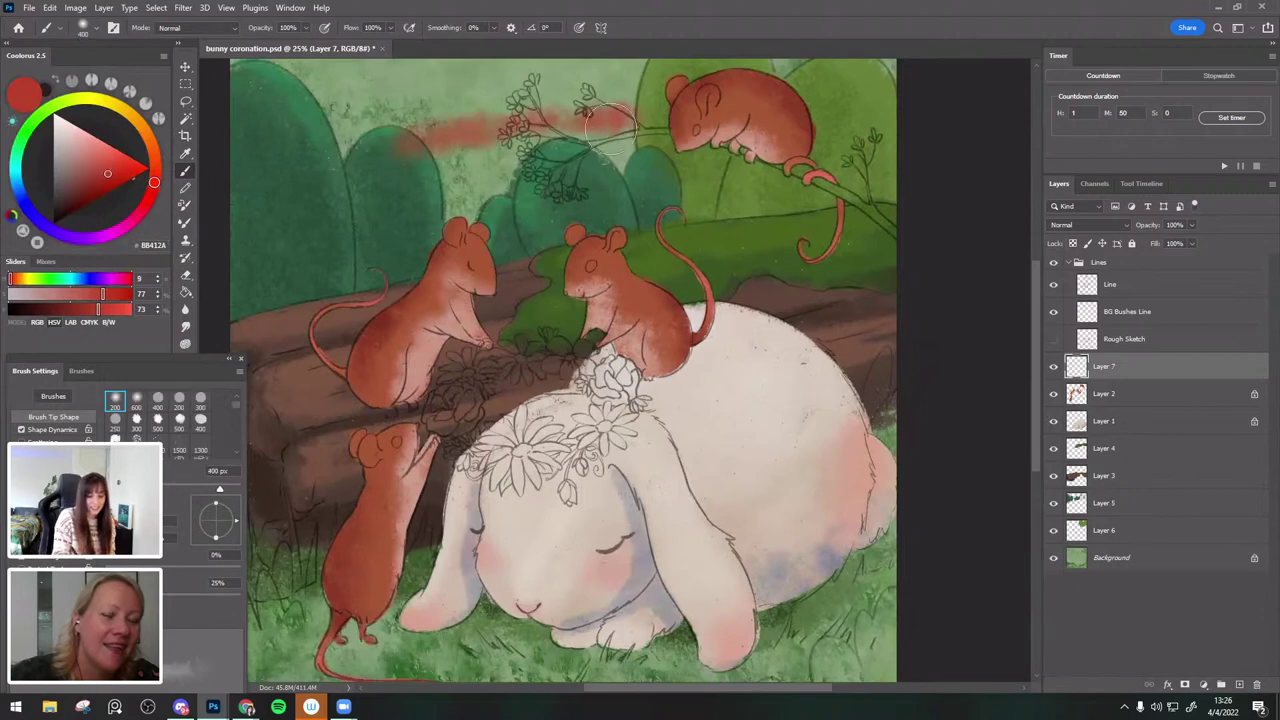
click(54, 113)
key(bracketright)
mouse_move(378, 110)
mouse_down()
mouse_move(695, 192)
mouse_move(878, 184)
mouse_up()
key(ctrl+z)
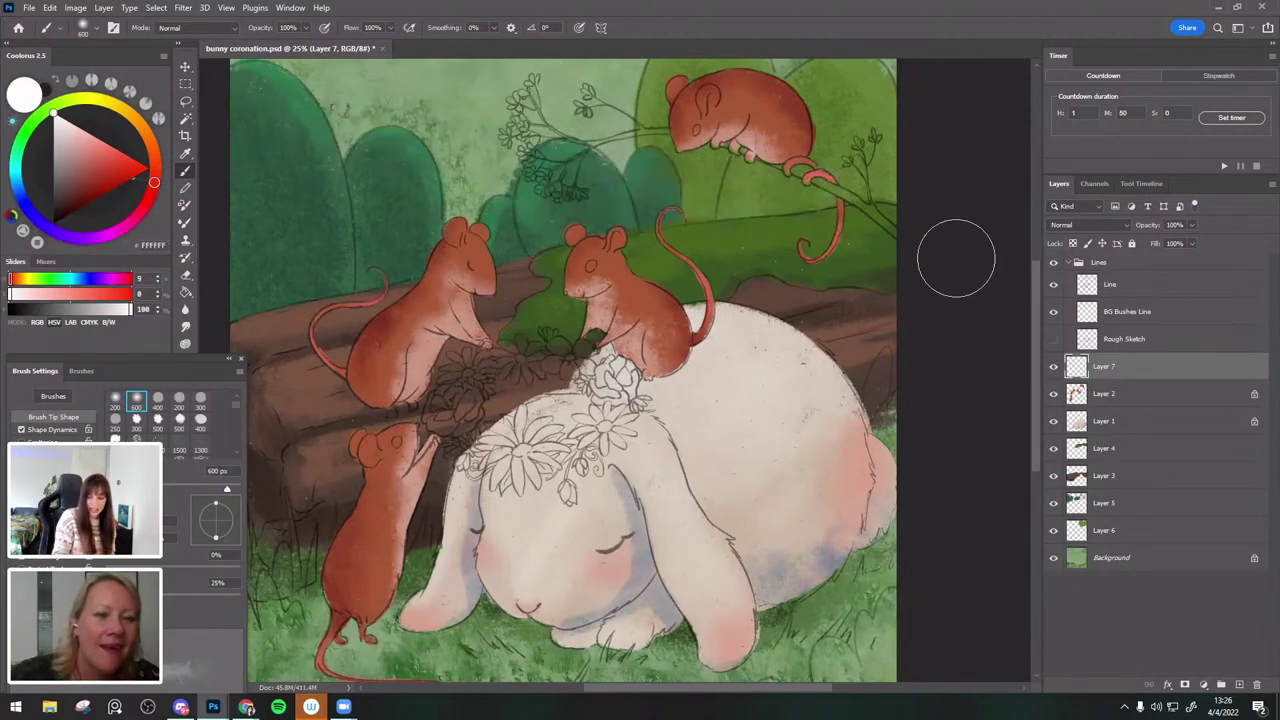
Return to Layer 2 and blend the mice's bellies with the sampled pink #C89681, using a brush of 400 to 500 px.
click(1062, 397)
click(1054, 394)
click(1054, 394)
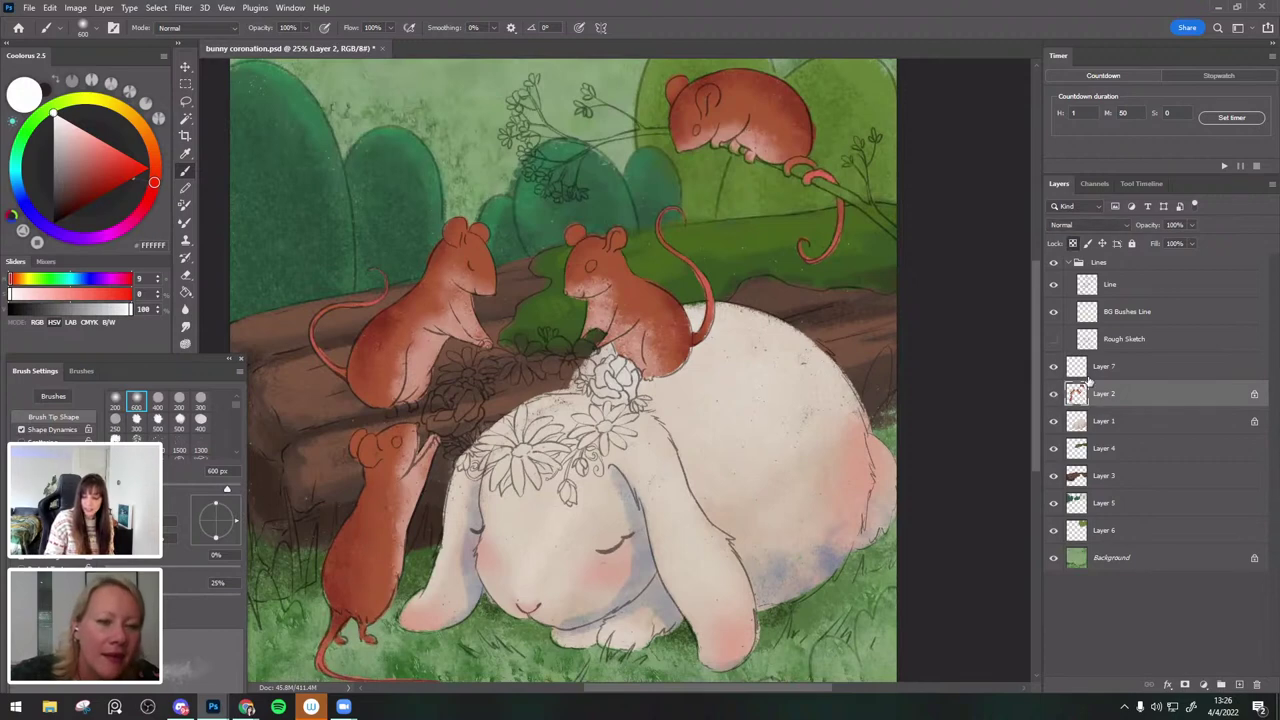
alt+click(449, 360)
key(bracketleft)
key(bracketleft)
key(bracketleft)
key(bracketleft)
key(bracketright)
key(bracketright)
key(bracketright)
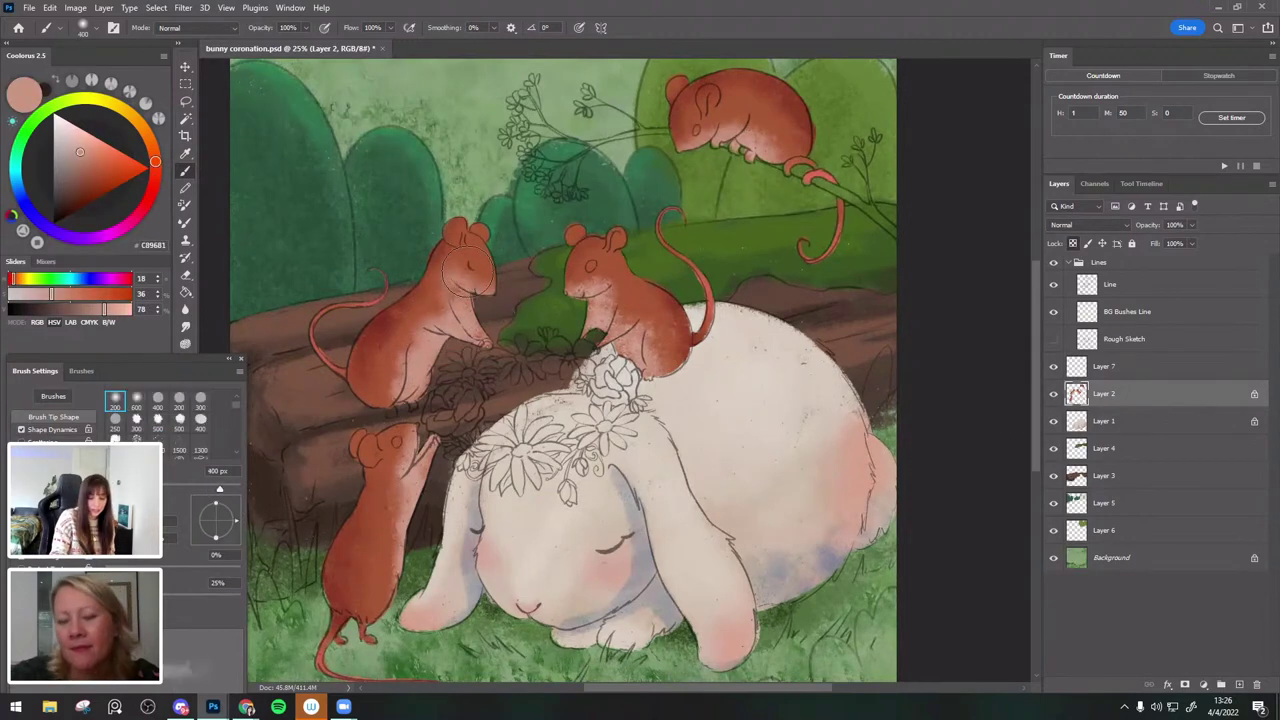
alt+click(386, 357)
key(bracketright)
Sample the dark red #762F21 and shade the backs of the standing mouse and the top mouse with a 400 px brush.
alt+click(337, 571)
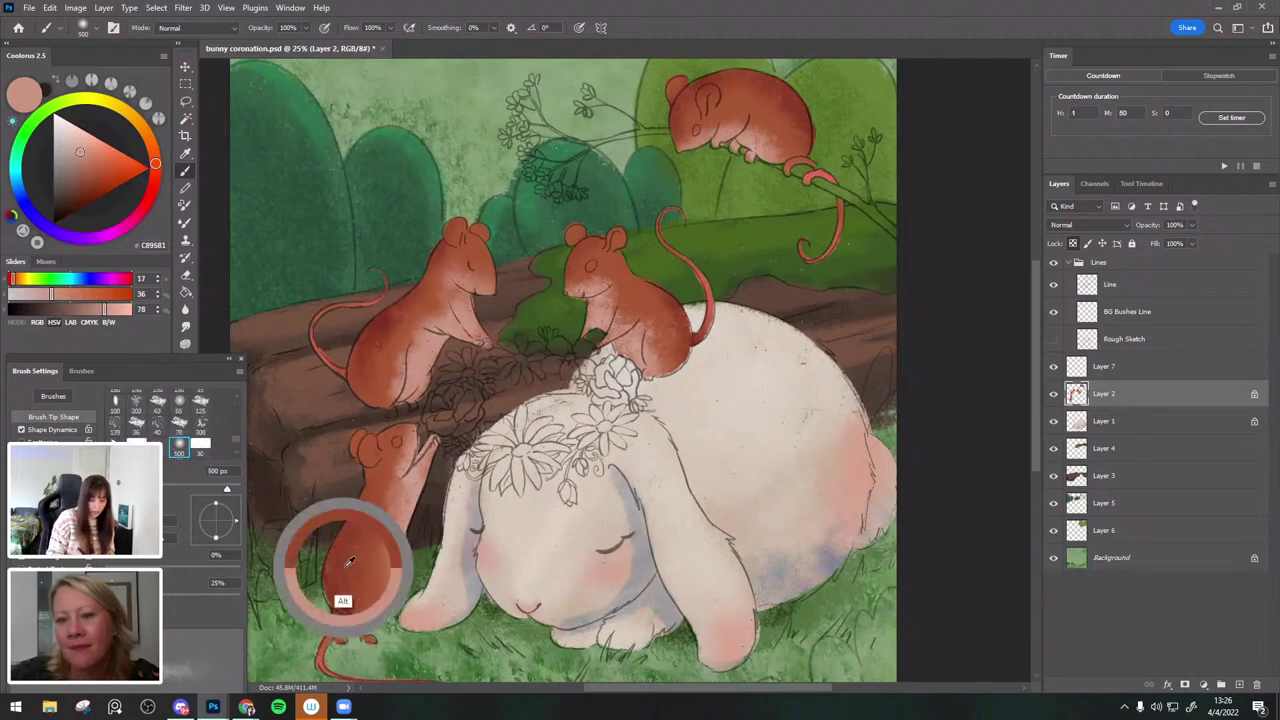
alt+click(385, 324)
key(bracketleft)
key(bracketleft)
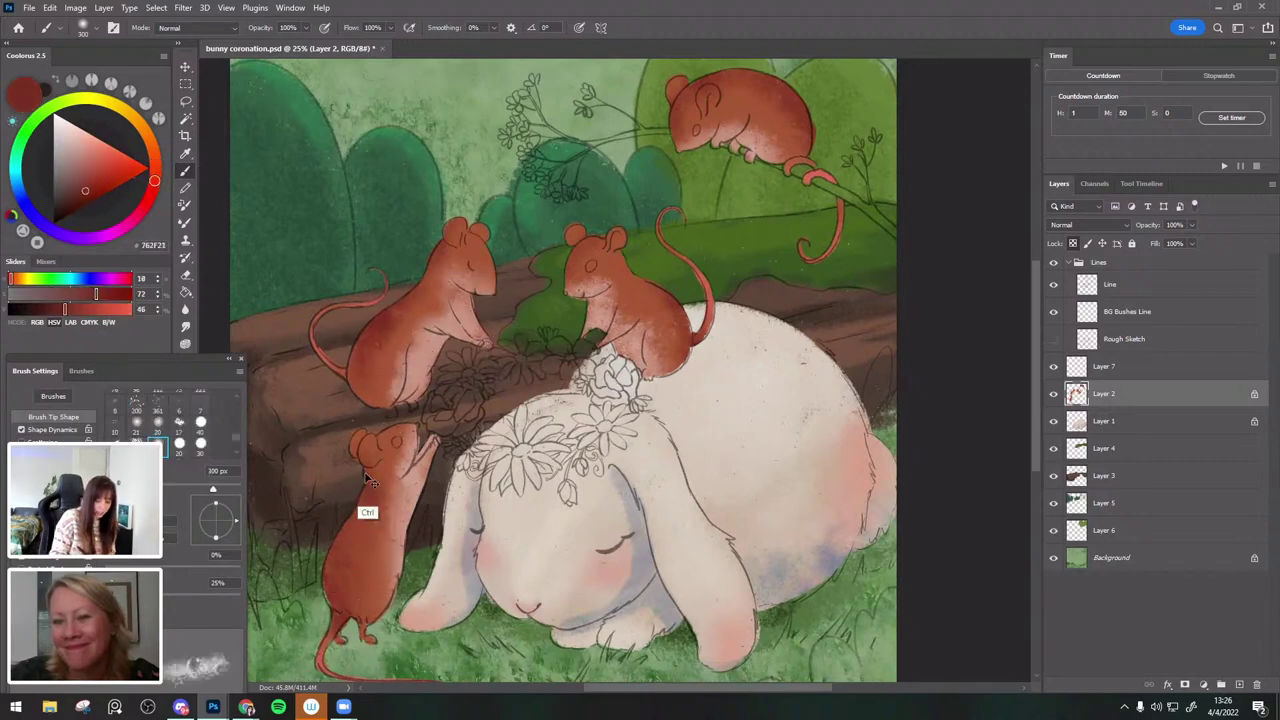
key(bracketright)
drag(369, 486, 349, 545)
drag(622, 453, 630, 400)
mouse_move(618, 198)
mouse_down()
mouse_move(692, 254)
mouse_move(632, 212)
mouse_move(668, 203)
mouse_move(663, 215)
mouse_up()
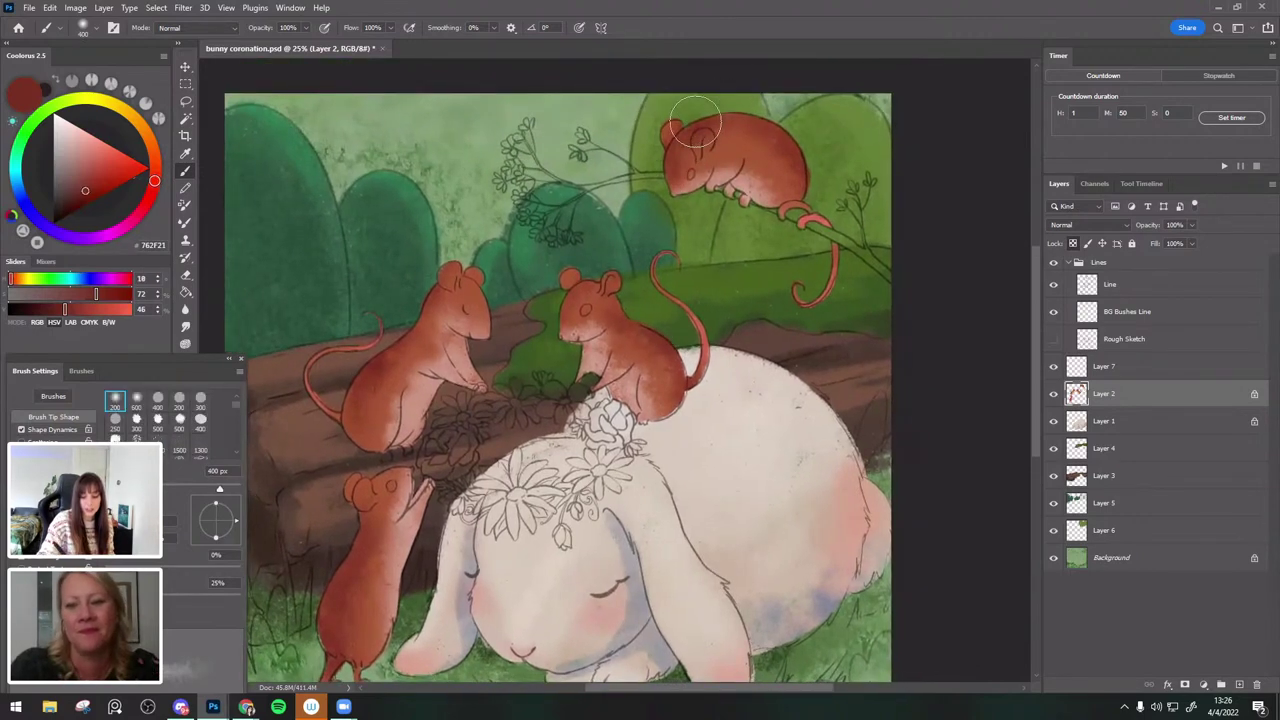
key(bracketright)
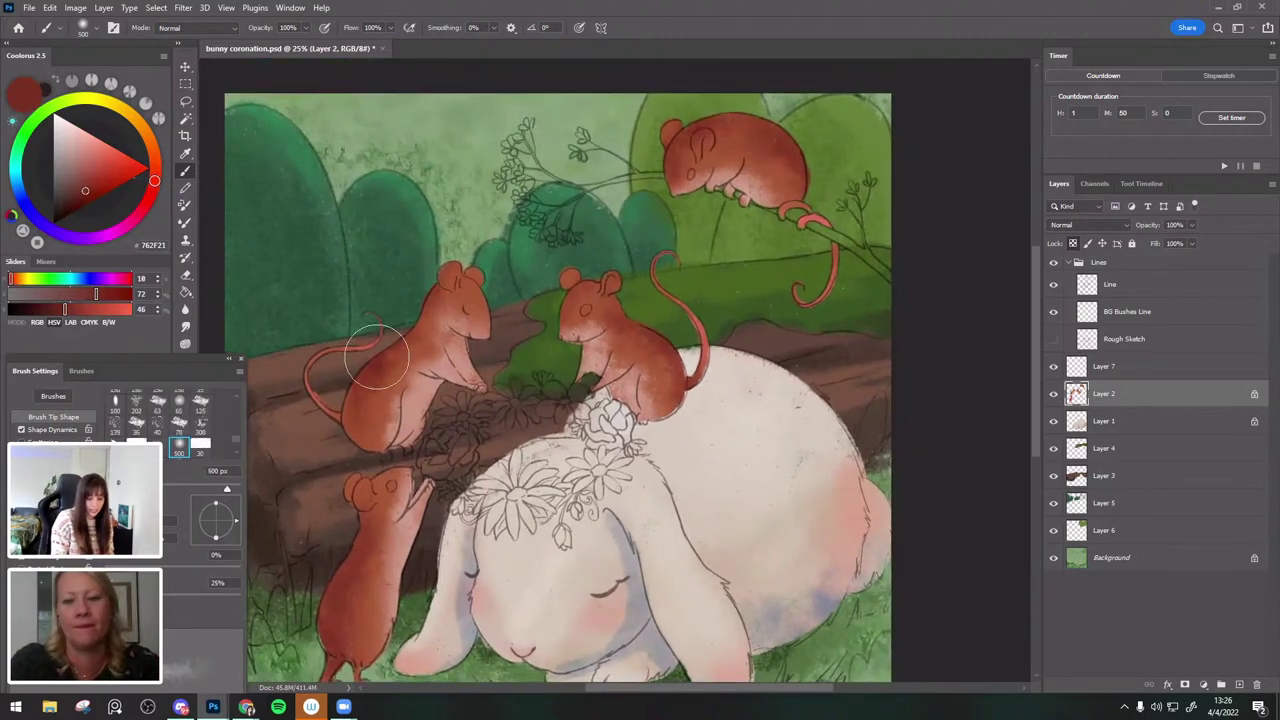
Sample the dark red #7E3228 from the left mouse's back and deepen its shading with a 400 px brush.
drag(578, 279, 586, 235)
alt+click(380, 360)
key(bracketleft)
key(bracketleft)
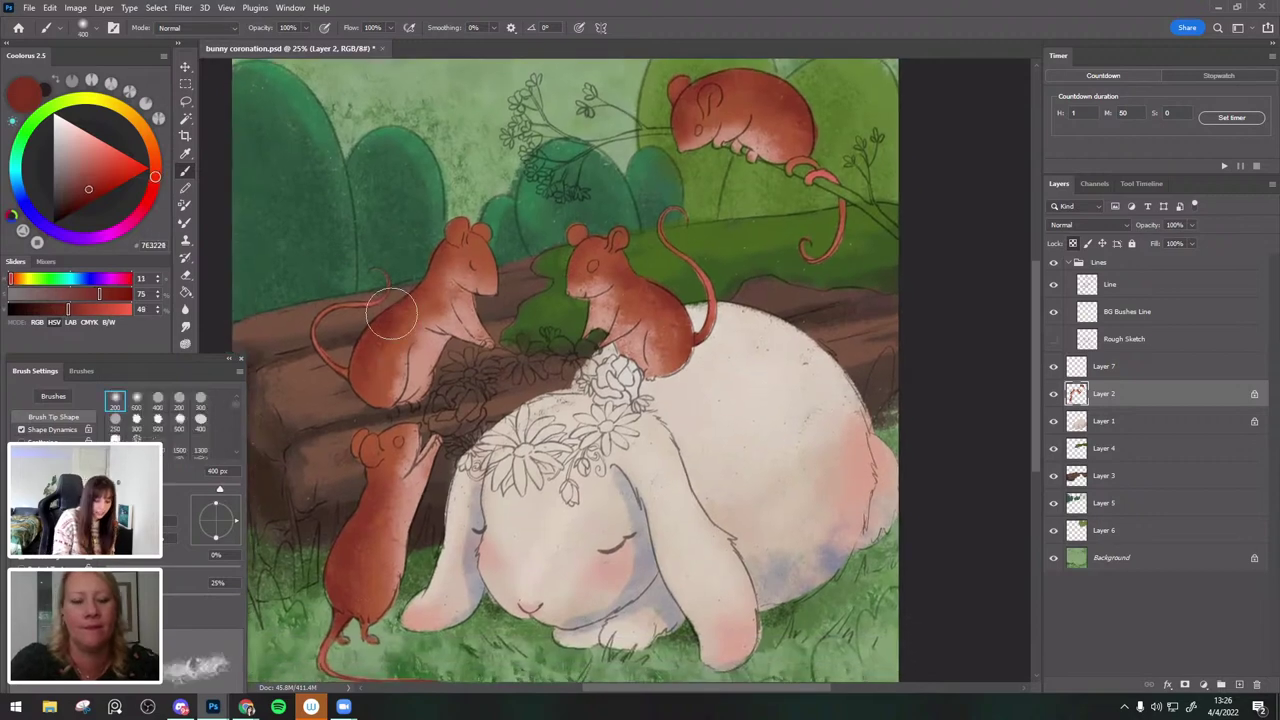
Try several pinks as a blush on the left mouse's face with a smaller brush, then undo the strokes.
key(bracketleft)
click(98, 145)
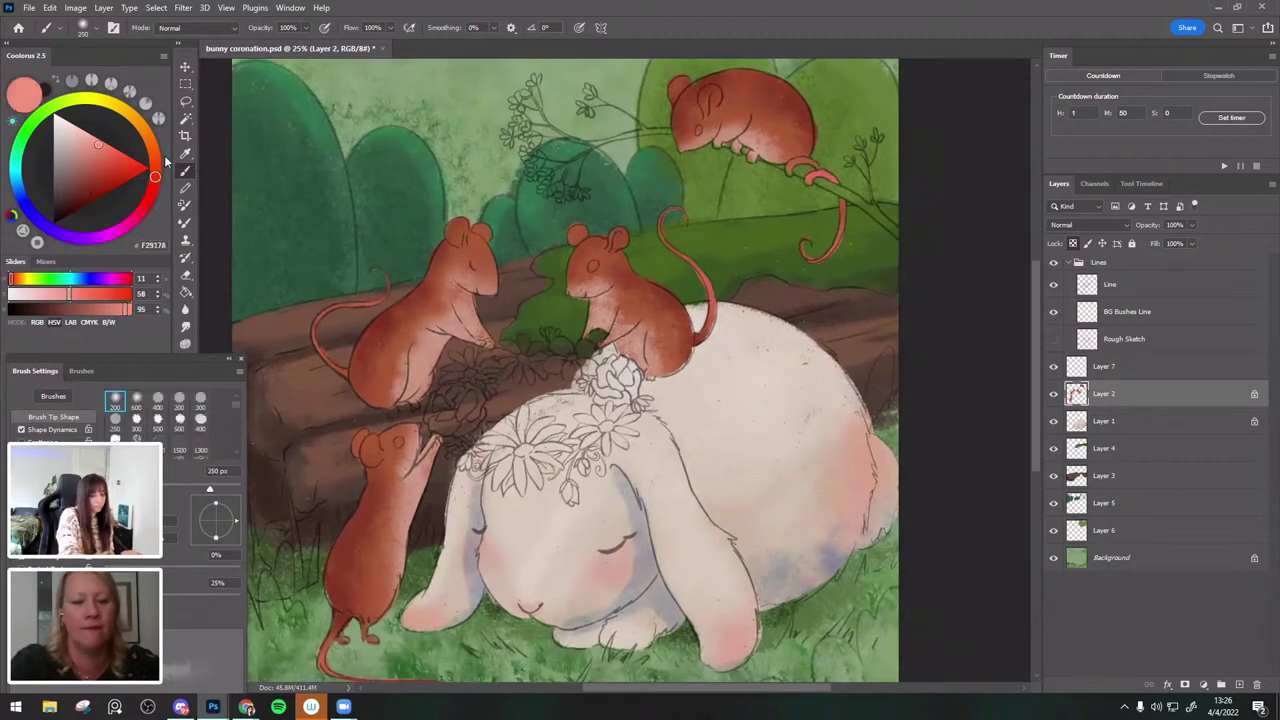
click(104, 158)
click(144, 207)
key(bracketleft)
key(ctrl+z)
drag(468, 260, 477, 281)
click(92, 166)
click(150, 195)
key(ctrl+z)
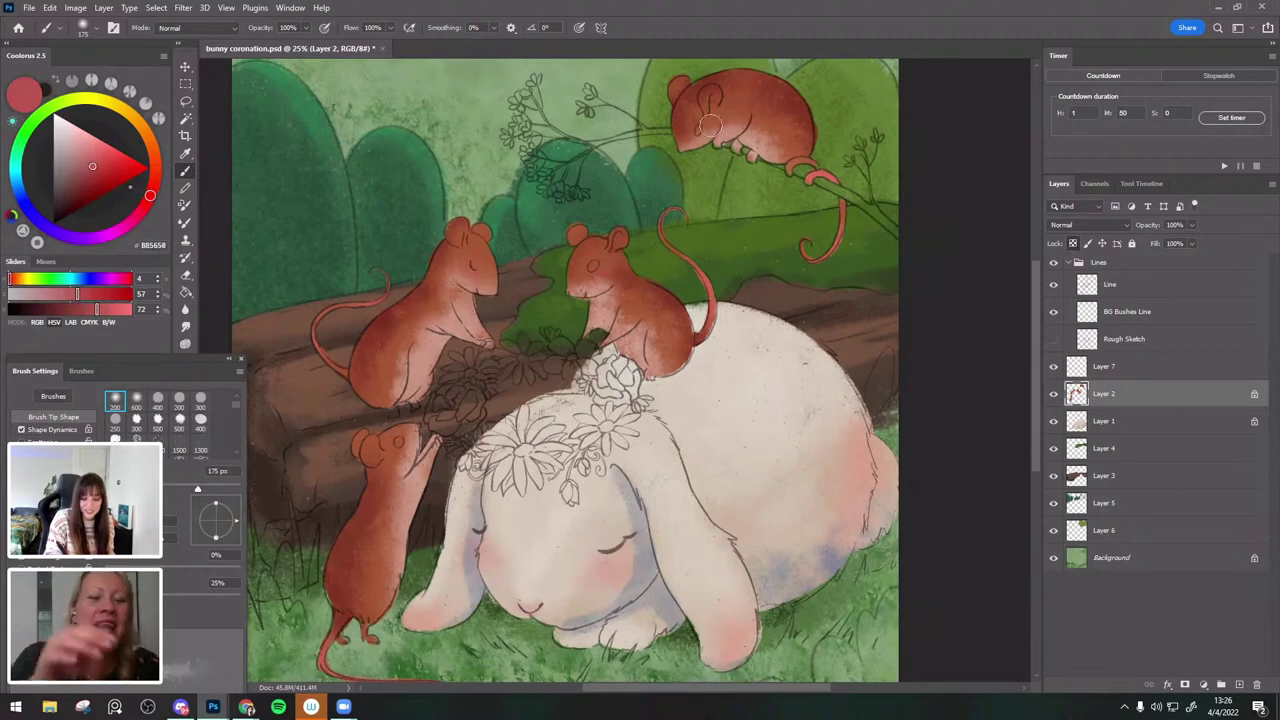
Sample the fur tones of the right and standing mice and touch up their heads with a 175 to 200 px brush.
alt+click(601, 262)
key(bracketright)
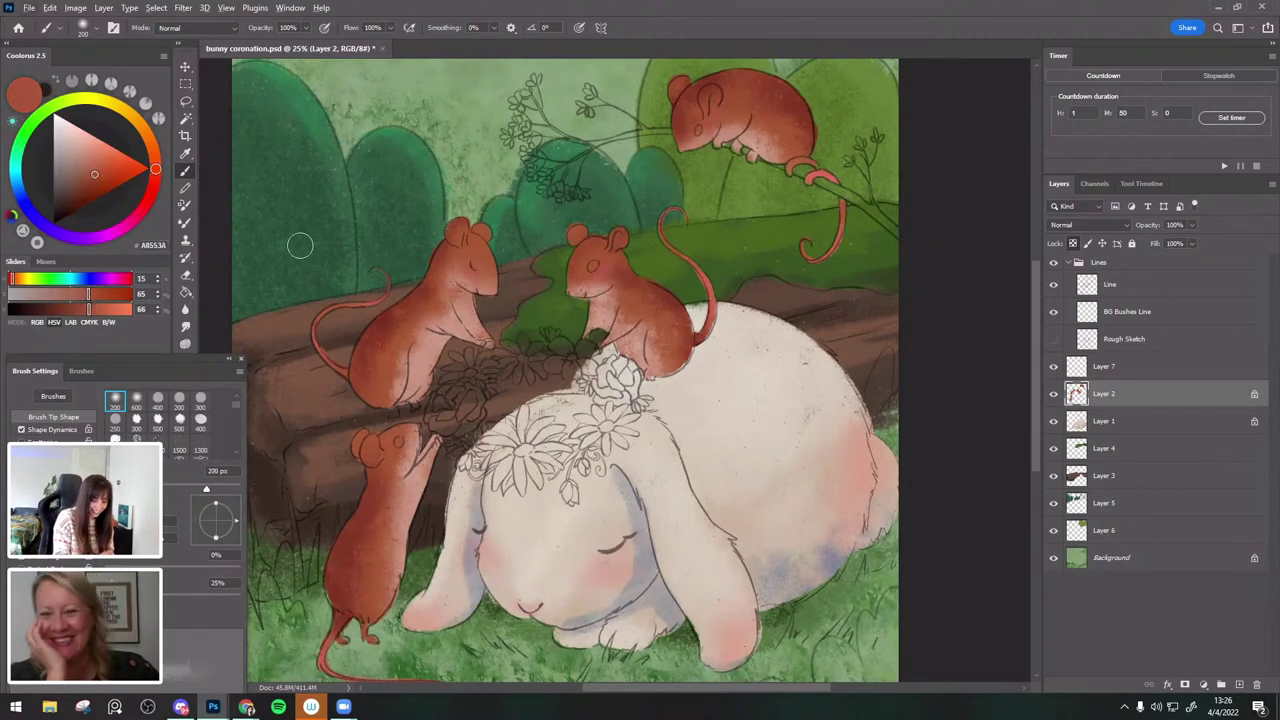
alt+click(380, 455)
key(bracketleft)
key(alt+d)
key(Escape)
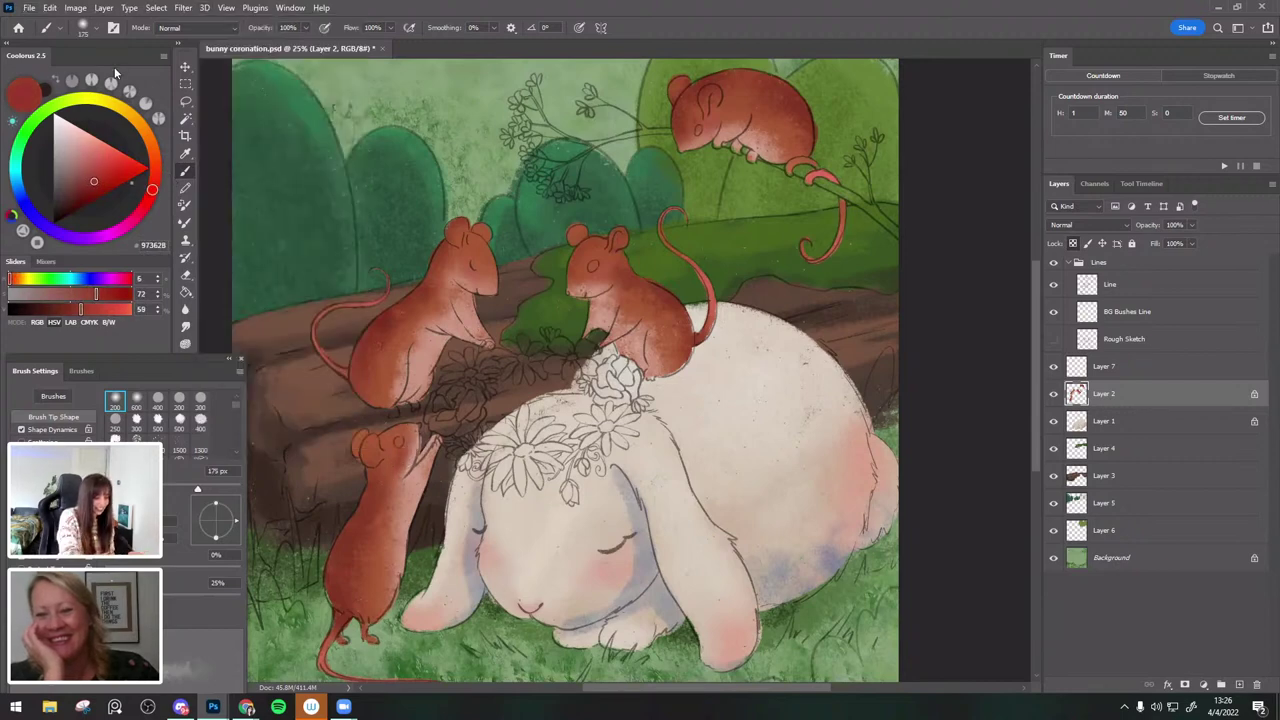
Switch to the Charcoal - Dark Bold brush from the Dry Media set.
click(93, 28)
click(37, 195)
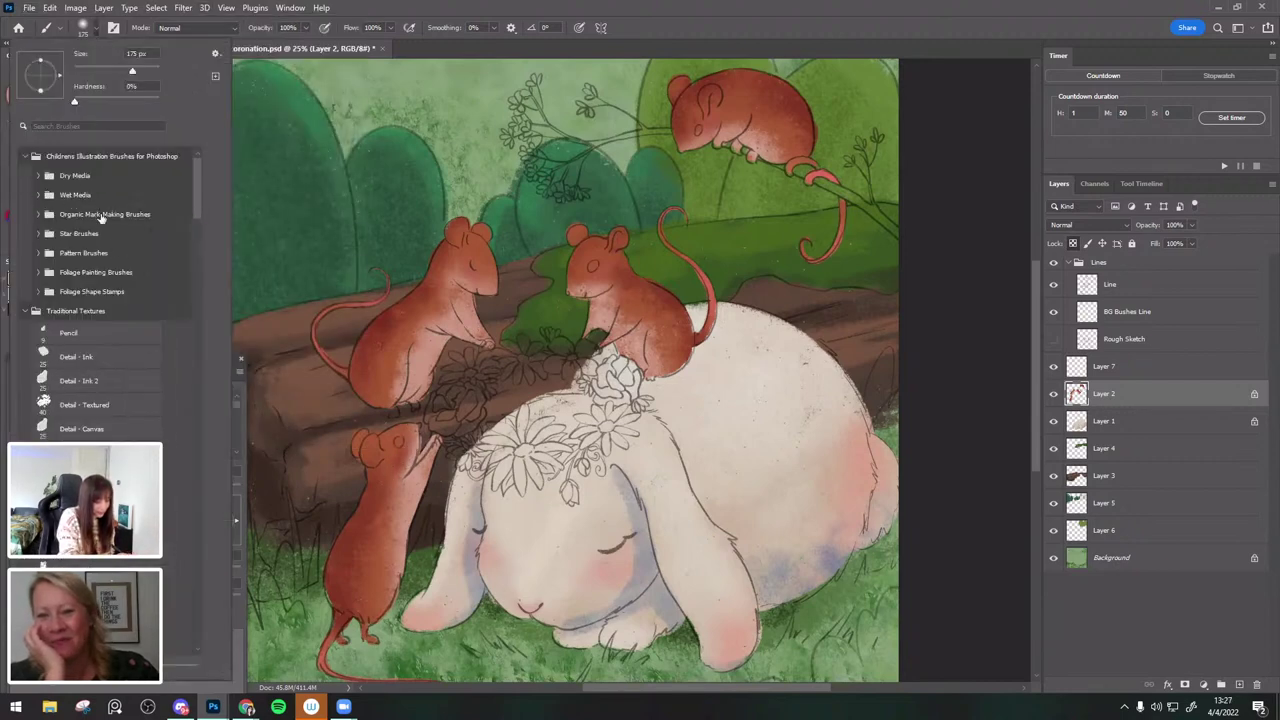
click(38, 176)
click(112, 363)
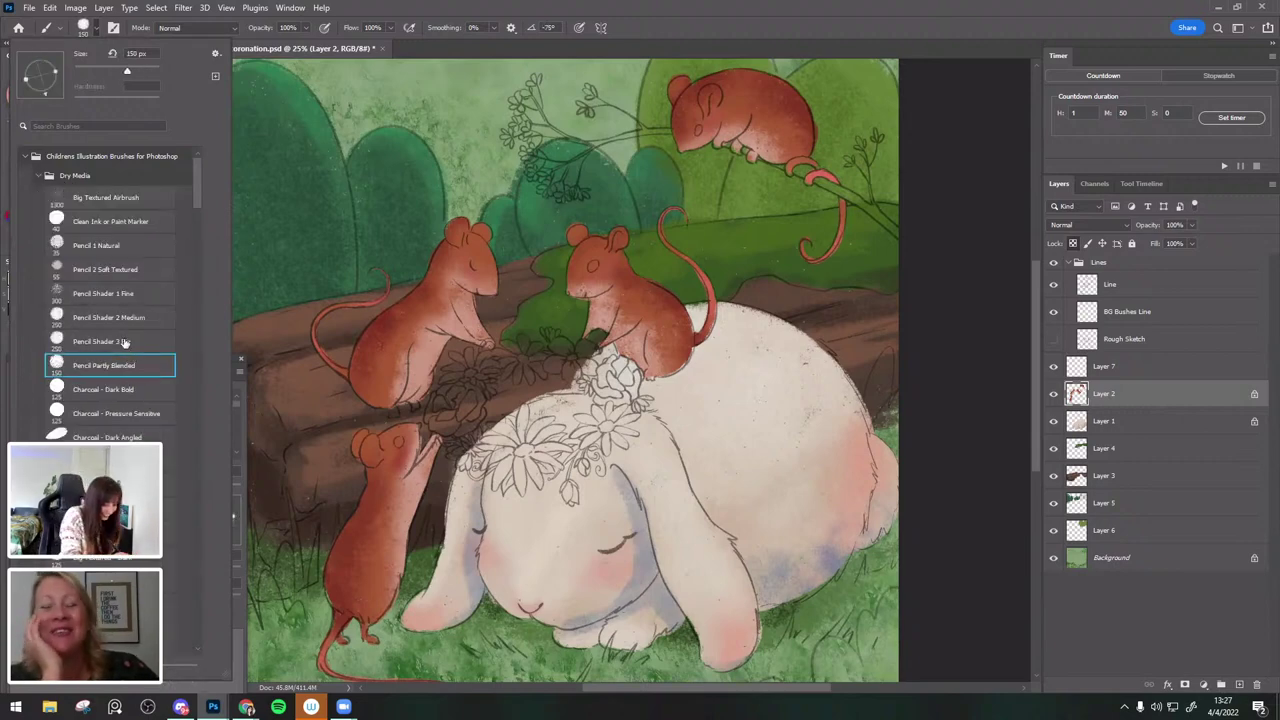
click(128, 390)
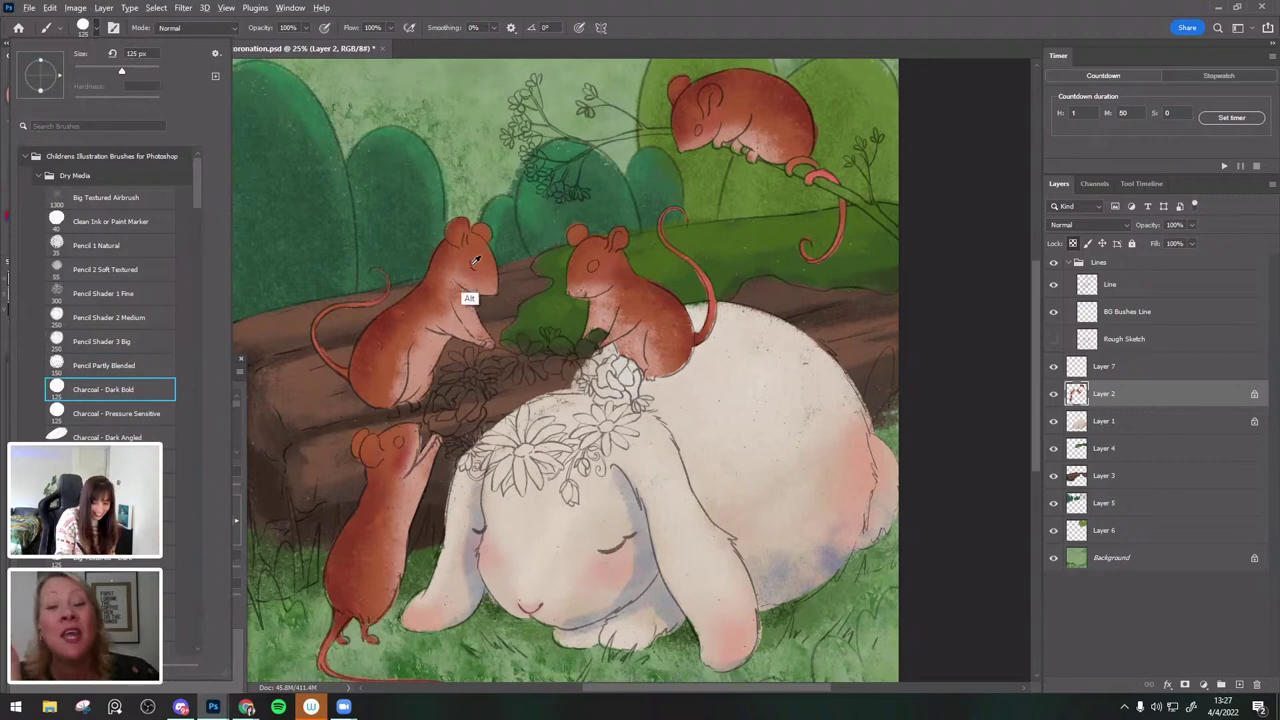
Pick the salmon red #C95341 and colour the inside of the left mouse's ear with a charcoal brush of about 110 px.
click(472, 298)
click(130, 184)
click(151, 194)
click(108, 161)
drag(449, 236, 458, 229)
alt+click(470, 236)
alt+click(462, 233)
alt+click(468, 236)
key(])
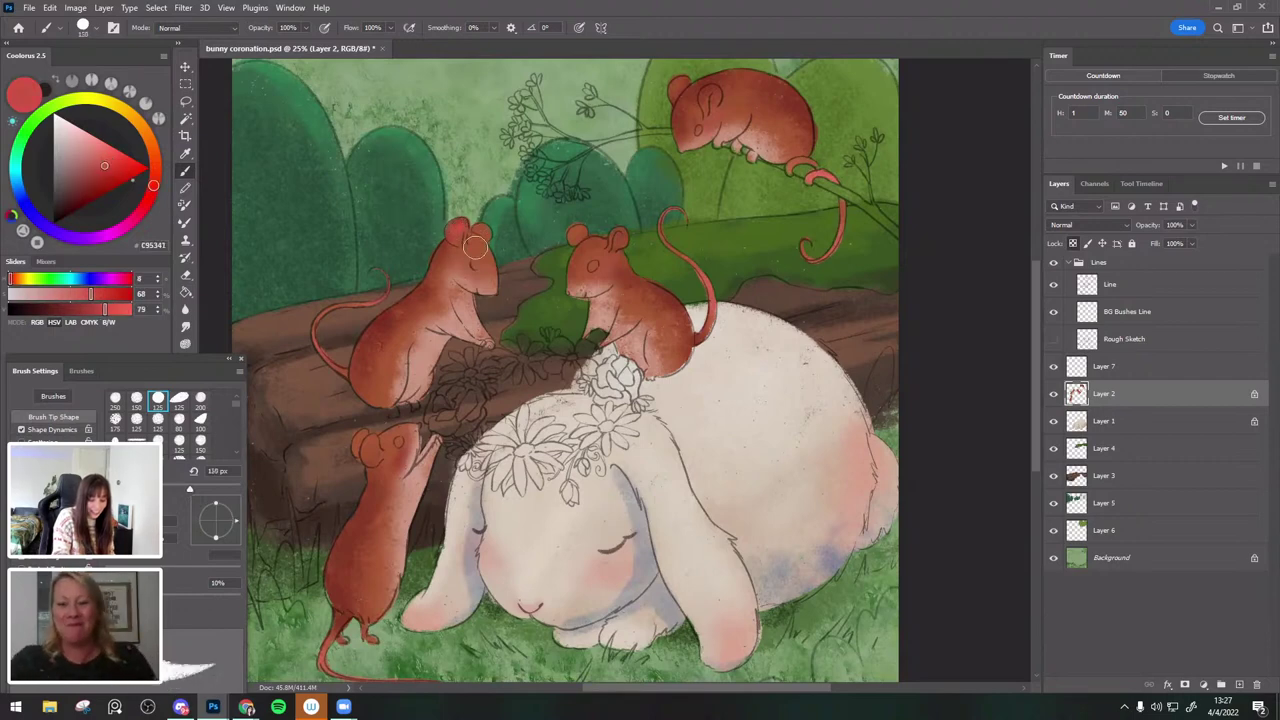
Colour the inner ears of the right and top mice in salmon red and touch up the left mouse's tail base in dark red.
alt+click(624, 235)
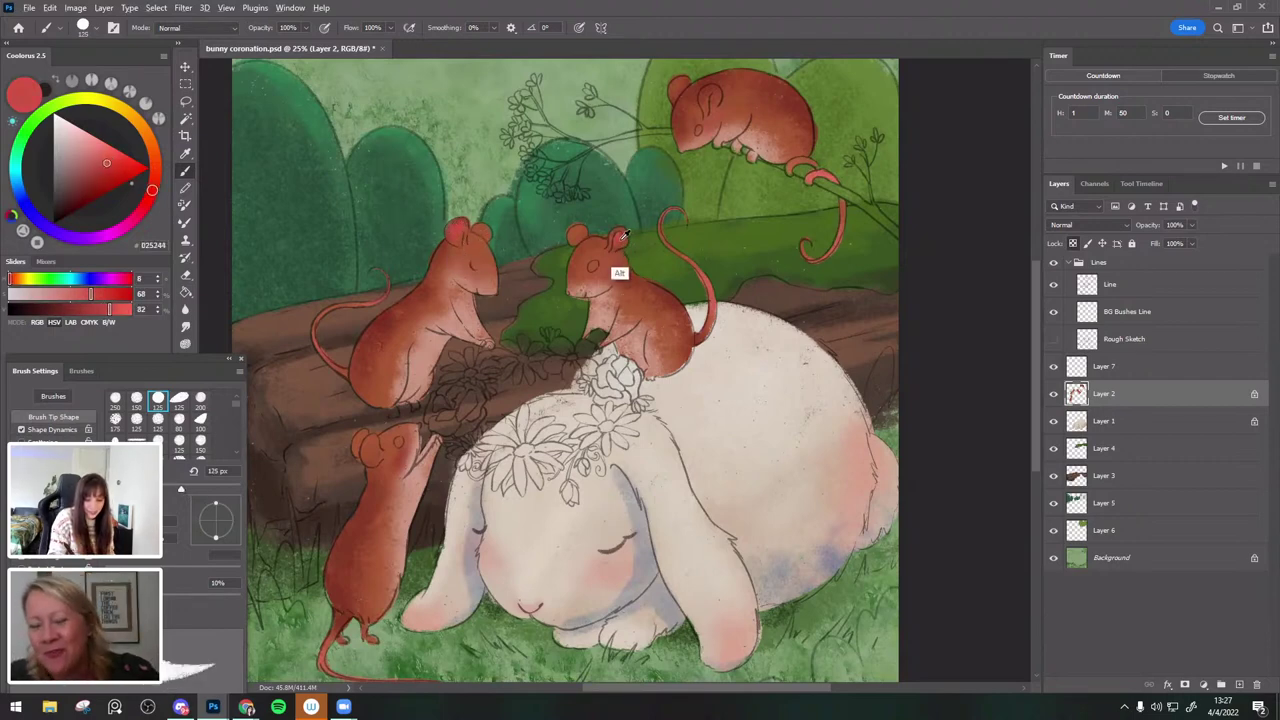
alt+click(714, 102)
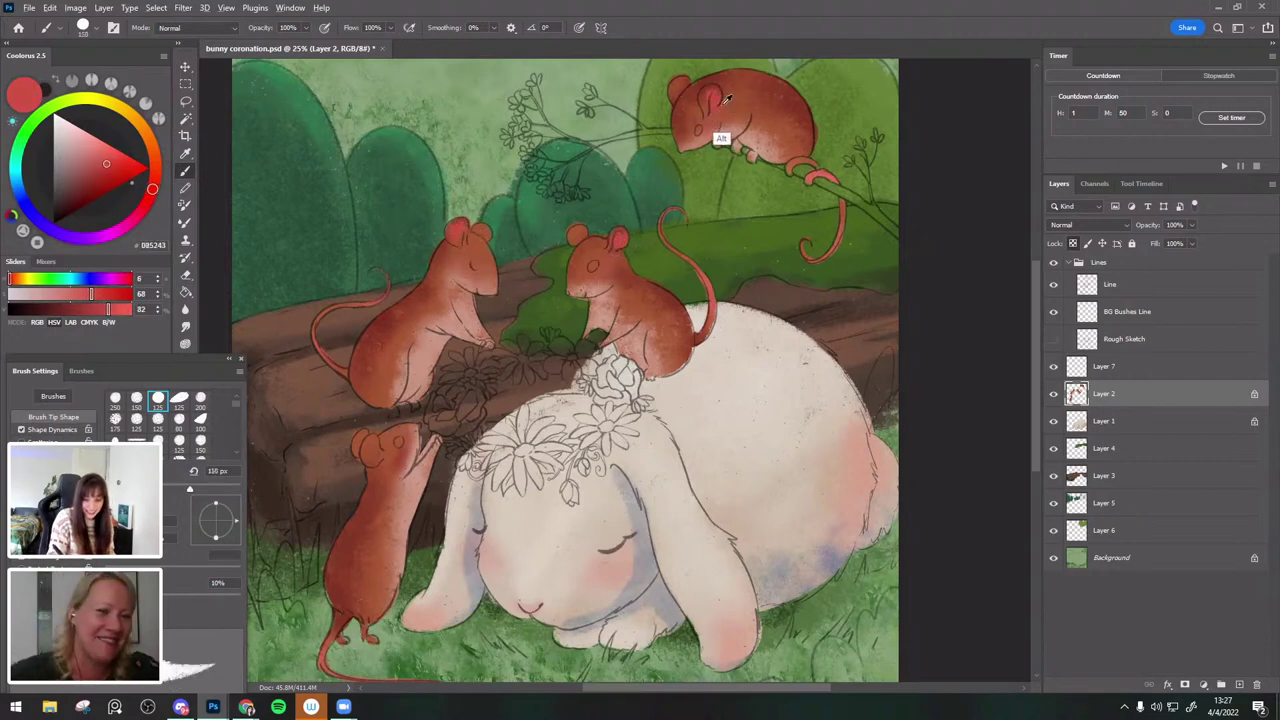
alt+click(375, 443)
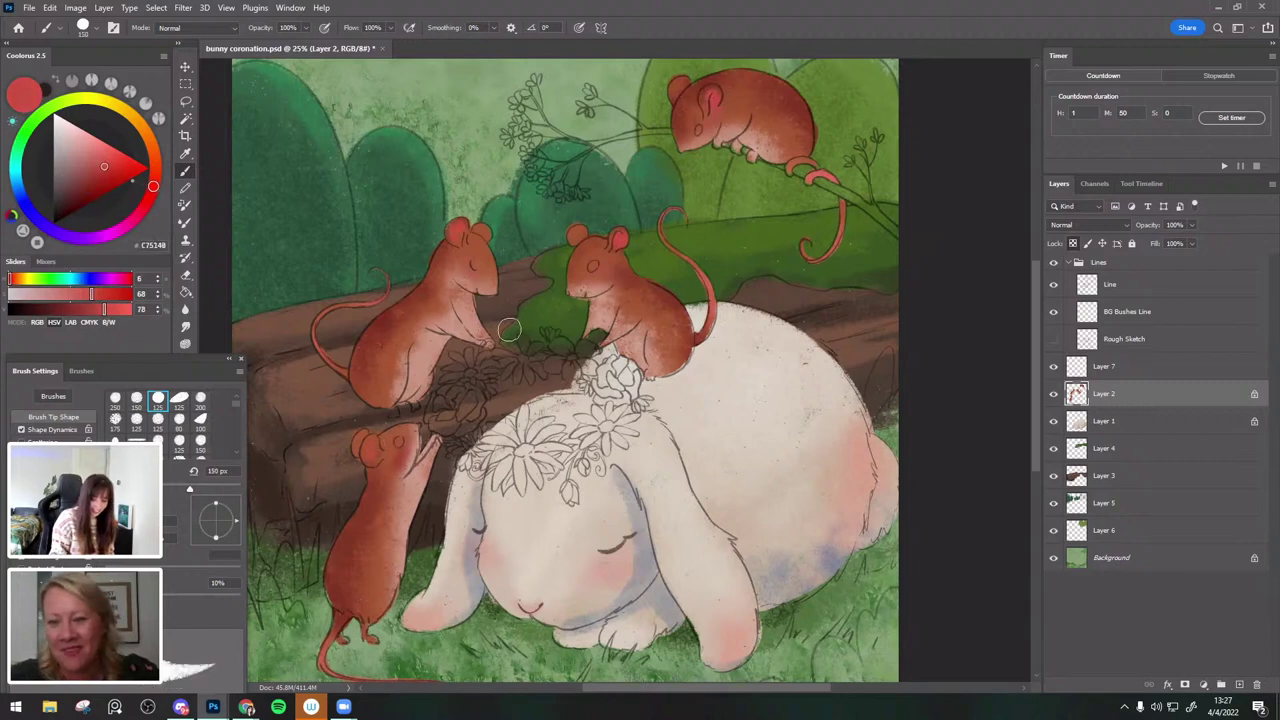
alt+click(301, 307)
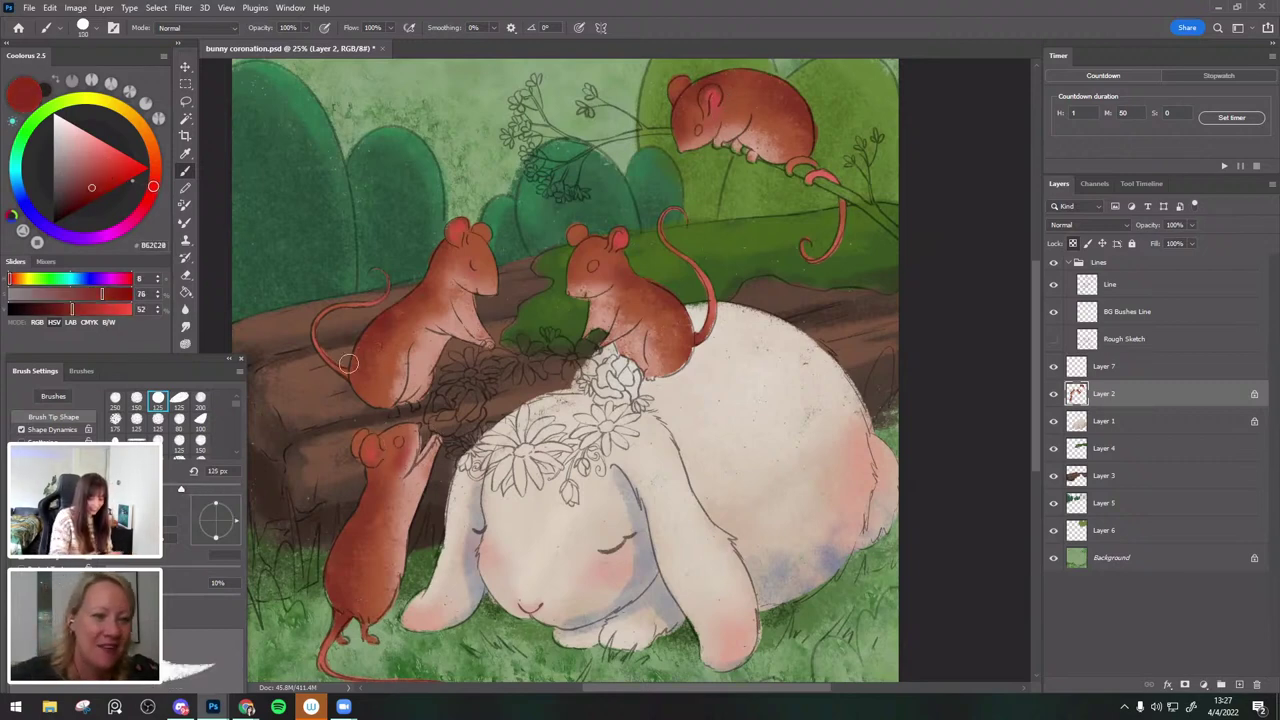
key(bracketleft)
Colour the standing mouse's ear in sampled red with a smaller brush and refine the ears of the right and top mice.
alt+click(366, 443)
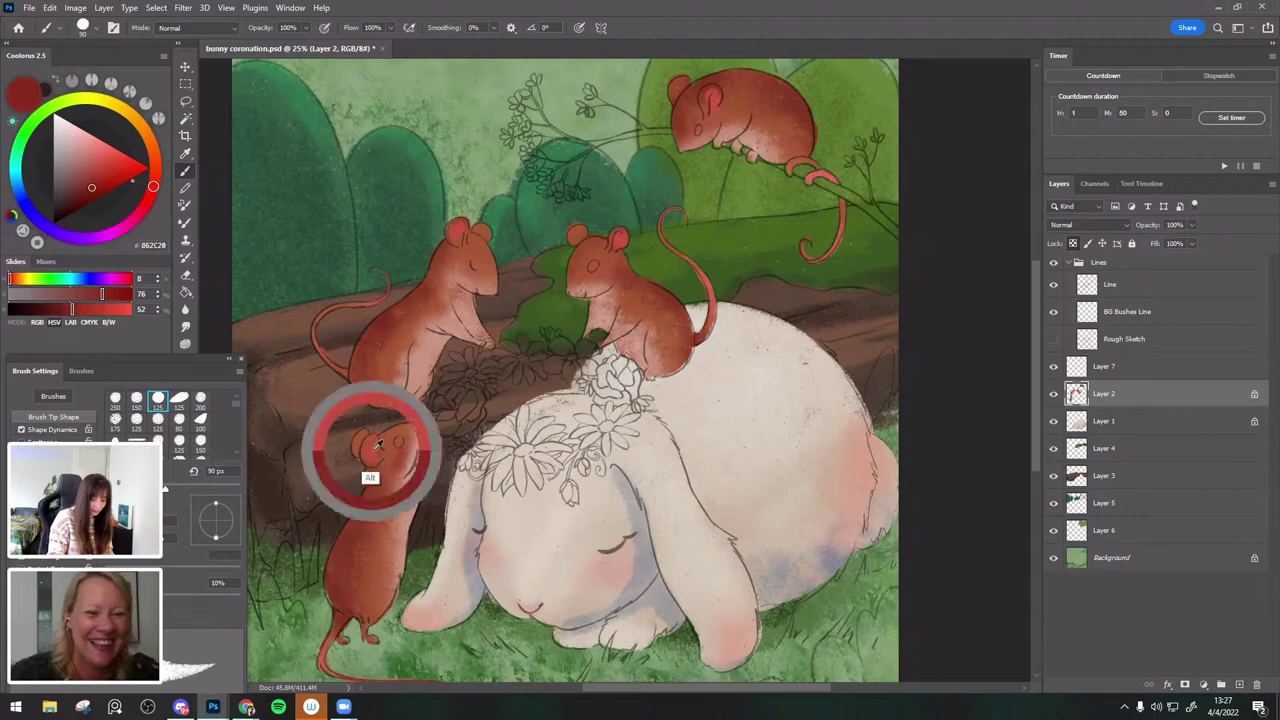
key(bracketleft)
drag(382, 442, 376, 455)
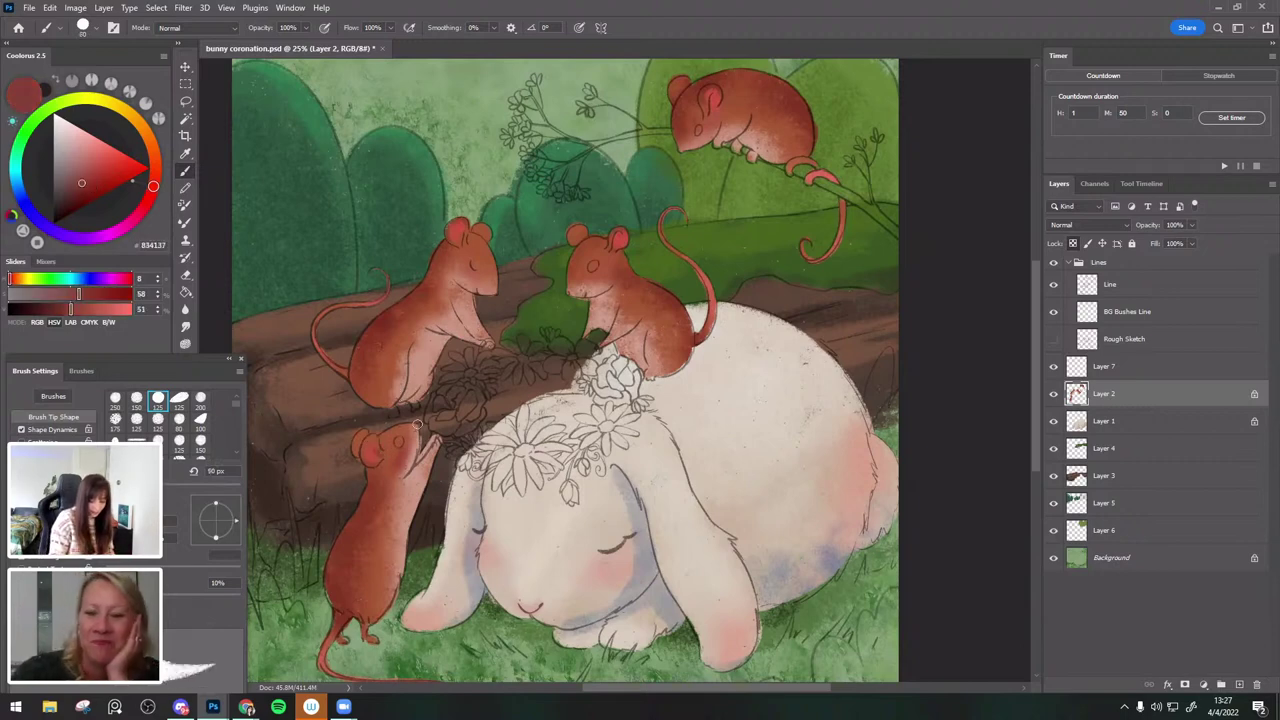
alt+click(373, 456)
alt+click(617, 243)
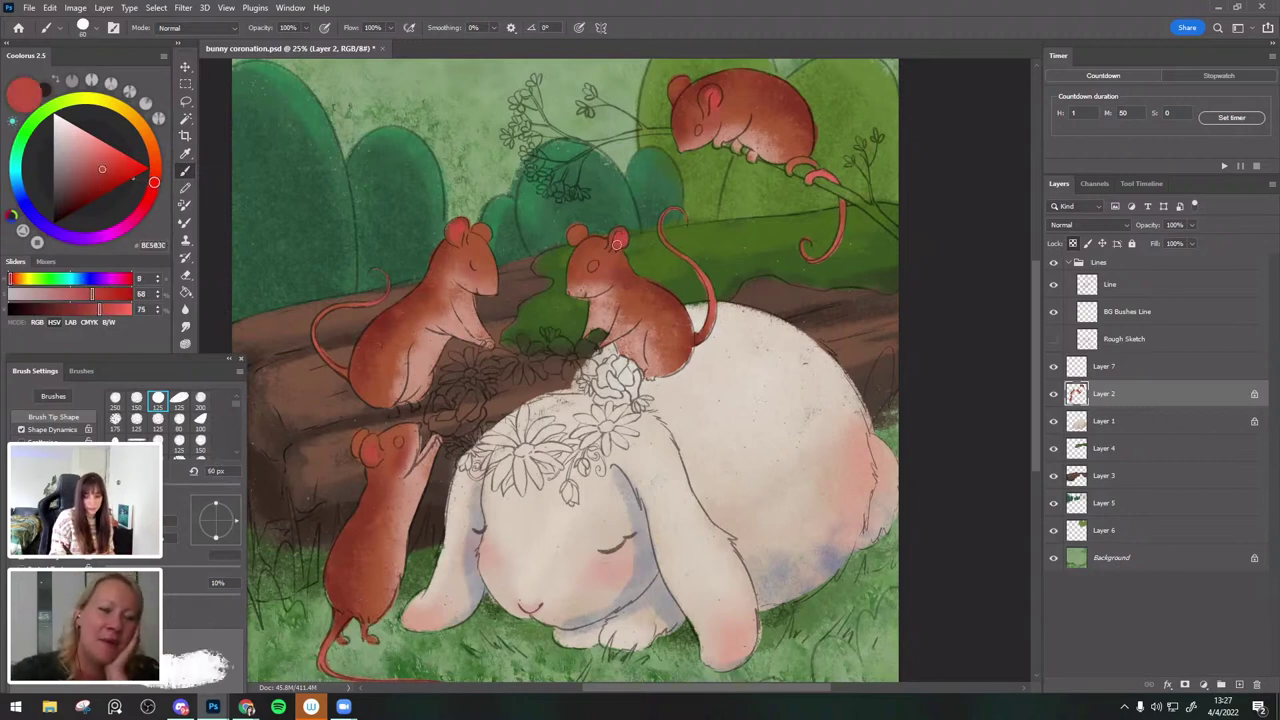
alt+click(700, 120)
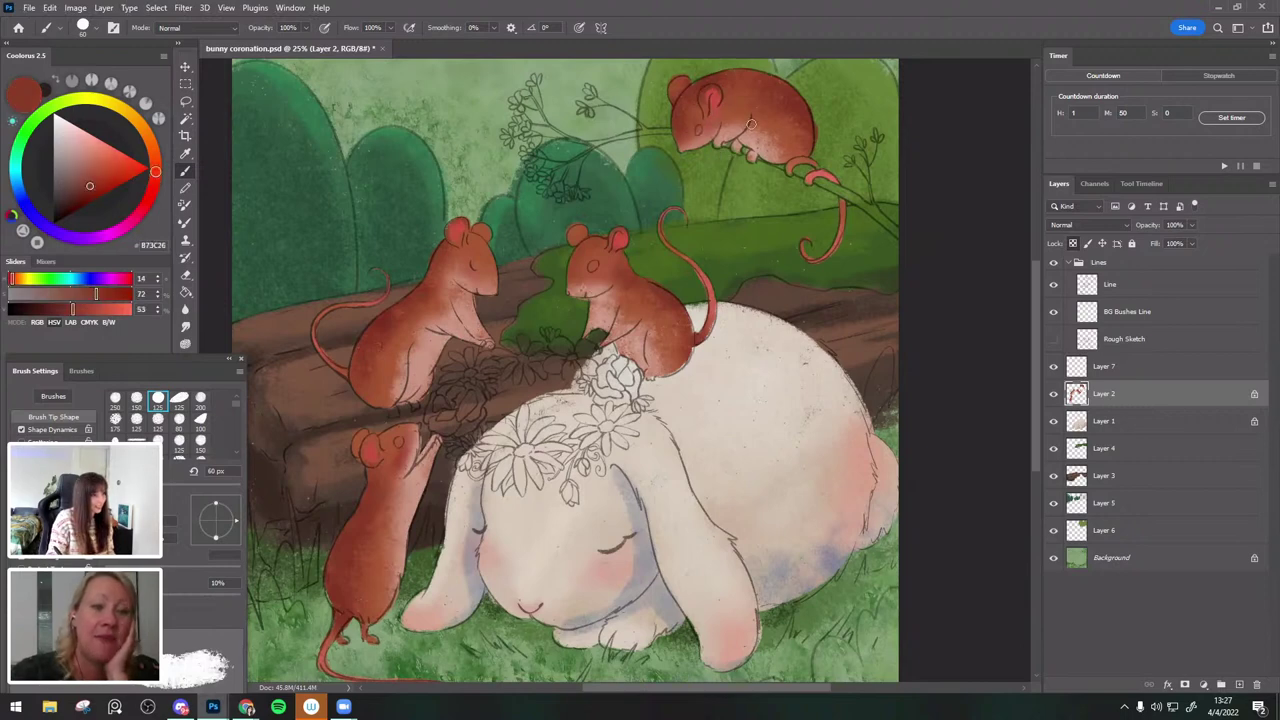
Unlock the transparent pixels of Layer 2 and refine the right mouse's haunch beside its tail with sampled browns at 45 px.
drag(782, 302, 792, 284)
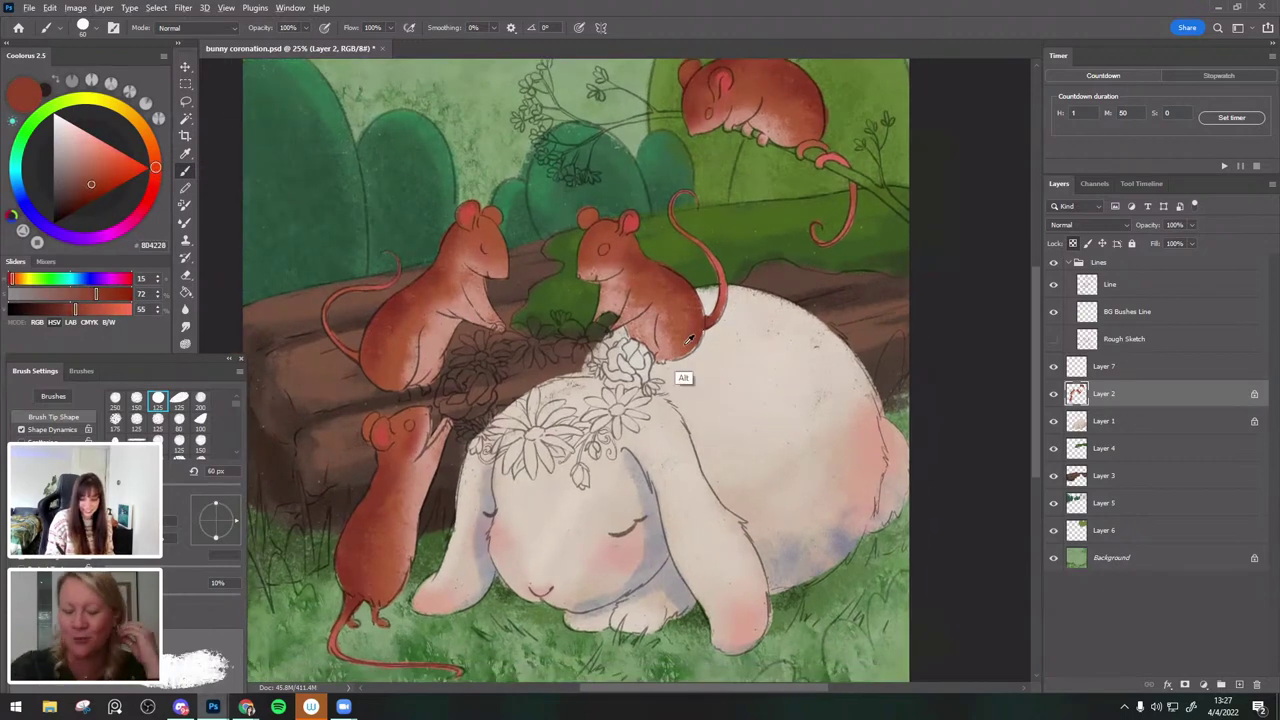
alt+click(686, 343)
click(1073, 244)
alt+click(692, 333)
key(bracketleft)
key(bracketleft)
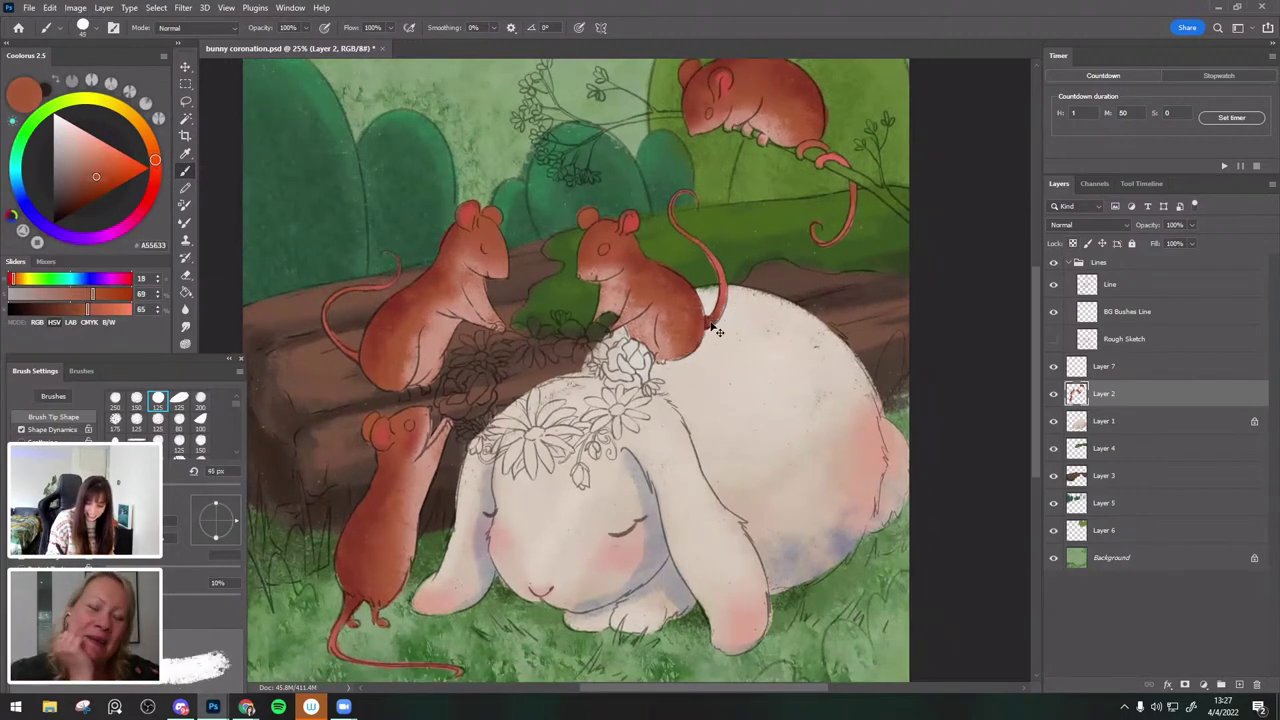
alt+click(695, 360)
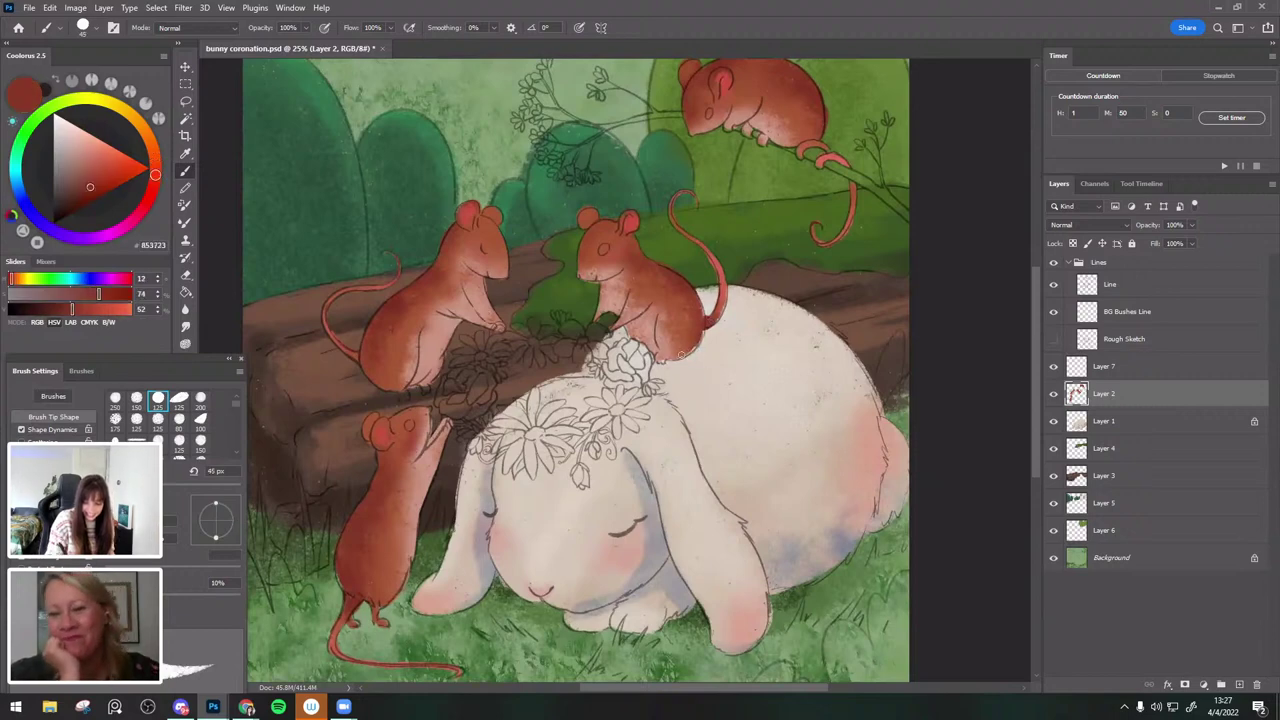
alt+click(677, 350)
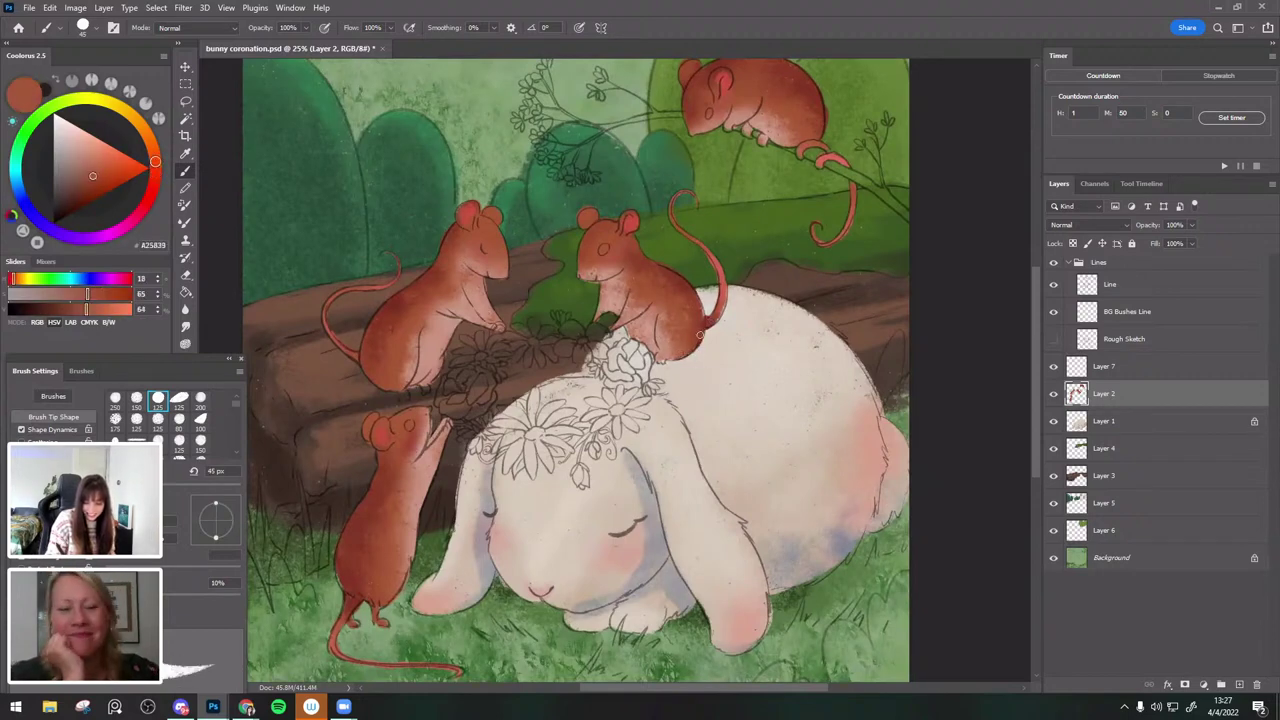
Add a new layer directly above Layer 2 and pick the bright pink #FA3B78 as the painting colour.
drag(887, 307, 917, 249)
mouse_move(846, 269)
mouse_down()
mouse_move(826, 351)
mouse_move(838, 351)
mouse_up()
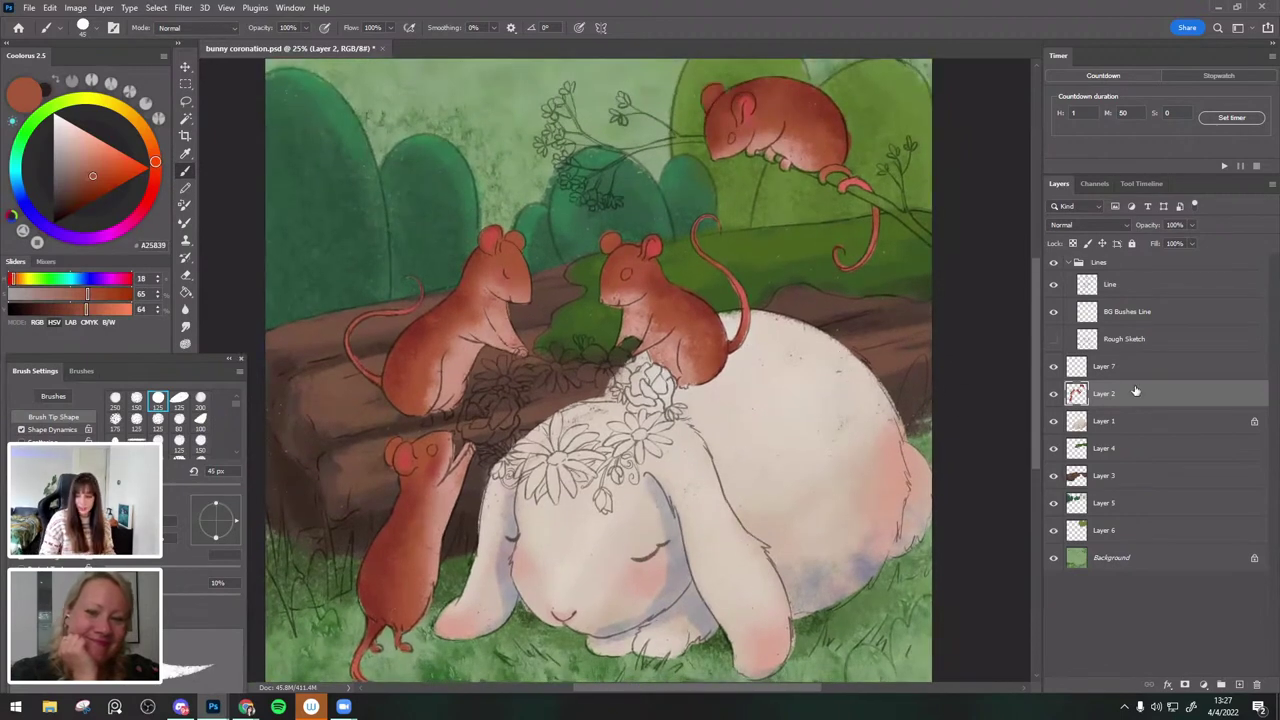
click(1239, 686)
drag(761, 412, 775, 365)
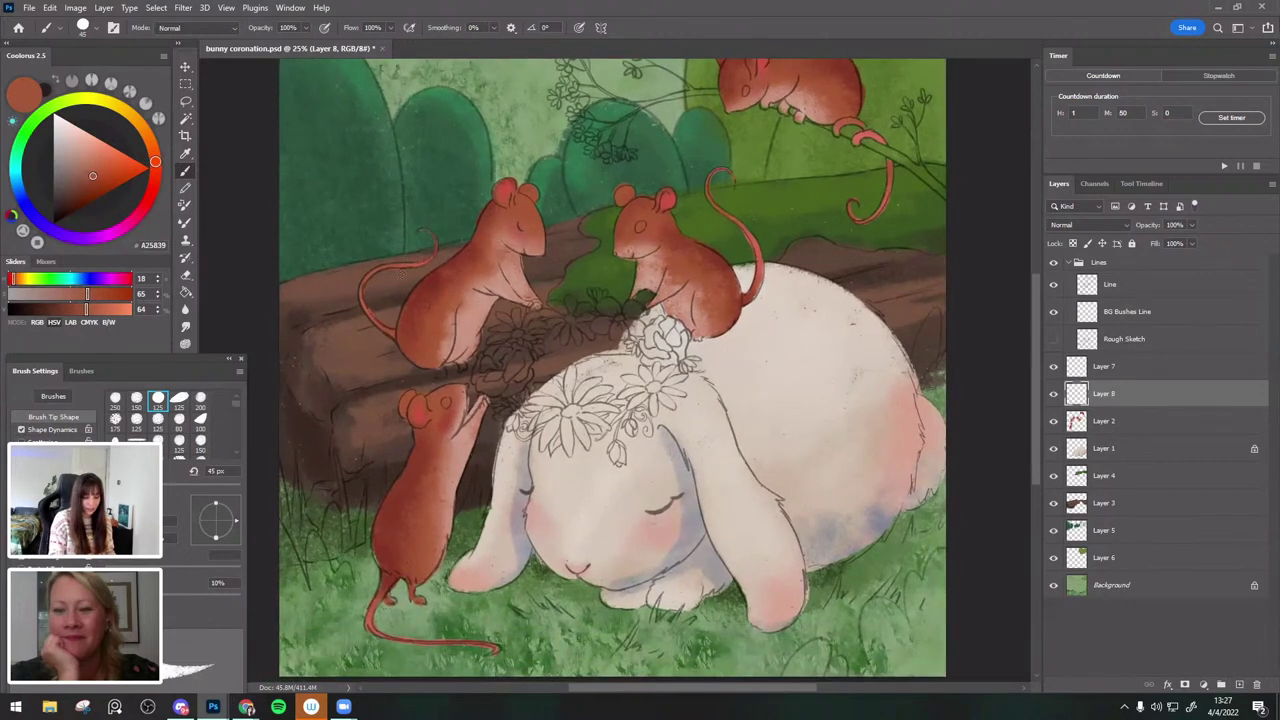
click(137, 216)
click(125, 156)
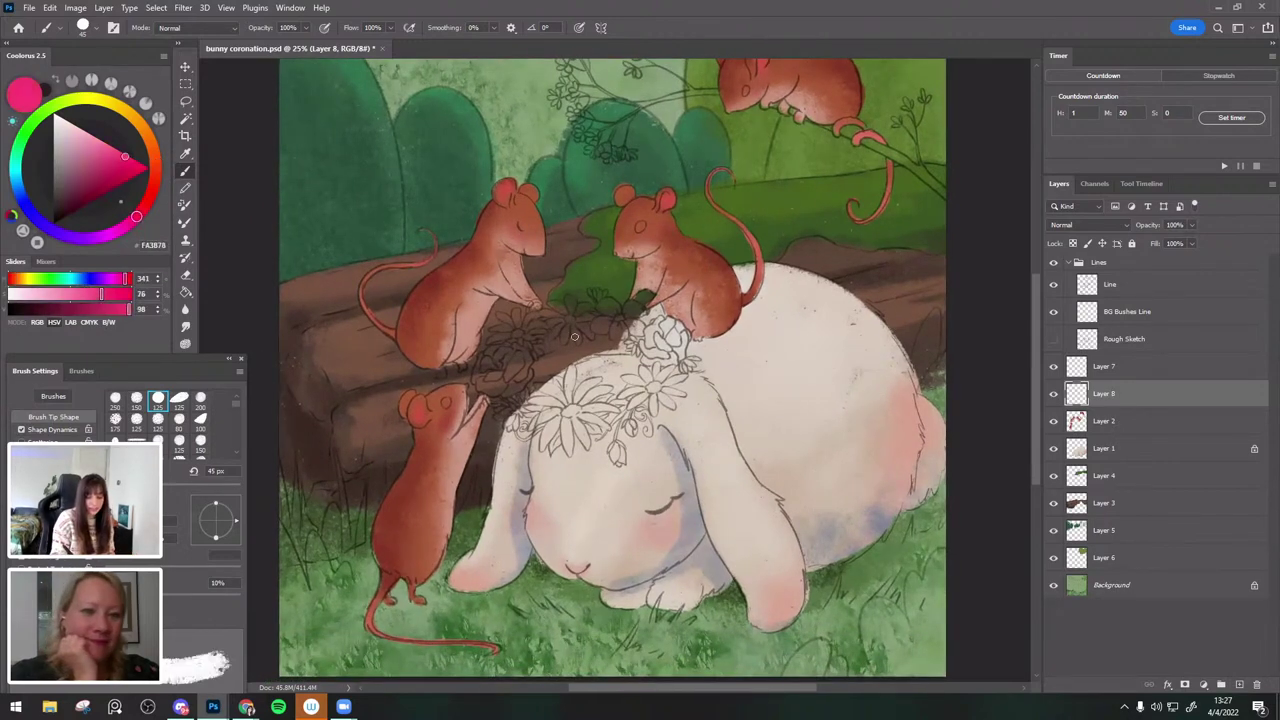
Pick the pink #E13B70 and block in the wreath's flowers beside the left mouse's paws and along its outer left side on Layer 8.
click(116, 162)
key(])
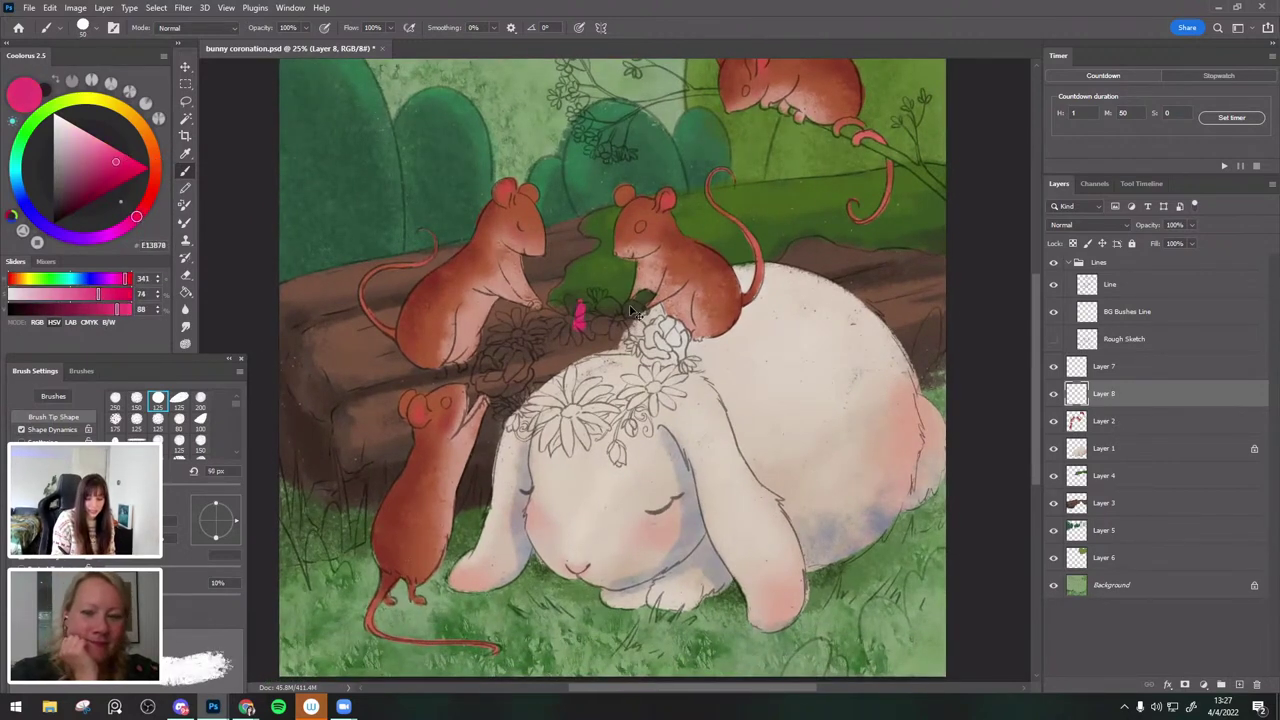
key(ctrl+equal)
drag(553, 289, 543, 293)
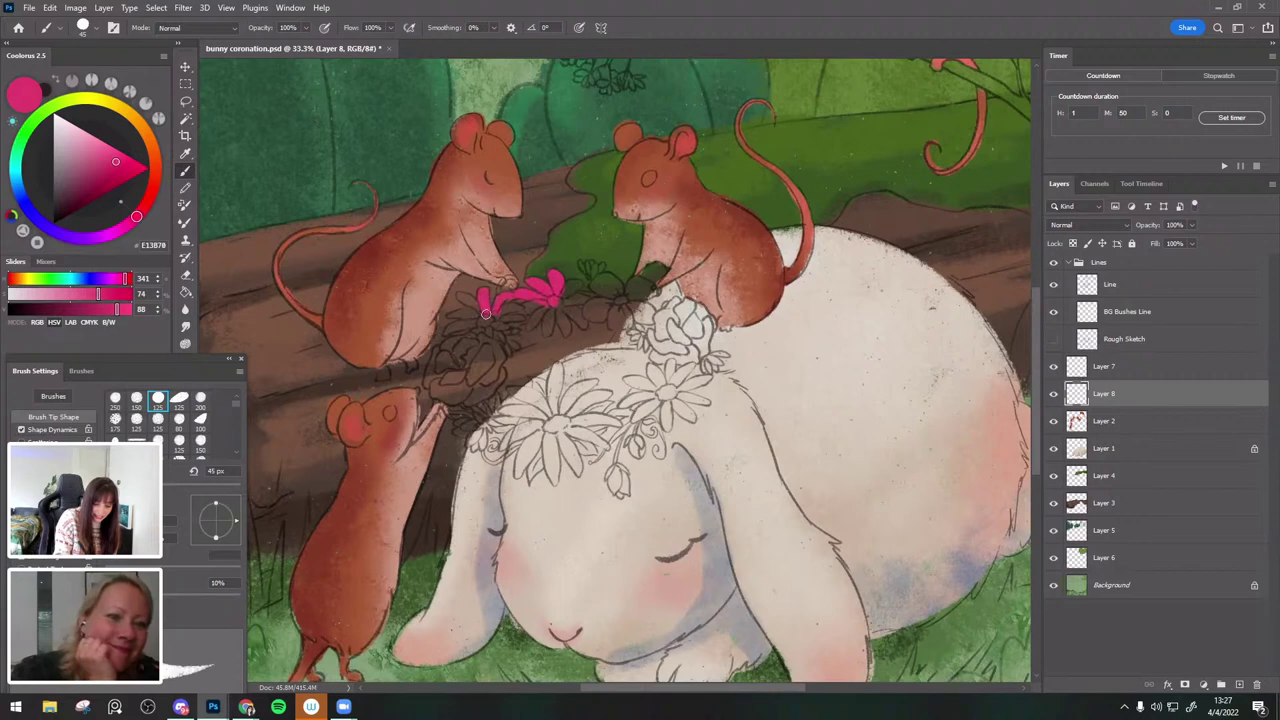
mouse_move(463, 322)
mouse_down()
mouse_move(491, 333)
mouse_move(442, 347)
mouse_move(428, 385)
mouse_up()
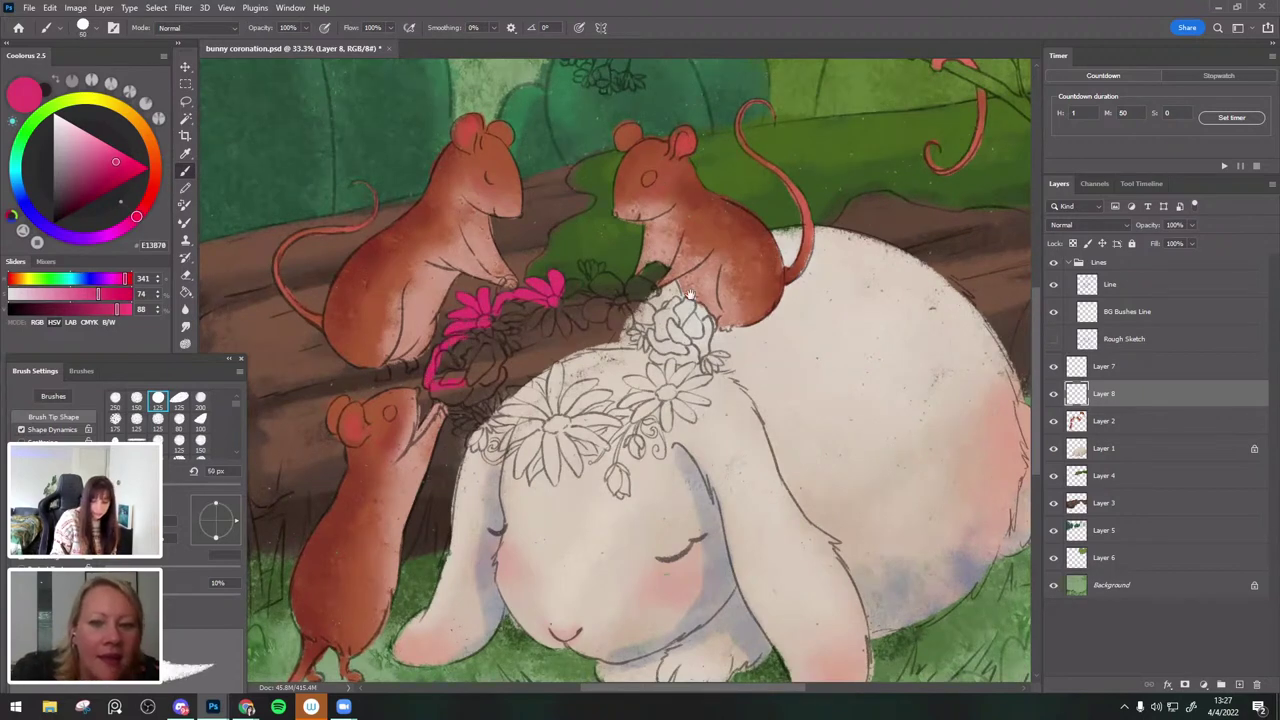
drag(688, 300, 694, 258)
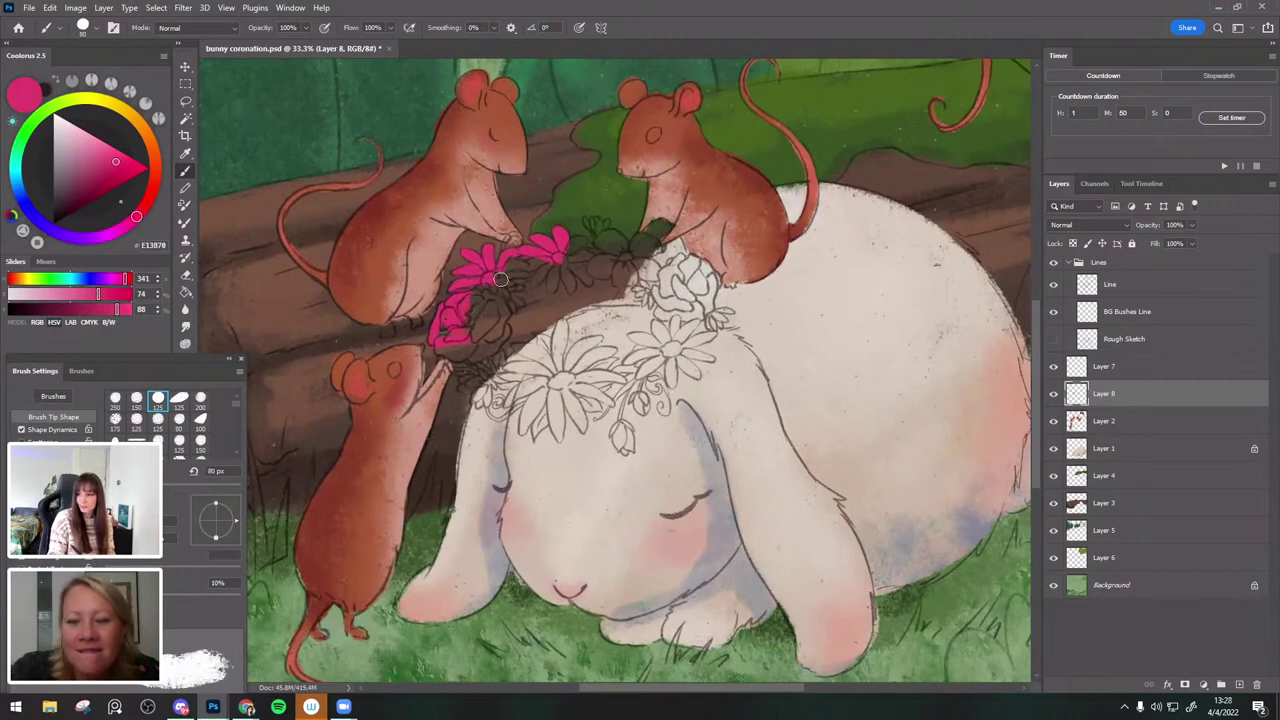
key(bracketleft)
mouse_move(445, 340)
mouse_down()
mouse_move(470, 382)
mouse_move(489, 386)
mouse_up()
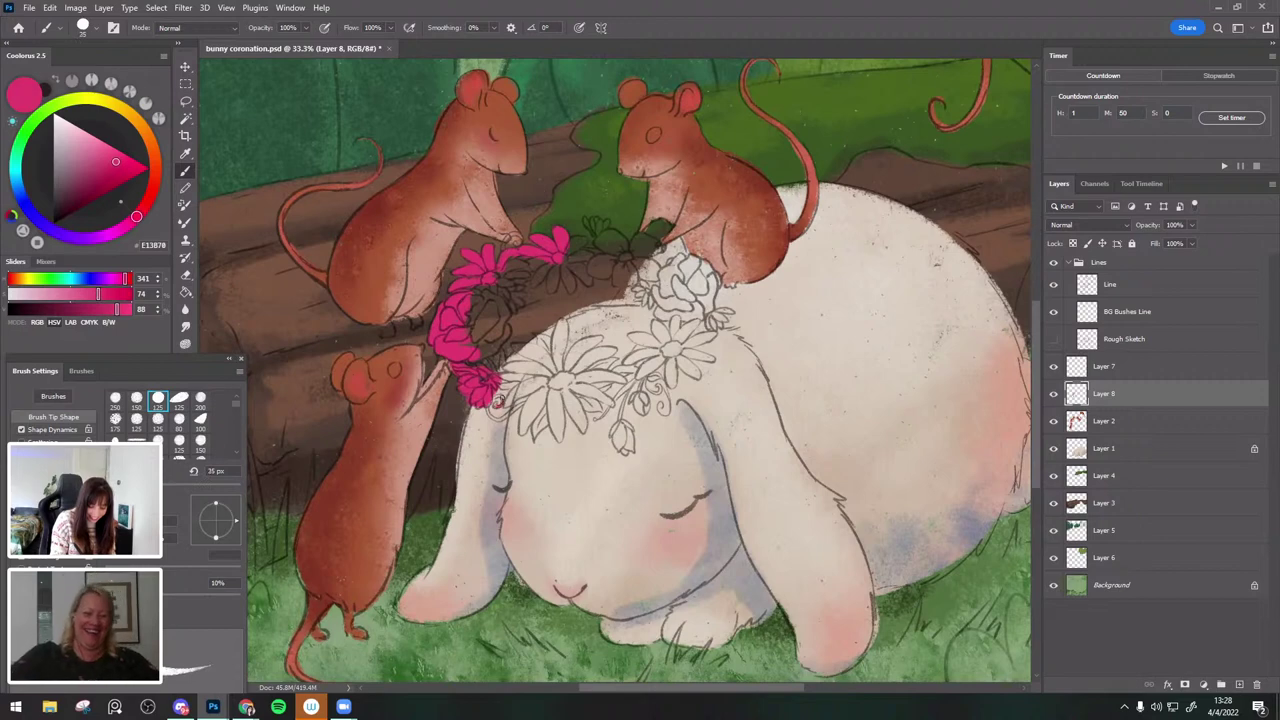
Fill the rest of the left rose and the large daisy on the bunny's forehead with the same pink at about 60 px.
key(bracketright)
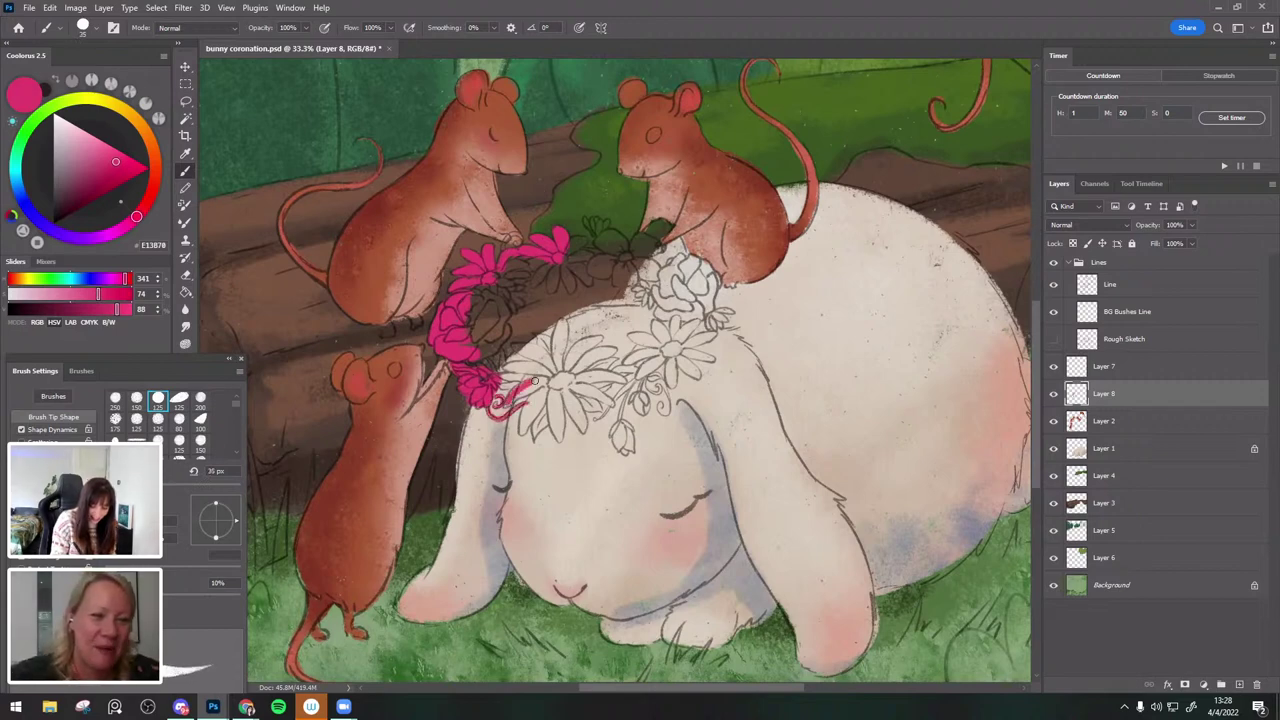
mouse_move(524, 430)
mouse_down()
mouse_move(544, 383)
mouse_move(534, 435)
mouse_move(565, 383)
mouse_move(523, 369)
mouse_move(526, 383)
mouse_move(562, 382)
mouse_up()
key(bracketright)
key(bracketright)
key(ctrl+z)
key(bracketright)
key(bracketright)
mouse_move(486, 373)
mouse_down()
mouse_move(497, 338)
mouse_move(502, 293)
mouse_move(488, 289)
mouse_move(458, 330)
mouse_move(493, 377)
mouse_move(497, 364)
mouse_move(535, 378)
mouse_move(518, 347)
mouse_move(555, 372)
mouse_move(537, 338)
mouse_move(555, 361)
mouse_move(562, 325)
mouse_move(587, 357)
mouse_move(598, 339)
mouse_move(575, 346)
mouse_move(612, 350)
mouse_up()
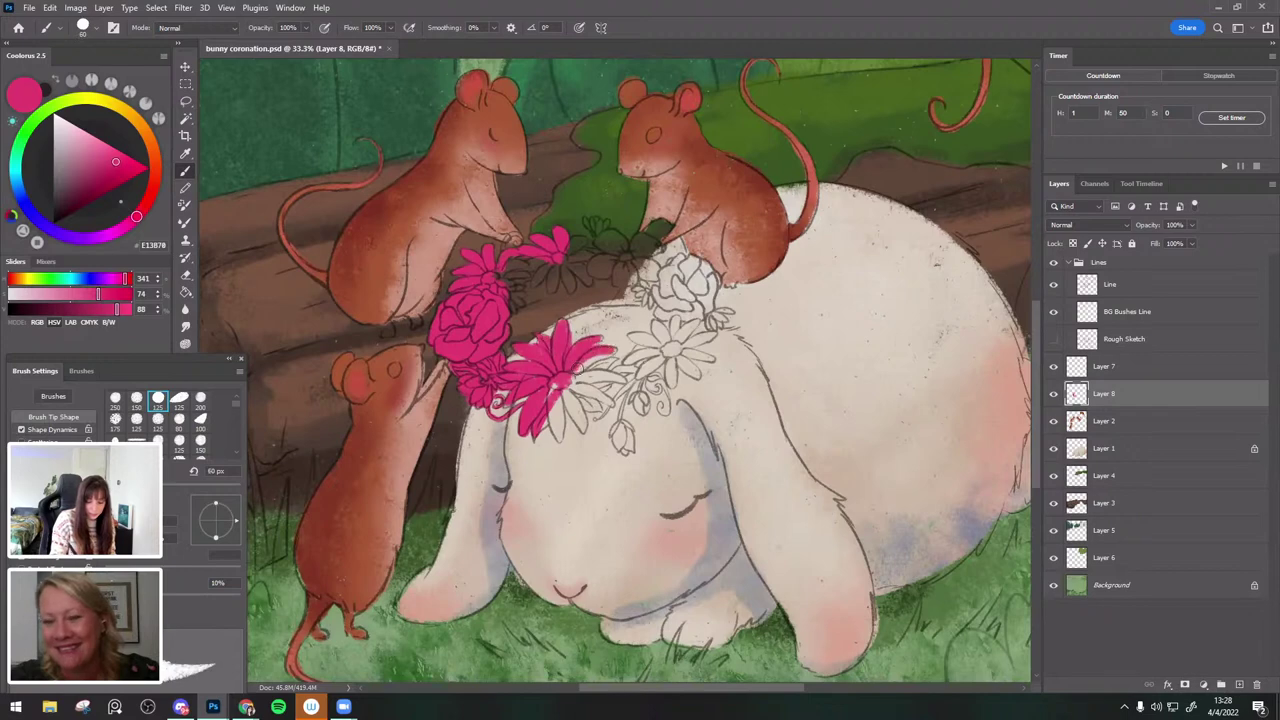
mouse_move(558, 404)
mouse_down()
mouse_move(559, 436)
mouse_move(586, 428)
mouse_move(586, 372)
mouse_move(568, 380)
mouse_up()
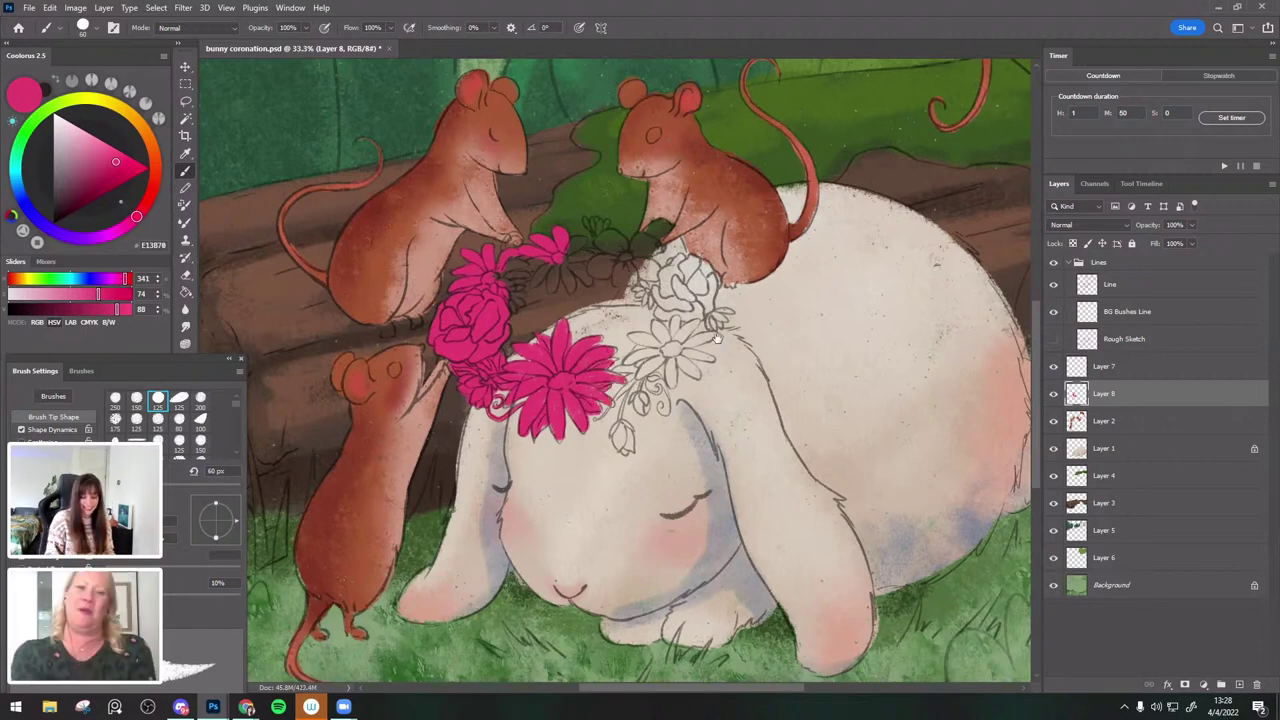
Fill the smaller daisy to the right of the large one, along with the stems joining them, in pink.
drag(717, 338, 723, 333)
key(bracketleft)
key(bracketleft)
drag(612, 405, 665, 347)
key(bracketright)
mouse_move(645, 314)
mouse_down()
mouse_move(673, 328)
mouse_move(635, 311)
mouse_move(671, 298)
mouse_move(658, 300)
mouse_move(675, 327)
mouse_move(684, 299)
mouse_move(674, 325)
mouse_move(691, 300)
mouse_move(698, 320)
mouse_move(703, 297)
mouse_move(677, 334)
mouse_up()
key(bracketright)
key(bracketright)
key(bracketright)
key(bracketleft)
key(bracketright)
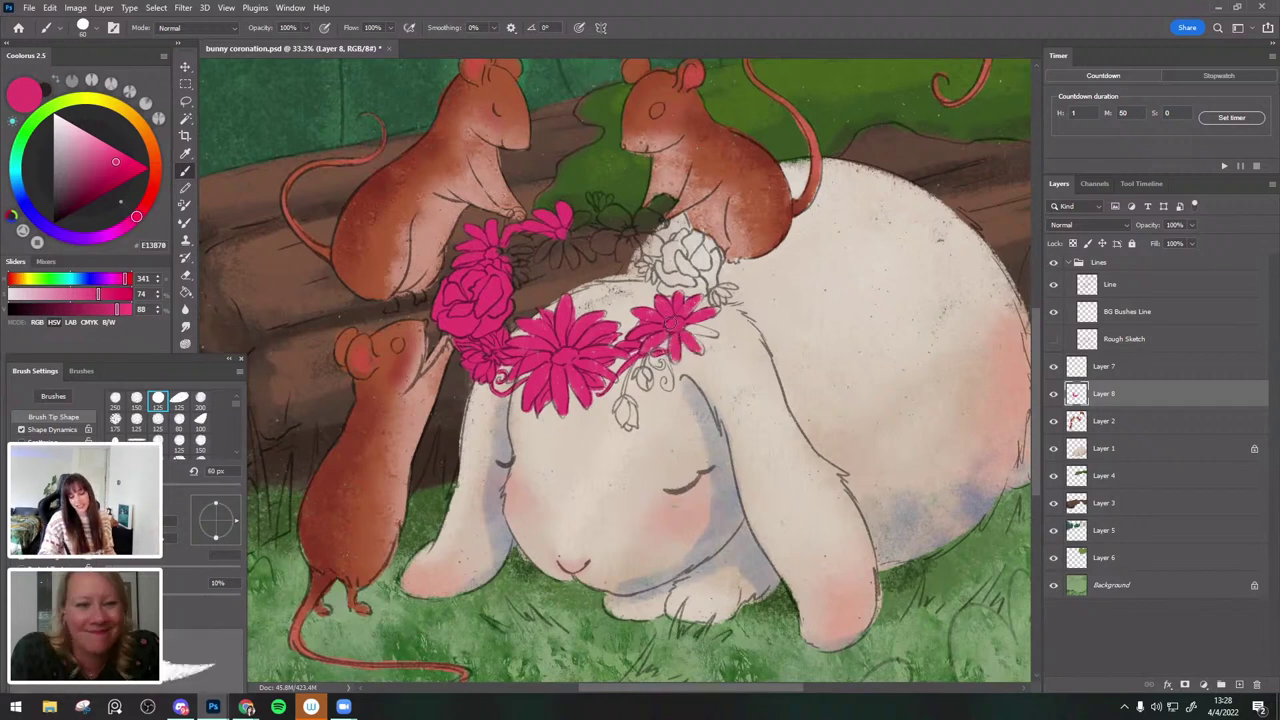
key(bracketright)
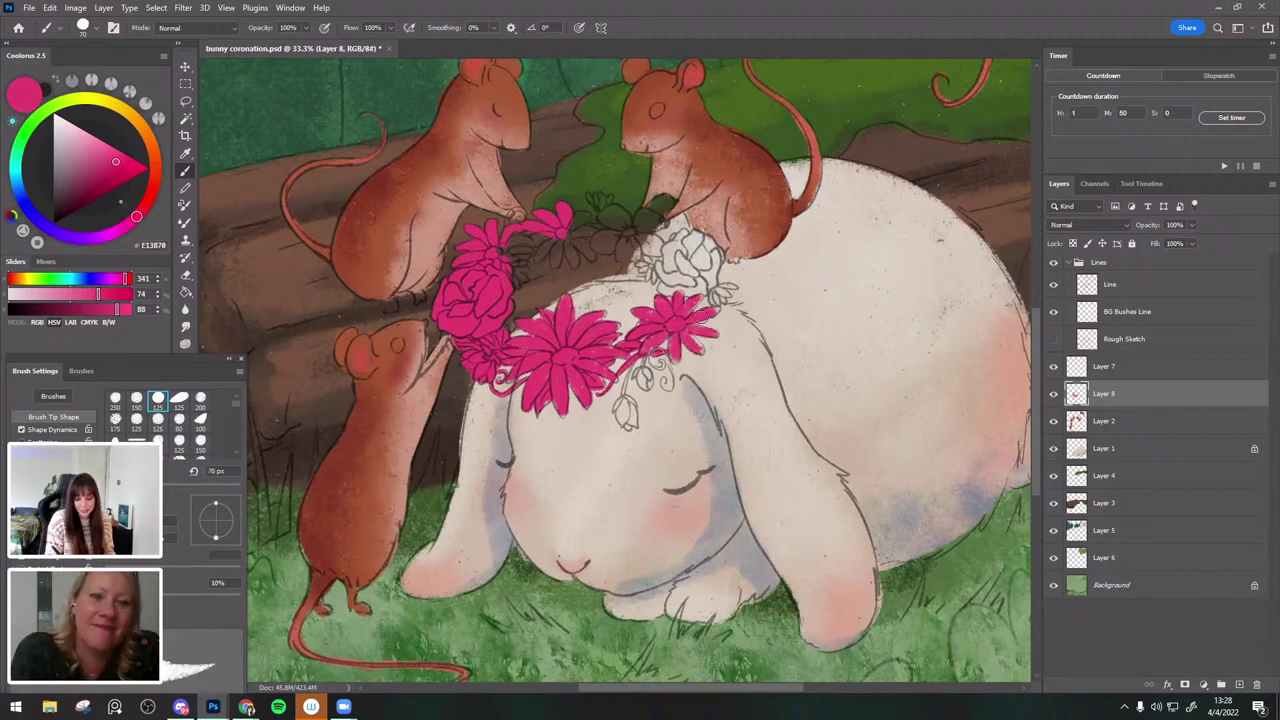
Fill the curled tendrils and hanging buds below the smaller daisy in pink with a 35 to 45 px brush.
key(bracketleft)
key(bracketleft)
key(bracketleft)
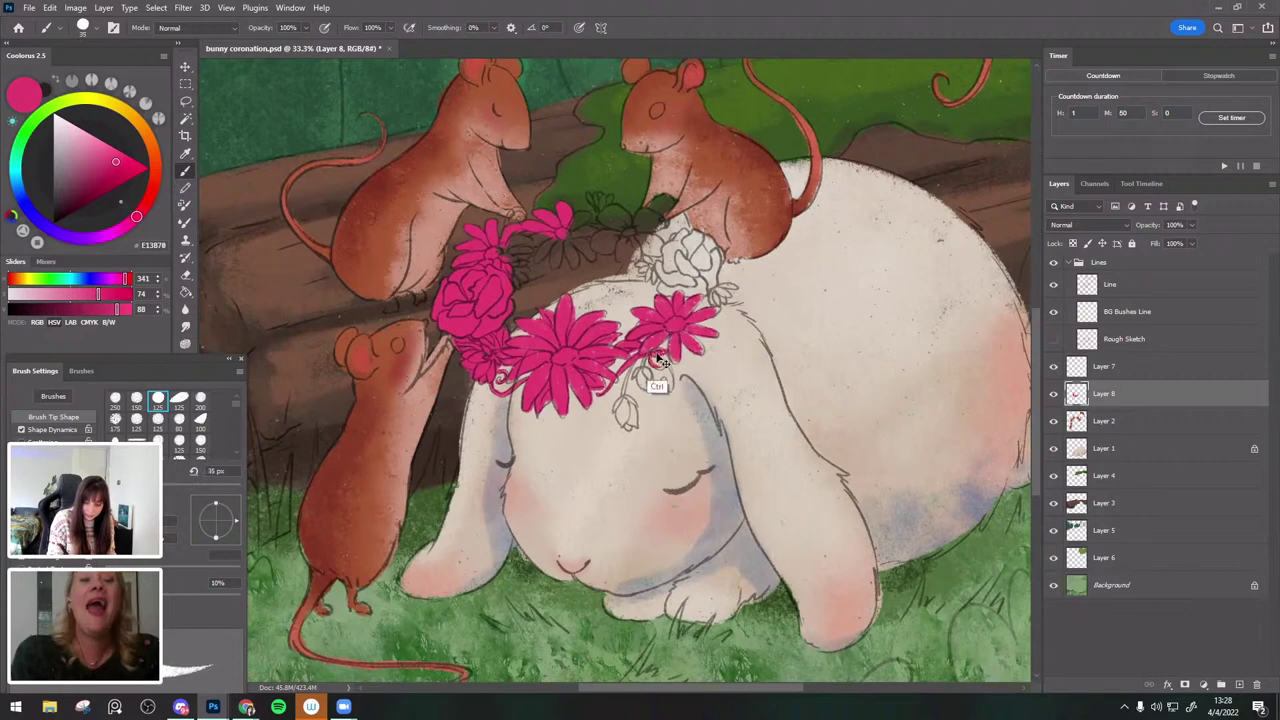
mouse_move(667, 387)
mouse_down()
mouse_move(670, 356)
mouse_move(648, 388)
mouse_move(641, 356)
mouse_up()
key(bracketright)
drag(624, 404, 626, 408)
Fill the rose below the right mouse and the small leaves around it in pink.
drag(800, 331, 826, 347)
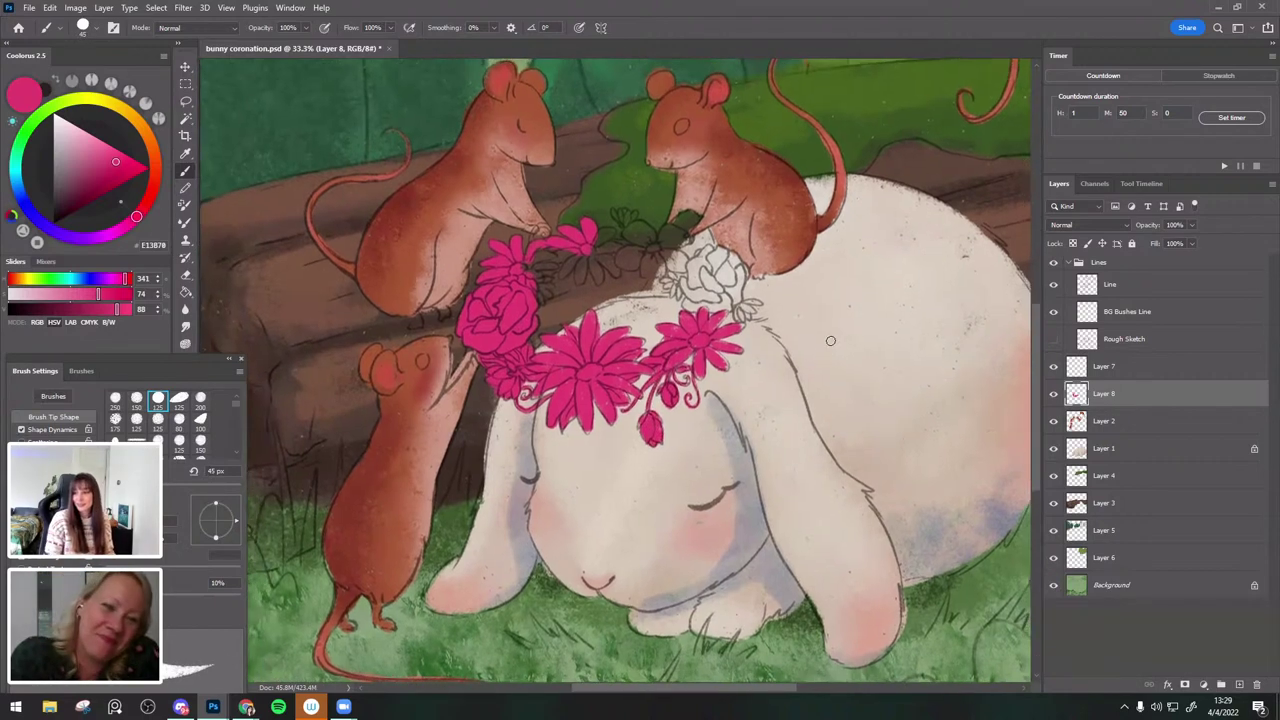
key(bracketright)
mouse_move(687, 281)
mouse_down()
mouse_move(688, 296)
mouse_move(736, 298)
mouse_move(748, 316)
mouse_move(758, 304)
mouse_move(737, 270)
mouse_move(690, 256)
mouse_move(674, 290)
mouse_move(666, 280)
mouse_move(680, 278)
mouse_up()
key(bracketright)
key(bracketright)
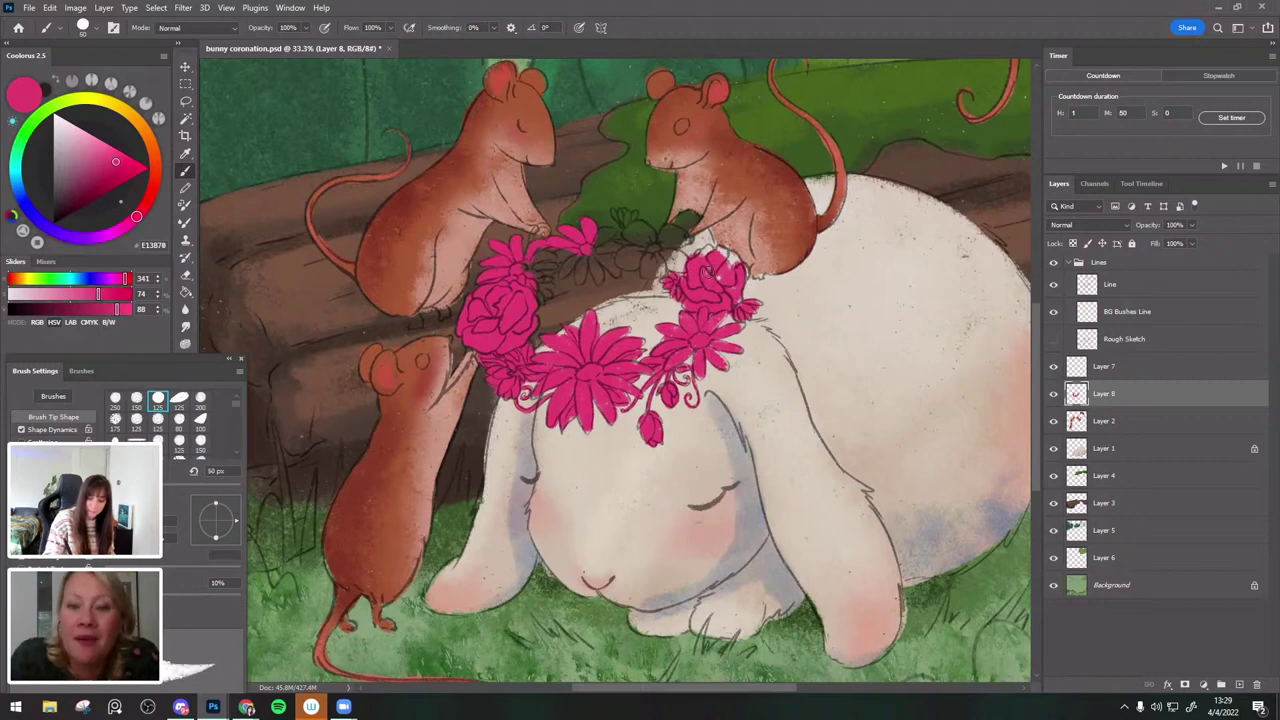
key(bracketleft)
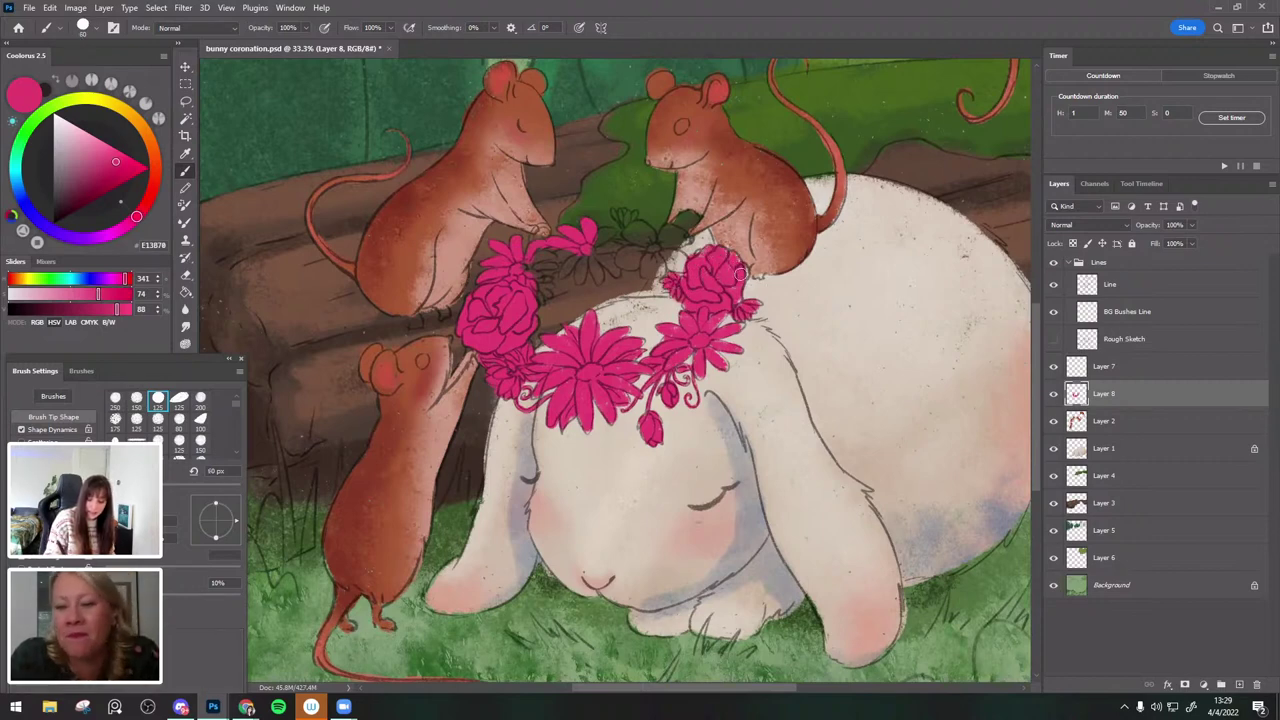
key(bracketright)
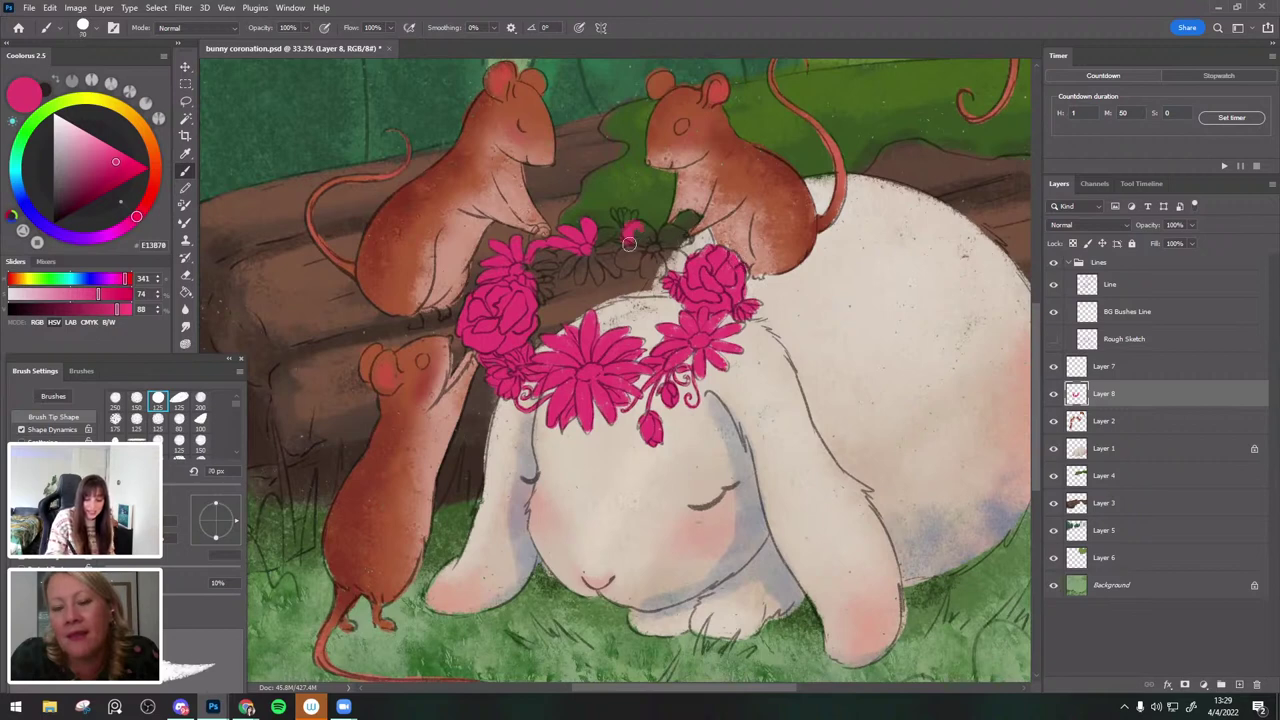
Fill the flowers along the back of the wreath between the two mice in pink, including the small bud above and the inner leaves.
mouse_move(644, 232)
mouse_down()
mouse_move(620, 256)
mouse_move(656, 264)
mouse_move(647, 271)
mouse_move(659, 248)
mouse_move(679, 262)
mouse_move(668, 233)
mouse_move(686, 236)
mouse_move(654, 267)
mouse_move(705, 264)
mouse_up()
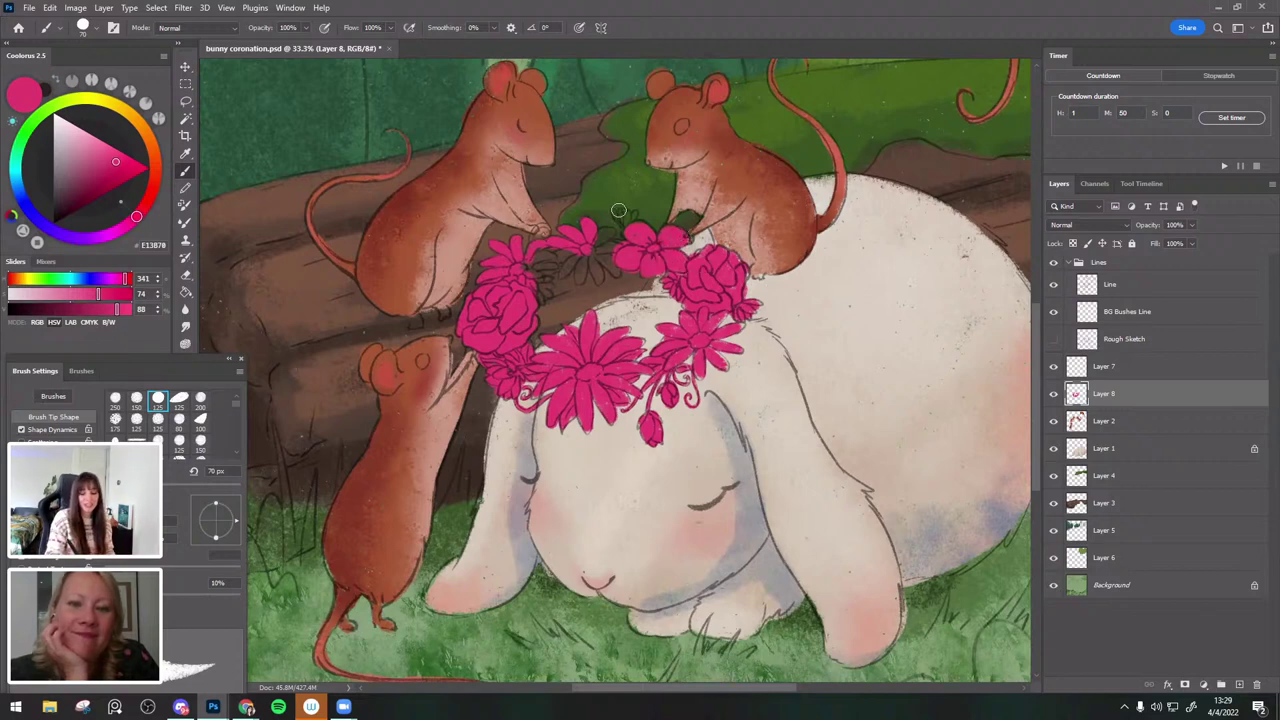
key([)
key([)
key([)
drag(617, 211, 627, 232)
key(bracketright)
key(bracketright)
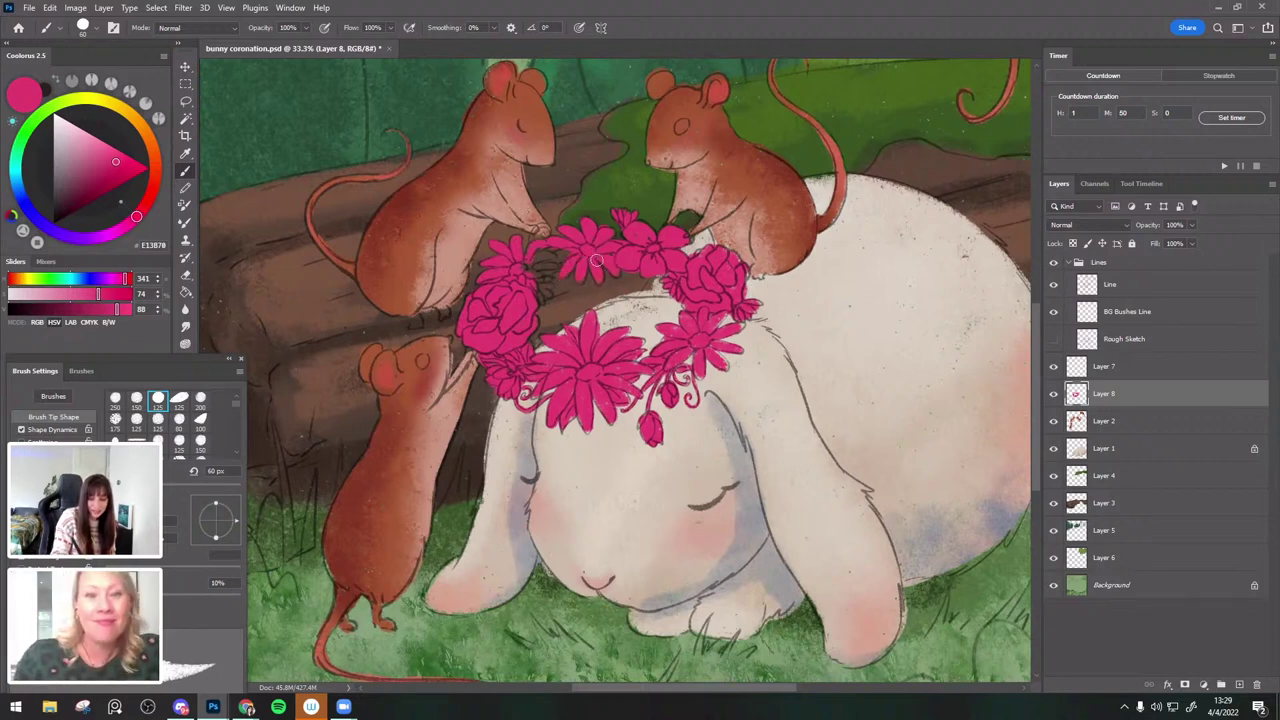
mouse_move(558, 260)
mouse_down()
mouse_move(537, 263)
mouse_move(549, 293)
mouse_move(559, 259)
mouse_up()
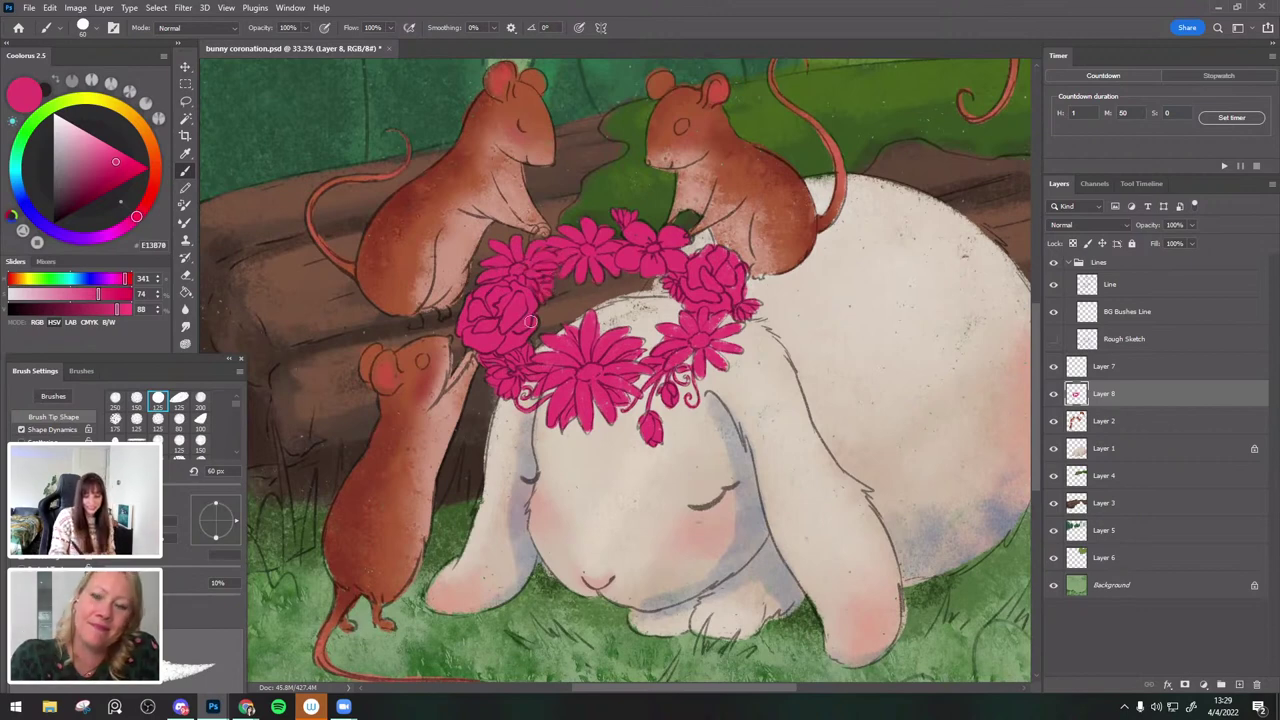
Fill the remaining small details near the left mouse's paw and beside the large daisy in pink with a smaller brush.
drag(762, 324, 767, 341)
key([)
key(bracketright)
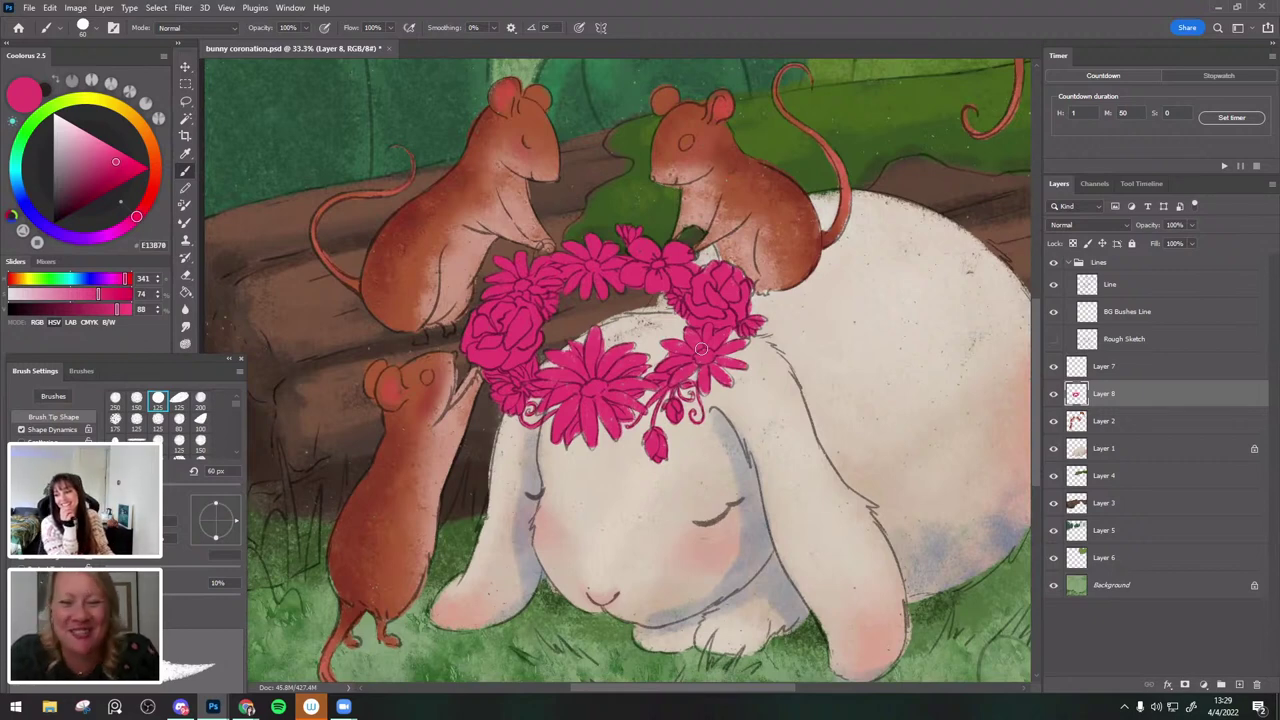
key(bracketleft)
key(bracketleft)
key(bracketleft)
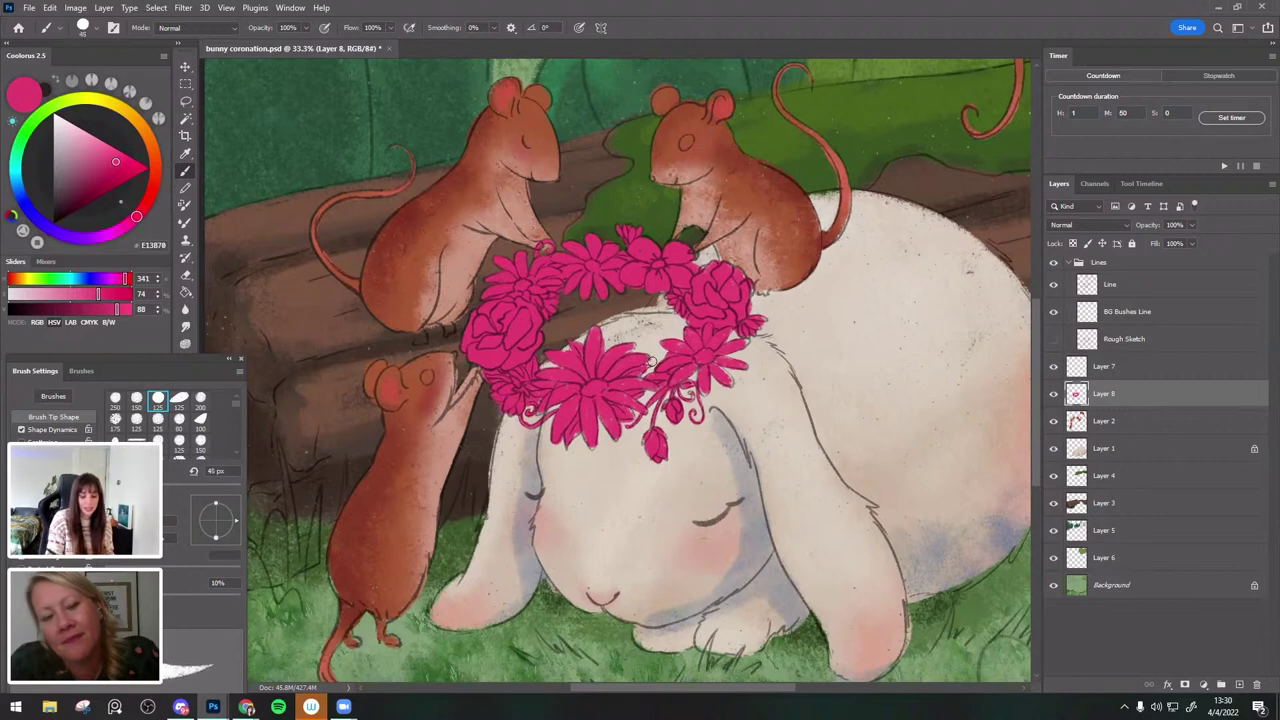
key(bracketleft)
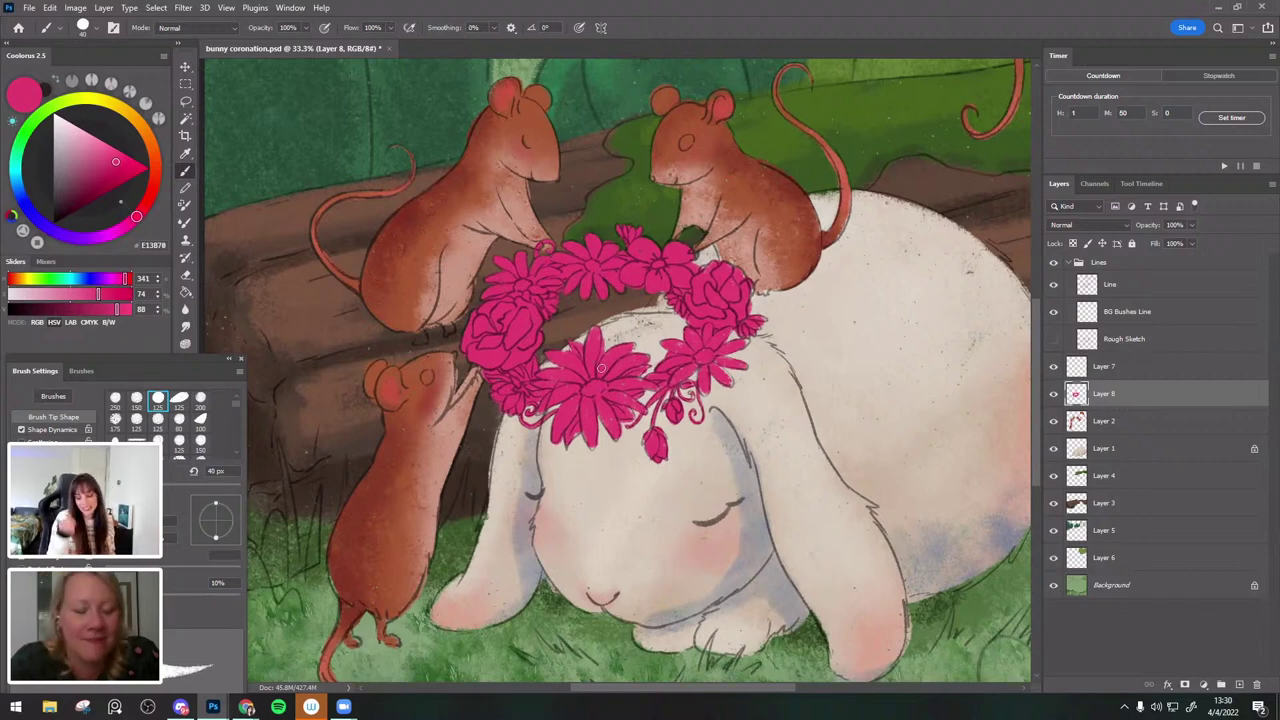
key(bracketright)
key(bracketright)
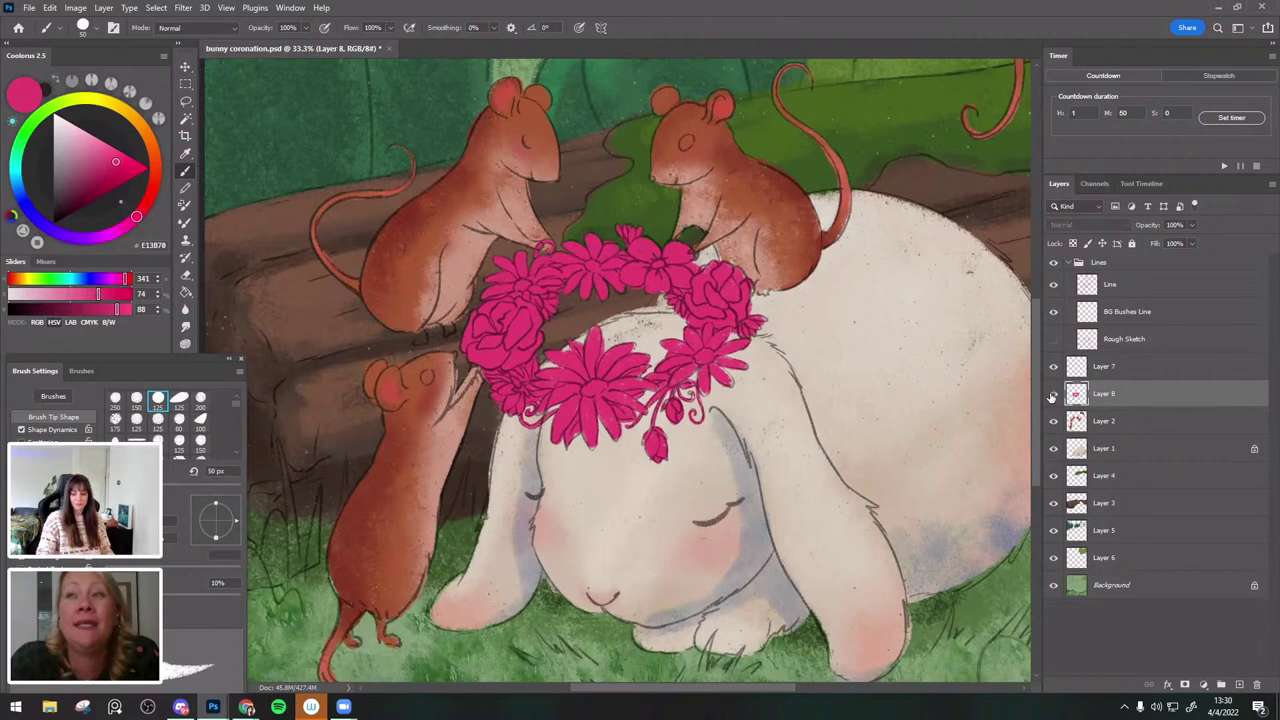
Toggle Layer 8's visibility to check the wreath's pink base and lock the layer's transparent pixels.
click(1053, 394)
click(1053, 394)
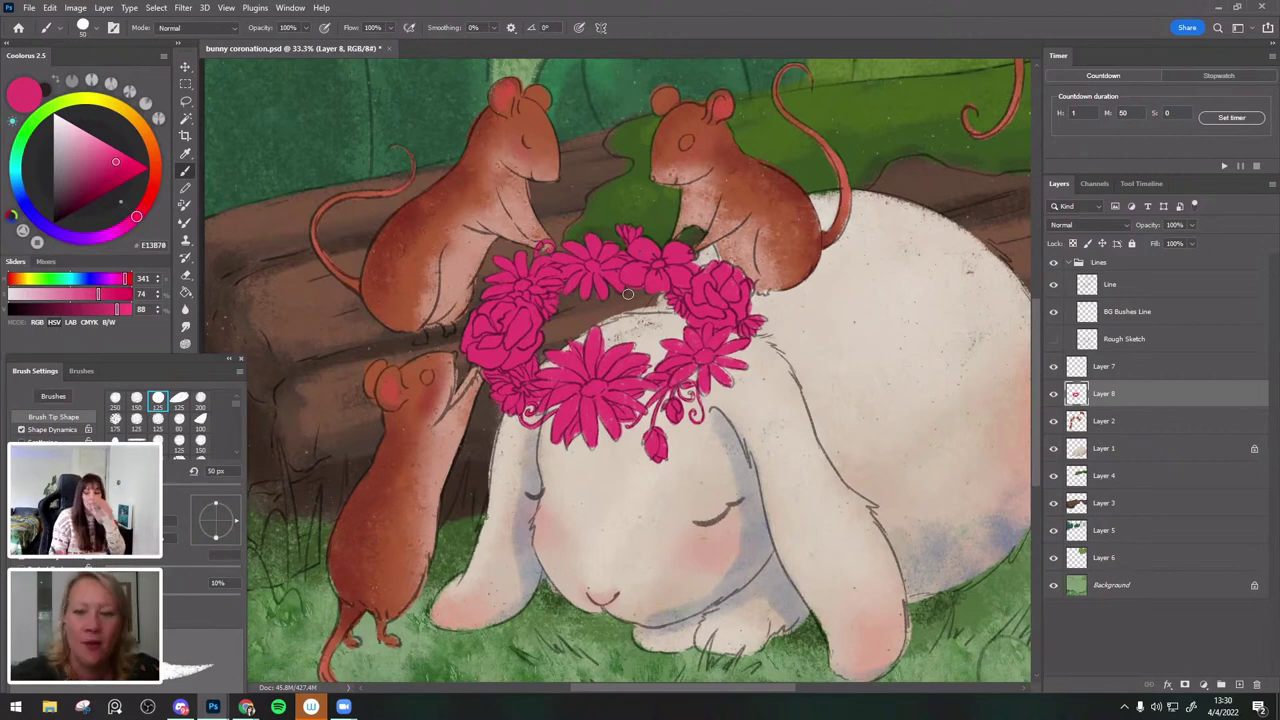
click(1053, 394)
click(1053, 394)
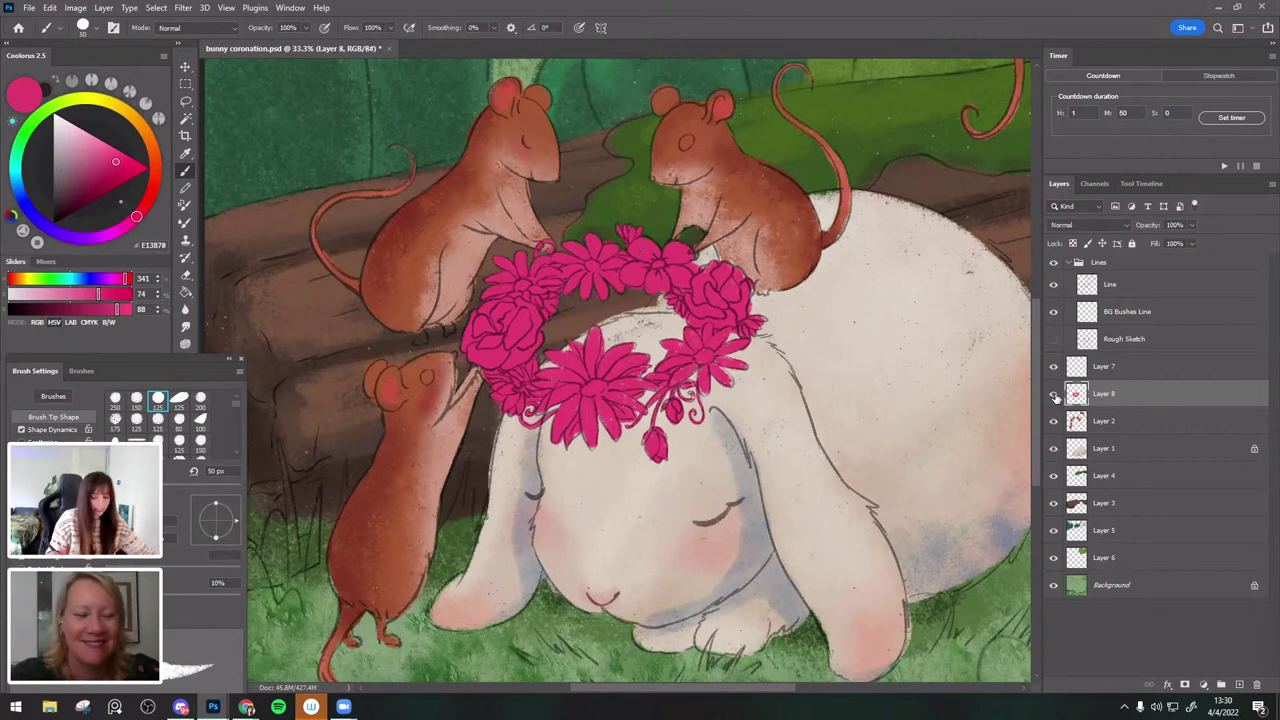
click(1054, 396)
click(1054, 396)
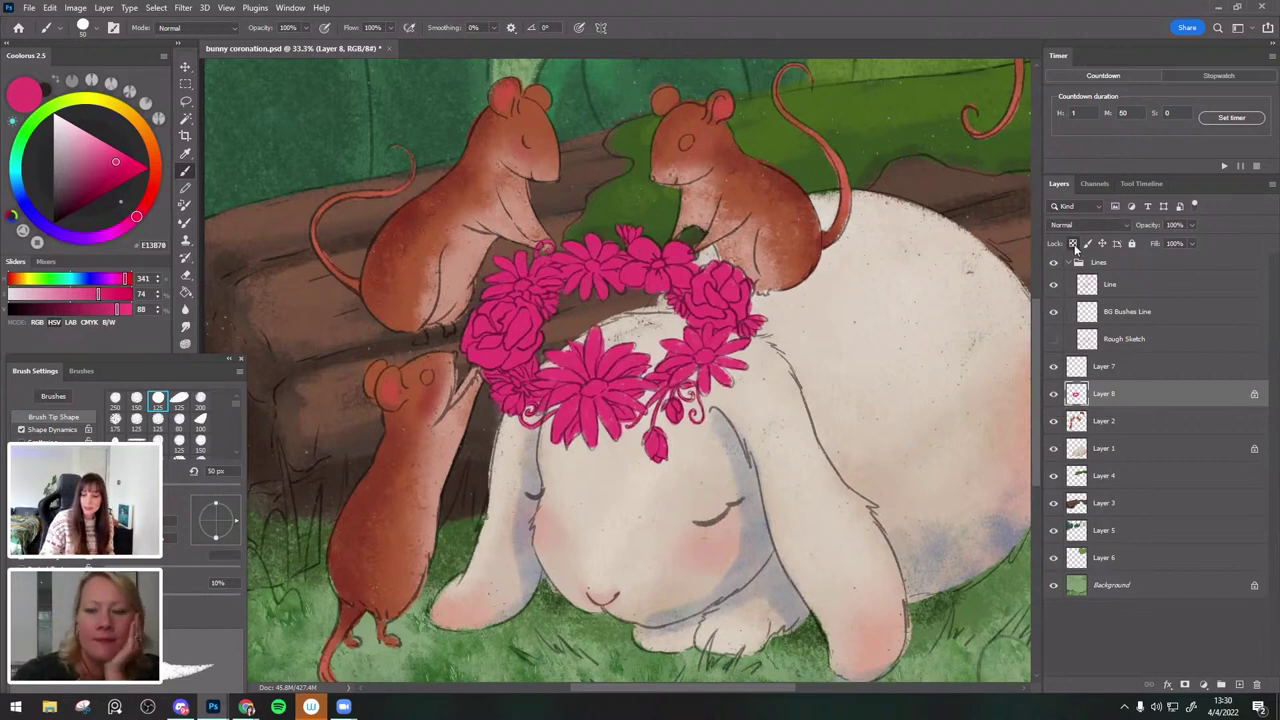
Try the orange #BD631C on the wreath's flowers at 70 px and undo the strokes.
click(150, 140)
click(114, 176)
key(bracketright)
key(bracketright)
mouse_move(575, 285)
mouse_down()
mouse_move(686, 260)
mouse_move(622, 406)
mouse_up()
key(ctrl+z)
key(ctrl+z)
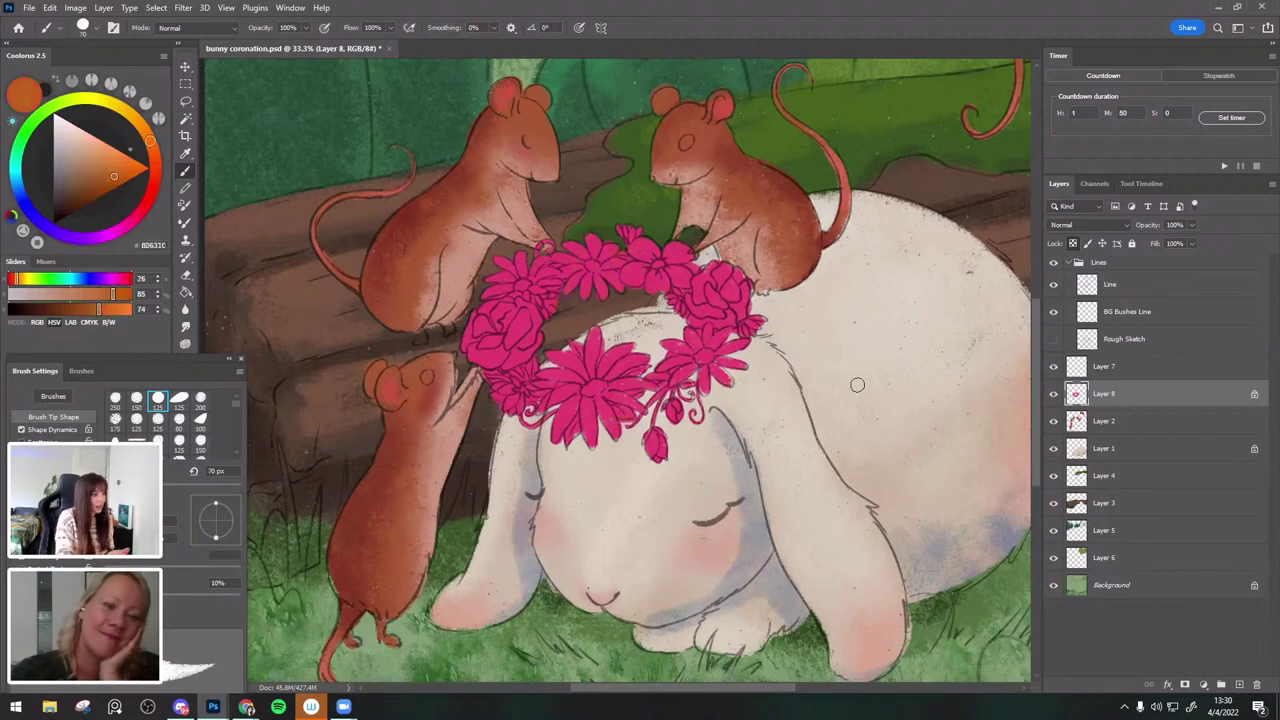
Switch the painting colour to a yellow hue, enlarge the brush beyond 125 px and test a mustard stroke on the large daisy.
click(123, 109)
click(112, 190)
key(bracketright)
key(bracketright)
key(bracketright)
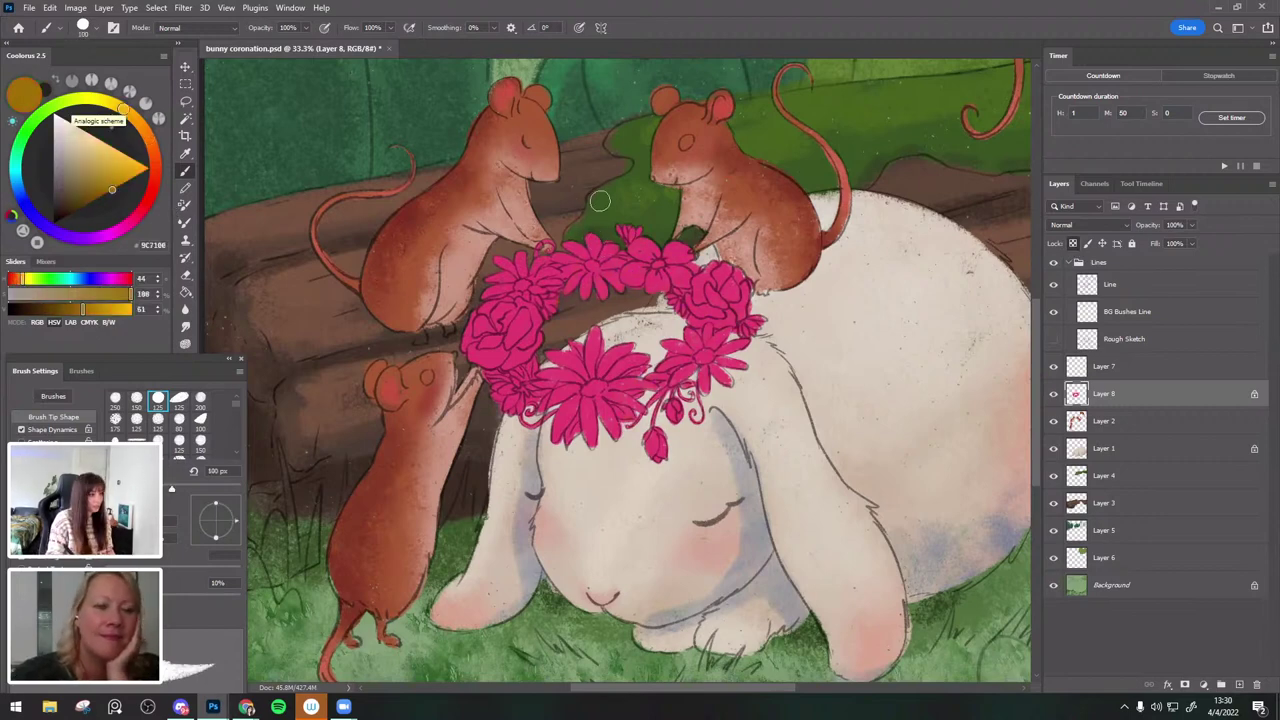
key(bracketright)
key(bracketright)
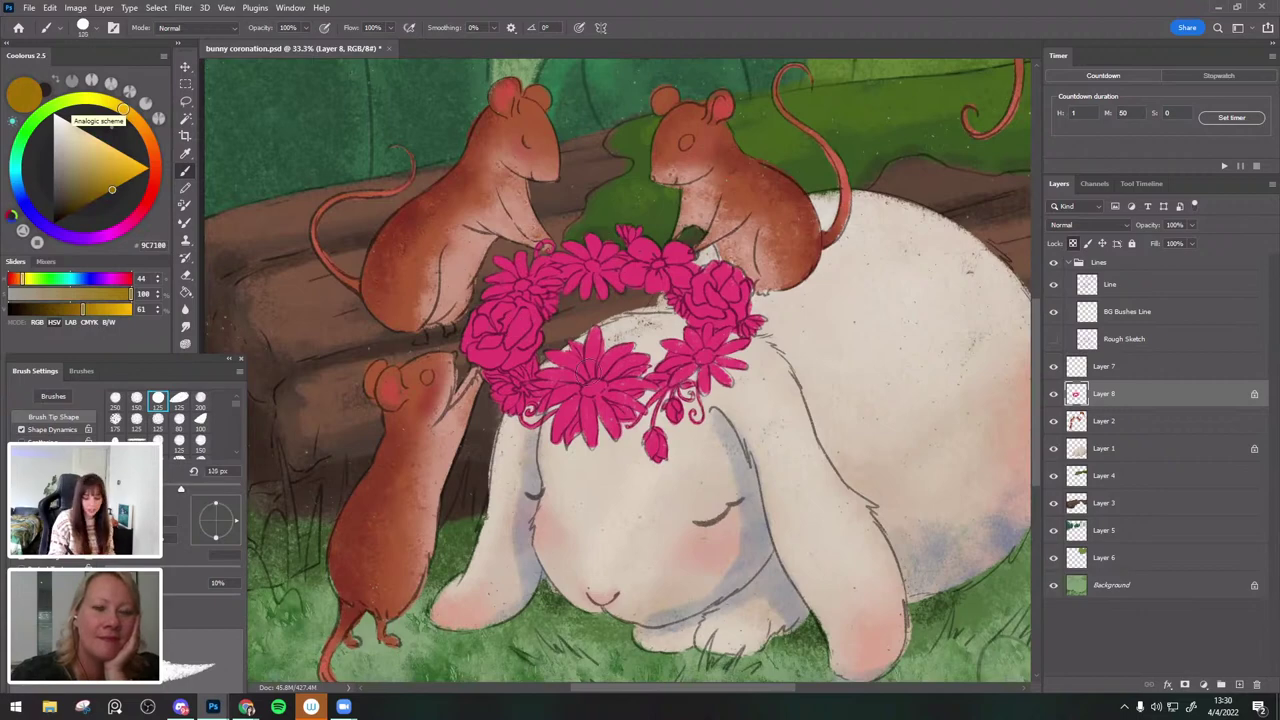
click(121, 175)
key(bracketright)
mouse_move(596, 332)
mouse_down()
mouse_move(594, 374)
mouse_move(581, 328)
mouse_move(601, 368)
mouse_move(603, 331)
mouse_move(639, 348)
mouse_move(608, 373)
mouse_move(633, 370)
mouse_move(618, 353)
mouse_move(631, 424)
mouse_move(605, 388)
mouse_move(575, 436)
mouse_move(568, 358)
mouse_up()
key(ctrl+z)
Recolour the large daisy's petals in golden yellow #E7B120.
key(ctrl+minus)
click(128, 166)
key(bracketright)
key(bracketright)
key(bracketleft)
key(bracketright)
key(bracketleft)
key(bracketleft)
key(bracketleft)
key(bracketleft)
key(bracketleft)
key(bracketleft)
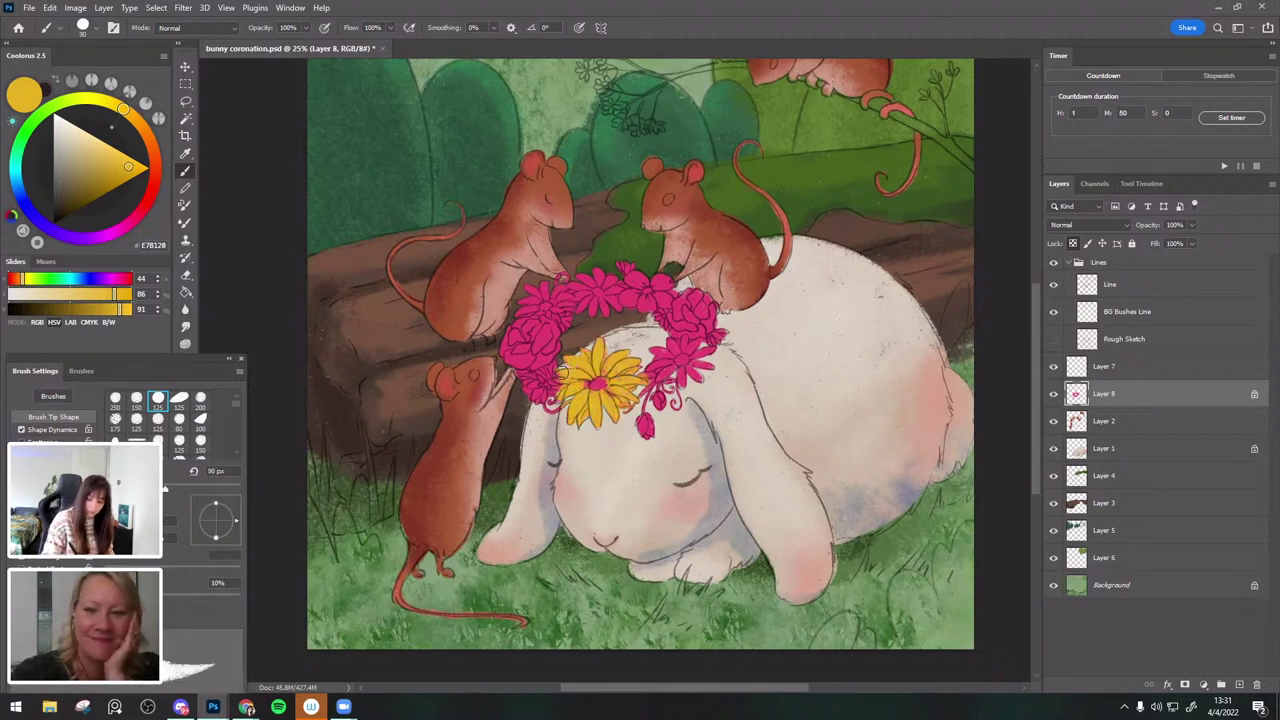
Paint the large daisy's centre in pale yellow #EFD795 with a smaller brush and resample the golden yellow of its petals.
scroll(618, 386, up, 1)
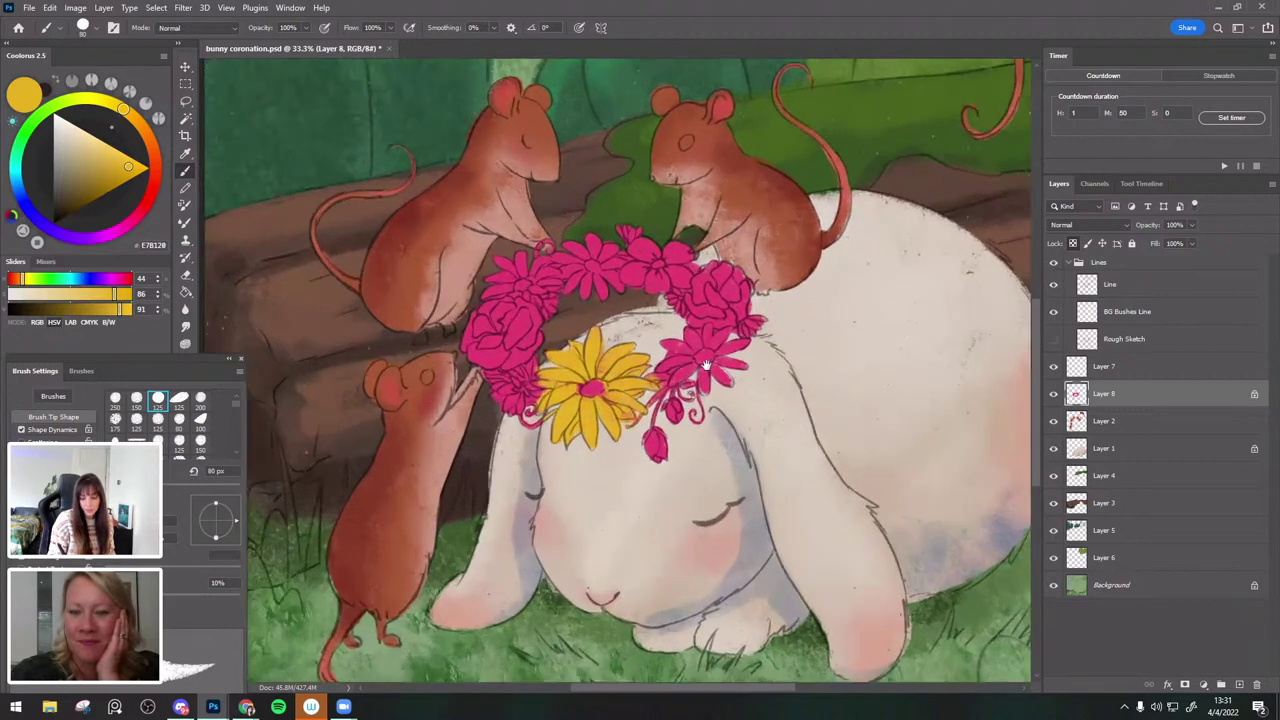
drag(120, 160, 86, 147)
key(alt+d)
click(600, 373)
key(bracketleft)
mouse_move(606, 376)
mouse_down()
mouse_move(596, 384)
mouse_move(610, 384)
mouse_up()
click(87, 139)
key(bracketleft)
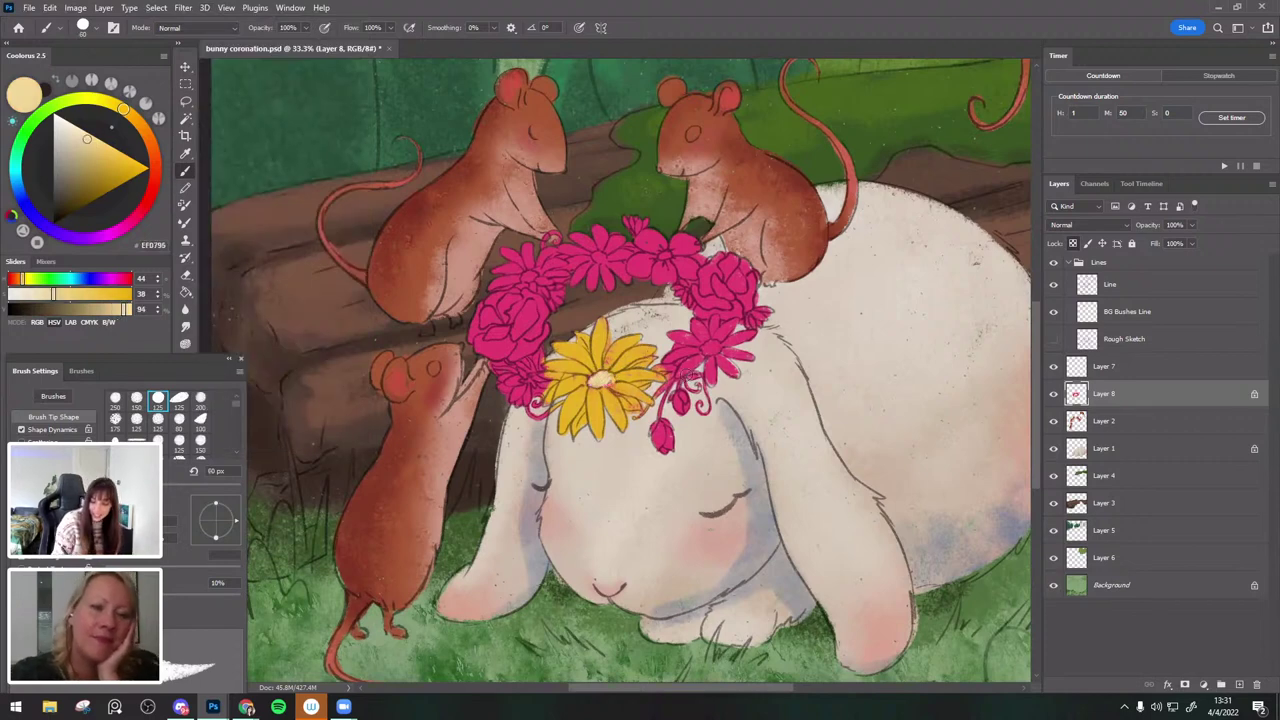
drag(696, 314, 651, 283)
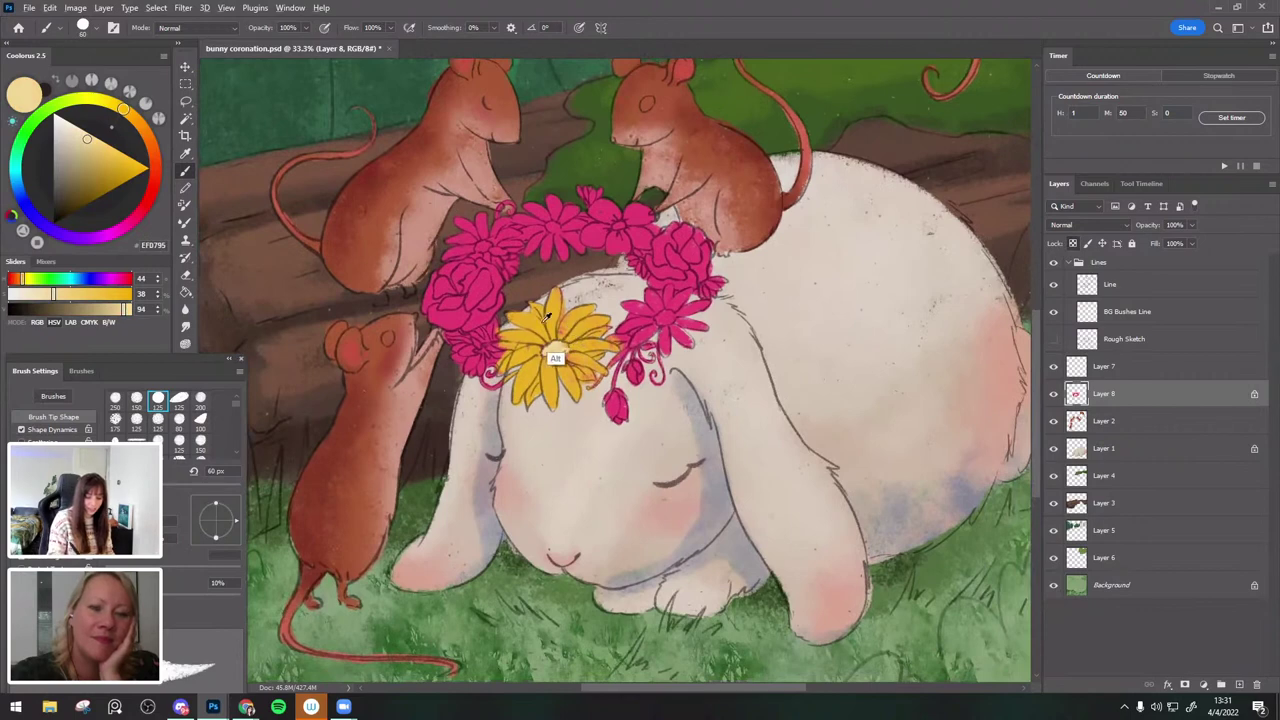
alt+click(552, 316)
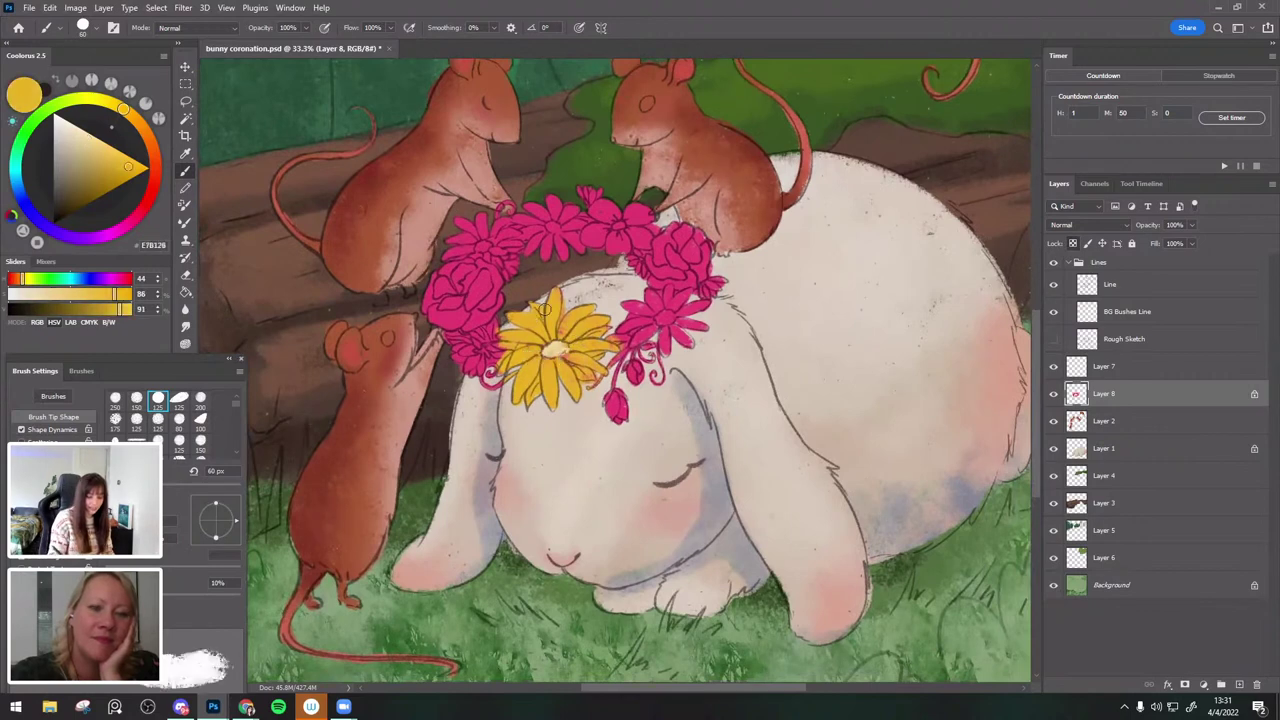
Sample the smaller daisy's pink, lighten it to #D68CA4 and recolour that daisy's petals with a brush up to 125 px.
alt+click(661, 299)
click(81, 147)
key(bracketright)
key(ctrl+z)
key(bracketright)
key(bracketright)
key(bracketright)
drag(625, 307, 660, 311)
mouse_move(622, 331)
mouse_down()
mouse_move(676, 318)
mouse_move(671, 328)
mouse_up()
key(bracketright)
key(bracketleft)
key(bracketleft)
drag(704, 328, 671, 309)
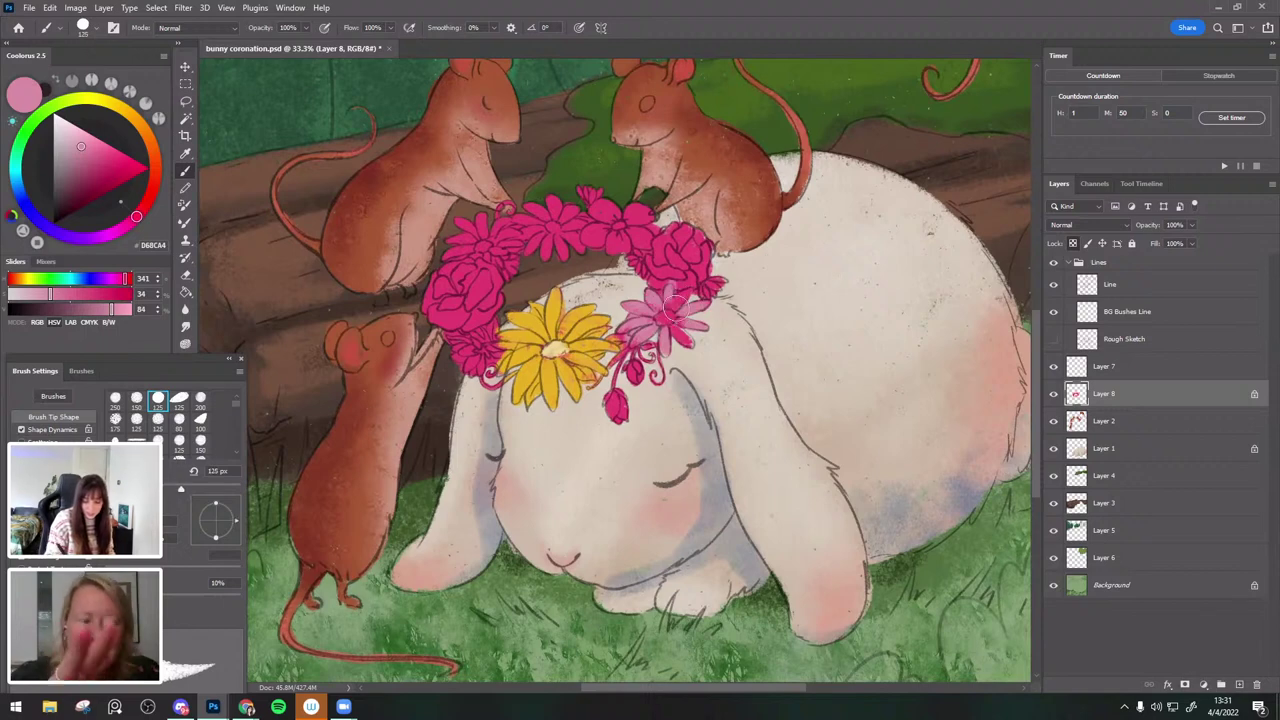
key(bracketright)
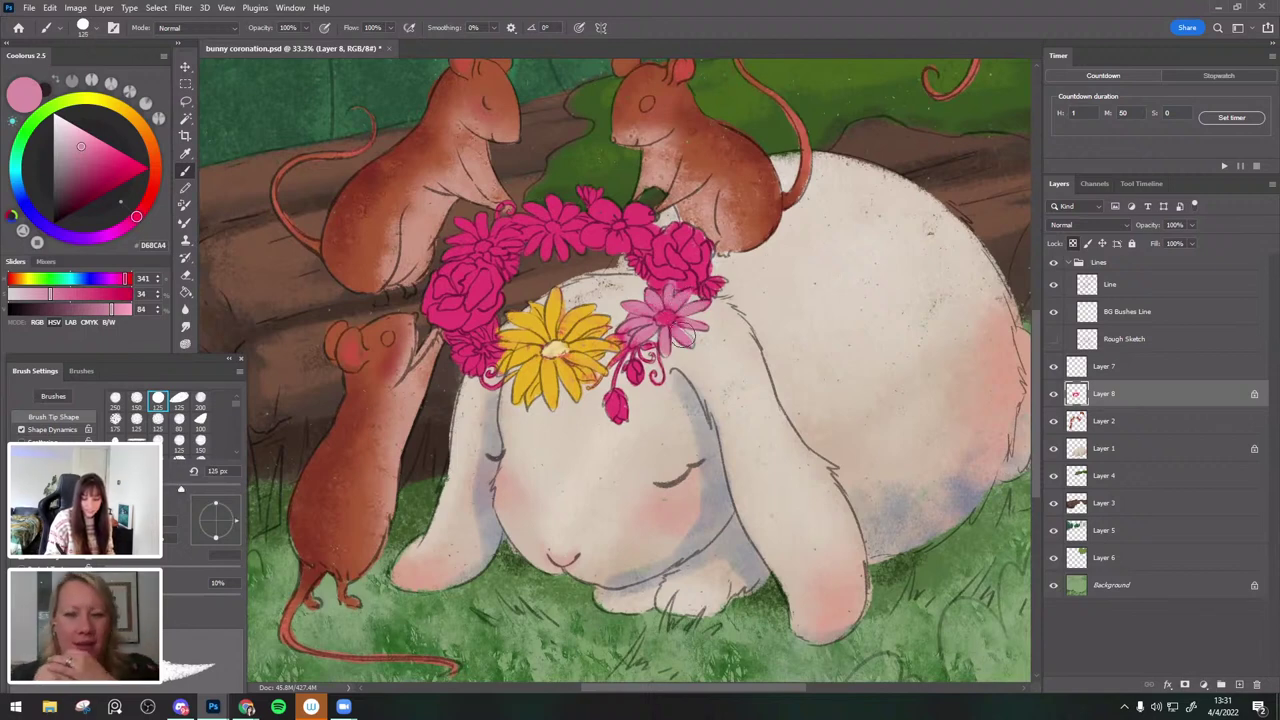
Sample the large daisy's yellow, soften it to #E8C974 and paint the smaller daisy's centre with a 70 px brush.
click(134, 173)
key(bracketleft)
key(bracketleft)
key(bracketleft)
key(bracketleft)
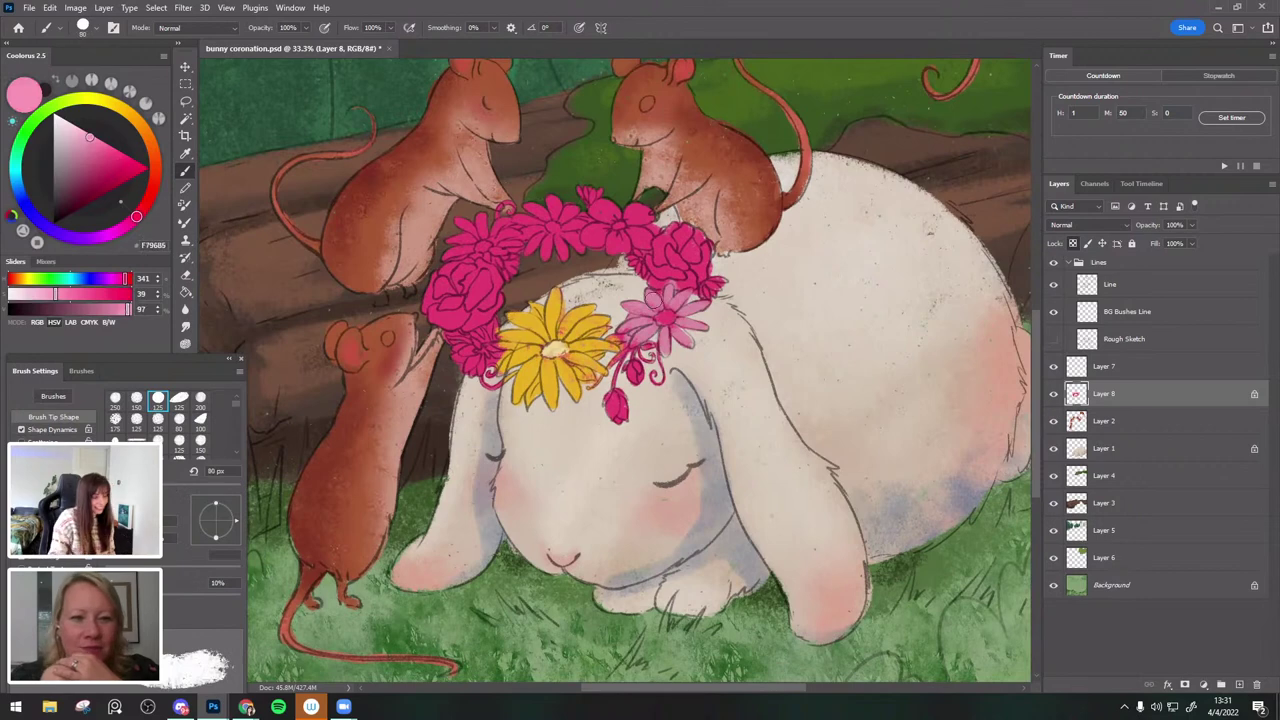
alt+click(572, 361)
click(97, 148)
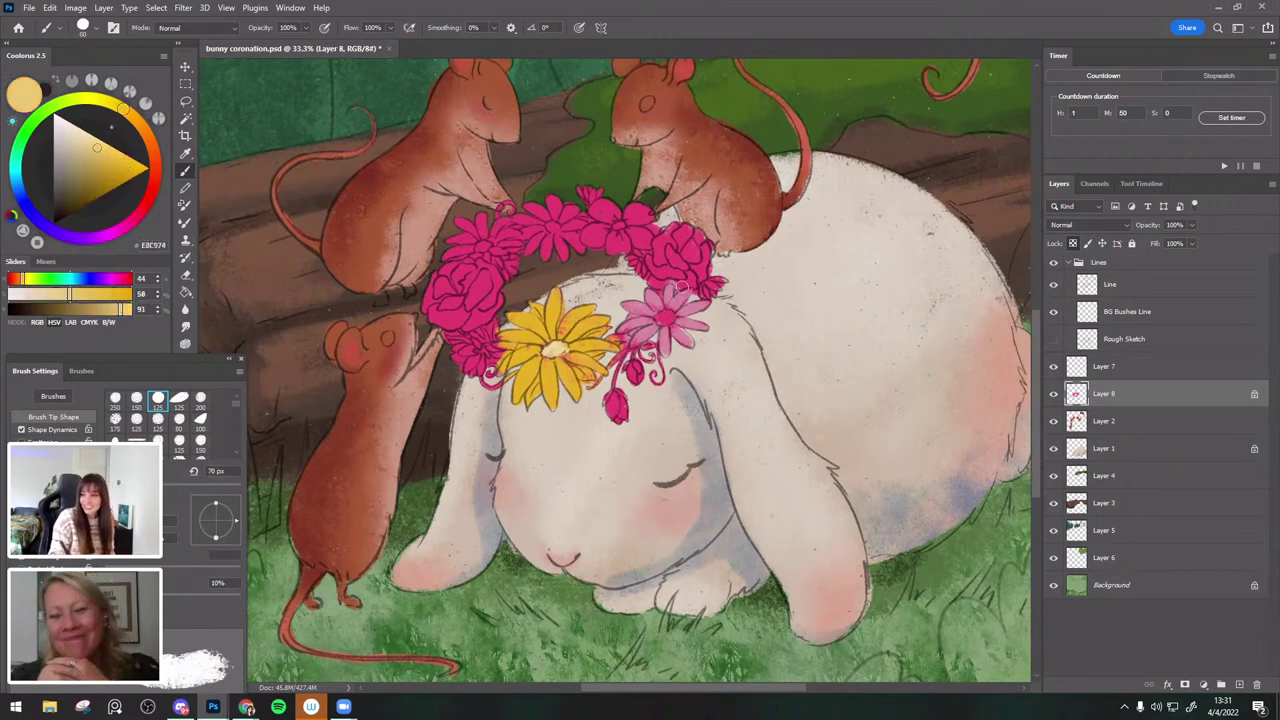
key(bracketright)
click(665, 318)
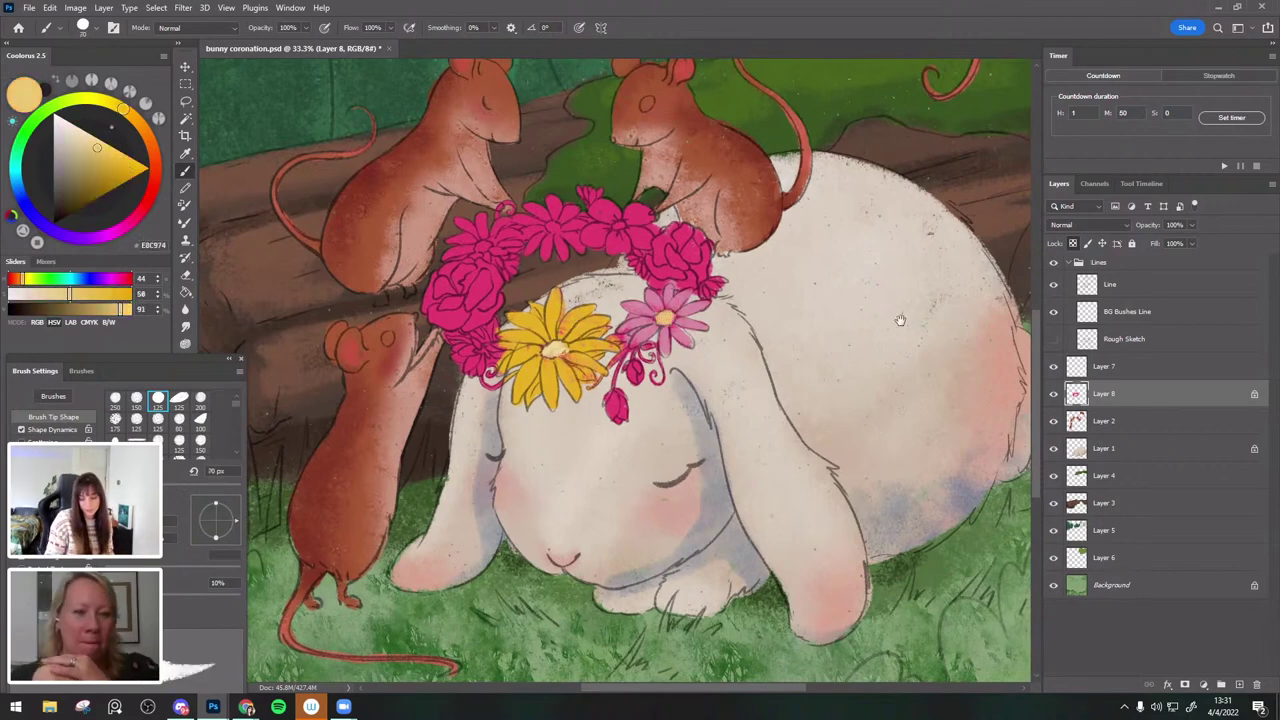
Sample the smaller daisy's pink, lighten it and recolour the large rose on the wreath's left side with a brush up to 200 px.
drag(895, 319, 915, 296)
alt+click(696, 324)
key(bracketright)
key(bracketright)
key(bracketright)
drag(464, 274, 480, 289)
key(ctrl+z)
key(bracketright)
key(bracketright)
click(92, 148)
key(bracketright)
key(bracketright)
mouse_move(466, 244)
mouse_down()
mouse_move(453, 298)
mouse_move(469, 245)
mouse_move(485, 290)
mouse_move(503, 280)
mouse_move(504, 258)
mouse_move(479, 282)
mouse_move(501, 242)
mouse_move(528, 264)
mouse_up()
drag(743, 284, 743, 292)
Change the painting colour to a light purple and begin recolouring the five-petal flower at the wreath's top with a brush up to 250 px.
alt+click(709, 293)
click(82, 161)
drag(137, 216, 86, 238)
click(86, 154)
key(ctrl+minus)
key(ctrl+minus)
key(ctrl+minus)
drag(831, 437, 822, 483)
key(ctrl+plus)
click(605, 309)
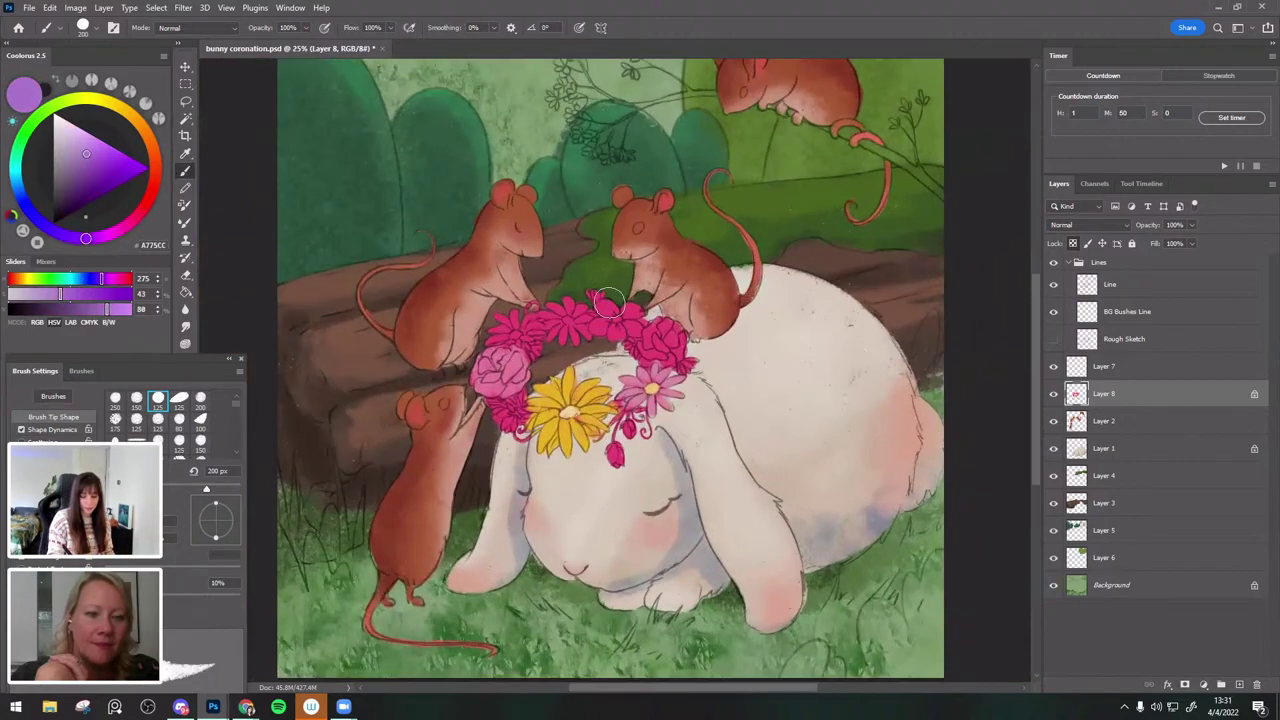
click(86, 146)
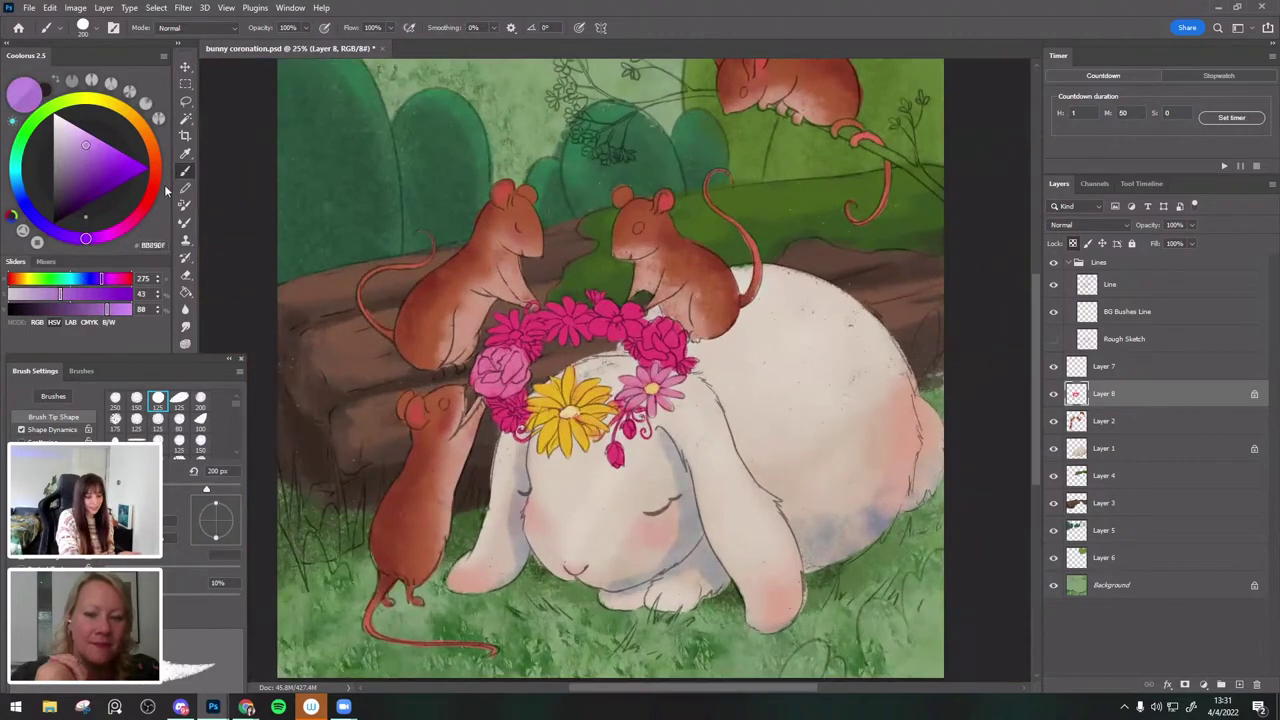
key(bracketright)
click(607, 310)
alt+click(607, 310)
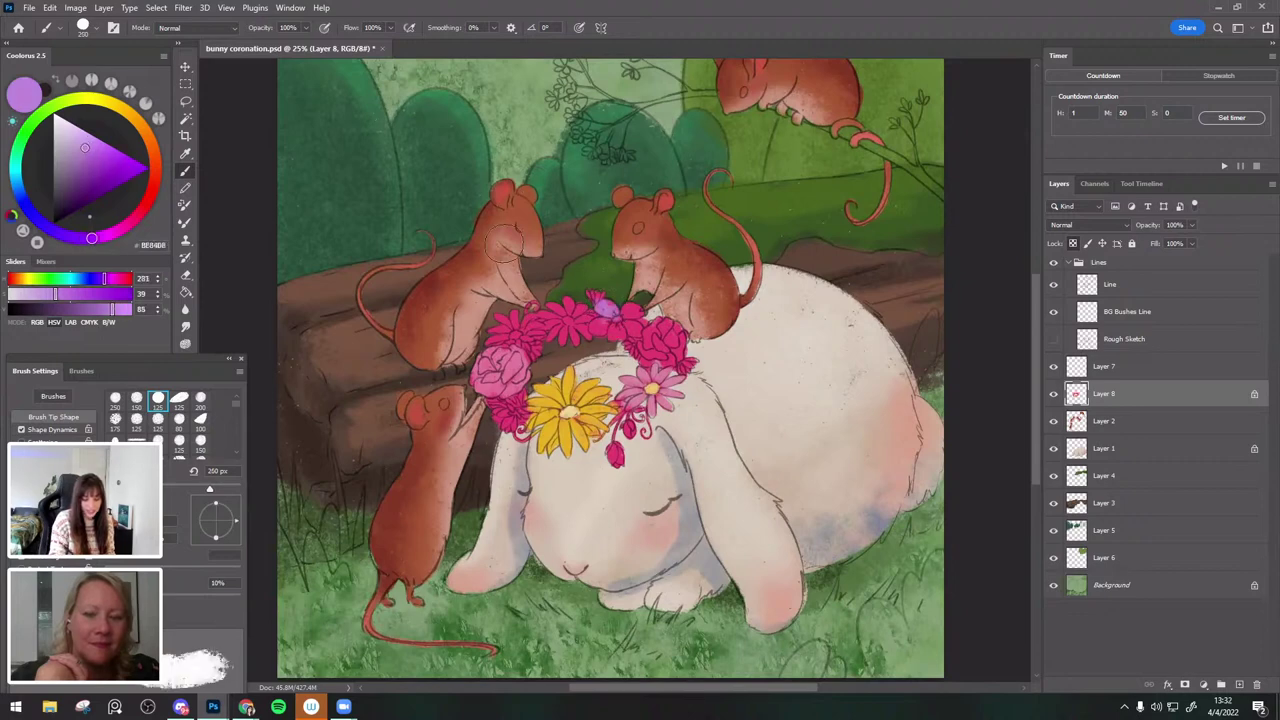
Mute the purple to about #BB8FCE and cover the rest of the five-petal flower, reducing the brush to 125 px.
click(76, 148)
key([)
mouse_move(598, 329)
mouse_down()
mouse_move(625, 330)
mouse_move(633, 311)
mouse_move(612, 308)
mouse_up()
key(])
key(])
alt+click(632, 322)
key([)
key([)
key(bracketleft)
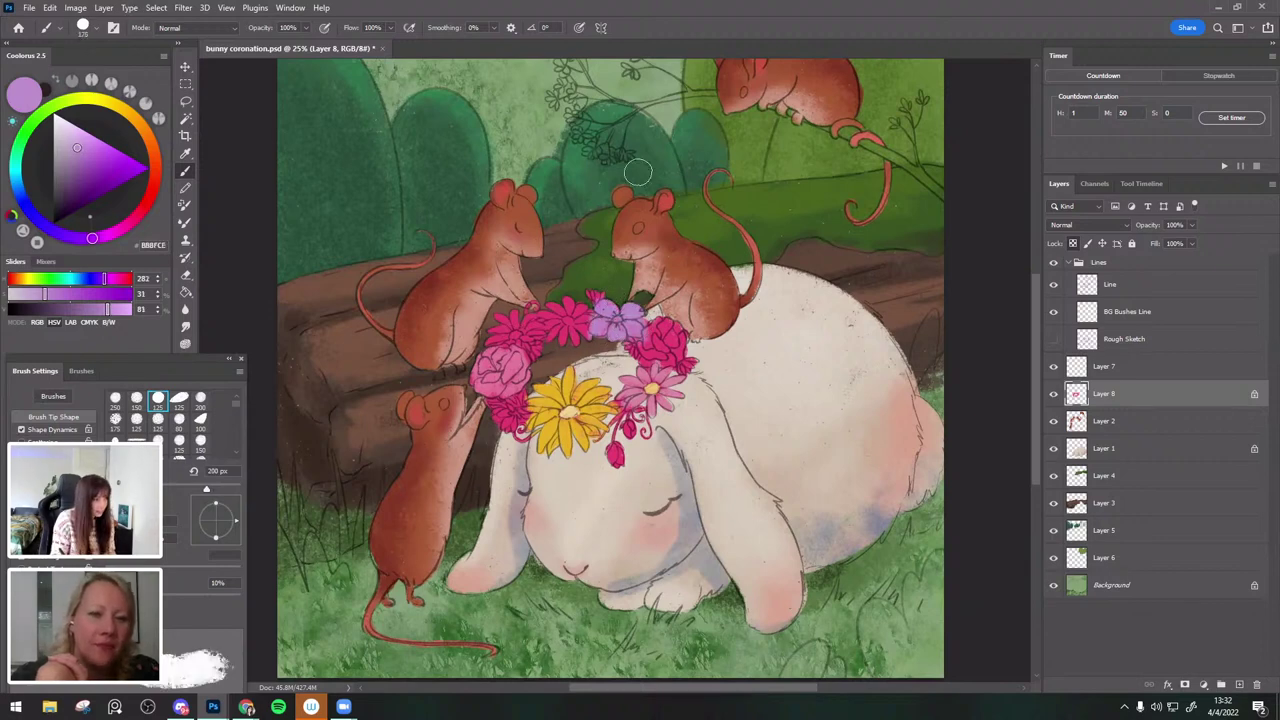
Recolour the small flower below the left rose in bluish lavender #A88EC2 and resample the rose's pink for touch-ups at 150 px.
click(73, 150)
click(76, 238)
key(])
mouse_move(508, 416)
mouse_down()
mouse_move(512, 405)
mouse_move(512, 436)
mouse_move(518, 412)
mouse_up()
key([)
key([)
key([)
key([)
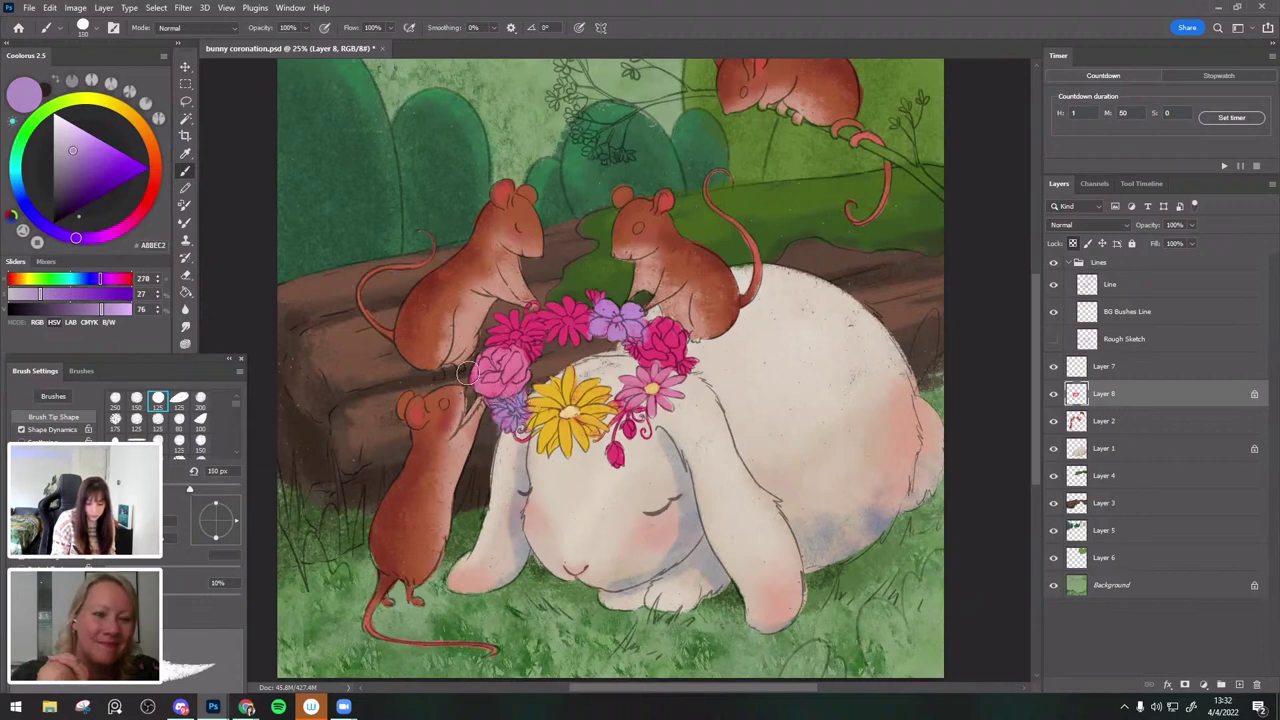
alt+click(486, 385)
key(bracketright)
key(bracketright)
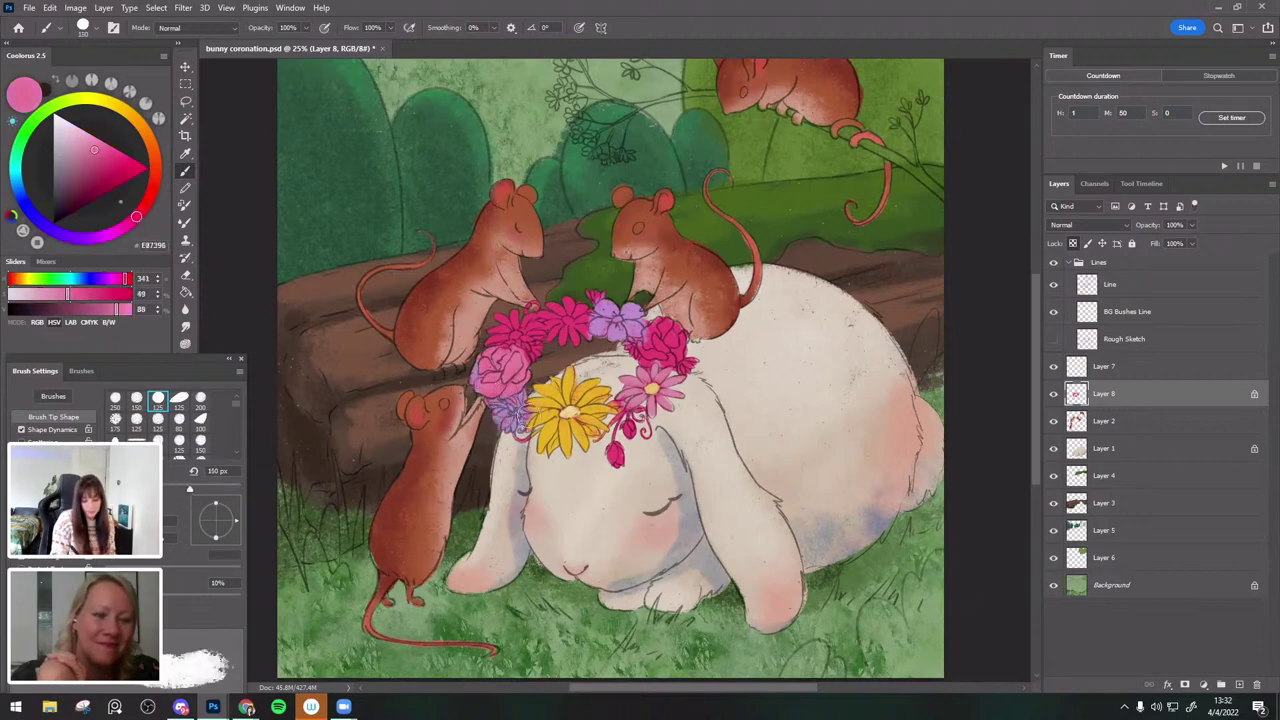
Shift the sampled pink to orange #F07B3E and recolour the small flower beside the magenta rose with a 125 px brush.
alt+click(638, 325)
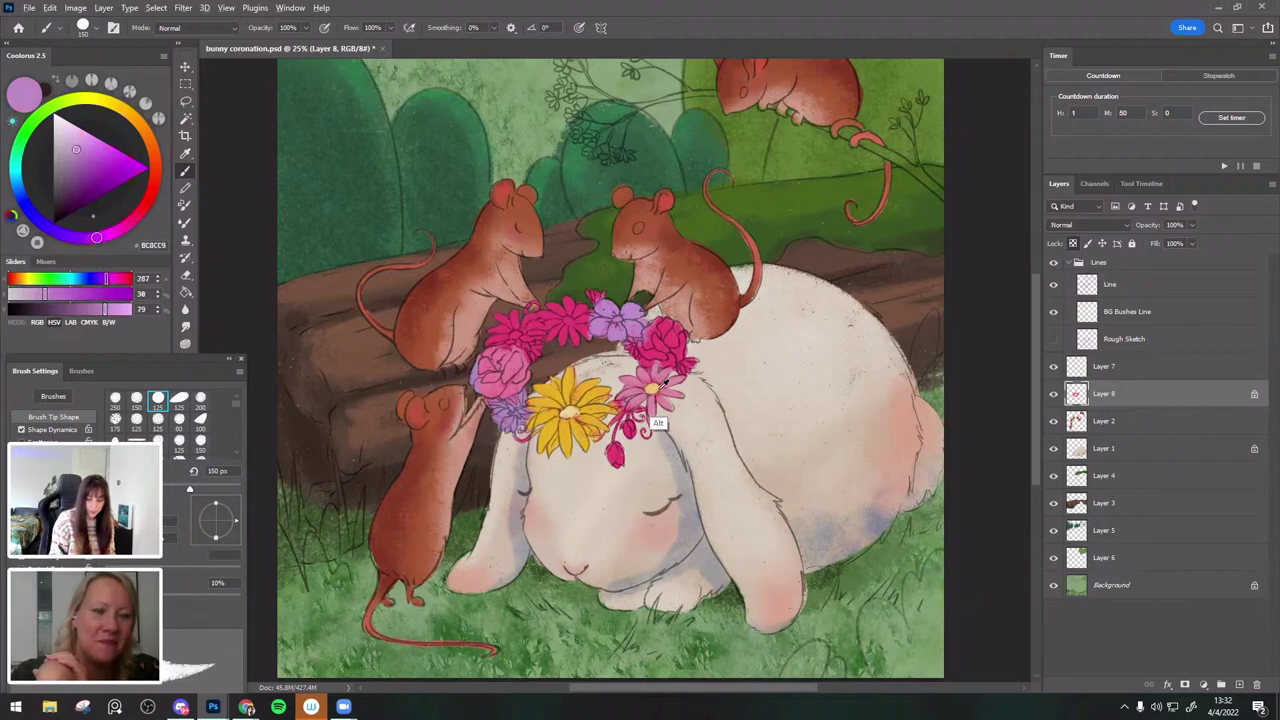
alt+click(653, 420)
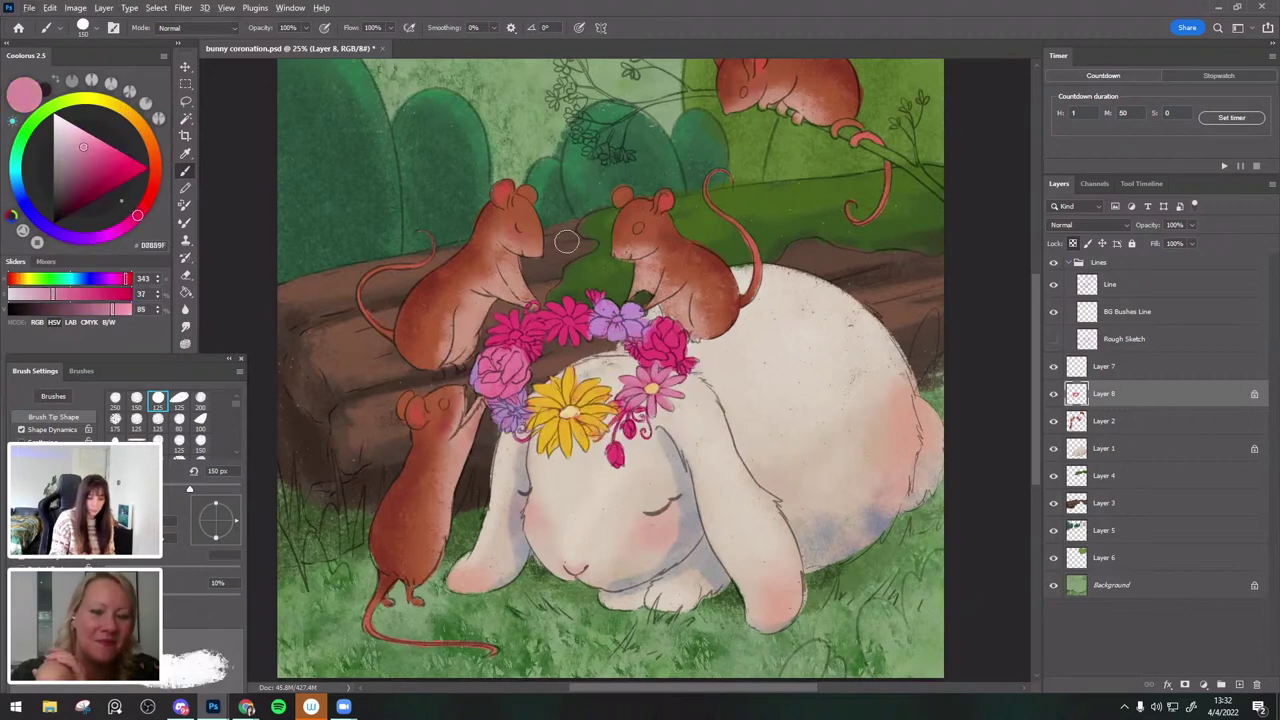
click(155, 166)
key(bracketleft)
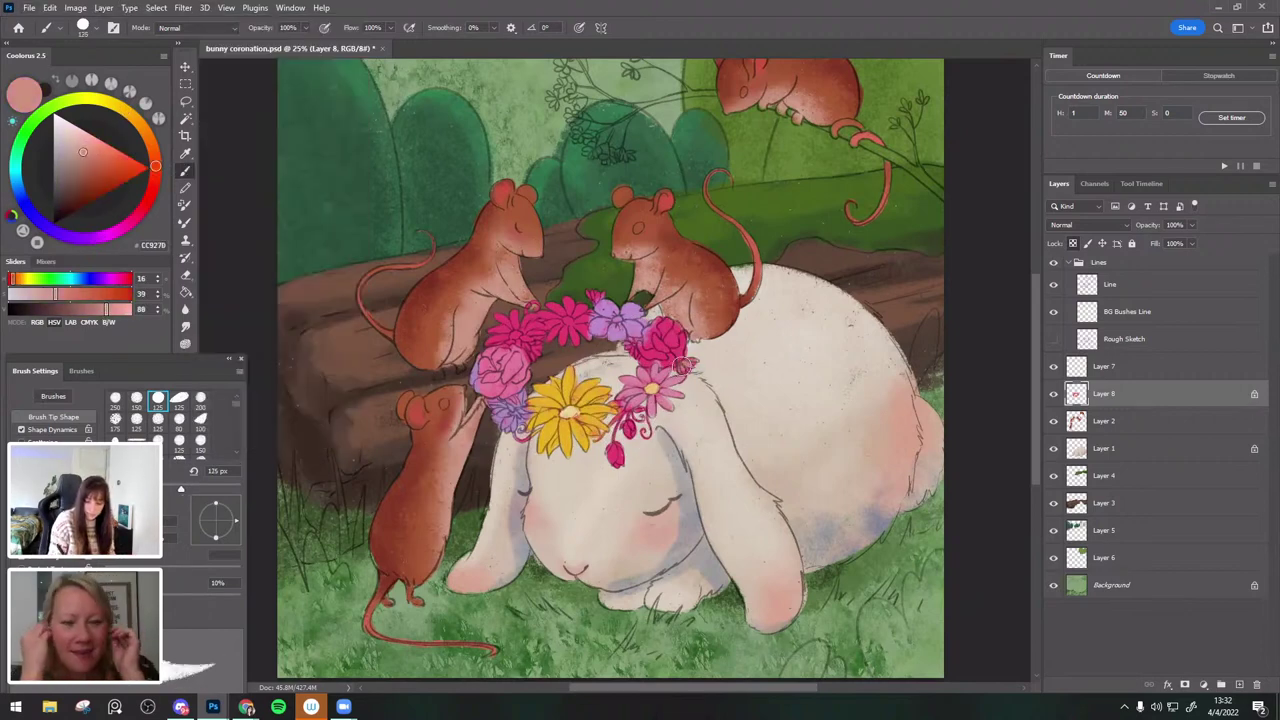
click(154, 155)
click(120, 158)
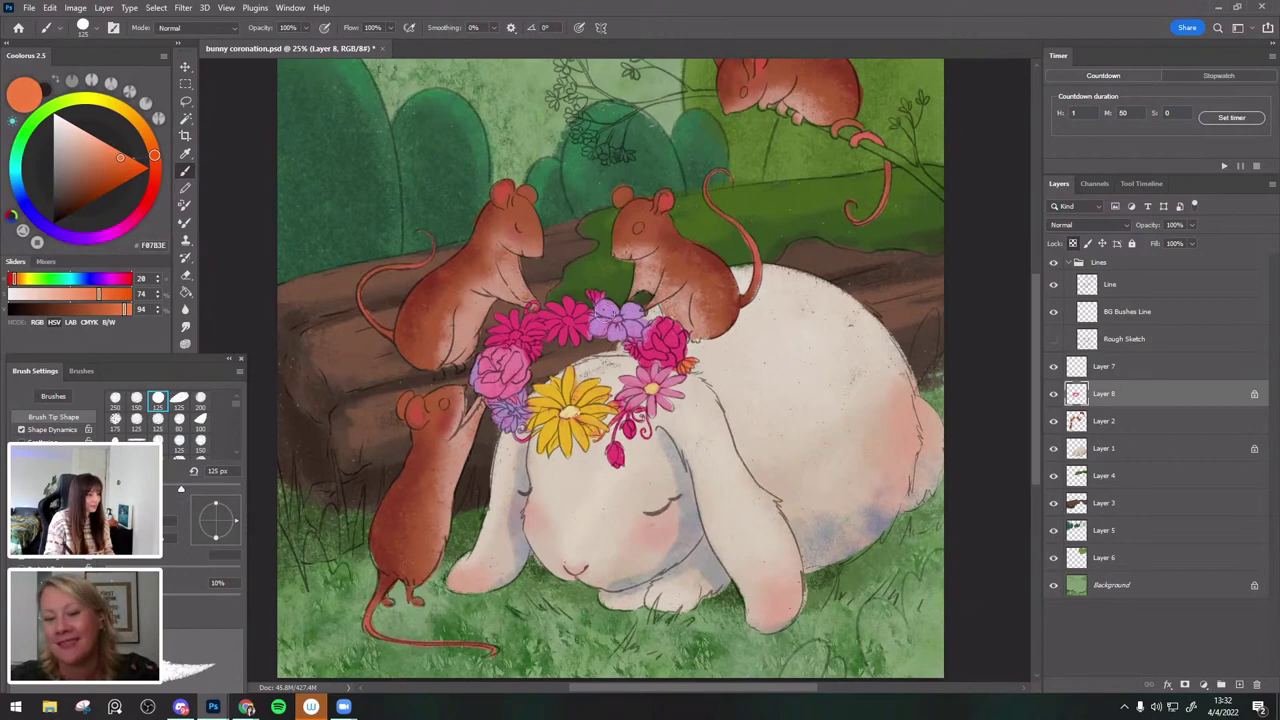
Sample the large daisy's yellow, shift it to orange #E2862F and recolour the flower above the left rose.
alt+click(567, 418)
key(bracketright)
key(bracketright)
click(141, 125)
key(bracketright)
drag(498, 322, 514, 333)
click(120, 169)
key(bracketleft)
key(bracketleft)
key(bracketleft)
alt+click(514, 322)
key(bracketright)
drag(532, 327, 527, 340)
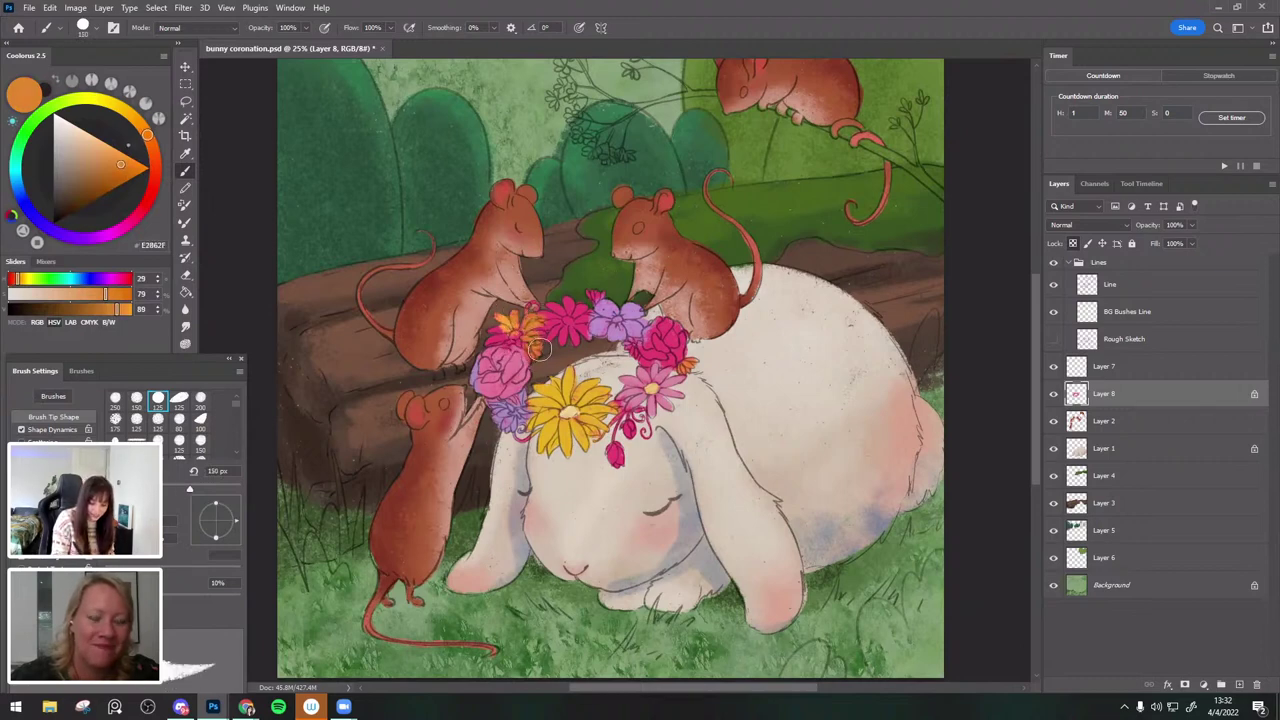
Sample oranges from the wreath's flowers and cover the orange flower's remaining pink areas with a 150 px brush.
alt+click(688, 371)
key(bracketleft)
key(bracketleft)
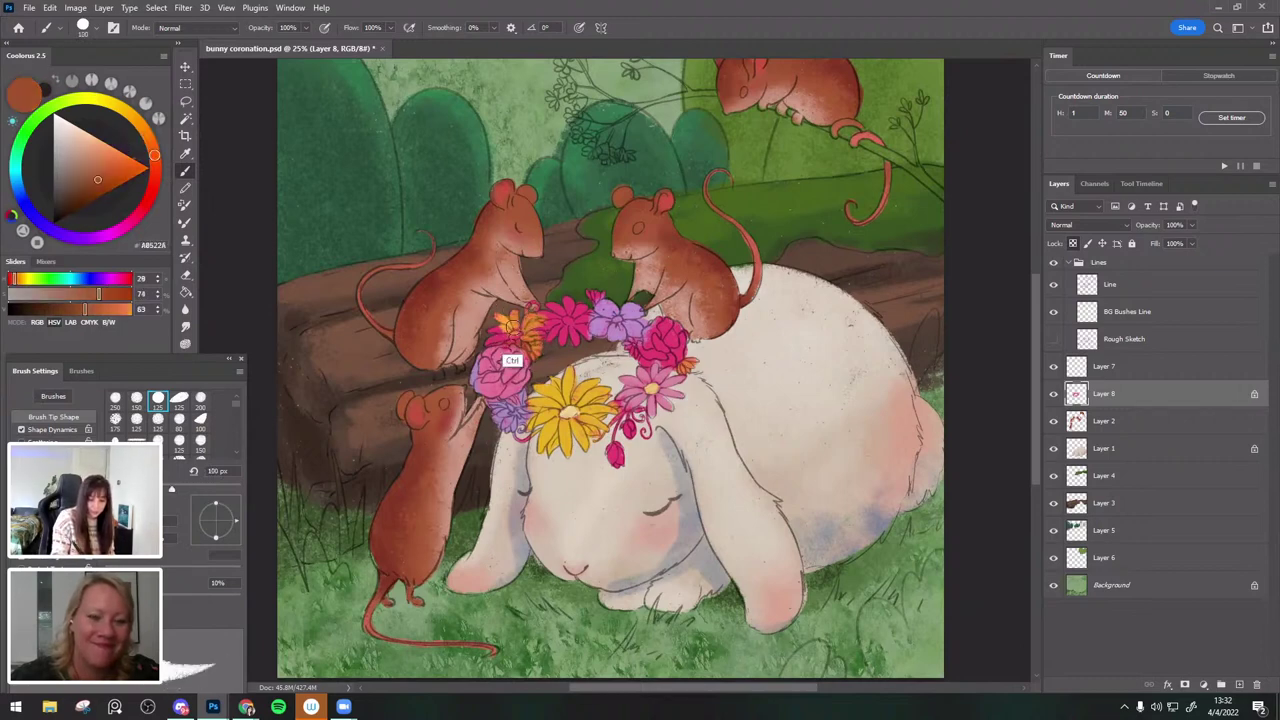
alt+click(513, 334)
key(bracketright)
key(bracketright)
mouse_move(506, 334)
mouse_down()
mouse_move(496, 312)
mouse_move(528, 356)
mouse_move(518, 333)
mouse_up()
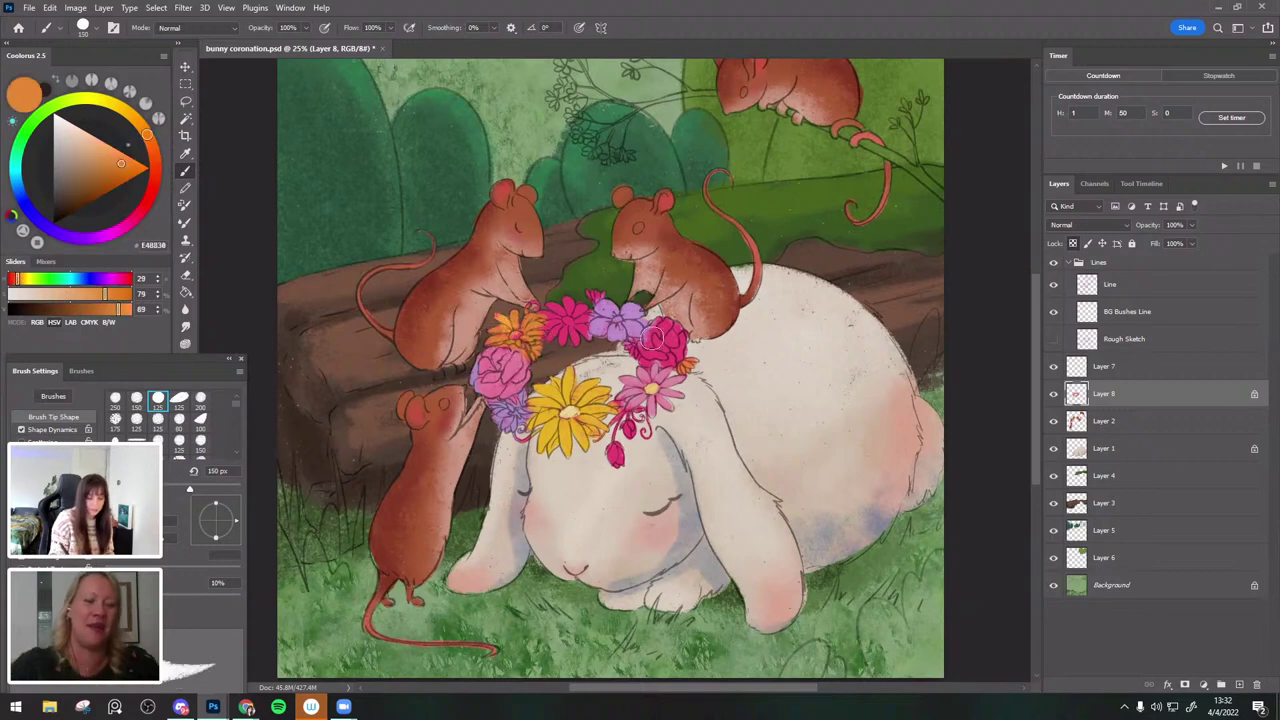
Sample the large daisy's pale yellow and the flowers' darker tones to touch up the orange flower with a 90 px brush.
alt+click(573, 439)
key(bracketleft)
key(bracketleft)
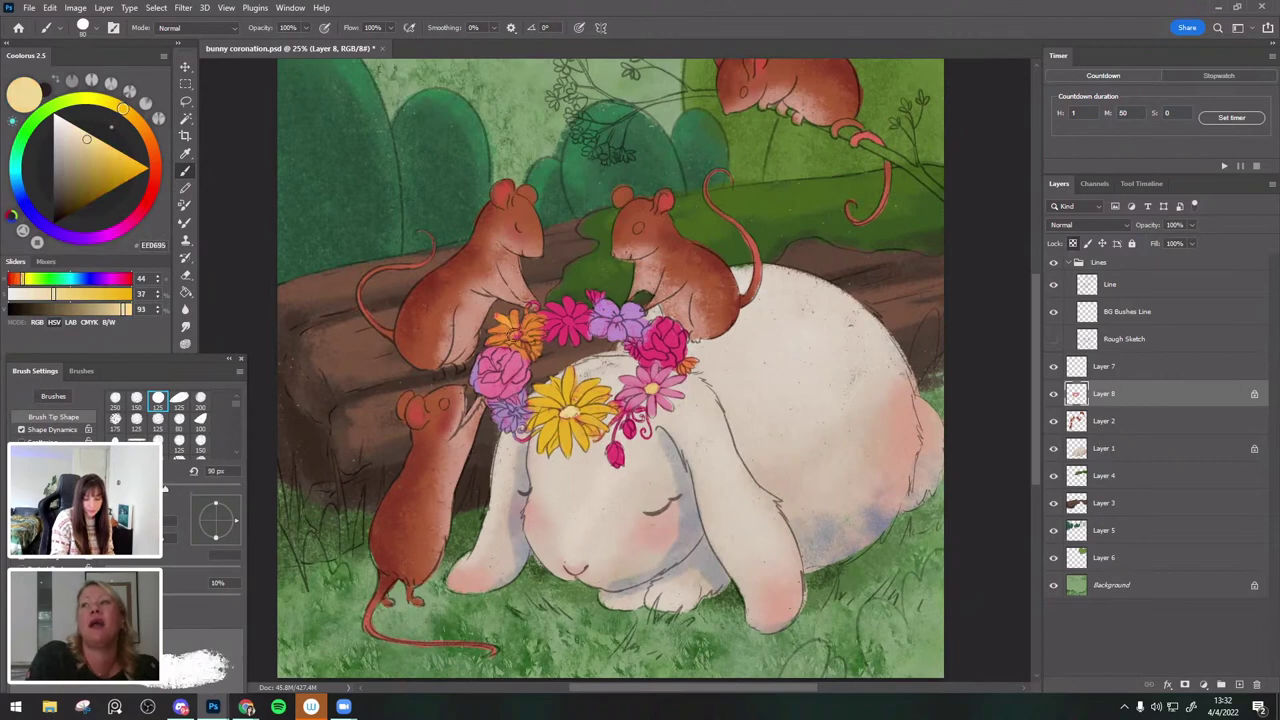
alt+click(505, 370)
key(bracketright)
alt+click(530, 316)
key(bracketright)
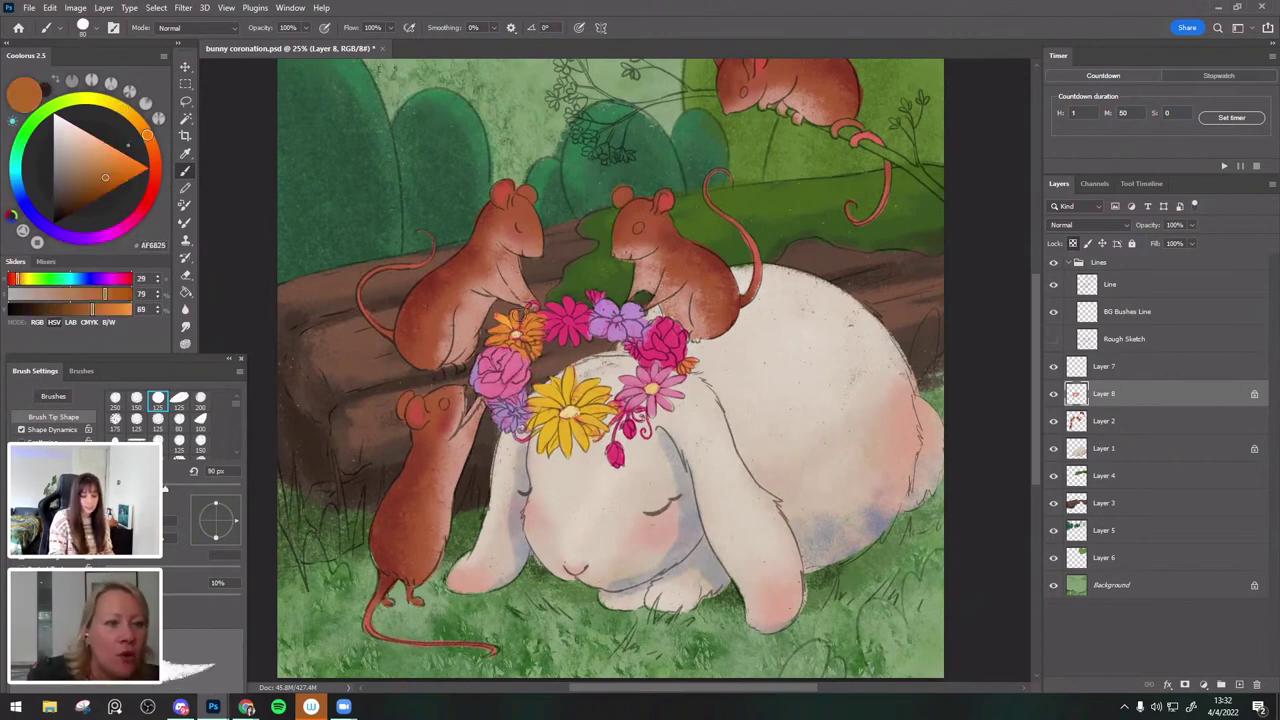
Sample a soft pink, lighten it to #E9B4C5 and recolour the upper daisy's petals with a 125 px brush, resampling #E090AA.
alt+click(583, 322)
alt+click(584, 406)
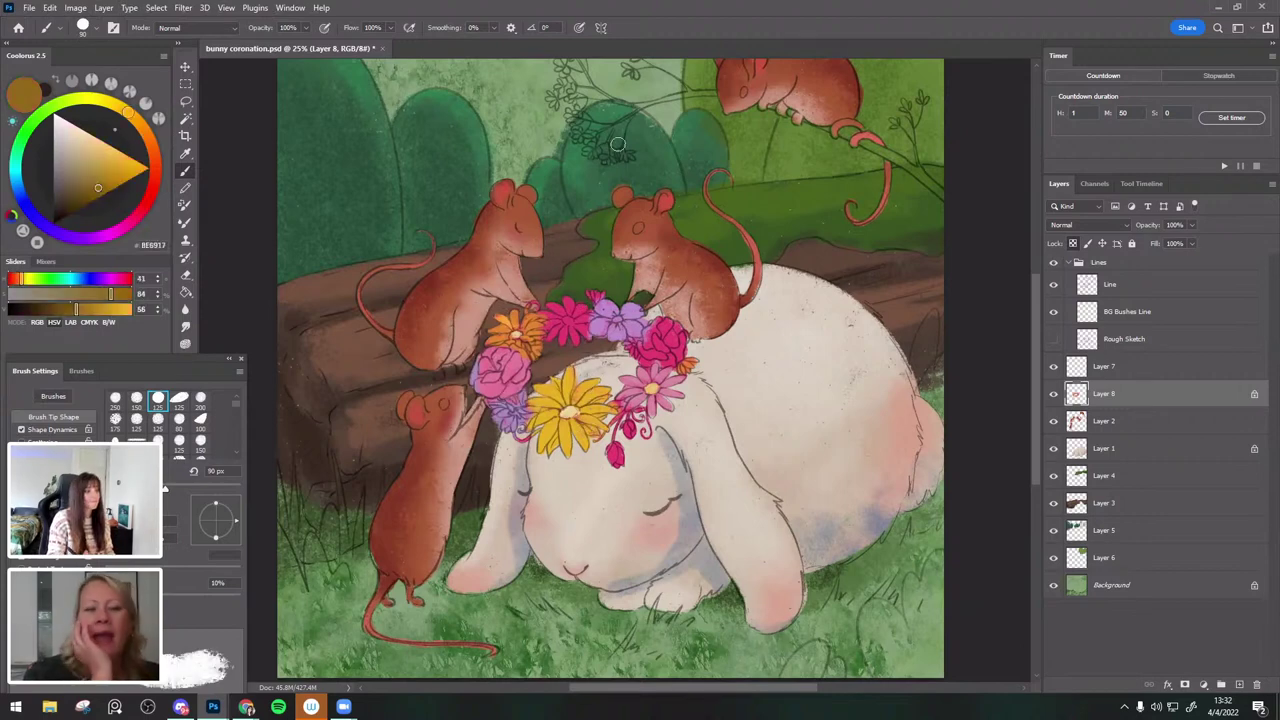
alt+click(570, 337)
alt+click(576, 334)
key(bracketright)
key(bracketright)
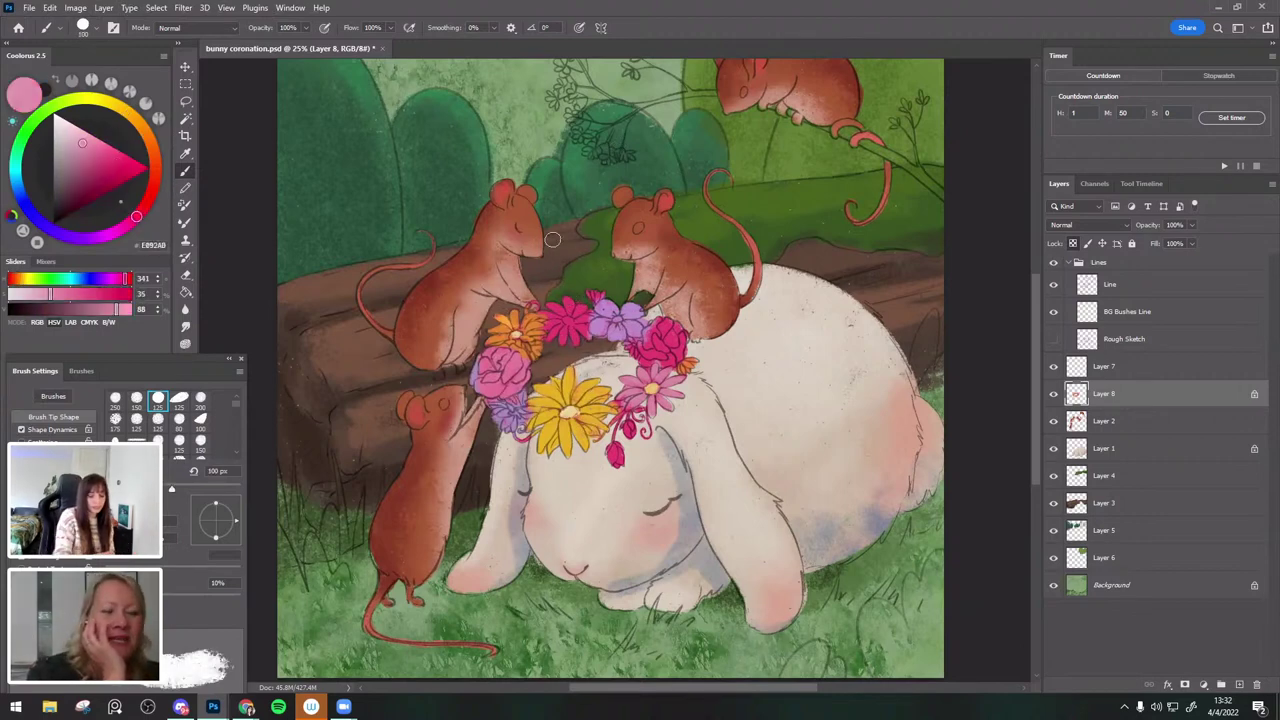
key(bracketright)
click(73, 133)
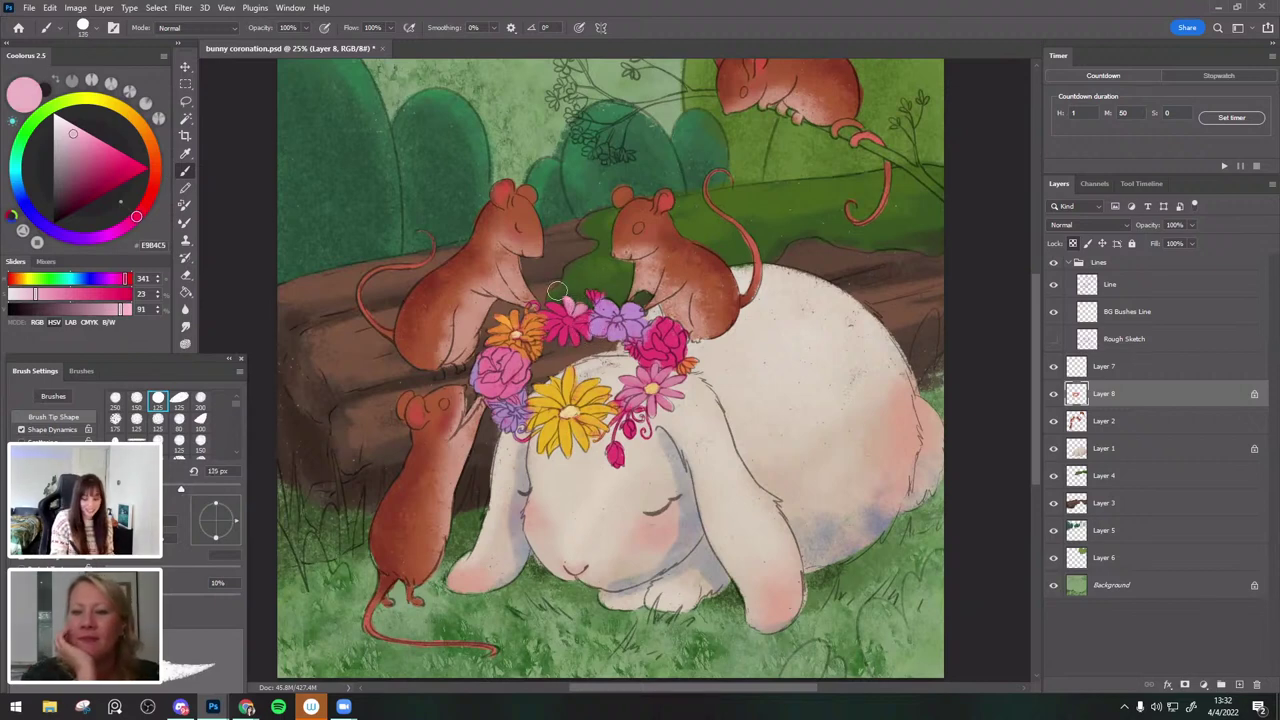
alt+click(569, 310)
key(bracketleft)
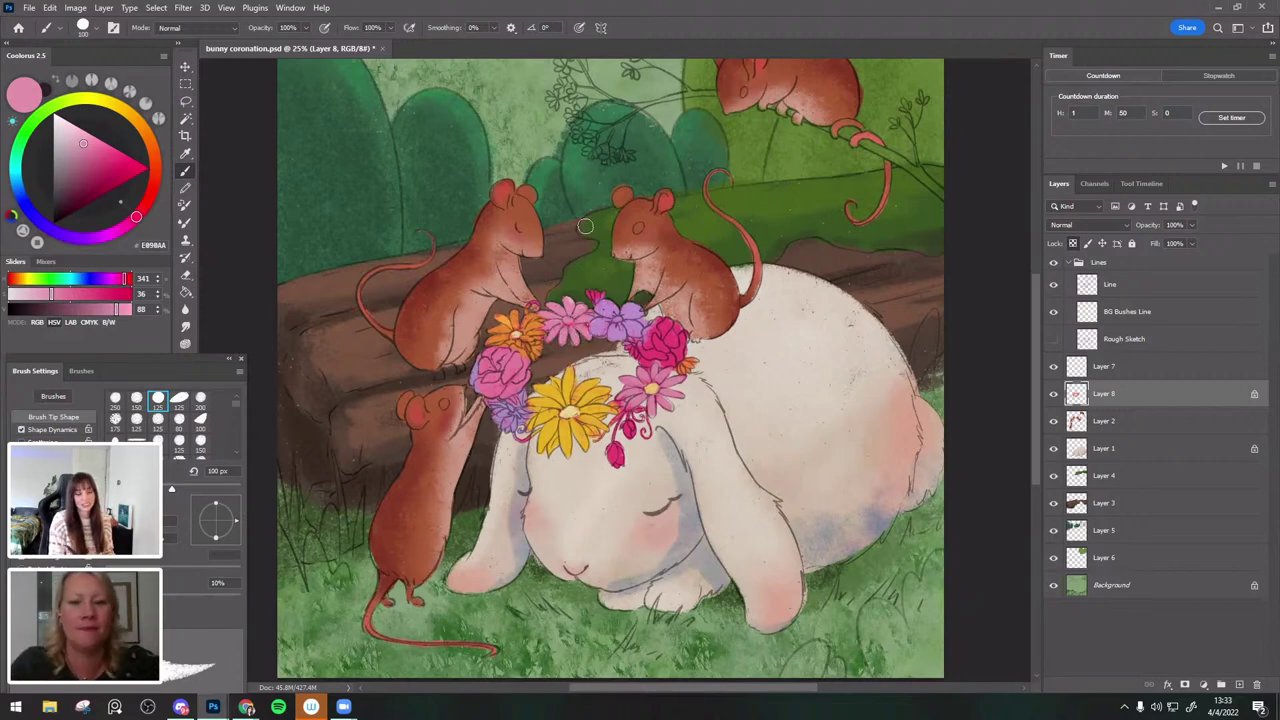
Switch to olive green #80974F and recolour the wreath's stems and tendrils with a 70 px brush.
click(62, 101)
drag(97, 146, 98, 154)
key(bracketleft)
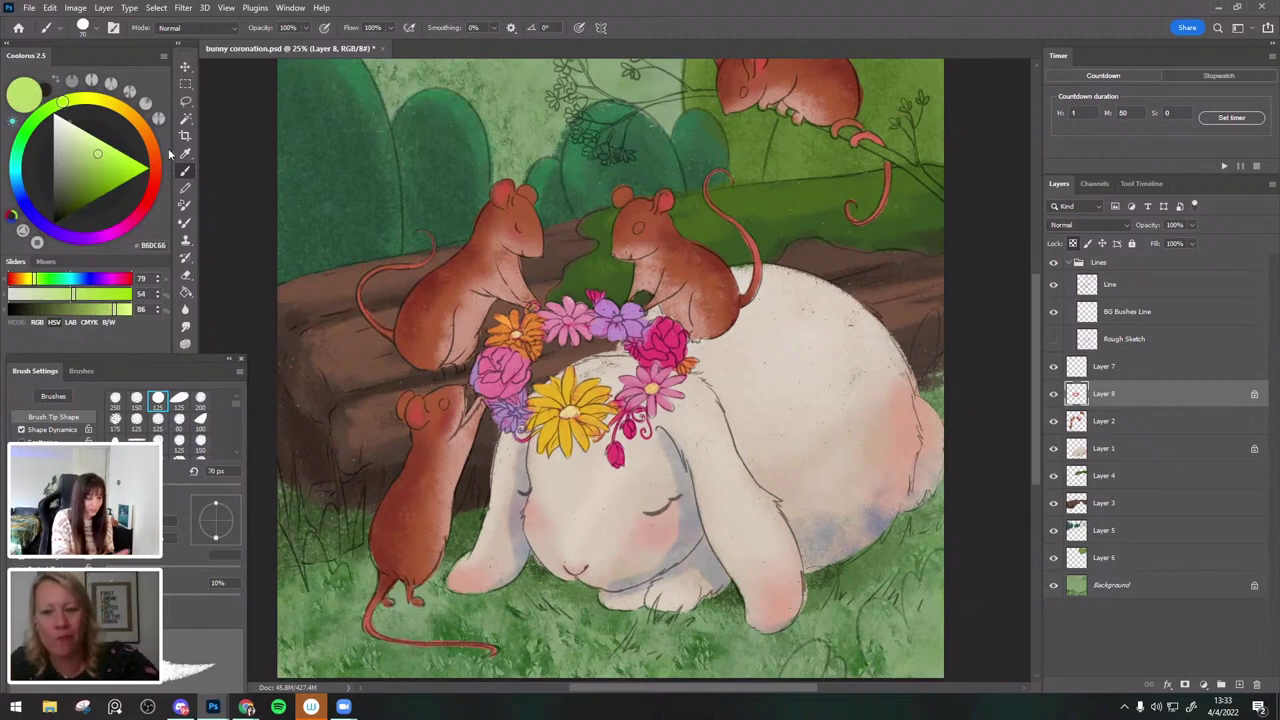
click(81, 174)
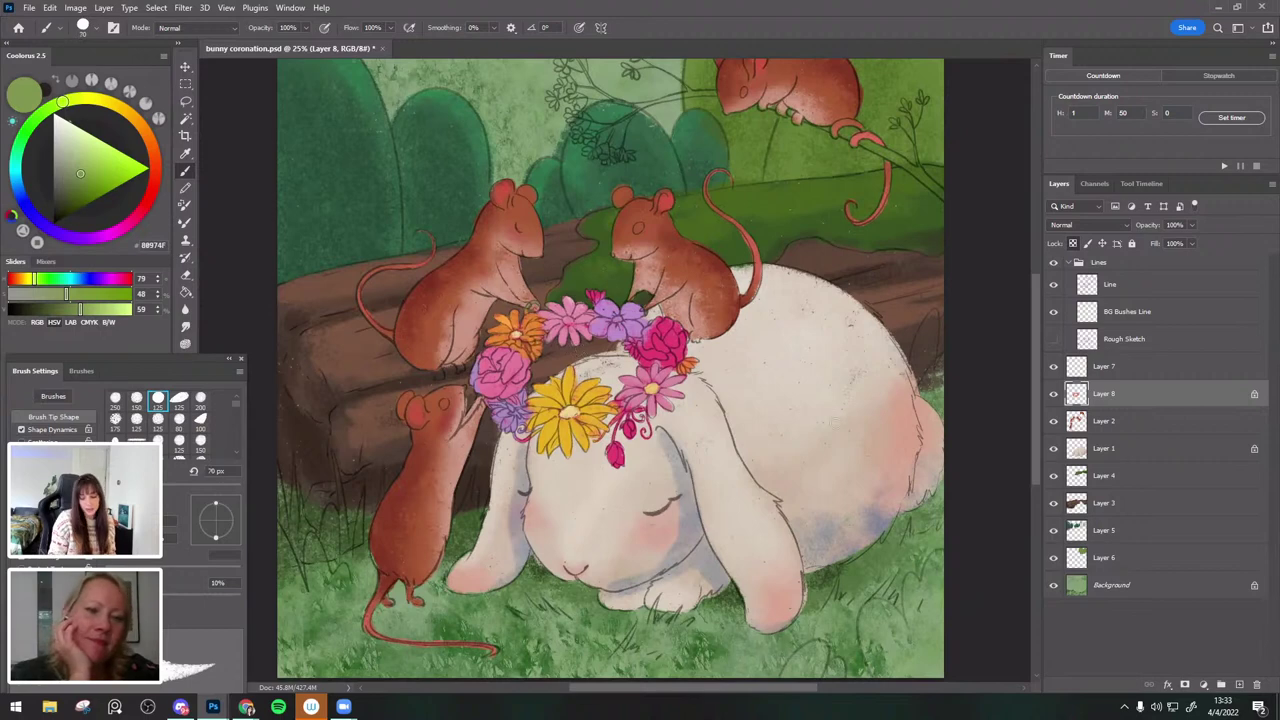
Paint the flower crown's stems and small leaves muted green on Layer 8 with a 70 to 80 px brush.
drag(832, 349, 842, 378)
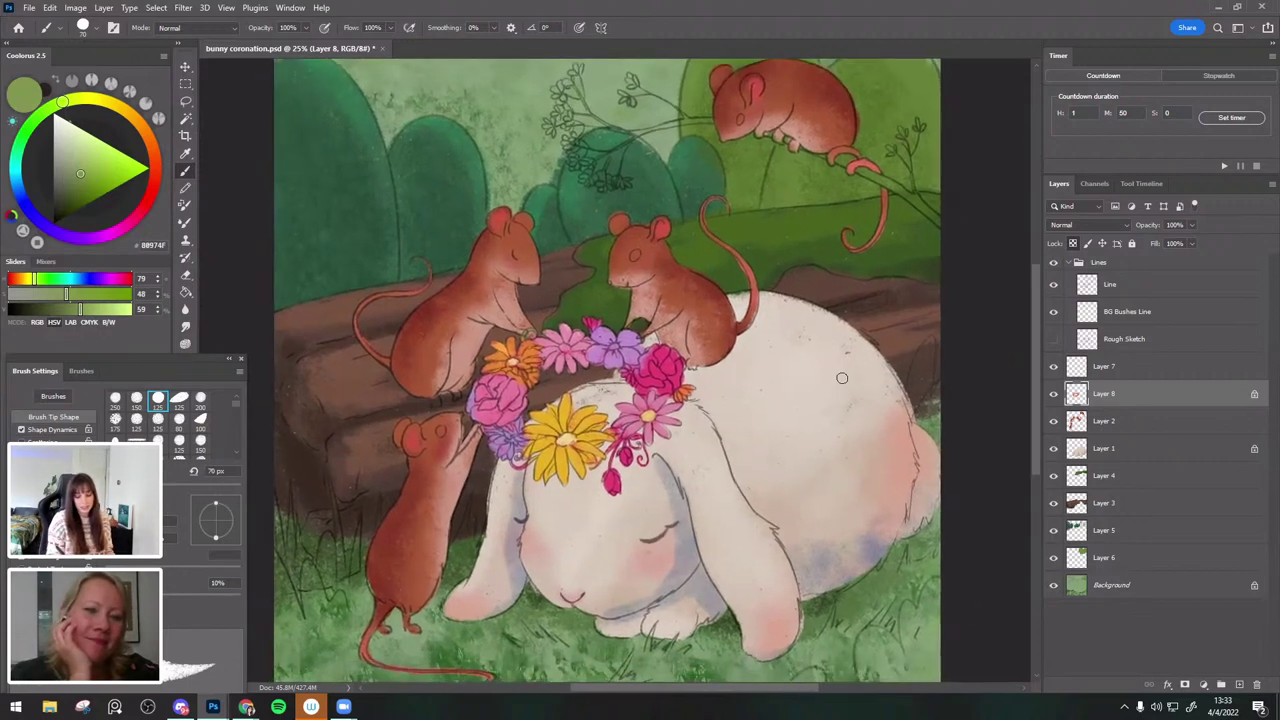
drag(738, 392, 726, 374)
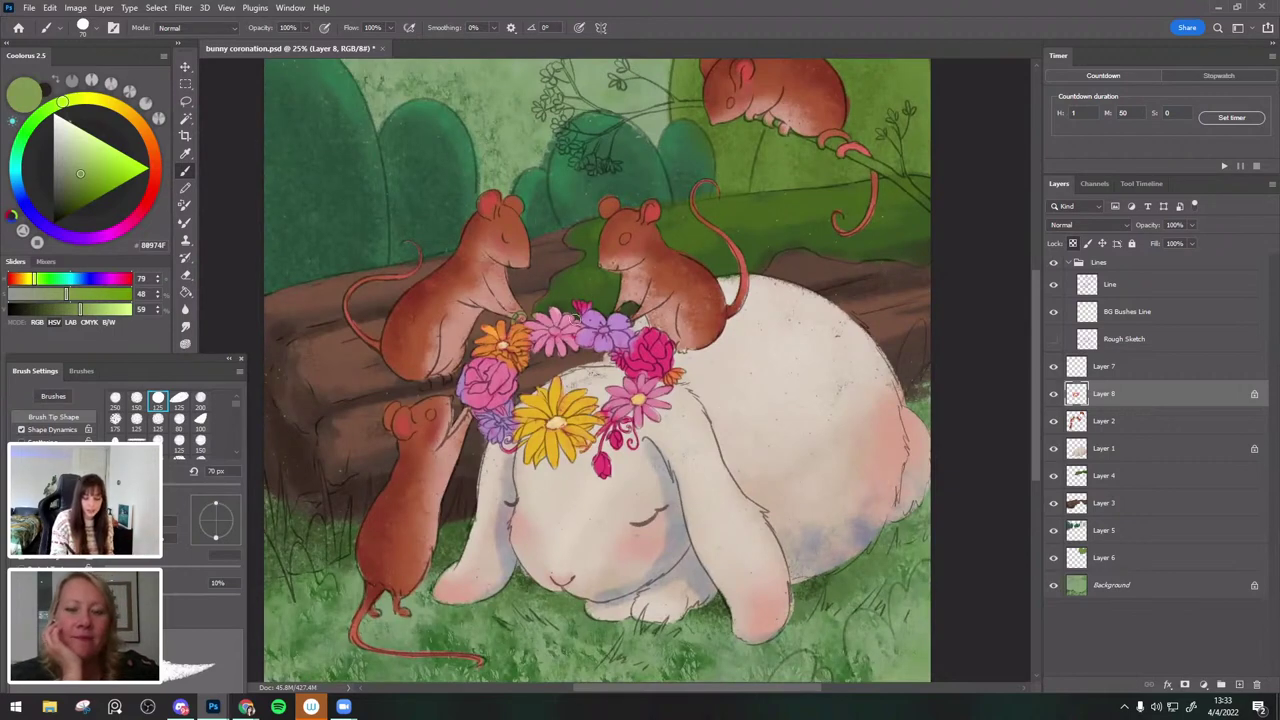
key(bracketright)
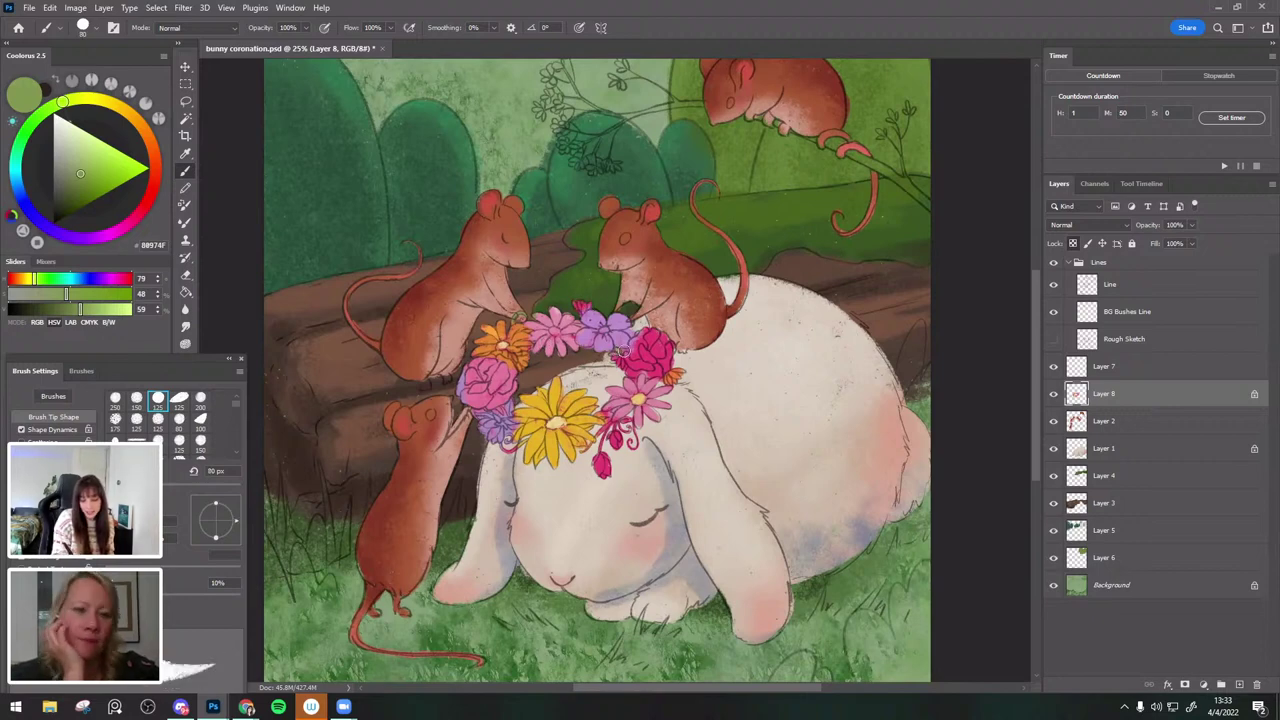
key(bracketright)
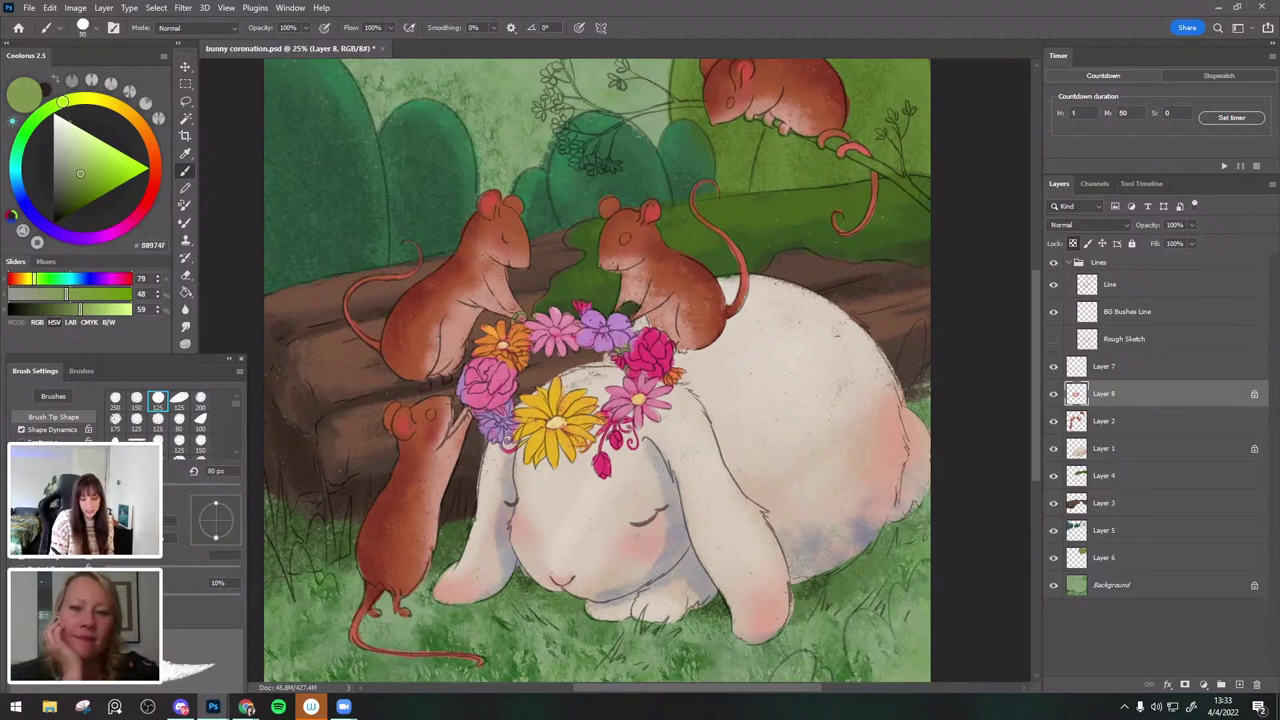
drag(715, 328, 724, 304)
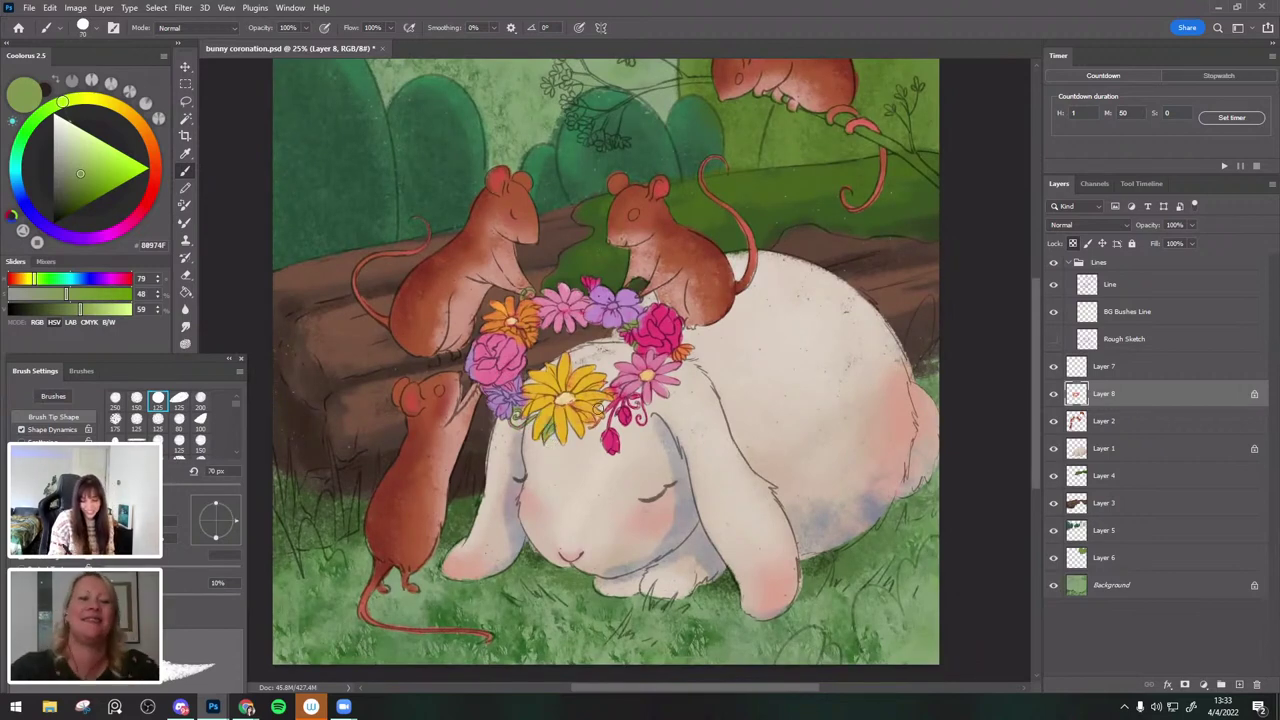
key(bracketright)
key(bracketleft)
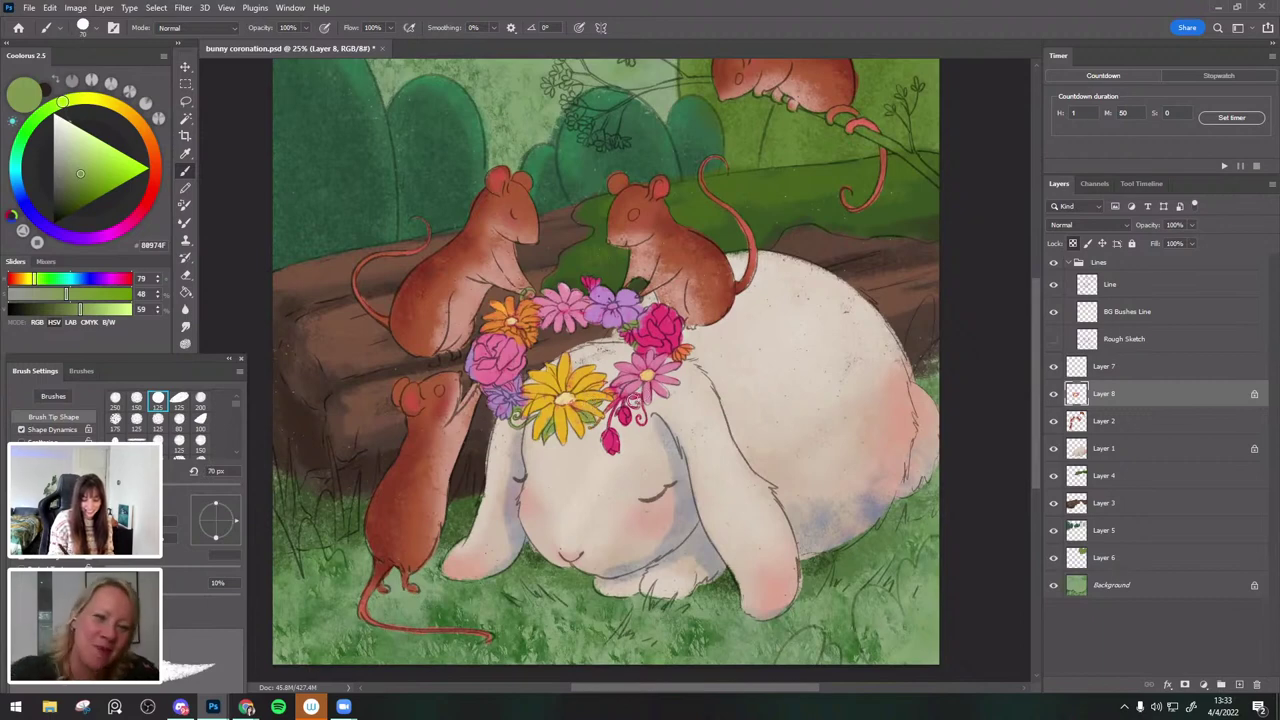
key(bracketright)
key(bracketright)
key(bracketleft)
key(bracketleft)
key(bracketleft)
key(bracketleft)
key(bracketleft)
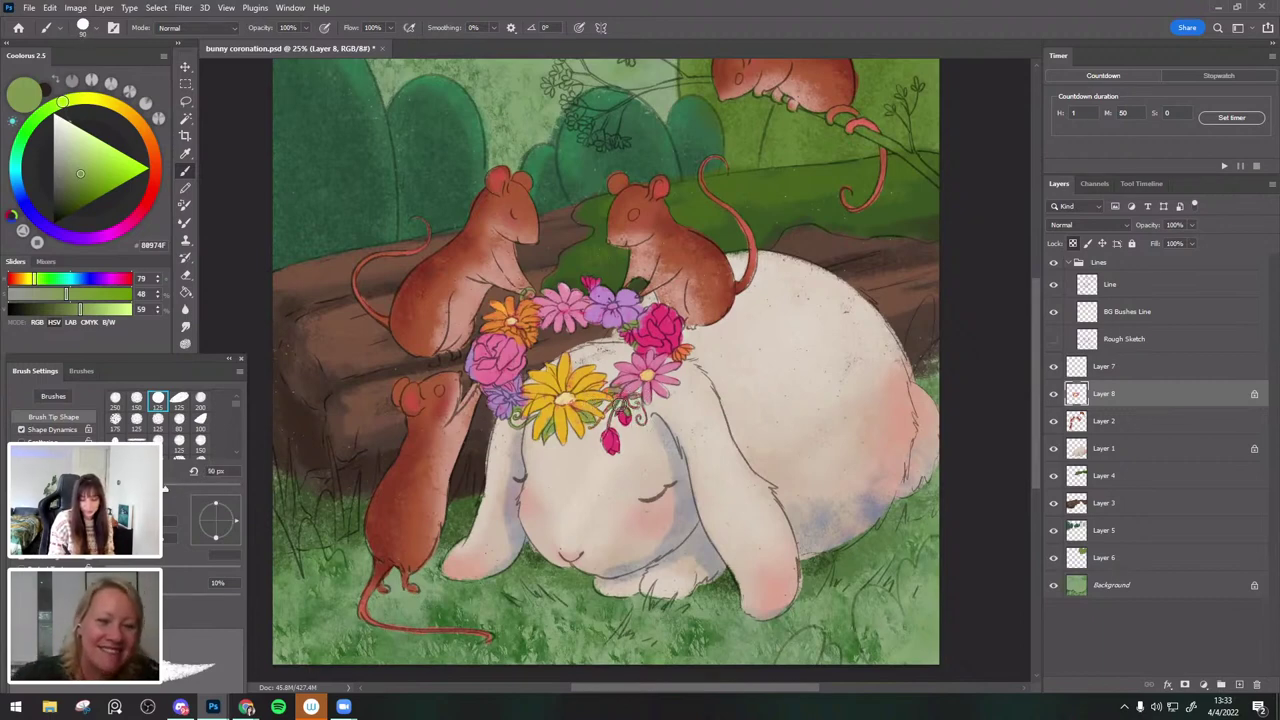
Recolour the crown's hanging buds with the sampled orange and paint the upper pink daisy's centre pale pink.
alt+click(684, 346)
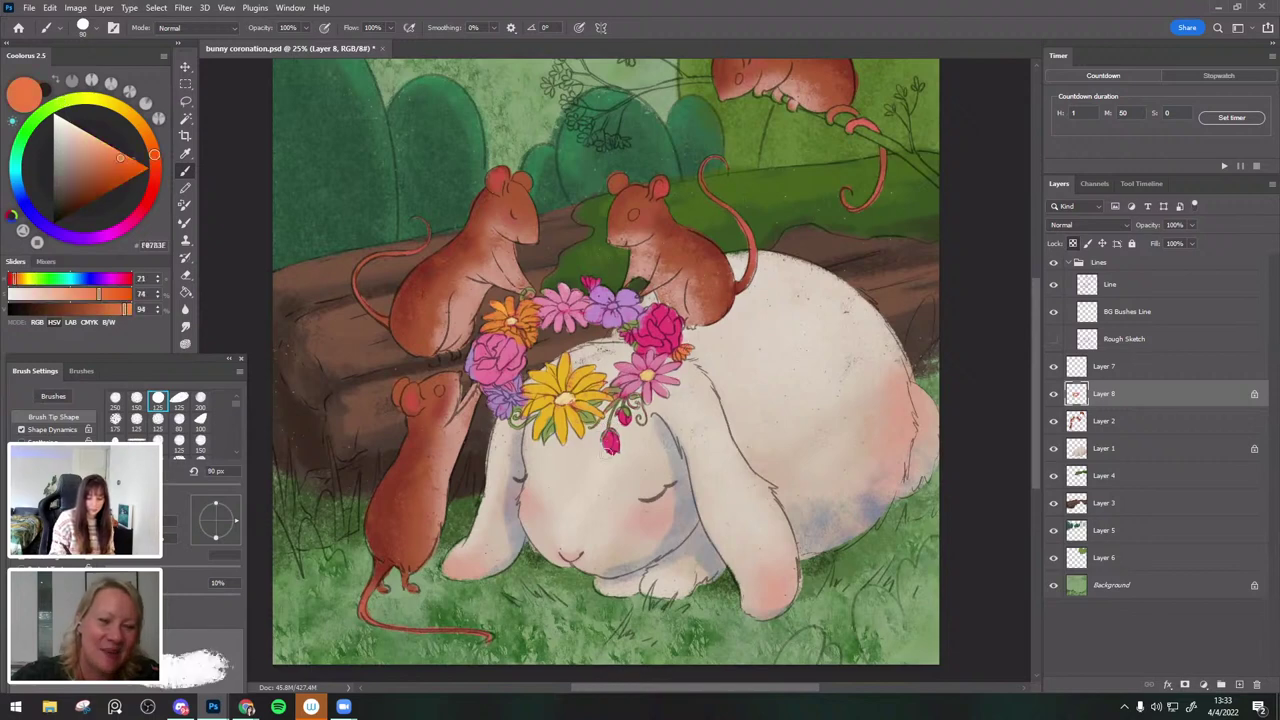
alt+click(625, 392)
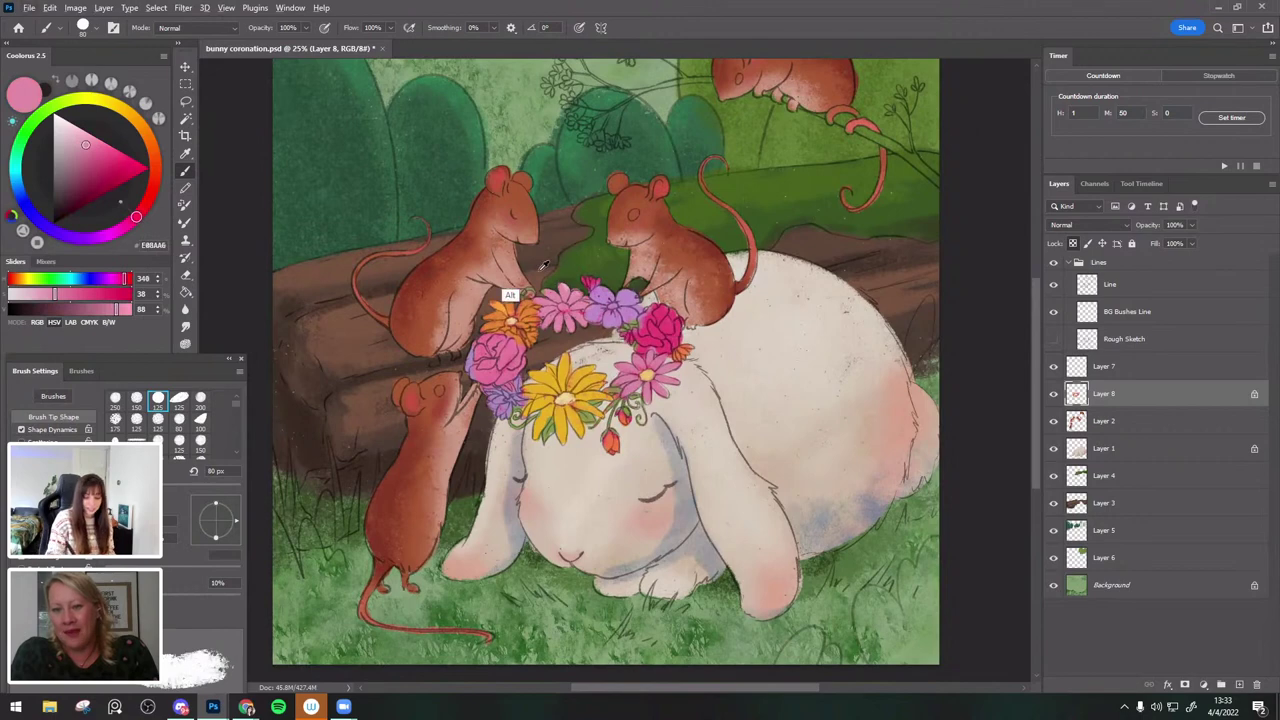
alt+click(575, 305)
key([)
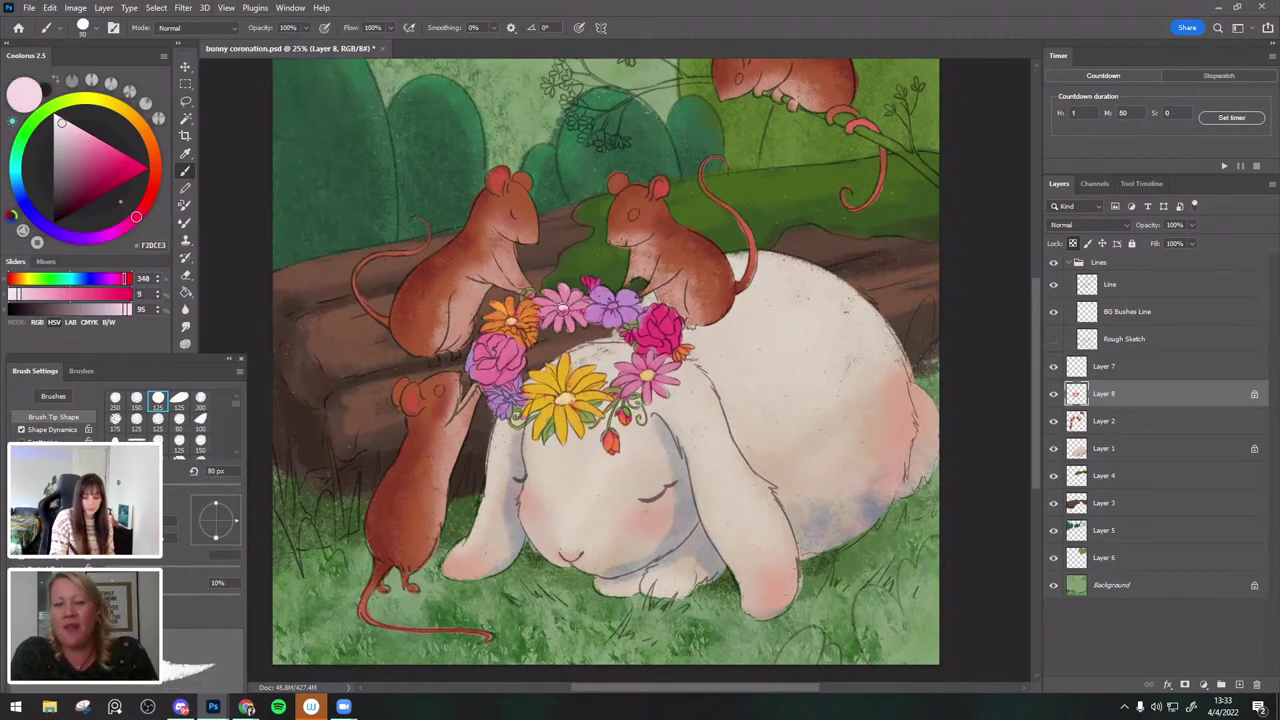
Repaint the crown's magenta rose muted purple, sampling the colour from the neighbouring violet flower and using a 100 px brush.
alt+click(531, 312)
key(])
key(bracketright)
key(bracketright)
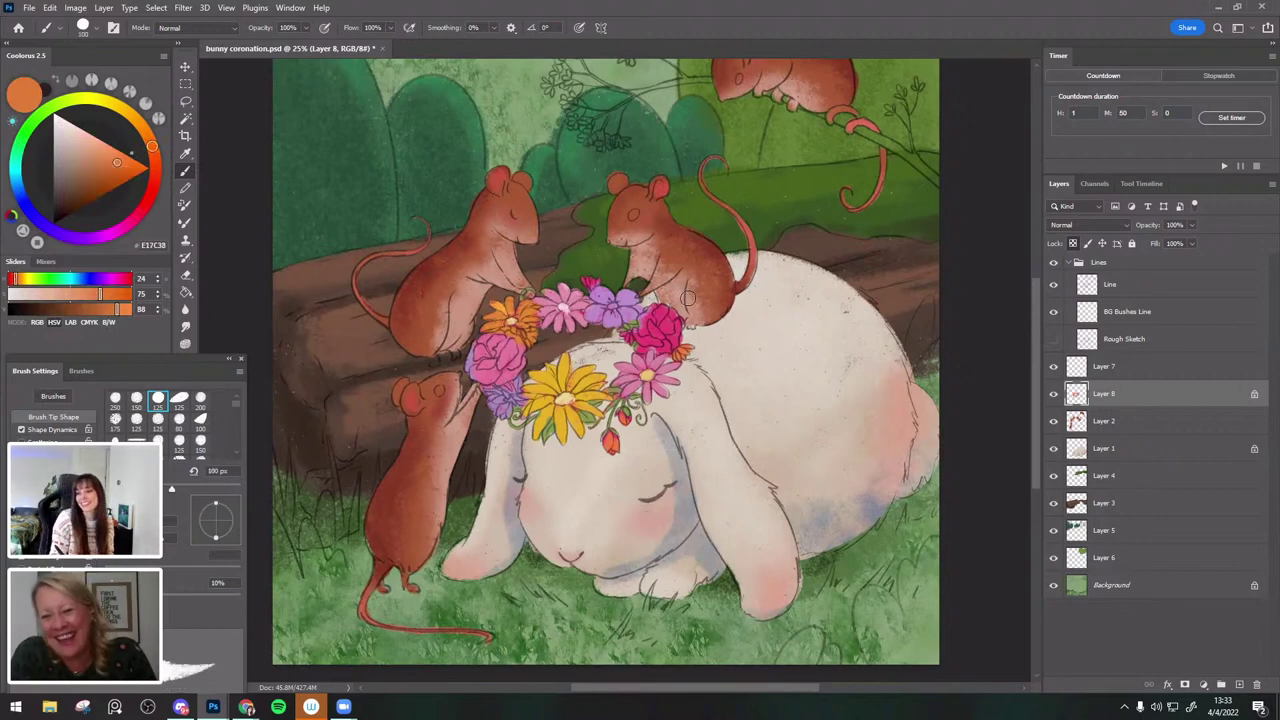
alt+click(630, 312)
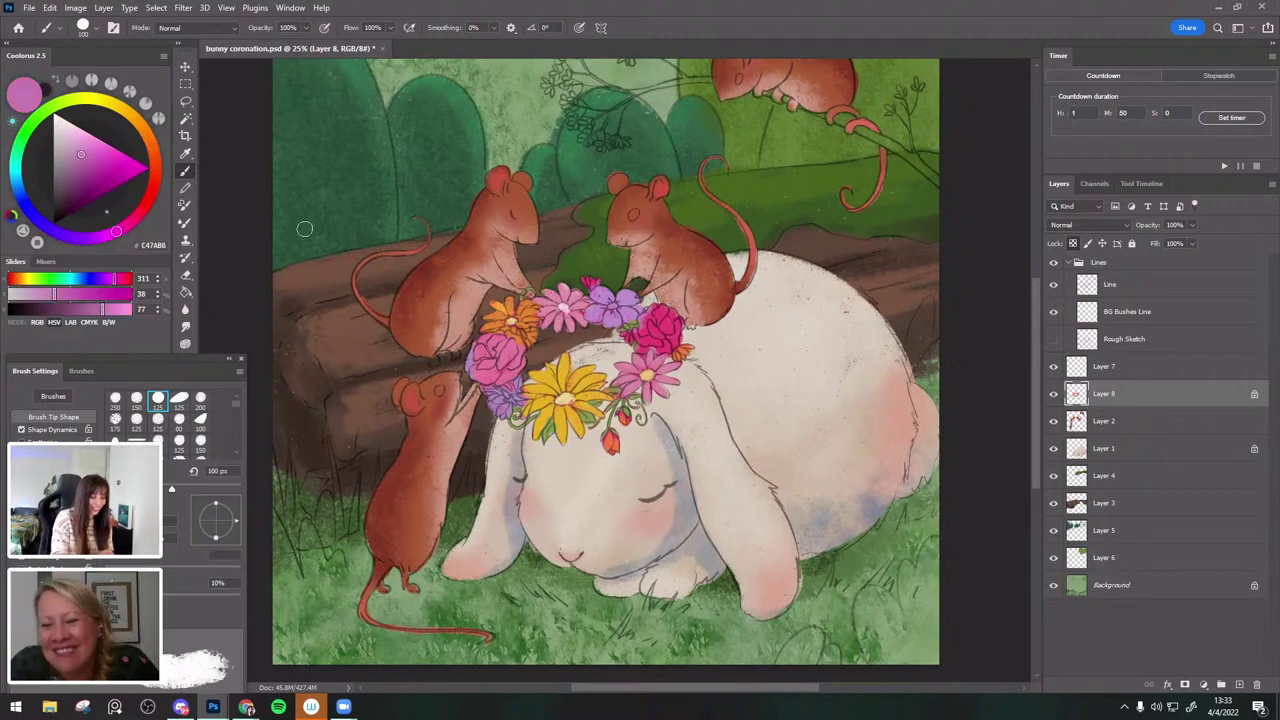
alt+click(618, 306)
key(bracketright)
key(bracketright)
key(bracketright)
mouse_move(656, 312)
mouse_down()
mouse_move(652, 326)
mouse_move(670, 337)
mouse_move(657, 313)
mouse_move(644, 340)
mouse_move(659, 343)
mouse_up()
key(bracketleft)
key(bracketleft)
key(bracketleft)
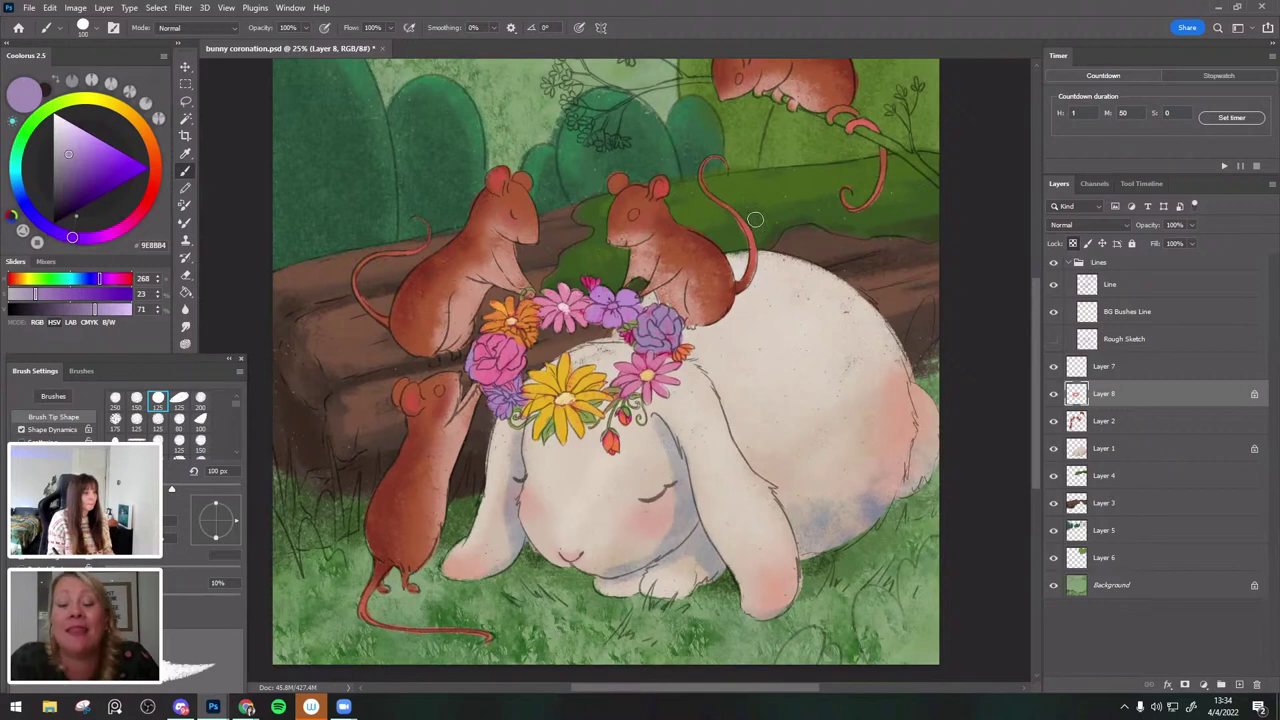
Paint the remaining small magenta buds beside the purple flowers with the orange sampled from the bud near the rose.
alt+click(684, 351)
drag(589, 287, 592, 277)
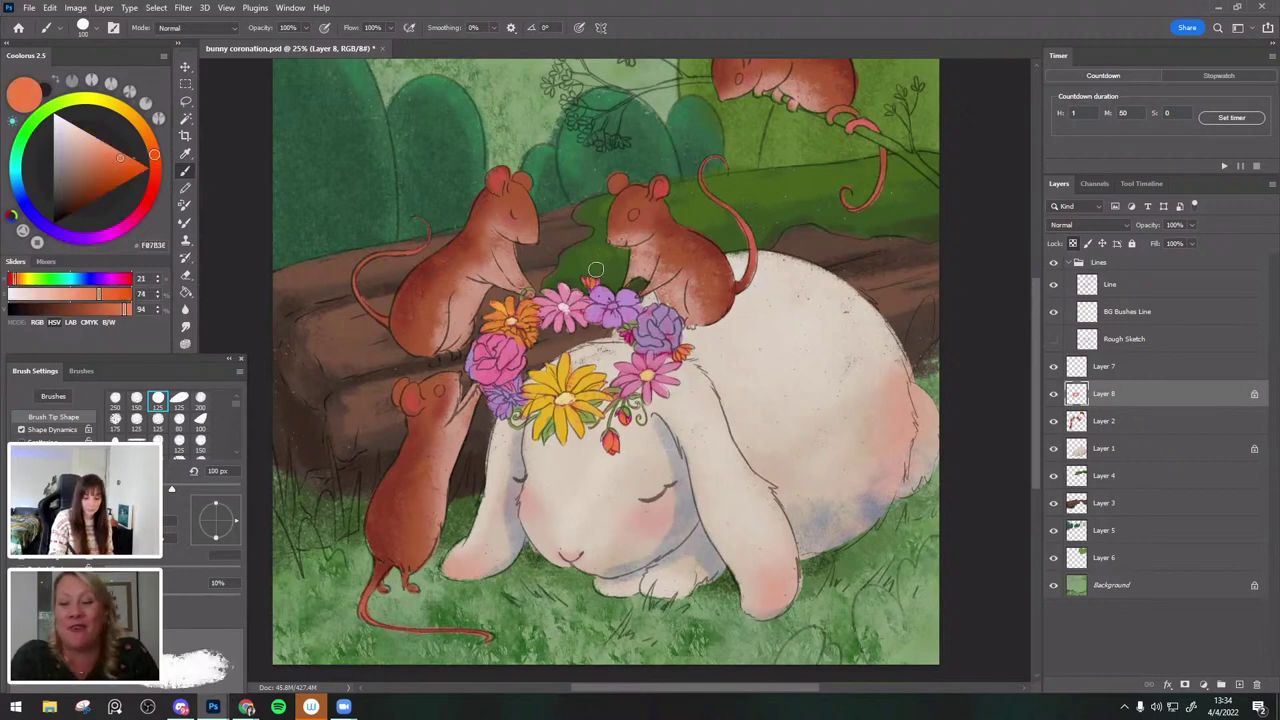
key(bracketright)
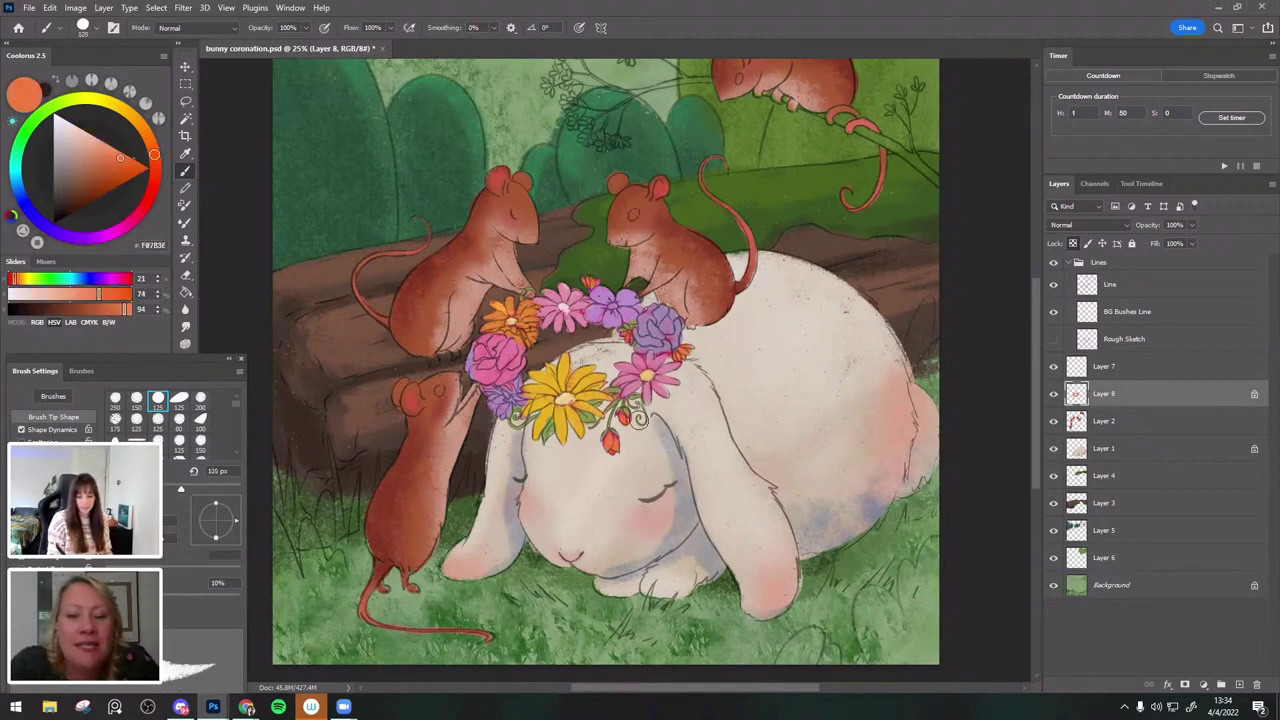
Sample the purple of the repainted rose and a dark gold from the yellow daisy, with the brush at 70 to 80 px.
alt+click(648, 352)
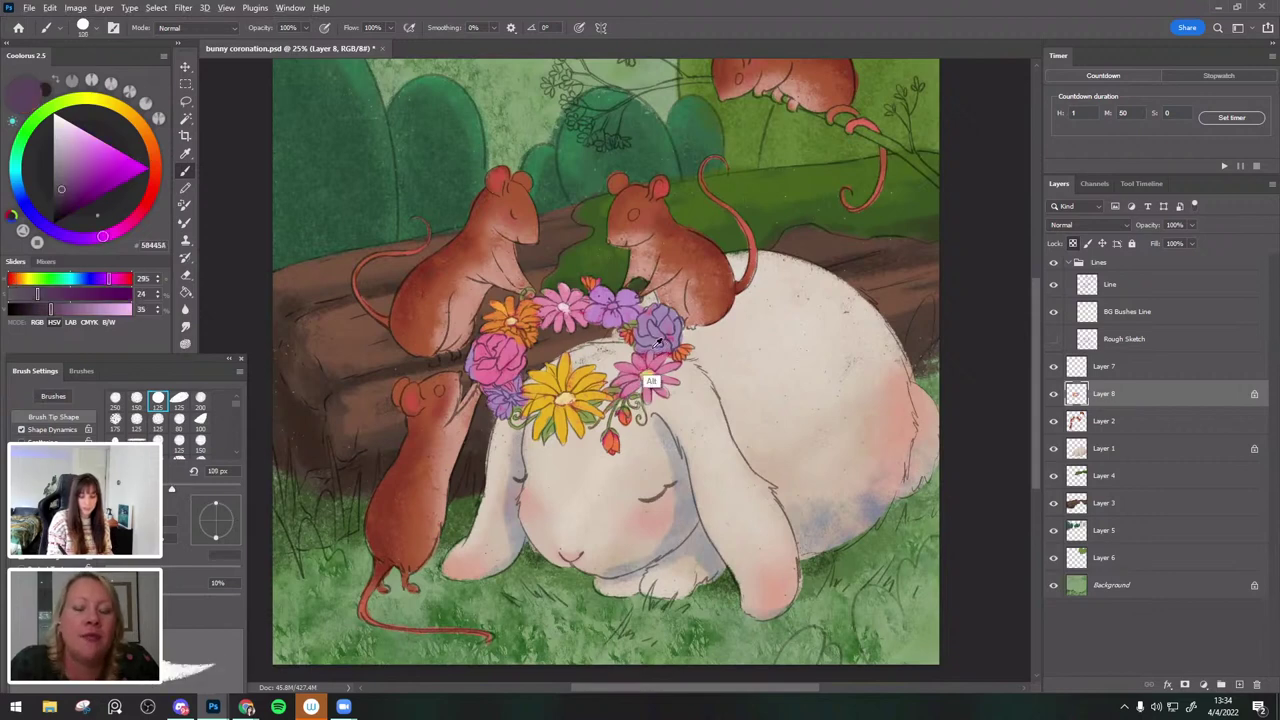
key(bracketleft)
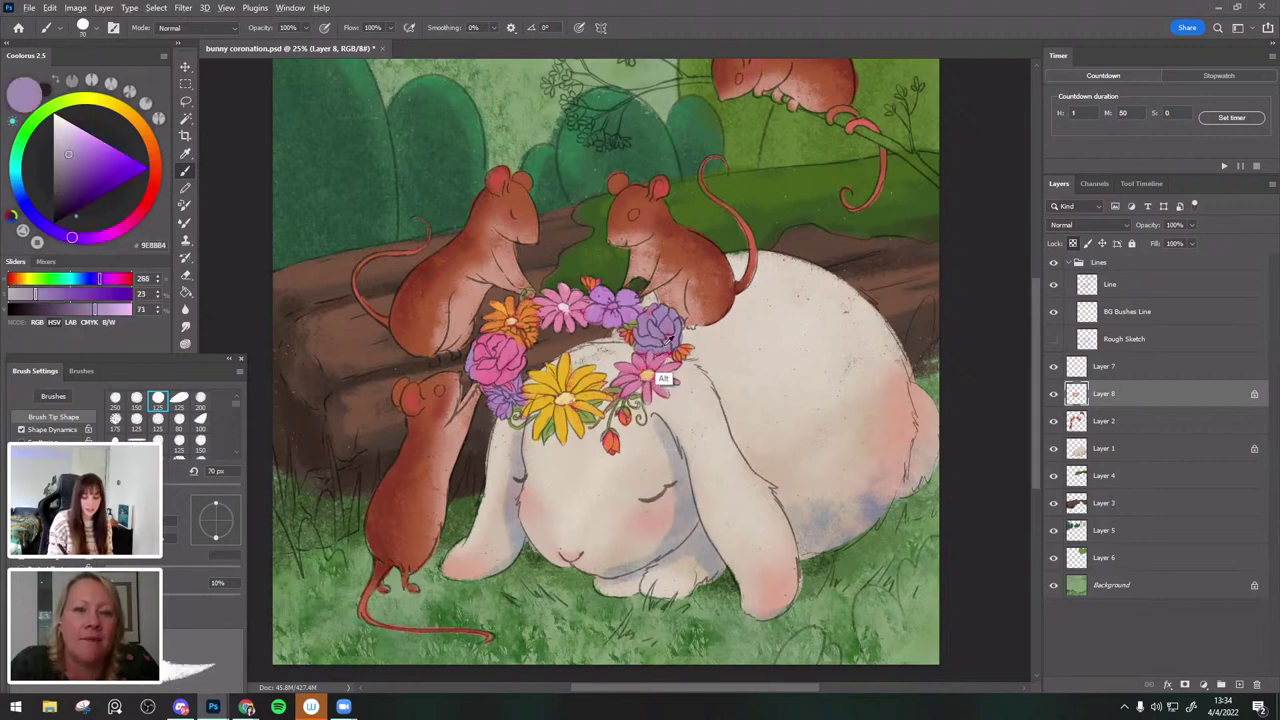
alt+click(666, 377)
alt+click(657, 336)
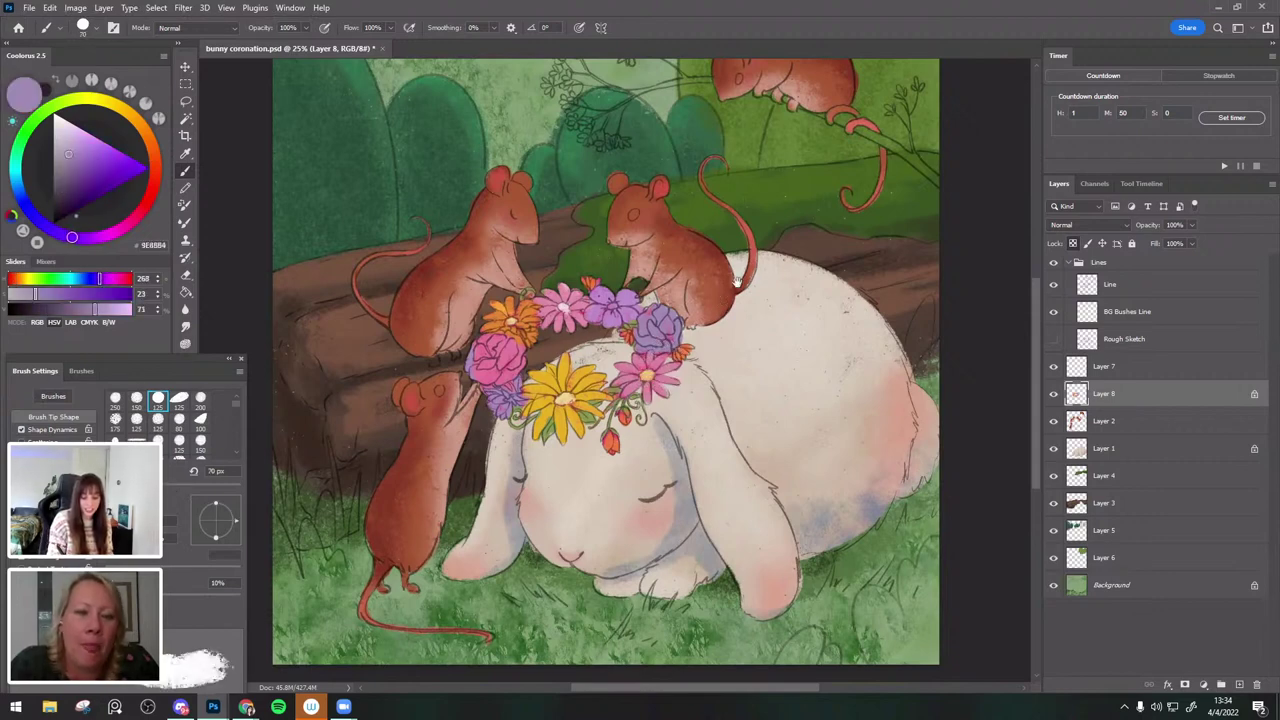
drag(792, 263, 814, 250)
alt+click(590, 385)
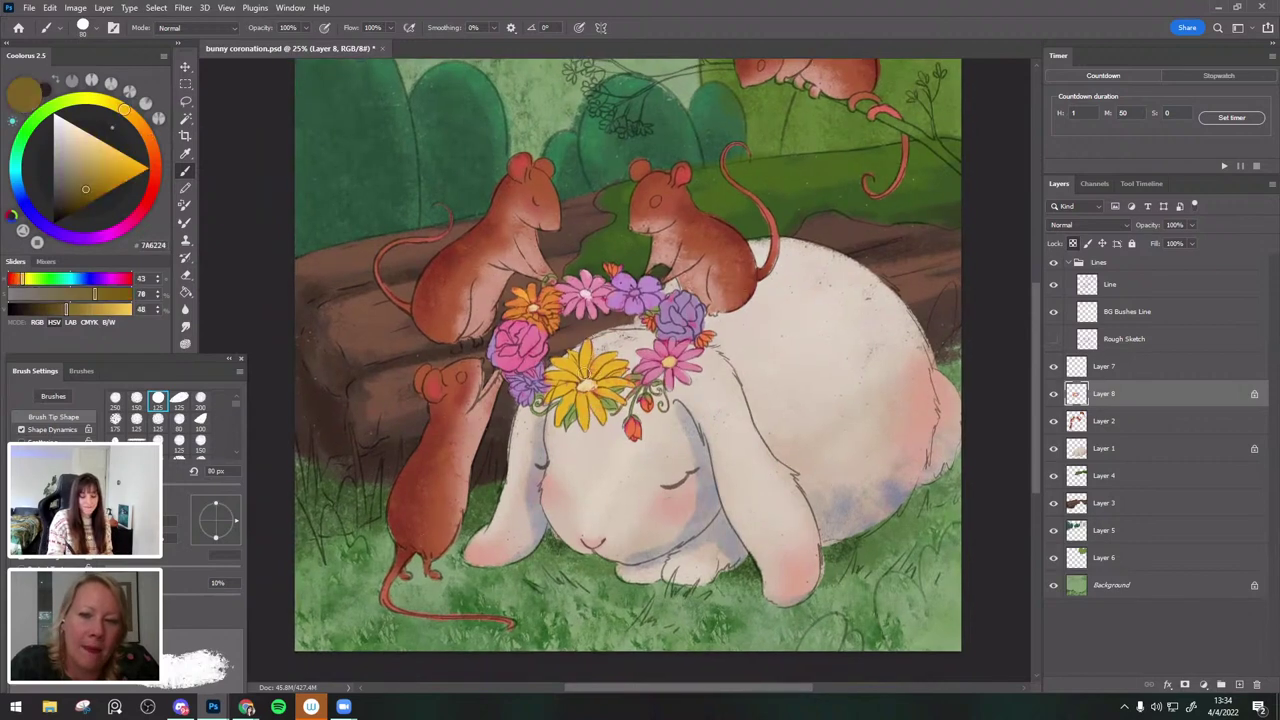
key(bracketright)
mouse_move(654, 288)
mouse_down()
mouse_move(690, 351)
mouse_move(742, 265)
mouse_move(748, 300)
mouse_move(761, 277)
mouse_move(765, 300)
mouse_up()
Toggle the flower colour layer's visibility off and on, and review the recoloured crown against the whole illustration.
key(ctrl+minus)
key(ctrl+plus)
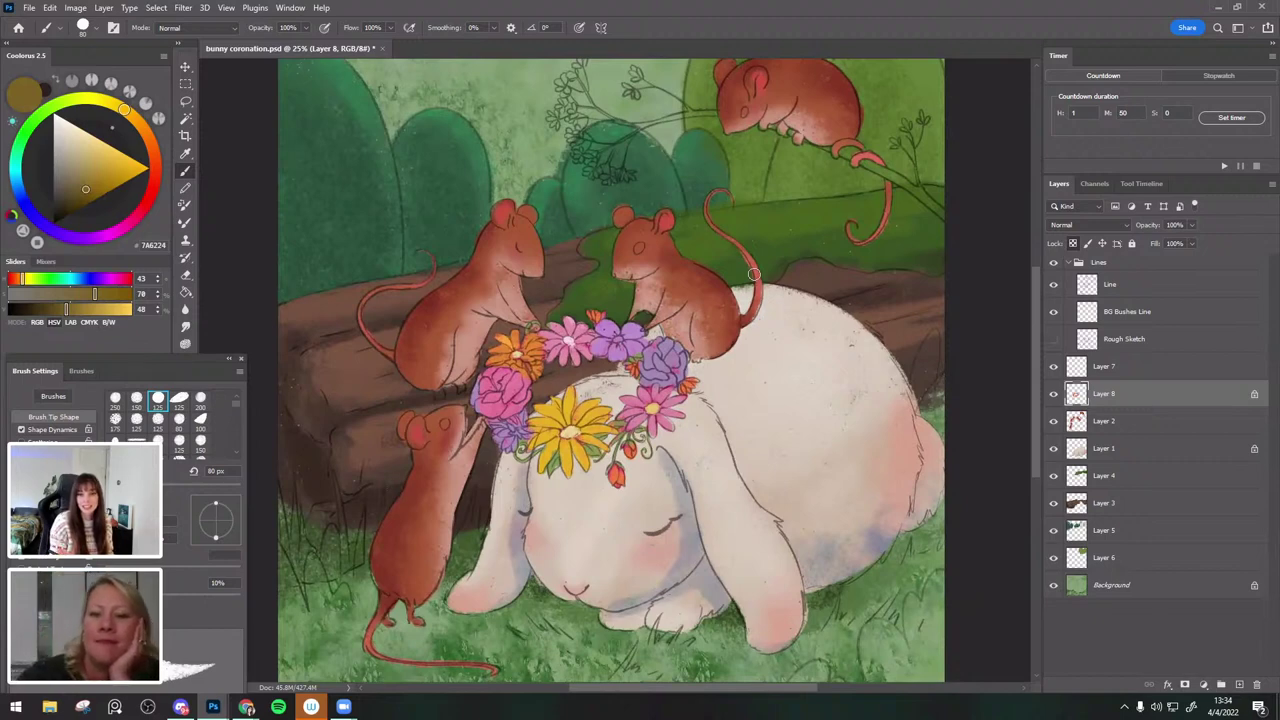
click(1055, 393)
click(1055, 393)
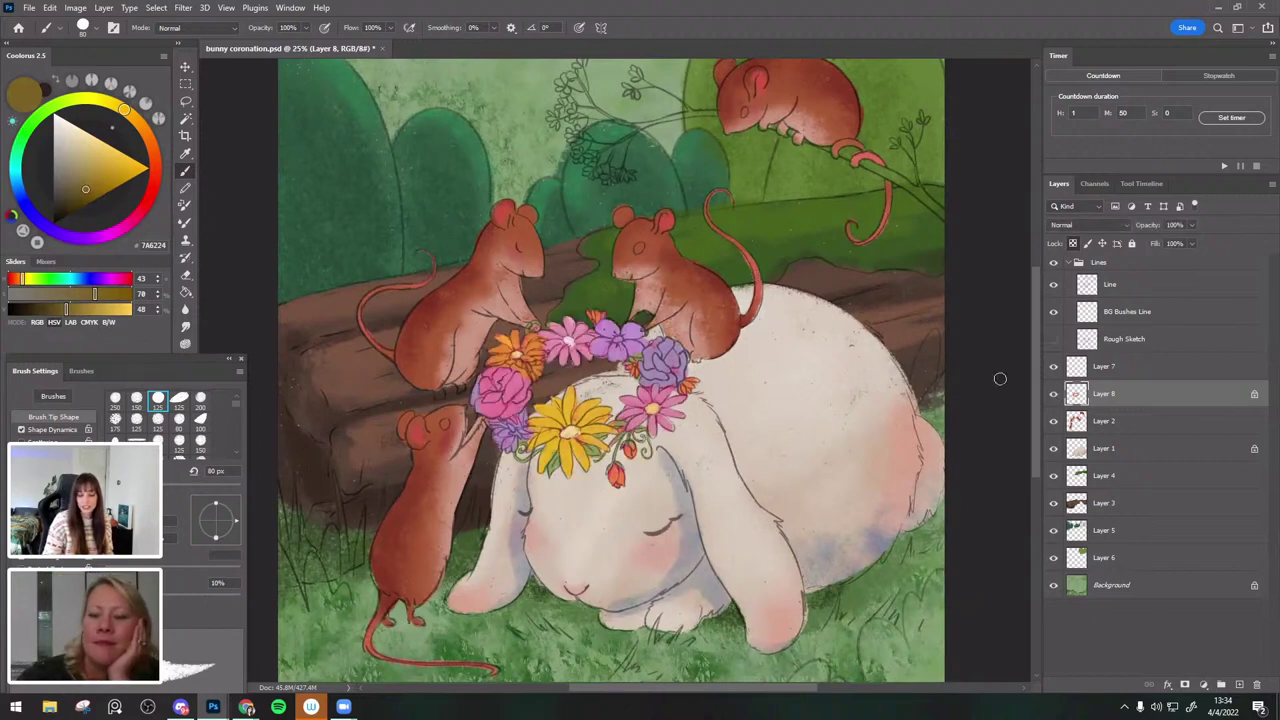
scroll(770, 340, down, 2)
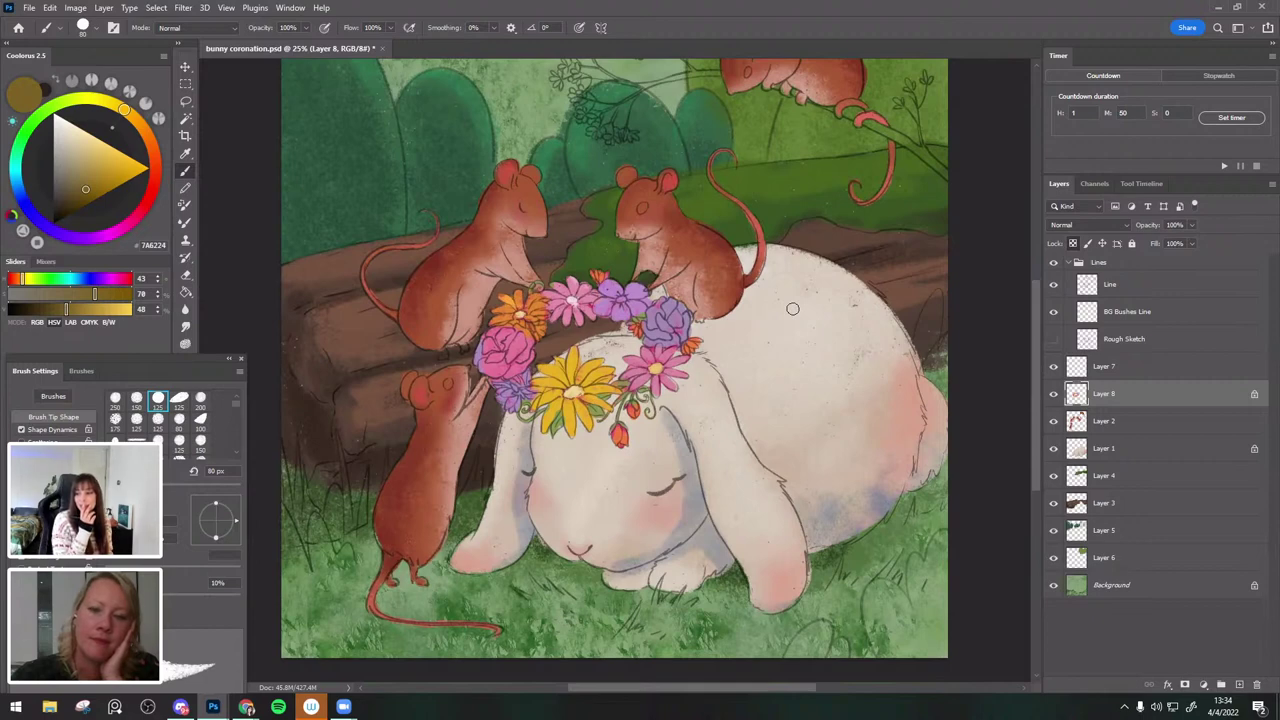
scroll(792, 308, up, 5)
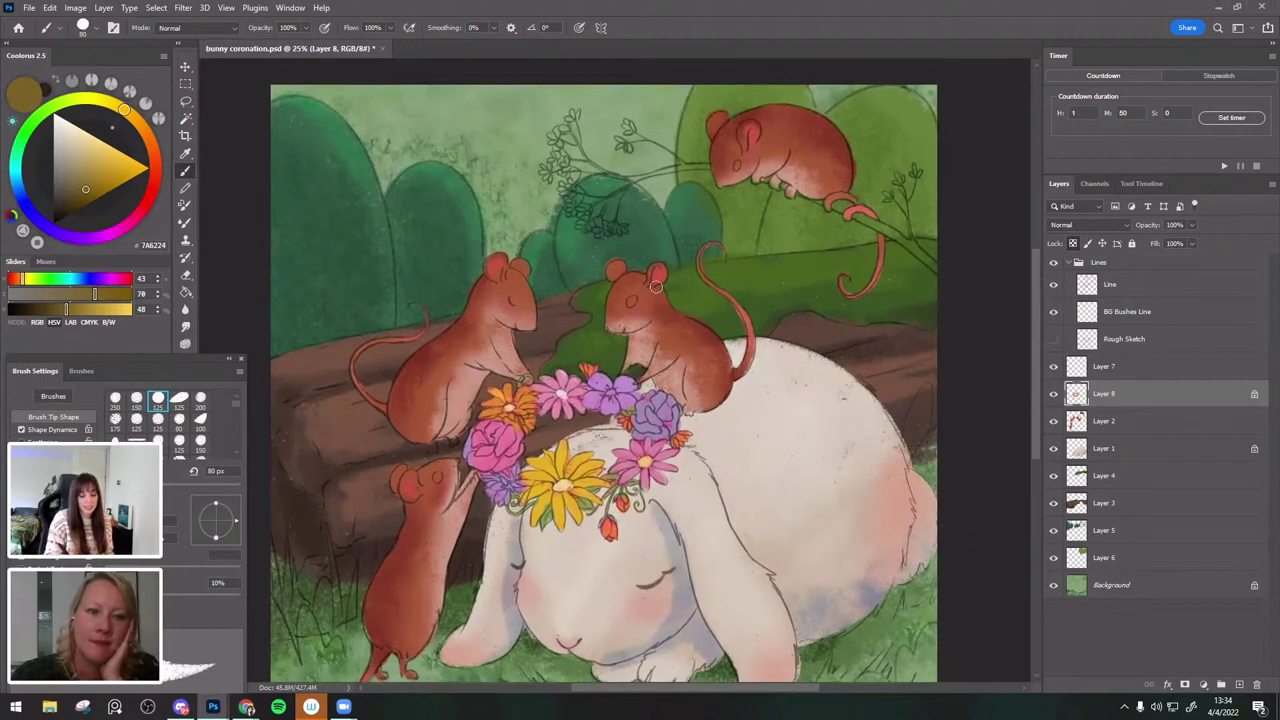
scroll(677, 184, down, 3)
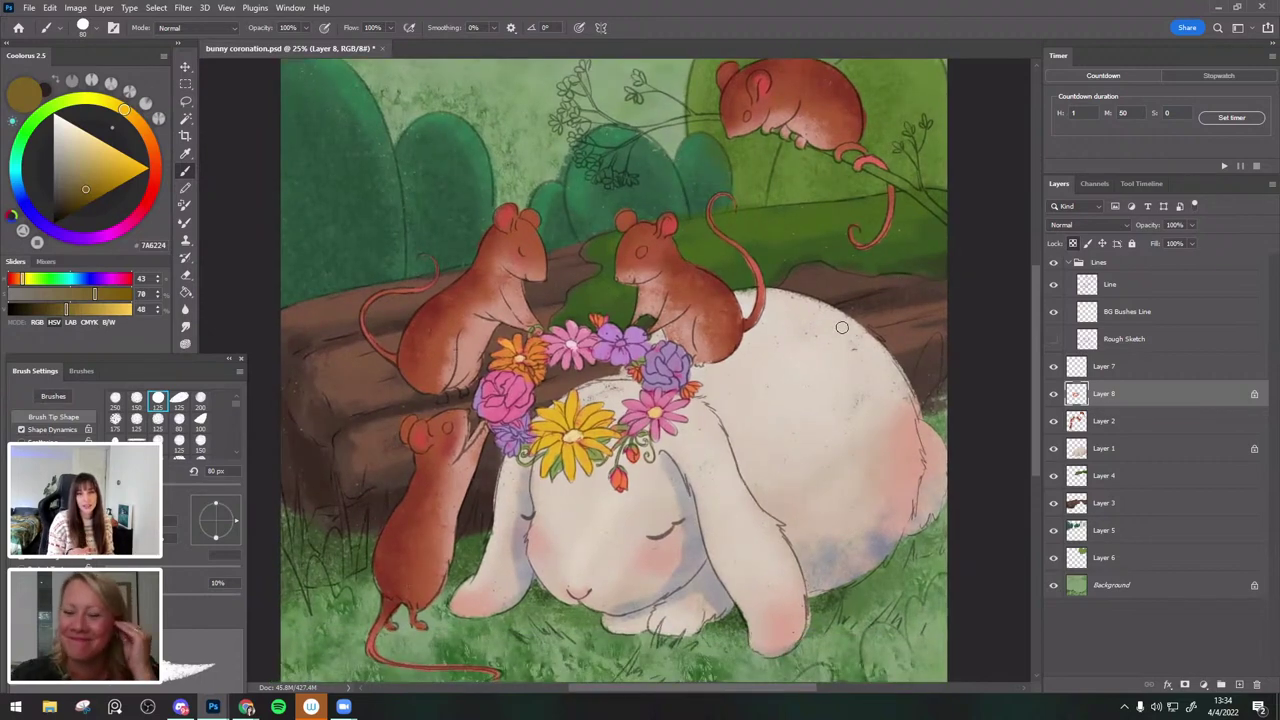
drag(888, 338, 880, 320)
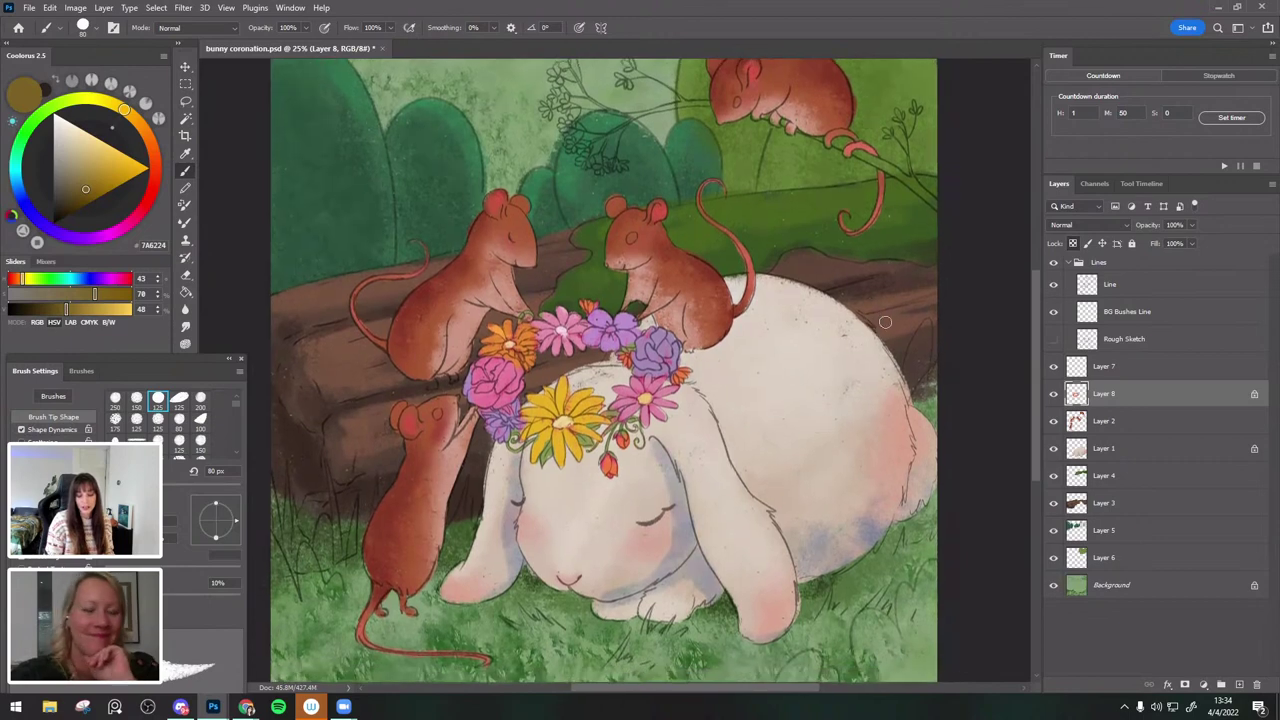
Select the layer holding the mice, Layer 2, and add a new empty layer directly above it.
key(v)
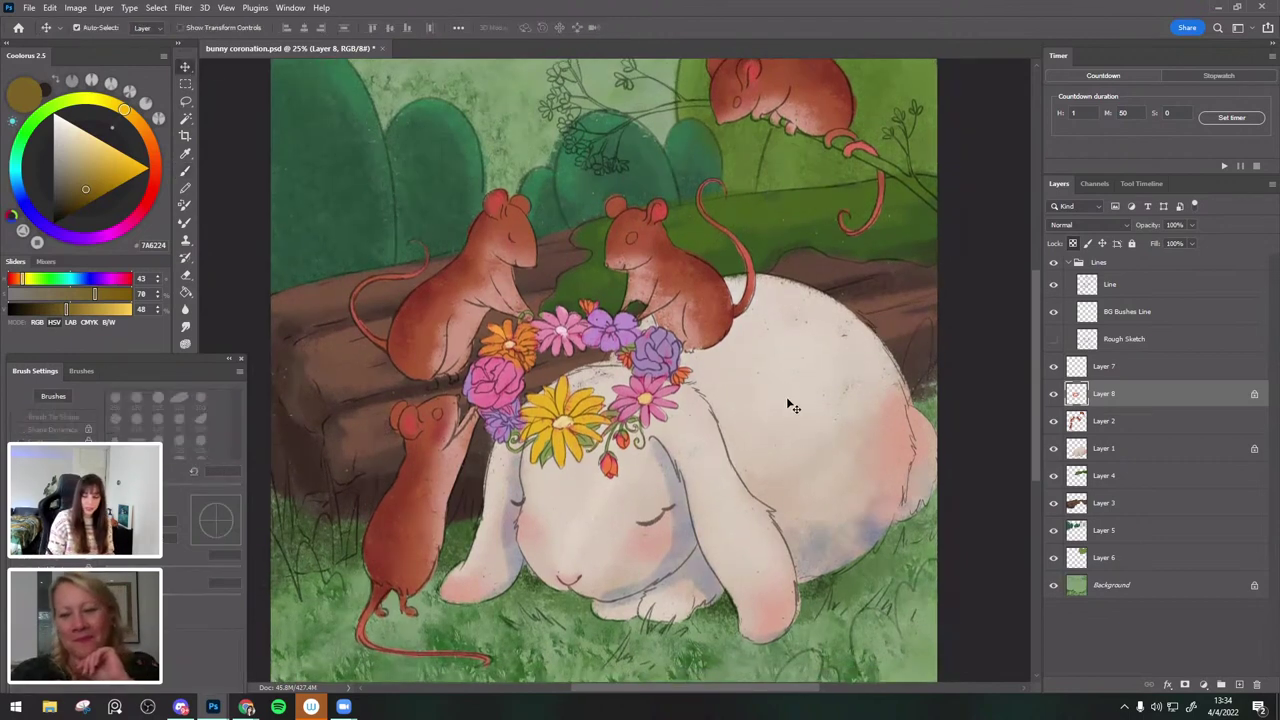
click(730, 558)
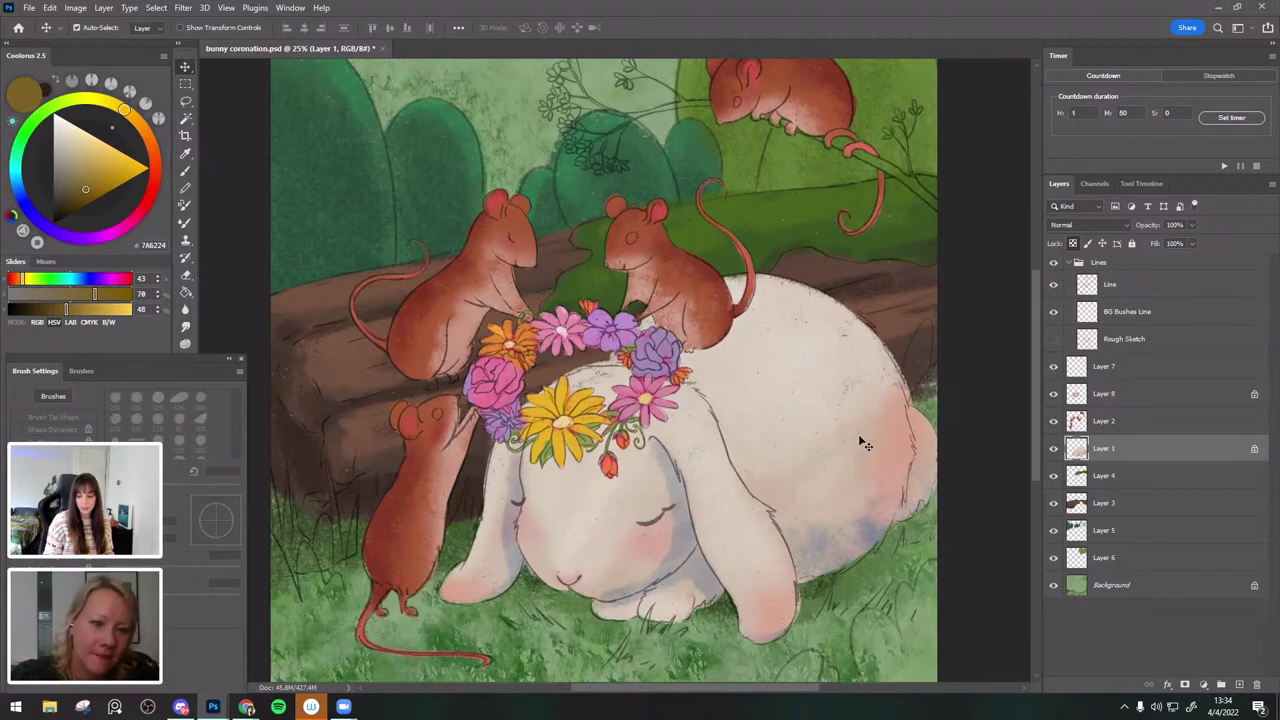
drag(717, 192, 732, 270)
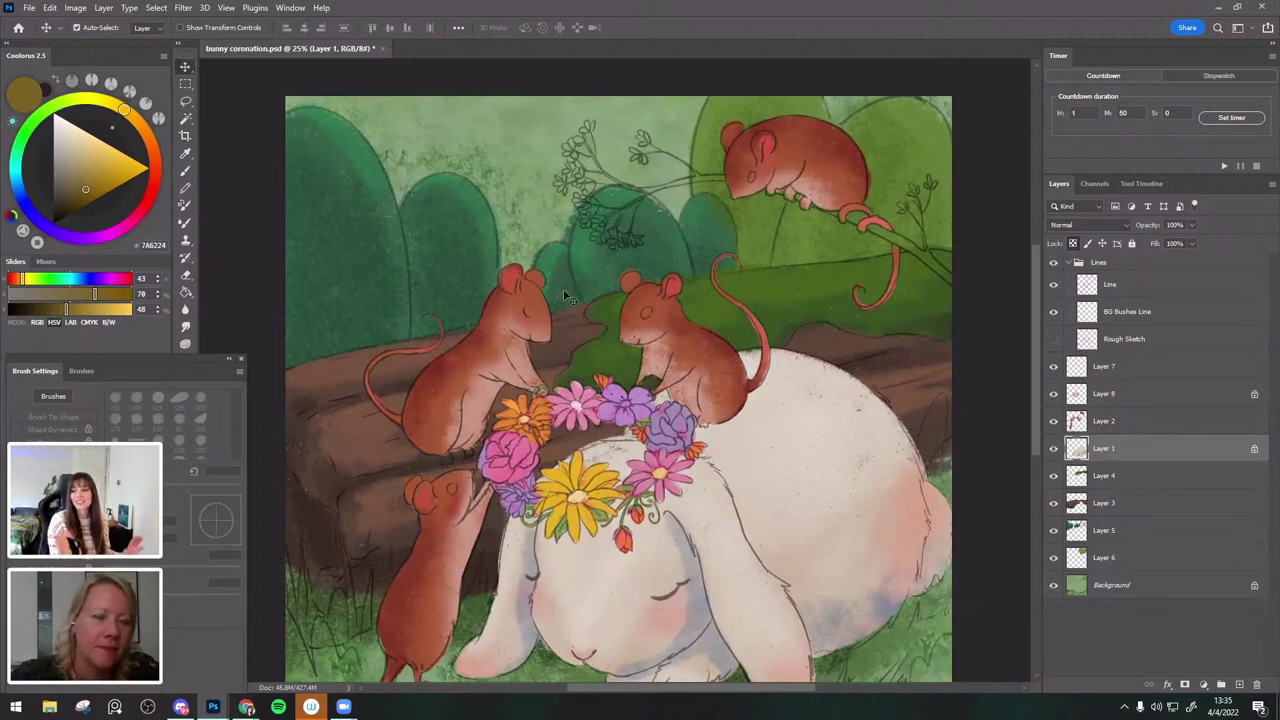
scroll(752, 220, down, 1)
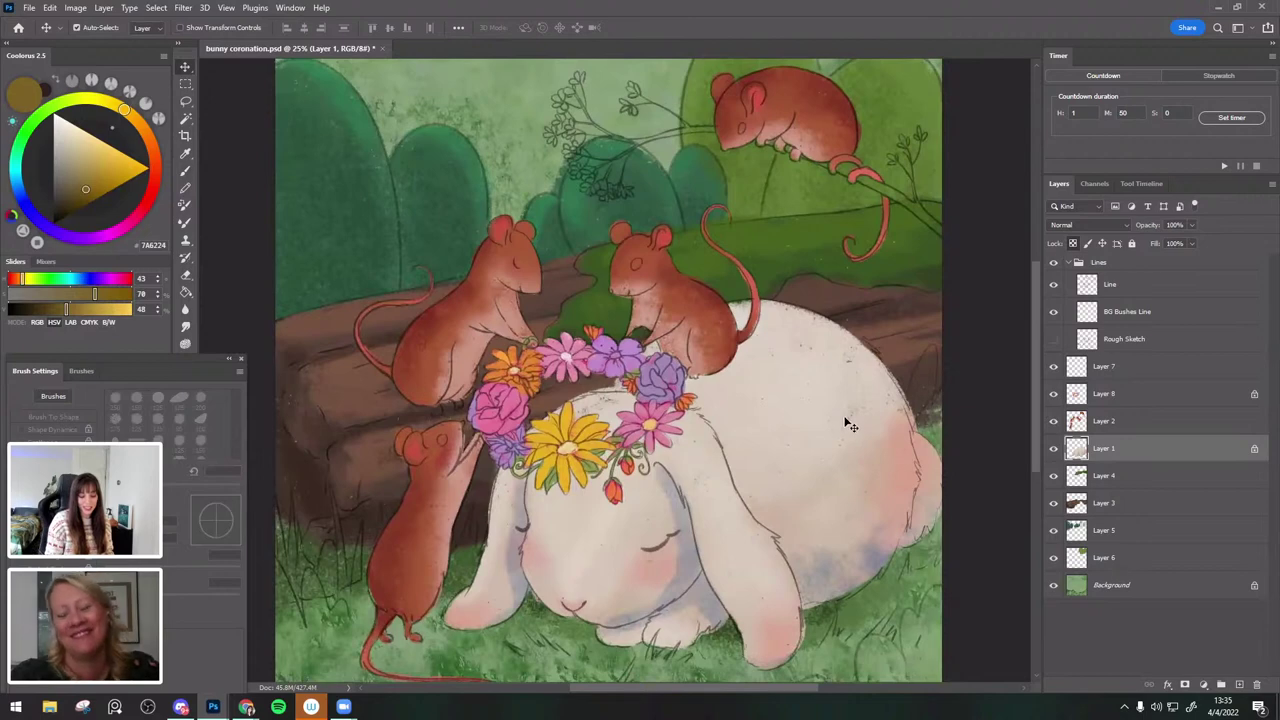
click(432, 326)
click(185, 171)
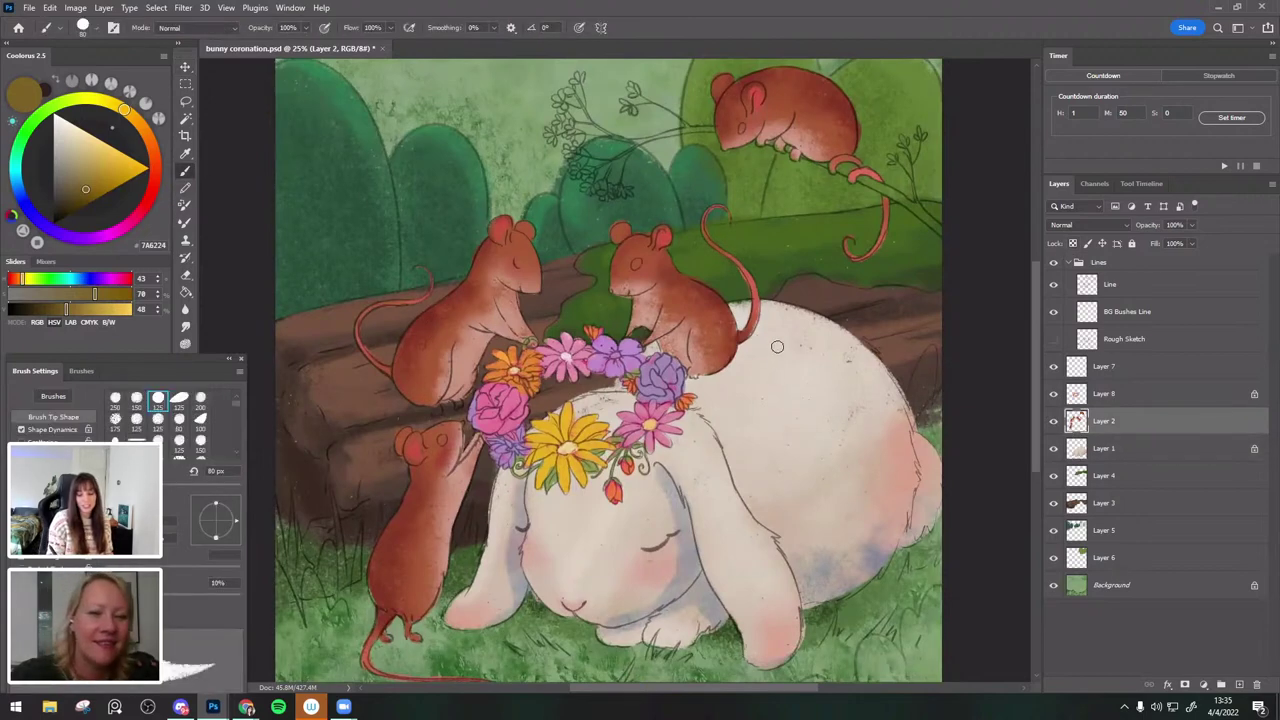
key(v)
click(186, 172)
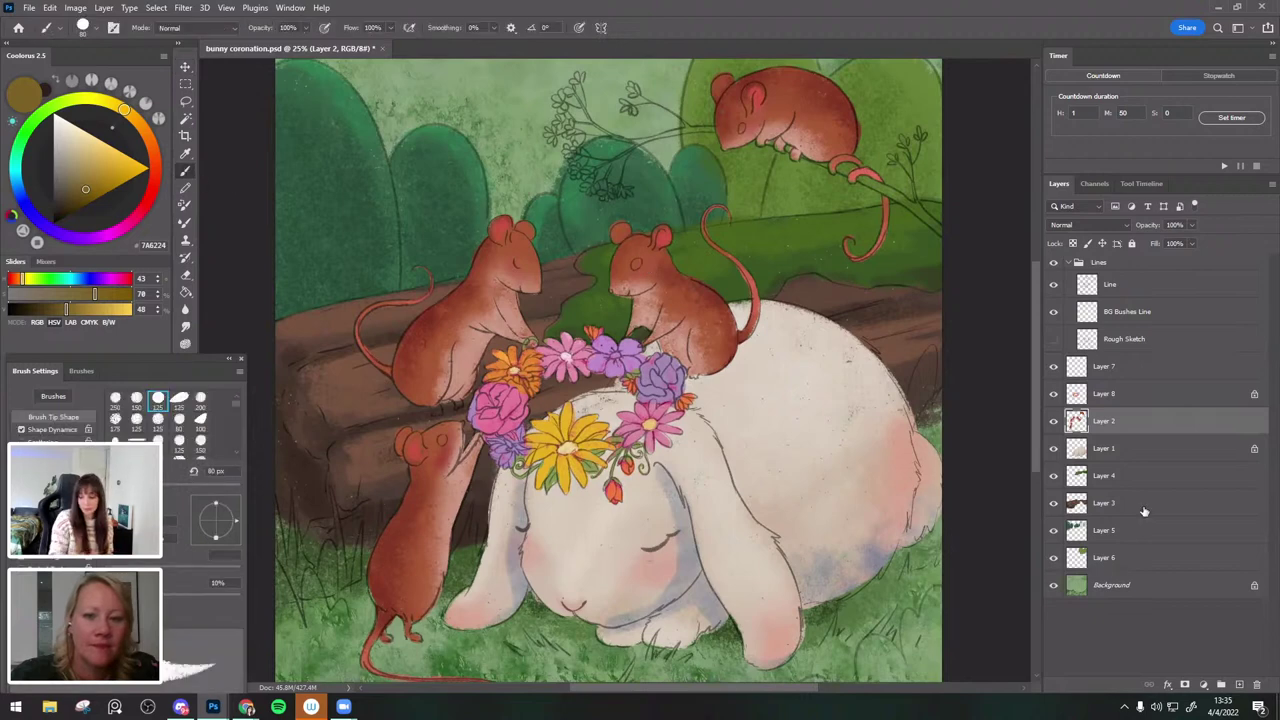
click(1239, 685)
Sample the mouse's reddish-brown fur, darken it to a very dark brown, and reduce the brush to about 40 px.
alt+click(641, 258)
key(bracketleft)
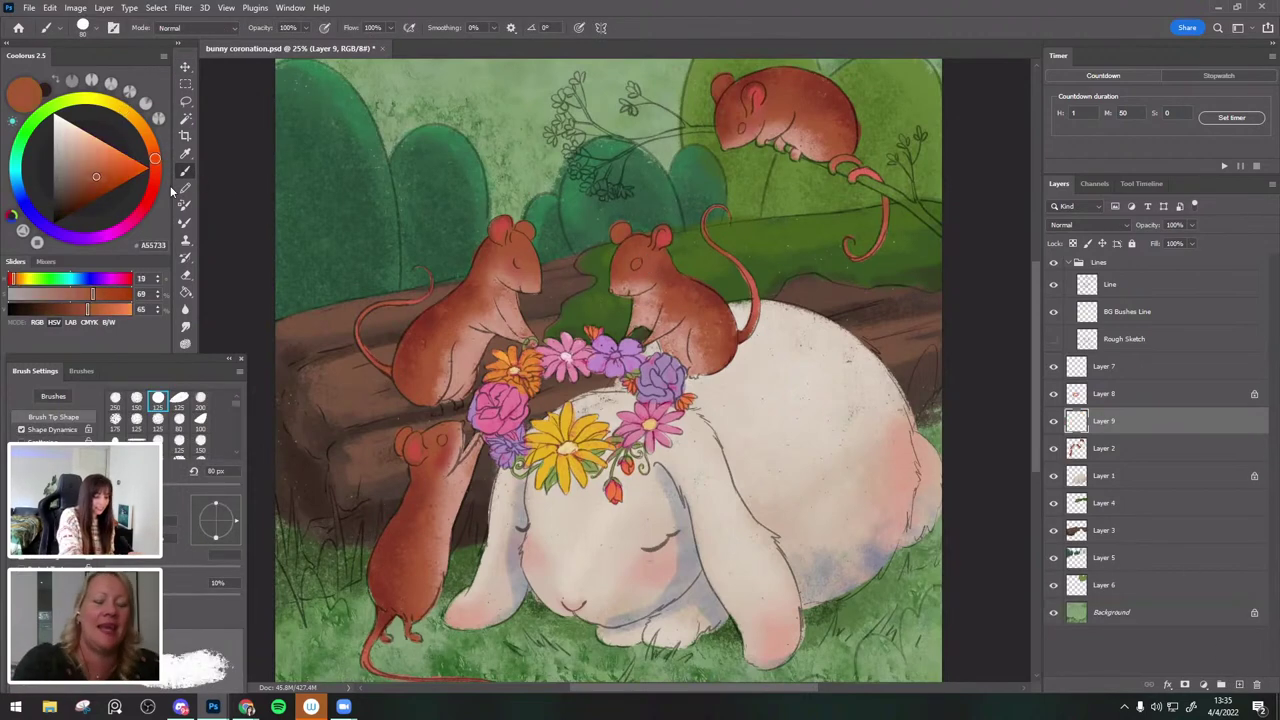
click(63, 205)
click(64, 211)
key(bracketleft)
key(bracketleft)
key(bracketleft)
key(bracketleft)
key(bracketleft)
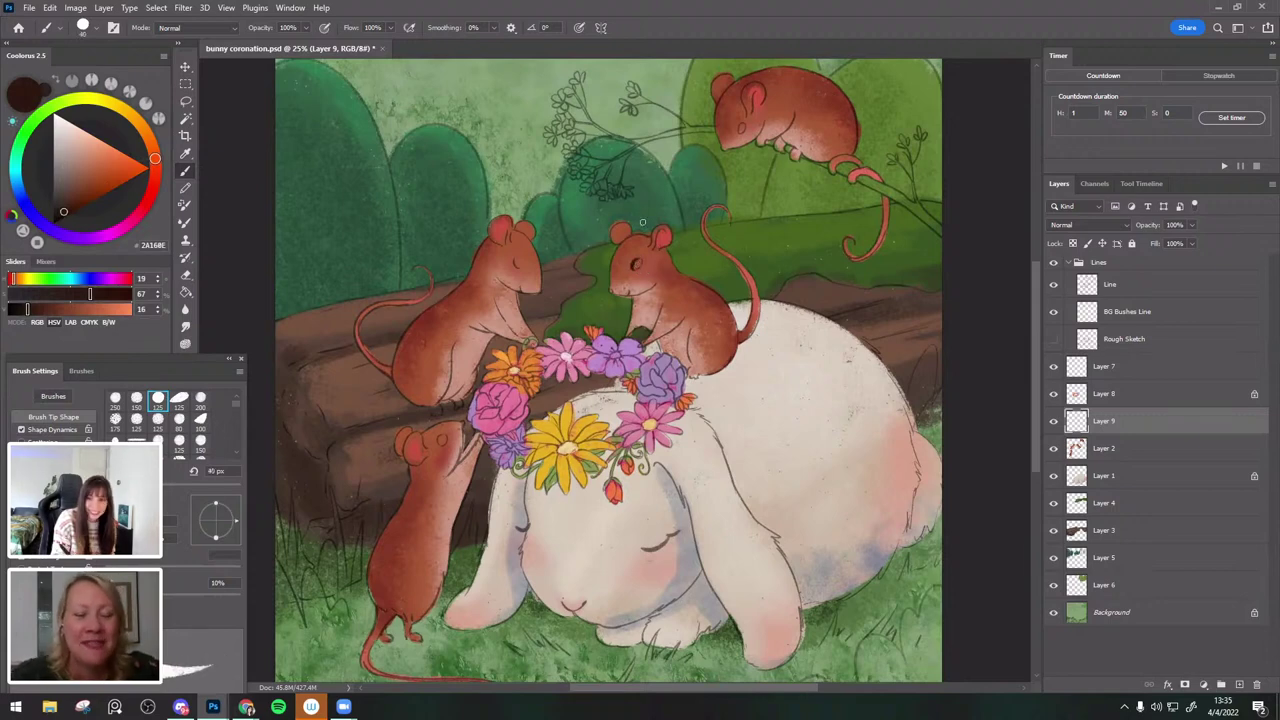
Fill in the open eyes of the mice with very dark brown on the new layer, using a 45 px brush.
alt+click(638, 260)
drag(637, 261, 639, 262)
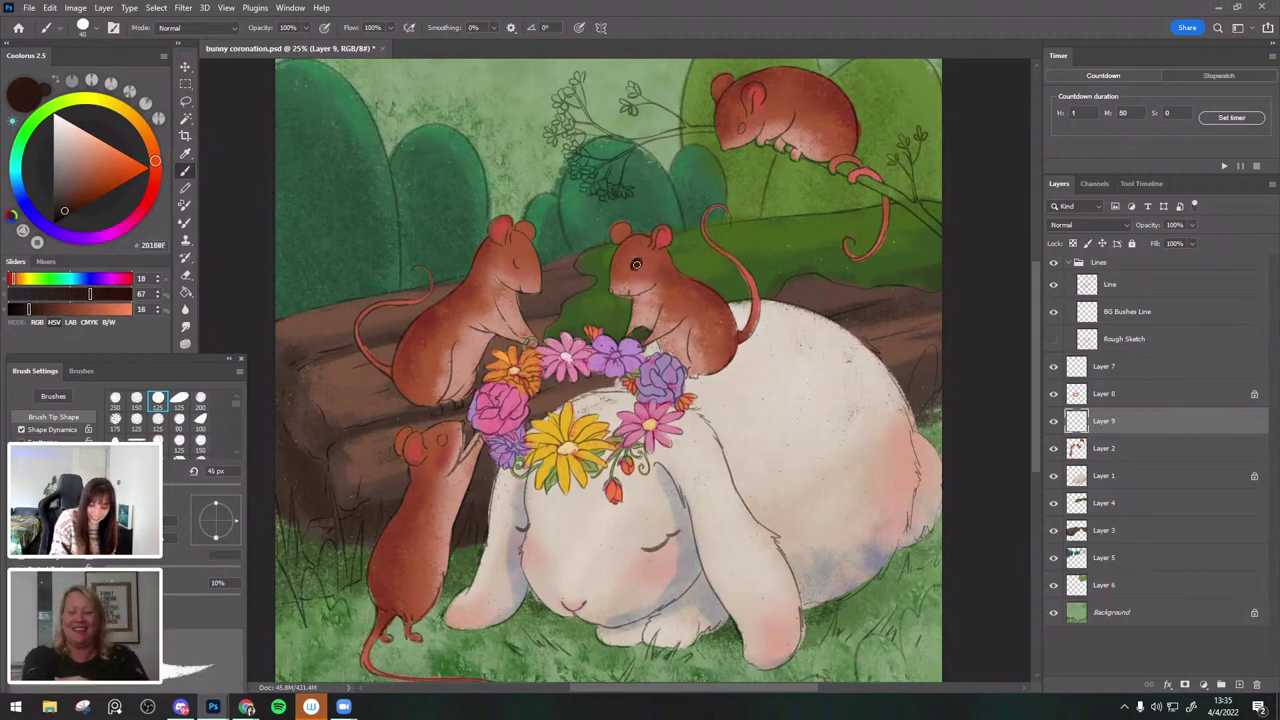
alt+click(643, 257)
alt+click(637, 268)
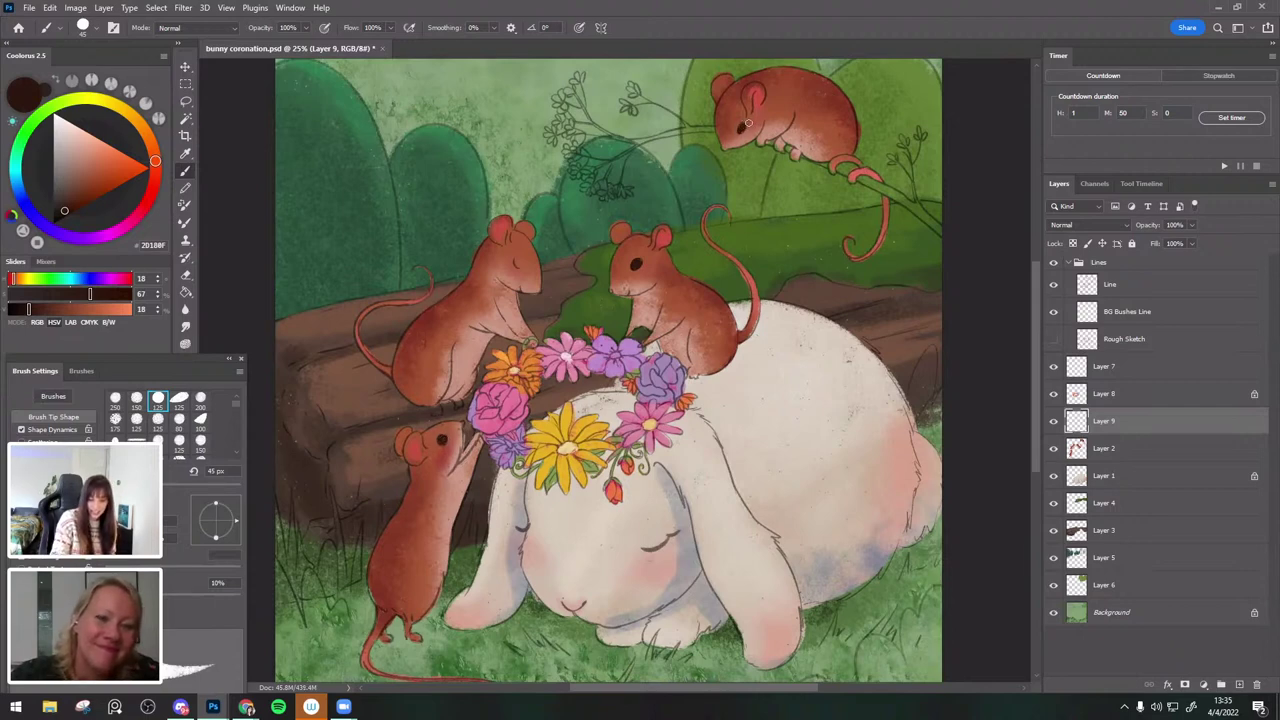
Sample lilac from the flower crown and mix it into a muted grey-blue, HSV 225, 24, 48.
alt+click(458, 437)
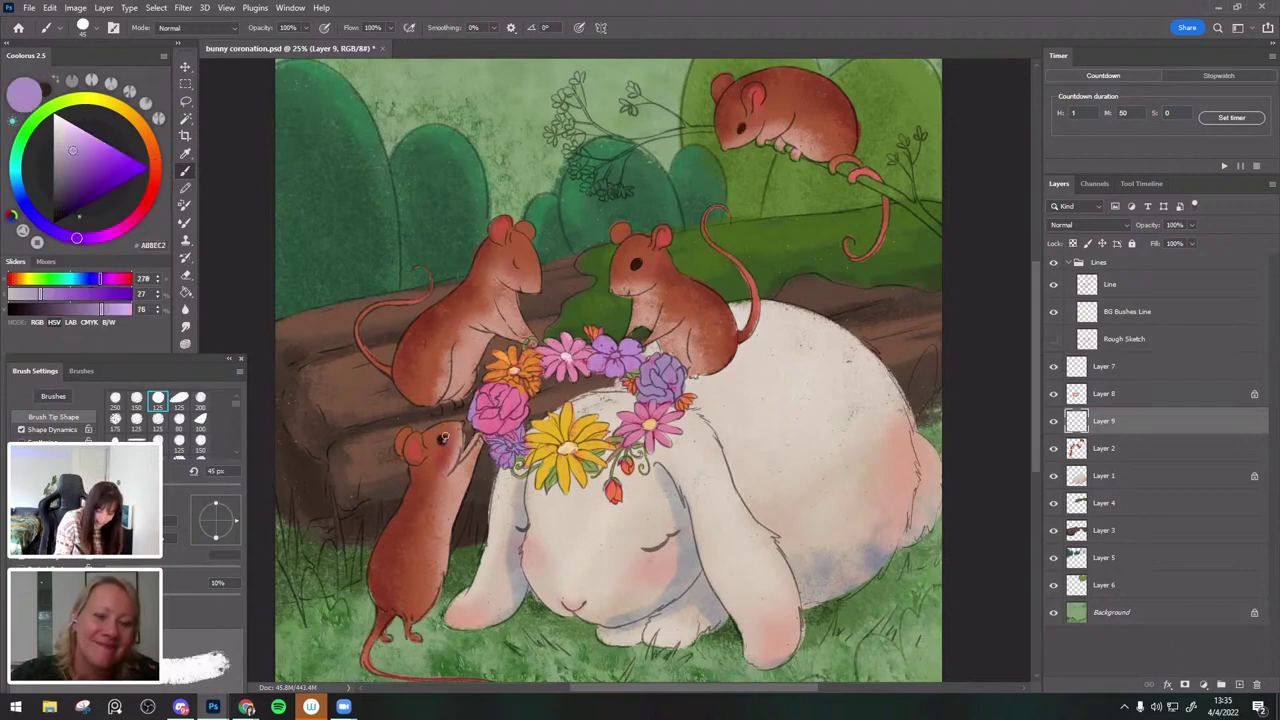
click(75, 181)
key(ctrl+plus)
drag(569, 311, 598, 266)
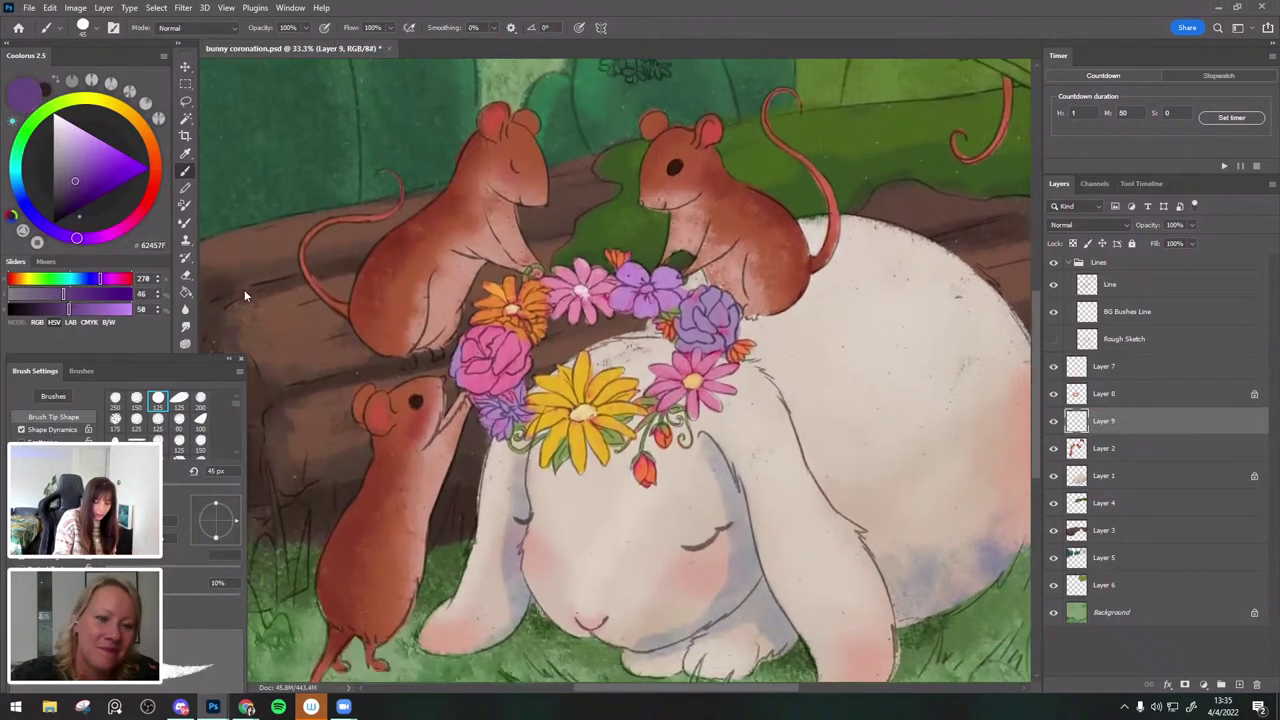
click(28, 209)
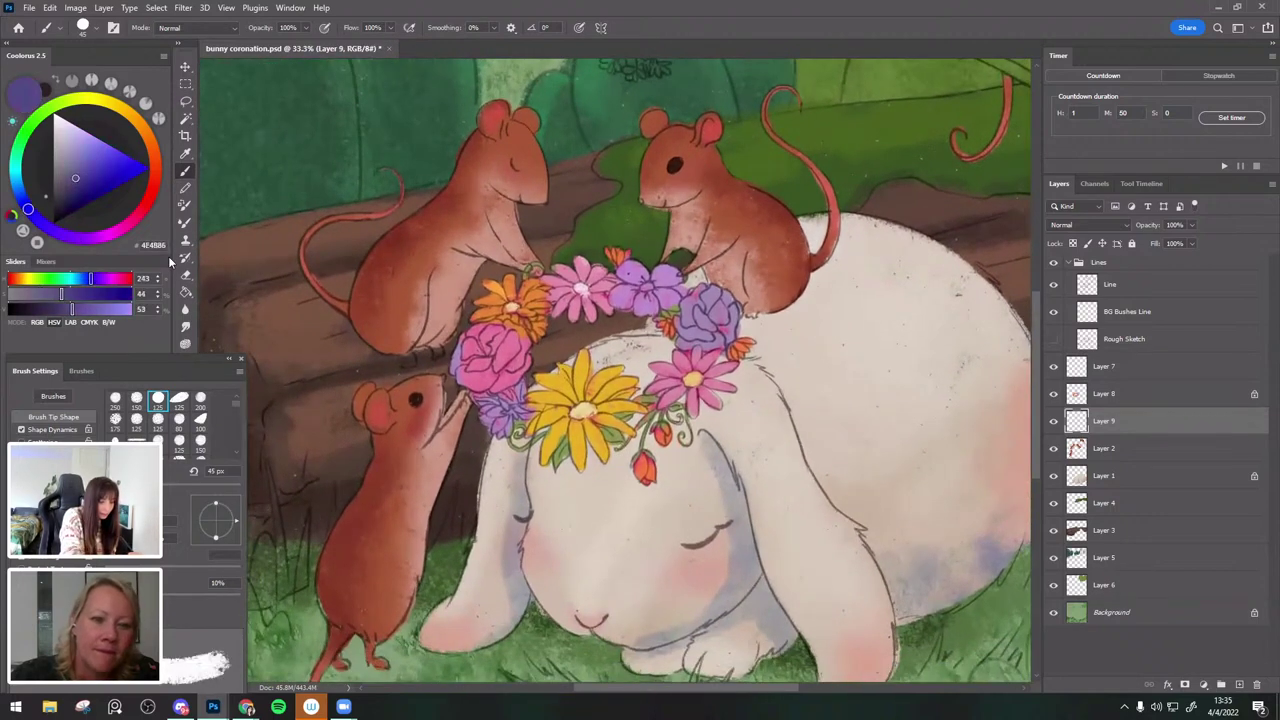
click(64, 175)
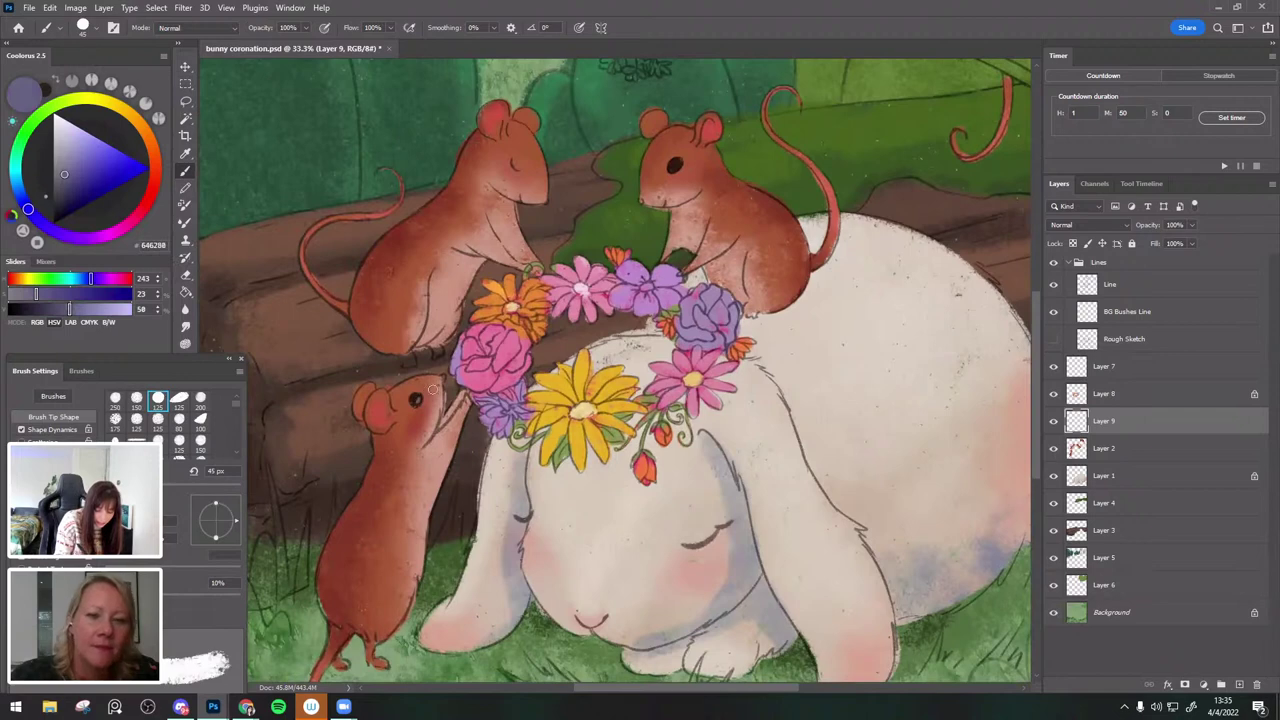
click(20, 196)
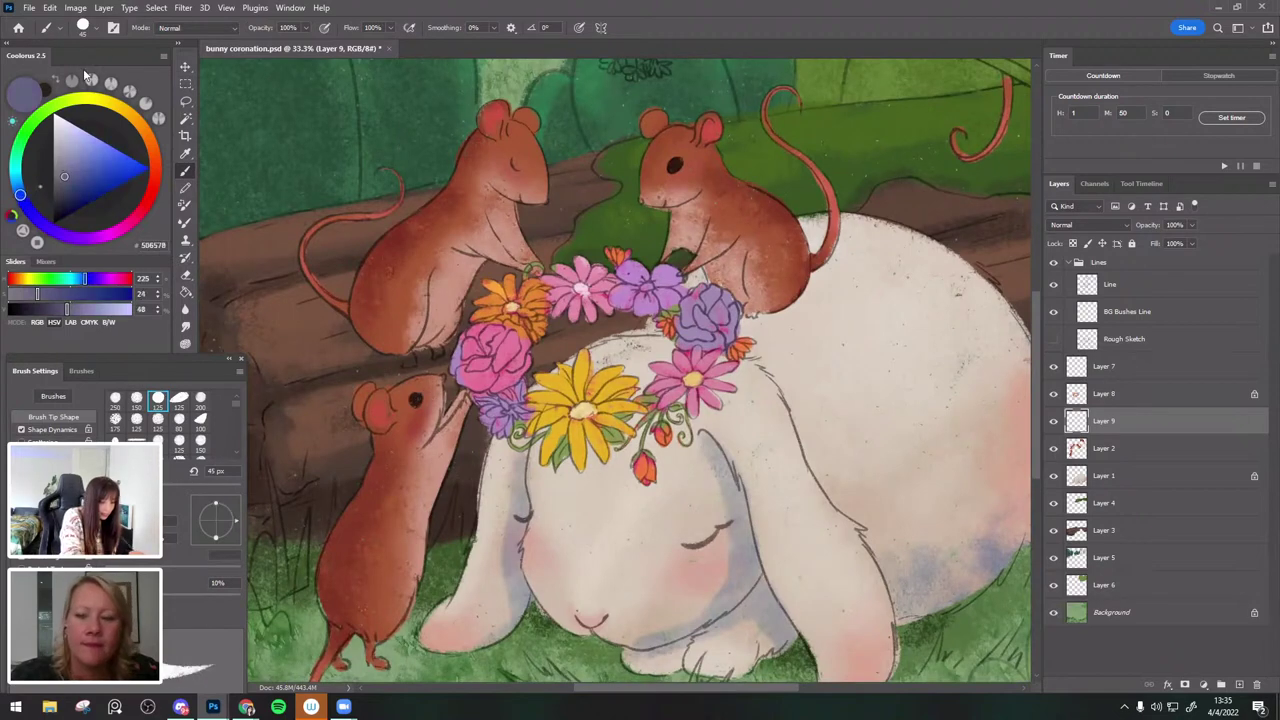
Dab soft grey-blue reflections into the mice's open eyes on Layer 9 with a 50 px brush.
key(bracketright)
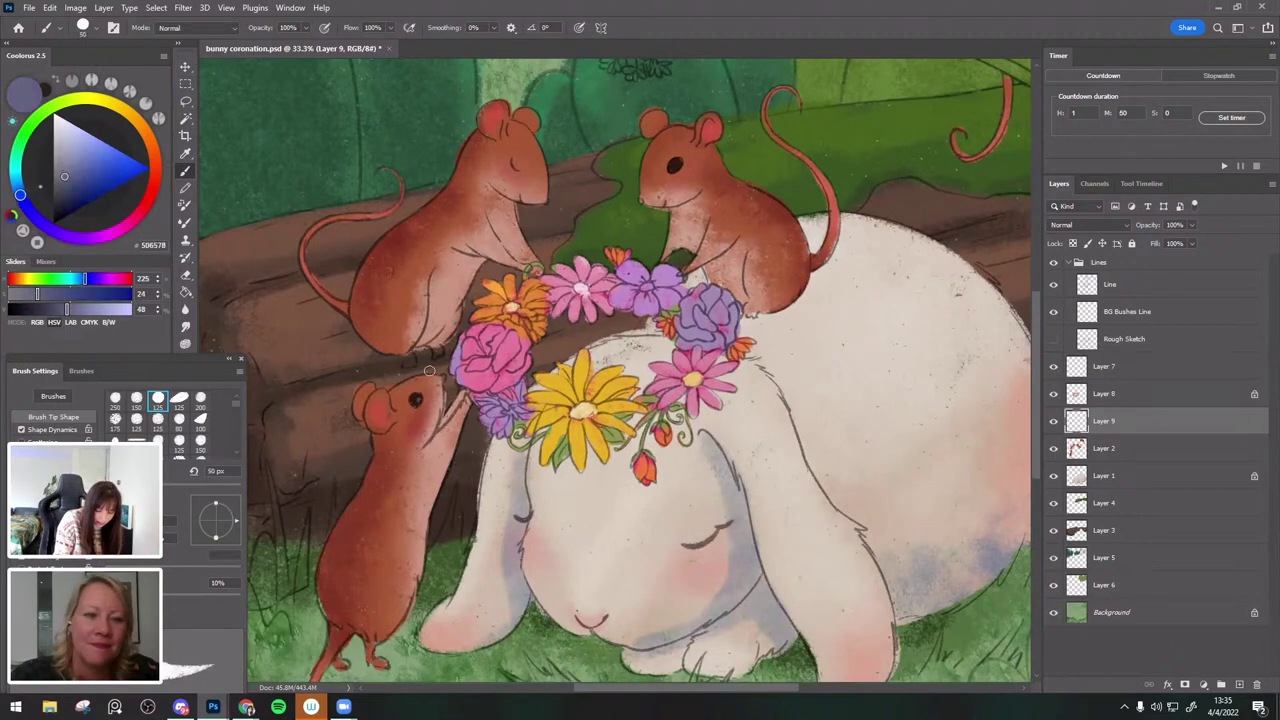
drag(575, 361, 541, 411)
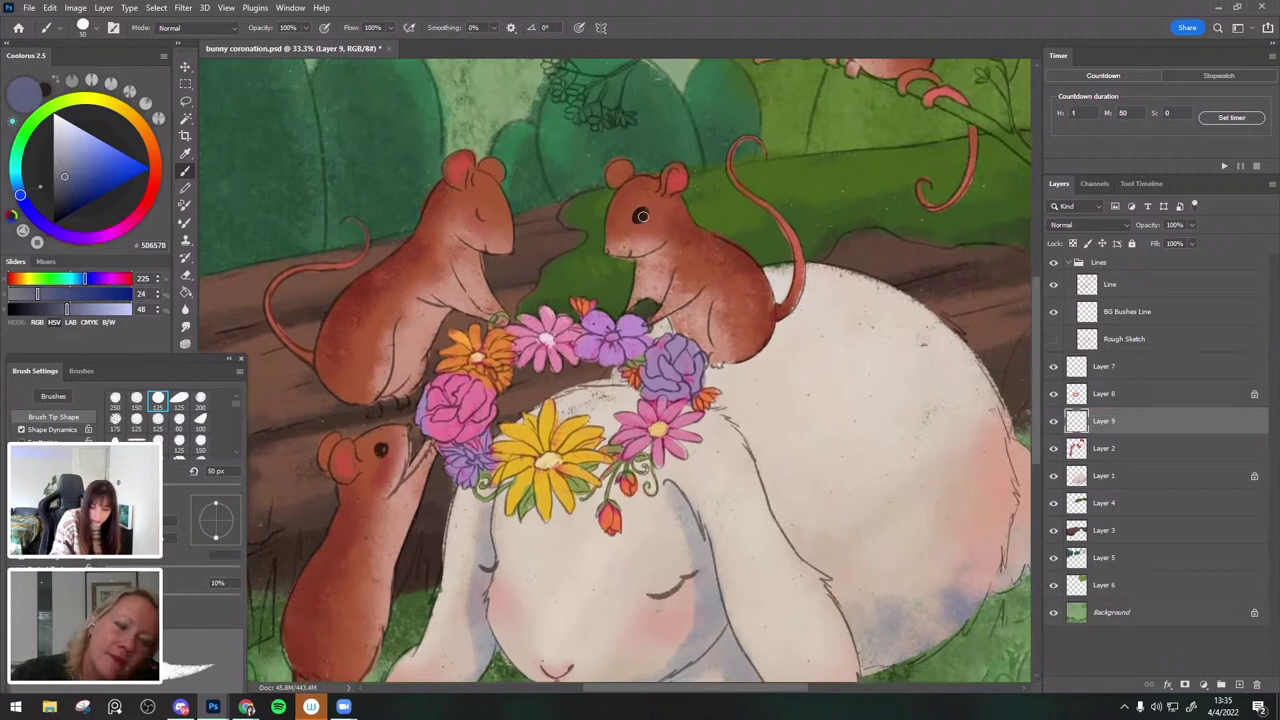
scroll(770, 165, up, 2)
scroll(770, 165, right, 1)
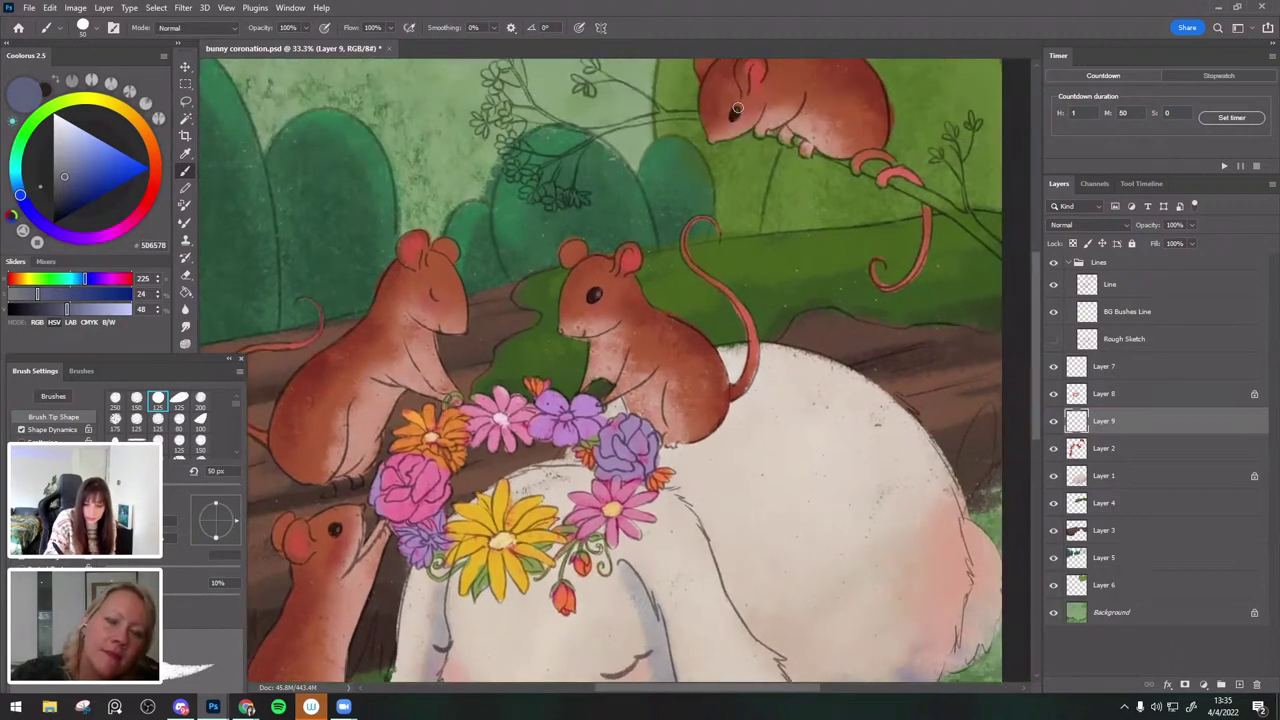
Sample the rabbit's off-white fur and dot small highlights into the mice's eyes, reducing the brush to 35 px.
alt+click(767, 403)
key(bracketleft)
key(bracketleft)
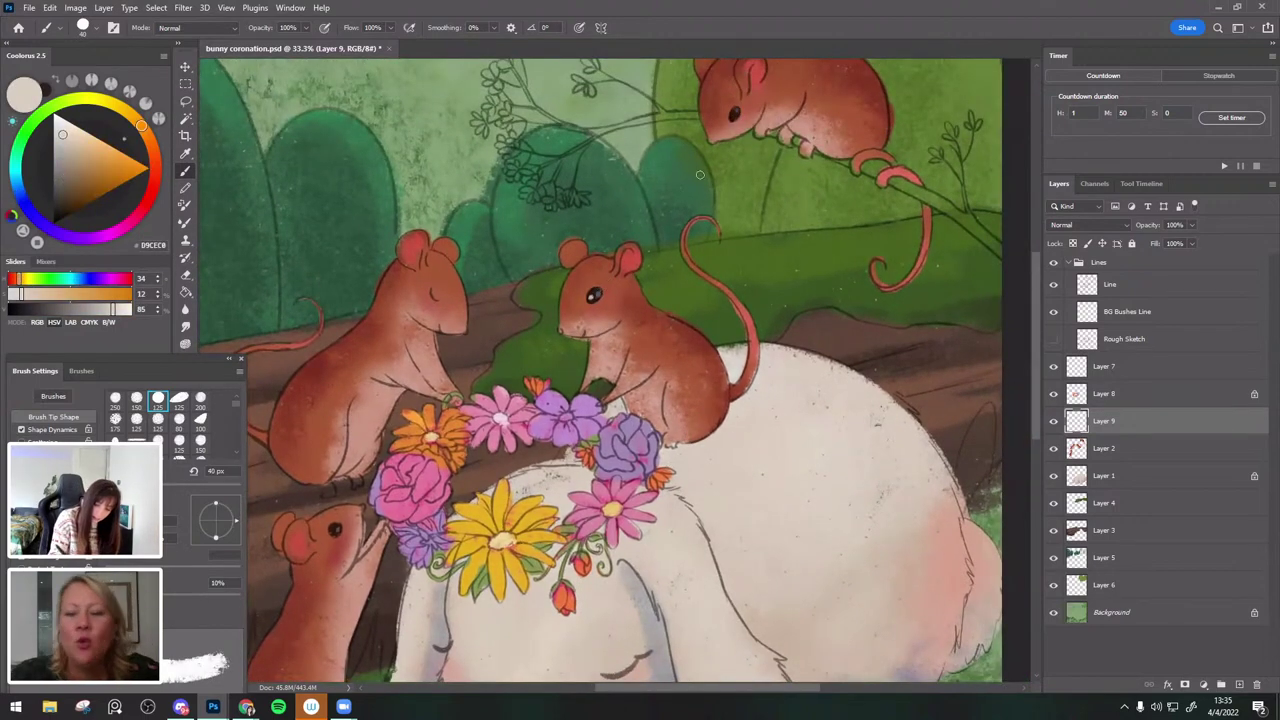
key(bracketleft)
click(732, 117)
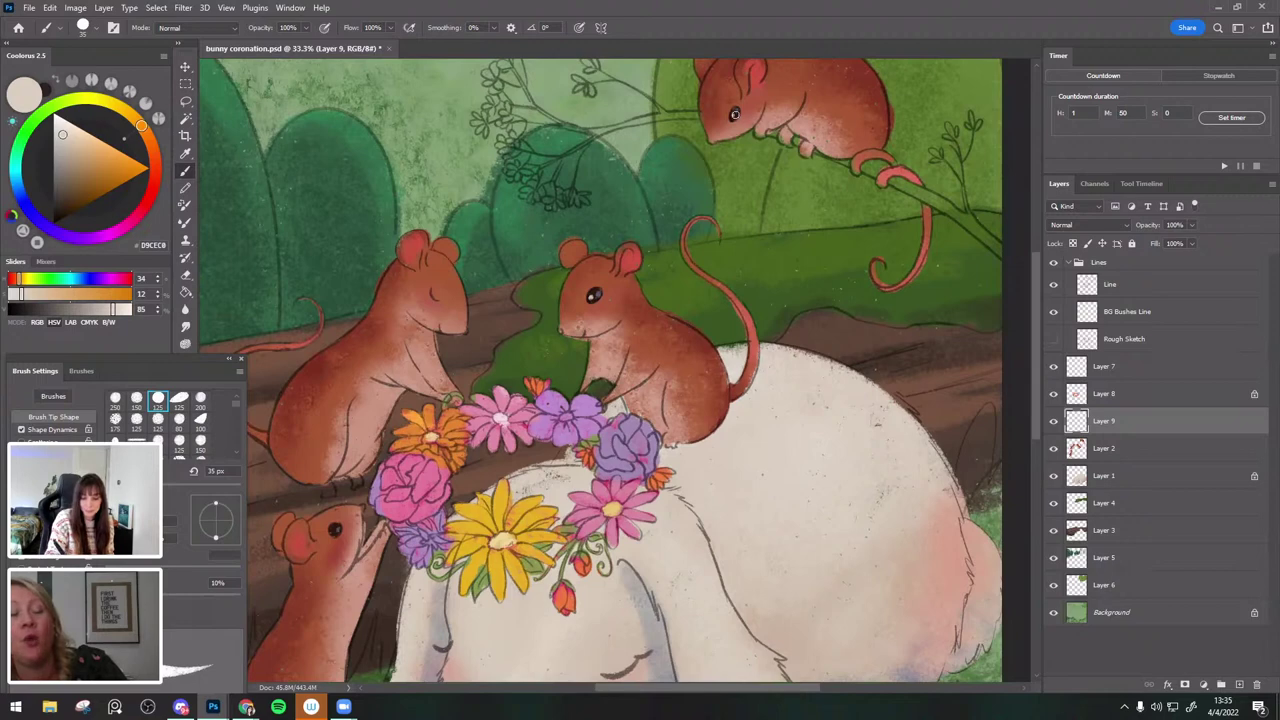
mouse_move(756, 187)
mouse_down()
mouse_move(834, 64)
mouse_move(856, 52)
mouse_up()
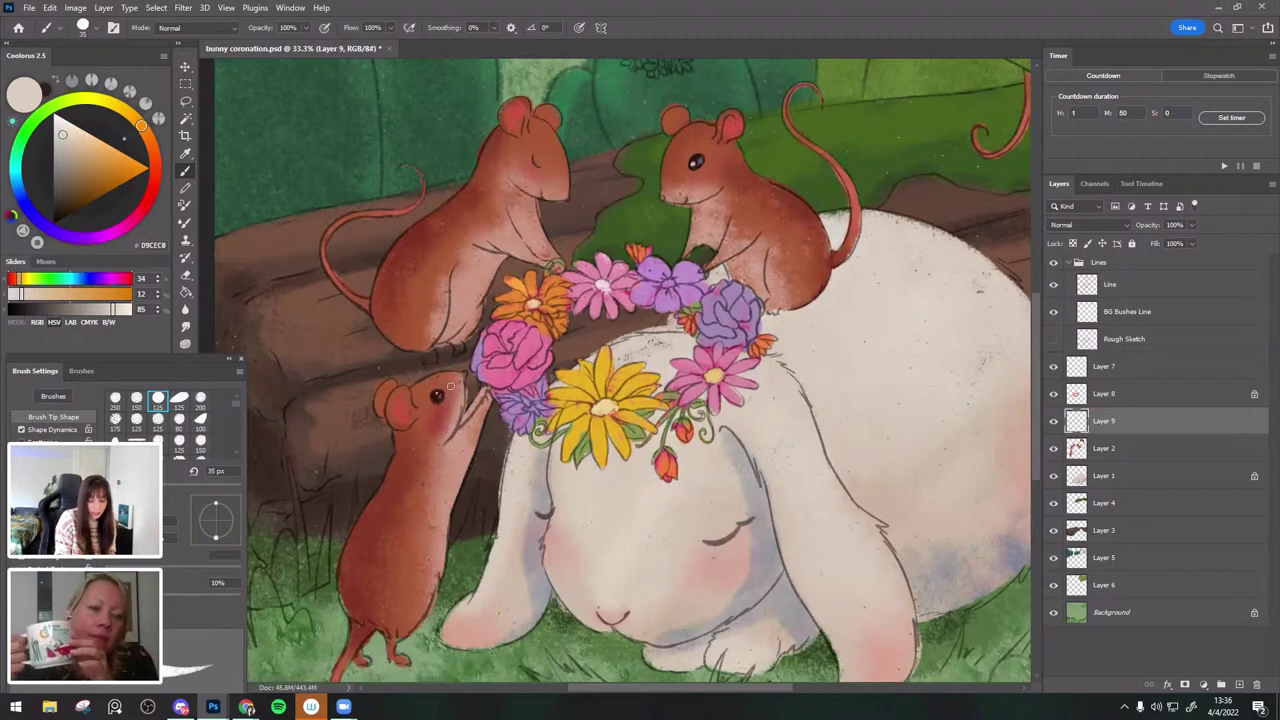
Sample very dark brown from the eye of the mouse behind the crown, touch up its highlight, and save the illustration.
key(ctrl+minus)
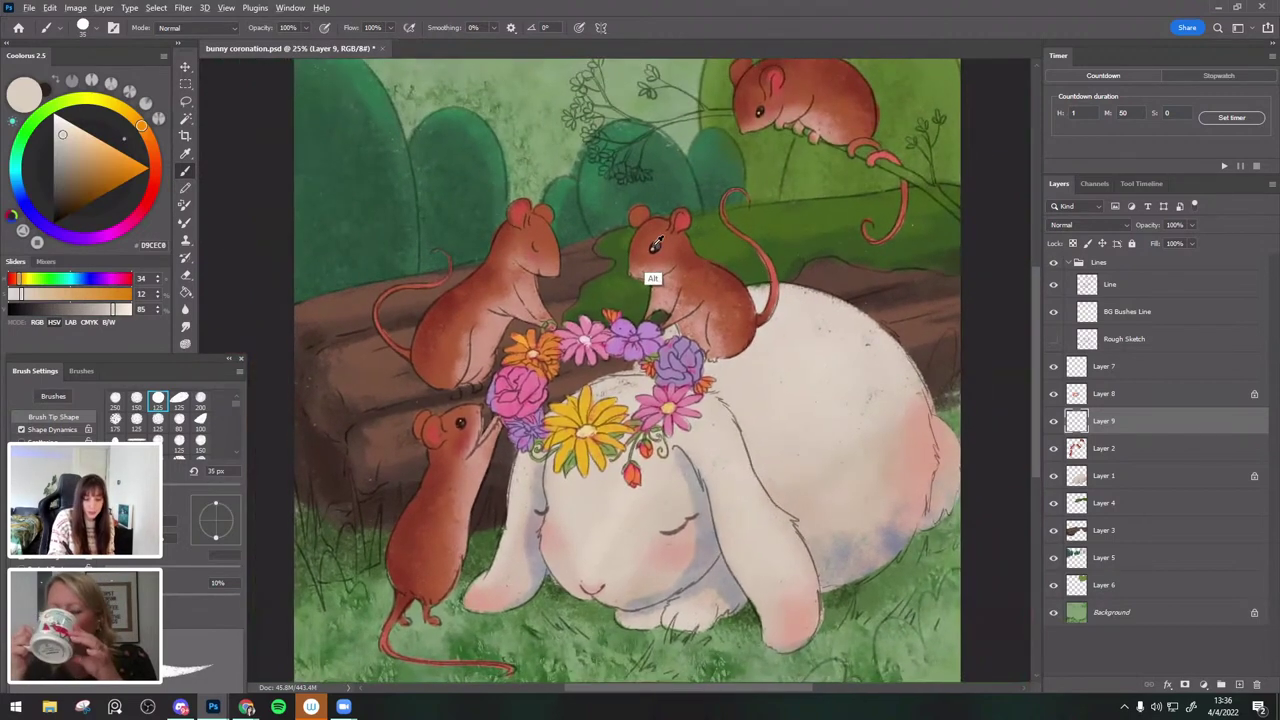
alt+click(655, 248)
alt+click(659, 247)
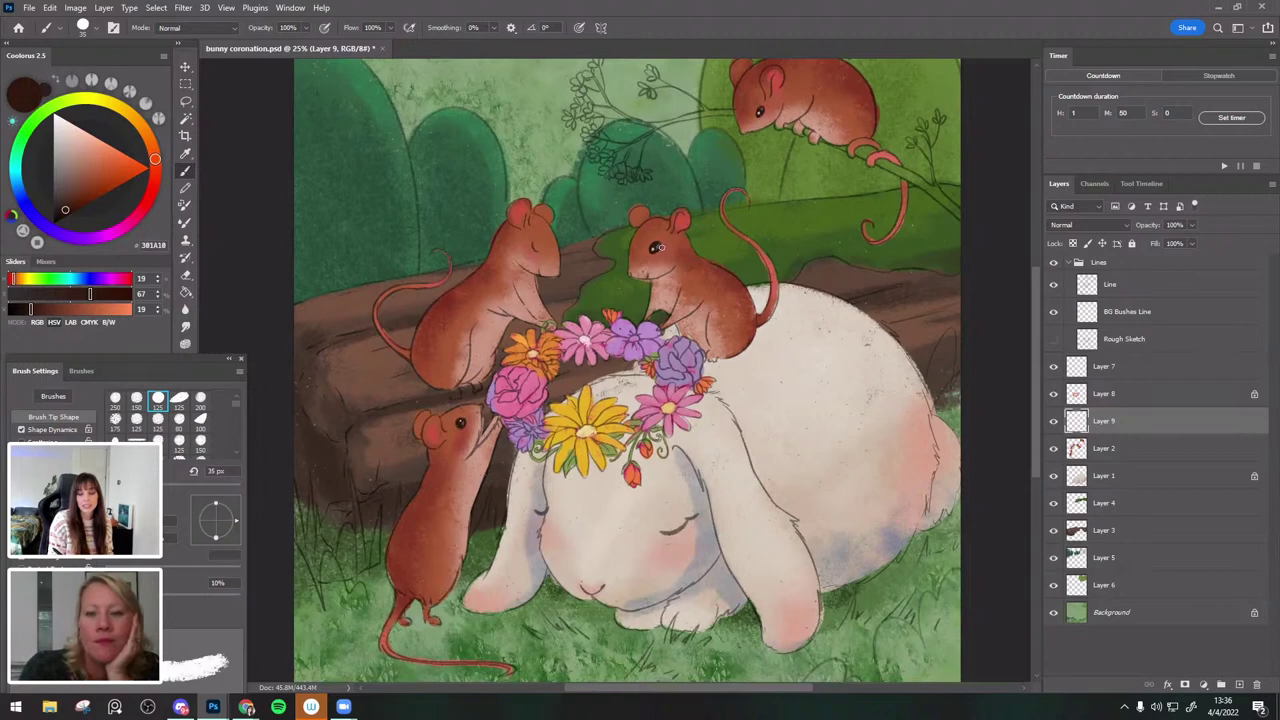
key(ctrl+s)
Refine the eye highlight of the mouse on the branch with a 25 px brush, resampling the eye's very dark brown.
drag(718, 257, 689, 271)
alt+click(729, 125)
key(bracketleft)
key(bracketleft)
click(729, 125)
alt+click(728, 124)
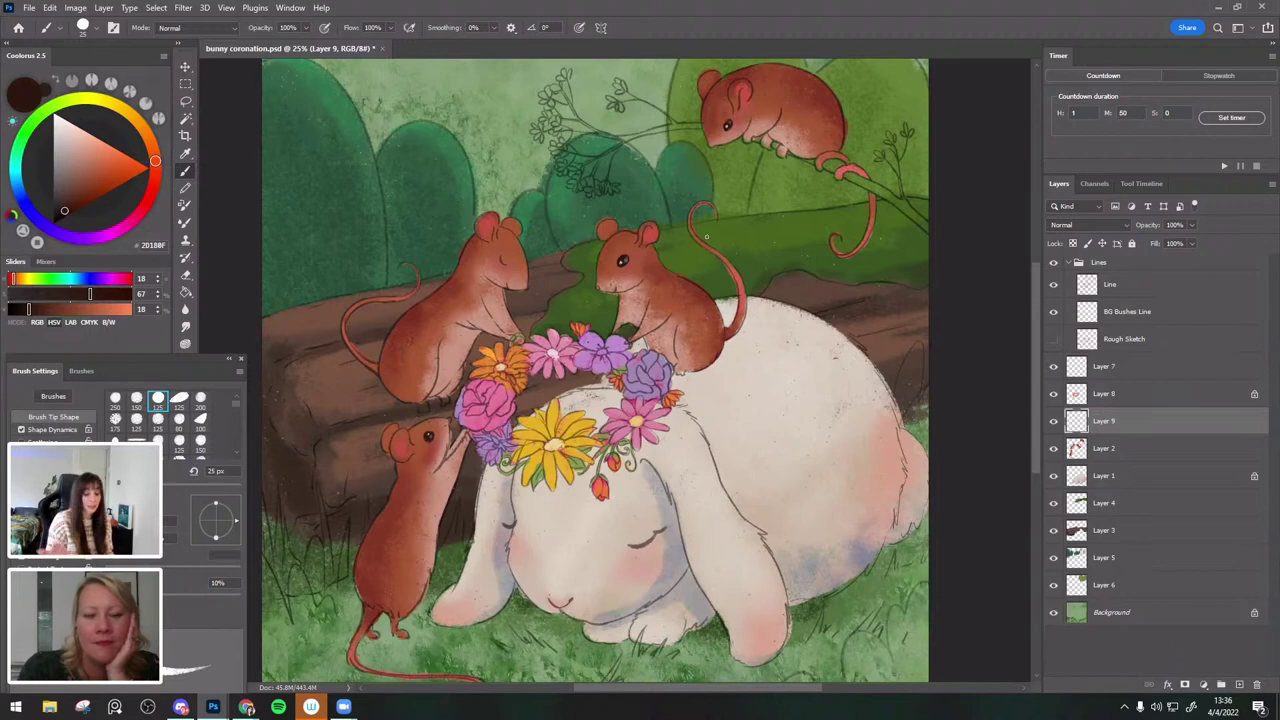
Sample reddish-brown fur from the branch mouse and choose the 250 px hair-like stroke brush from the Organic Mark-Making Brushes.
alt+click(802, 115)
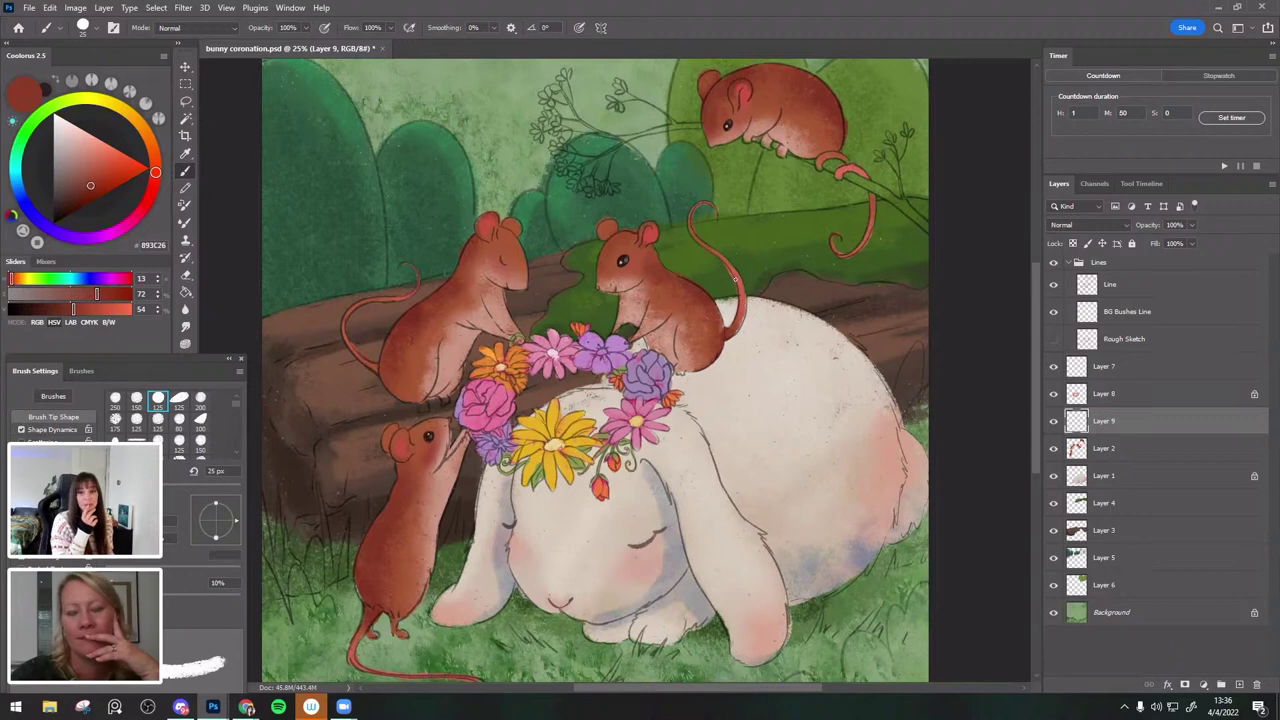
click(84, 27)
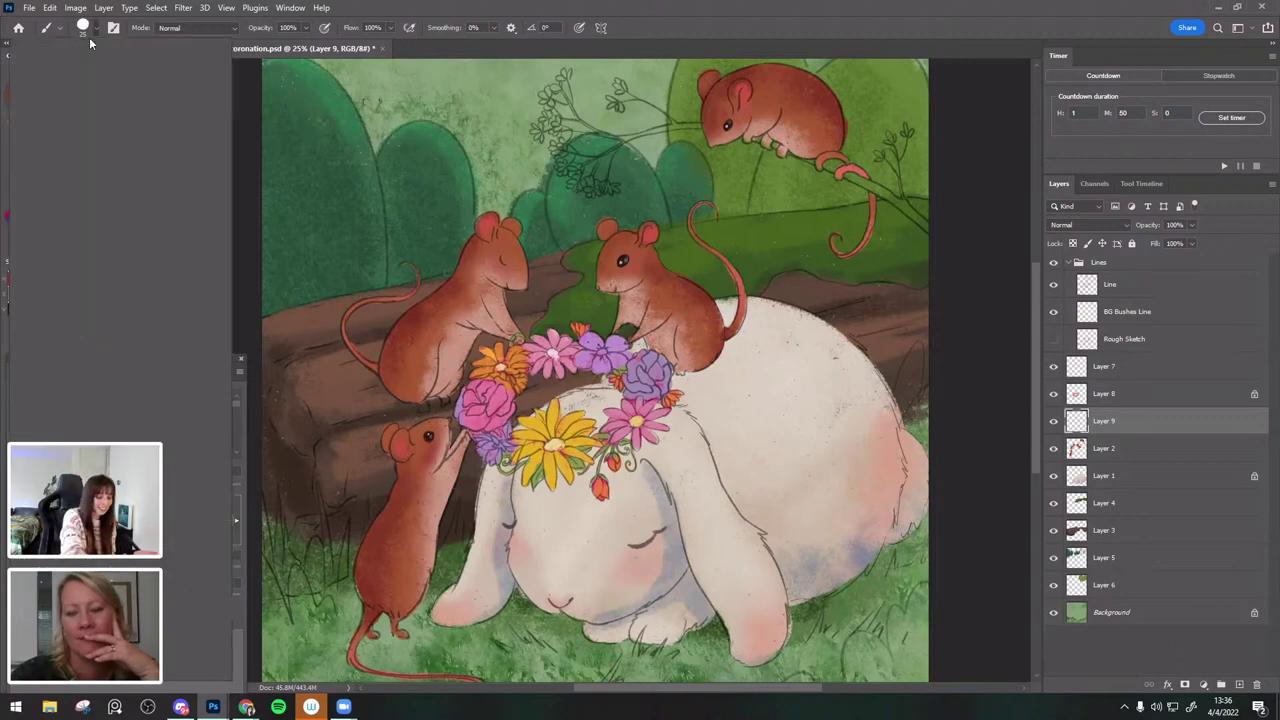
click(38, 176)
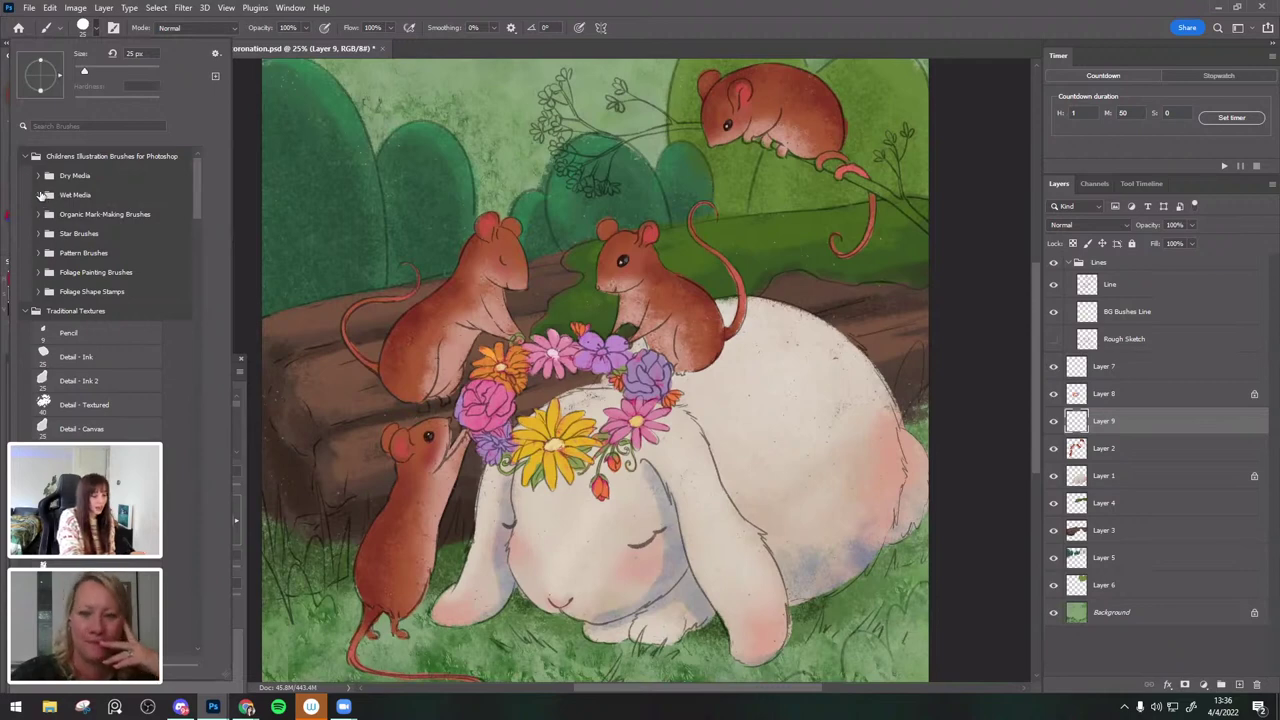
click(40, 194)
click(43, 179)
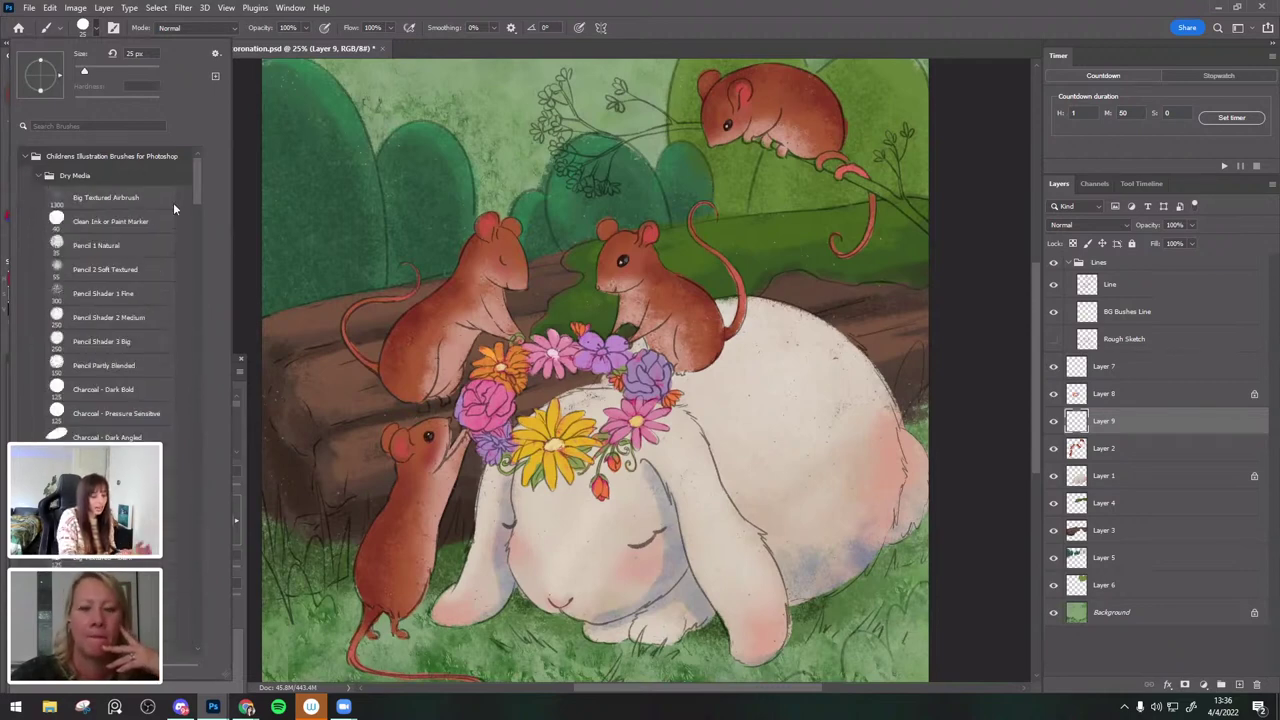
click(40, 178)
click(38, 196)
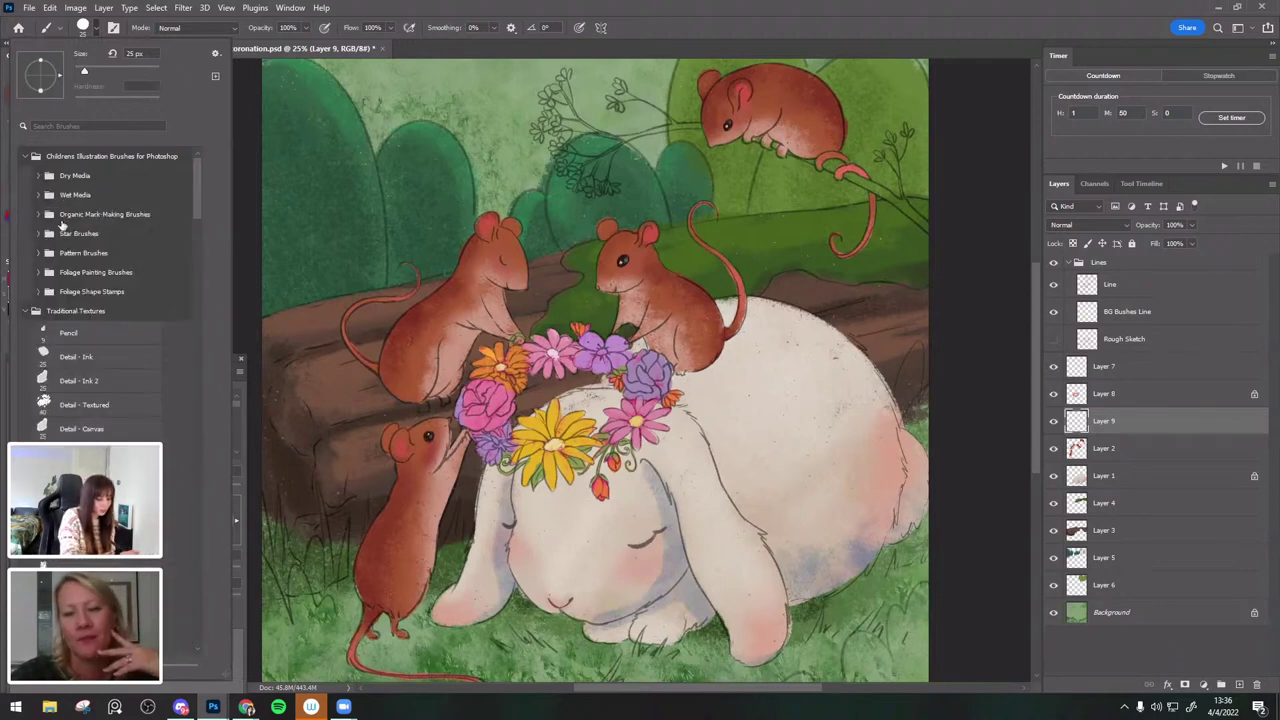
click(40, 214)
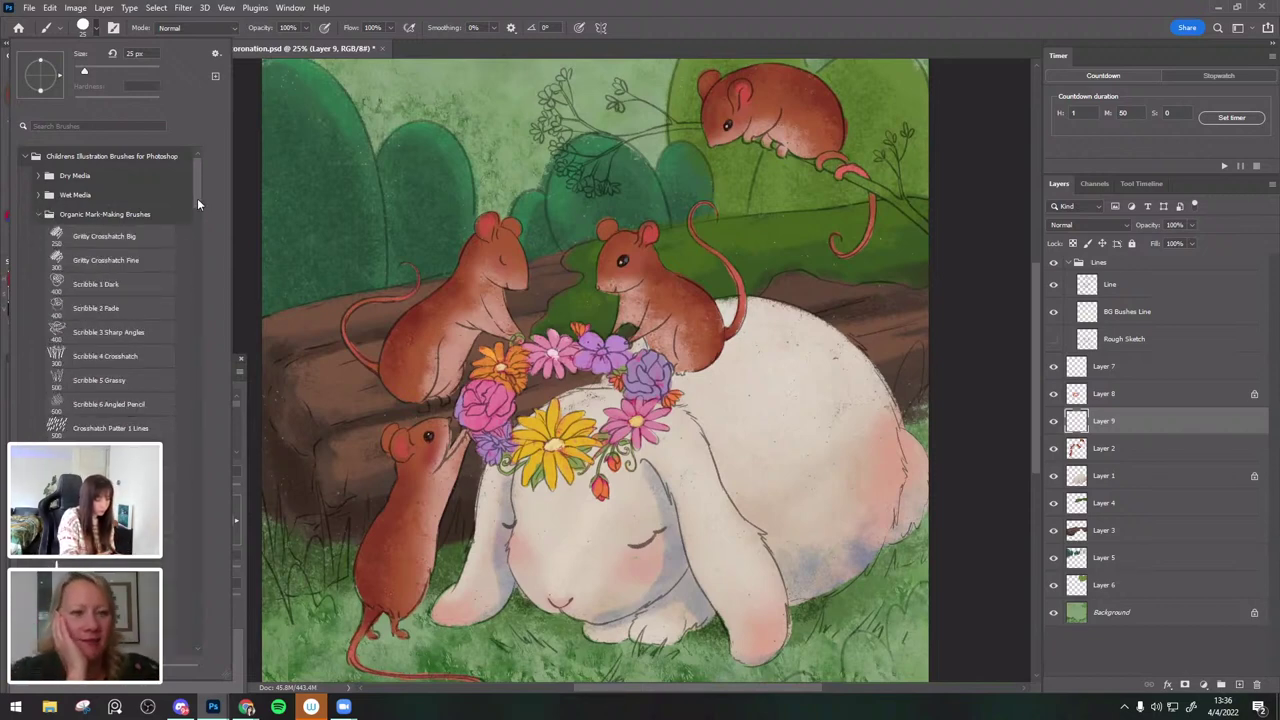
drag(197, 197, 198, 241)
click(121, 459)
click(699, 273)
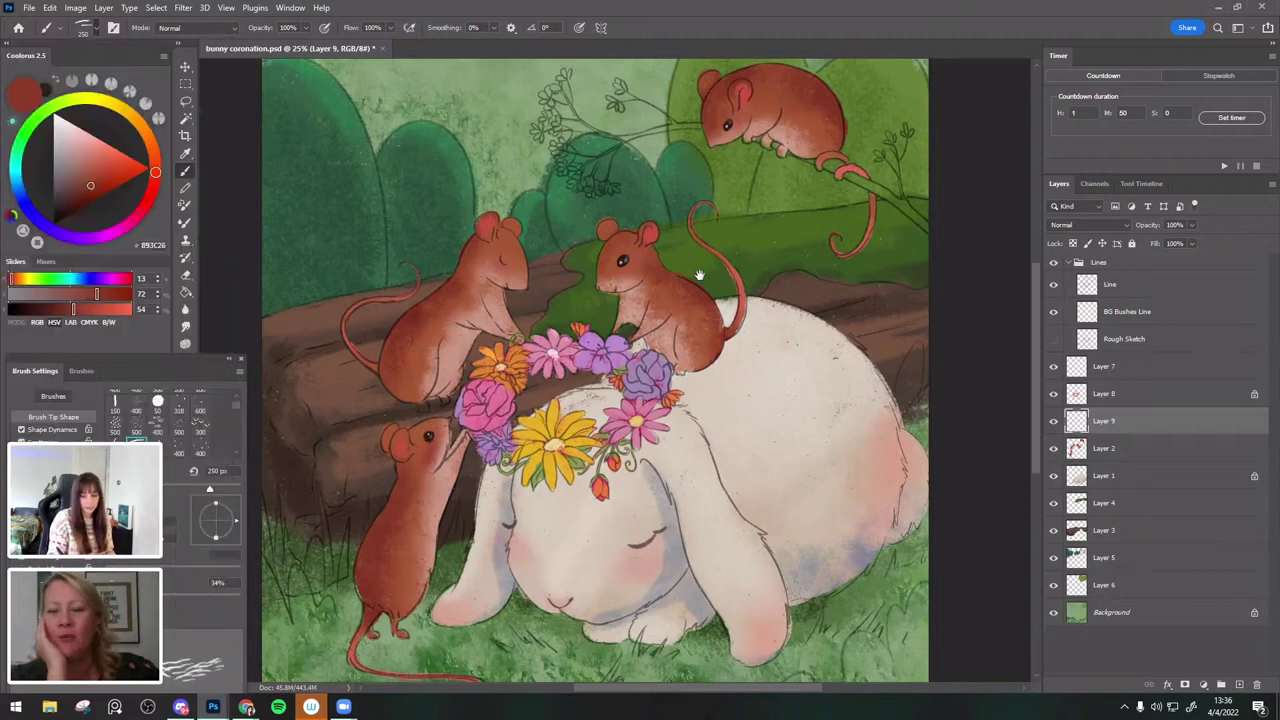
Merge the eye layer, Layer 9, down into the mice's Layer 2.
drag(699, 272, 706, 287)
right_click(1115, 423)
click(945, 523)
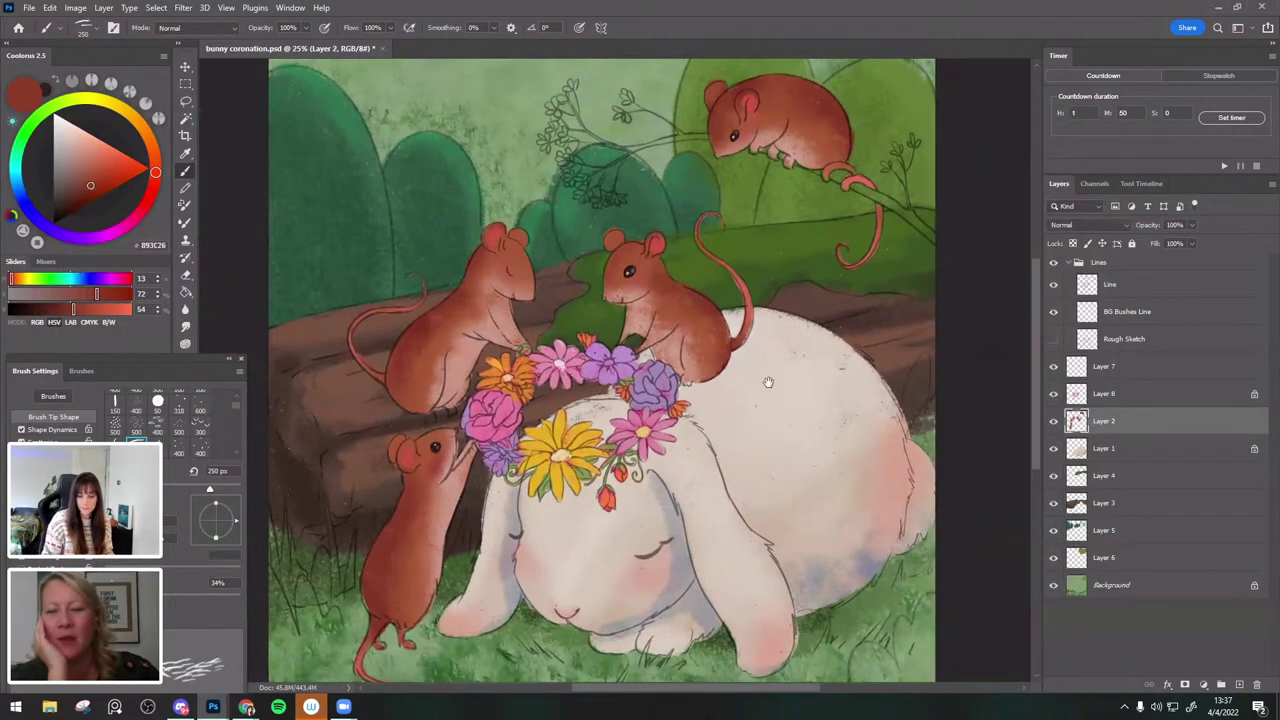
drag(773, 395, 768, 376)
key(e)
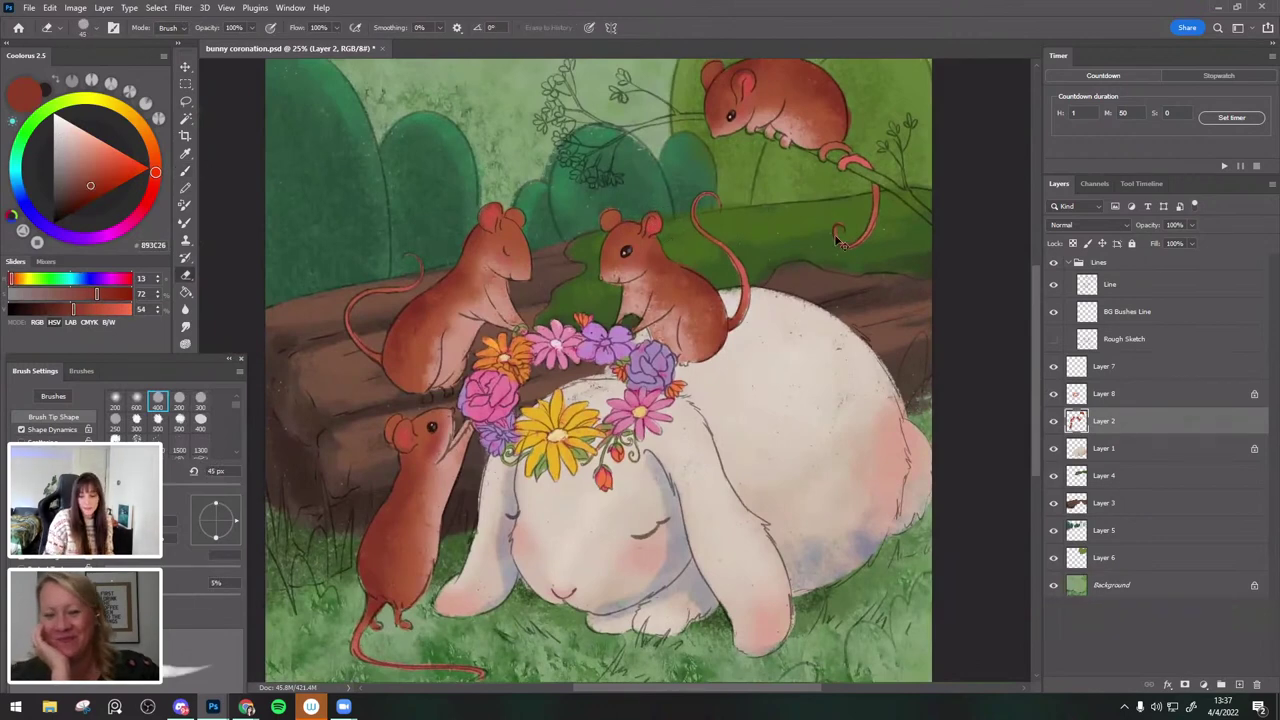
drag(678, 281, 666, 271)
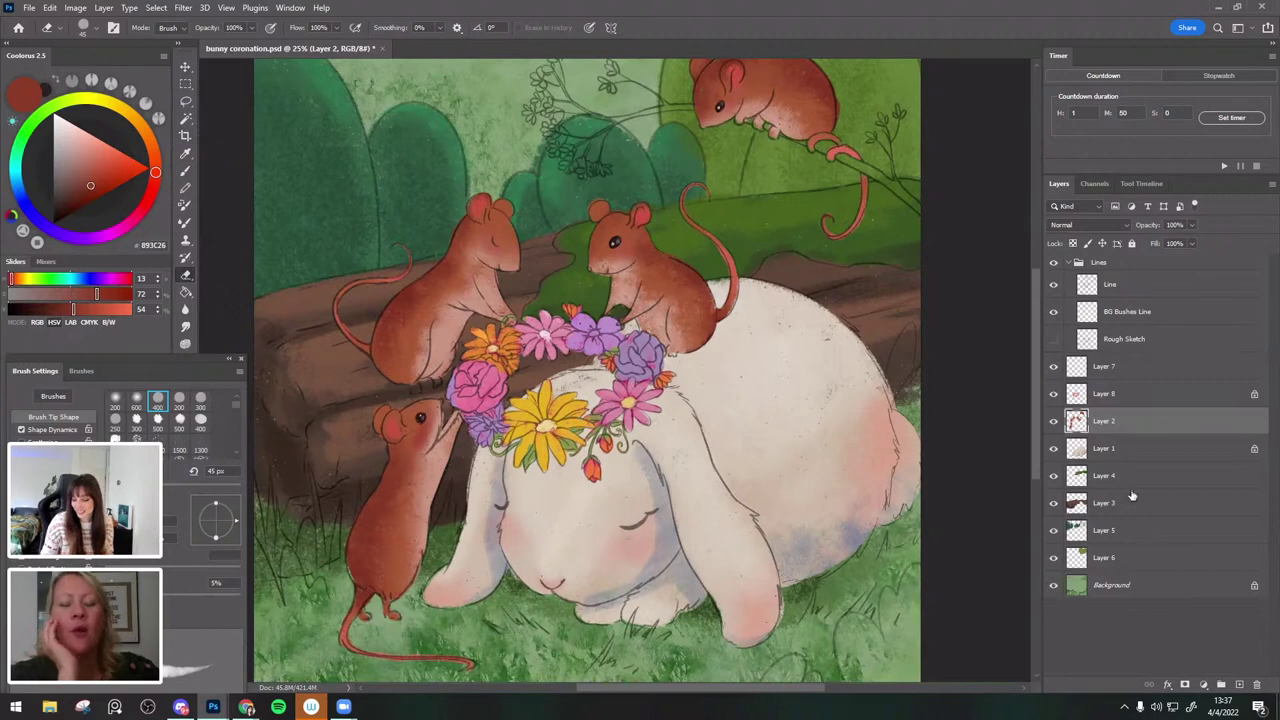
click(403, 344)
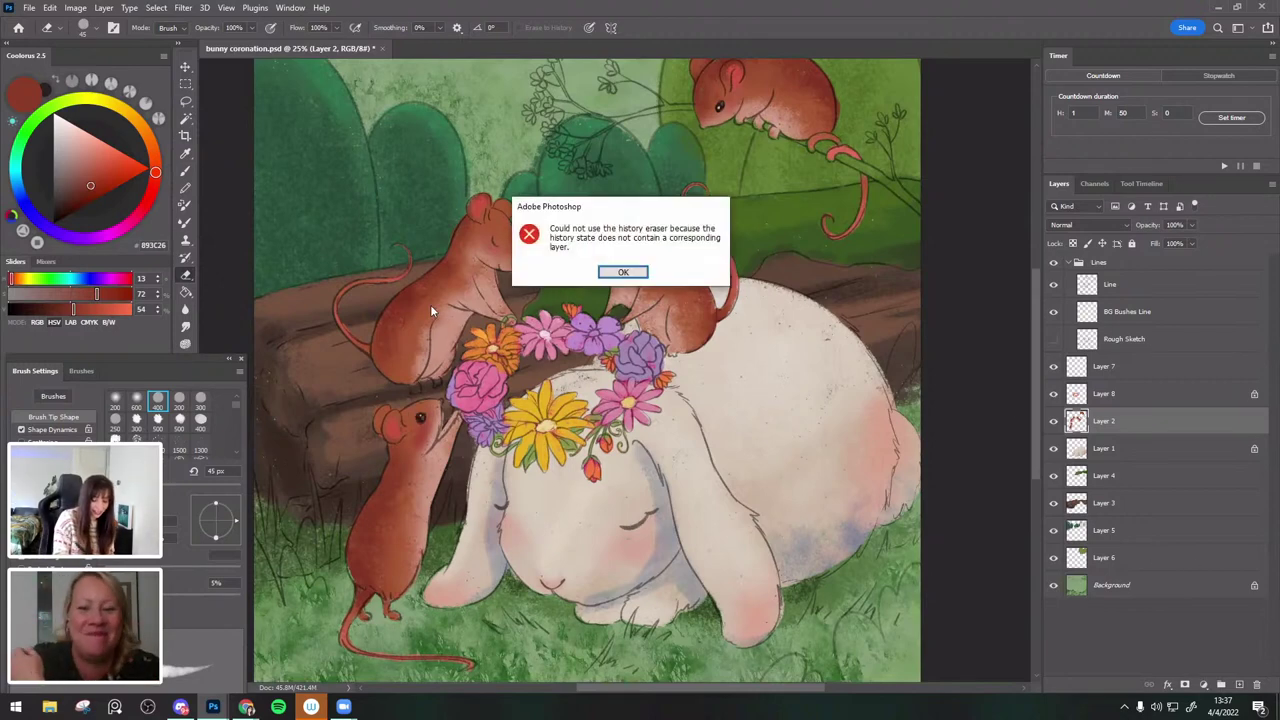
key(Return)
Return to the Brush tool and add a new empty layer directly above Layer 2.
click(185, 170)
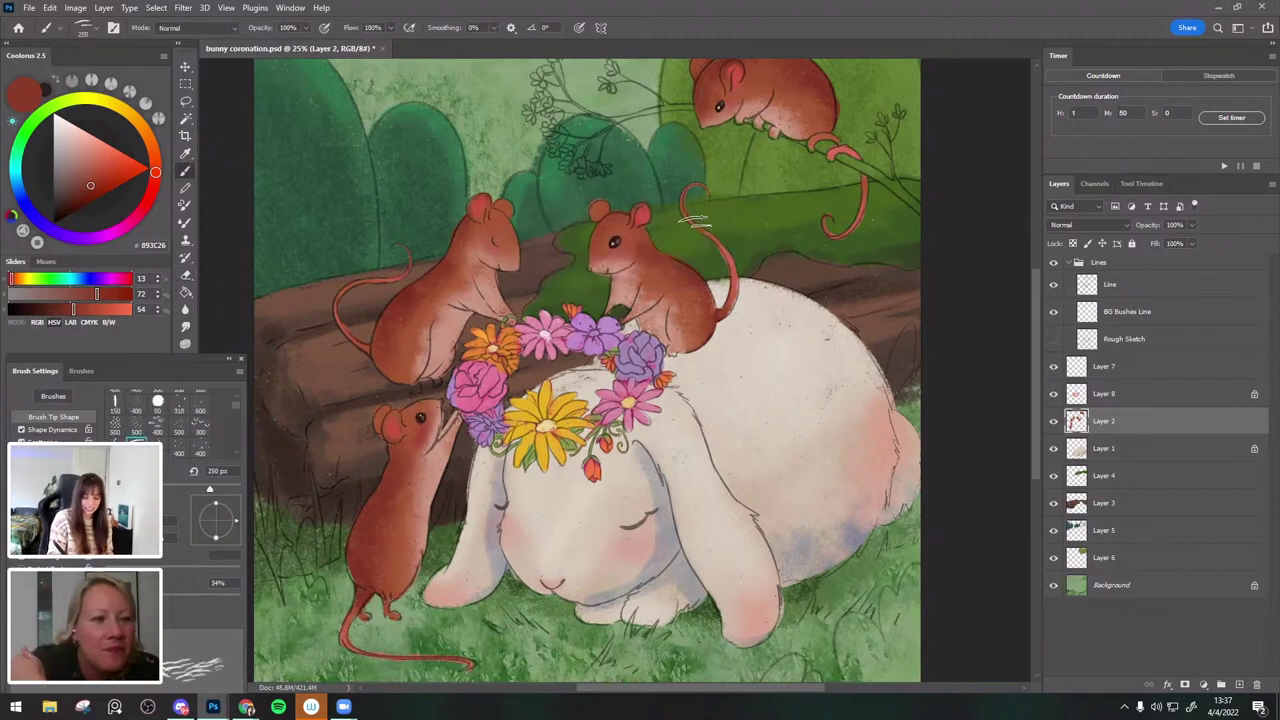
click(1239, 684)
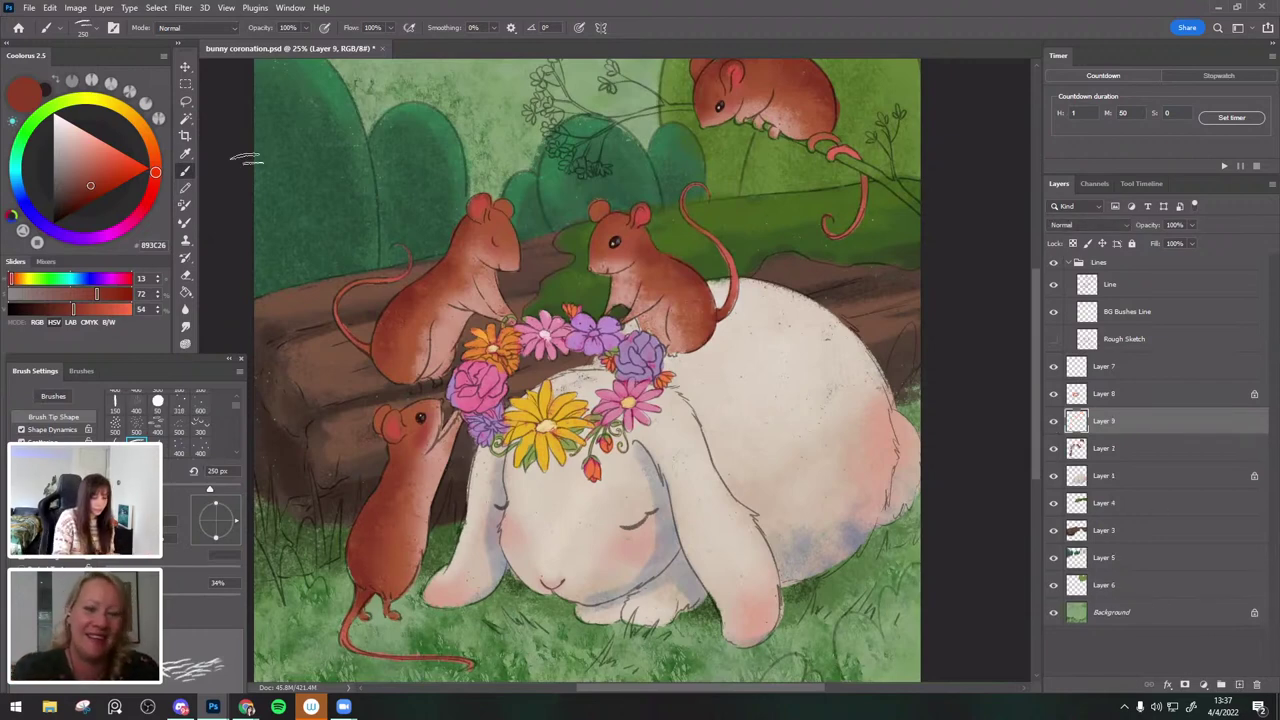
Try out the hair-like brush in salmon pink at about 300 px over the background bushes, and undo the test strokes.
click(101, 149)
key(bracketright)
key(bracketright)
drag(385, 156, 614, 100)
key(ctrl+z)
key(bracketleft)
drag(279, 296, 438, 122)
key(ctrl+z)
mouse_move(305, 290)
mouse_down()
mouse_move(322, 258)
mouse_move(445, 188)
mouse_up()
drag(385, 262, 478, 211)
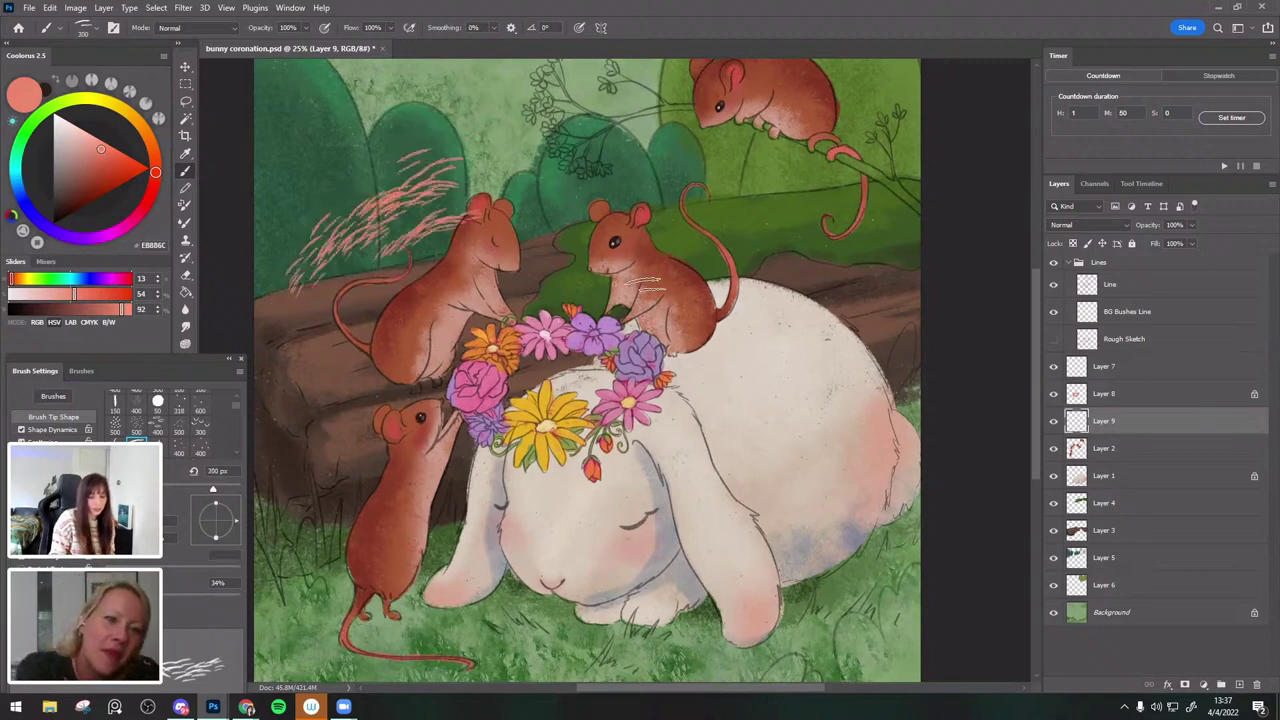
key(ctrl+z)
key(ctrl+z)
key(ctrl+z)
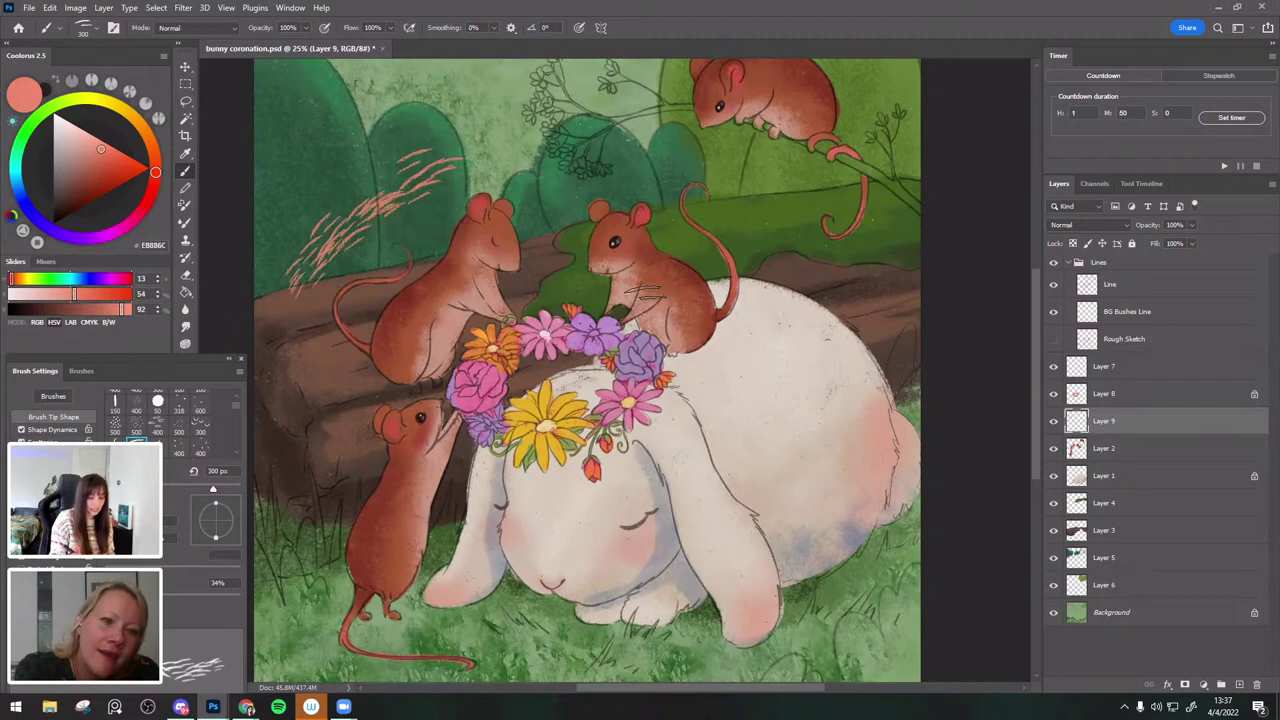
Darken sampled mouse fur to a deep red-brown and paint fur strokes along the left mouse's back, reducing the brush to about 150 px.
alt+click(406, 304)
click(79, 198)
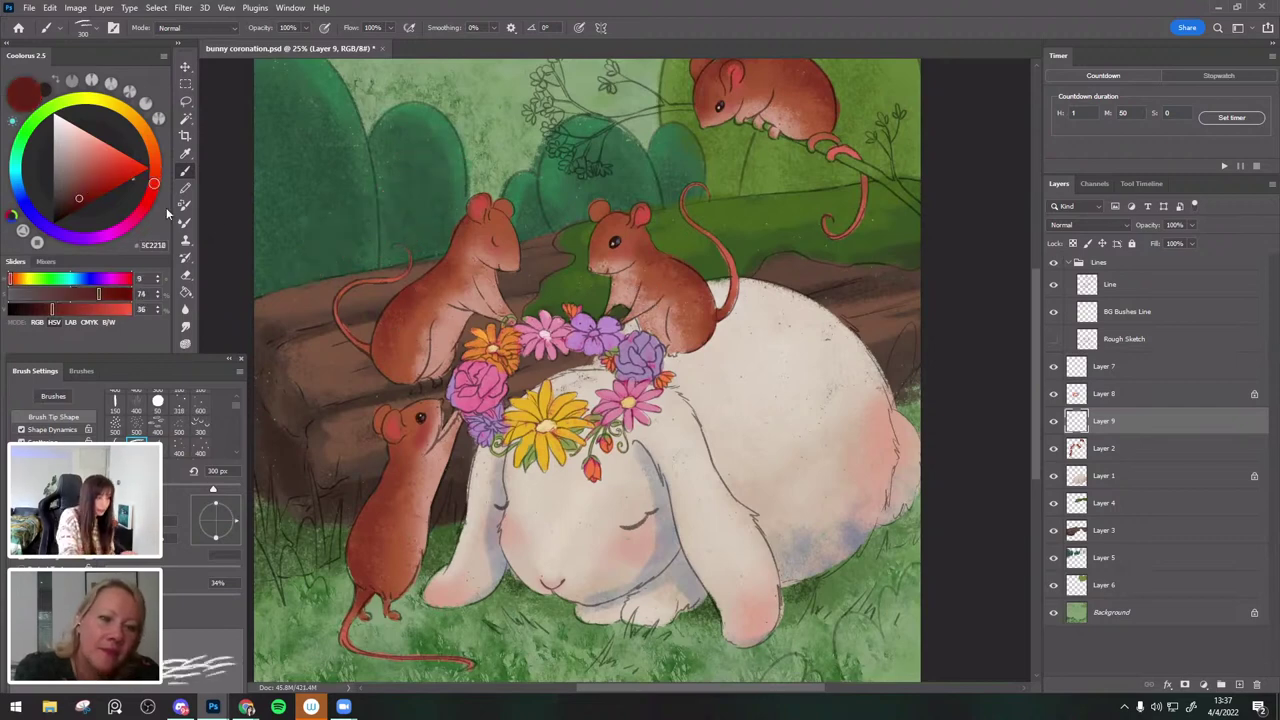
key(bracketleft)
key(bracketleft)
key(bracketright)
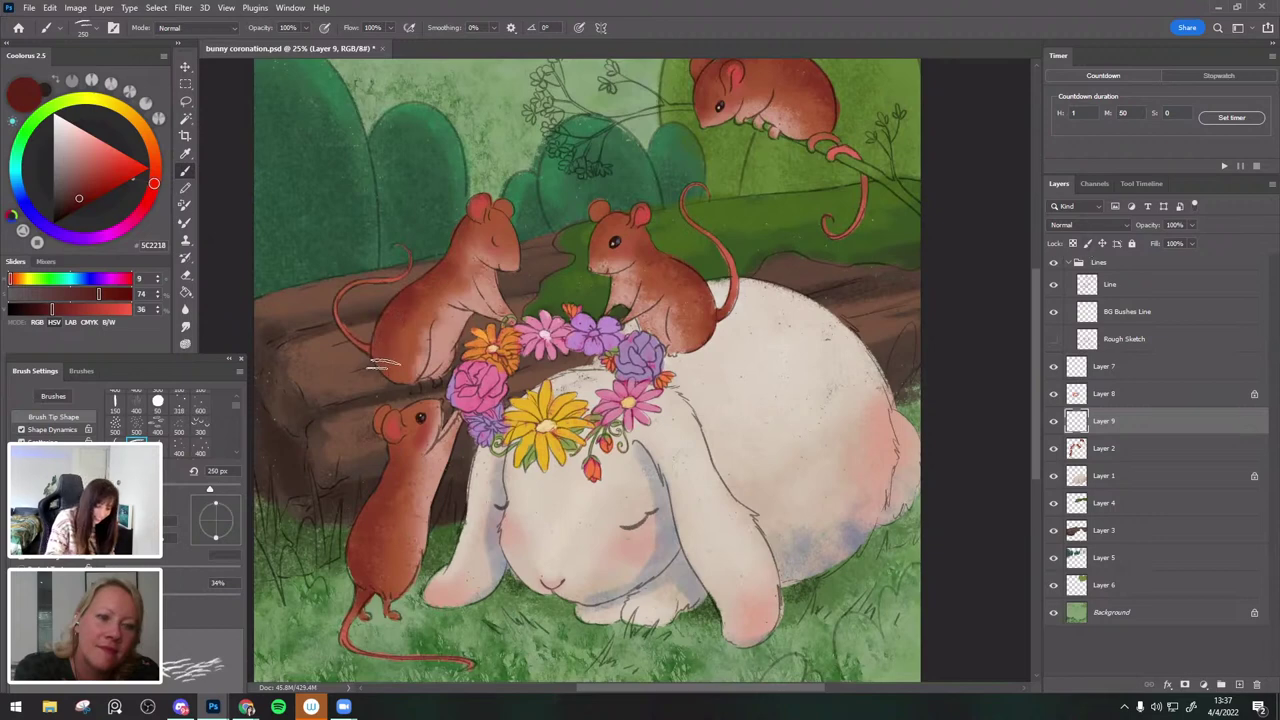
key(bracketleft)
key(bracketleft)
key(bracketleft)
key(bracketleft)
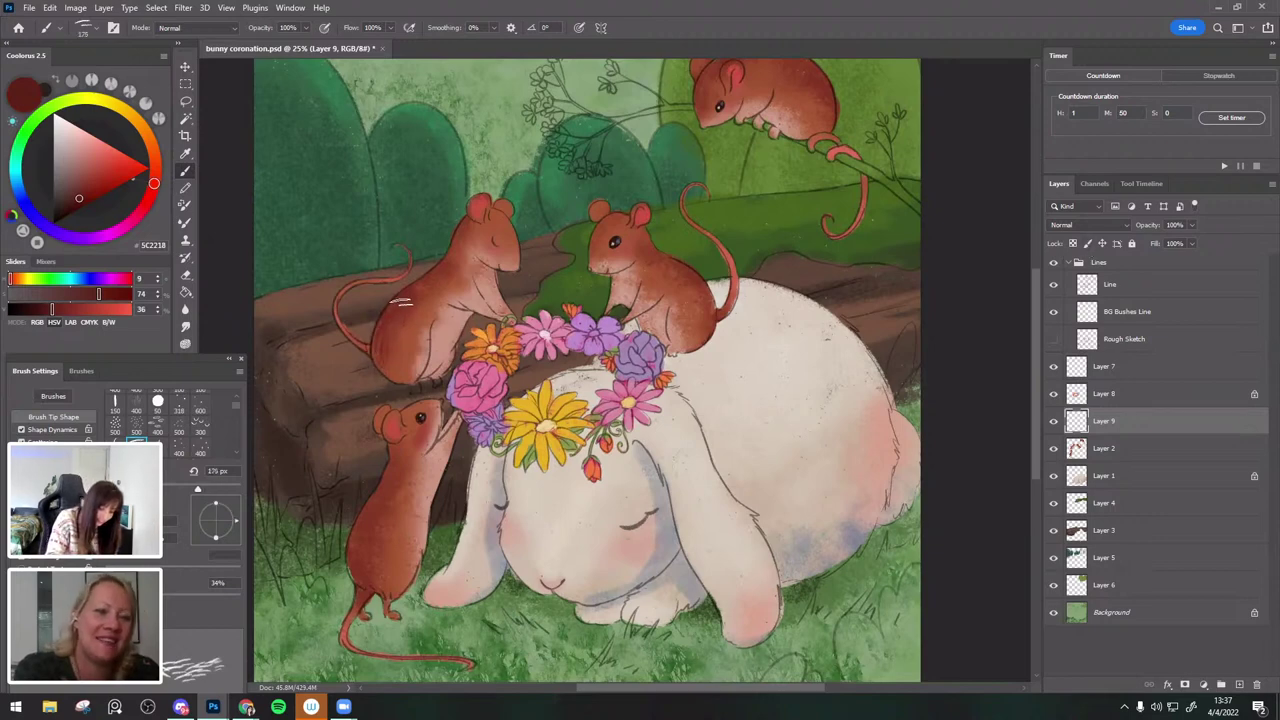
key(bracketright)
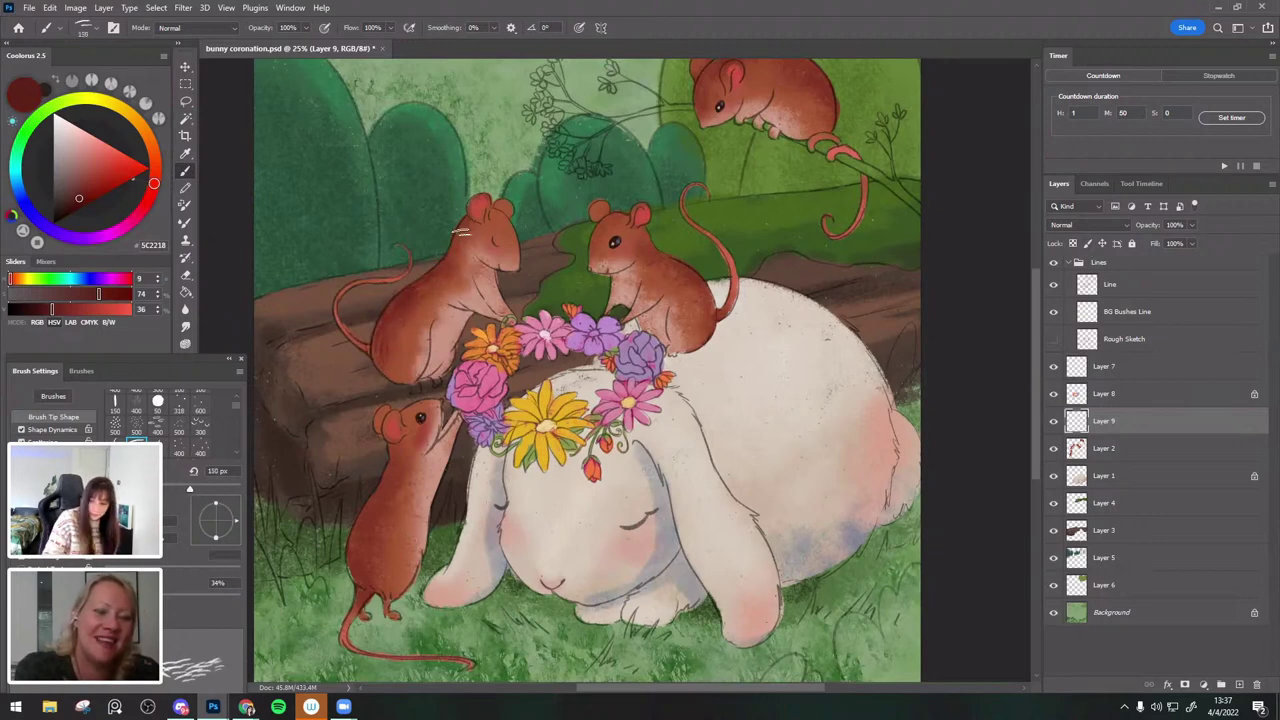
Lower the opacity of the Line and BG Bushes Line layers together to 74%.
click(1150, 284)
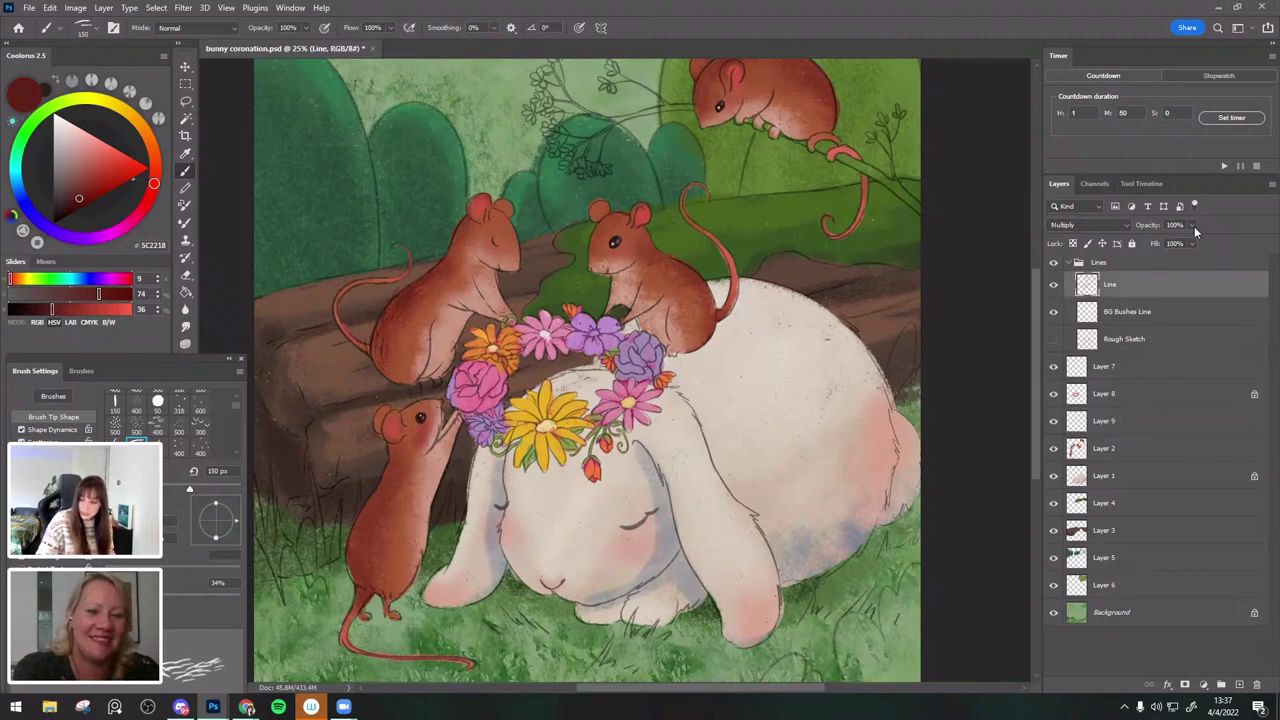
shift+click(1160, 311)
drag(1191, 229, 1163, 242)
click(1176, 242)
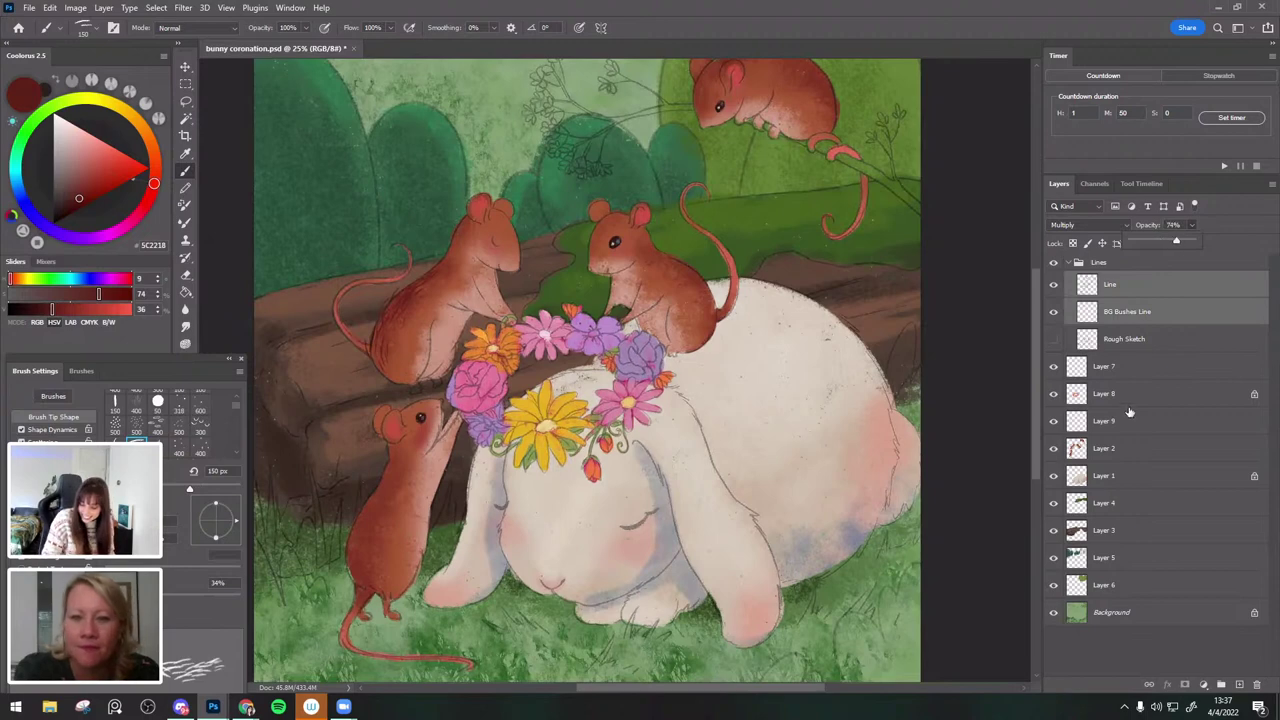
Make Layer 9, which holds the mice's fur texture, active again and return to the Brush tool.
click(185, 69)
click(408, 316)
key(b)
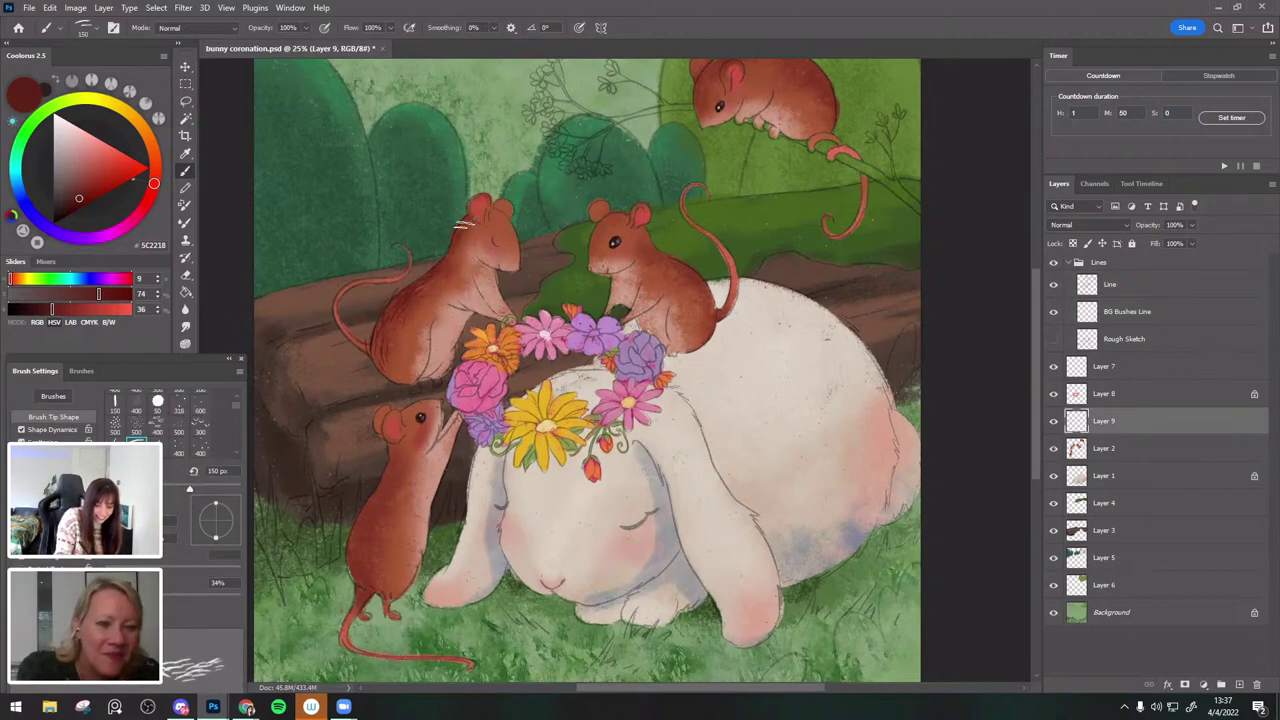
Paint dark red-brown fur strokes on the back and body of the mouse standing below the wreath, at about 175 px.
mouse_move(458, 327)
mouse_down()
mouse_move(499, 215)
mouse_move(437, 350)
mouse_up()
key(])
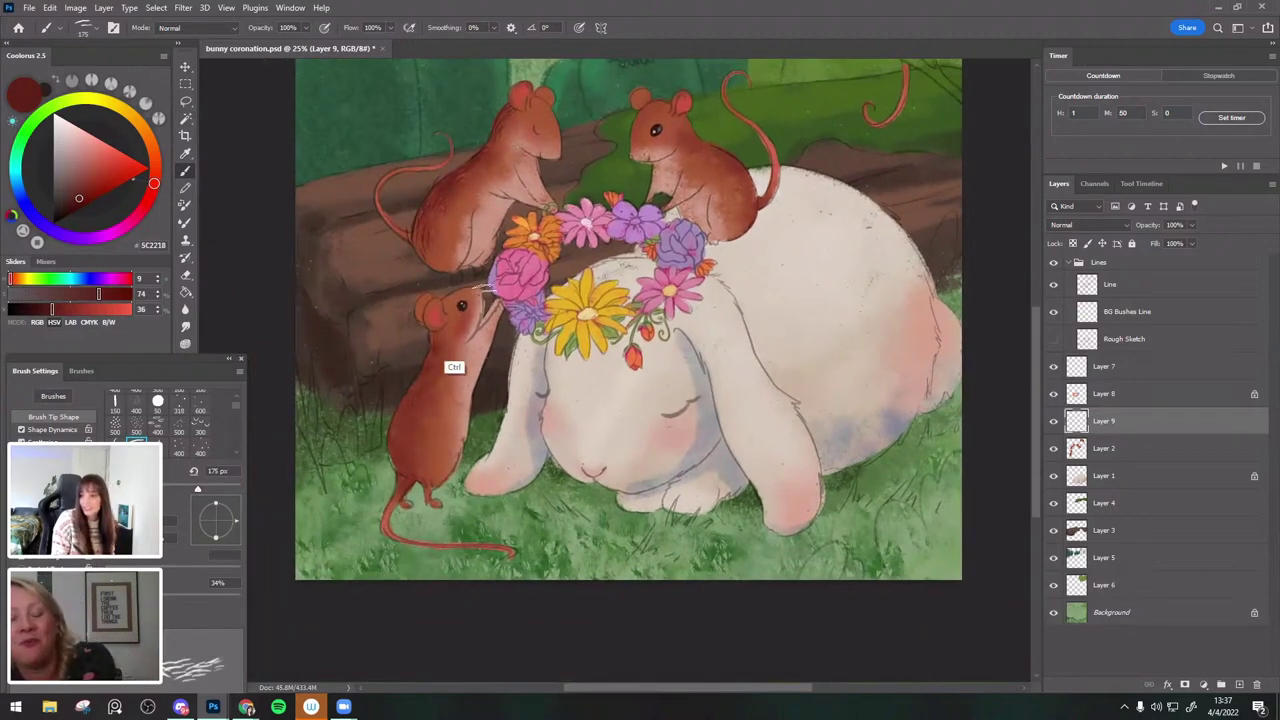
scroll(437, 386, up, 2)
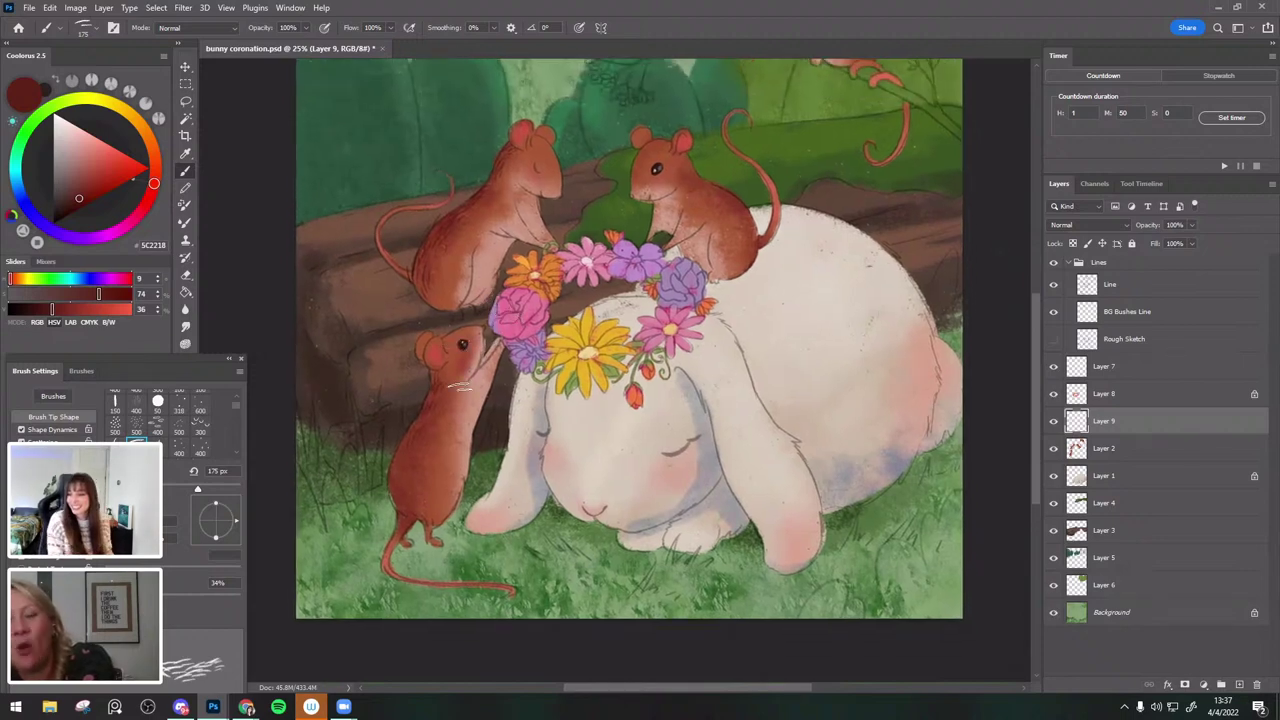
key(bracketright)
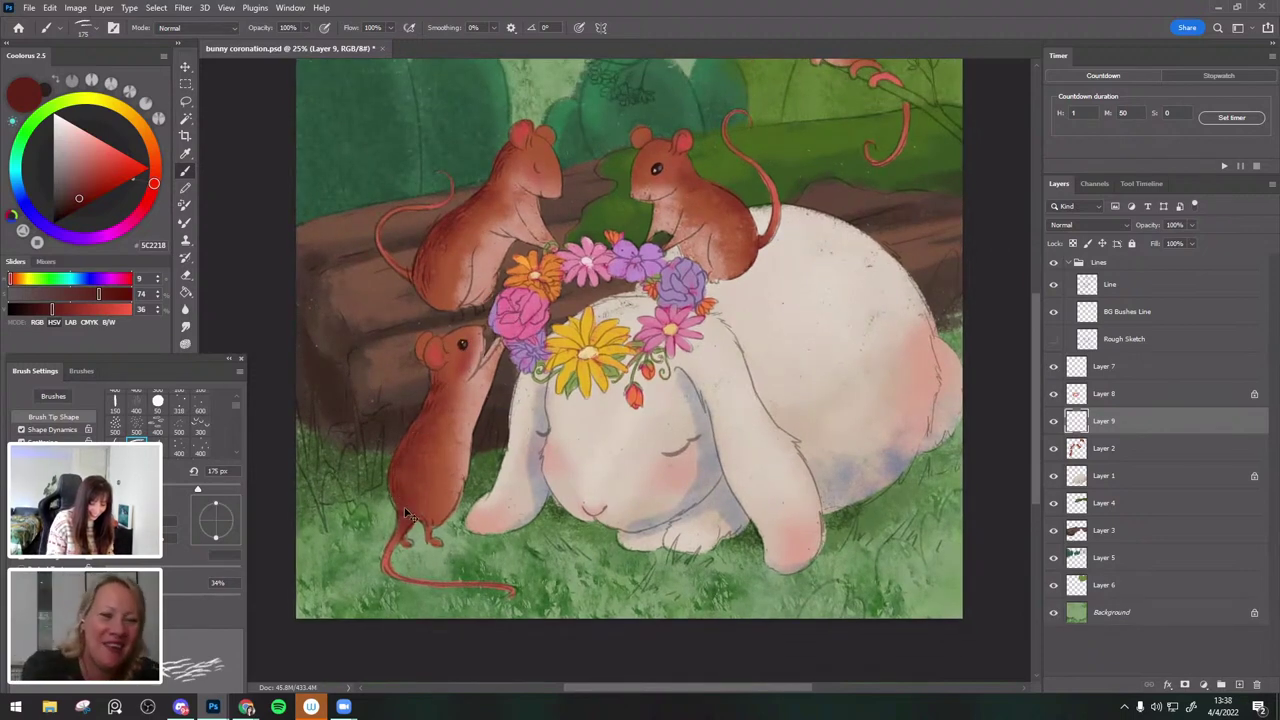
key(bracketleft)
Paint dark fur strokes on the open-eyed mouse sitting by the wreath, reducing the brush from about 200 to 150 px.
drag(633, 373, 584, 437)
key(bracketright)
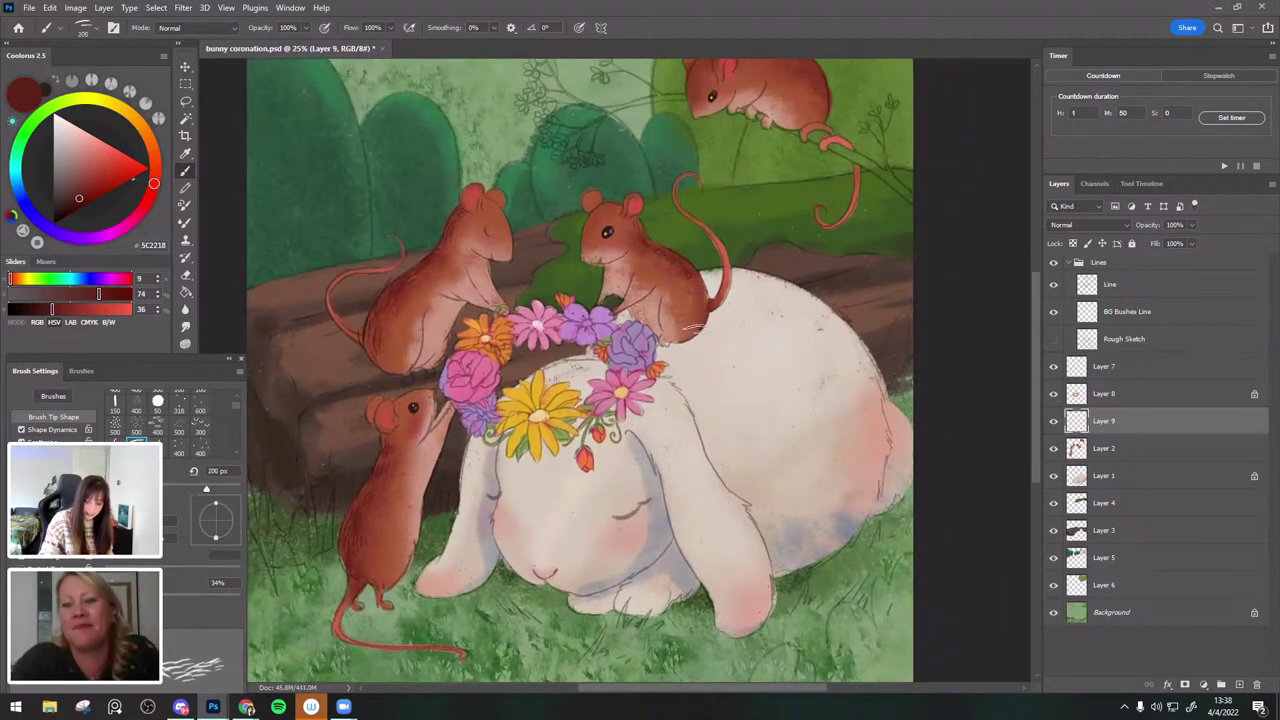
scroll(600, 248, up, 2)
key(bracketleft)
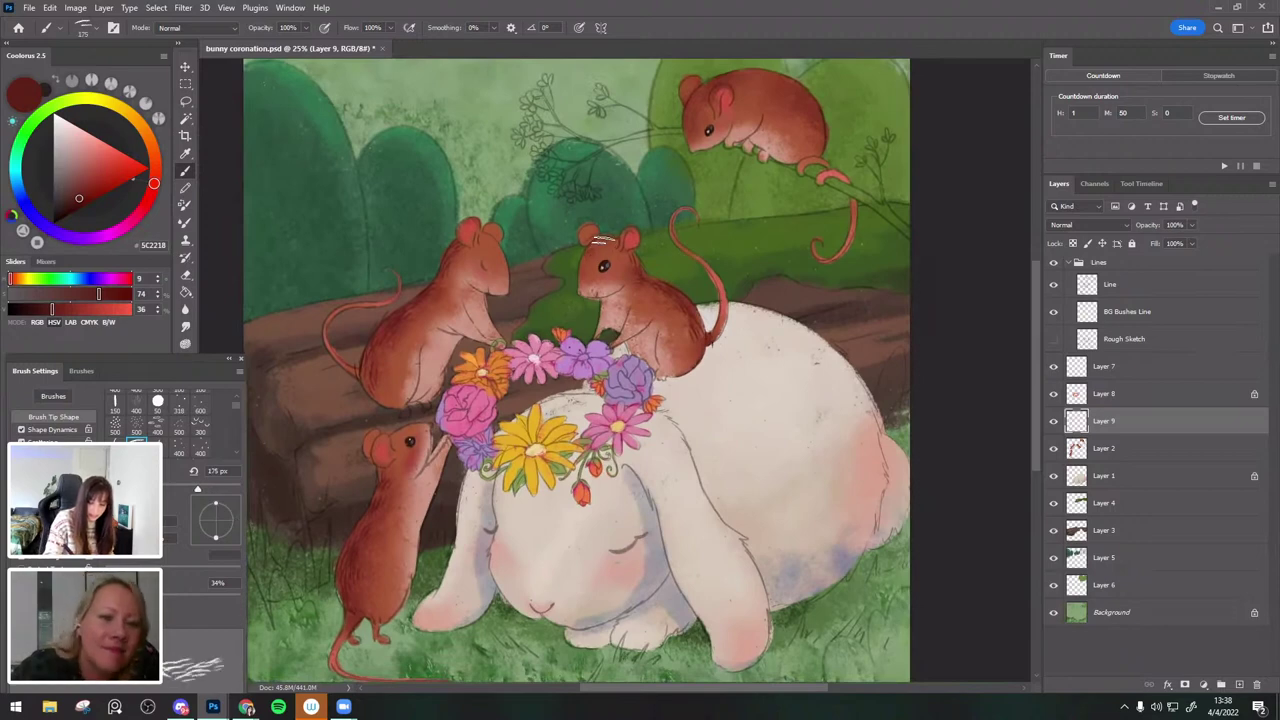
scroll(810, 278, up, 2)
key(bracketleft)
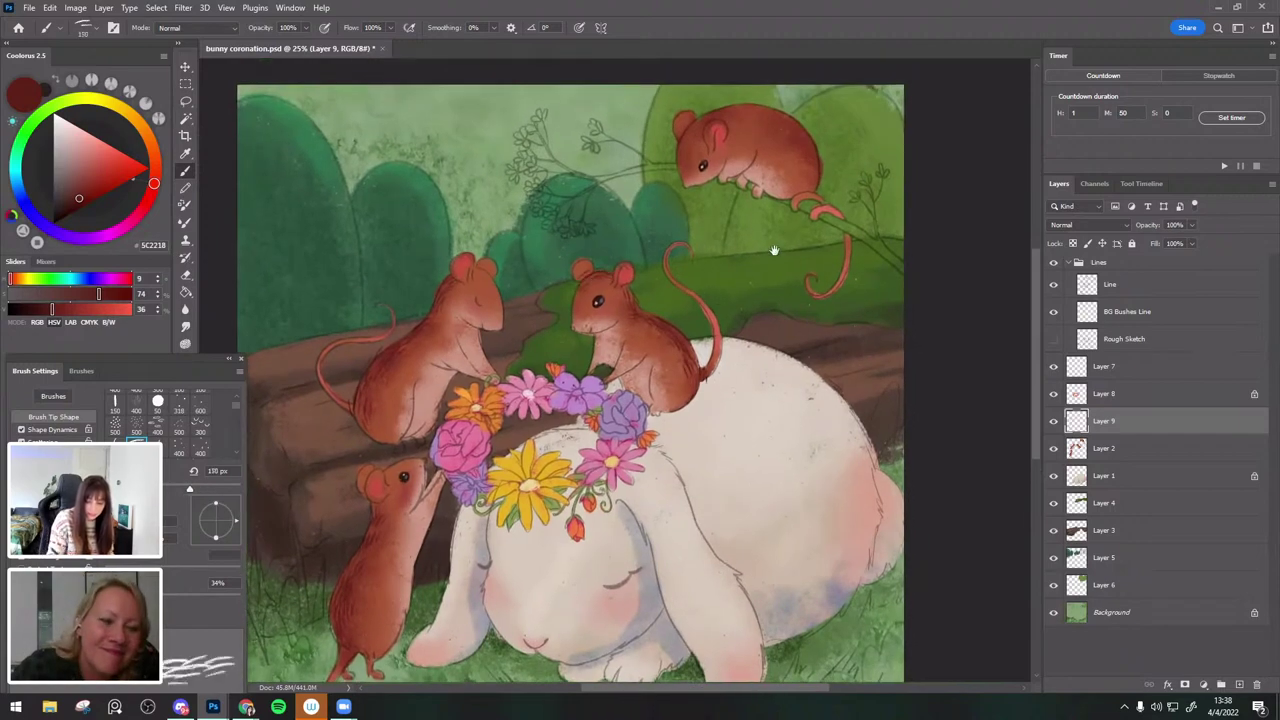
Add dark fur strokes to the back and head of the mouse on the branch, reducing the brush from 175 to 125 px.
scroll(735, 250, right, 2)
key(bracketright)
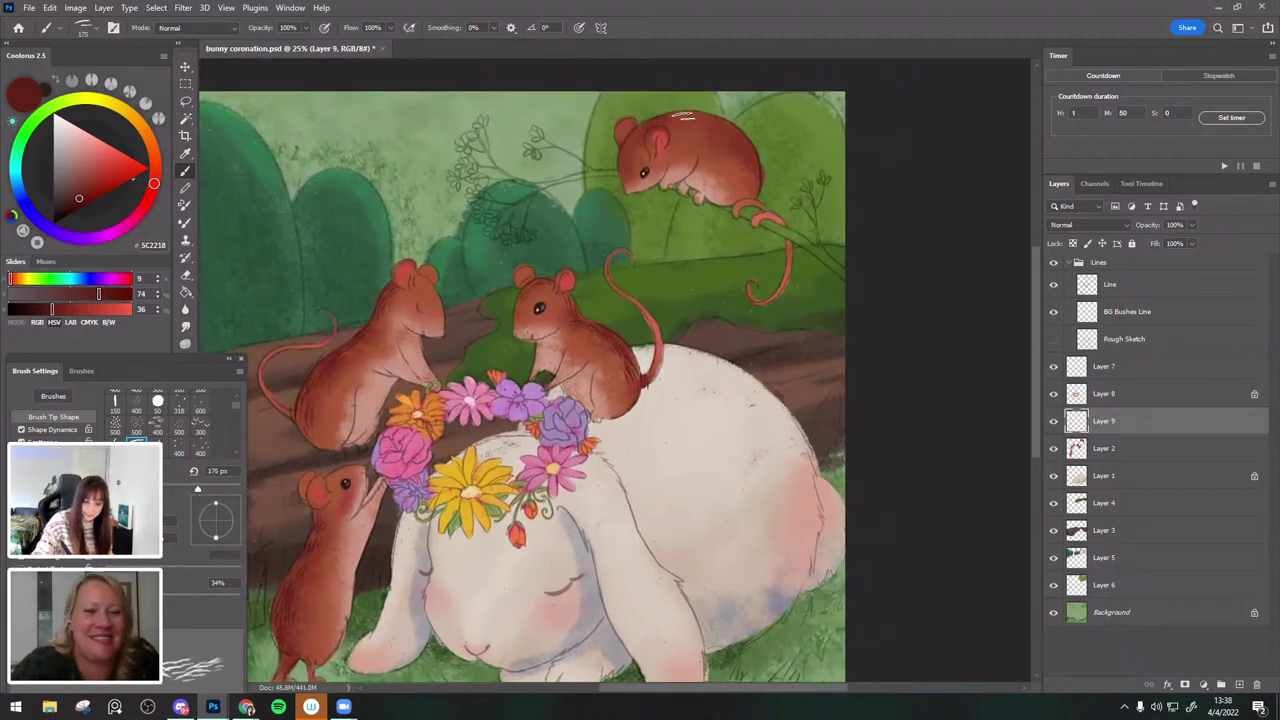
key(bracketleft)
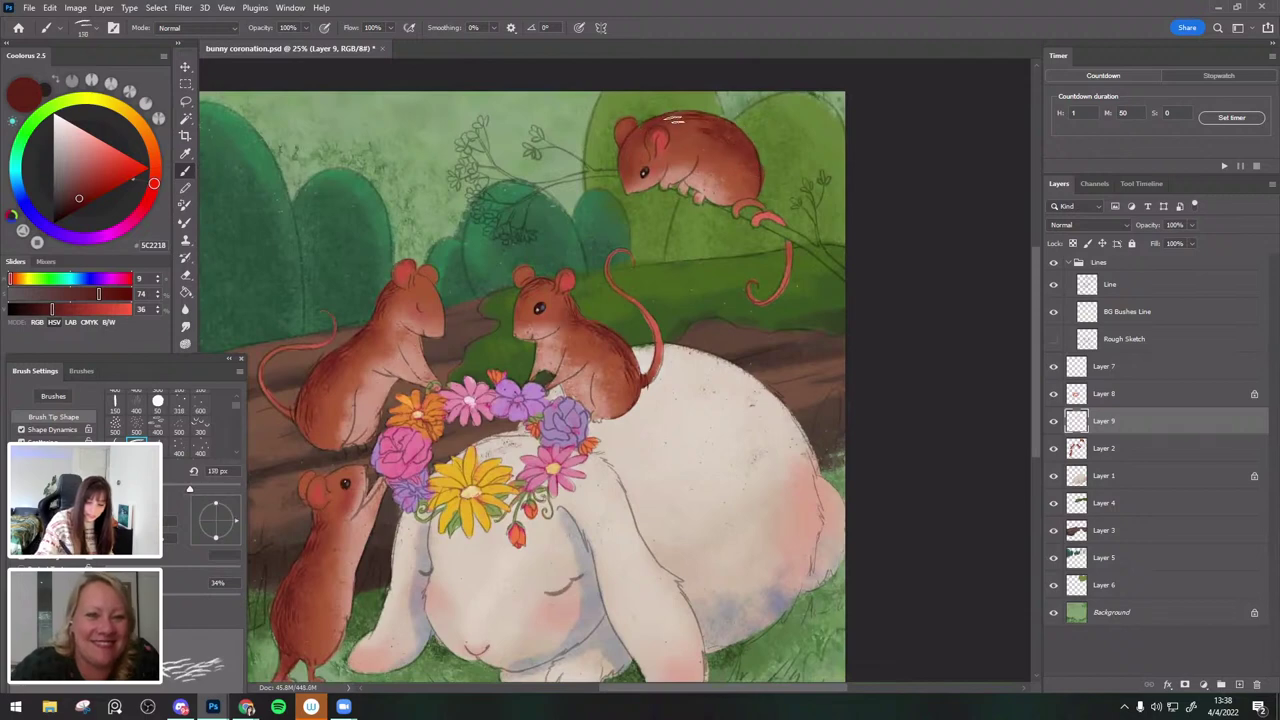
key(bracketleft)
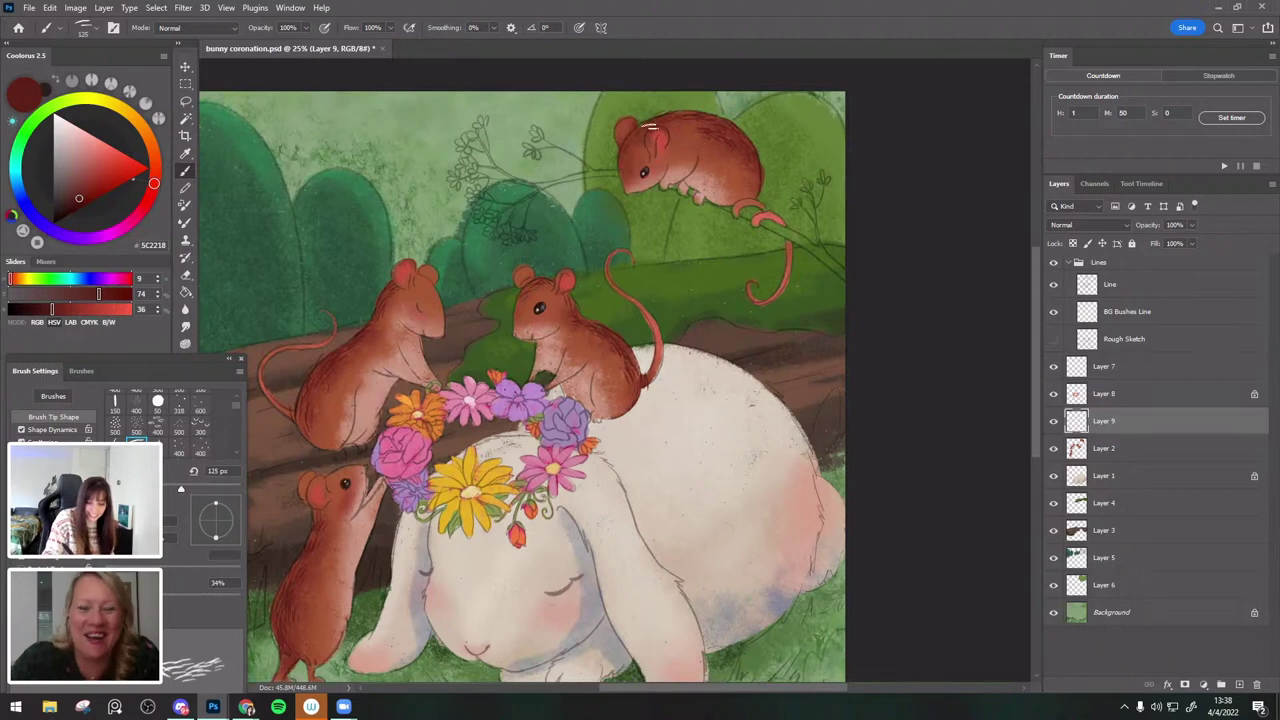
key(e)
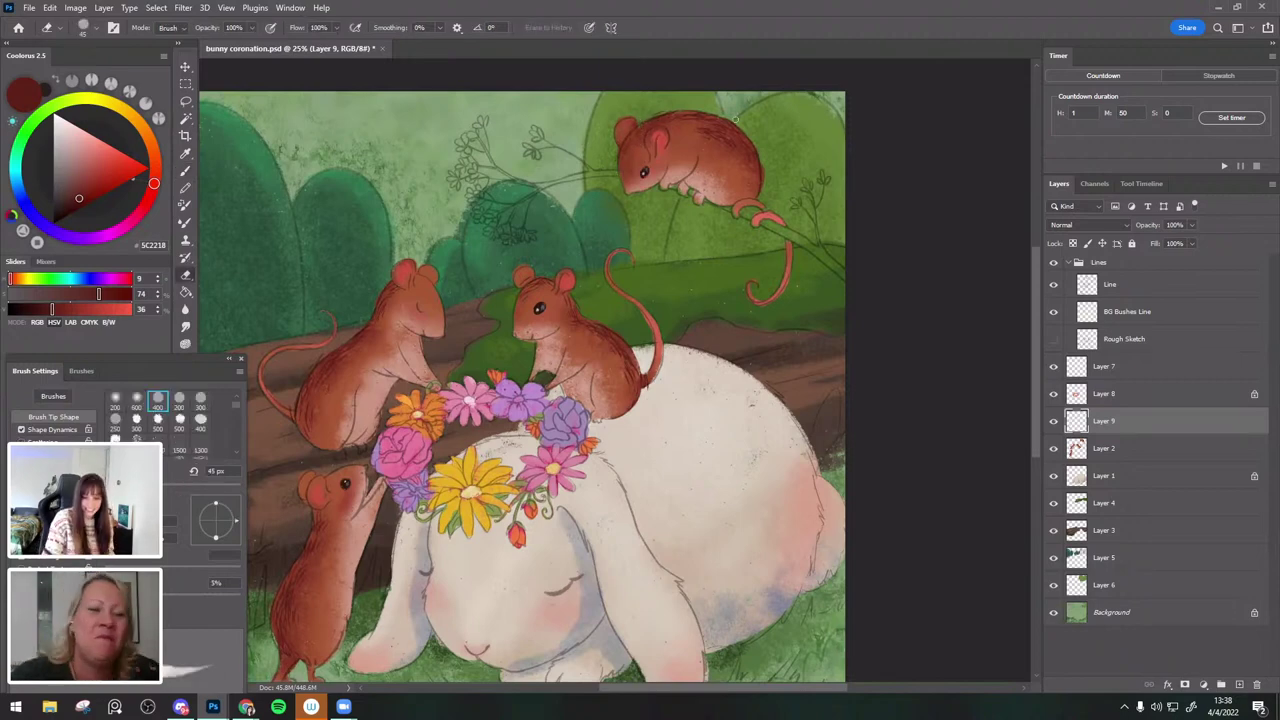
key(b)
Touch up the fur of the two mice sitting by the wreath at 125 px, using browns sampled from their coats.
drag(859, 182, 863, 154)
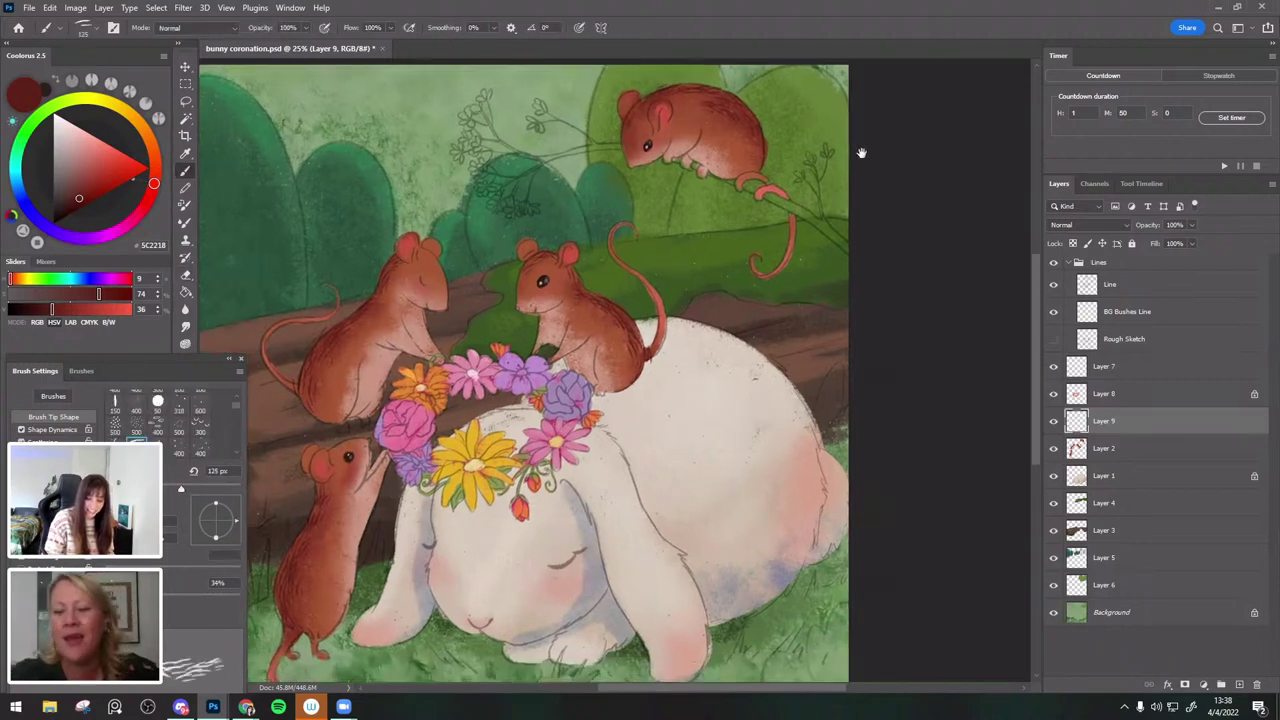
drag(857, 206, 900, 177)
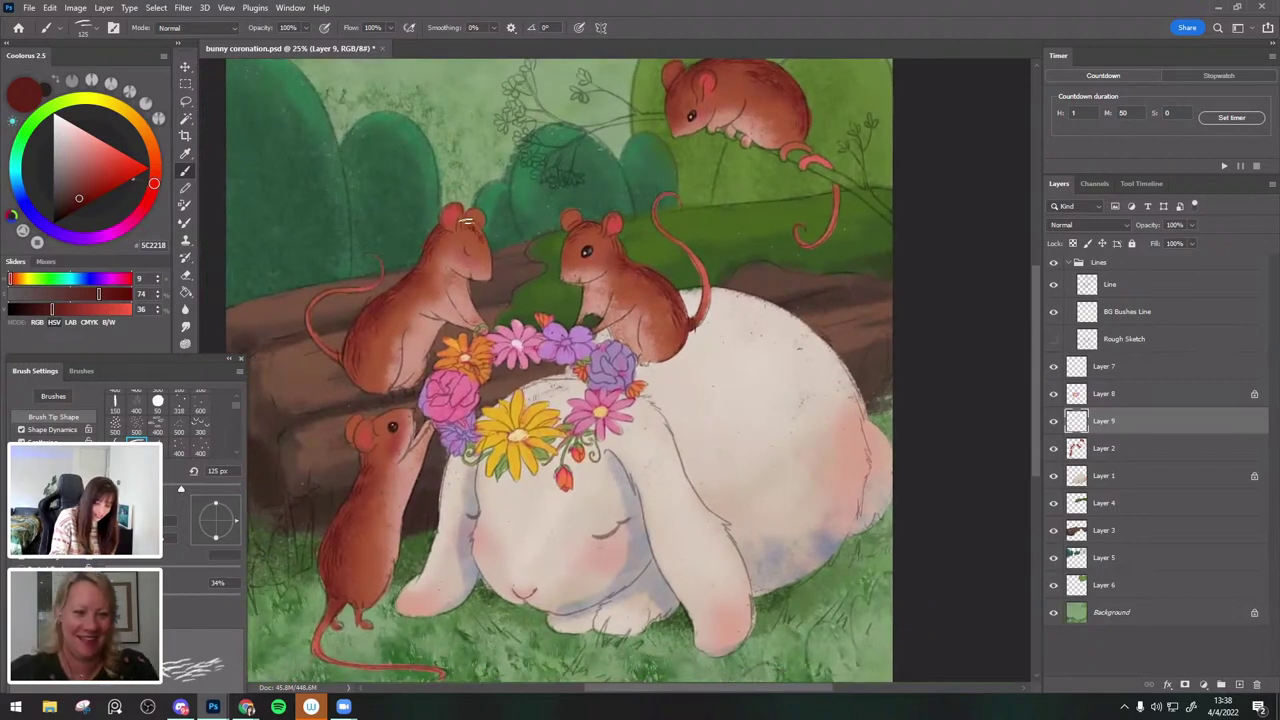
alt+click(415, 313)
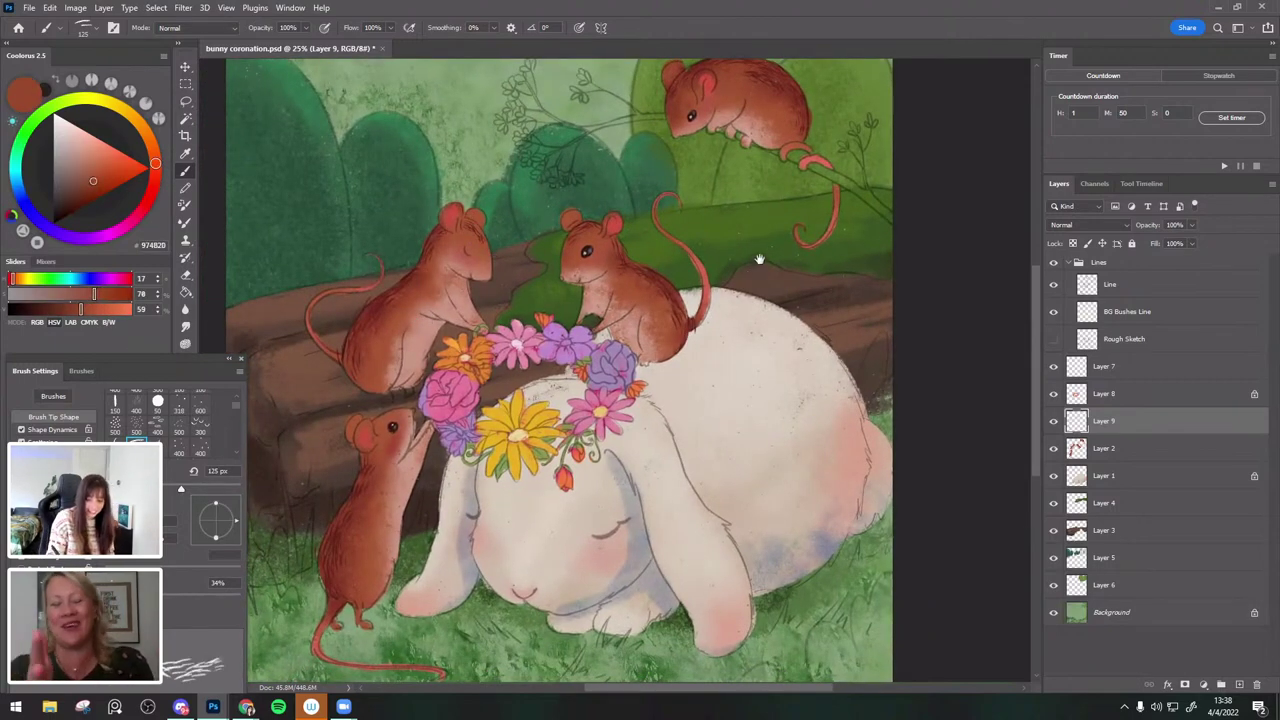
drag(760, 260, 777, 234)
alt+click(634, 278)
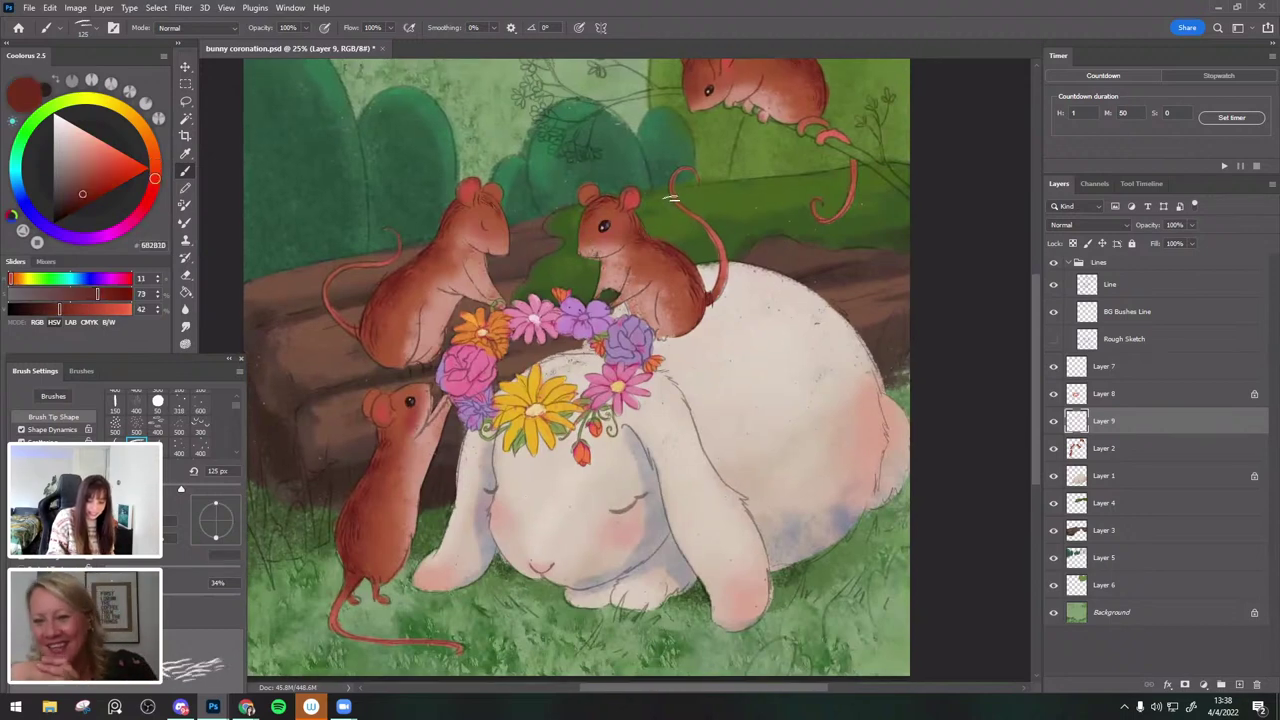
scroll(800, 280, down, 1)
scroll(800, 280, left, 1)
scroll(891, 426, up, 1)
scroll(891, 426, right, 1)
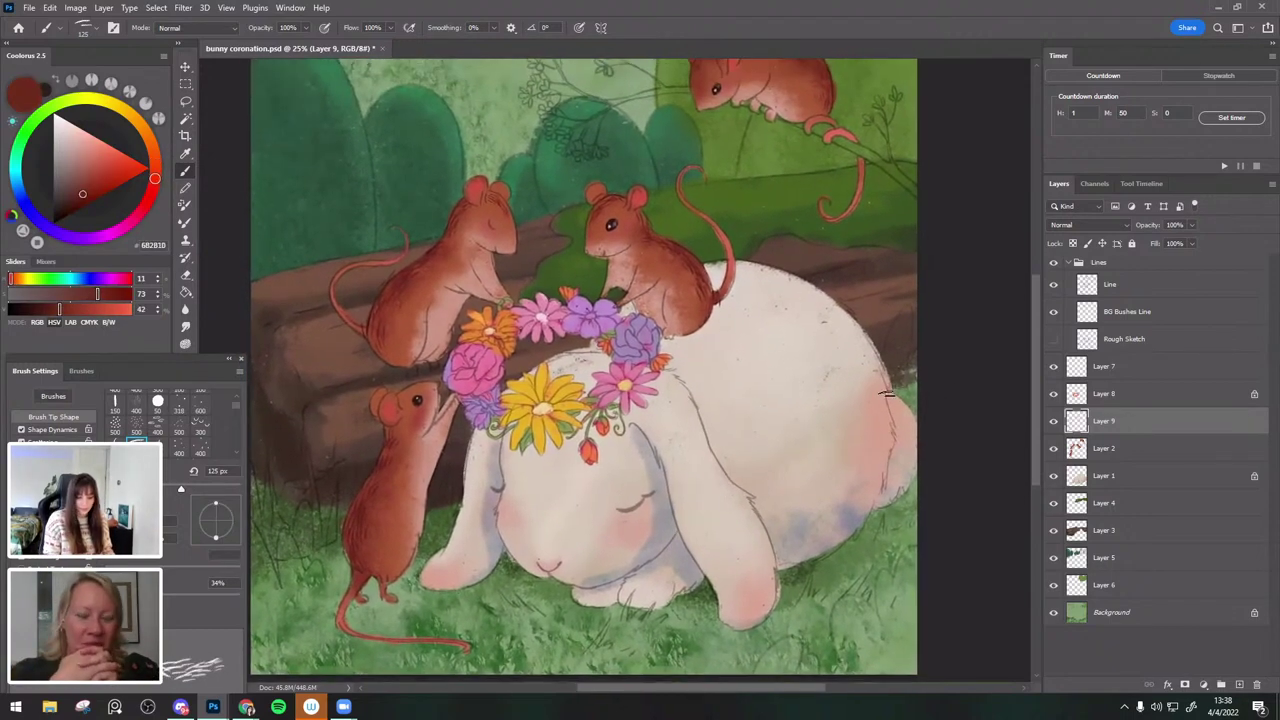
Add a new empty layer directly above Layer 1 for the bunny's fur.
click(1109, 481)
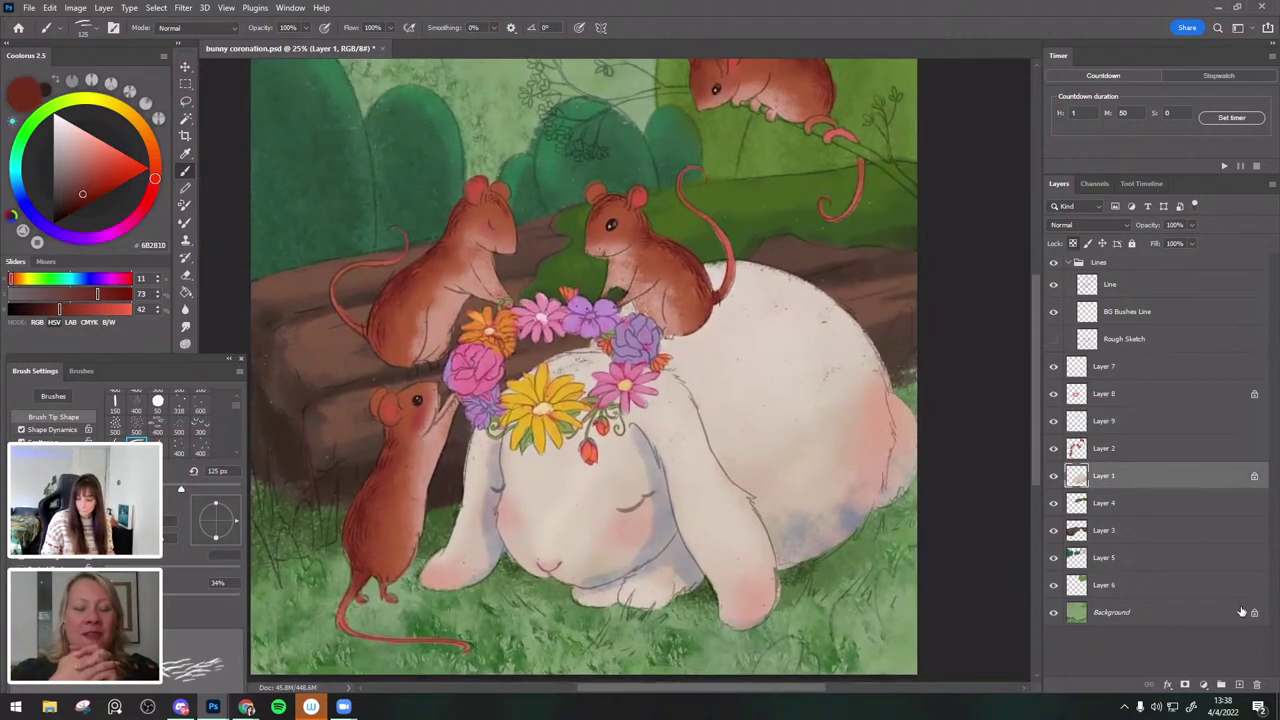
click(1240, 685)
scroll(930, 507, up, 1)
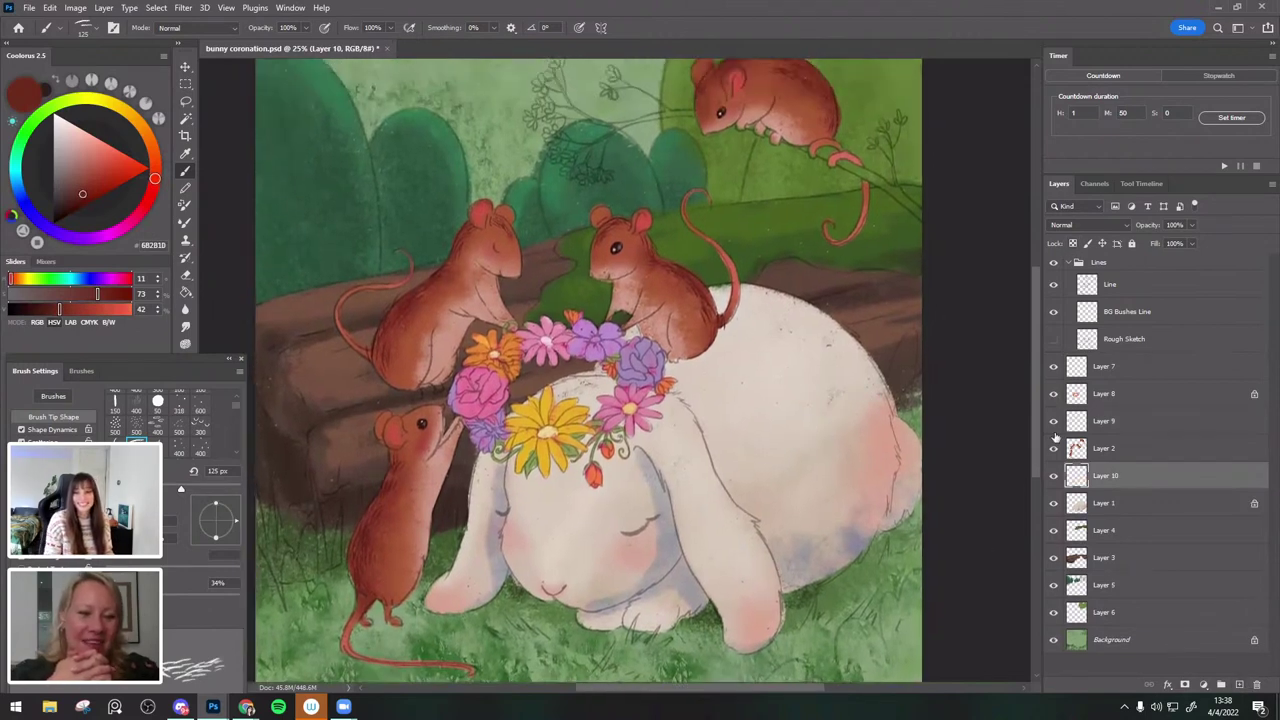
Sample a beige-grey from the bunny's shaded underside and paint fur strokes on its rump, enlarging the brush to about 300 px.
alt+click(806, 552)
key(bracketright)
key(bracketright)
key(bracketright)
key(bracketright)
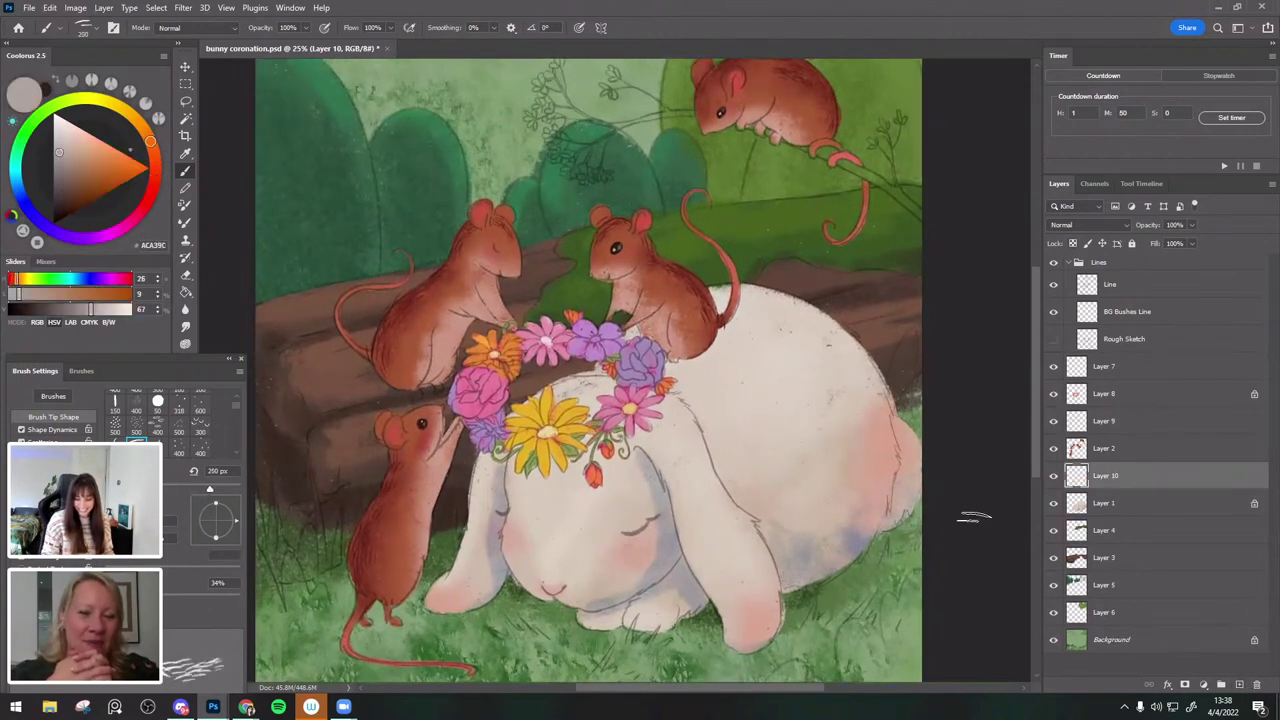
key(bracketright)
drag(895, 500, 887, 516)
Build up fur strokes along the bunny's lower belly in sampled beige and muted purple-grey shades, at about 250 to 300 px.
alt+click(816, 580)
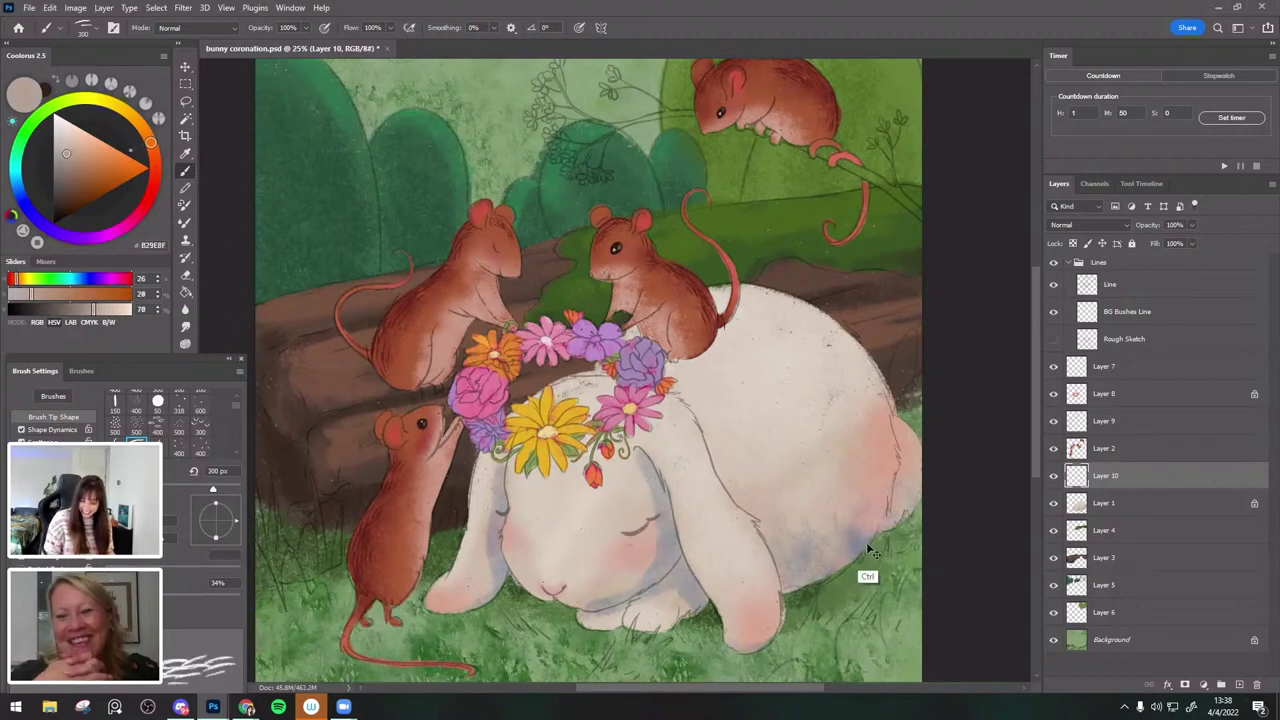
alt+click(865, 543)
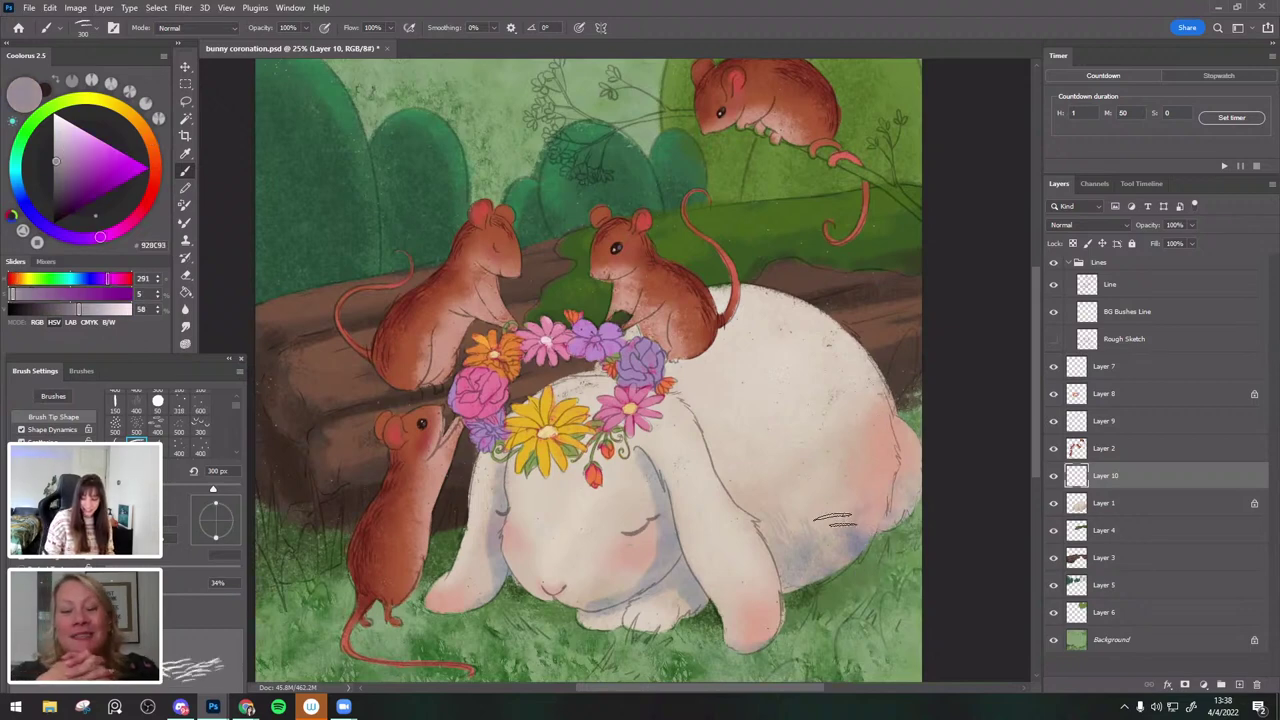
alt+click(662, 545)
key([)
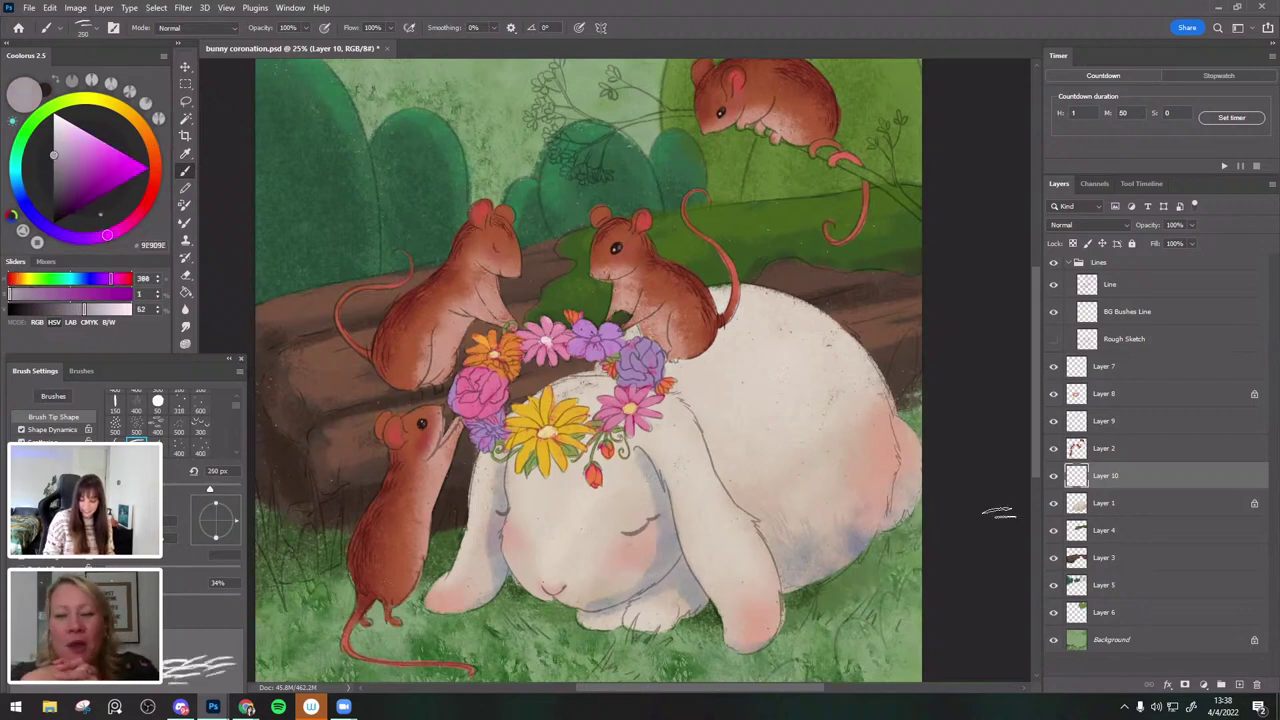
drag(907, 441, 895, 409)
alt+click(771, 469)
alt+click(809, 488)
alt+click(805, 488)
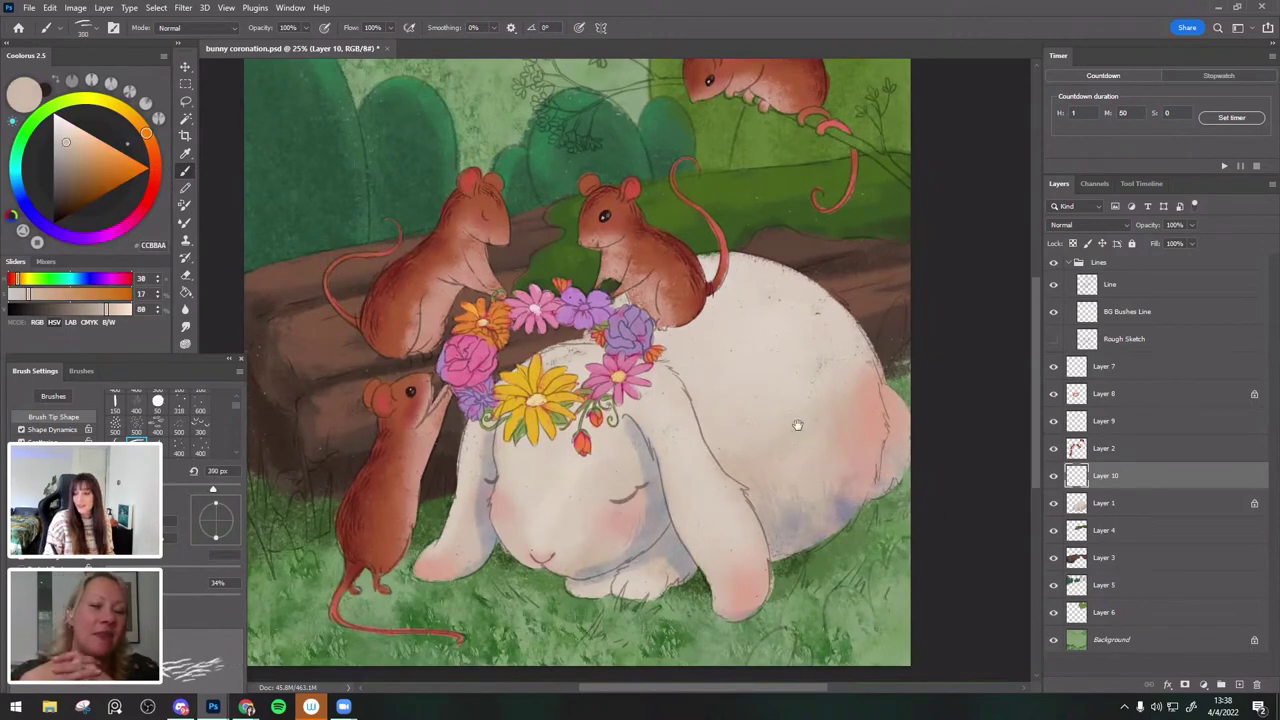
drag(792, 382, 803, 414)
alt+click(811, 509)
Paint fur strokes on the bunny's side in light cream sampled from its coat, at about 400 px, and undo the unwanted ones.
alt+click(849, 381)
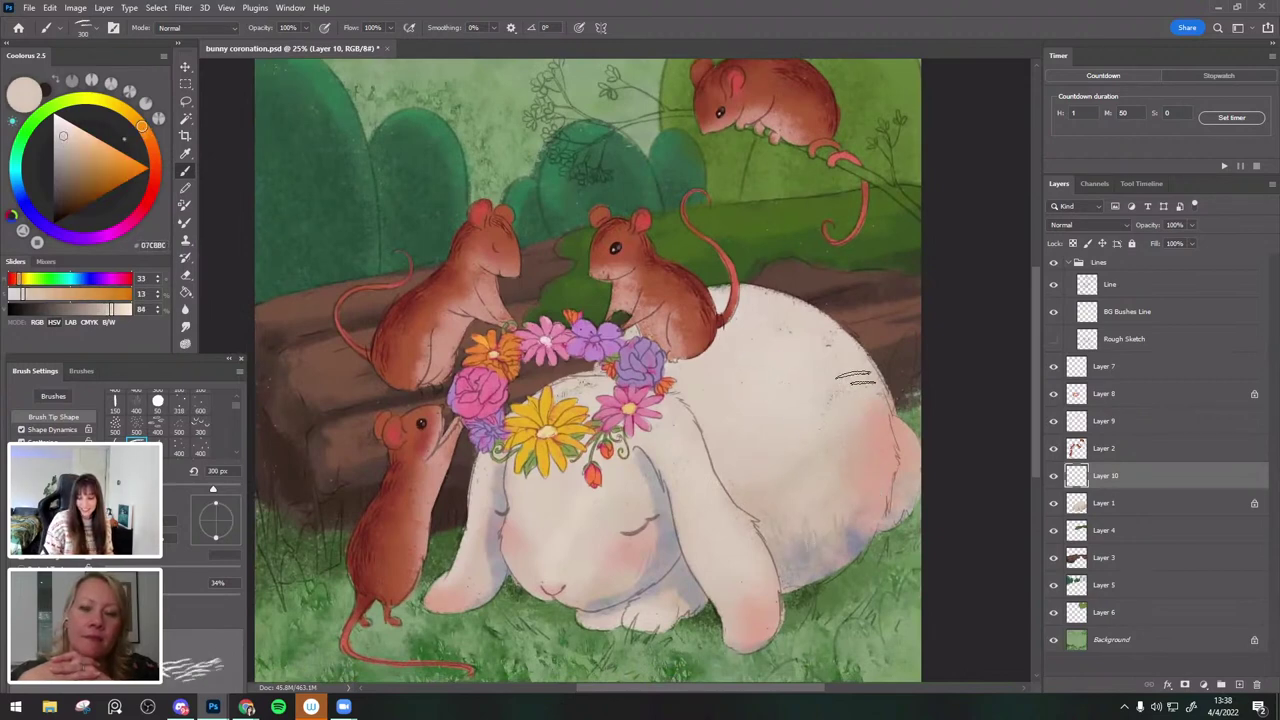
key(bracketright)
drag(888, 484, 842, 496)
key(ctrl+z)
alt+click(815, 409)
drag(915, 418, 862, 409)
key(ctrl+z)
Hide and show Layer 10 to compare the bunny with and without the fur strokes.
key(e)
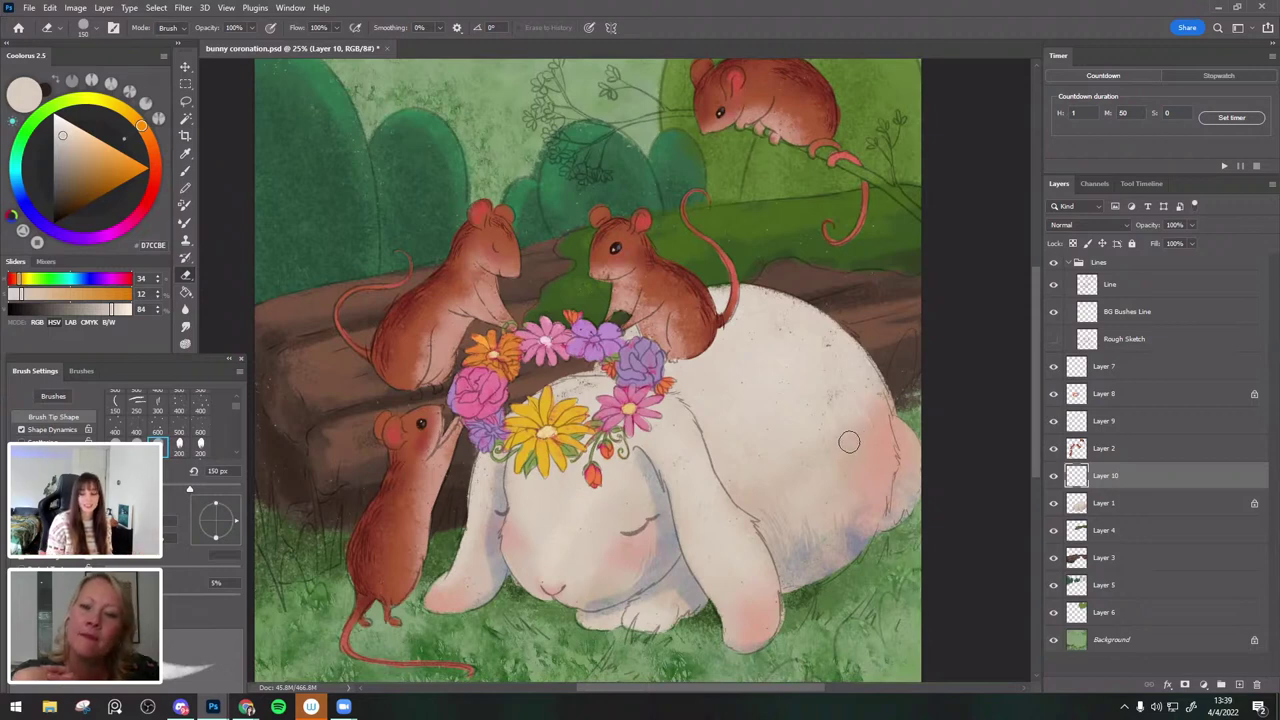
click(187, 171)
click(1054, 477)
click(1054, 477)
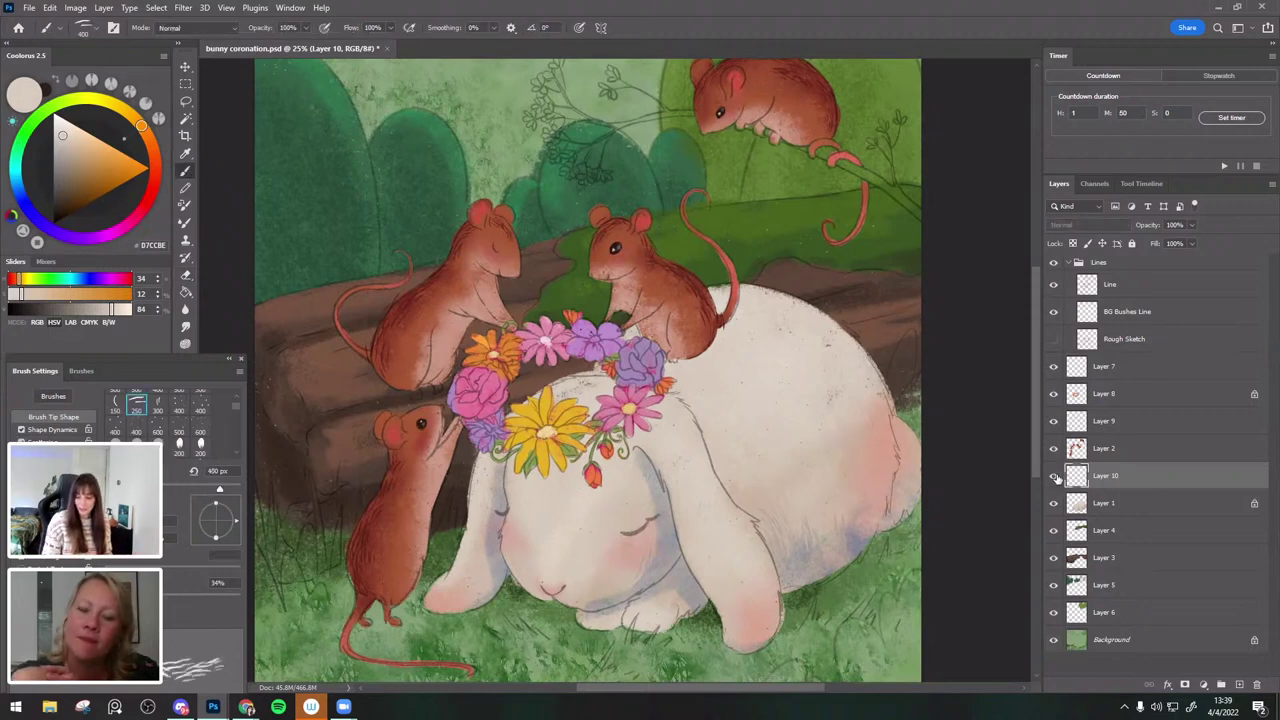
Paint fur strokes around the bunny's closed eye and adjacent ear shadow in sampled warm greys, reducing the brush to about 200 px.
alt+click(643, 512)
key(bracketleft)
key(bracketleft)
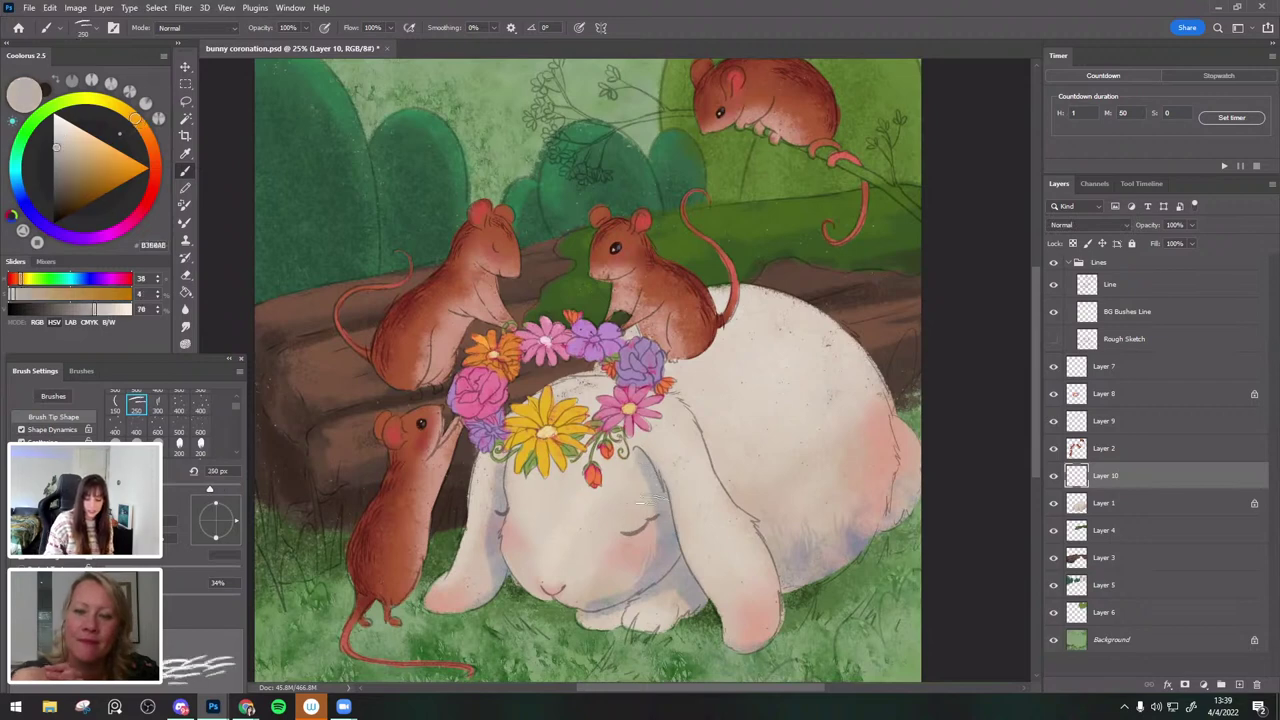
key(bracketleft)
alt+click(676, 530)
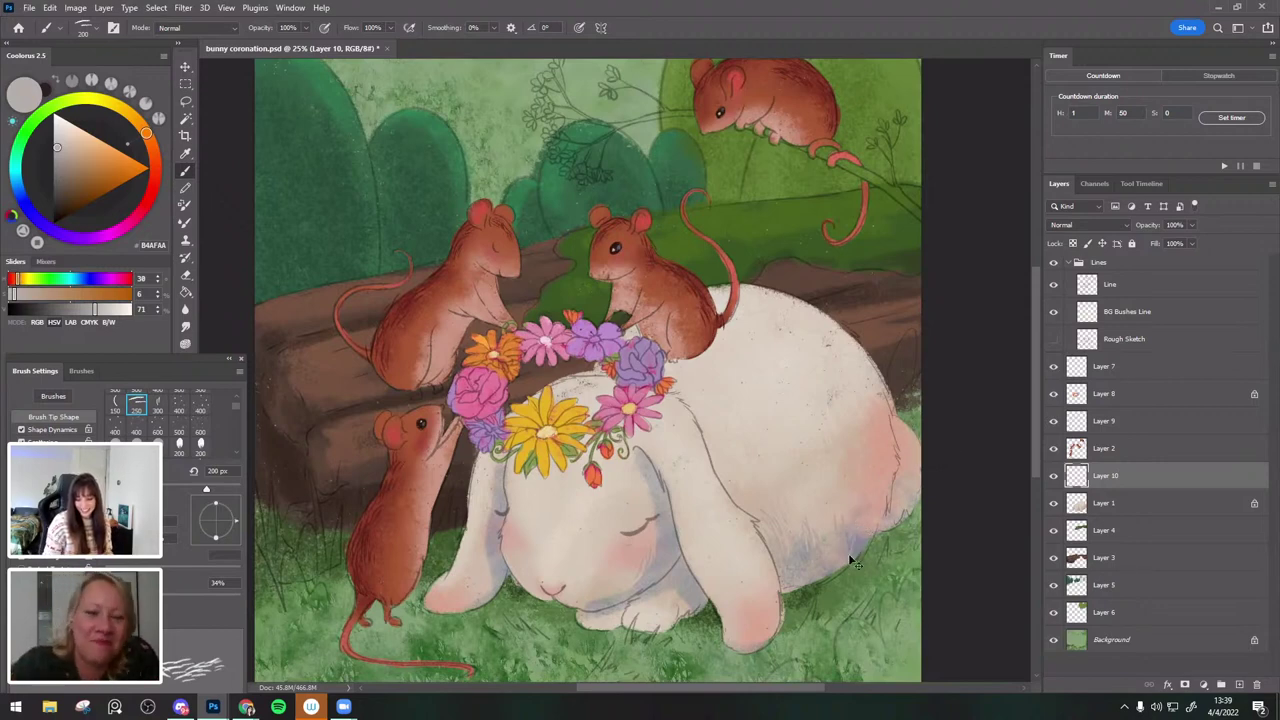
Paint fur strokes on the bunny's ear beside the standing mouse, using warm greys sampled from that ear at 200 px.
alt+click(492, 518)
alt+click(501, 495)
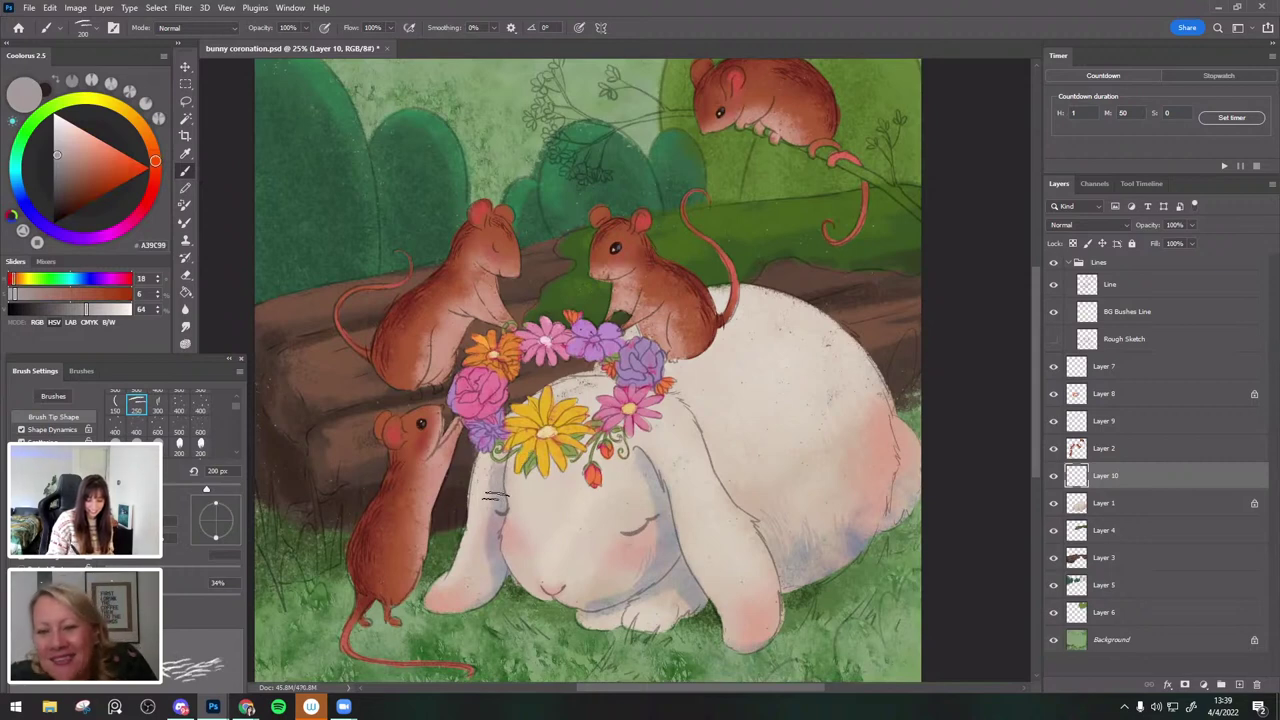
alt+click(493, 570)
alt+click(490, 568)
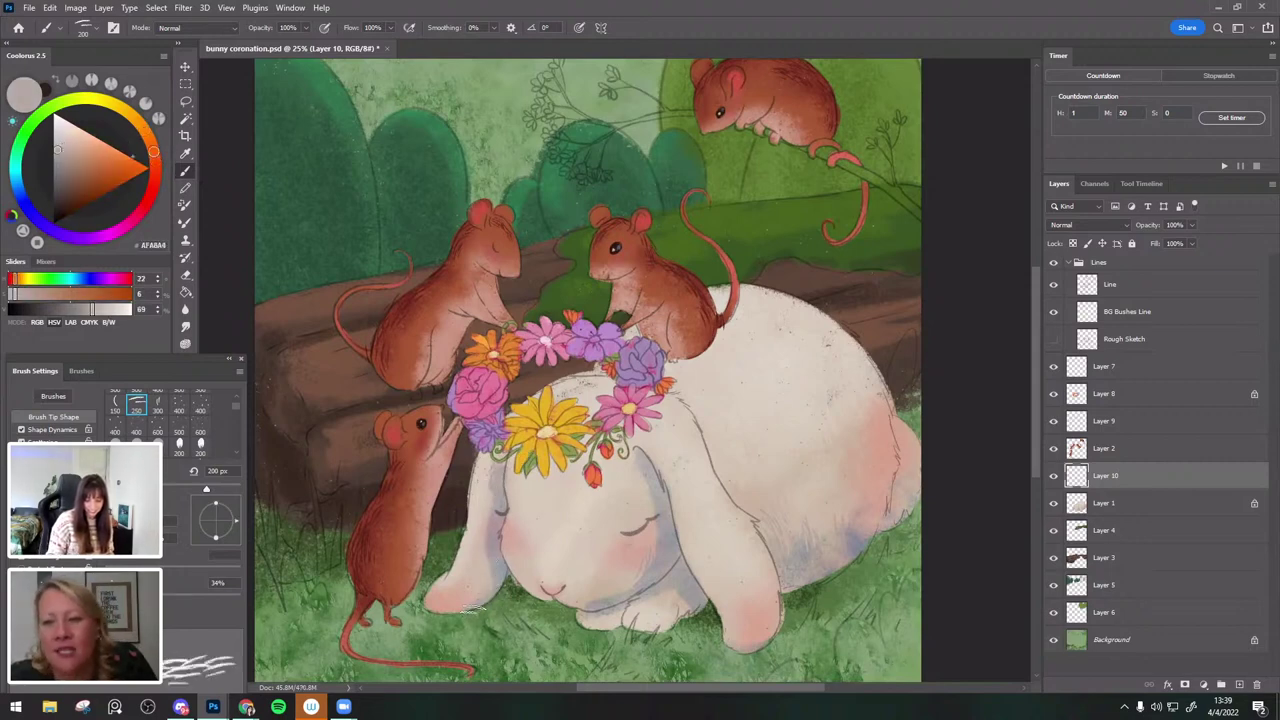
Toggle Layer 10's visibility to check how the added fur texture reads across the whole bunny.
mouse_move(776, 448)
mouse_down()
mouse_move(780, 434)
mouse_move(767, 468)
mouse_up()
click(1053, 477)
click(1053, 477)
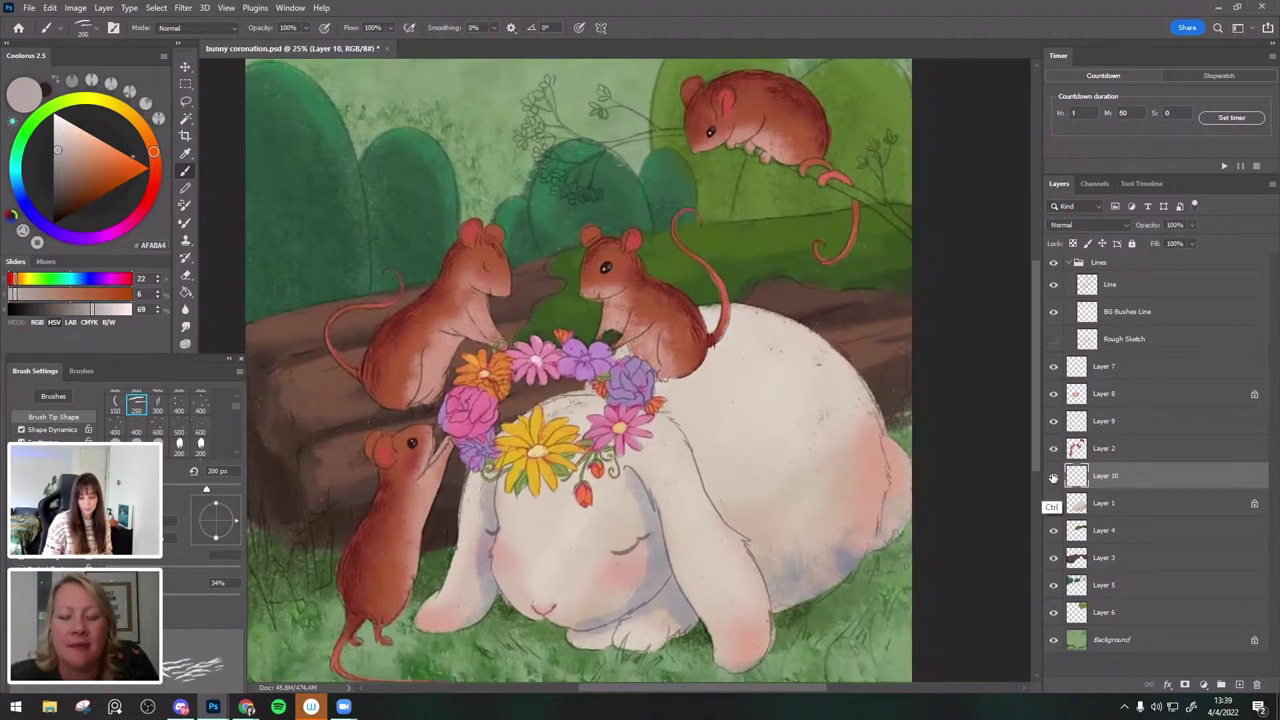
drag(772, 404, 774, 383)
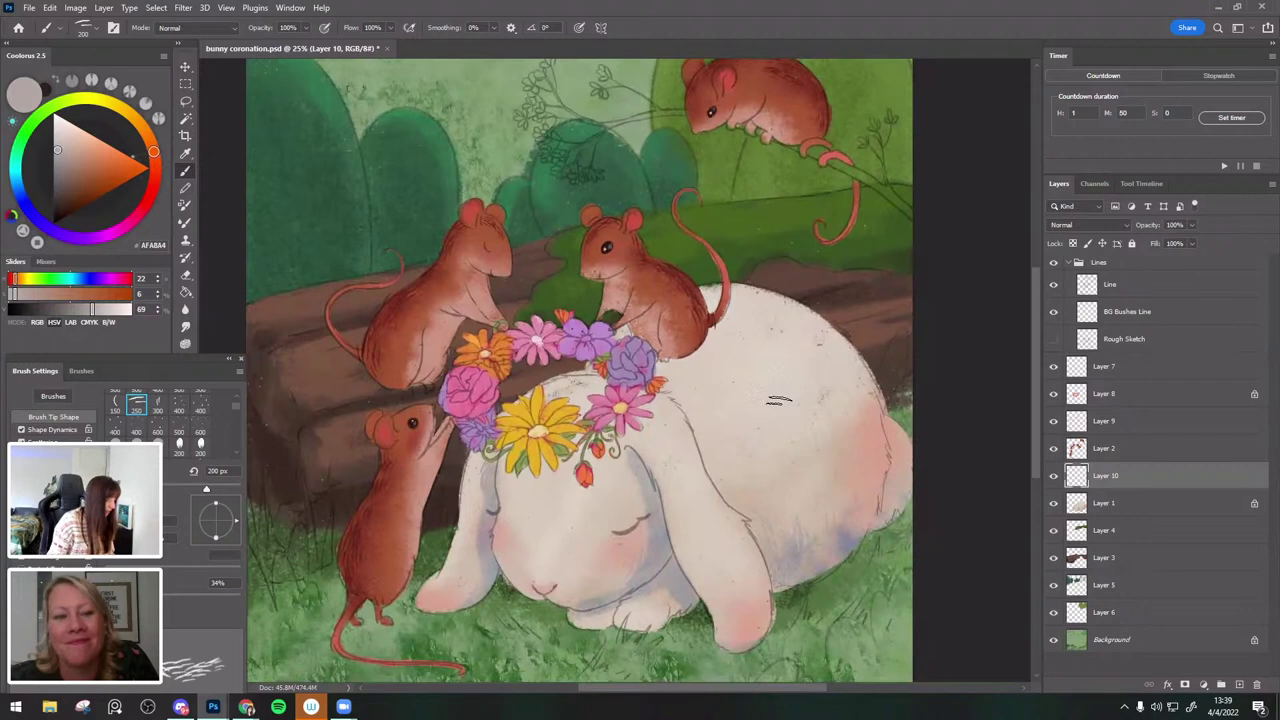
Preview the illustration in grayscale with proof colours to check its values, and return to full colour.
key(ctrl+y)
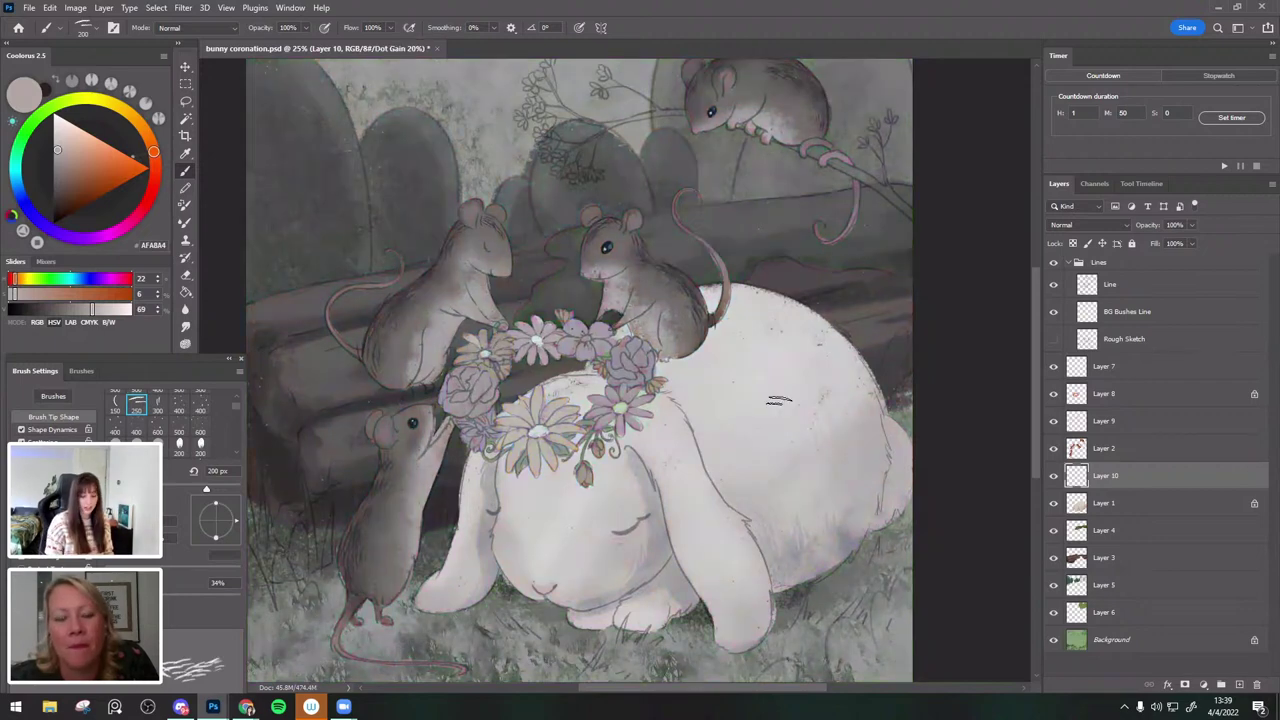
key(ctrl+y)
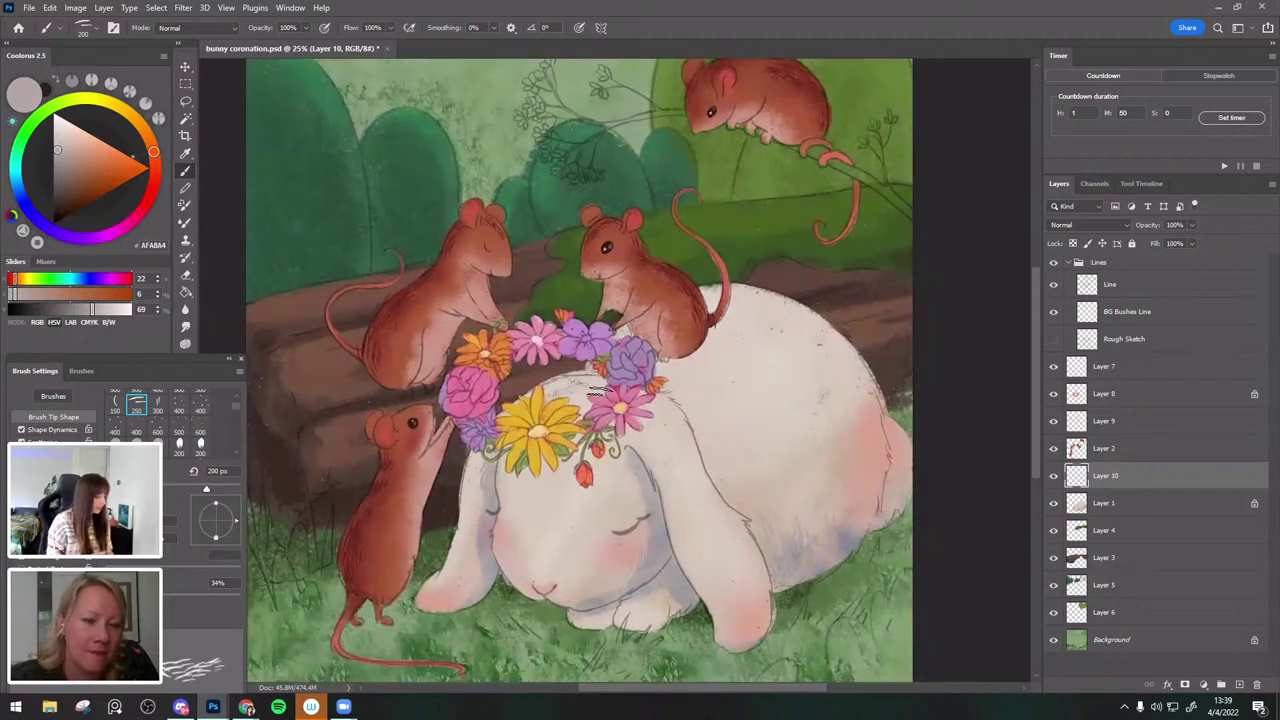
mouse_move(669, 389)
mouse_down()
mouse_move(688, 399)
mouse_move(659, 421)
mouse_move(671, 411)
mouse_up()
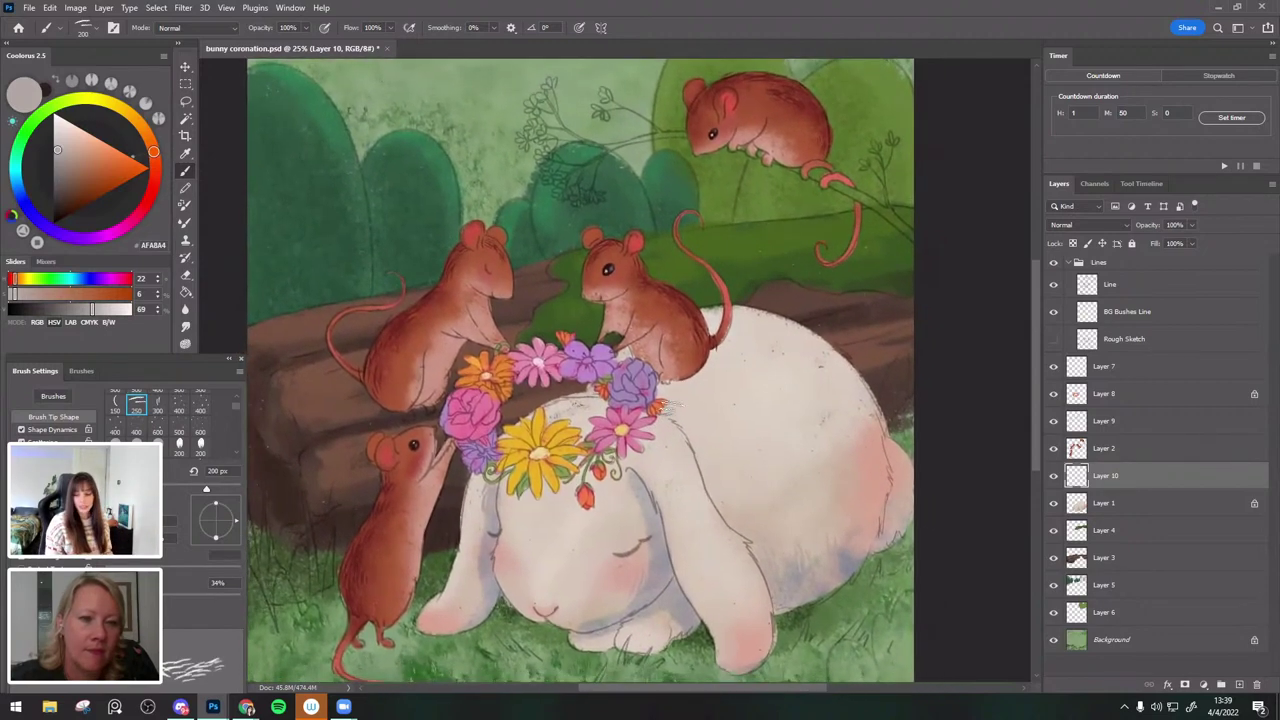
Open the custom proof condition to review its Working Gray - Dot Gain 20% simulation, and close it without changes.
click(1133, 265)
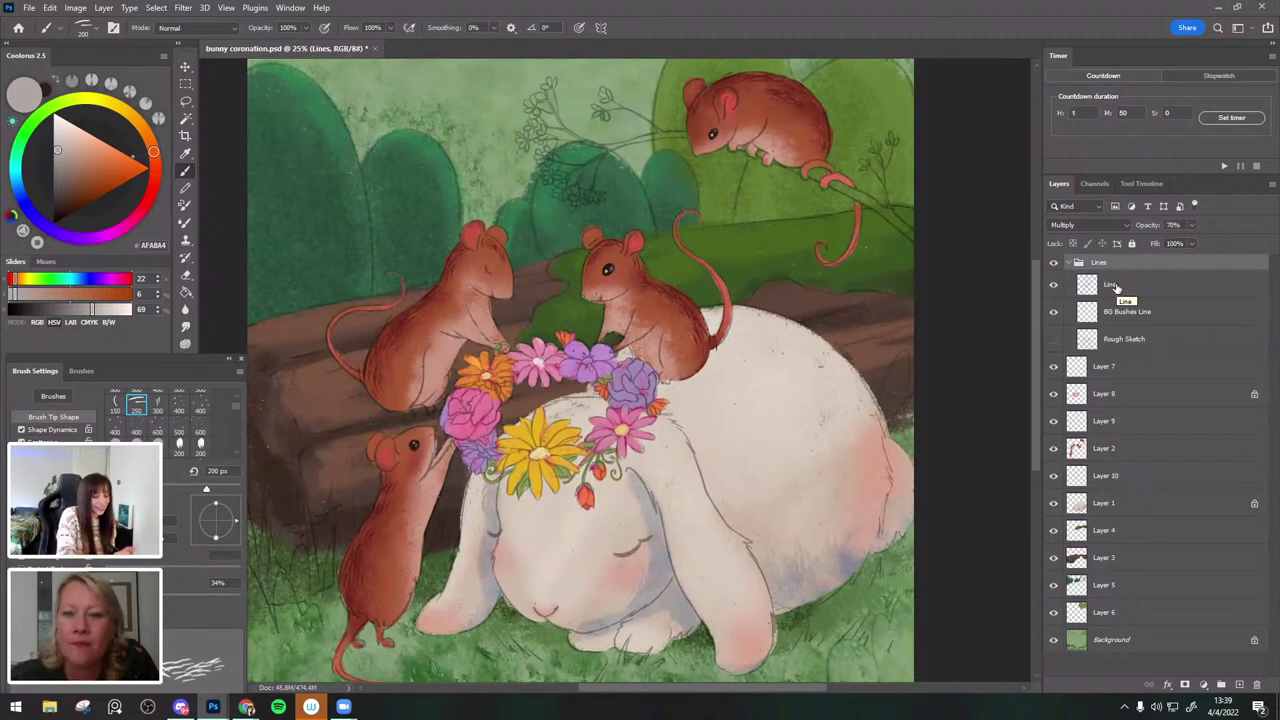
click(226, 7)
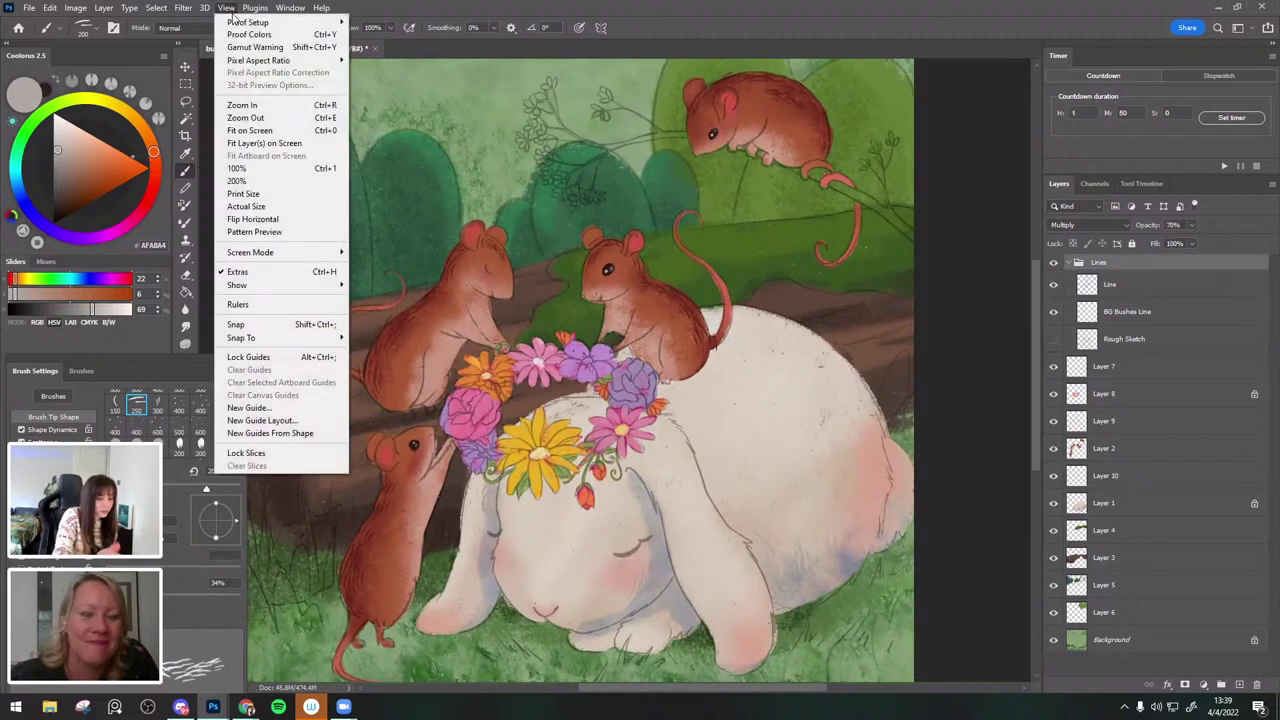
mouse_move(330, 23)
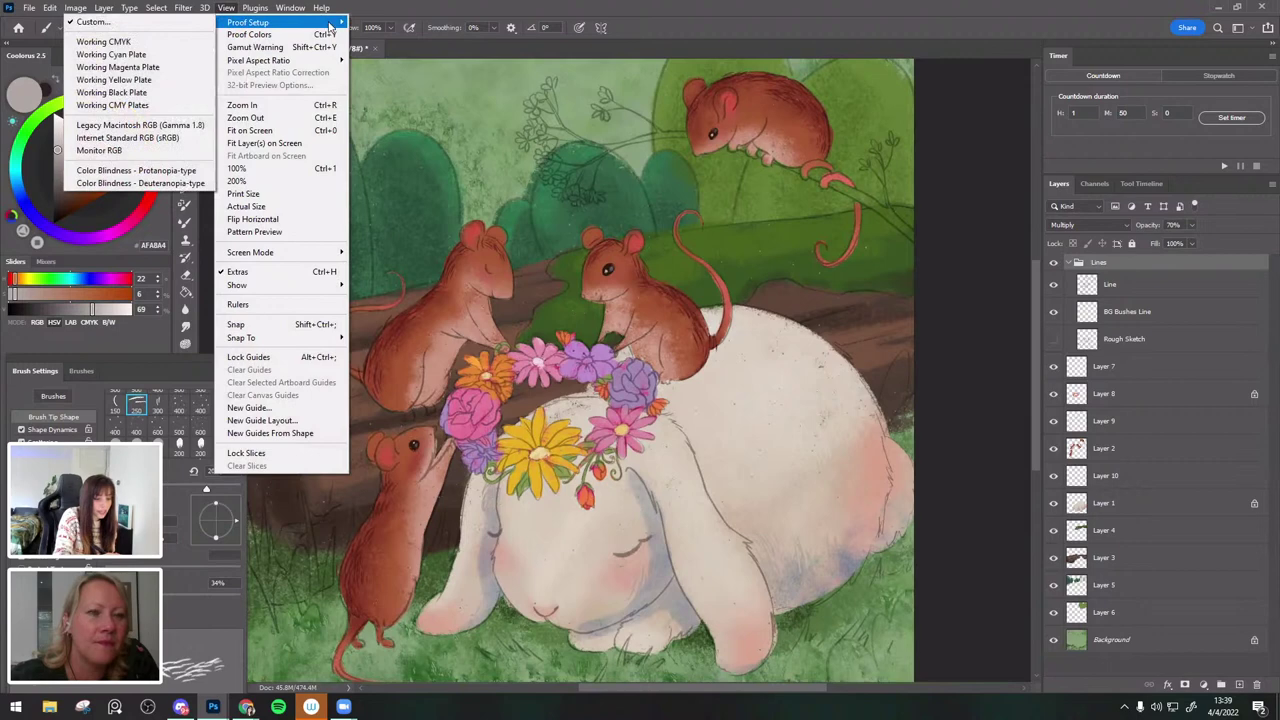
click(165, 22)
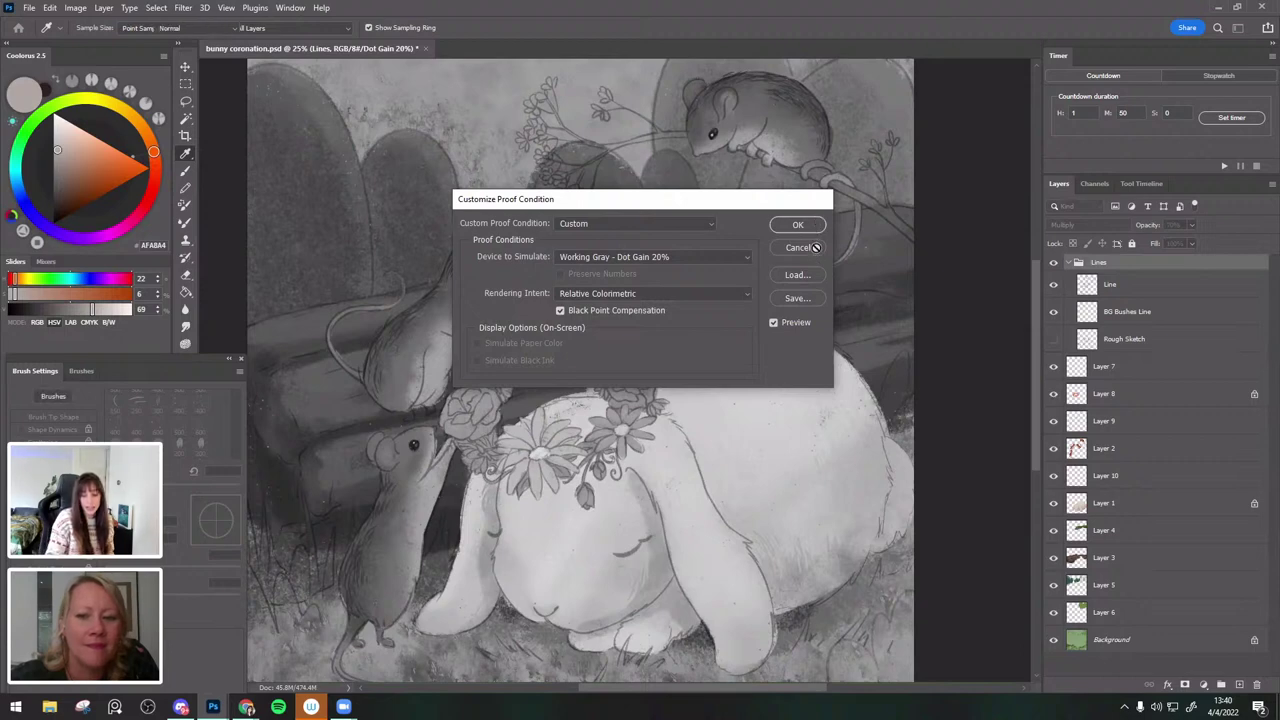
click(814, 249)
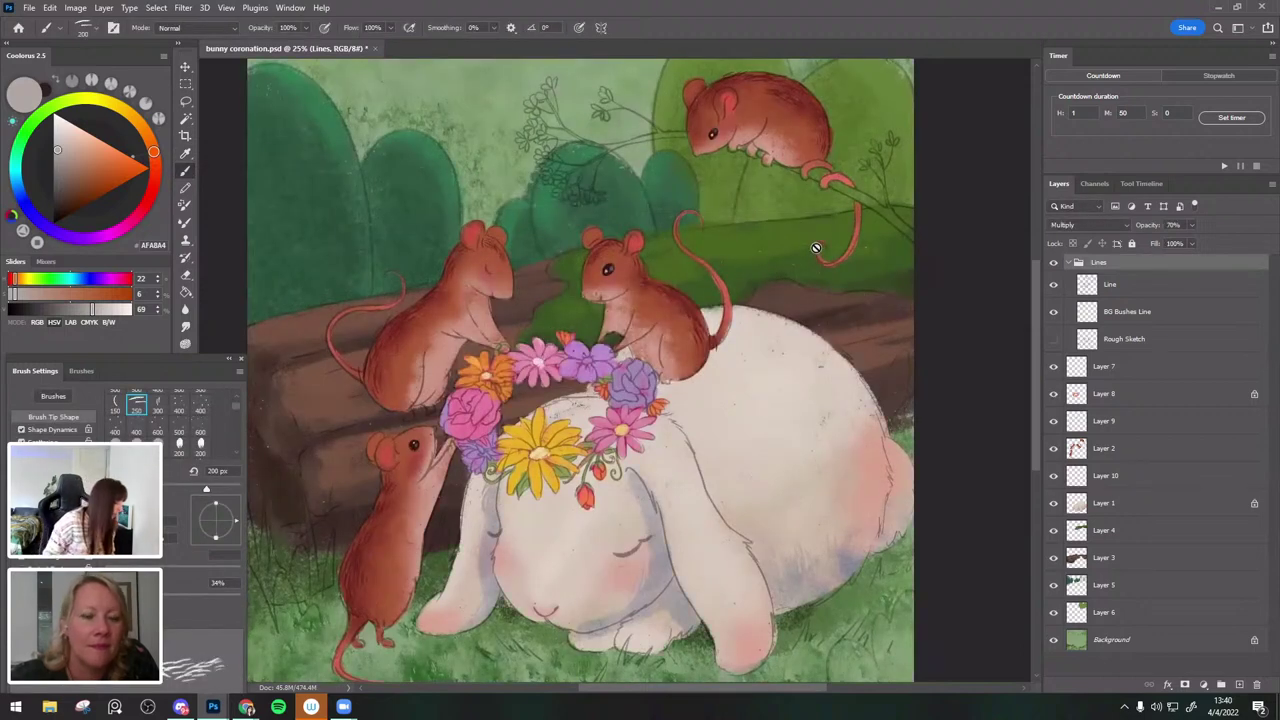
Check the whole illustration's values in the grayscale proof, both zoomed out and close up, and return to full colour.
key(ctrl+y)
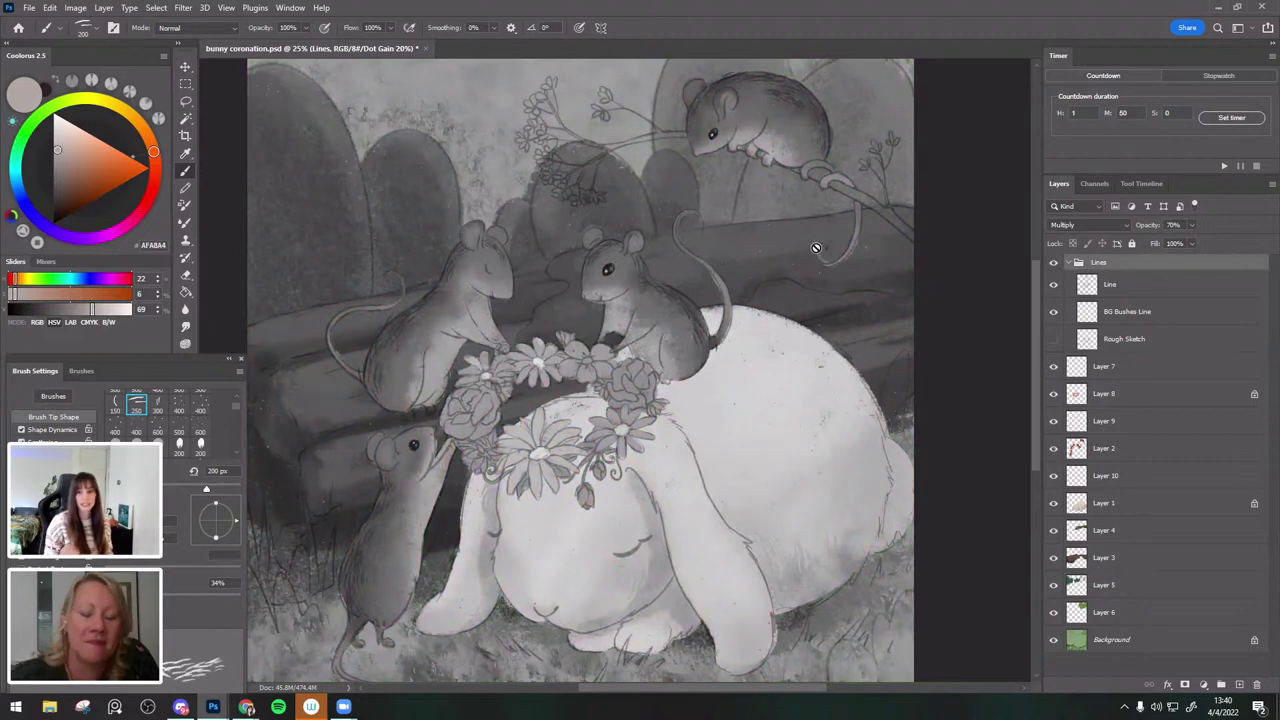
key(ctrl+minus)
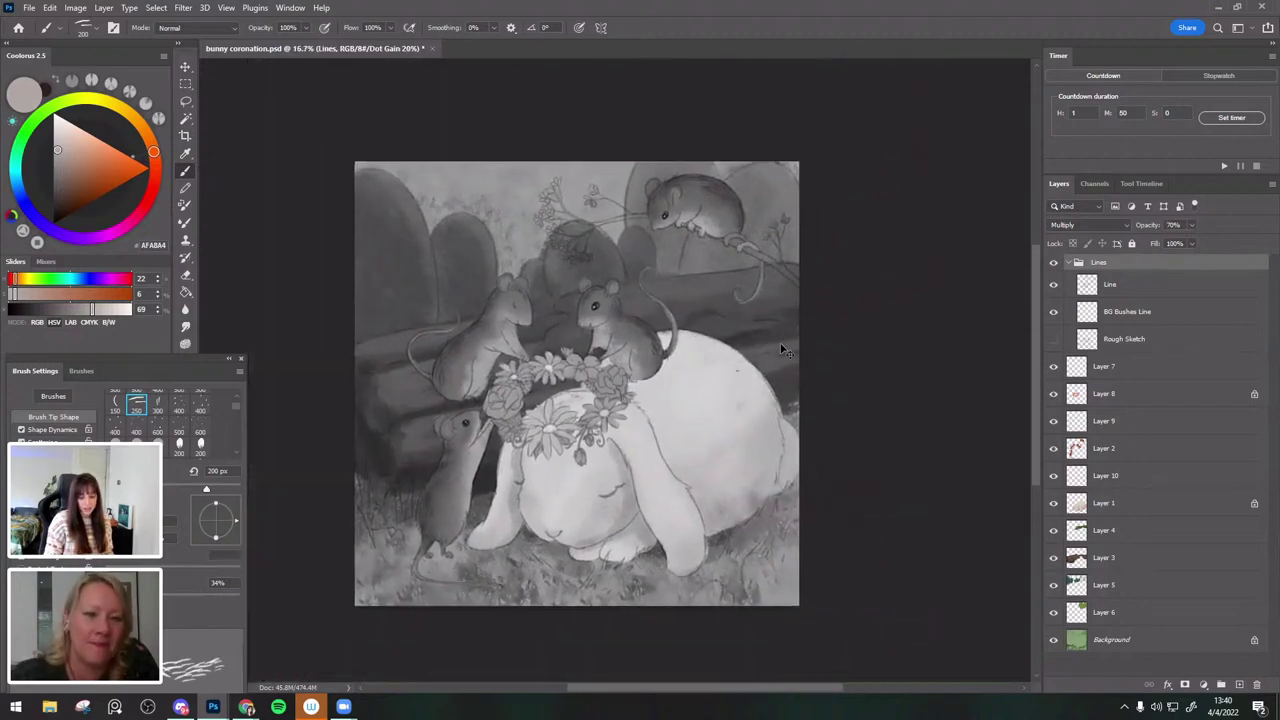
key(ctrl+plus)
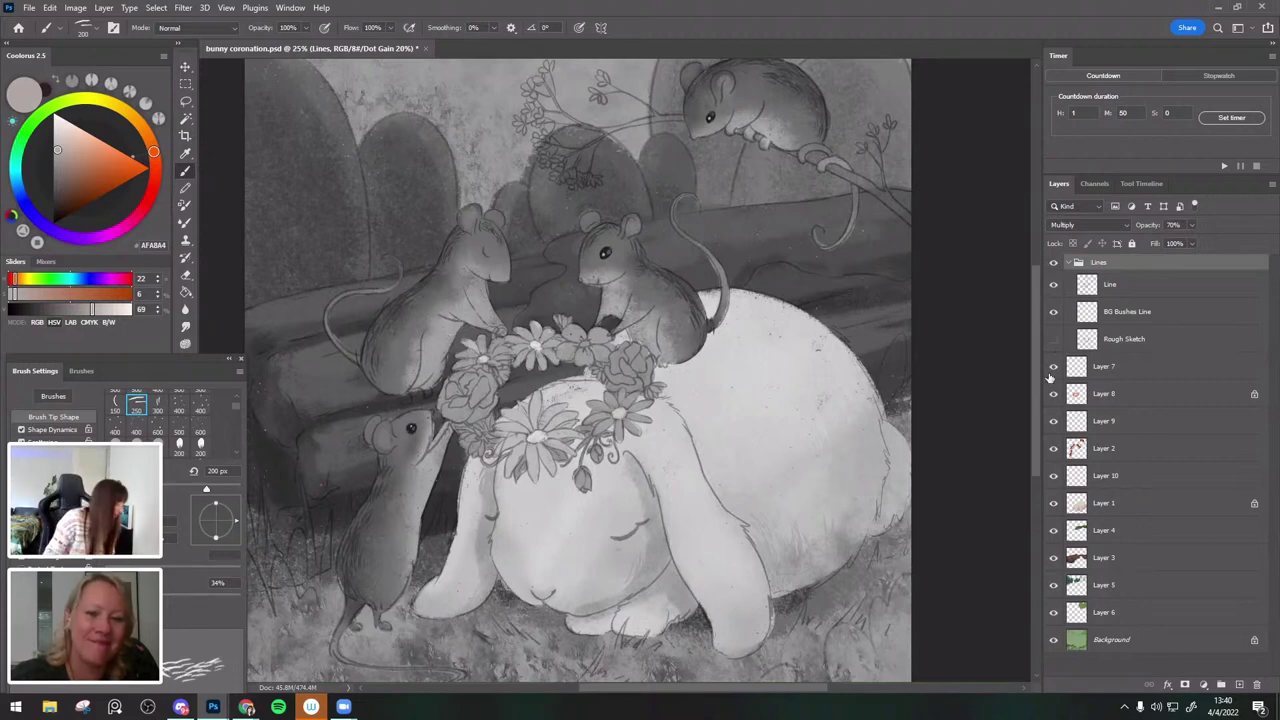
key(ctrl+y)
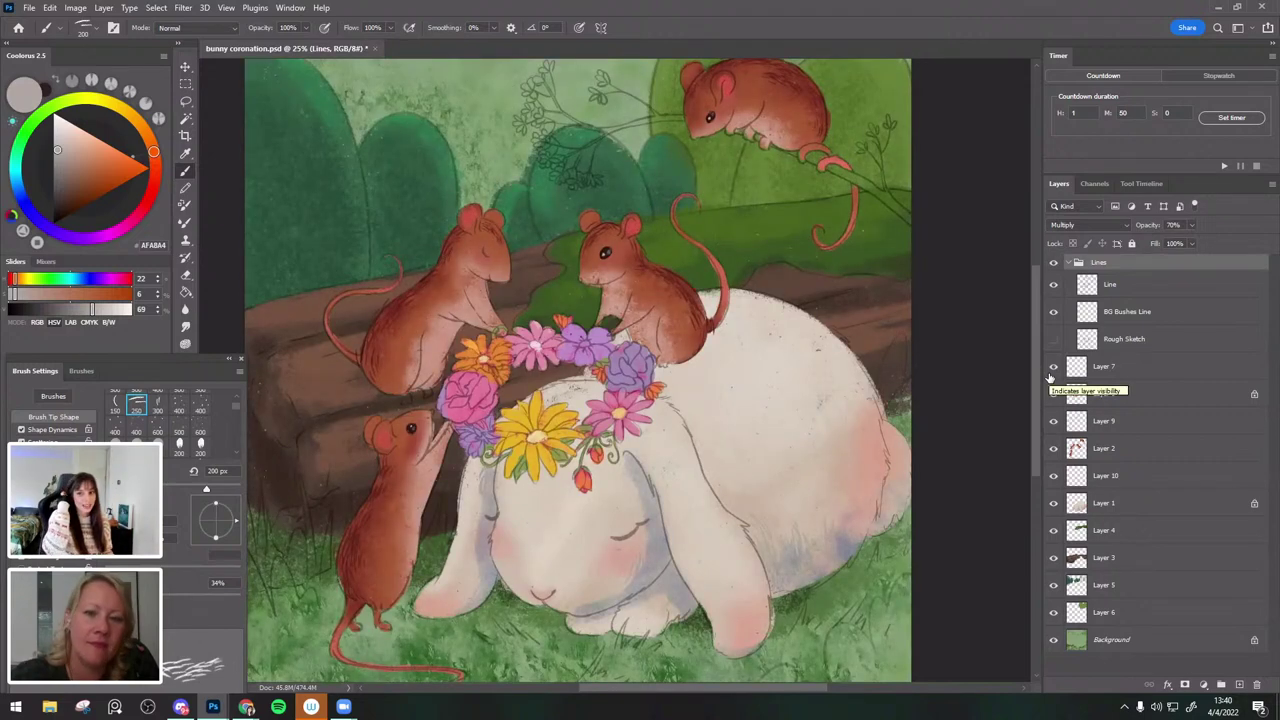
Compare the painting with and without the Line layer, leave the layer shown, and save the document.
drag(817, 286, 840, 287)
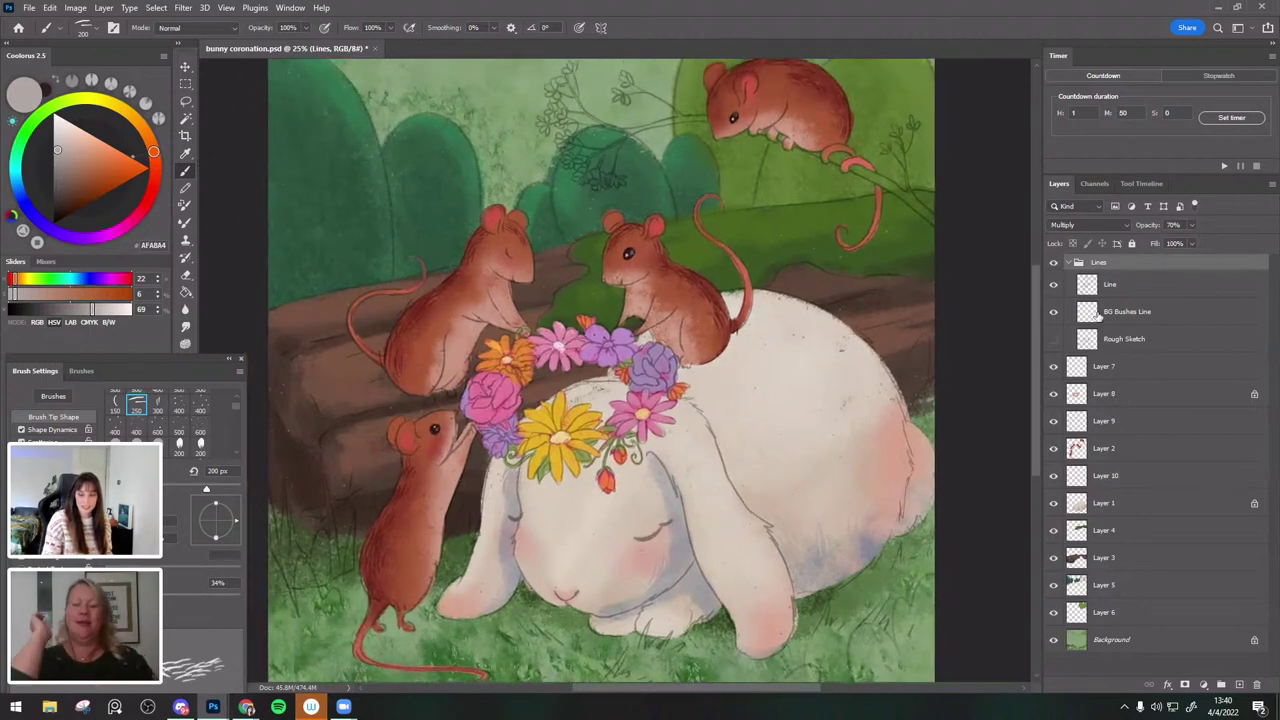
click(1054, 286)
click(1054, 286)
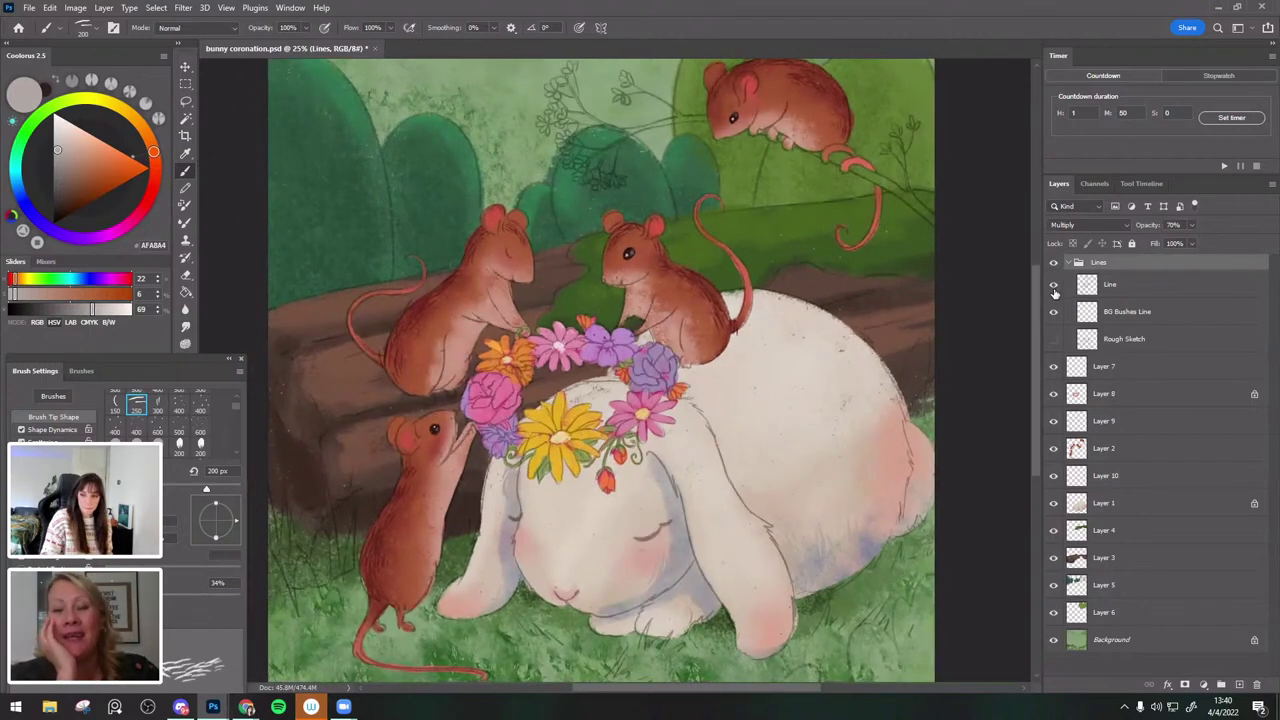
key(ctrl+s)
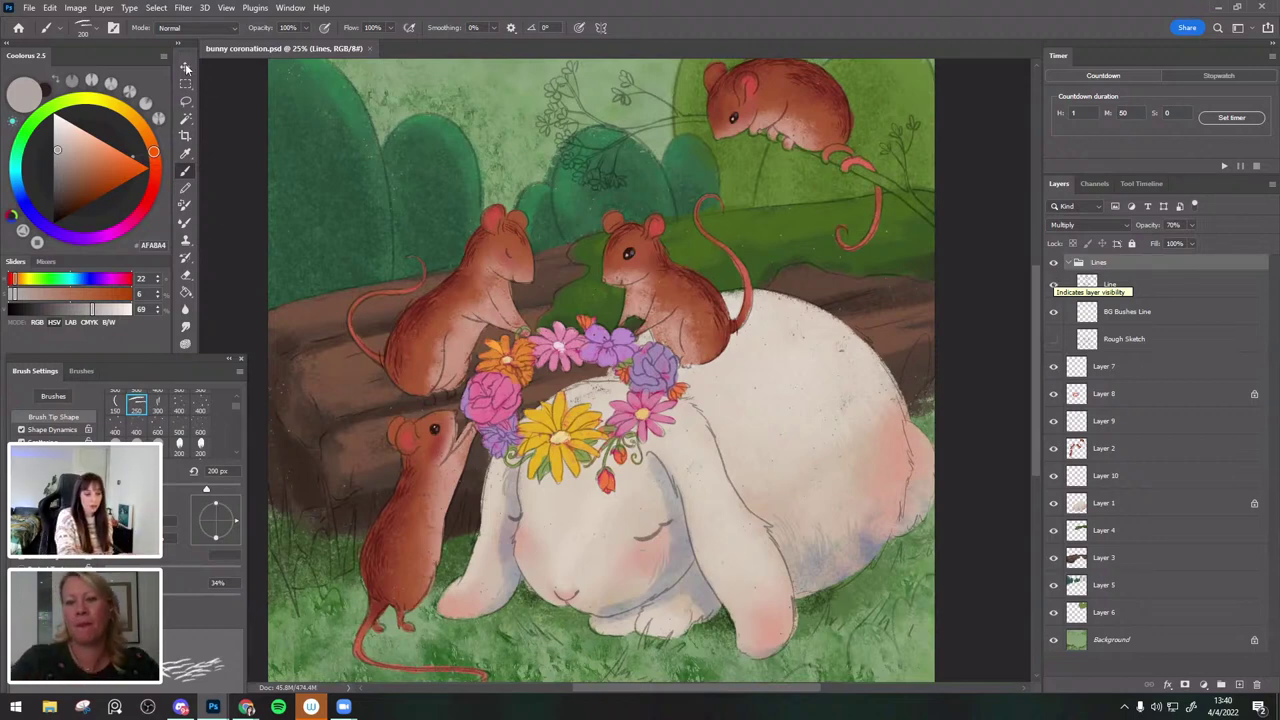
Locate the layer behind the branch, Layer 4, and add a new layer directly above it.
click(187, 67)
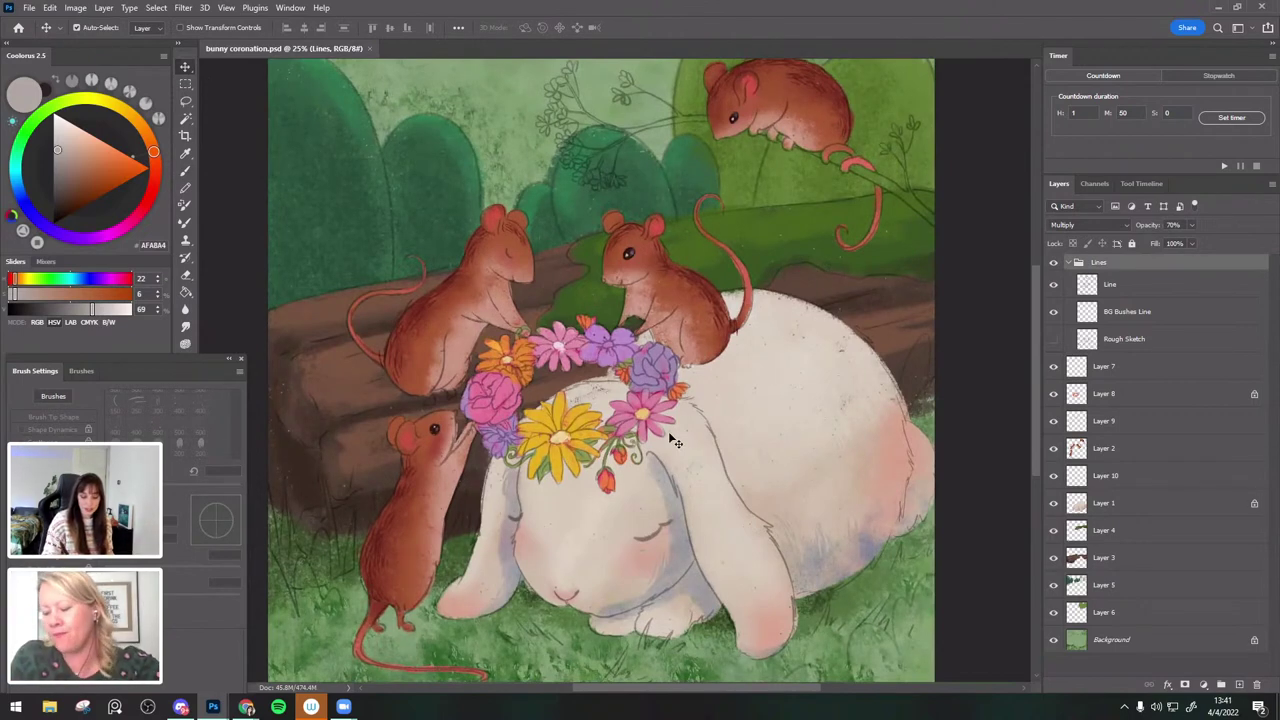
click(674, 485)
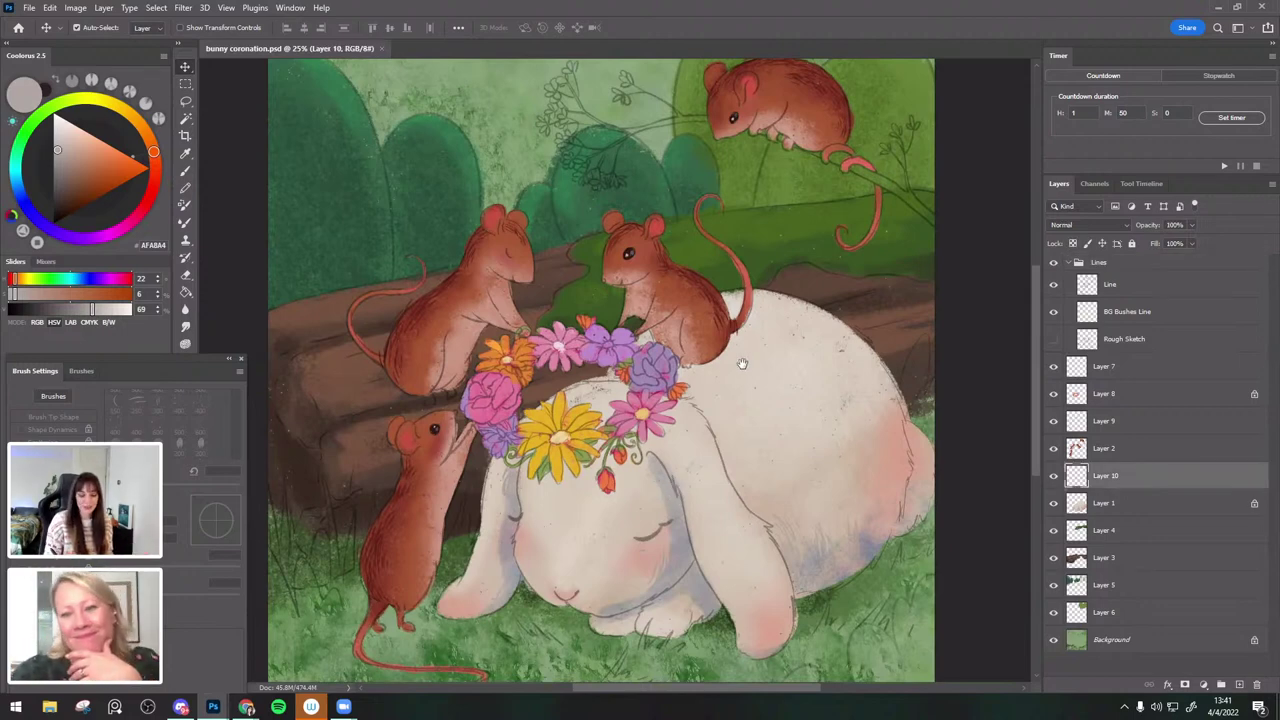
scroll(740, 370, up, 2)
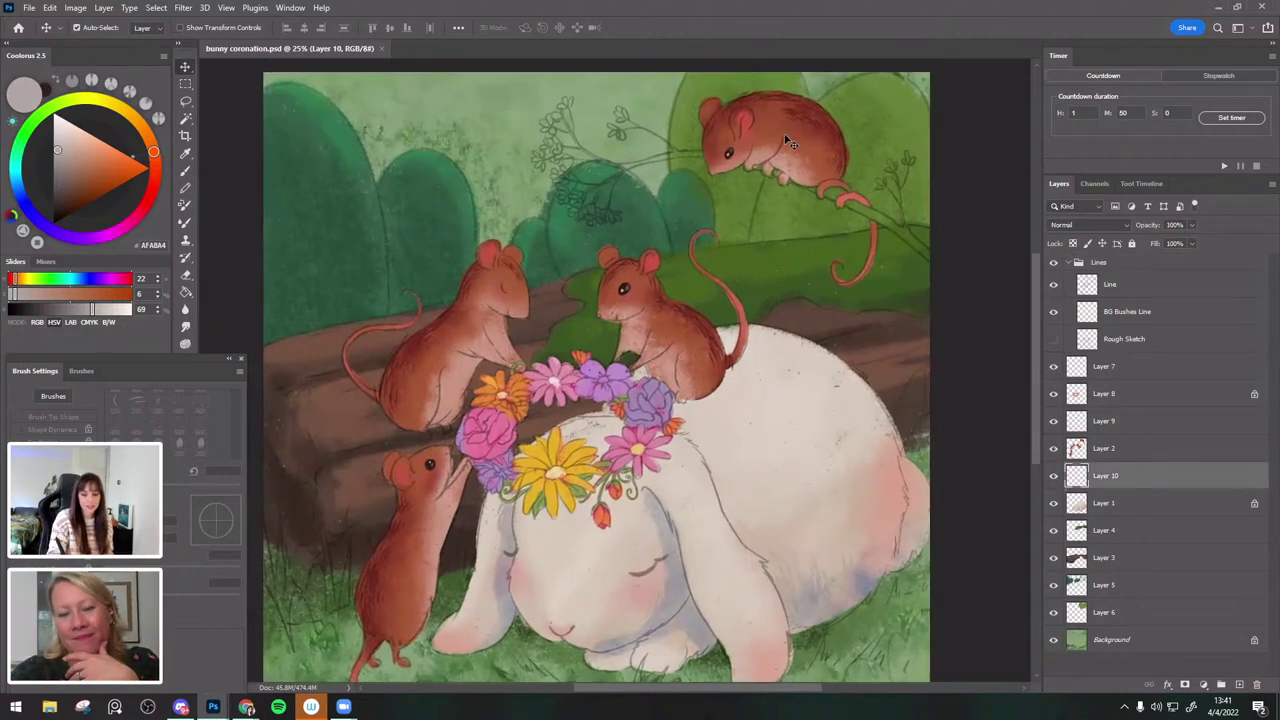
click(914, 241)
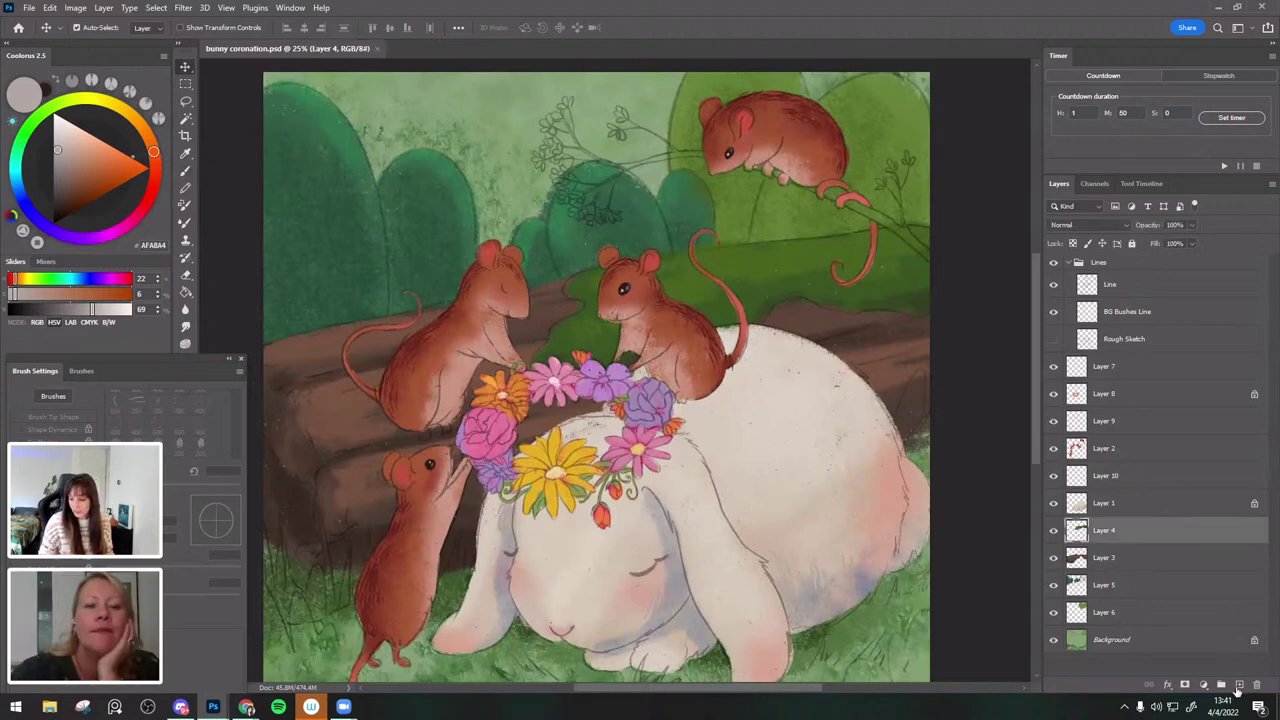
click(1239, 685)
Choose the Charcoal - Dark Bold brush at 125 px and pick up the green of the bush behind the top mouse.
click(188, 172)
click(85, 28)
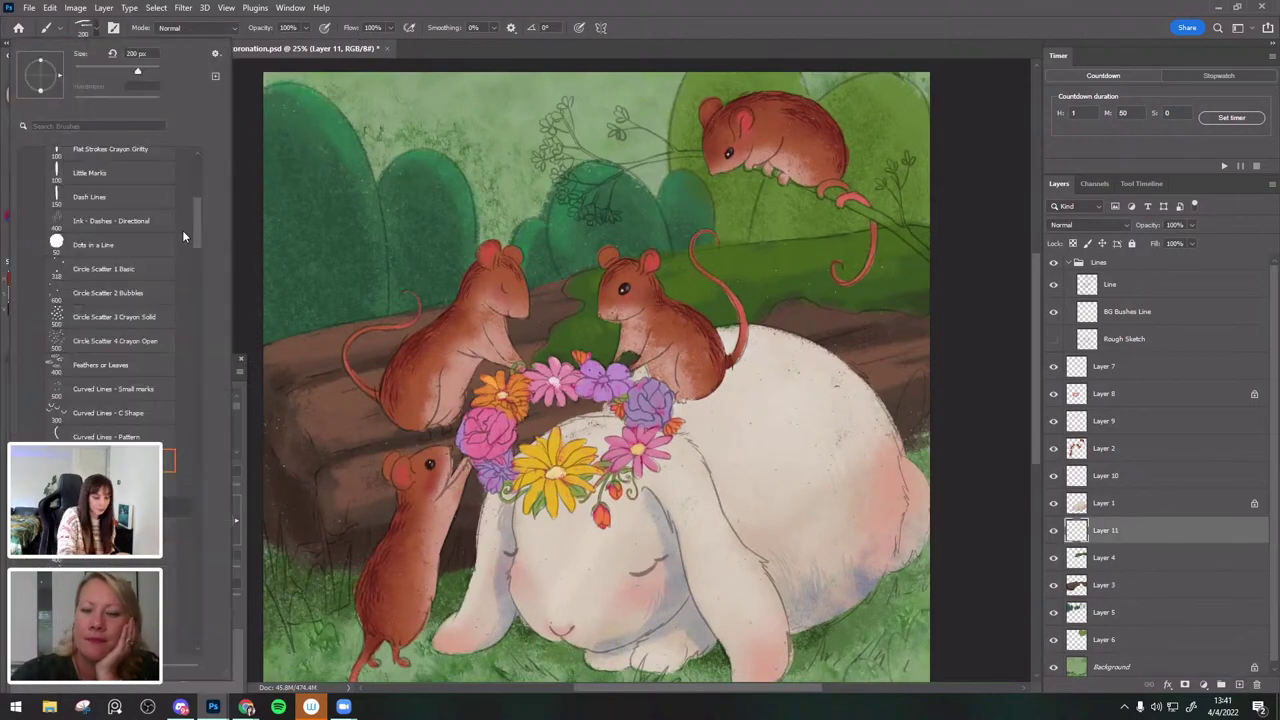
drag(196, 221, 196, 169)
click(40, 178)
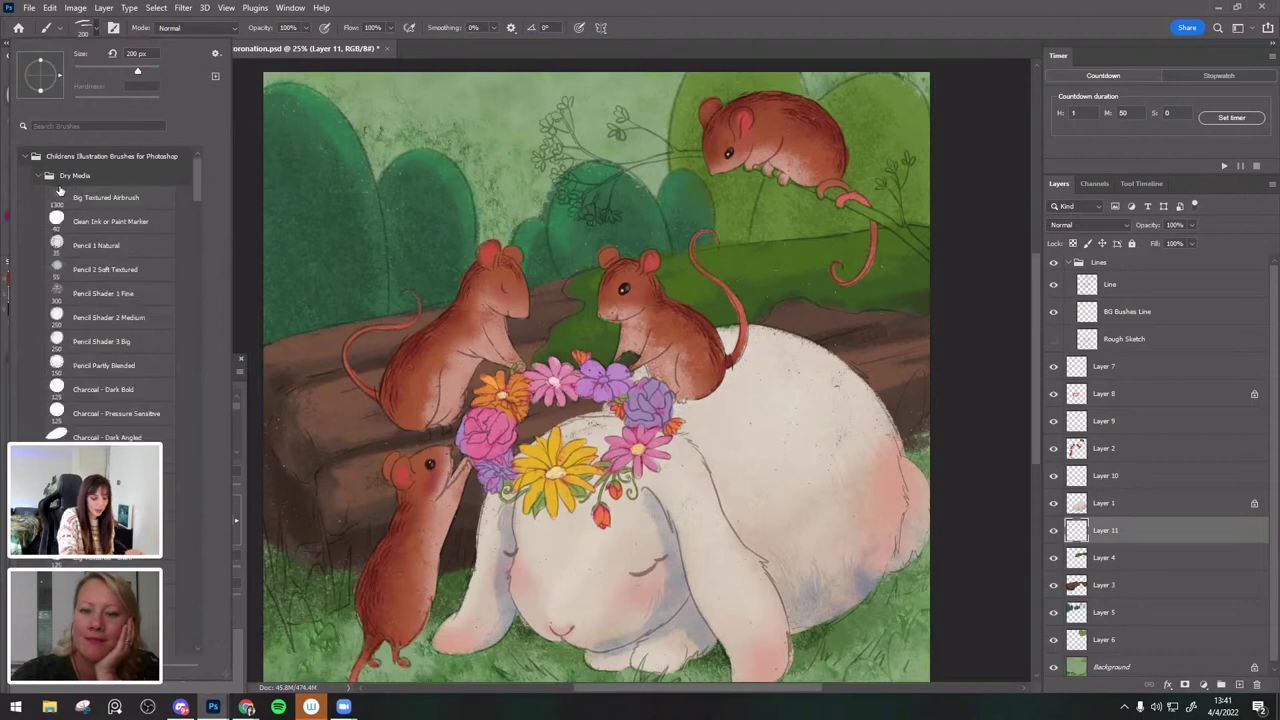
click(131, 388)
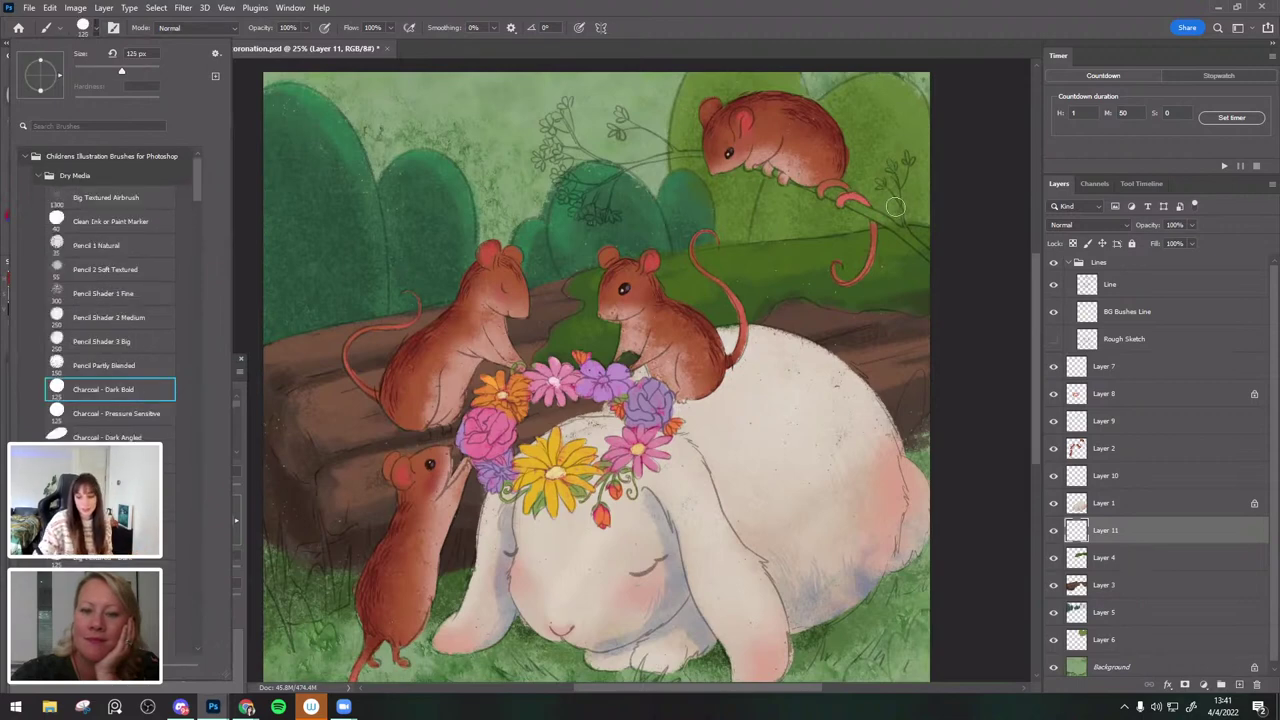
alt+click(902, 98)
click(82, 174)
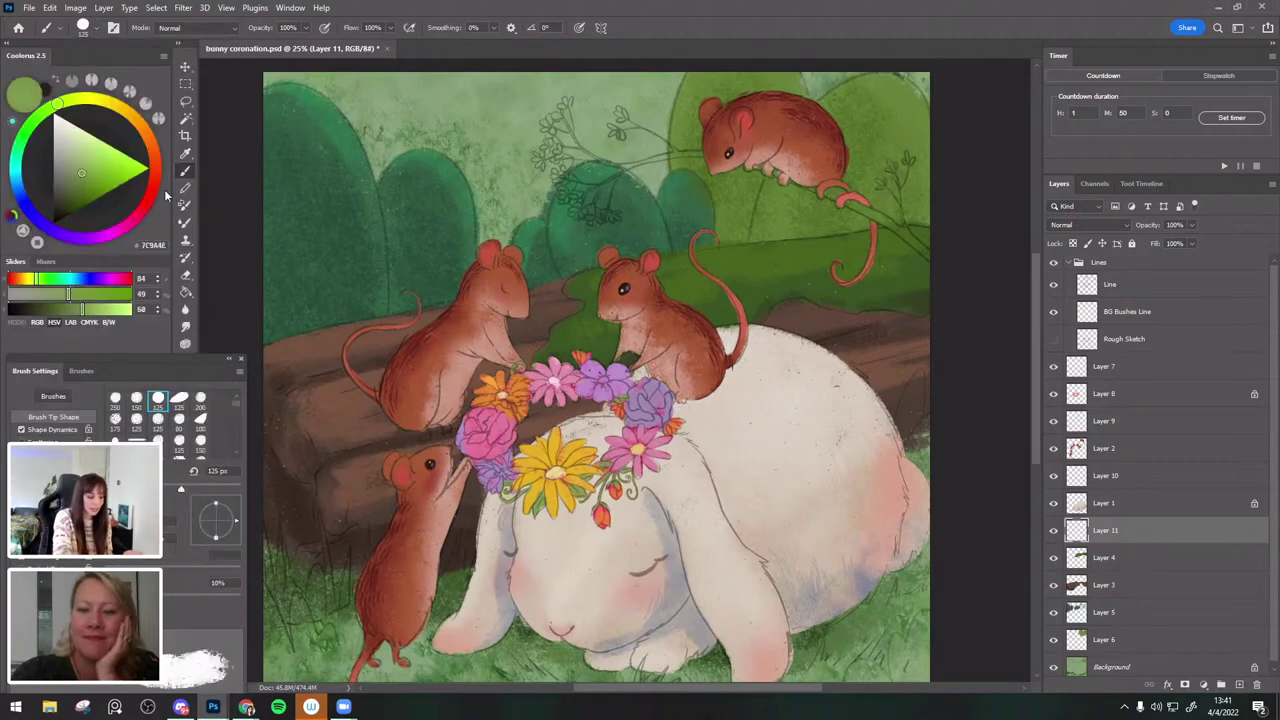
Try a large green loop around the standing mouse with the 125 px charcoal brush, and undo it.
drag(723, 332, 751, 250)
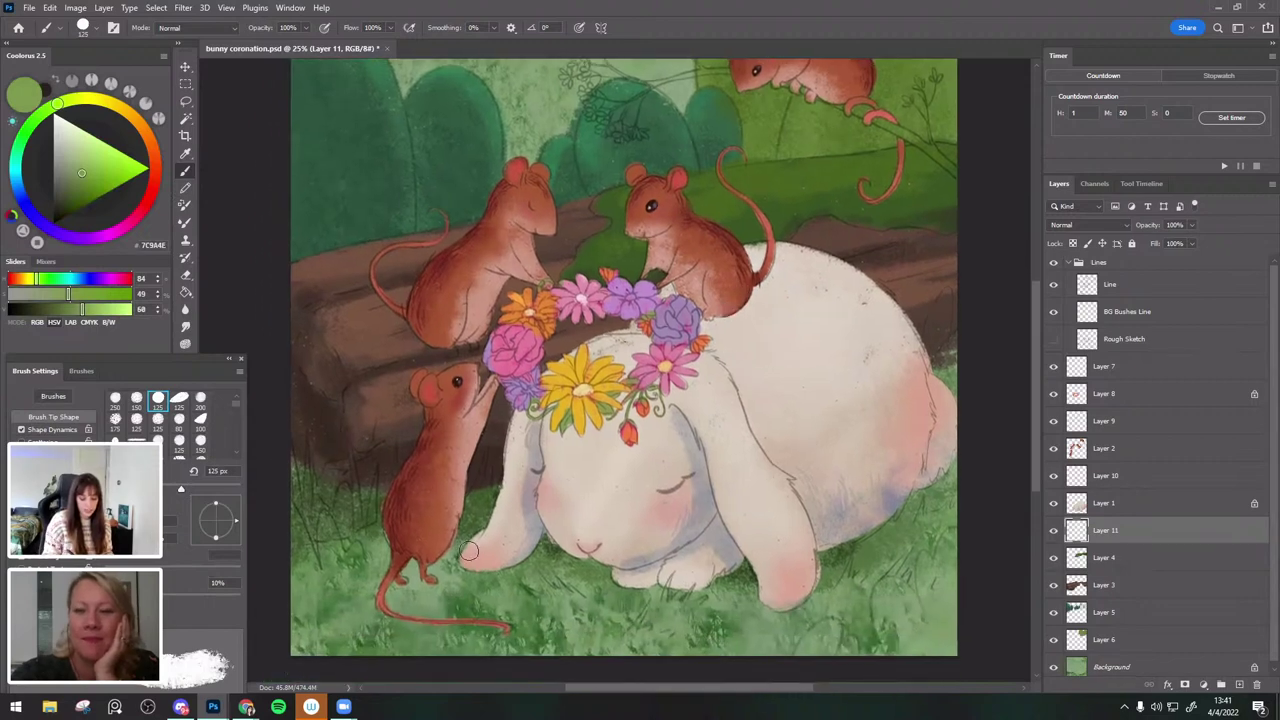
drag(351, 524, 490, 495)
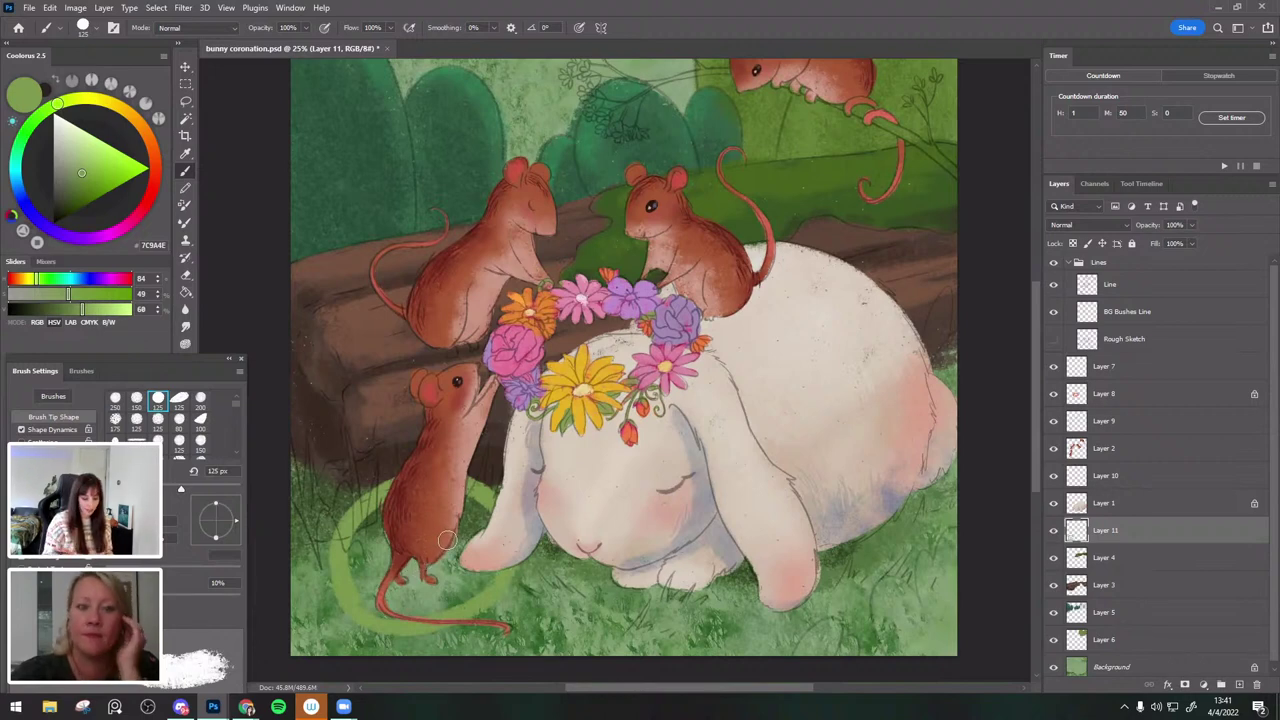
key(ctrl+z)
Paint the branch beneath the top mouse and out to the canvas edge in bright green #7CB02C with a 50 px brush.
drag(678, 305, 620, 393)
key(bracketleft)
key(bracketleft)
key(bracketleft)
key(bracketleft)
key(bracketleft)
key(bracketleft)
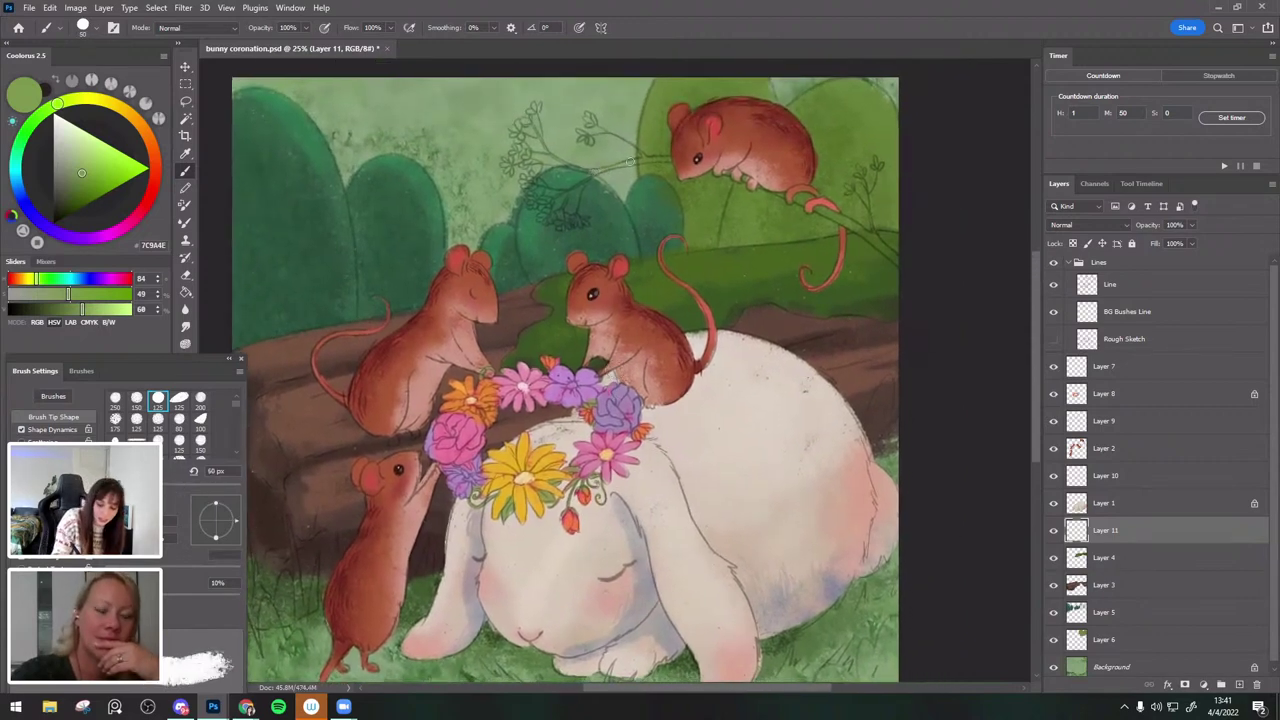
click(92, 163)
key(bracketleft)
key(bracketright)
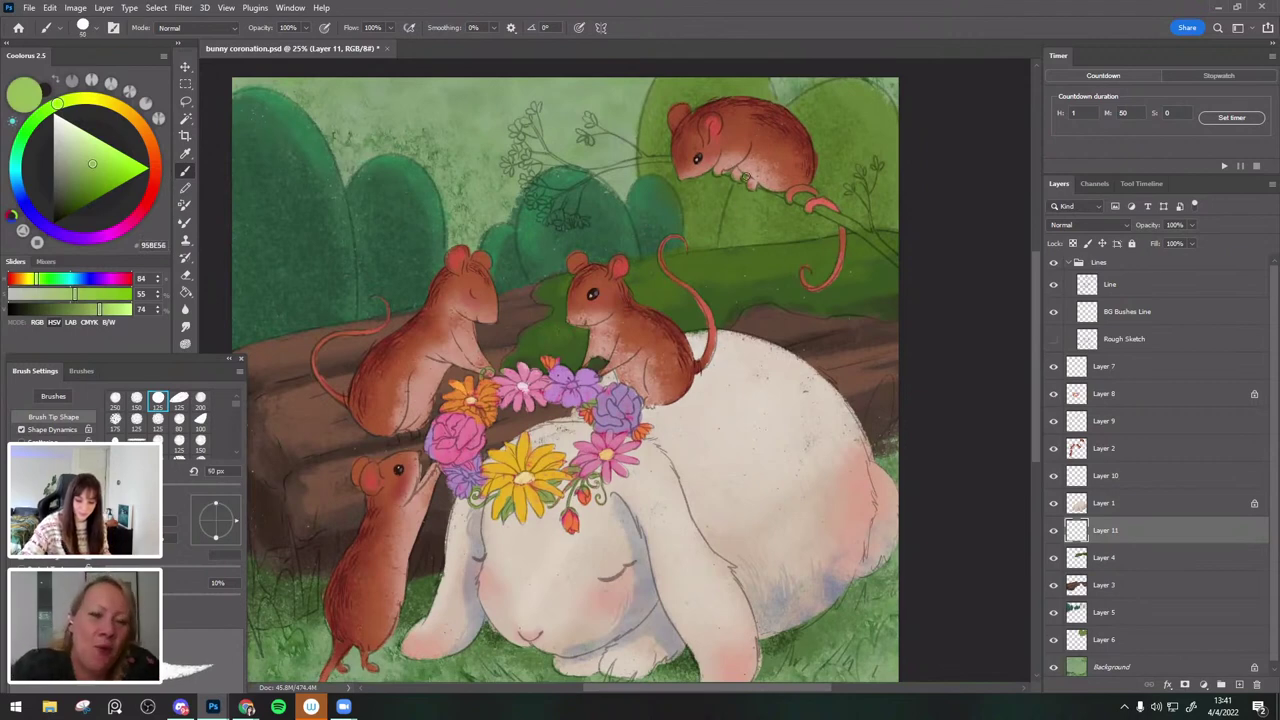
click(93, 177)
click(103, 175)
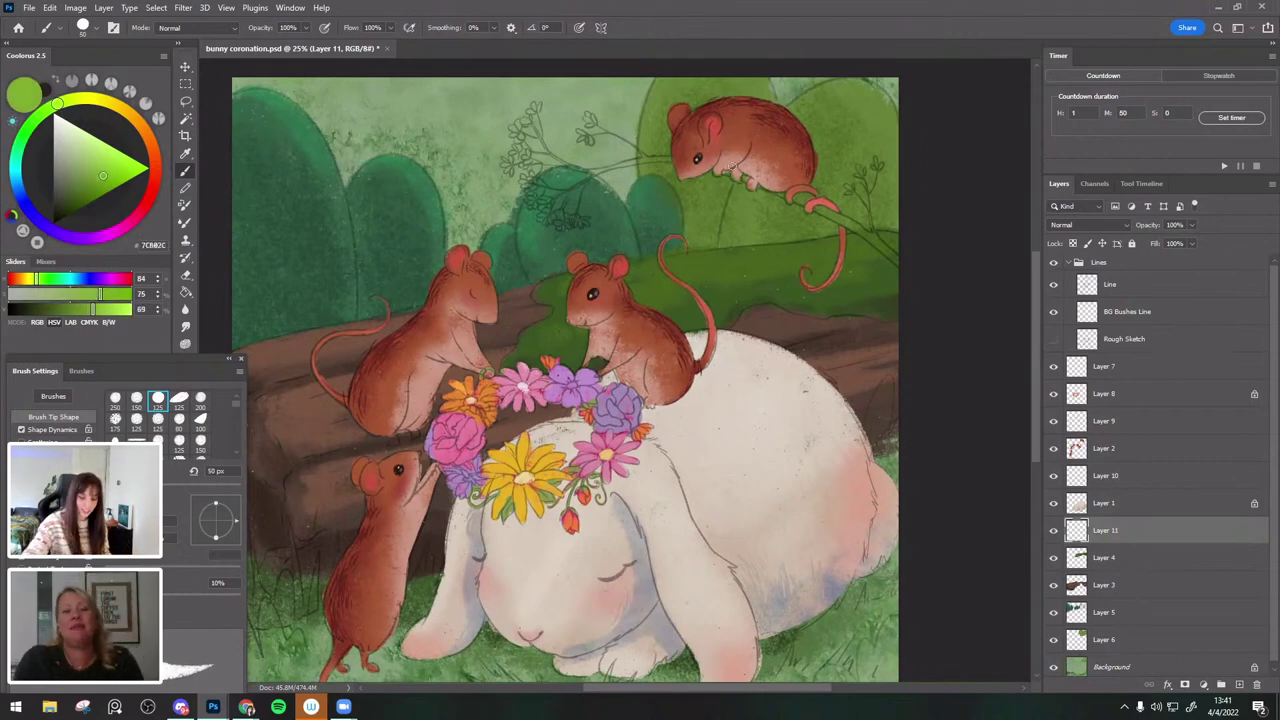
drag(772, 188, 905, 268)
Paint the thin branching stems in front of the top mouse's face in the same green, with the brush at 35 px.
key(bracketleft)
key(bracketleft)
key(bracketleft)
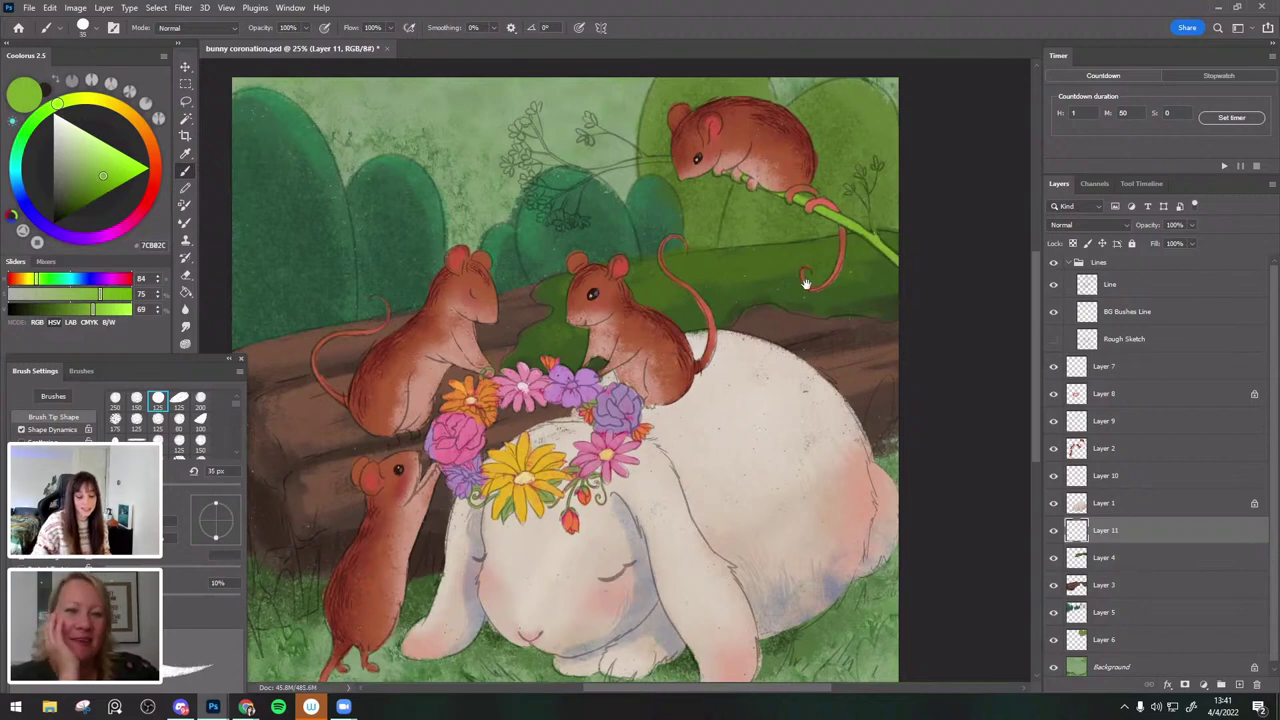
drag(806, 284, 840, 290)
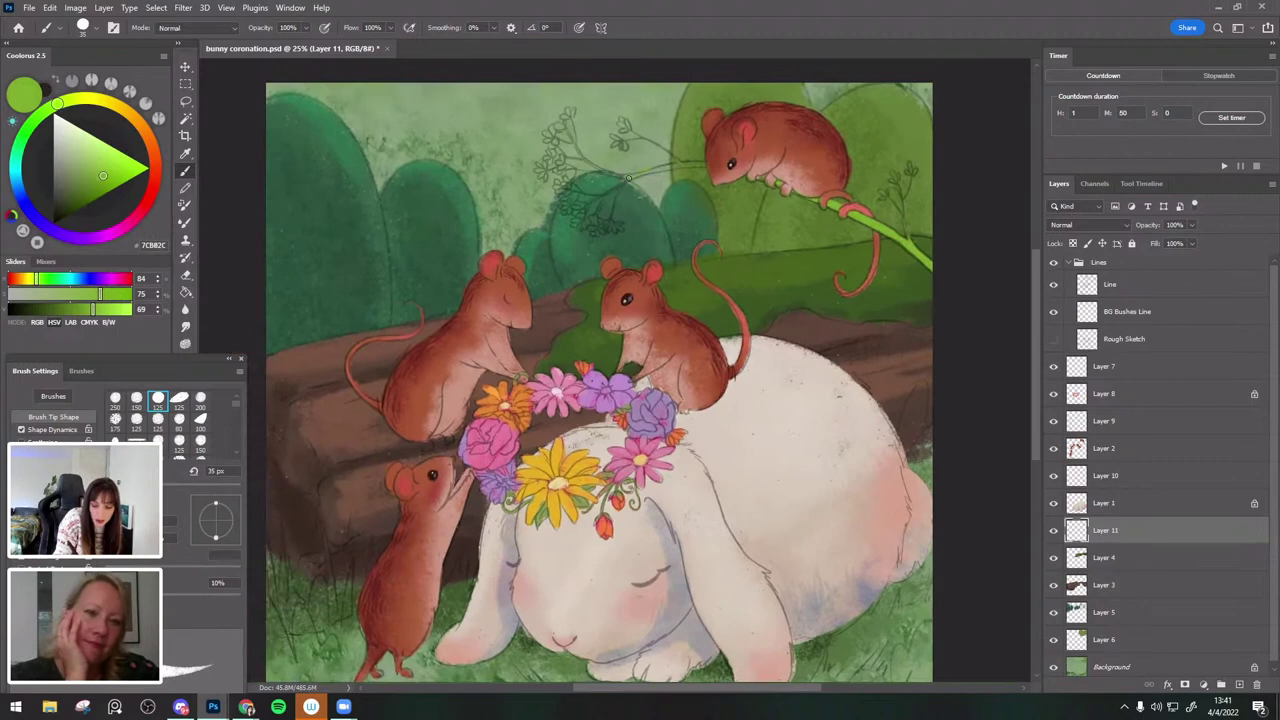
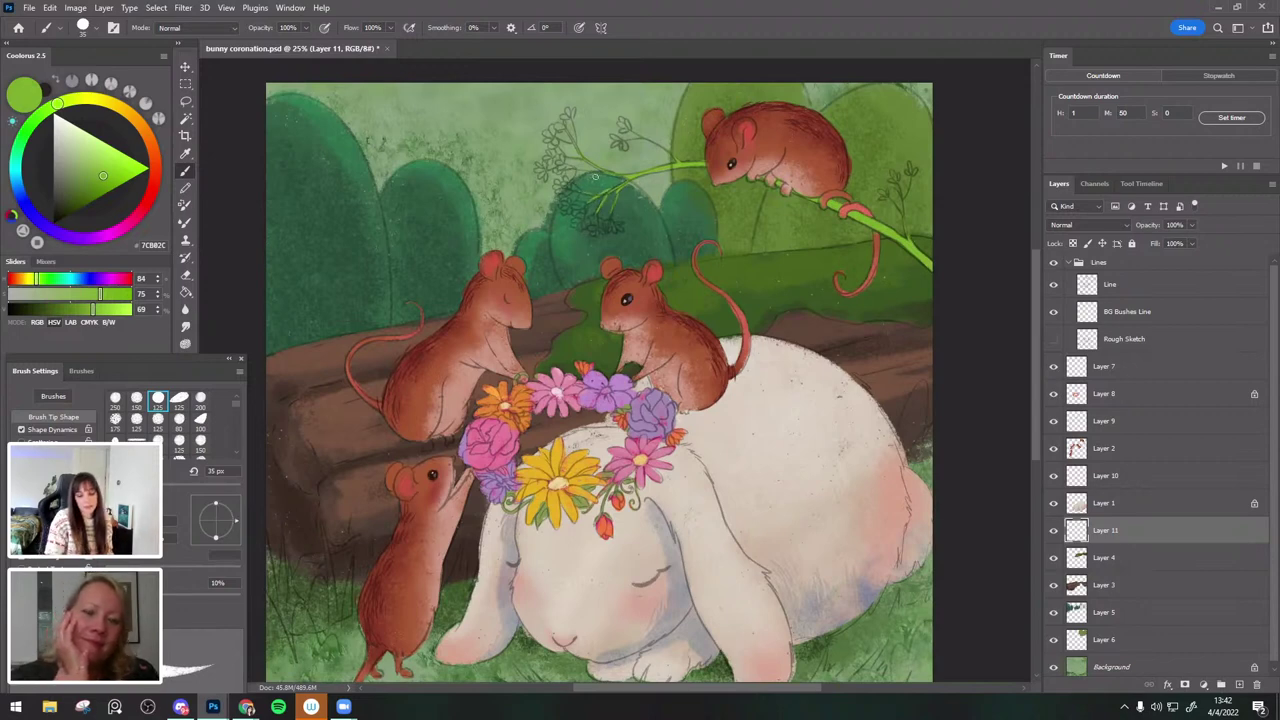
drag(911, 215, 896, 195)
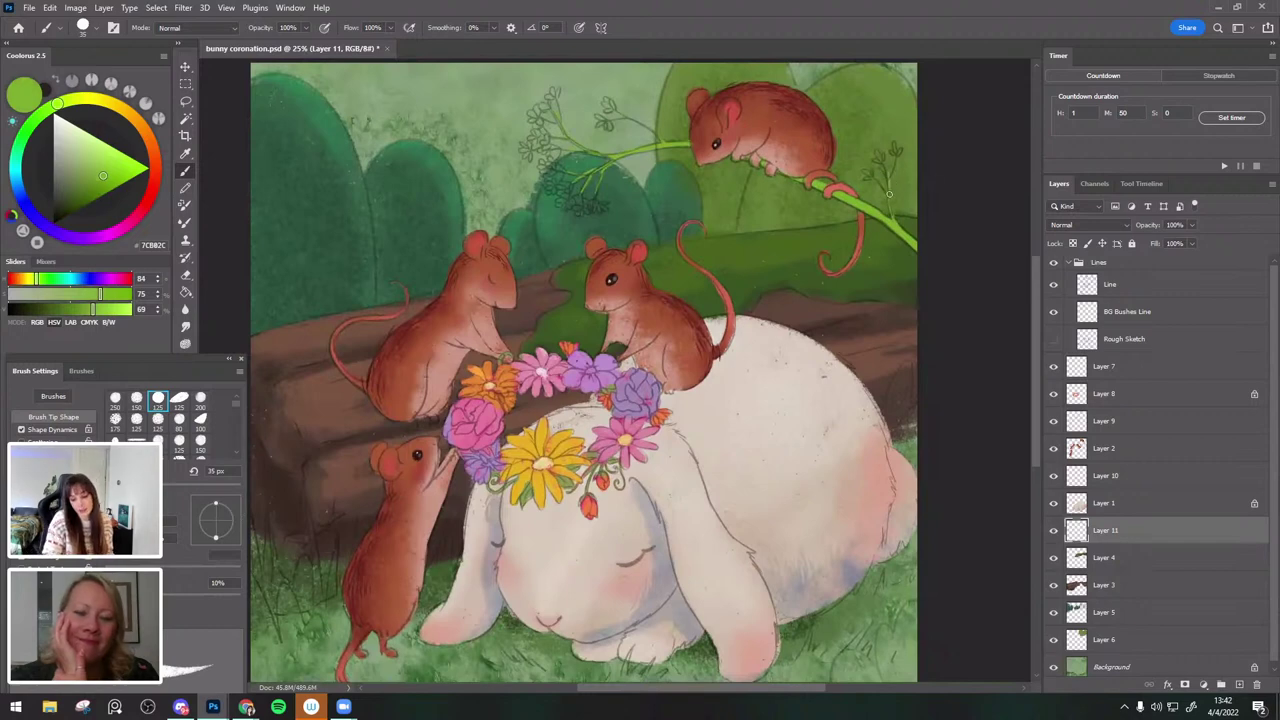
Lock Layer 11's transparent pixels and choose the Pencil Partly Blended brush at 150 px.
drag(802, 363, 820, 323)
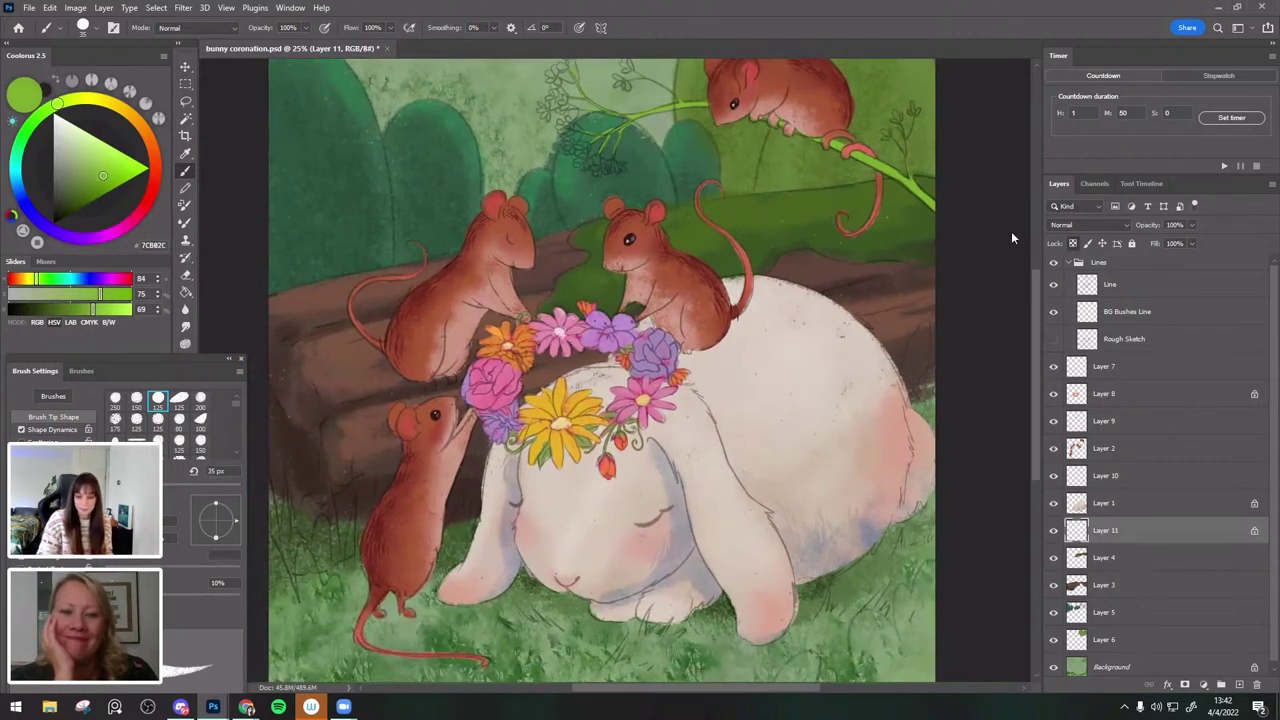
click(83, 27)
click(140, 366)
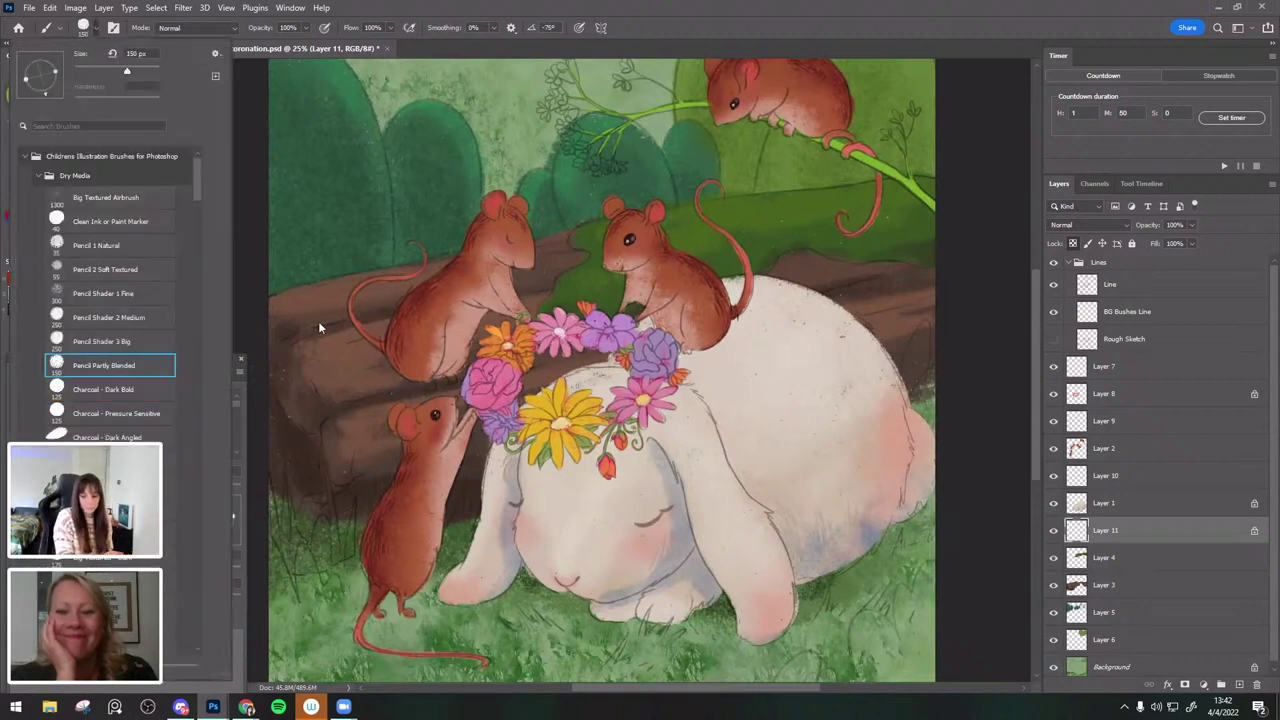
scroll(974, 370, down, 1)
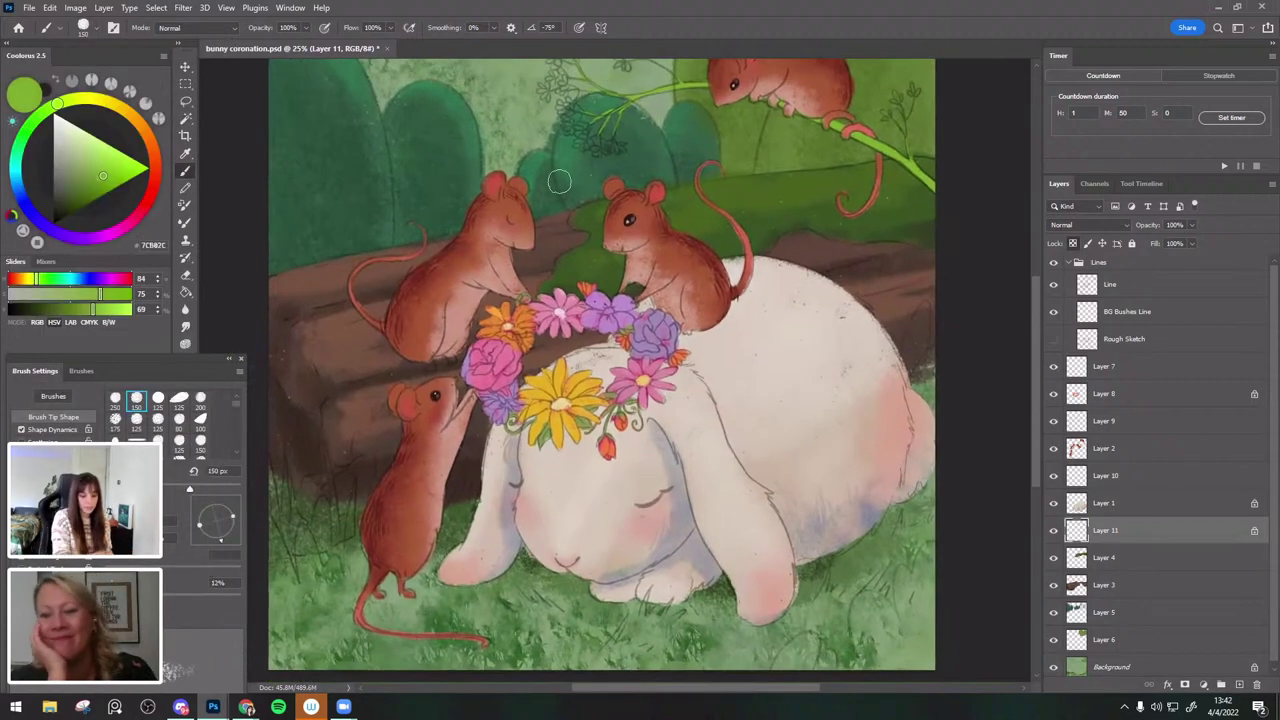
key(ctrl+minus)
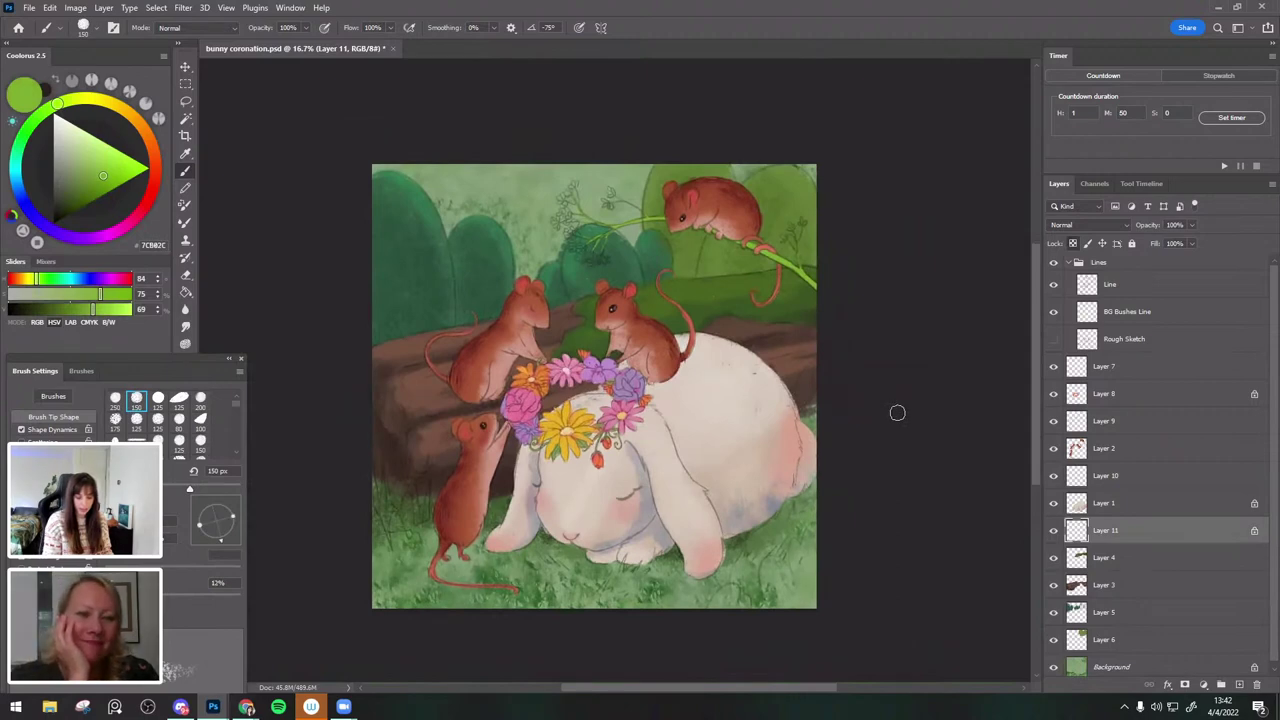
key(ctrl+plus)
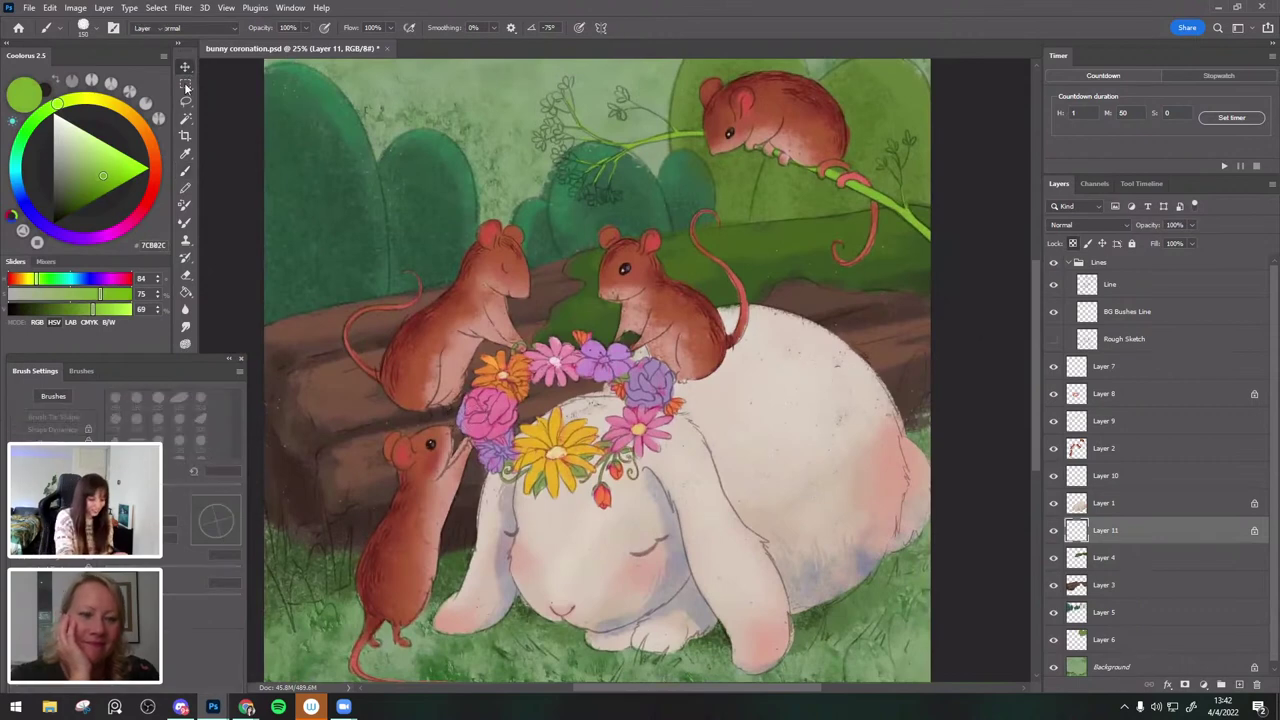
Select Layer 3 with the log and choose a multi-line hatching brush at 300 px from the Organic Mark-Making Brushes.
key(v)
click(1095, 585)
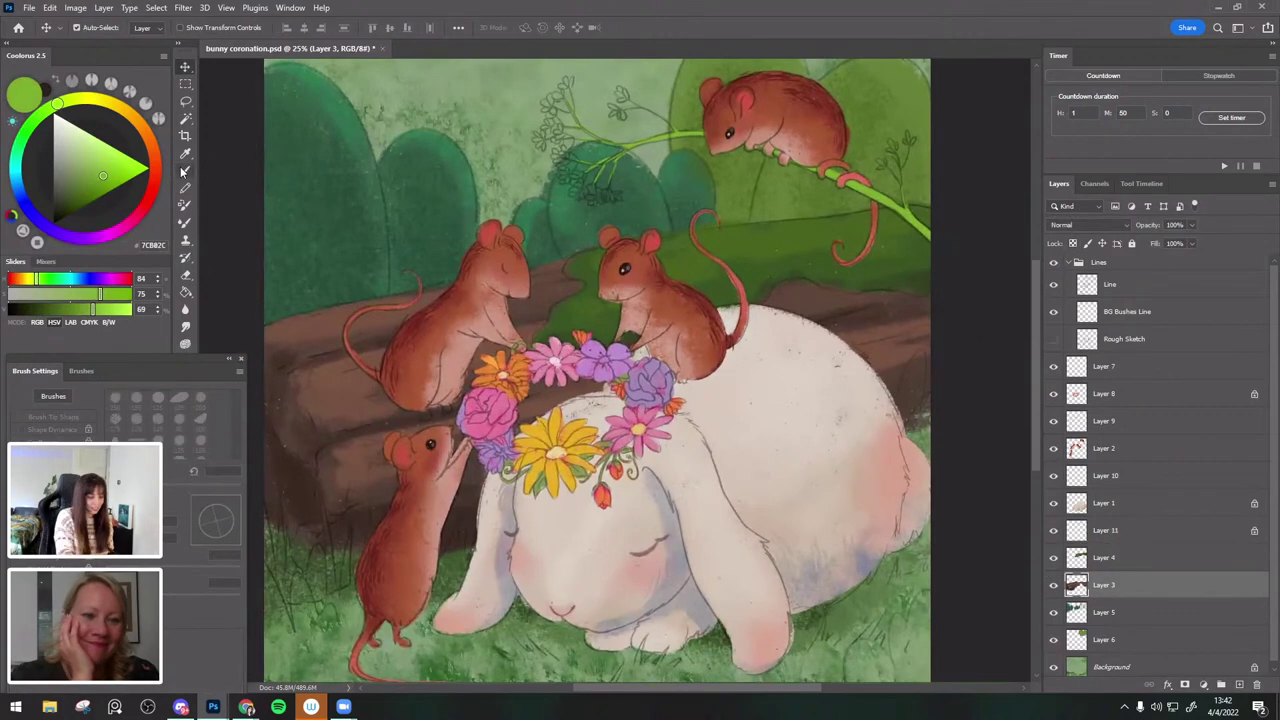
key(b)
click(83, 27)
drag(198, 180, 200, 261)
click(110, 465)
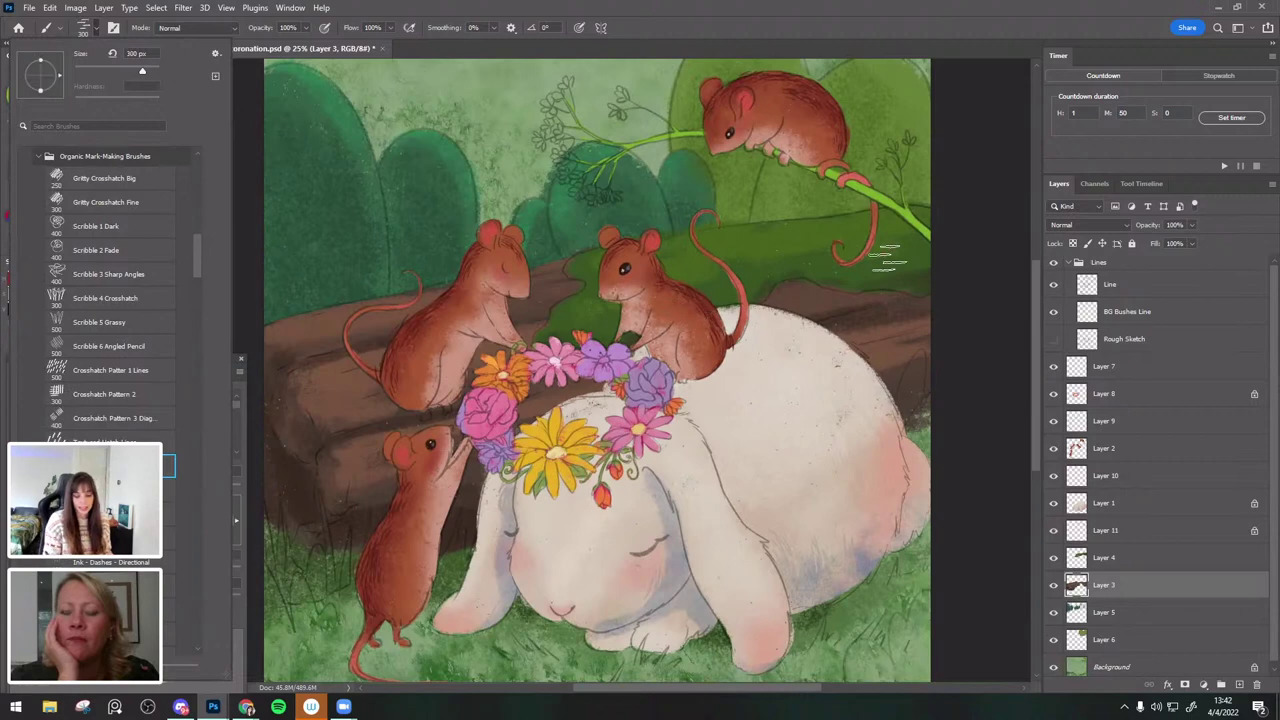
click(990, 314)
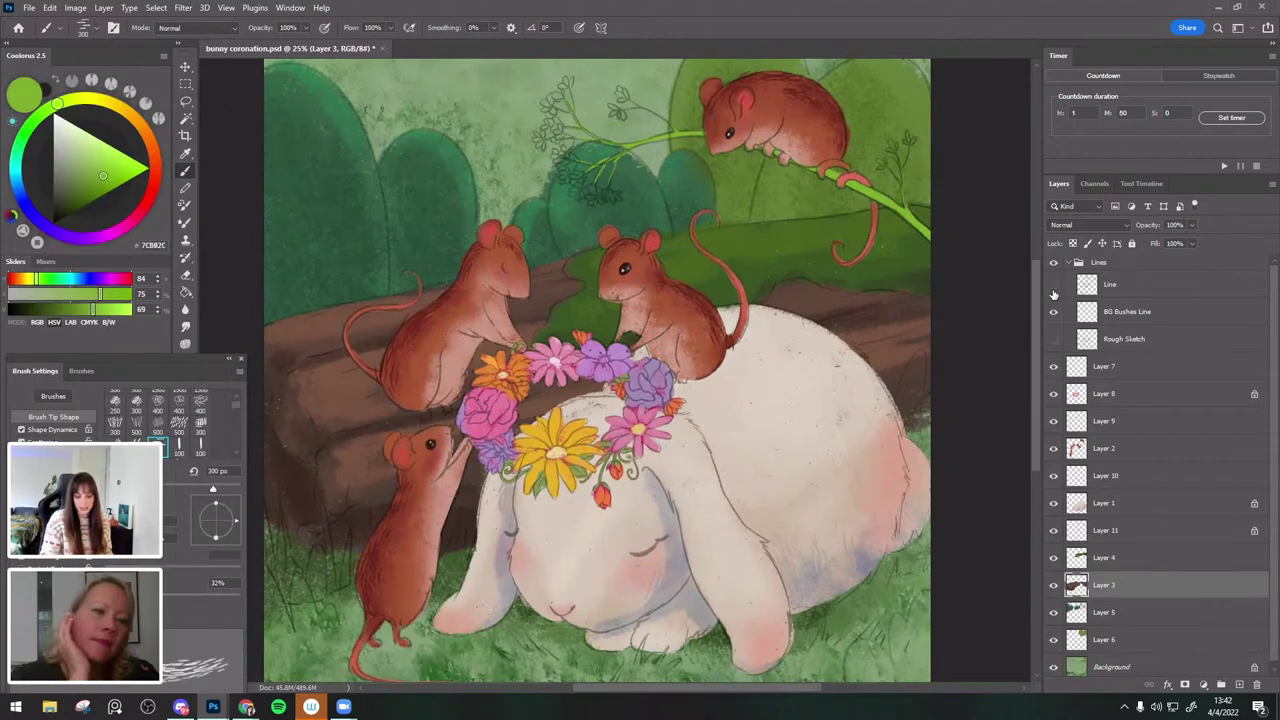
Hide and reshow the Line layer to compare the painting with and without its line art.
click(1053, 287)
click(1052, 297)
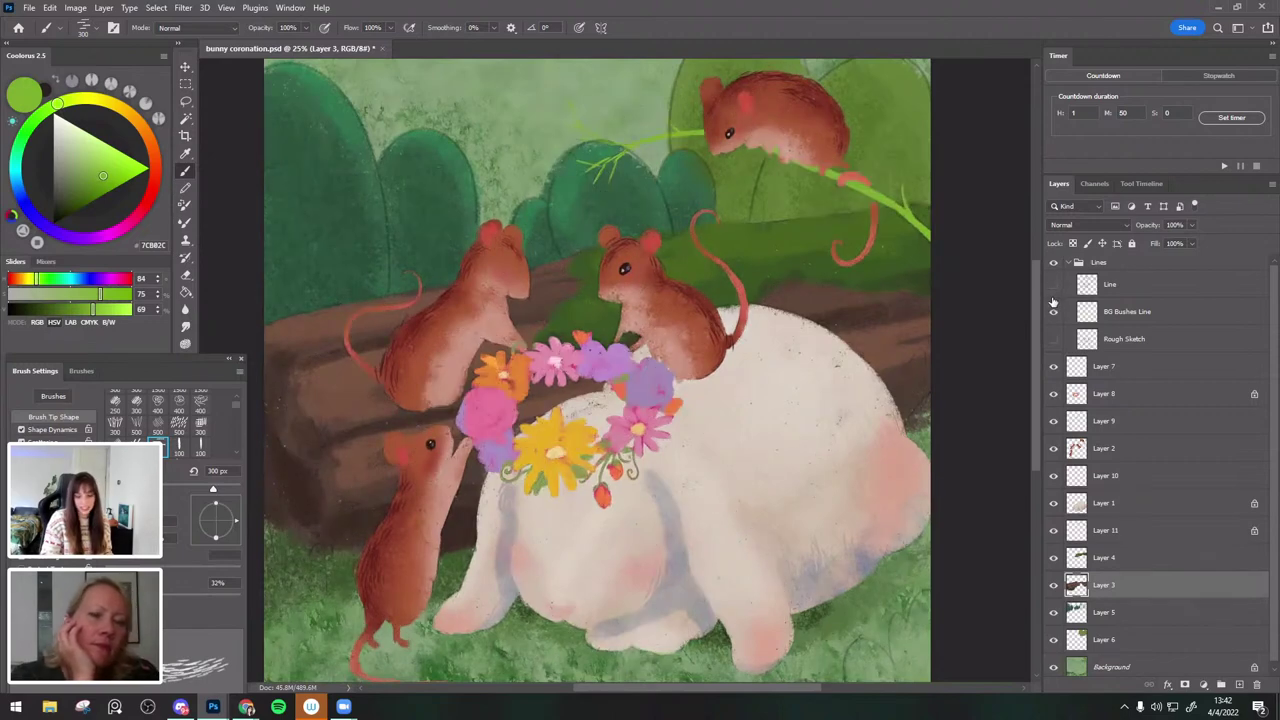
click(1053, 287)
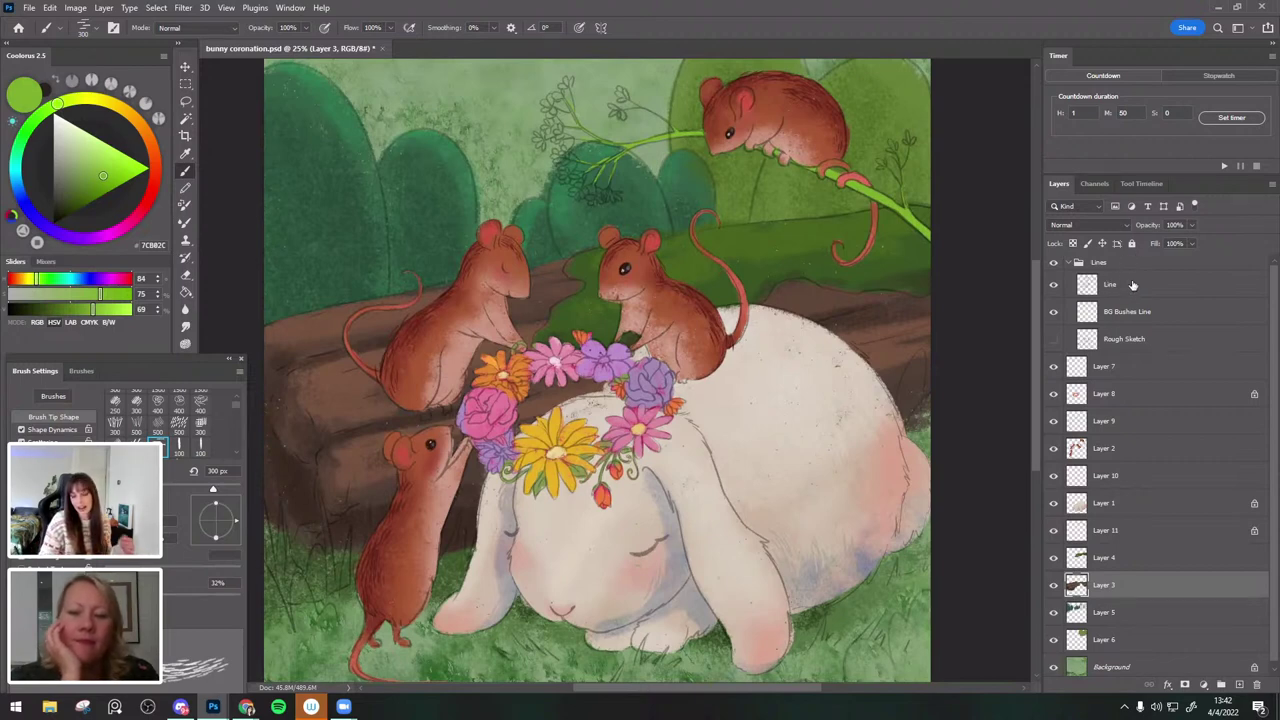
Try the Line layer at 34% opacity, and return it to 74%.
click(1122, 288)
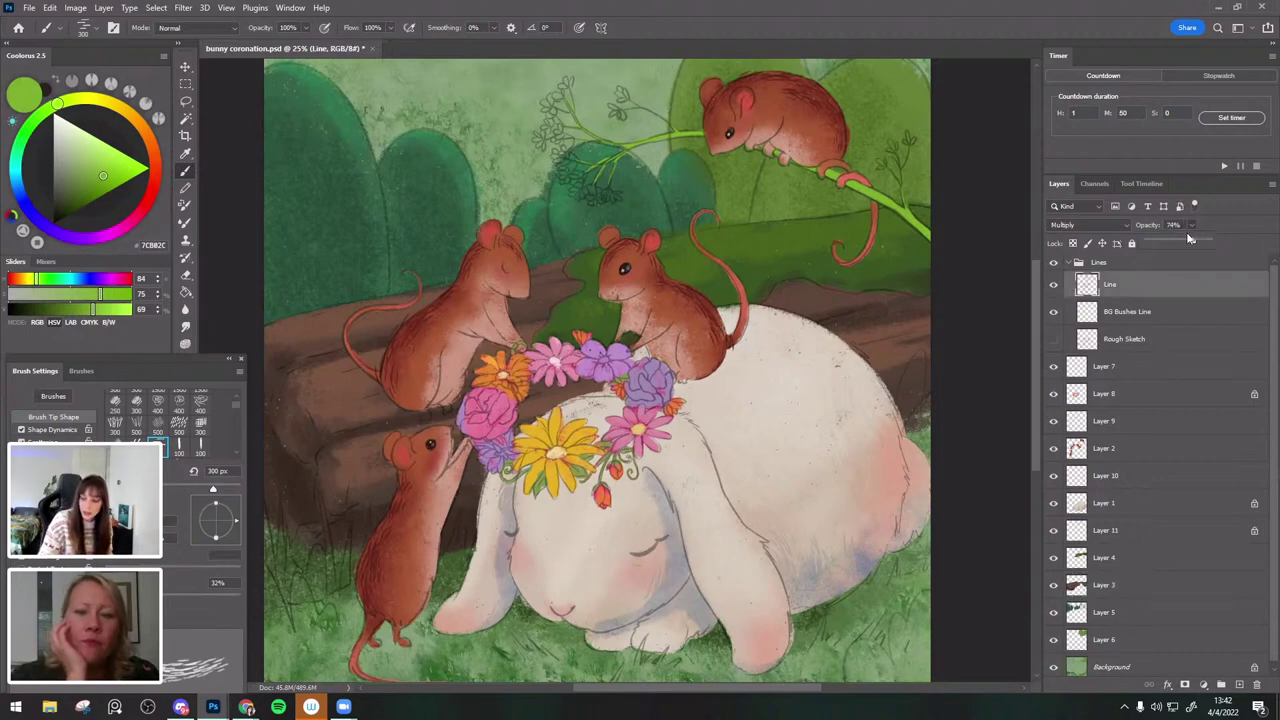
drag(1192, 243, 1174, 244)
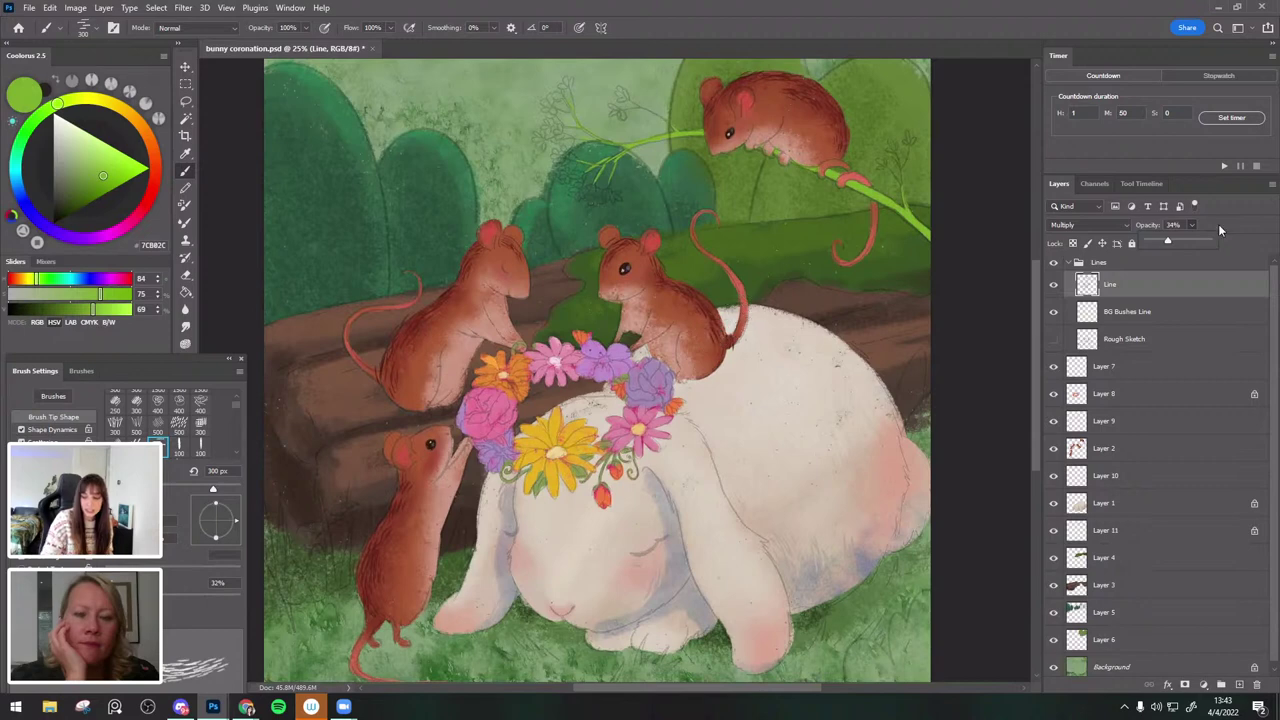
click(1188, 242)
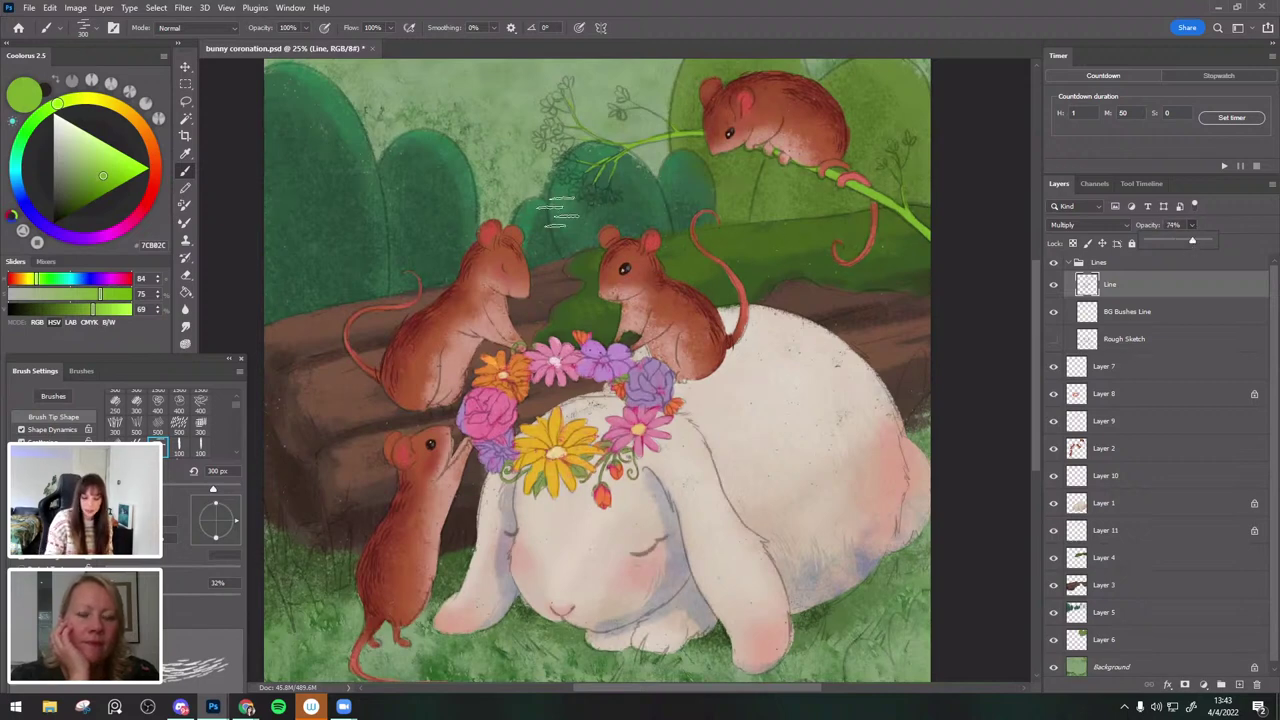
Hatch dark brown #372316 bark texture over the log on Layer 3 with the line brush at 250 px.
click(185, 66)
click(185, 171)
alt+click(286, 380)
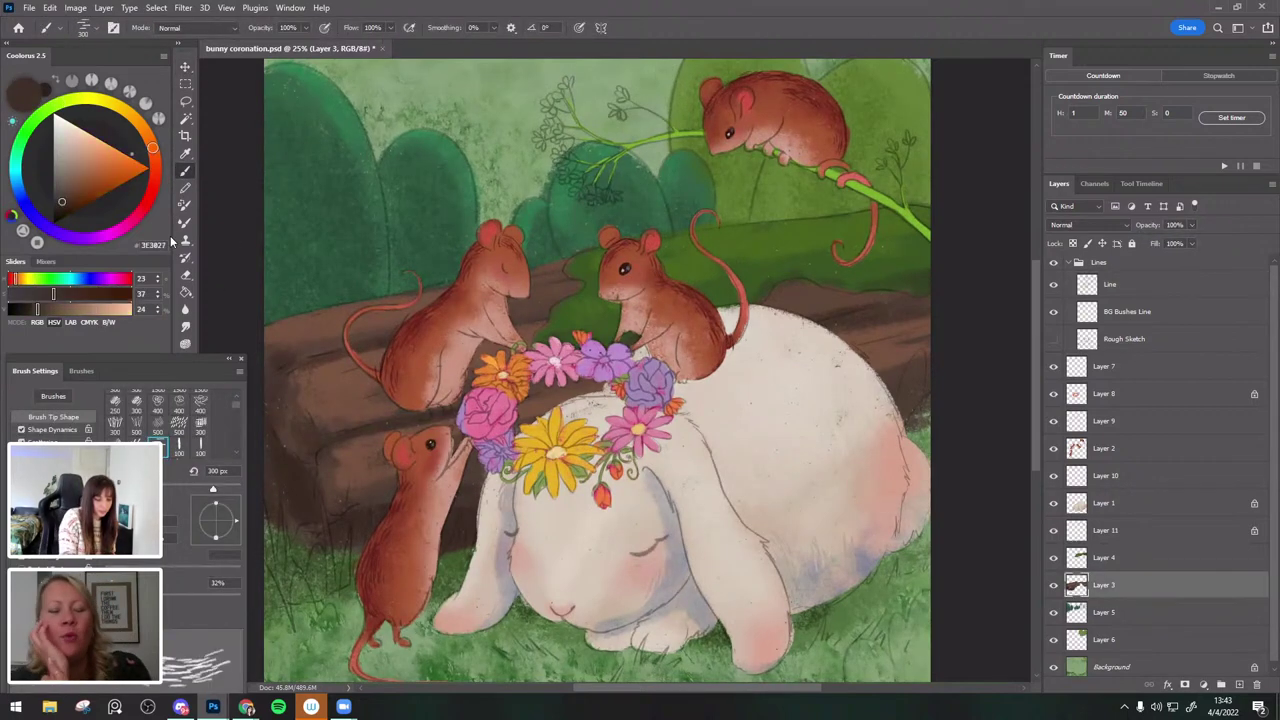
click(67, 207)
drag(651, 306, 661, 280)
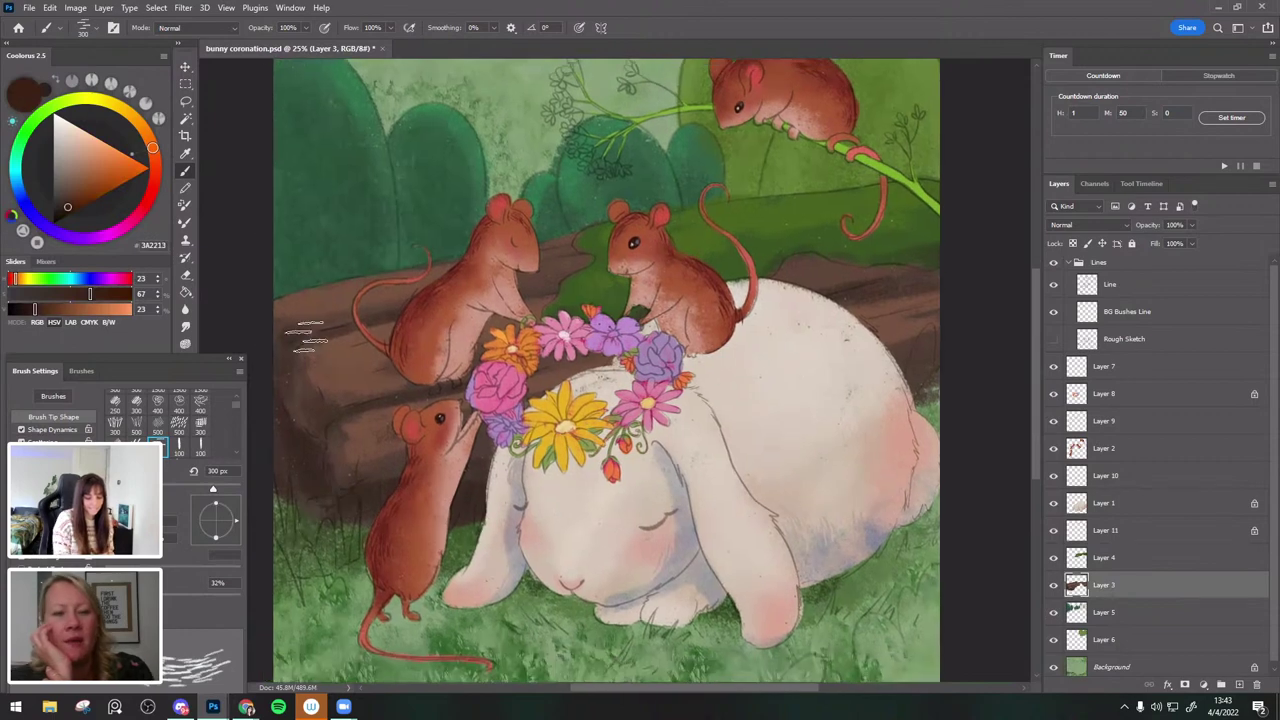
key([)
alt+click(297, 378)
click(66, 207)
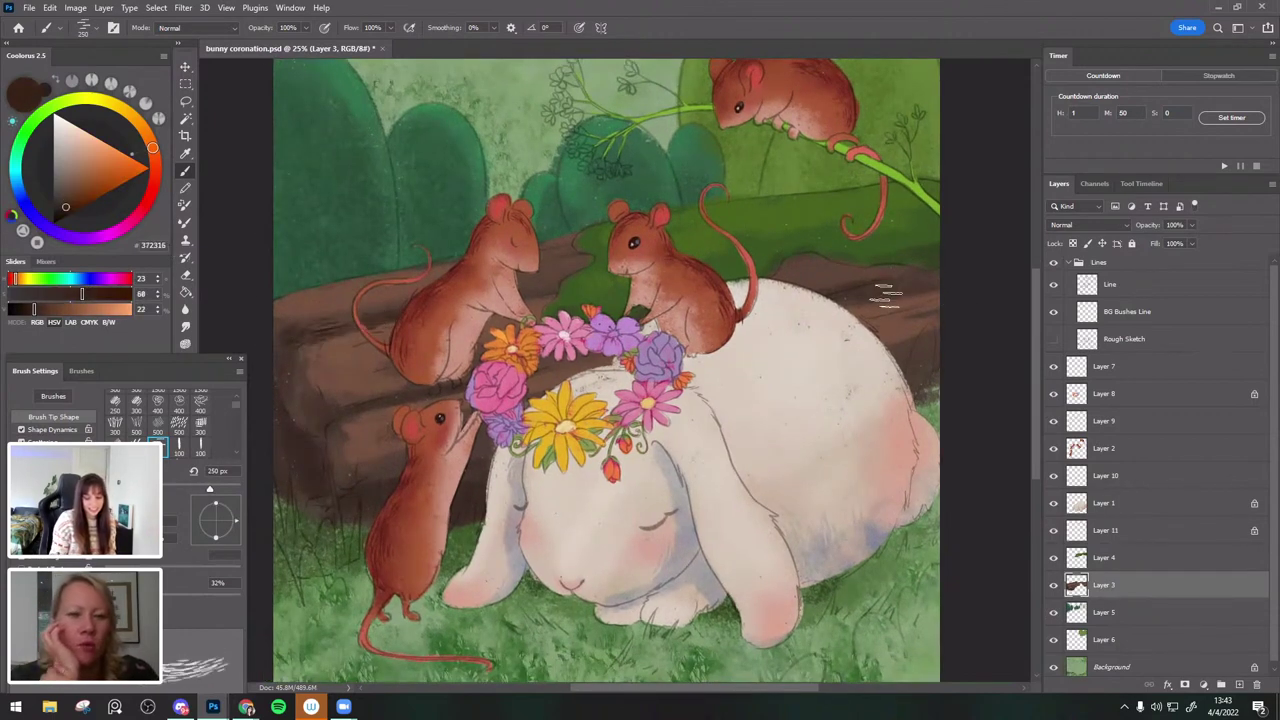
scroll(705, 420, down, 1)
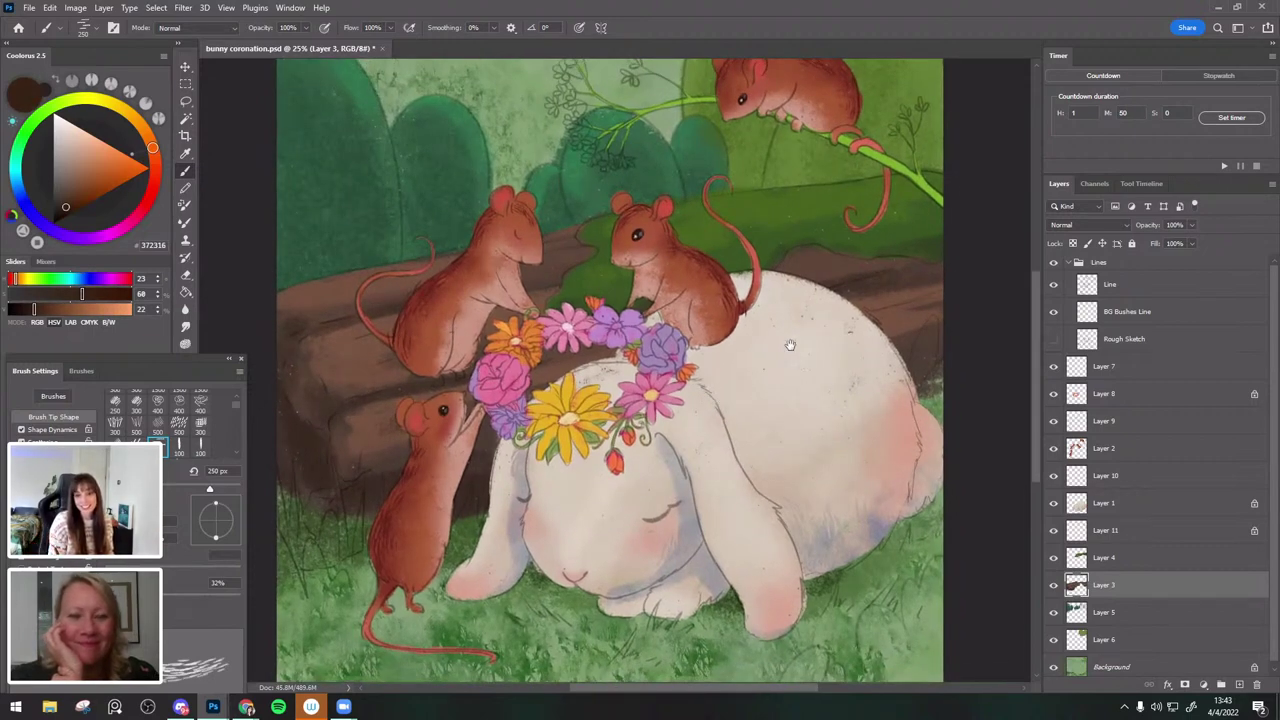
scroll(786, 345, right, 1)
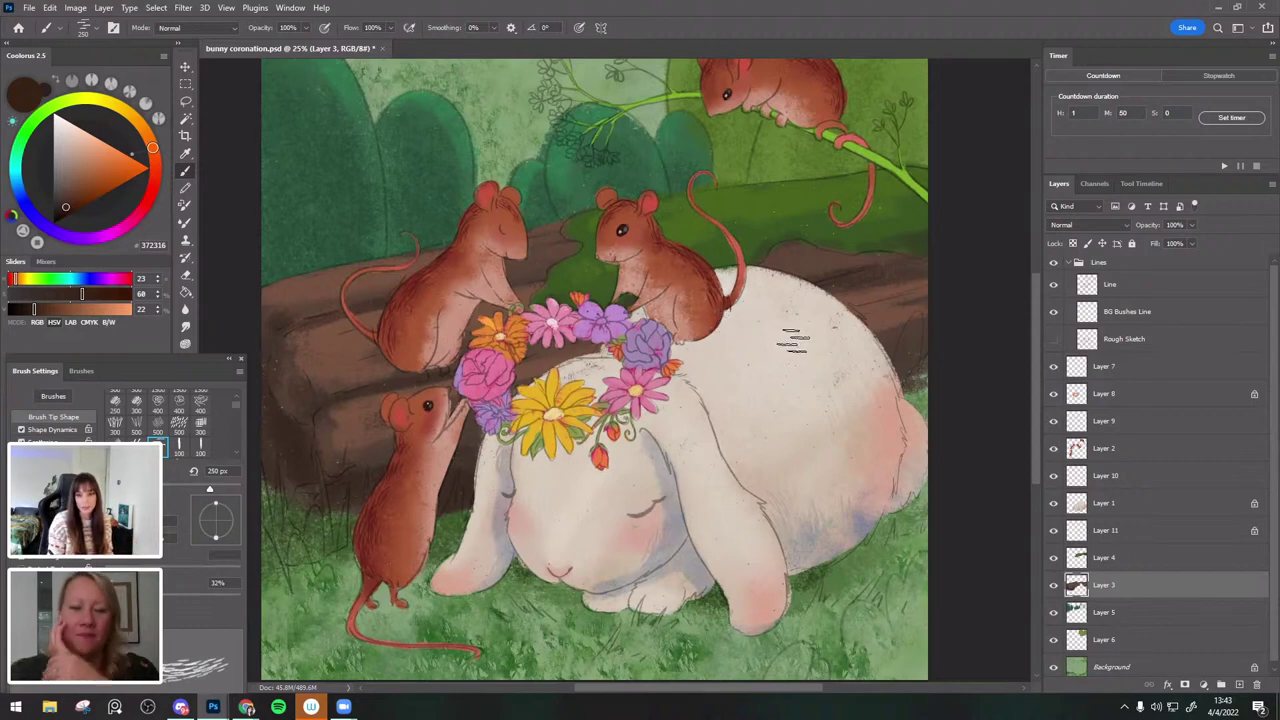
drag(820, 284, 822, 319)
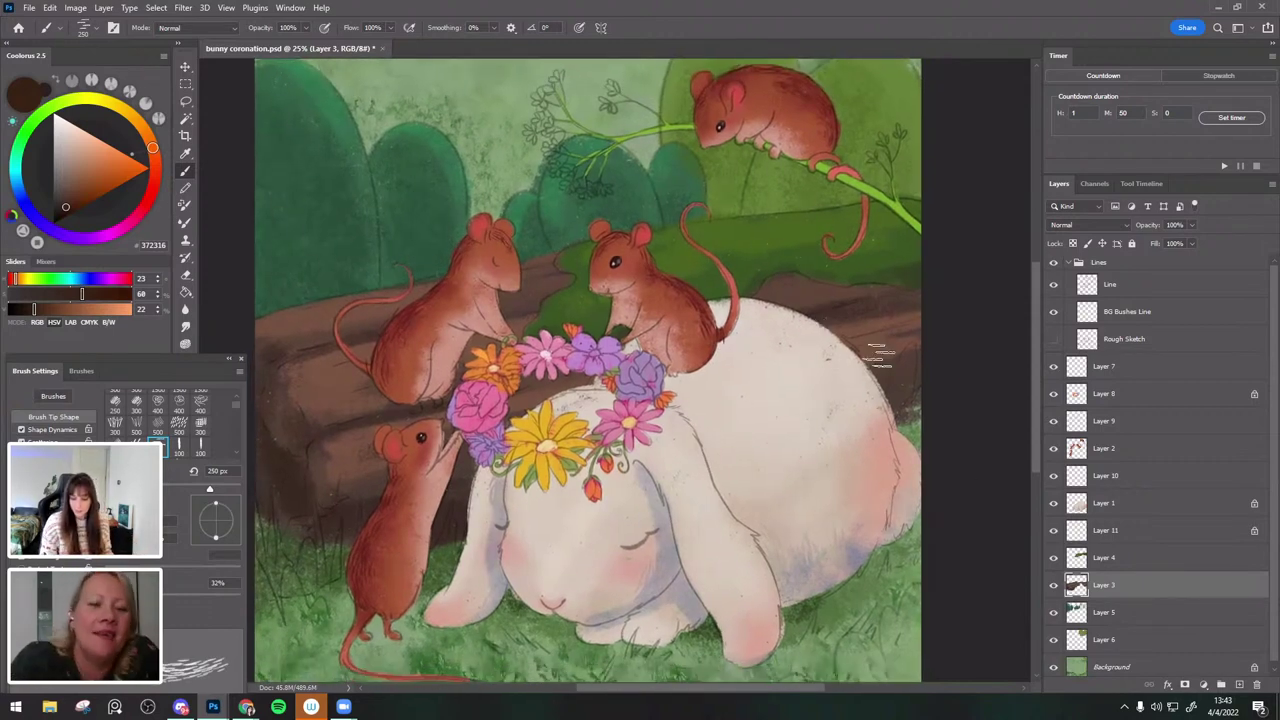
Hatch wood grain on the log behind the bunny's back in browns sampled from it, with the brush at 400 to 500 px.
key(bracketright)
key(bracketright)
key(bracketright)
key(bracketright)
alt+click(858, 318)
alt+click(884, 332)
drag(890, 338, 1010, 332)
alt+click(880, 326)
alt+click(855, 325)
key(bracketleft)
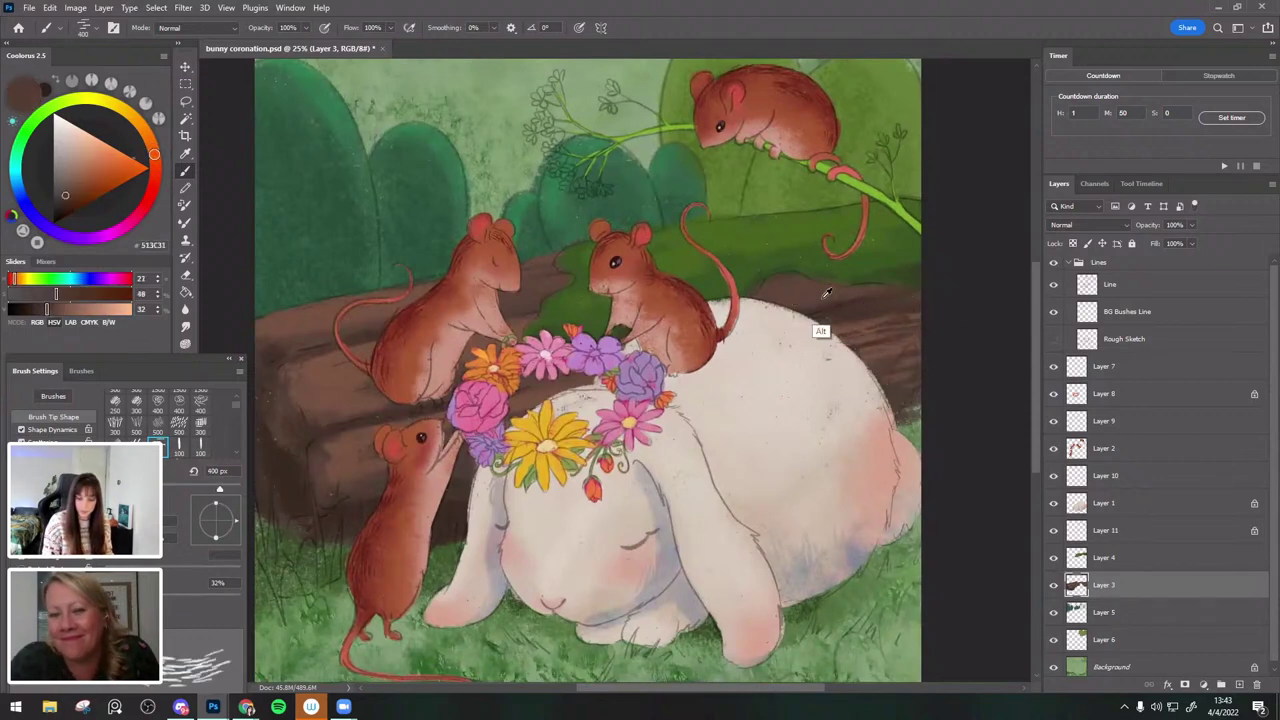
alt+click(855, 331)
key(bracketright)
alt+click(857, 335)
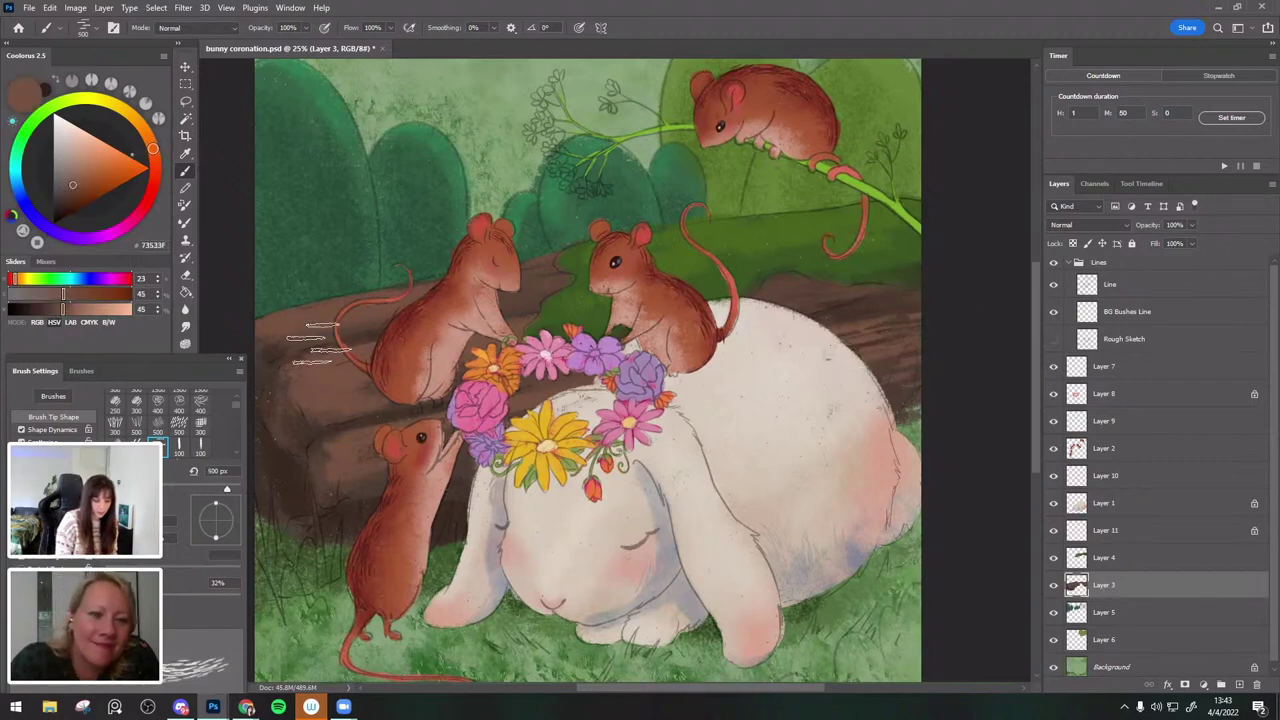
Hatch wood grain on the logs around the two mice facing the bunny in sampled browns, with the brush at 400 to 500 px.
alt+click(303, 342)
key(bracketleft)
key(bracketright)
alt+click(538, 380)
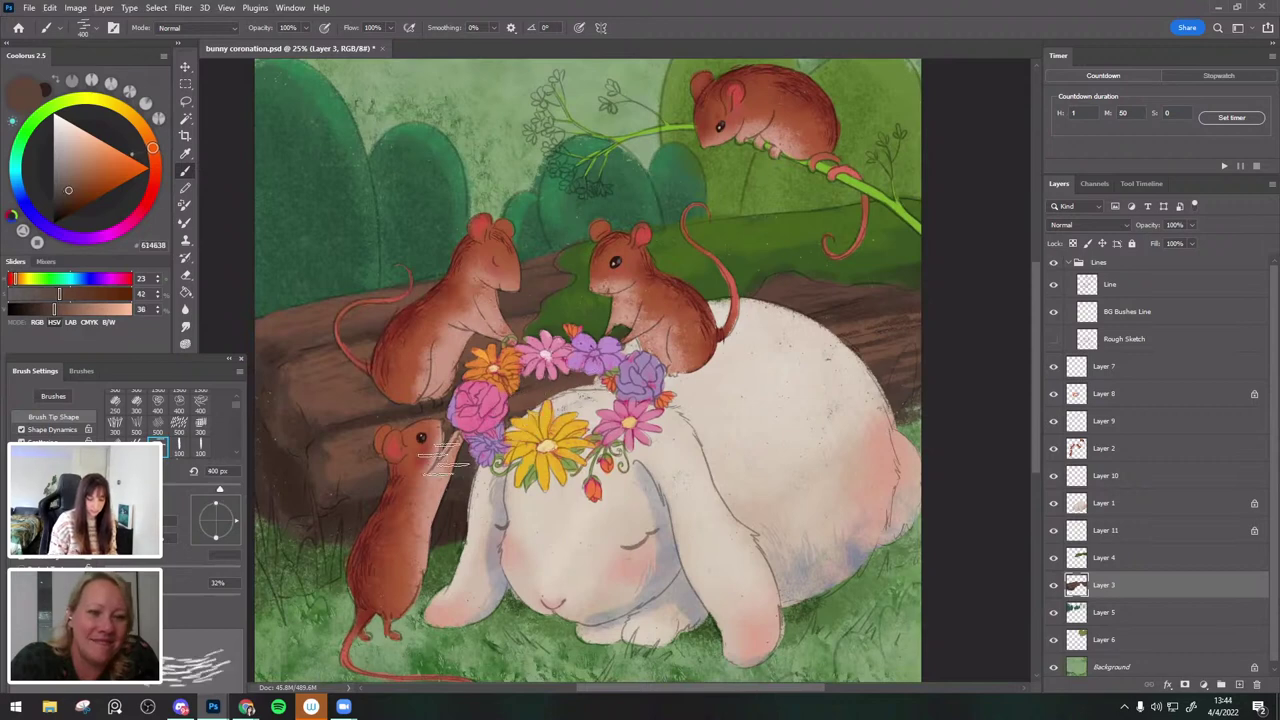
alt+click(349, 498)
alt+click(362, 485)
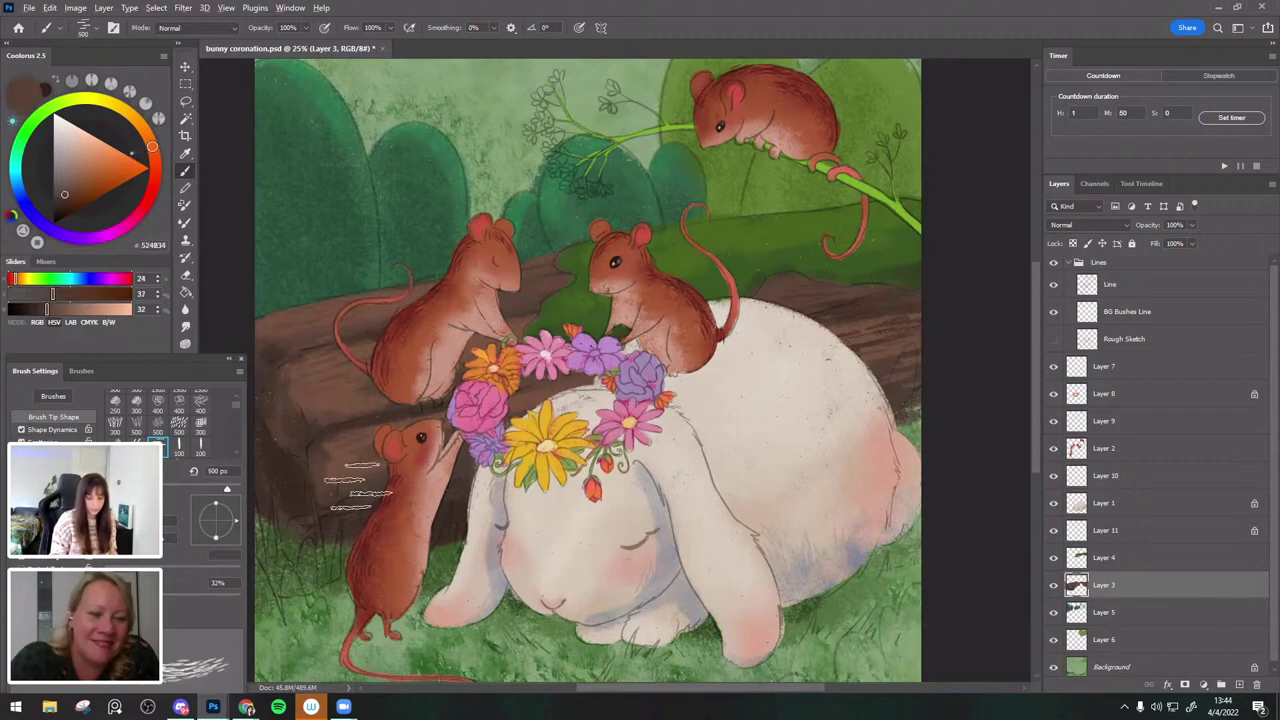
alt+click(300, 340)
Darken the cracks and edges of the lower log in #2B1E15 with the Charcoal - Dark Bold brush at 100 px.
click(95, 29)
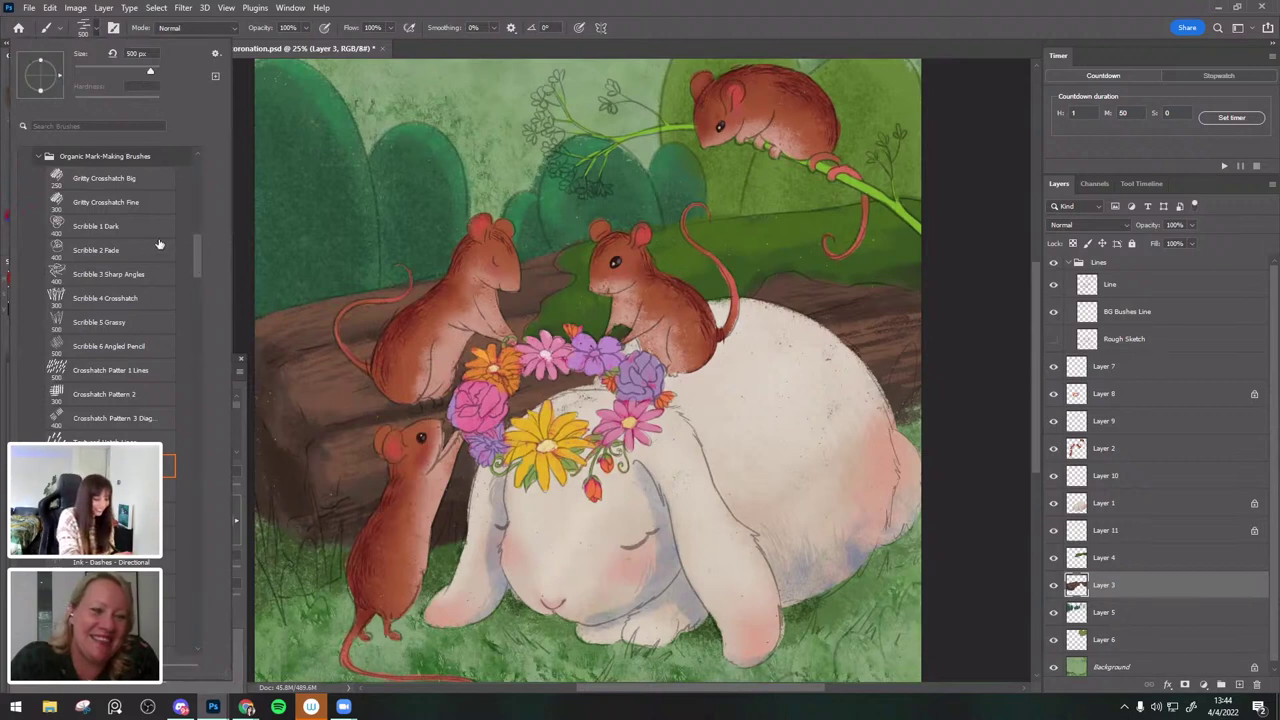
drag(198, 243, 204, 171)
click(142, 288)
click(148, 264)
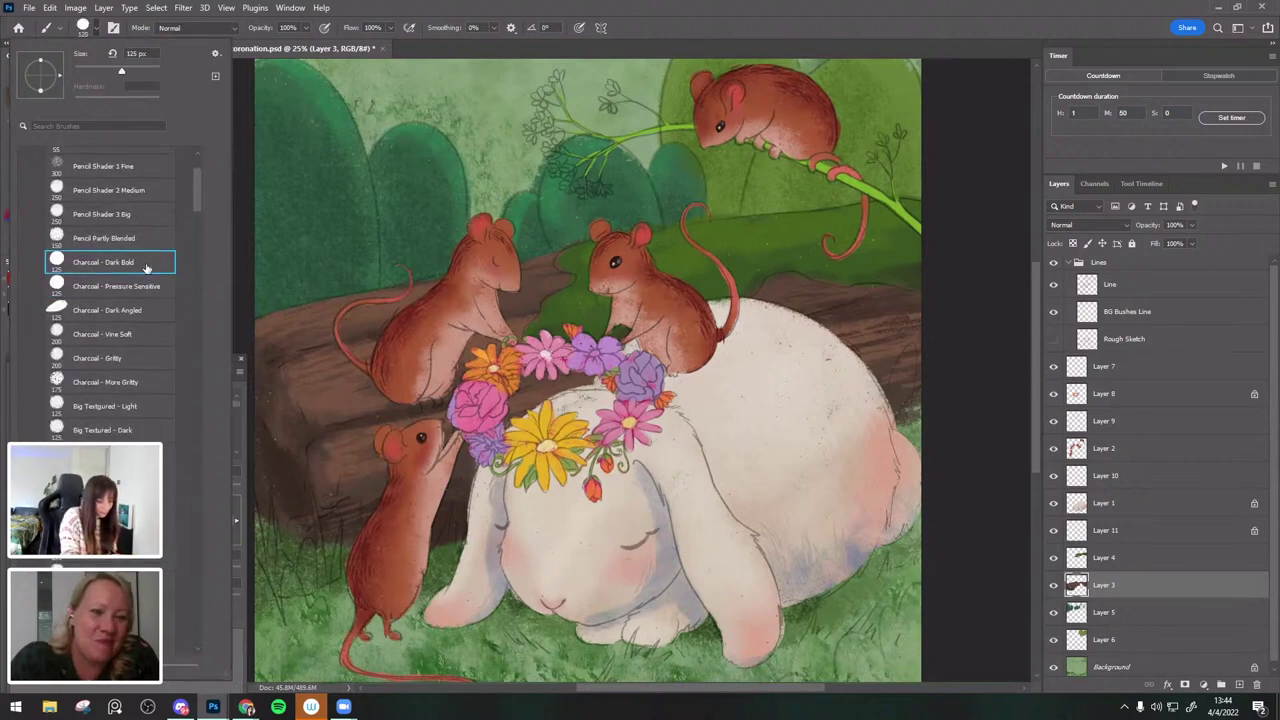
alt+click(298, 459)
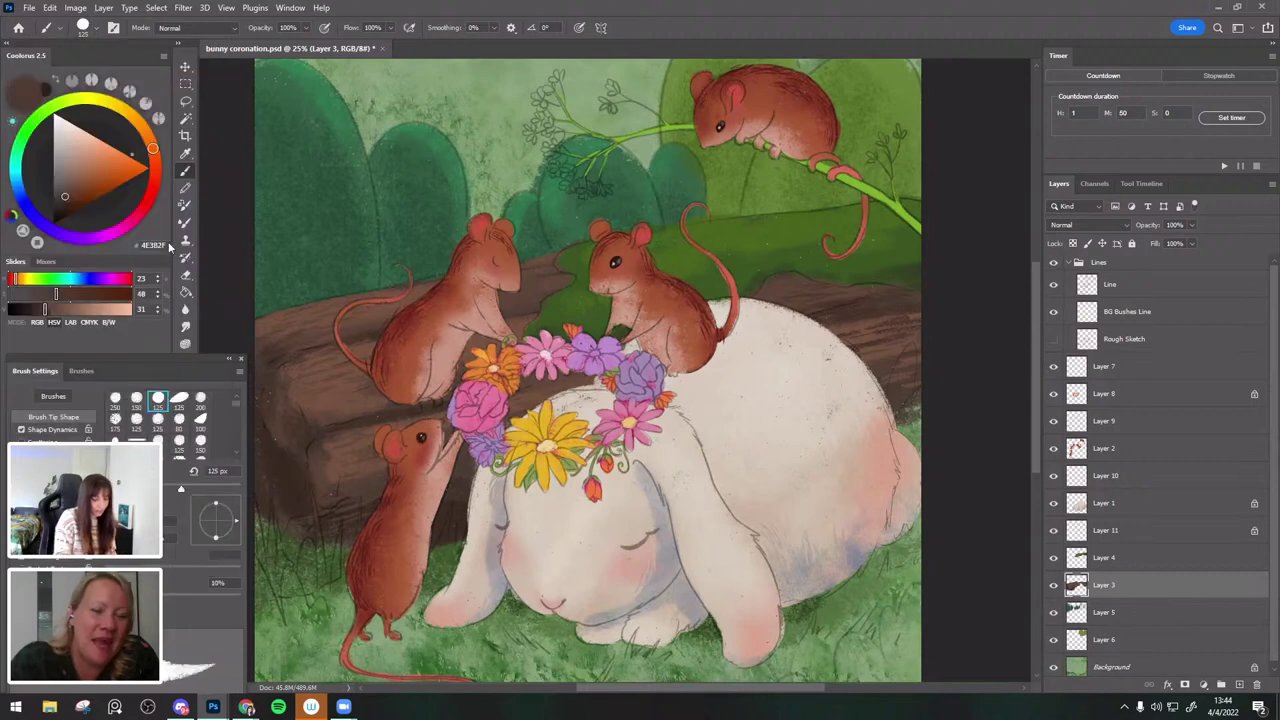
alt+click(286, 454)
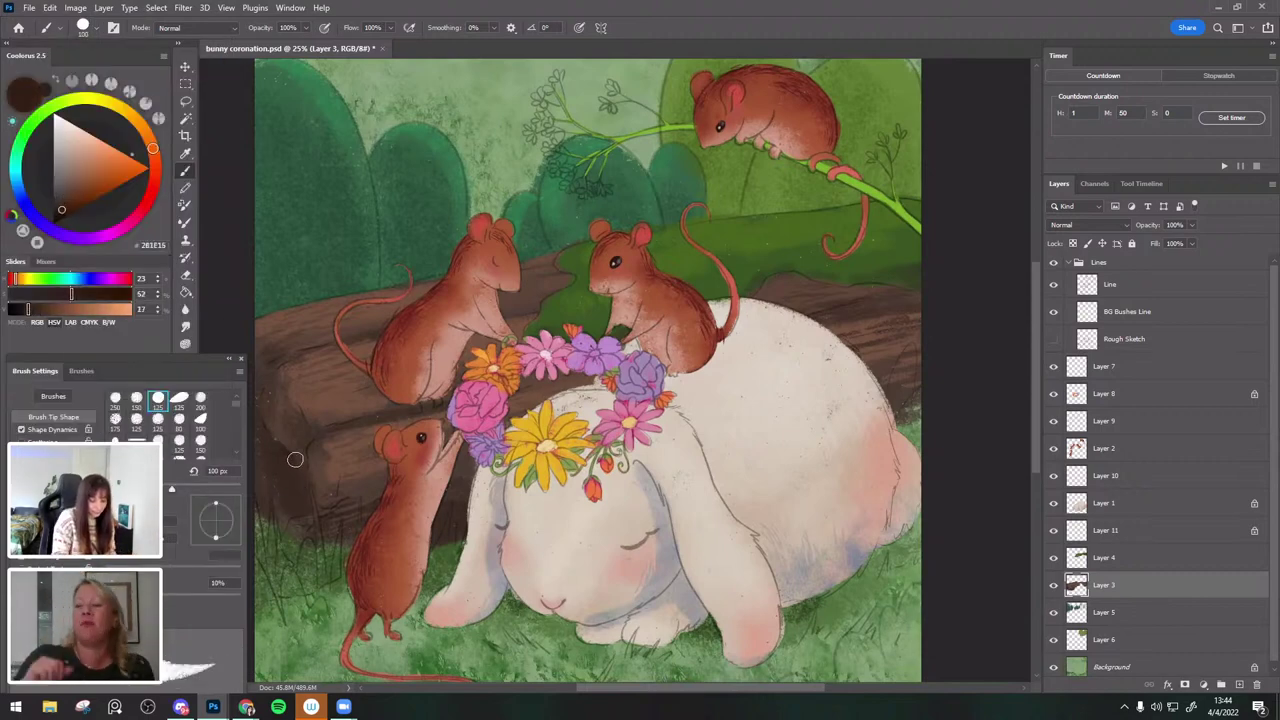
drag(686, 335, 698, 307)
mouse_move(322, 410)
mouse_down()
mouse_move(353, 359)
mouse_move(316, 423)
mouse_move(319, 470)
mouse_move(352, 475)
mouse_up()
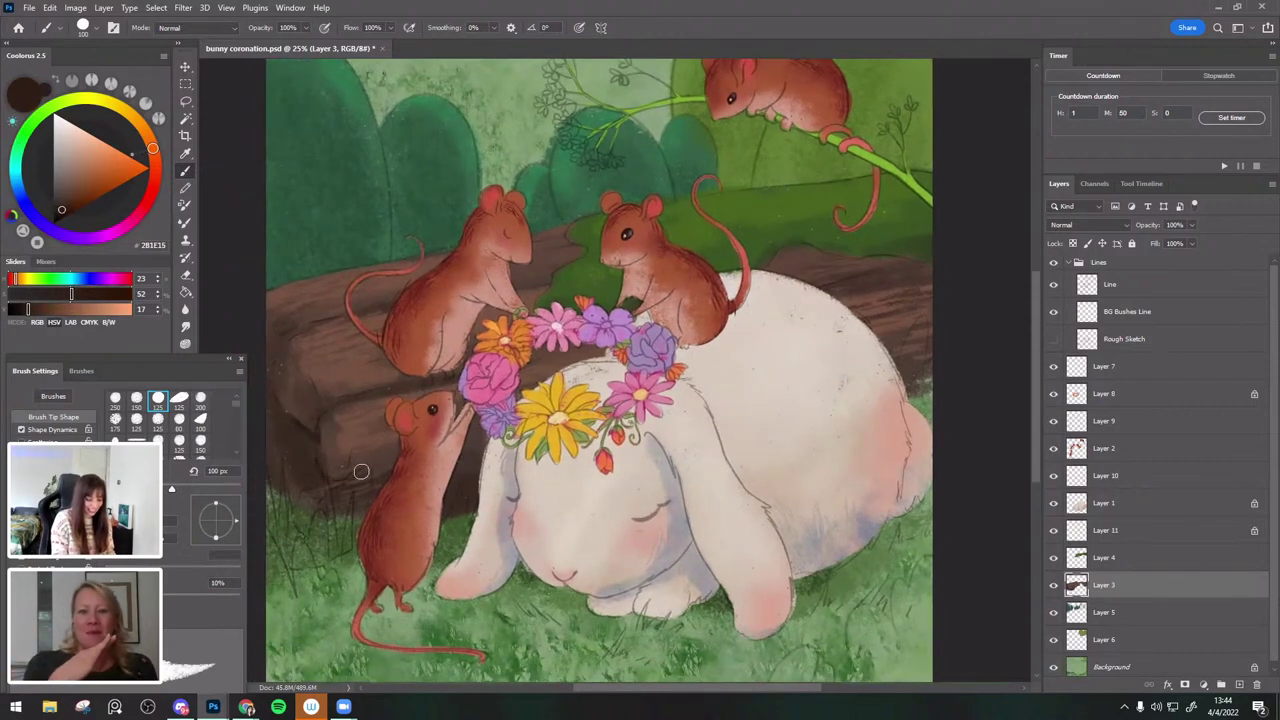
drag(425, 425, 421, 424)
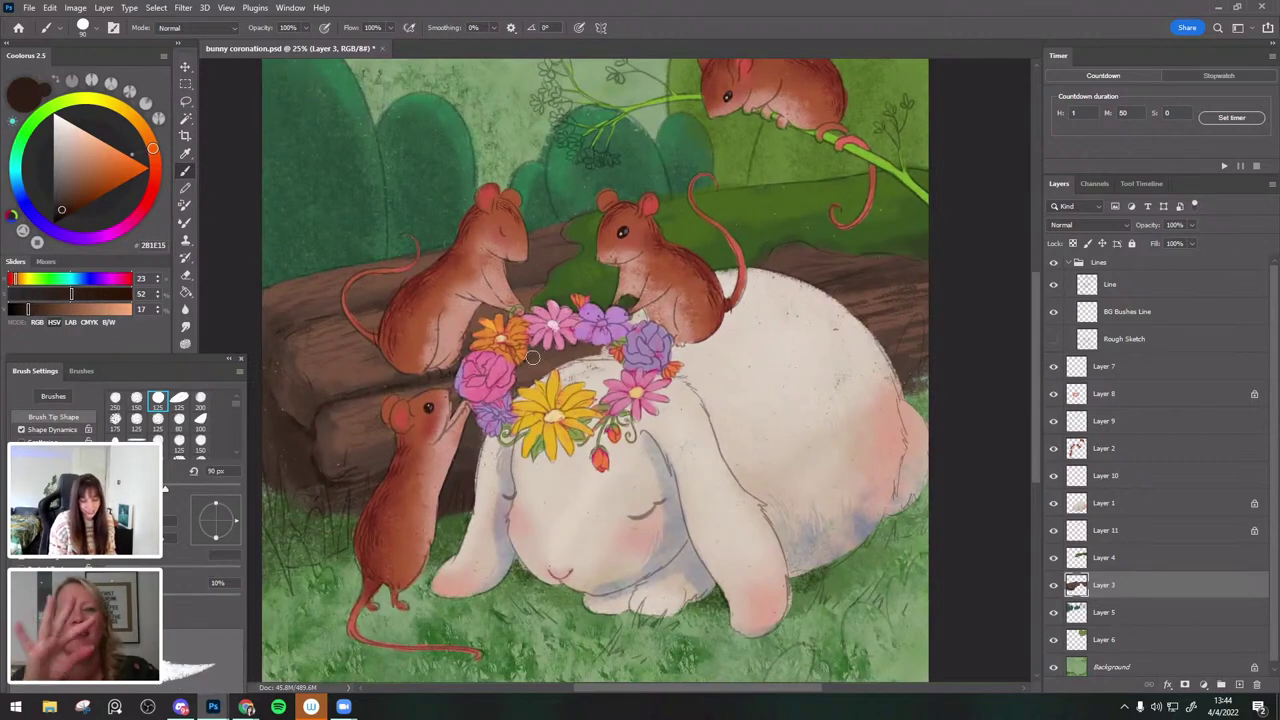
Deepen the dark bark shading inside the wreath, behind the bunny and on the log's end, with the charcoal brush at 90 to 125 px.
drag(875, 423, 855, 446)
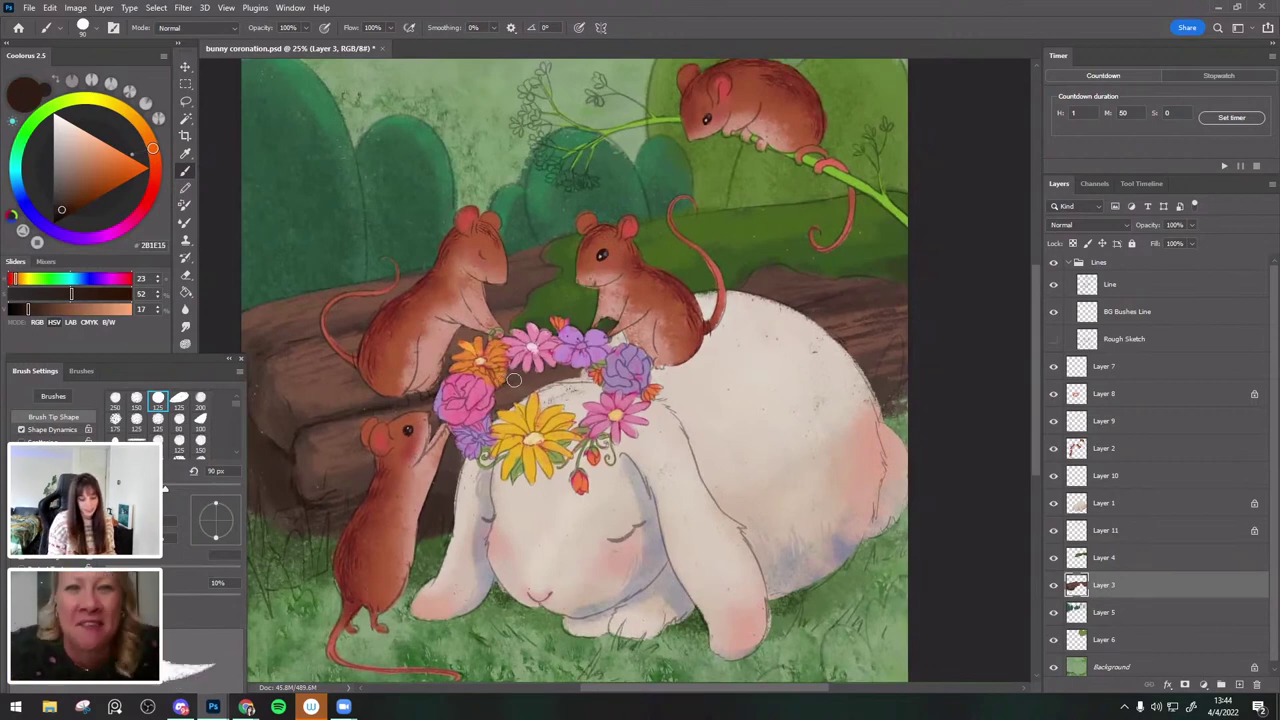
drag(872, 375, 874, 378)
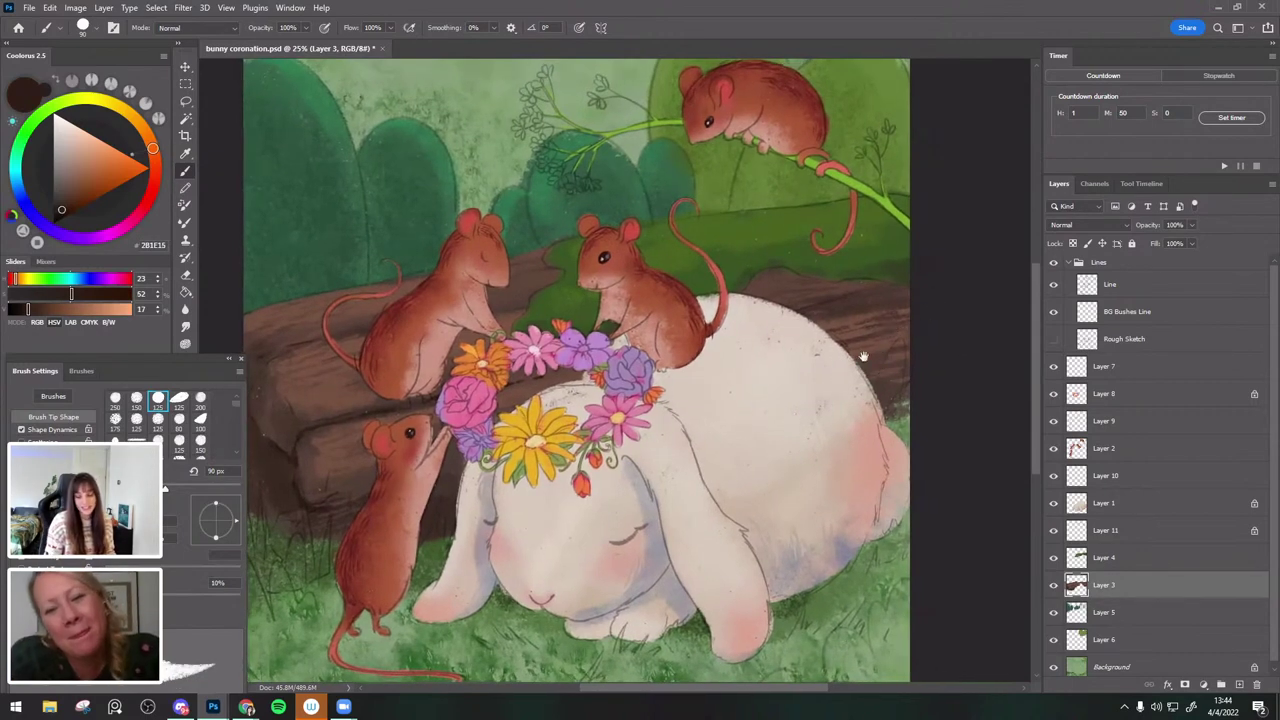
key(bracketright)
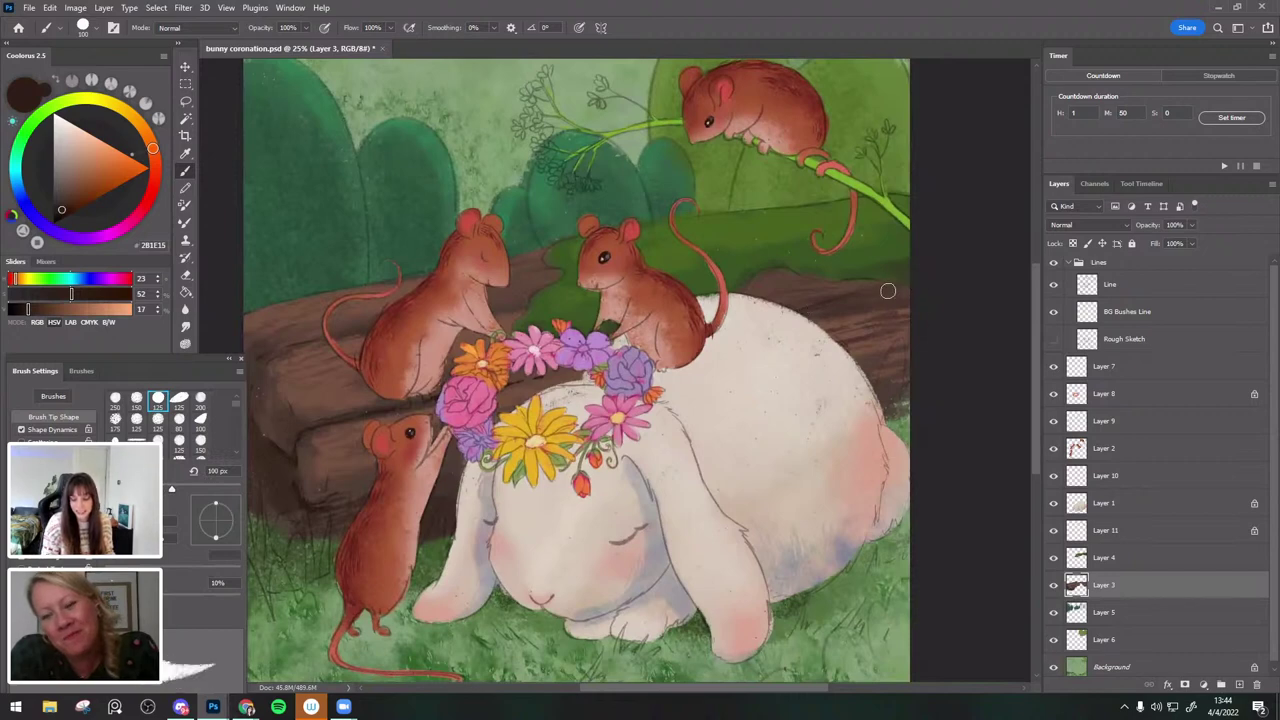
drag(924, 353, 988, 345)
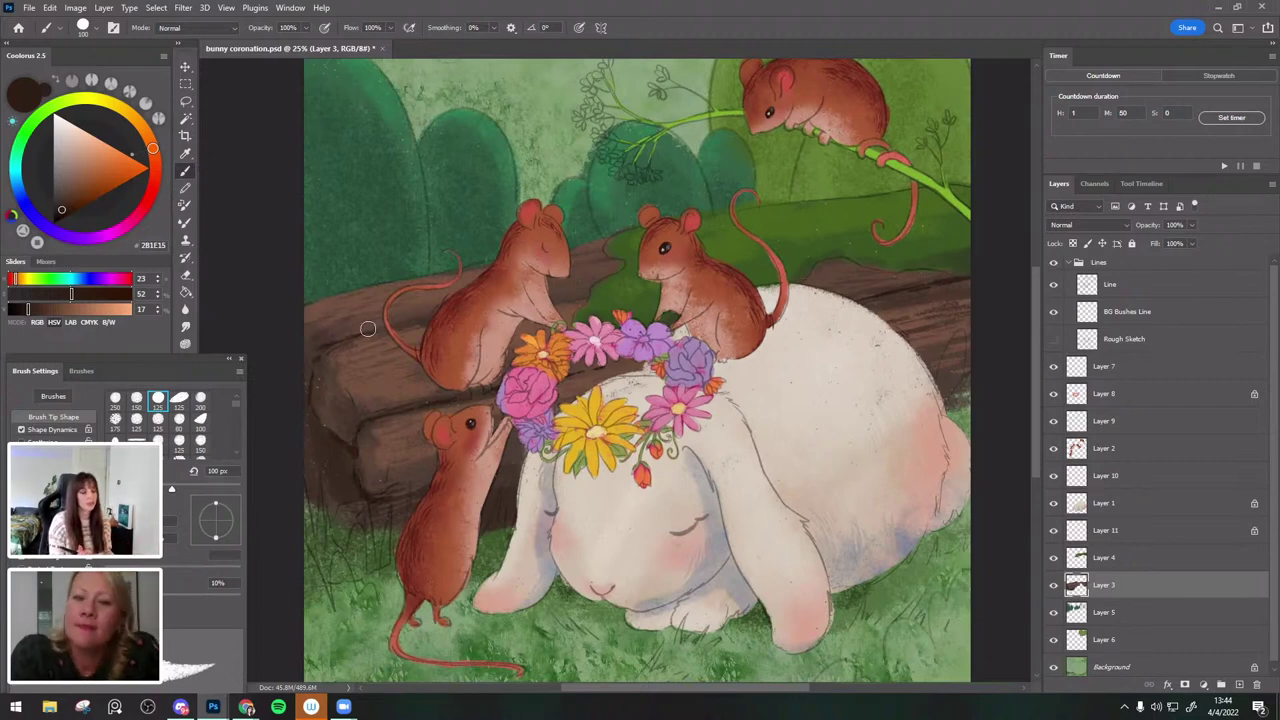
alt+click(314, 396)
key(bracketright)
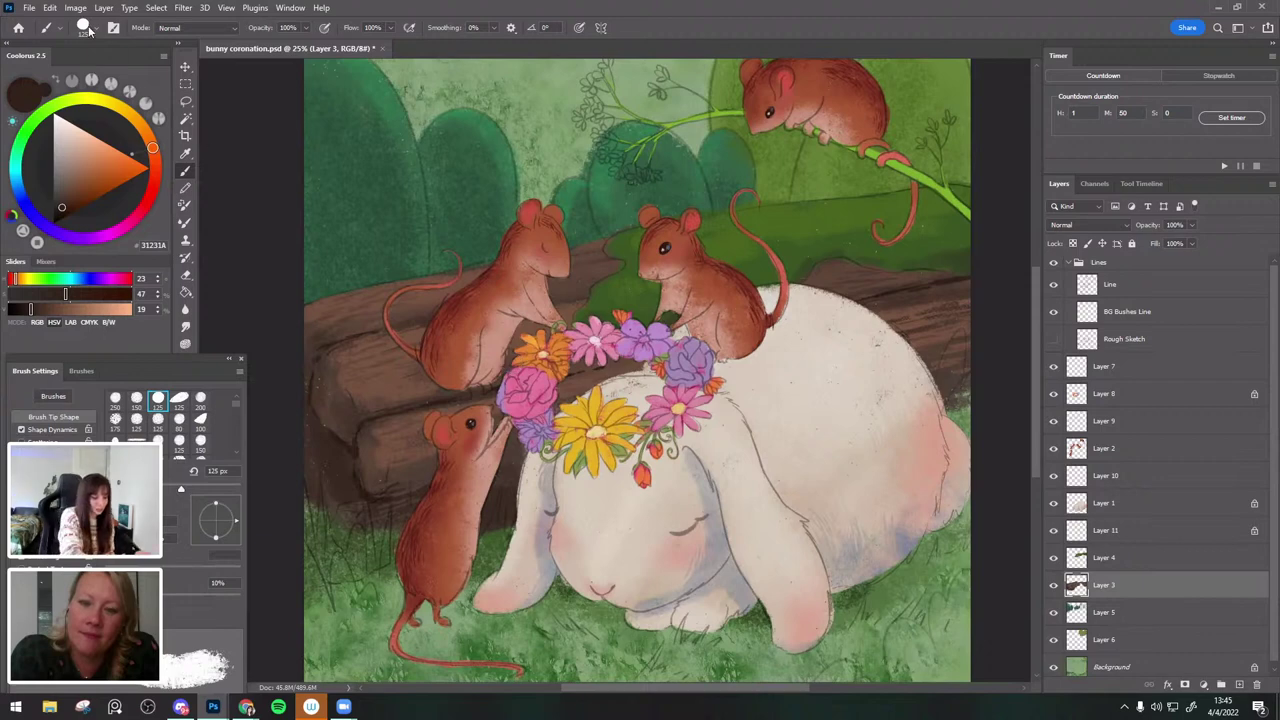
Shade the cut ends of the logs in #2C1F16 with the Charcoal - Pressure Sensitive brush, reducing it from 200 px to 125 px.
click(85, 28)
click(143, 285)
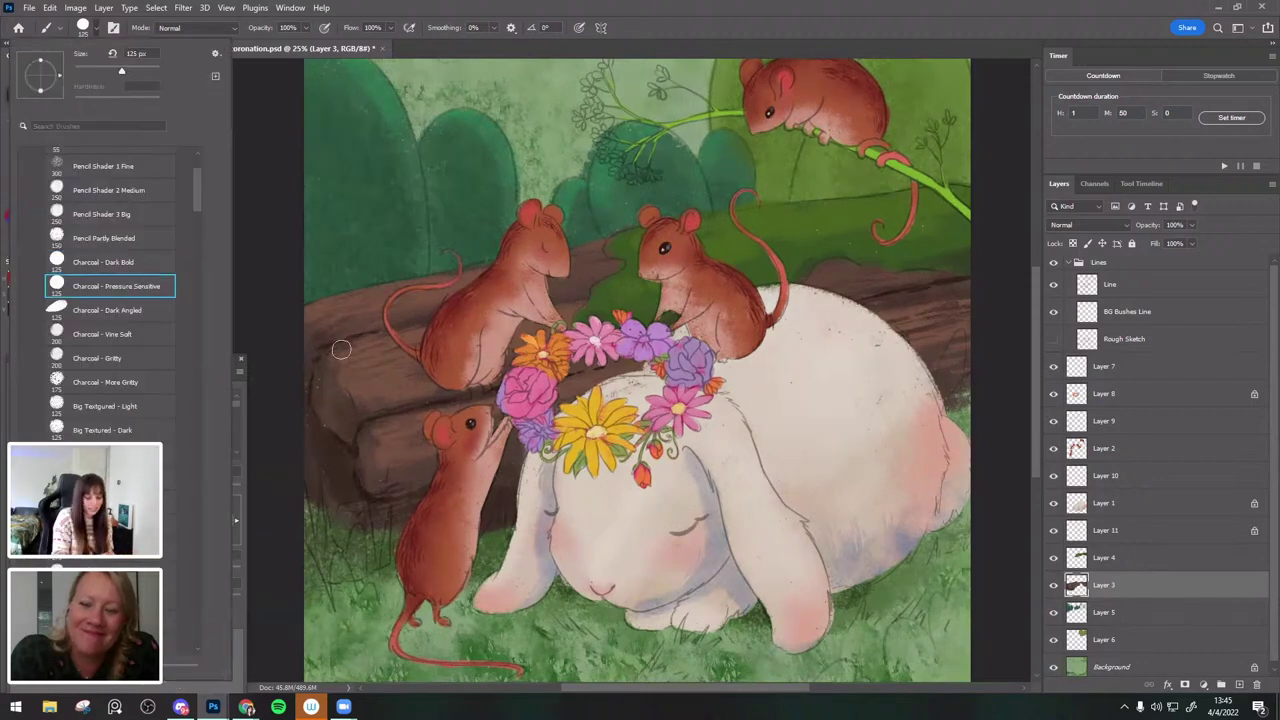
click(308, 410)
key(bracketright)
key(bracketright)
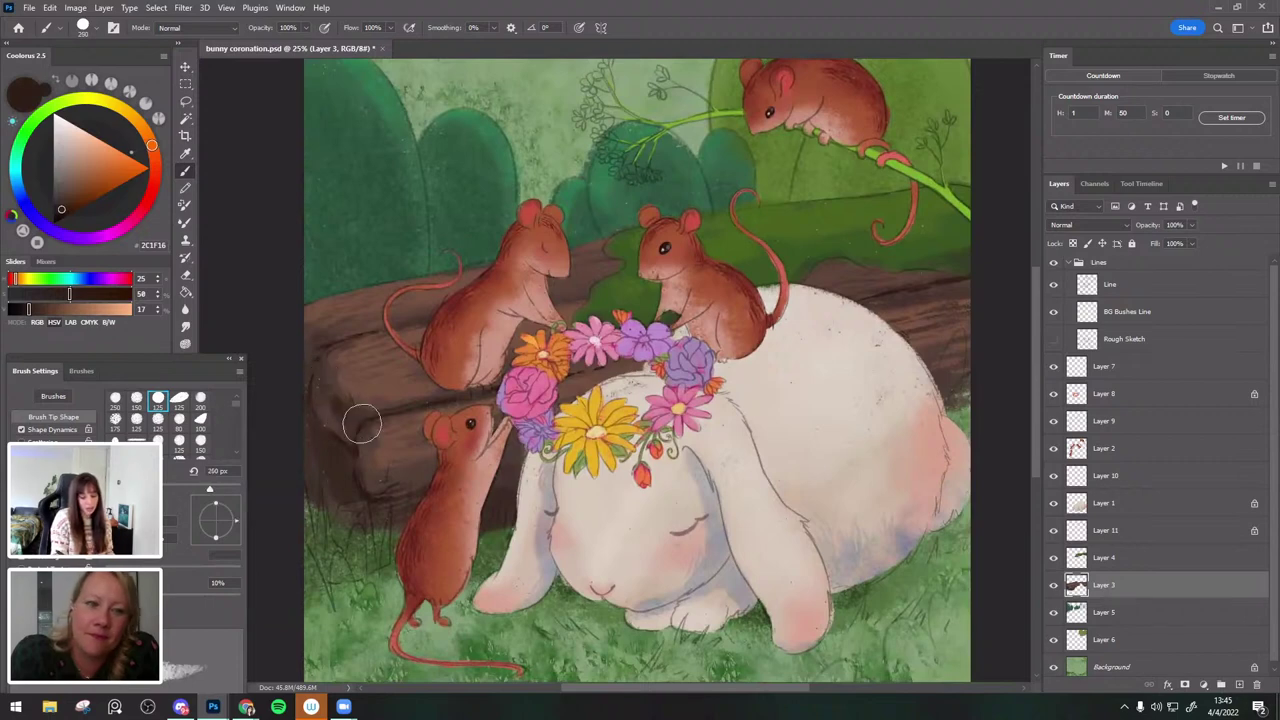
key(bracketleft)
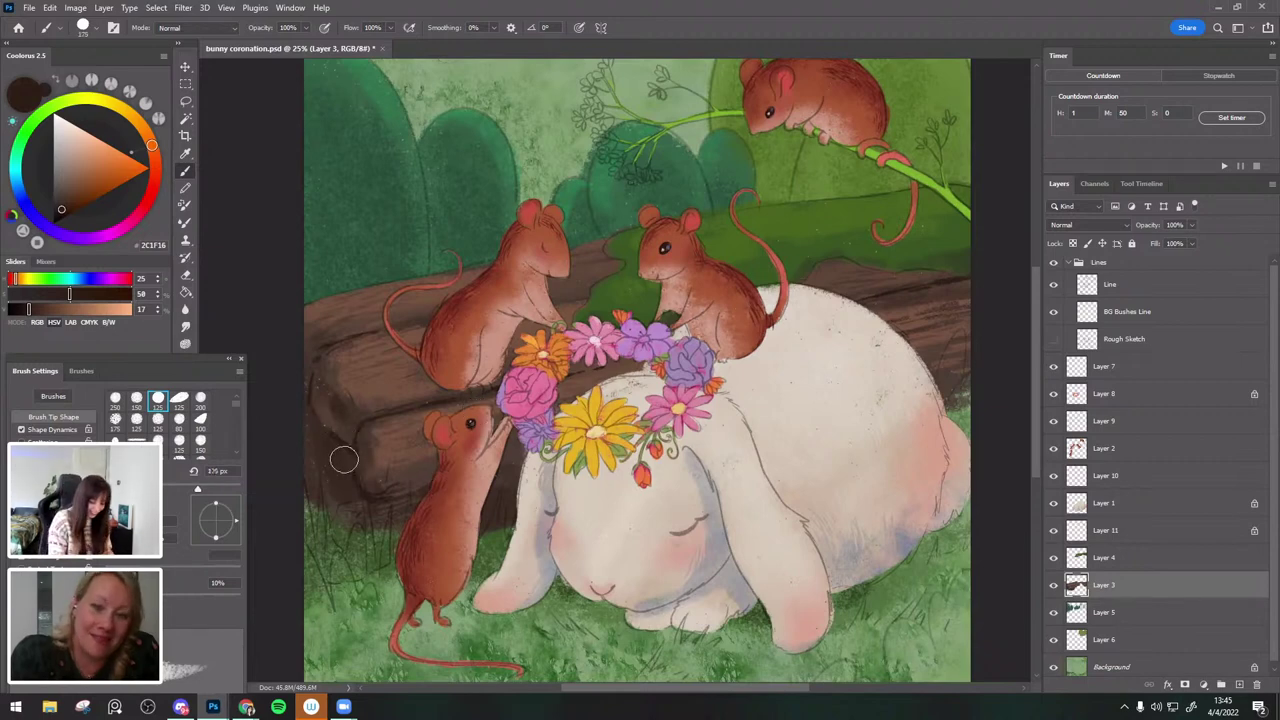
key(bracketleft)
key(bracketleft)
key(bracketleft)
key(bracketleft)
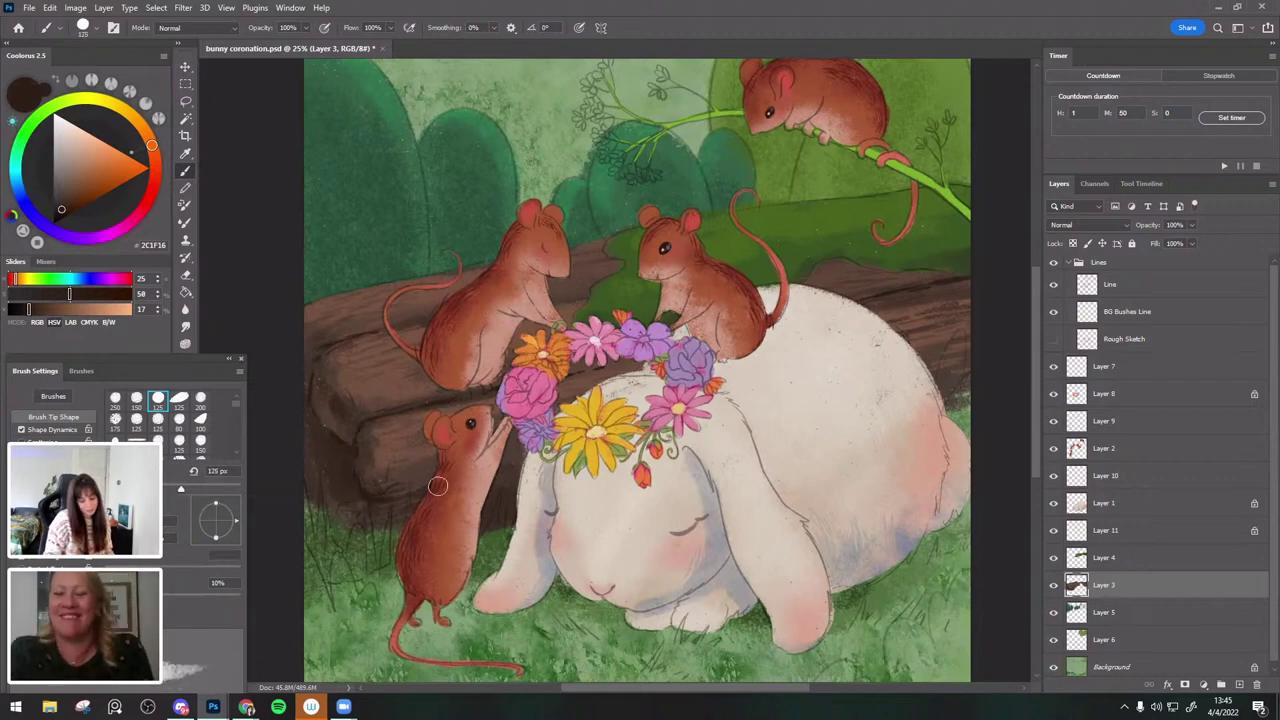
Blend the bark around the lower mouse in sampled browns such as #6B4E3C and #594436, varying the brush between 400 and 150 px.
drag(61, 209, 57, 212)
key(])
alt+click(424, 472)
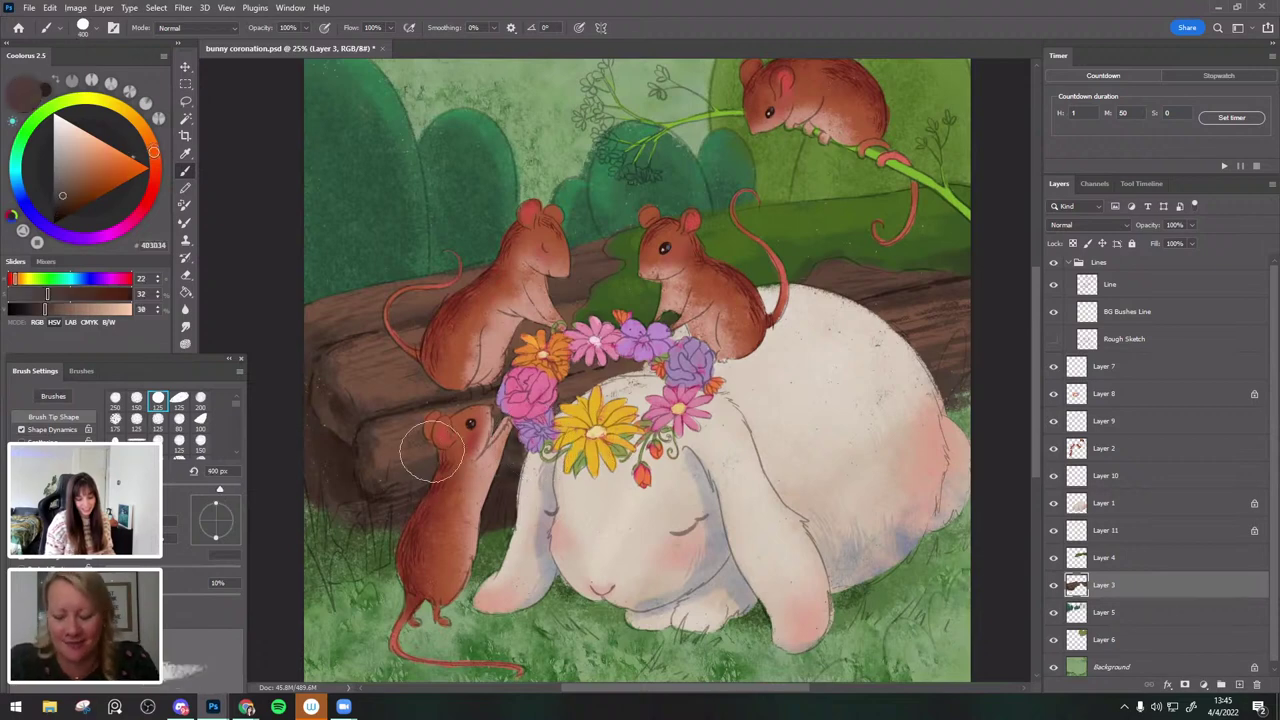
alt+click(389, 498)
key([)
key(bracketleft)
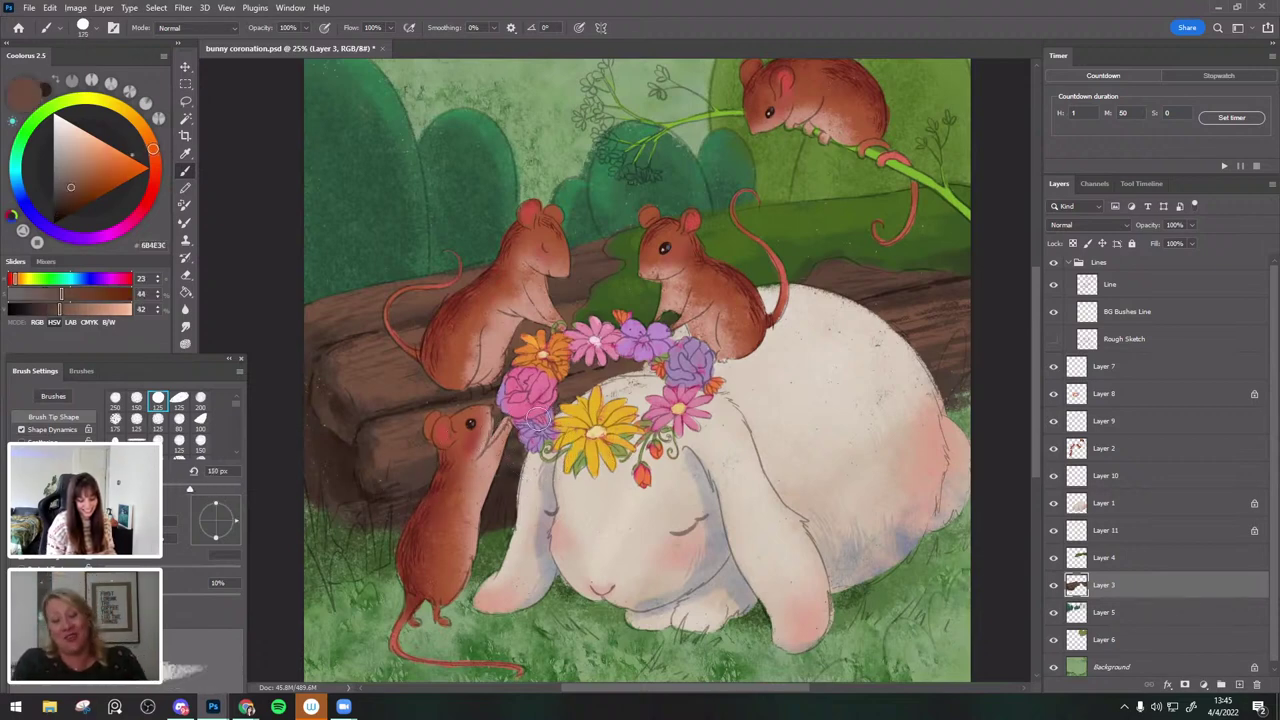
alt+click(409, 470)
key(])
key([)
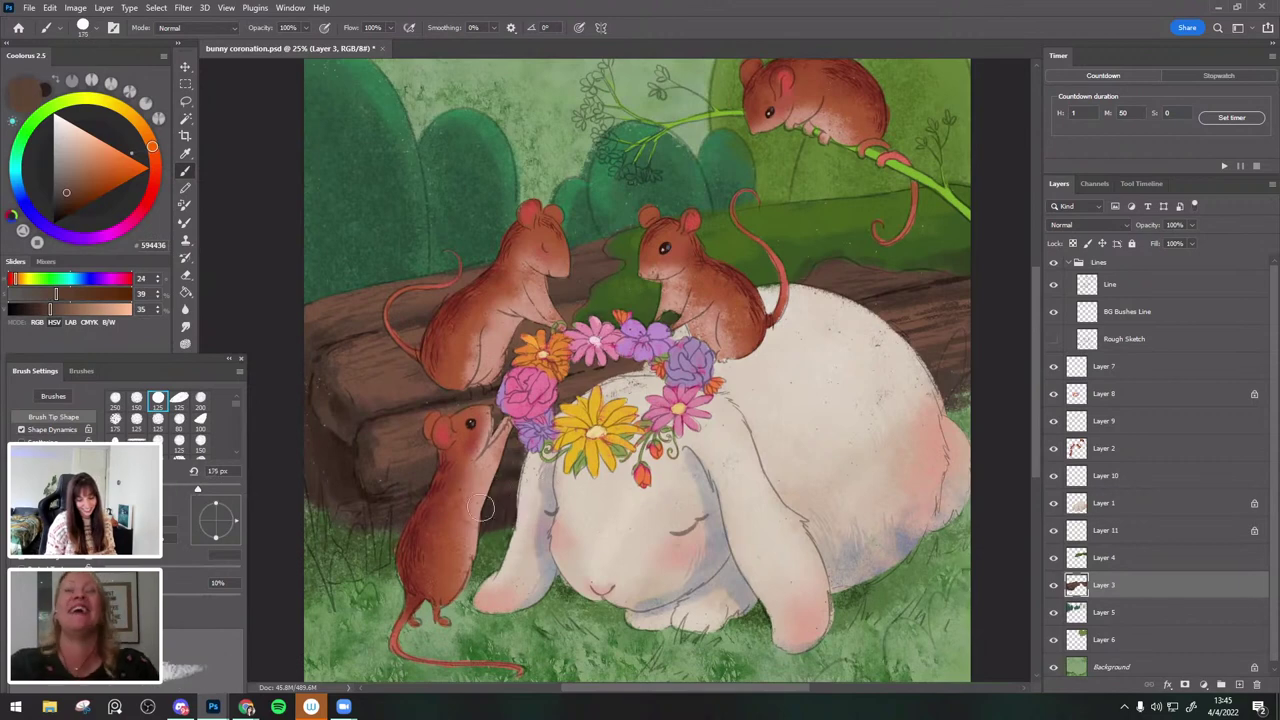
Deepen the shadows on the logs' cut ends and gaps in sampled dark brown #2B1E15 with the brush at 175 px.
alt+click(498, 519)
alt+click(350, 407)
alt+click(367, 480)
key(bracketleft)
key(bracketleft)
key(bracketleft)
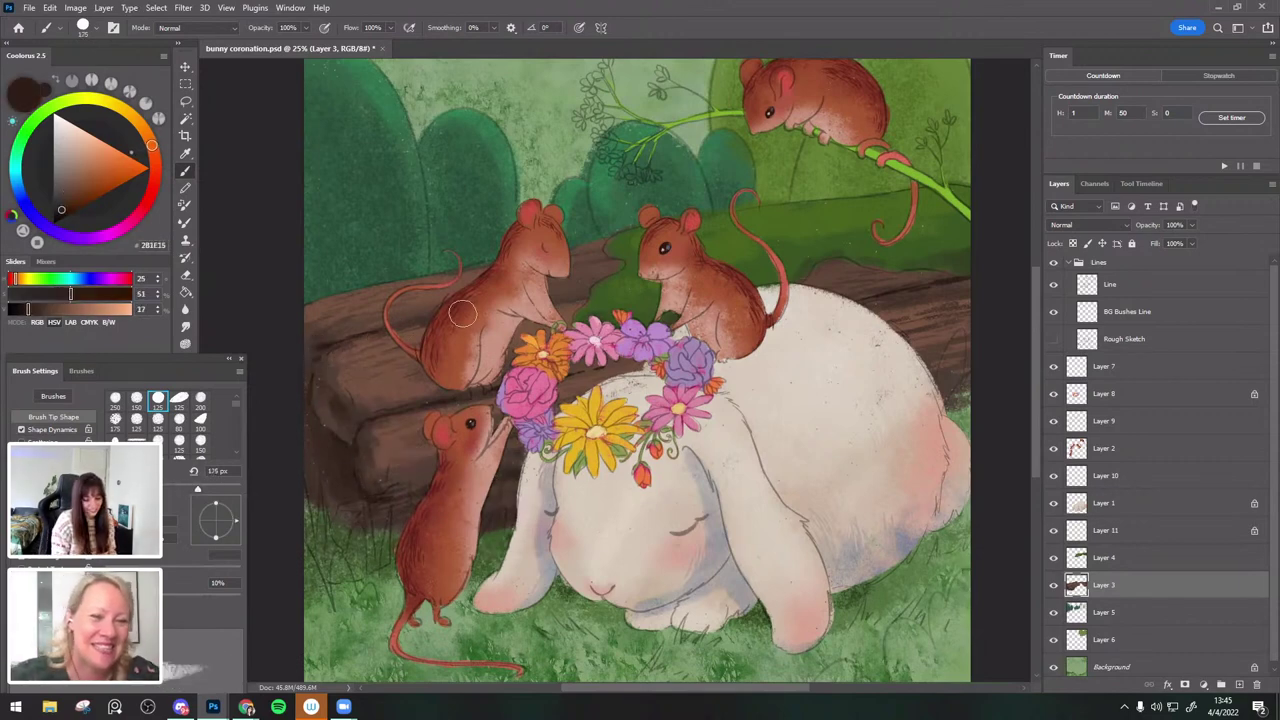
key(bracketleft)
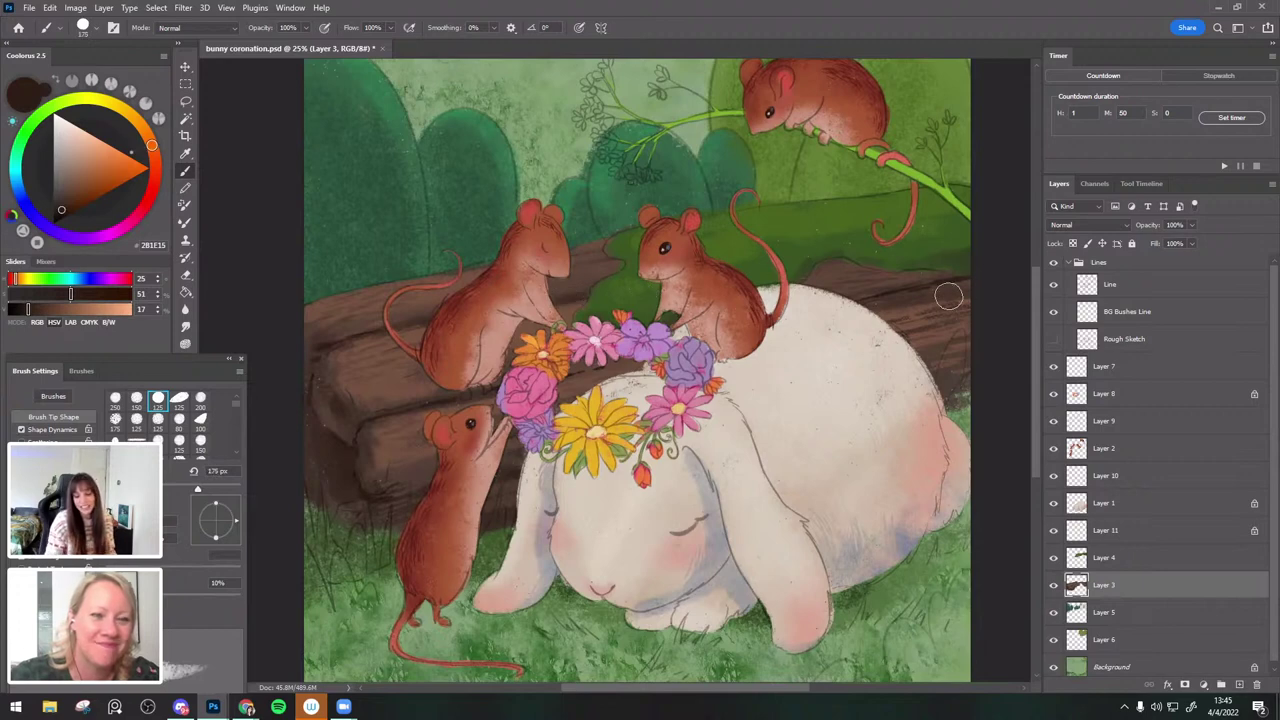
Shade the log beyond the bunny's back in sampled dark browns at 150 to 200 px, undoing one stroke.
alt+click(950, 283)
key(bracketleft)
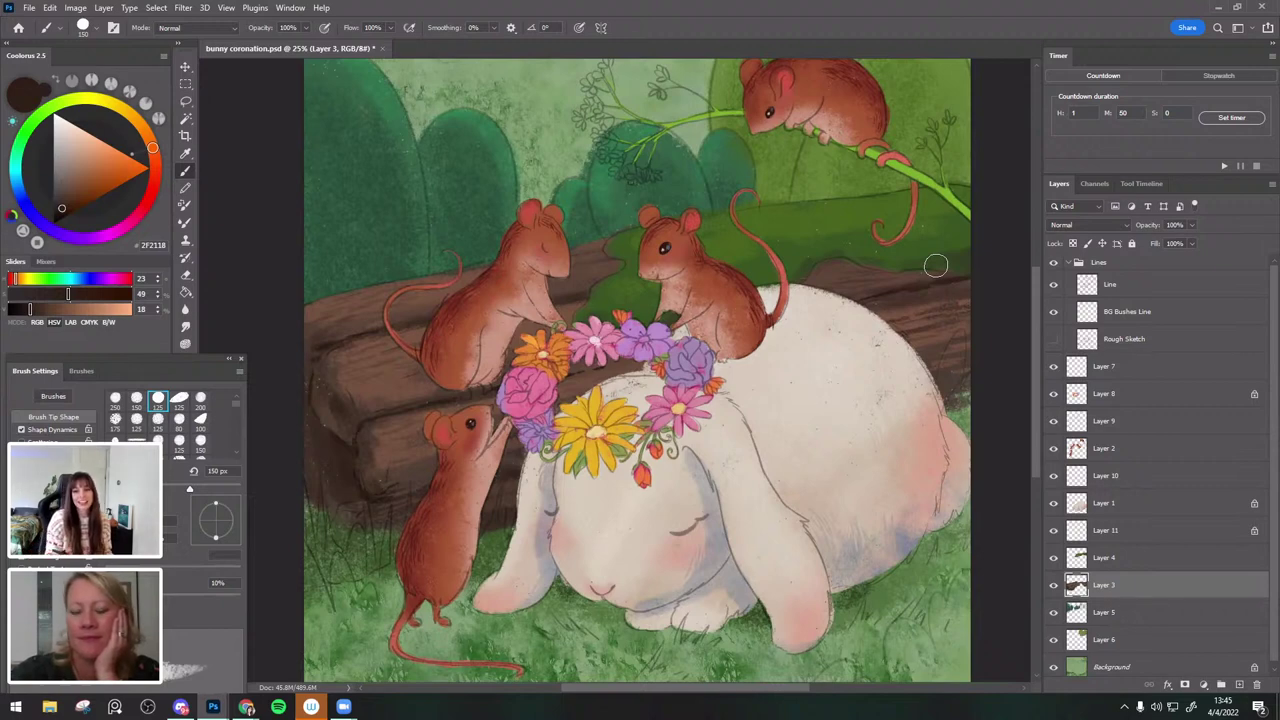
alt+click(946, 280)
key(bracketright)
drag(925, 287, 1015, 281)
key(ctrl+z)
key(bracketright)
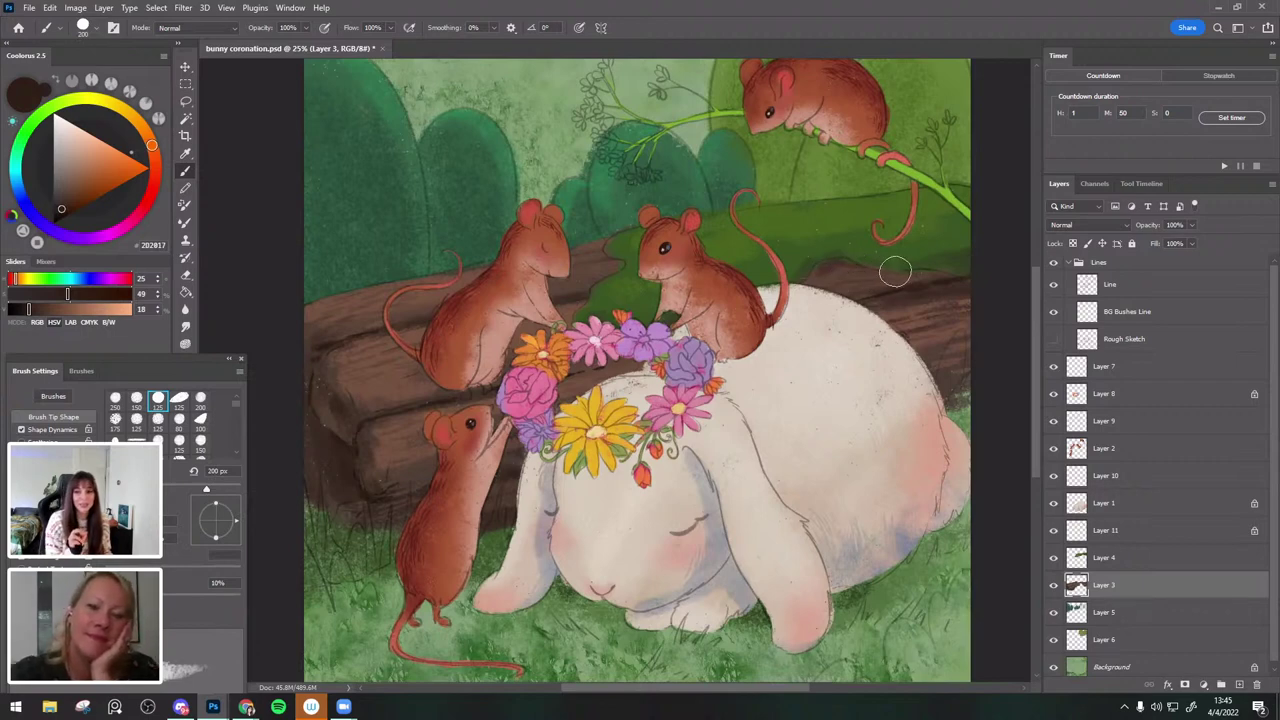
Sample the moss's dark green at 150 px and merge the moss on Layer 4 down into the logs on Layer 3.
alt+click(895, 238)
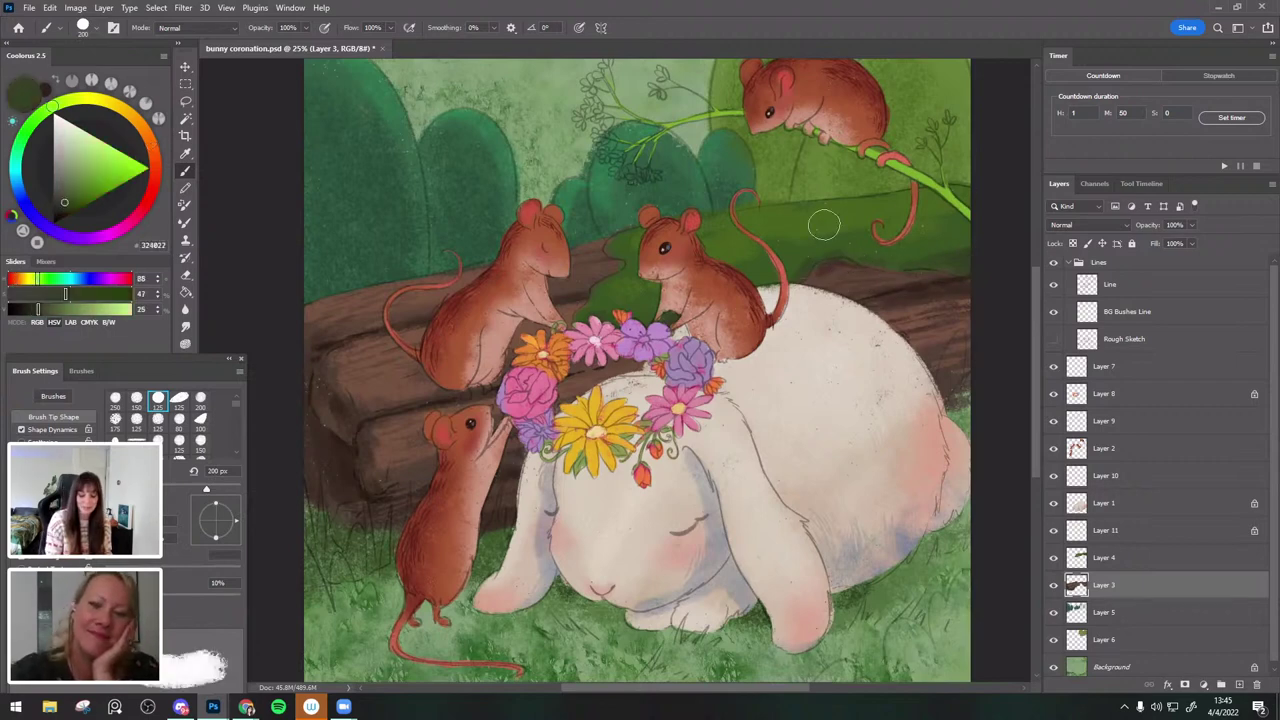
key(bracketleft)
key(bracketleft)
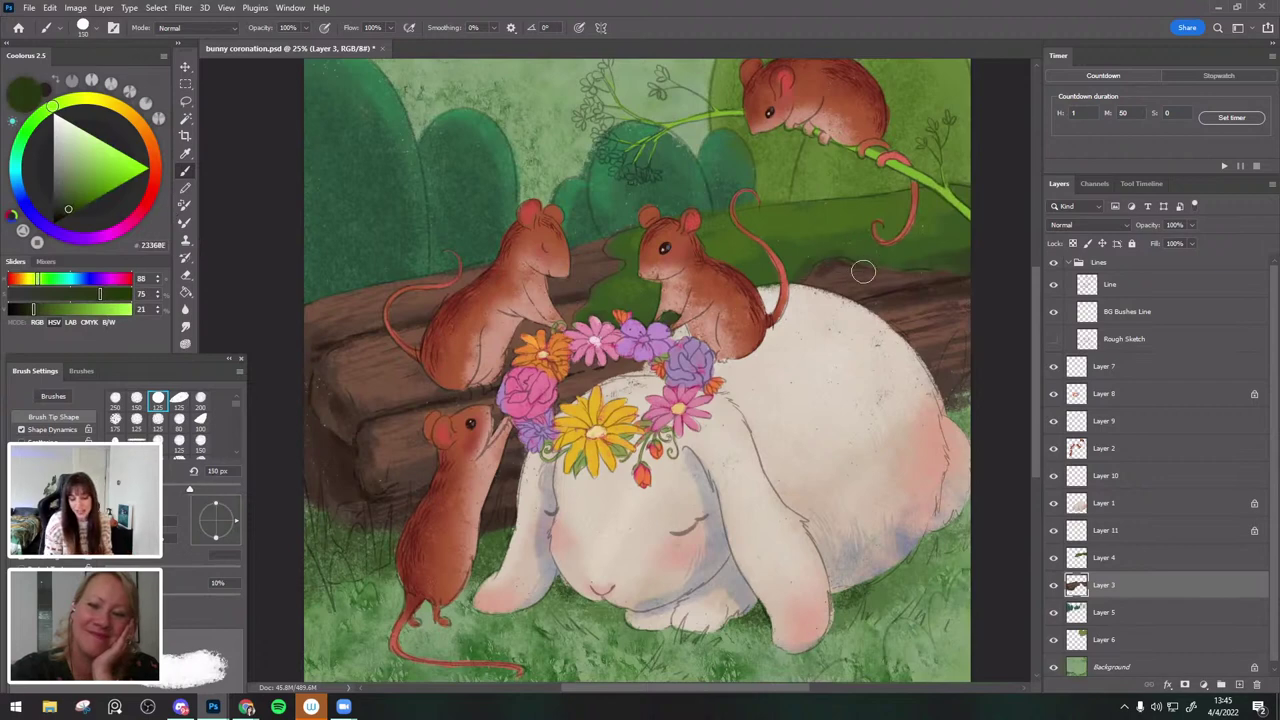
right_click(1103, 558)
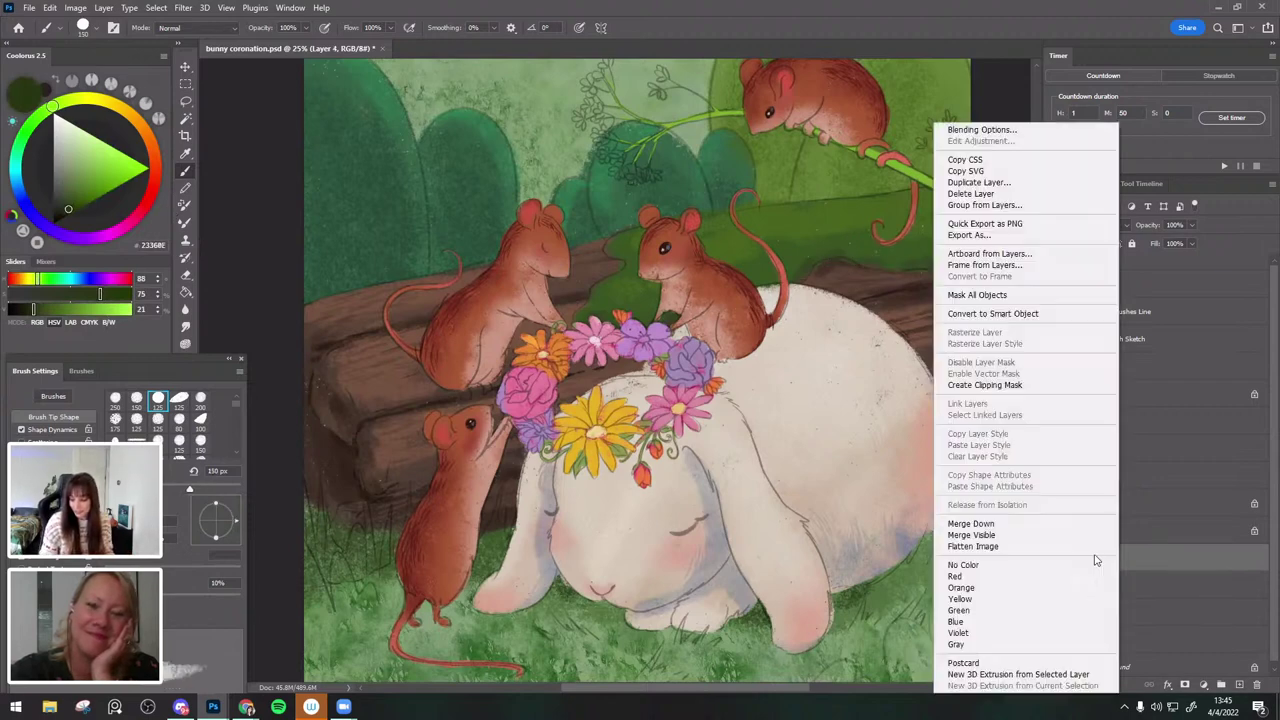
click(975, 189)
Darken the cut ends of the logs and the bark under the moss in sampled dark browns, reducing the brush to 125 px.
key(bracketright)
drag(848, 334, 857, 316)
alt+click(452, 381)
key(bracketleft)
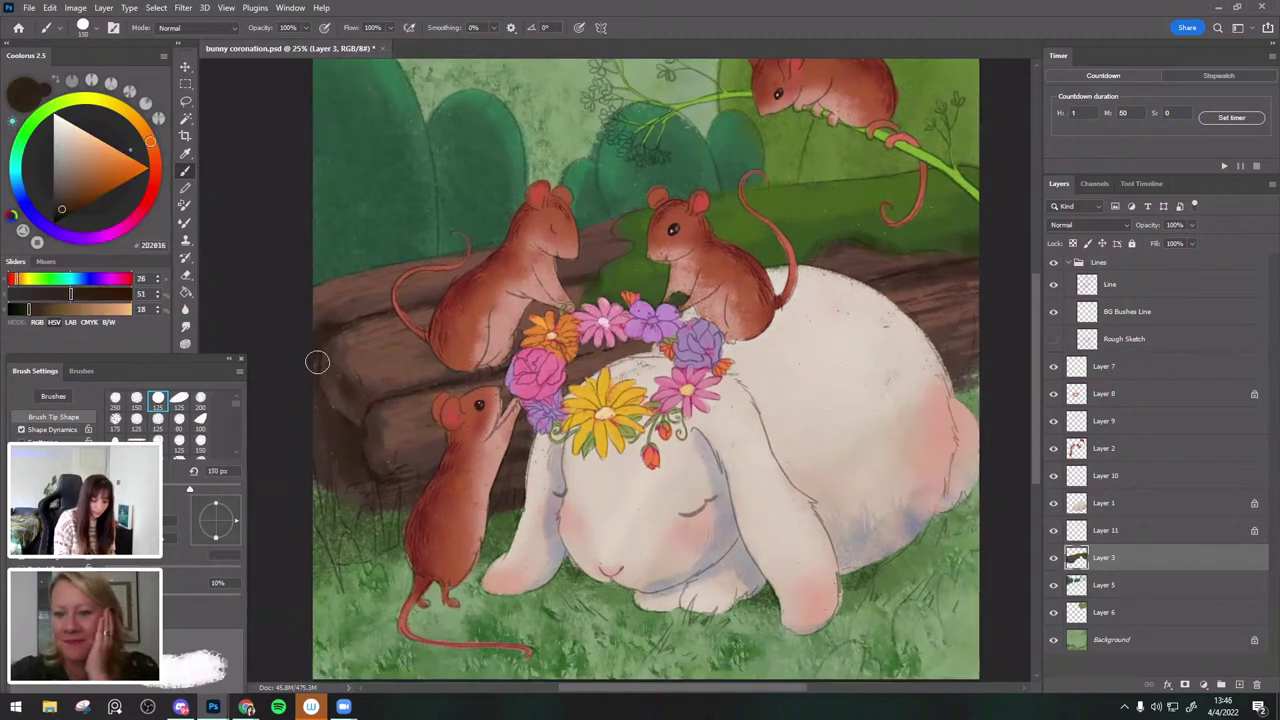
key(bracketright)
drag(317, 372, 346, 322)
drag(982, 314, 980, 289)
key(bracketleft)
key(bracketleft)
key(bracketleft)
key(bracketleft)
key(bracketleft)
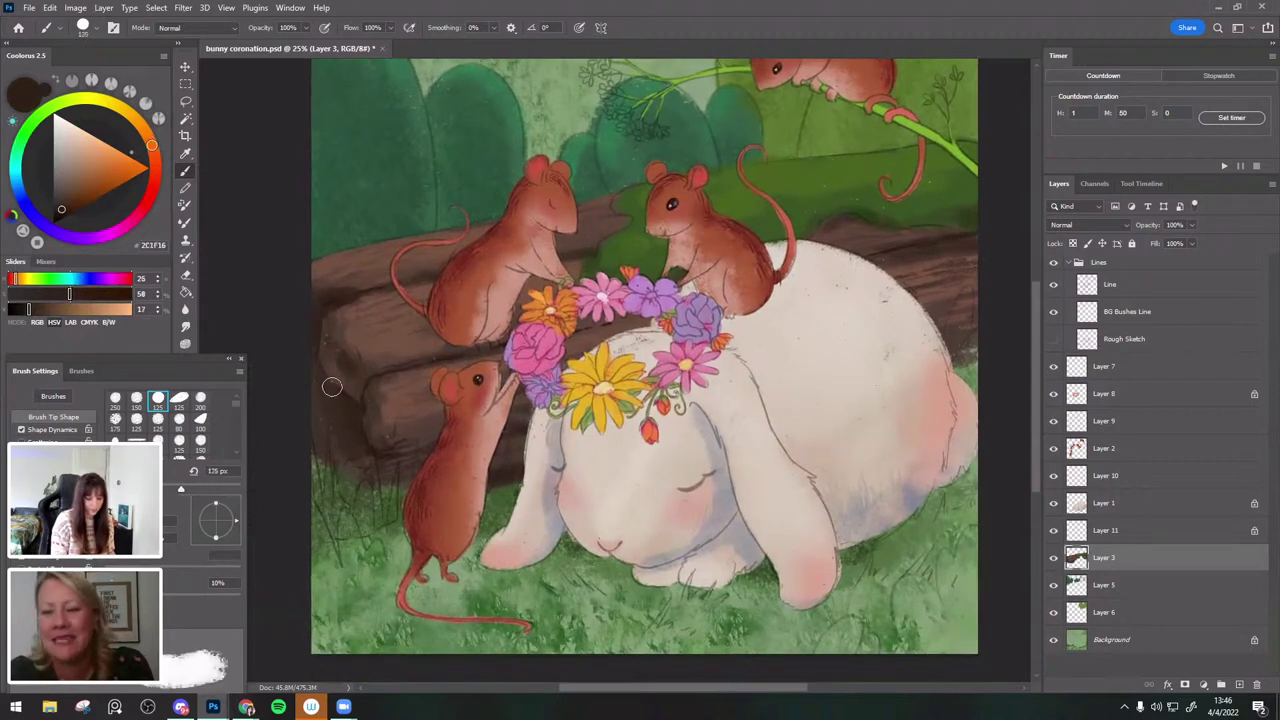
Darken the deepest cracks around the lower log's end in near-black brown #1E0F05 with the brush at 100 to 125 px.
alt+click(384, 456)
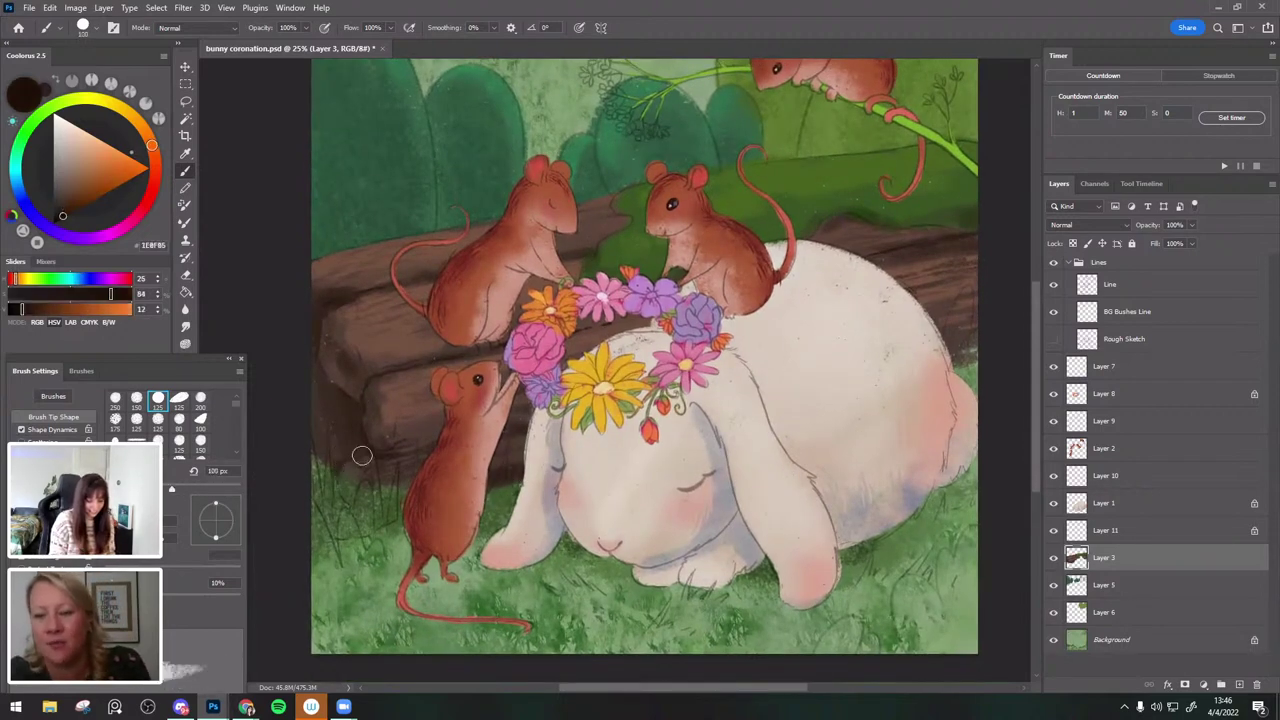
key(bracketleft)
mouse_move(618, 426)
mouse_down()
mouse_move(610, 478)
mouse_move(608, 457)
mouse_up()
key(bracketleft)
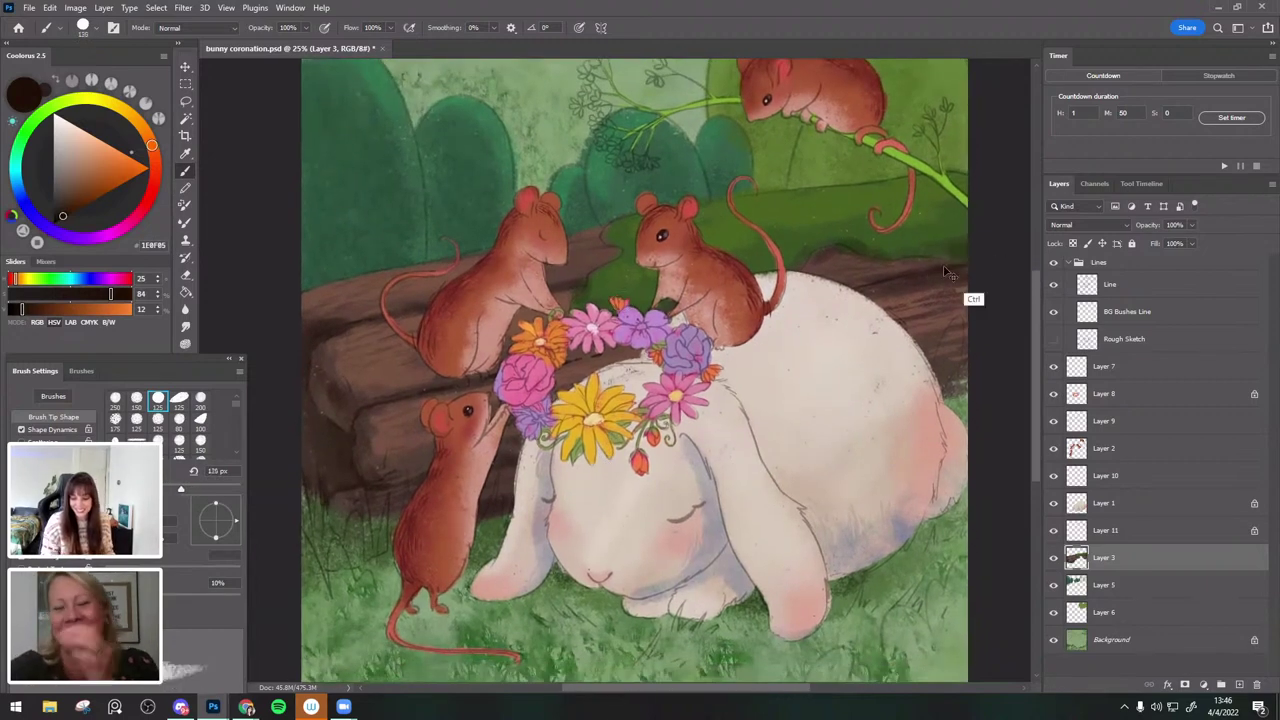
key(bracketright)
drag(816, 252, 810, 322)
On Layer 5, dab foliage texture onto the teal bushes in sampled greens such as #236741 and #326E4C with the brush at 150 px.
click(1122, 590)
alt+click(336, 160)
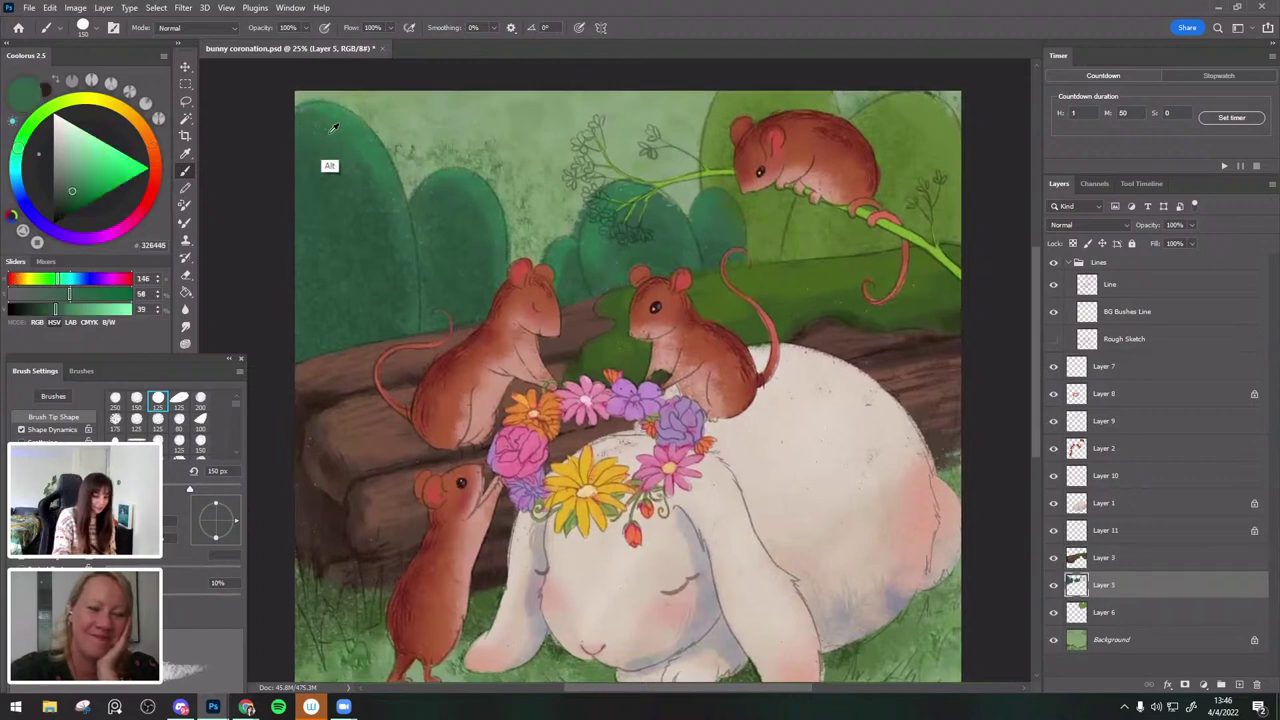
key(bracketright)
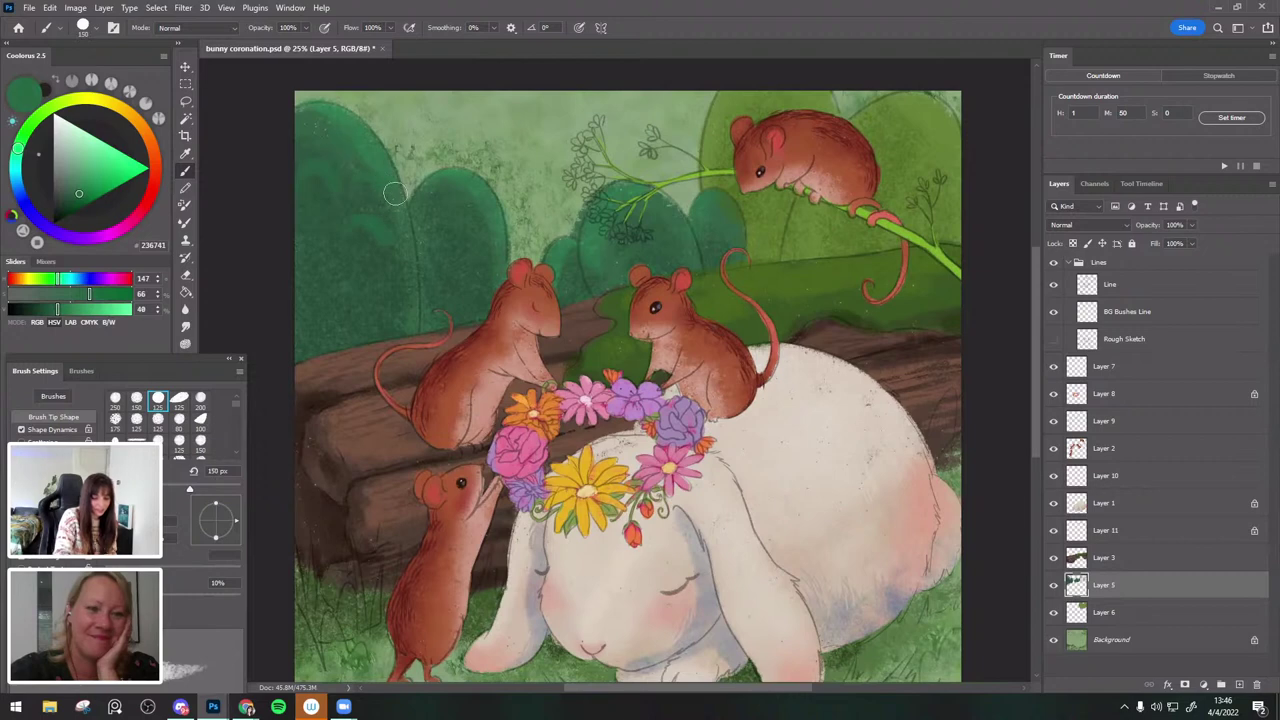
alt+click(485, 197)
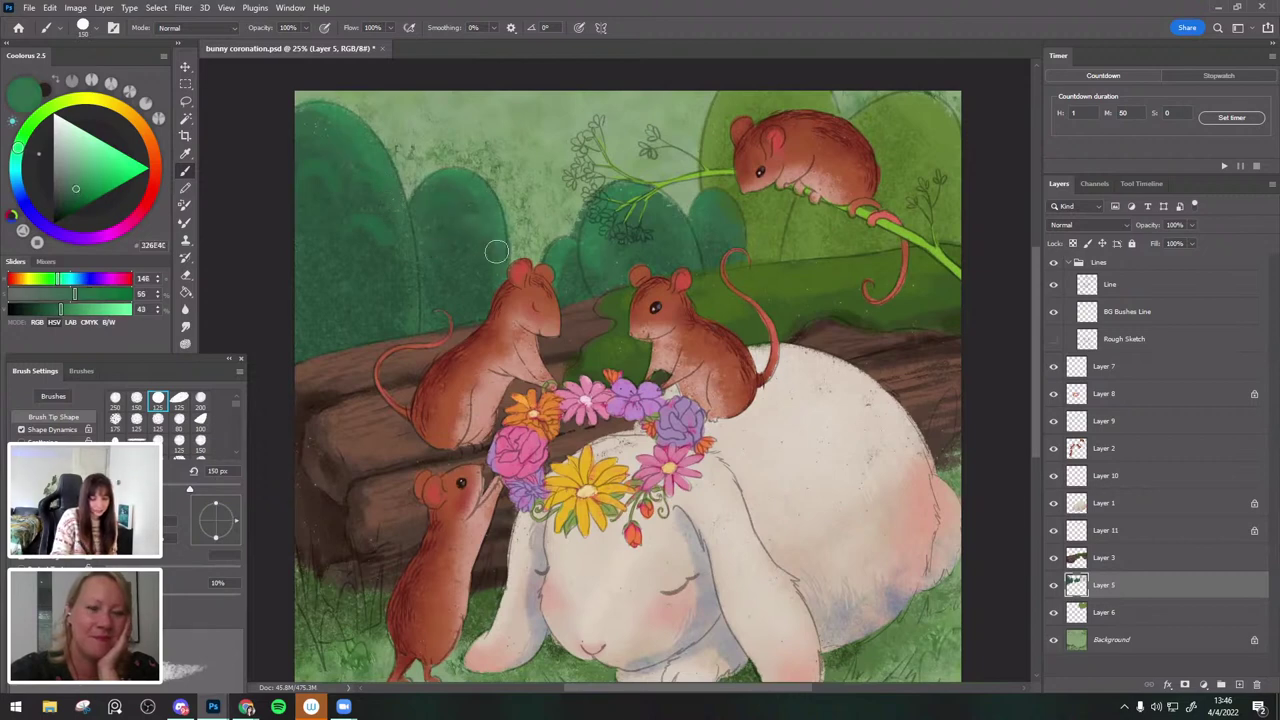
alt+click(599, 232)
alt+click(669, 250)
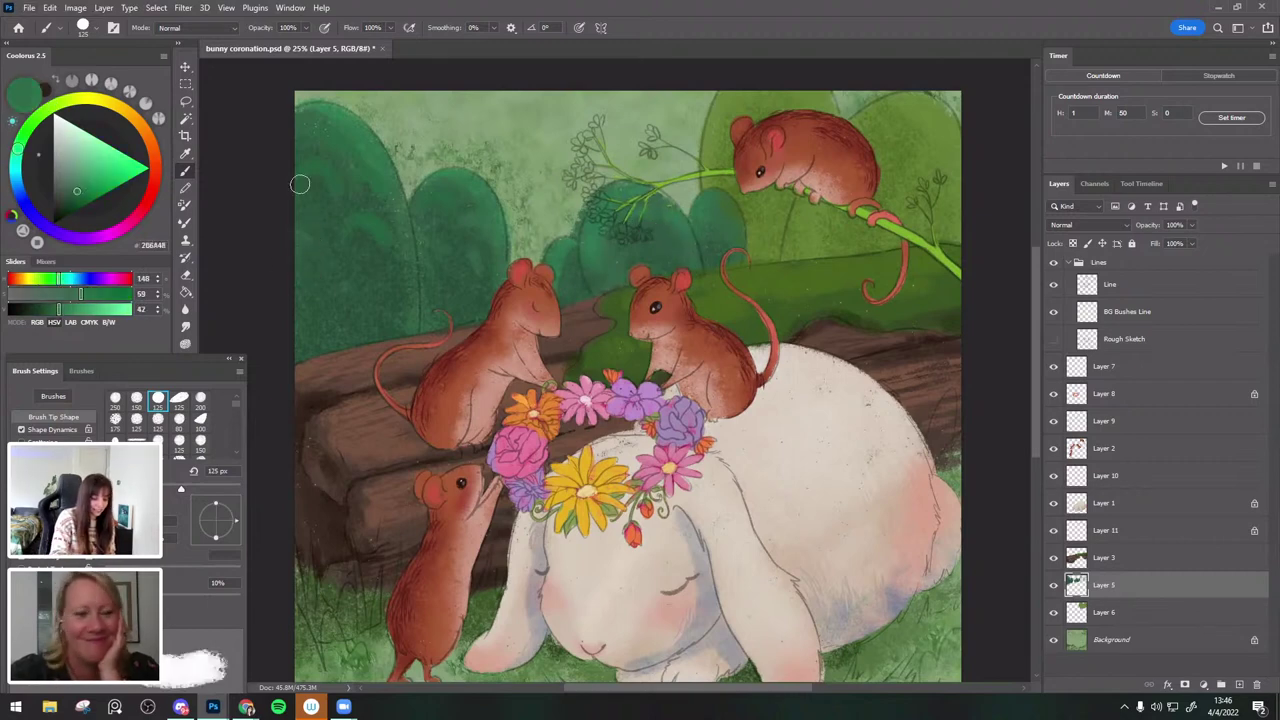
Build up foliage texture on the two large teal bushes in resampled greens, darkening the biggest one's base, at 150 to 175 px.
alt+click(404, 203)
alt+click(451, 204)
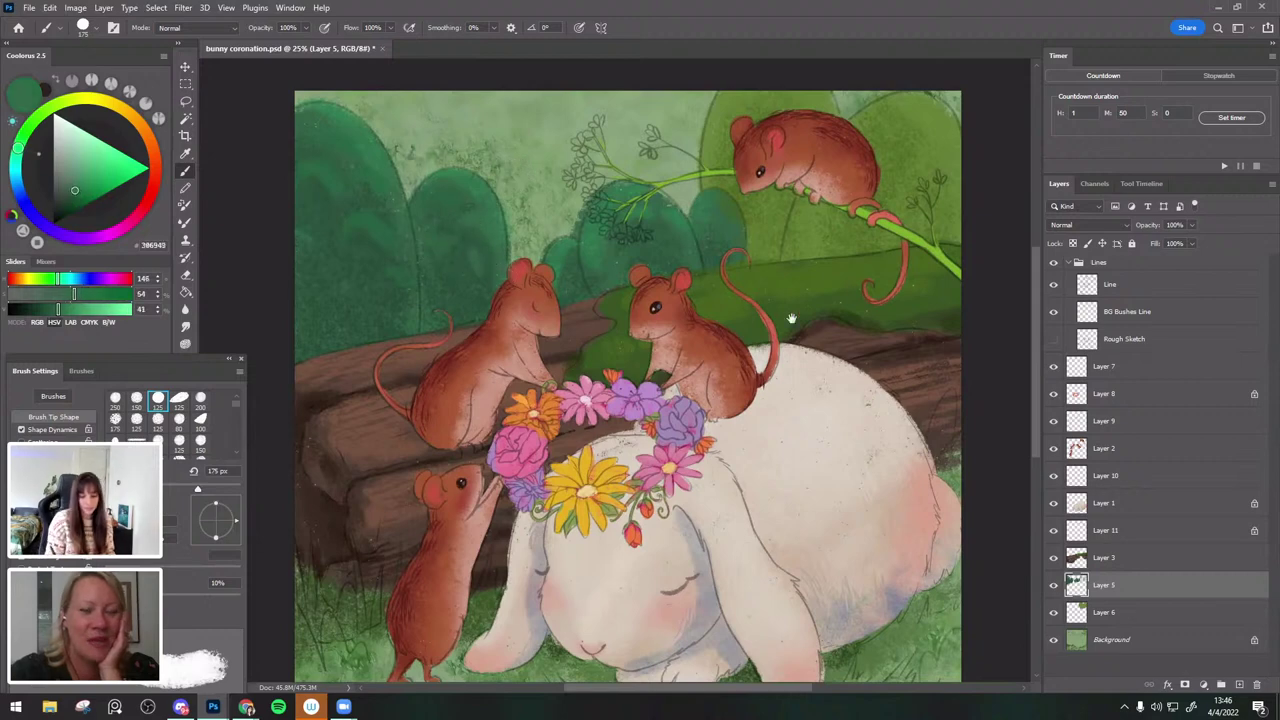
drag(791, 318, 772, 339)
alt+click(635, 230)
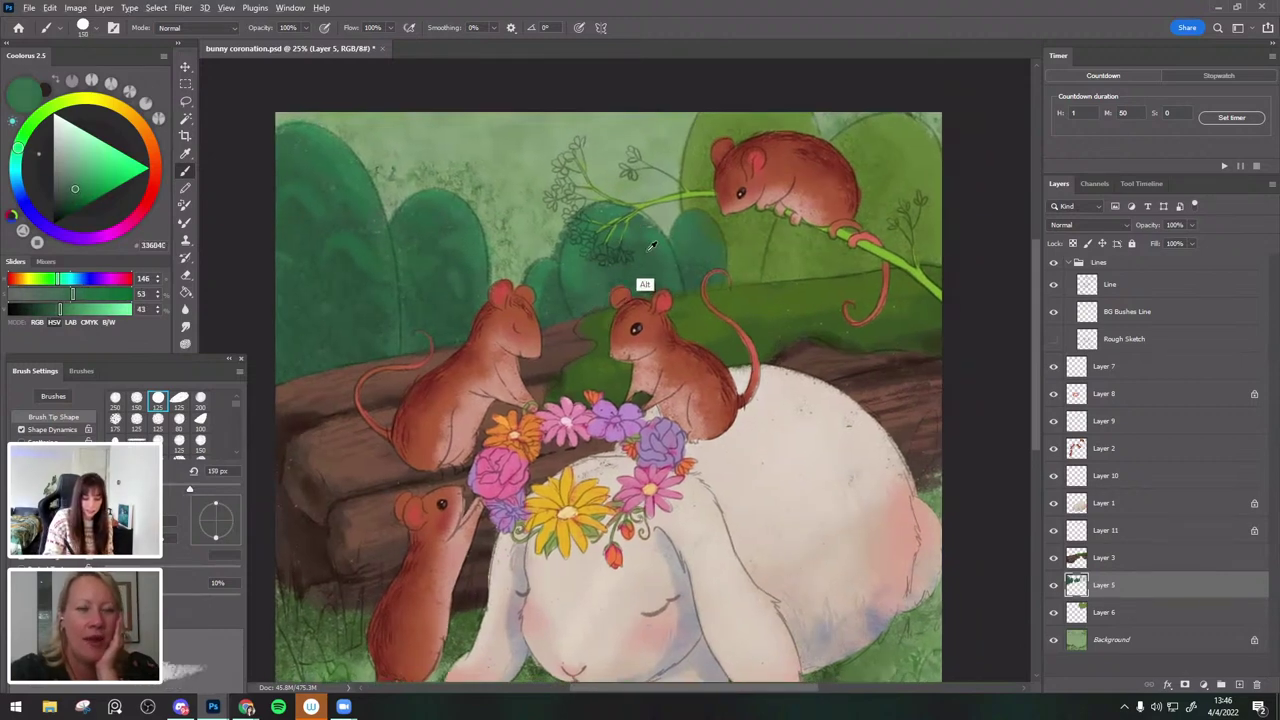
alt+click(307, 285)
alt+click(310, 305)
key(])
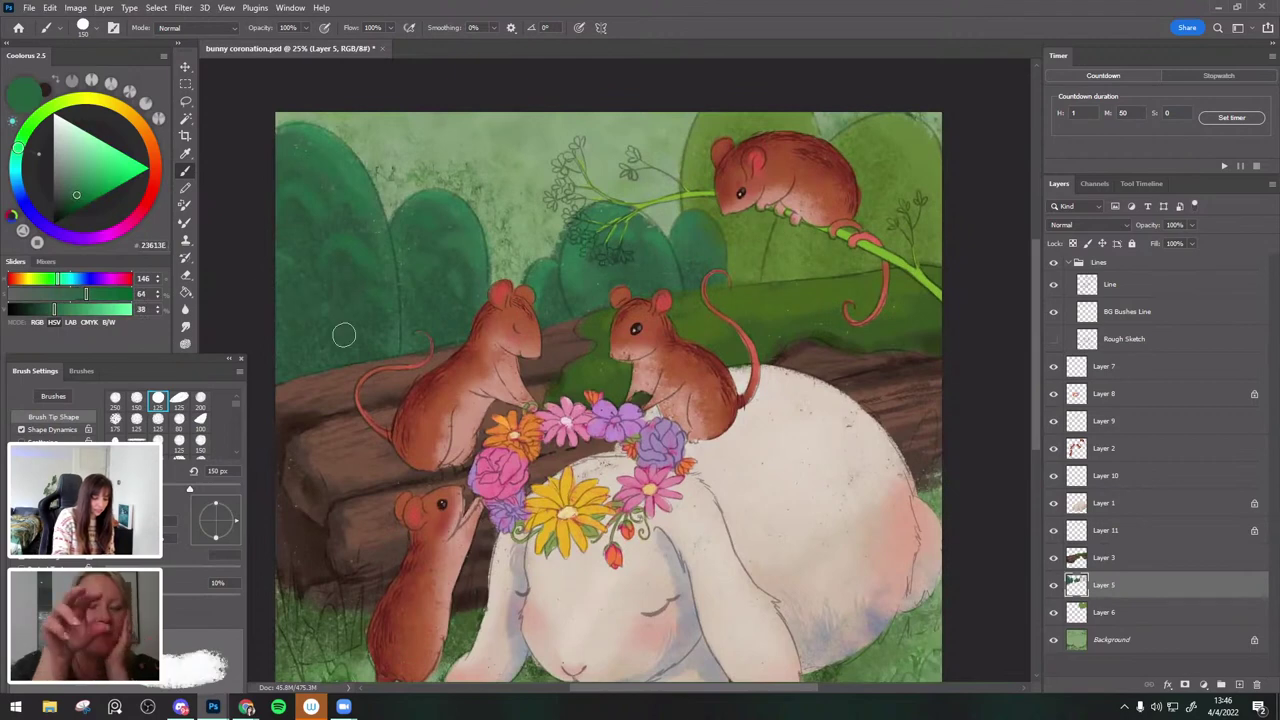
Texture the small teal bushes behind the wreath mice in sampled greens such as #2C7D51 at 175 px.
drag(859, 343, 863, 292)
alt+click(592, 208)
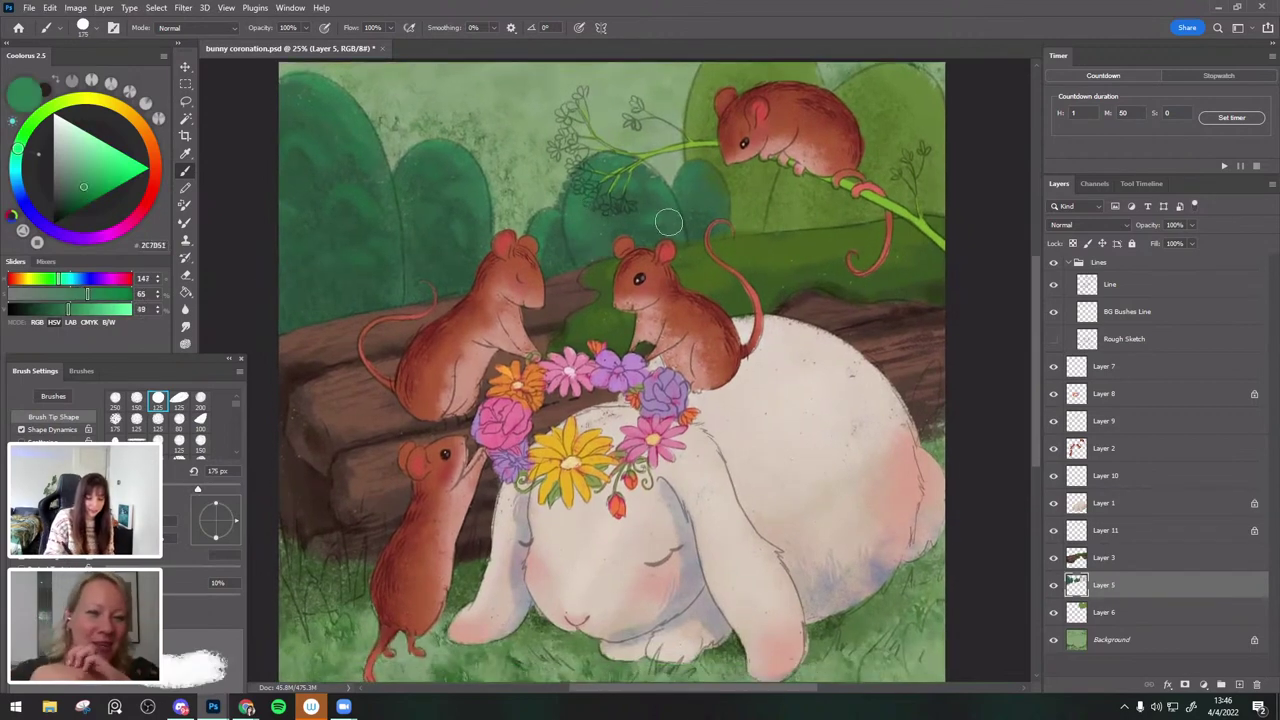
alt+click(693, 183)
key(bracketleft)
key(bracketleft)
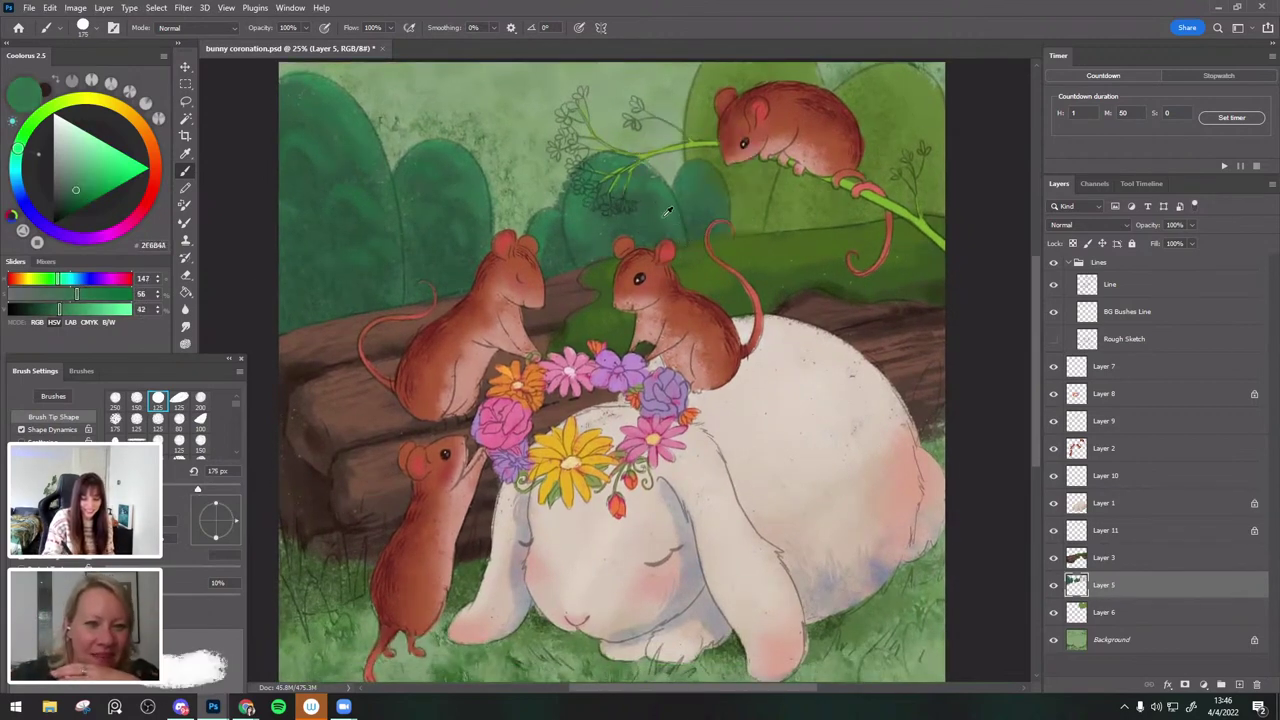
alt+click(696, 228)
Dab lighter yellow-green #779D39 foliage highlights onto the bushes behind the mouse on the branch, with the brush at 175 to 200 px.
drag(812, 284, 780, 344)
alt+click(684, 130)
click(91, 177)
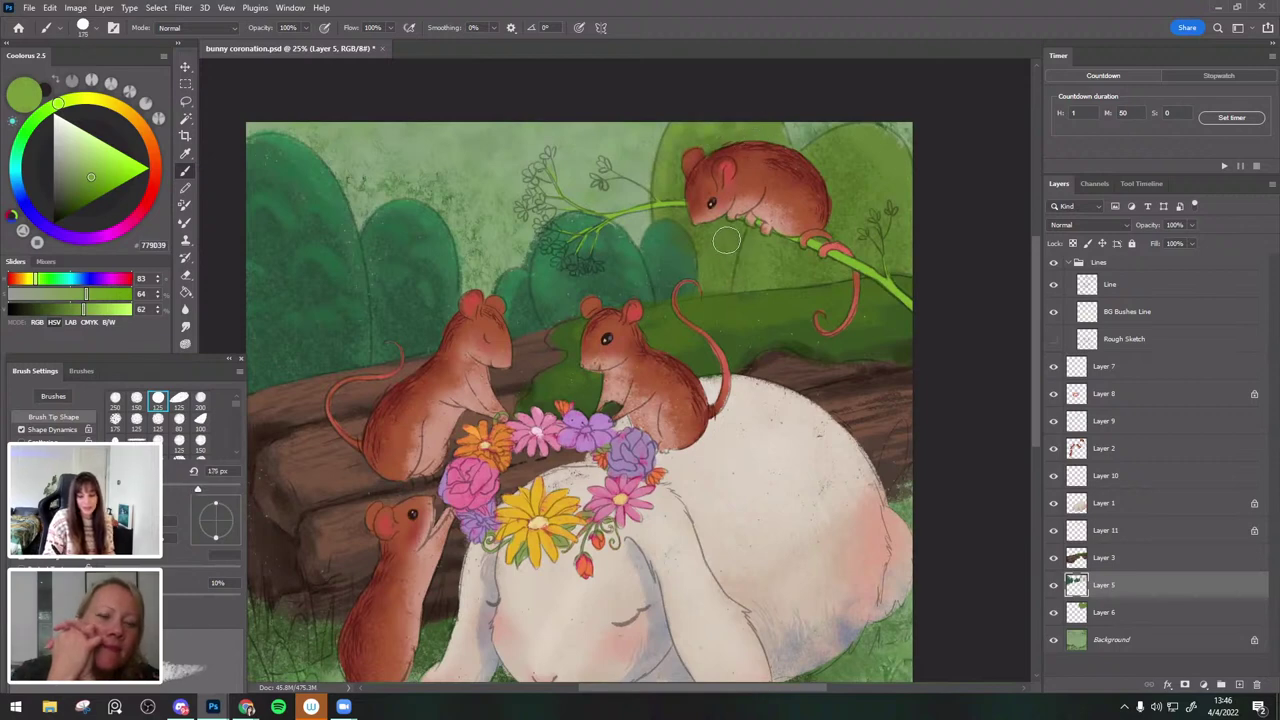
key(bracketright)
key(bracketleft)
key(bracketleft)
key(bracketright)
key(bracketright)
key(bracketright)
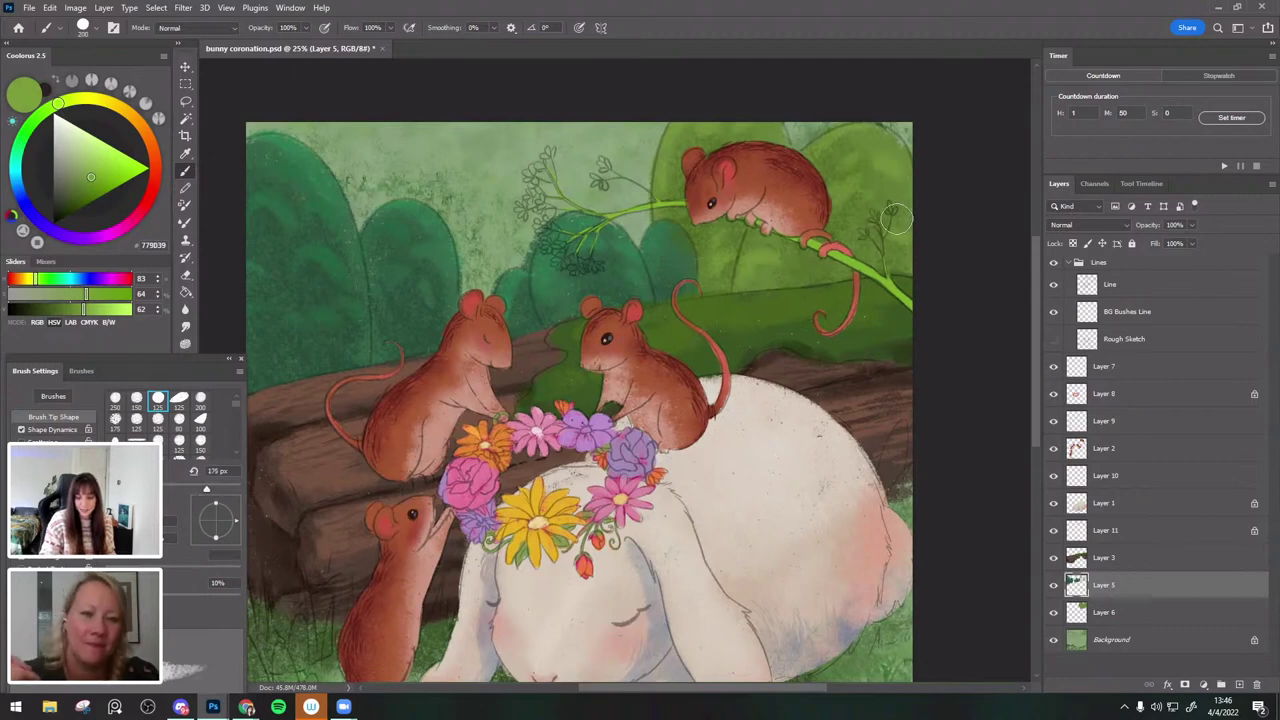
Add lighter green #369A61 highlights to the tops of the teal bushes, enlarging the brush to 300 and 400 px.
drag(878, 253, 917, 195)
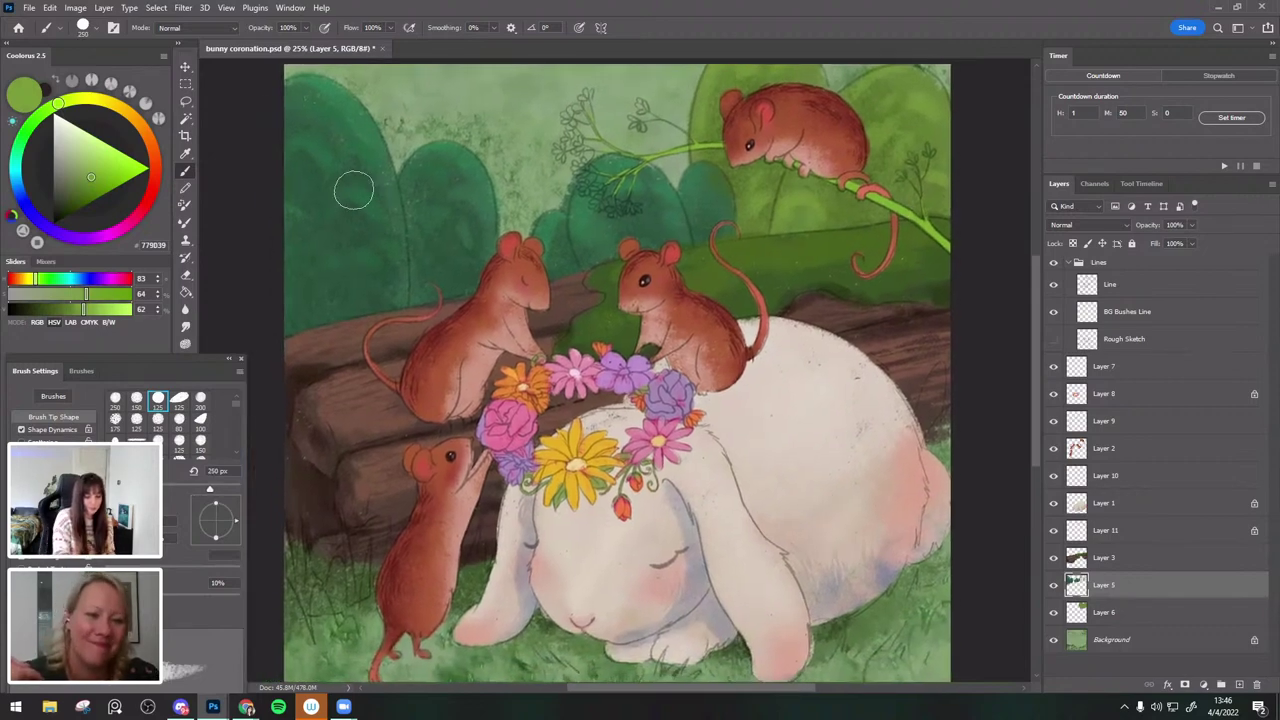
alt+click(319, 81)
click(91, 178)
drag(464, 249, 475, 284)
key(])
key(])
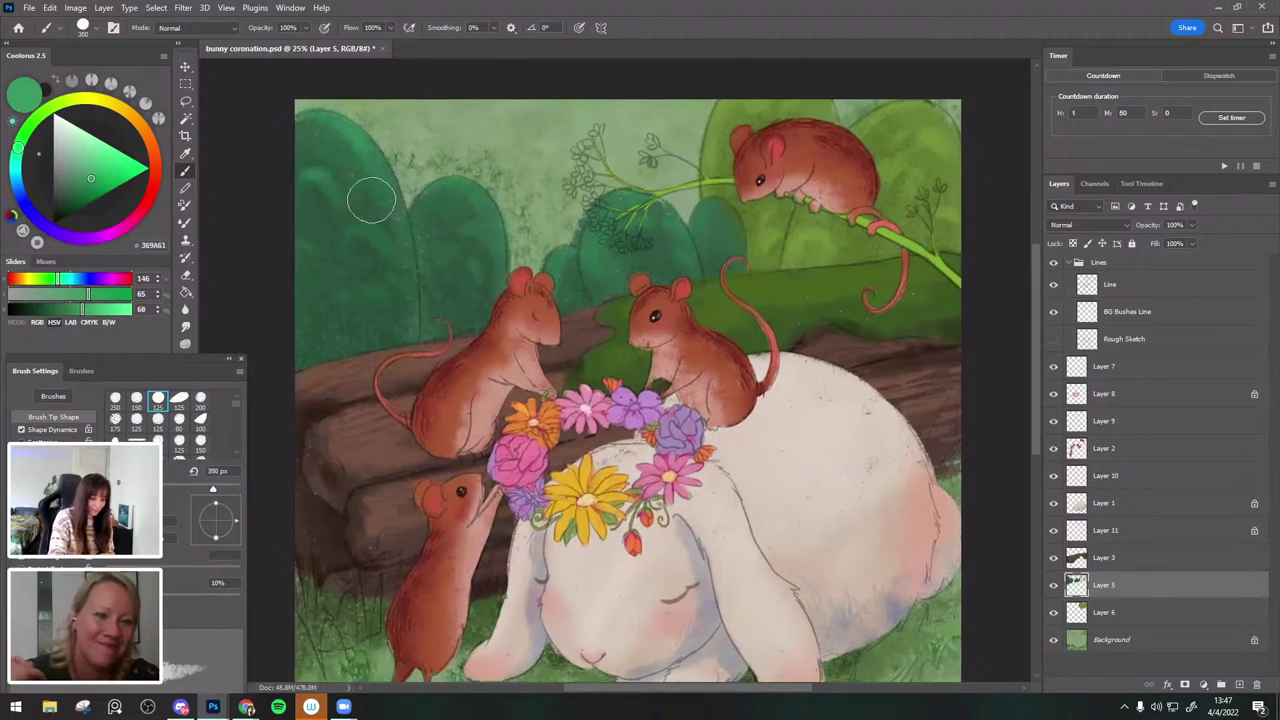
drag(943, 369, 947, 333)
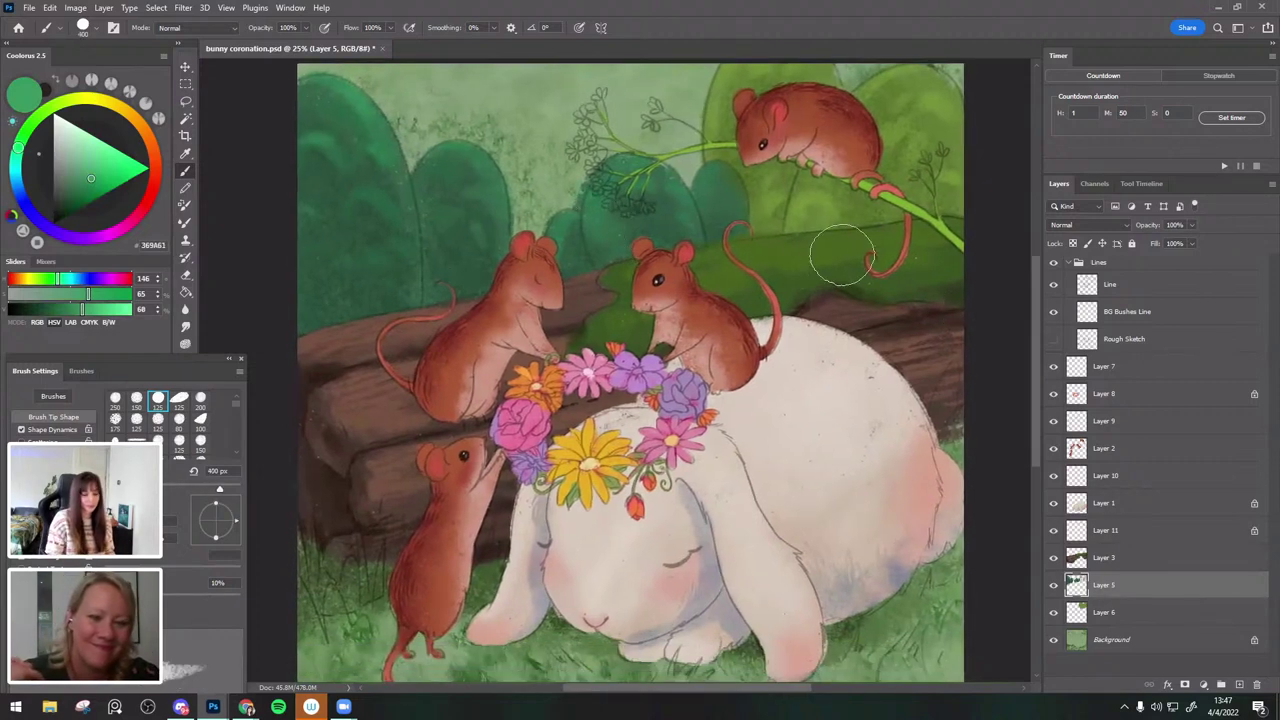
Add a new layer directly above Background and try light green #669451 on the grass with the brush at 700 px.
key(ctrl+minus)
click(1174, 650)
click(1239, 685)
drag(879, 392, 883, 330)
alt+click(797, 533)
click(78, 174)
key(])
key(])
key(])
mouse_move(420, 533)
mouse_down()
mouse_move(593, 530)
mouse_move(850, 490)
mouse_up()
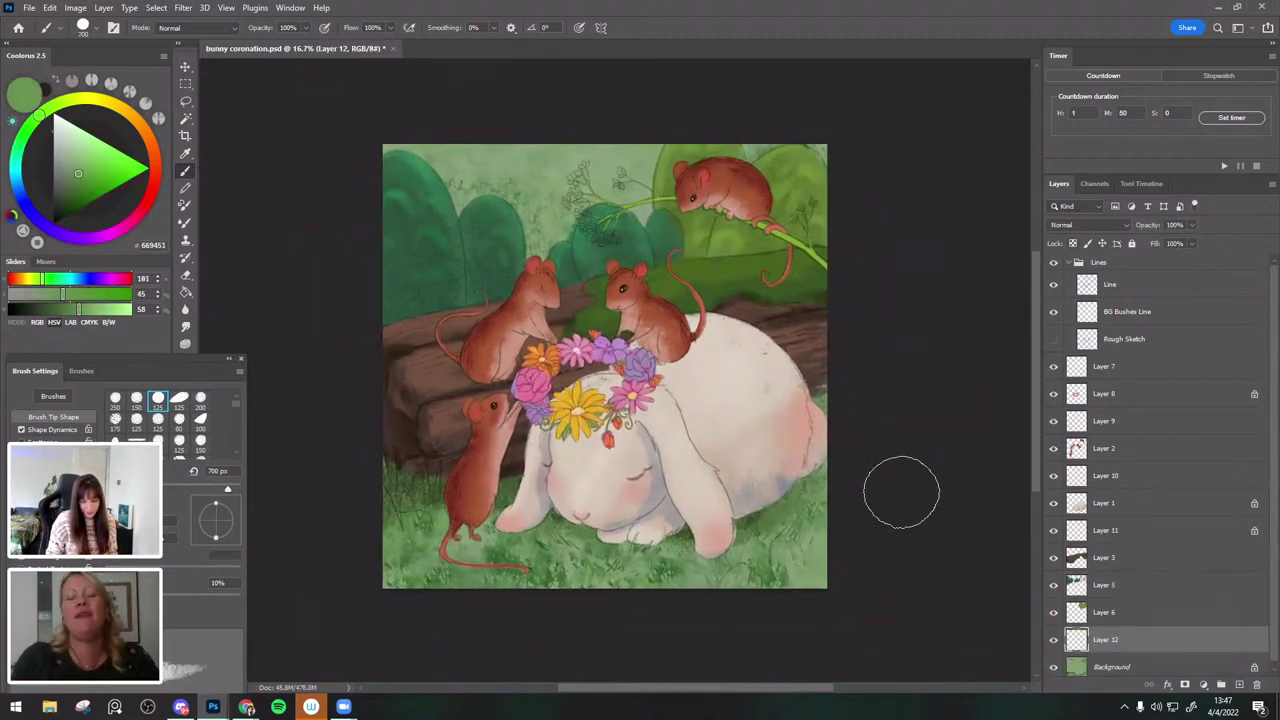
Switch to a flat 200 px brush at 90° from the Childrens Illustration Brushes for Photoshop set and test it on the grass.
mouse_move(575, 325)
mouse_down()
mouse_move(555, 358)
mouse_move(576, 330)
mouse_up()
click(90, 27)
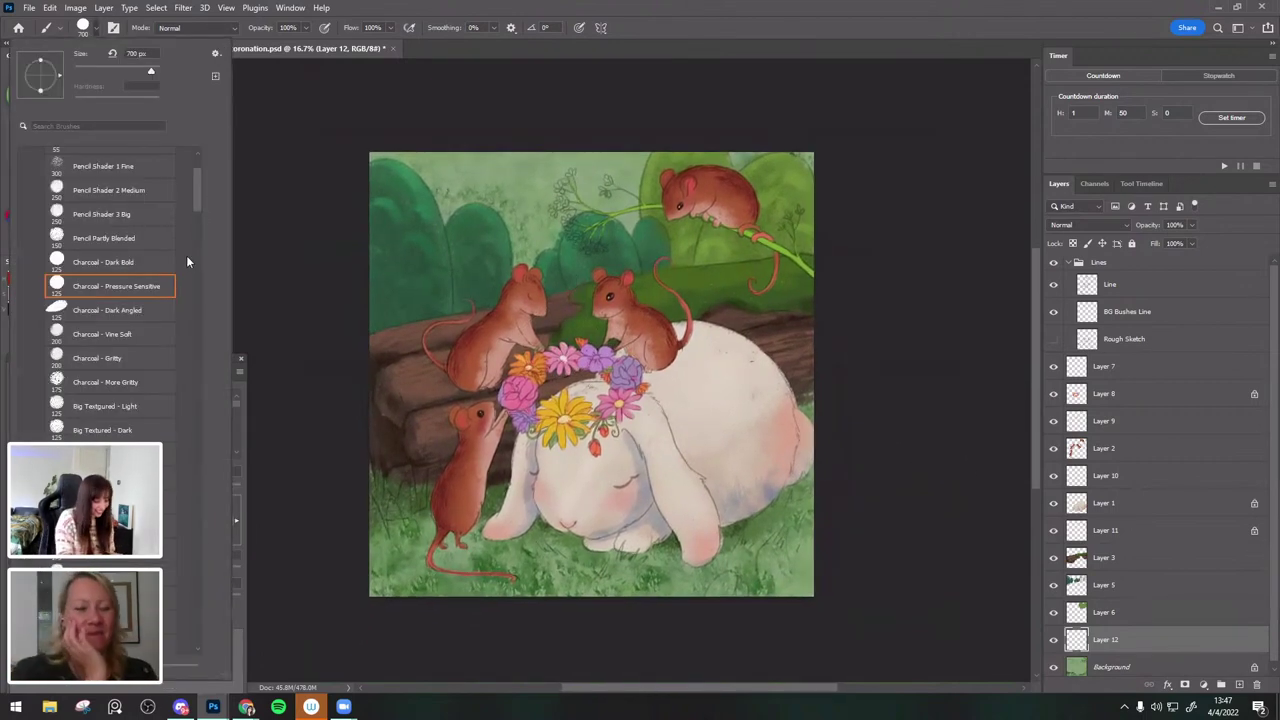
scroll(156, 232, up, 3)
click(39, 177)
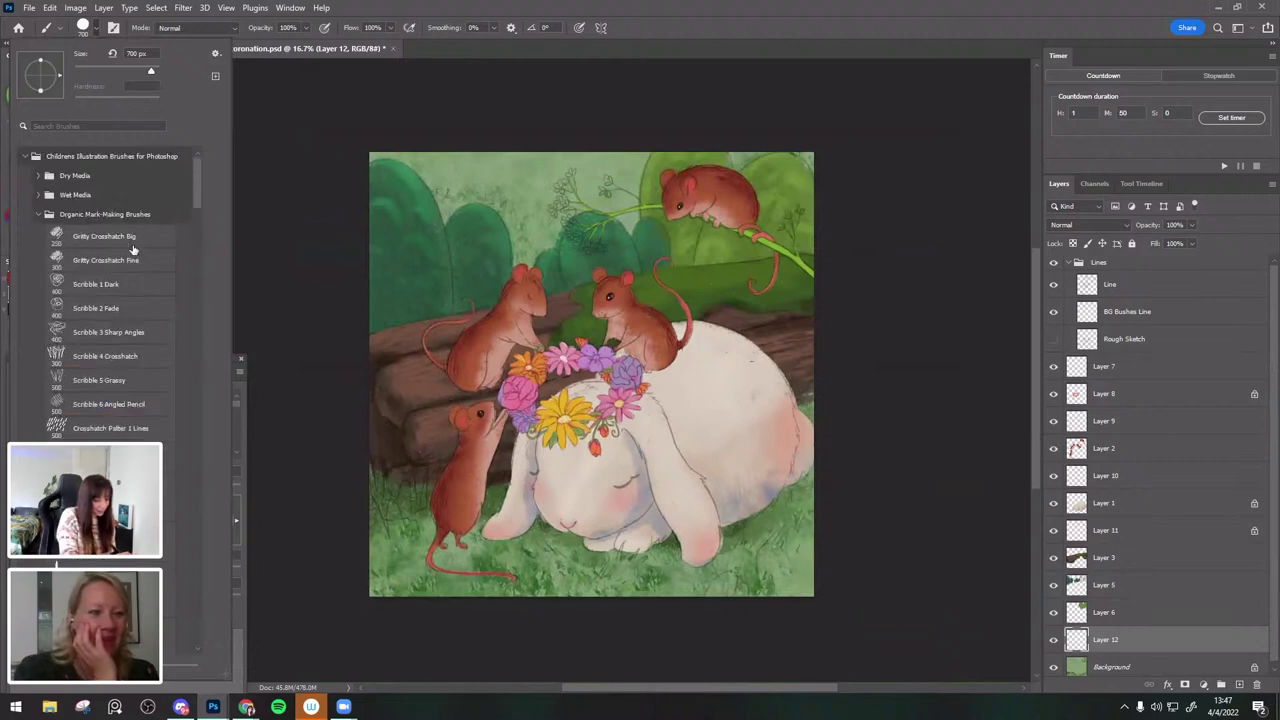
click(58, 194)
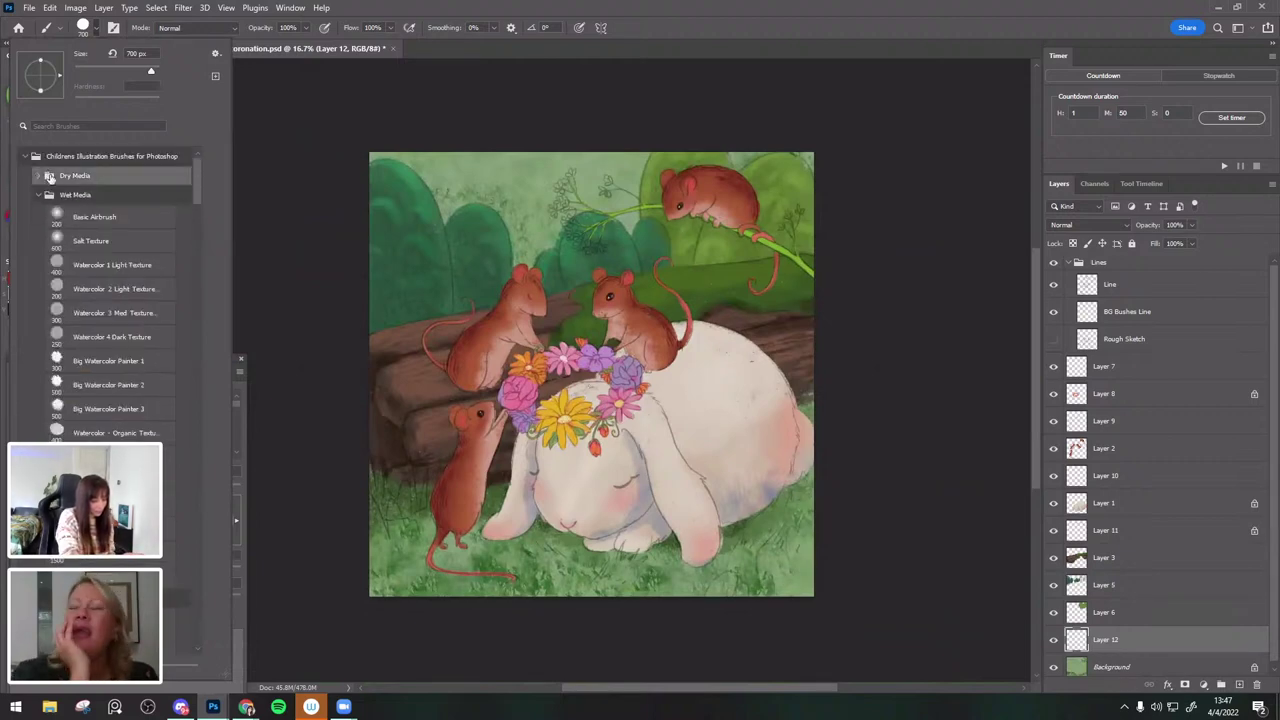
click(40, 176)
click(170, 642)
click(495, 552)
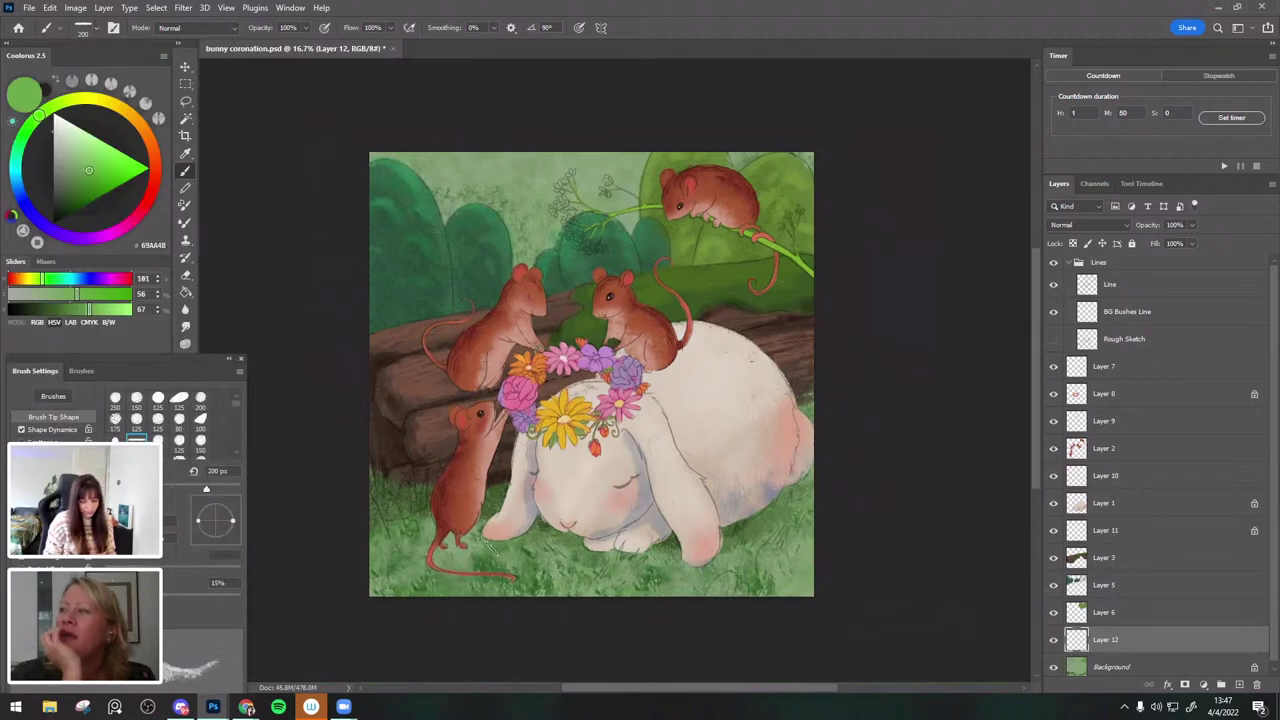
Sample a dark olive green from the mossy mound and deepen the grass around the mouse and bunny, enlarging the flat brush to 500 px.
alt+click(678, 317)
key(bracketright)
key(bracketright)
drag(472, 550, 446, 582)
key(bracketright)
key(bracketright)
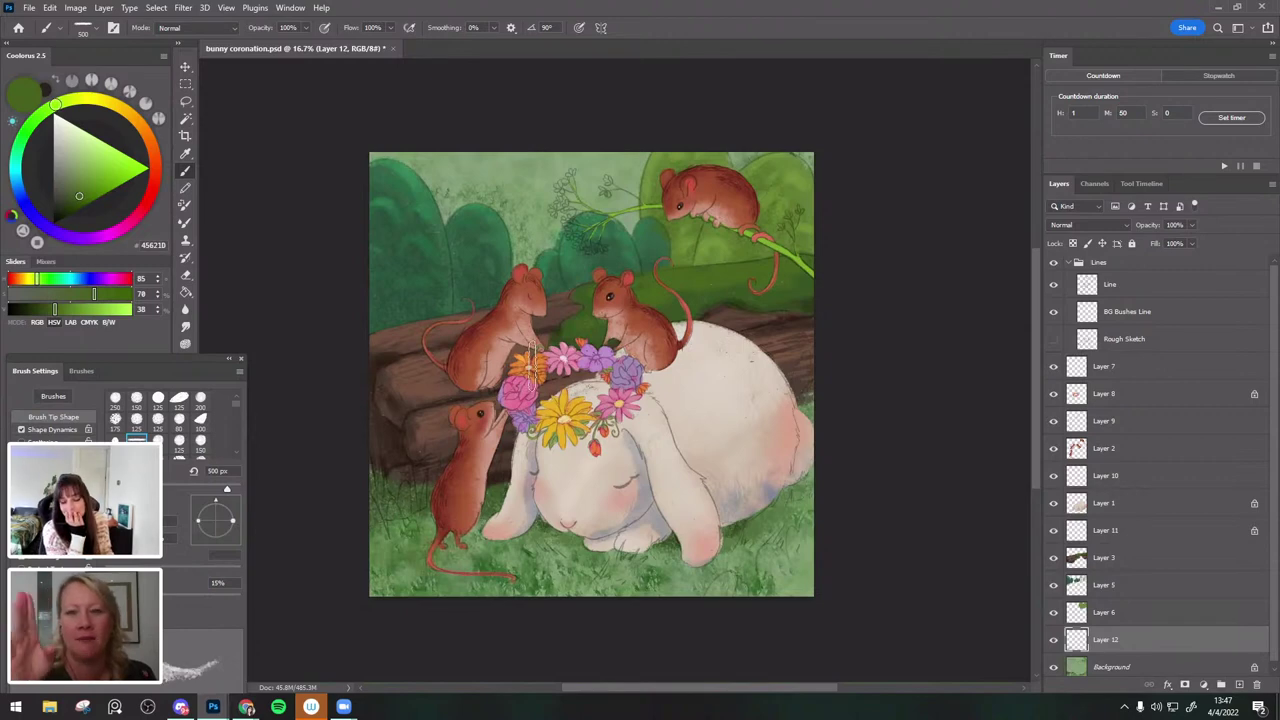
mouse_move(553, 357)
mouse_down()
mouse_move(547, 397)
mouse_move(609, 308)
mouse_move(625, 321)
mouse_up()
key(ctrl+plus)
drag(645, 508, 626, 427)
key(bracketleft)
key(bracketright)
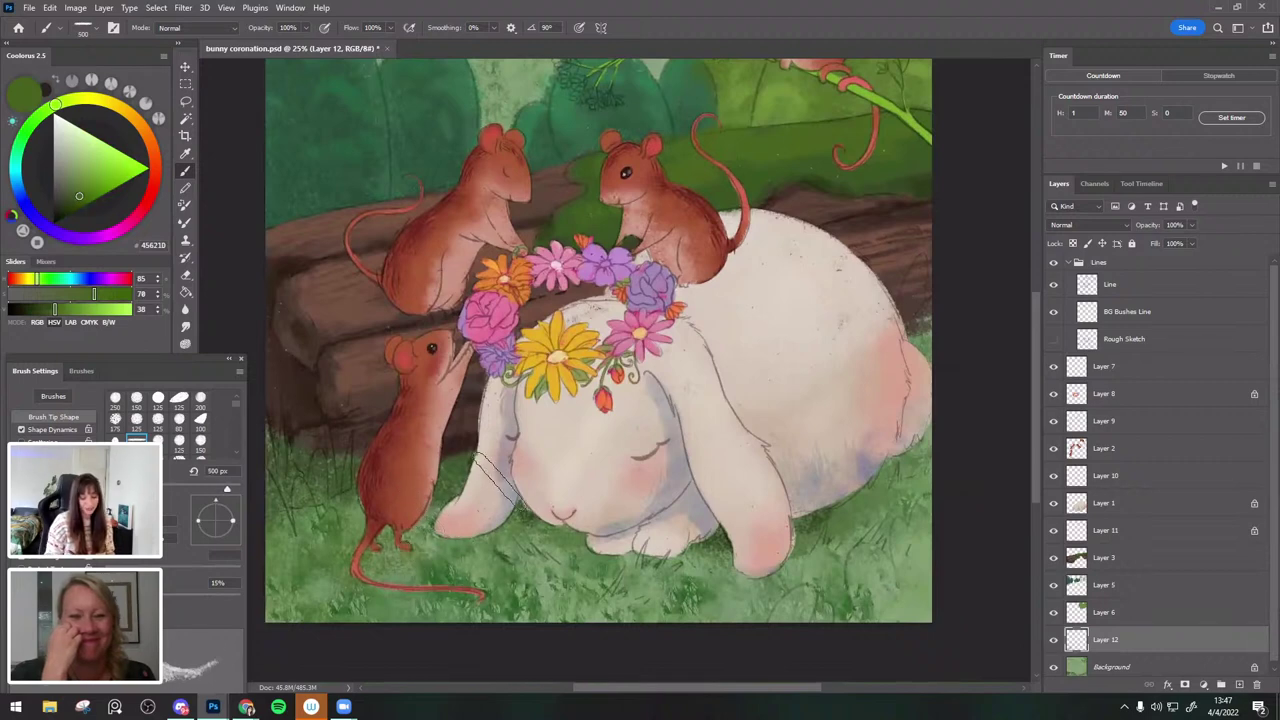
Blend sampled mid greens #486930 and #6A8A53 into the grass below the bunny's face at 500 px, undoing the last stroke.
click(86, 191)
alt+click(565, 573)
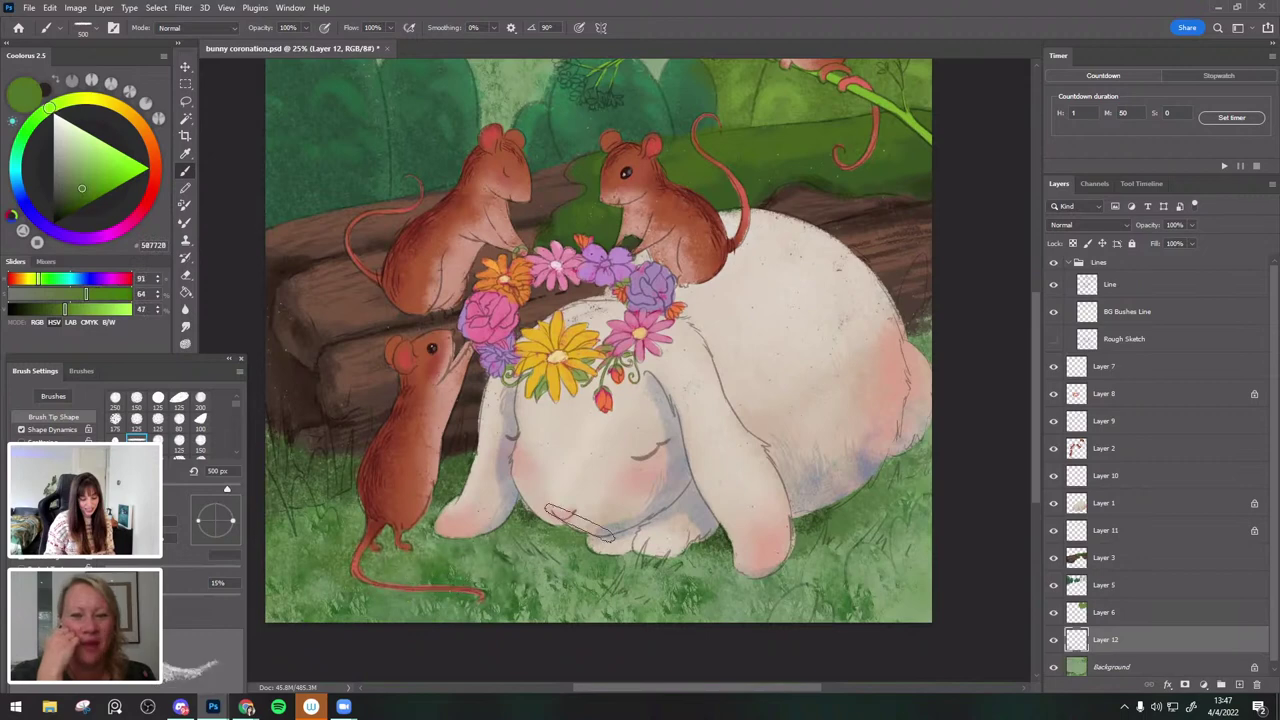
alt+click(542, 566)
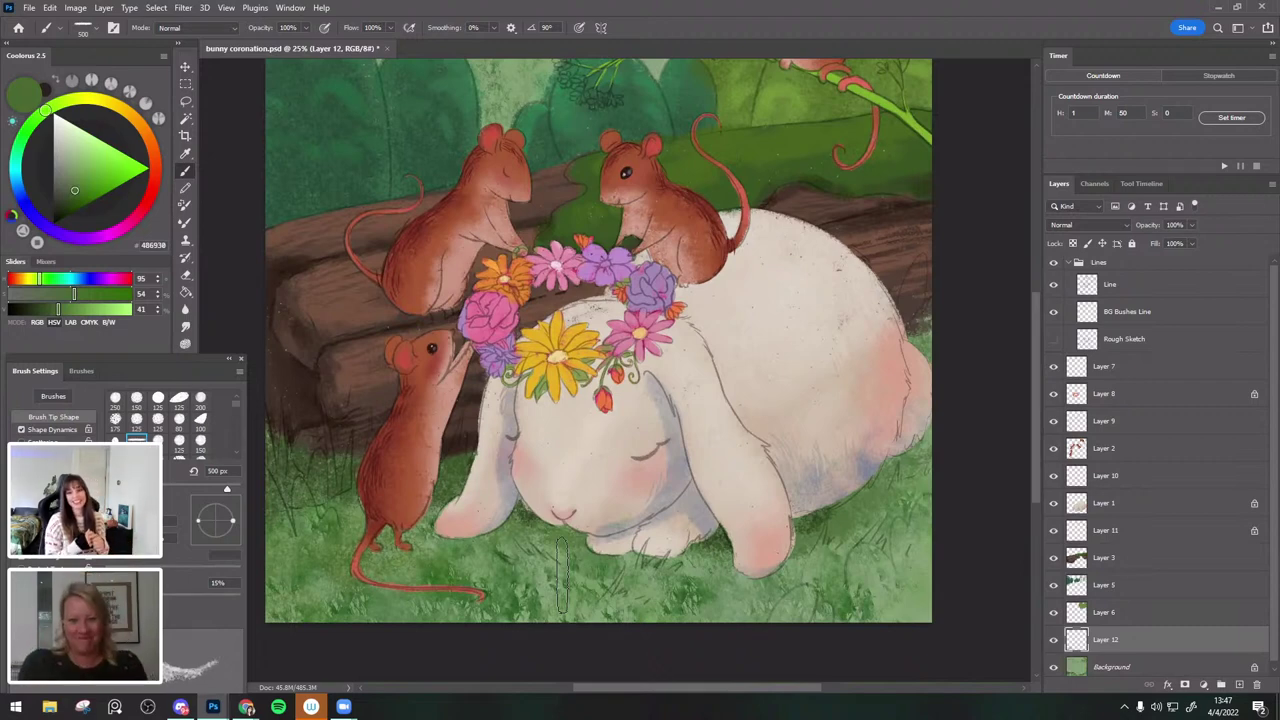
scroll(562, 575, down, 2)
alt+click(448, 505)
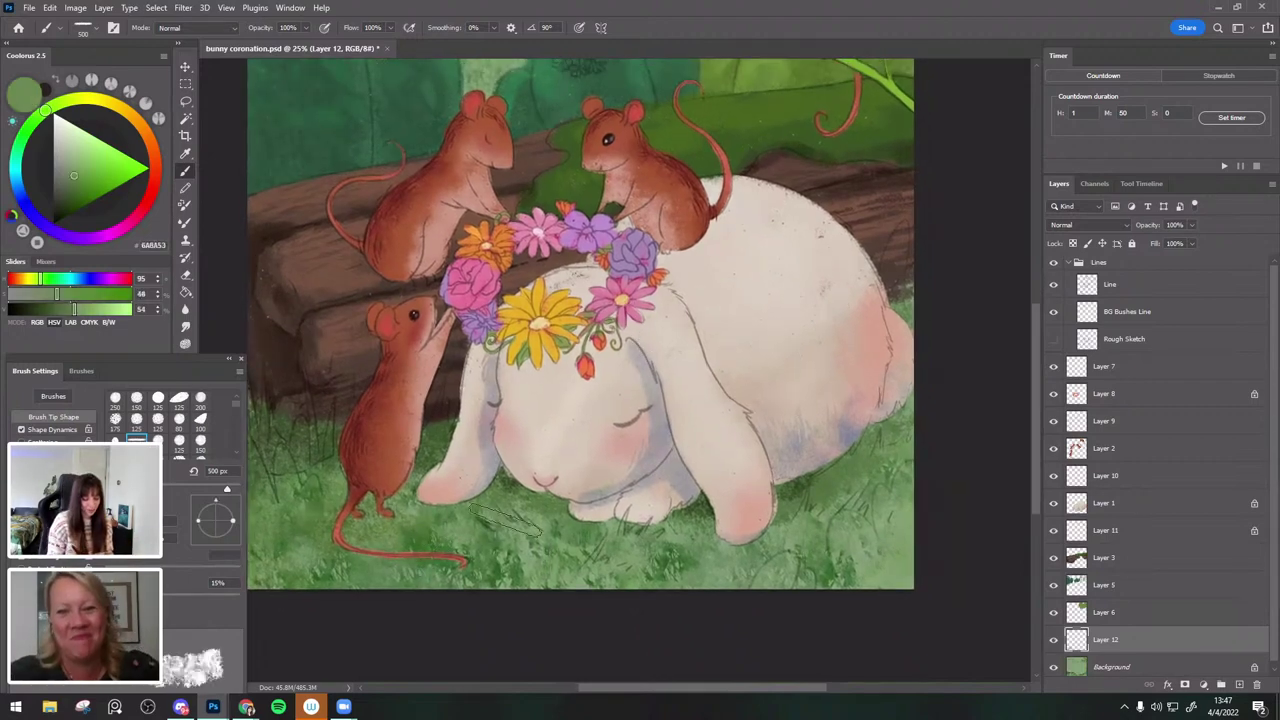
key(ctrl+z)
Shade the grass beneath the bunny's paws and ear with dark green #2B6025 and softer green #5B794C at 600 px.
key(bracketright)
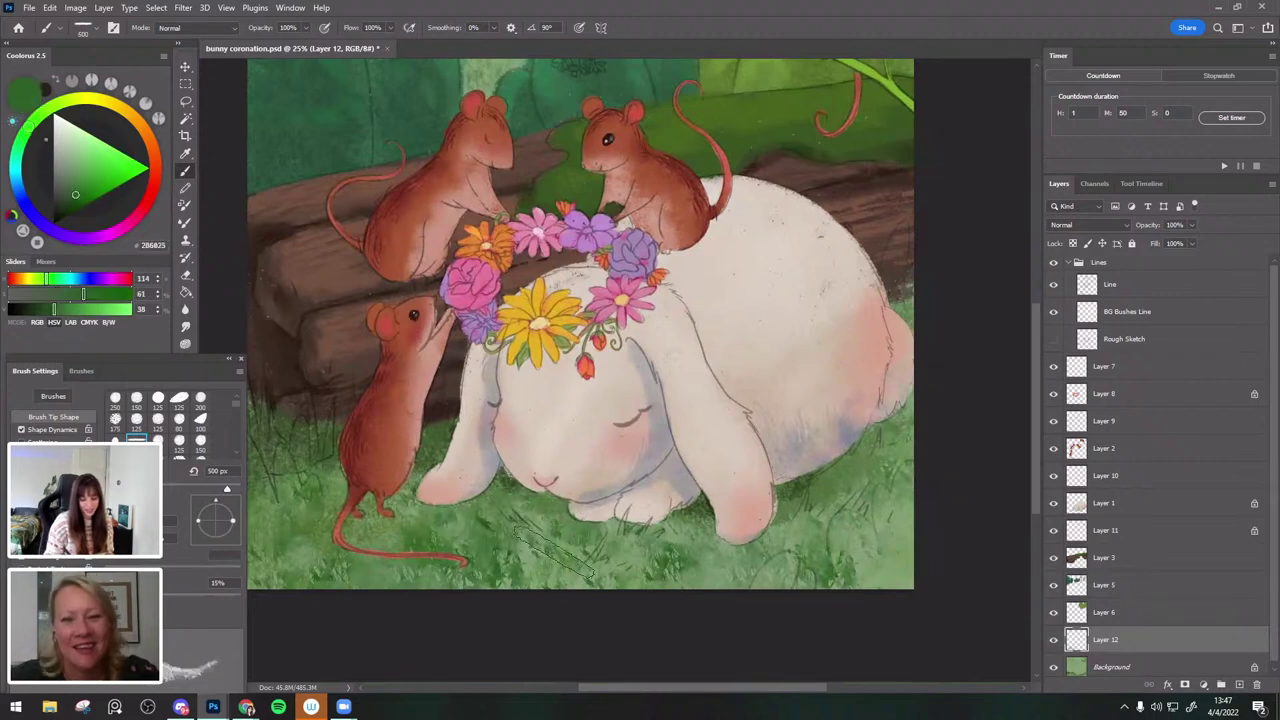
drag(620, 495, 666, 510)
drag(795, 507, 700, 508)
alt+click(637, 534)
alt+click(643, 565)
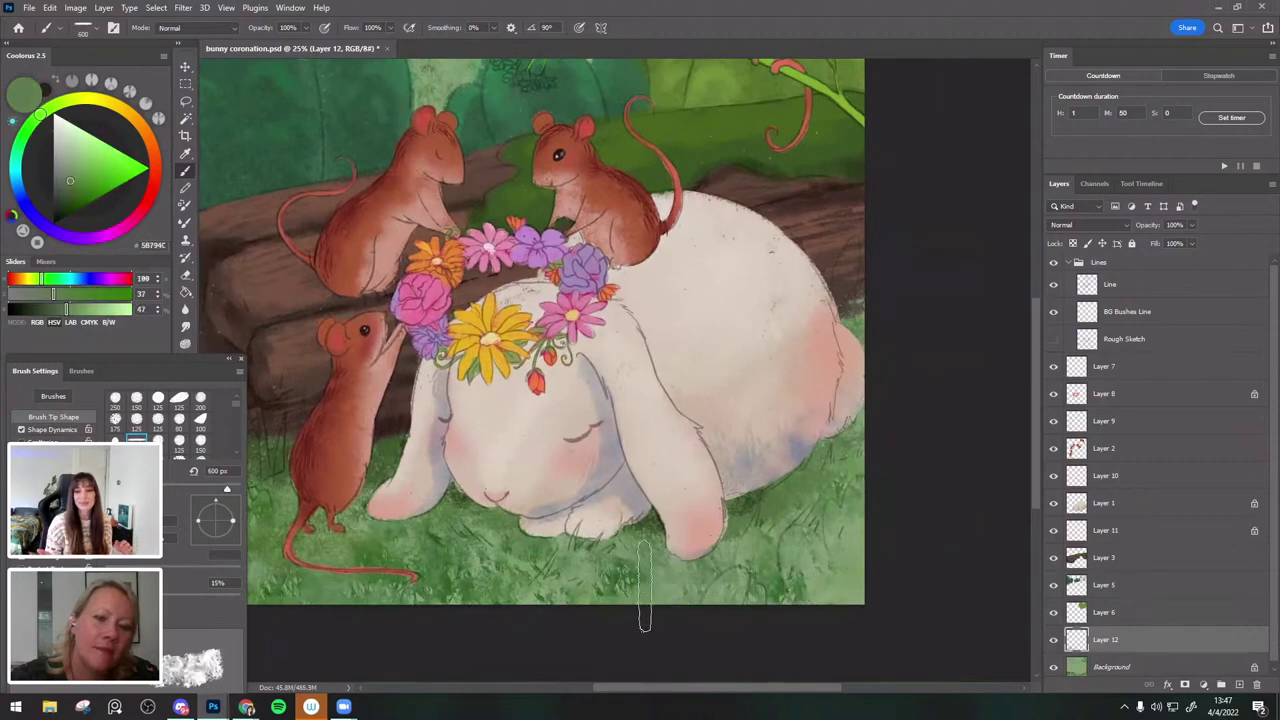
mouse_move(541, 375)
mouse_down()
mouse_move(610, 411)
mouse_move(604, 401)
mouse_up()
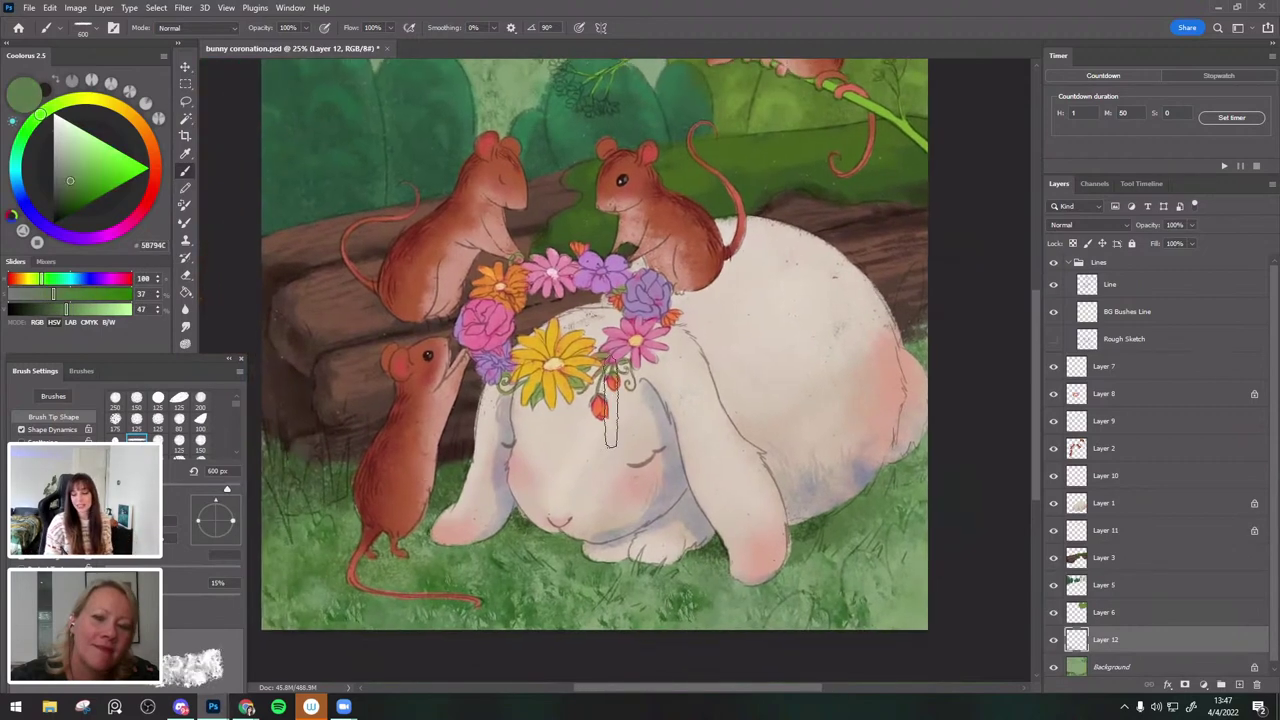
drag(729, 501, 717, 536)
drag(517, 393, 541, 480)
Brush pale green #8CC89E over the open background above the bushes, varying the brush between 700 and 500 px.
alt+click(442, 119)
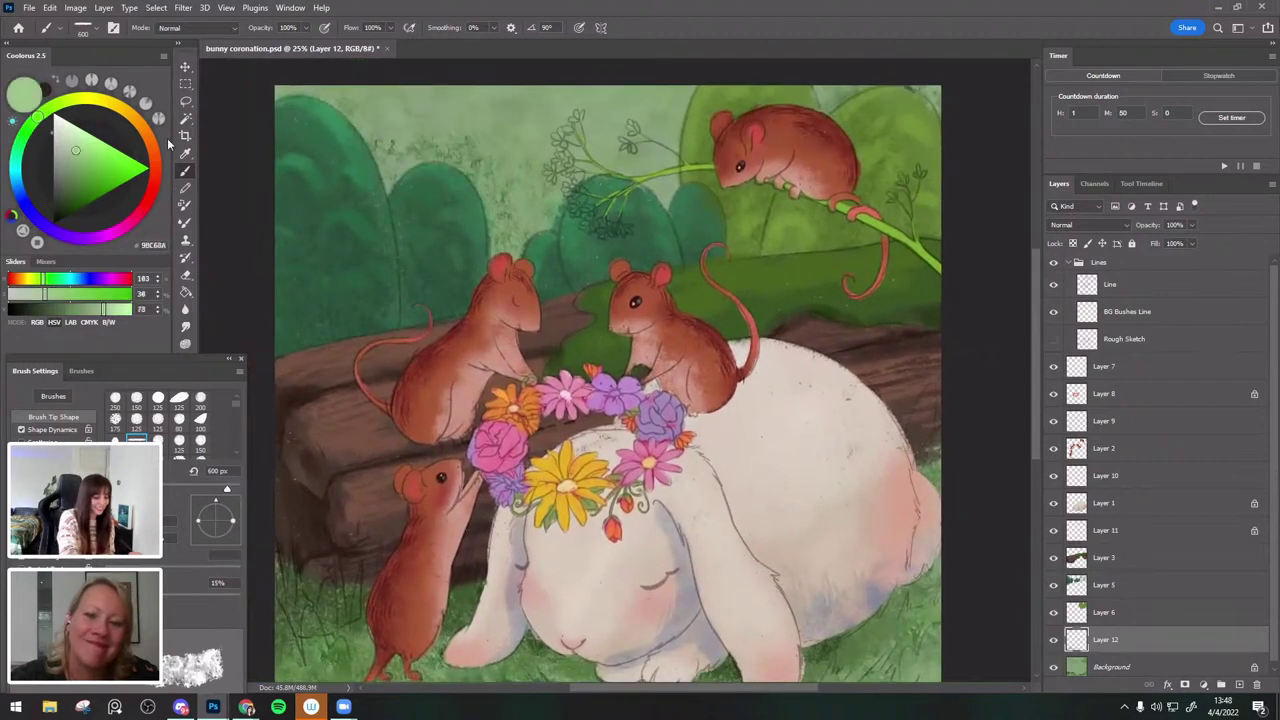
key(bracketright)
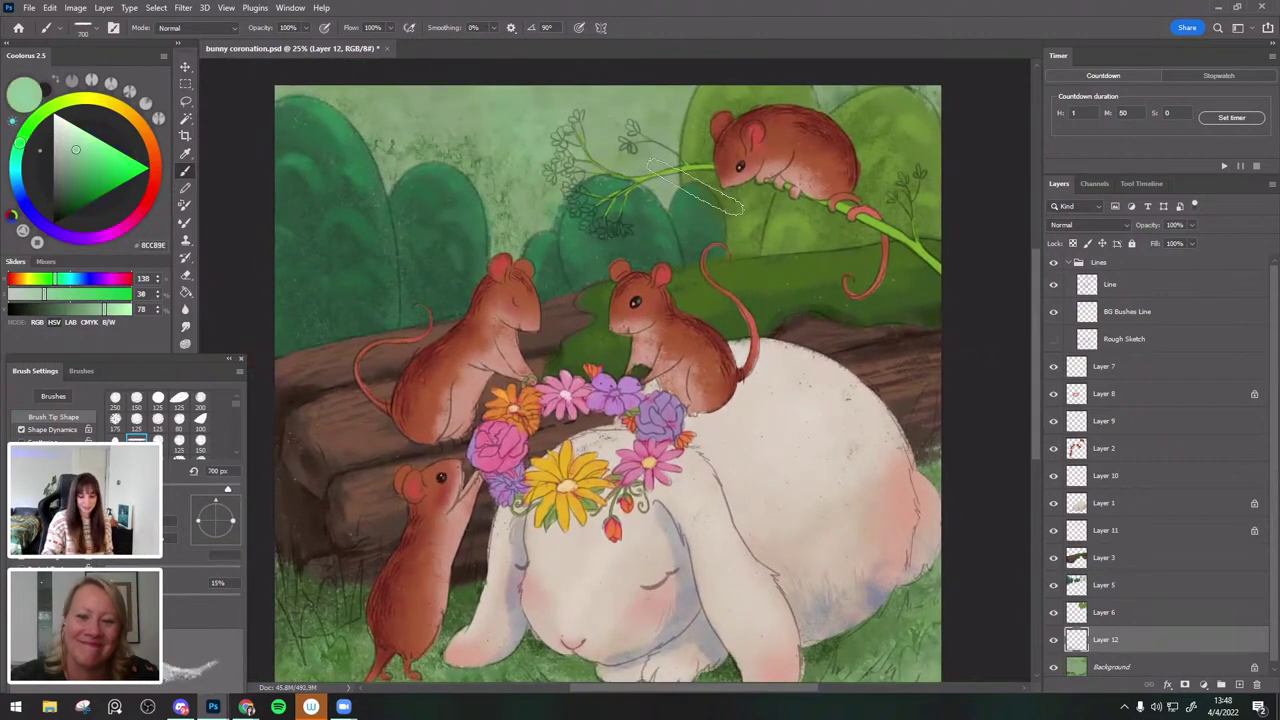
key(bracketleft)
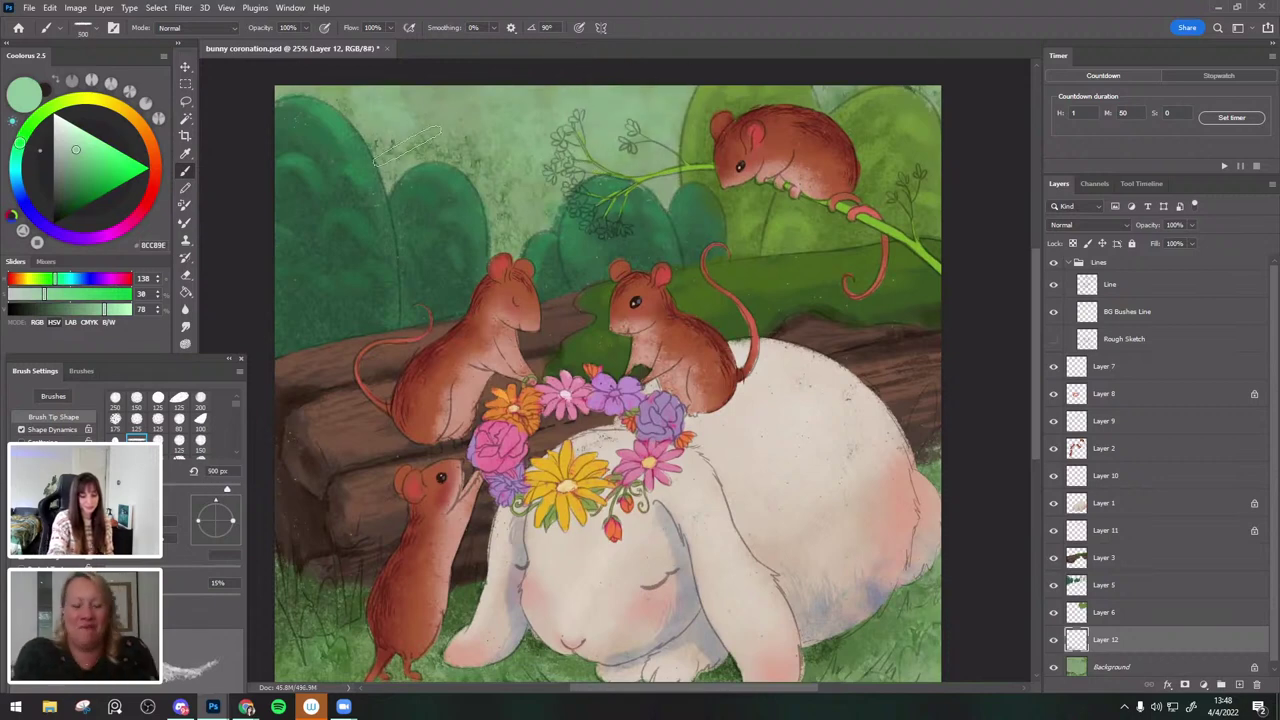
key(bracketleft)
key(bracketleft)
Paint yellow-greens #5B8528 and #568030 over the grass in front of the bunny's back end with the brush at 500 to 600 px.
drag(815, 302, 789, 168)
alt+click(428, 552)
click(88, 184)
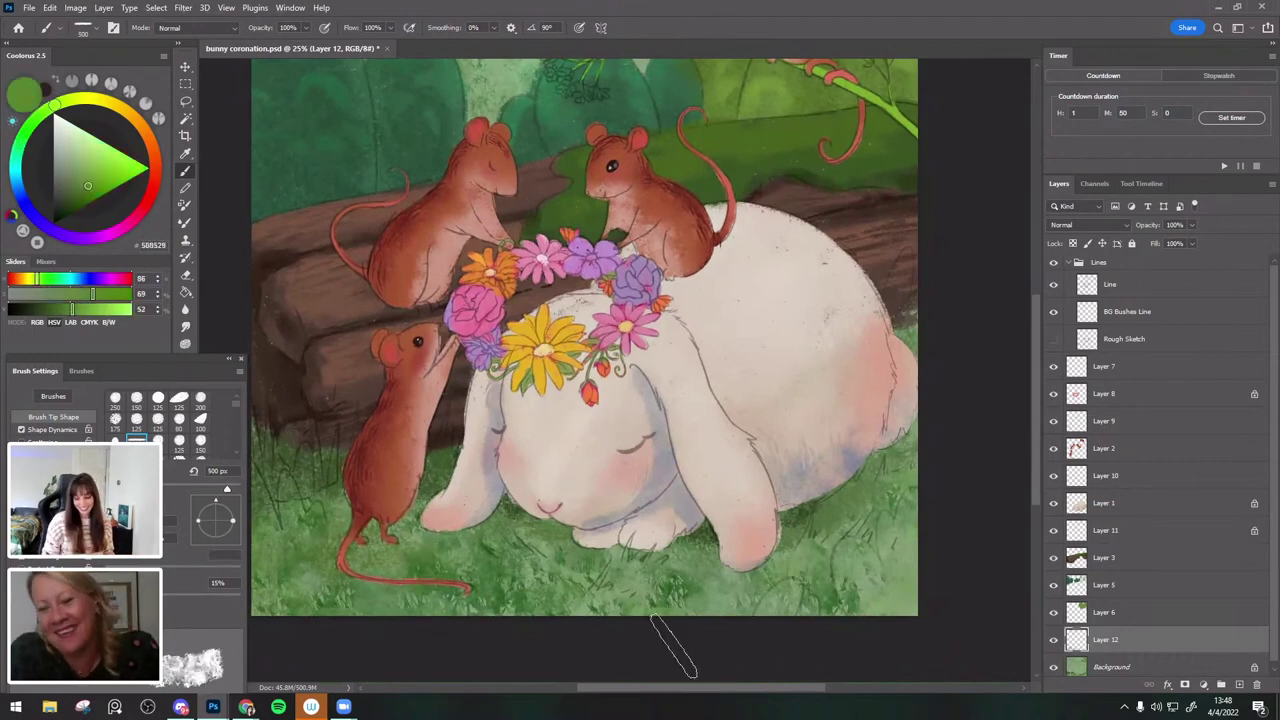
key(bracketright)
key(bracketright)
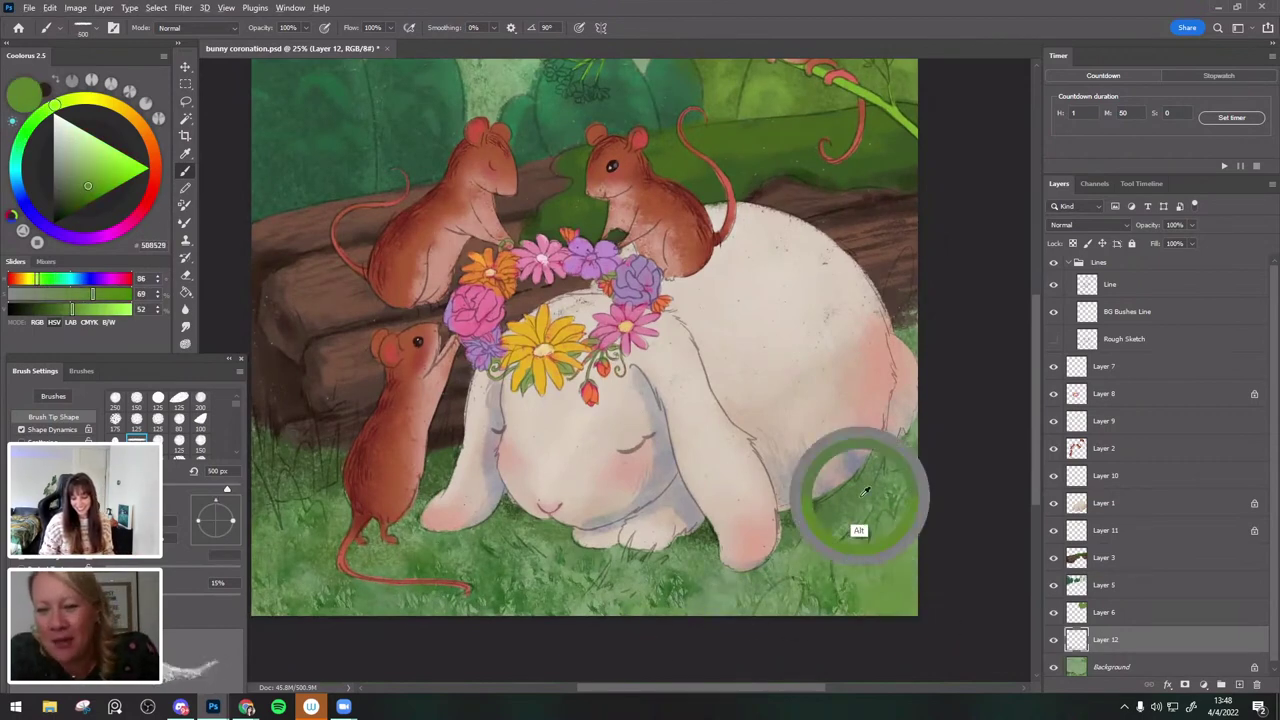
key(bracketright)
alt+click(857, 614)
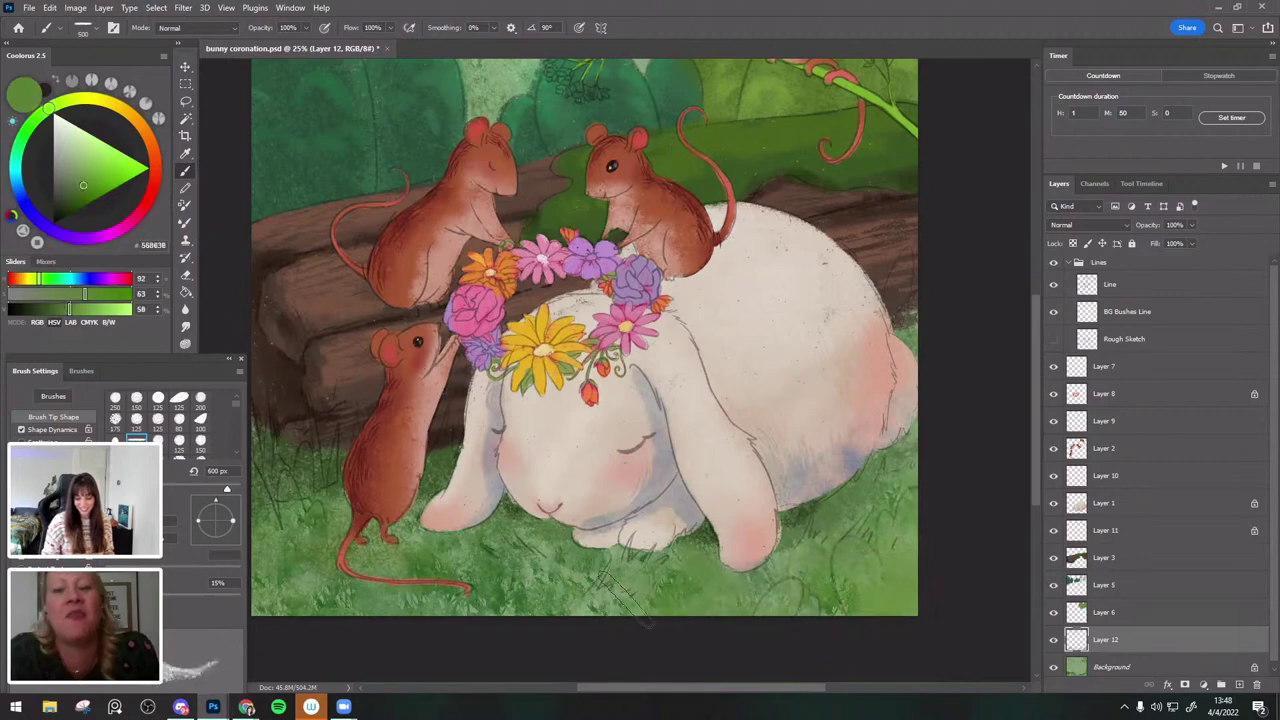
Sample dark browns from the logs, select Layer 3 and deepen the log shading with #251A13 and #403025, enlarging the brush to 400 px.
drag(752, 444, 800, 496)
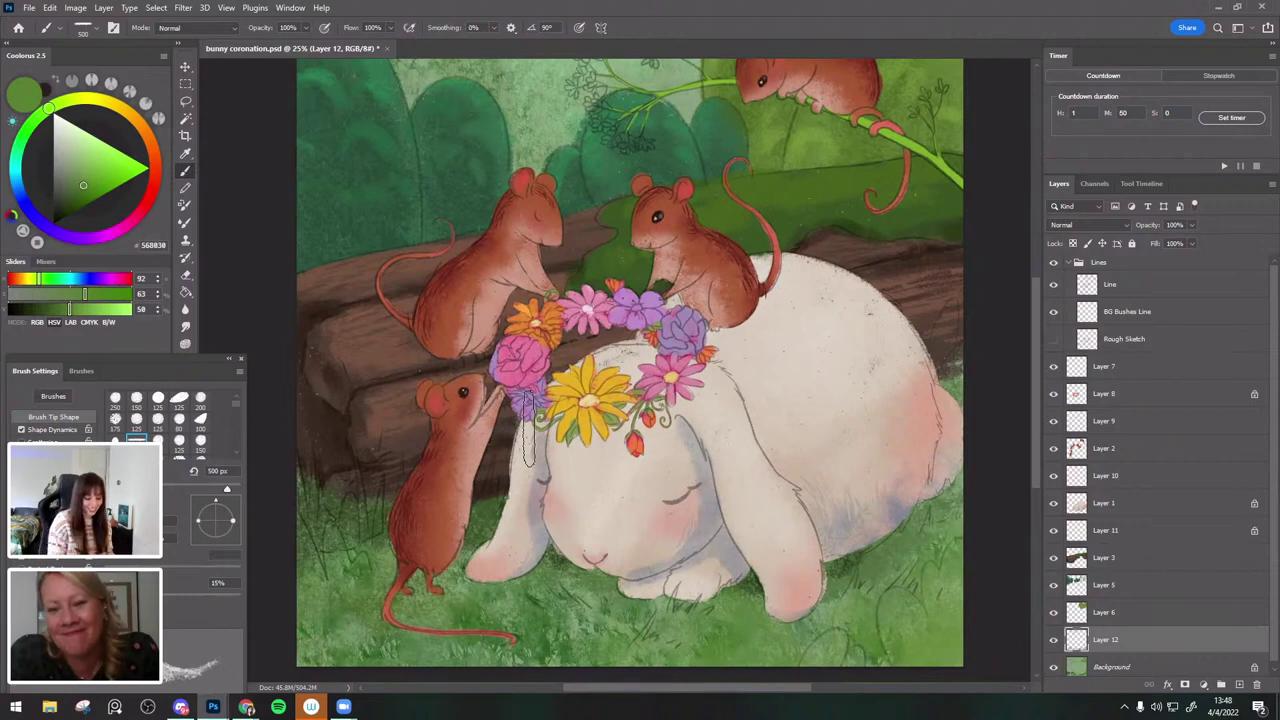
alt+click(313, 318)
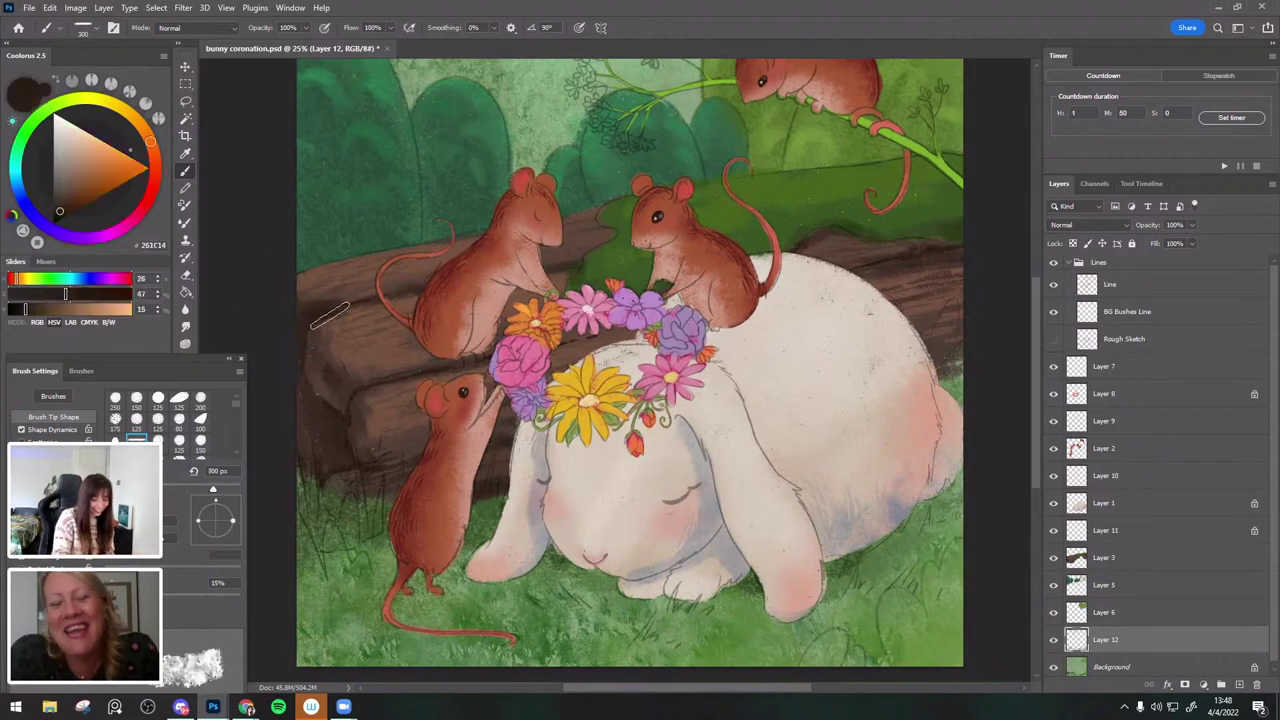
key([)
click(1053, 641)
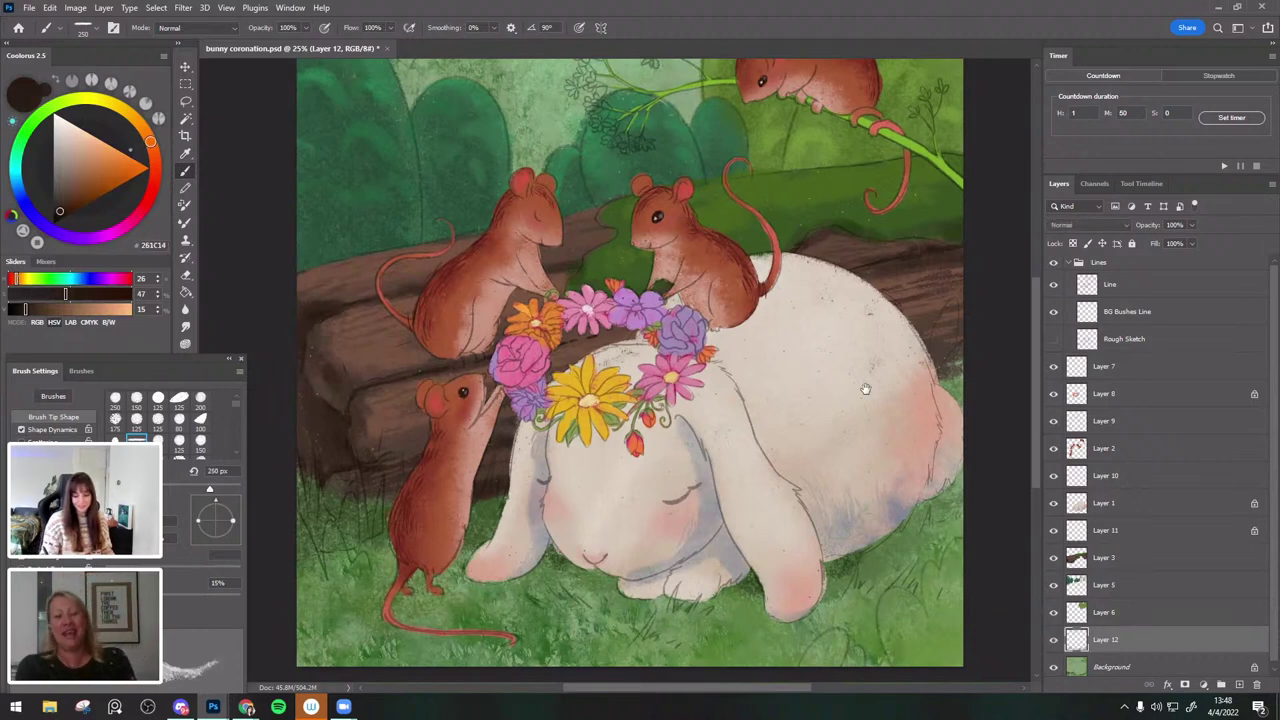
drag(865, 389, 851, 365)
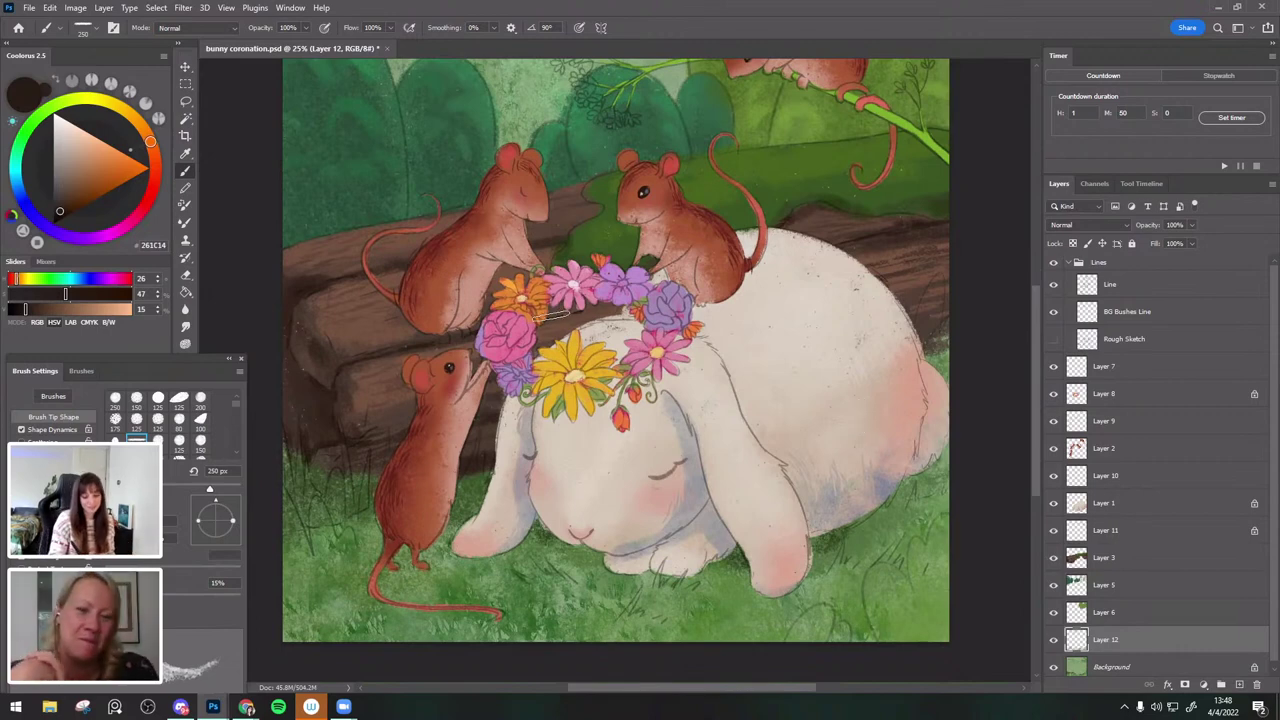
alt+click(551, 316)
click(1078, 555)
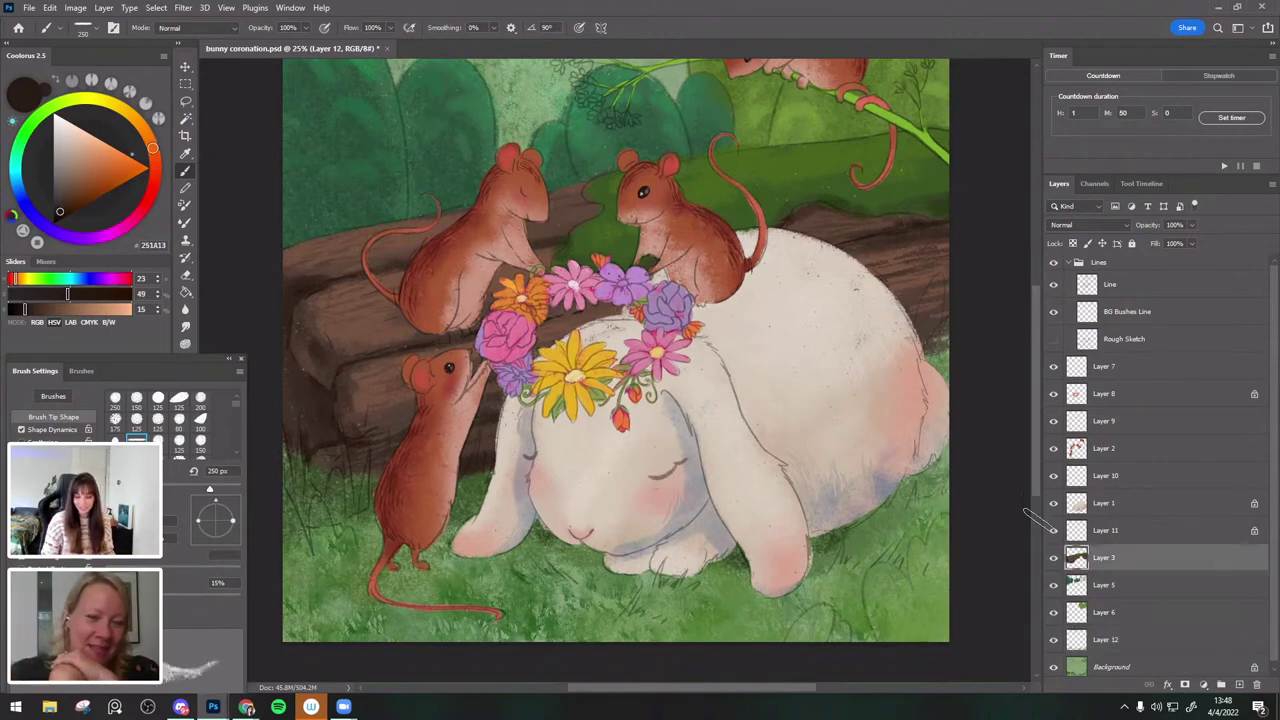
key(bracketright)
key(bracketright)
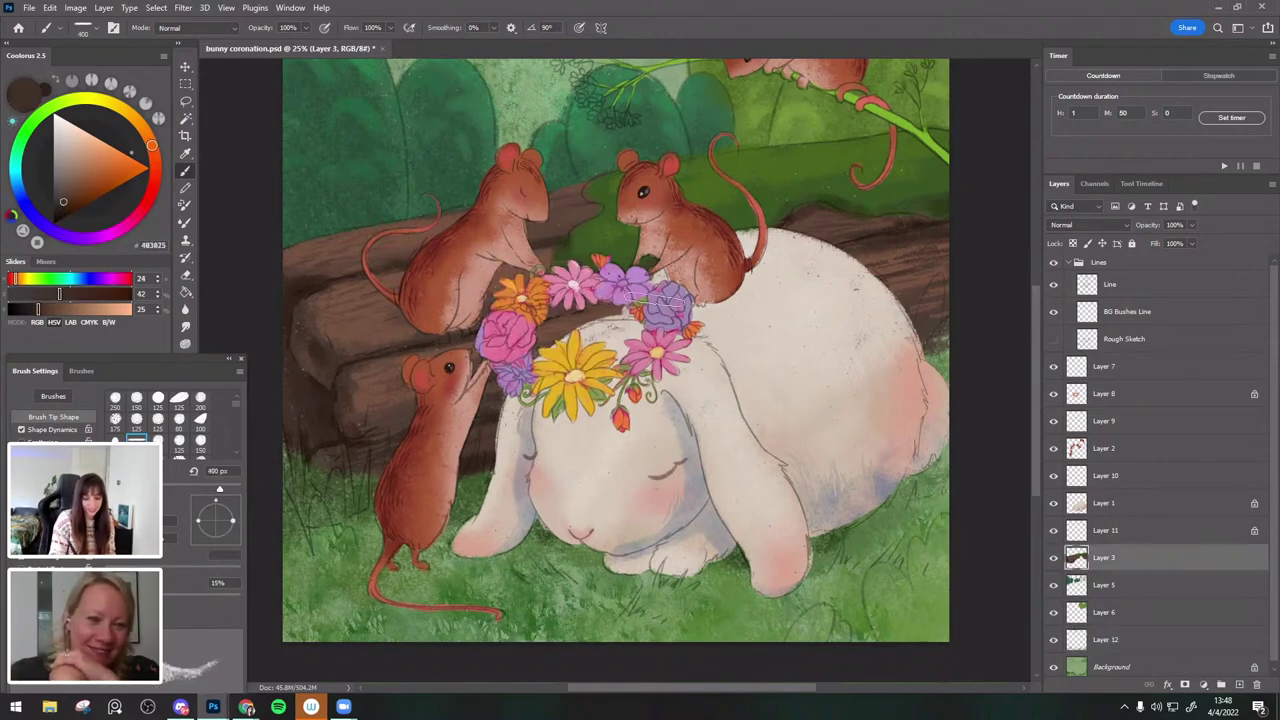
Sample greens #578044 and #819F76 from the foreground grass for touch-ups, with the brush at 500 px.
drag(832, 429, 823, 483)
key(ctrl+minus)
key(ctrl+minus)
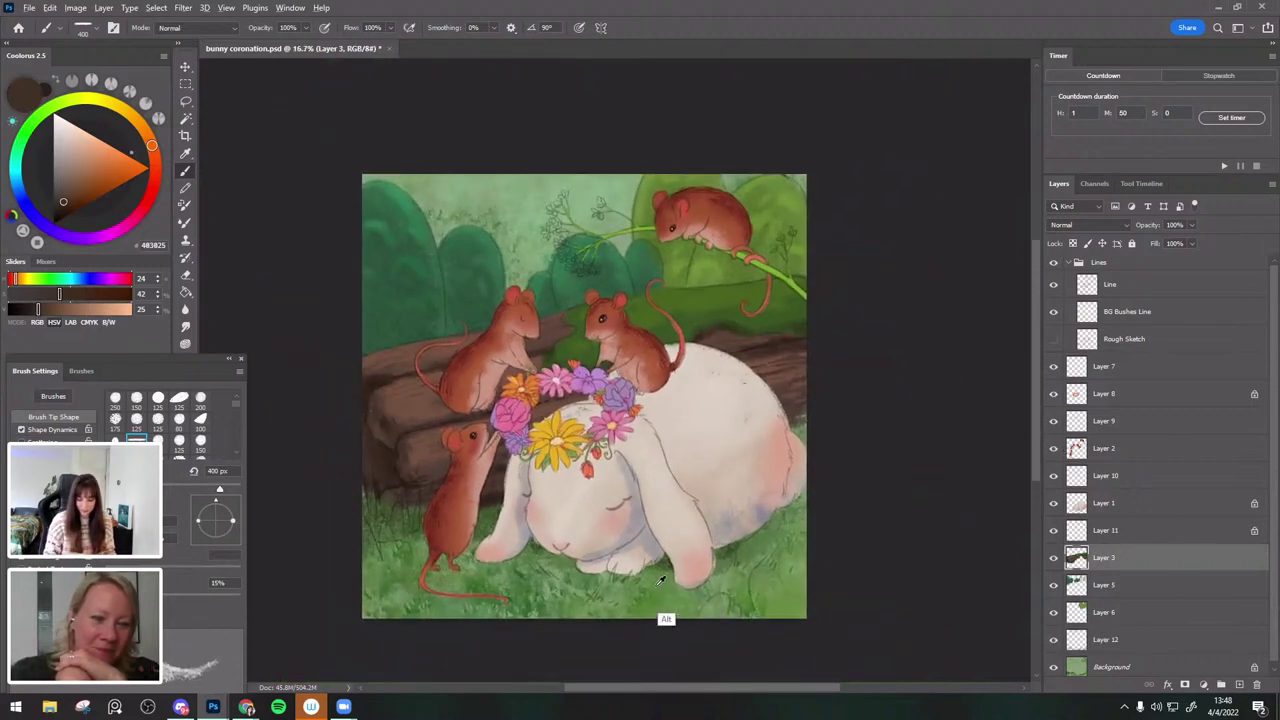
alt+click(716, 590)
key(bracketright)
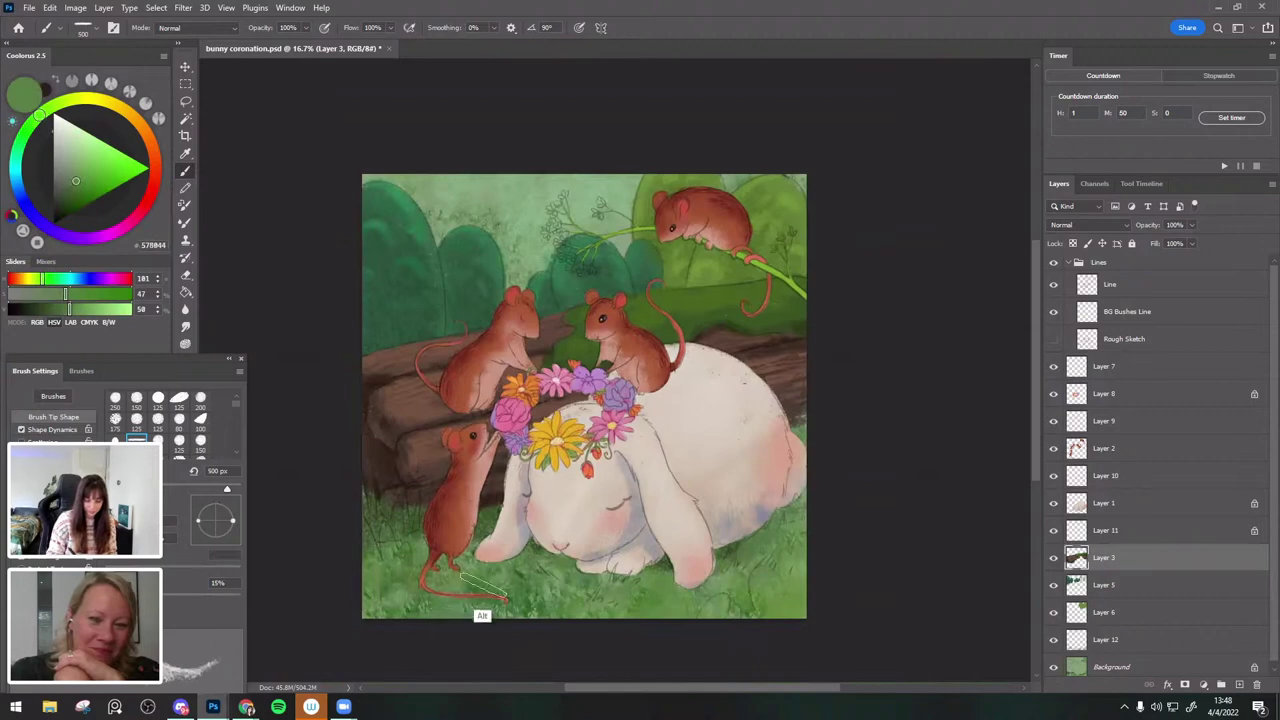
alt+click(450, 576)
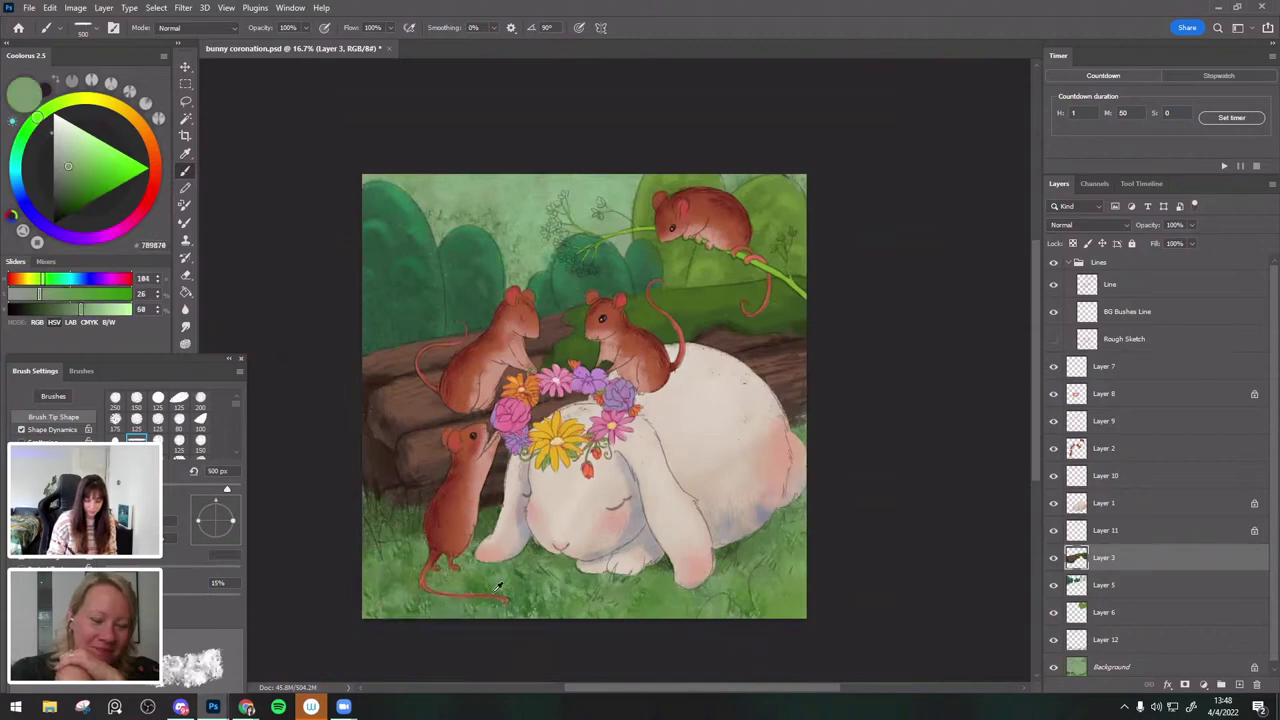
Merge Layer 12 down into Background and merge the teal bushes' Layer 5 down into Layer 6.
right_click(1118, 642)
click(1131, 467)
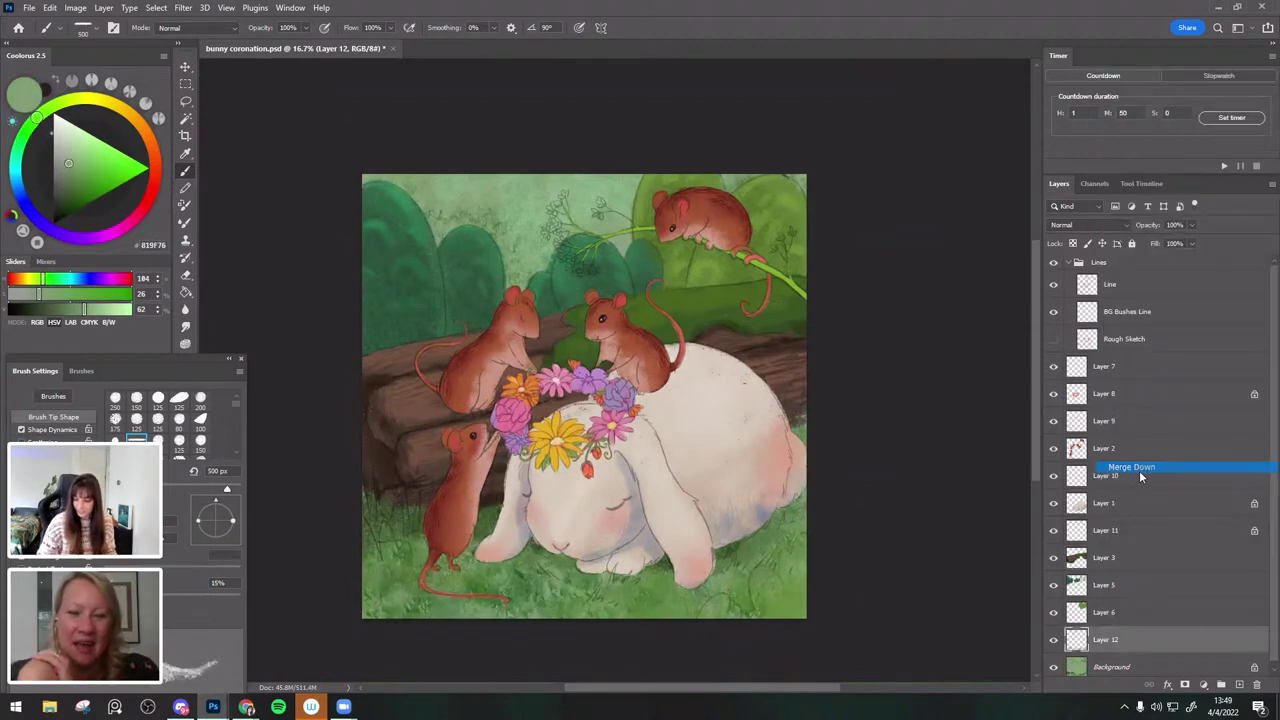
right_click(1106, 588)
click(1131, 413)
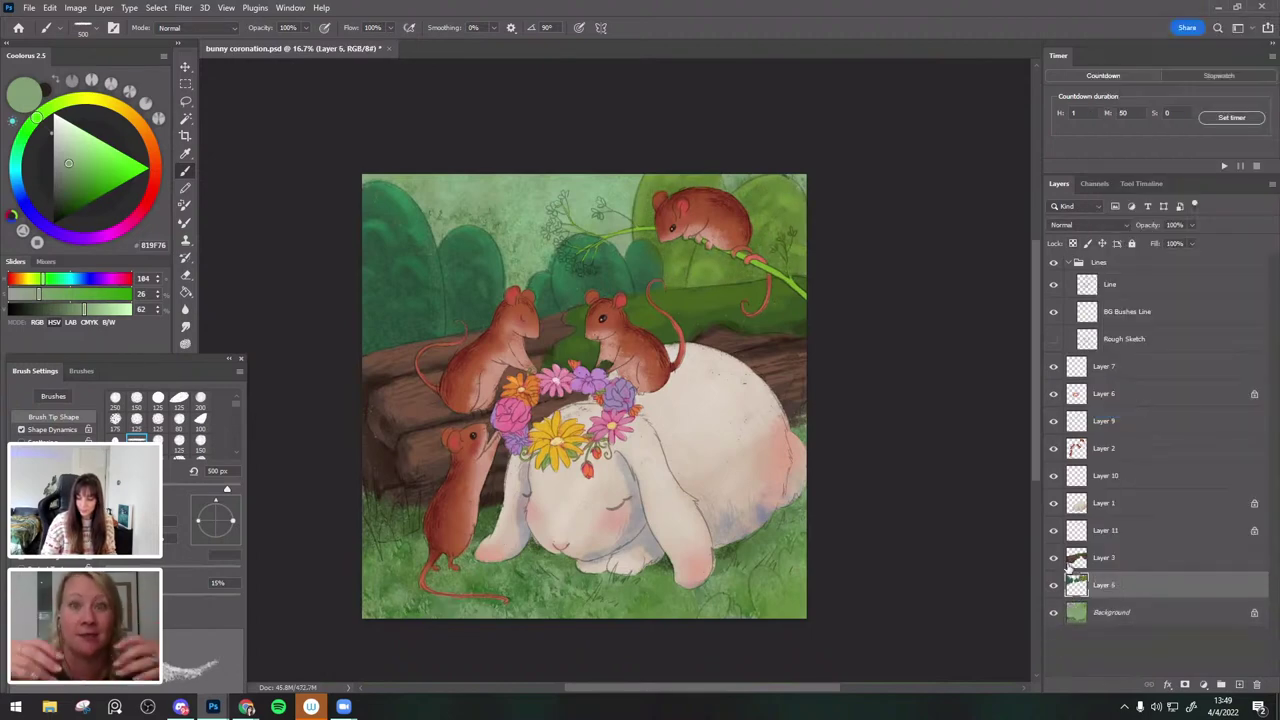
Add a new layer above the merged bushes layer and reduce the brush to 150 px.
key(ctrl+plus)
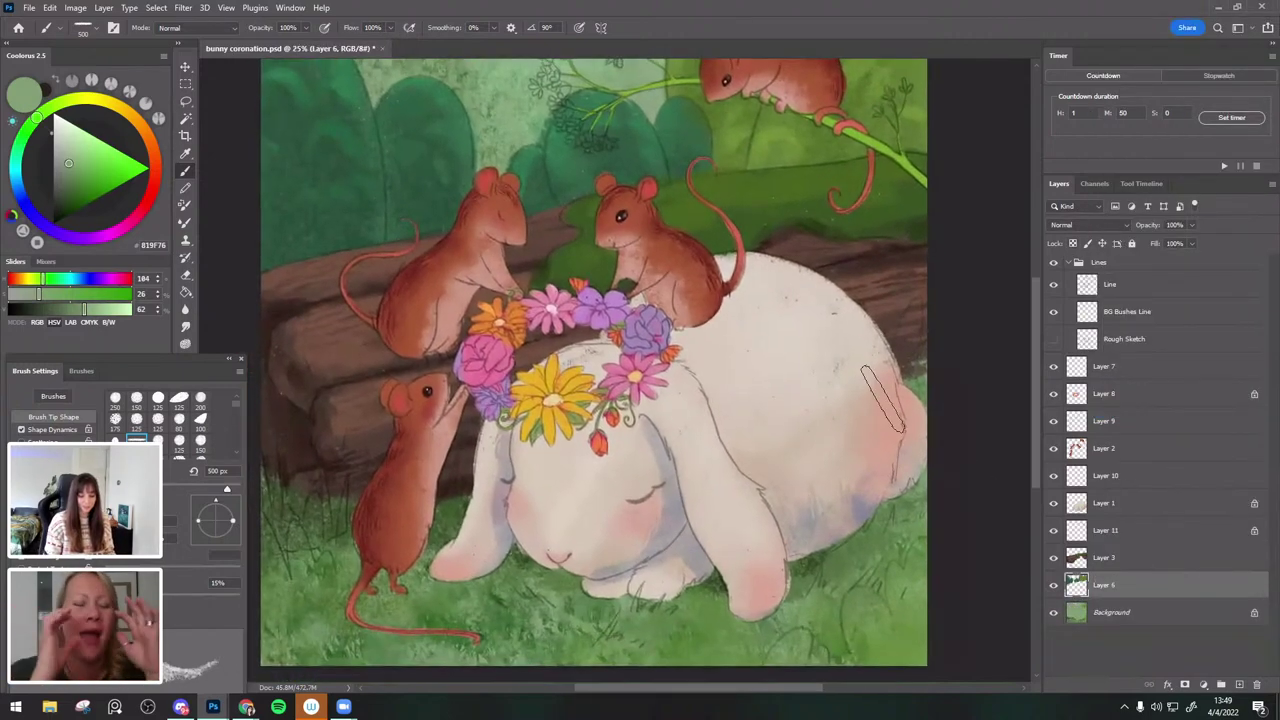
key(ctrl+minus)
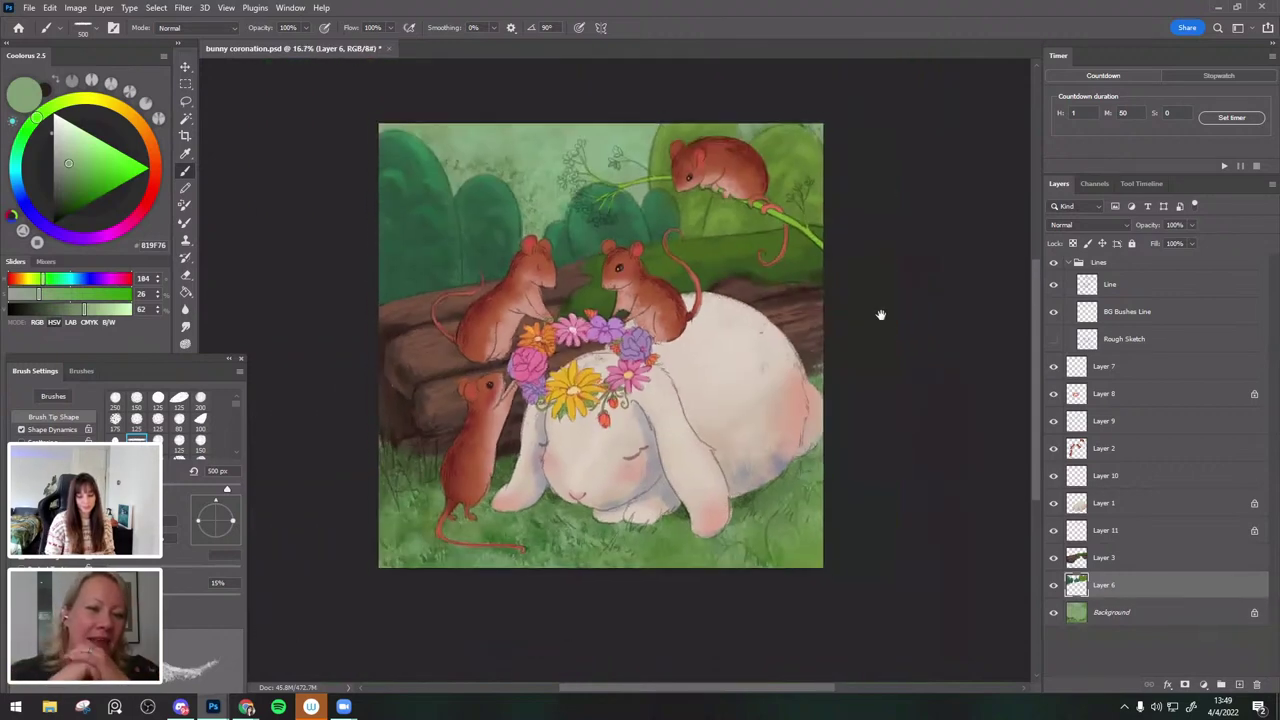
key(ctrl+plus)
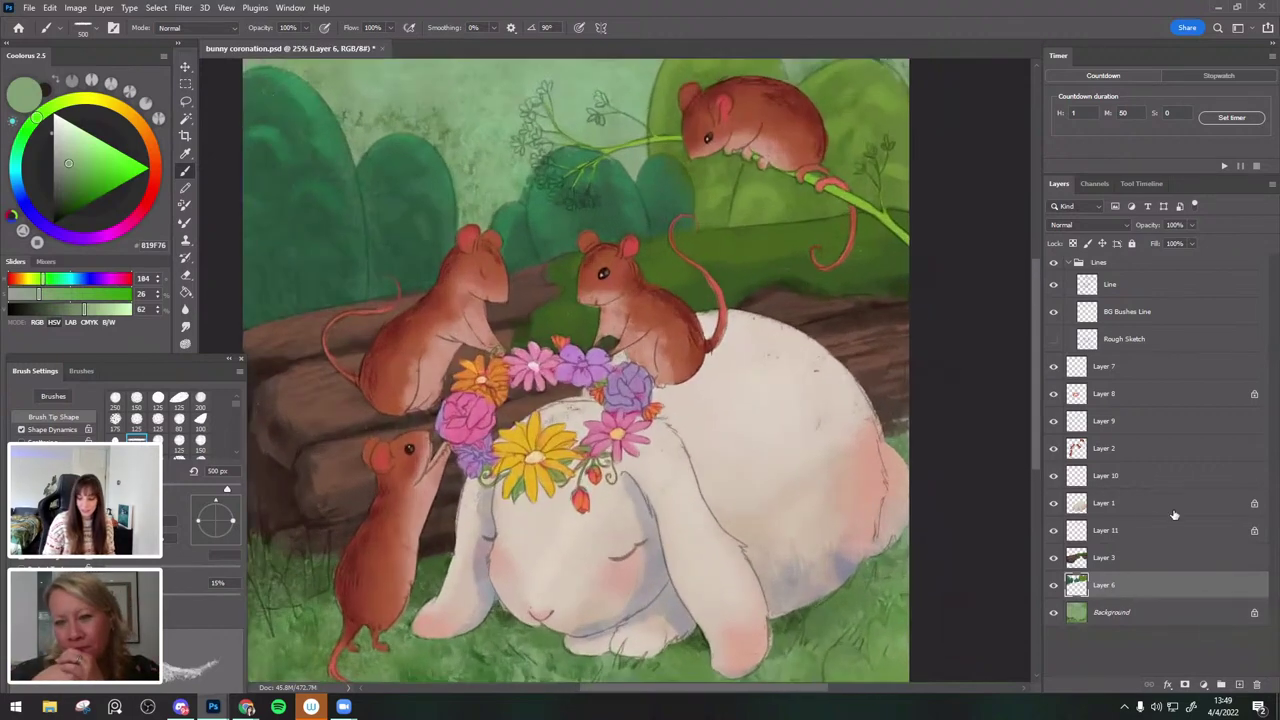
click(1239, 684)
key(bracketleft)
key(bracketleft)
key(bracketleft)
key(bracketleft)
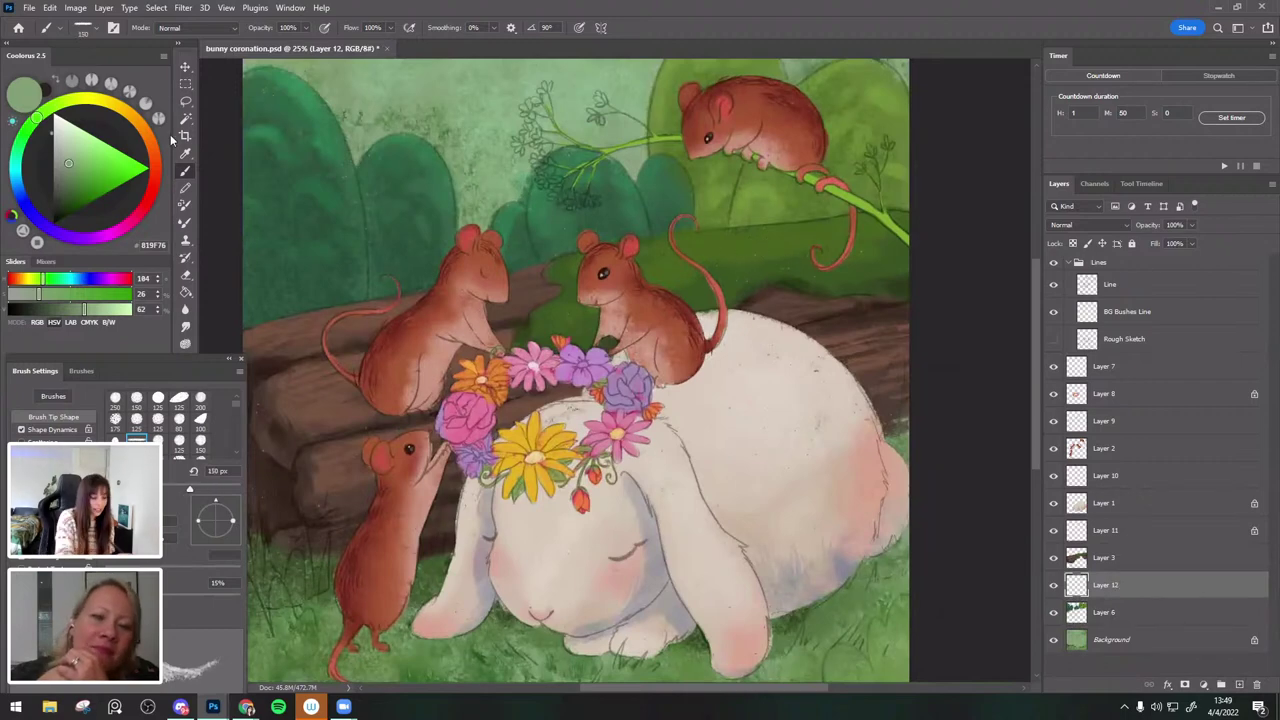
Choose the Charcoal - Dark Bold brush, sample moss green #5C8324 from the mound and reduce the brush below 100 px.
click(86, 28)
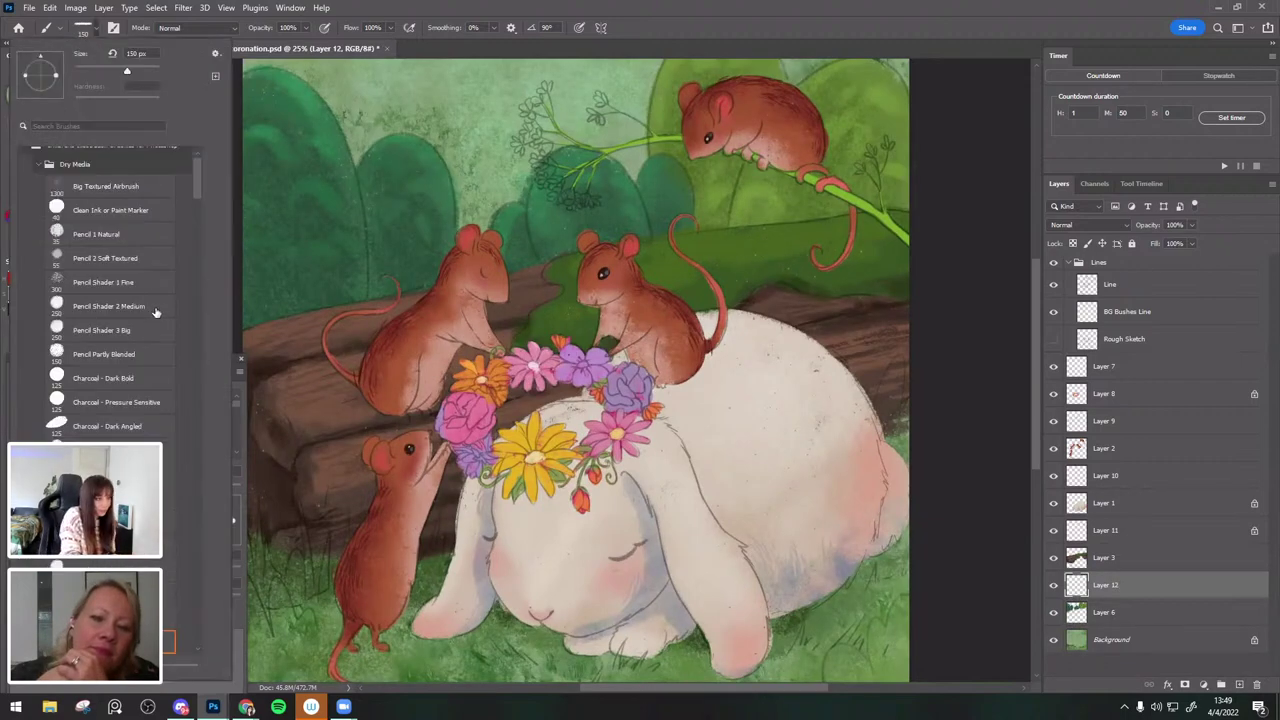
click(148, 384)
alt+click(785, 235)
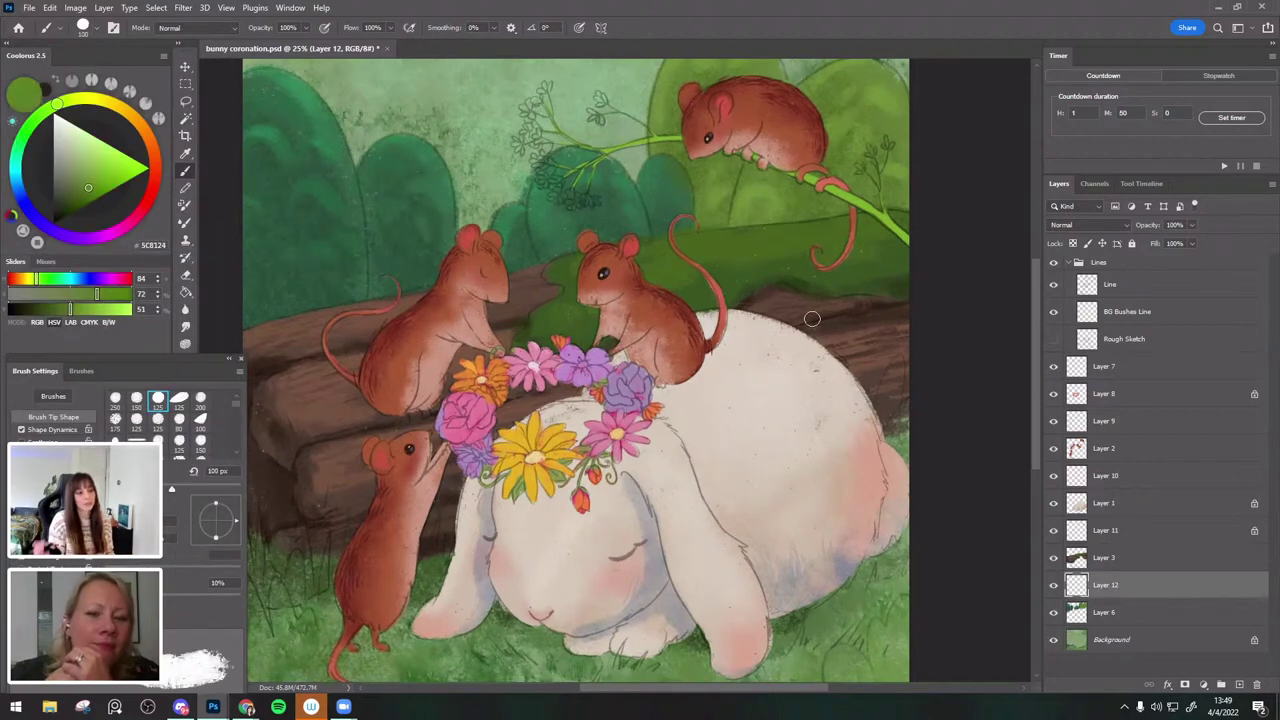
key(bracketleft)
key(bracketleft)
key(bracketleft)
Try bright green #6FA122 grass strokes along the top of the mossy mound at 35 px and discard their layer.
alt+click(772, 185)
key(bracketleft)
key(bracketleft)
key(bracketleft)
drag(1152, 586, 1155, 378)
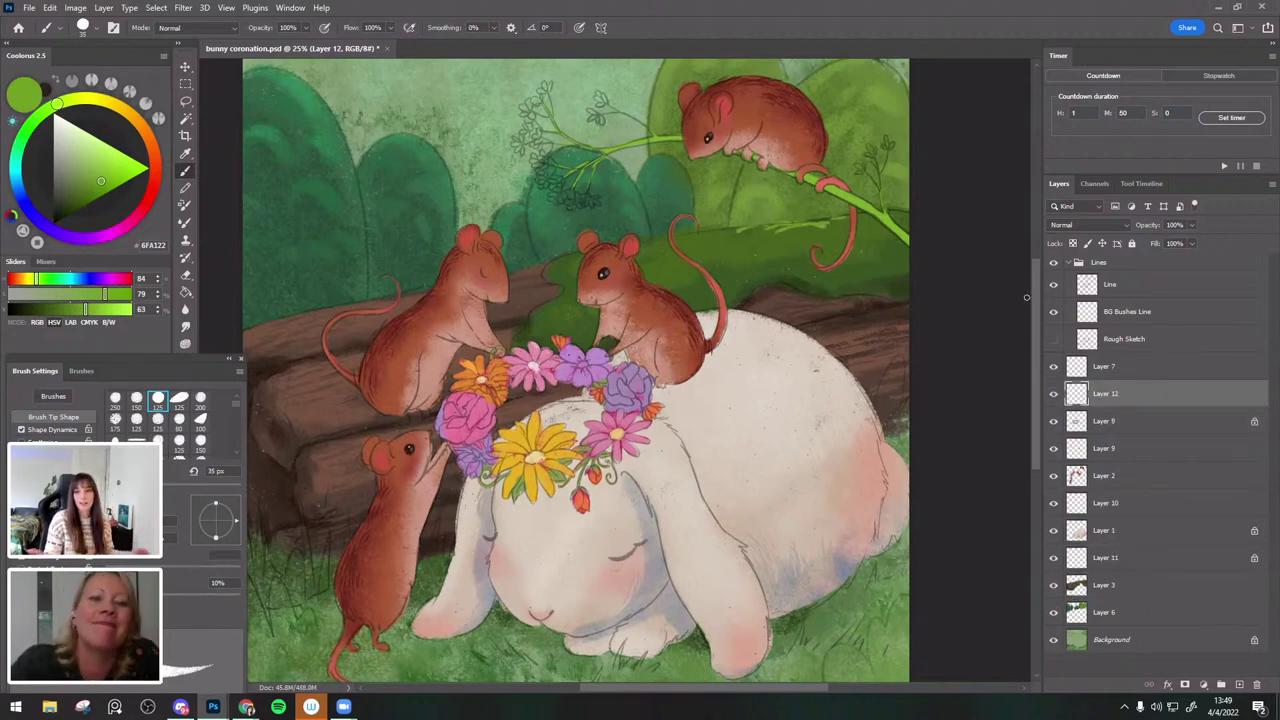
drag(1136, 393, 1257, 684)
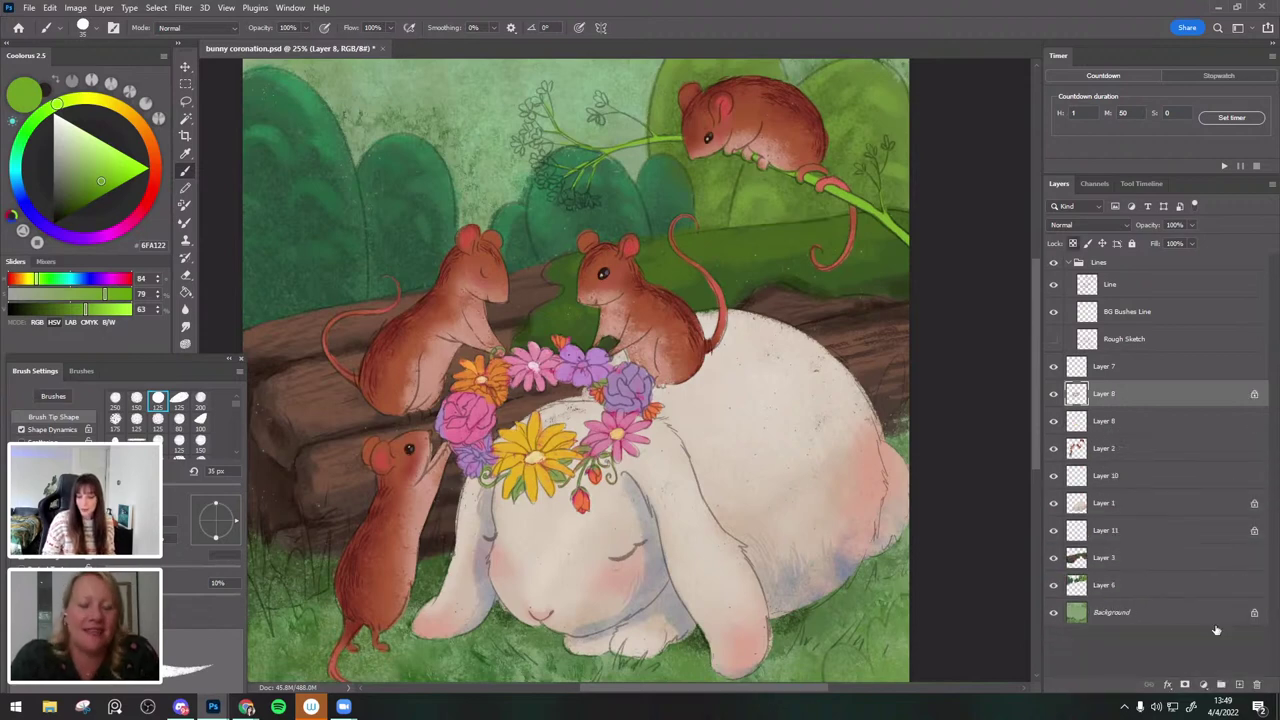
Try darker green #4A7B13 shading on the branch on Layer 11, undo it and change the colour to muted green #5B7C29.
click(189, 67)
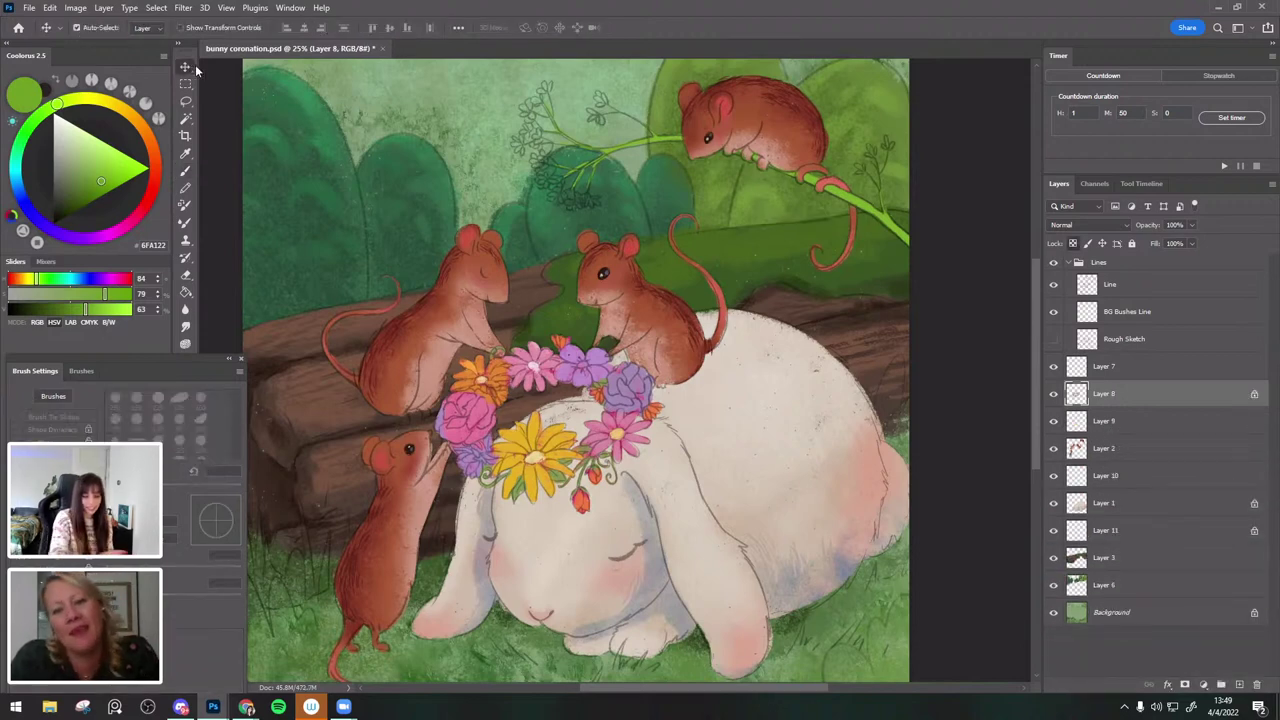
click(848, 200)
click(185, 170)
click(89, 196)
key(bracketright)
key(bracketright)
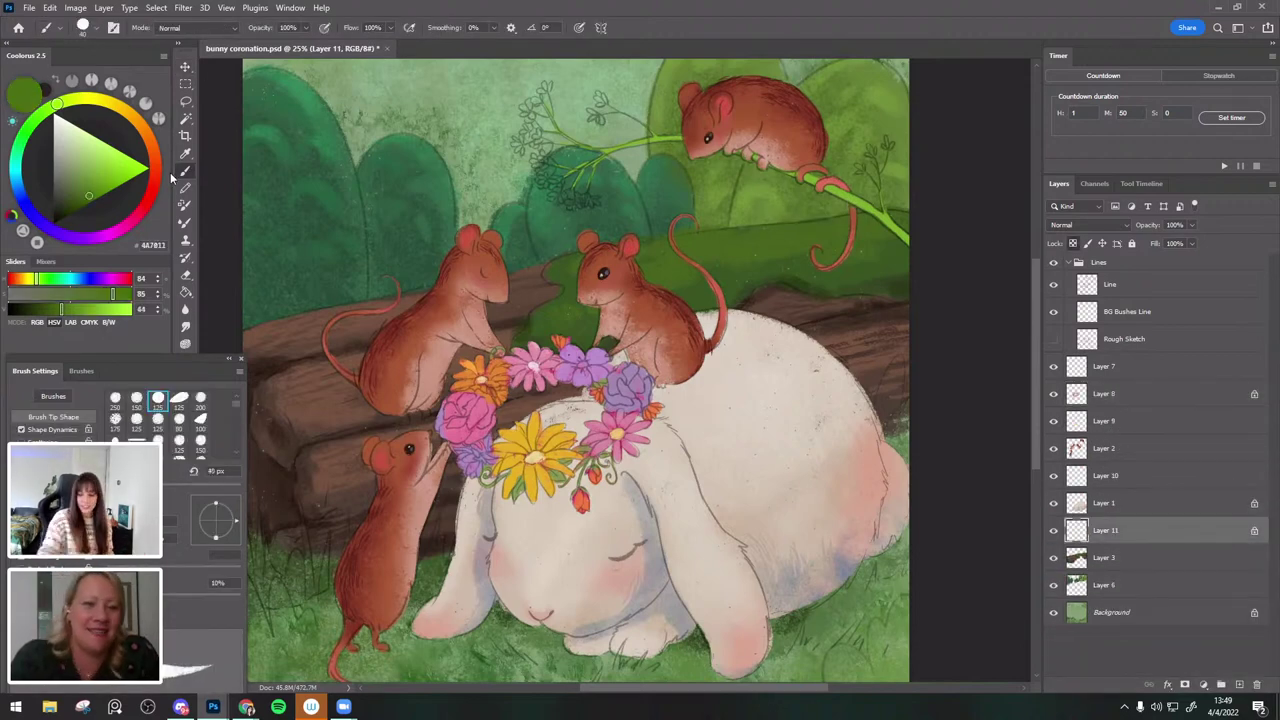
drag(822, 186, 898, 236)
key(ctrl+z)
key(bracketright)
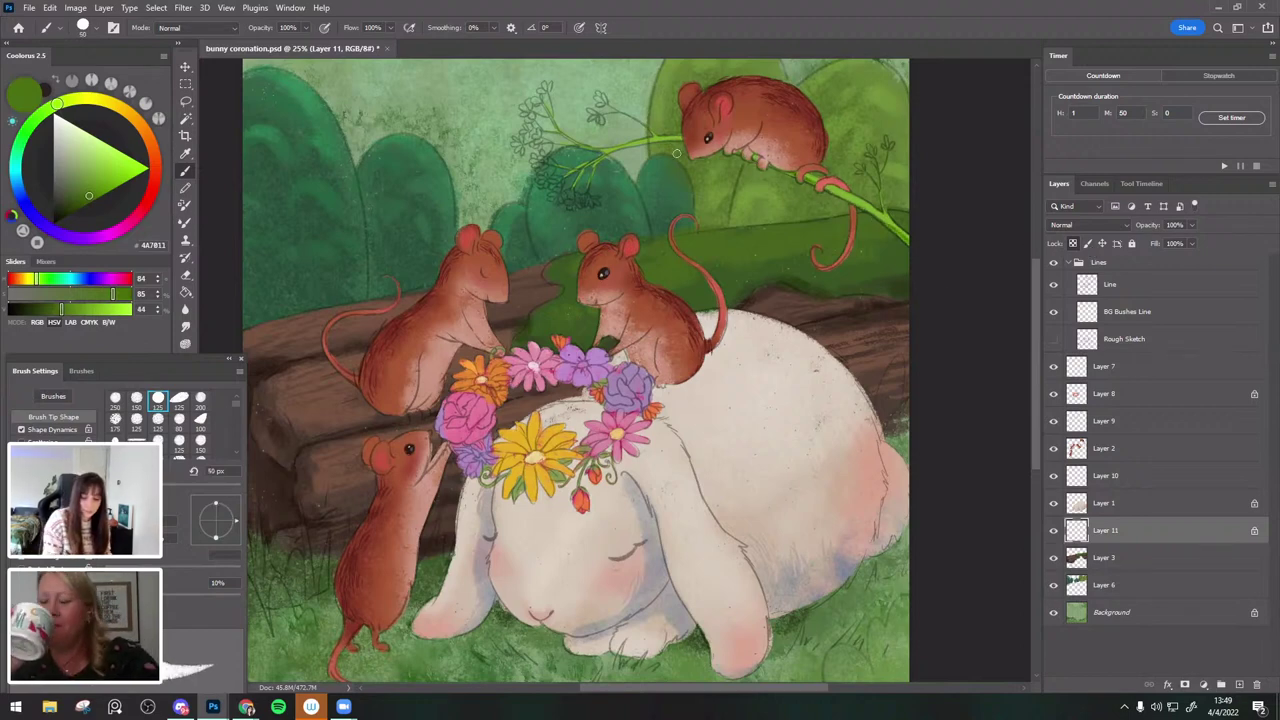
click(84, 187)
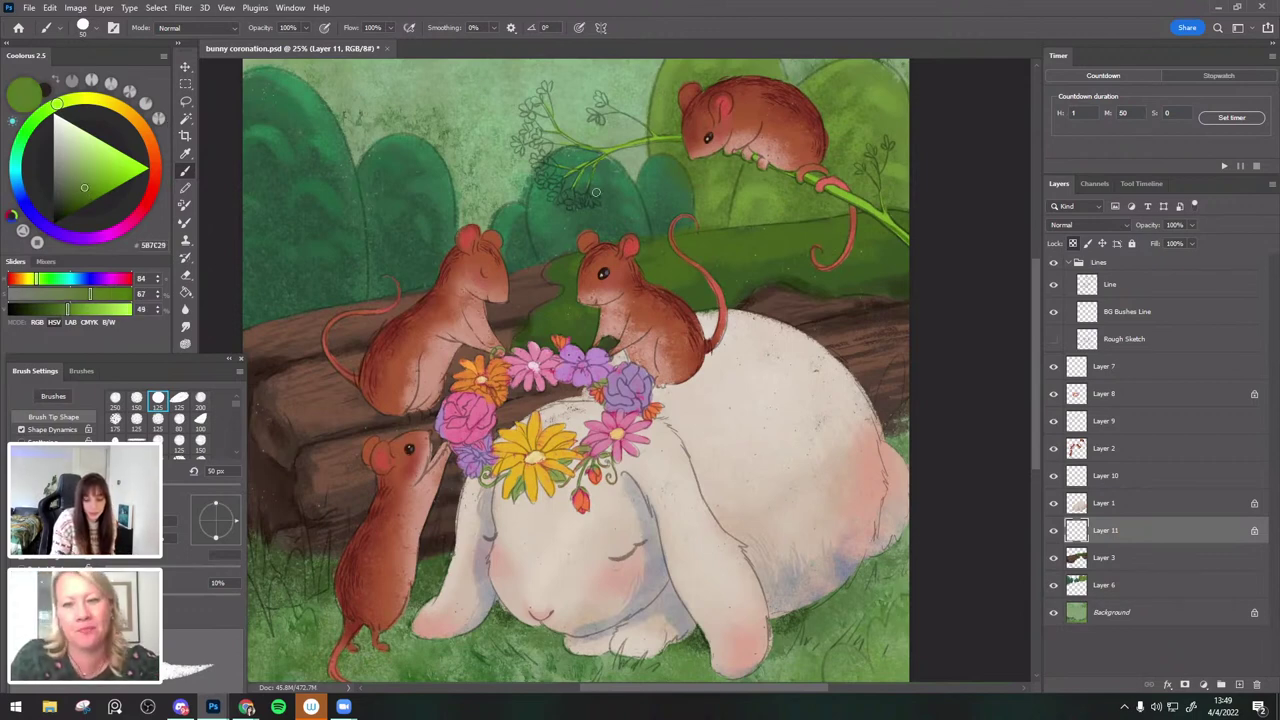
click(1203, 684)
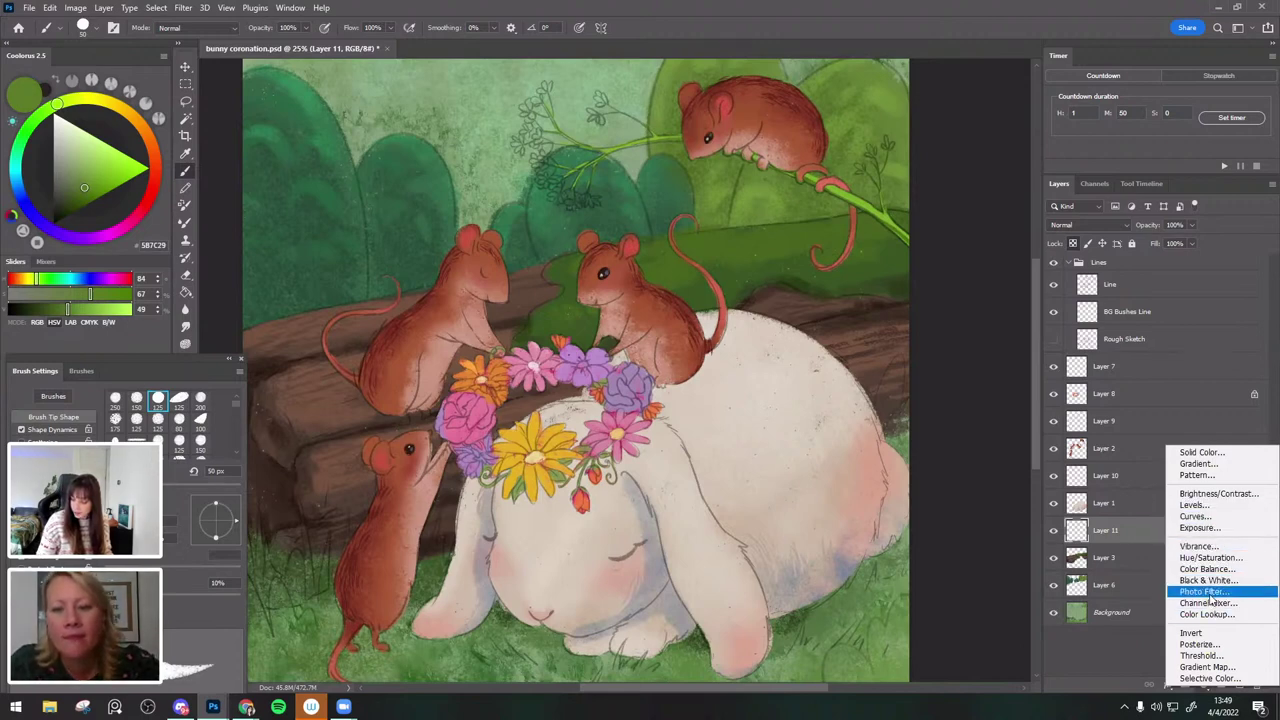
click(968, 334)
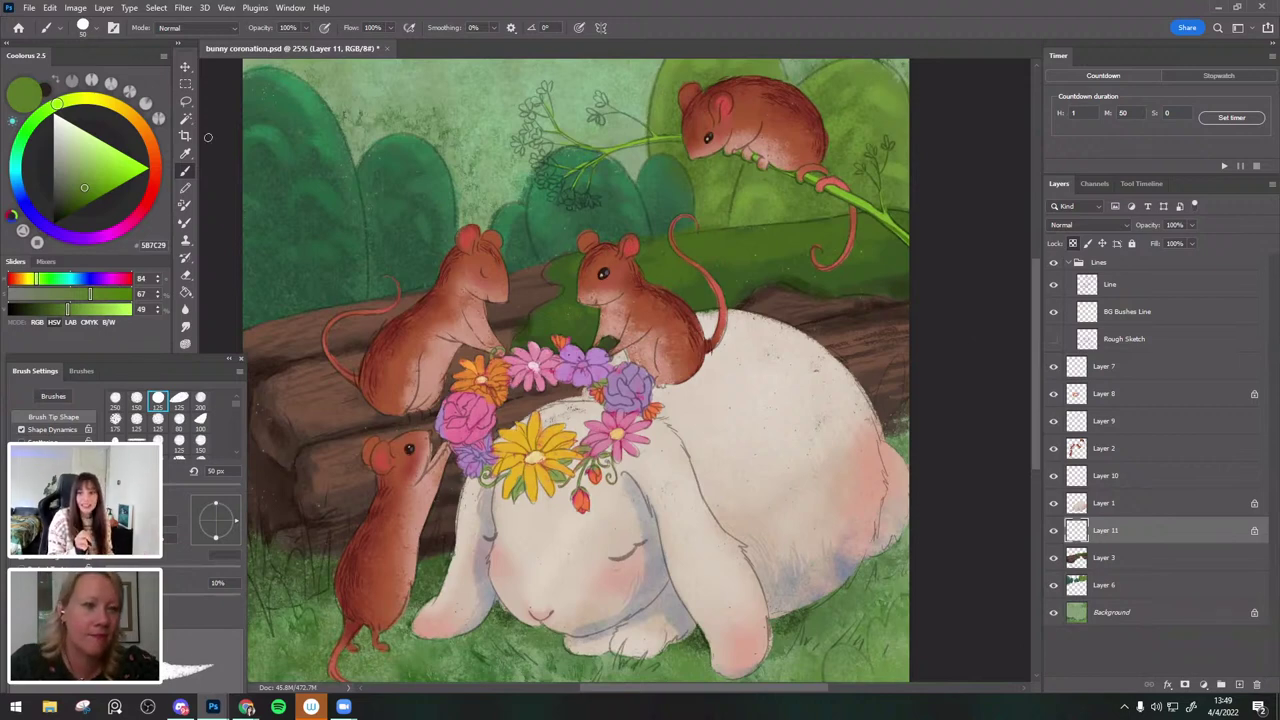
ctrl+click(278, 205)
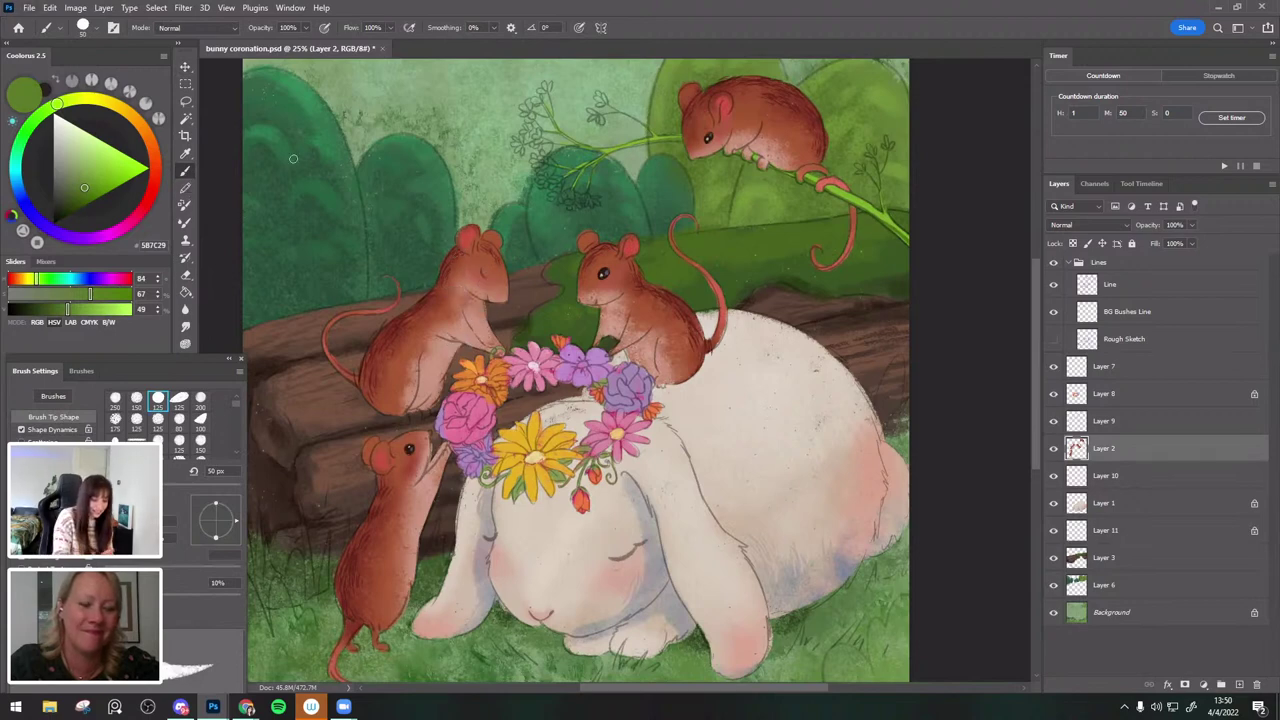
key(ctrl+minus)
drag(804, 342, 820, 306)
key(ctrl+plus)
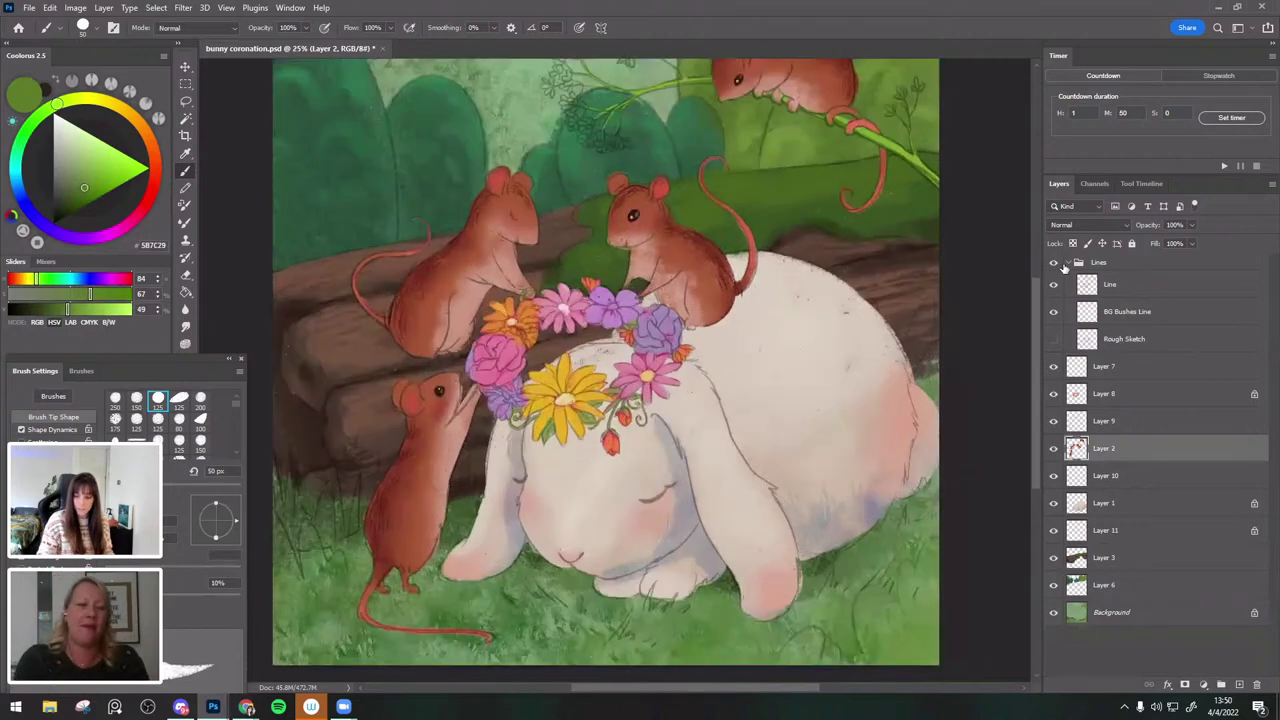
Set the opacity of the Line layer to 42%.
click(1127, 287)
click(1191, 225)
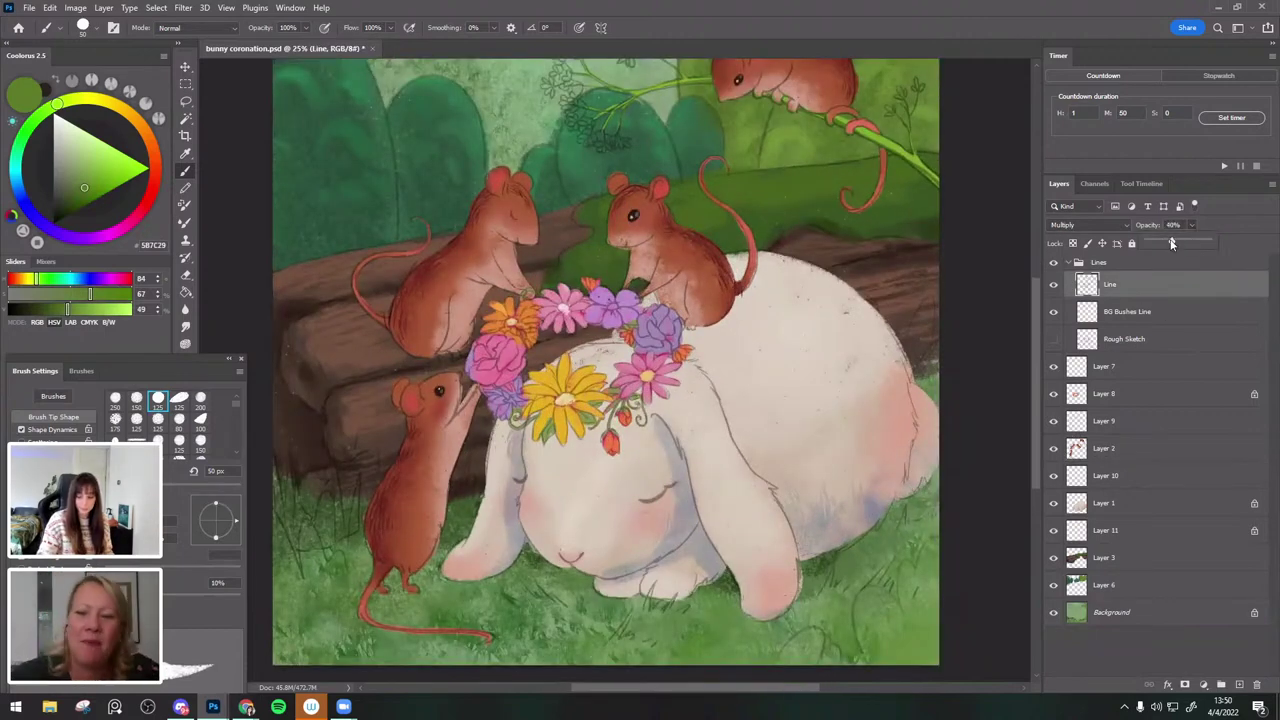
click(1161, 244)
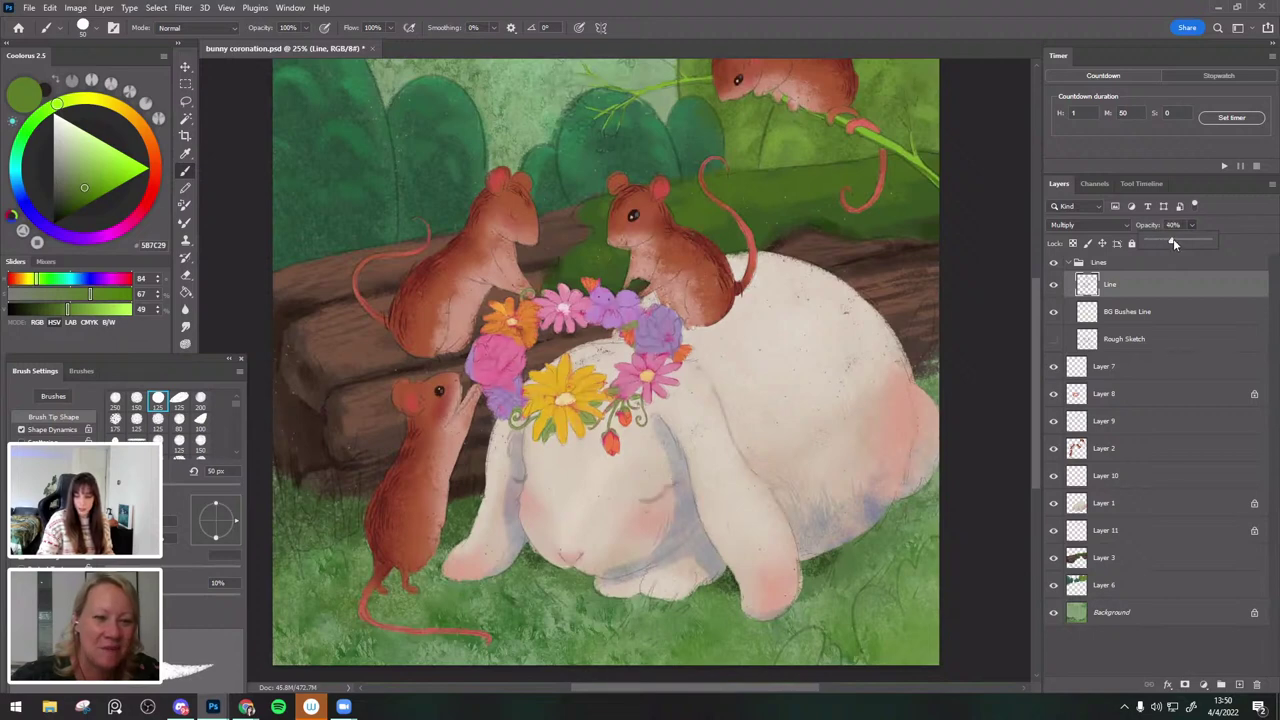
drag(1178, 244, 1174, 244)
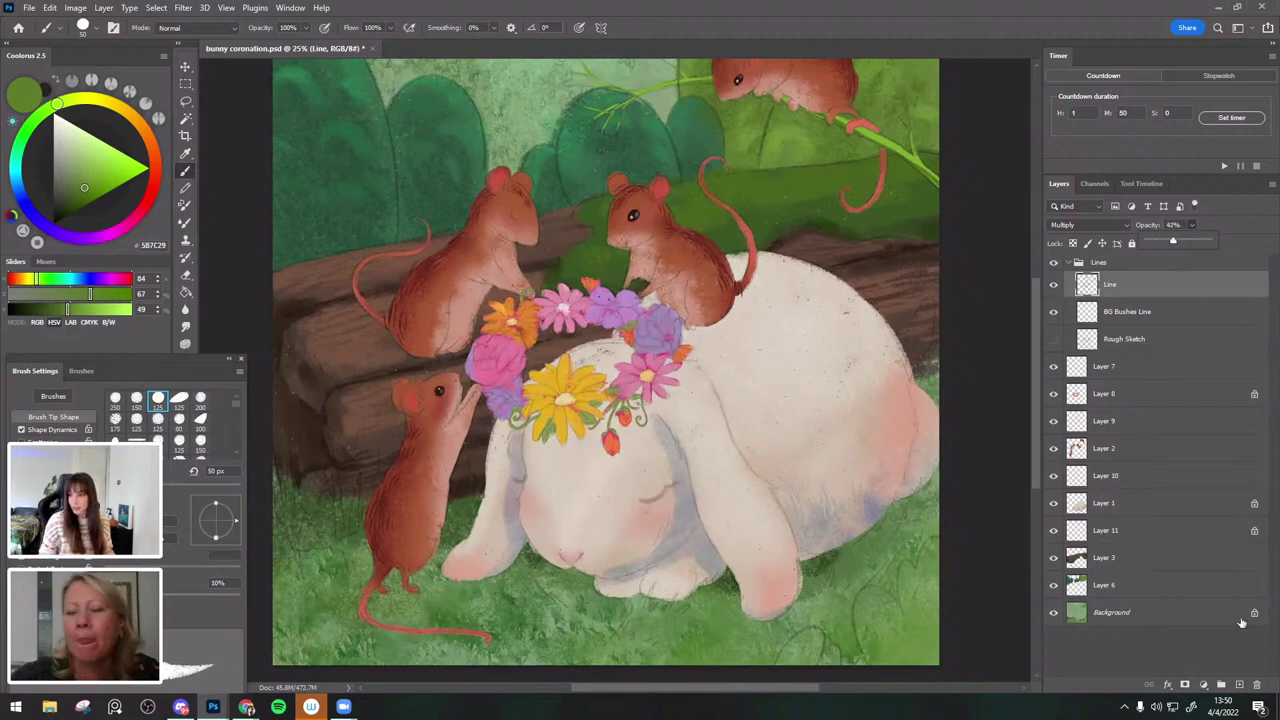
Add a new layer above the Lines group, choose the angled 100 px textured brush and test it at 90 px, discarding the strokes.
click(1240, 685)
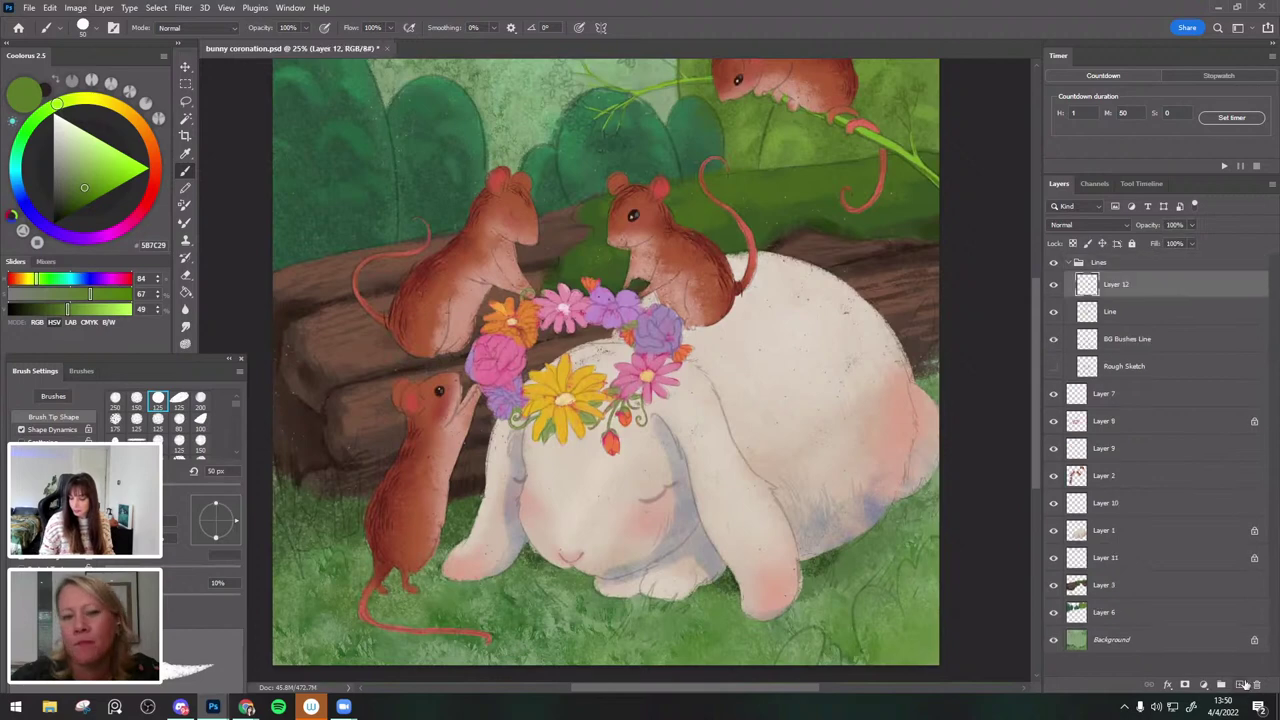
click(84, 31)
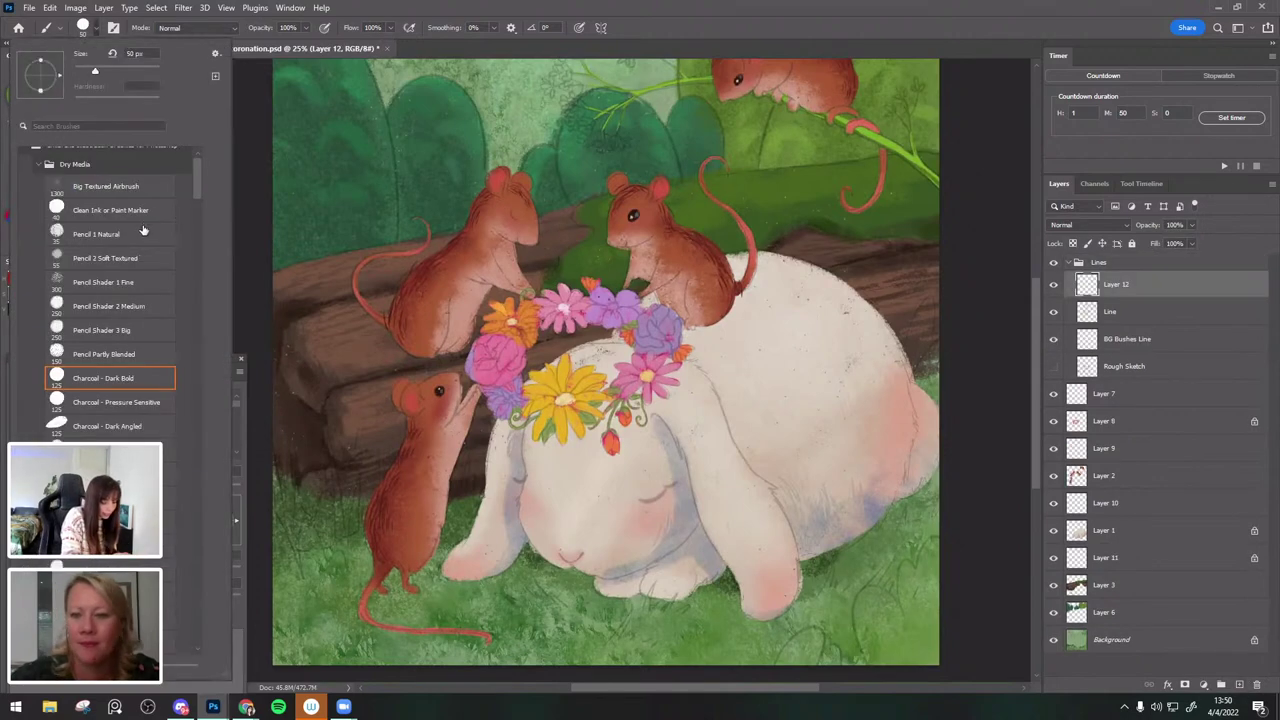
click(120, 594)
mouse_move(612, 228)
mouse_down()
mouse_move(542, 298)
mouse_move(618, 228)
mouse_up()
key(ctrl+z)
drag(1150, 286, 1146, 258)
key(bracketleft)
drag(725, 352, 823, 338)
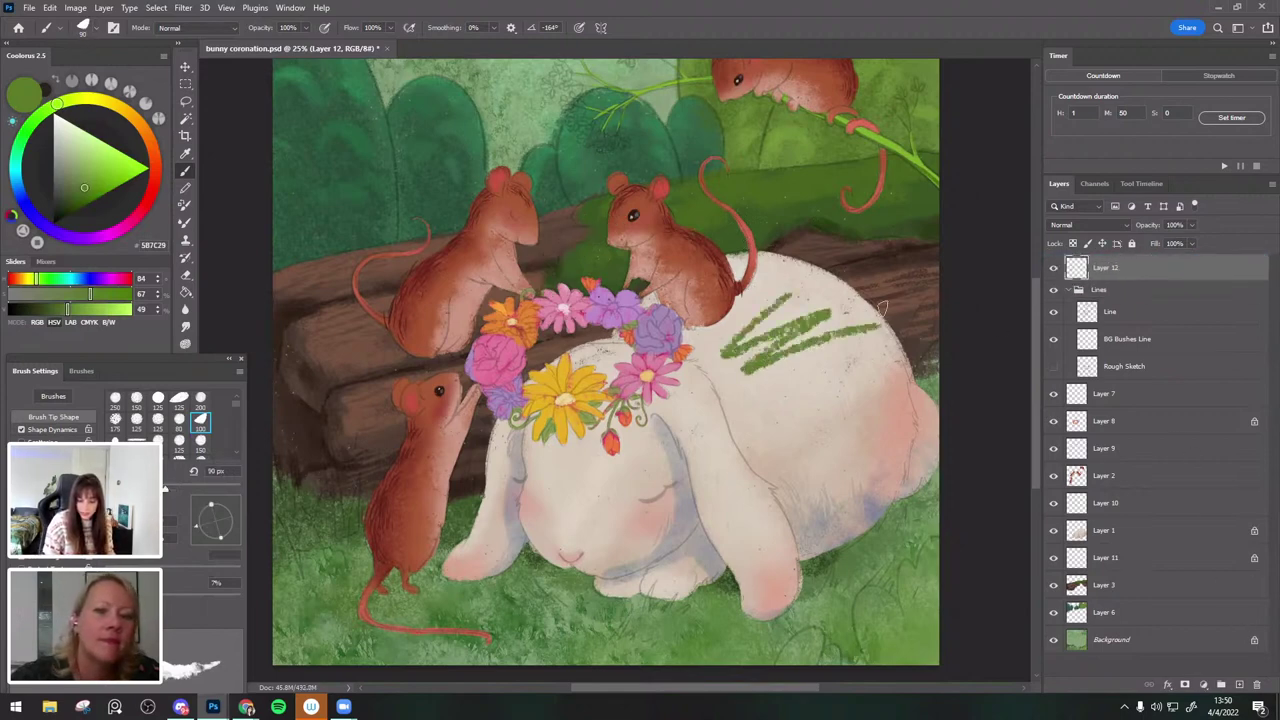
key(ctrl+z)
Try a dark violet-grey #5B5664 line along the inner edge of the bunny's ear with a smaller brush.
scroll(750, 360, down, 2)
alt+click(646, 384)
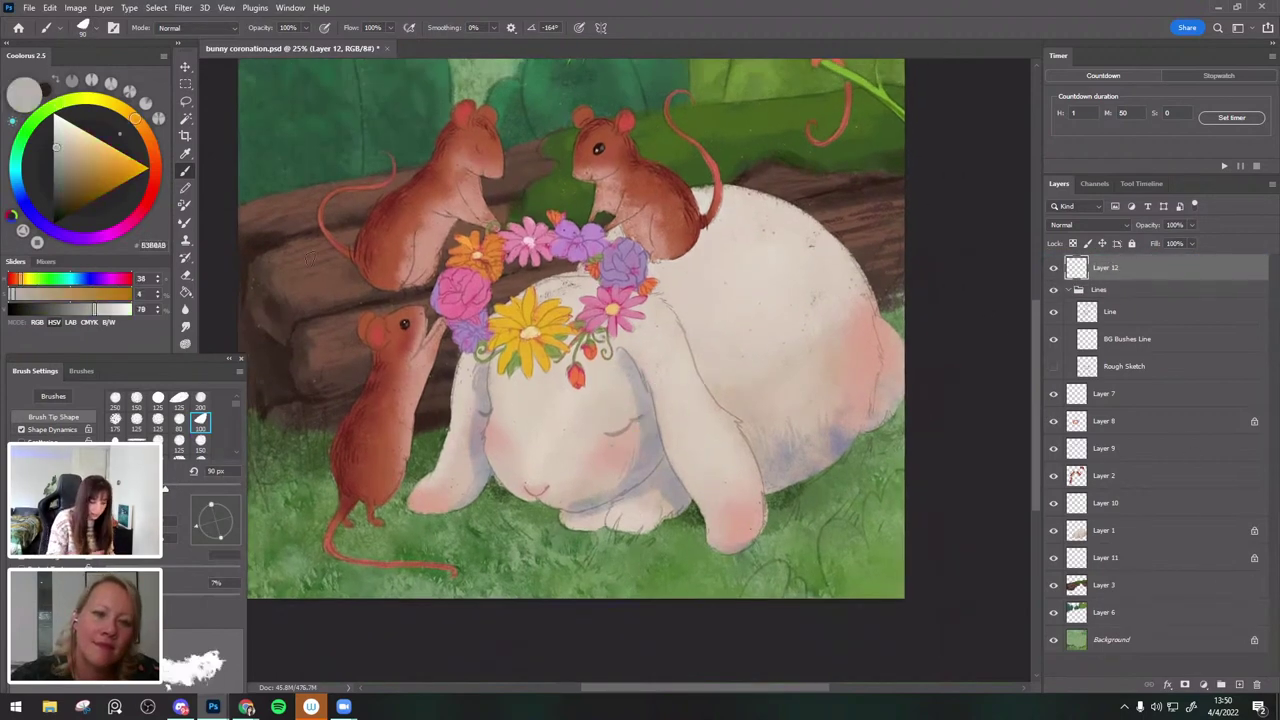
click(58, 183)
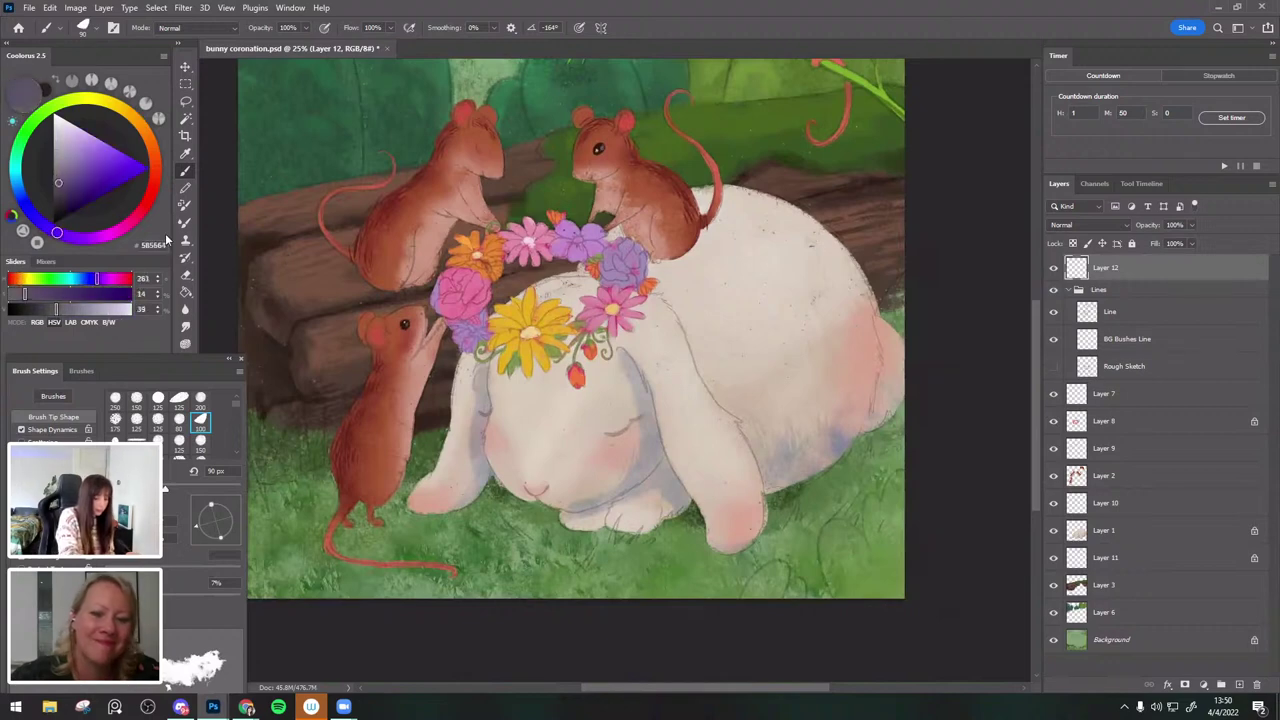
key(ctrl+plus)
drag(686, 289, 690, 249)
key(bracketleft)
key(bracketleft)
key(bracketleft)
key(bracketleft)
drag(631, 300, 656, 351)
key(ctrl+z)
Mix a softer violet-grey #6B6874 and outline the inner edge of the bunny's ear beside its face with a 30 px brush.
click(57, 191)
click(58, 176)
key(bracketleft)
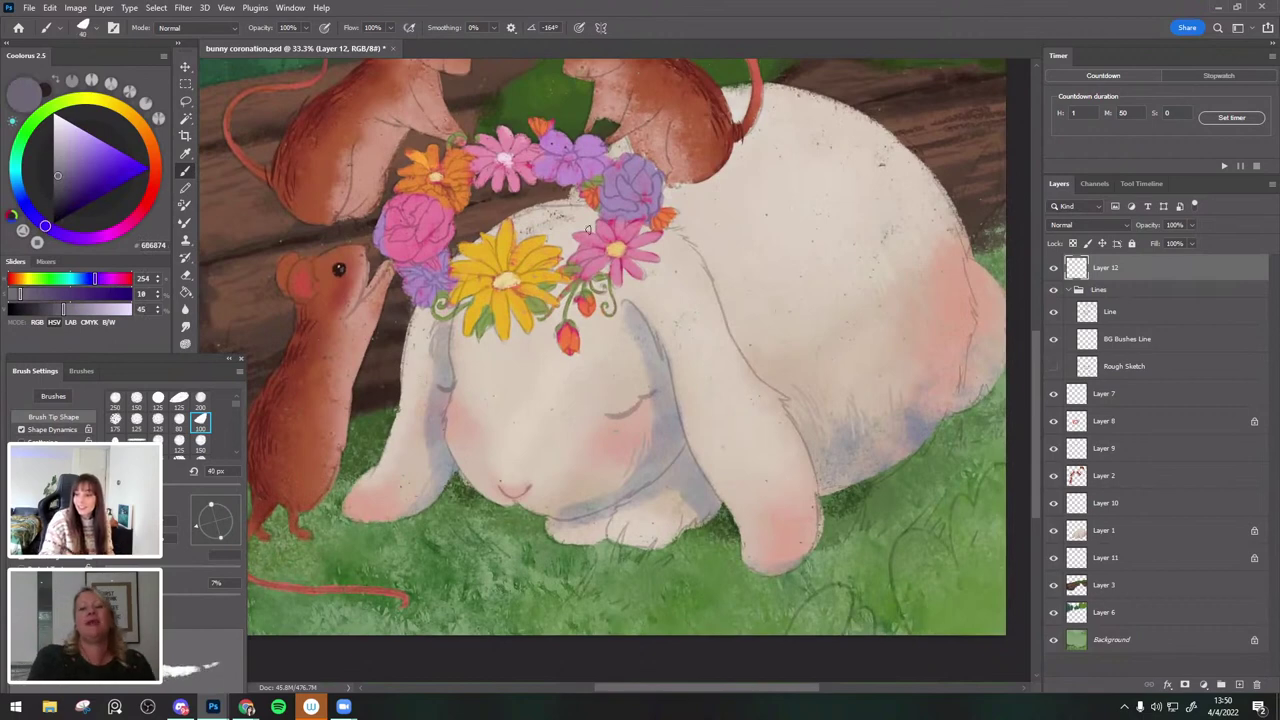
key(bracketleft)
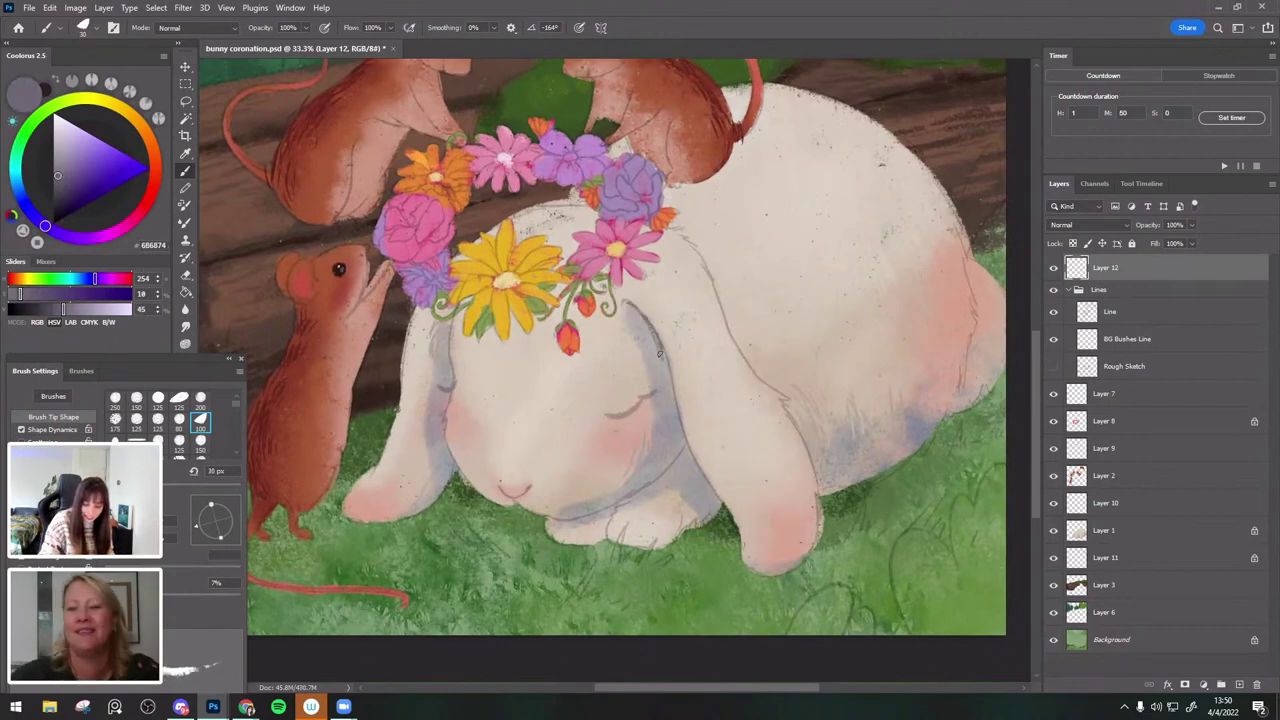
drag(658, 346, 686, 446)
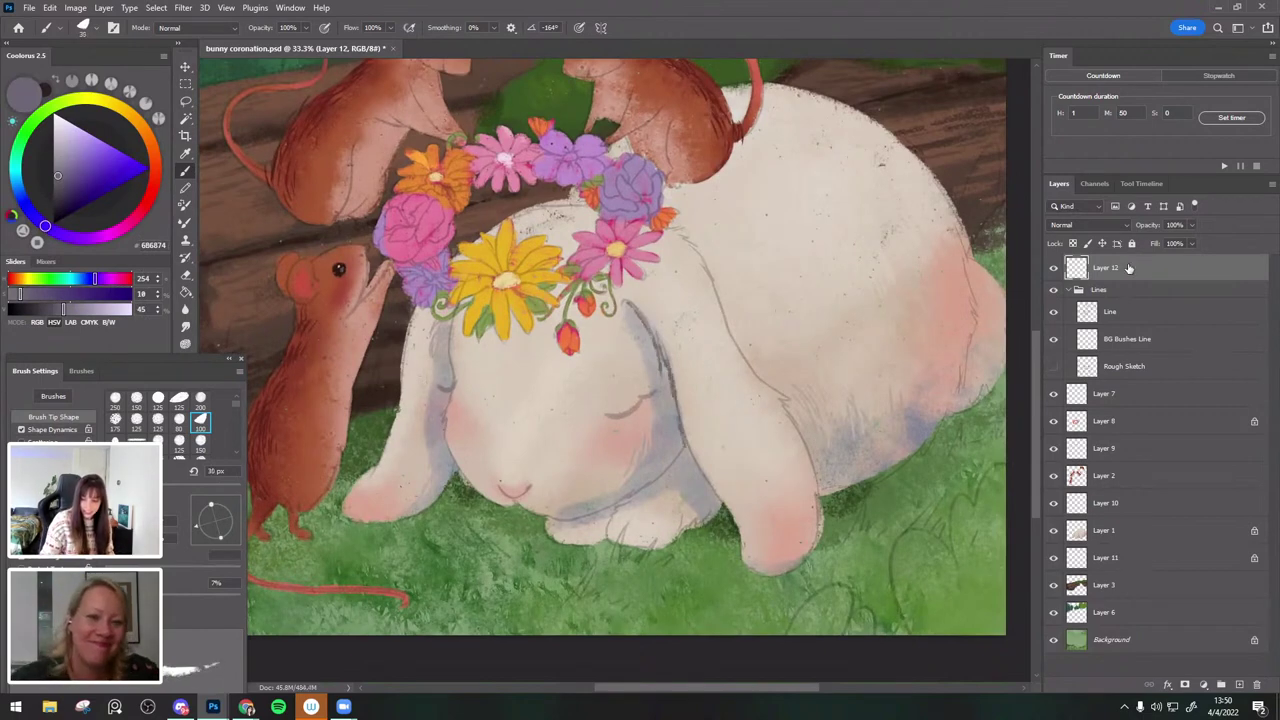
Lower the Line layer's opacity to about 23% and return to the new layer above the Lines group.
click(1126, 314)
drag(1183, 243, 1181, 244)
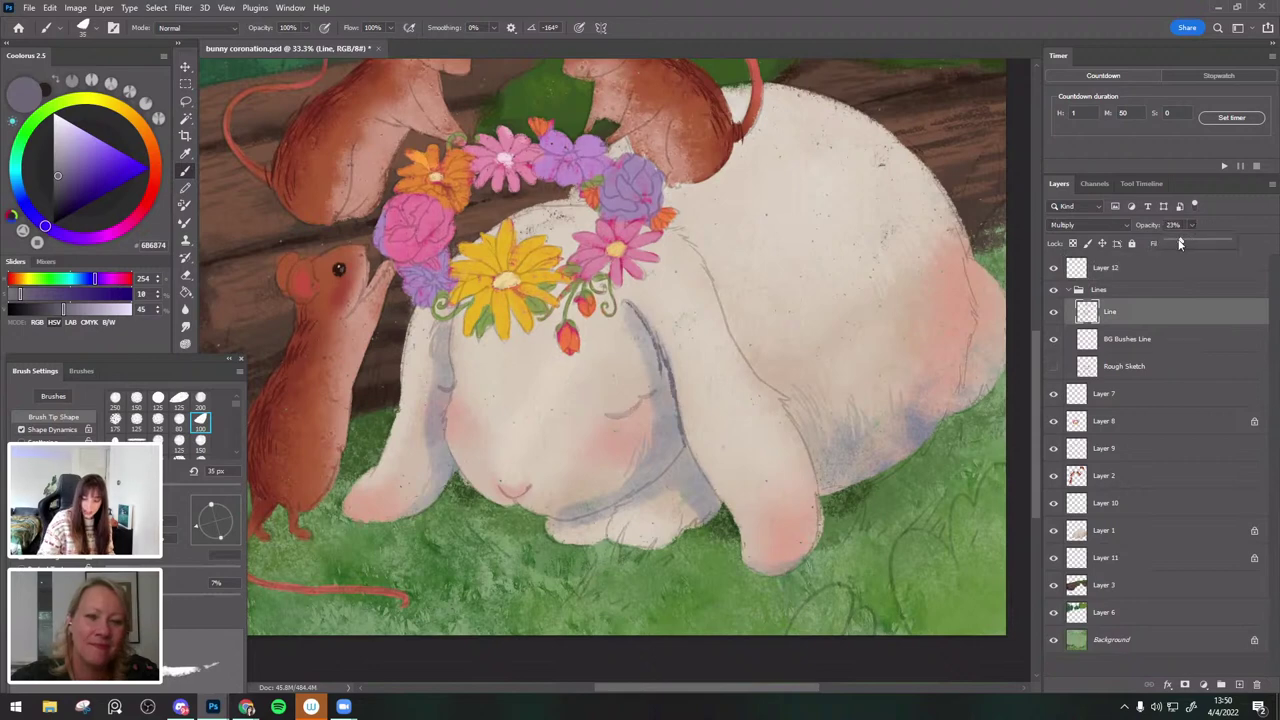
click(1140, 274)
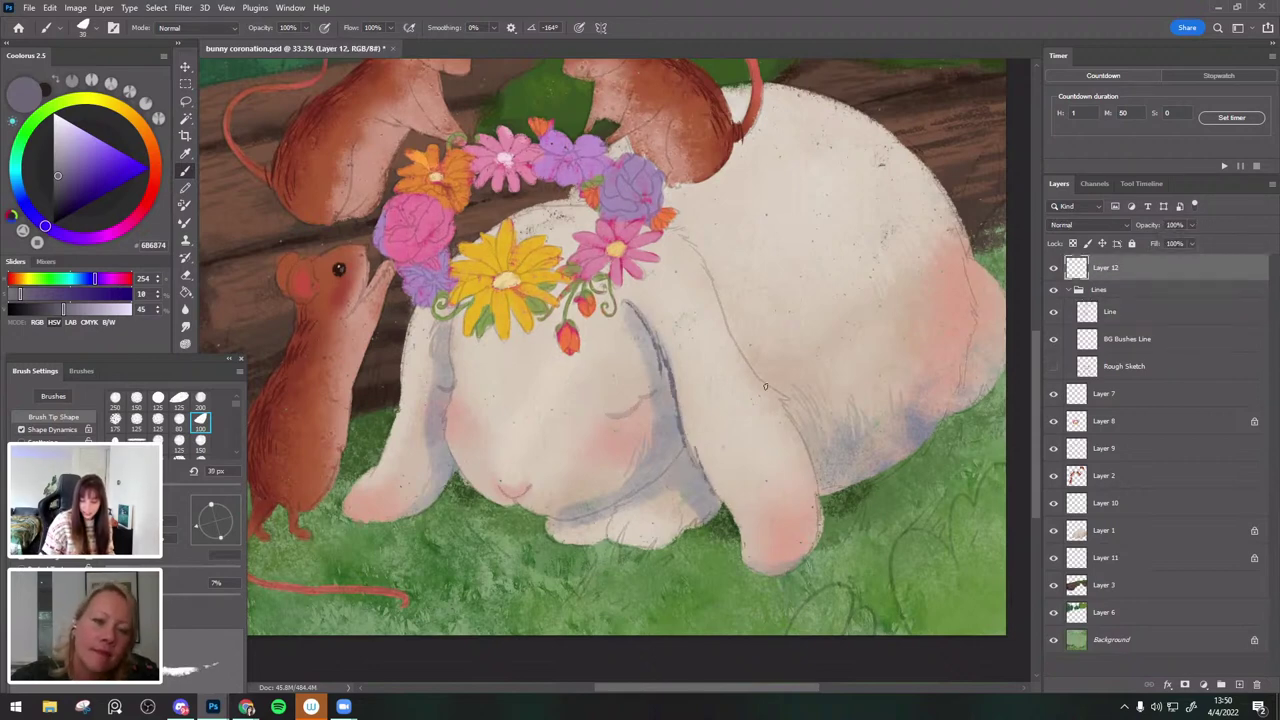
Redraw the back edge of the bunny's near ear and the outer edge of its far ear at 25 px.
key([)
drag(702, 258, 766, 389)
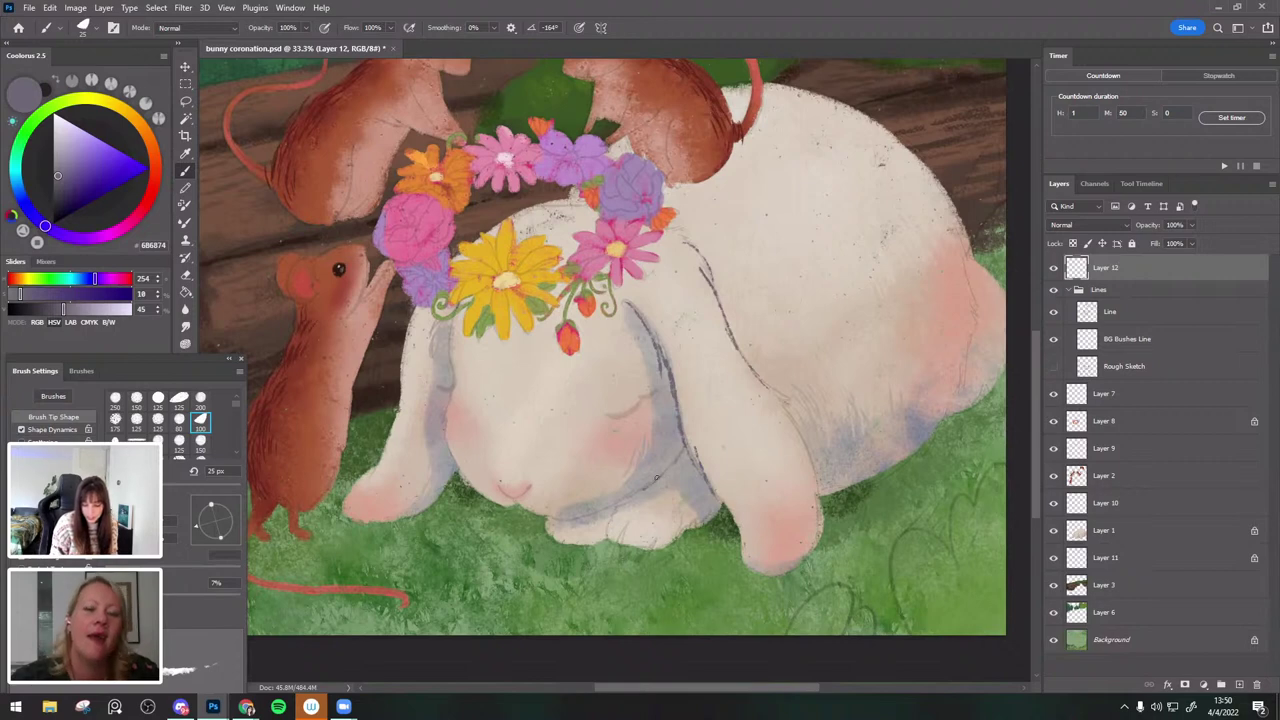
scroll(866, 530, up, 3)
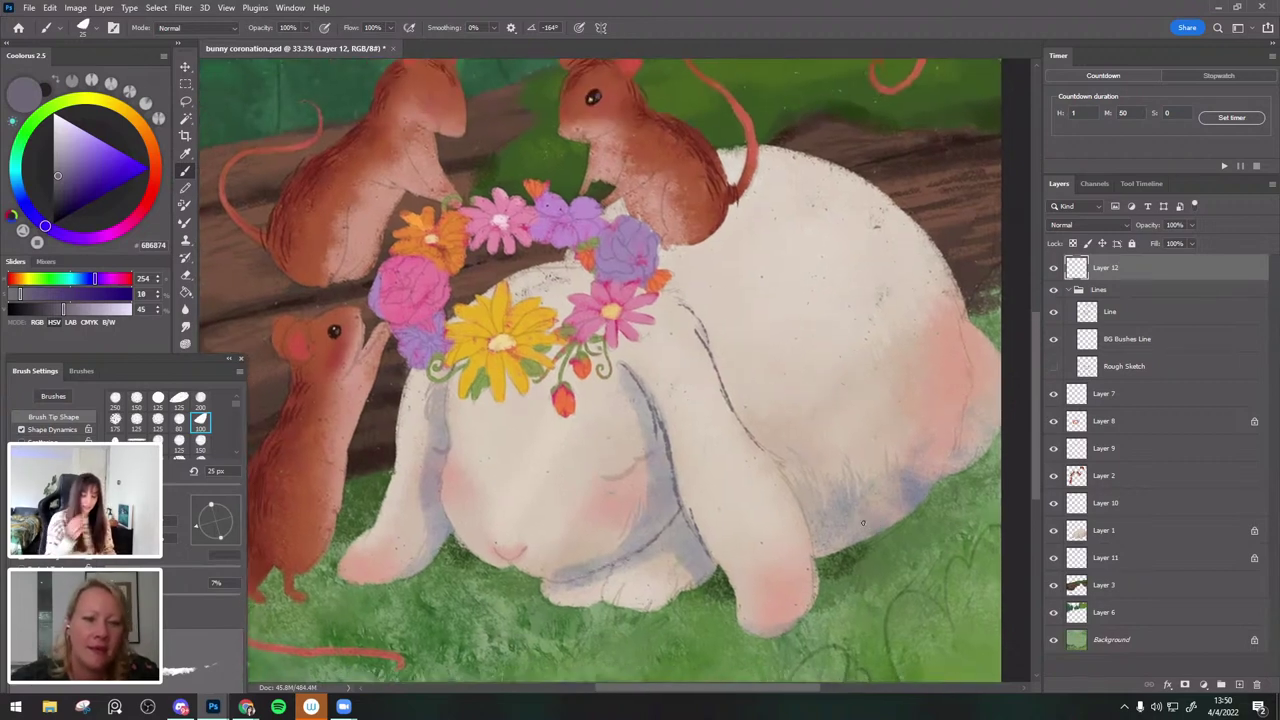
drag(404, 386, 396, 461)
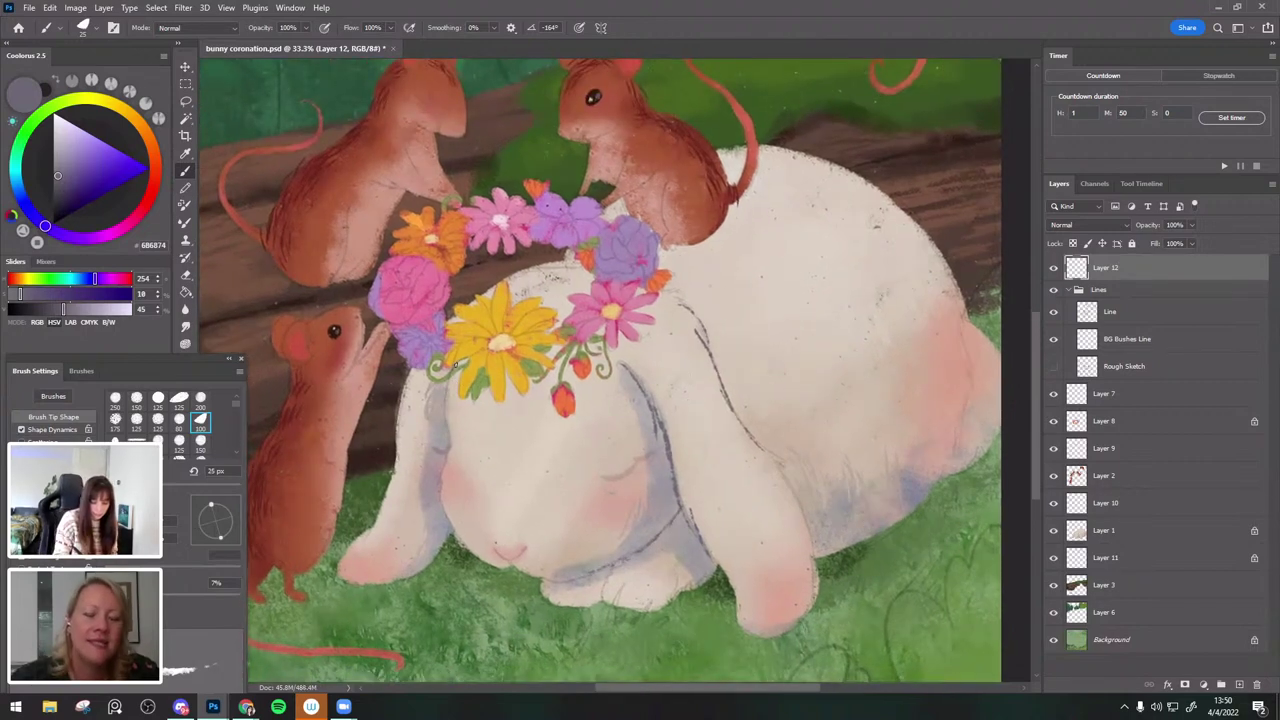
Draw the fur tuft behind the bunny's near ear and the line separating its haunch from the tail.
scroll(936, 382, down, 2)
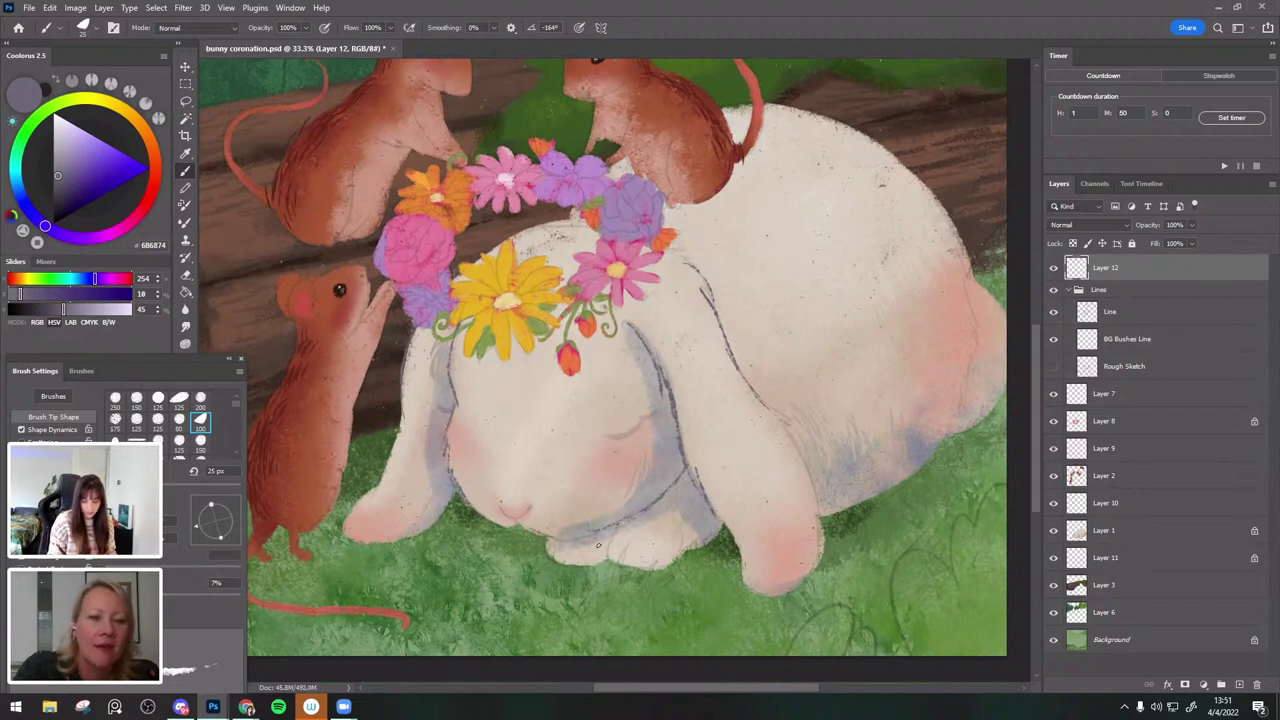
drag(769, 405, 791, 422)
drag(870, 512, 830, 578)
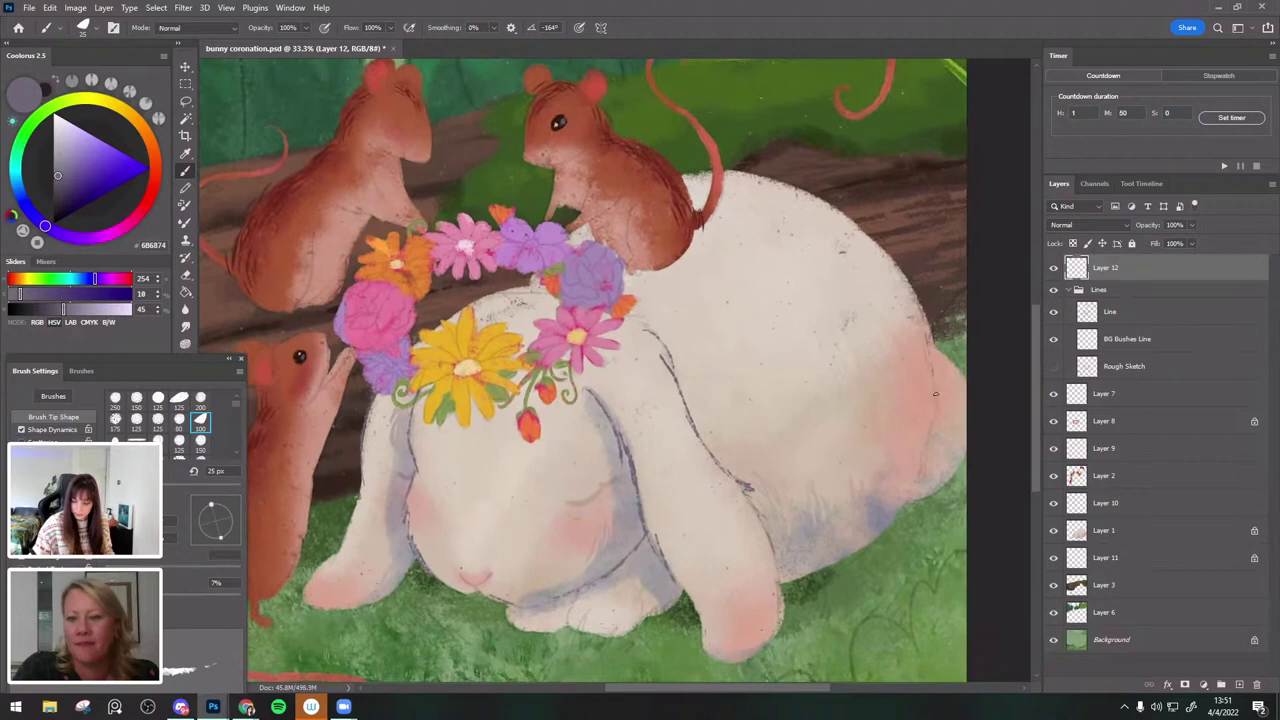
drag(939, 410, 919, 481)
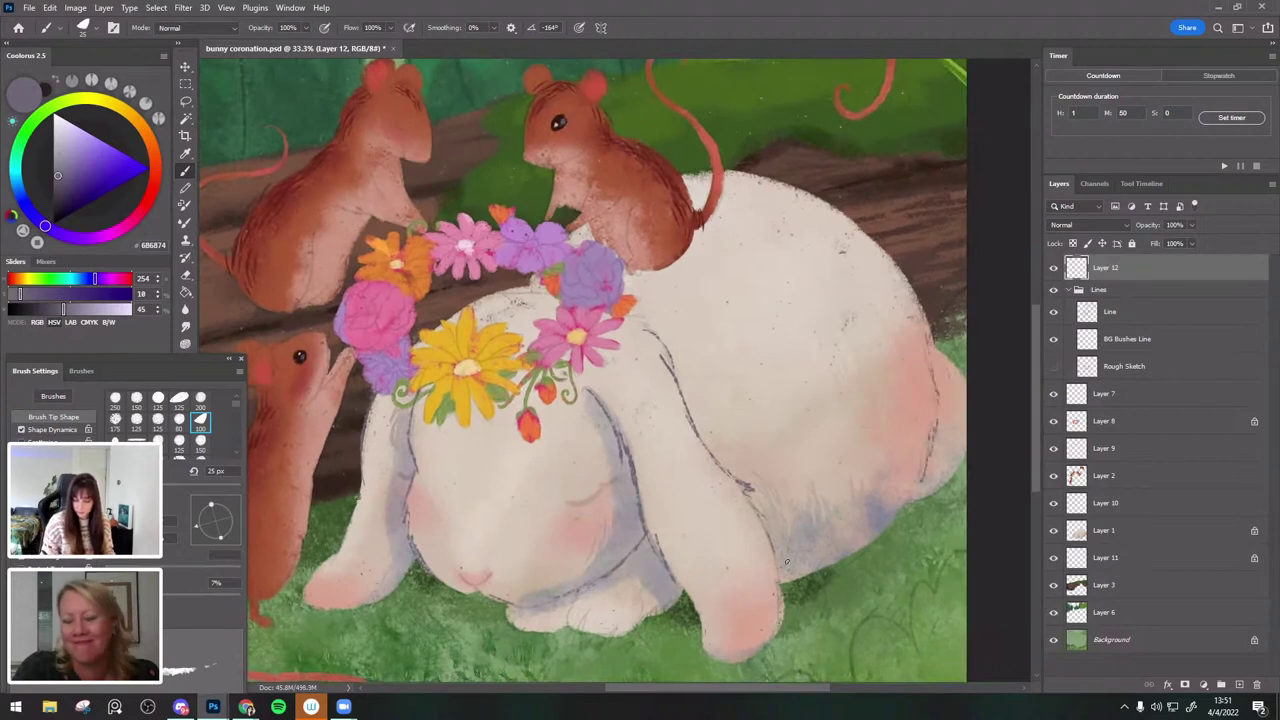
Draw the bunny's closed eyelid with the brush at 30 px.
drag(792, 353, 802, 316)
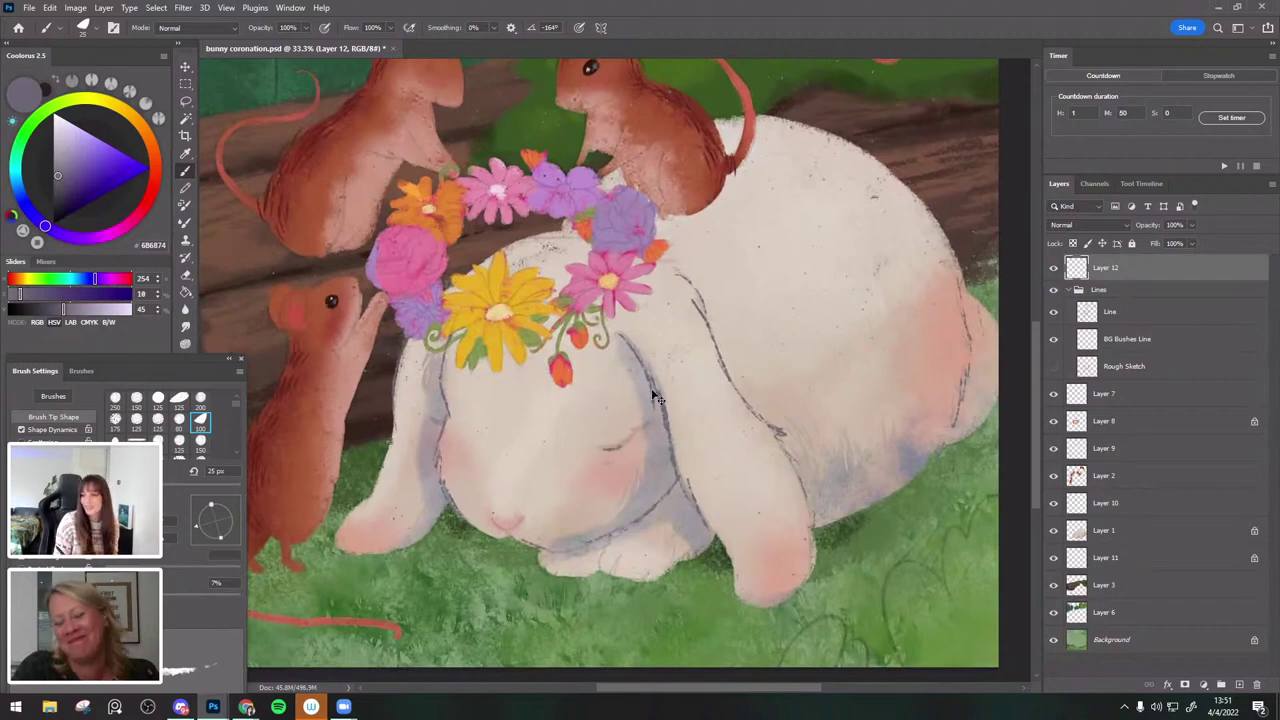
key(bracketright)
drag(602, 449, 642, 428)
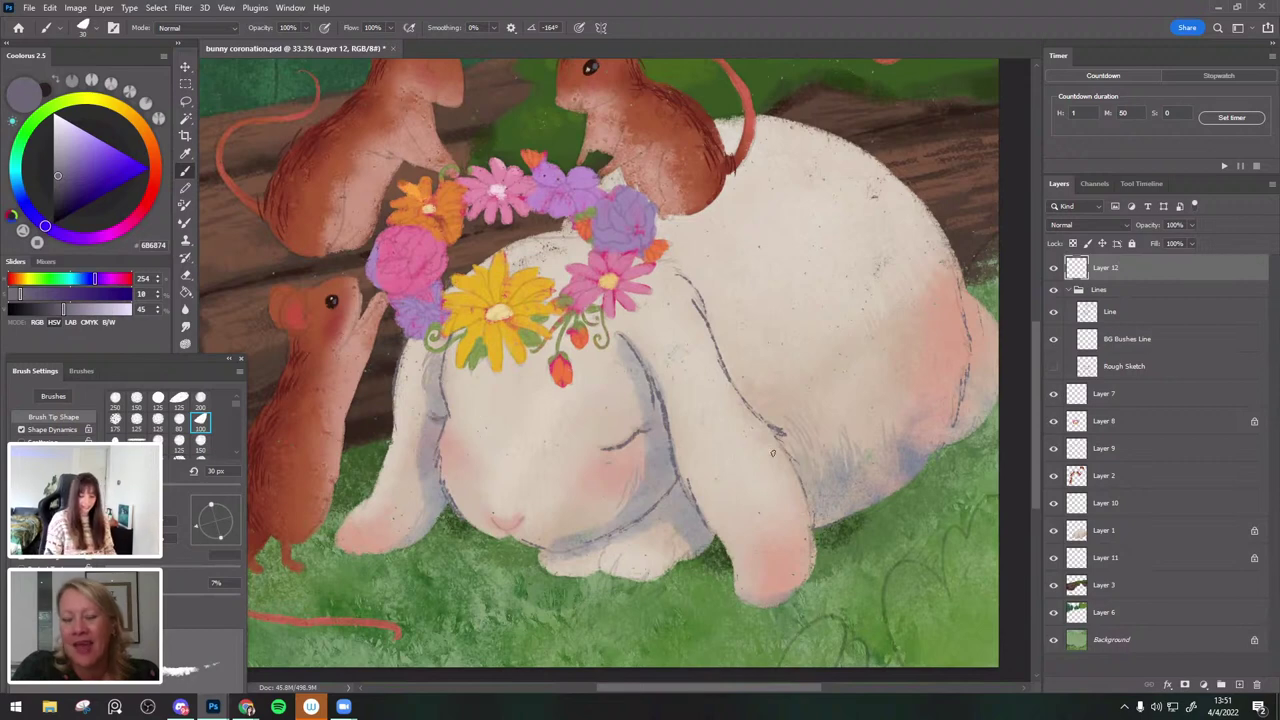
Sample pink from the bunny's face, deepen it to reddish brown #A46B5D and outline the nose.
alt+click(481, 496)
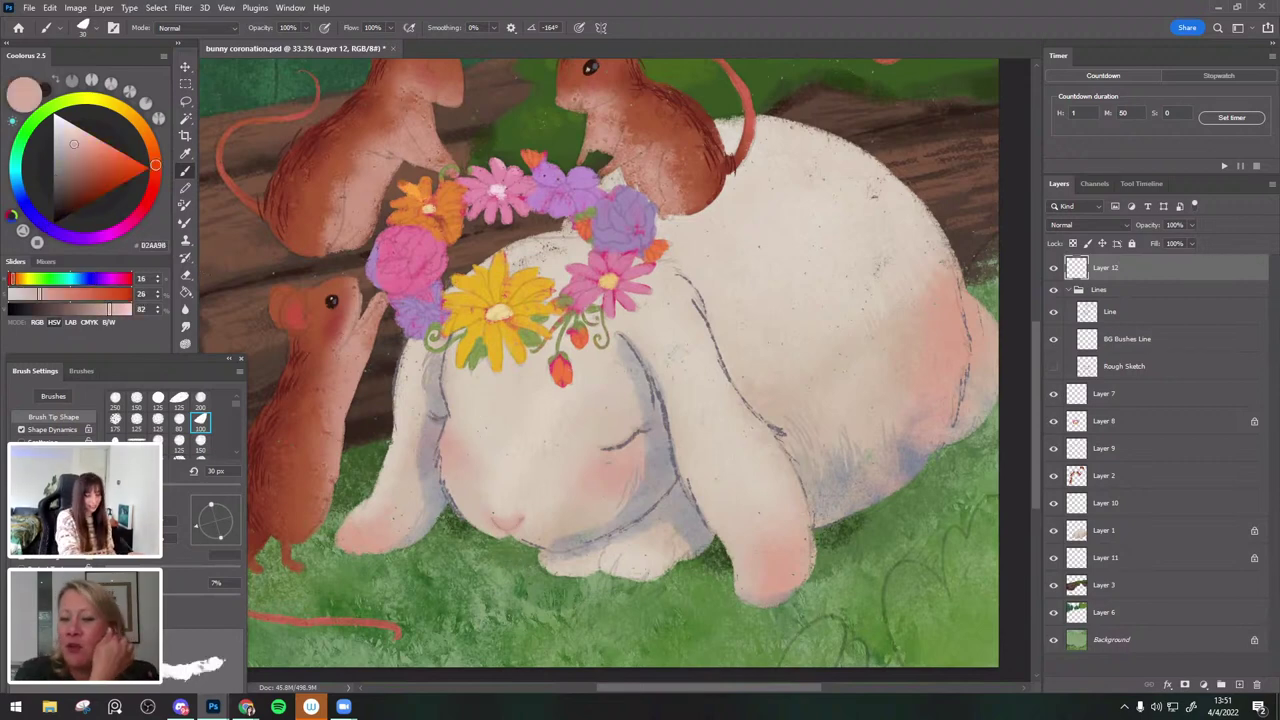
click(80, 168)
click(155, 176)
drag(492, 516, 511, 531)
key(ctrl+z)
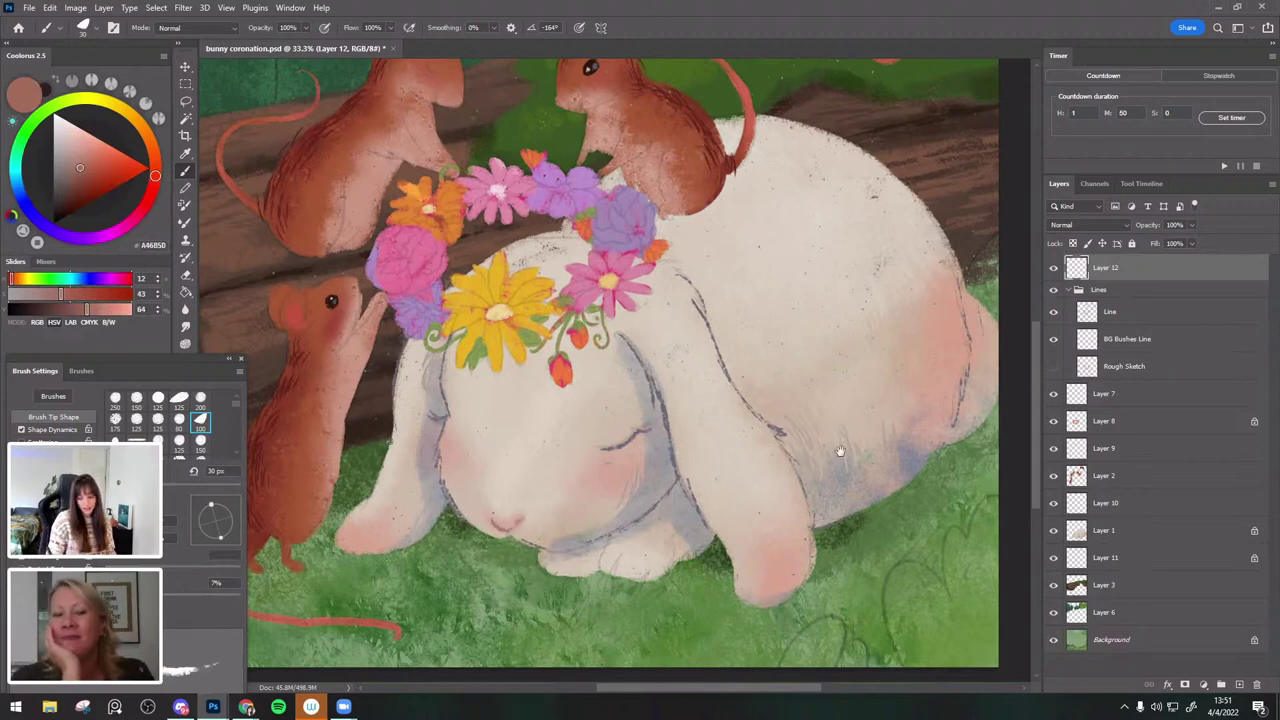
drag(860, 421, 852, 418)
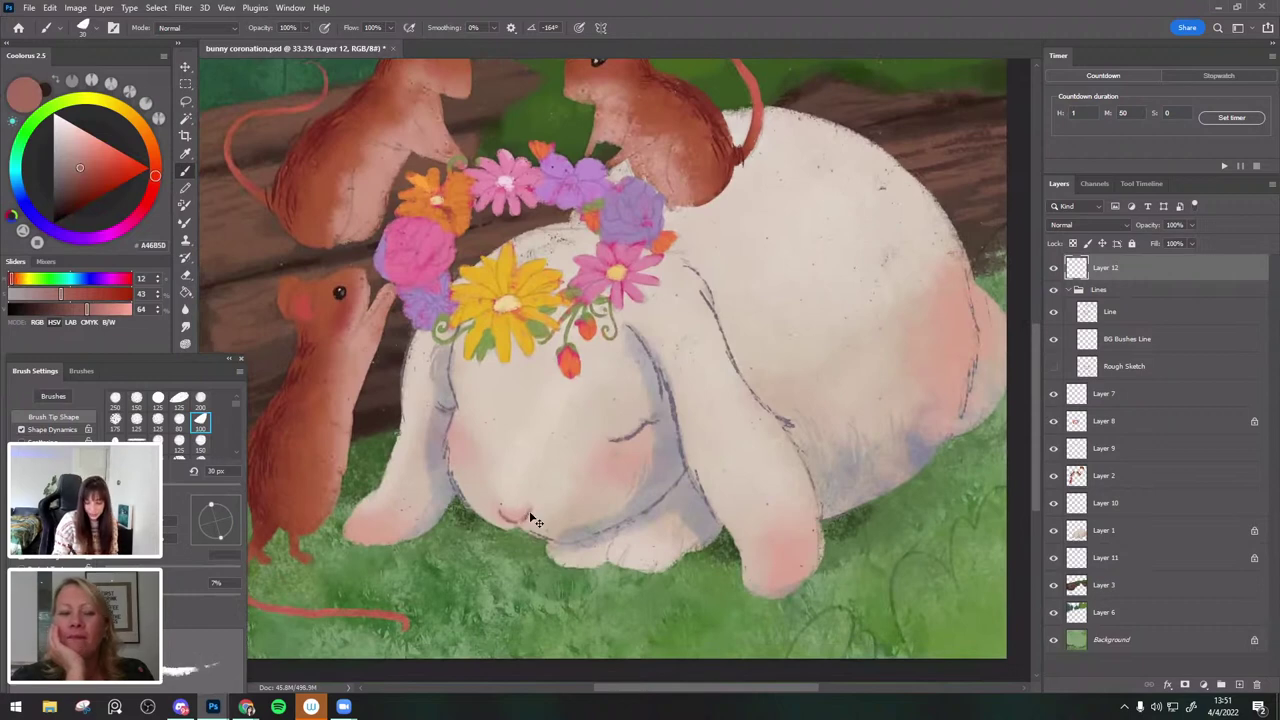
Sample grey #858186 from the bunny's front paw and draw a line defining the paw.
drag(842, 431, 834, 431)
key(ctrl+minus)
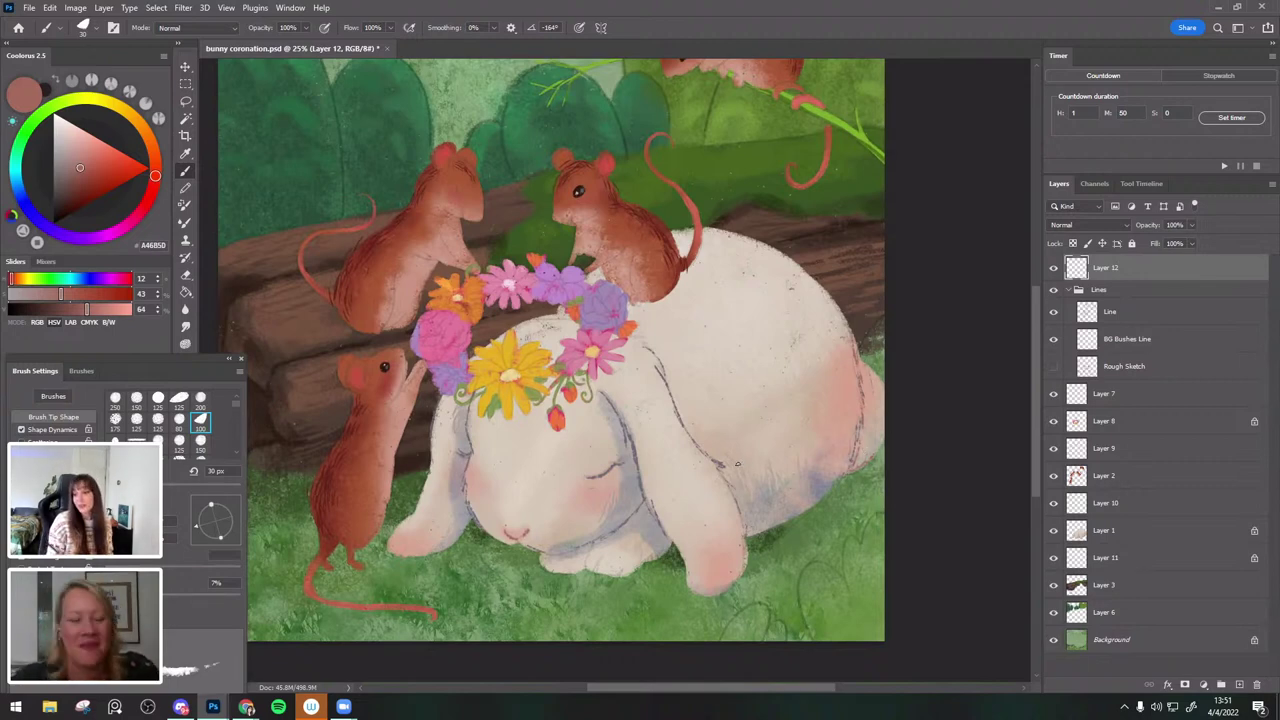
scroll(770, 345, down, 1)
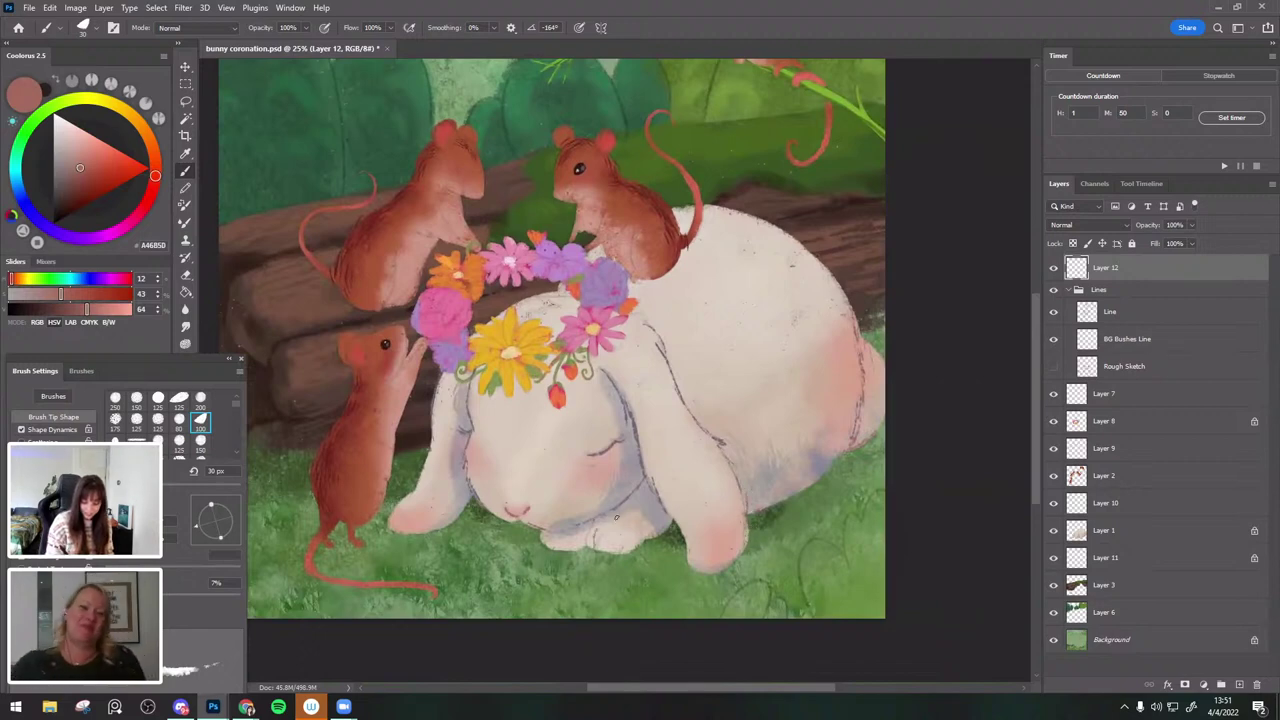
alt+click(608, 509)
drag(591, 525, 587, 547)
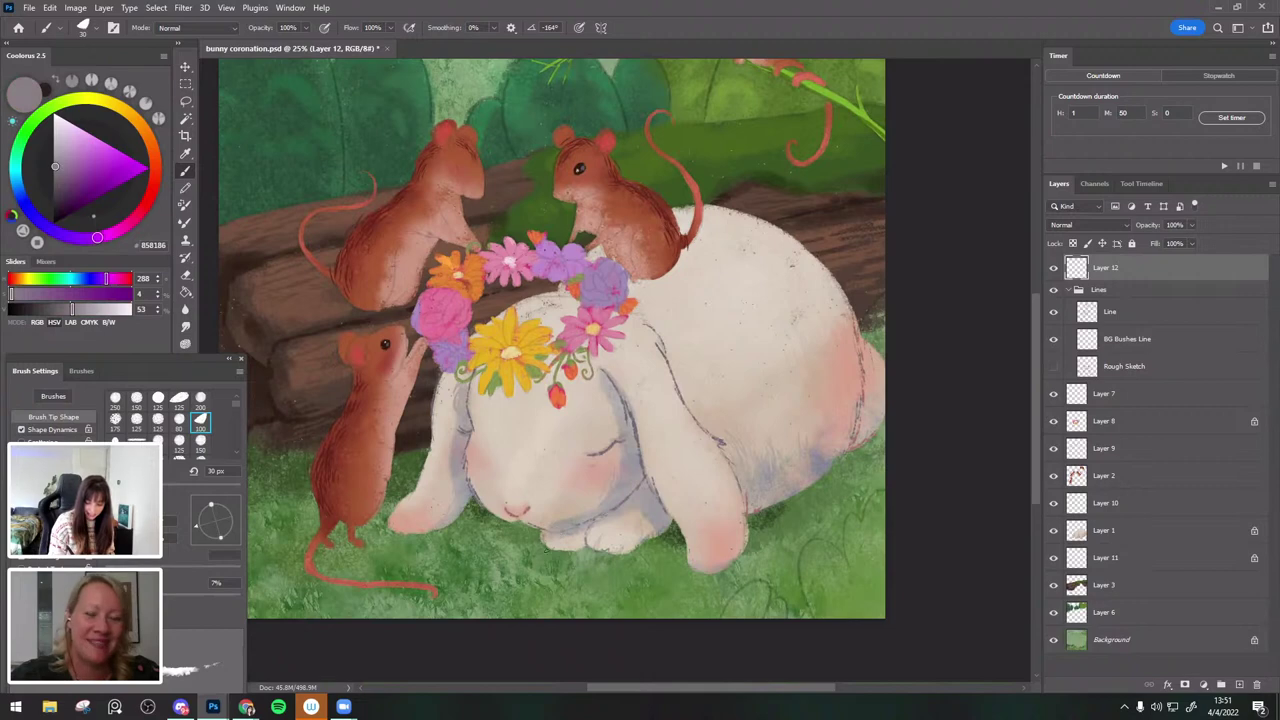
Try recolouring Layer 12's bunny outlines with Hue/Saturation at hue -24 and saturation +16, comparing the layer on and off.
scroll(812, 428, up, 2)
click(1053, 268)
click(1053, 268)
click(75, 8)
mouse_move(100, 42)
click(270, 112)
mouse_move(1022, 404)
mouse_down()
mouse_move(995, 406)
mouse_move(1077, 404)
mouse_move(1032, 406)
mouse_up()
drag(1035, 407, 1033, 404)
mouse_move(1022, 372)
mouse_down()
mouse_move(997, 373)
mouse_move(1055, 373)
mouse_move(1005, 375)
mouse_up()
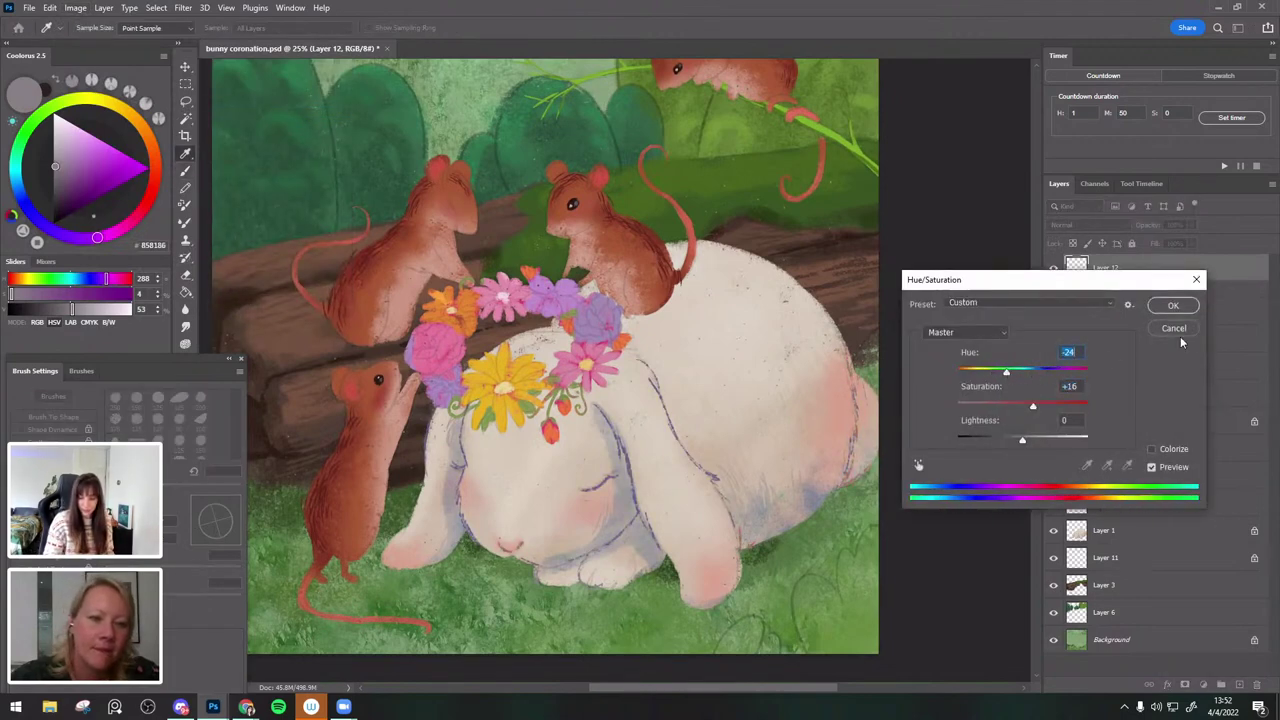
click(1180, 308)
click(1053, 270)
click(1053, 268)
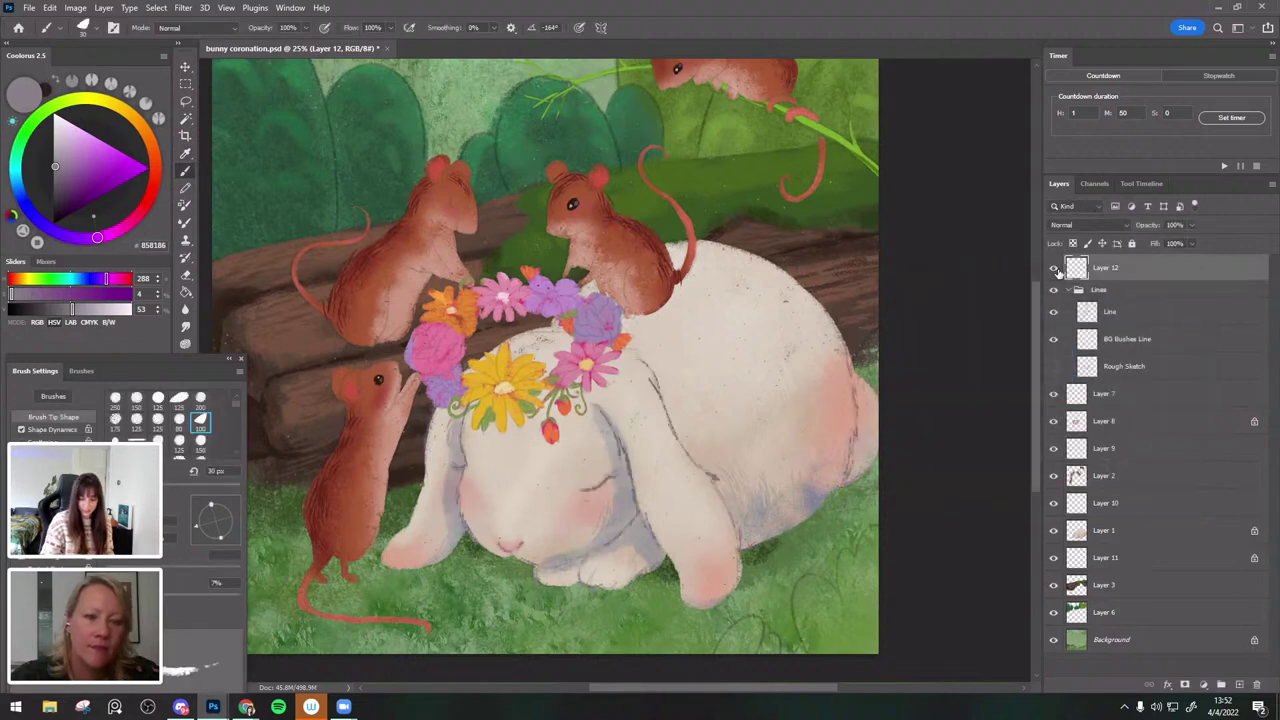
Lock Layer 12's transparent pixels and tint the bunny outlines purple #A452A8 with a very large Big Textured Airbrush.
click(83, 30)
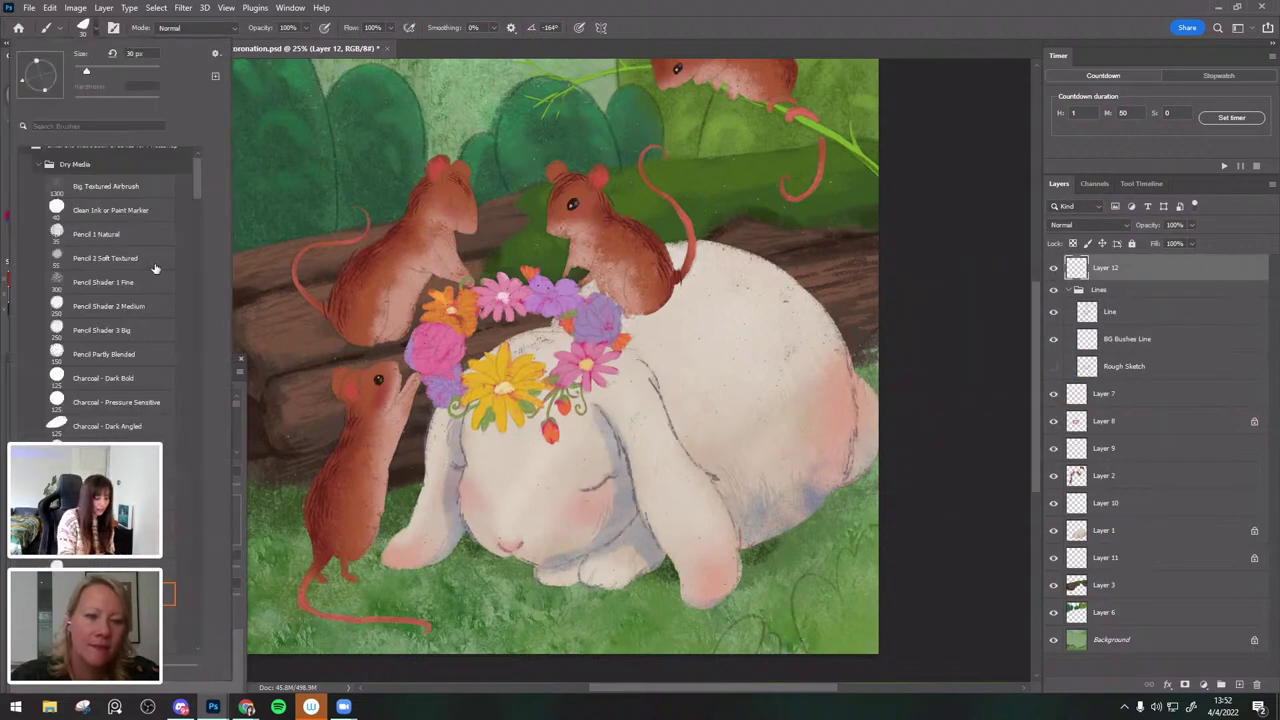
click(141, 187)
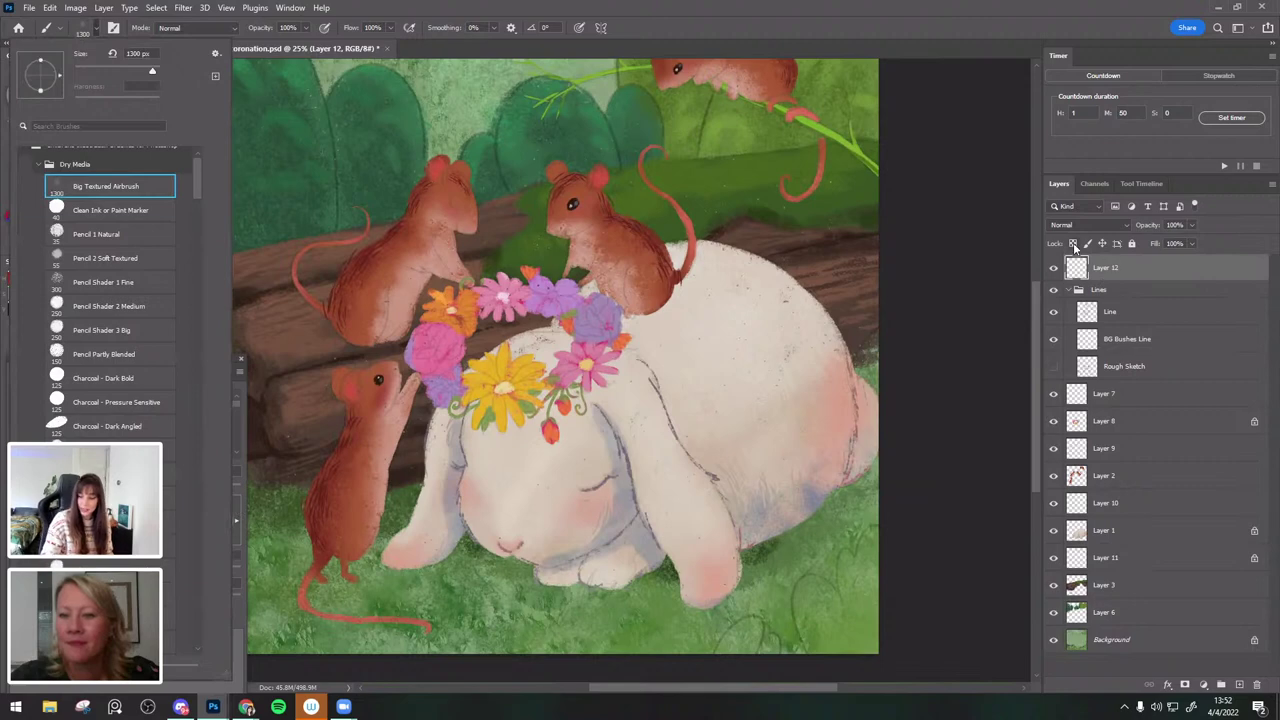
click(1077, 262)
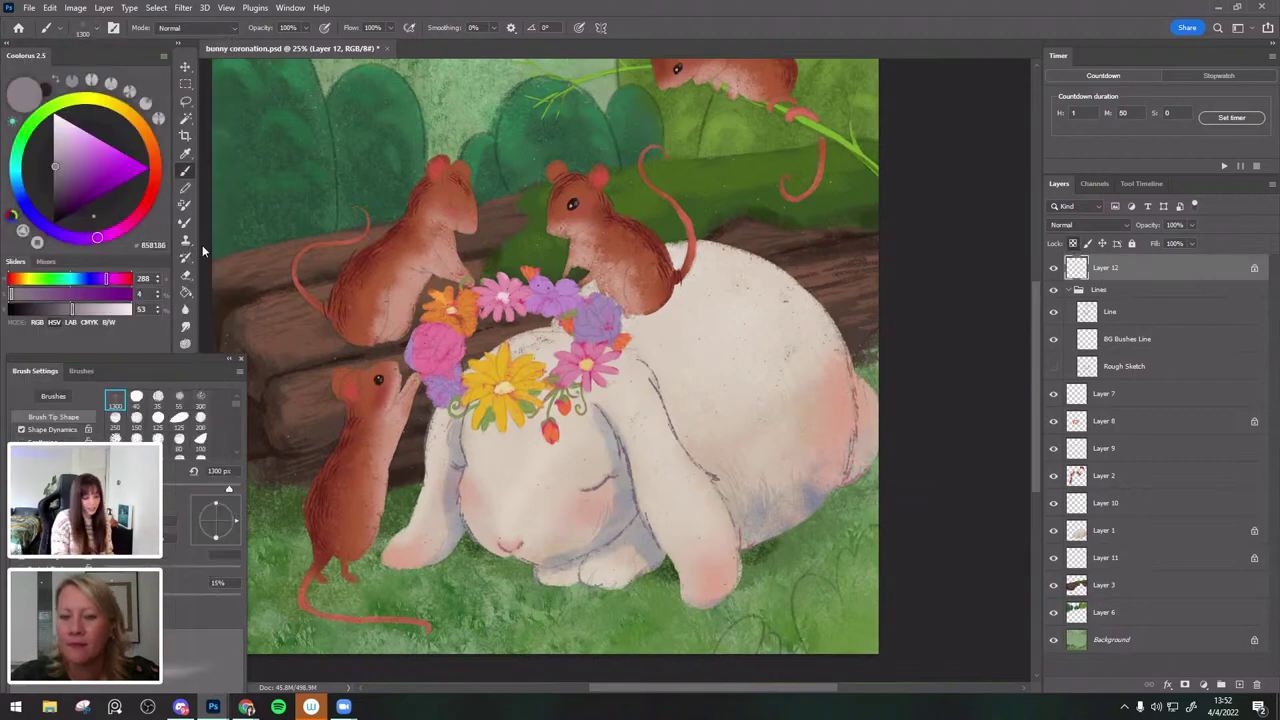
alt+click(690, 394)
key(bracketright)
key(bracketright)
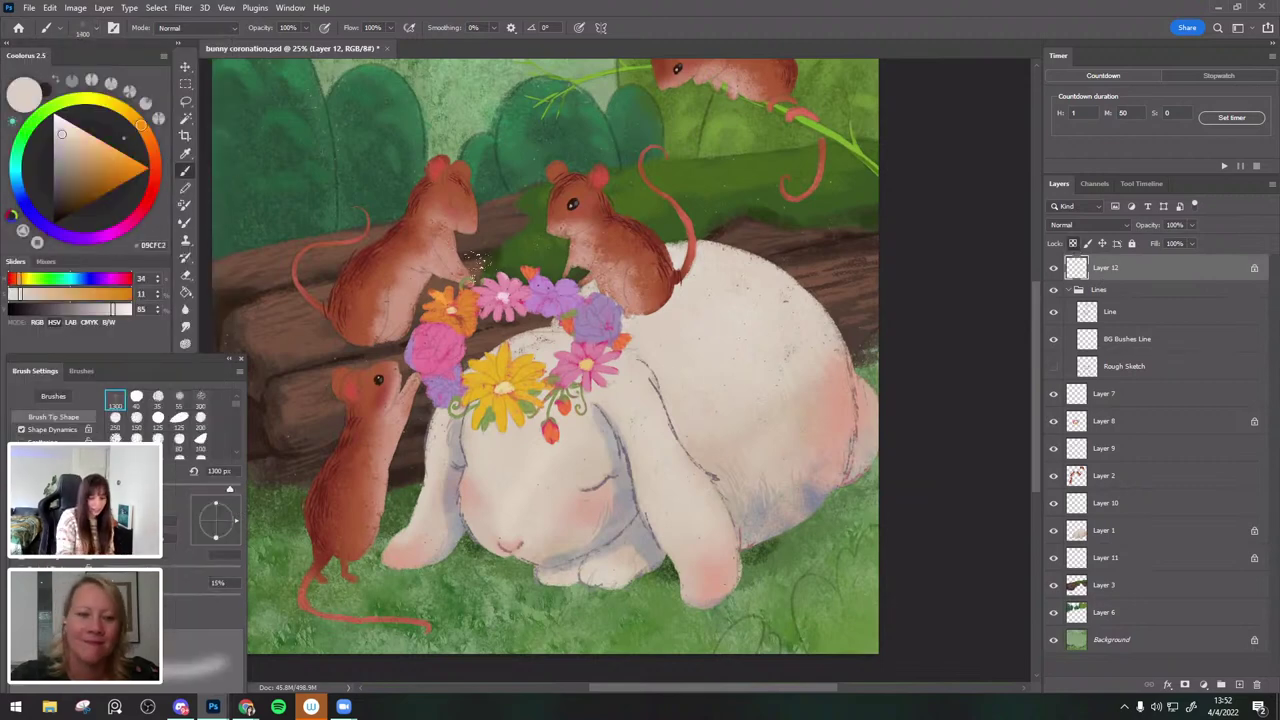
key(bracketright)
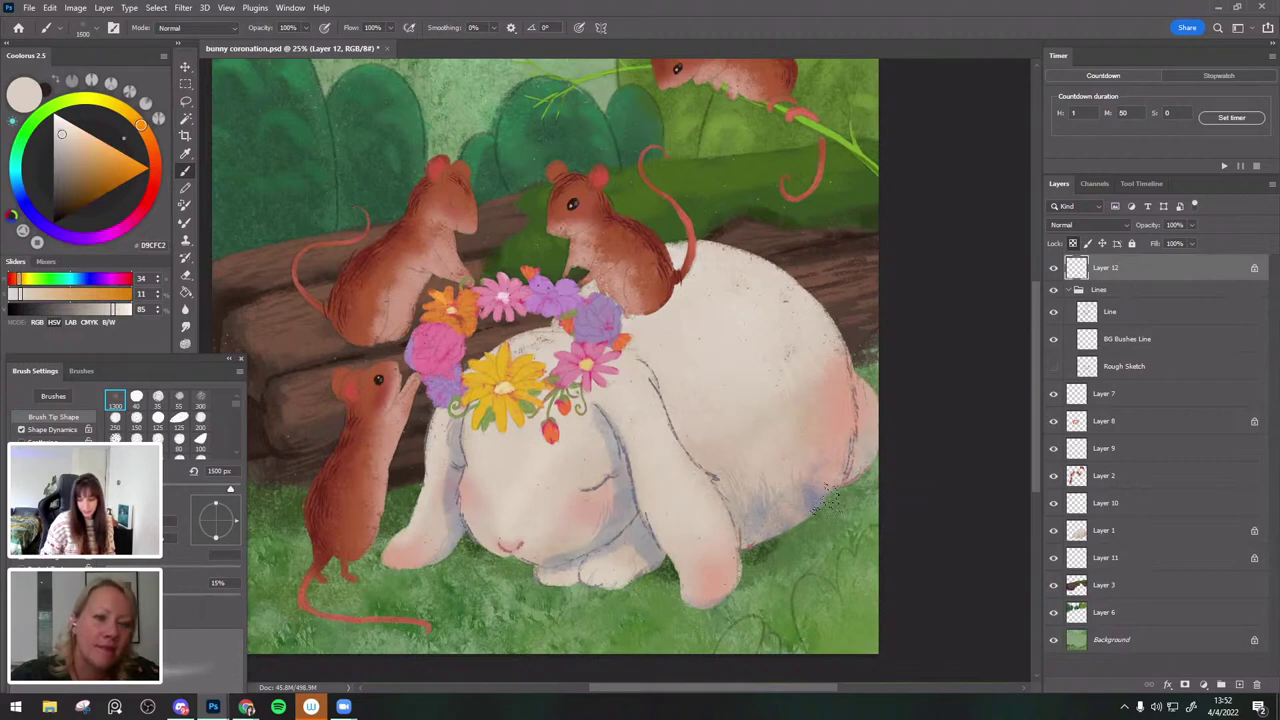
click(104, 236)
click(86, 169)
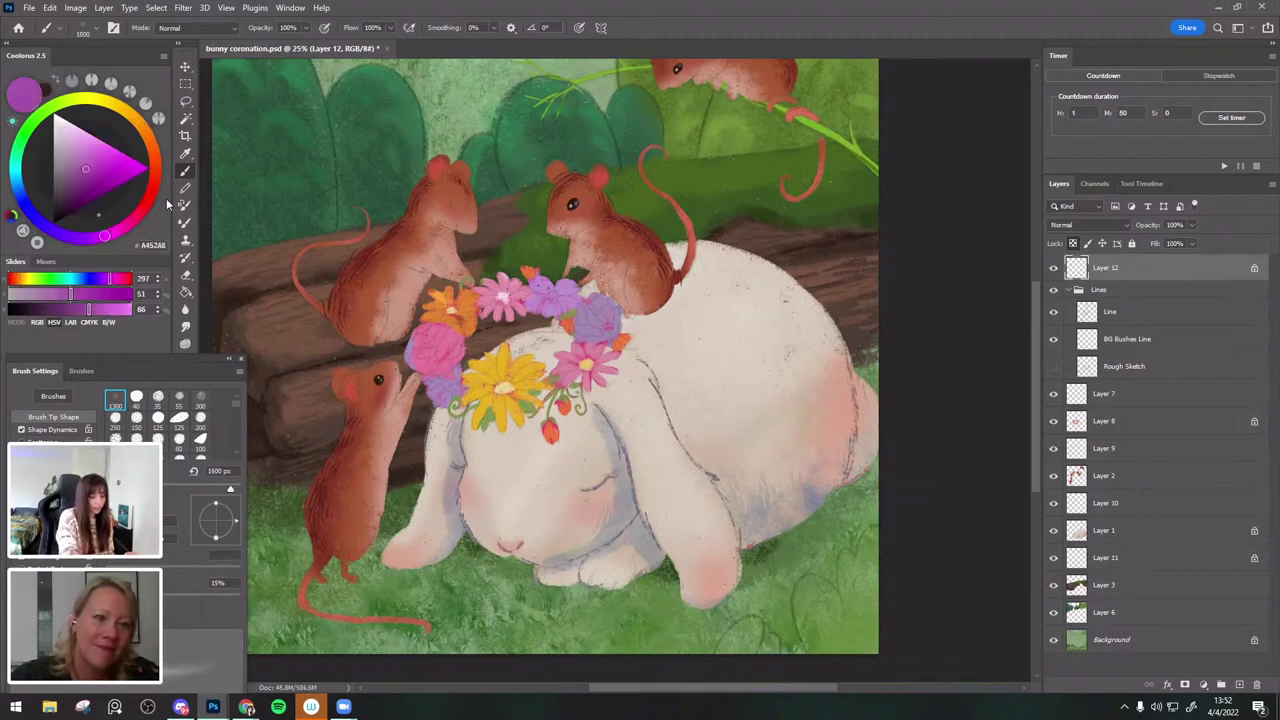
key(bracketright)
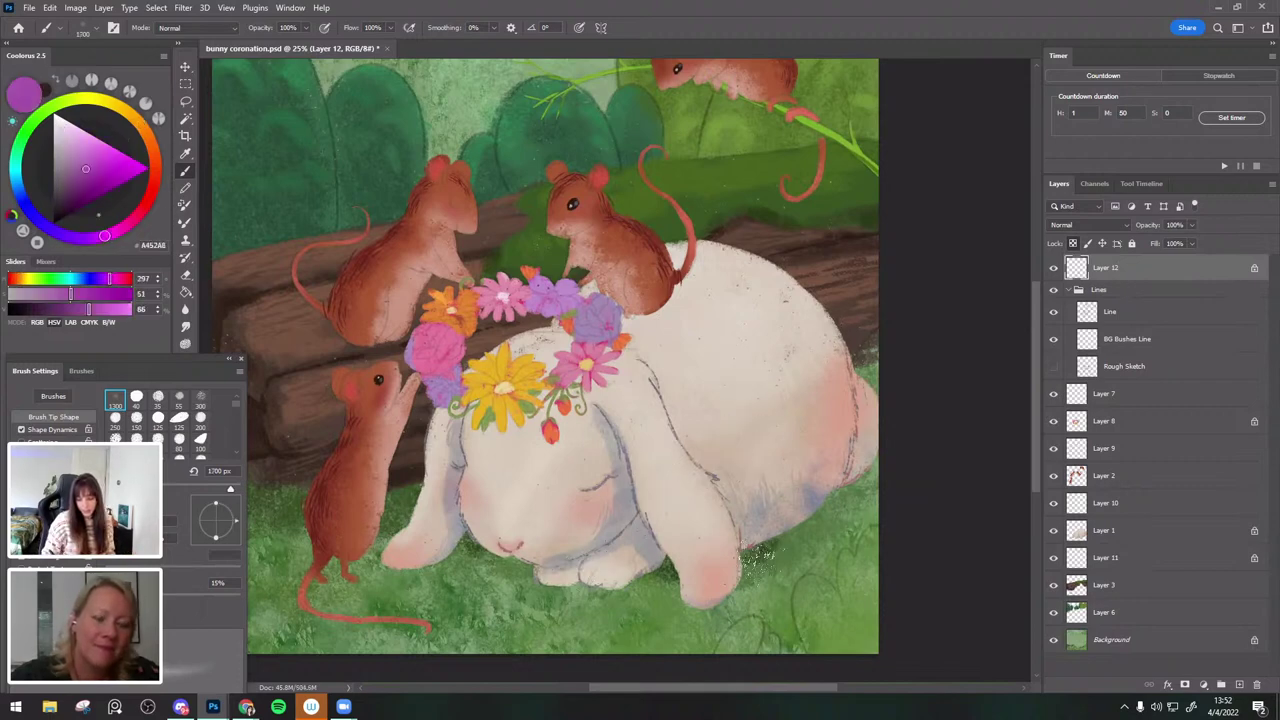
key(bracketleft)
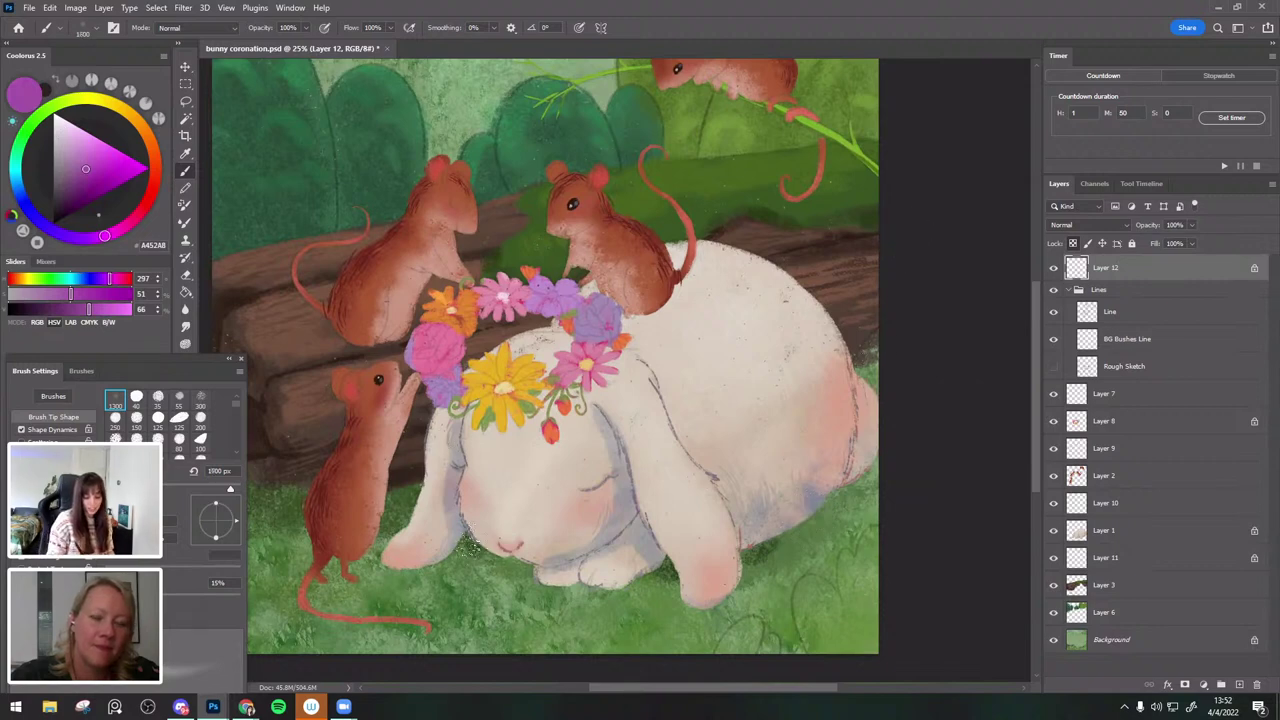
Return to the 100 px angled charcoal brush and unlock Layer 12's transparent pixels.
click(95, 30)
click(39, 164)
click(40, 164)
click(112, 594)
click(1073, 244)
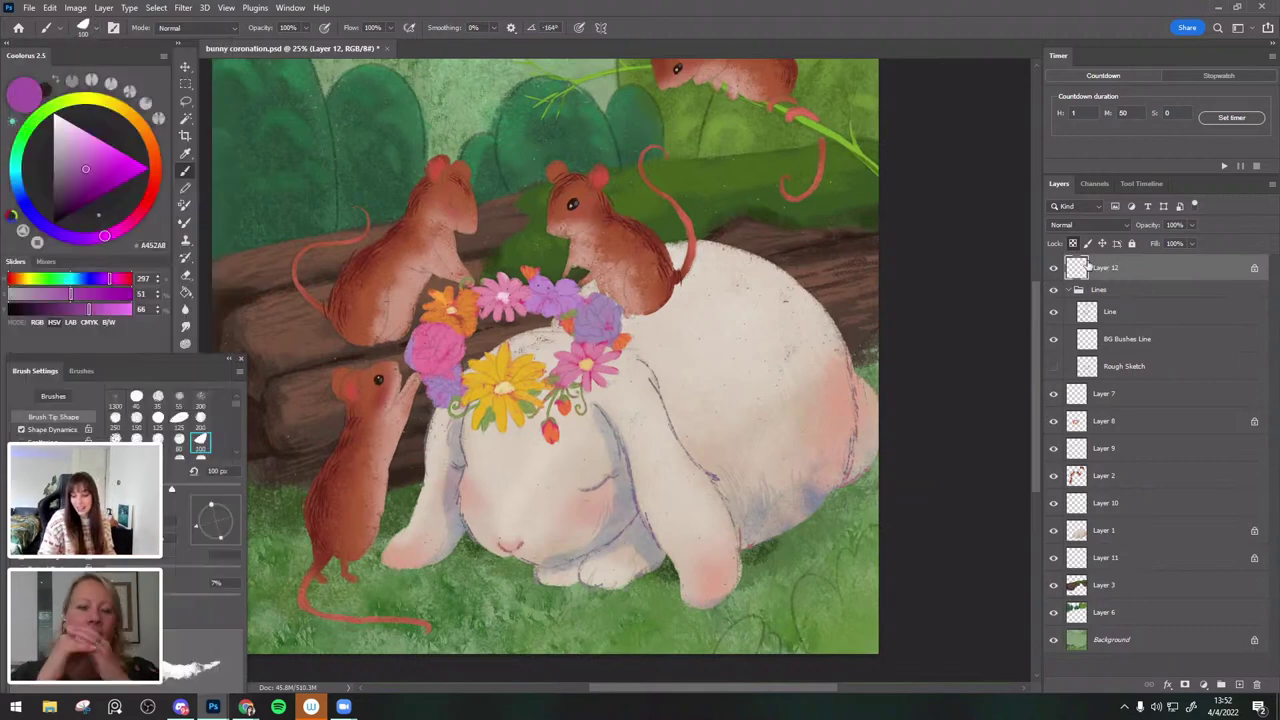
Sample muted purple #806291 from the bunny's ear outline and draw the far ear's outer edge with the brush reduced to 25 px.
alt+click(635, 499)
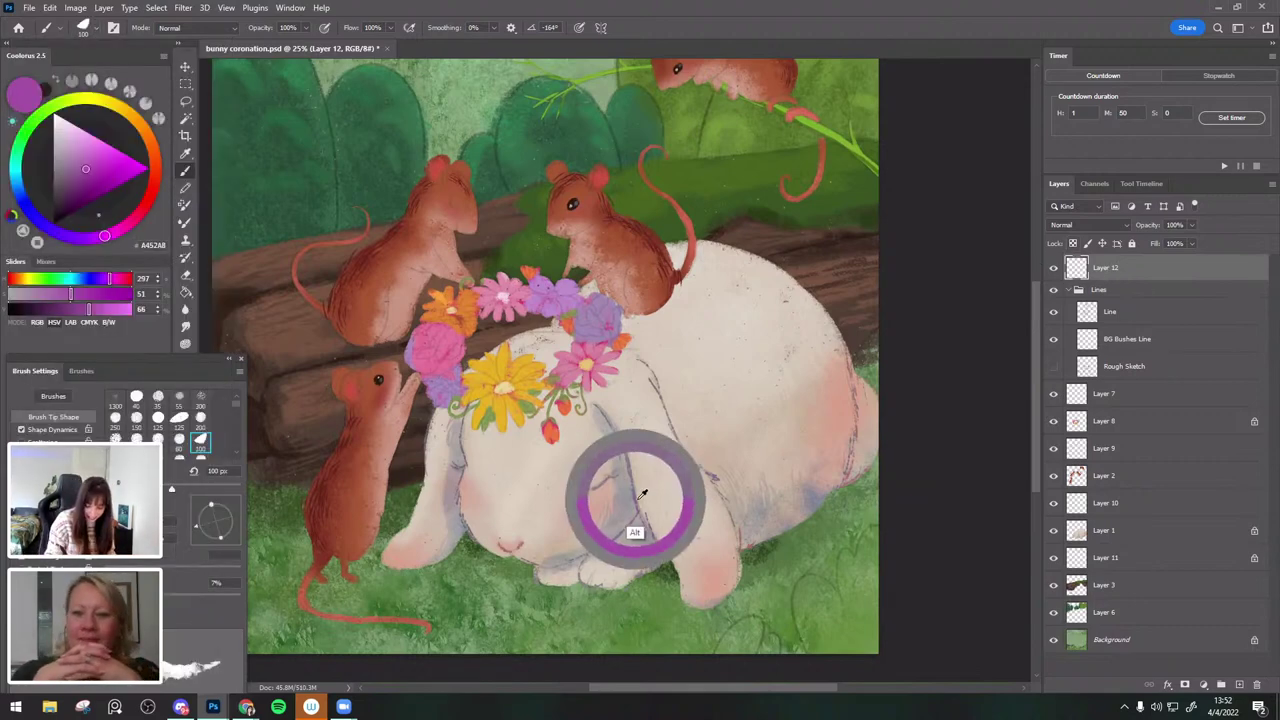
key(bracketleft)
key(bracketleft)
key(bracketleft)
key(bracketleft)
drag(437, 408, 413, 521)
key(bracketleft)
key(bracketleft)
key(bracketleft)
key(bracketleft)
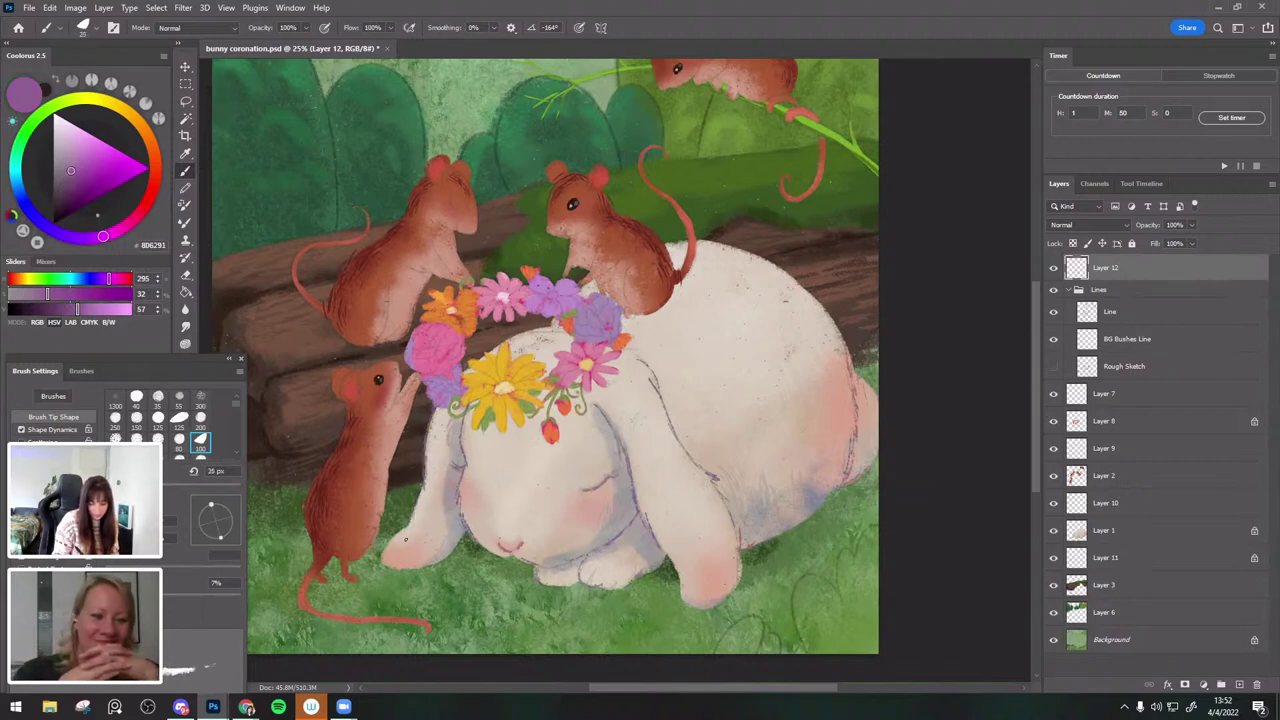
mouse_move(872, 412)
mouse_down()
mouse_move(868, 388)
mouse_move(863, 412)
mouse_up()
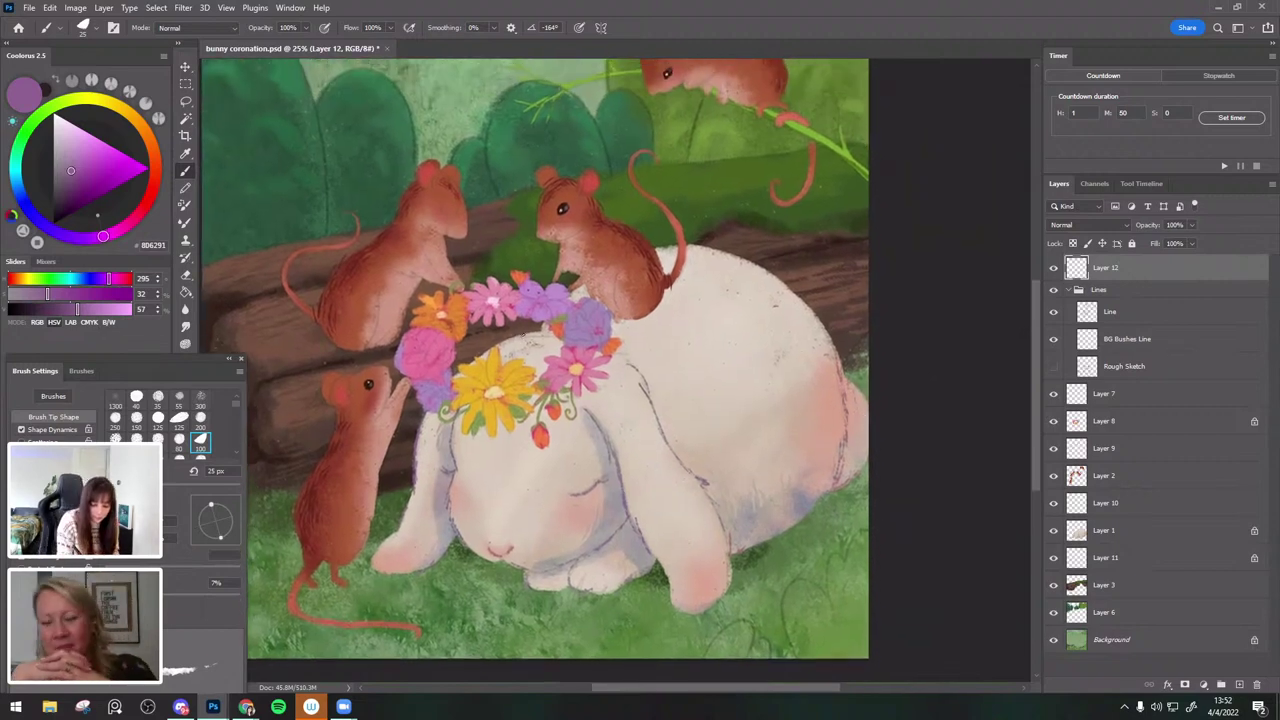
Select Layer 2 and touch up the fur of the mouse on the bunny's back with sampled pink #CEA18F and brown #A65733.
key(h)
drag(910, 391, 888, 376)
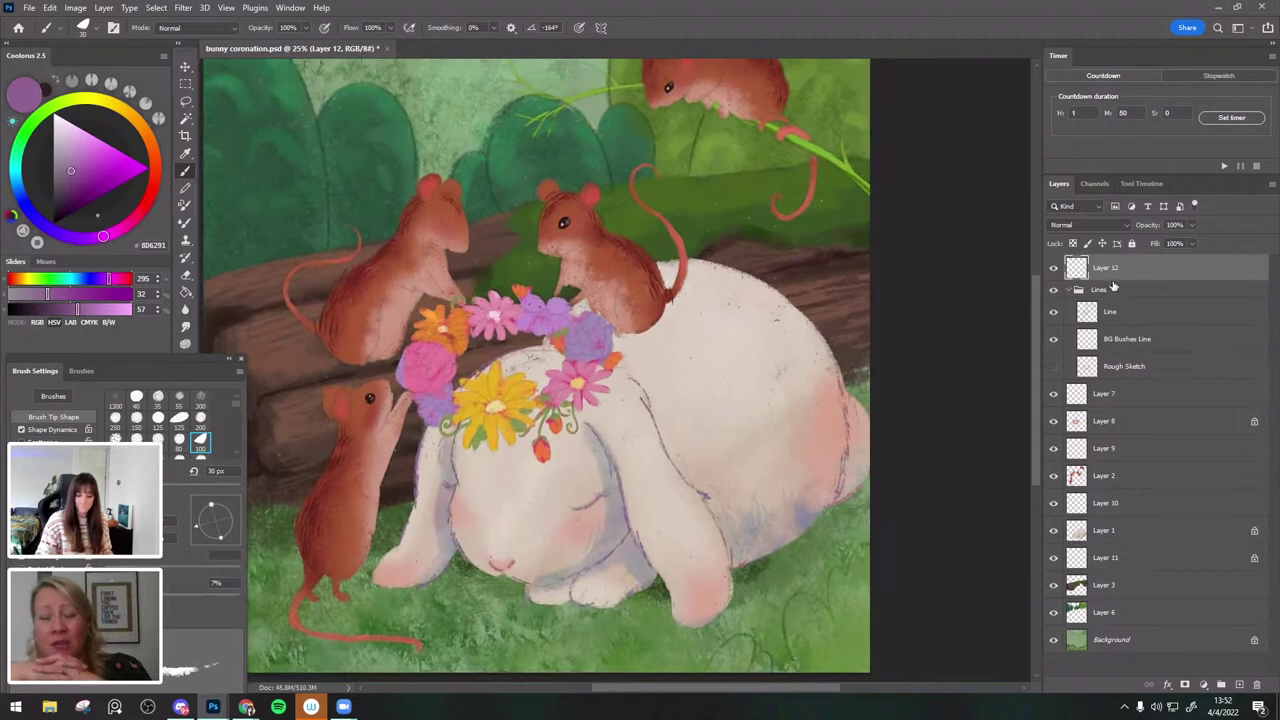
drag(768, 333, 777, 346)
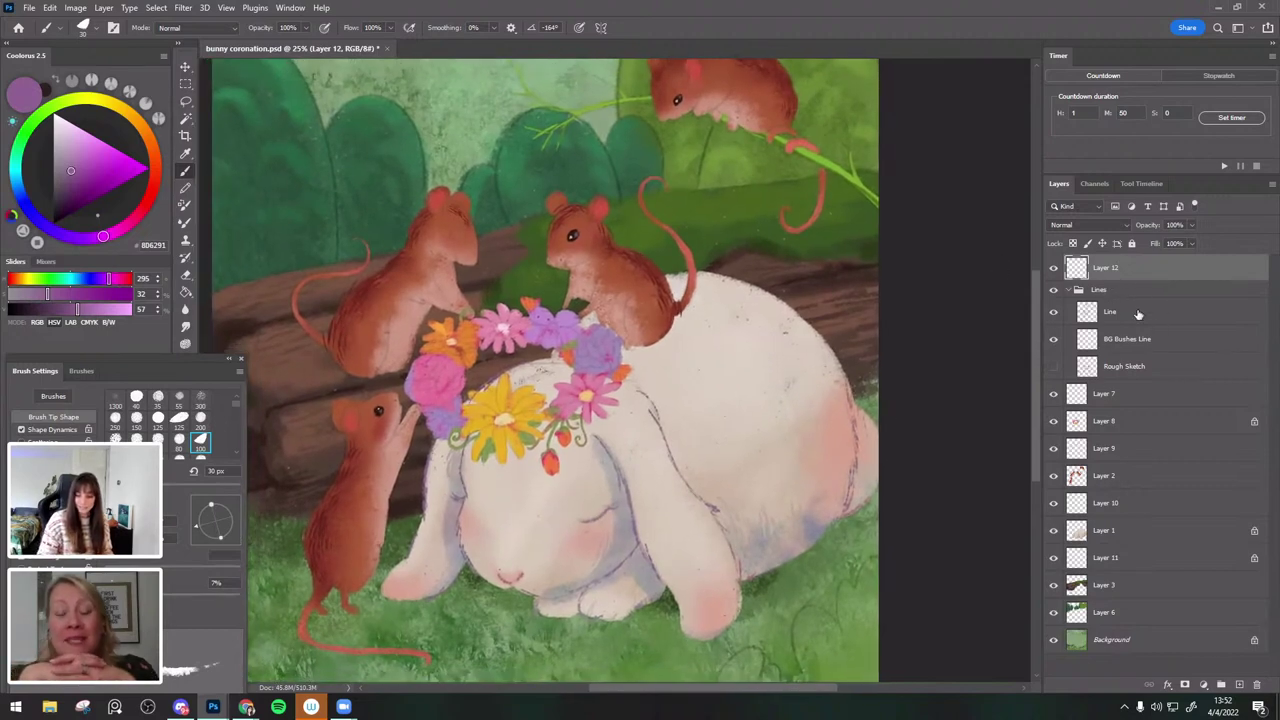
click(187, 67)
click(386, 278)
click(182, 169)
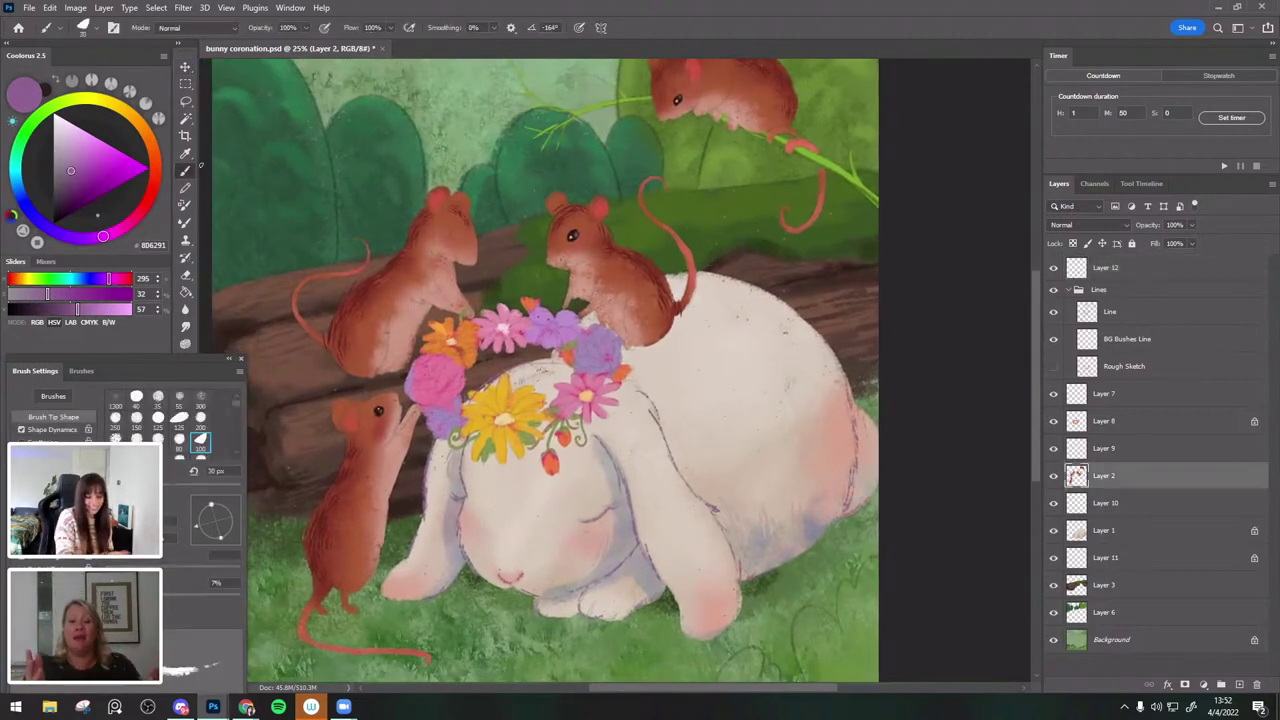
alt+click(585, 283)
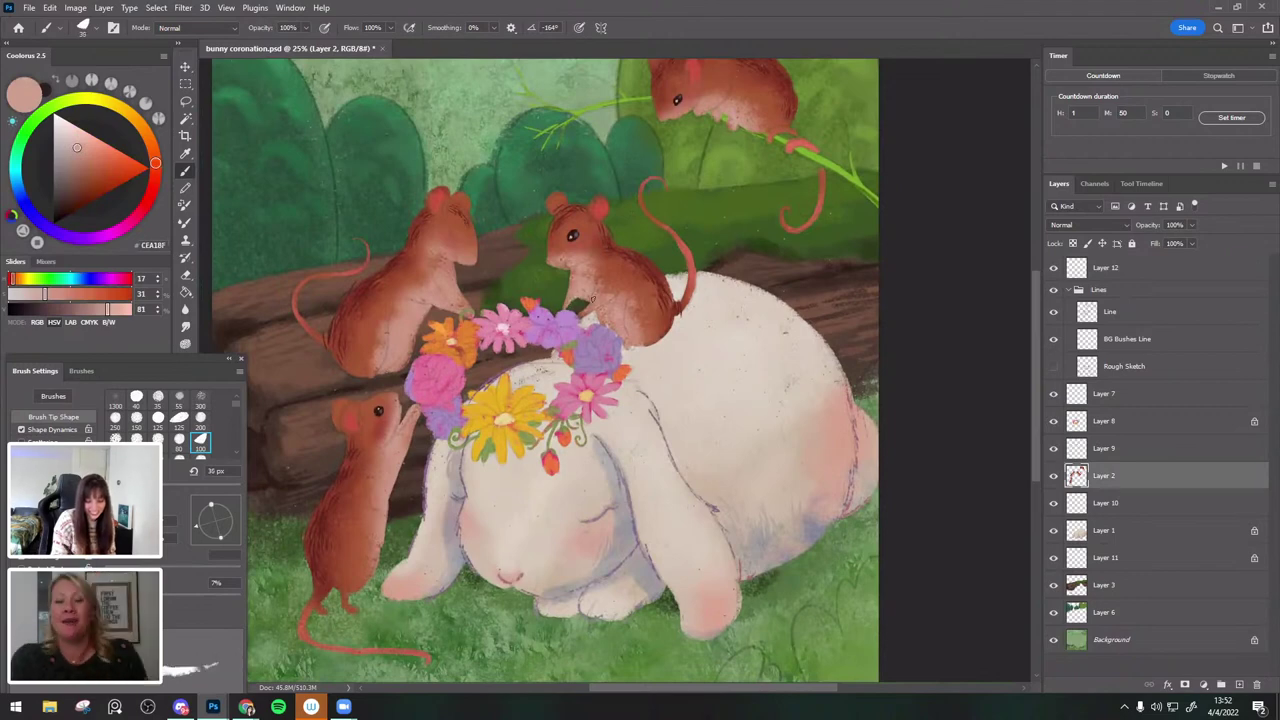
key(bracketright)
key(bracketright)
alt+click(612, 311)
alt+click(616, 274)
key(bracketleft)
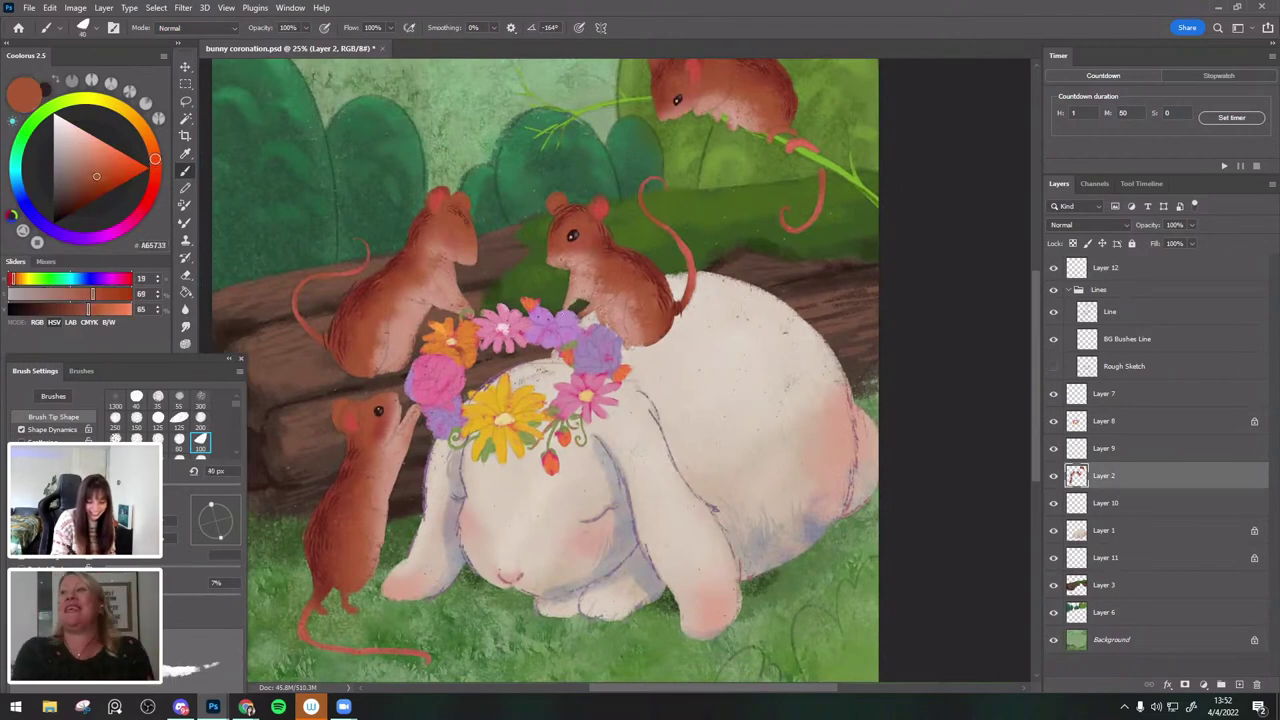
Switch to Charcoal - Dark Bold at 80 px and paint sampled browns over the shoulder and side of the mouse on the bunny.
click(86, 30)
click(134, 380)
alt+click(611, 267)
key(bracketleft)
key(bracketleft)
key(bracketleft)
key(bracketleft)
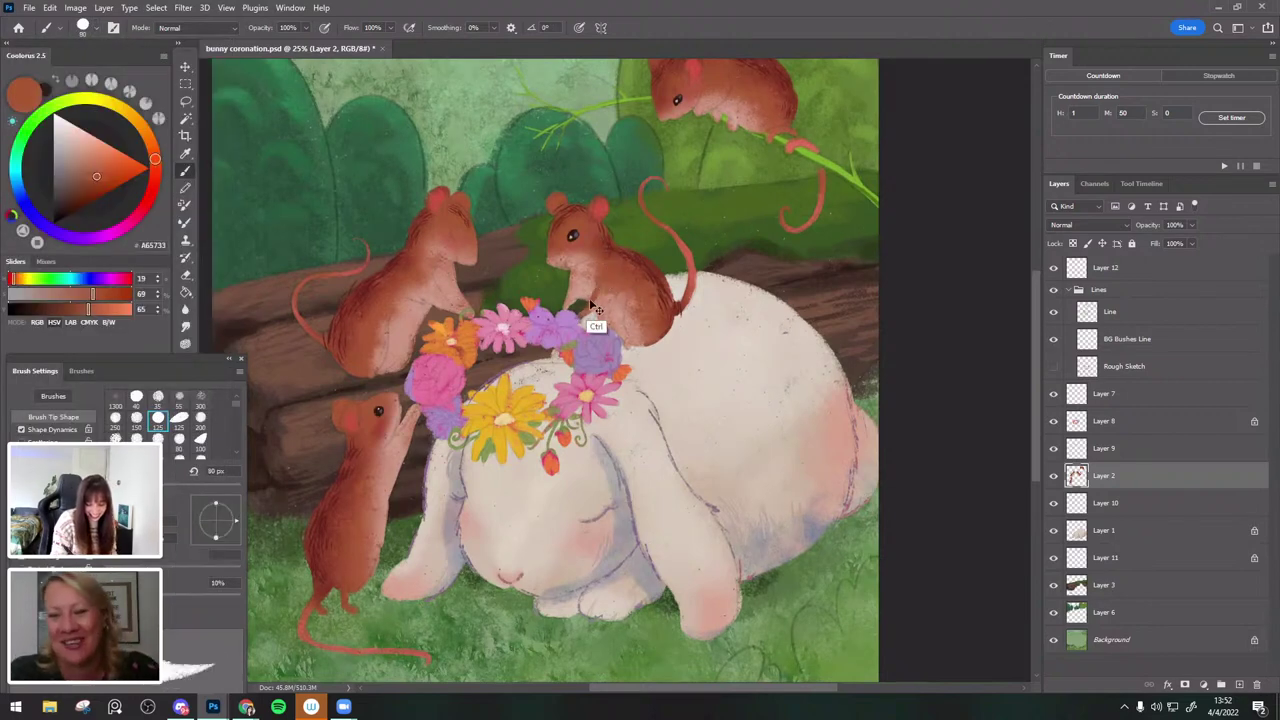
alt+click(610, 300)
key(bracketright)
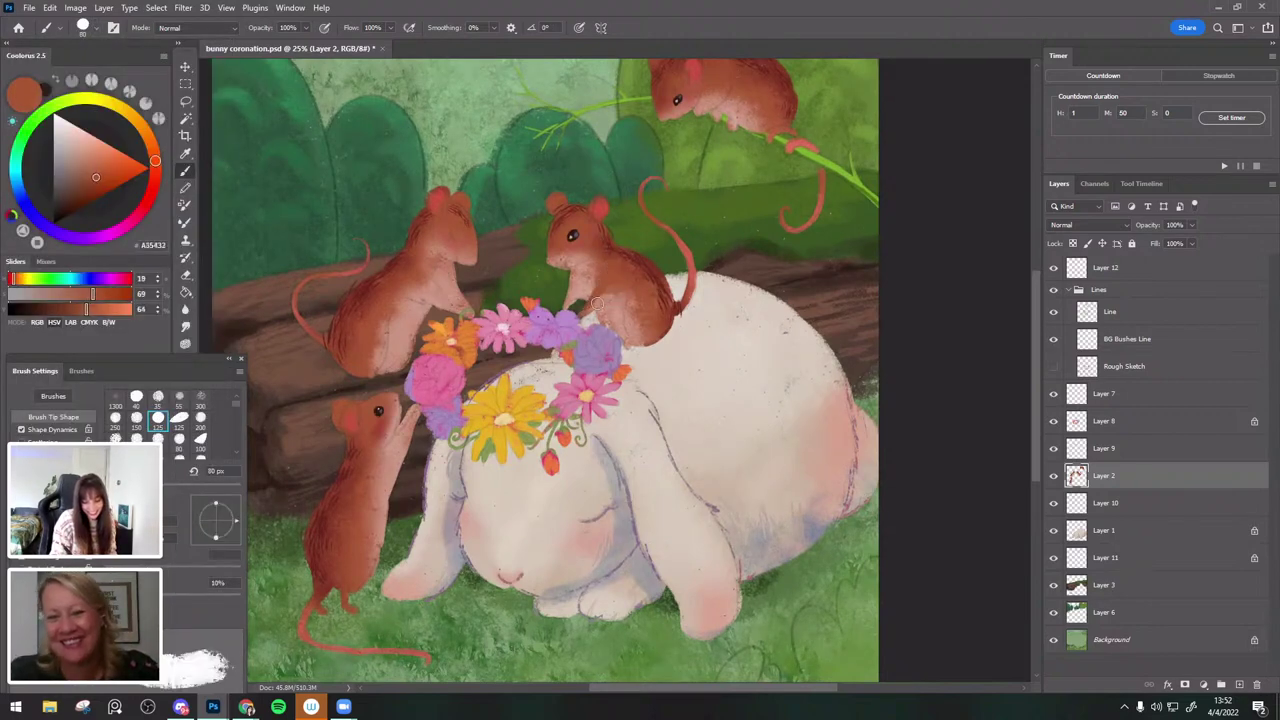
alt+click(613, 266)
alt+click(645, 294)
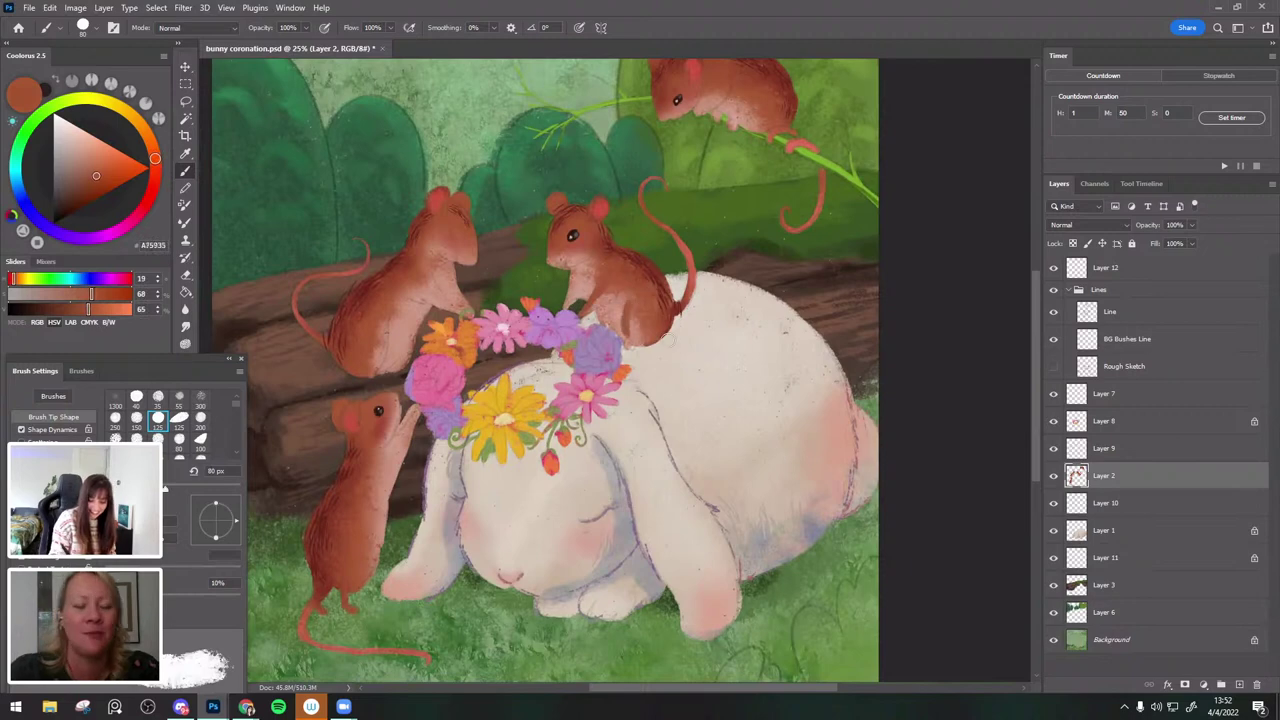
Choose the 200 px dry media brush, reduce its size, and brush pinkish brown #BE826A onto the same mouse's belly fur.
click(88, 33)
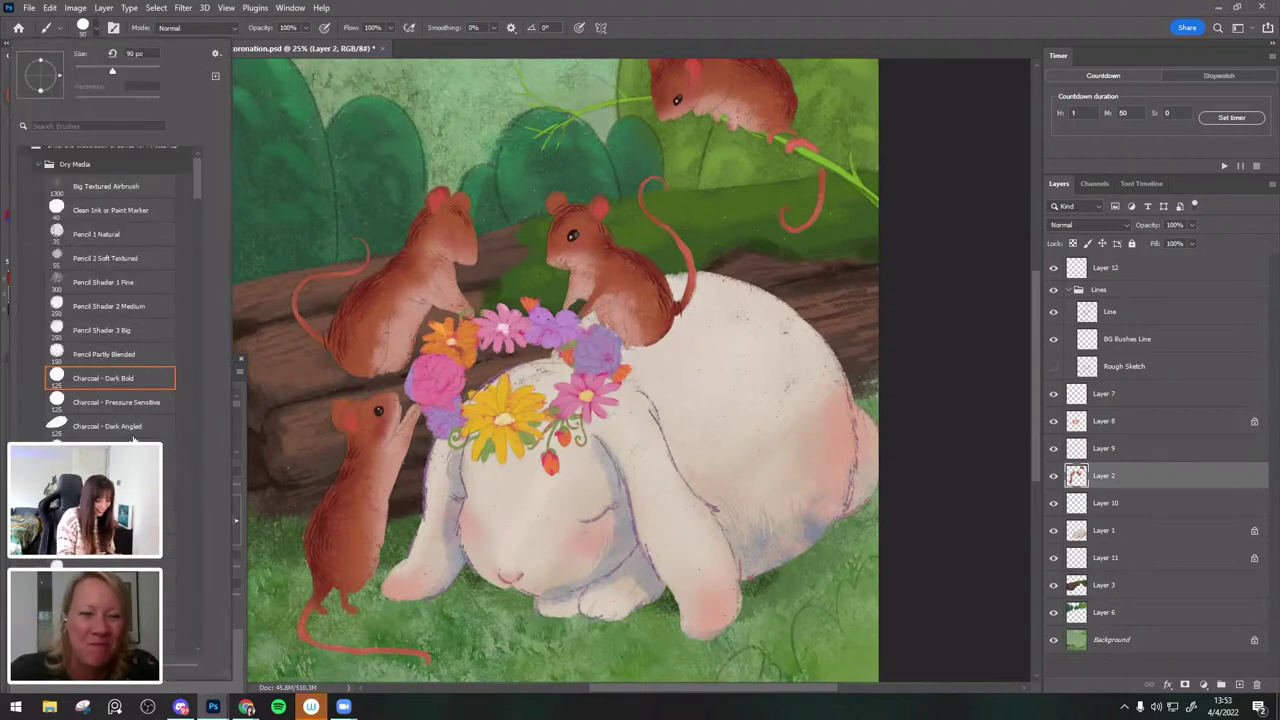
click(103, 378)
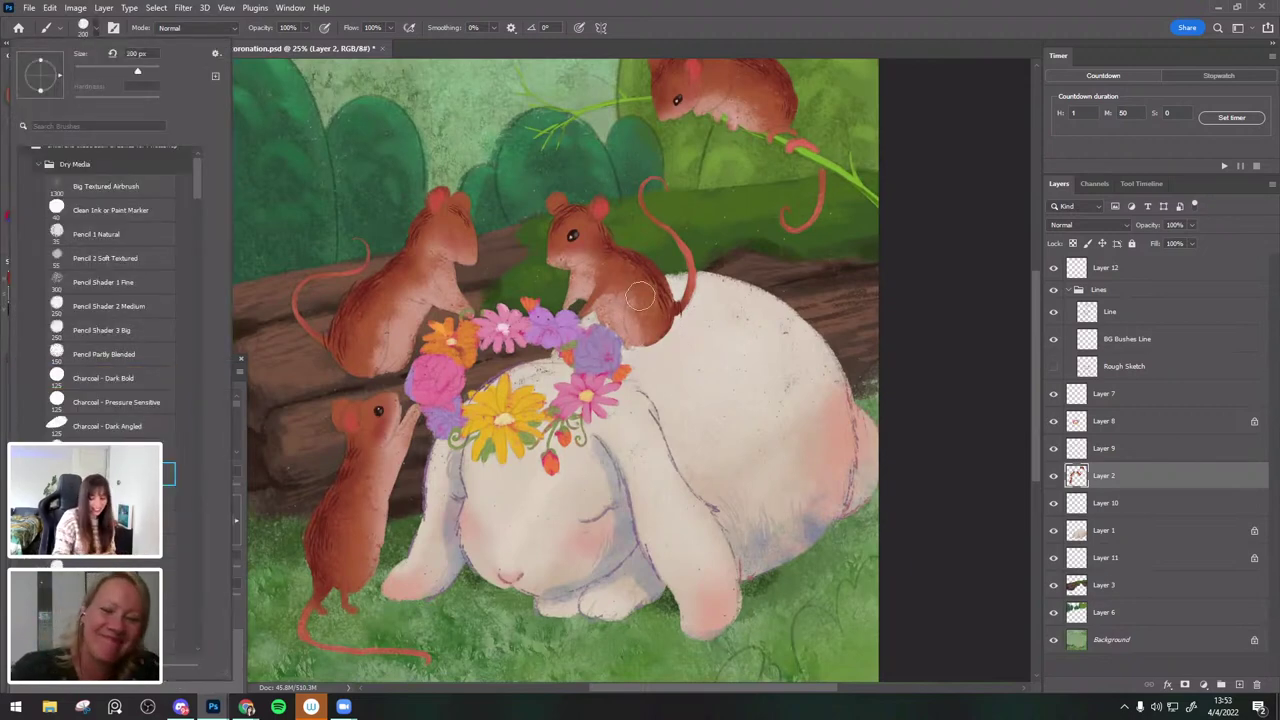
click(604, 291)
key(bracketleft)
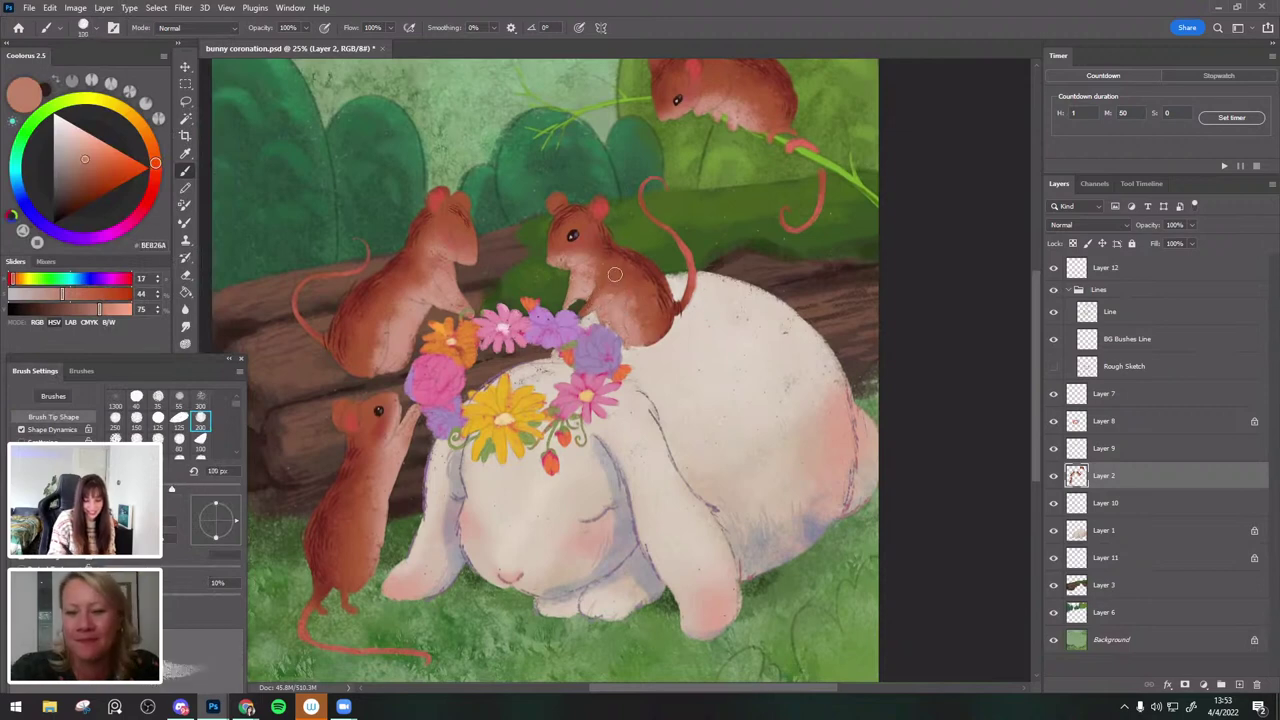
Sample brown #A65733 from the mouse's side and blend its belly and haunch fur, using brush sizes up to 150 px.
alt+click(632, 310)
key(bracketright)
key(bracketright)
key(bracketleft)
key(bracketleft)
key(bracketleft)
mouse_move(646, 305)
mouse_down()
mouse_move(648, 355)
mouse_move(644, 317)
mouse_up()
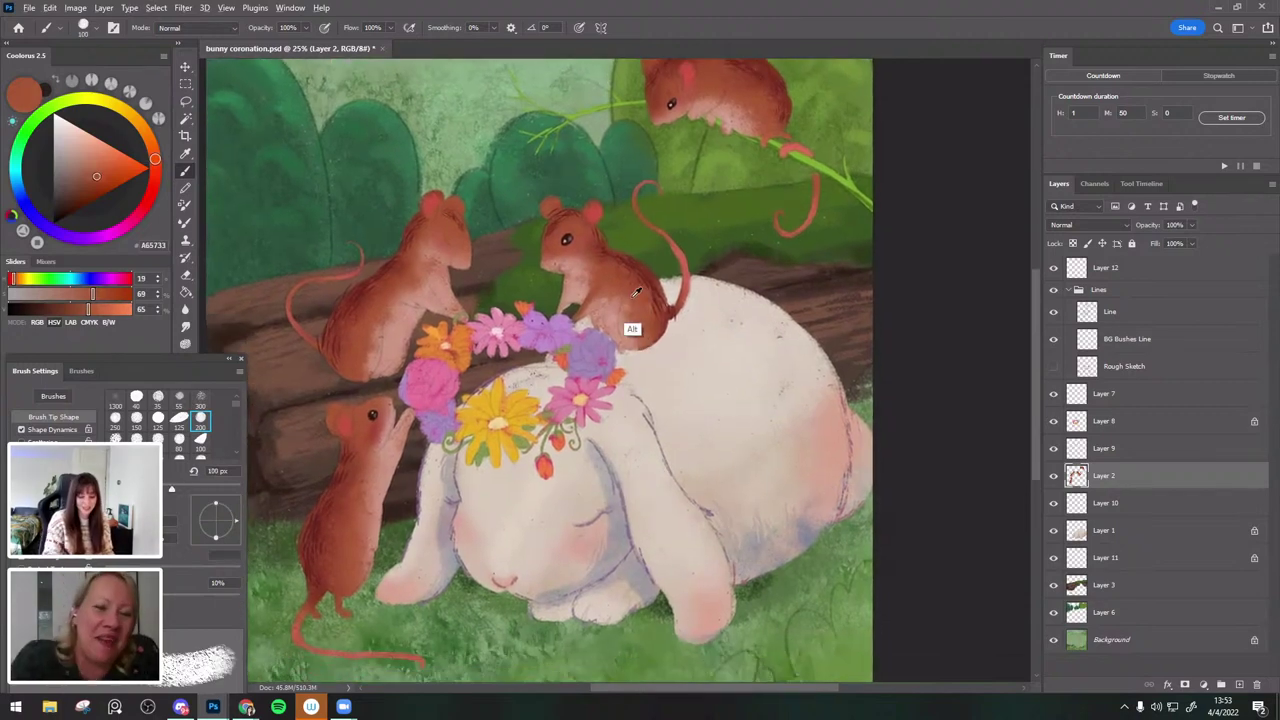
key(bracketright)
key(bracketright)
mouse_move(598, 403)
mouse_down()
mouse_move(666, 389)
mouse_move(658, 401)
mouse_up()
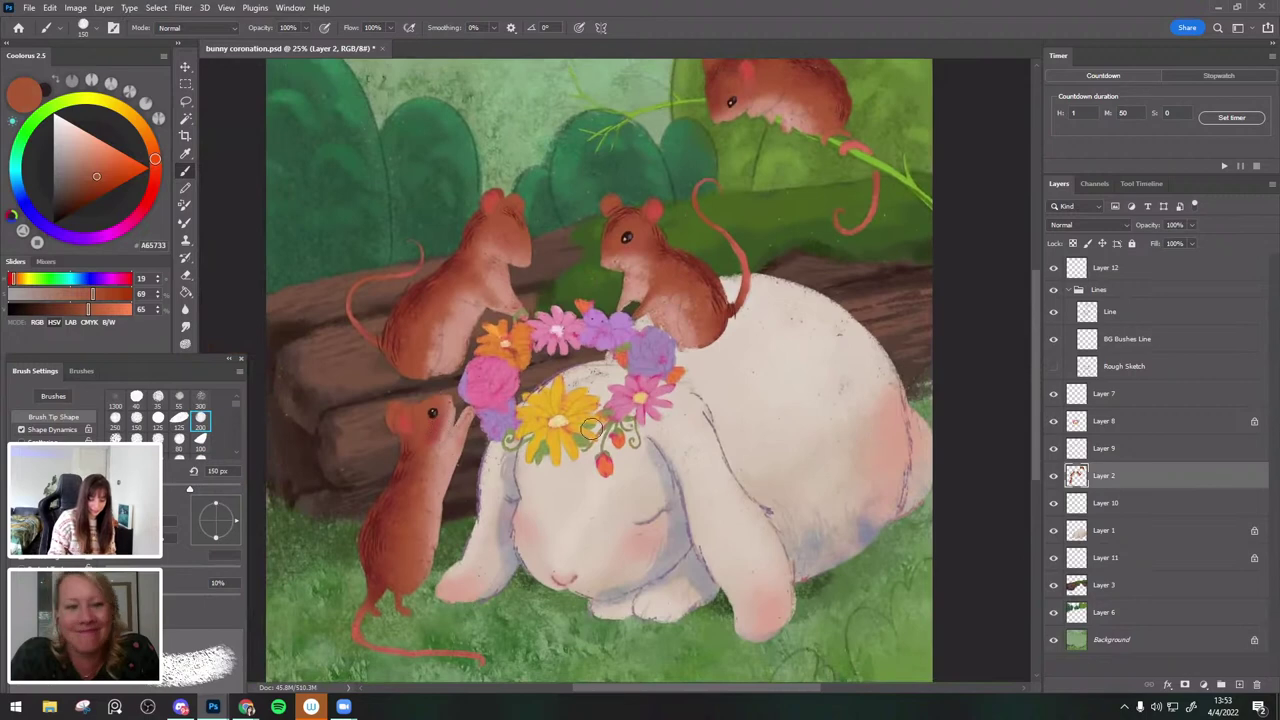
drag(678, 470, 678, 486)
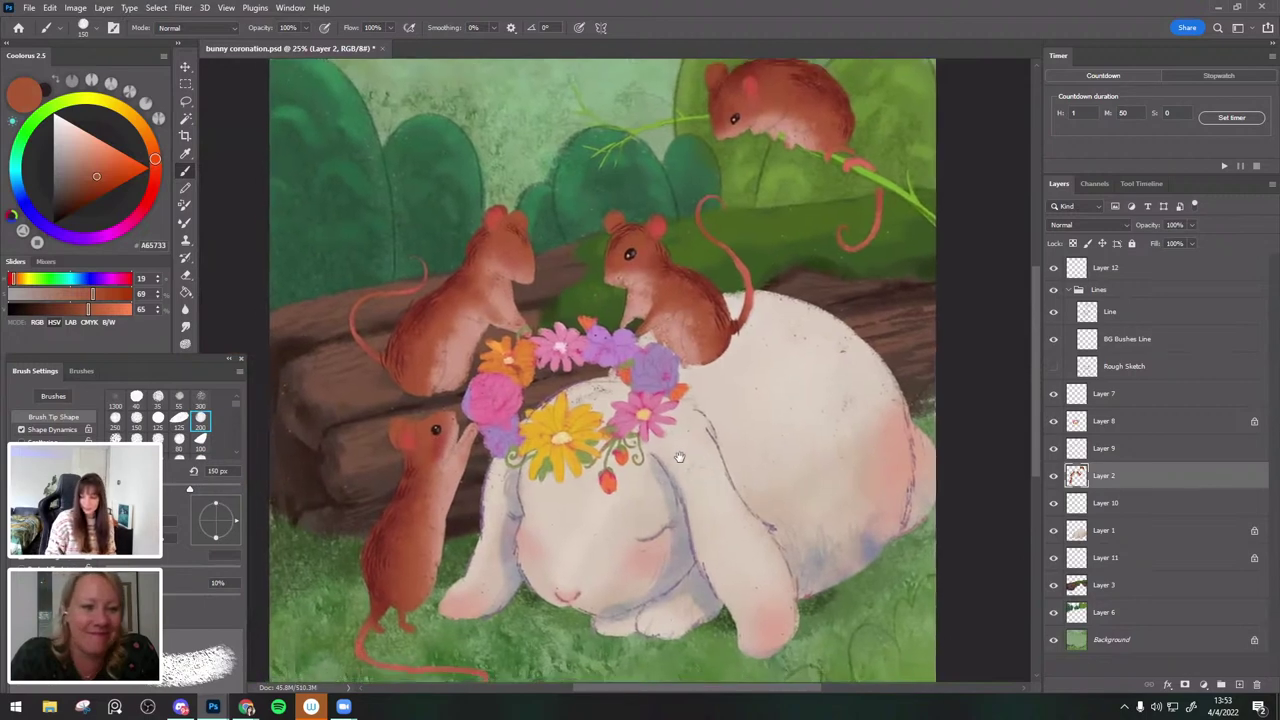
Select Layer 12, restore the 100 px angled charcoal brush and sample reddish brown #8A3026 from the mouse on the log.
click(1123, 270)
click(1053, 268)
click(1053, 268)
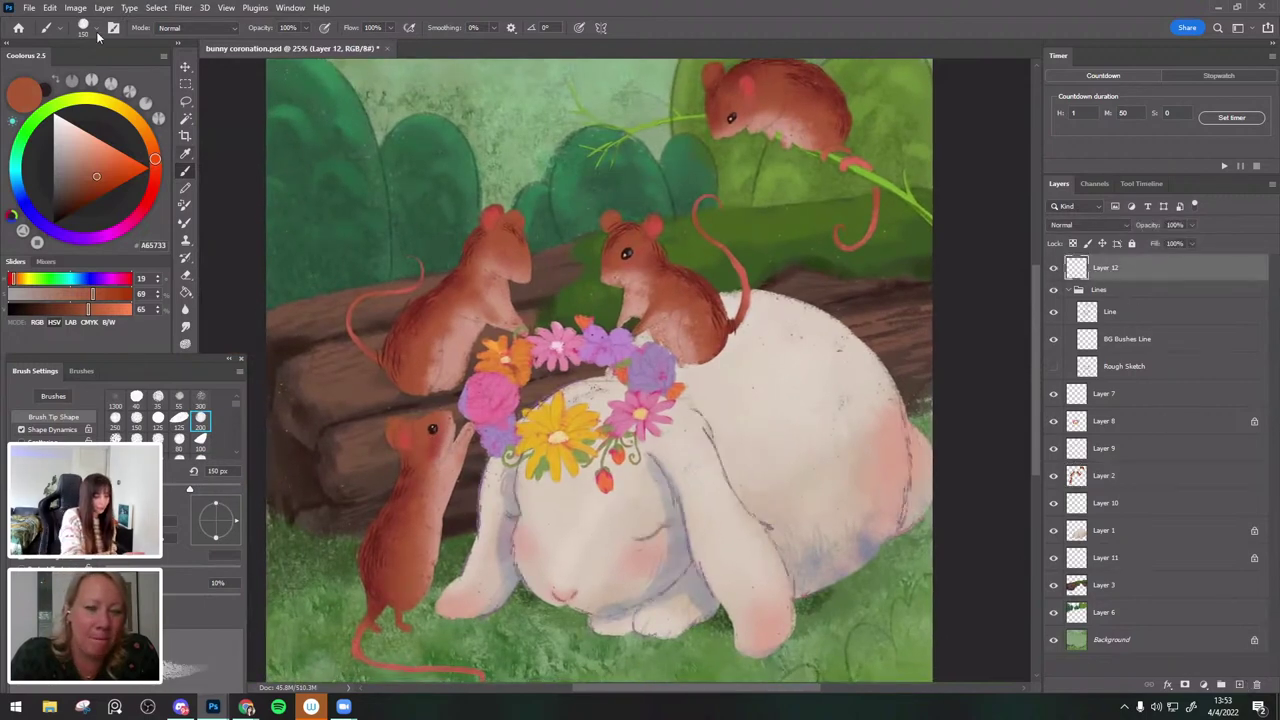
click(96, 30)
click(120, 594)
click(465, 300)
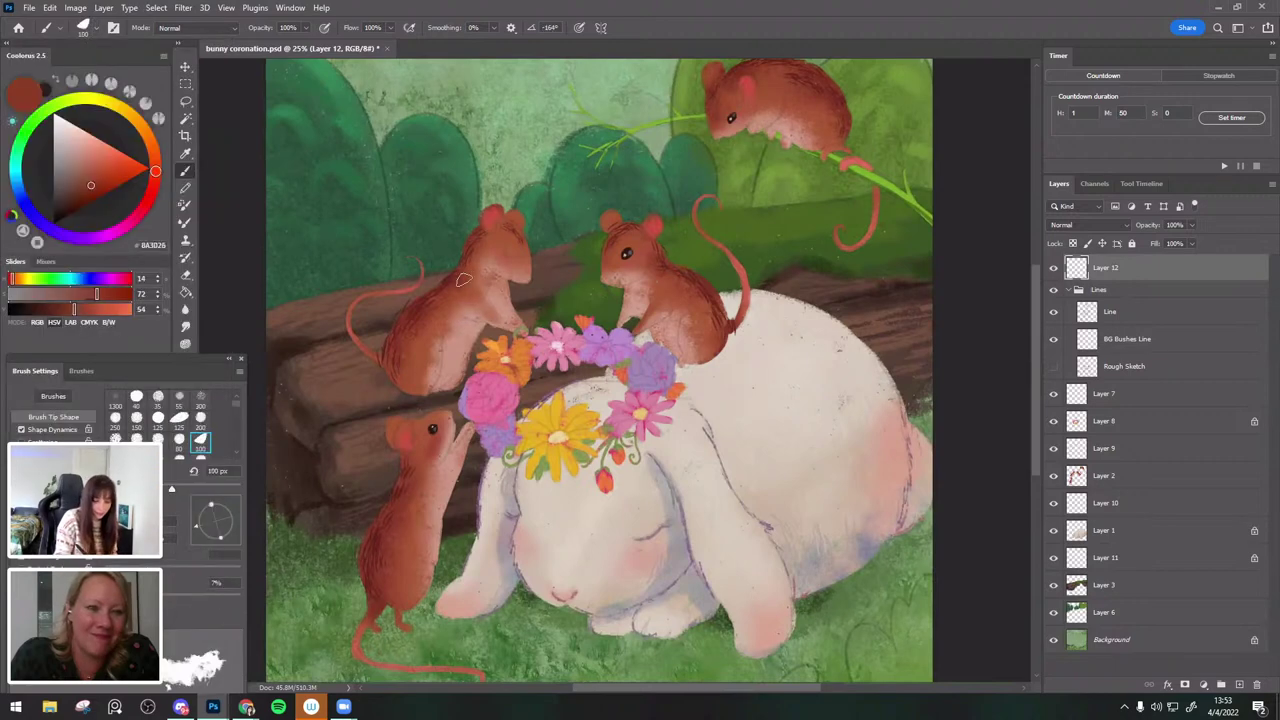
Darken the colour to #402016, reduce the brush to 35 px and outline the log mouse's ear and front leg.
click(76, 200)
key(bracketleft)
key(bracketleft)
key(bracketleft)
key(bracketleft)
key(bracketleft)
key(bracketleft)
key(bracketleft)
key(bracketleft)
click(69, 205)
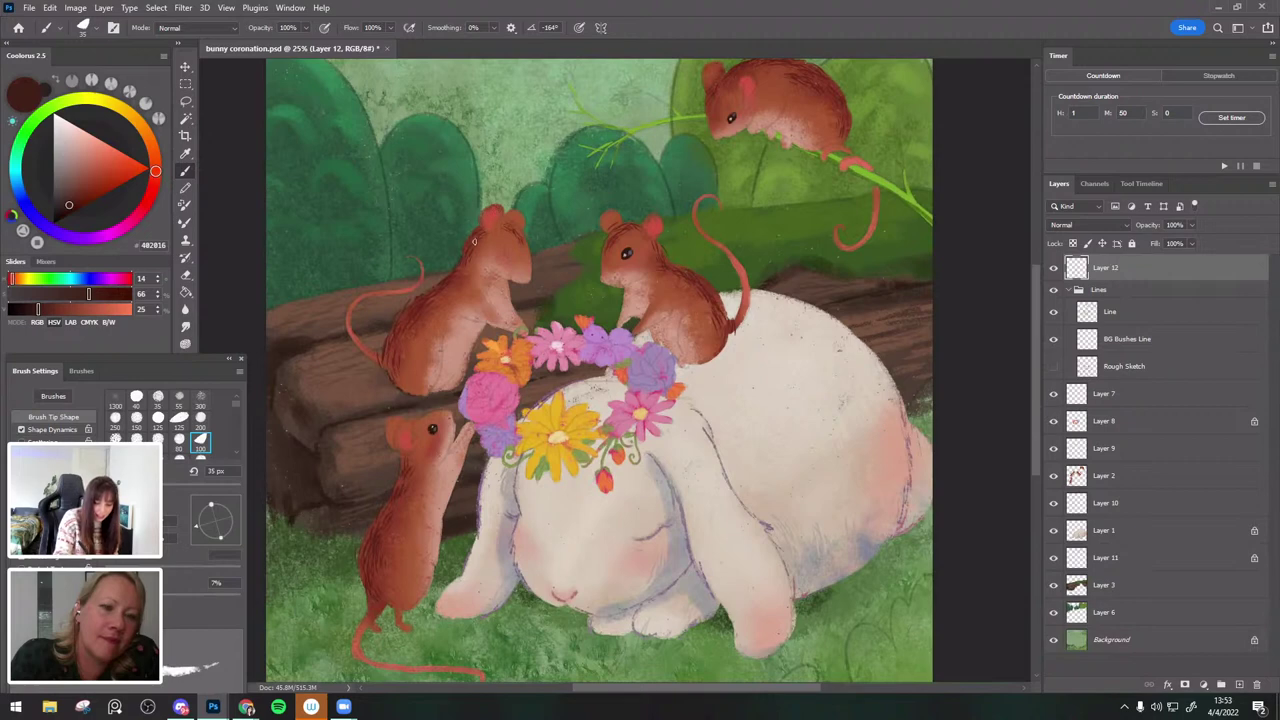
key([)
key([)
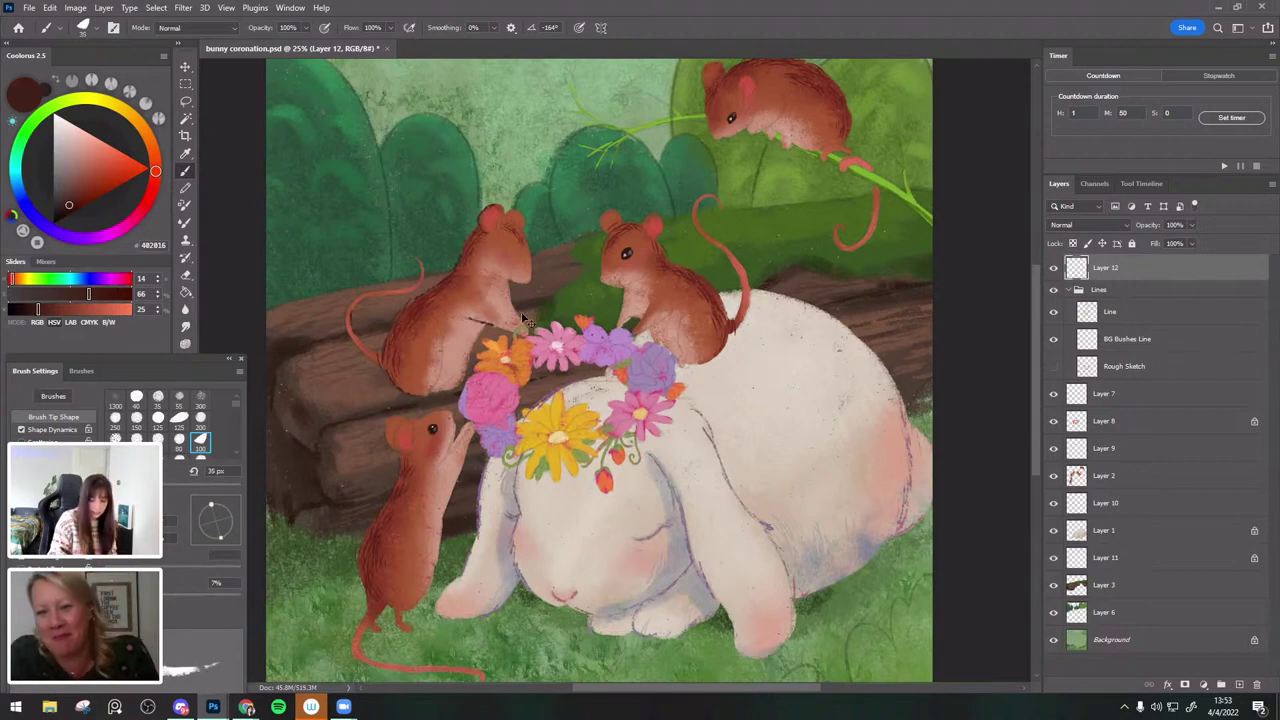
Sample lighter brown #984C2E from the log mouse and define its front leg with the brush at 40 px.
alt+click(474, 318)
key(bracketright)
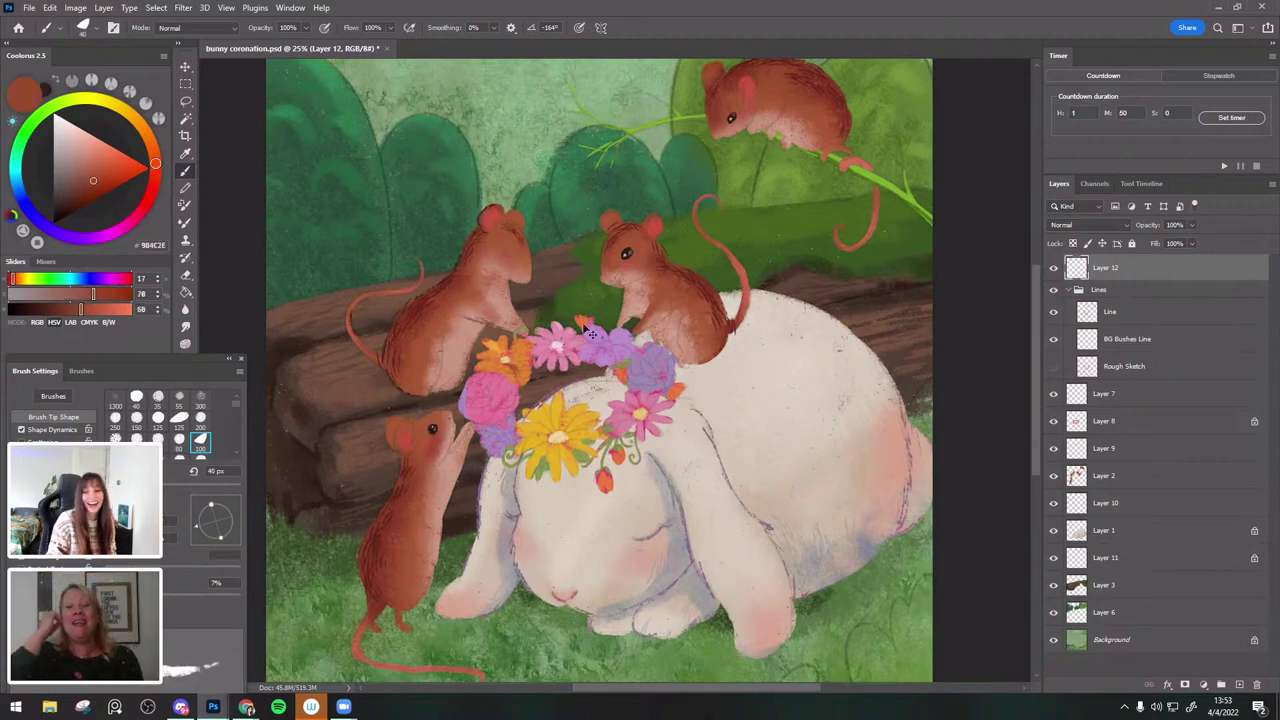
alt+click(479, 298)
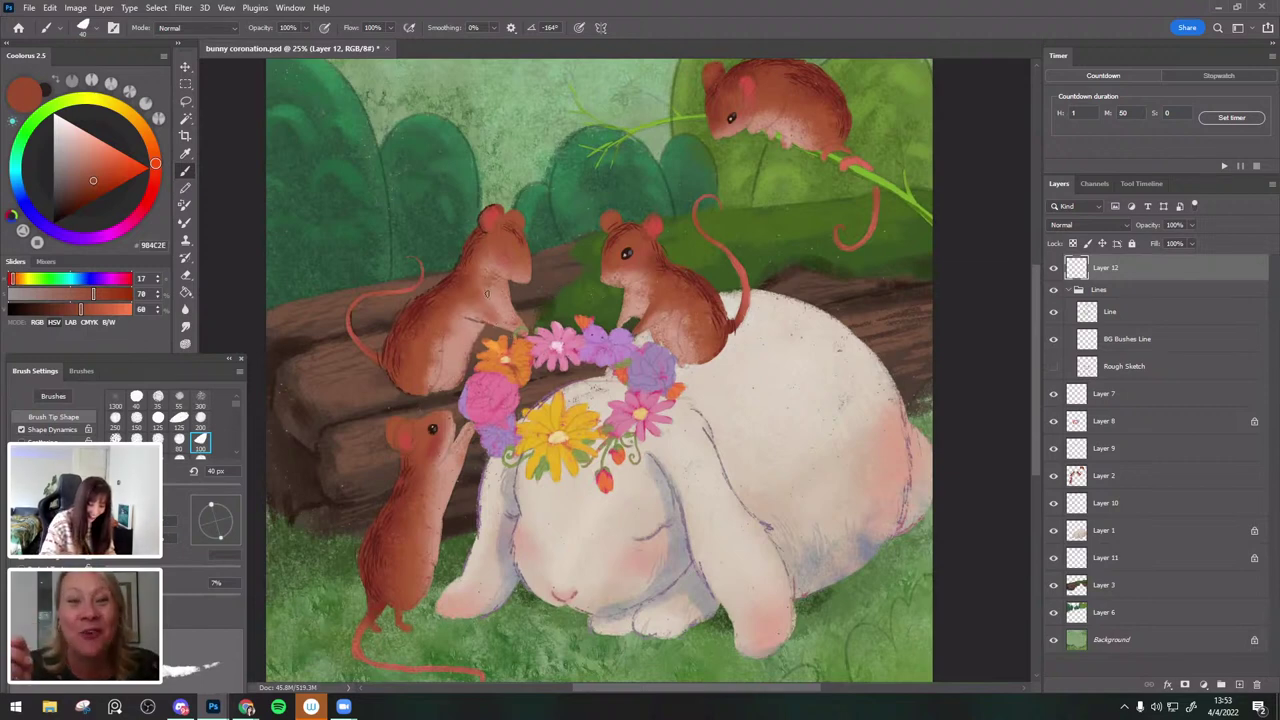
drag(671, 306, 701, 310)
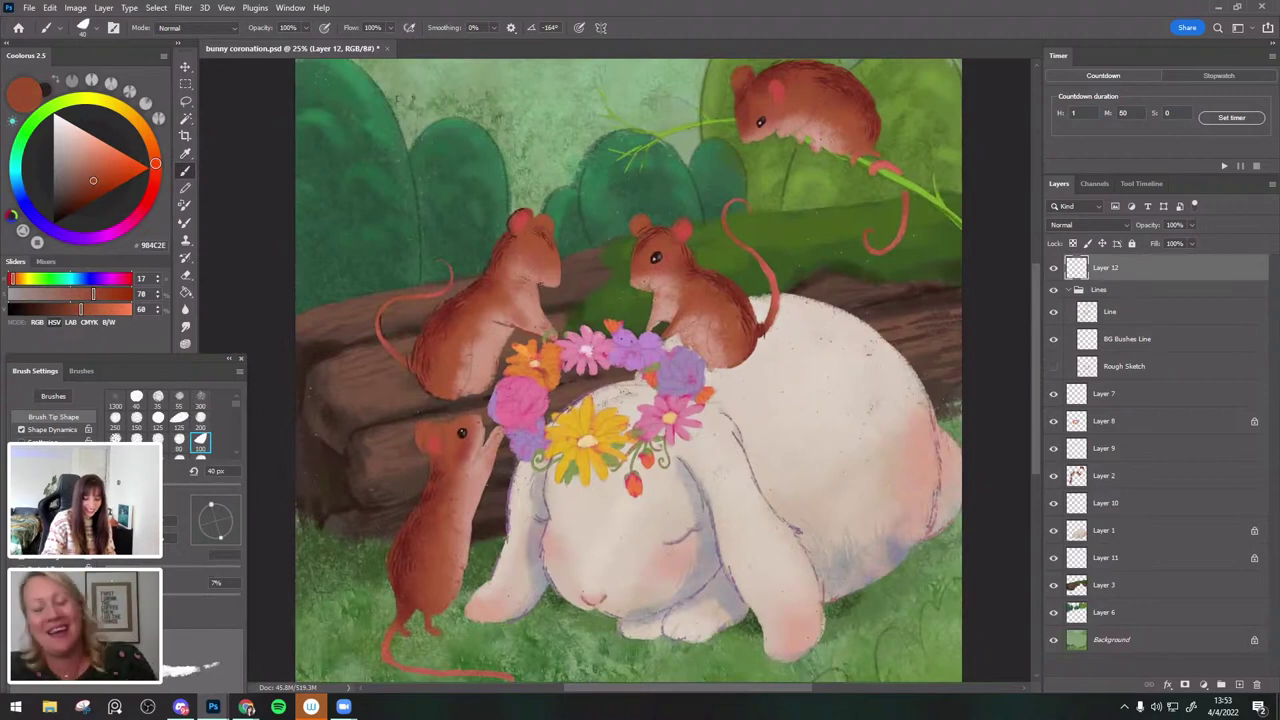
Sample red #BF513D from the standing mouse's ear and paint the hind foot of the mouse on the log with the brush at 45 px.
drag(744, 305, 776, 307)
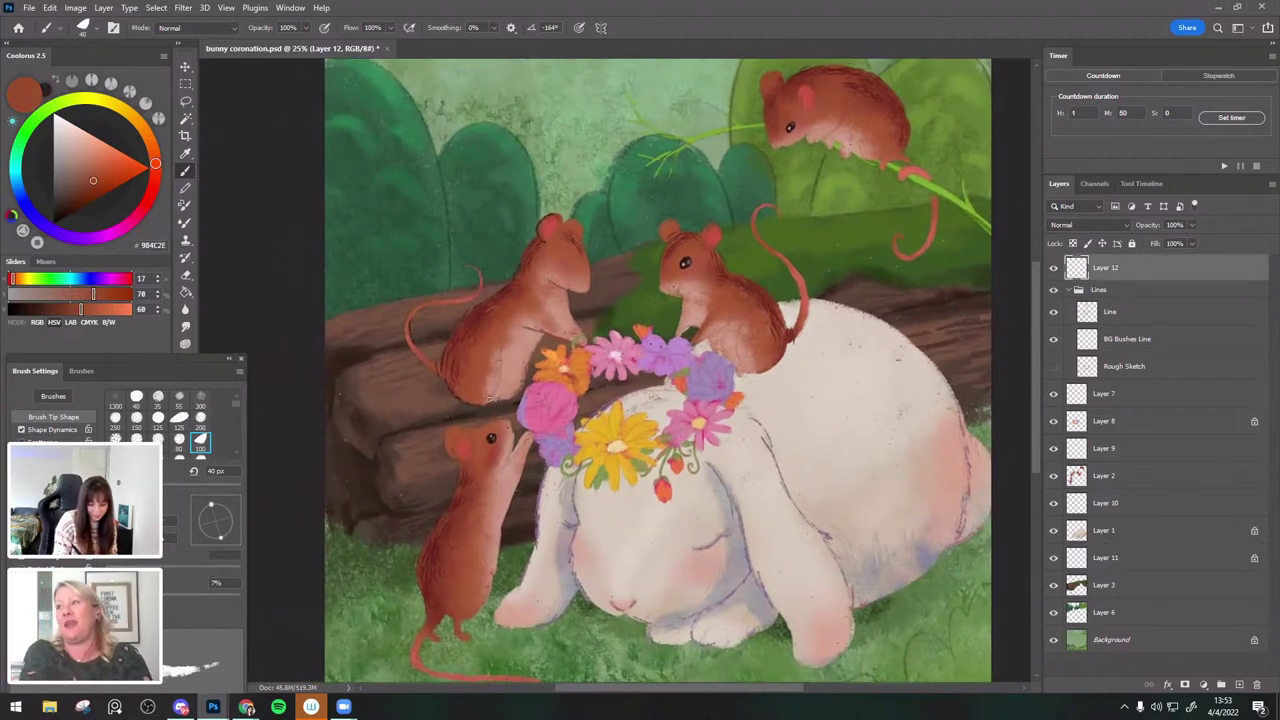
alt+click(465, 452)
key(])
drag(494, 404, 499, 407)
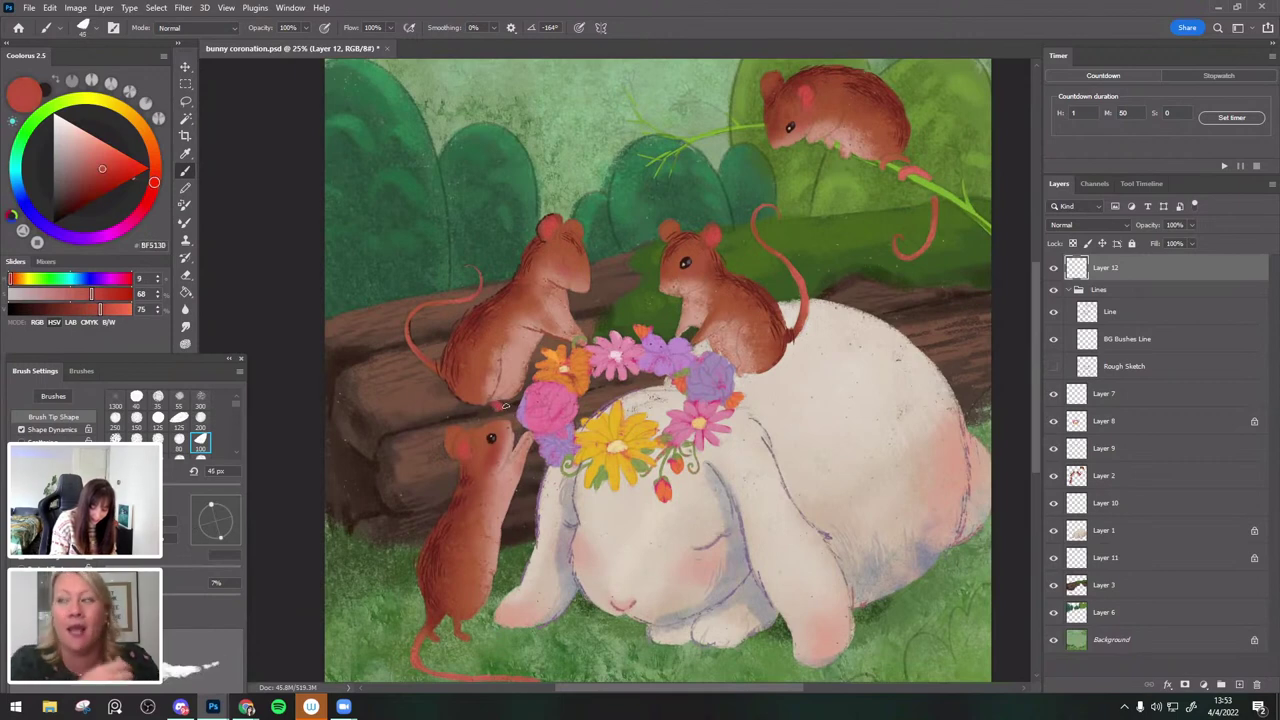
Sample haunch brown and restore #BF513D to touch up the log mouse's haunch and hind foot with the brush at 50 px.
alt+click(486, 398)
key(])
alt+click(460, 397)
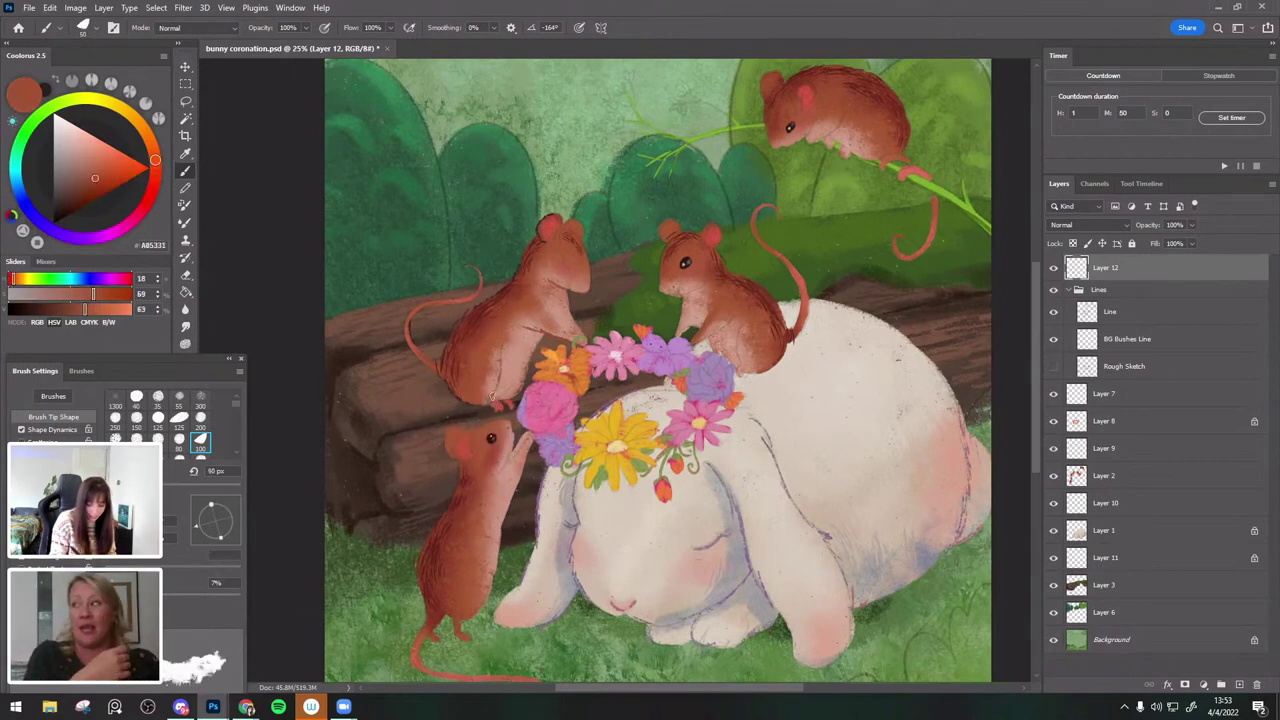
alt+click(520, 391)
drag(621, 369, 653, 267)
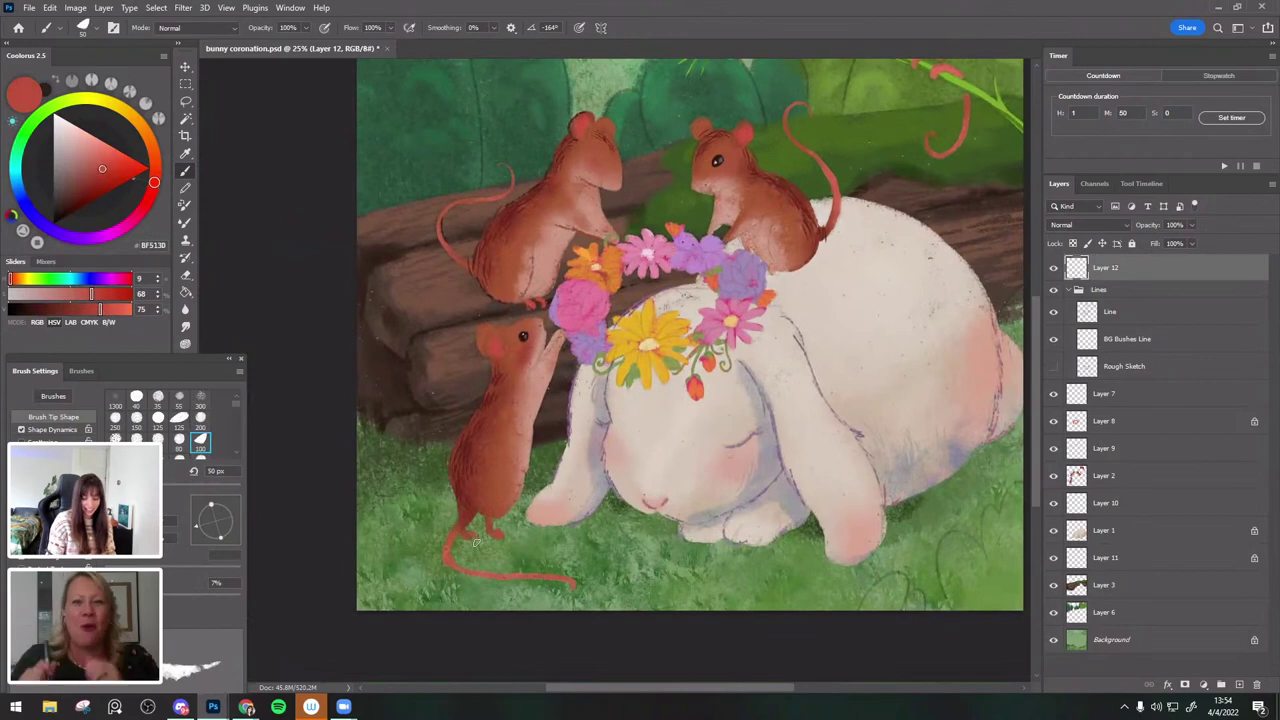
scroll(709, 457, up, 2)
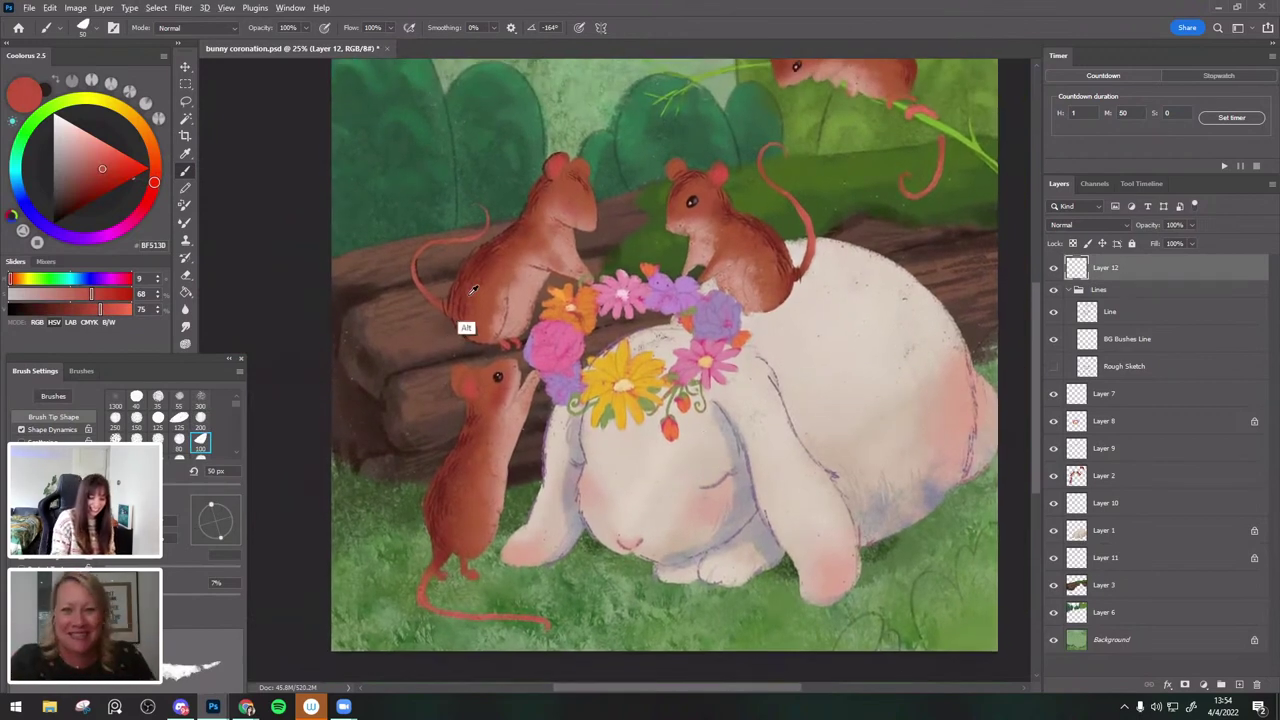
Sample darker browns from the log mouse, down to #402016, and refine its back and haunch outline with the brush at 30 px.
alt+click(458, 314)
key(bracketleft)
alt+click(458, 320)
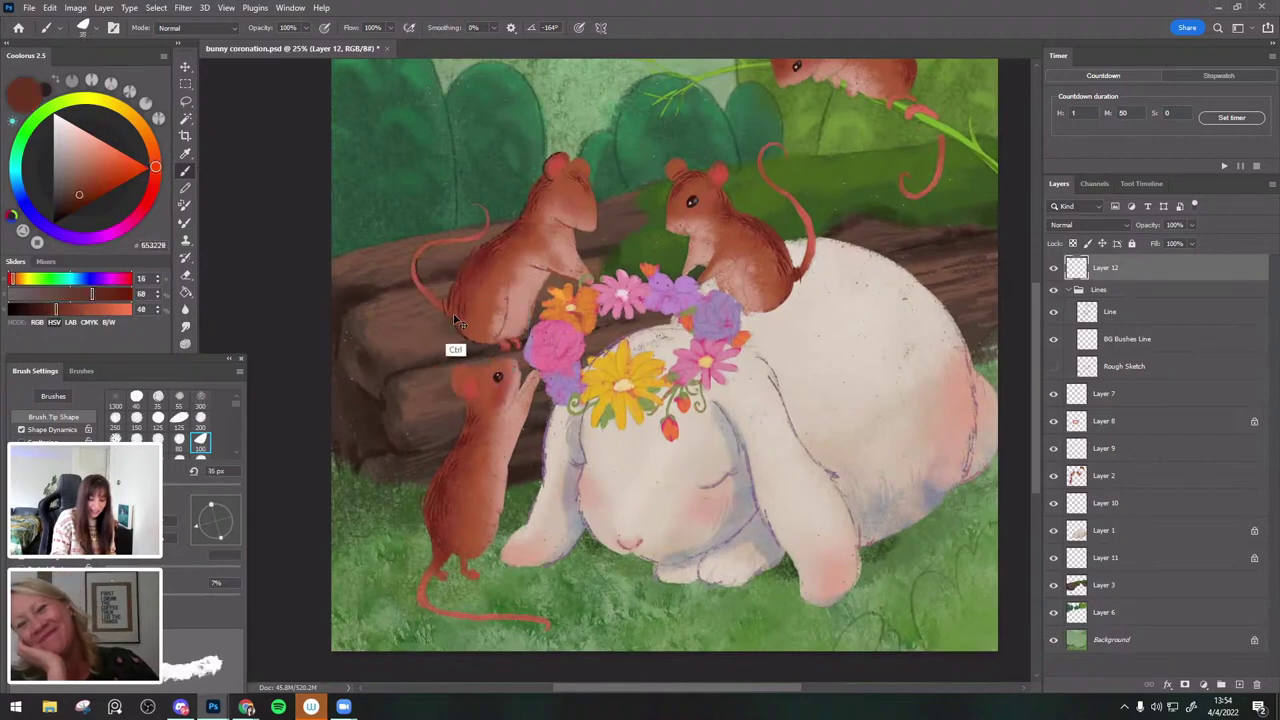
alt+click(487, 278)
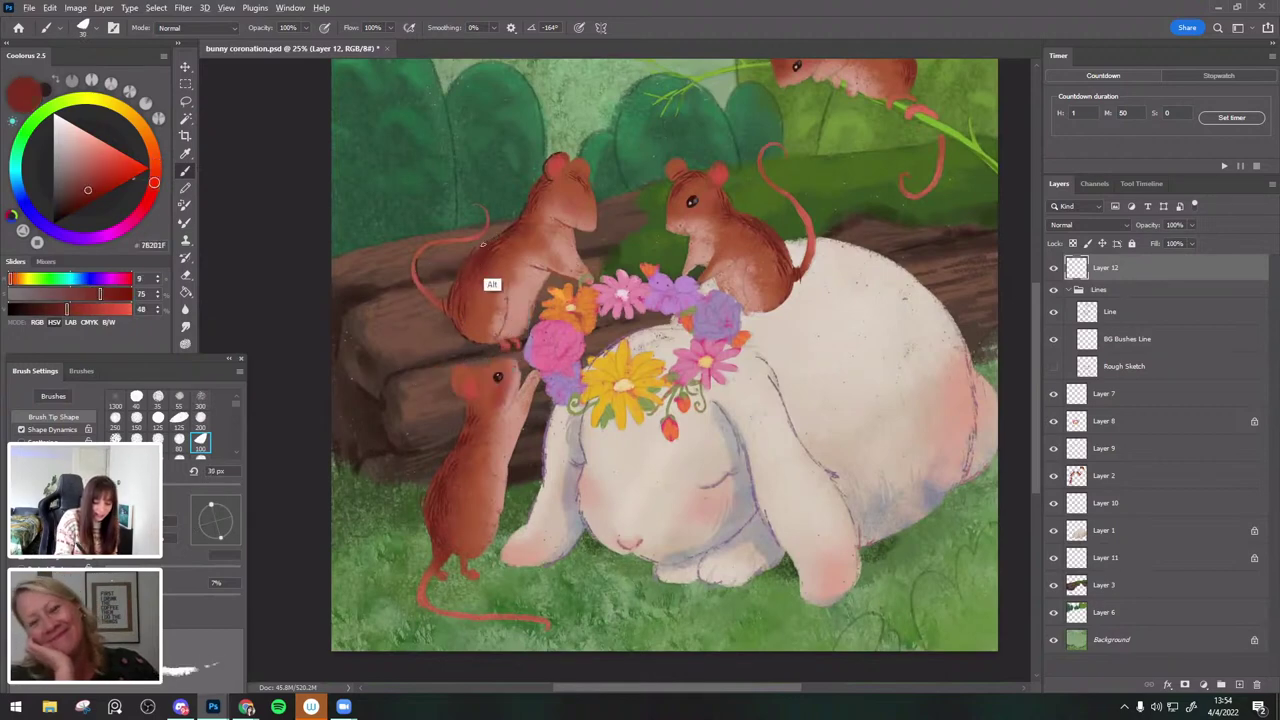
alt+click(482, 243)
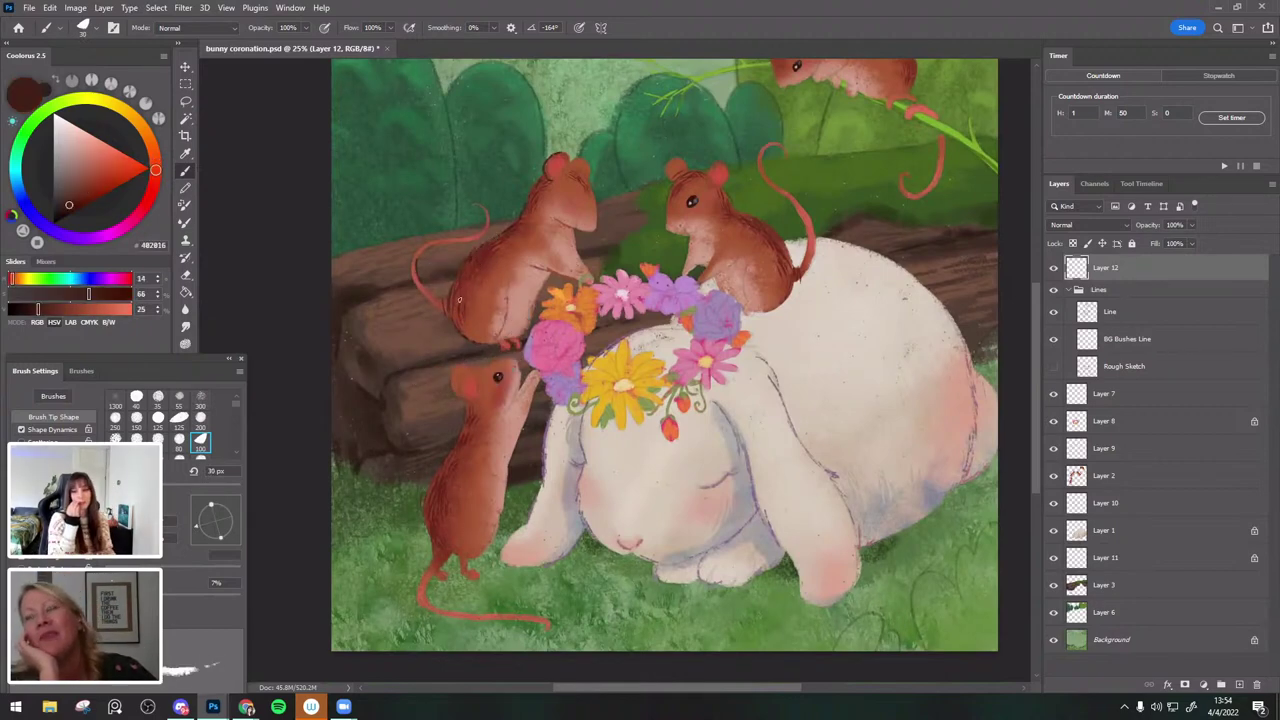
Sample dark red-brown #63271A from the mouse on the bunny's back and define its head and back with the brush at 30 px.
drag(661, 305, 576, 321)
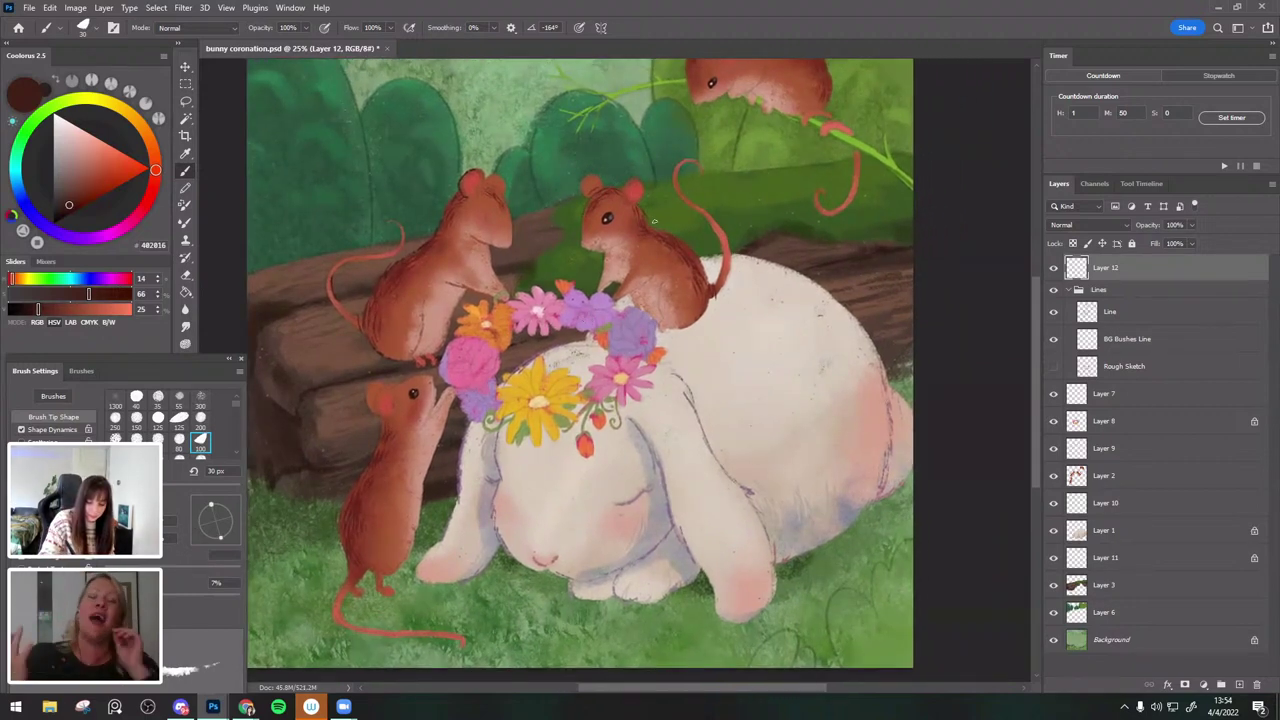
alt+click(689, 264)
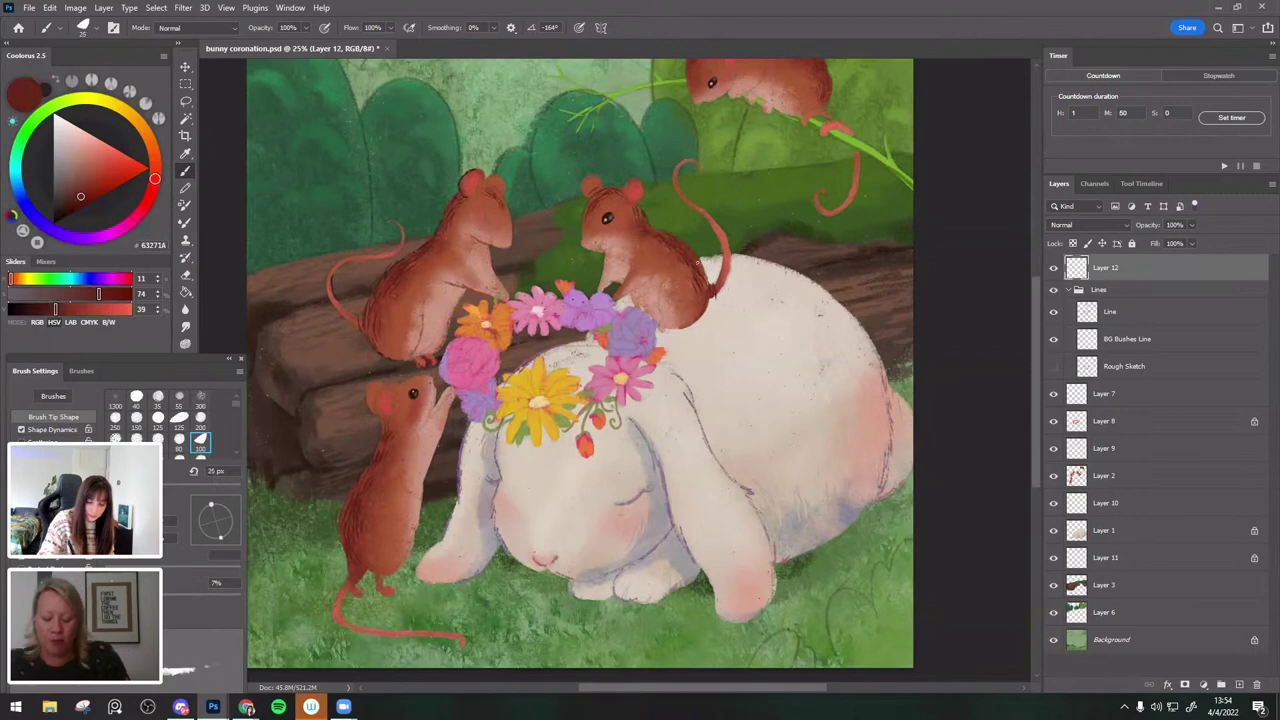
key(])
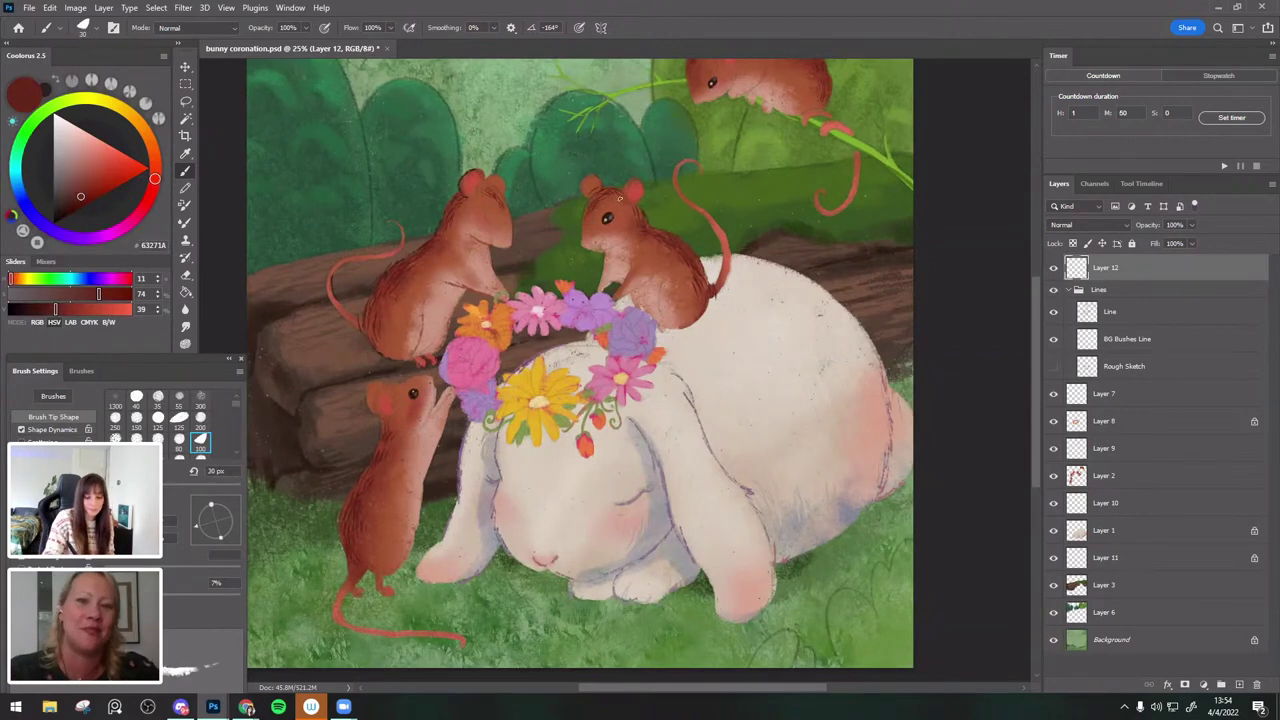
drag(920, 400, 945, 390)
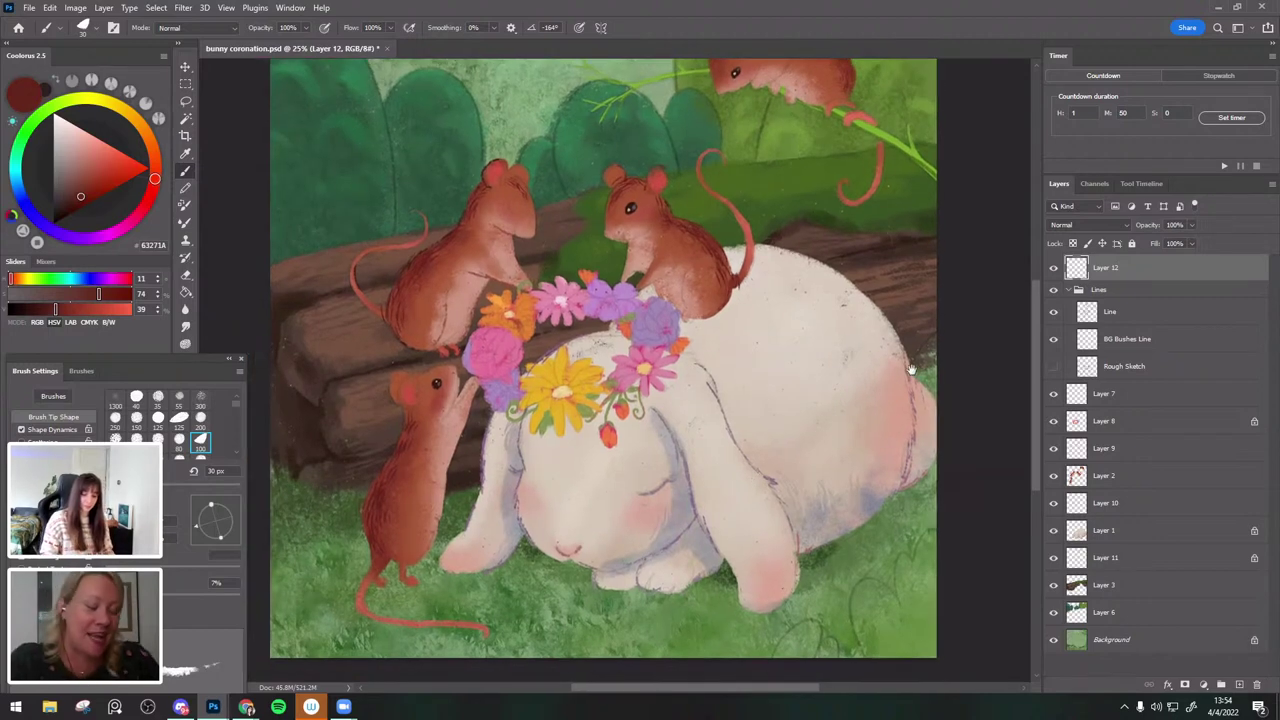
Sample dark brown from the bunny-back mouse's eye and draw the log mouse's closed eye at 25 px, replacing the first stroke.
alt+click(630, 205)
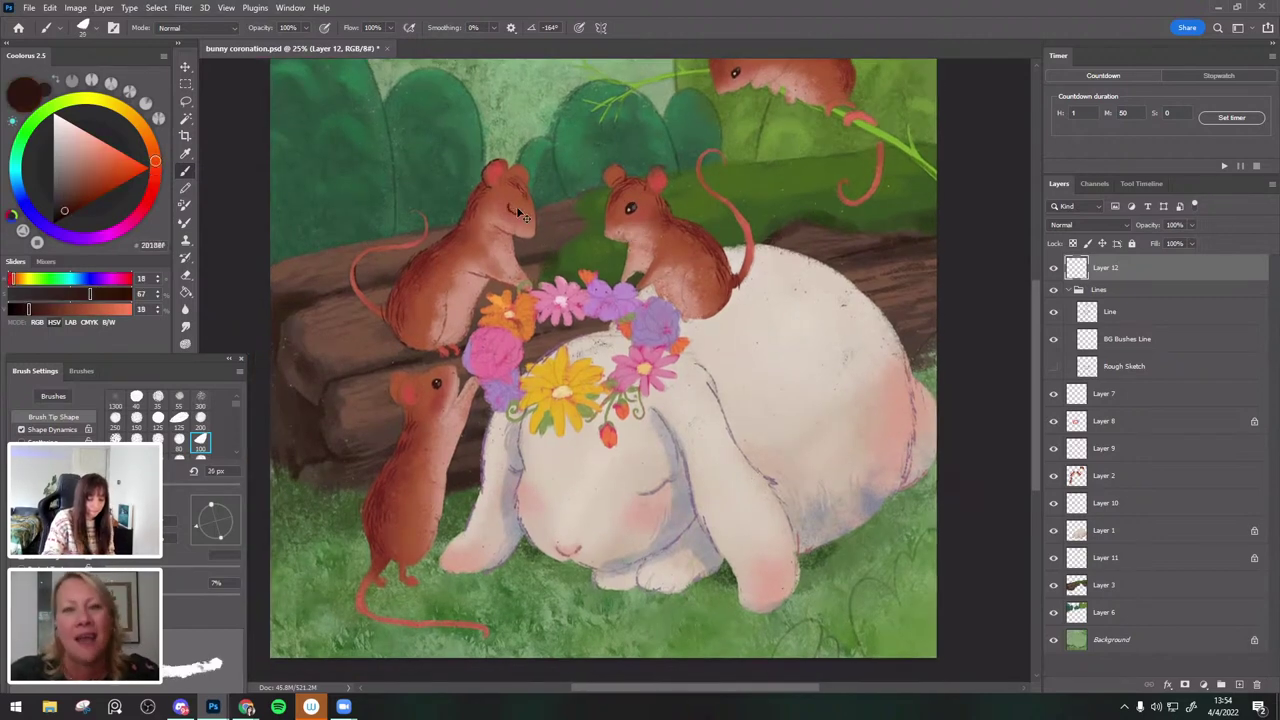
key(ctrl+z)
drag(507, 207, 518, 212)
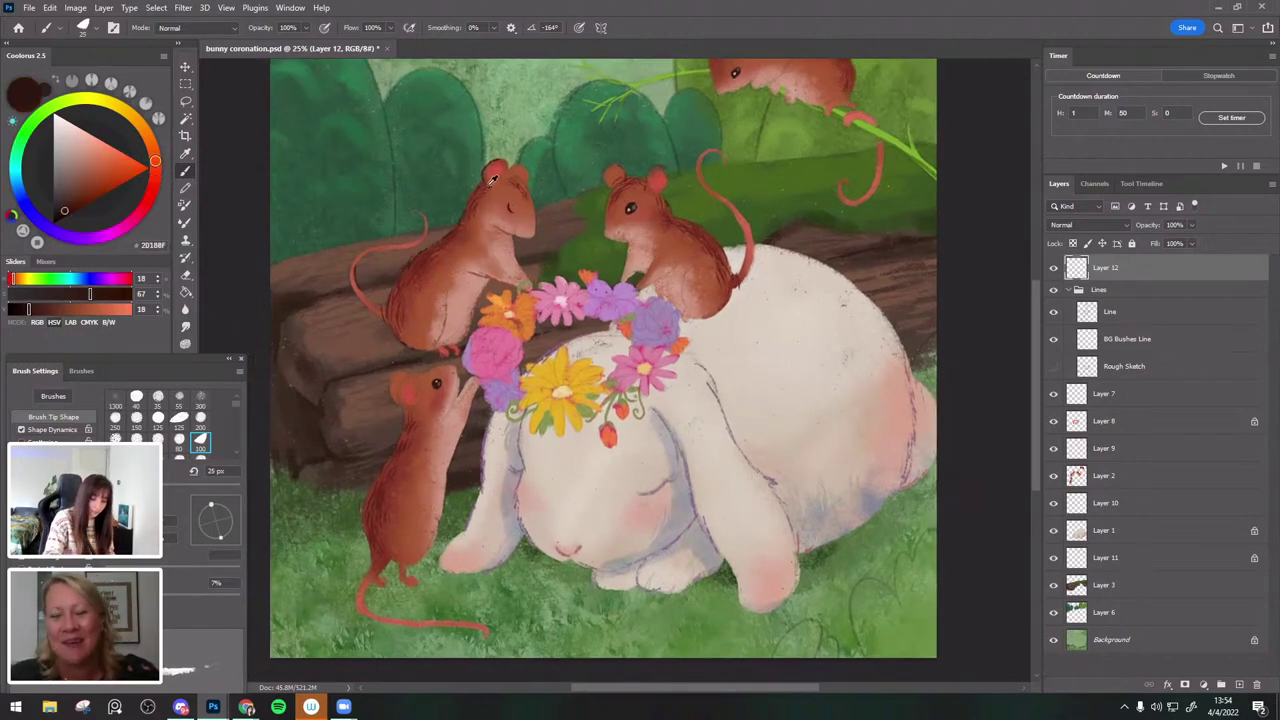
Sample browns #402116 and #592418 from the mice and touch up their ear and tail outlines with the brush at 25 px.
alt+click(487, 185)
alt+click(483, 173)
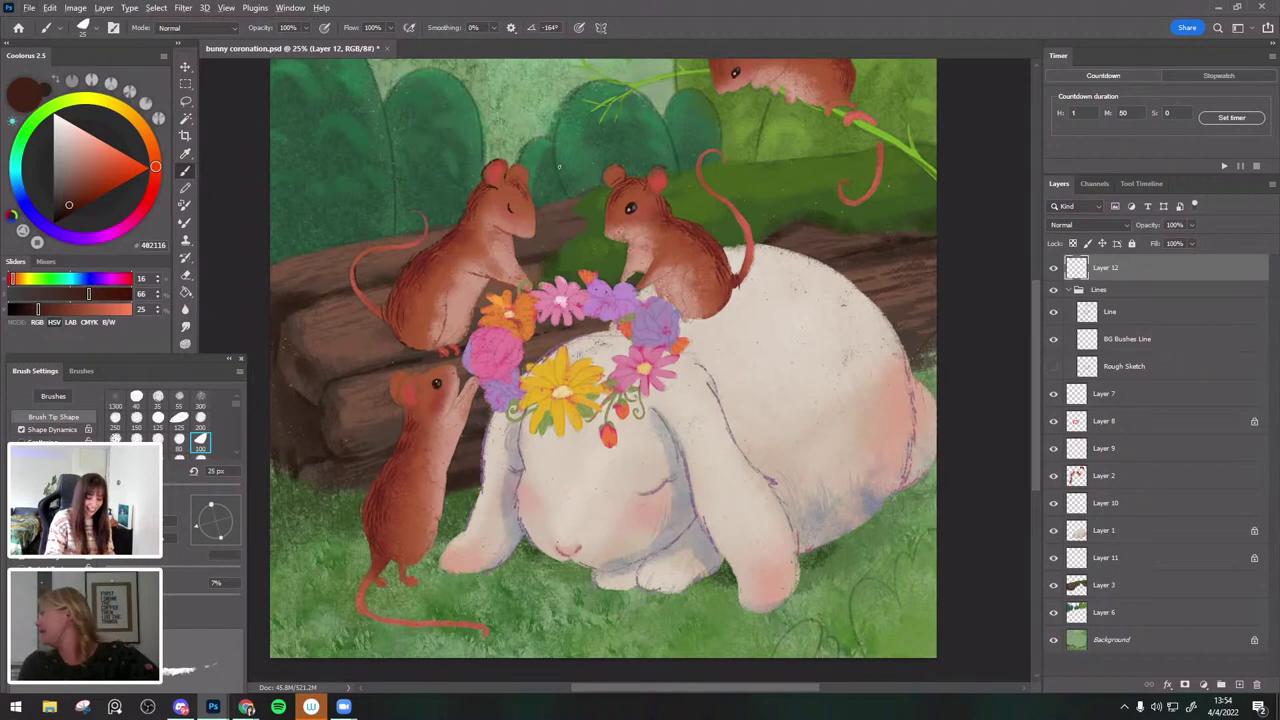
alt+click(365, 297)
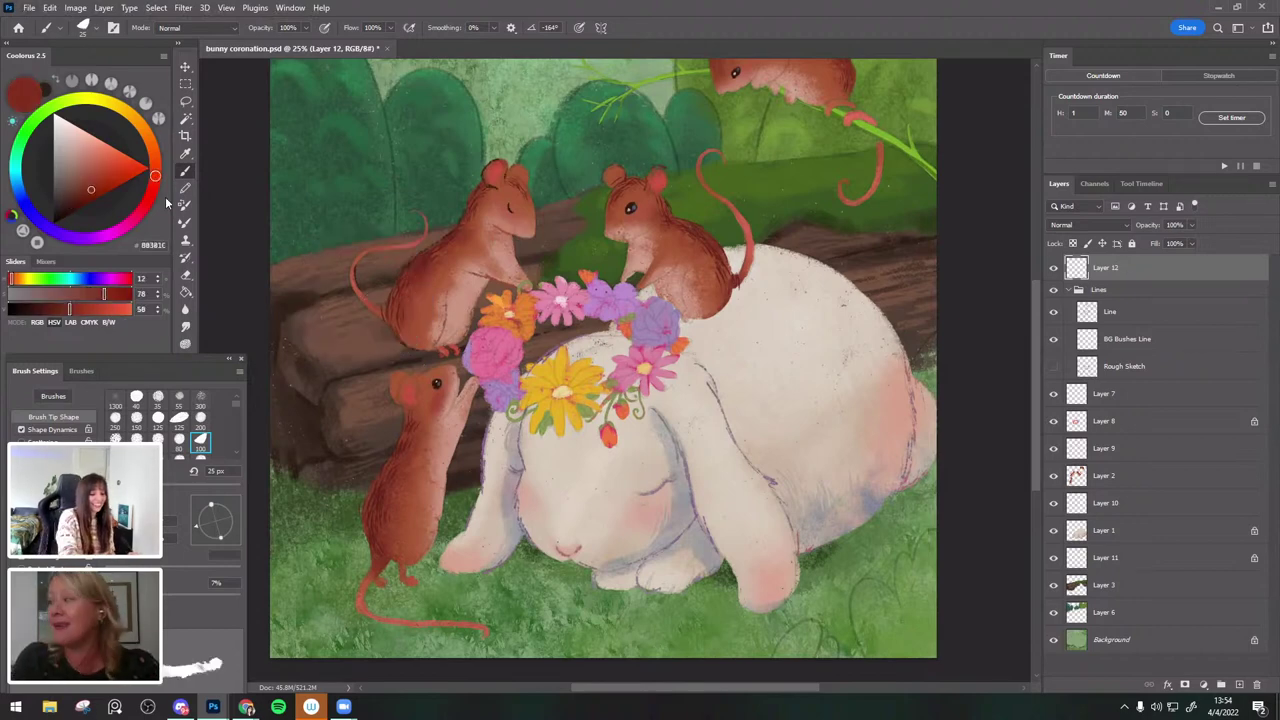
alt+click(361, 287)
drag(501, 462, 616, 377)
alt+click(391, 469)
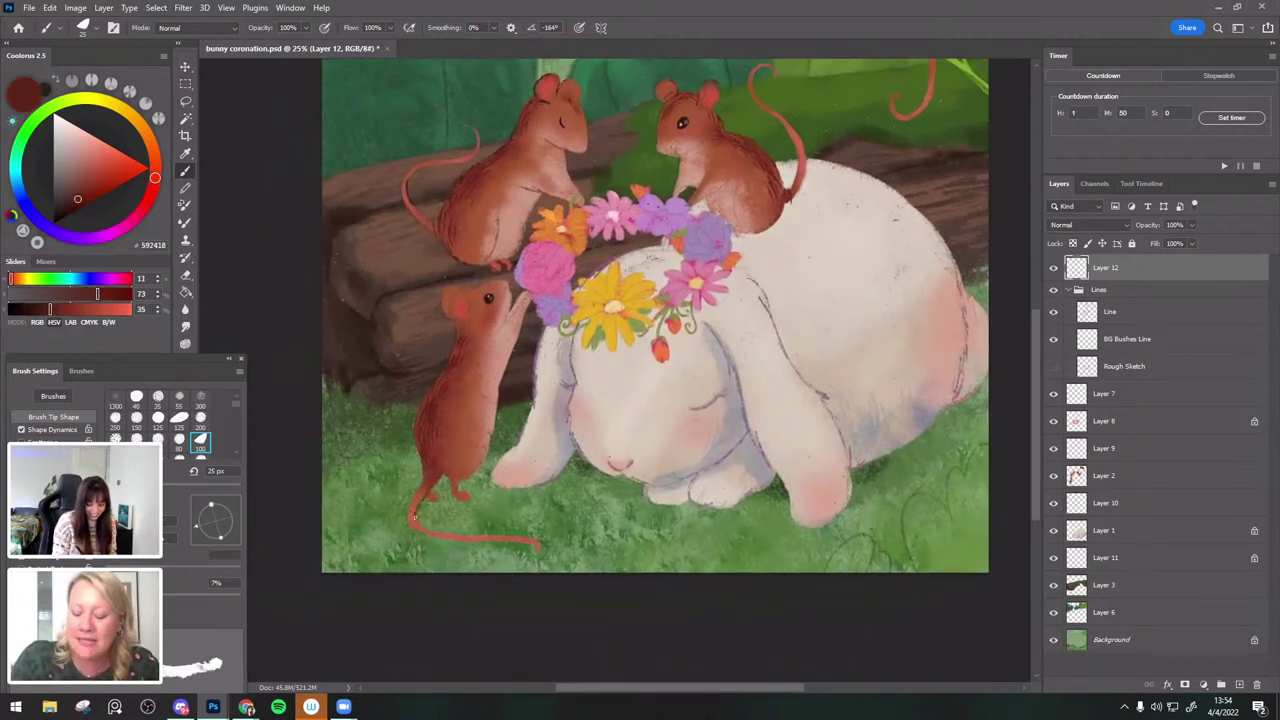
Select the Line layer and set its opacity to 64%.
click(1115, 311)
drag(1210, 242, 1217, 239)
drag(567, 326, 532, 388)
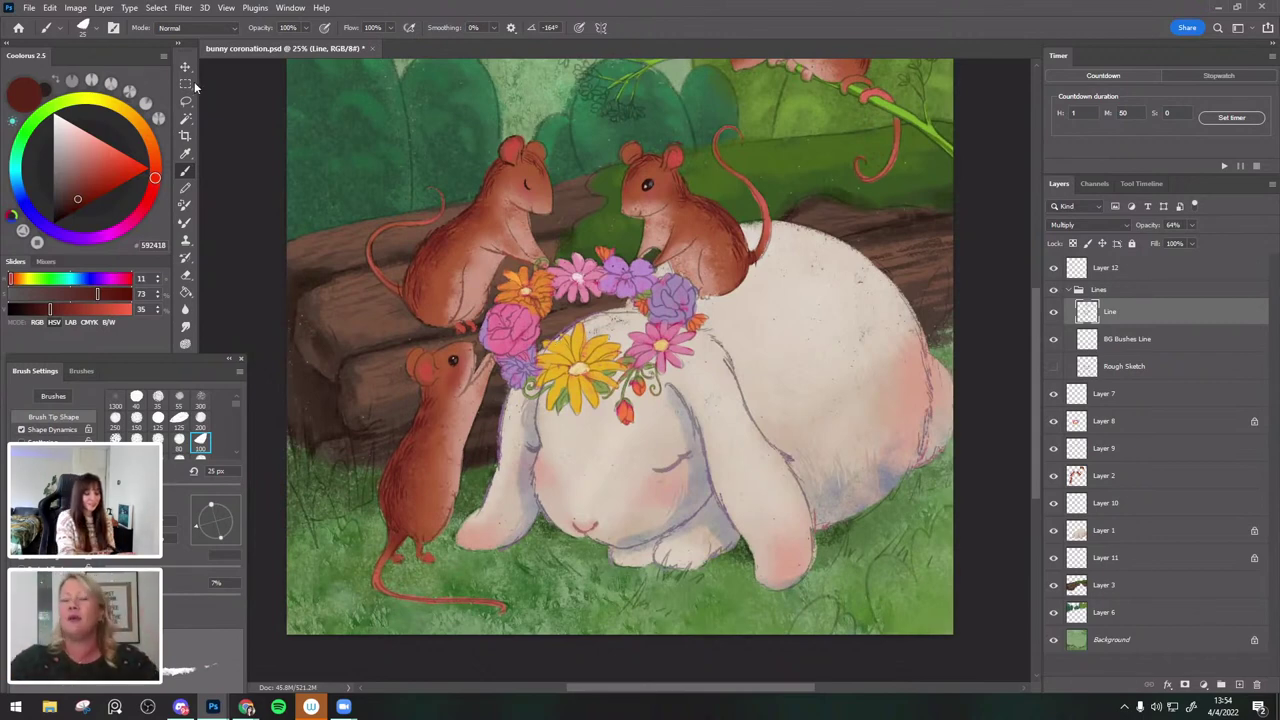
click(185, 68)
click(449, 418)
click(185, 171)
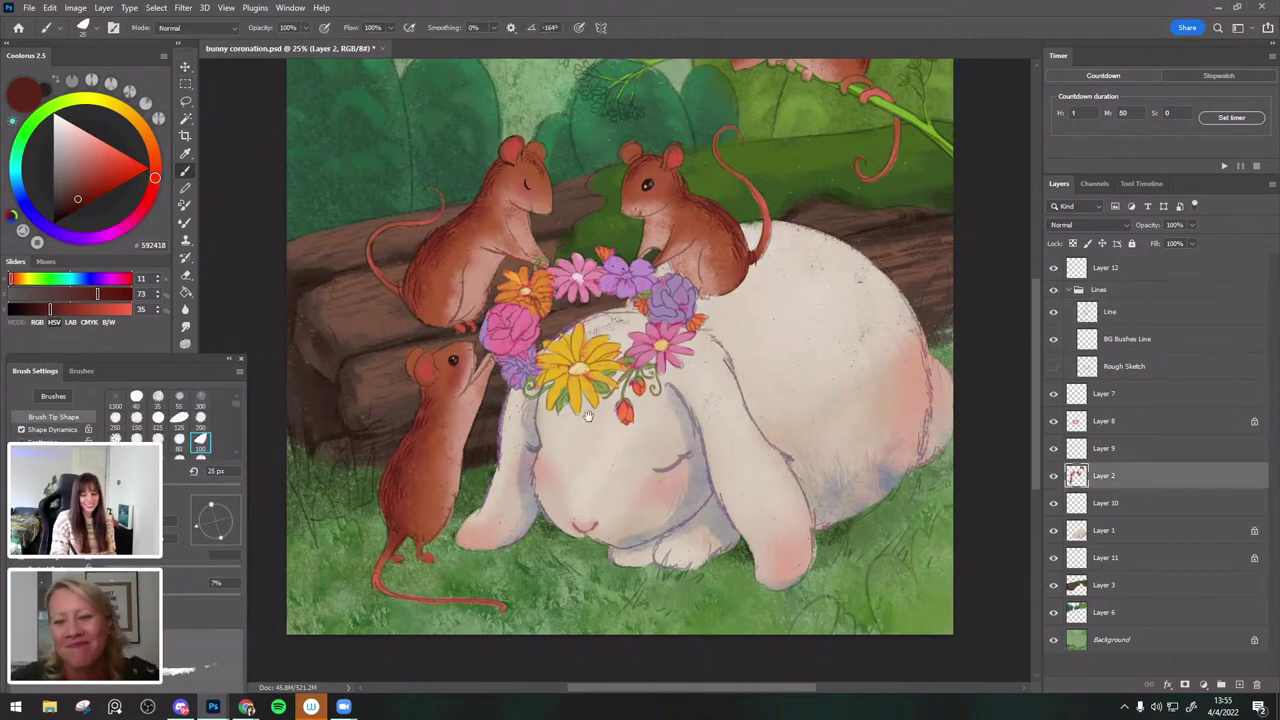
scroll(593, 397, up, 3)
Select Layer 12 by picking the log mouse's closed eye, check its visibility, return to the brush and lock the layer's transparent pixels.
click(186, 67)
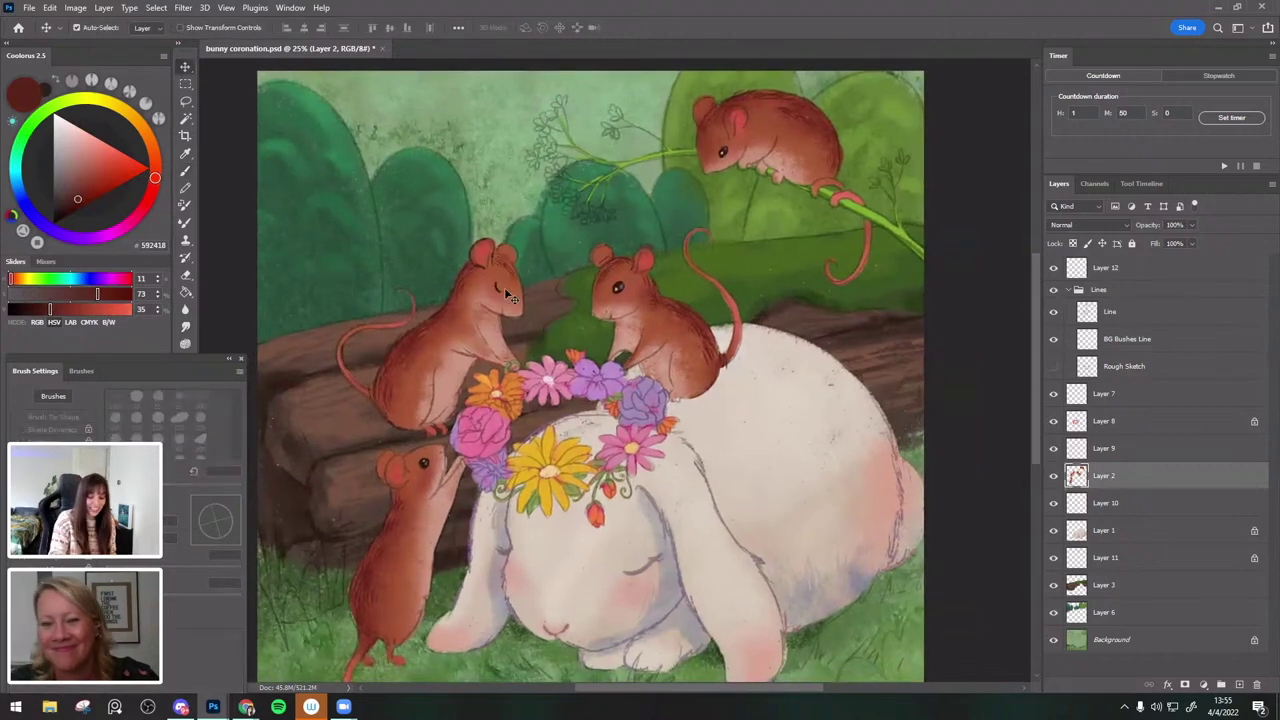
click(504, 290)
click(1053, 270)
key(b)
click(1073, 244)
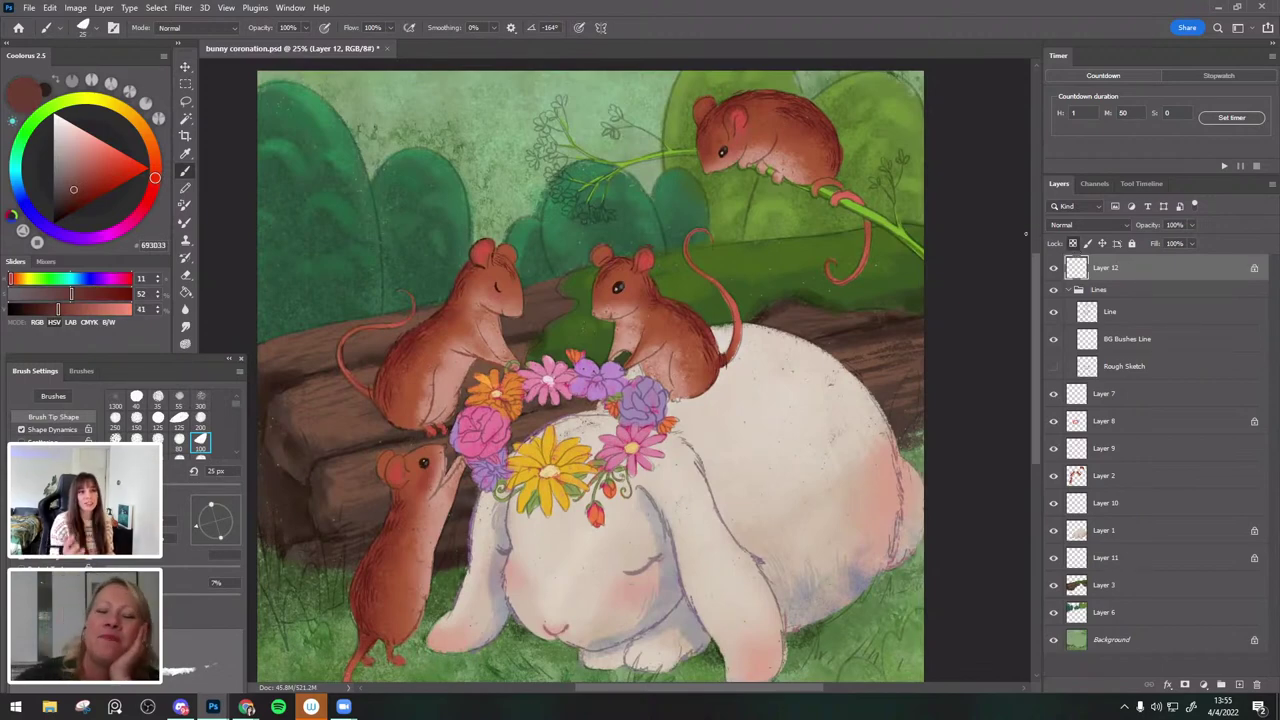
Sample browns such as #5F2318 from the two upright upper mice and recolour their Layer 12 outlines with the brush at 40 to 50 px.
key(ctrl+space)
ctrl+click(496, 280)
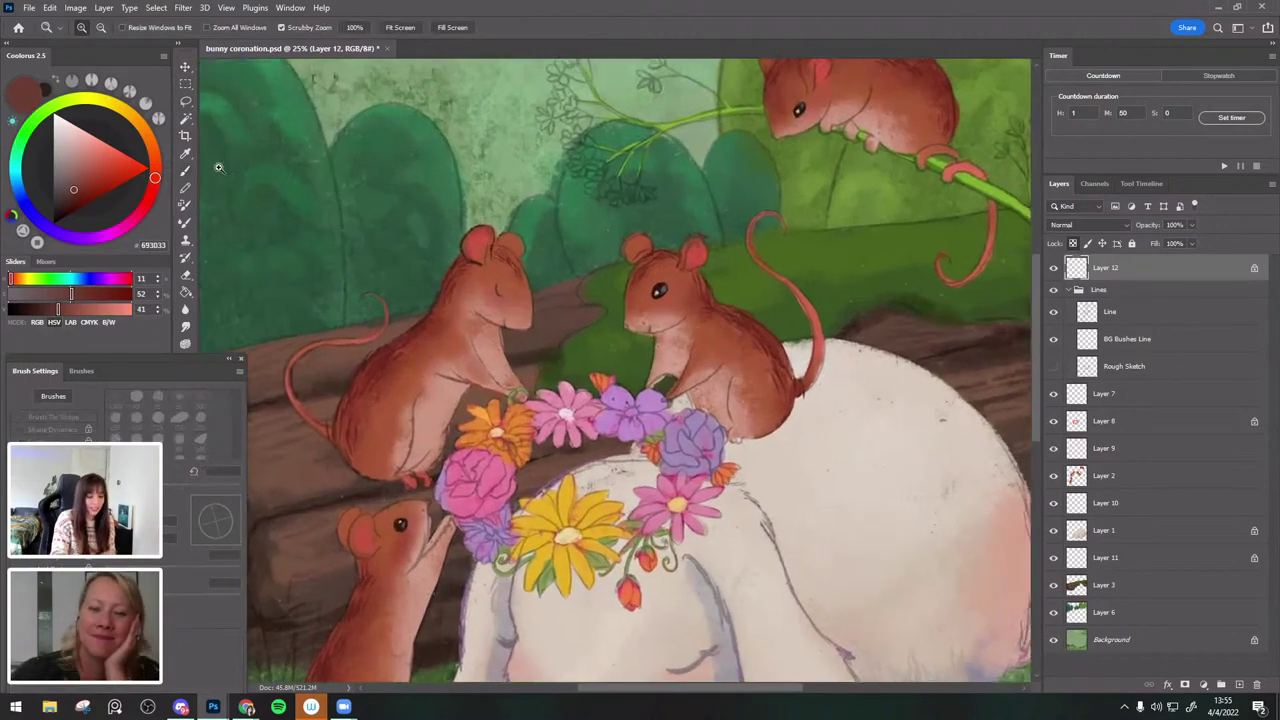
key(ctrl+minus)
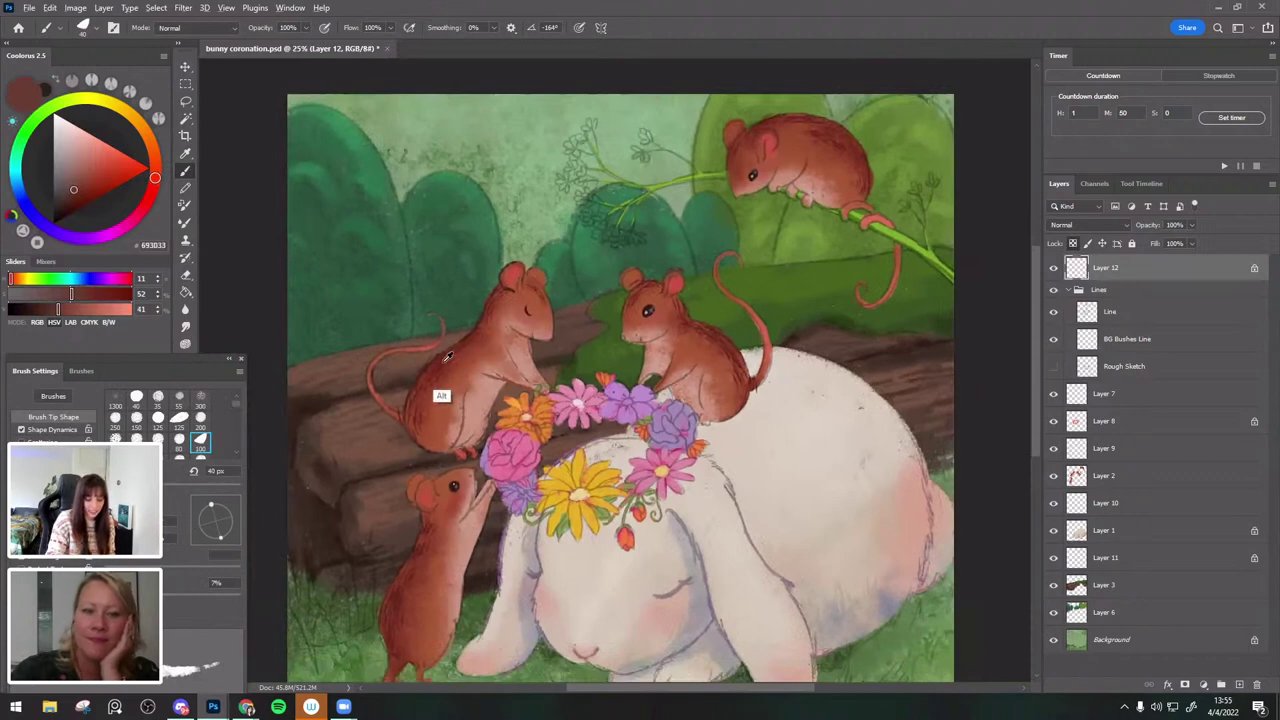
alt+click(441, 365)
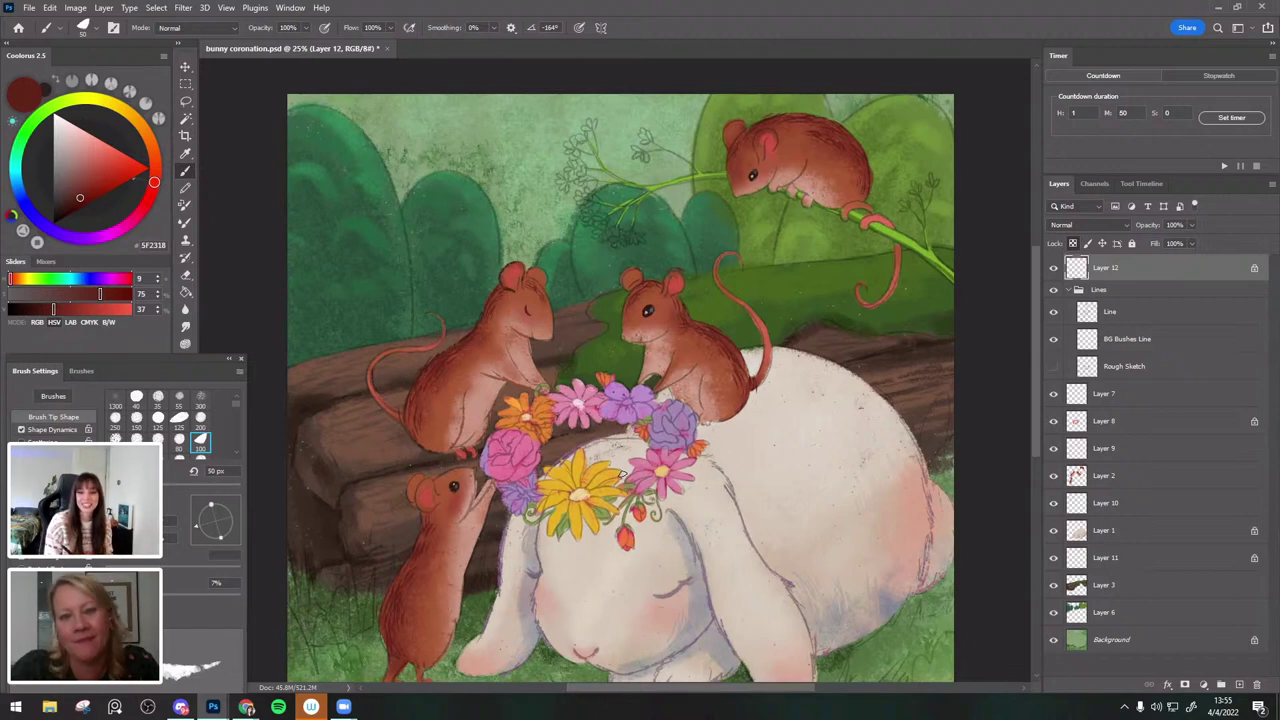
alt+click(668, 300)
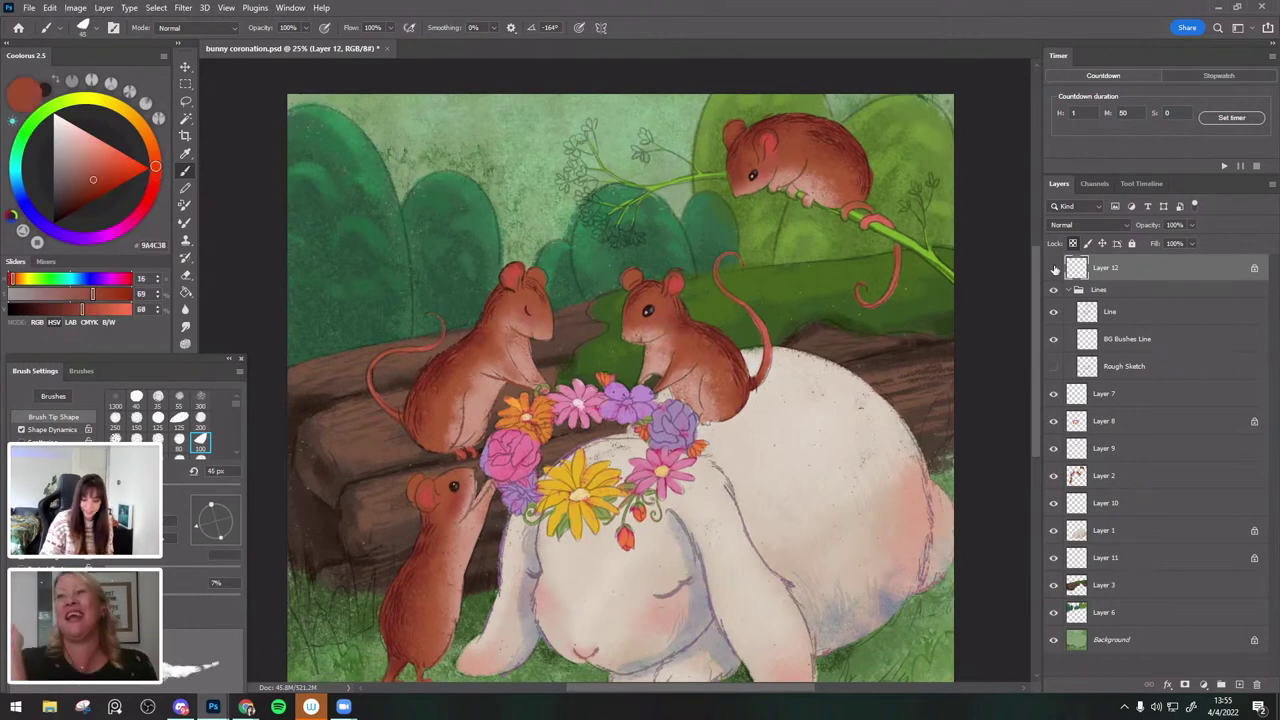
alt+click(512, 322)
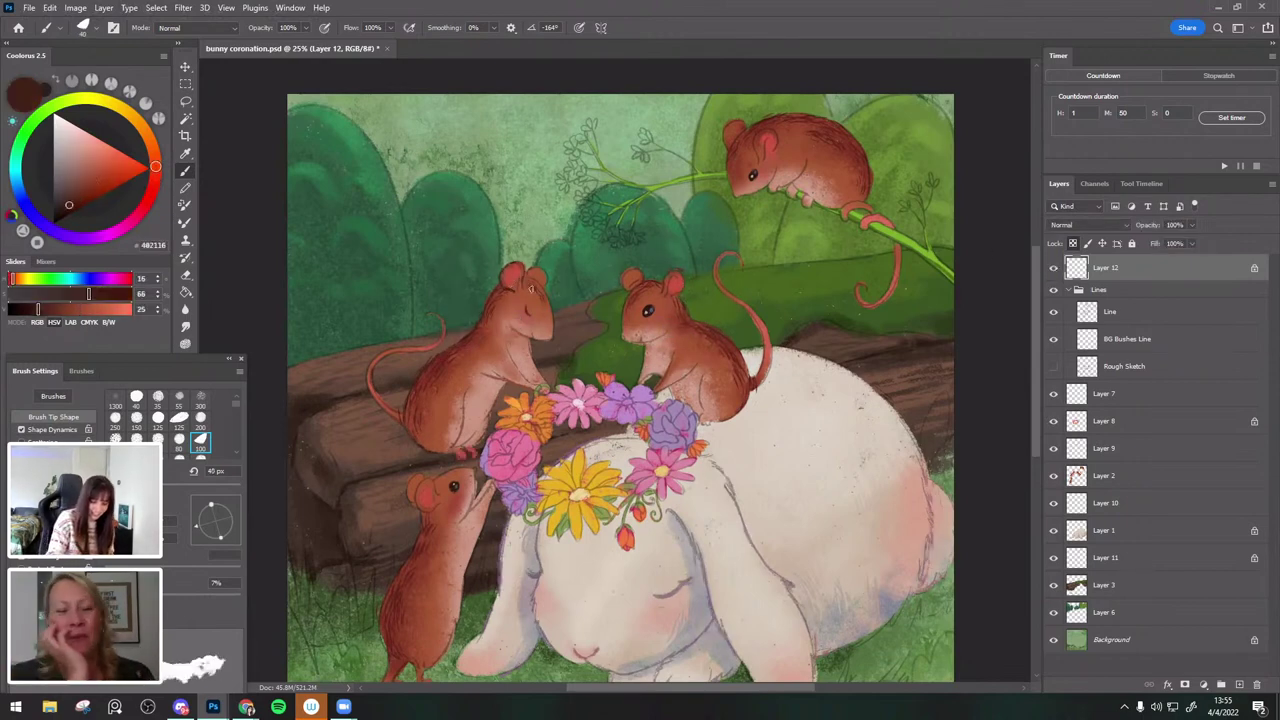
Unlock Layer 12's transparent pixels, sample reddish brown #883B25 from the log mouse's neck and refine its outlines at 30 px.
click(1074, 243)
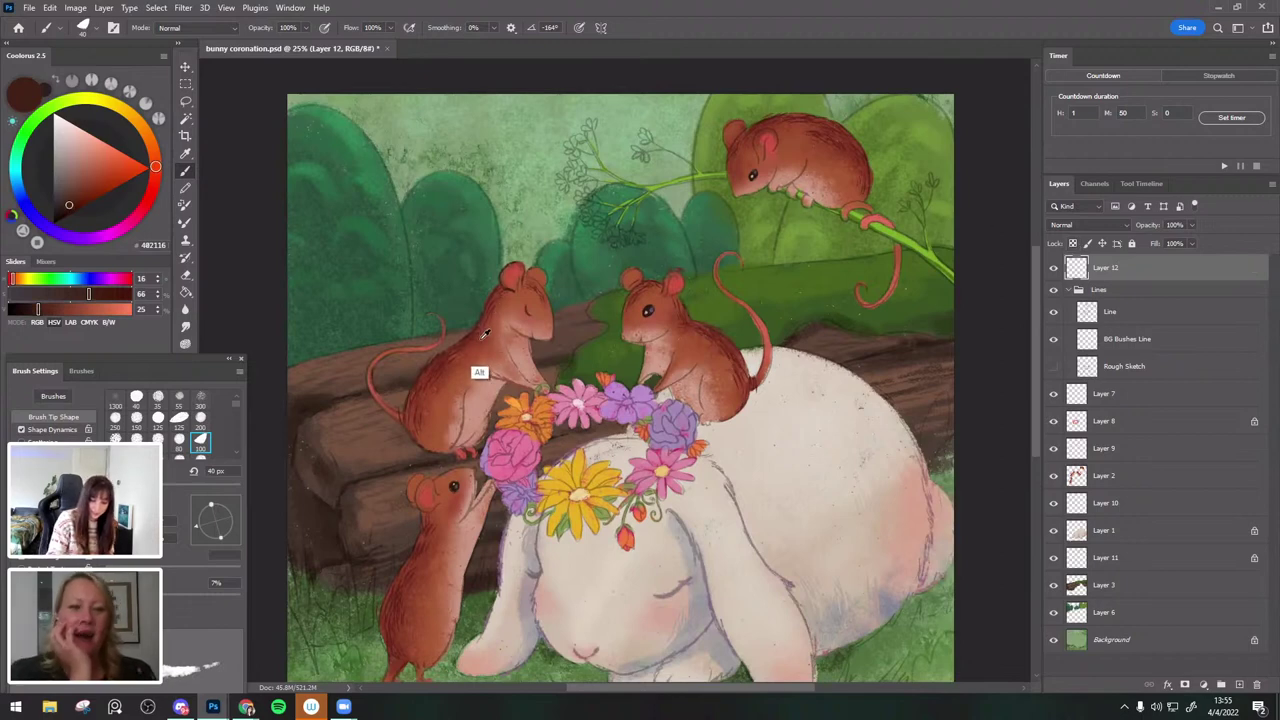
alt+click(481, 335)
key([)
alt+click(481, 335)
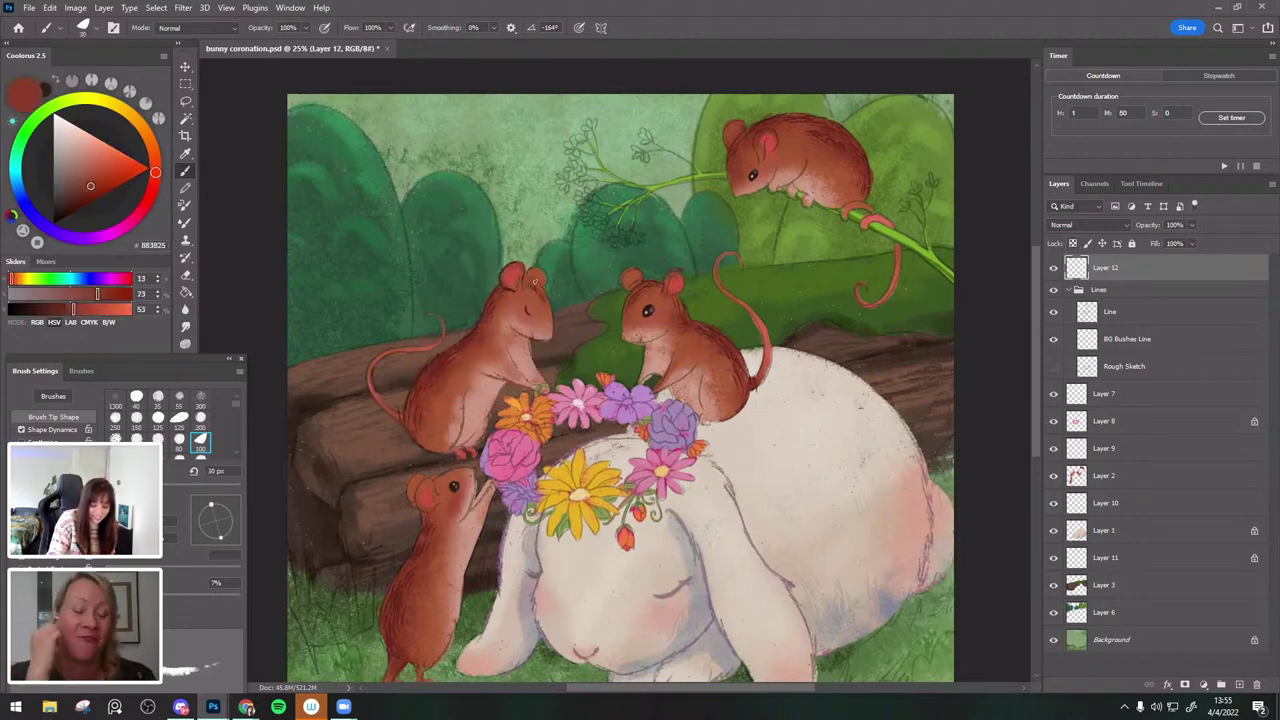
drag(839, 432, 809, 379)
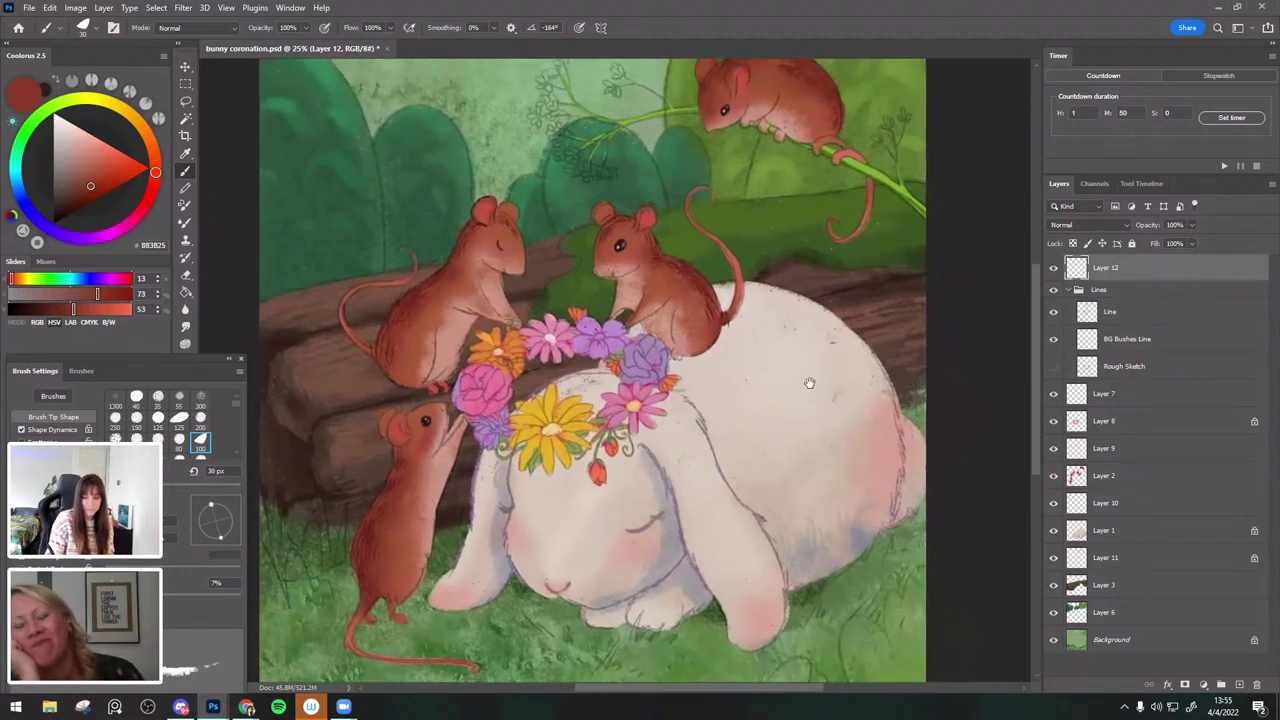
alt+click(602, 351)
drag(919, 282, 845, 358)
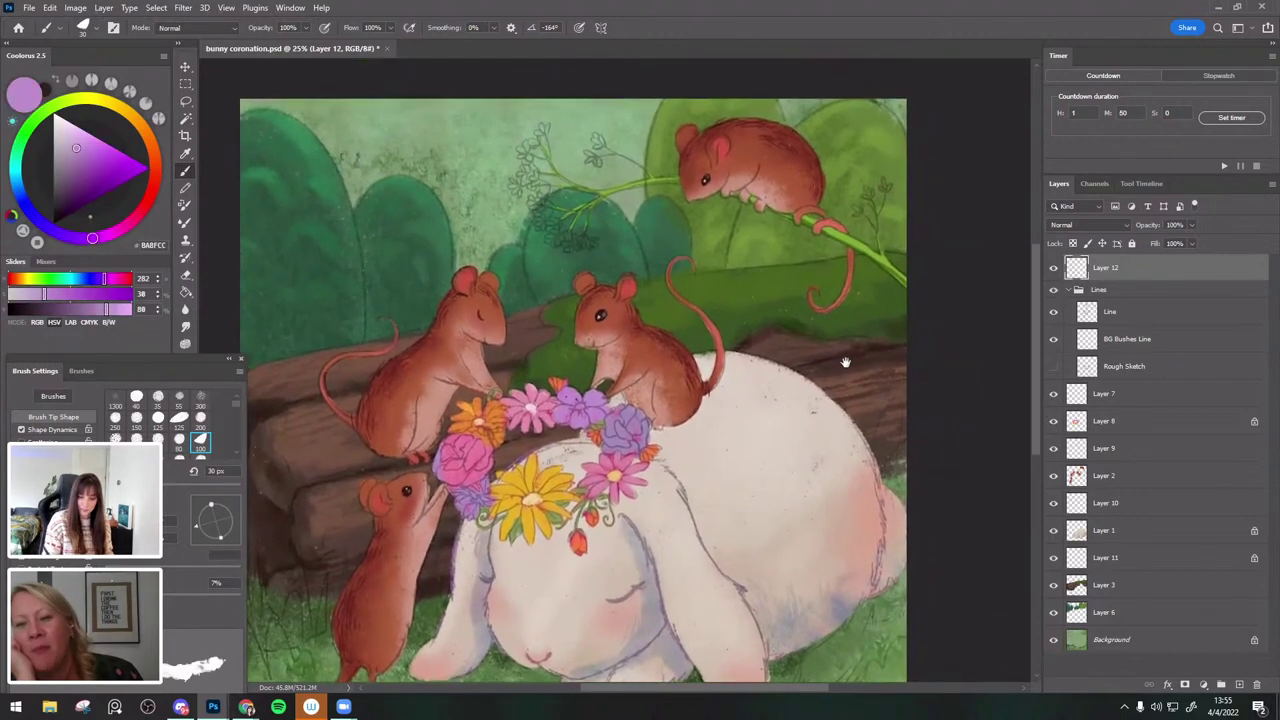
Sample brown #7C3924 and a darker red-brown from the branch mouse and refine its head and ear outlines at 30 px.
alt+click(762, 170)
drag(742, 170, 722, 188)
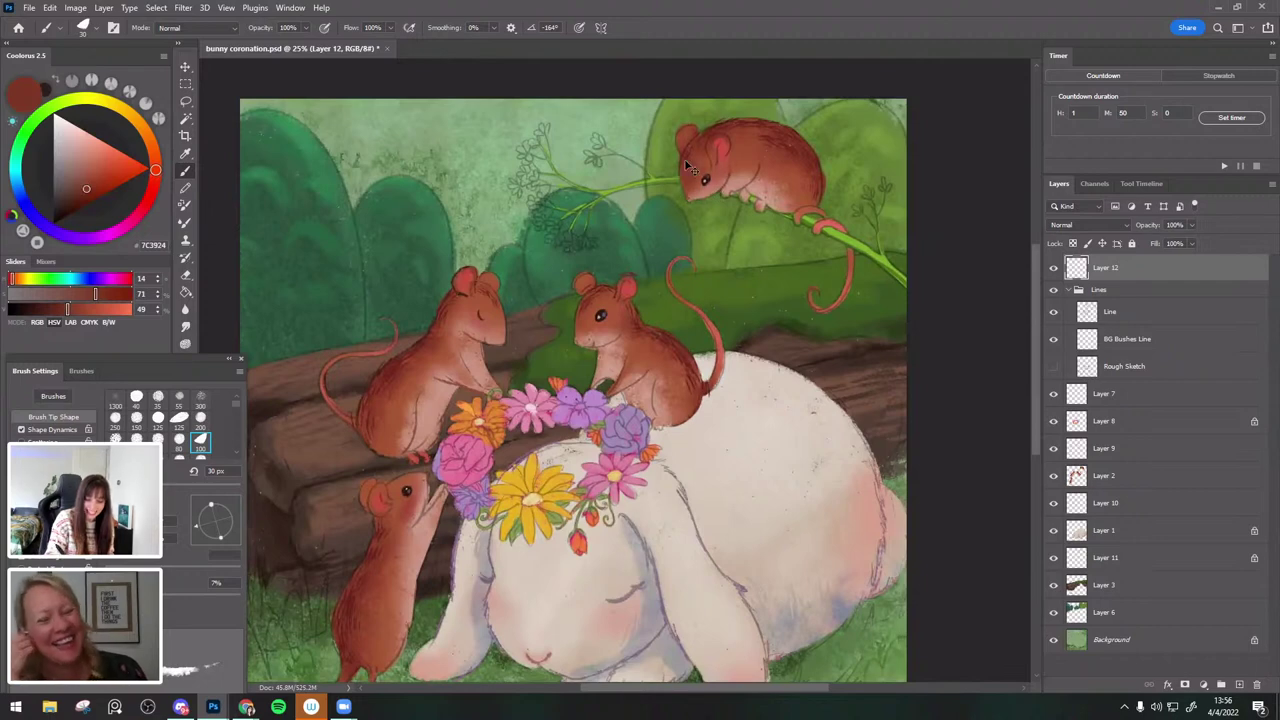
alt+click(766, 171)
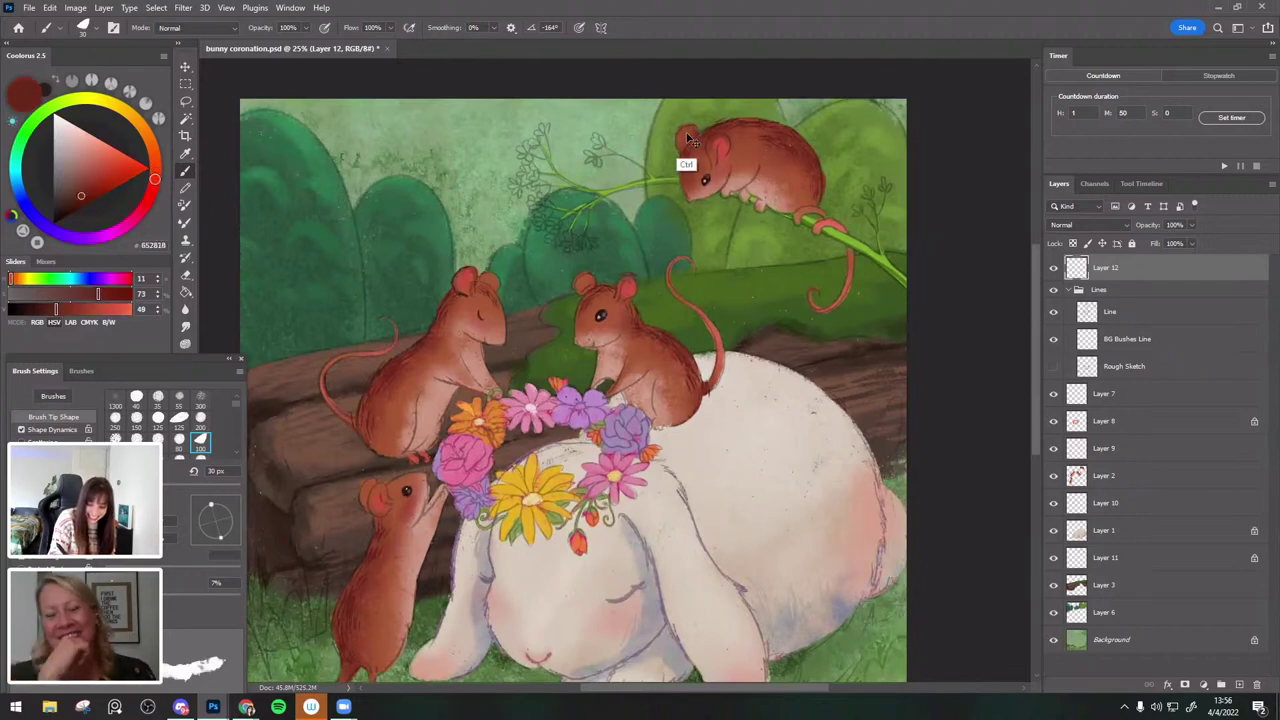
drag(745, 186, 760, 168)
Sample pink #CF6750 from the bunny-back mouse's tail and paint the branch mouse's paws with the brush at 35 px.
alt+click(717, 317)
key(])
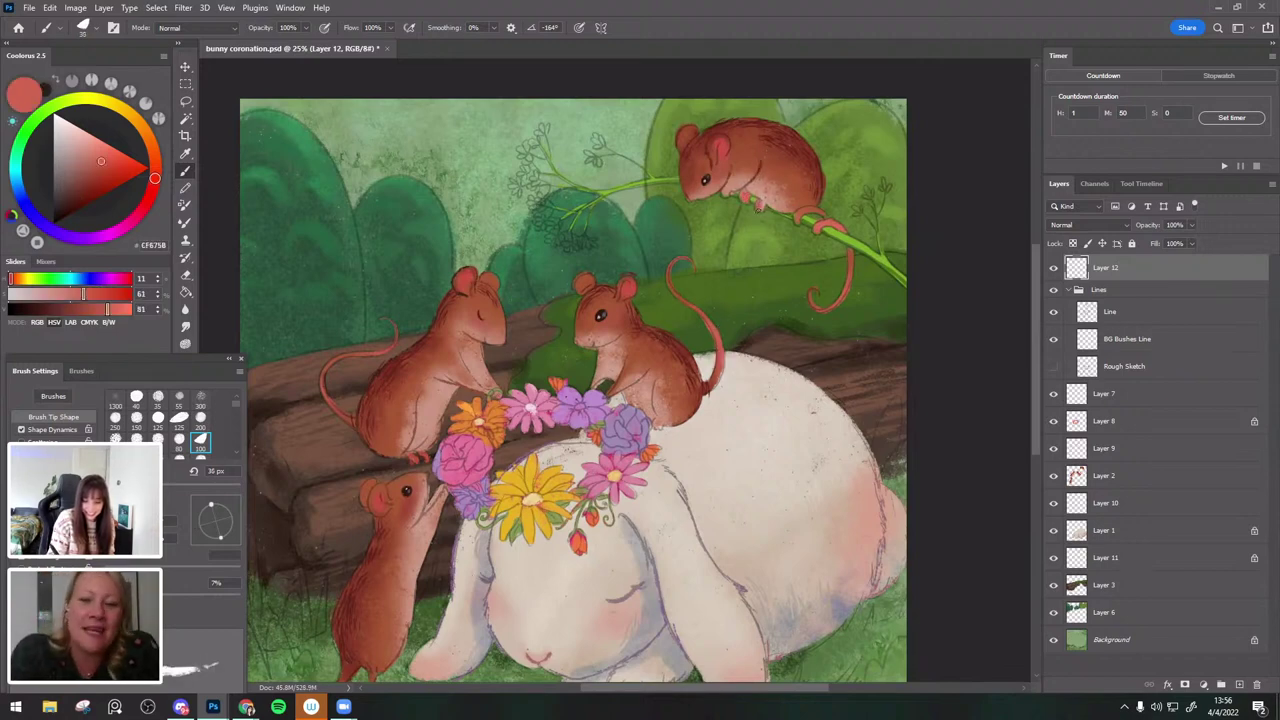
drag(815, 399, 834, 363)
scroll(603, 347, down, 3)
Select Layer 2 from the standing mouse, reduce the Eraser to about 40 px and erase its raised front paw beside the flower crown.
click(184, 68)
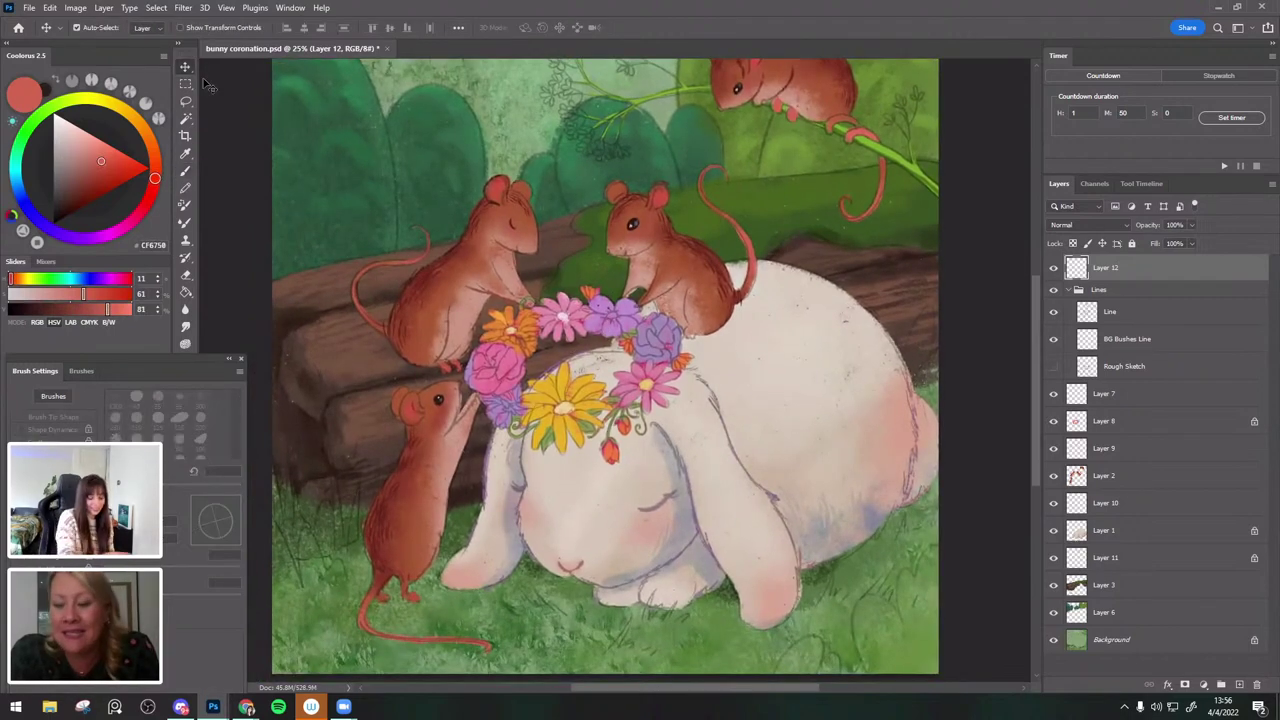
click(466, 430)
key(e)
key([)
key([)
key([)
key([)
key([)
key([)
key([)
drag(469, 397, 460, 419)
key(bracketleft)
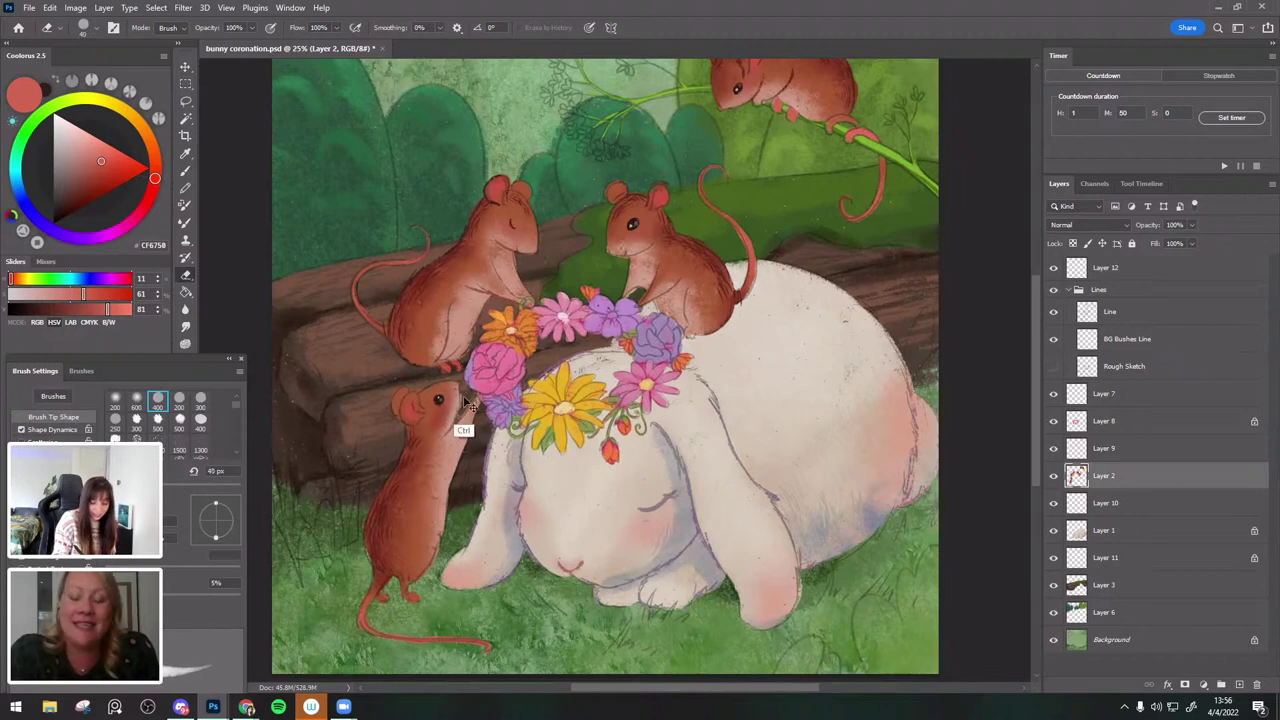
Select Layer 8 from the flower crown and choose golden brown #8F6219 for the brush at 35 px.
drag(853, 385, 842, 418)
key(v)
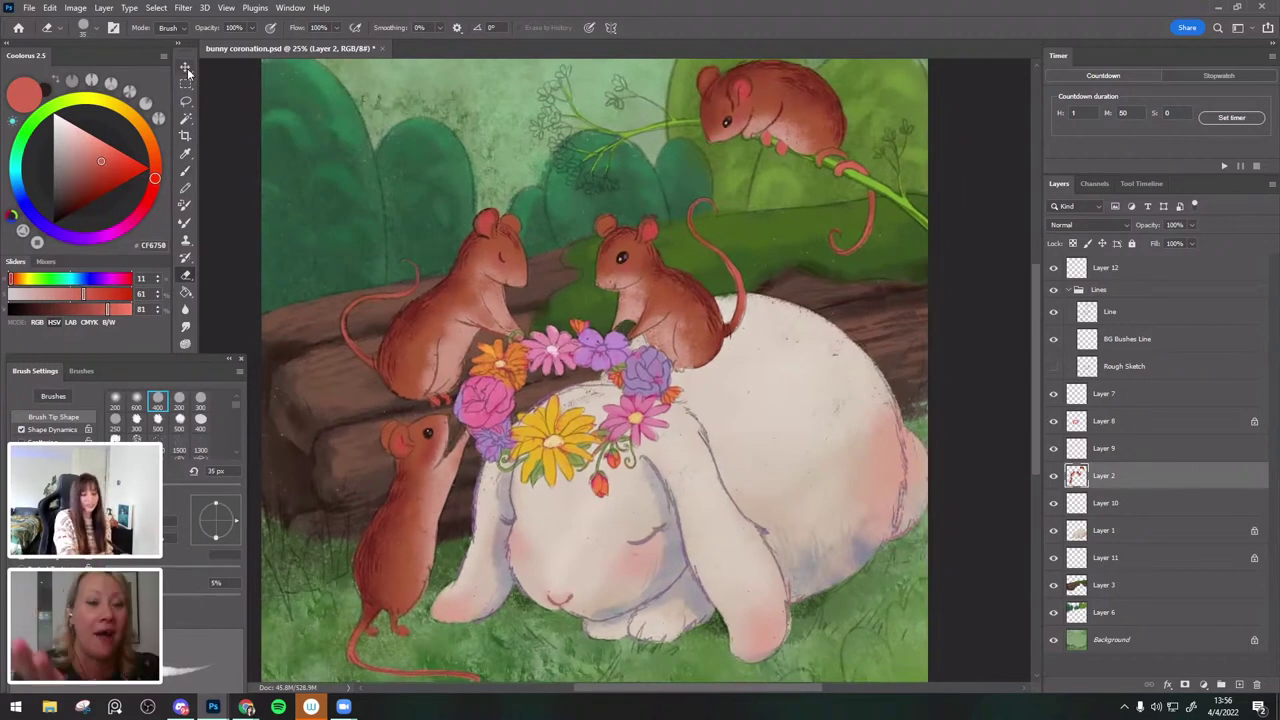
drag(723, 414, 762, 361)
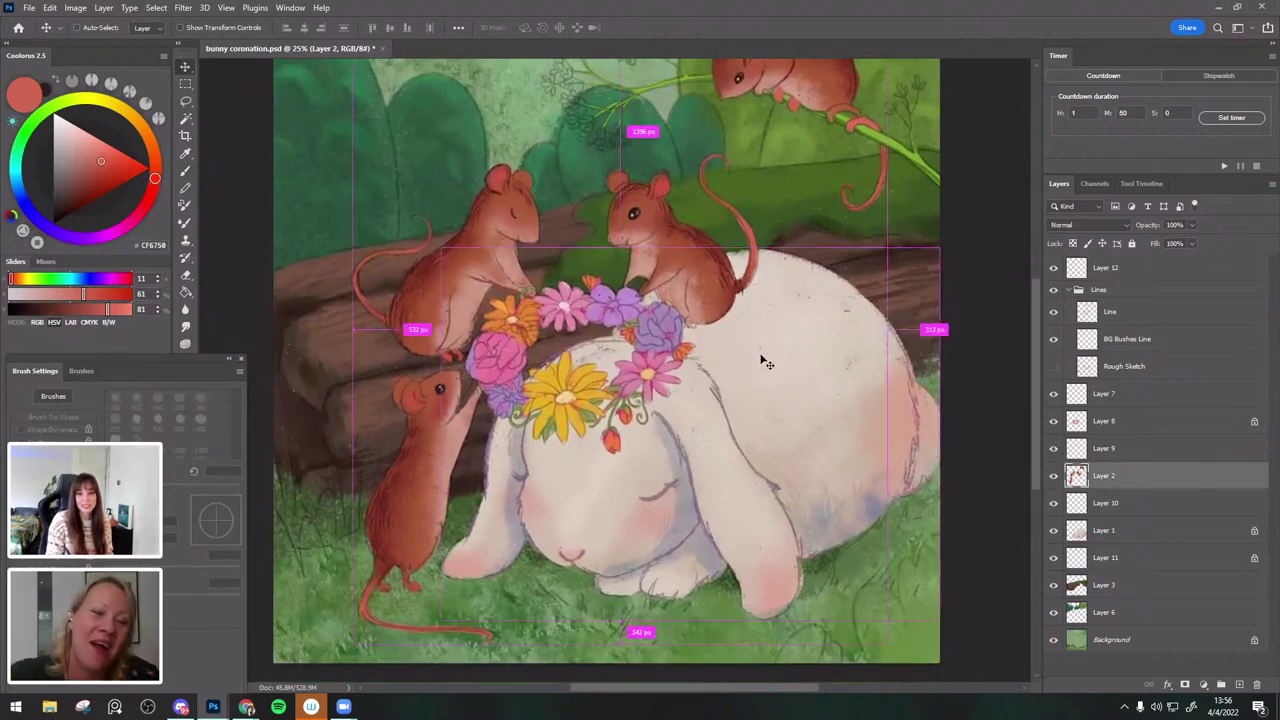
click(664, 399)
key(b)
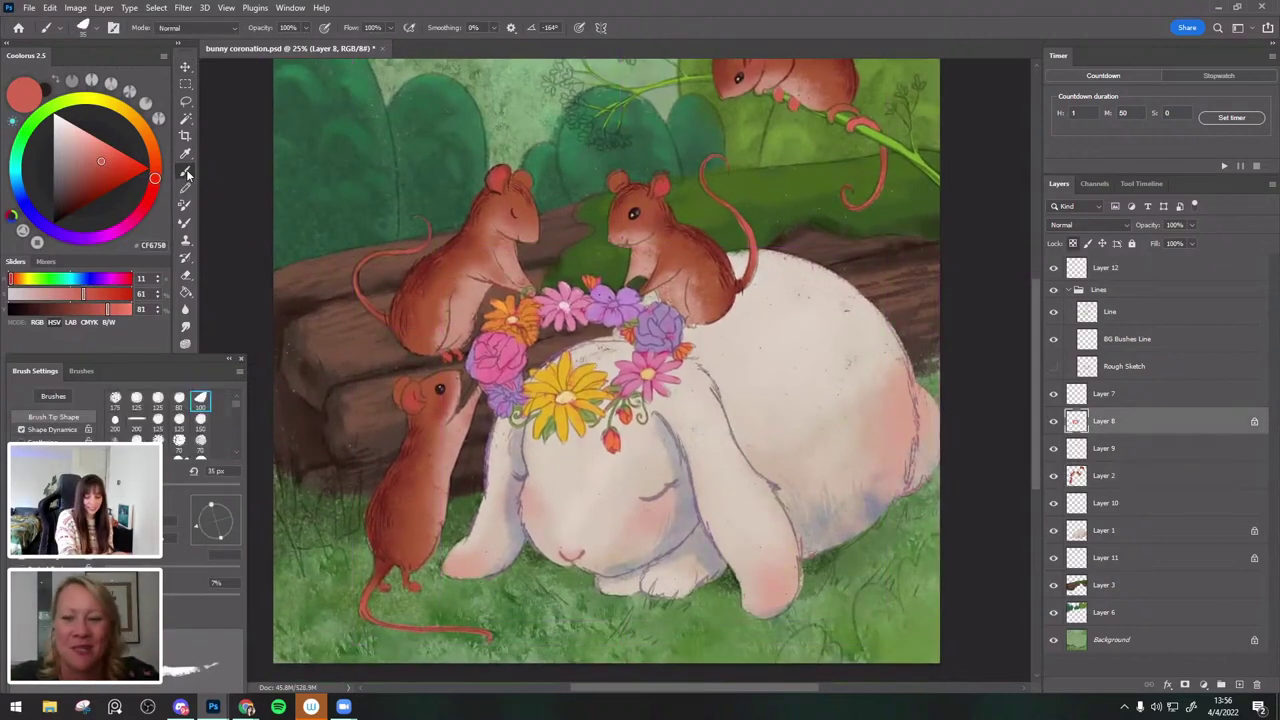
click(135, 119)
click(98, 187)
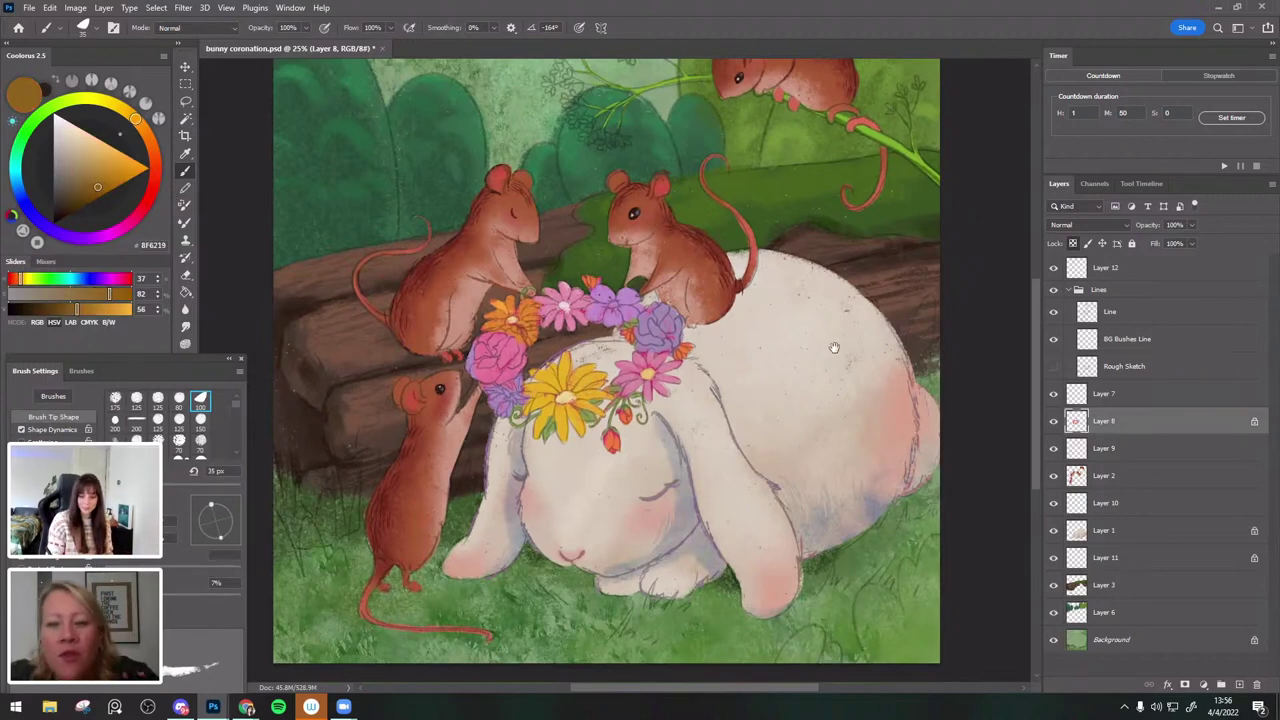
Select Layer 3 from the log and paint its moss with sampled dark greens #375621 and #385722 at 50 px.
drag(834, 343, 806, 363)
key(v)
click(790, 240)
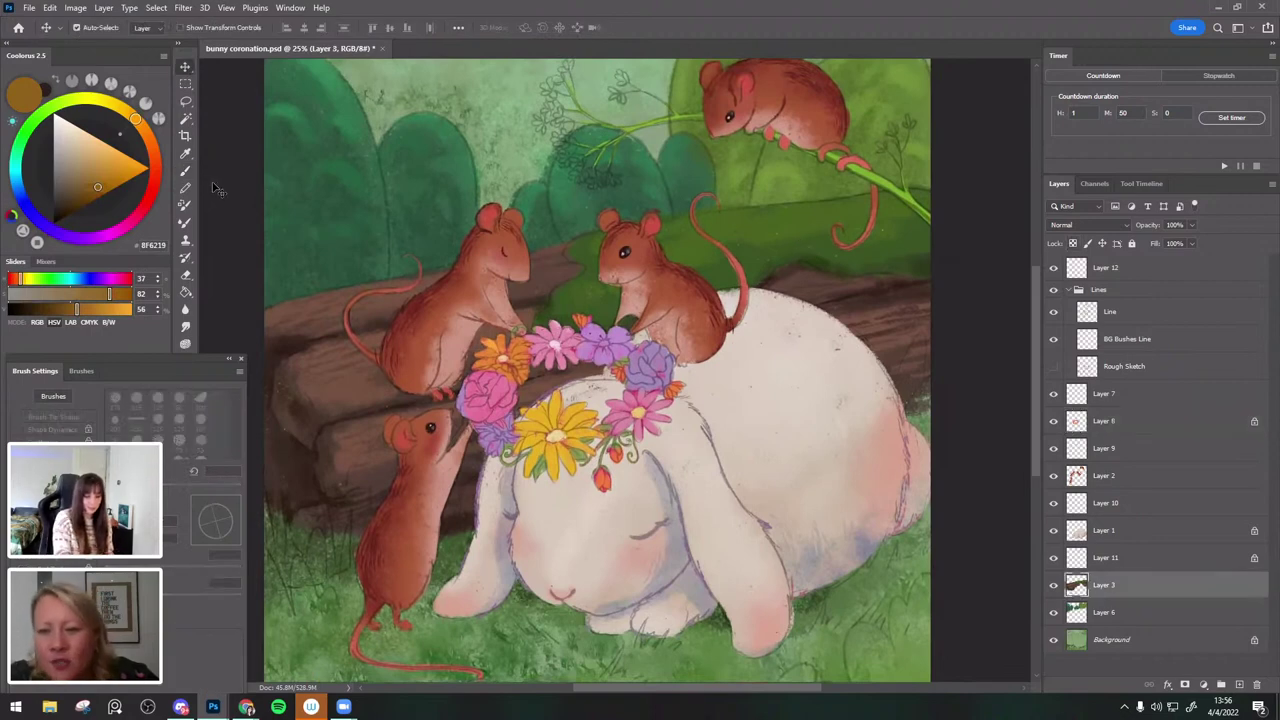
key(b)
alt+click(775, 245)
key(bracketright)
key(bracketright)
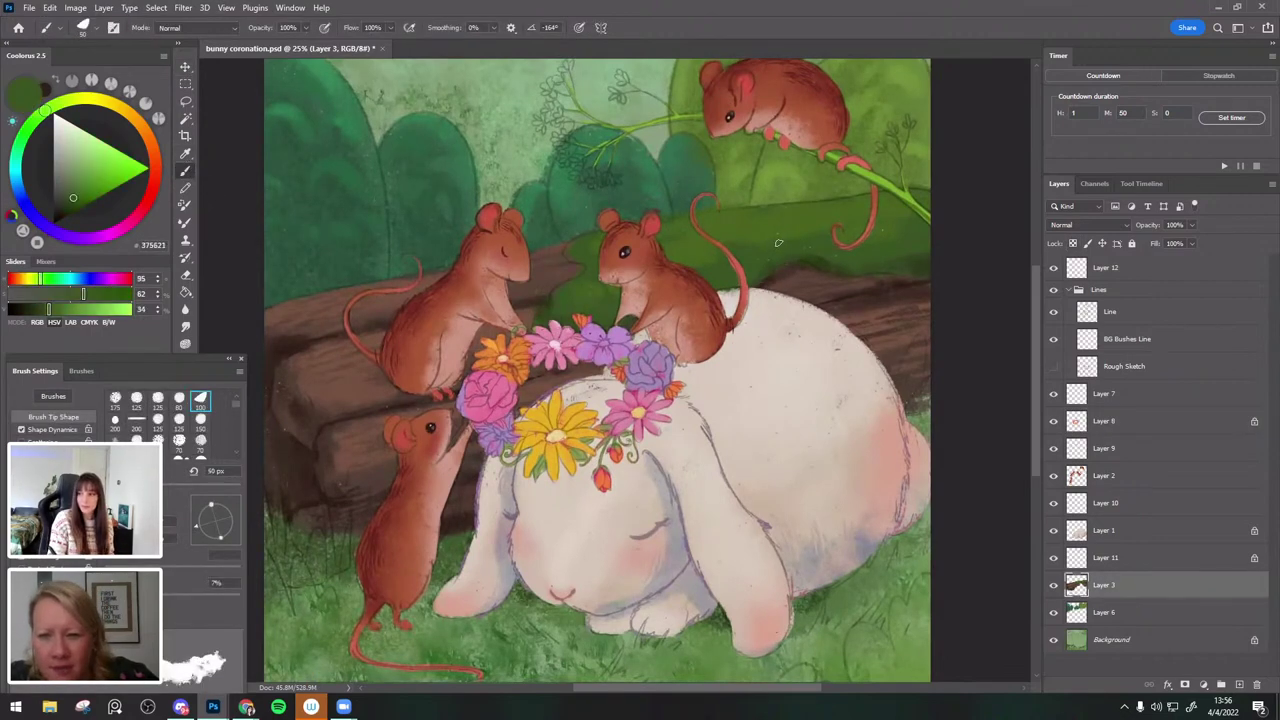
alt+click(784, 241)
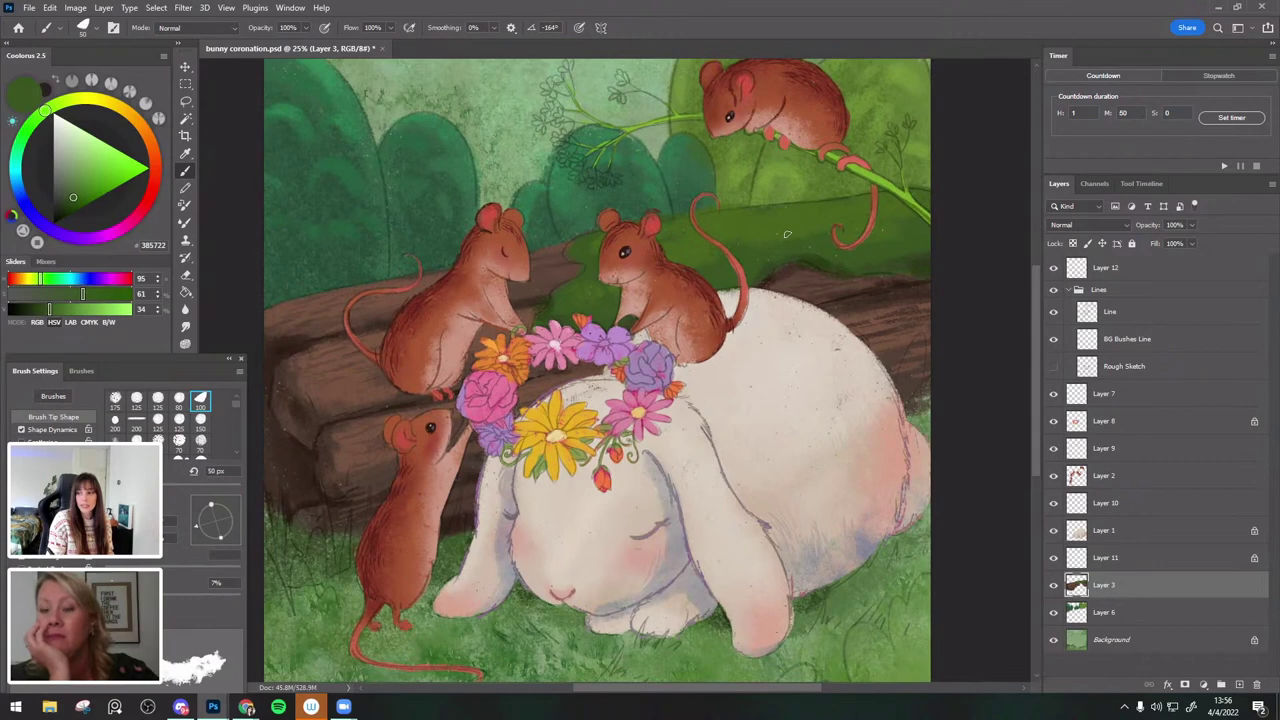
Resample moss green #375621 and refine the moss shading above the bunny's back with small brush size changes.
key(bracketright)
alt+click(786, 243)
key(bracketleft)
key(bracketleft)
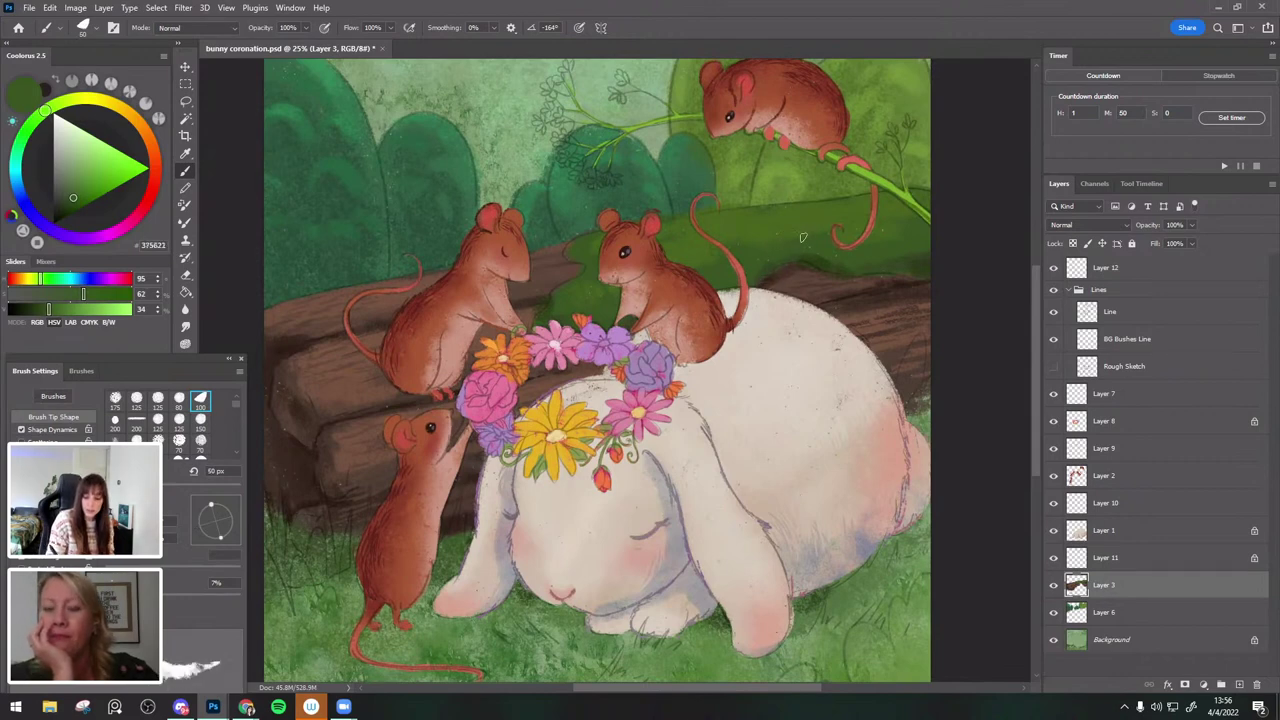
key(bracketleft)
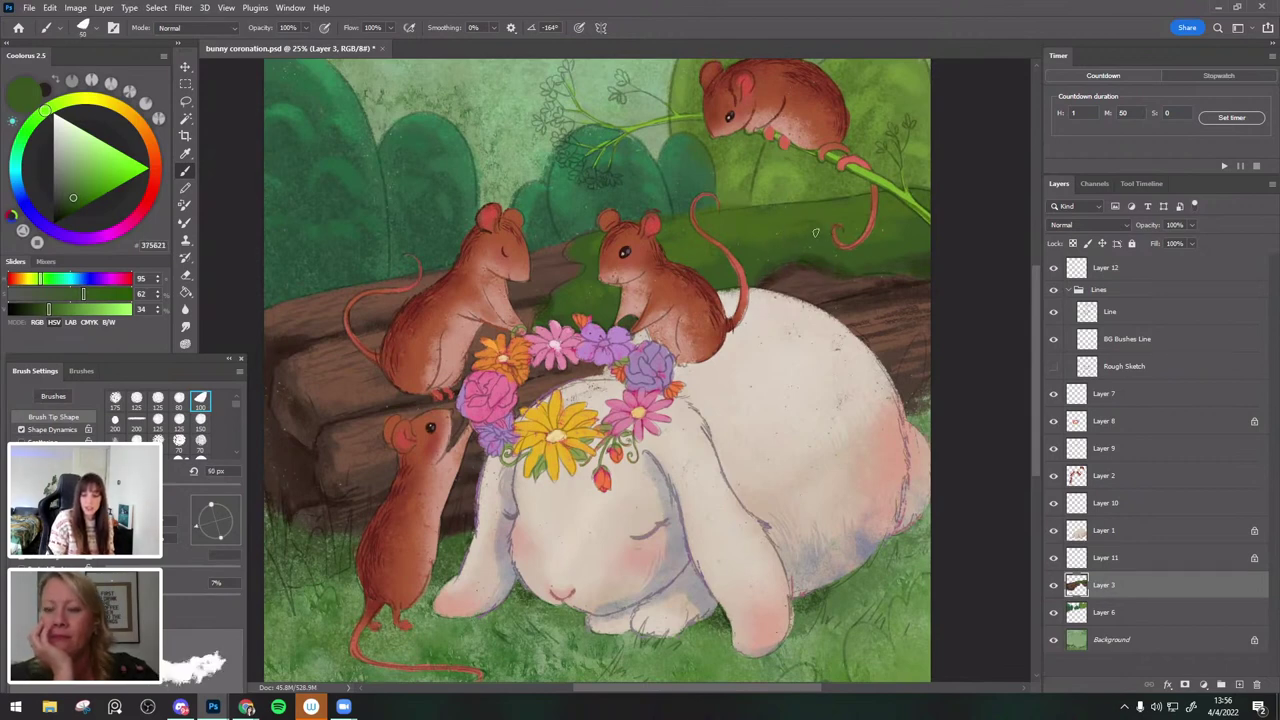
key(bracketright)
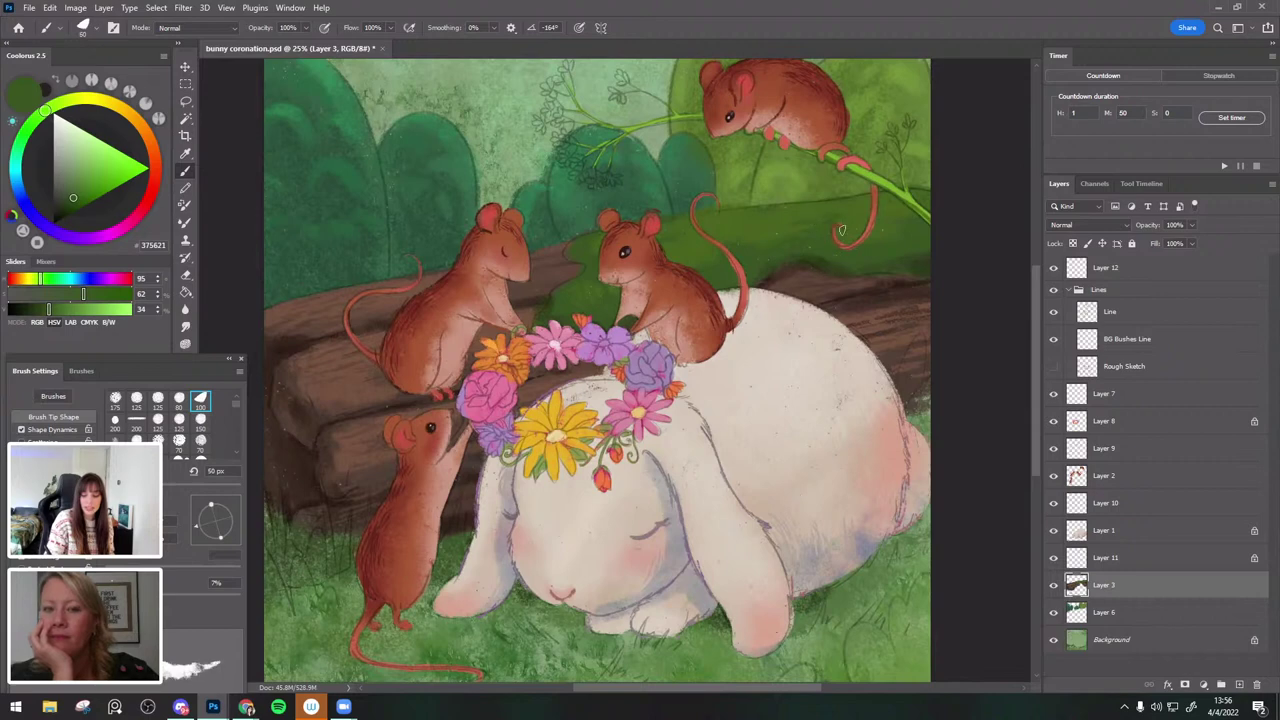
Blend the moss beside the branch mouse's tail with sampled greens #44611E and #385721, enlarging the brush to 80 px.
alt+click(834, 228)
key(bracketright)
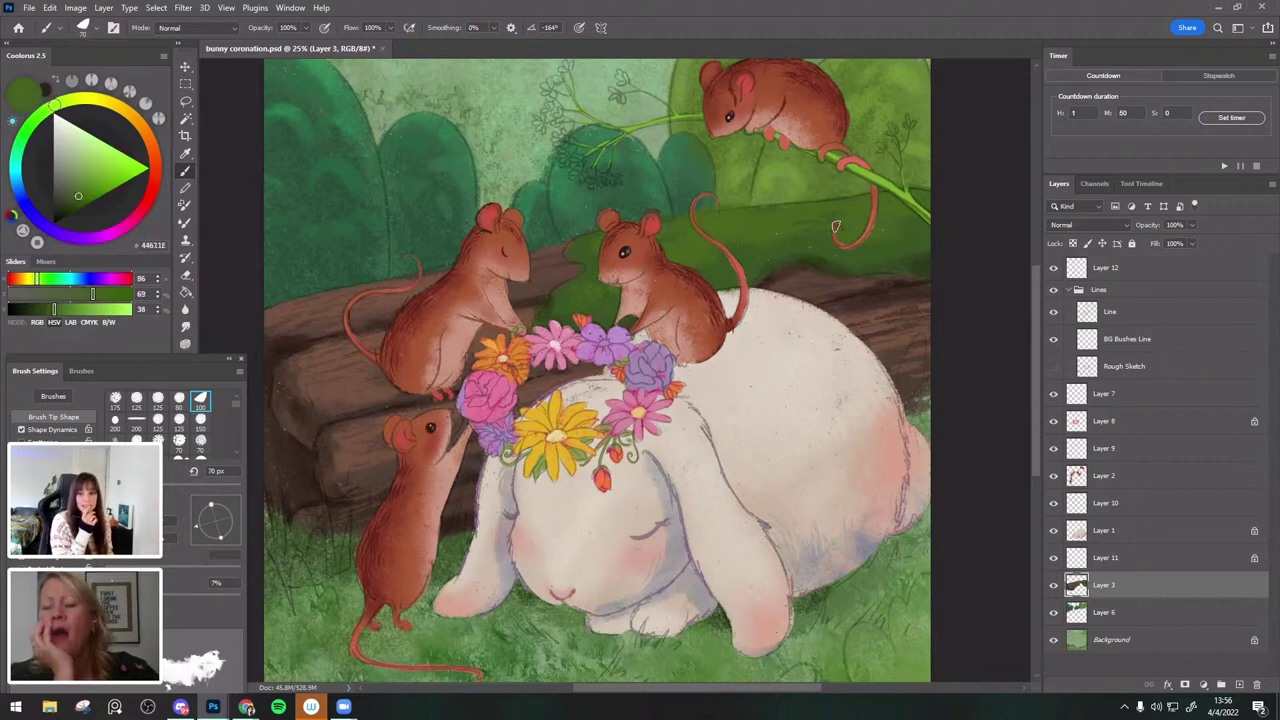
alt+click(811, 237)
alt+click(808, 232)
key(bracketright)
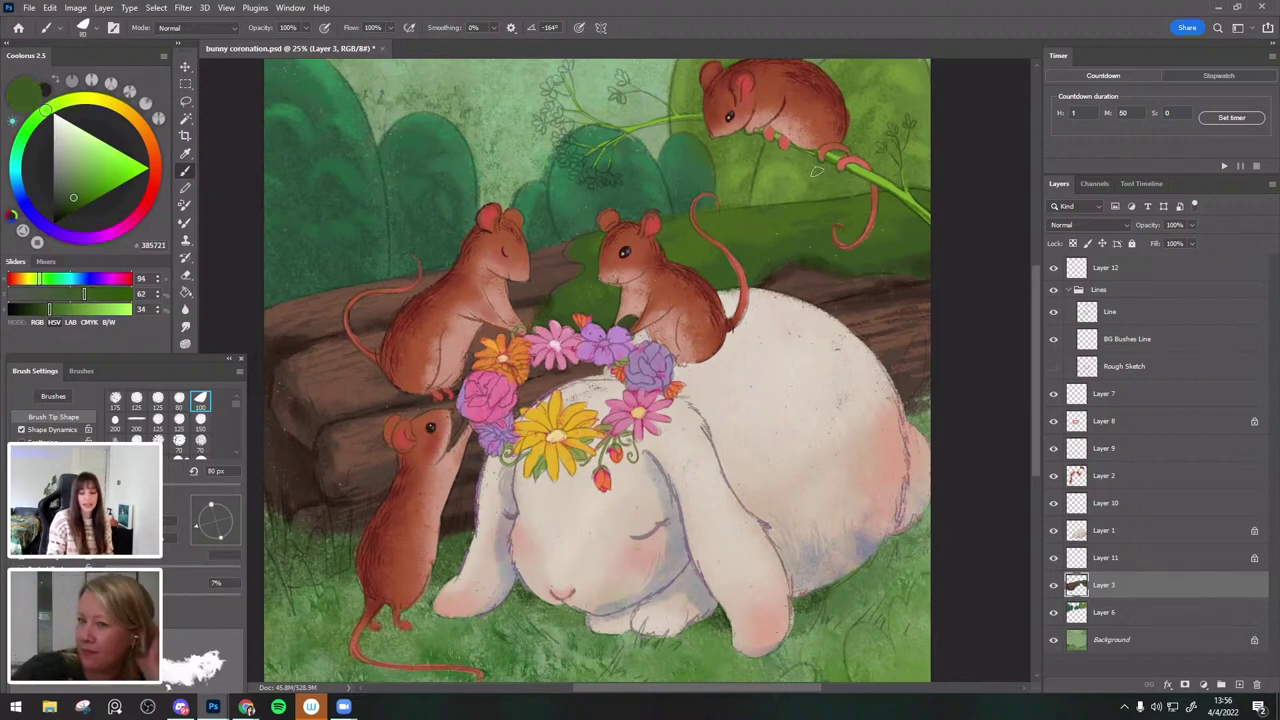
alt+click(783, 253)
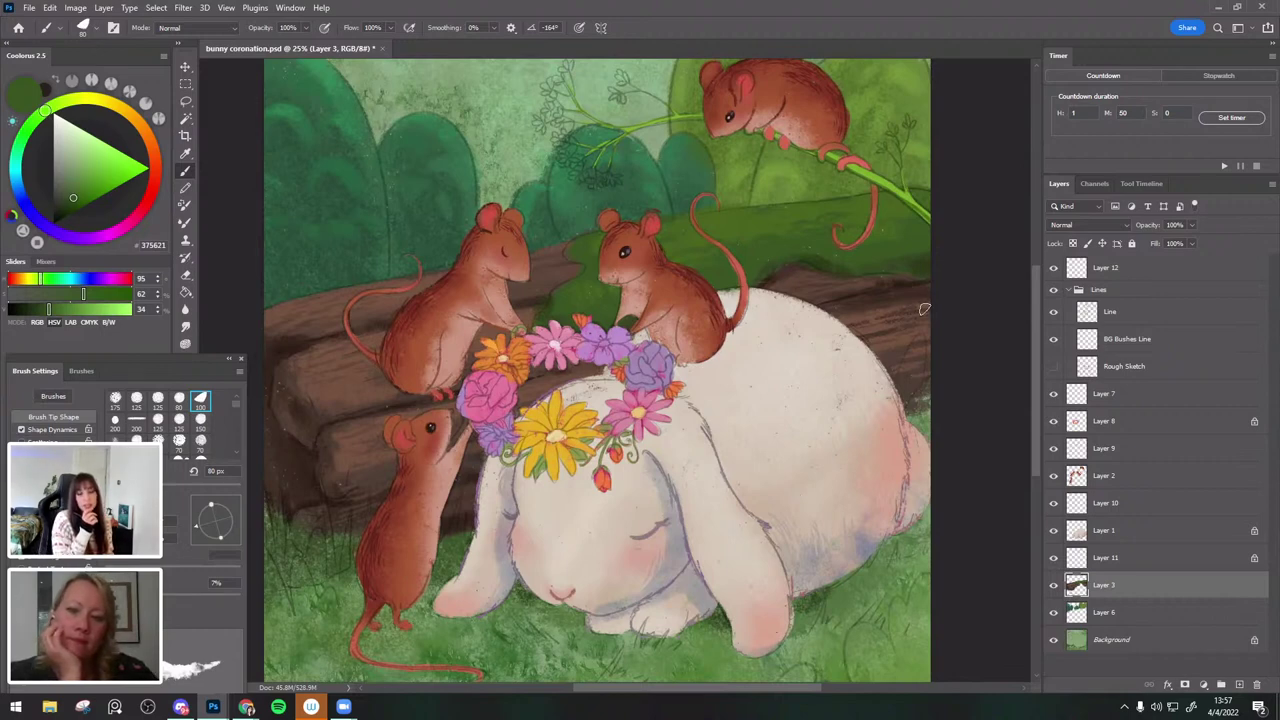
Sample dark moss green #375621 near the branch mouse's tail and soften the log's moss with the brush reduced to 60 px.
alt+click(879, 233)
key(bracketleft)
key(bracketleft)
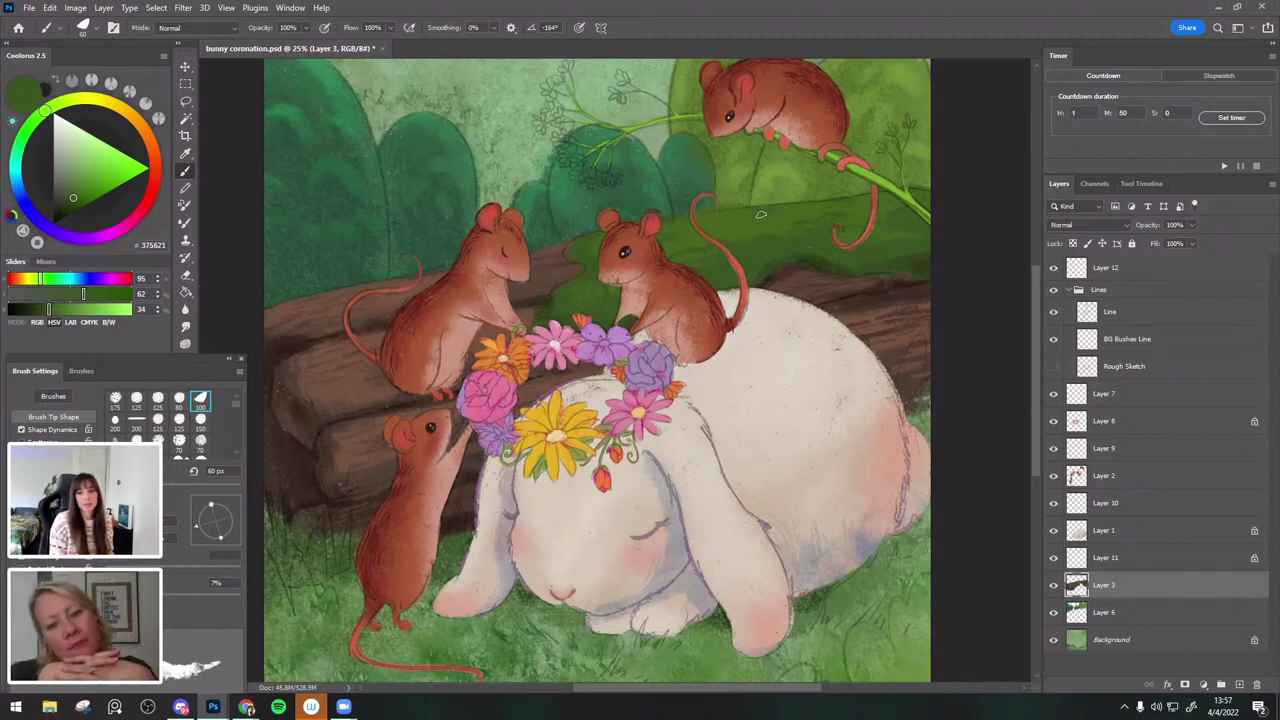
mouse_move(790, 238)
mouse_down()
mouse_move(808, 241)
mouse_move(783, 230)
mouse_move(739, 250)
mouse_up()
key(bracketright)
key(bracketleft)
Sample the moss behind the facing mice and along the log's upper edge, and choose brighter green #5B8124 at 50 px.
alt+click(589, 259)
key(bracketright)
alt+click(788, 212)
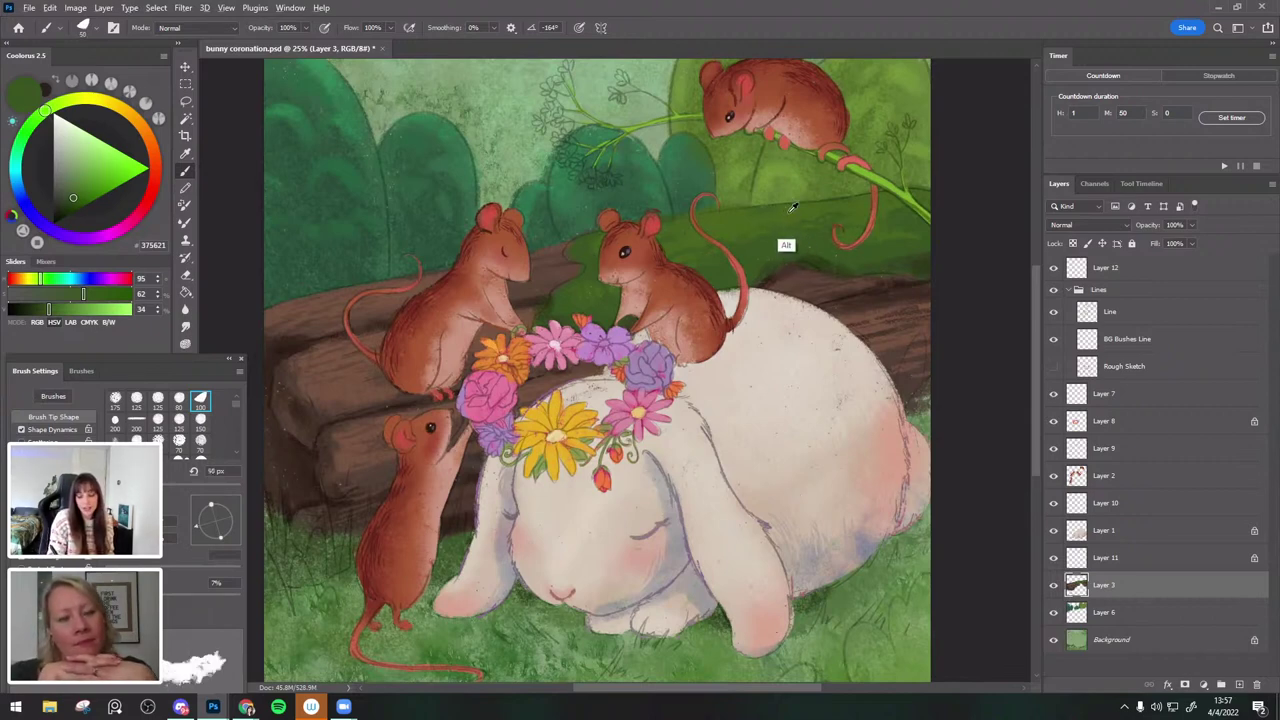
click(88, 188)
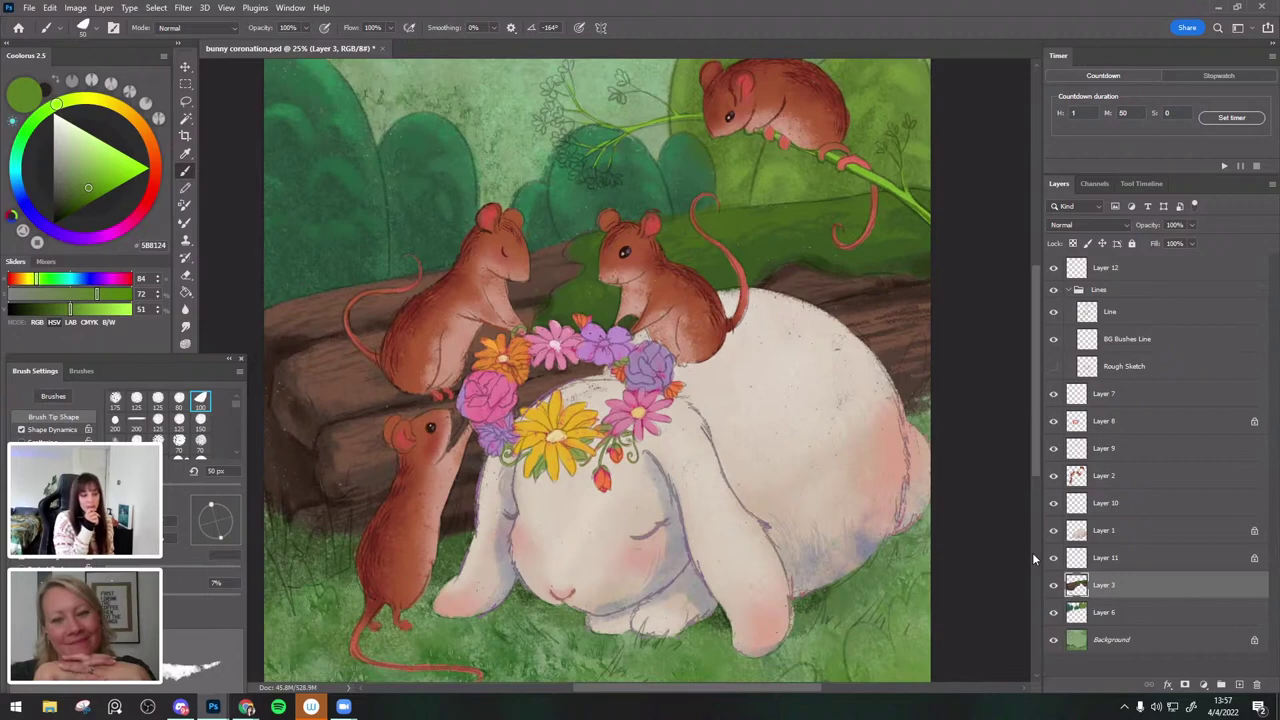
Select Layer 6 from the background bushes and touch up the bush tops with sampled greens #328A58 and #338A58 at 50 to 60 px.
key(v)
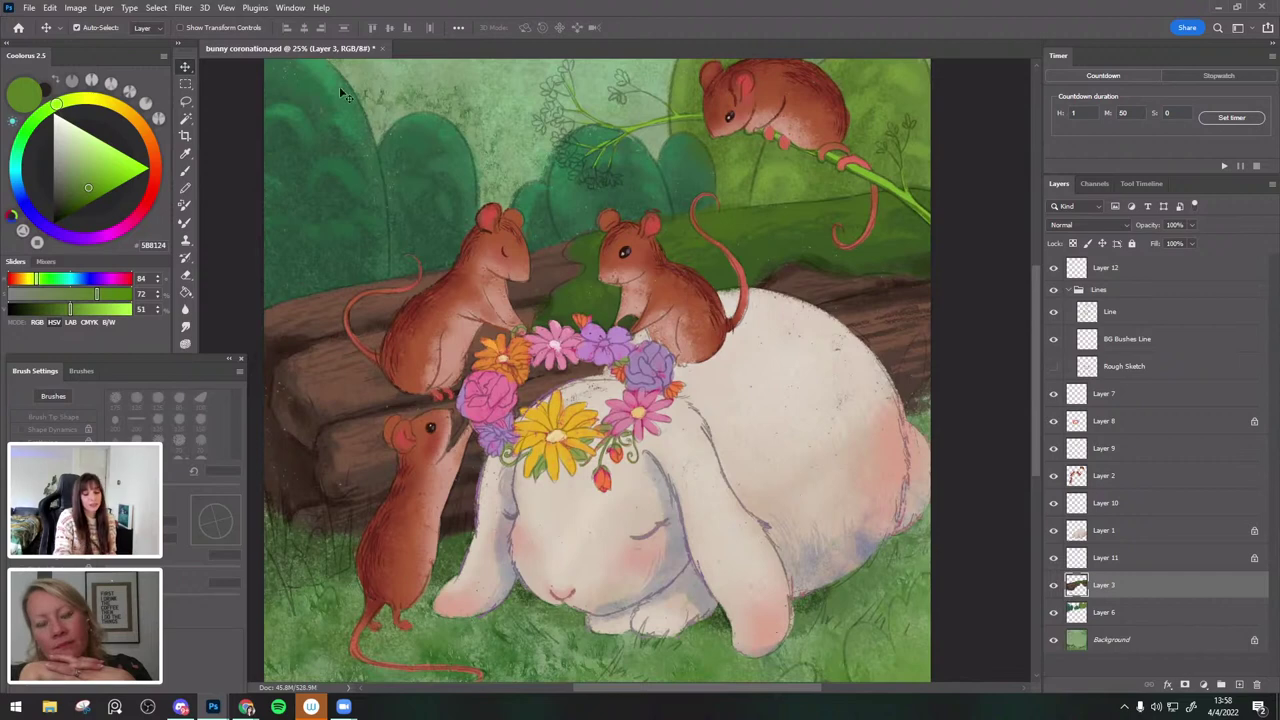
ctrl+click(372, 90)
key(ctrl+minus)
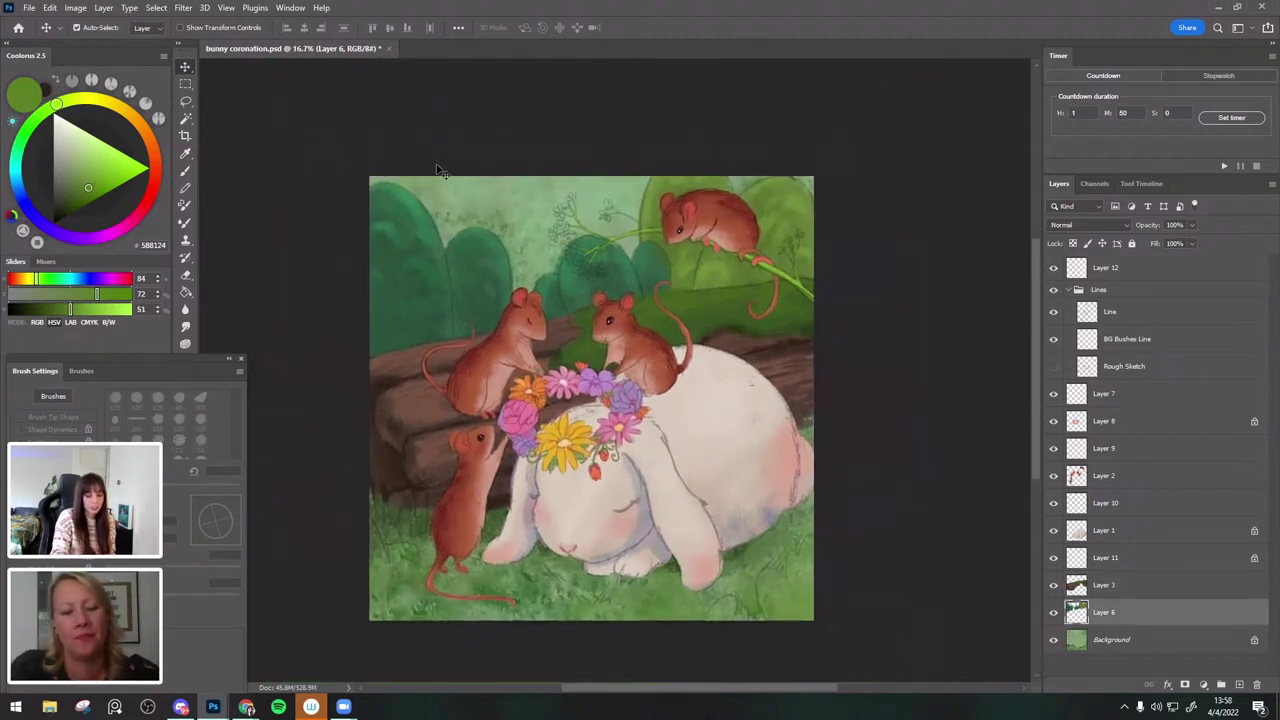
key(b)
key(alt)
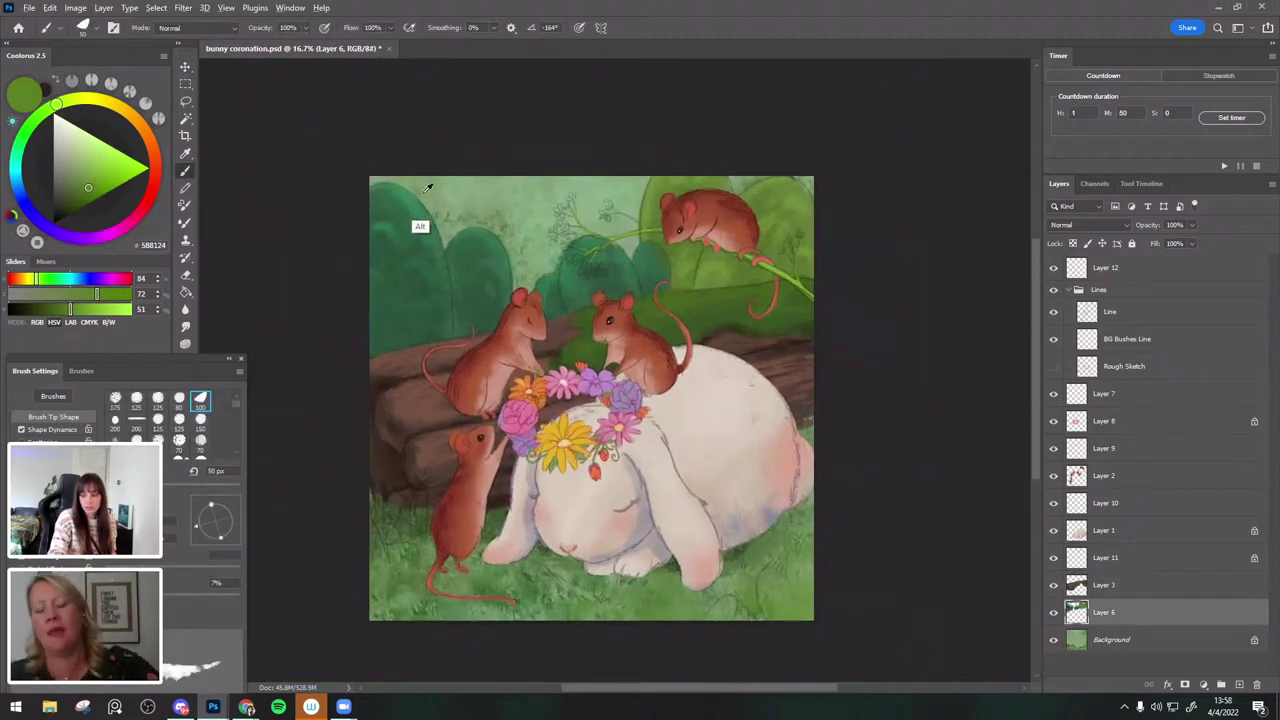
alt+click(416, 195)
key(ctrl+plus)
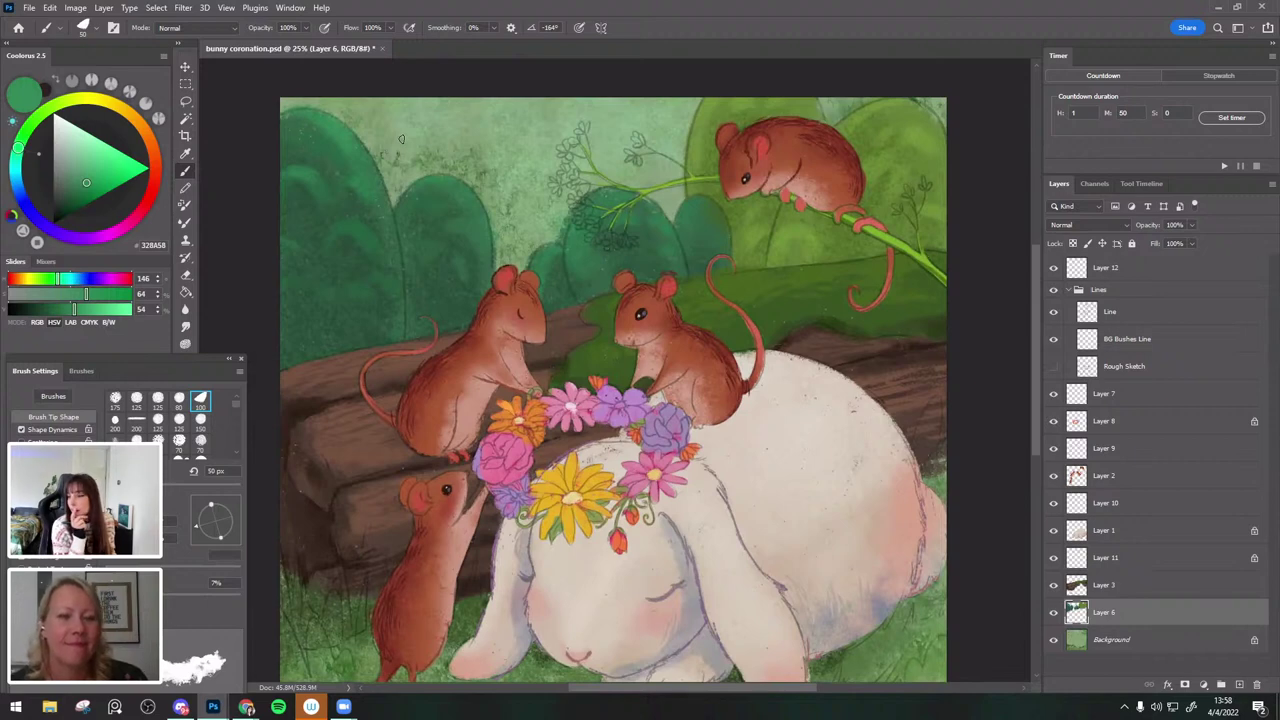
alt+click(339, 118)
key(bracketright)
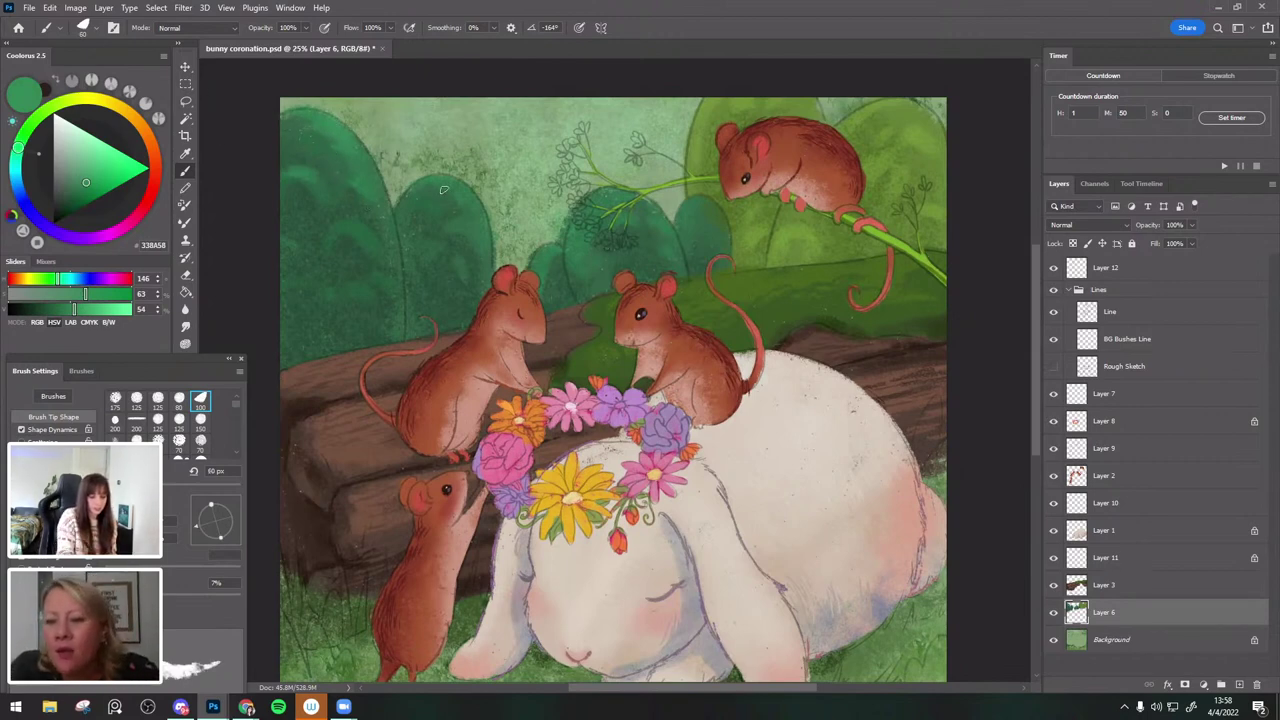
scroll(779, 227, down, 2)
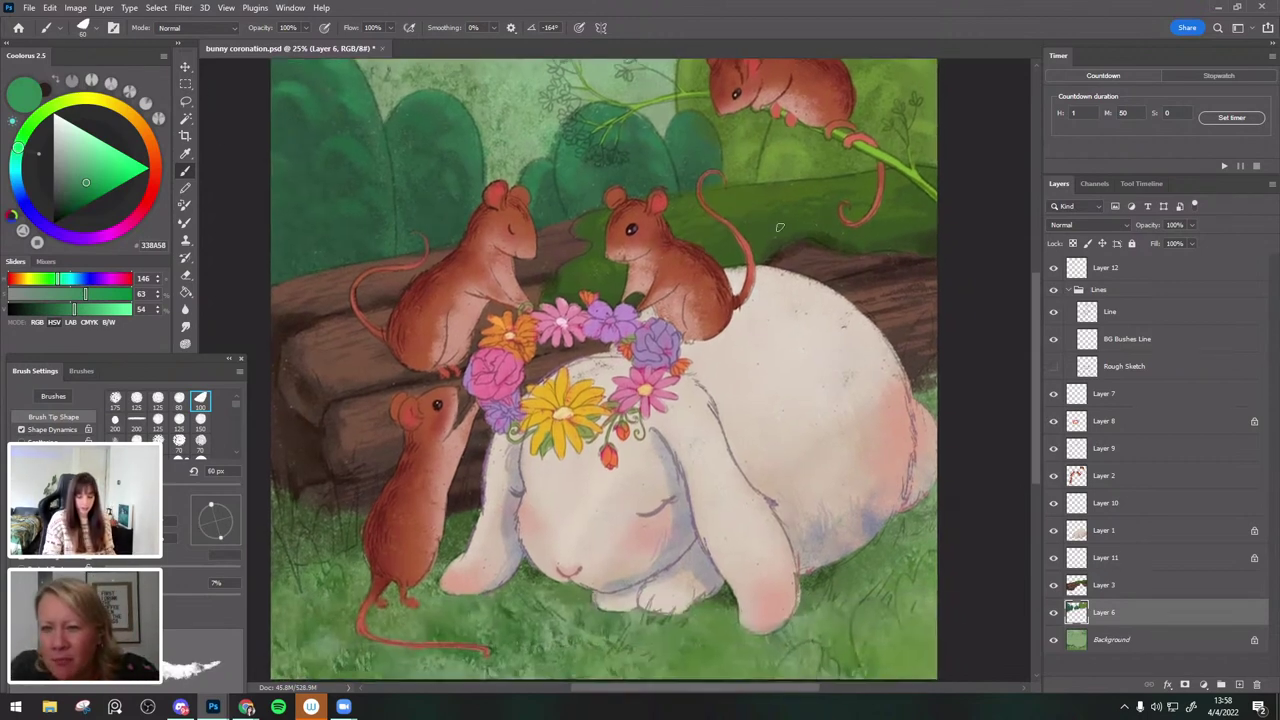
scroll(635, 320, down, 2)
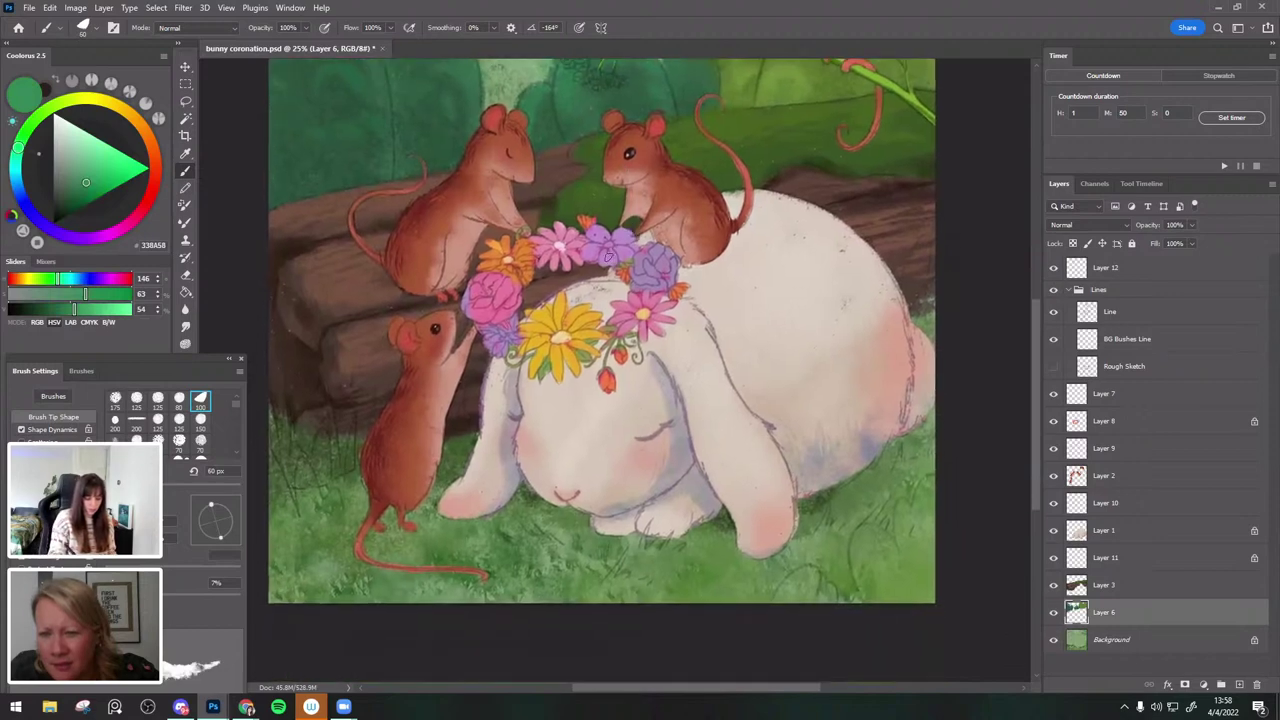
alt+click(365, 530)
key(v)
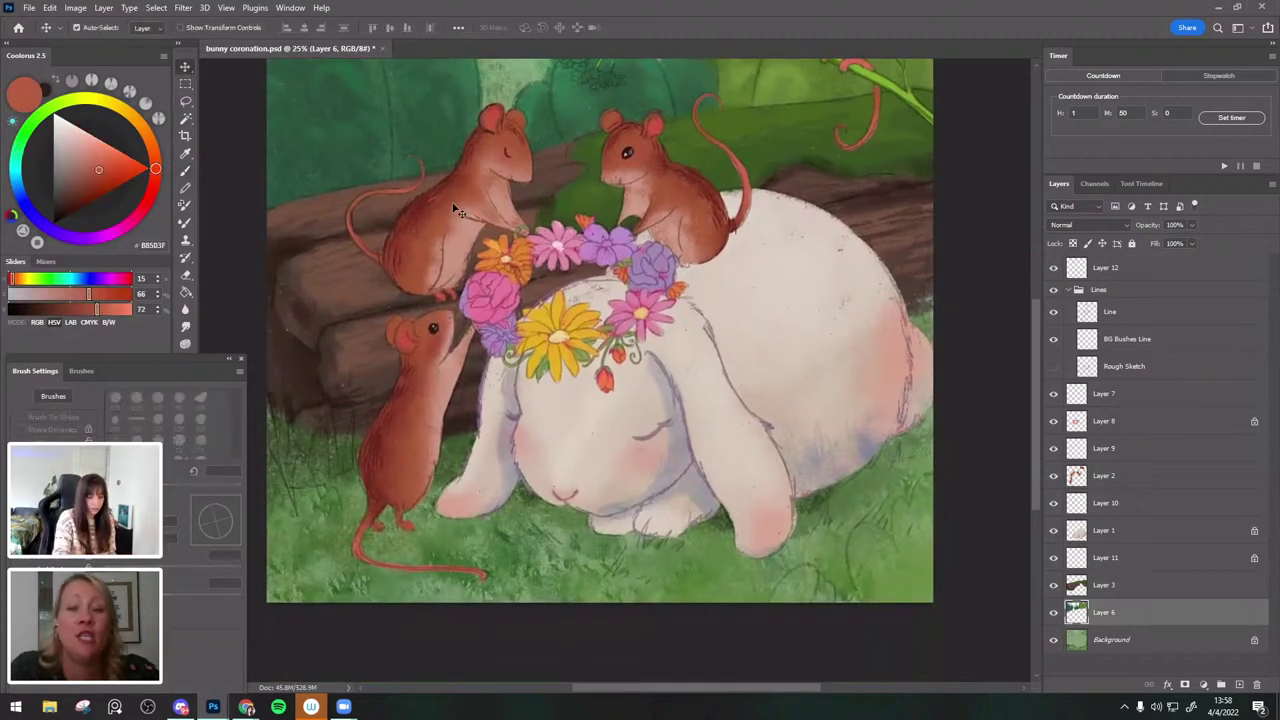
click(431, 249)
scroll(432, 245, up, 1)
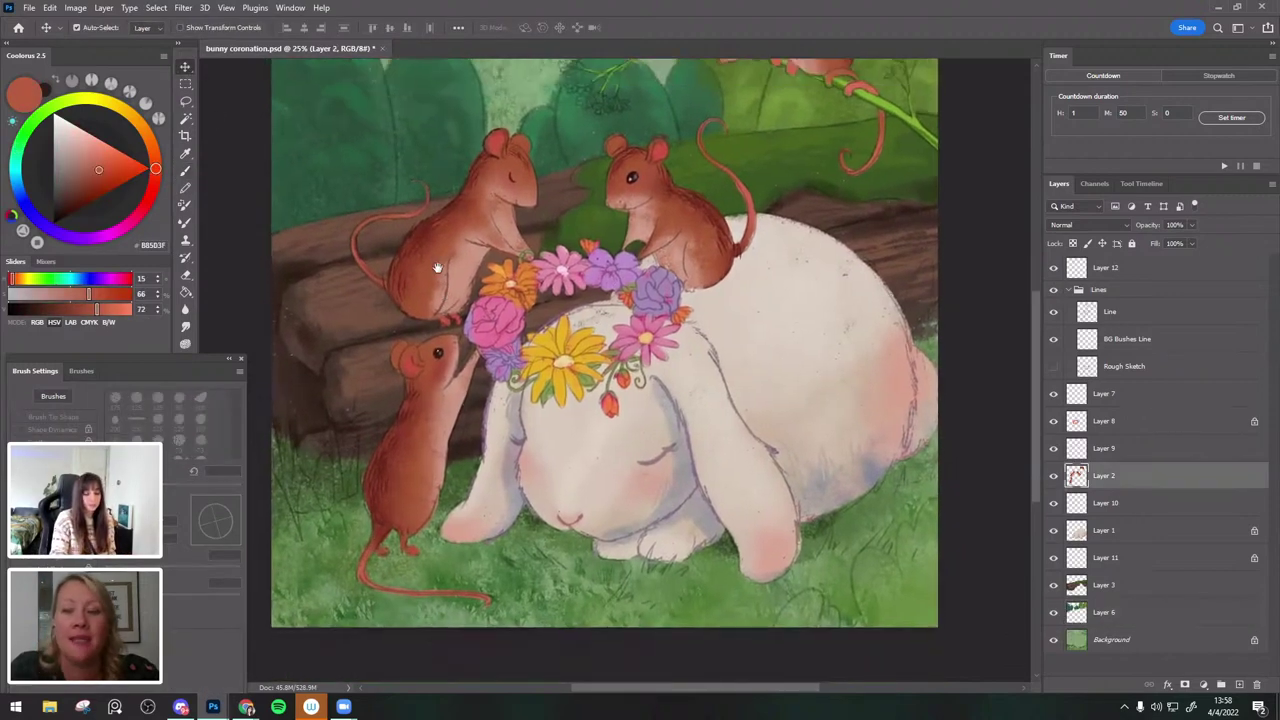
Select Layer 3 from the log, sample brown #644939 and neighbouring browns, and shade the upper log around its cut end.
click(310, 240)
key(b)
alt+click(284, 268)
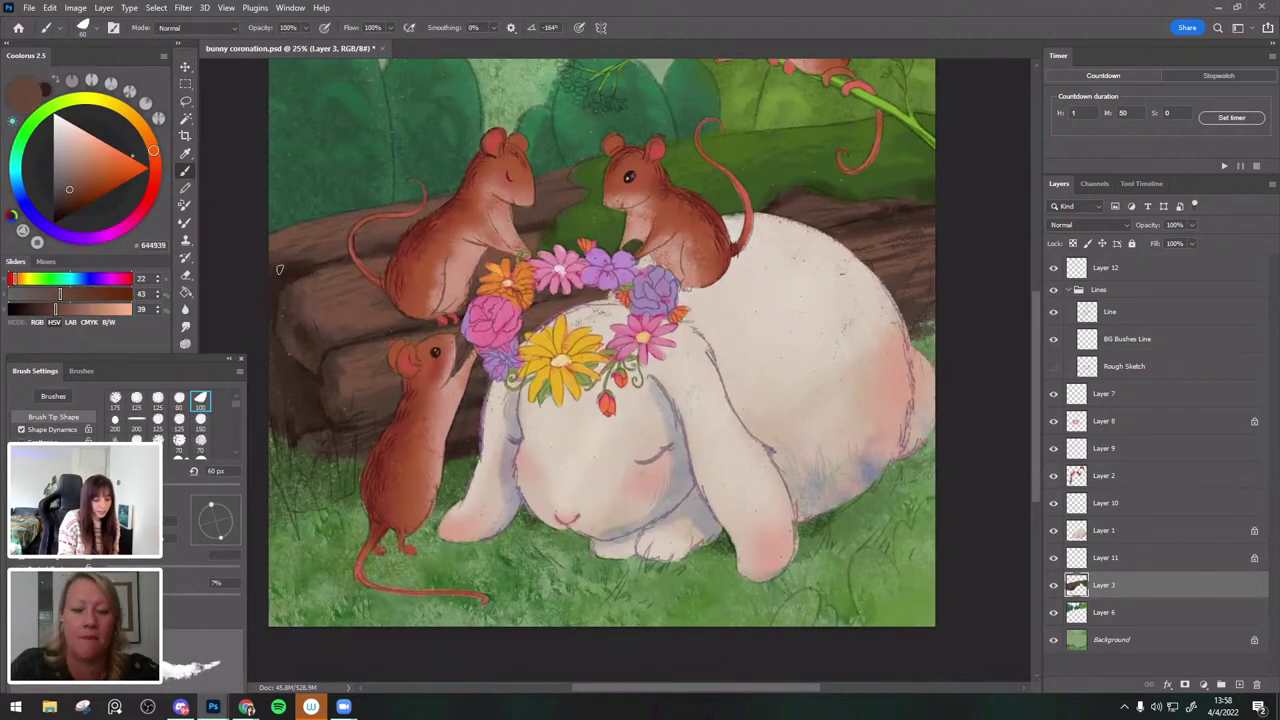
alt+click(431, 228)
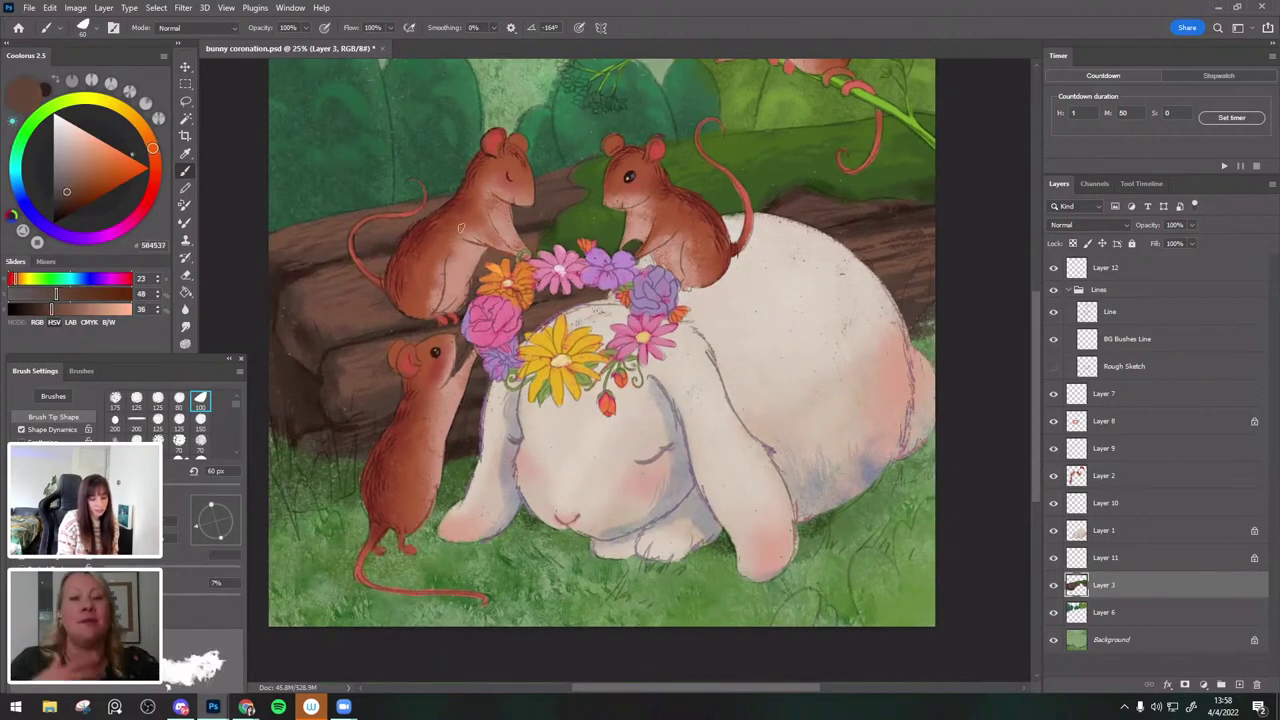
alt+click(295, 272)
alt+click(279, 270)
key(])
alt+click(316, 264)
drag(313, 261, 345, 249)
Deepen the log's shadows with sampled dark browns #2F2118 and #2B1E15, using the brush at 45 px.
drag(616, 282, 606, 315)
key(])
key(])
key([)
key([)
key([)
key([)
key([)
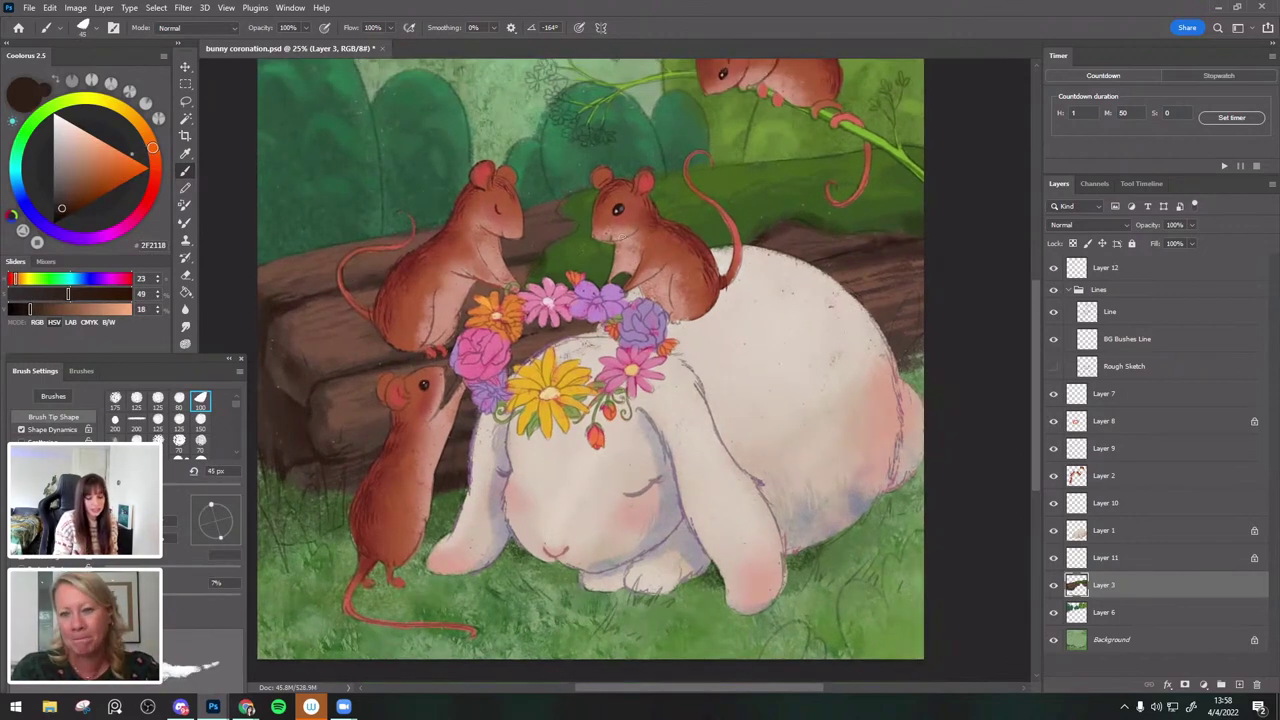
drag(584, 236, 596, 240)
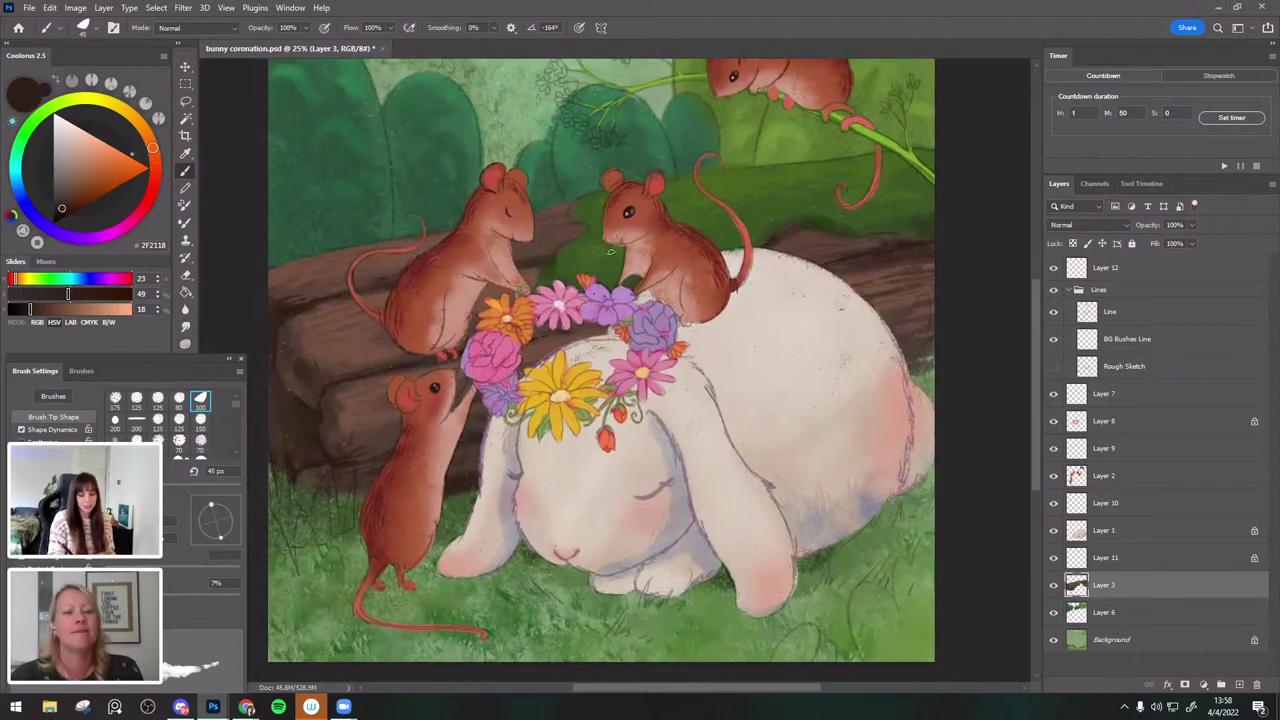
alt+click(300, 390)
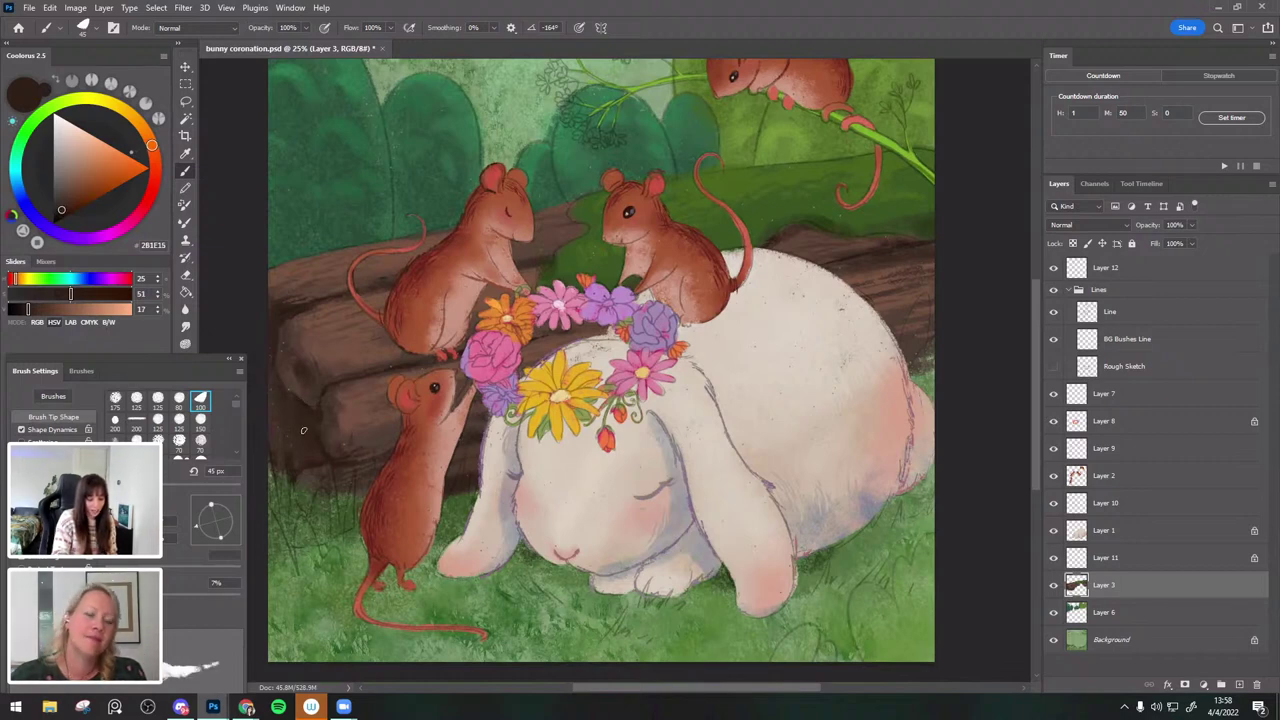
drag(562, 346, 530, 358)
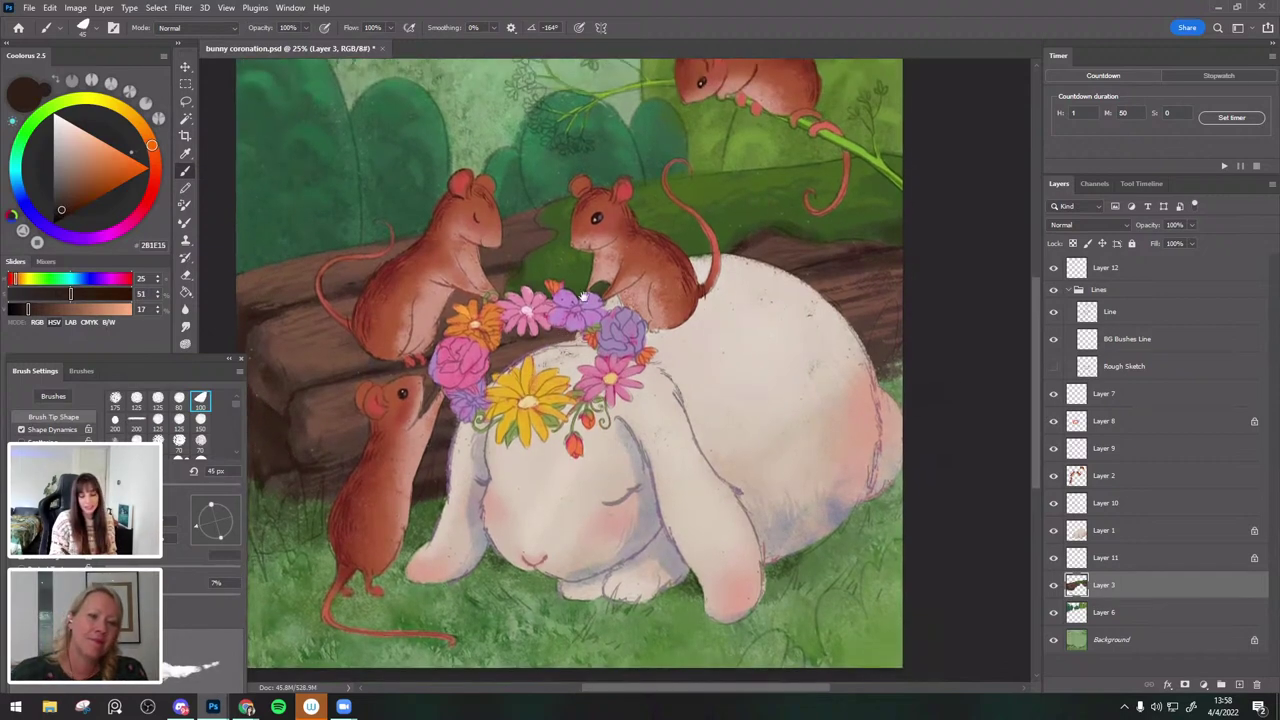
drag(600, 339, 612, 382)
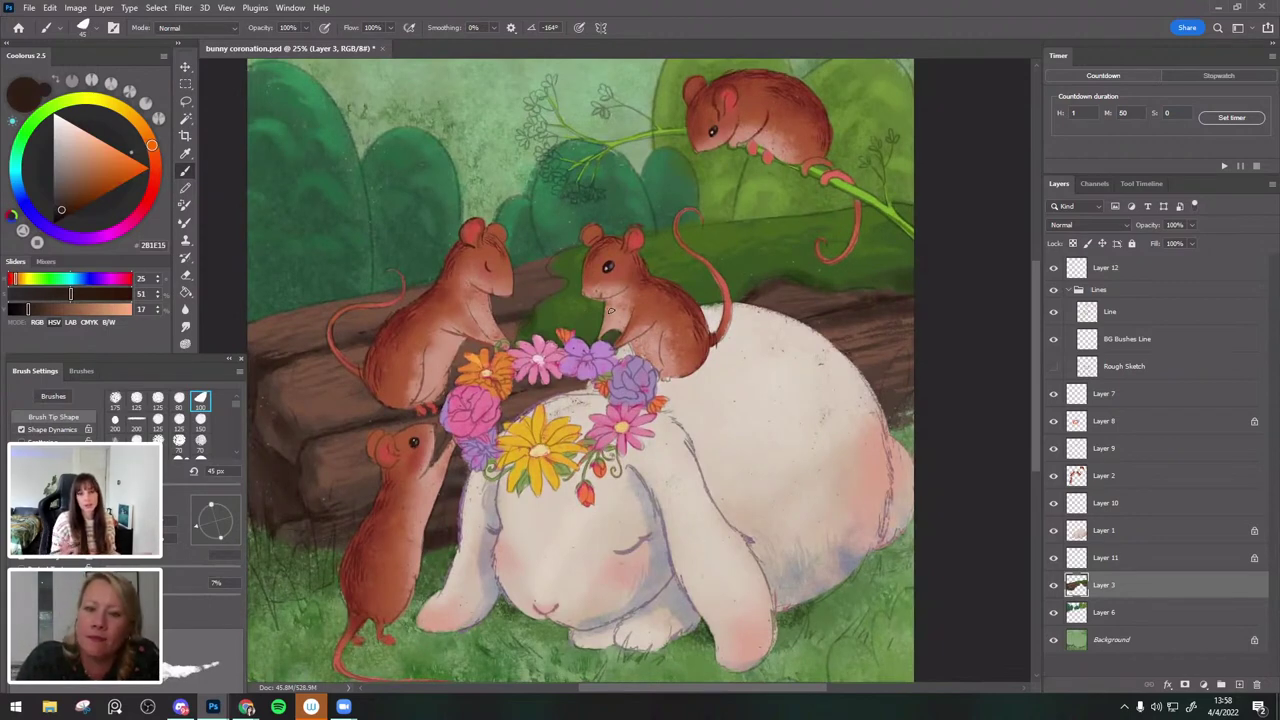
Refine the moss edge between the two facing mice with the Eraser at 35 px and sampled green #375621 at 45 px.
mouse_move(728, 303)
mouse_down()
mouse_move(734, 357)
mouse_move(761, 296)
mouse_up()
key(e)
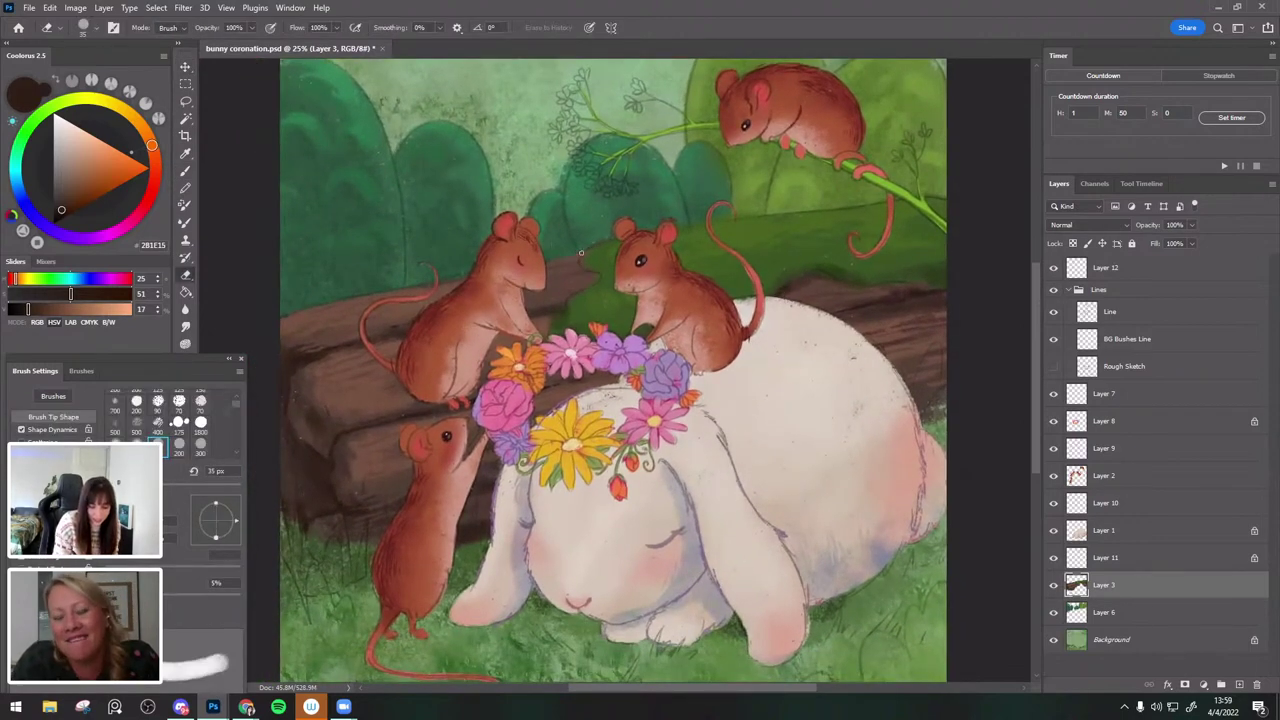
click(185, 170)
alt+click(603, 253)
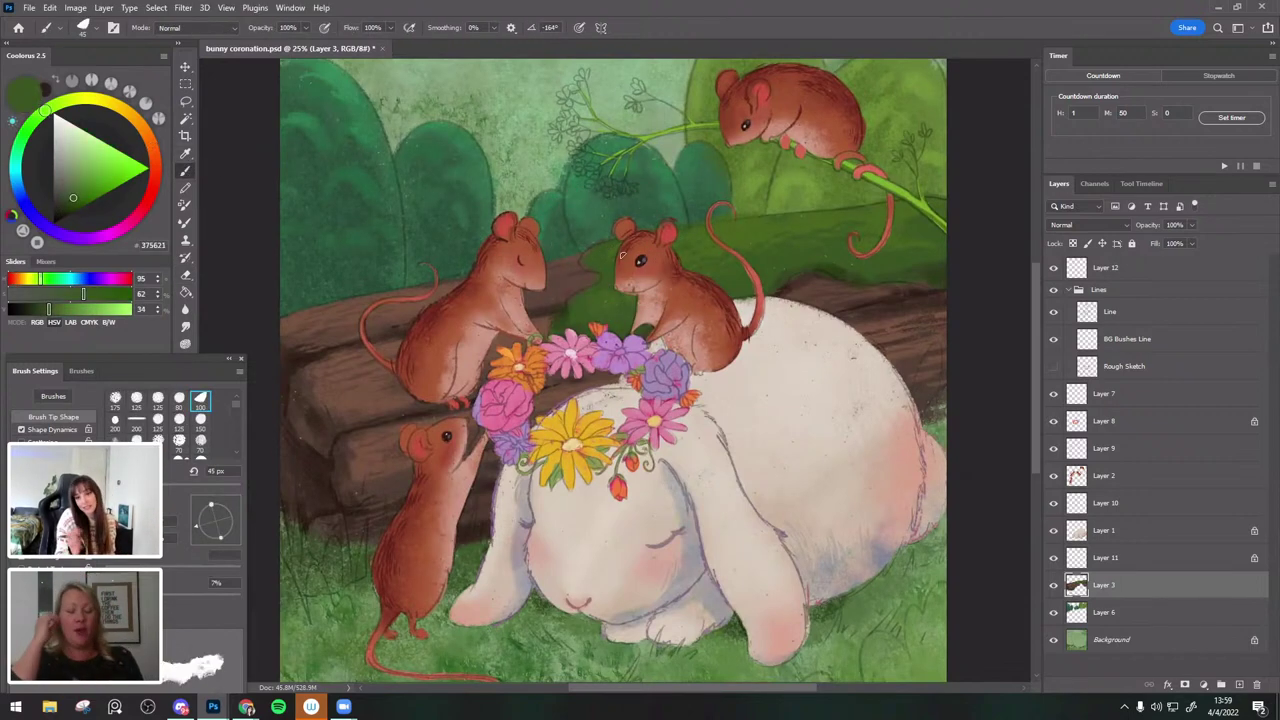
drag(656, 243, 653, 220)
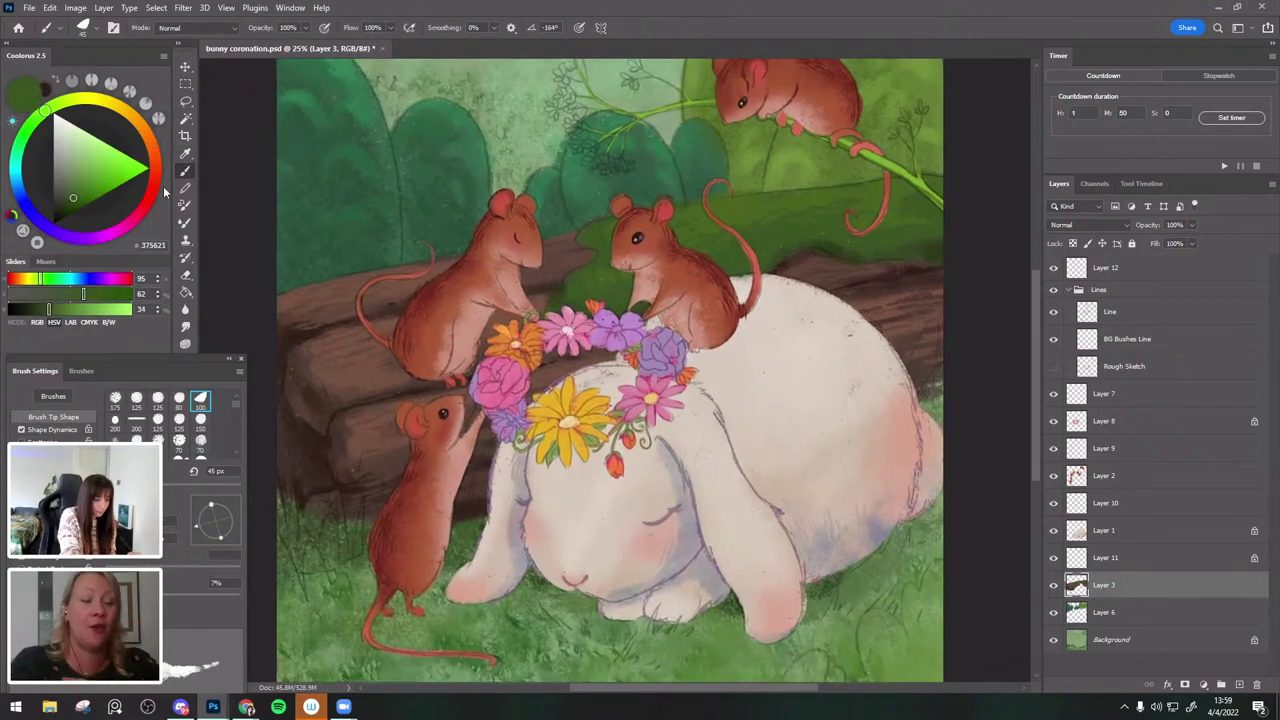
Pick dark green #20370F and deepen the moss shadows on the log with the brush at 70 px.
click(68, 208)
key(bracketright)
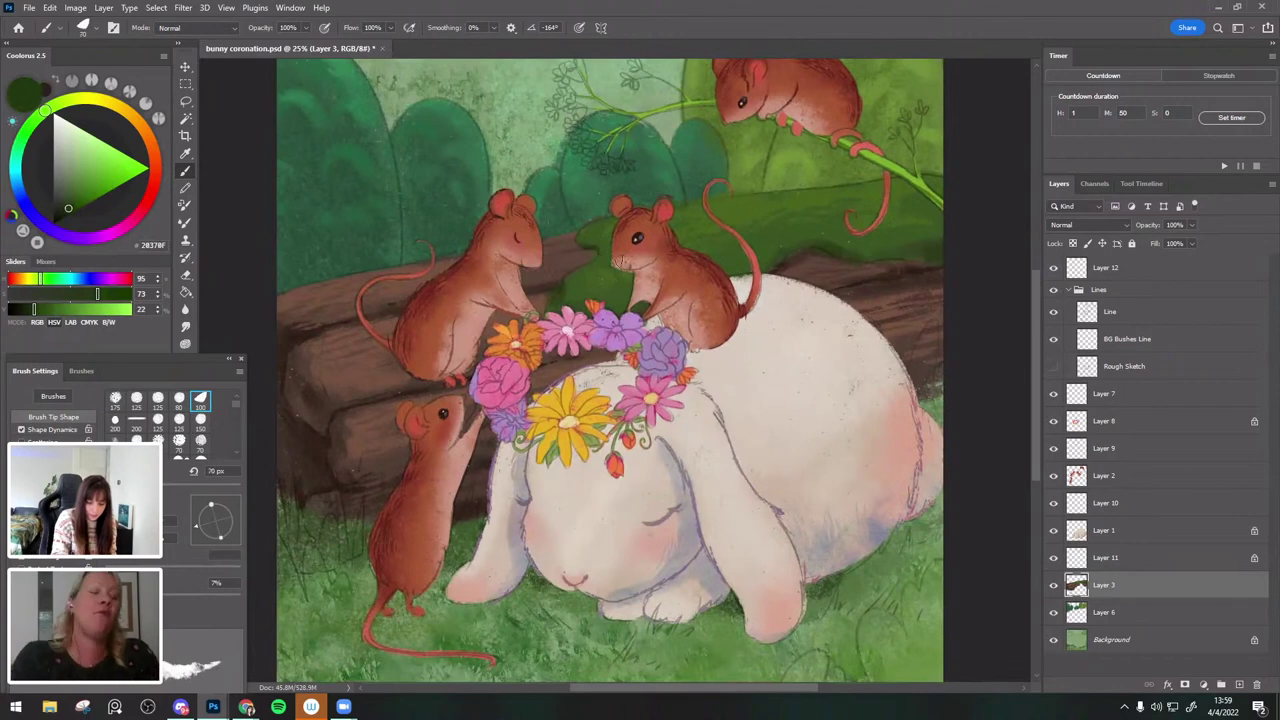
drag(928, 320, 922, 346)
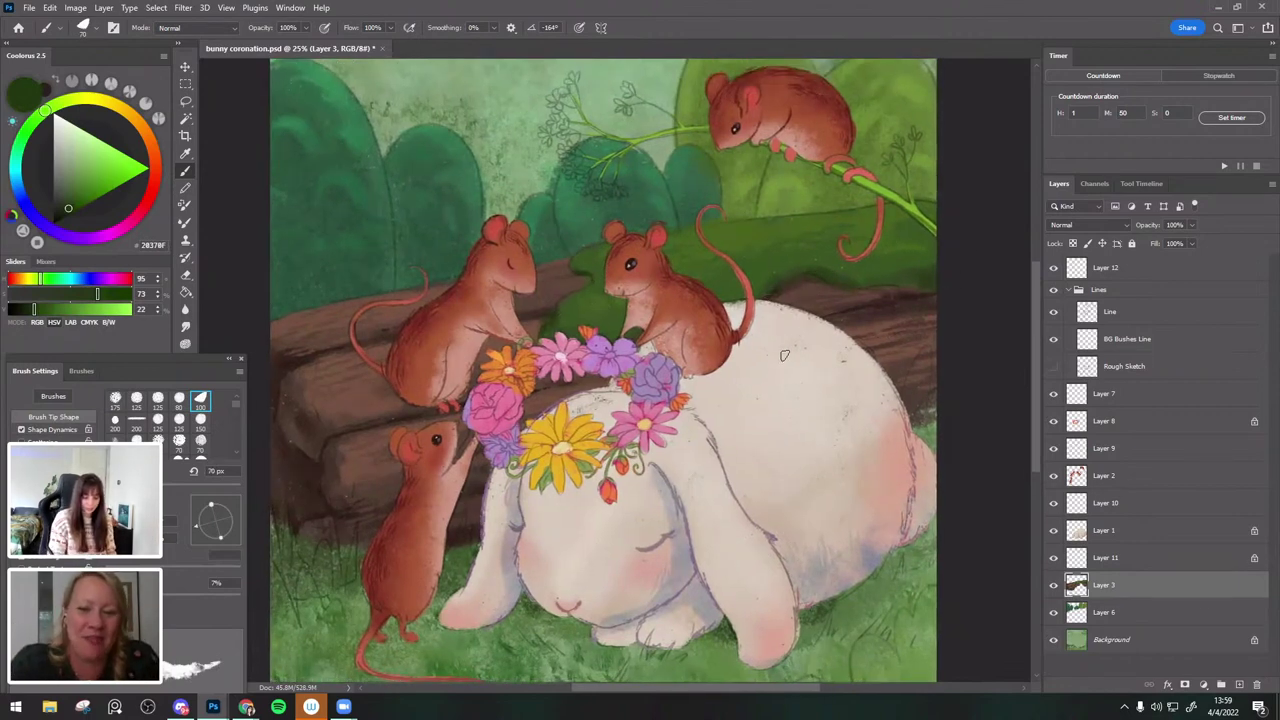
drag(668, 349, 680, 336)
Sample dark browns #24150C and #382A21 from the log and touch up its shaded lower end with the brush at 70 to 80 px.
alt+click(316, 538)
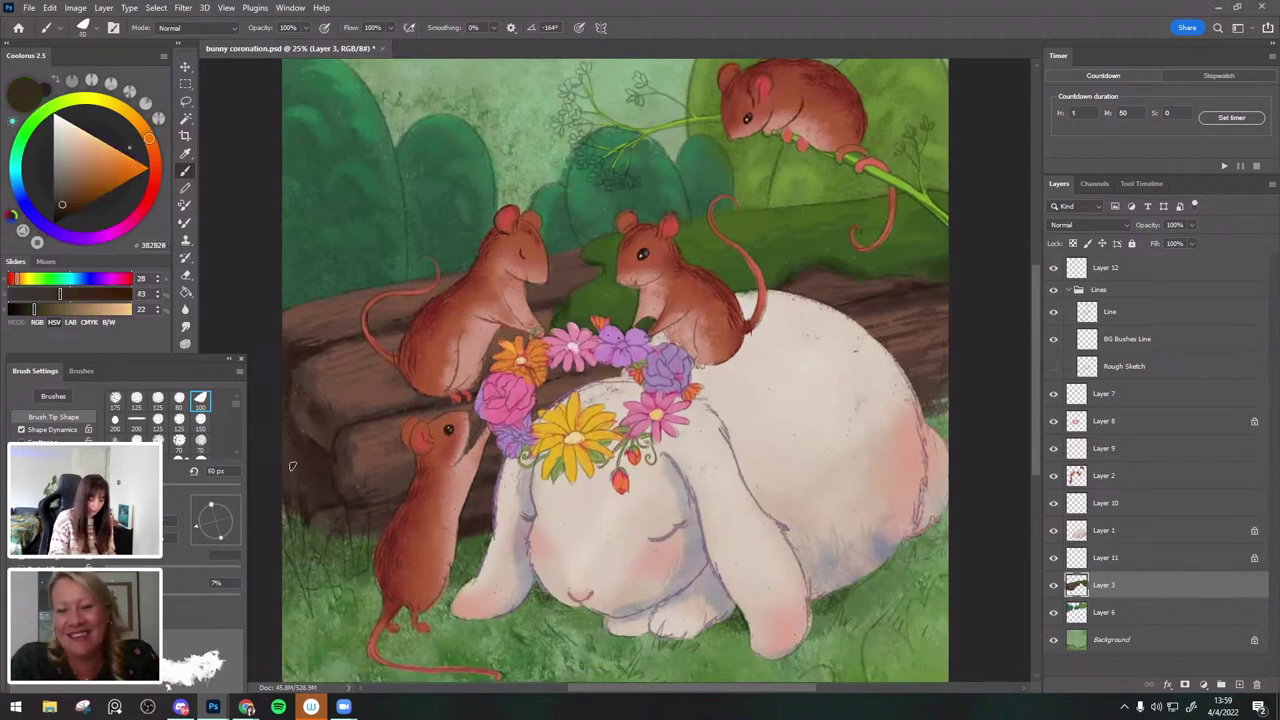
alt+click(315, 505)
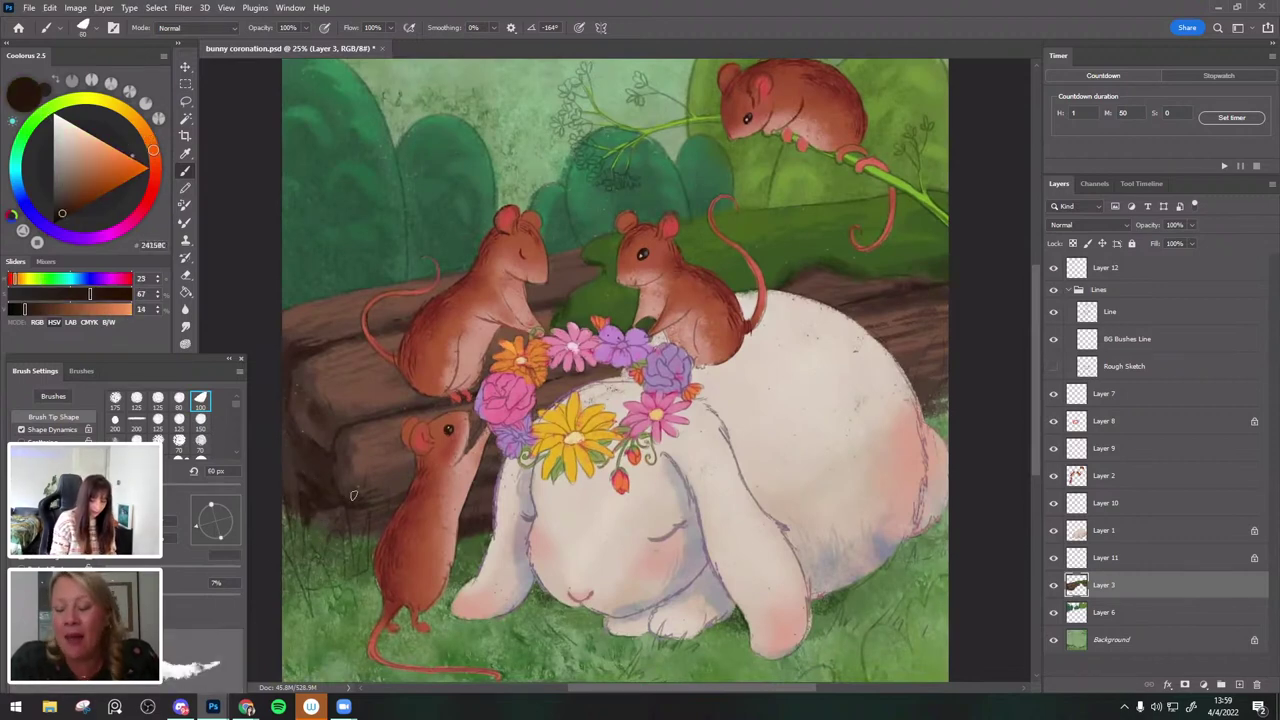
alt+click(309, 468)
key(bracketright)
drag(650, 354, 645, 295)
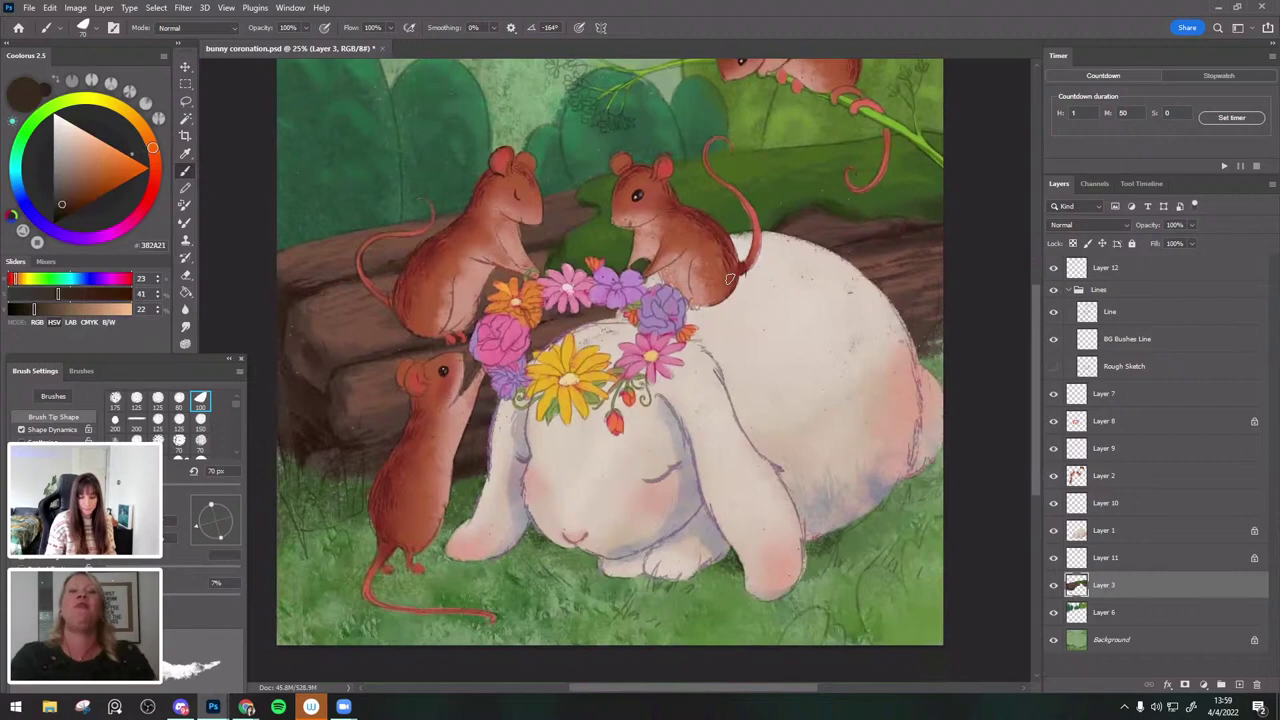
Select Layer 11, sample green #507744, and examine the whole illustration and the bunny's surroundings.
click(1090, 556)
alt+click(911, 273)
drag(867, 374, 863, 474)
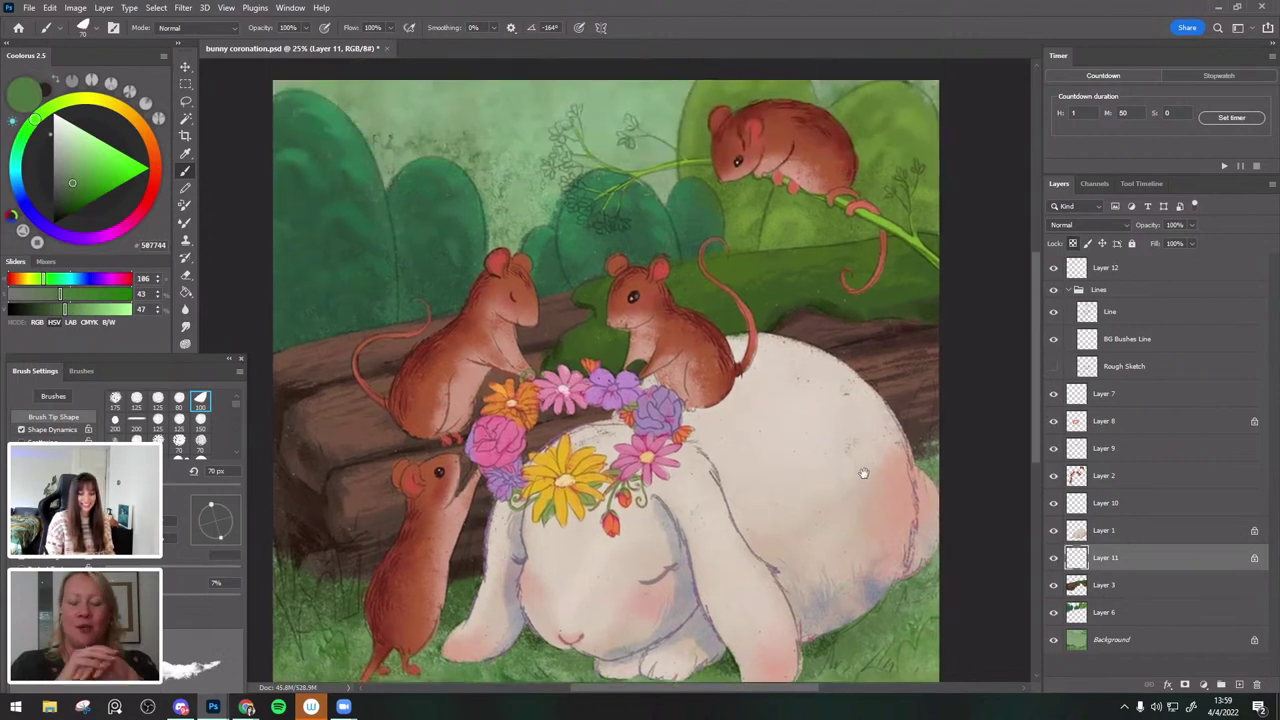
key(ctrl+minus)
drag(859, 385, 859, 373)
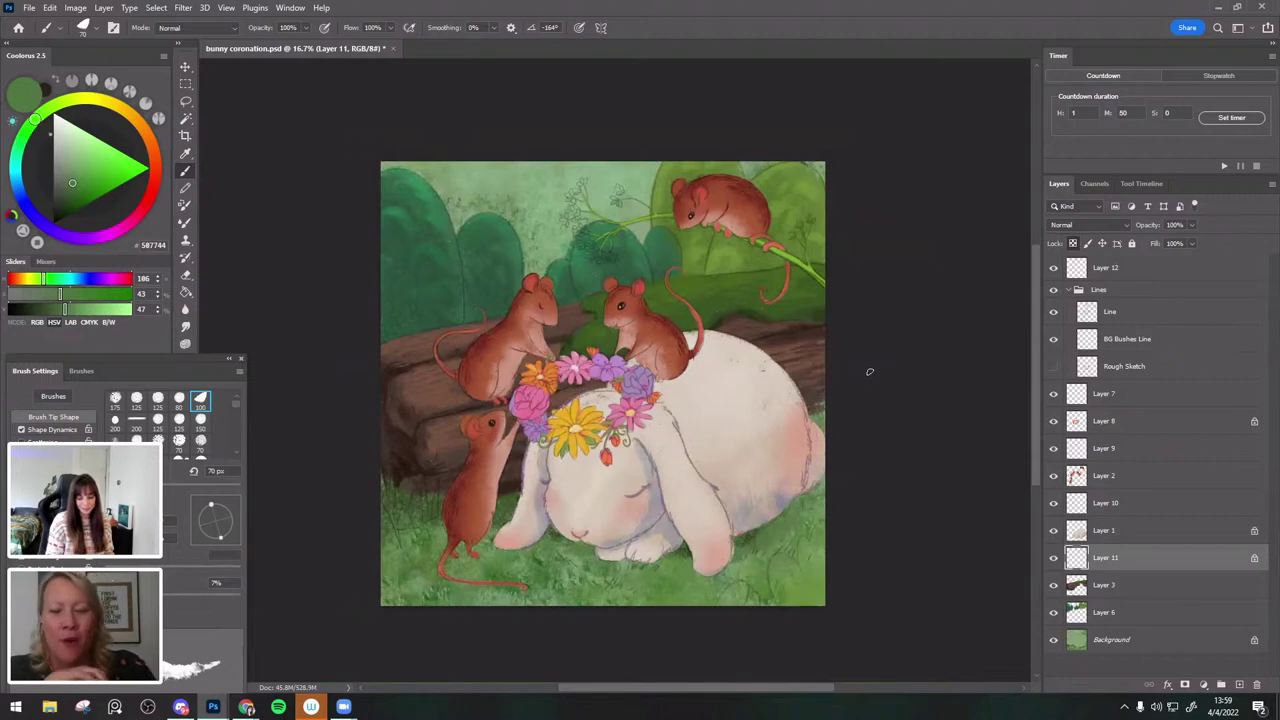
scroll(870, 377, up, 3)
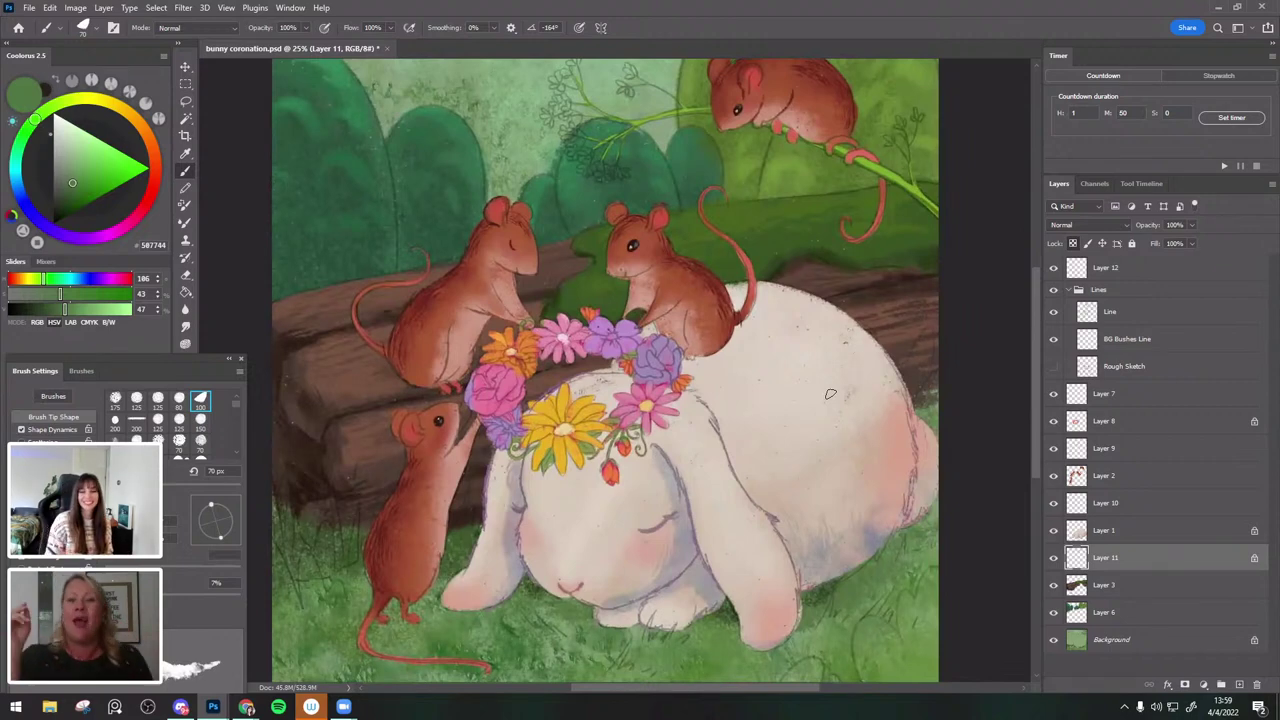
scroll(777, 325, up, 1)
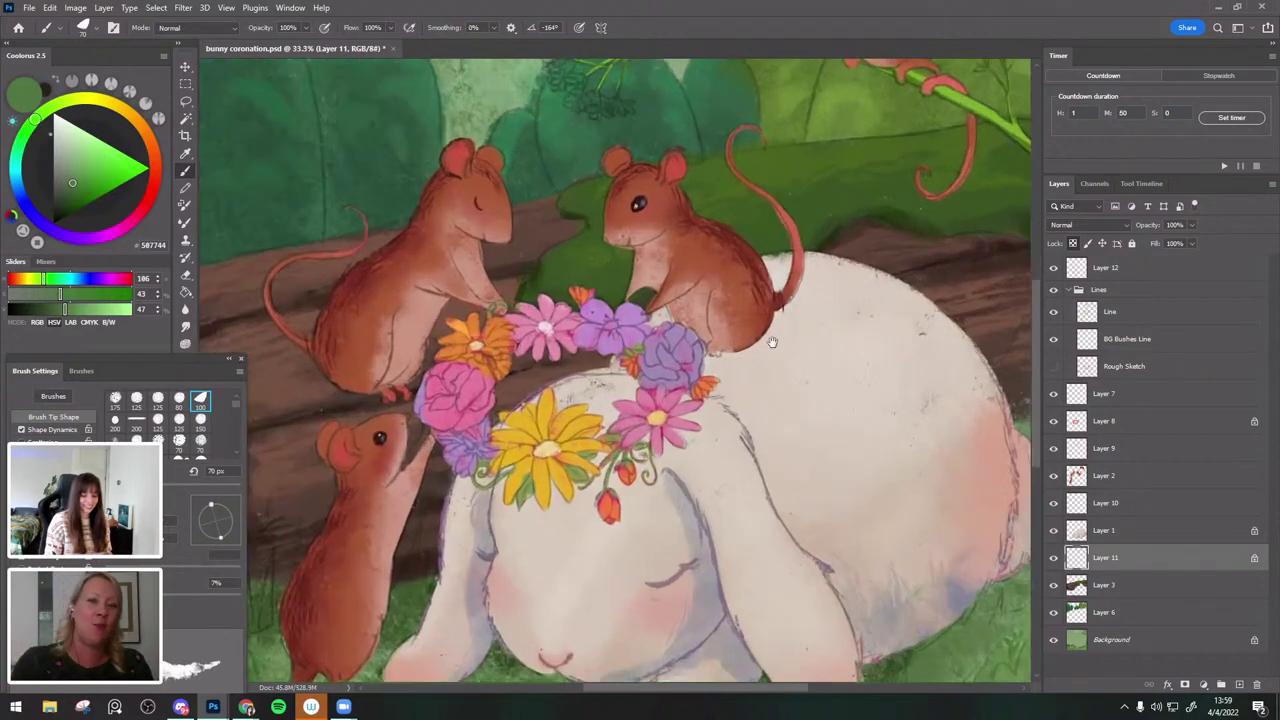
scroll(800, 370, up, 3)
Select Layer 1 and soften the shading on the bunny's lower flank with sampled beiges #C9B6A4 and #CEBCAA at 70 to 80 px.
drag(808, 471, 804, 289)
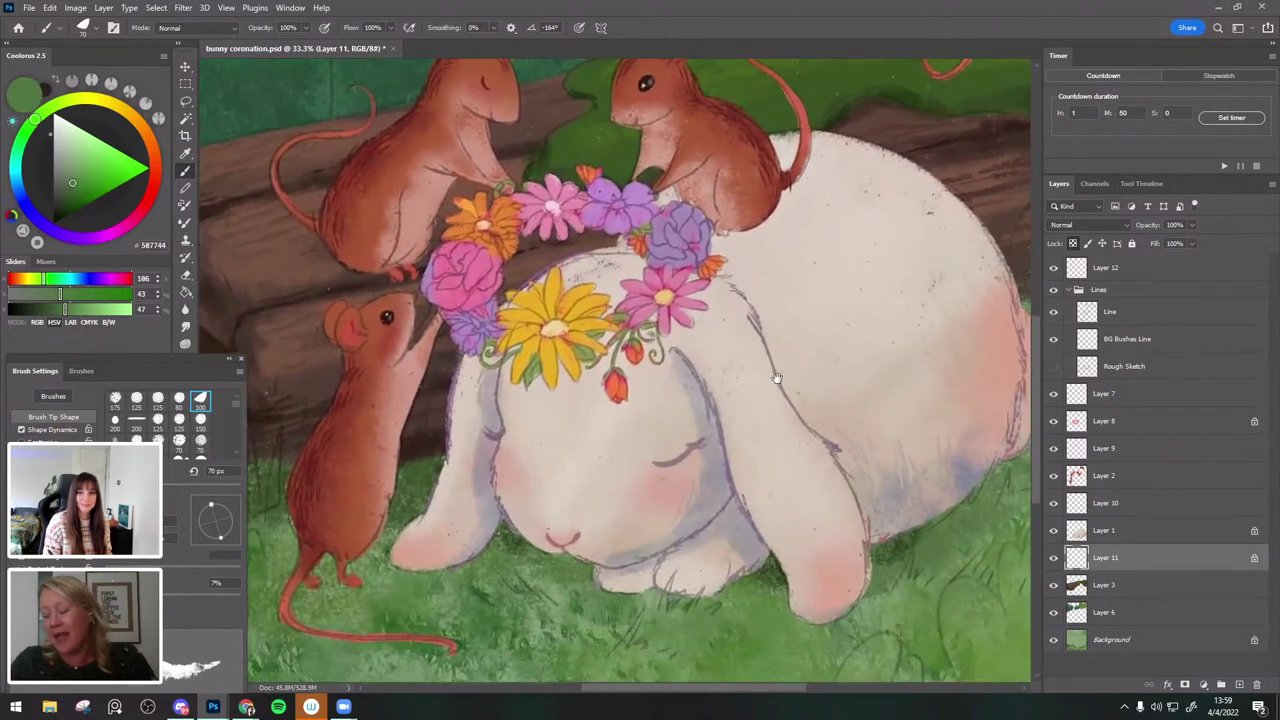
drag(777, 378, 805, 365)
click(1150, 530)
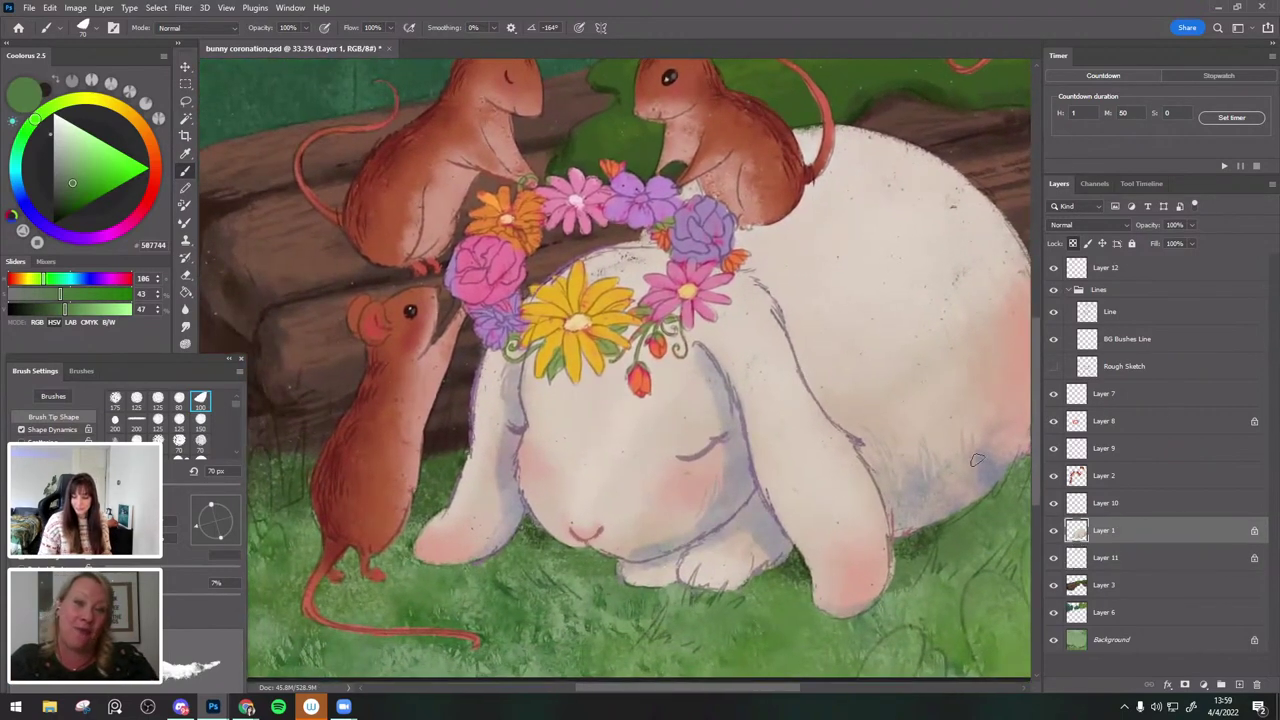
alt+click(876, 435)
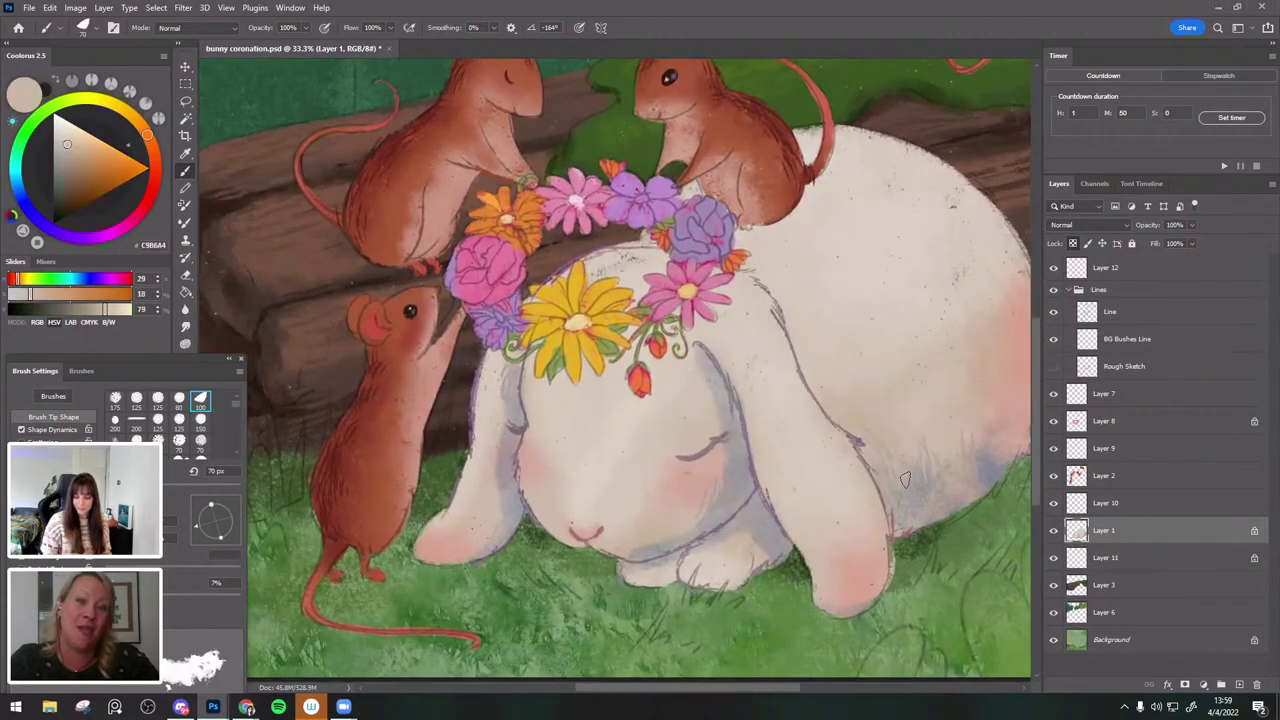
alt+click(958, 424)
drag(952, 465, 968, 466)
alt+click(968, 416)
Sample beige #CDBEAD and greyish mauve #958B91 from the shading around the bunny's closed eye for the 80 px brush.
drag(891, 401, 873, 419)
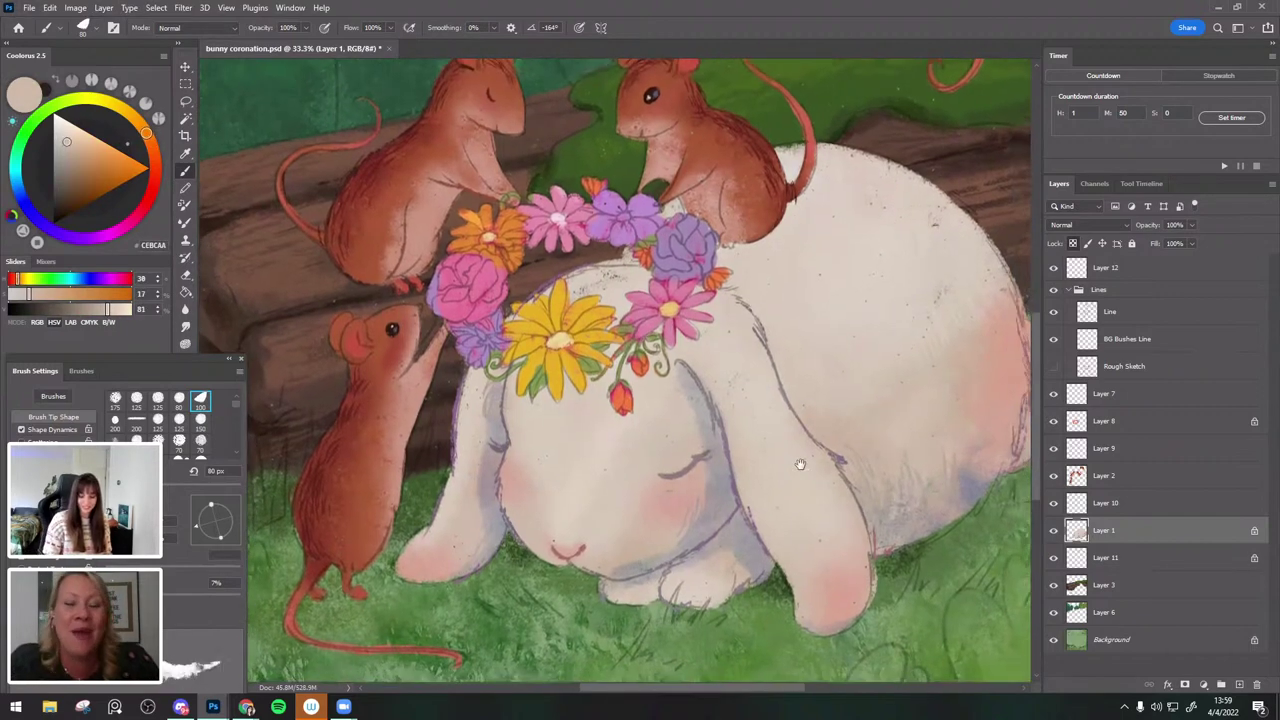
alt+click(693, 438)
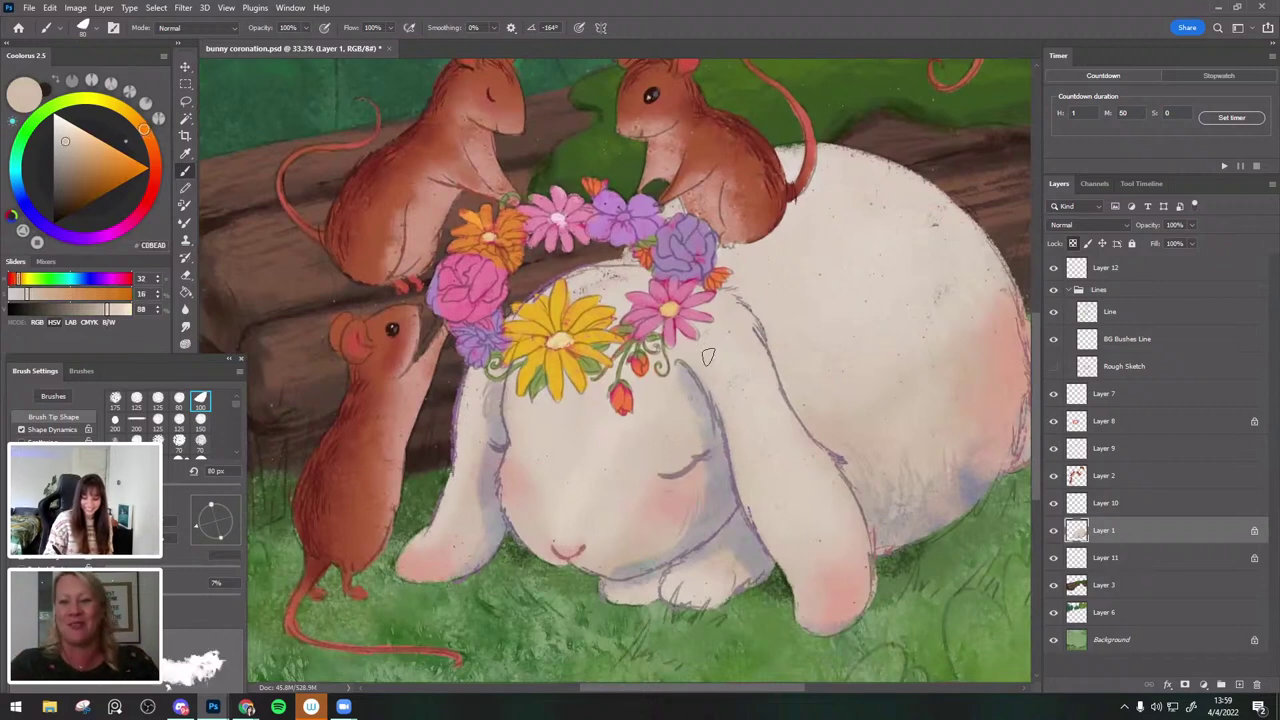
alt+click(712, 466)
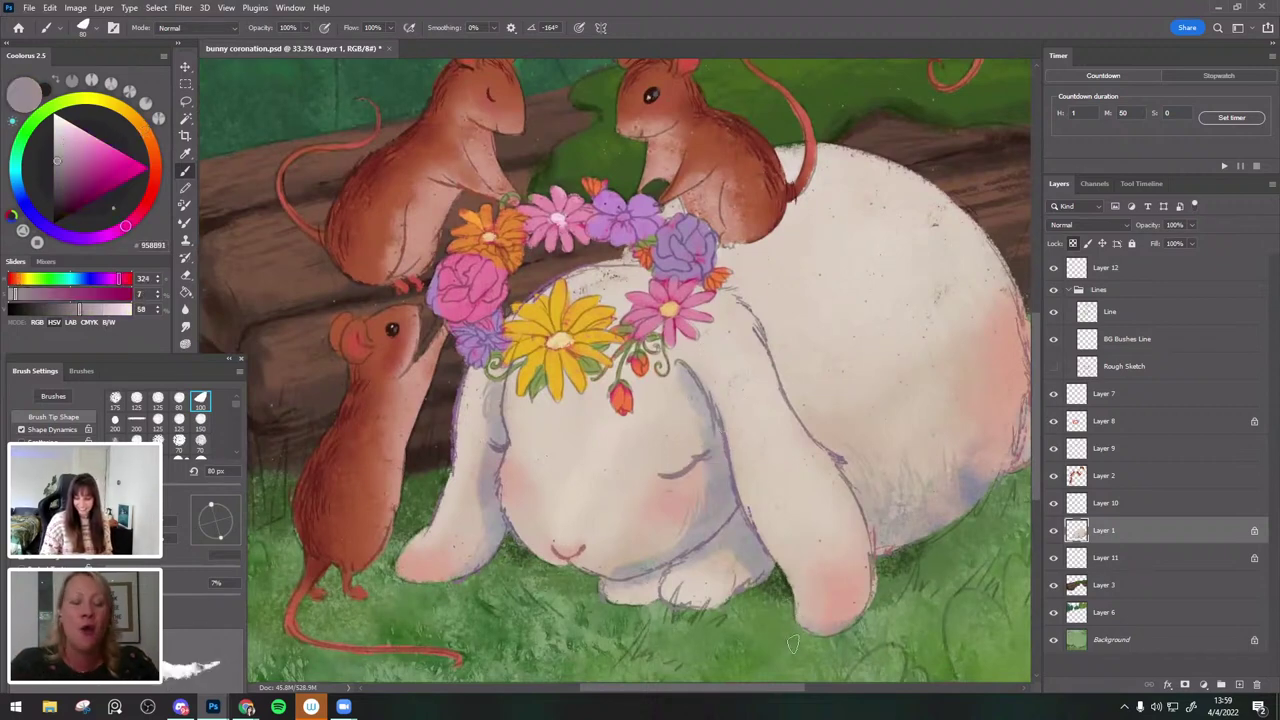